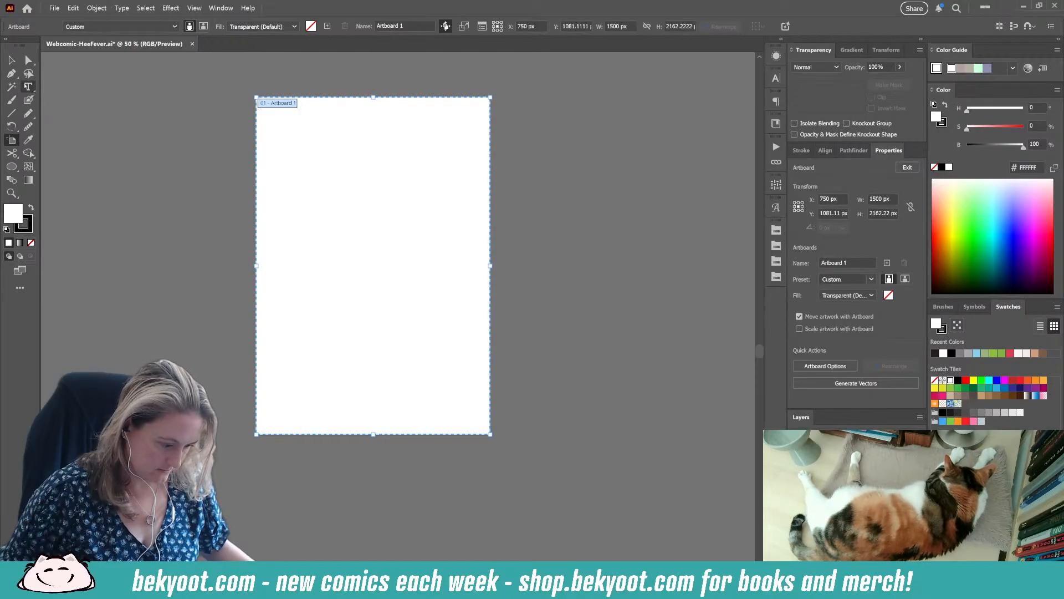
# Step: Activate the Blob Brush, check its tool options and try a stroke on the empty artboard
pyautogui.click(28, 99)
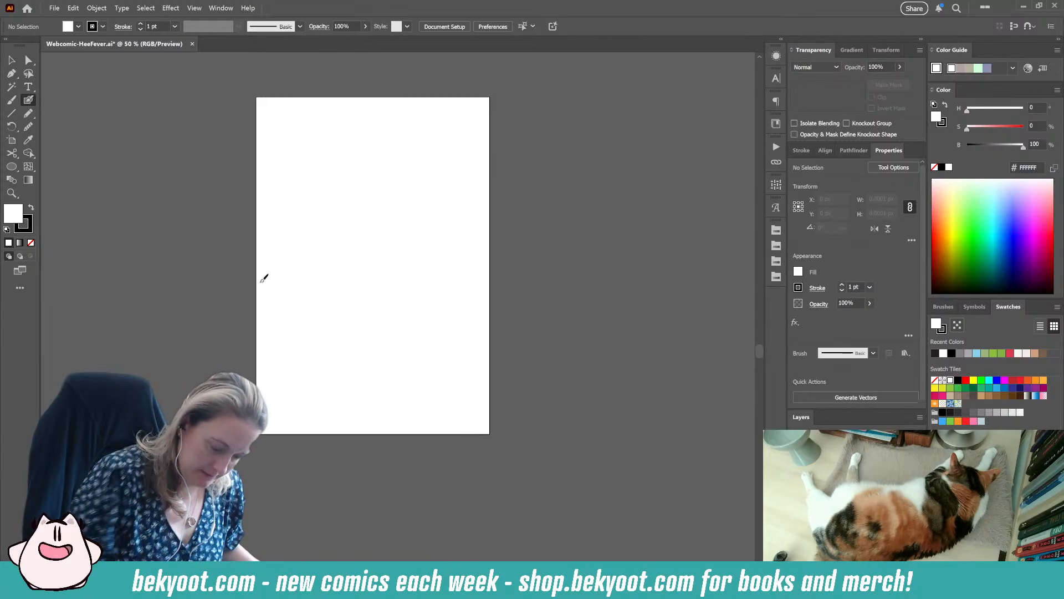
pyautogui.press('Return')
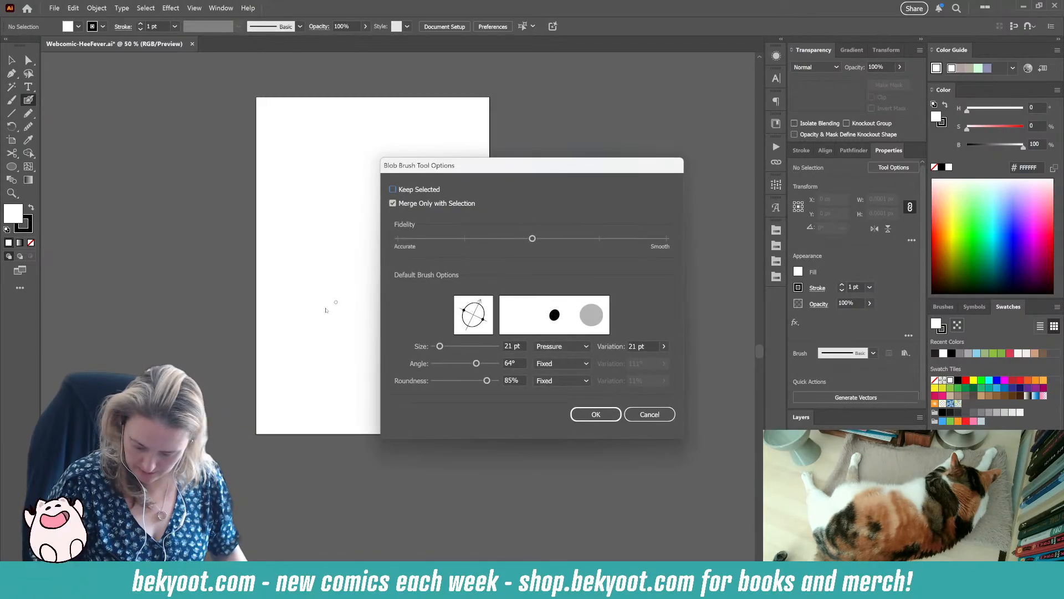
pyautogui.press('Escape')
pyautogui.moveTo(319, 304)
pyautogui.mouseDown()
pyautogui.moveTo(373, 282)
pyautogui.moveTo(406, 245)
pyautogui.mouseUp()
pyautogui.hotkey('ctrl', 'z')
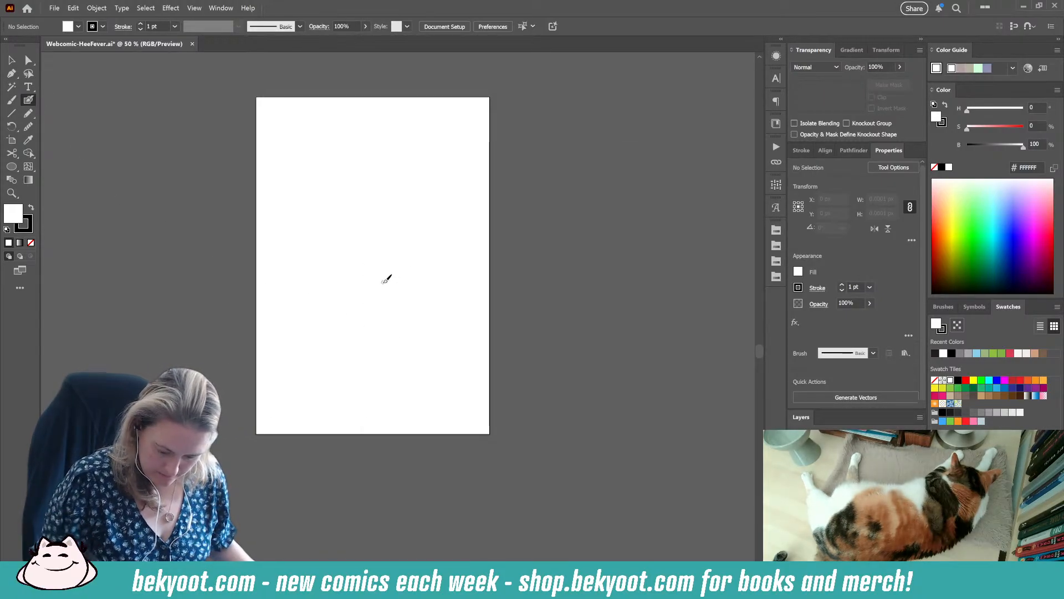
# Step: Handwrite the comic title "Hee-Fever" near the top edge of the artboard
pyautogui.scroll(1, 469, 240)
pyautogui.moveTo(373, 201)
pyautogui.mouseDown()
pyautogui.moveTo(412, 273)
pyautogui.moveTo(414, 255)
pyautogui.mouseUp()
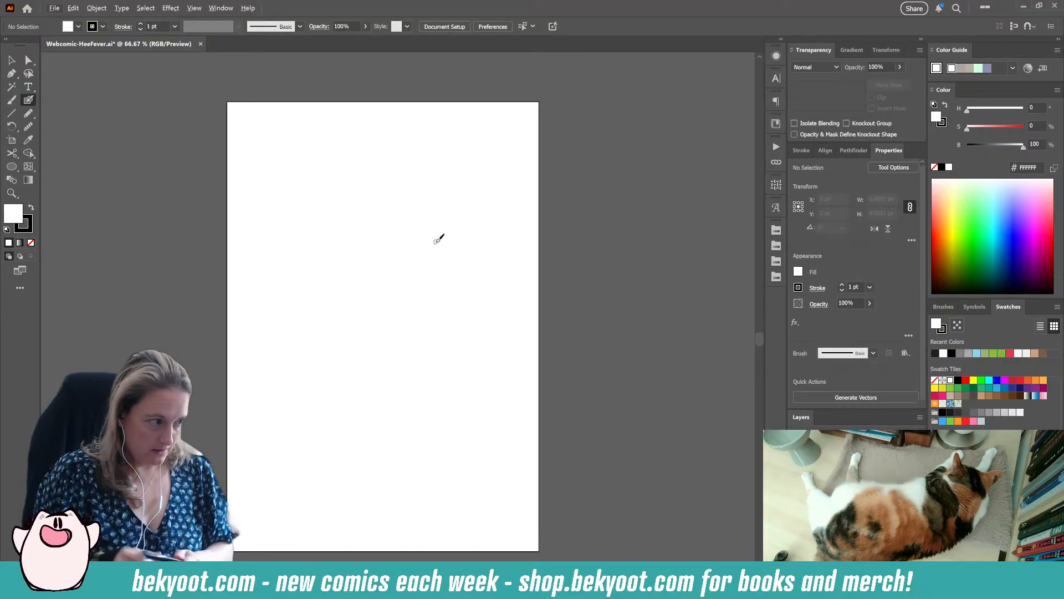
pyautogui.moveTo(307, 112)
pyautogui.mouseDown()
pyautogui.moveTo(308, 133)
pyautogui.moveTo(315, 122)
pyautogui.moveTo(327, 131)
pyautogui.mouseUp()
pyautogui.moveTo(329, 125)
pyautogui.mouseDown()
pyautogui.moveTo(337, 131)
pyautogui.moveTo(352, 111)
pyautogui.mouseUp()
pyautogui.moveTo(345, 113)
pyautogui.mouseDown()
pyautogui.moveTo(345, 132)
pyautogui.moveTo(349, 120)
pyautogui.mouseUp()
pyautogui.moveTo(336, 126); pyautogui.dragTo(377, 129)
pyautogui.moveTo(377, 123); pyautogui.dragTo(392, 123)
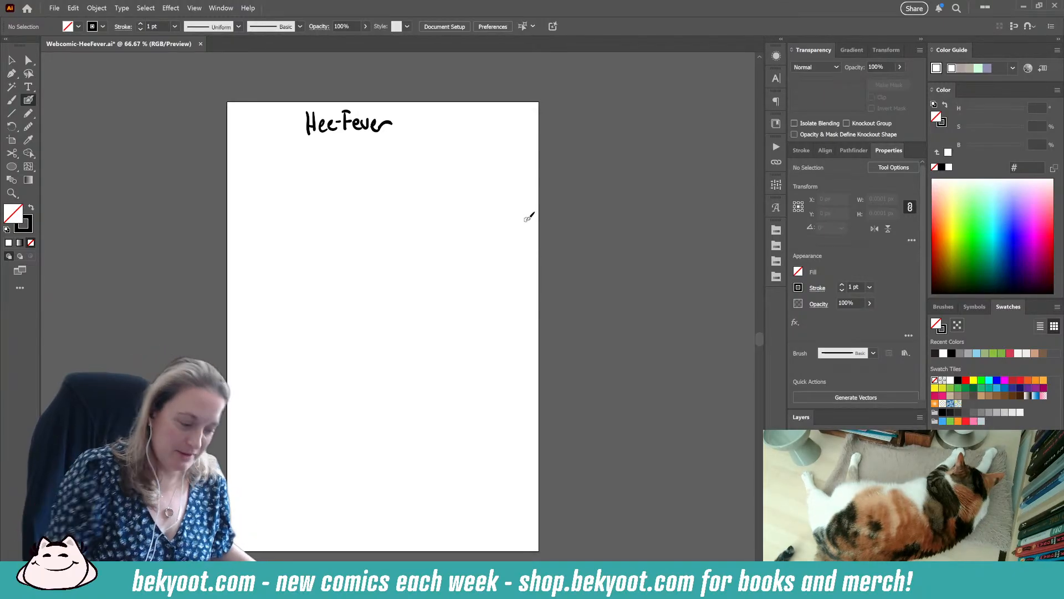
# Step: Group the handwritten title's strokes and centre the group horizontally on the artboard
pyautogui.press('v')
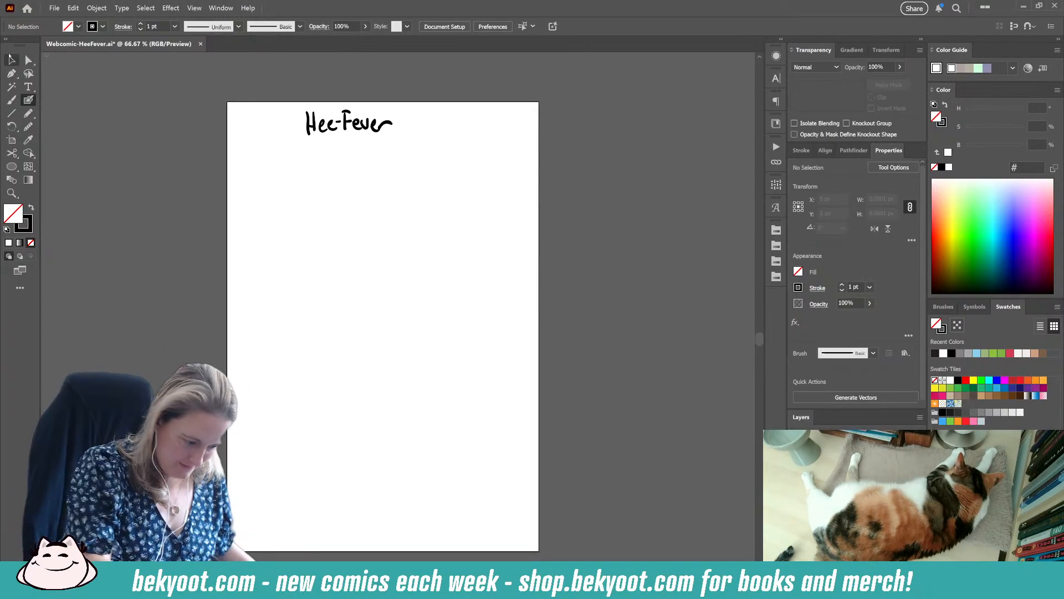
pyautogui.moveTo(281, 148); pyautogui.dragTo(414, 124)
pyautogui.hotkey('ctrl', 'g')
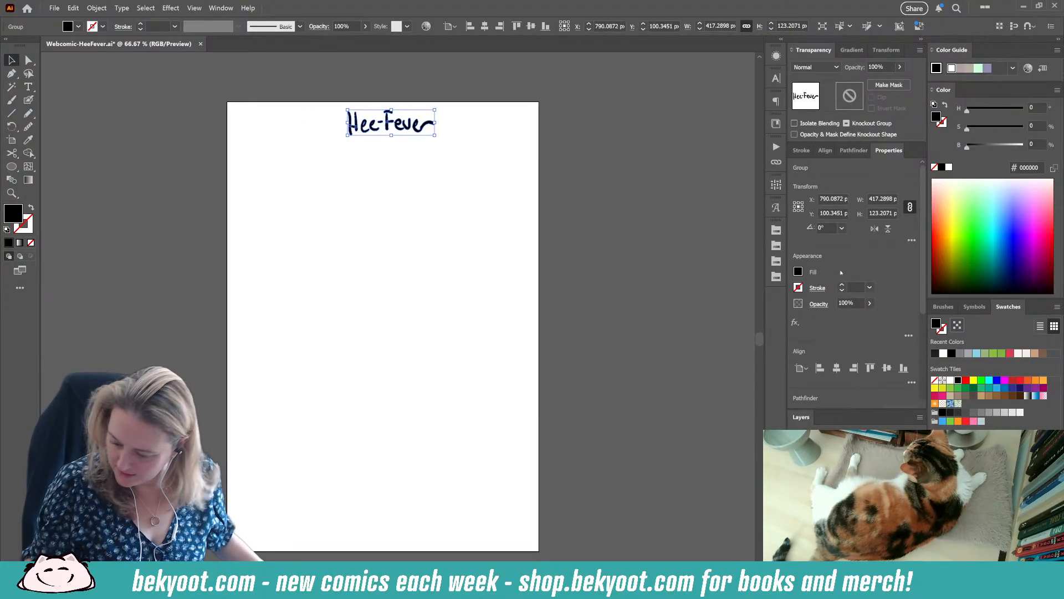
pyautogui.click(836, 367)
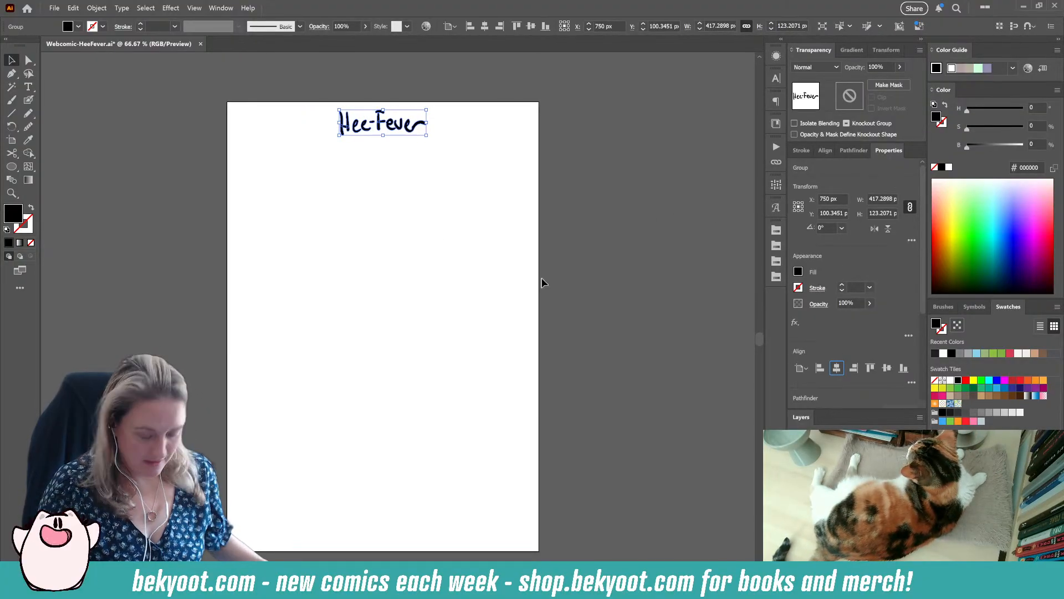
pyautogui.click(430, 228)
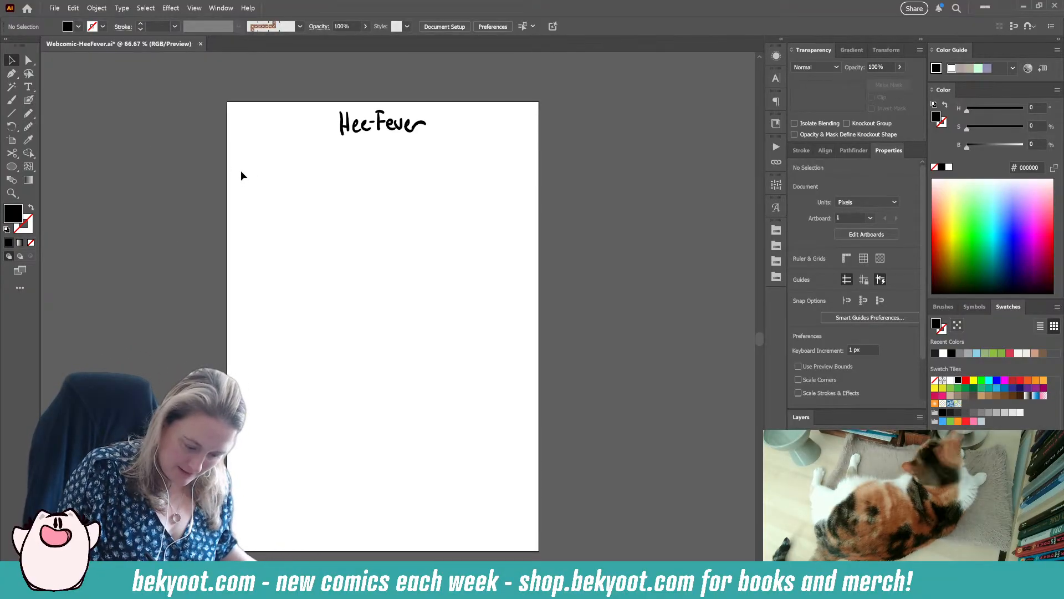
# Step: Draw a straight vertical brush stroke and build a square panel frame about 415 px wide below the title from grouped, rotated copies
pyautogui.click(28, 100)
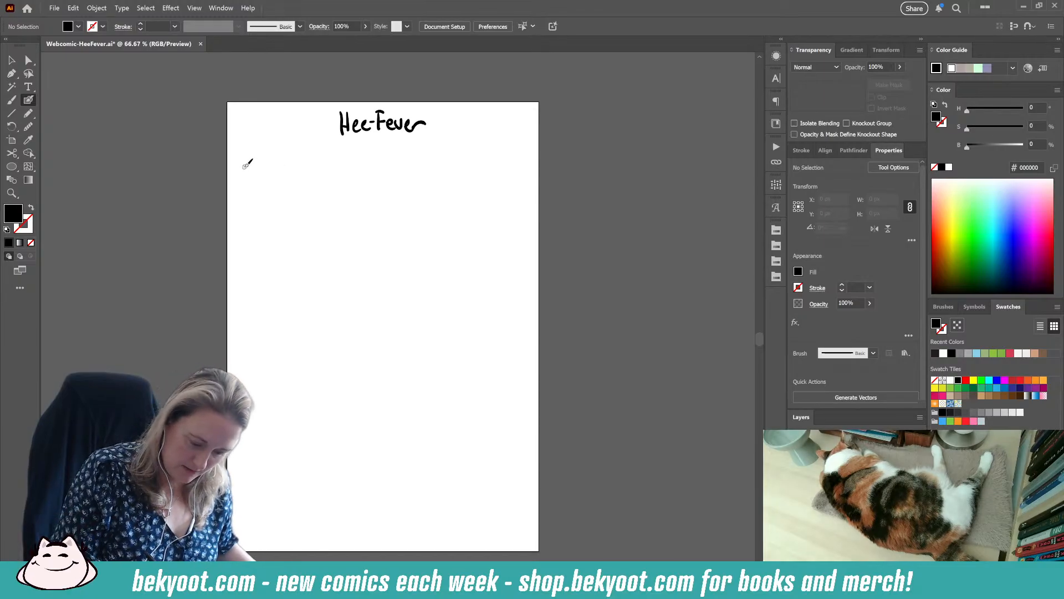
pyautogui.moveTo(245, 164); pyautogui.dragTo(244, 246)
pyautogui.press('v')
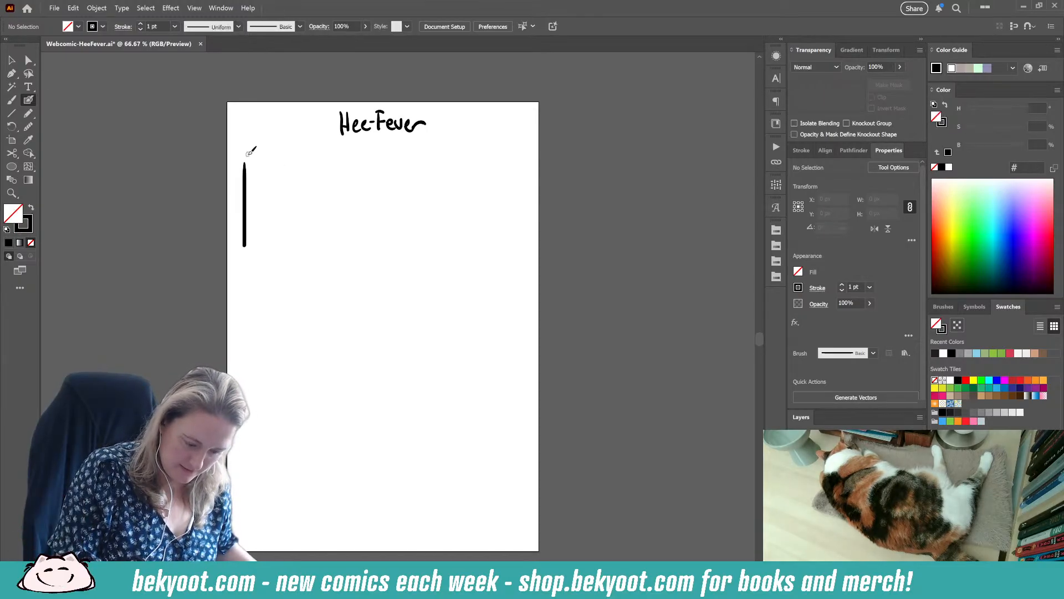
pyautogui.moveTo(253, 197); pyautogui.dragTo(305, 192)
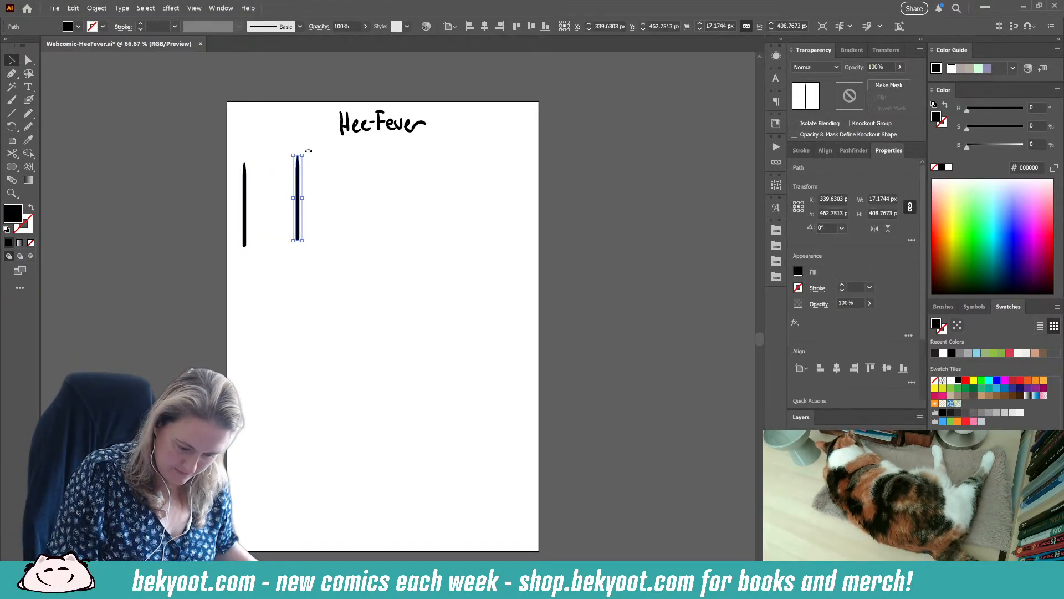
pyautogui.moveTo(309, 149)
pyautogui.mouseDown()
pyautogui.moveTo(371, 203)
pyautogui.moveTo(306, 147)
pyautogui.moveTo(366, 203)
pyautogui.moveTo(304, 162)
pyautogui.moveTo(348, 191)
pyautogui.moveTo(349, 271)
pyautogui.moveTo(248, 299)
pyautogui.mouseUp()
pyautogui.keyDown('shift'); pyautogui.click(245, 217); pyautogui.keyUp('shift')
pyautogui.hotkey('ctrl', 'g')
pyautogui.moveTo(363, 209); pyautogui.dragTo(324, 178)
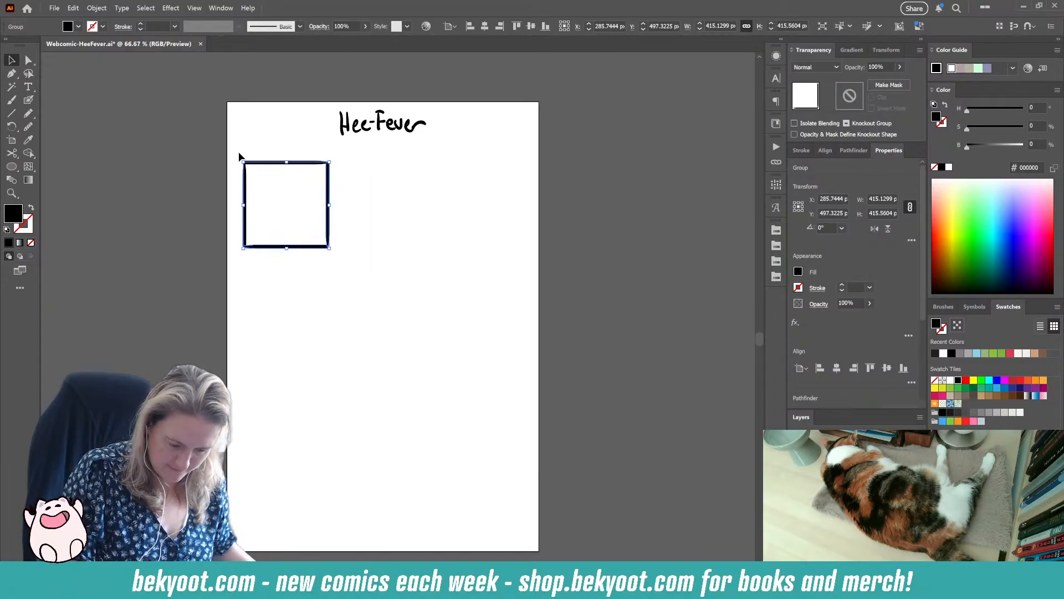
# Step: Duplicate the panel frame into a row of three, then enlarge the row to about 1387 px wide and reposition it under the title
pyautogui.moveTo(310, 250); pyautogui.dragTo(399, 249)
pyautogui.hotkey('ctrl', 'd')
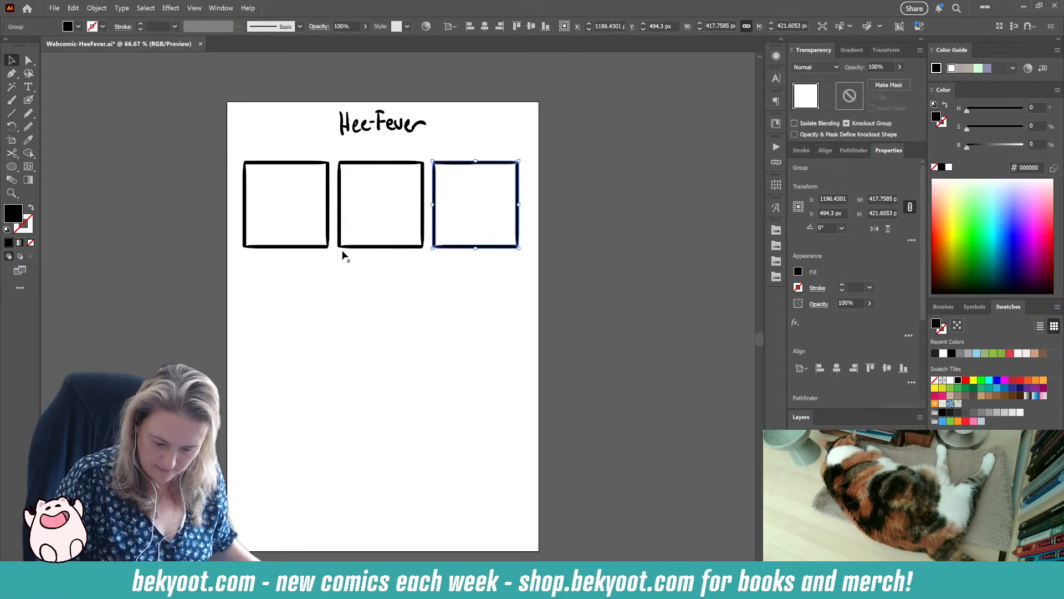
pyautogui.moveTo(300, 185); pyautogui.dragTo(364, 201)
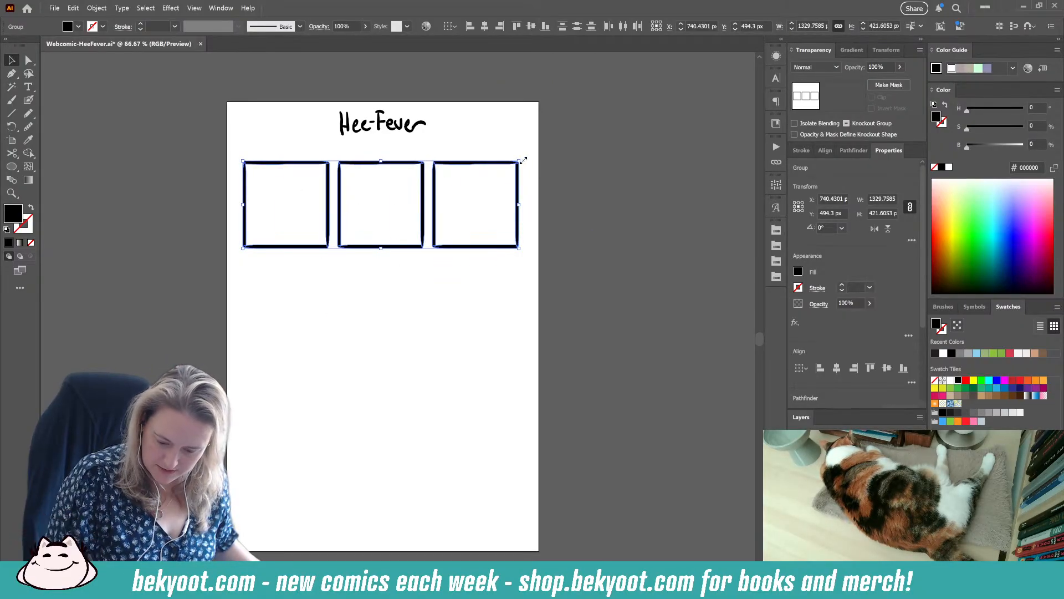
pyautogui.moveTo(524, 160); pyautogui.dragTo(531, 157)
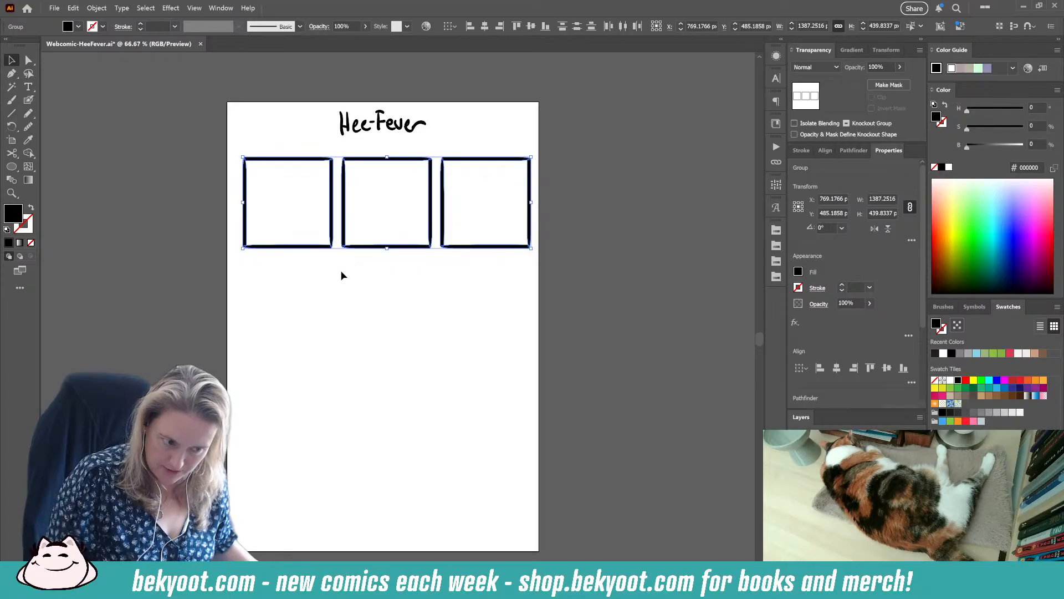
pyautogui.moveTo(391, 248); pyautogui.dragTo(404, 240)
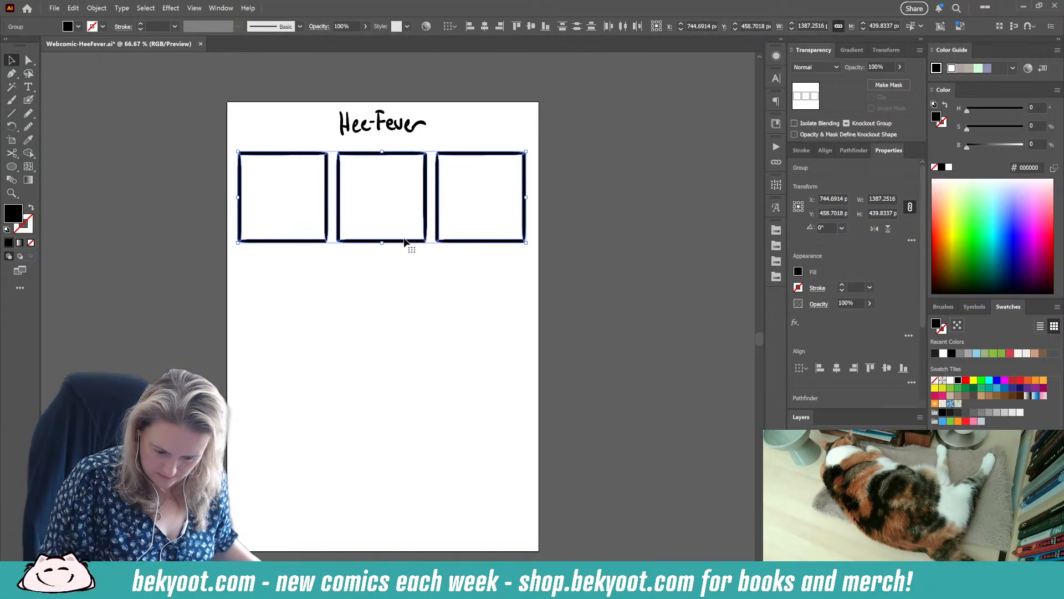
# Step: Copy two frames below the first row, enlarged to about 1053 px wide together, then group and centre them horizontally on the artboard
pyautogui.click(414, 205)
pyautogui.moveTo(445, 207); pyautogui.dragTo(447, 211)
pyautogui.moveTo(482, 242); pyautogui.dragTo(444, 358)
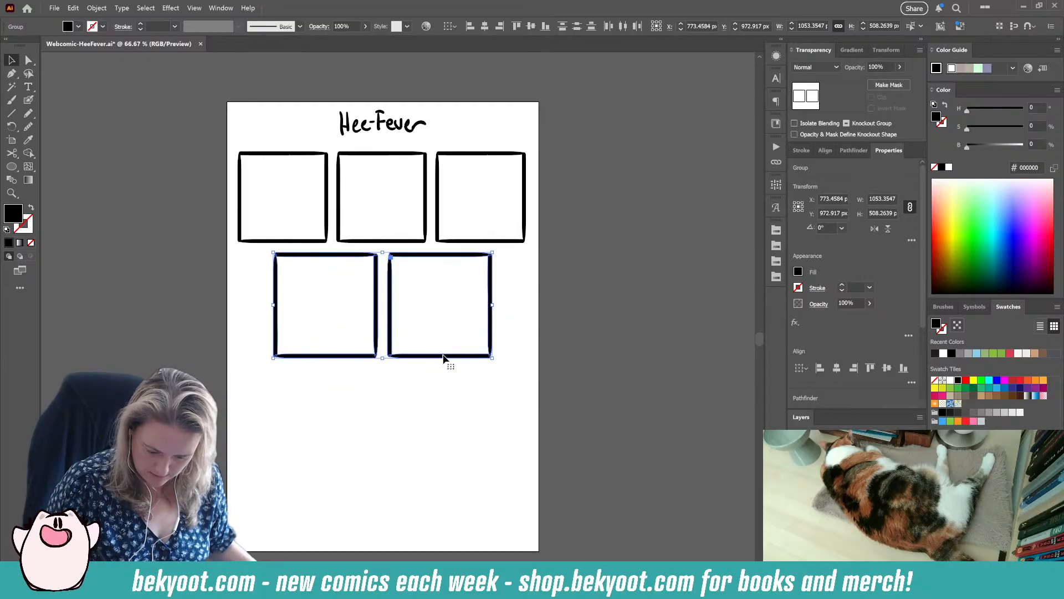
pyautogui.hotkey('ctrl', 'g')
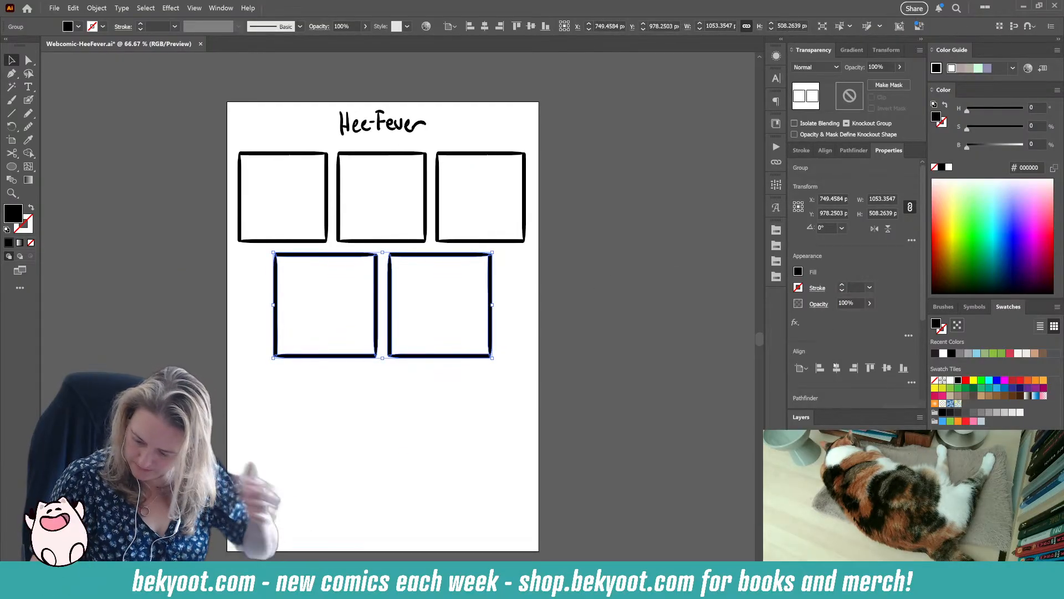
pyautogui.click(837, 368)
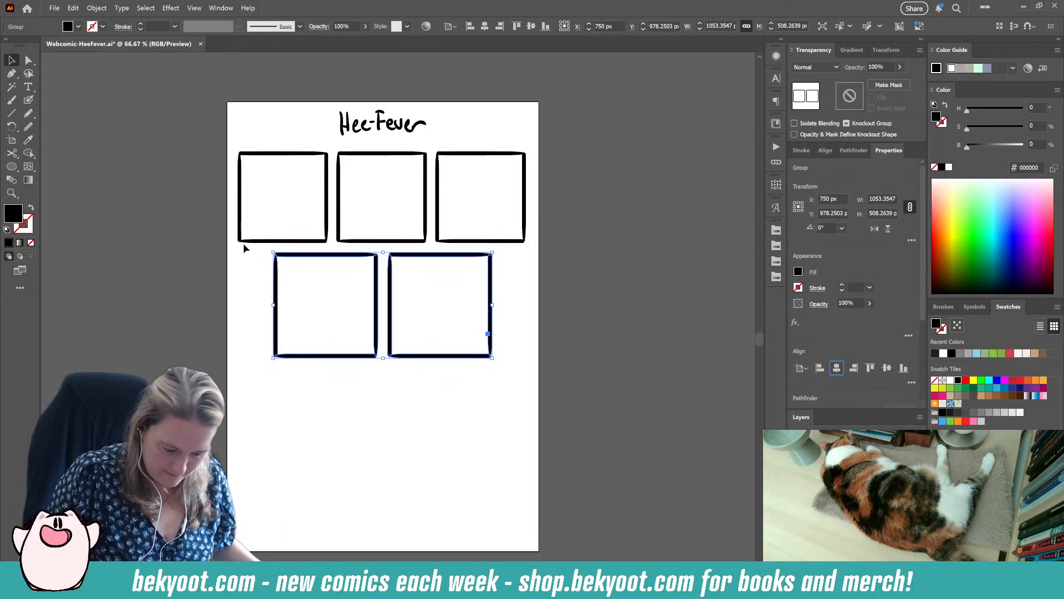
# Step: Sketch a smiling cat sitting beside a small ball in the first panel with the Blob Brush, and letter "hee-hee" next to it
pyautogui.hotkey('shift', 'b')
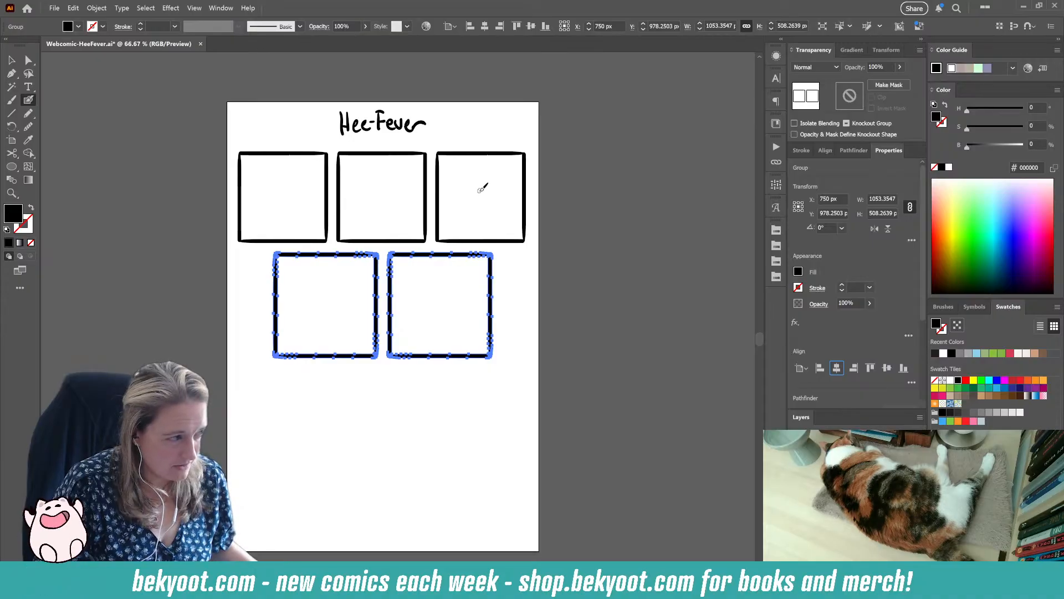
pyautogui.hotkey('ctrl', 'shift', 'a')
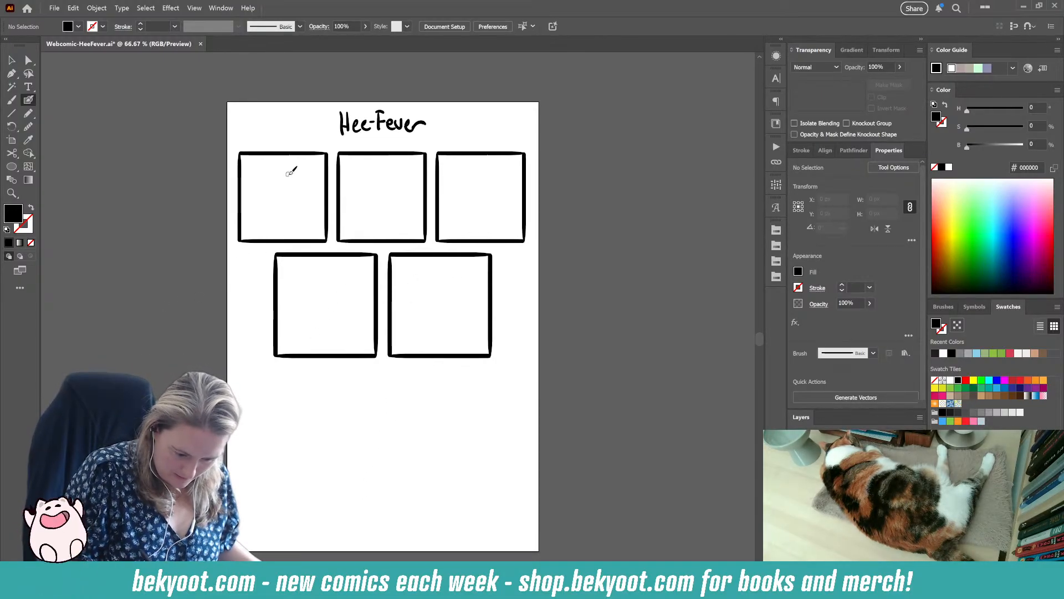
pyautogui.moveTo(280, 167)
pyautogui.mouseDown()
pyautogui.moveTo(260, 191)
pyautogui.moveTo(276, 176)
pyautogui.mouseUp()
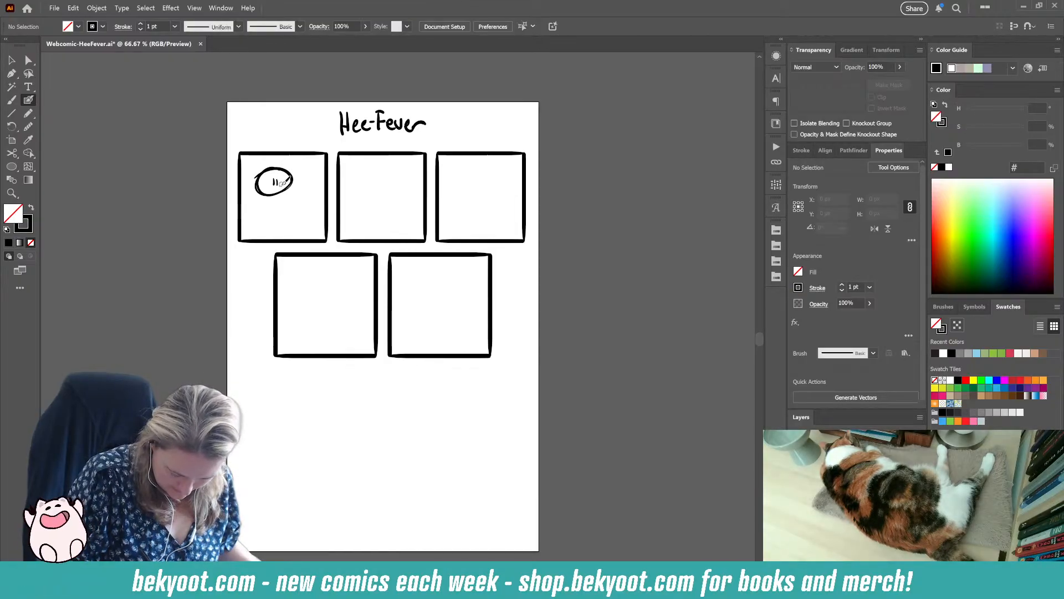
pyautogui.moveTo(278, 179); pyautogui.dragTo(278, 182)
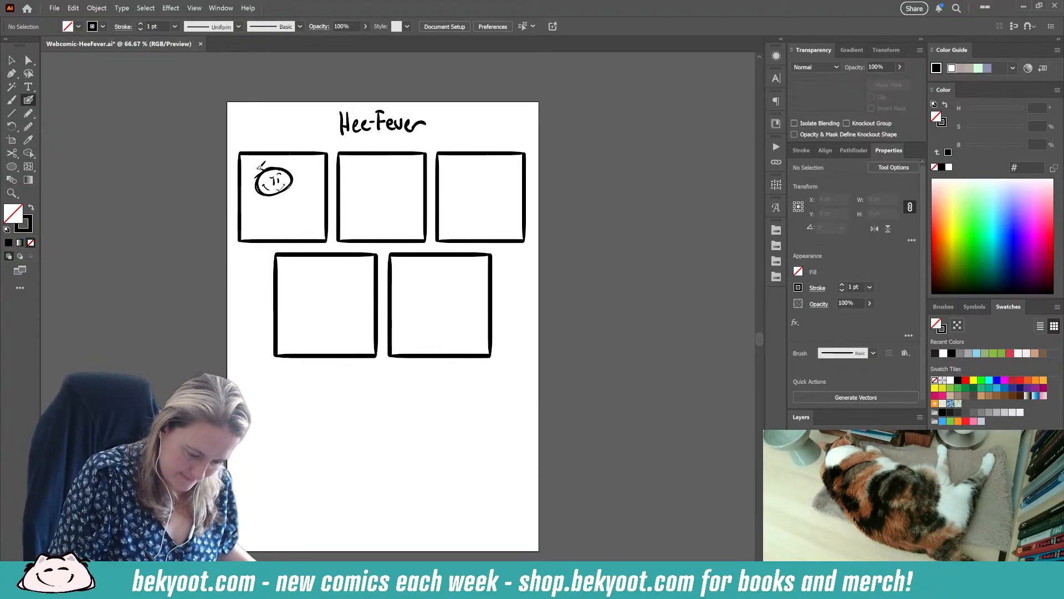
pyautogui.moveTo(251, 185)
pyautogui.mouseDown()
pyautogui.moveTo(293, 167)
pyautogui.moveTo(288, 215)
pyautogui.moveTo(259, 202)
pyautogui.moveTo(283, 200)
pyautogui.mouseUp()
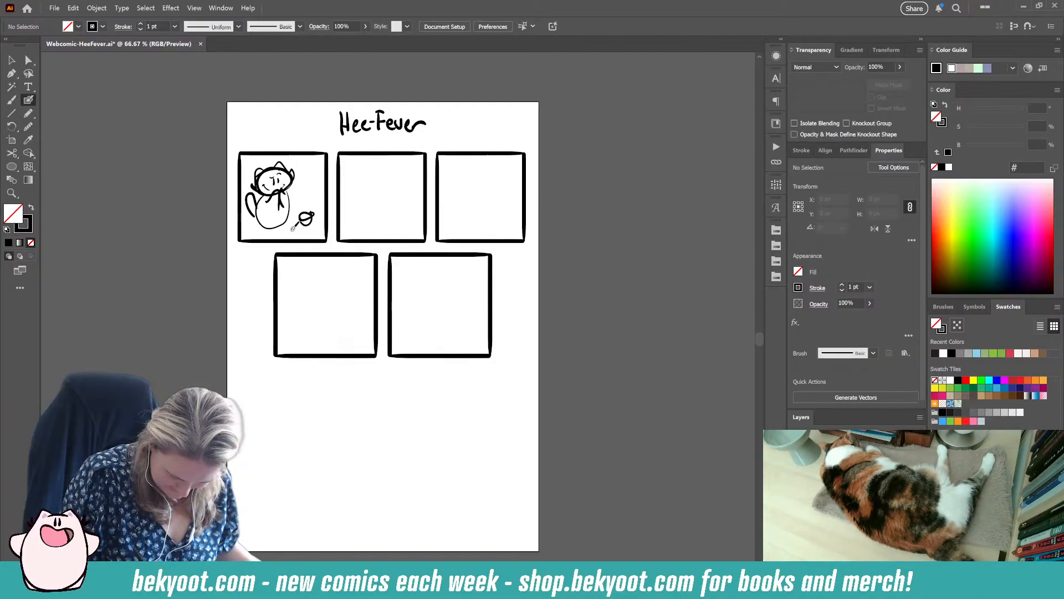
pyautogui.moveTo(293, 228)
pyautogui.mouseDown()
pyautogui.moveTo(299, 223)
pyautogui.moveTo(247, 219)
pyautogui.moveTo(243, 236)
pyautogui.mouseUp()
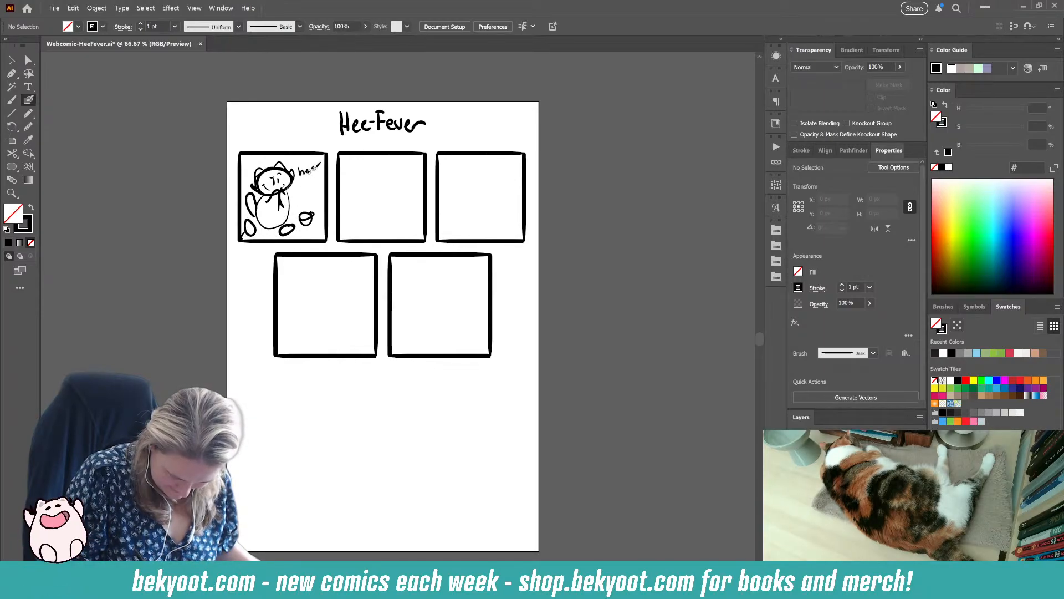
pyautogui.moveTo(309, 183); pyautogui.dragTo(319, 177)
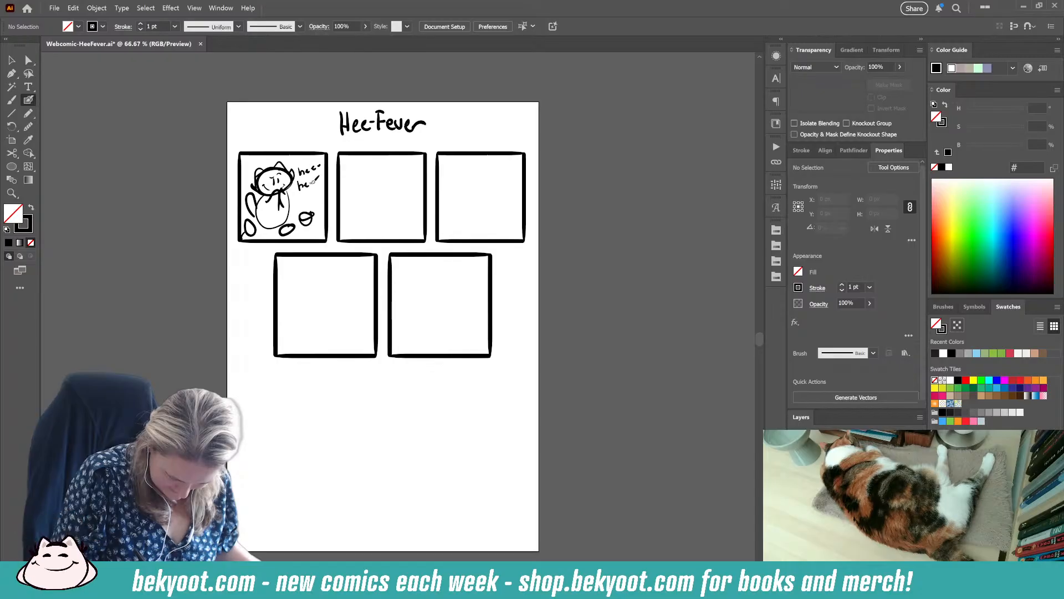
# Step: Sketch a large round head with eyes and nearby dots in the second panel, and add small accent marks around the first panel's cat
pyautogui.moveTo(390, 173)
pyautogui.mouseDown()
pyautogui.moveTo(366, 217)
pyautogui.moveTo(388, 167)
pyautogui.moveTo(369, 208)
pyautogui.moveTo(378, 194)
pyautogui.moveTo(396, 188)
pyautogui.moveTo(394, 197)
pyautogui.mouseUp()
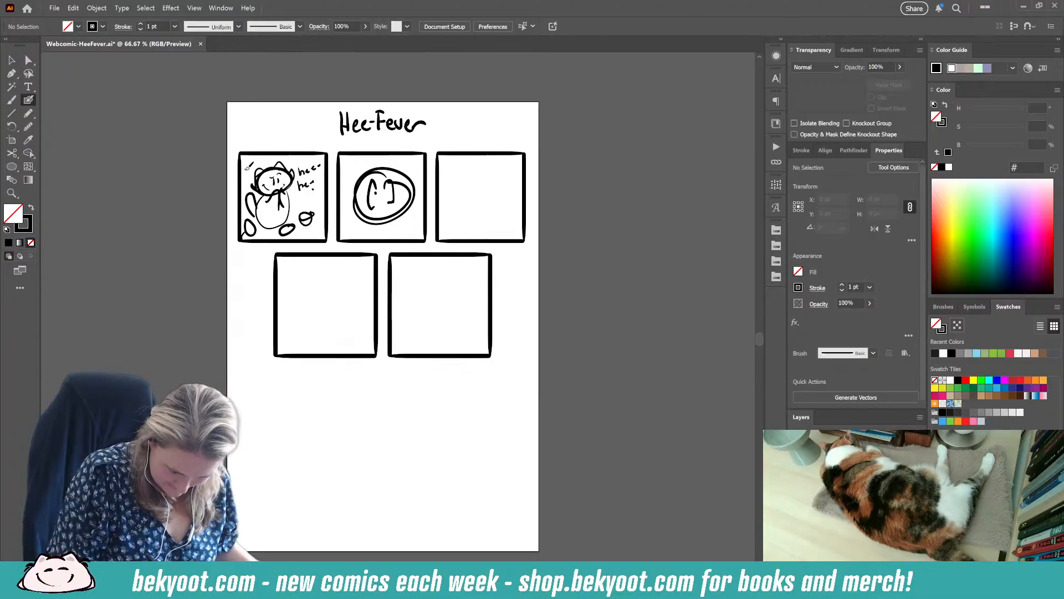
pyautogui.moveTo(295, 196); pyautogui.dragTo(303, 195)
pyautogui.rightClick(303, 194)
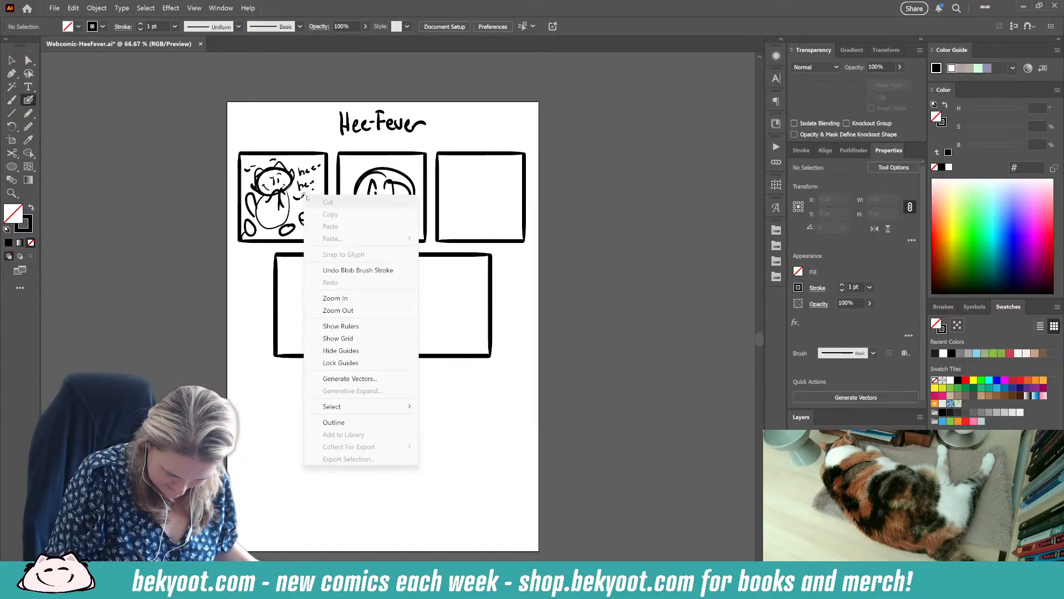
pyautogui.click(306, 136)
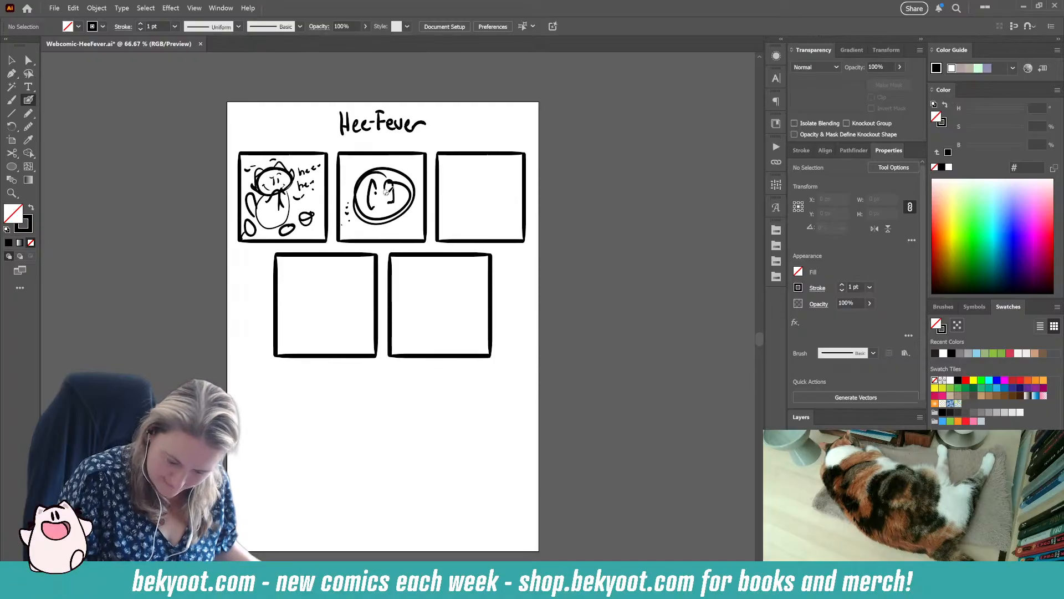
# Step: Complete the second panel's cat close-up with eye detail, pointed ears, a small mouth and shoulder lines
pyautogui.moveTo(388, 192); pyautogui.dragTo(386, 200)
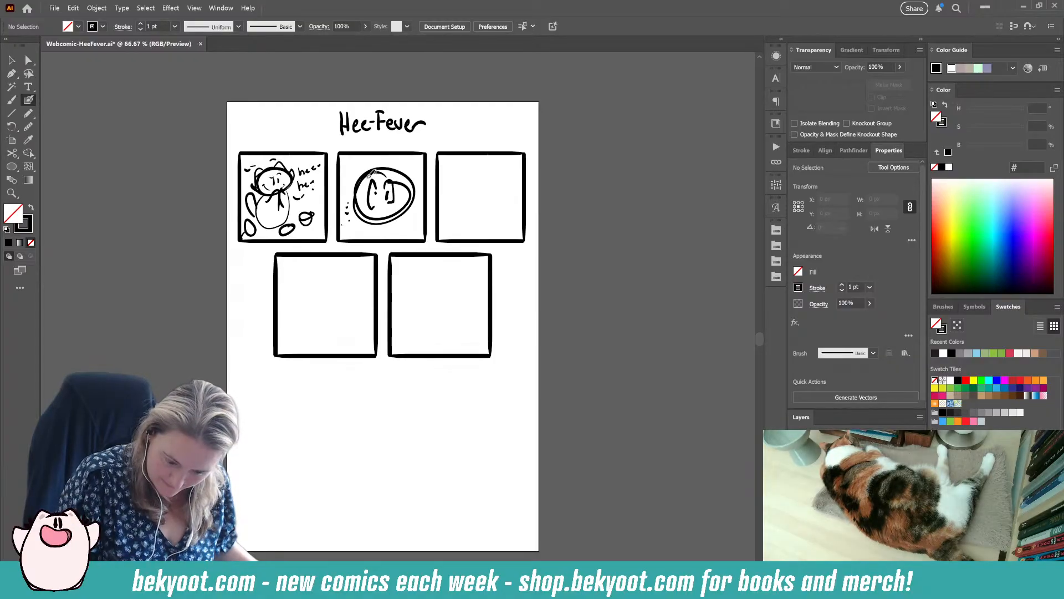
pyautogui.moveTo(360, 158)
pyautogui.mouseDown()
pyautogui.moveTo(360, 190)
pyautogui.moveTo(414, 164)
pyautogui.mouseUp()
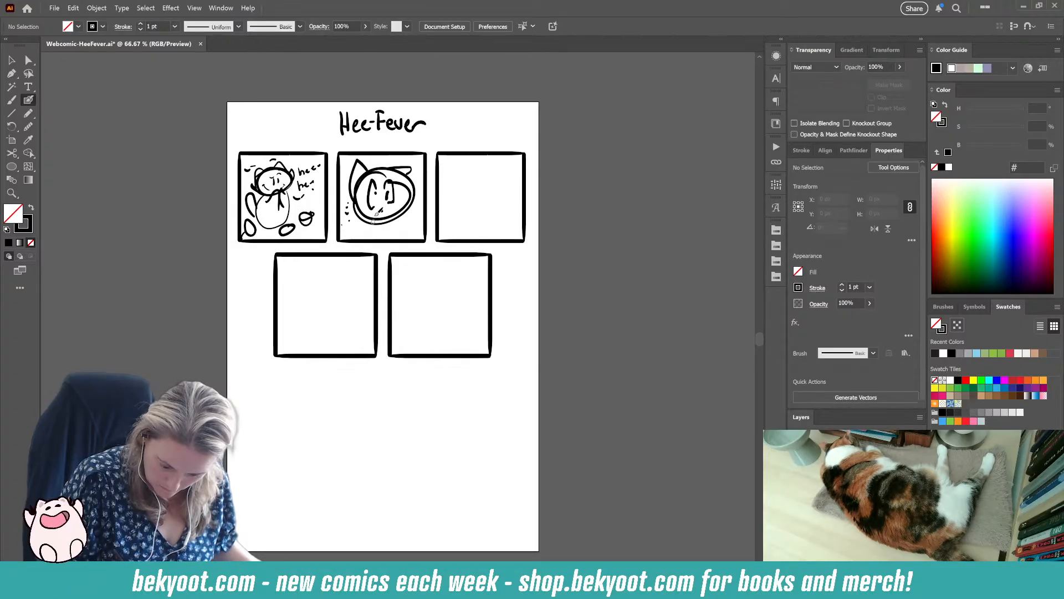
pyautogui.moveTo(399, 221)
pyautogui.mouseDown()
pyautogui.moveTo(368, 219)
pyautogui.moveTo(362, 239)
pyautogui.moveTo(406, 218)
pyautogui.mouseUp()
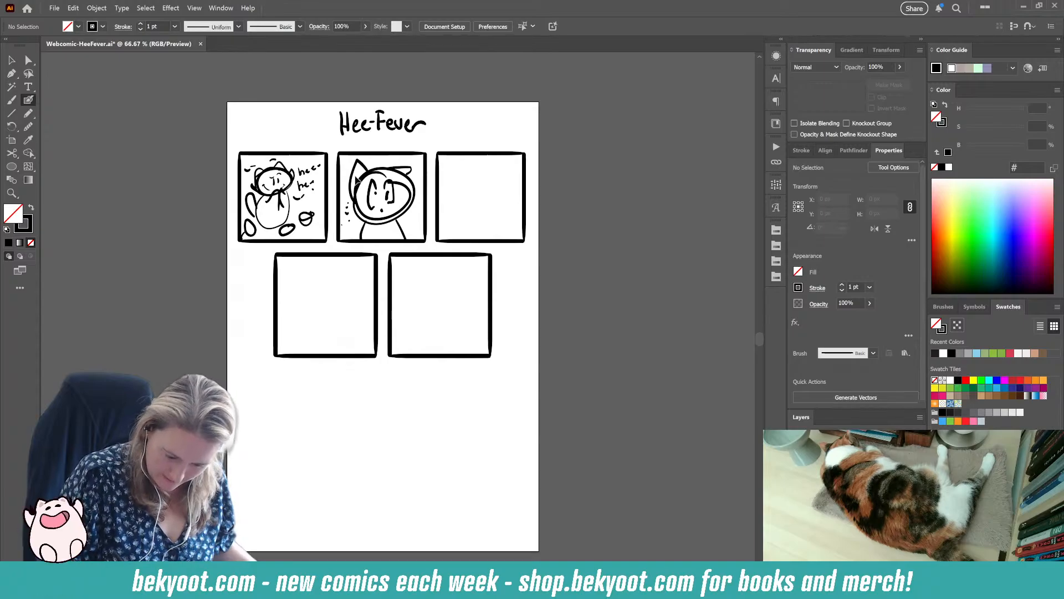
# Step: Select the whole cat sketch in the second panel, scale it down slightly and shift it further right inside the frame
pyautogui.moveTo(364, 192); pyautogui.dragTo(413, 234)
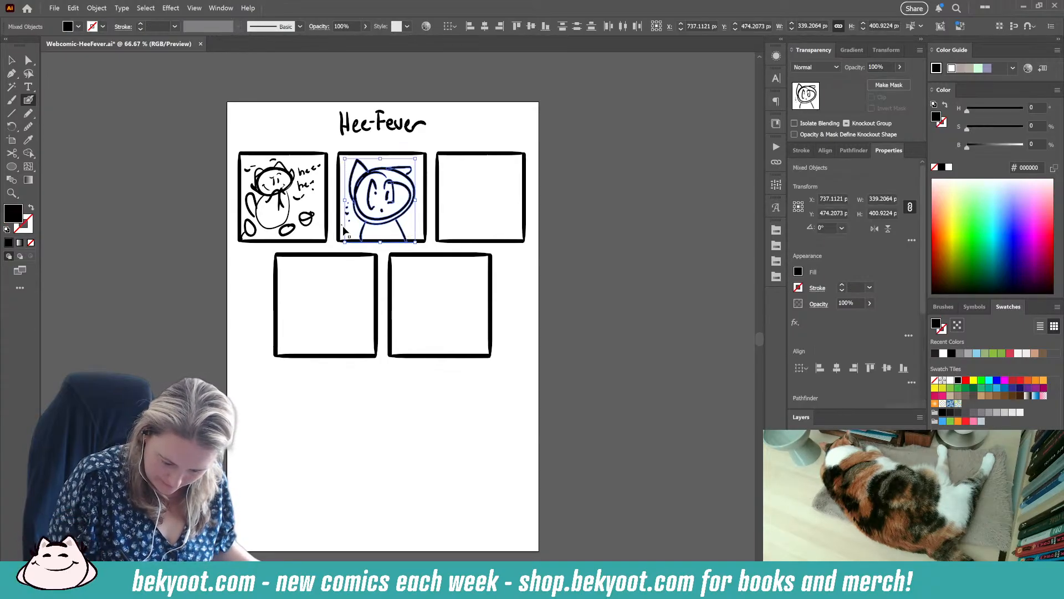
pyautogui.keyDown('ctrl'); pyautogui.keyDown('shift'); pyautogui.click(344, 227); pyautogui.keyUp('shift'); pyautogui.keyUp('ctrl')
pyautogui.keyDown('ctrl'); pyautogui.keyDown('shift'); pyautogui.click(345, 232); pyautogui.keyUp('shift'); pyautogui.keyUp('ctrl')
pyautogui.moveTo(415, 158); pyautogui.dragTo(412, 162)
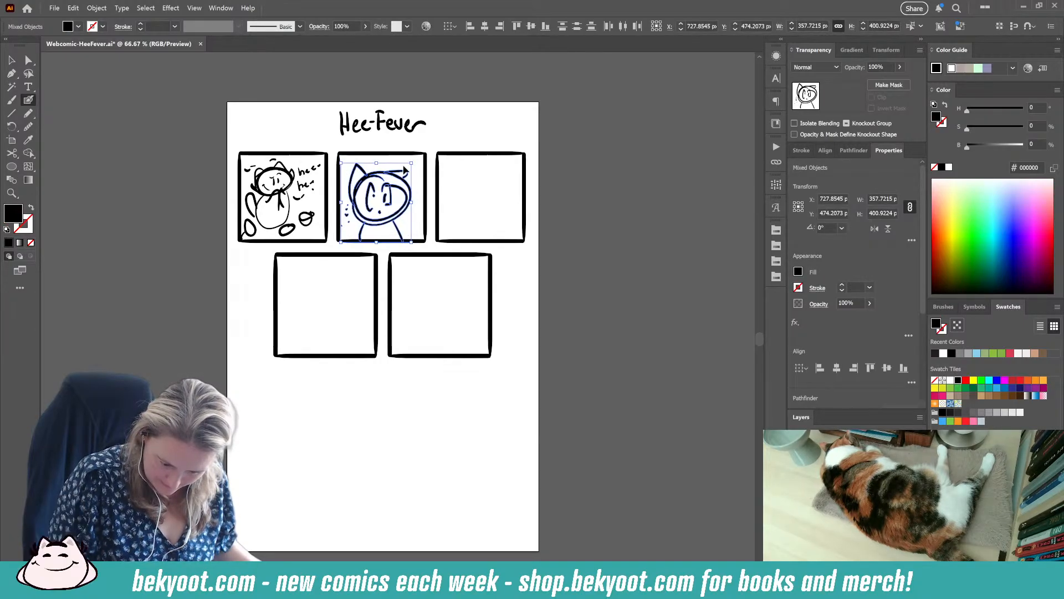
pyautogui.moveTo(406, 224); pyautogui.dragTo(413, 222)
pyautogui.hotkey('ctrl', 'shift', 'a')
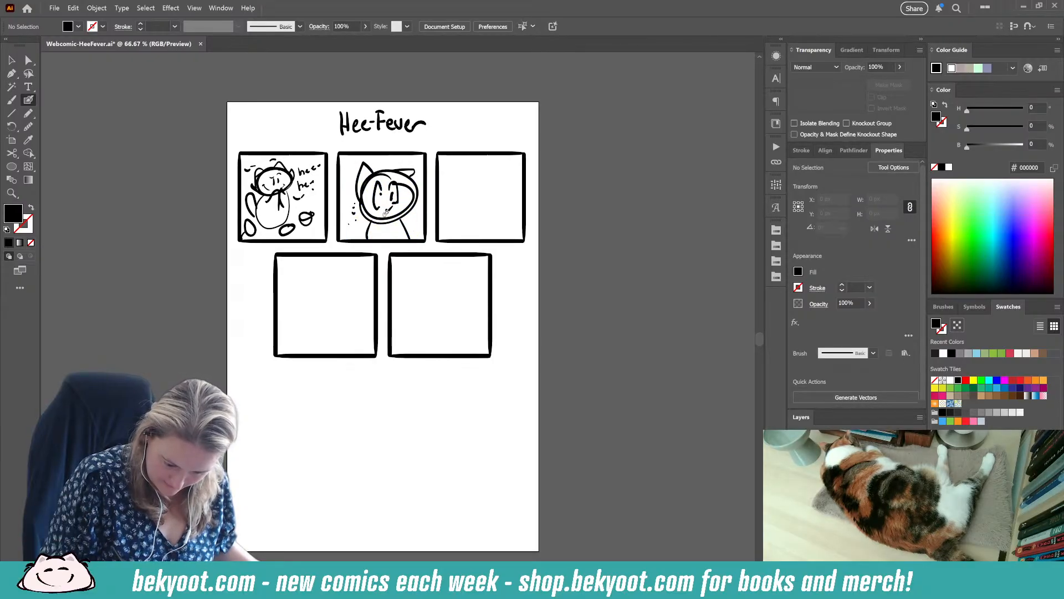
# Step: Draw a mouth and raised paws on the second panel's cat, and hand-letter a short exclamation above its head
pyautogui.hotkey('shift', 'x')
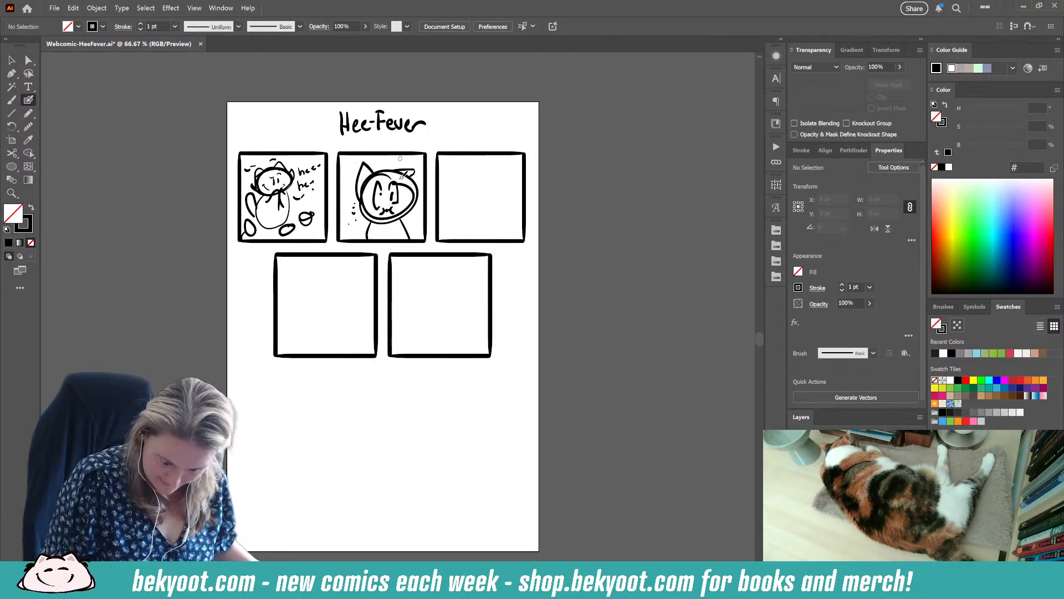
pyautogui.moveTo(376, 232); pyautogui.dragTo(393, 238)
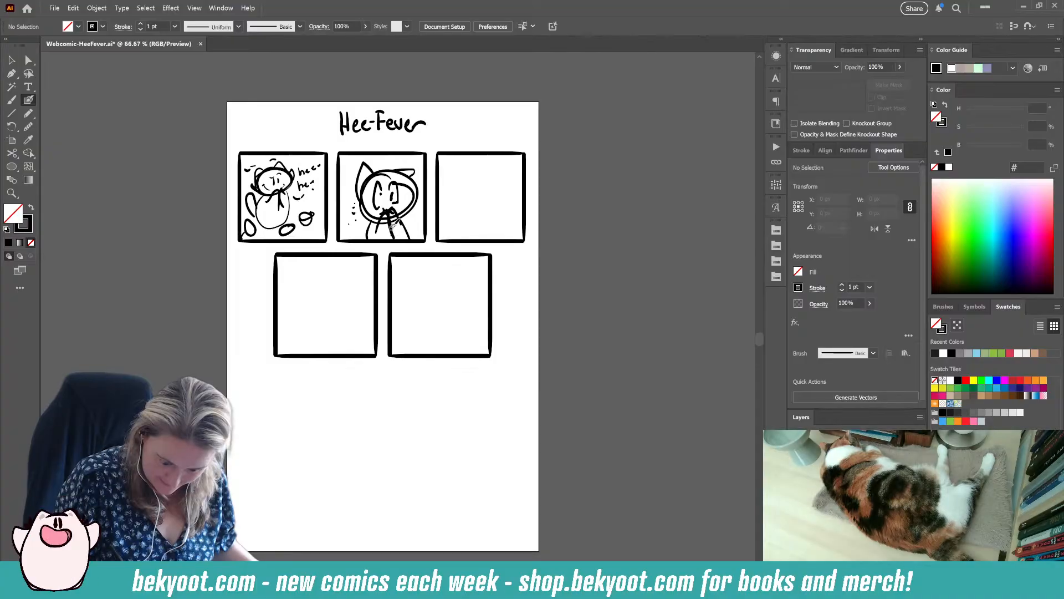
pyautogui.moveTo(374, 159); pyautogui.dragTo(411, 154)
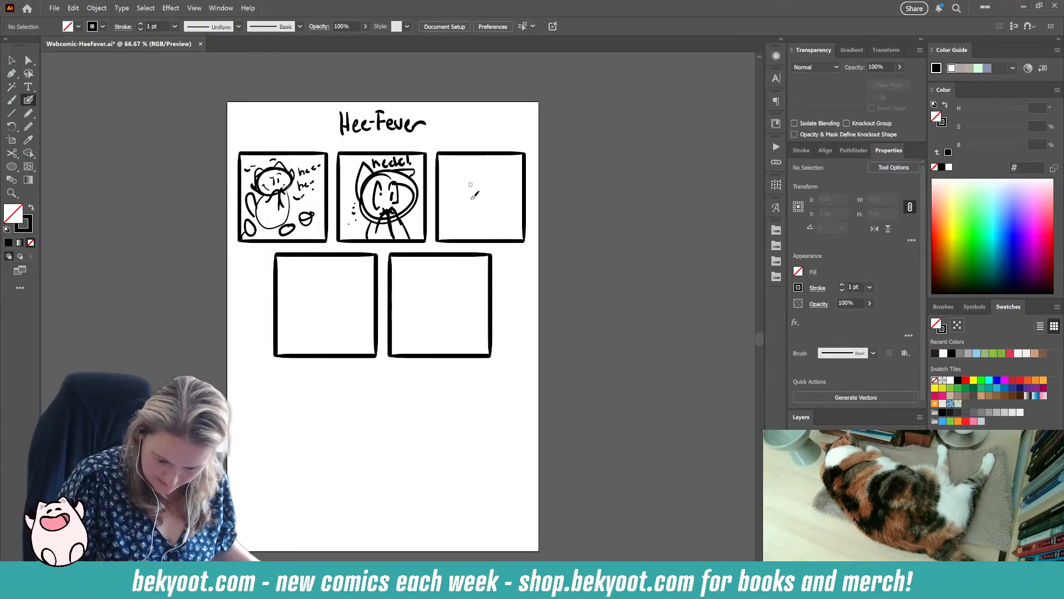
# Step: Sketch a sneezing cat's round head in the third panel with closed eyes, a small mouth and a raised paw
pyautogui.moveTo(492, 172)
pyautogui.mouseDown()
pyautogui.moveTo(460, 206)
pyautogui.moveTo(487, 173)
pyautogui.moveTo(480, 188)
pyautogui.mouseUp()
pyautogui.moveTo(484, 190)
pyautogui.mouseDown()
pyautogui.moveTo(468, 219)
pyautogui.moveTo(486, 203)
pyautogui.mouseUp()
pyautogui.moveTo(492, 200); pyautogui.dragTo(490, 224)
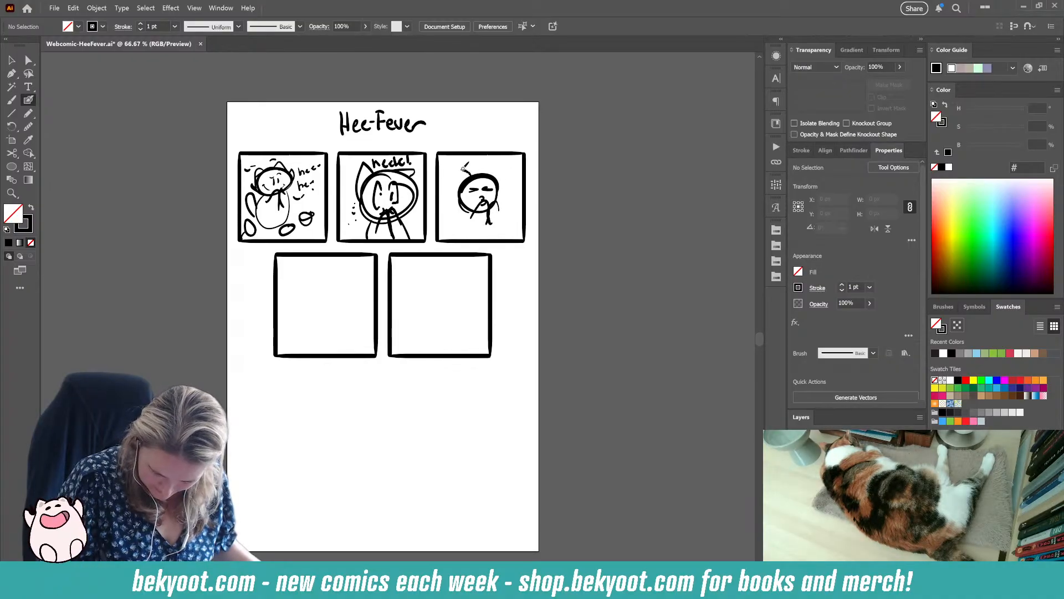
# Step: Add ears, shoulders and accent marks to the third panel's cat, and letter "HA-choo!" above it with a sniffle sound beside it
pyautogui.moveTo(456, 193)
pyautogui.mouseDown()
pyautogui.moveTo(475, 176)
pyautogui.moveTo(501, 187)
pyautogui.moveTo(456, 164)
pyautogui.moveTo(448, 171)
pyautogui.mouseUp()
pyautogui.moveTo(443, 168); pyautogui.dragTo(488, 166)
pyautogui.moveTo(487, 163)
pyautogui.mouseDown()
pyautogui.moveTo(506, 182)
pyautogui.moveTo(523, 175)
pyautogui.moveTo(513, 194)
pyautogui.moveTo(464, 215)
pyautogui.moveTo(455, 232)
pyautogui.moveTo(445, 205)
pyautogui.moveTo(444, 187)
pyautogui.moveTo(449, 212)
pyautogui.moveTo(508, 211)
pyautogui.mouseUp()
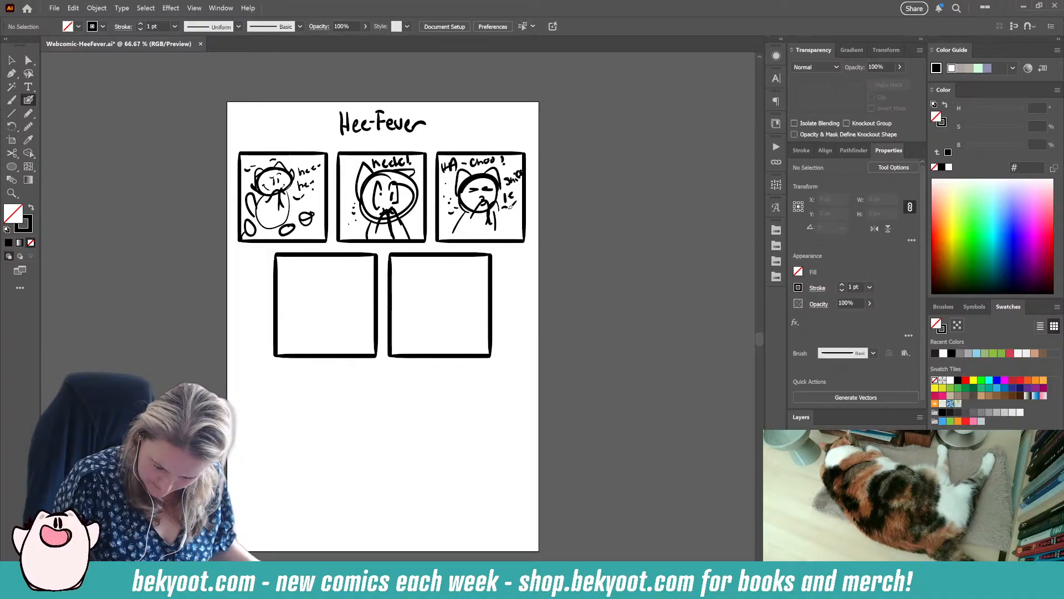
pyautogui.click(516, 209)
pyautogui.moveTo(486, 174)
pyautogui.mouseDown()
pyautogui.moveTo(503, 172)
pyautogui.moveTo(451, 178)
pyautogui.mouseUp()
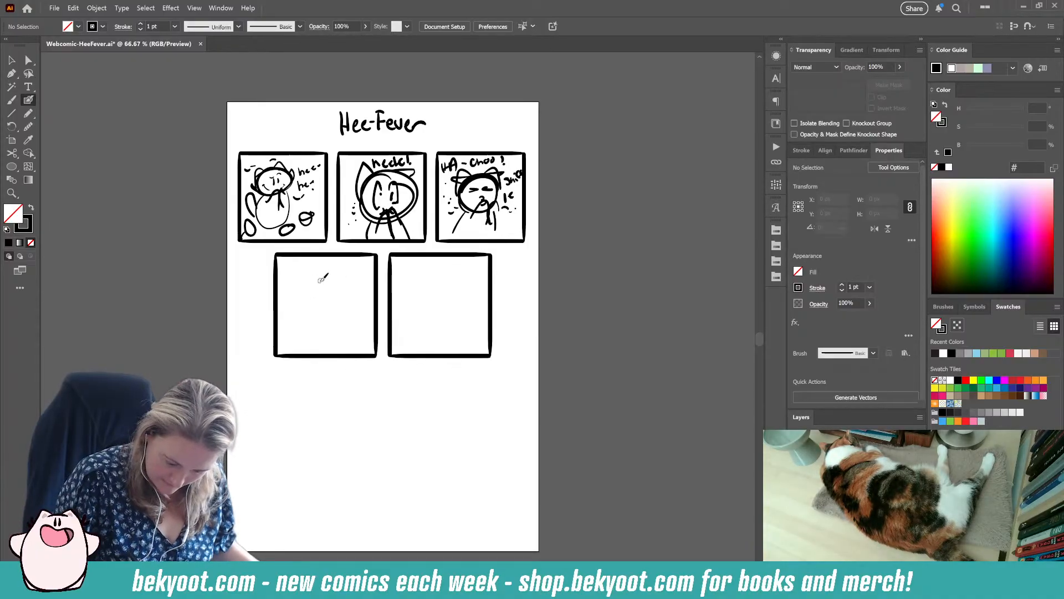
# Step: Sketch closed eyes, a wide-open mouth and the lower curve of a cat's head in the fourth panel
pyautogui.moveTo(304, 284); pyautogui.dragTo(317, 281)
pyautogui.moveTo(327, 277)
pyautogui.mouseDown()
pyautogui.moveTo(339, 275)
pyautogui.moveTo(327, 288)
pyautogui.mouseUp()
pyautogui.moveTo(334, 293); pyautogui.dragTo(319, 311)
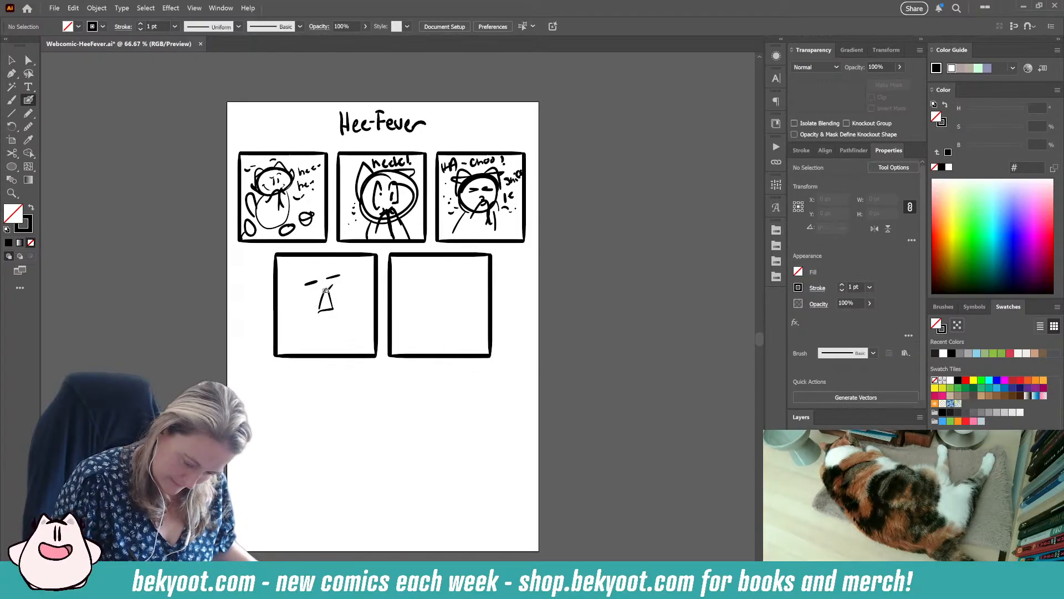
pyautogui.moveTo(328, 272); pyautogui.dragTo(294, 304)
pyautogui.hotkey('ctrl', 'z')
pyautogui.moveTo(294, 304); pyautogui.dragTo(337, 310)
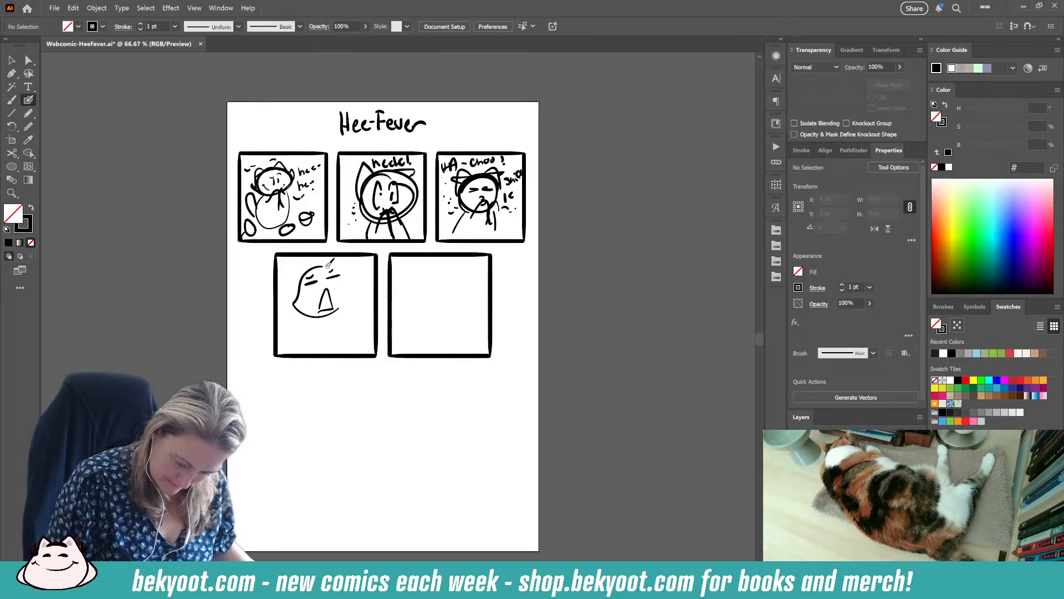
# Step: Complete the fourth panel cat's head outline with two ears, and draw its paws raised to the mouth
pyautogui.moveTo(324, 266); pyautogui.dragTo(356, 285)
pyautogui.moveTo(355, 286); pyautogui.dragTo(337, 313)
pyautogui.moveTo(310, 271)
pyautogui.mouseDown()
pyautogui.moveTo(295, 269)
pyautogui.moveTo(299, 293)
pyautogui.moveTo(344, 280)
pyautogui.mouseUp()
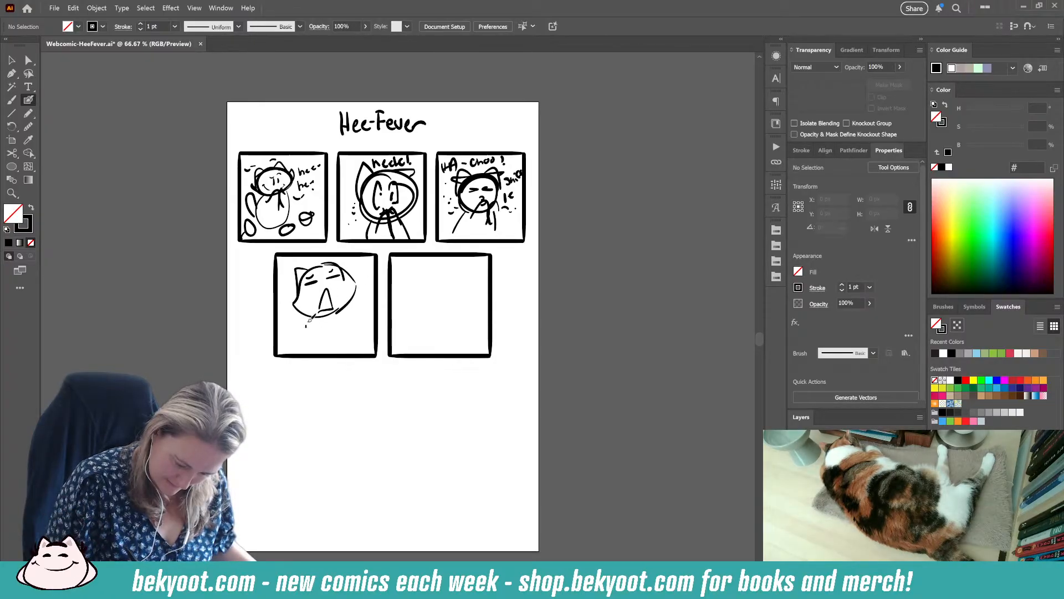
pyautogui.moveTo(306, 326)
pyautogui.mouseDown()
pyautogui.moveTo(325, 319)
pyautogui.moveTo(329, 332)
pyautogui.mouseUp()
pyautogui.moveTo(339, 258); pyautogui.dragTo(351, 277)
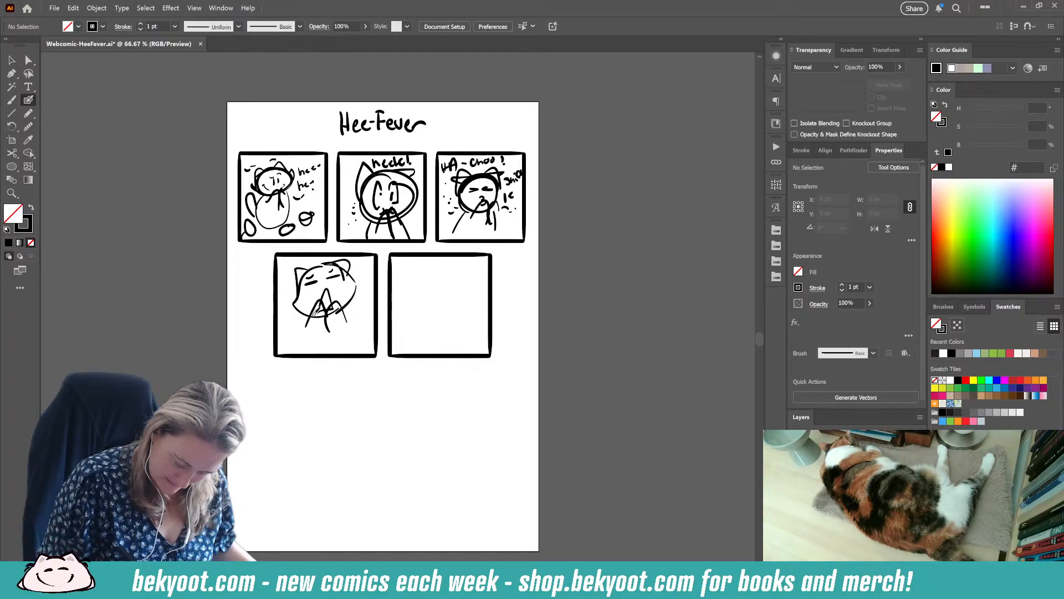
# Step: Scale down the fourth panel's cat sketch slightly and reposition it in the upper middle of the frame
pyautogui.moveTo(354, 327); pyautogui.dragTo(355, 328)
pyautogui.moveTo(356, 259); pyautogui.dragTo(344, 273)
pyautogui.moveTo(331, 308)
pyautogui.mouseDown()
pyautogui.moveTo(338, 297)
pyautogui.moveTo(317, 296)
pyautogui.mouseUp()
pyautogui.keyDown('ctrl'); pyautogui.click(318, 397); pyautogui.keyUp('ctrl')
# Step: Add streaming tears and a seated body to the fourth panel's cat, and sketch ground lines and small figures around it
pyautogui.moveTo(333, 276)
pyautogui.mouseDown()
pyautogui.moveTo(320, 302)
pyautogui.moveTo(333, 310)
pyautogui.moveTo(347, 279)
pyautogui.moveTo(350, 294)
pyautogui.moveTo(326, 265)
pyautogui.moveTo(323, 287)
pyautogui.moveTo(311, 285)
pyautogui.moveTo(329, 334)
pyautogui.moveTo(332, 303)
pyautogui.moveTo(314, 338)
pyautogui.mouseUp()
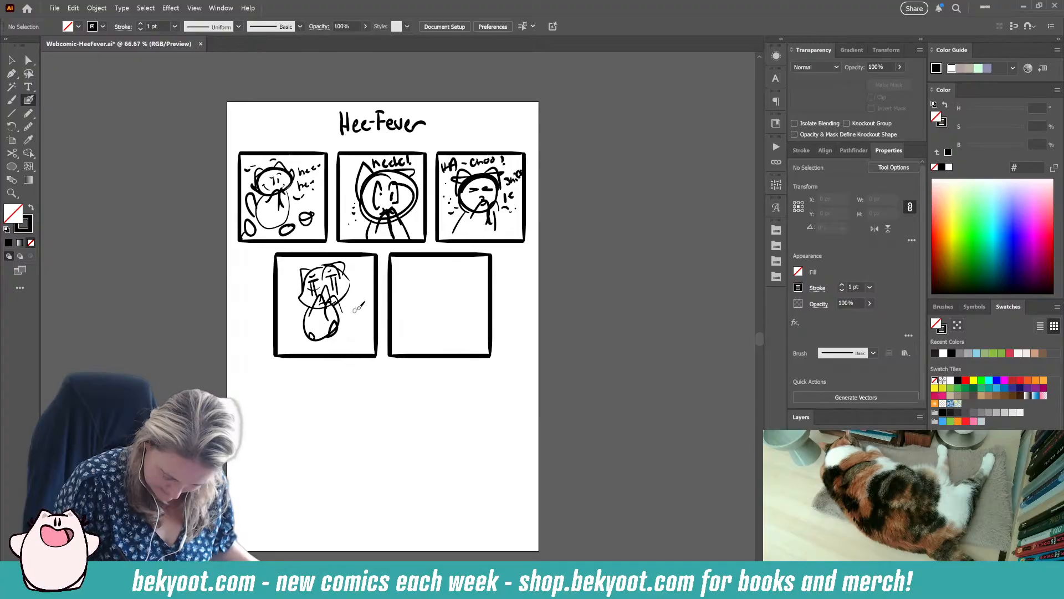
pyautogui.moveTo(369, 317)
pyautogui.mouseDown()
pyautogui.moveTo(353, 332)
pyautogui.moveTo(369, 352)
pyautogui.mouseUp()
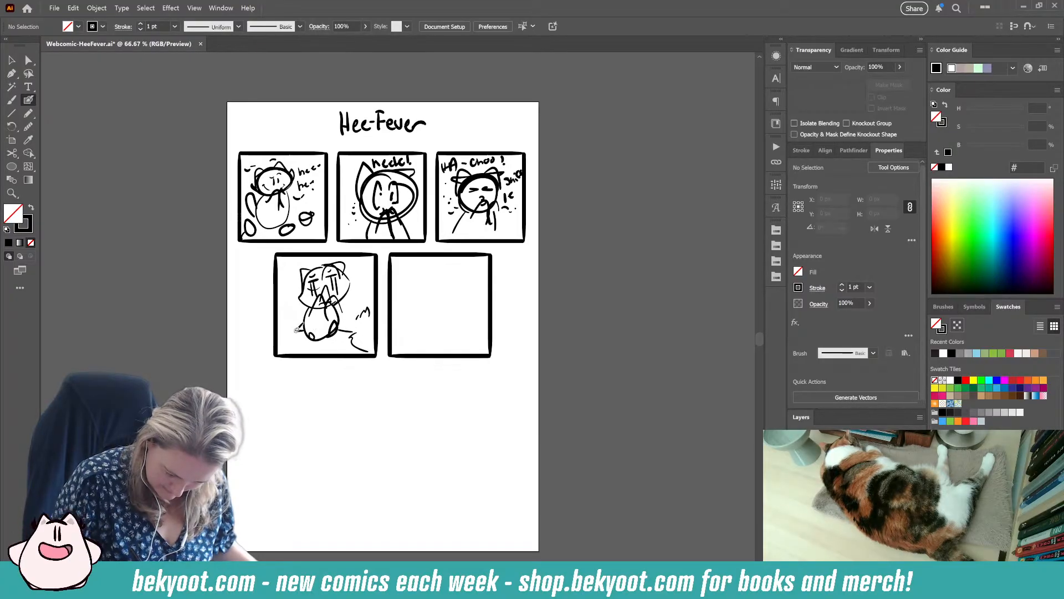
pyautogui.moveTo(294, 332); pyautogui.dragTo(297, 350)
pyautogui.moveTo(277, 306); pyautogui.dragTo(290, 327)
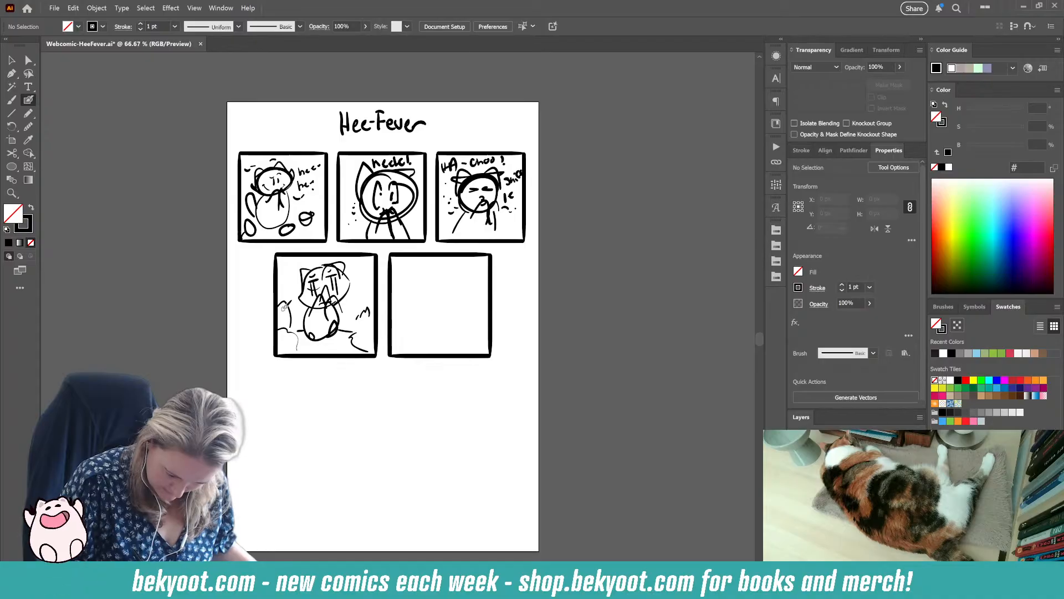
pyautogui.moveTo(358, 314); pyautogui.dragTo(368, 298)
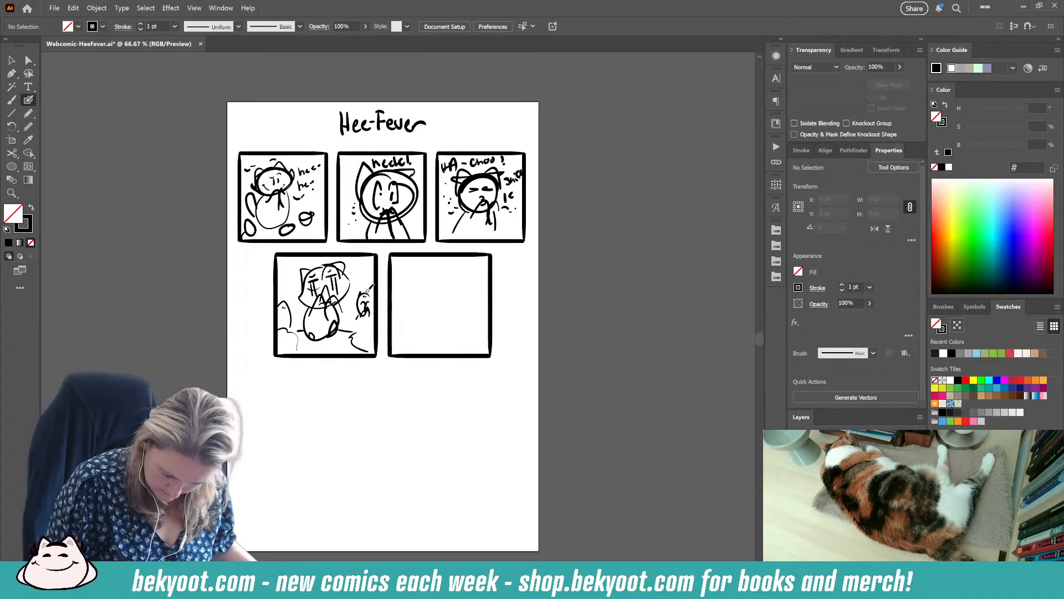
# Step: Sketch a large cat in the fifth panel with a round head, pointed ears and body lines
pyautogui.moveTo(457, 271)
pyautogui.mouseDown()
pyautogui.moveTo(442, 315)
pyautogui.moveTo(432, 289)
pyautogui.moveTo(449, 307)
pyautogui.moveTo(440, 303)
pyautogui.mouseUp()
pyautogui.moveTo(447, 298); pyautogui.dragTo(440, 268)
pyautogui.moveTo(452, 273)
pyautogui.mouseDown()
pyautogui.moveTo(461, 264)
pyautogui.moveTo(474, 274)
pyautogui.mouseUp()
pyautogui.moveTo(441, 308); pyautogui.dragTo(454, 341)
pyautogui.moveTo(470, 299); pyautogui.dragTo(477, 333)
pyautogui.moveTo(462, 334)
pyautogui.mouseDown()
pyautogui.moveTo(425, 323)
pyautogui.moveTo(432, 347)
pyautogui.moveTo(428, 326)
pyautogui.moveTo(401, 333)
pyautogui.mouseUp()
pyautogui.hotkey('ctrl', 'z')
# Step: Sketch a smaller companion figure beside the large cat in the fifth panel's lower left corner
pyautogui.moveTo(420, 320); pyautogui.dragTo(430, 320)
pyautogui.moveTo(425, 344)
pyautogui.mouseDown()
pyautogui.moveTo(440, 333)
pyautogui.moveTo(439, 359)
pyautogui.mouseUp()
pyautogui.moveTo(439, 338); pyautogui.dragTo(430, 331)
pyautogui.hotkey('ctrl', 'z')
pyautogui.hotkey('ctrl', 'z')
pyautogui.moveTo(431, 331)
pyautogui.mouseDown()
pyautogui.moveTo(452, 333)
pyautogui.moveTo(430, 333)
pyautogui.mouseUp()
pyautogui.moveTo(431, 333)
pyautogui.mouseDown()
pyautogui.moveTo(432, 347)
pyautogui.moveTo(414, 353)
pyautogui.mouseUp()
# Step: Finish the fifth panel cat's body and face details, and scribble two small swirls above the fourth panel's cat
pyautogui.moveTo(440, 317)
pyautogui.mouseDown()
pyautogui.moveTo(452, 360)
pyautogui.moveTo(478, 353)
pyautogui.moveTo(480, 317)
pyautogui.moveTo(485, 352)
pyautogui.moveTo(472, 333)
pyautogui.mouseUp()
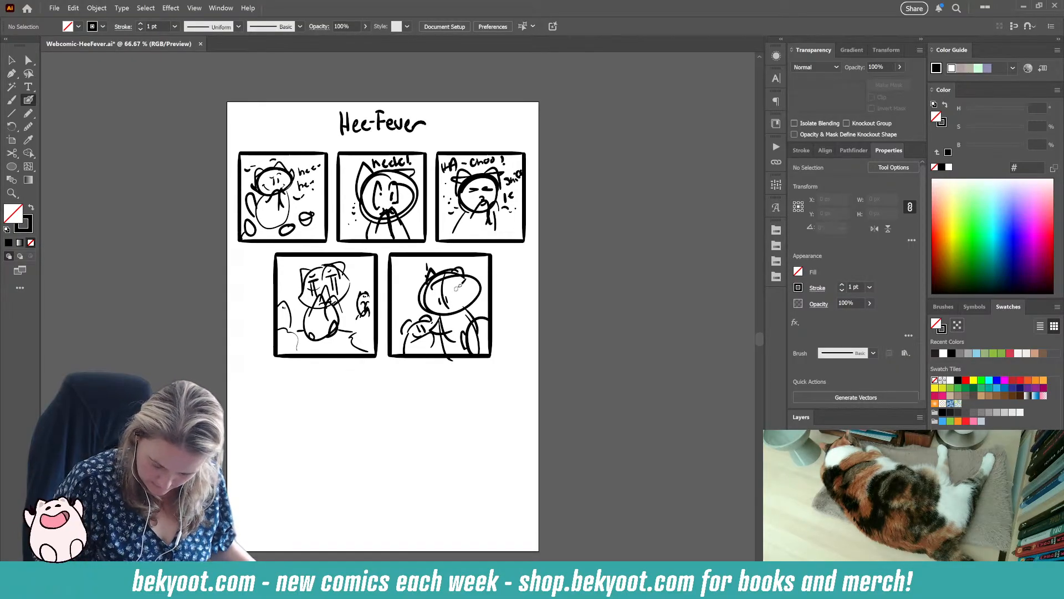
pyautogui.moveTo(446, 299); pyautogui.dragTo(452, 337)
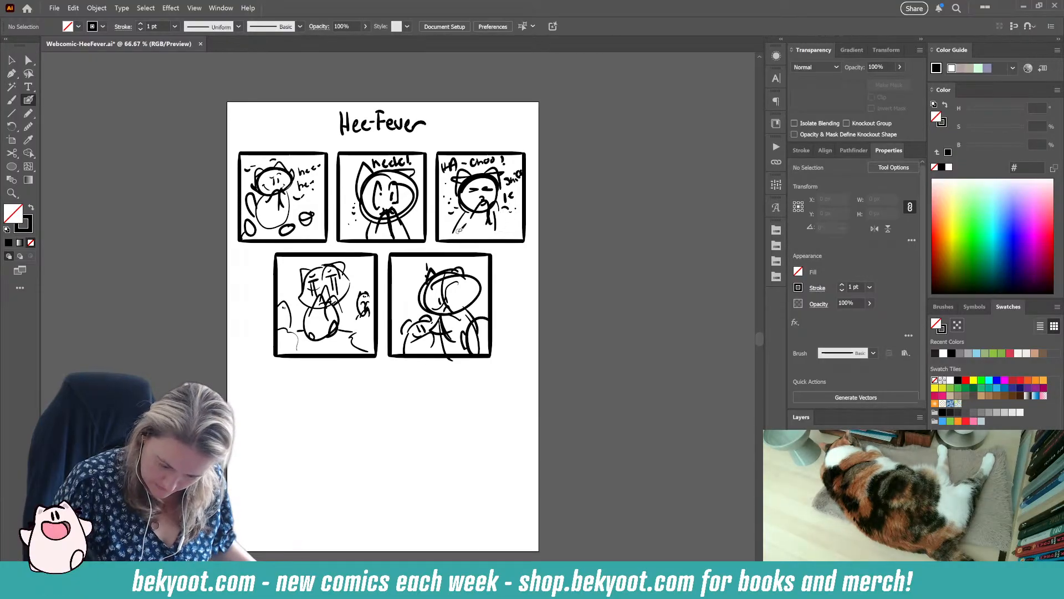
pyautogui.moveTo(309, 265); pyautogui.dragTo(286, 277)
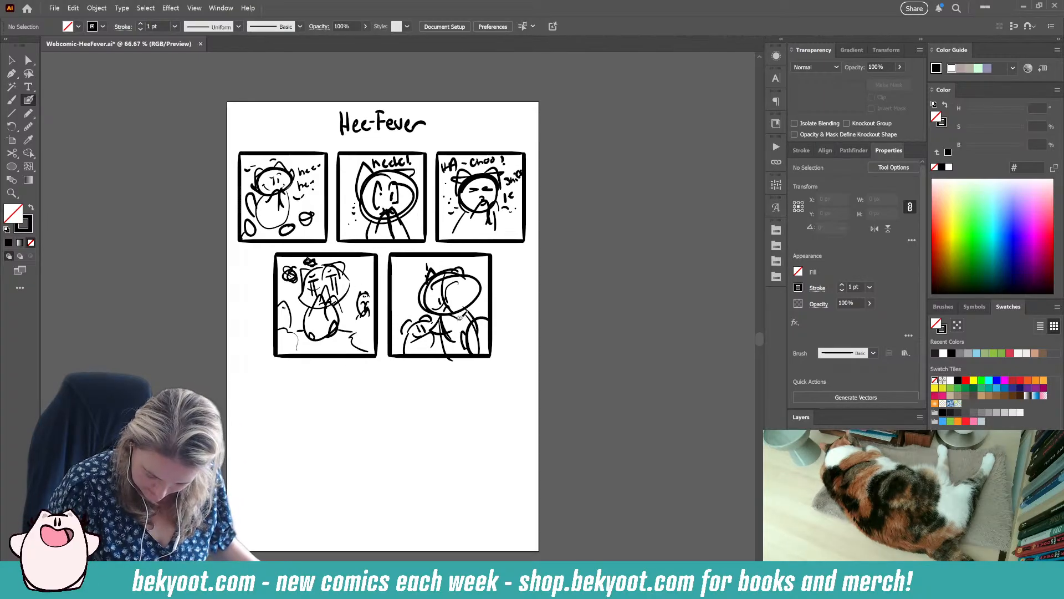
# Step: Sketch a large smiling cat below the panels with a round head, ears, closed eyes, cheek tufts and folded paws
pyautogui.moveTo(422, 382); pyautogui.dragTo(405, 432)
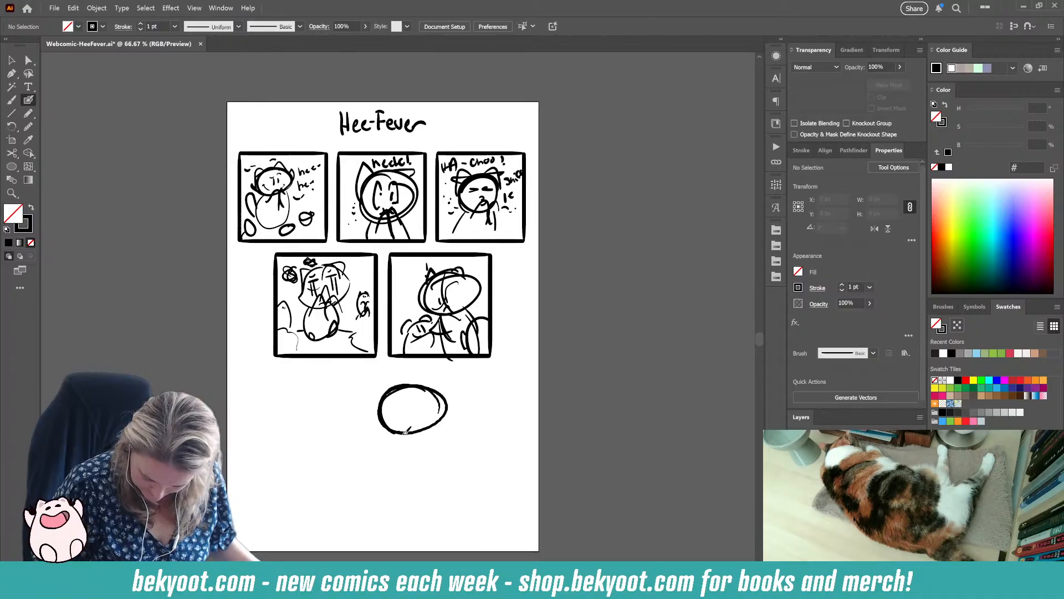
pyautogui.moveTo(409, 388); pyautogui.dragTo(400, 434)
pyautogui.hotkey('ctrl', 'z')
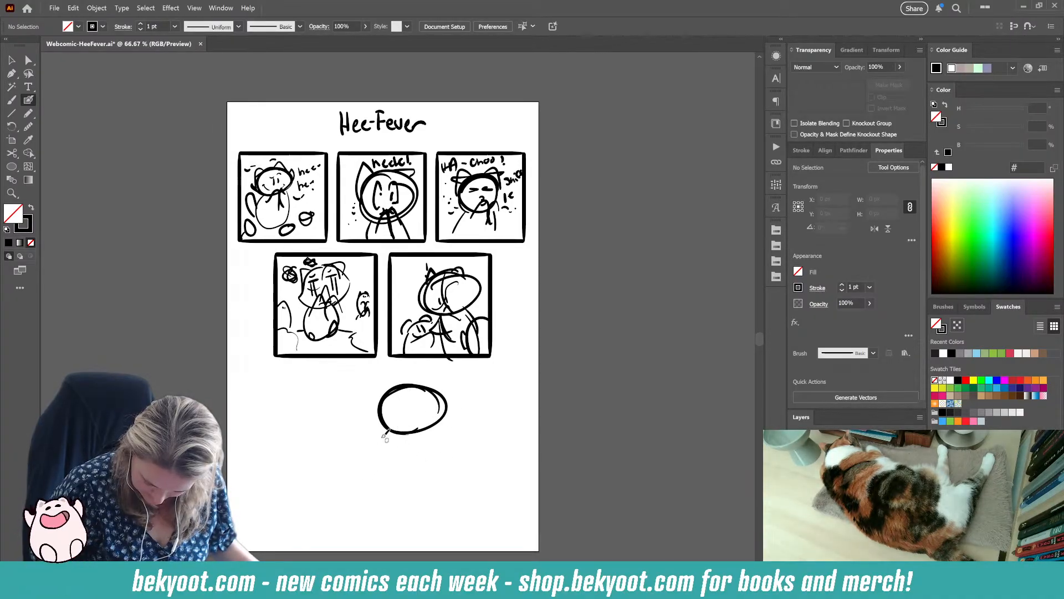
pyautogui.moveTo(371, 440)
pyautogui.mouseDown()
pyautogui.moveTo(443, 437)
pyautogui.moveTo(369, 434)
pyautogui.moveTo(369, 448)
pyautogui.moveTo(396, 430)
pyautogui.moveTo(373, 446)
pyautogui.moveTo(409, 440)
pyautogui.moveTo(403, 455)
pyautogui.moveTo(429, 443)
pyautogui.moveTo(372, 450)
pyautogui.mouseUp()
pyautogui.moveTo(385, 391)
pyautogui.mouseDown()
pyautogui.moveTo(410, 382)
pyautogui.moveTo(445, 392)
pyautogui.moveTo(407, 401)
pyautogui.moveTo(423, 404)
pyautogui.mouseUp()
pyautogui.moveTo(407, 411); pyautogui.dragTo(407, 417)
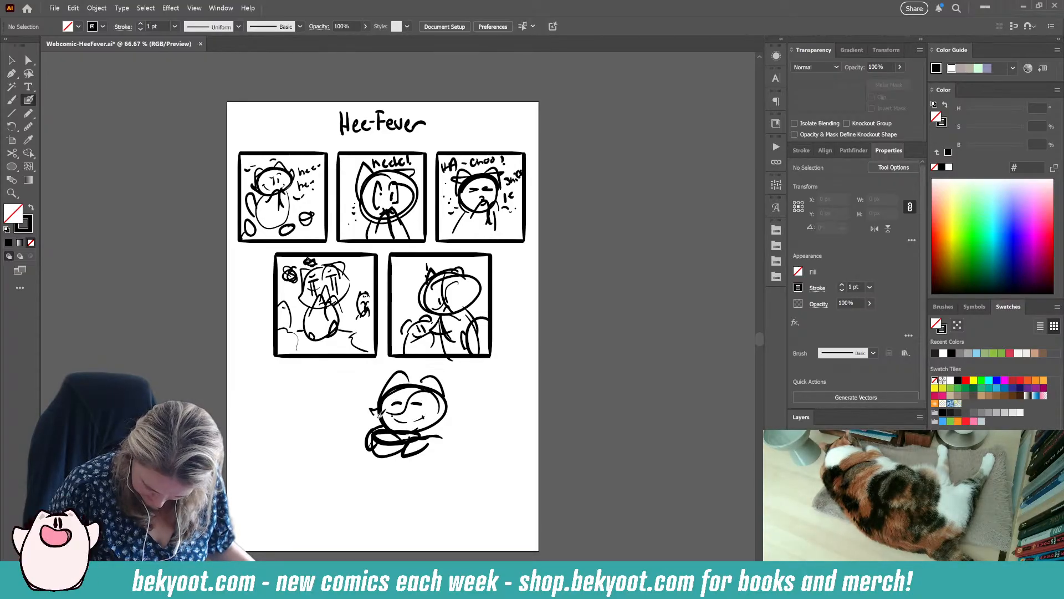
pyautogui.moveTo(457, 412); pyautogui.dragTo(443, 421)
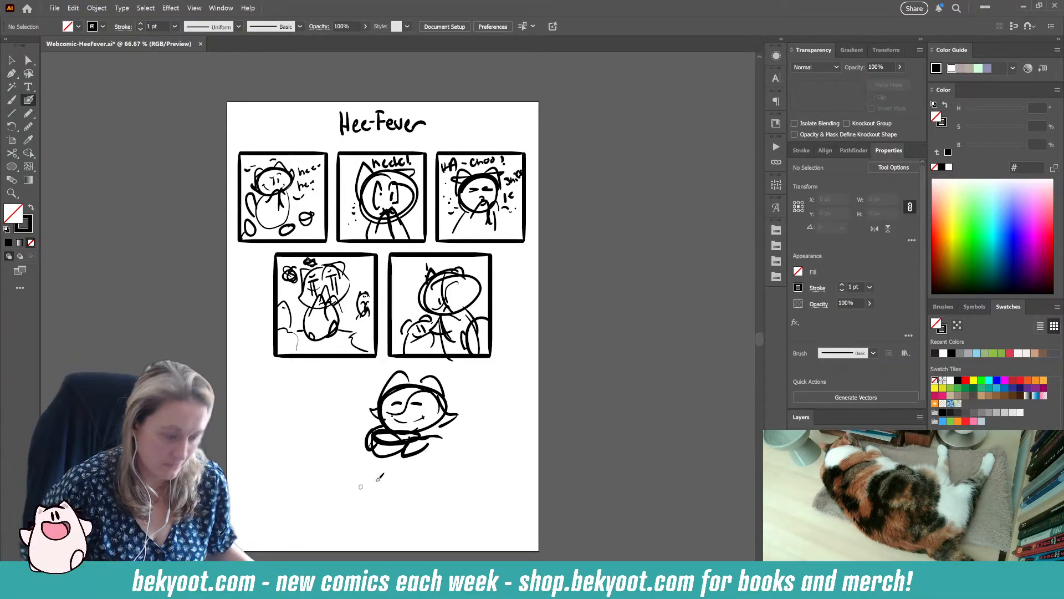
# Step: Sketch a smaller smiling cat leaning against the left side of the large cat below the panels
pyautogui.moveTo(333, 469); pyautogui.dragTo(372, 438)
pyautogui.moveTo(299, 460)
pyautogui.mouseDown()
pyautogui.moveTo(351, 458)
pyautogui.moveTo(355, 442)
pyautogui.moveTo(360, 454)
pyautogui.moveTo(357, 421)
pyautogui.moveTo(360, 433)
pyautogui.moveTo(381, 422)
pyautogui.moveTo(338, 408)
pyautogui.moveTo(356, 415)
pyautogui.moveTo(343, 424)
pyautogui.moveTo(358, 421)
pyautogui.mouseUp()
pyautogui.hotkey('ctrl', 'z')
pyautogui.hotkey('ctrl', 'z')
pyautogui.keyDown('ctrl'); pyautogui.click(309, 470); pyautogui.keyUp('ctrl')
pyautogui.hotkey('shift', 'x')
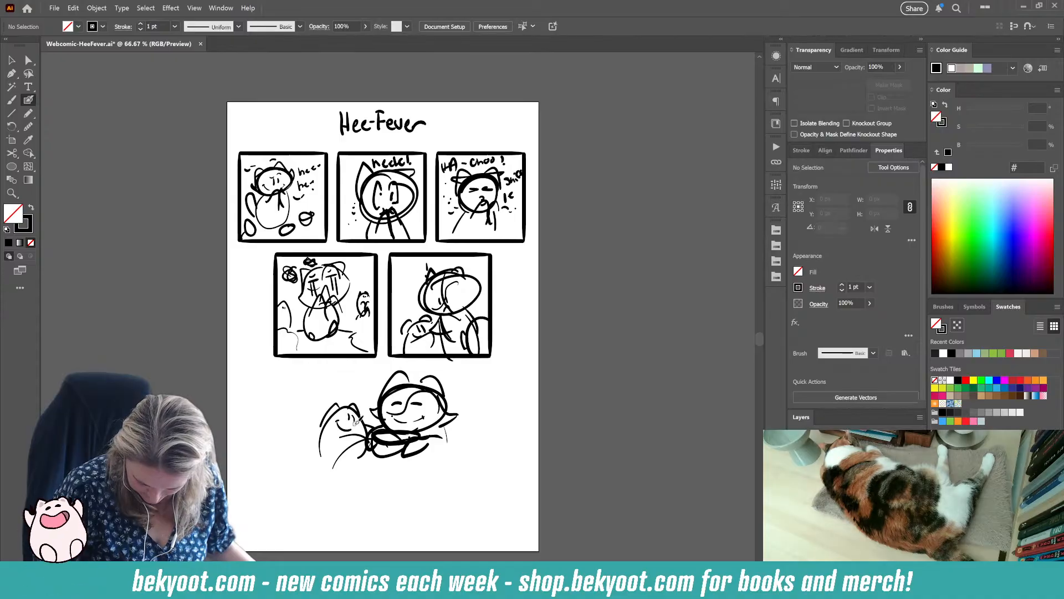
# Step: Draw a round eared figure to the right of the large bottom cat, and a curved ground line beneath the group
pyautogui.moveTo(478, 424); pyautogui.dragTo(436, 465)
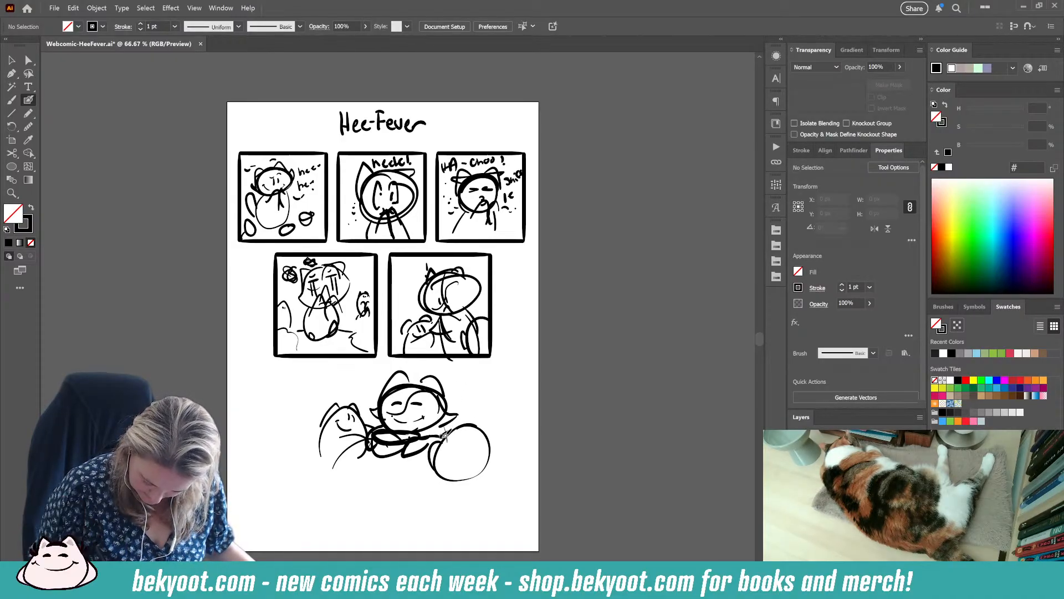
pyautogui.moveTo(450, 420); pyautogui.dragTo(487, 430)
pyautogui.moveTo(356, 457)
pyautogui.mouseDown()
pyautogui.moveTo(344, 463)
pyautogui.moveTo(425, 476)
pyautogui.mouseUp()
# Step: Enlarge the whole bottom cat group to about 992 px wide, and move it slightly lower on the artboard
pyautogui.moveTo(298, 378); pyautogui.dragTo(525, 499)
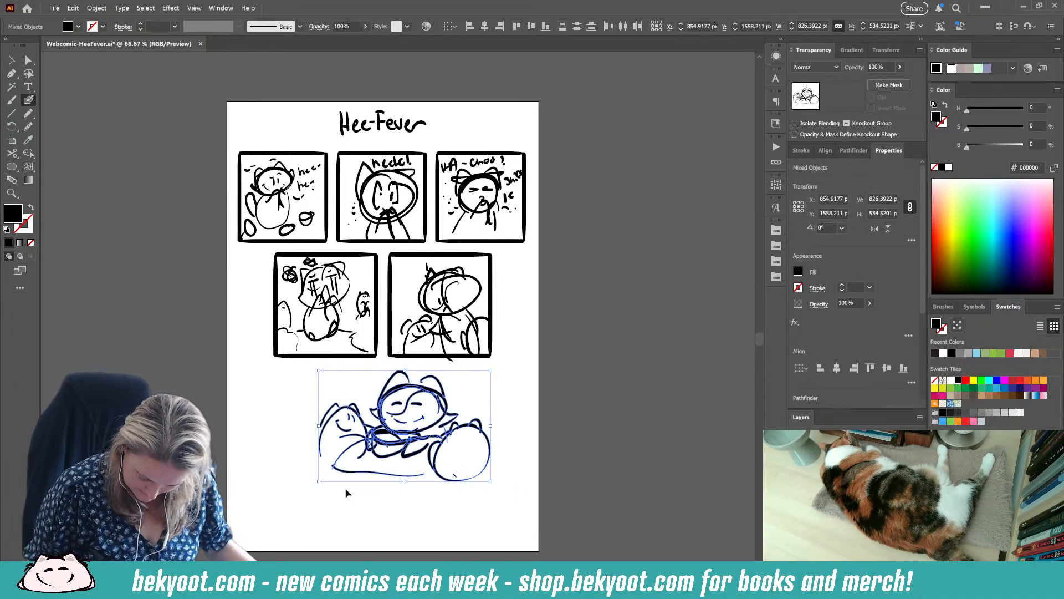
pyautogui.moveTo(320, 481); pyautogui.dragTo(284, 504)
pyautogui.keyDown('ctrl'); pyautogui.click(404, 497); pyautogui.keyUp('ctrl')
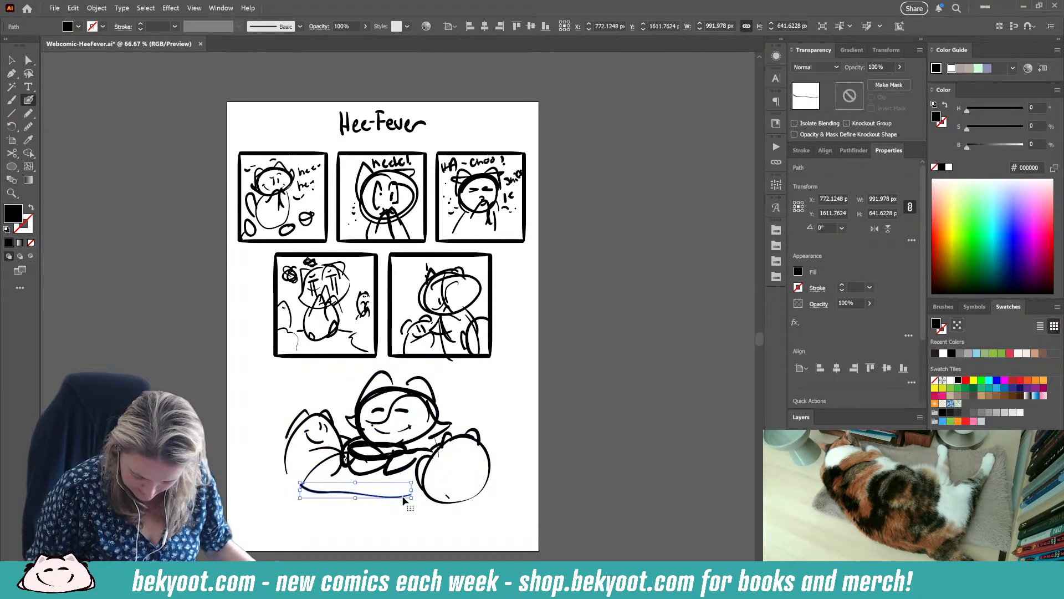
pyautogui.moveTo(291, 396); pyautogui.dragTo(491, 498)
pyautogui.moveTo(400, 450); pyautogui.dragTo(398, 465)
pyautogui.keyDown('ctrl'); pyautogui.click(392, 543); pyautogui.keyUp('ctrl')
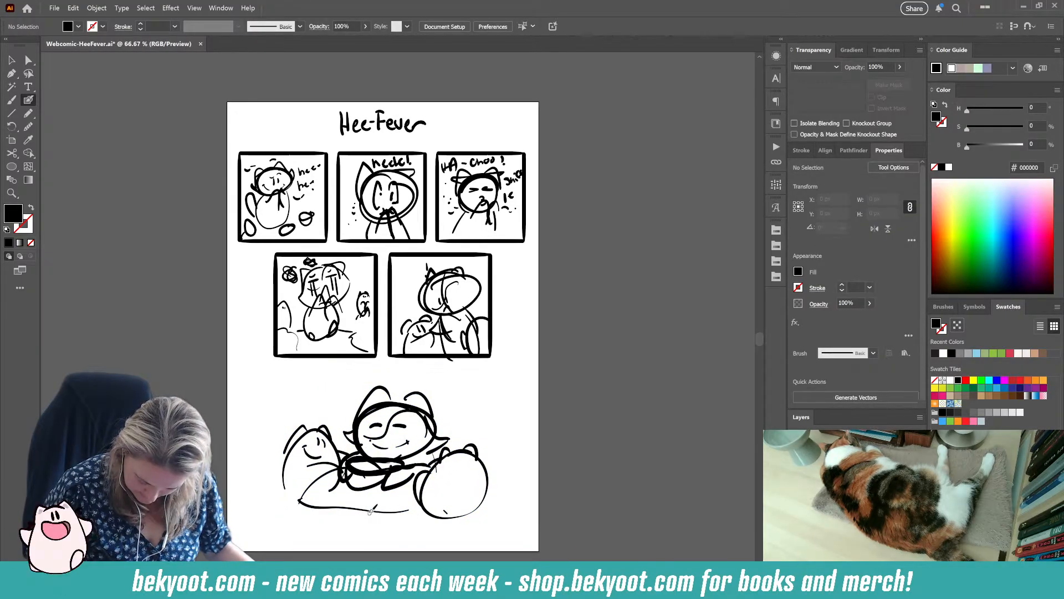
# Step: Sketch a flat box-like object in front of the central cat at the bottom of the page
pyautogui.moveTo(368, 503)
pyautogui.mouseDown()
pyautogui.moveTo(367, 521)
pyautogui.moveTo(416, 500)
pyautogui.mouseUp()
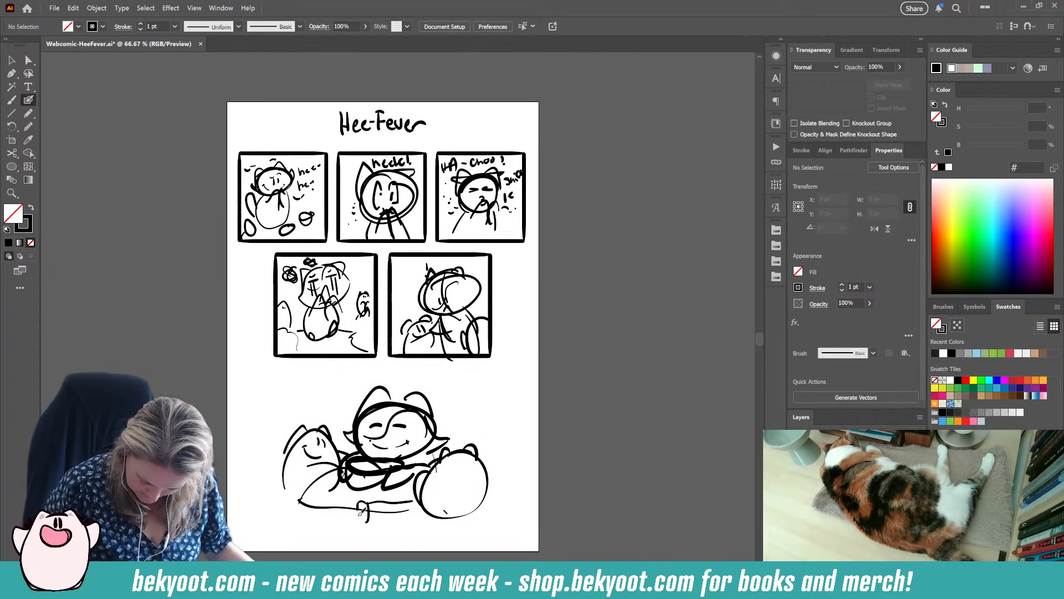
pyautogui.moveTo(360, 513); pyautogui.dragTo(359, 524)
pyautogui.moveTo(359, 502)
pyautogui.mouseDown()
pyautogui.moveTo(412, 498)
pyautogui.moveTo(374, 493)
pyautogui.moveTo(401, 486)
pyautogui.moveTo(380, 498)
pyautogui.moveTo(405, 496)
pyautogui.moveTo(381, 512)
pyautogui.moveTo(402, 513)
pyautogui.moveTo(369, 510)
pyautogui.moveTo(411, 523)
pyautogui.mouseUp()
# Step: Letter "hee hee" with a heart and accent marks above the bottom cats, and complete the foot and box-like object outlines
pyautogui.moveTo(309, 419); pyautogui.dragTo(315, 418)
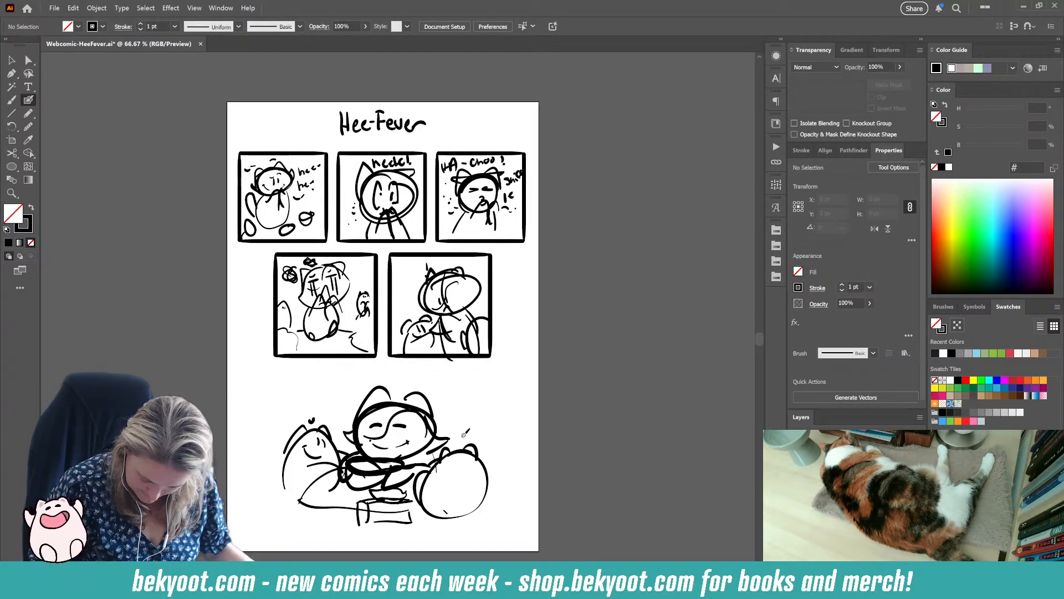
pyautogui.moveTo(392, 376); pyautogui.dragTo(422, 379)
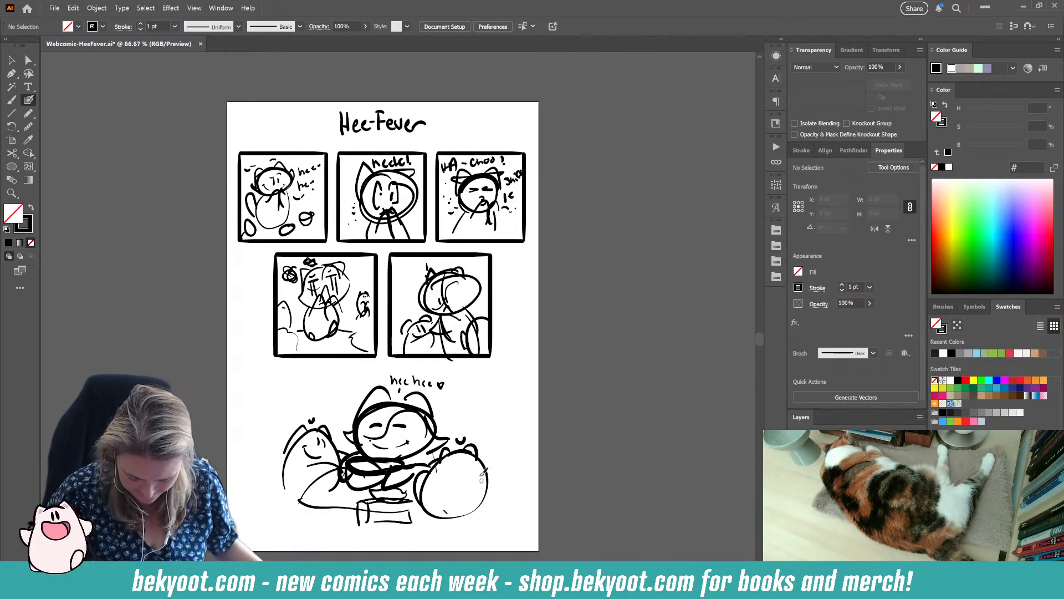
pyautogui.moveTo(481, 503); pyautogui.dragTo(437, 516)
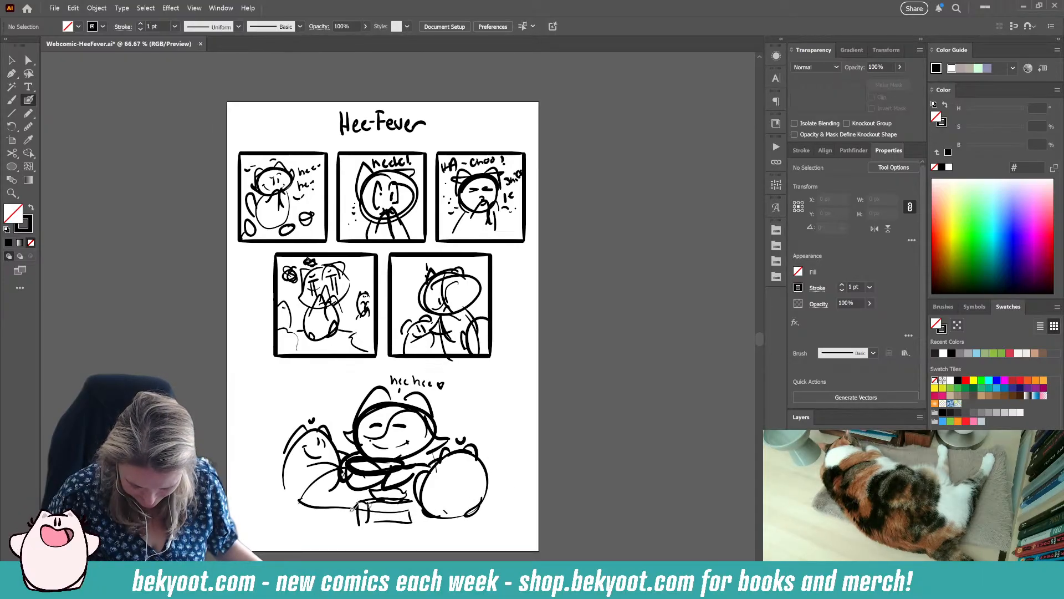
pyautogui.moveTo(314, 499)
pyautogui.mouseDown()
pyautogui.moveTo(328, 515)
pyautogui.moveTo(329, 497)
pyautogui.moveTo(353, 496)
pyautogui.moveTo(328, 514)
pyautogui.moveTo(330, 497)
pyautogui.moveTo(354, 495)
pyautogui.mouseUp()
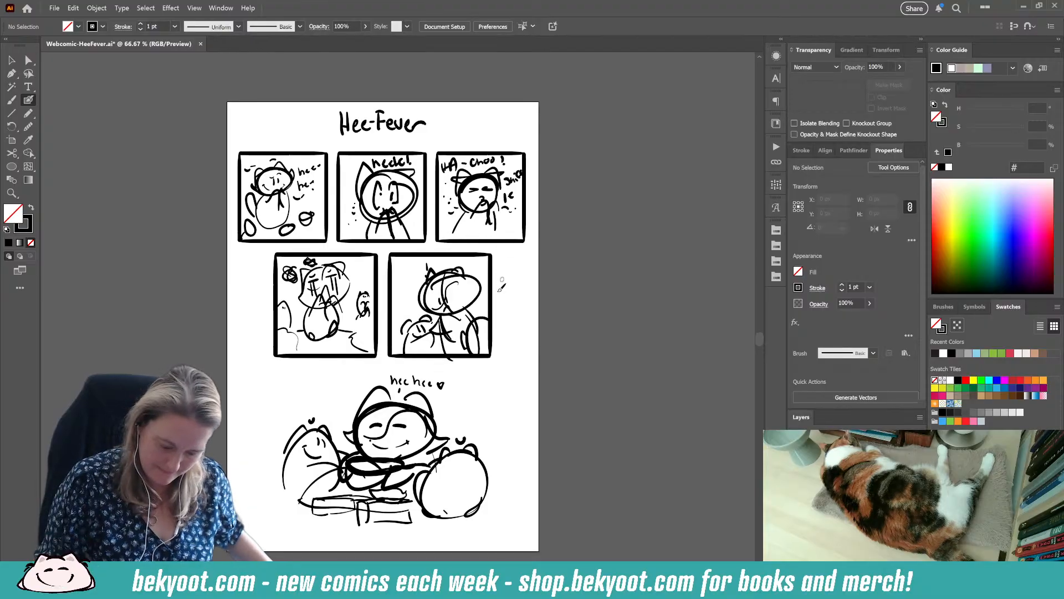
pyautogui.click(11, 60)
pyautogui.moveTo(312, 105); pyautogui.dragTo(452, 150)
pyautogui.click(588, 270)
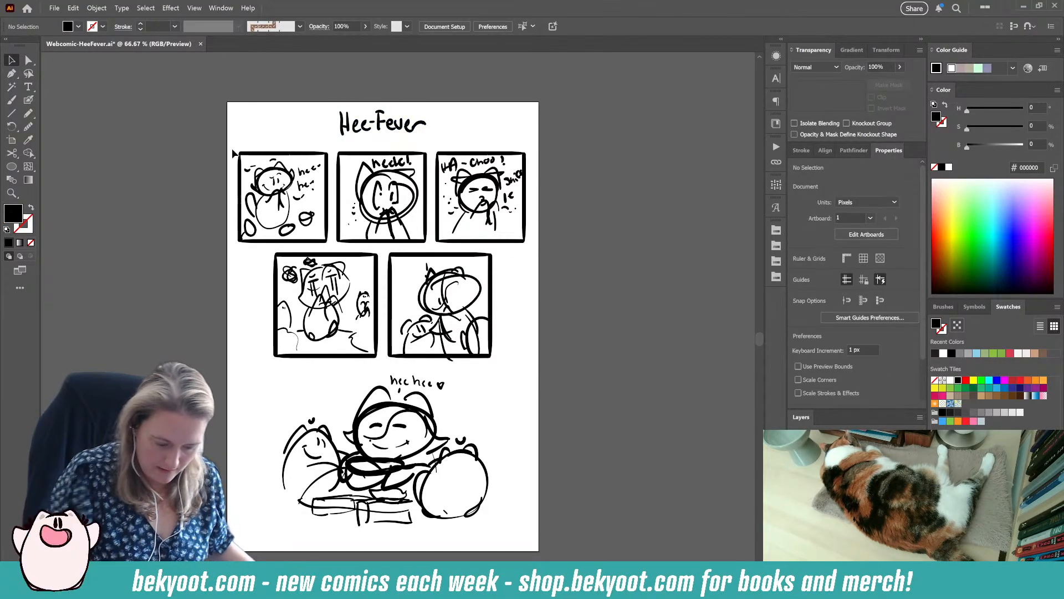
# Step: Group the second row's two panels with their sketches, and group the bottom cat scene with its "hee hee" lettering
pyautogui.click(552, 243)
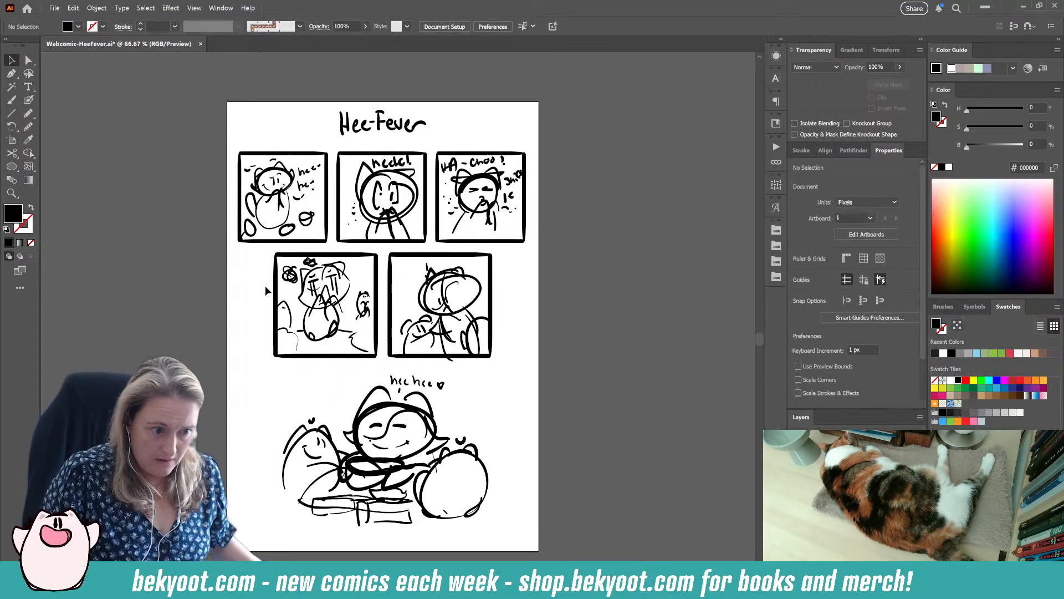
pyautogui.moveTo(254, 255); pyautogui.dragTo(511, 359)
pyautogui.click(554, 302)
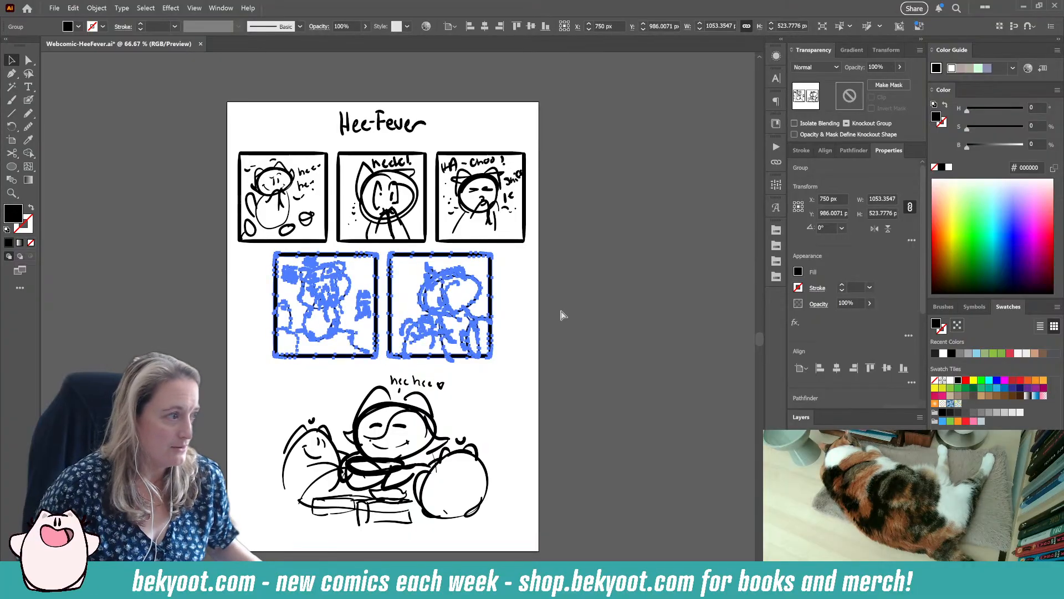
pyautogui.moveTo(250, 366)
pyautogui.mouseDown()
pyautogui.moveTo(379, 401)
pyautogui.moveTo(530, 529)
pyautogui.mouseUp()
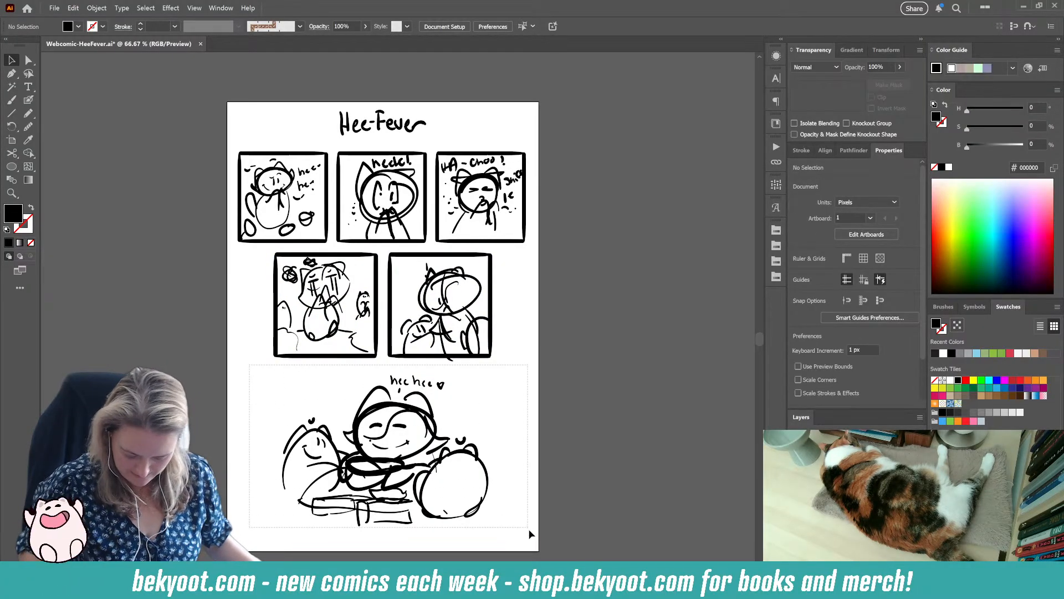
pyautogui.hotkey('ctrl', 'g')
pyautogui.click(539, 318)
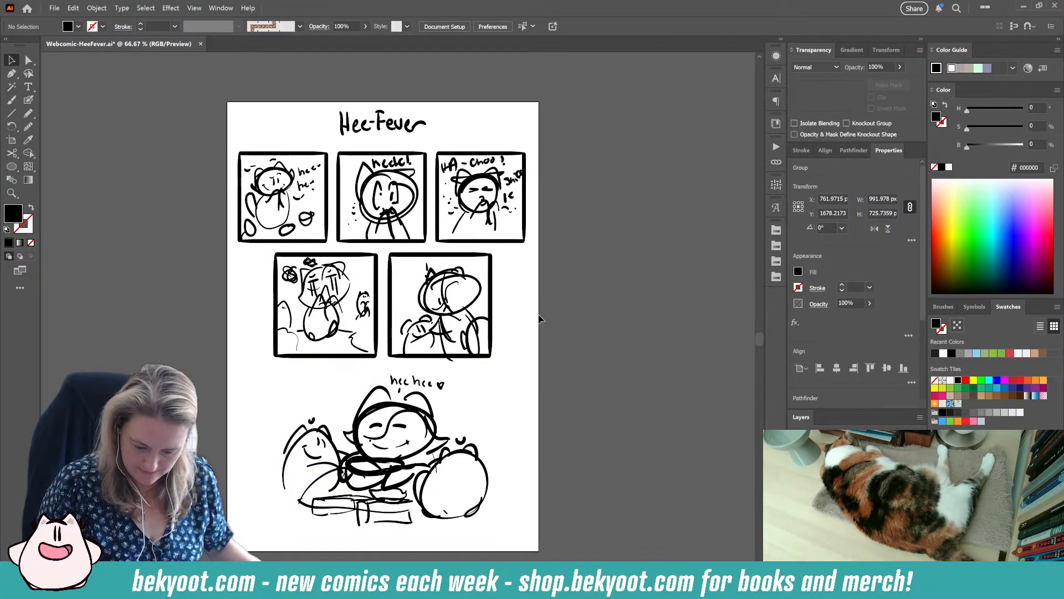
# Step: Center the top row of three panels horizontally on the artboard
pyautogui.moveTo(520, 306); pyautogui.dragTo(530, 337)
pyautogui.click(534, 235)
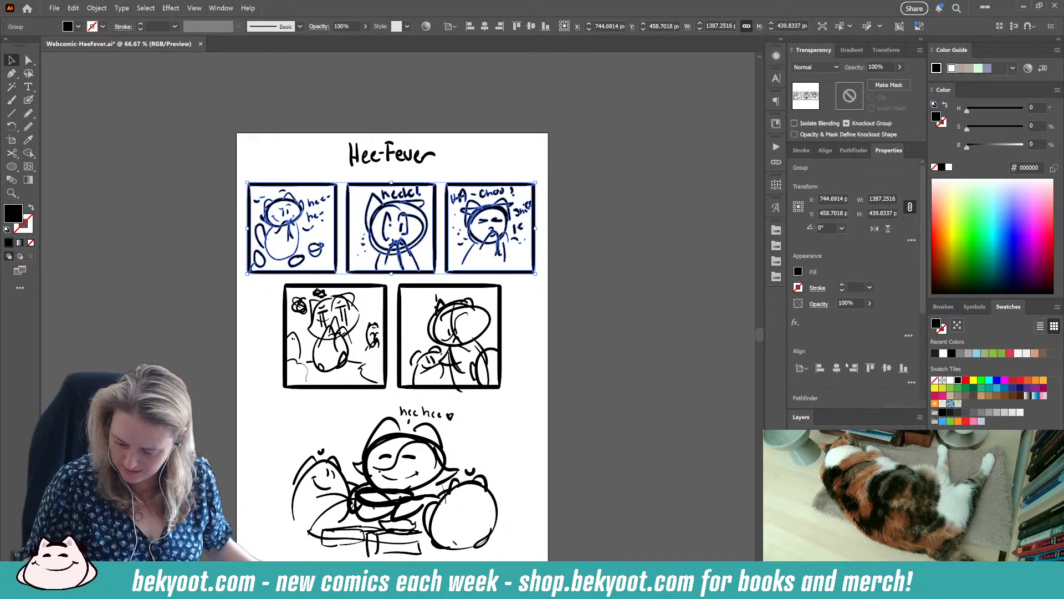
pyautogui.click(836, 367)
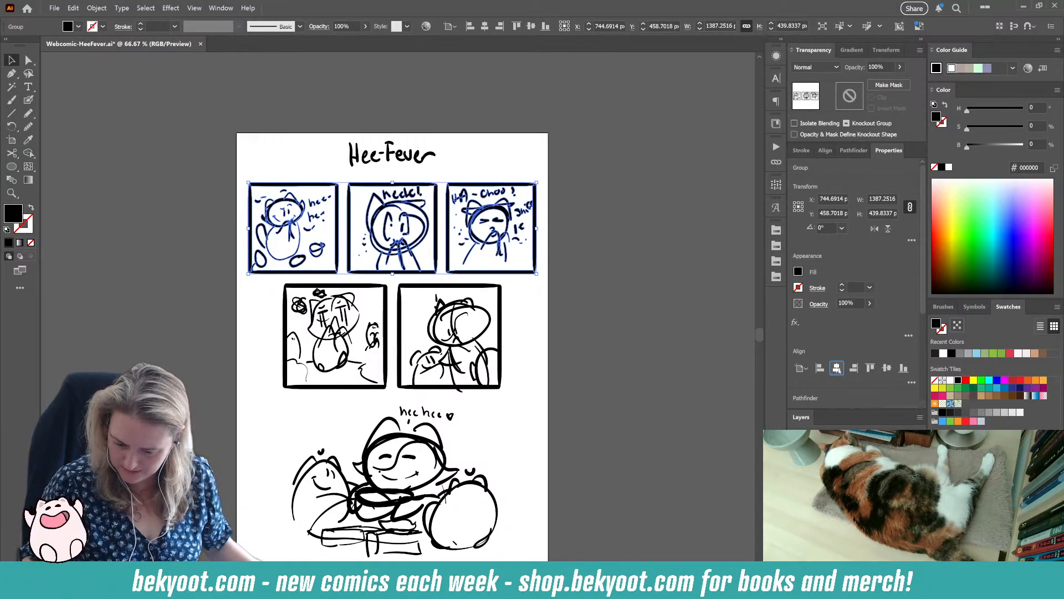
pyautogui.click(401, 352)
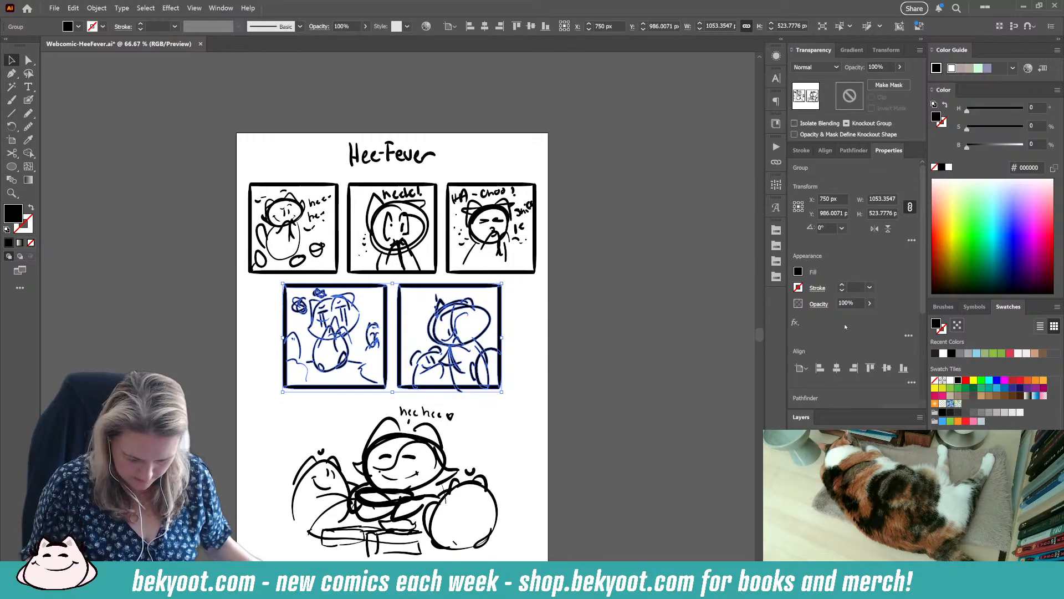
pyautogui.click(504, 401)
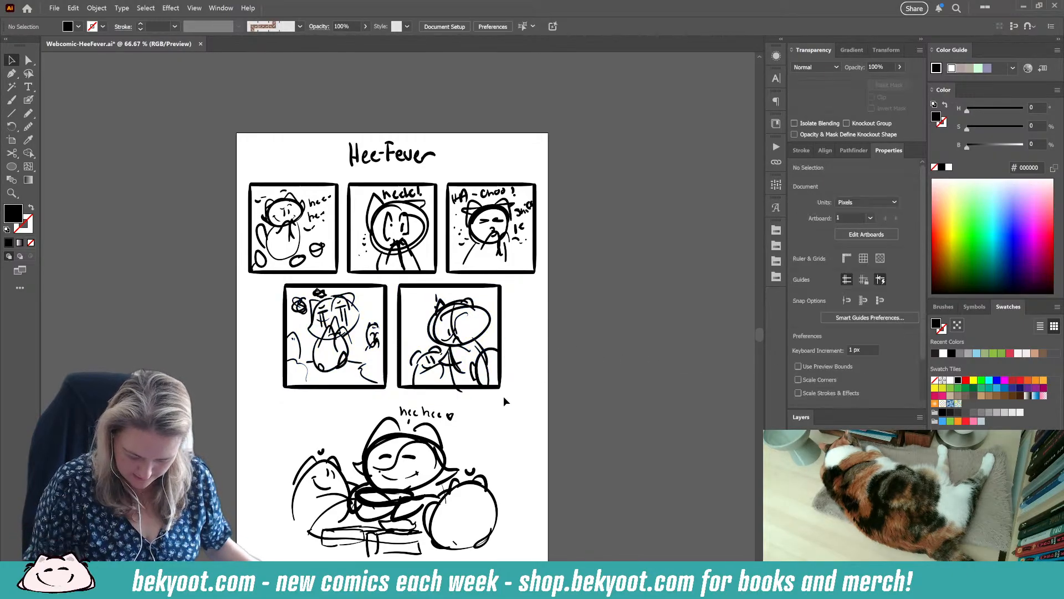
# Step: Set the handwritten title and the top panel row to 30% opacity, and lock them as a tracing guide
pyautogui.scroll(-1, 432, 388)
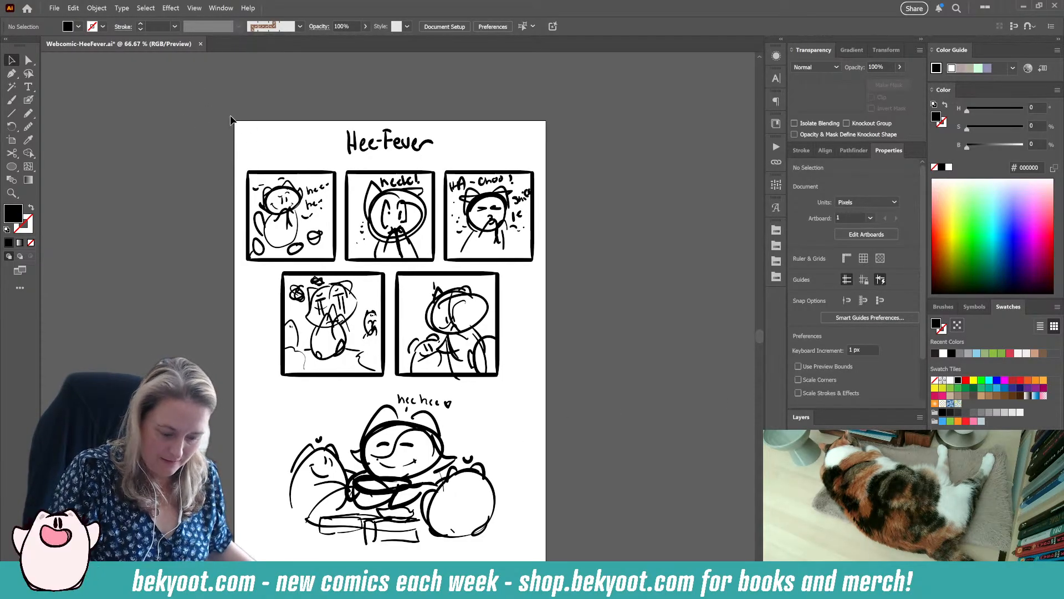
pyautogui.moveTo(231, 120); pyautogui.dragTo(549, 263)
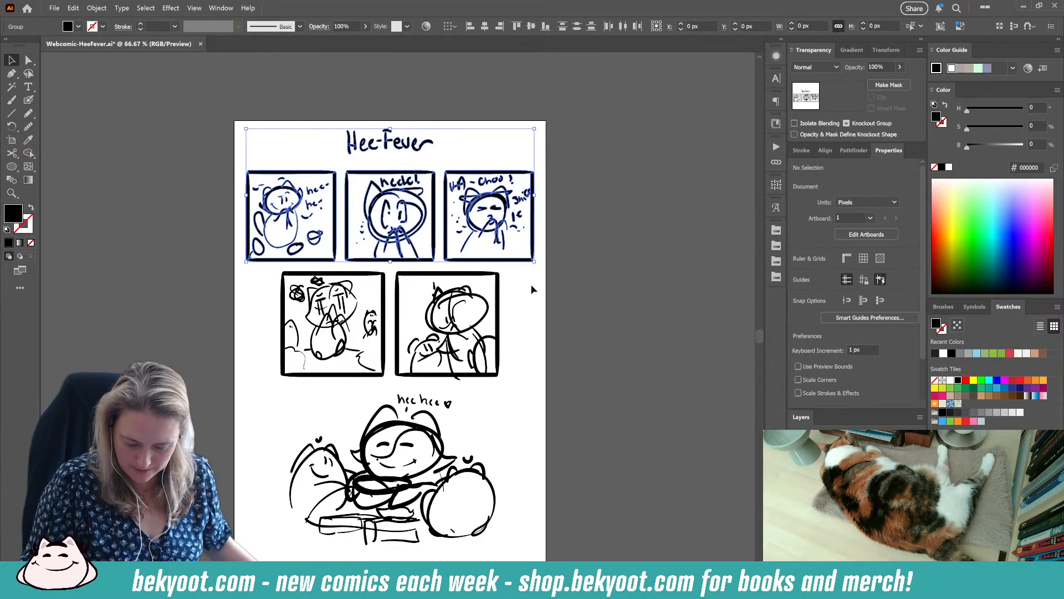
pyautogui.click(886, 66)
pyautogui.write('30')
pyautogui.press('Return')
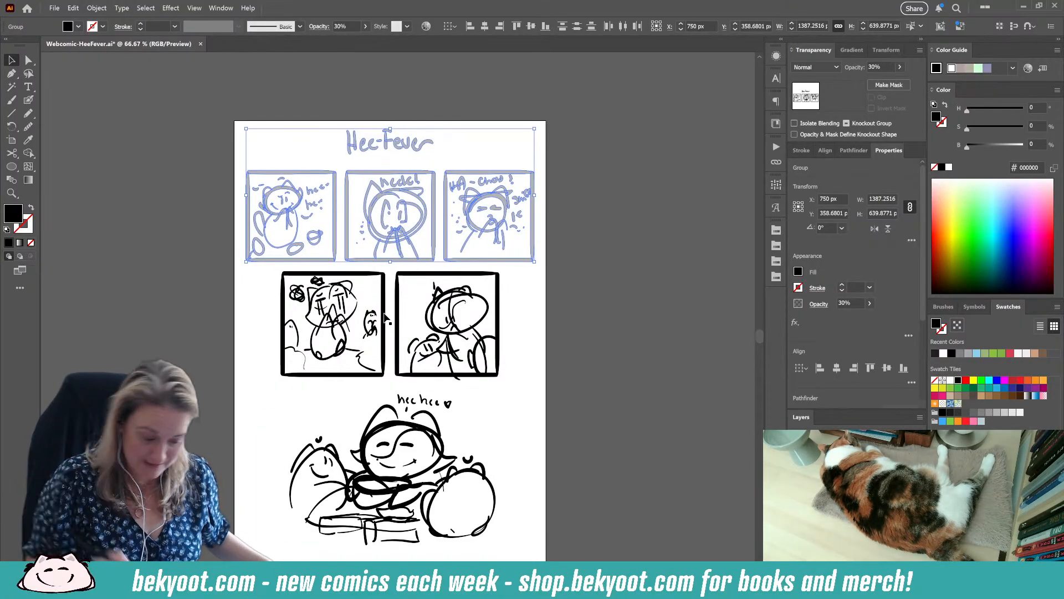
pyautogui.click(28, 100)
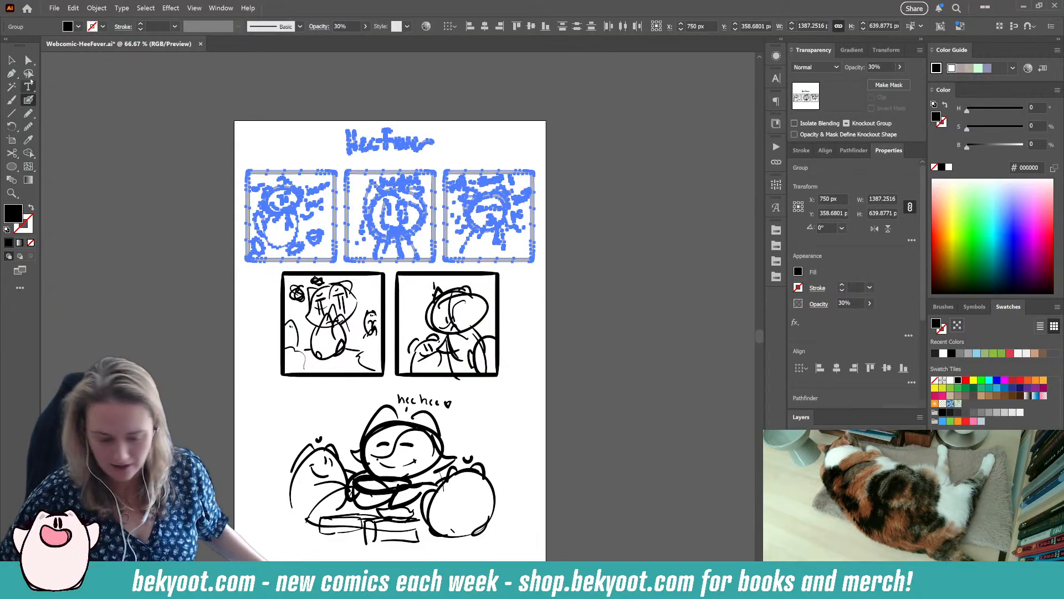
pyautogui.scroll(1, 233, 175)
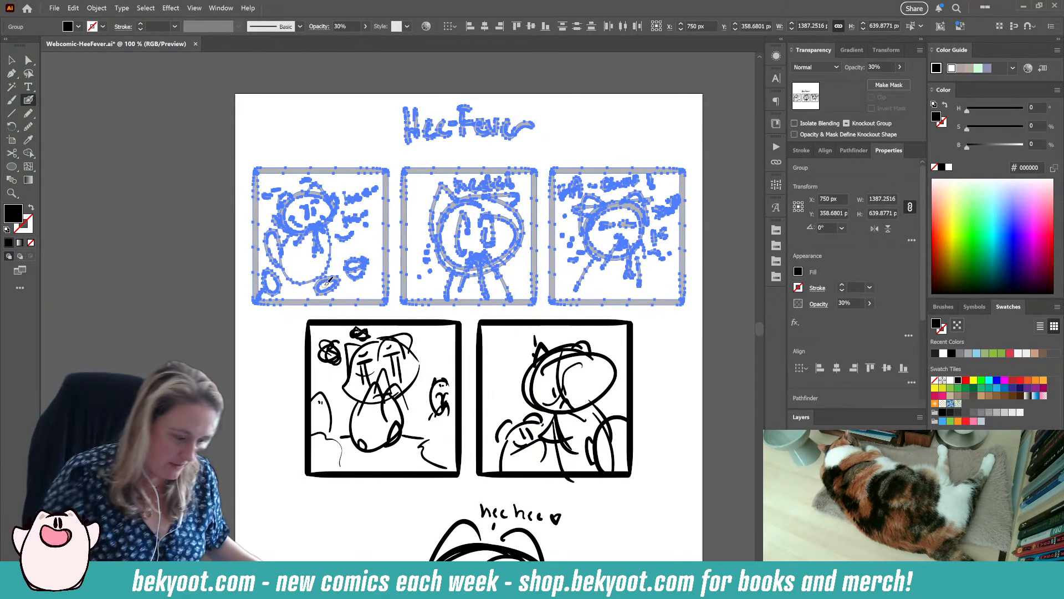
pyautogui.press('v')
pyautogui.hotkey('ctrl', '2')
# Step: Set the second panel row and the bottom cat scene to 30% opacity
pyautogui.moveTo(555, 390); pyautogui.dragTo(505, 291)
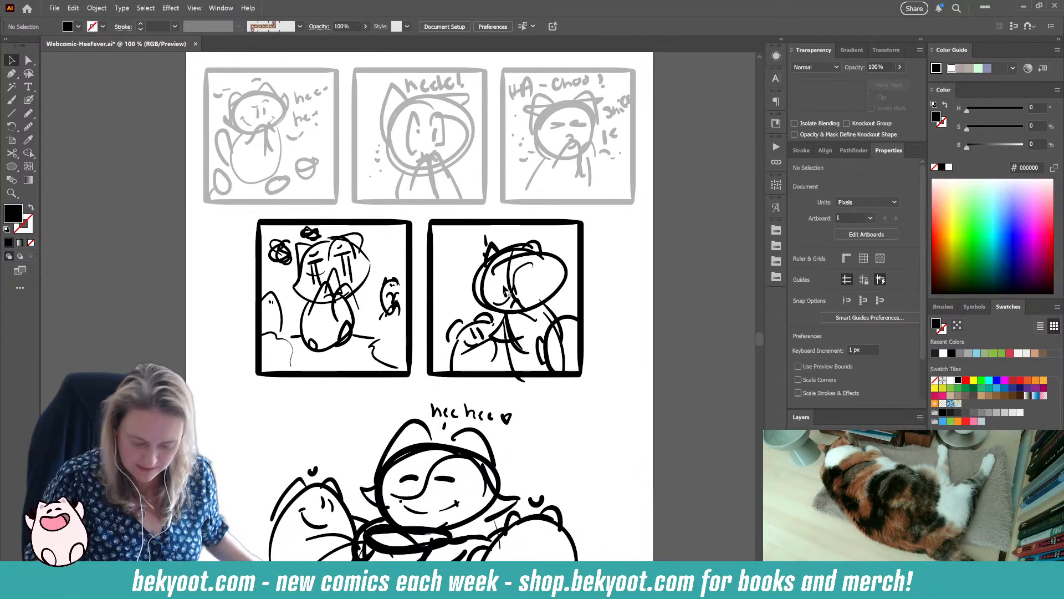
pyautogui.moveTo(206, 216); pyautogui.dragTo(625, 393)
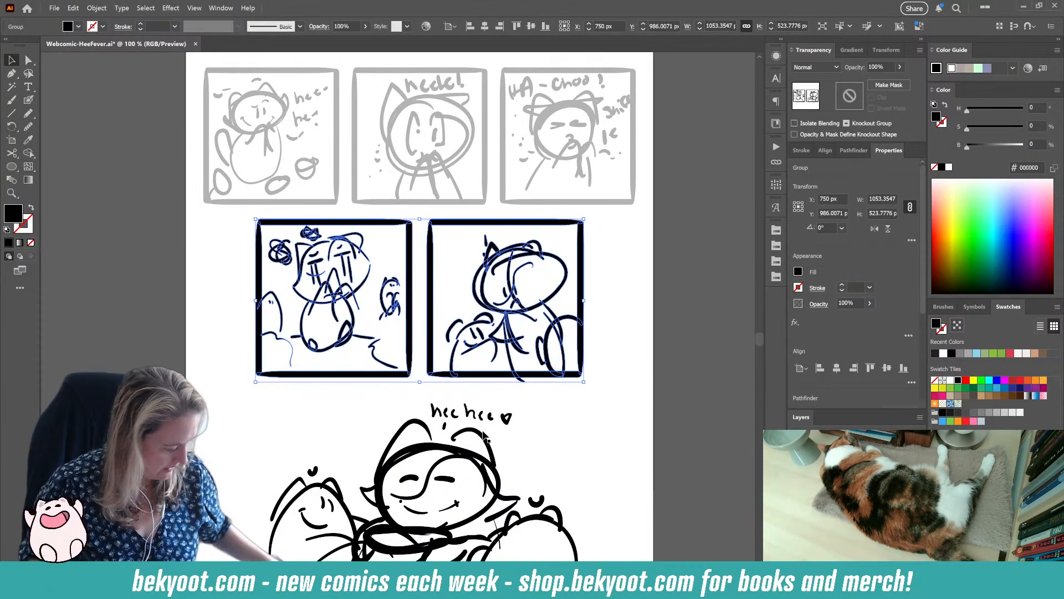
pyautogui.keyDown('shift'); pyautogui.click(488, 452); pyautogui.keyUp('shift')
pyautogui.click(879, 66)
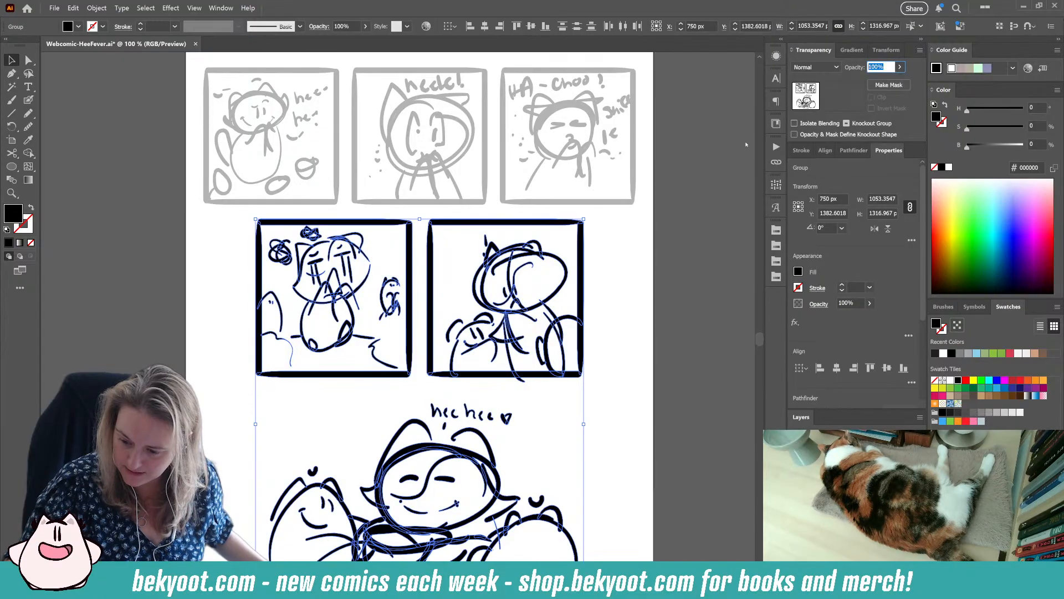
pyautogui.write('30')
pyautogui.press('Return')
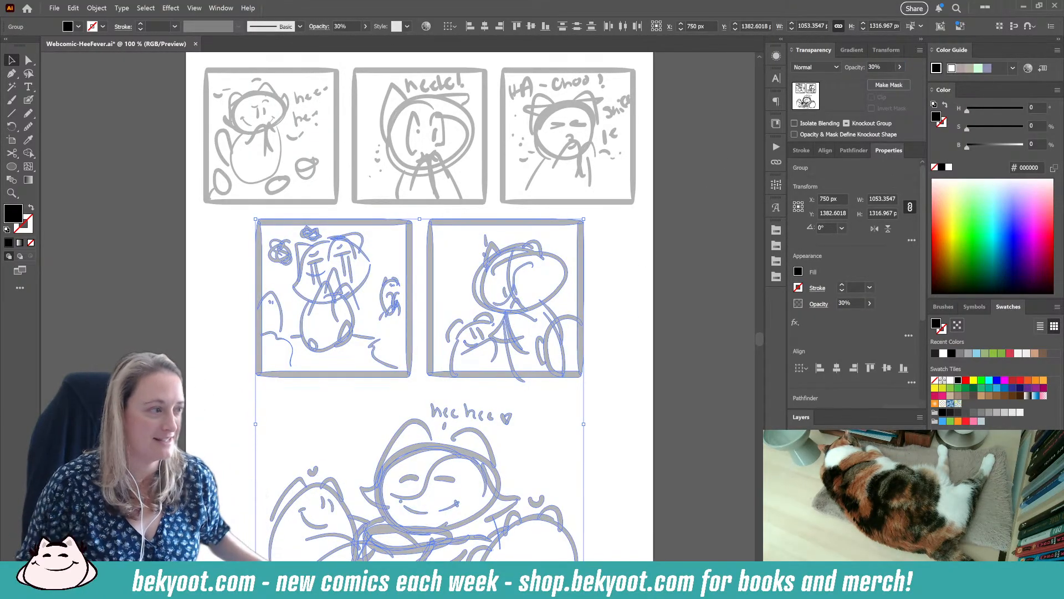
pyautogui.click(622, 286)
# Step: Add the text "Hee-Fever" as a typed title over the handwritten one, scaled up to about 118 pt
pyautogui.moveTo(624, 297); pyautogui.dragTo(633, 402)
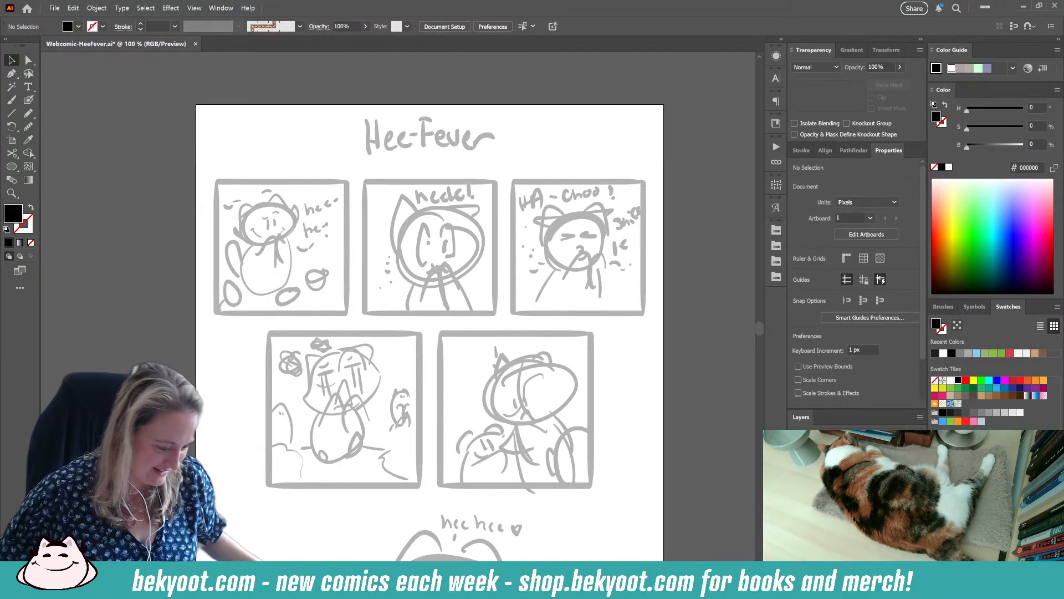
pyautogui.click(28, 86)
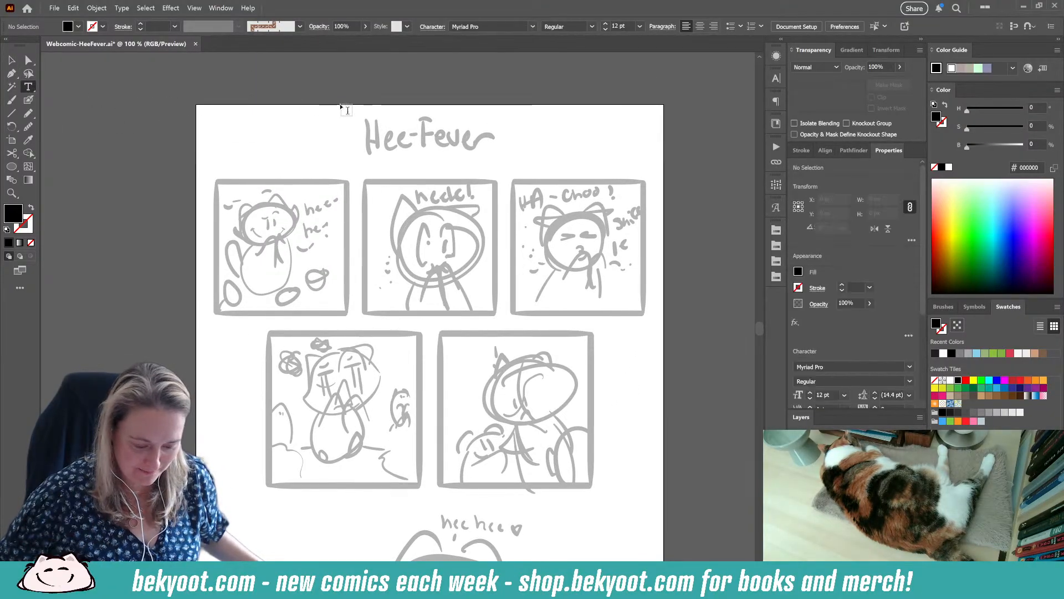
pyautogui.click(358, 95)
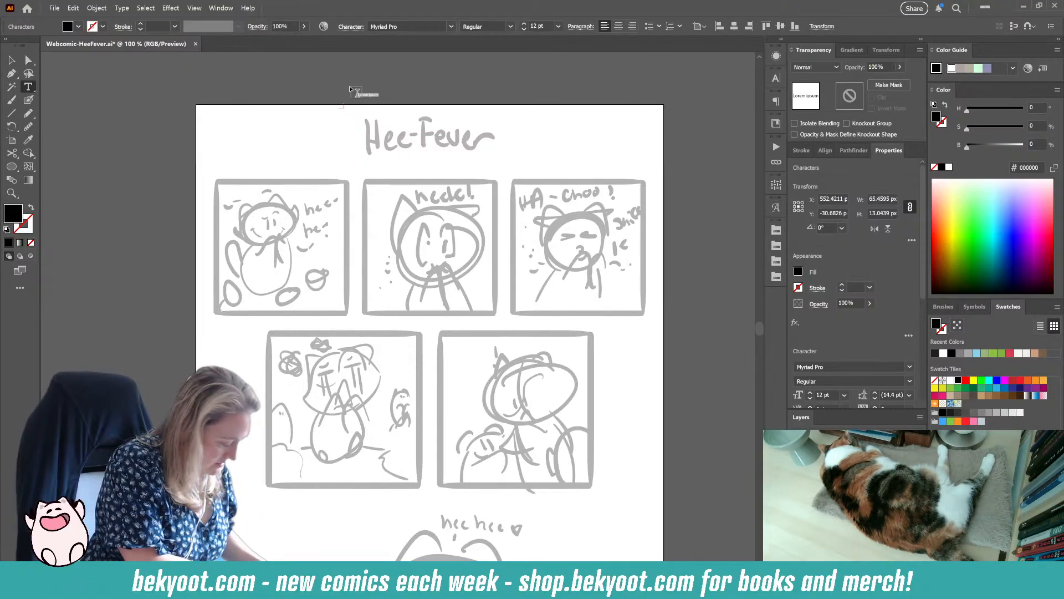
pyautogui.write('H')
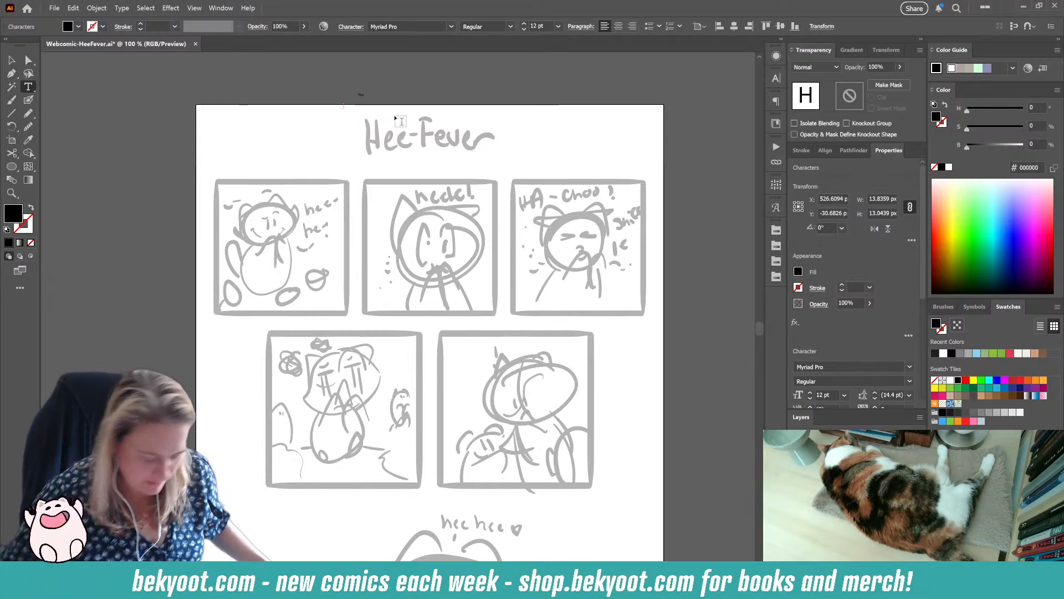
pyautogui.write('ee ')
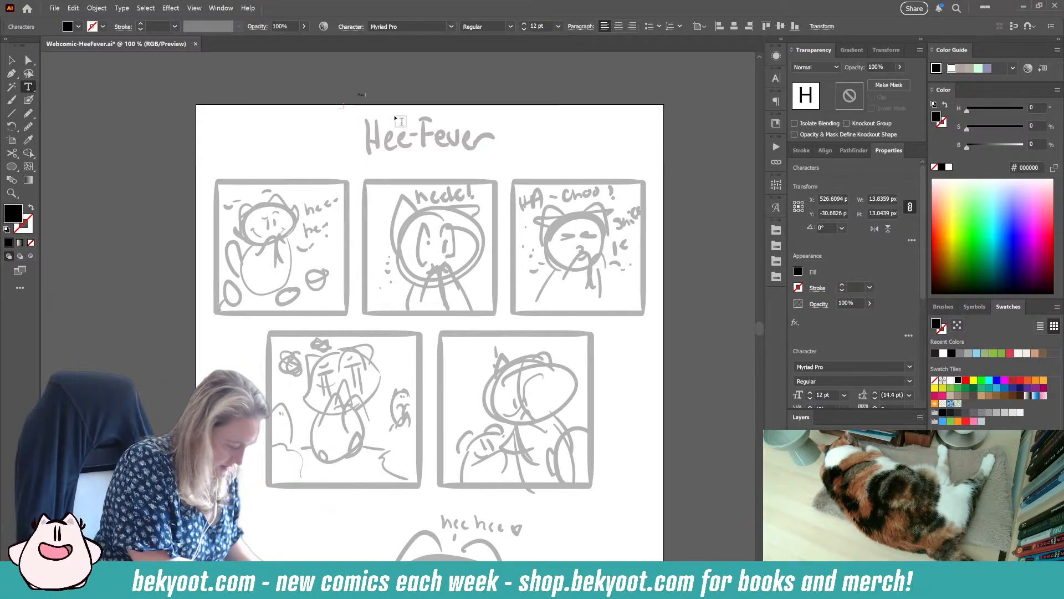
pyautogui.write('Fever')
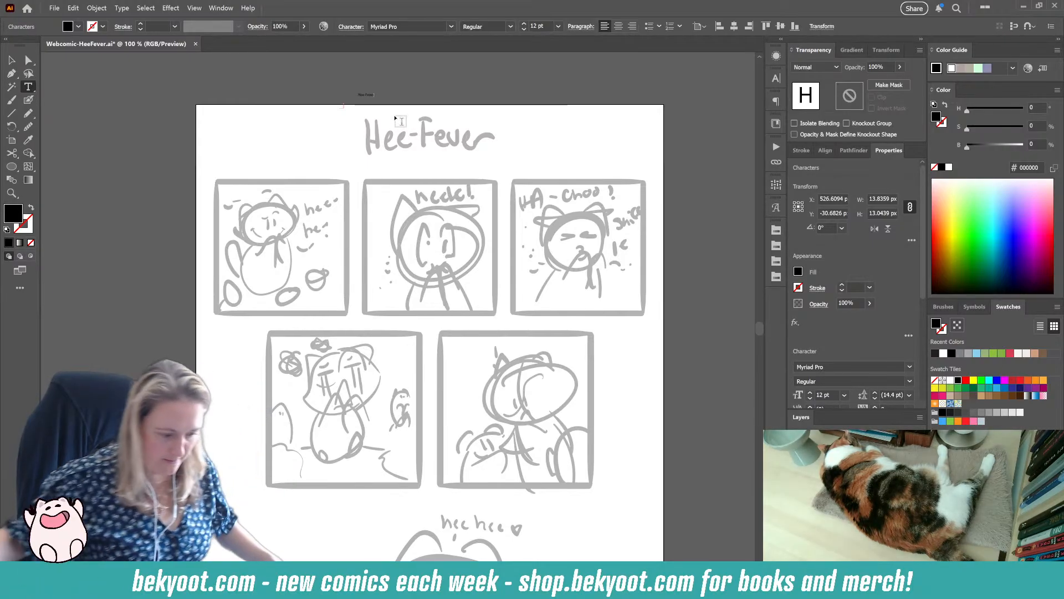
pyautogui.click(12, 60)
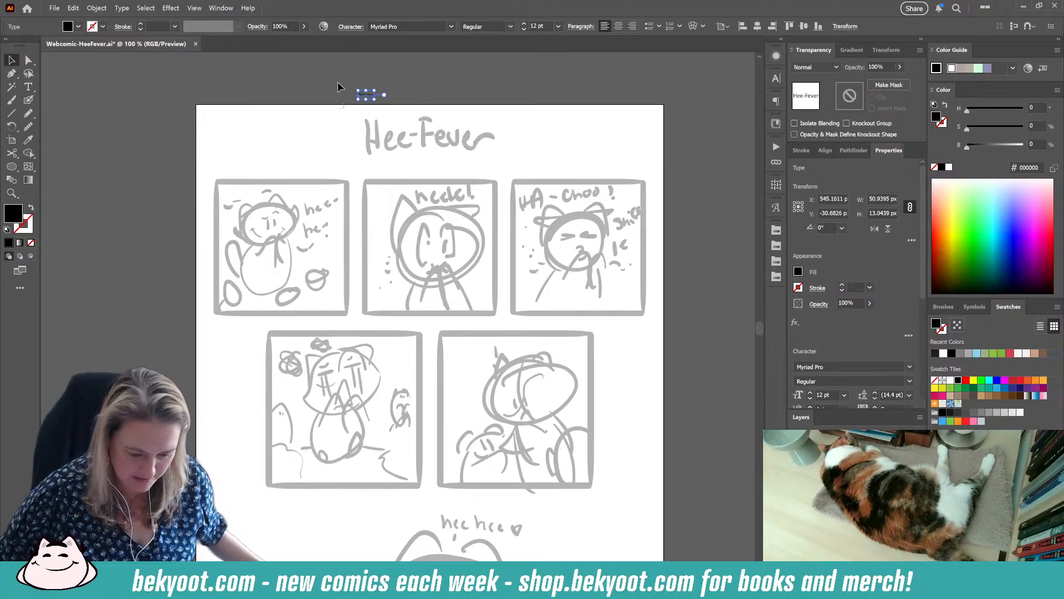
pyautogui.moveTo(371, 98); pyautogui.dragTo(492, 151)
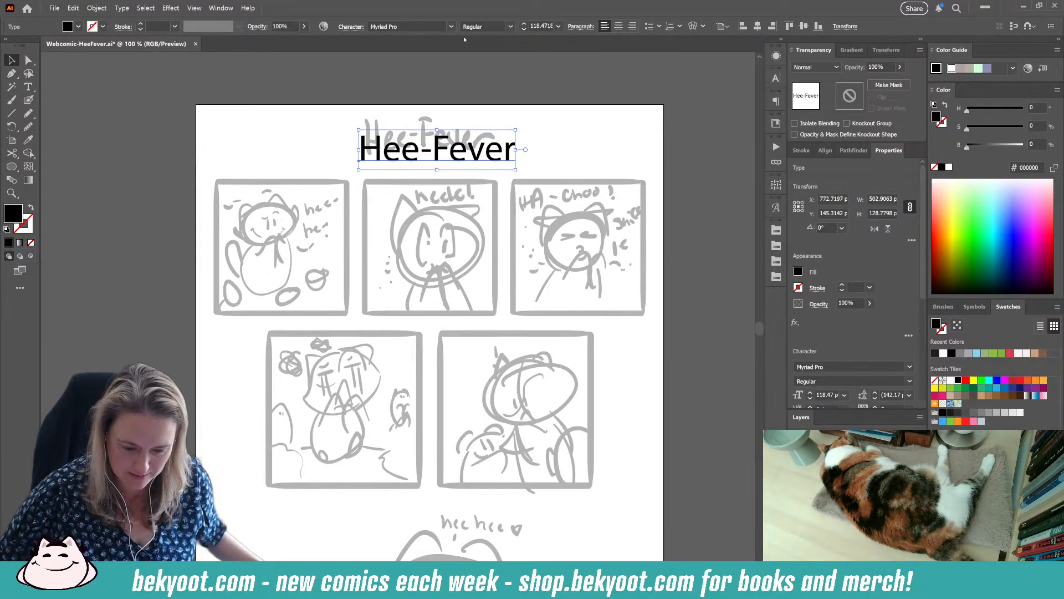
# Step: Change the typed title's font to KG Second Chances Solid and enlarge it to about 162 pt above the top panels
pyautogui.click(451, 26)
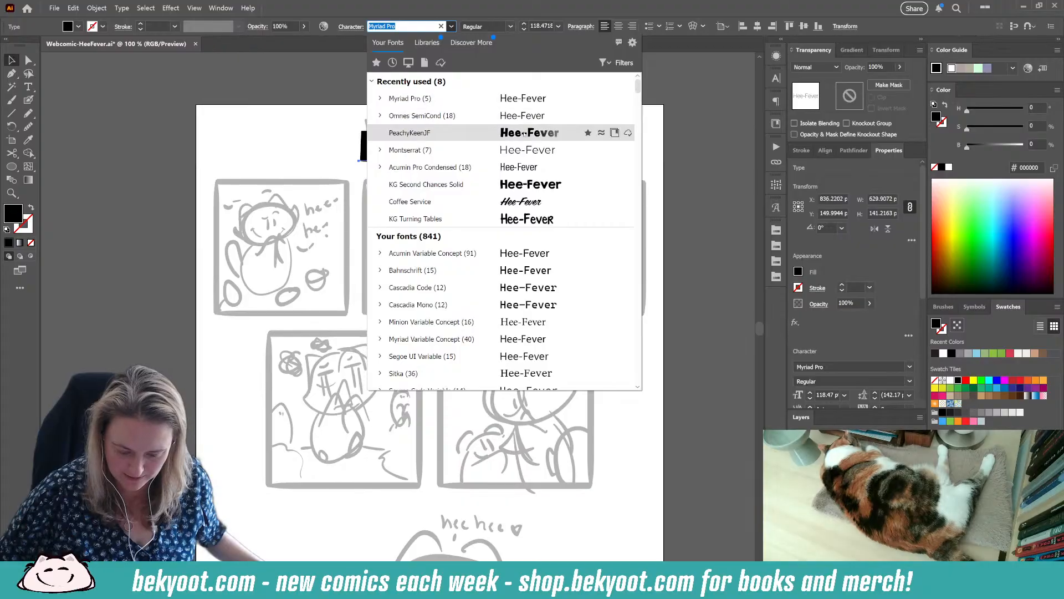
pyautogui.click(576, 184)
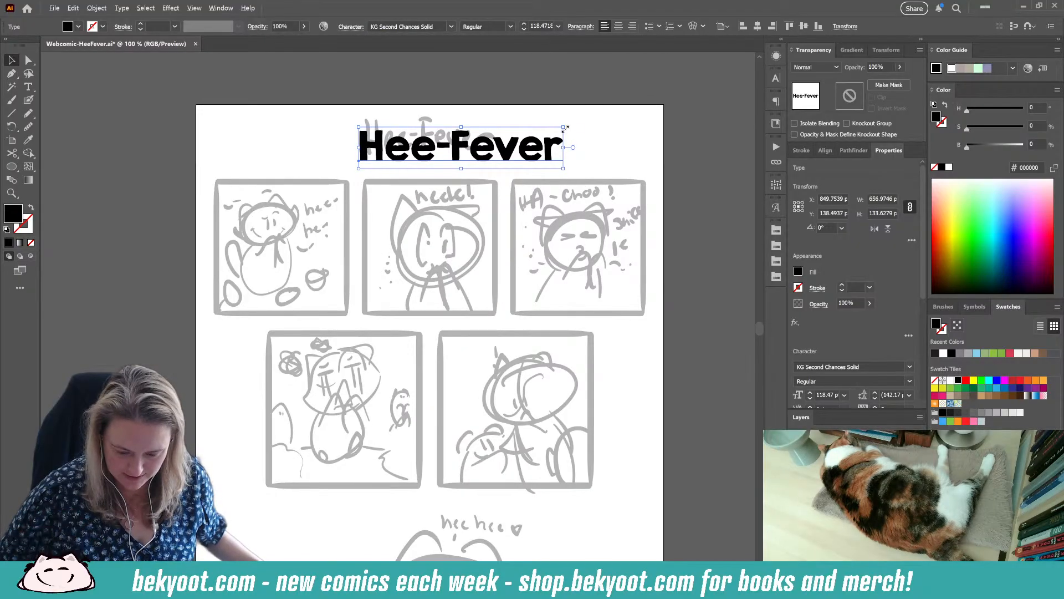
pyautogui.moveTo(564, 127); pyautogui.dragTo(602, 118)
pyautogui.moveTo(540, 149); pyautogui.dragTo(481, 135)
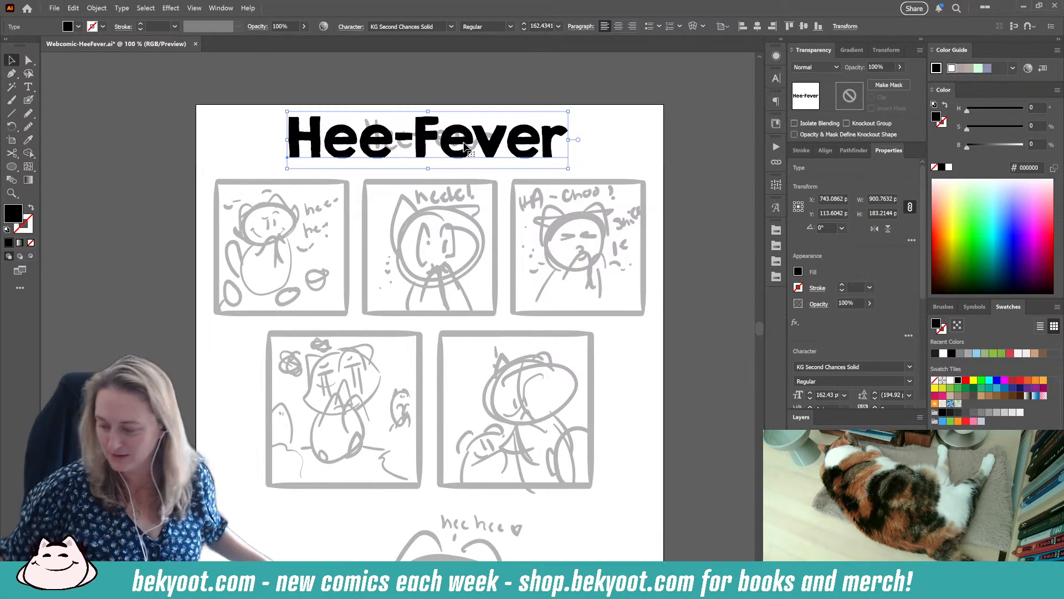
# Step: Move the "Hee-Fever" title slightly lower and center it horizontally on the artboard
pyautogui.tripleClick(448, 155)
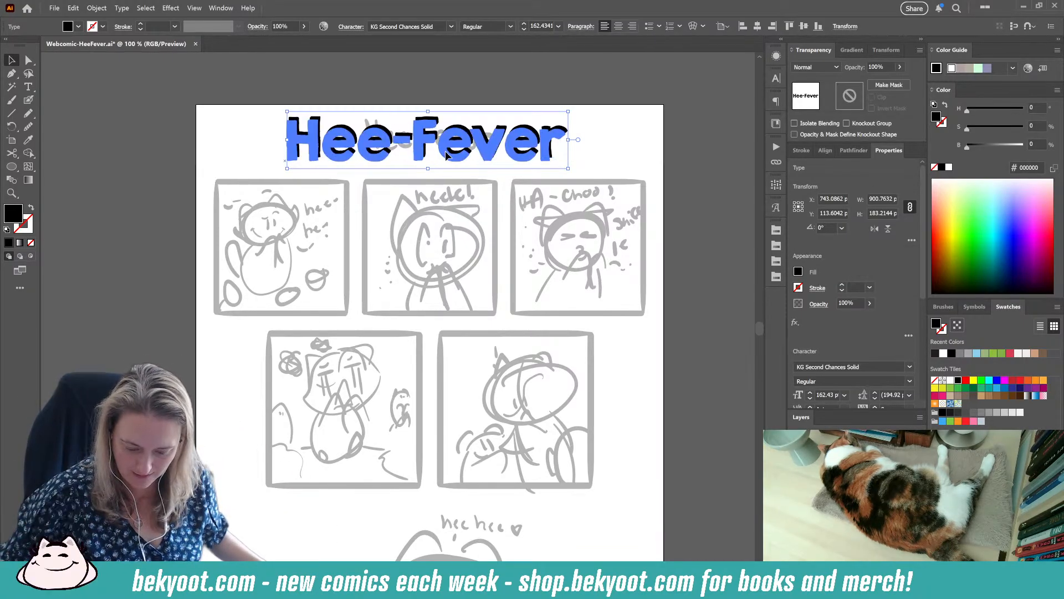
pyautogui.moveTo(448, 155); pyautogui.dragTo(446, 158)
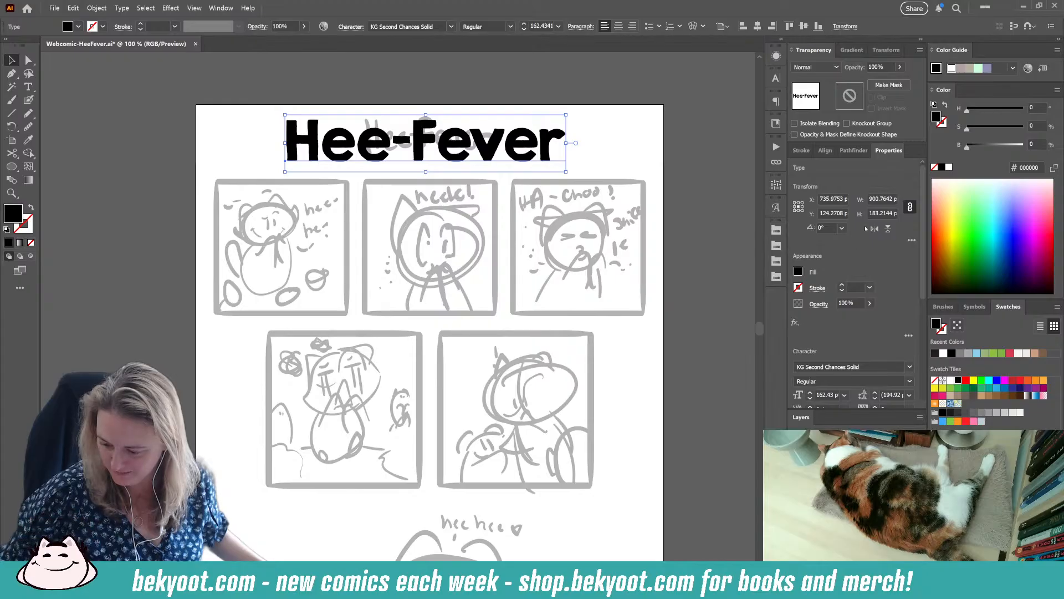
pyautogui.click(758, 27)
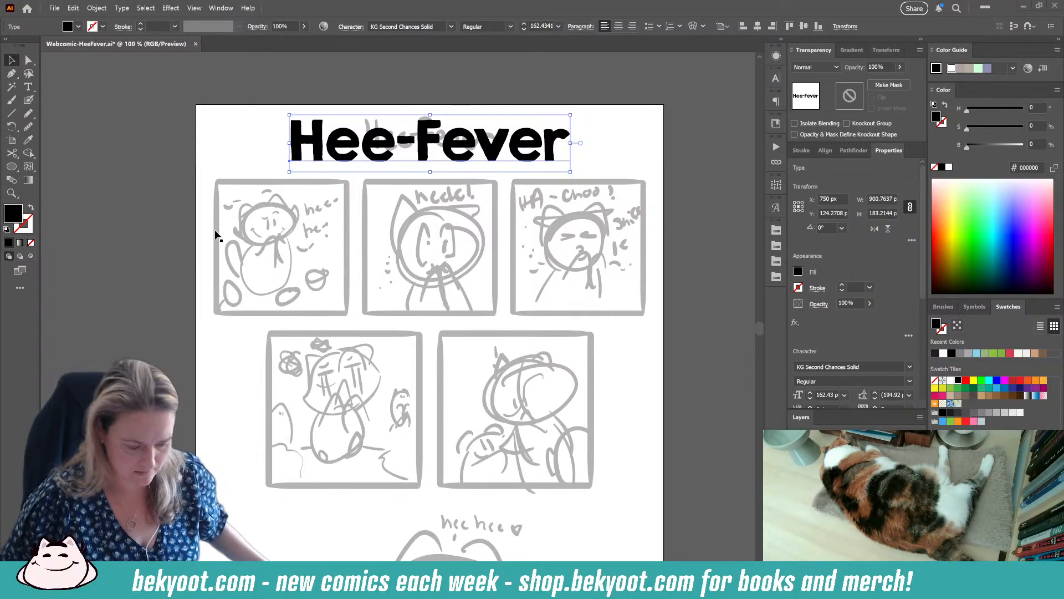
pyautogui.click(111, 327)
# Step: Handwrite the note "Trying to fix sound" in black brush strokes on the canvas above the artboard
pyautogui.scroll(3, 249, 150)
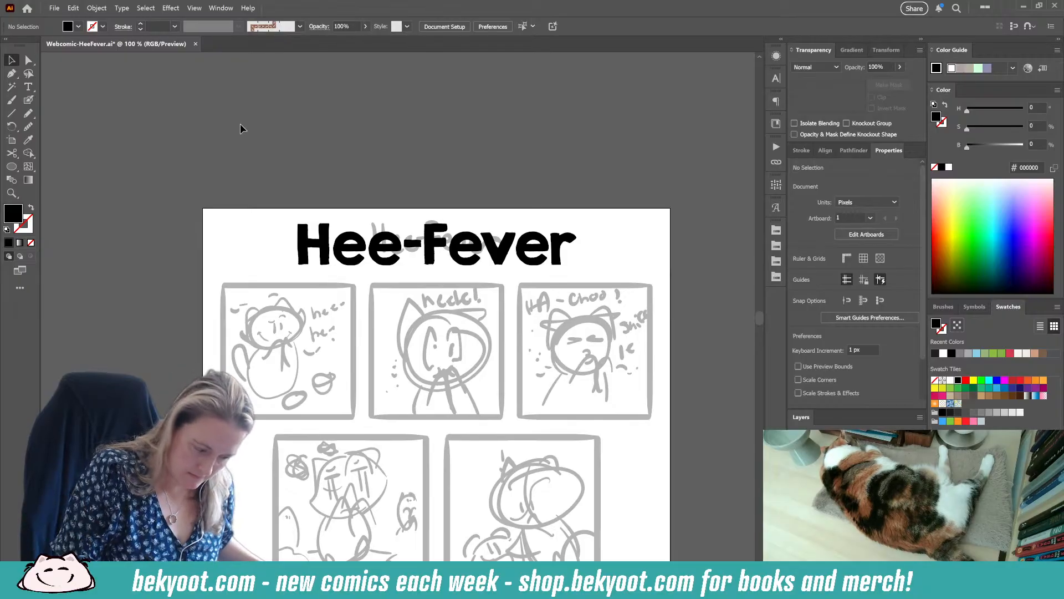
pyautogui.press('b')
pyautogui.moveTo(257, 140)
pyautogui.mouseDown()
pyautogui.moveTo(279, 130)
pyautogui.moveTo(277, 163)
pyautogui.moveTo(300, 135)
pyautogui.mouseUp()
pyautogui.moveTo(301, 138)
pyautogui.mouseDown()
pyautogui.moveTo(311, 173)
pyautogui.moveTo(327, 148)
pyautogui.mouseUp()
pyautogui.click(325, 122)
pyautogui.moveTo(335, 148)
pyautogui.mouseDown()
pyautogui.moveTo(347, 146)
pyautogui.moveTo(359, 166)
pyautogui.mouseUp()
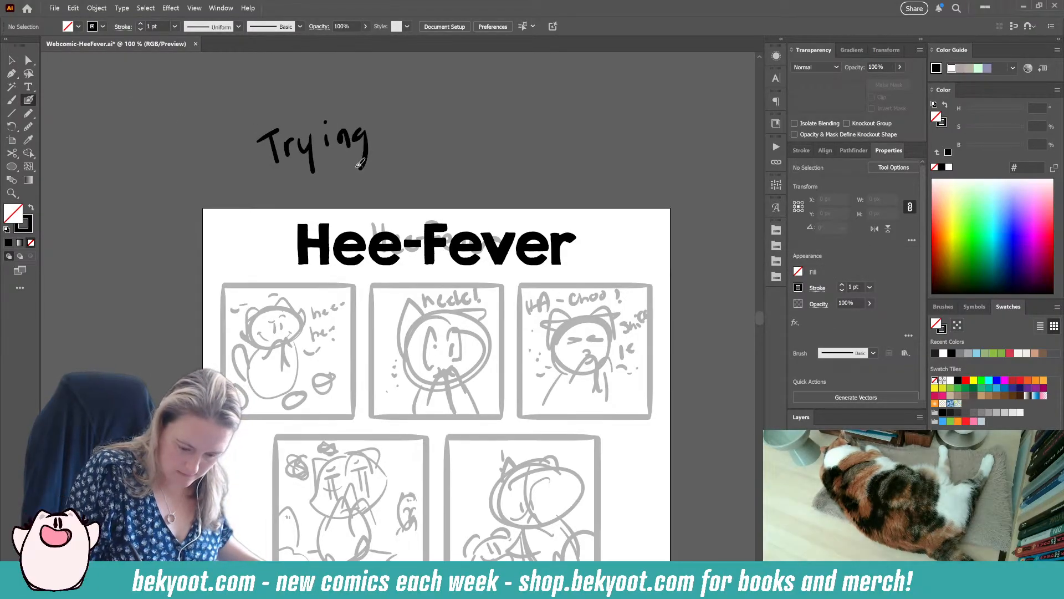
pyautogui.moveTo(401, 110); pyautogui.dragTo(404, 145)
pyautogui.moveTo(395, 130); pyautogui.dragTo(447, 149)
pyautogui.moveTo(442, 134)
pyautogui.mouseDown()
pyautogui.moveTo(473, 133)
pyautogui.moveTo(469, 122)
pyautogui.moveTo(489, 157)
pyautogui.mouseUp()
pyautogui.click(471, 117)
pyautogui.moveTo(489, 133); pyautogui.dragTo(478, 156)
pyautogui.moveTo(528, 126)
pyautogui.mouseDown()
pyautogui.moveTo(520, 154)
pyautogui.moveTo(541, 134)
pyautogui.mouseUp()
pyautogui.moveTo(552, 133)
pyautogui.mouseDown()
pyautogui.moveTo(561, 145)
pyautogui.moveTo(574, 138)
pyautogui.mouseUp()
pyautogui.moveTo(578, 148); pyautogui.dragTo(607, 147)
pyautogui.moveTo(615, 114); pyautogui.dragTo(617, 147)
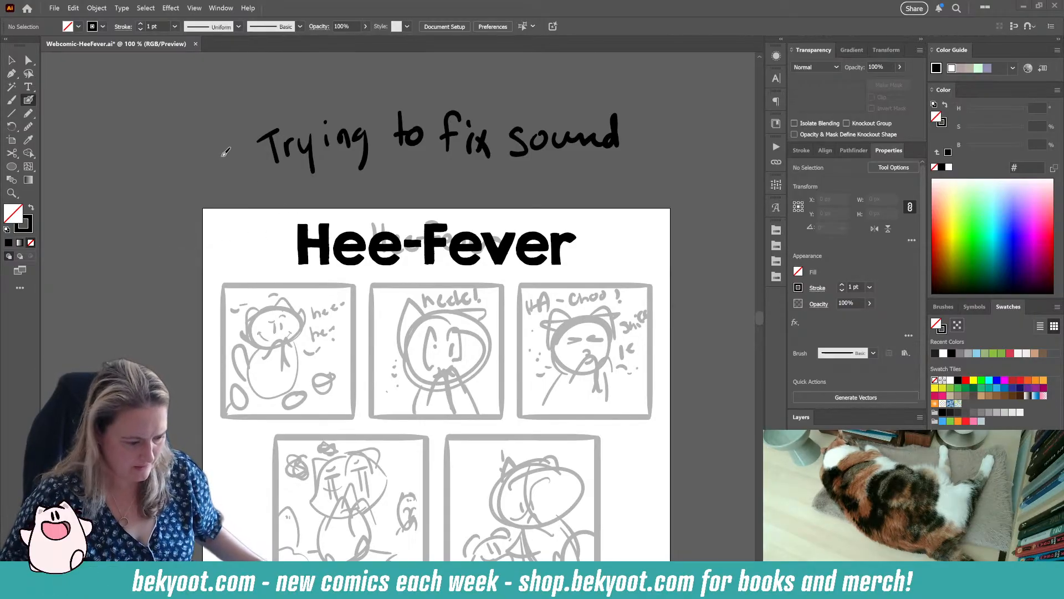
pyautogui.click(12, 59)
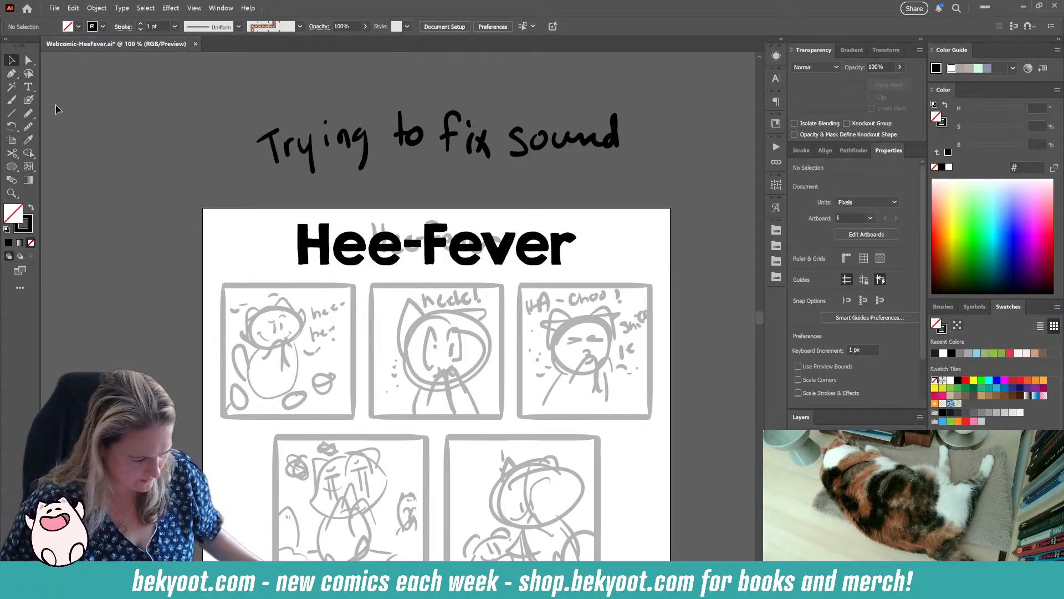
# Step: Add the typed note "i lost sound when i went to type. im trying to figure out what i clicked" above the handwritten one, scaled to about 37 pt
pyautogui.click(28, 86)
pyautogui.click(235, 77)
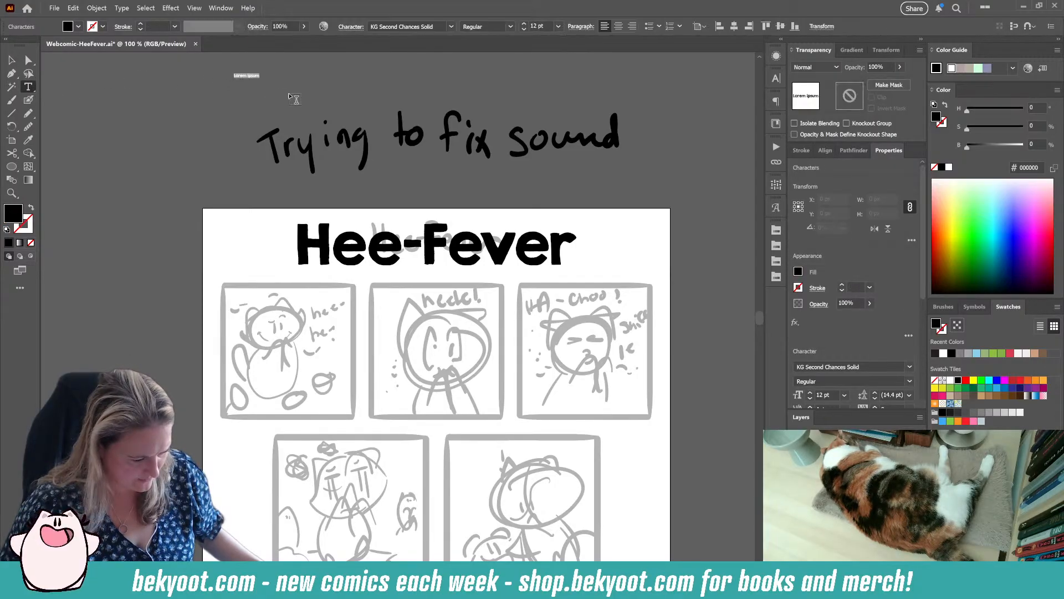
pyautogui.press('BackSpace')
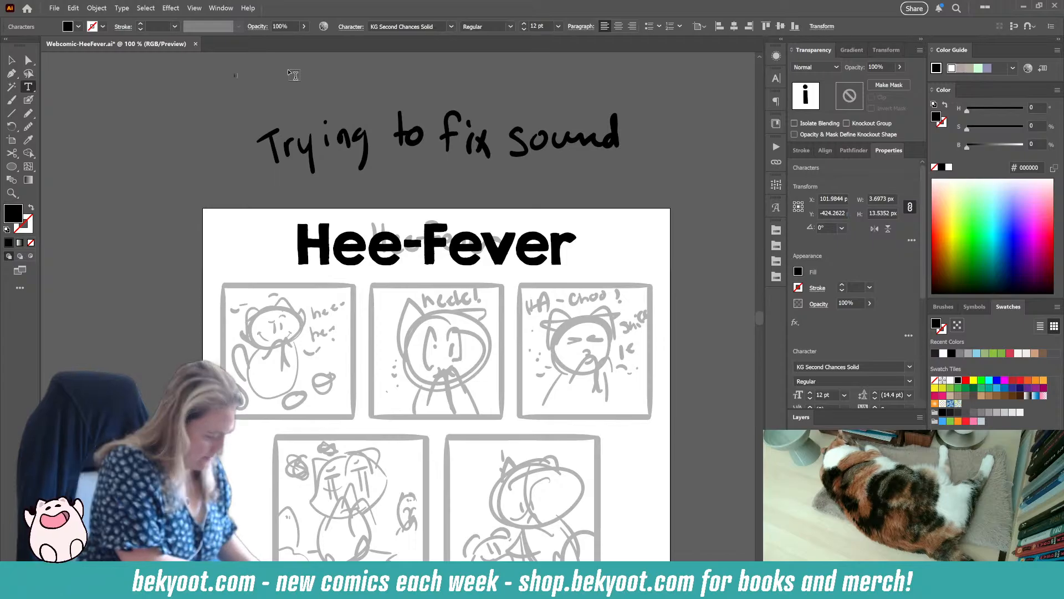
pyautogui.write('i lost sound')
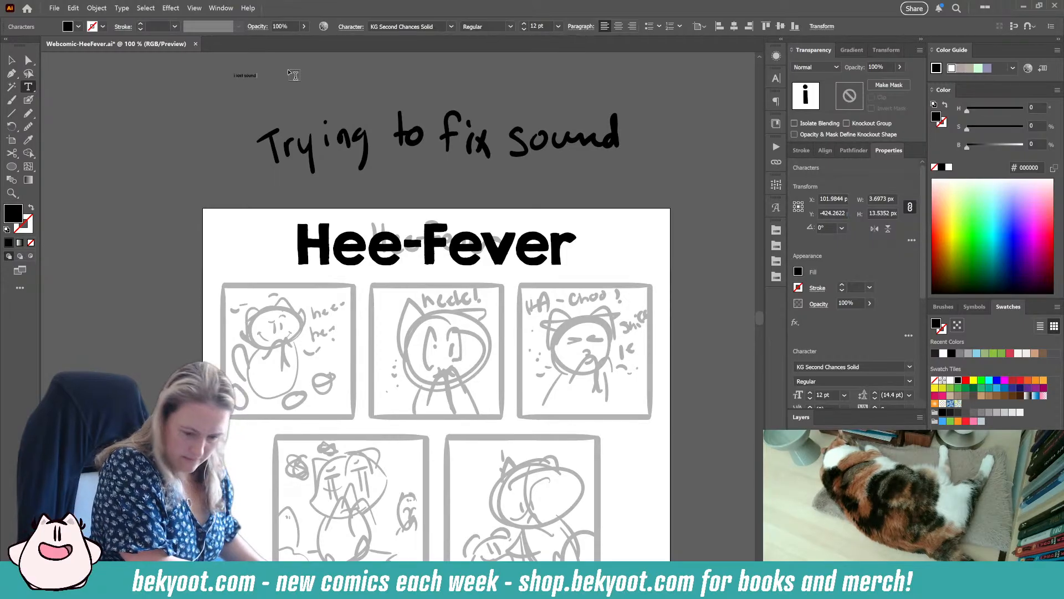
pyautogui.write(' when i wen')
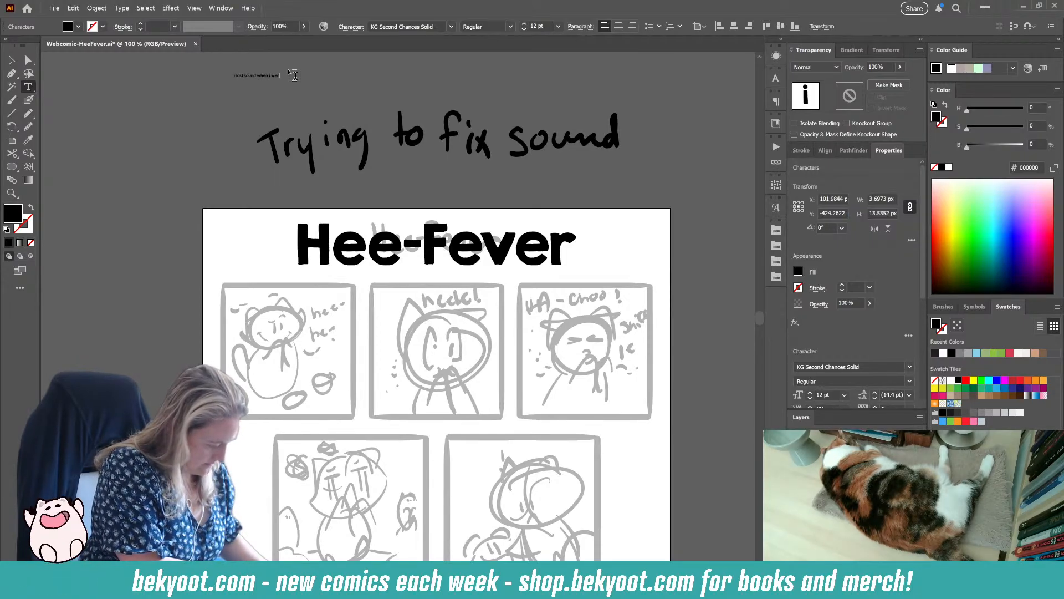
pyautogui.write('t to type im trying to fig')
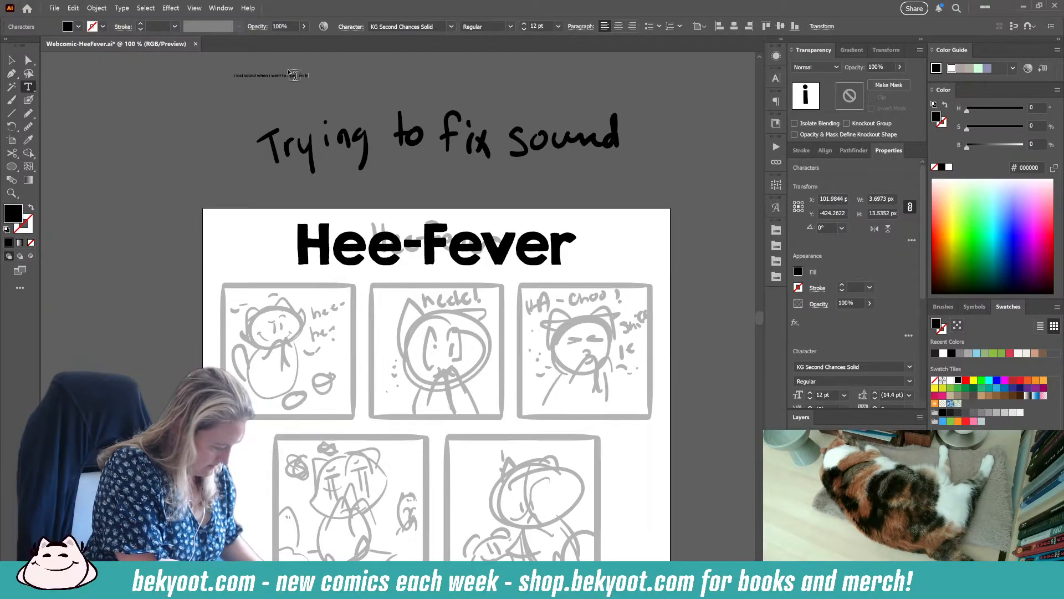
pyautogui.write('ure out what i clicked')
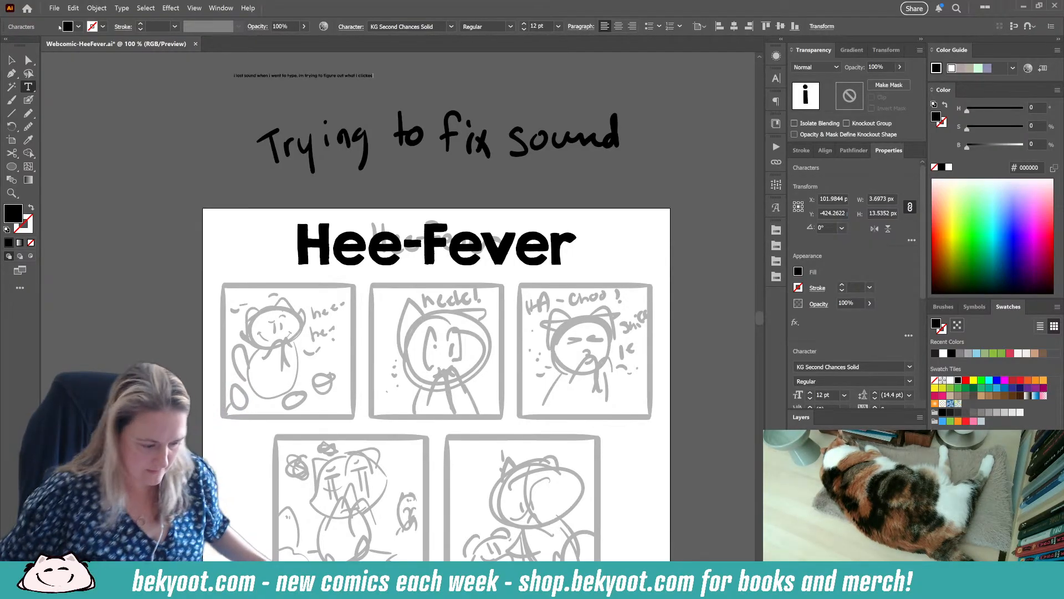
pyautogui.press('Escape')
pyautogui.moveTo(377, 77); pyautogui.dragTo(665, 82)
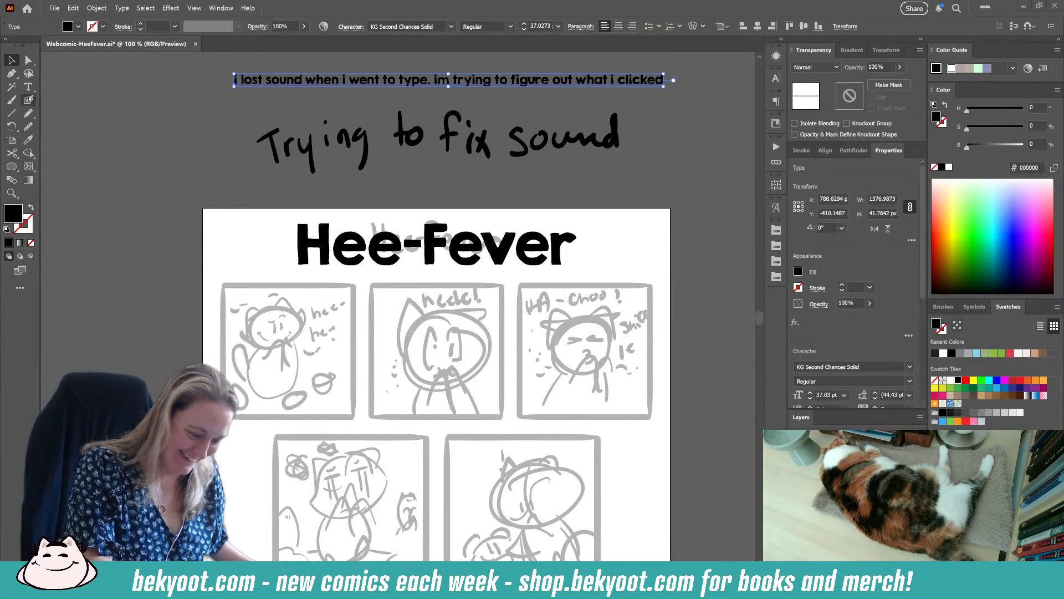
# Step: Handwrite a check mark and "yes!" in black Blob Brush strokes beneath the "Trying to fix sound" note
pyautogui.hotkey('shift', 'b')
pyautogui.moveTo(558, 183)
pyautogui.mouseDown()
pyautogui.moveTo(590, 166)
pyautogui.moveTo(616, 210)
pyautogui.moveTo(646, 188)
pyautogui.moveTo(654, 195)
pyautogui.mouseUp()
pyautogui.moveTo(689, 145); pyautogui.dragTo(681, 180)
pyautogui.rightClick(696, 212)
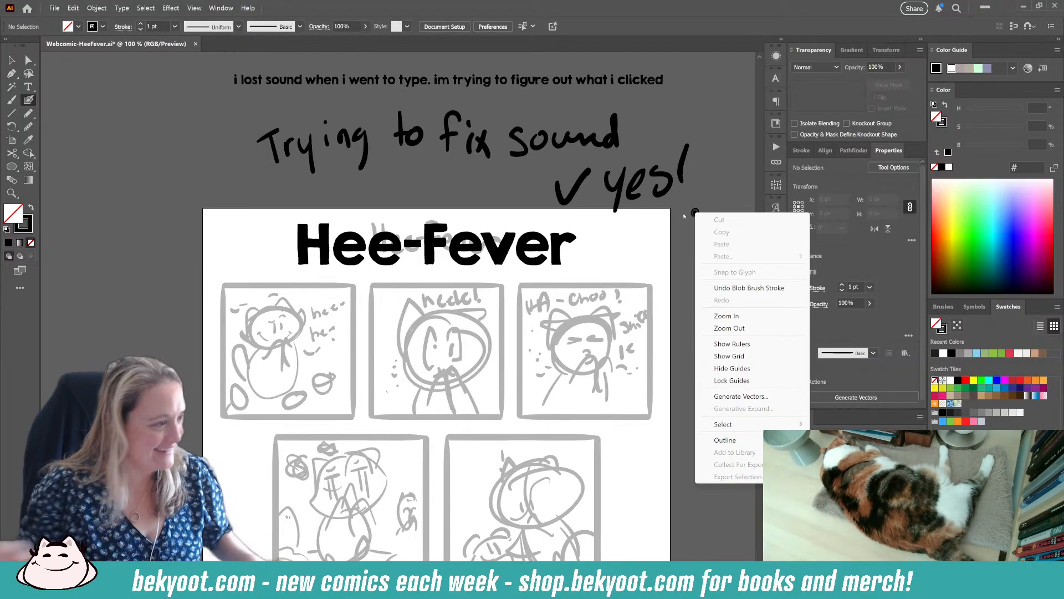
pyautogui.click(508, 183)
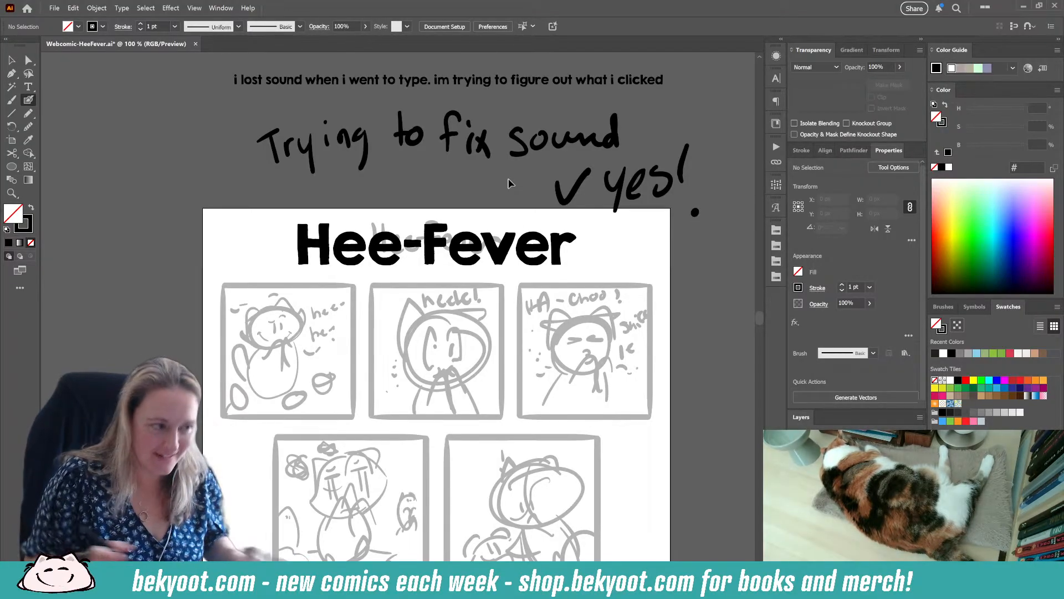
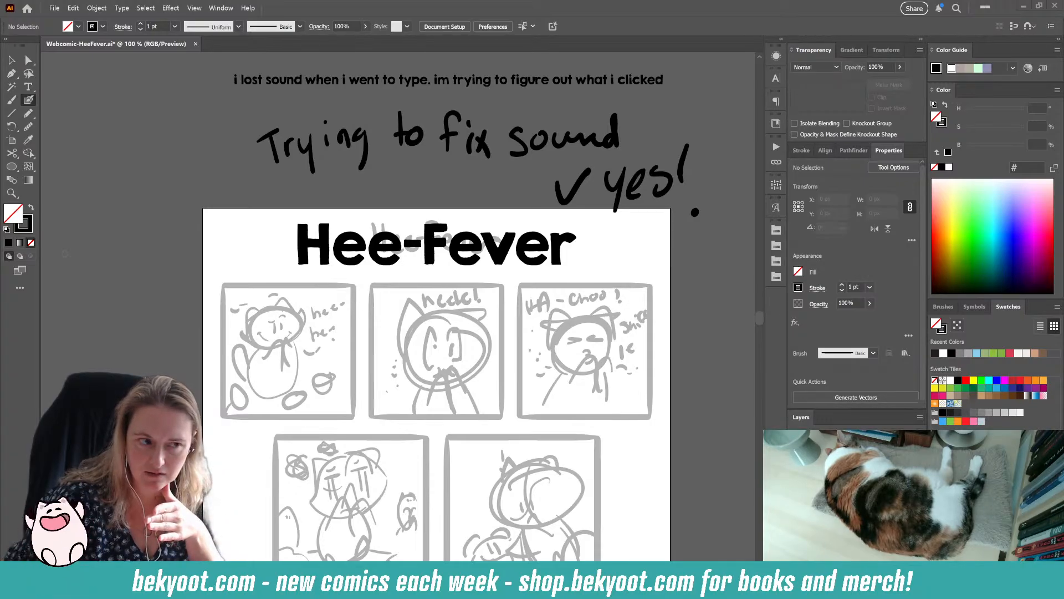
pyautogui.press('super+d')
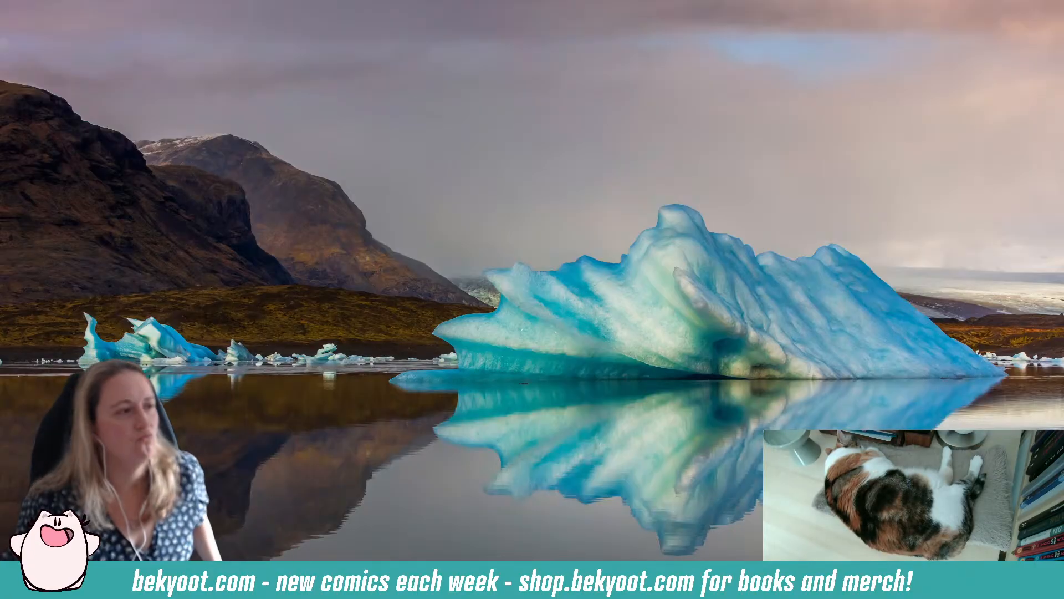
pyautogui.press('super+d')
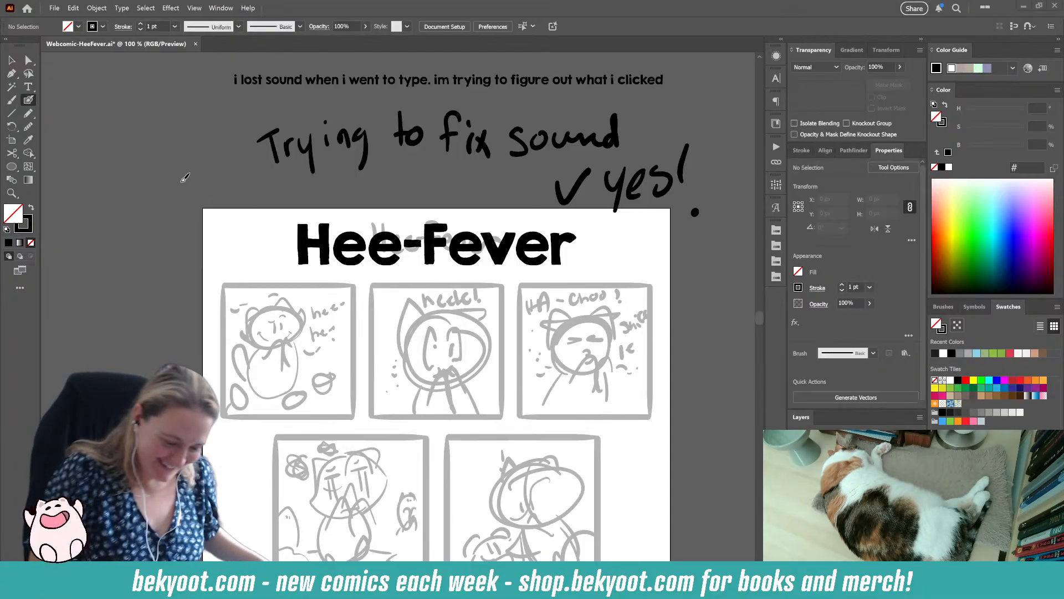
# Step: Delete the handwritten sound notes and the typed note above the artboard
pyautogui.click(11, 60)
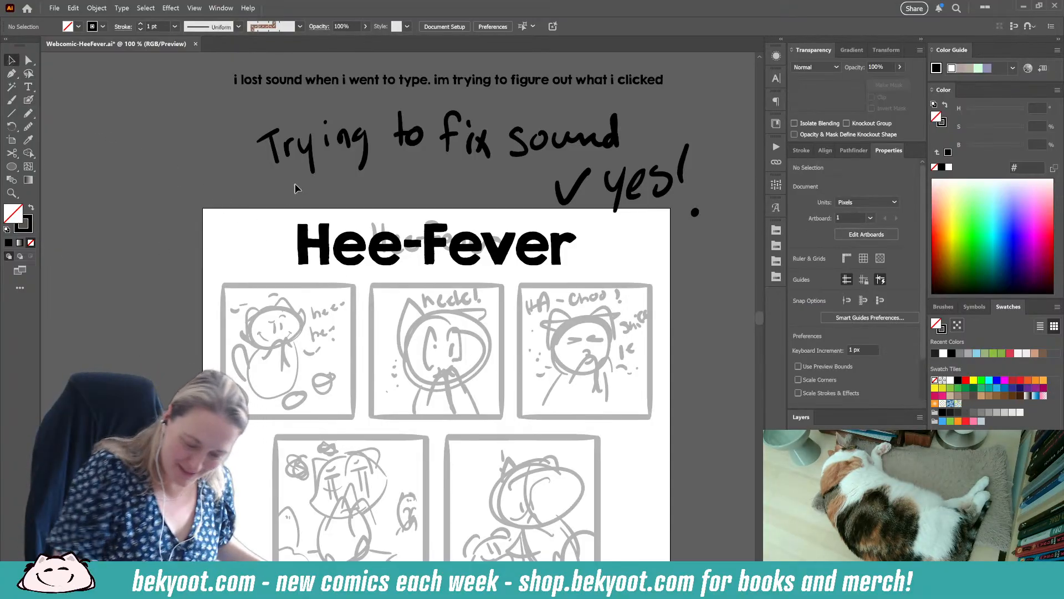
pyautogui.click(696, 212)
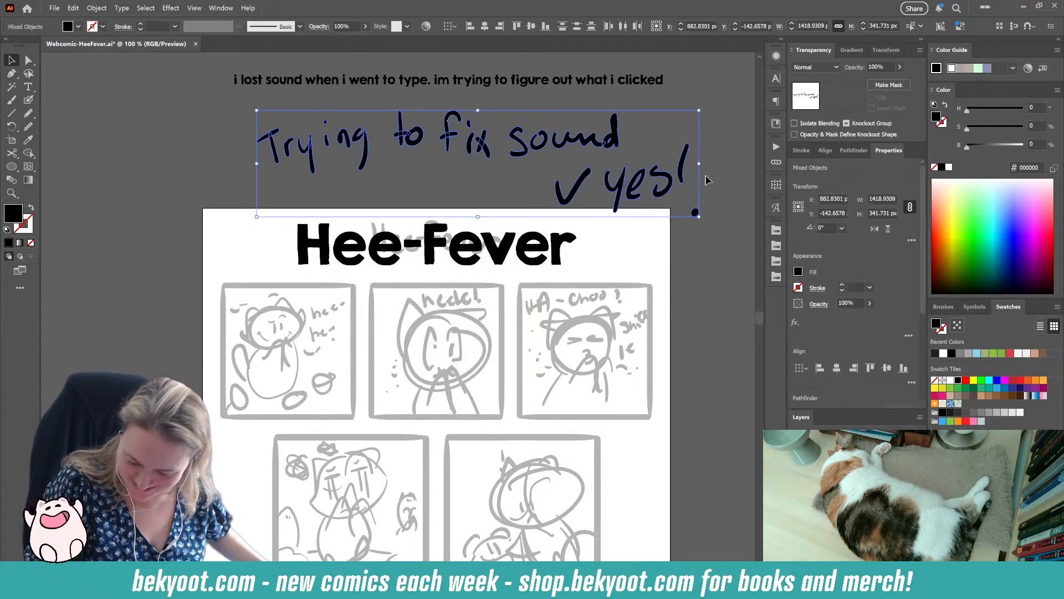
pyautogui.press('Delete')
pyautogui.click(521, 79)
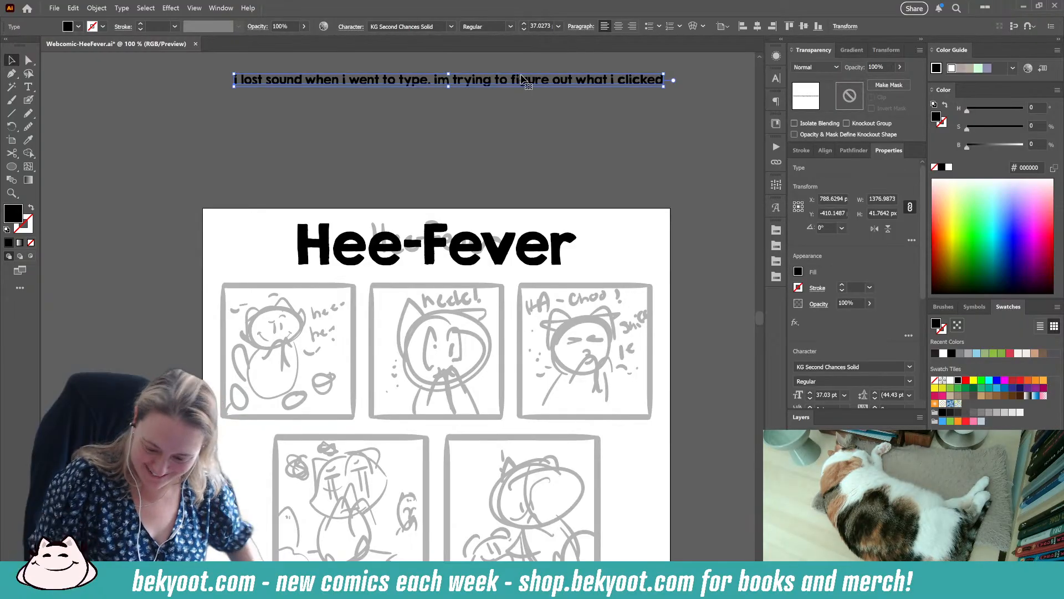
pyautogui.press('Delete')
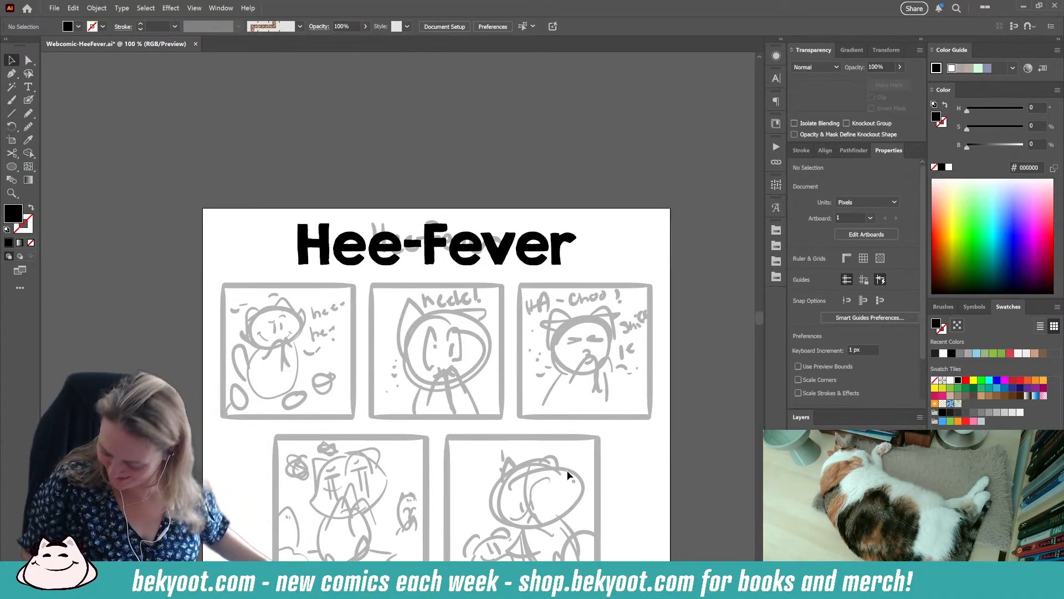
pyautogui.click(536, 268)
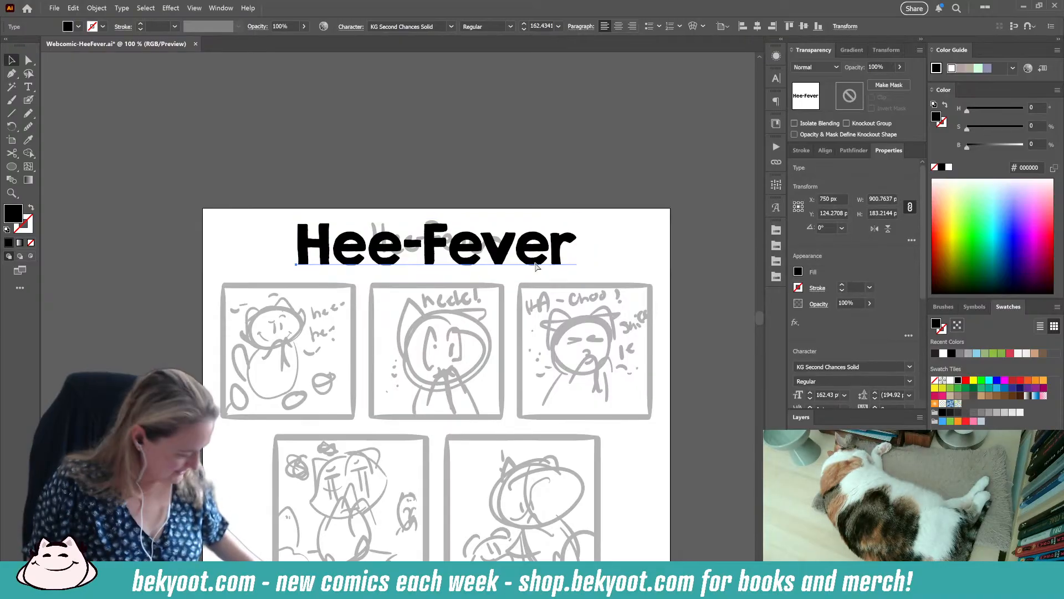
pyautogui.press('Delete')
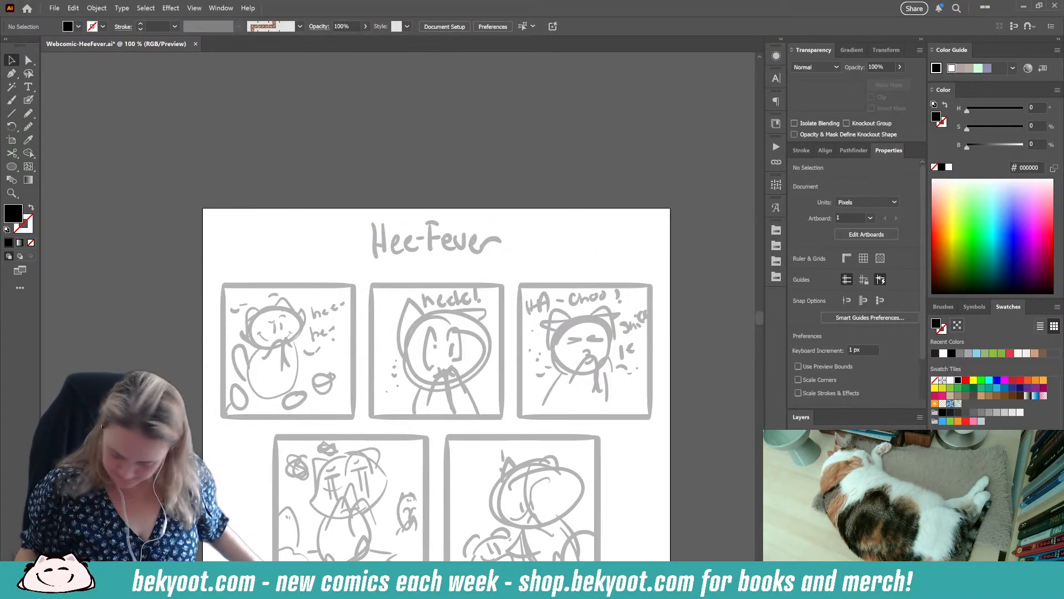
pyautogui.hotkey('ctrl', 'z')
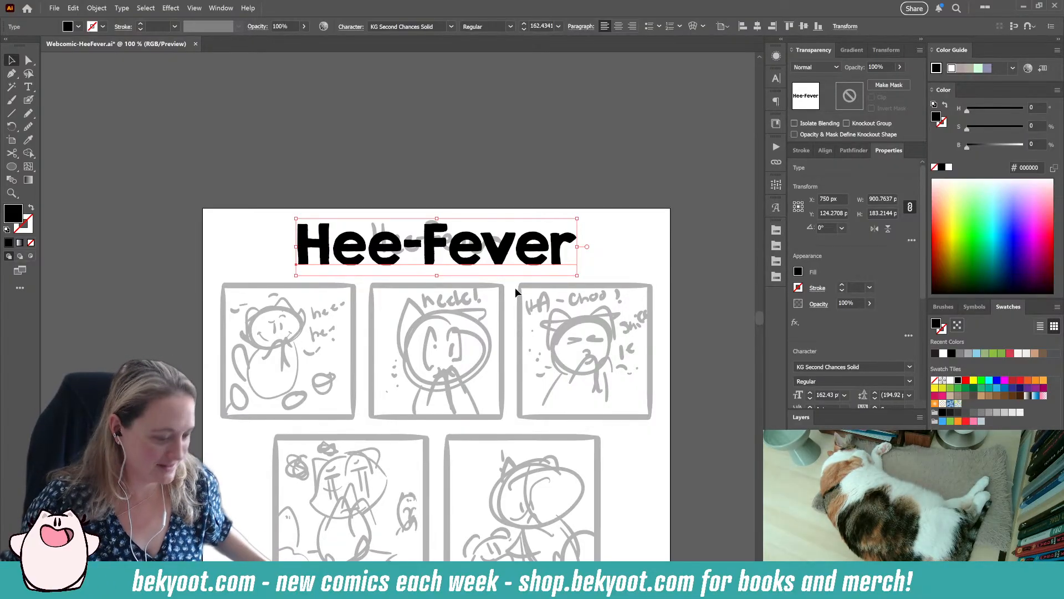
# Step: Draw a straight black Blob Brush stroke about 399 px long down the left edge of the first panel
pyautogui.click(28, 100)
pyautogui.keyDown('ctrl'); pyautogui.click(100, 301); pyautogui.keyUp('ctrl')
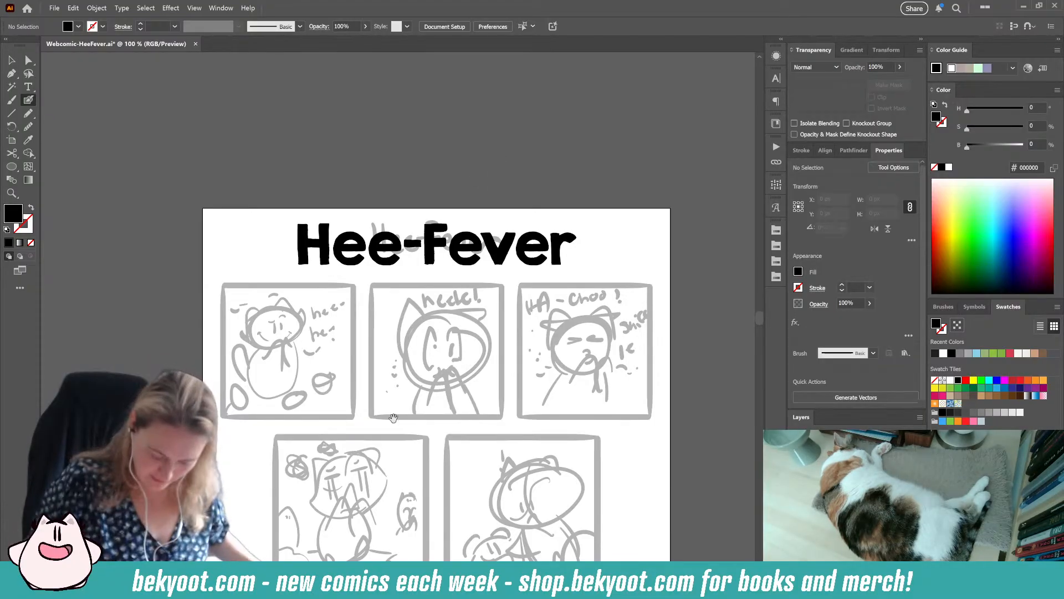
pyautogui.moveTo(393, 418); pyautogui.dragTo(404, 369)
pyautogui.moveTo(238, 242); pyautogui.dragTo(238, 358)
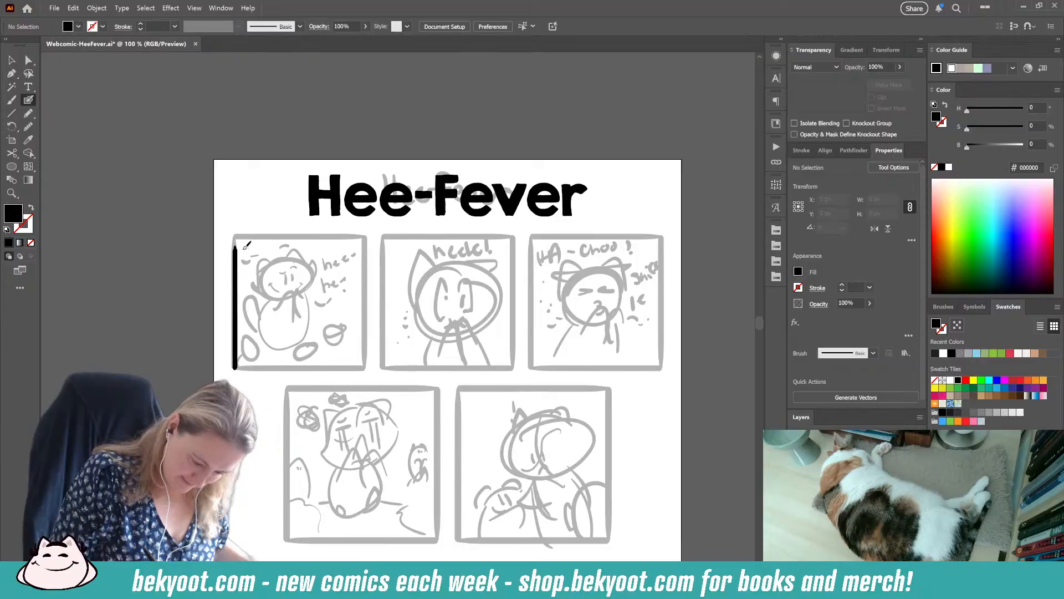
pyautogui.hotkey('shift', 'x')
pyautogui.hotkey('ctrl', 'z')
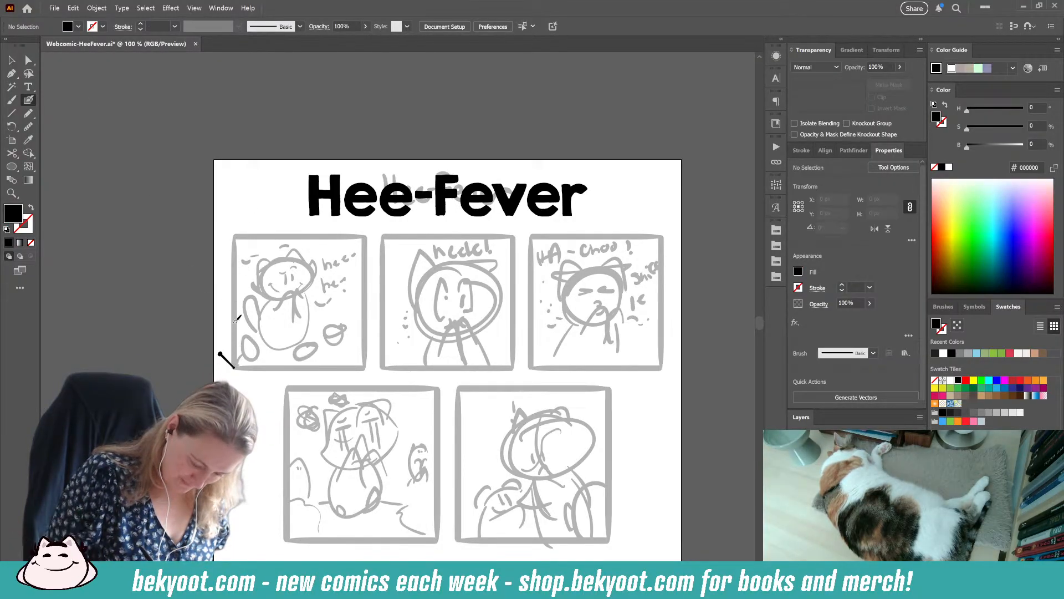
pyautogui.hotkey('ctrl', 'z')
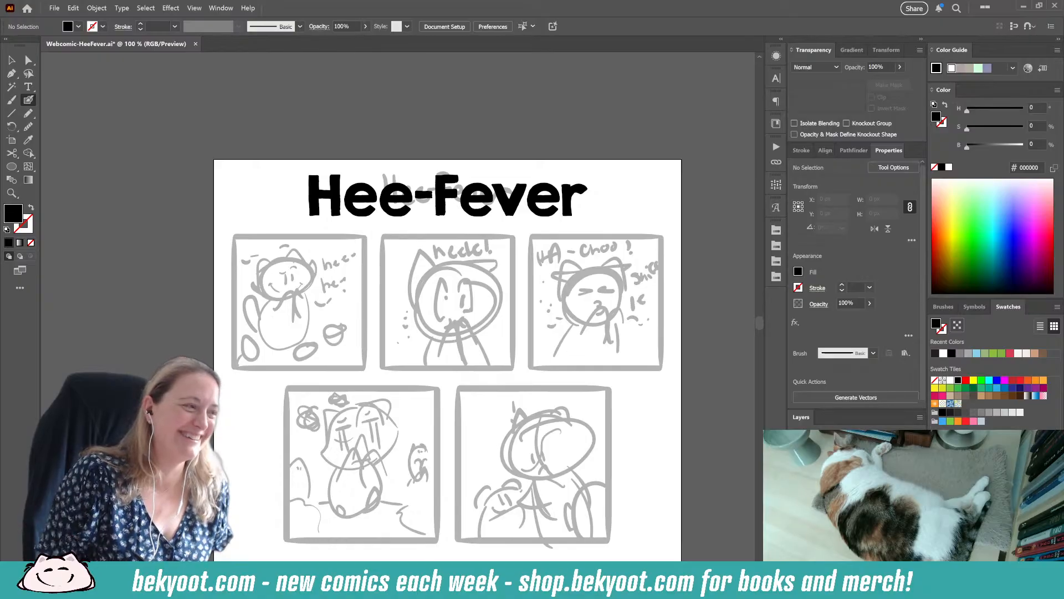
pyautogui.moveTo(237, 365); pyautogui.dragTo(238, 261)
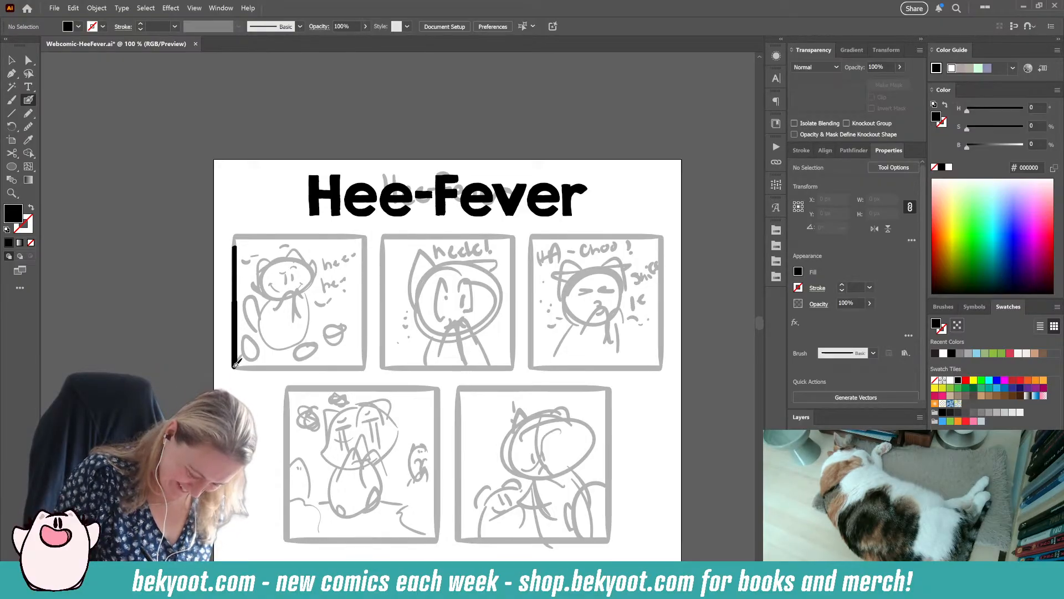
# Step: Duplicate the left border stroke, rotate the copy 90°, and place it along the first panel's top edge
pyautogui.press('v')
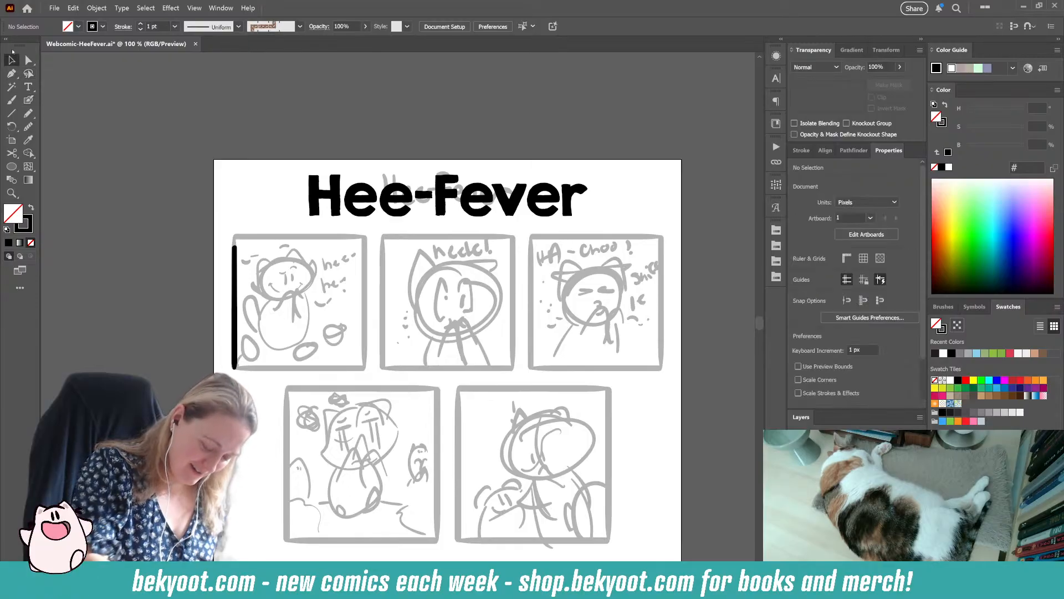
pyautogui.click(240, 299)
pyautogui.moveTo(240, 298); pyautogui.dragTo(323, 287)
pyautogui.moveTo(313, 228)
pyautogui.mouseDown()
pyautogui.moveTo(284, 260)
pyautogui.moveTo(275, 297)
pyautogui.mouseUp()
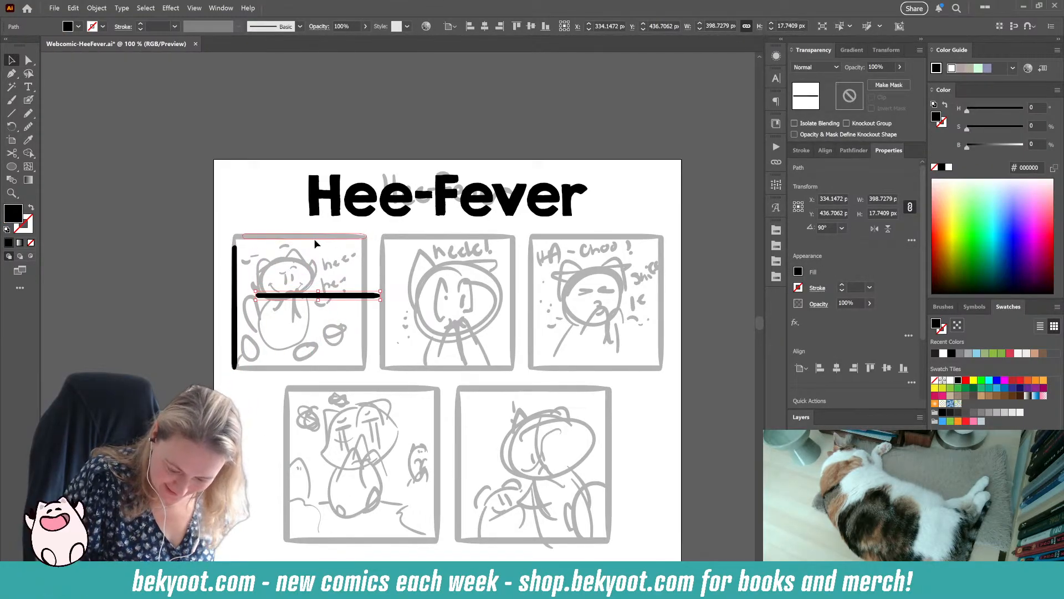
pyautogui.moveTo(314, 238); pyautogui.dragTo(314, 238)
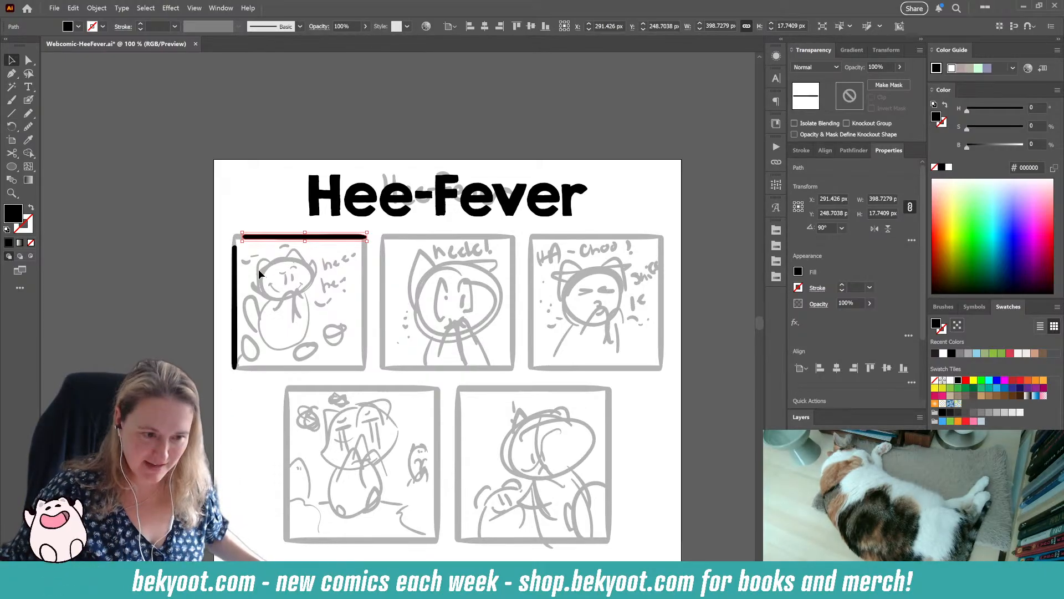
# Step: Thin the first panel's top border stroke to about 16 px and nudge the left border stroke slightly left
pyautogui.scroll(1, 294, 252)
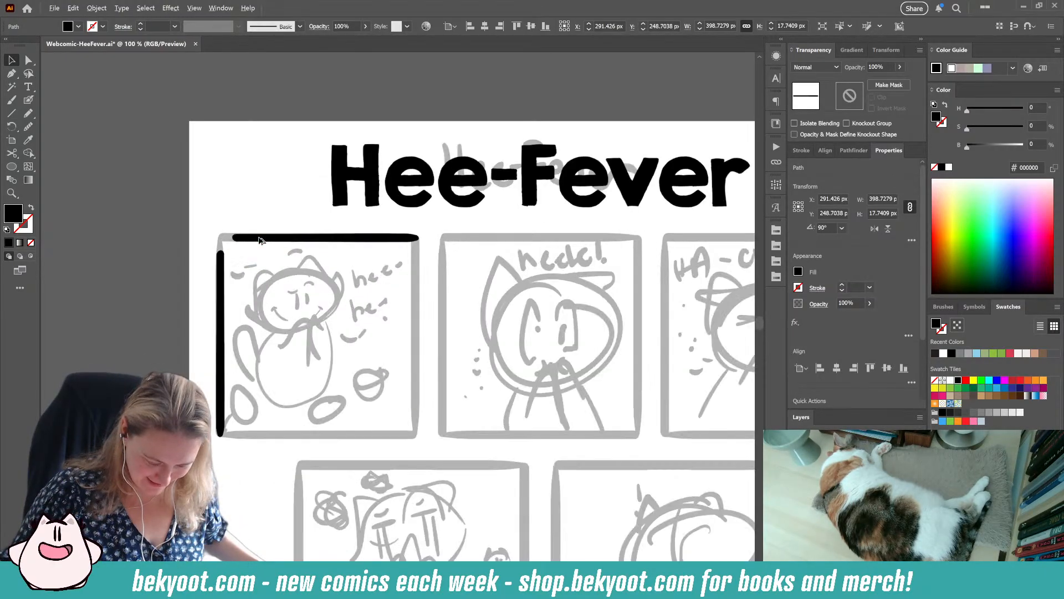
pyautogui.moveTo(347, 239); pyautogui.dragTo(346, 237)
pyautogui.moveTo(427, 236); pyautogui.dragTo(429, 235)
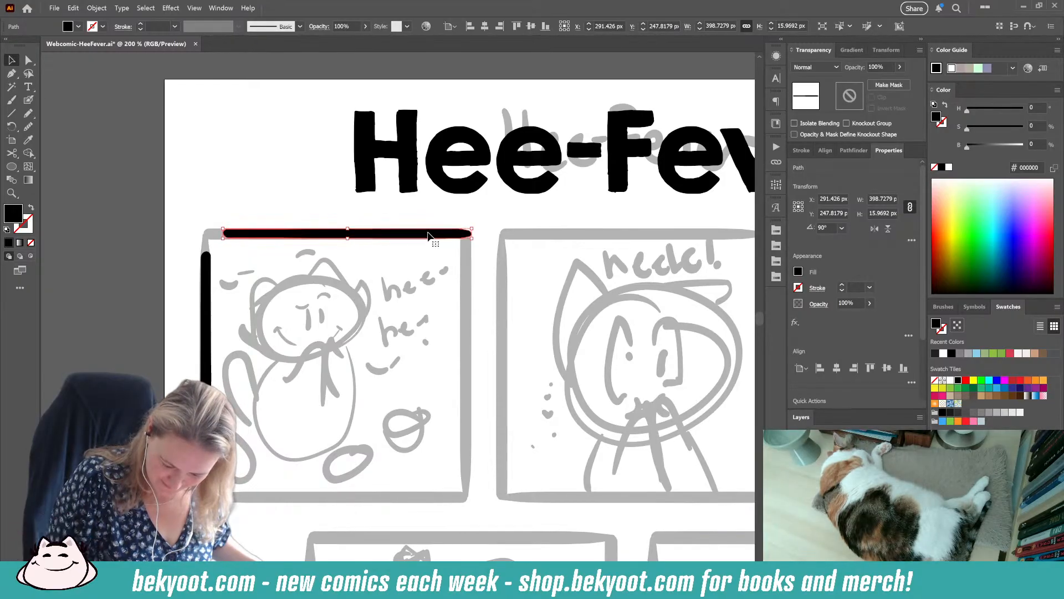
pyautogui.click(482, 234)
pyautogui.click(206, 310)
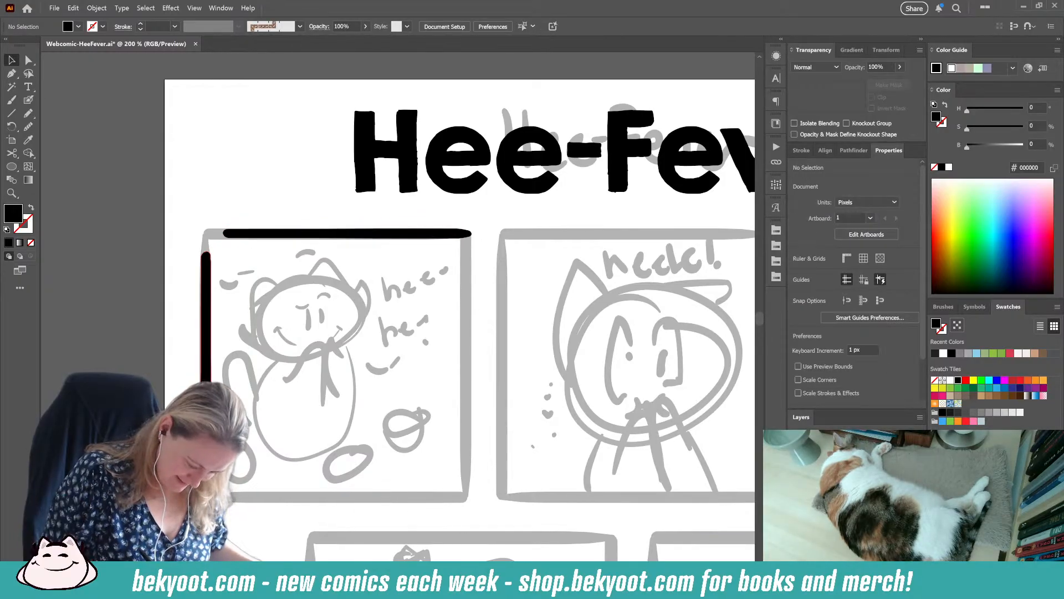
pyautogui.moveTo(206, 379); pyautogui.dragTo(204, 379)
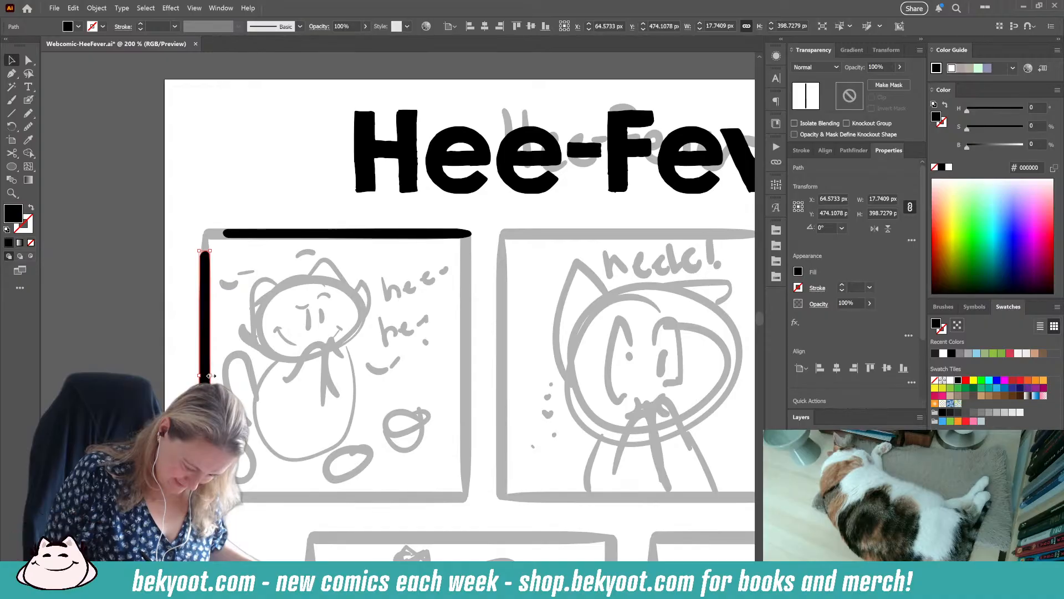
pyautogui.click(161, 387)
# Step: Draw a rounded black Blob Brush corner joining the left and top border strokes of the first panel
pyautogui.click(30, 99)
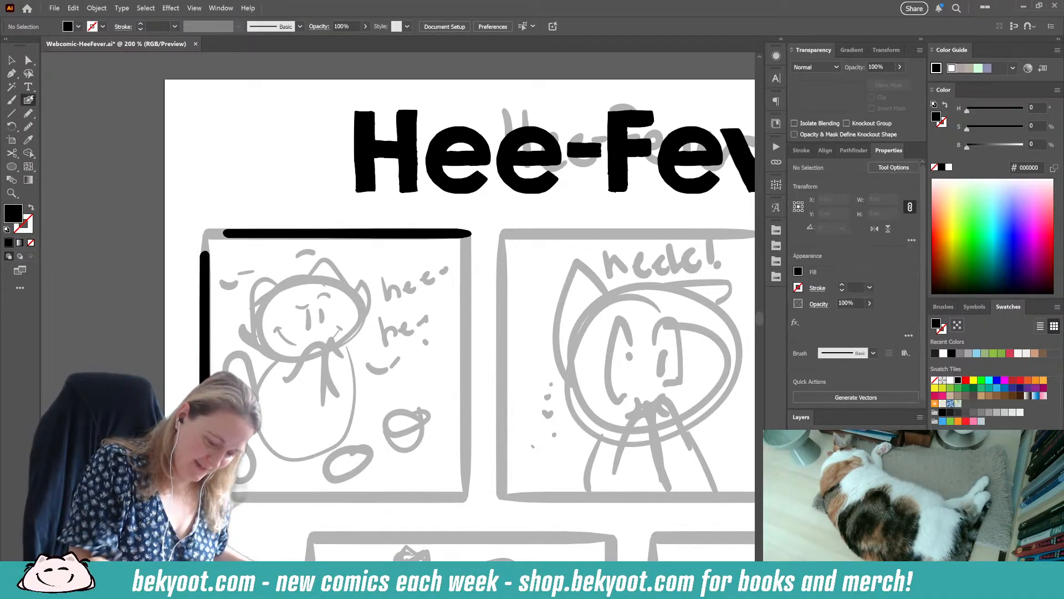
pyautogui.moveTo(206, 254)
pyautogui.mouseDown()
pyautogui.moveTo(232, 230)
pyautogui.moveTo(206, 259)
pyautogui.moveTo(221, 234)
pyautogui.moveTo(241, 230)
pyautogui.moveTo(207, 266)
pyautogui.moveTo(222, 232)
pyautogui.moveTo(266, 231)
pyautogui.mouseUp()
pyautogui.hotkey('ctrl', 'z')
pyautogui.hotkey('ctrl', 'z')
pyautogui.hotkey('shift', 'x')
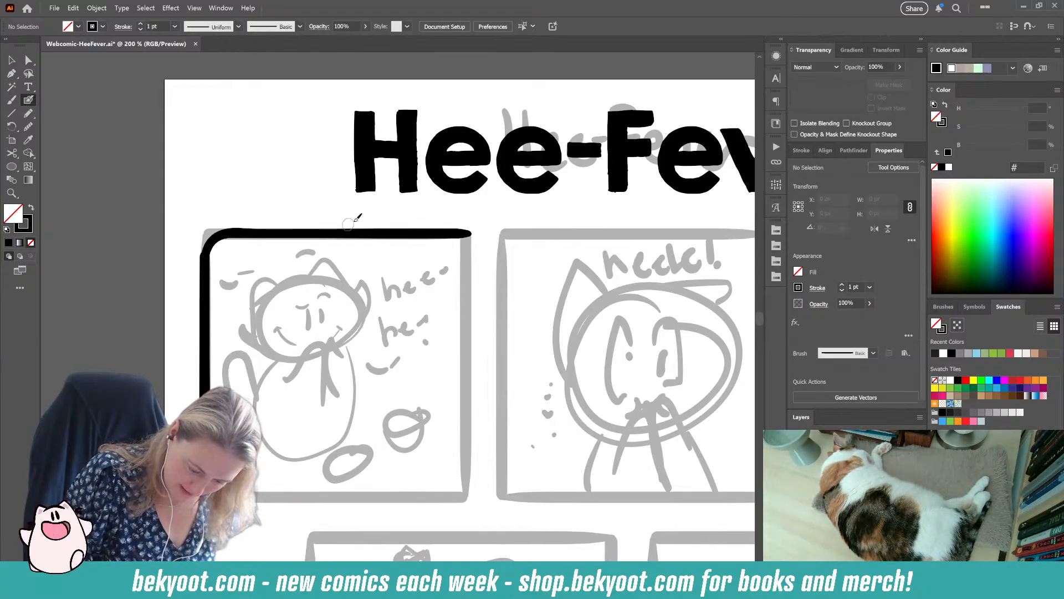
# Step: Adjust the first panel's left border stroke to line up with the rounded corner
pyautogui.press('v')
pyautogui.click(204, 310)
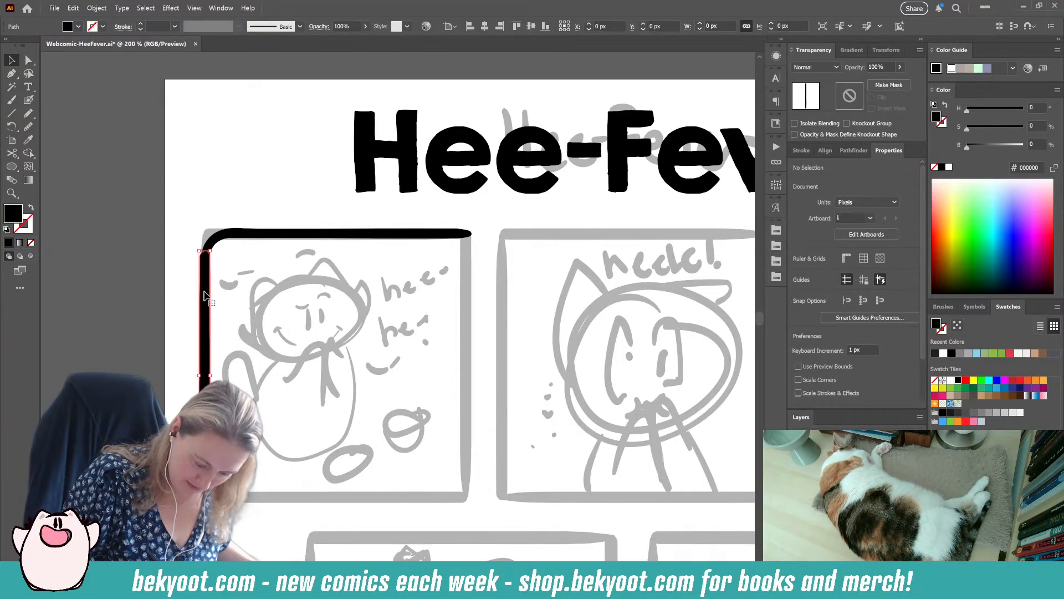
pyautogui.moveTo(203, 377); pyautogui.dragTo(207, 377)
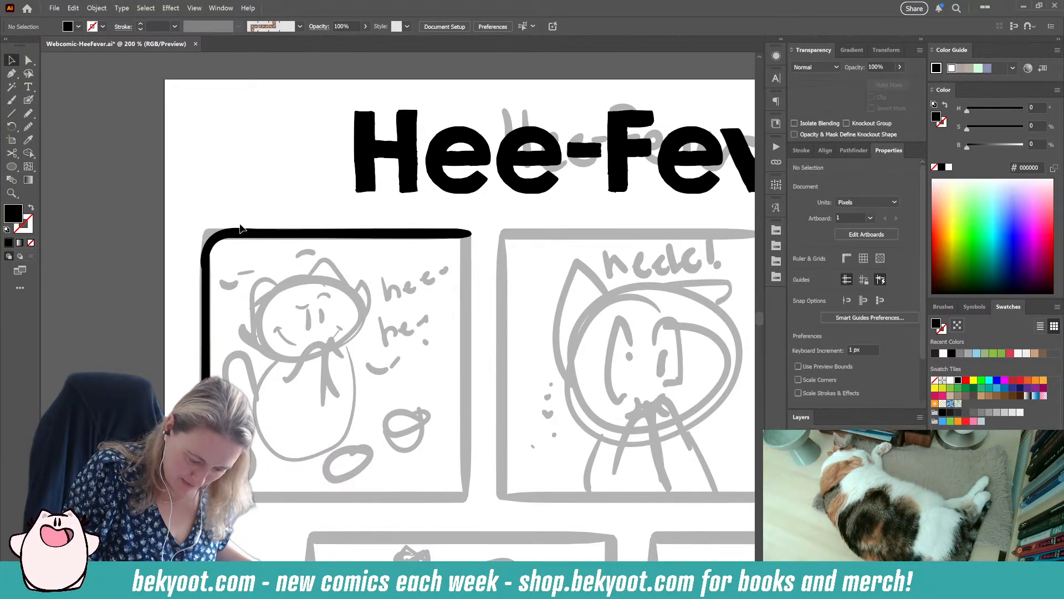
# Step: Nudge the first panel's left border stroke slightly to refine its alignment with the rounded corner
pyautogui.click(192, 347)
pyautogui.moveTo(201, 375); pyautogui.dragTo(200, 375)
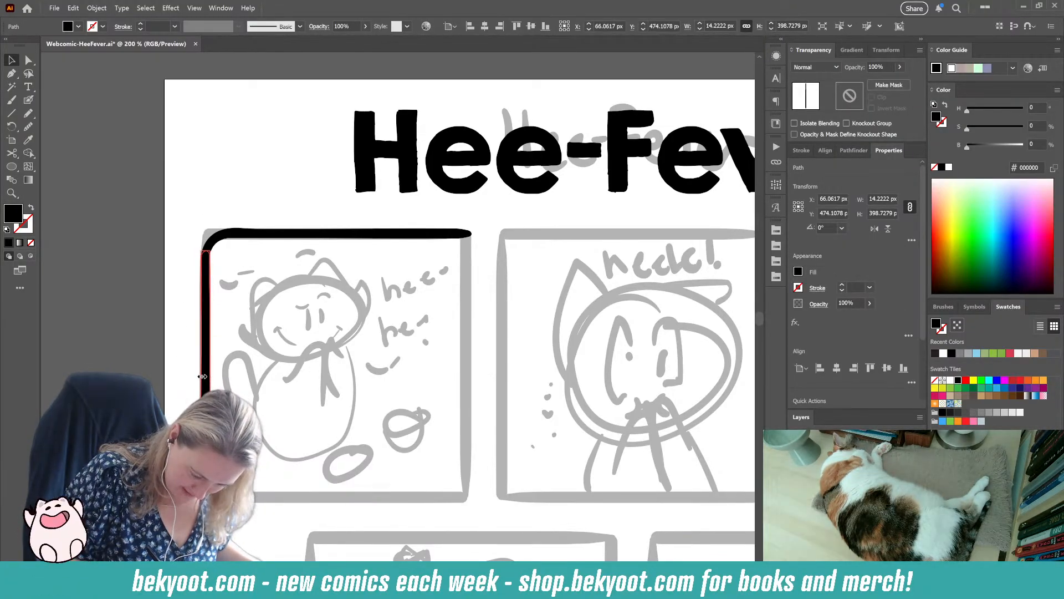
pyautogui.click(264, 215)
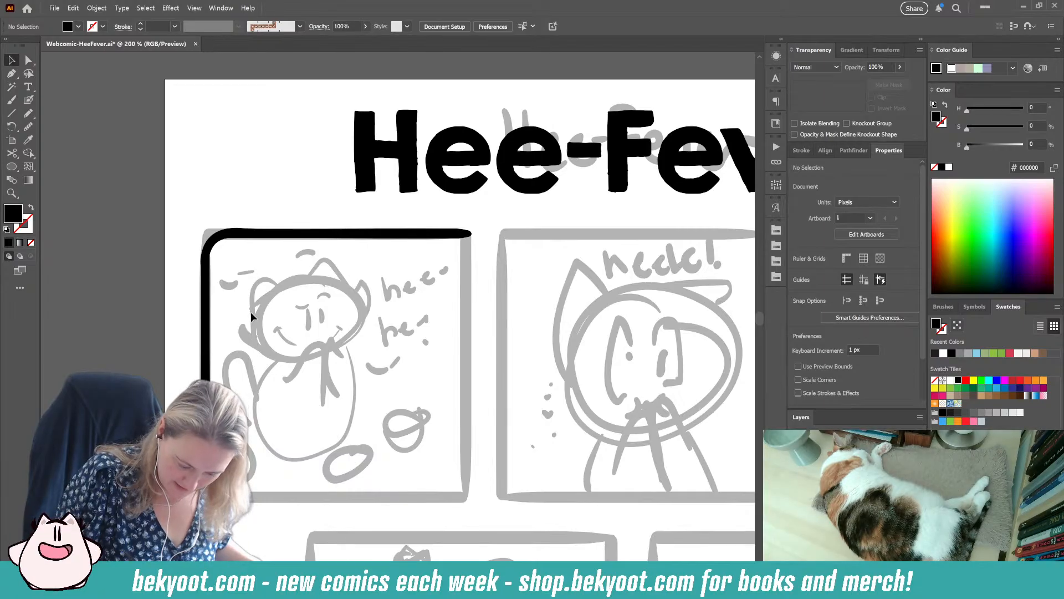
# Step: Group the first panel's left, corner and top strokes, and place a copy rotated 180° along the right and bottom edges
pyautogui.moveTo(191, 215); pyautogui.dragTo(290, 328)
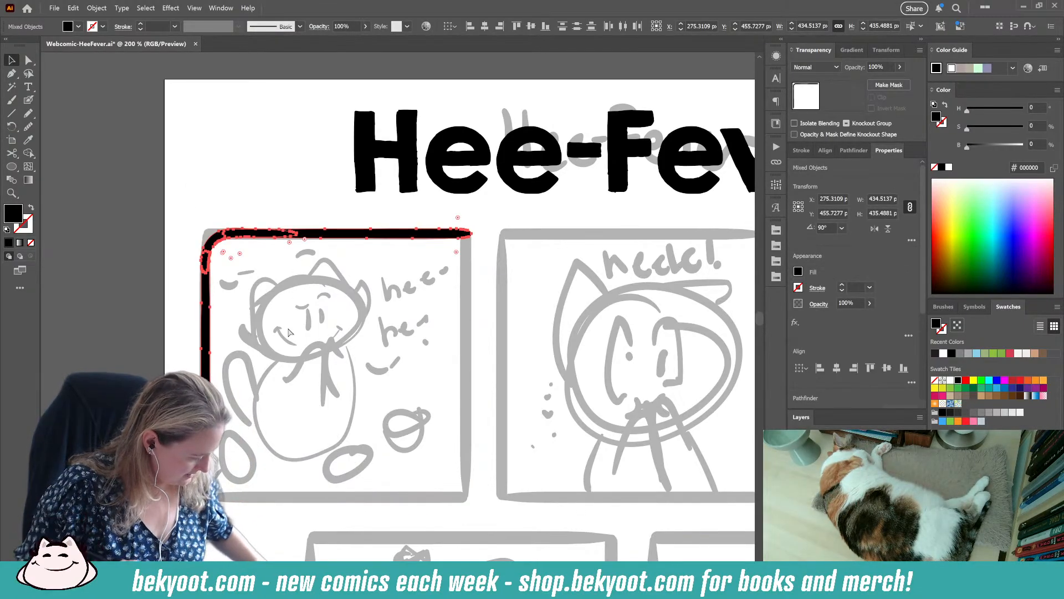
pyautogui.hotkey('ctrl', 'g')
pyautogui.moveTo(462, 280); pyautogui.dragTo(265, 503)
pyautogui.moveTo(501, 299); pyautogui.dragTo(470, 256)
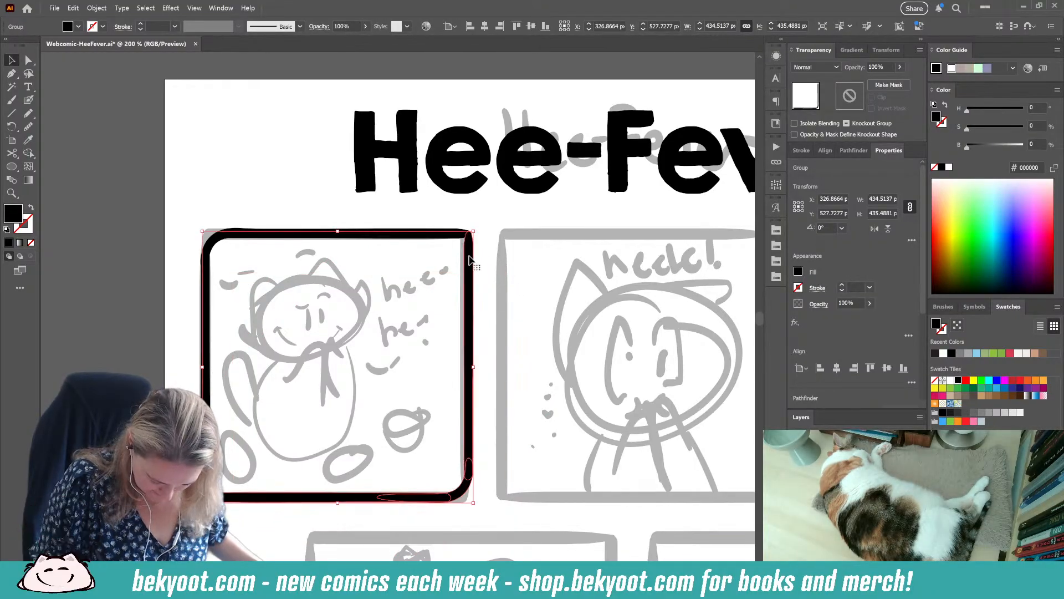
# Step: Group the two border halves of the first panel into one complete frame
pyautogui.click(213, 244)
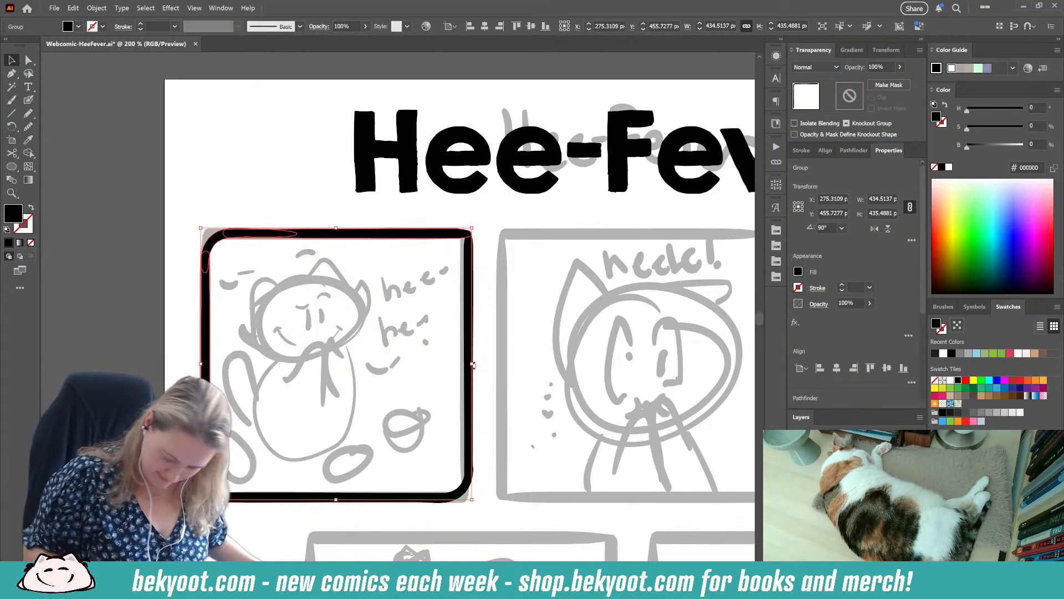
pyautogui.keyDown('shift'); pyautogui.click(469, 336); pyautogui.keyUp('shift')
pyautogui.hotkey('ctrl', 'g')
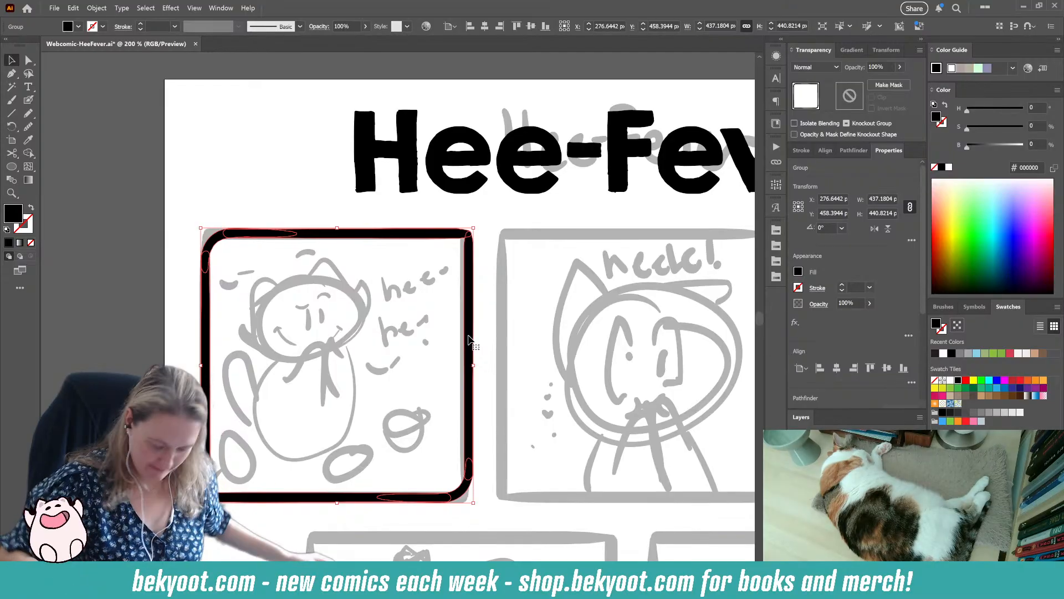
pyautogui.click(485, 313)
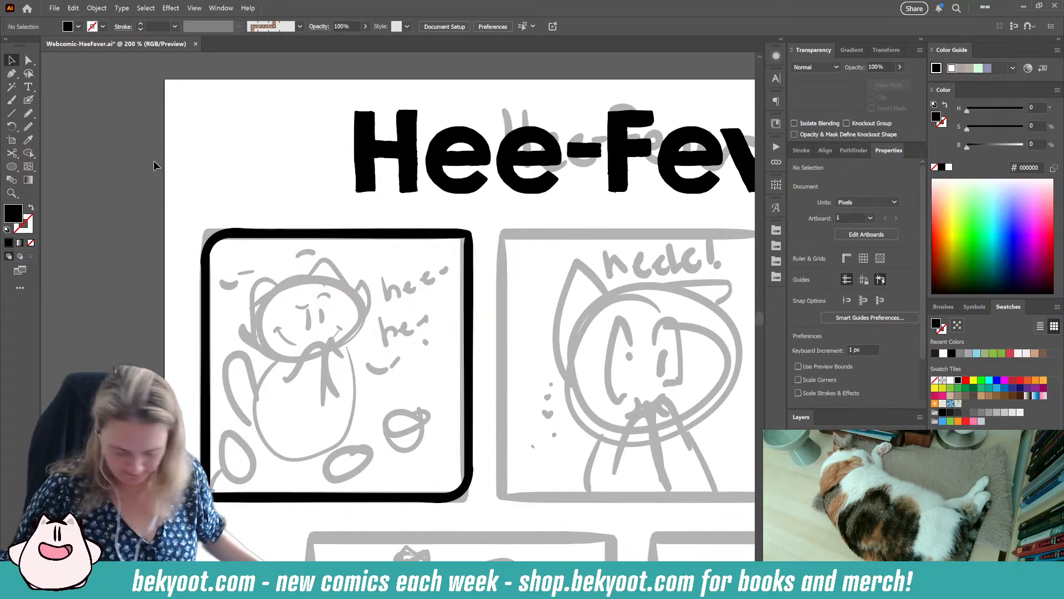
# Step: Duplicate the first panel's frame onto the second and third panels of the upper row with equal spacing
pyautogui.hotkey('ctrl', '-')
pyautogui.moveTo(373, 336); pyautogui.dragTo(309, 271)
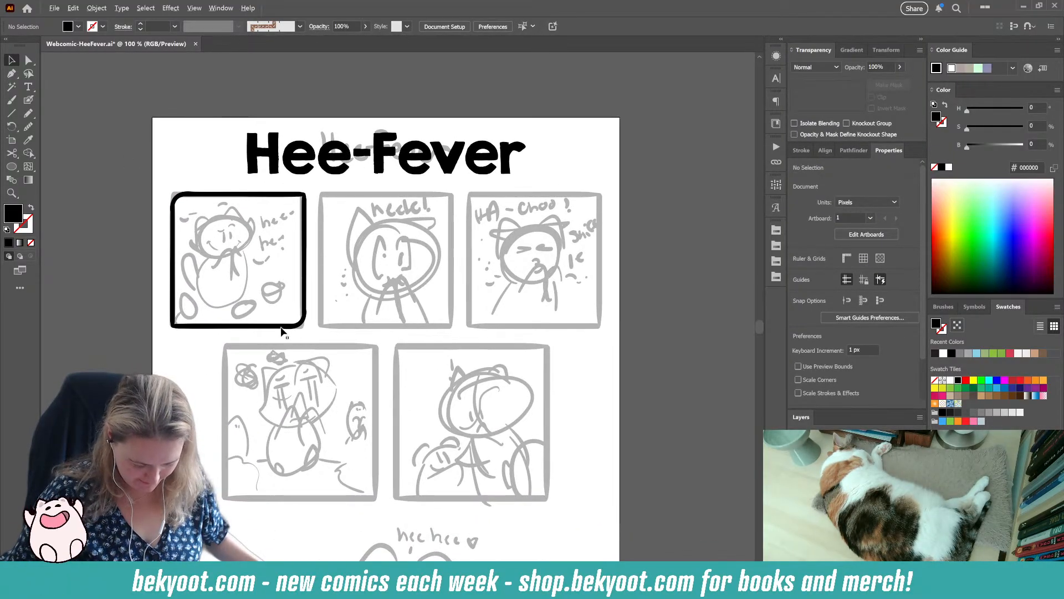
pyautogui.moveTo(286, 331); pyautogui.dragTo(435, 325)
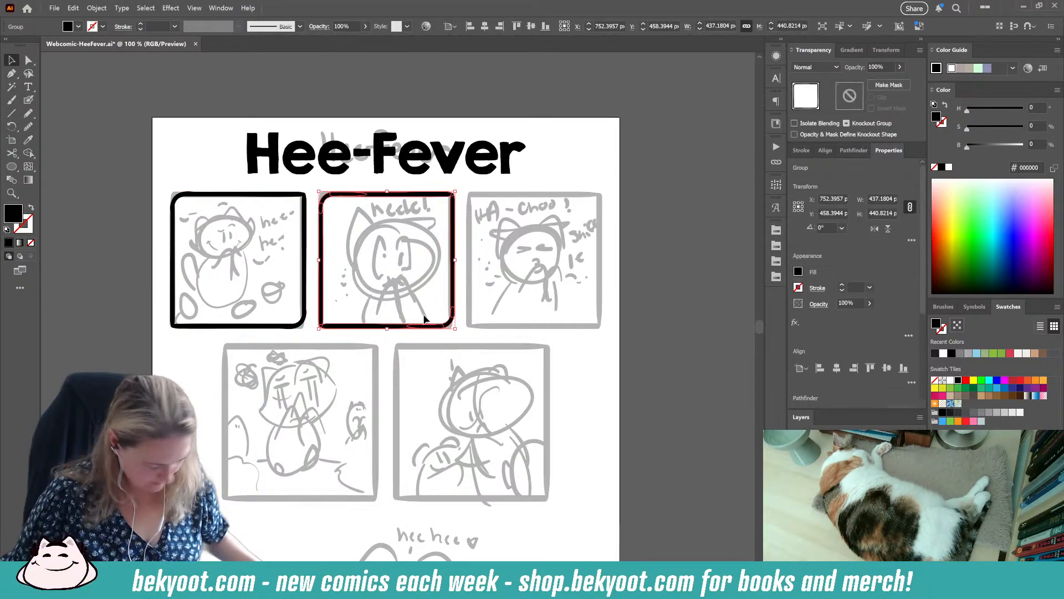
pyautogui.hotkey('ctrl', 'd')
# Step: Center the three upper-row frames together horizontally on the artboard
pyautogui.keyDown('shift'); pyautogui.click(370, 326); pyautogui.keyUp('shift')
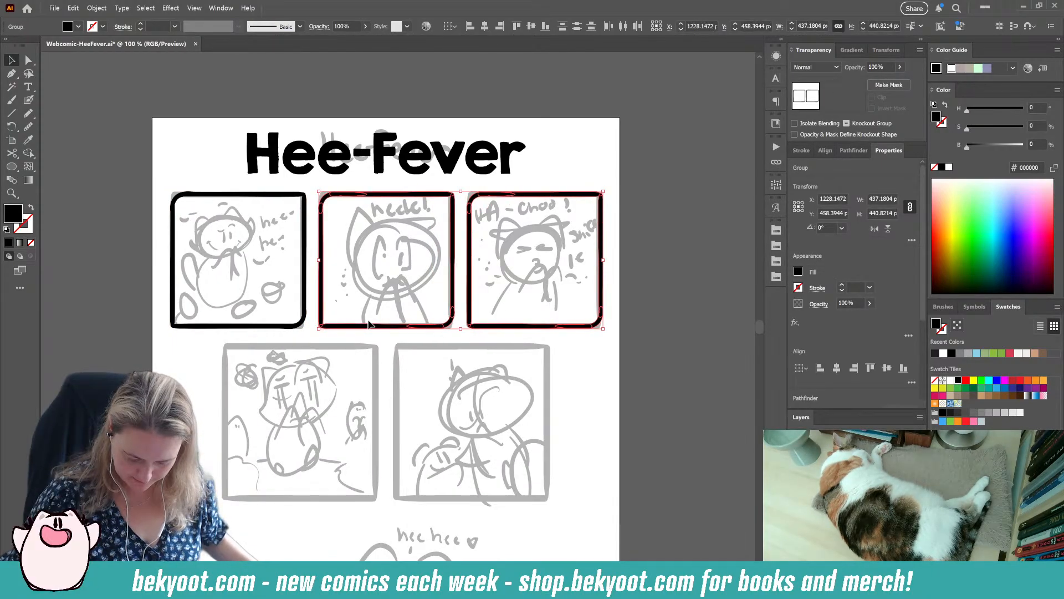
pyautogui.keyDown('shift'); pyautogui.click(304, 325); pyautogui.keyUp('shift')
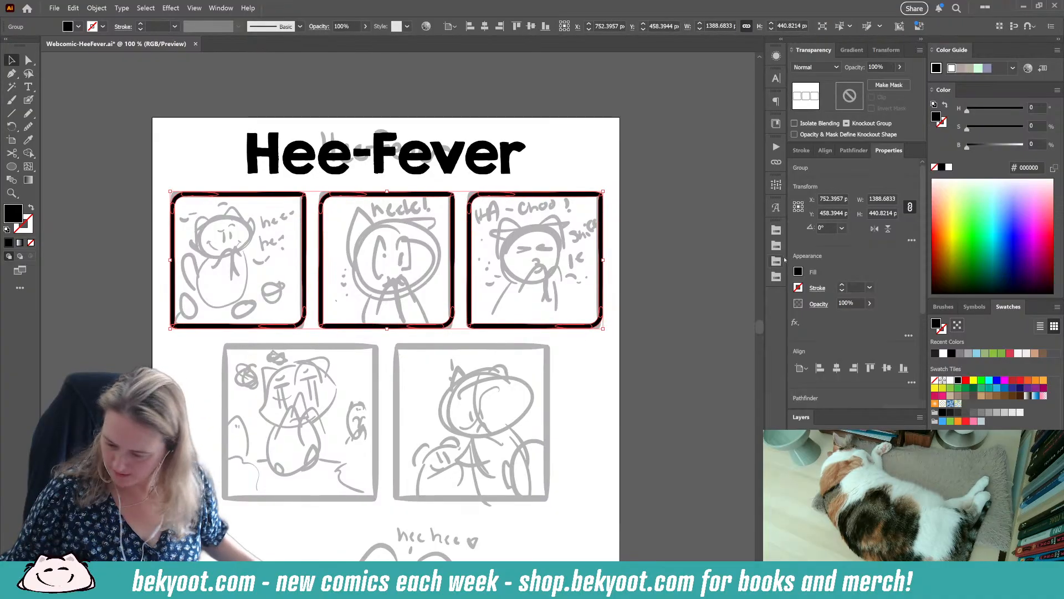
pyautogui.click(836, 367)
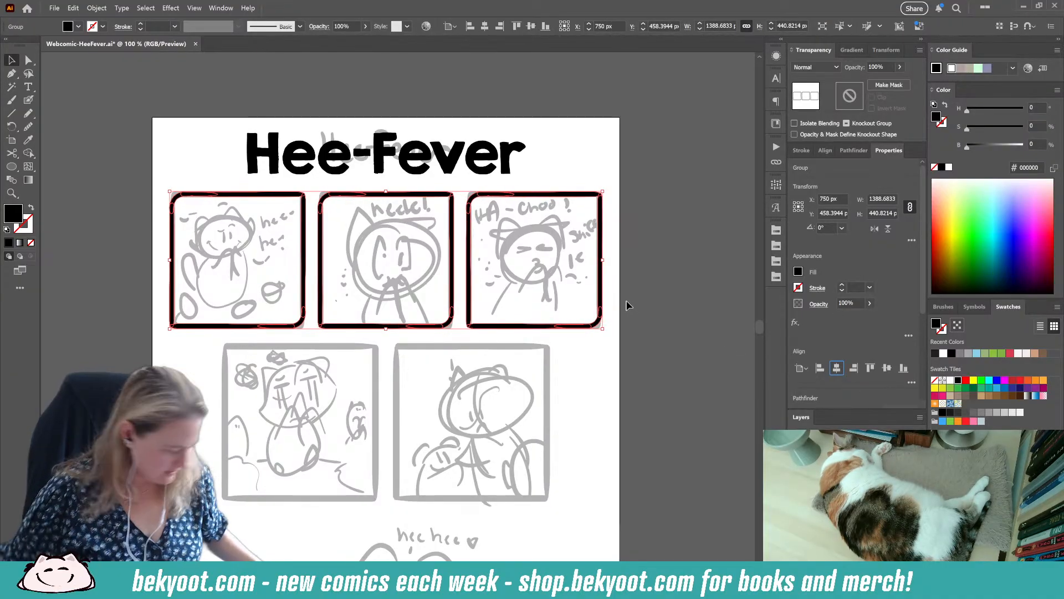
pyautogui.hotkey('ctrl', 'shift', 'g')
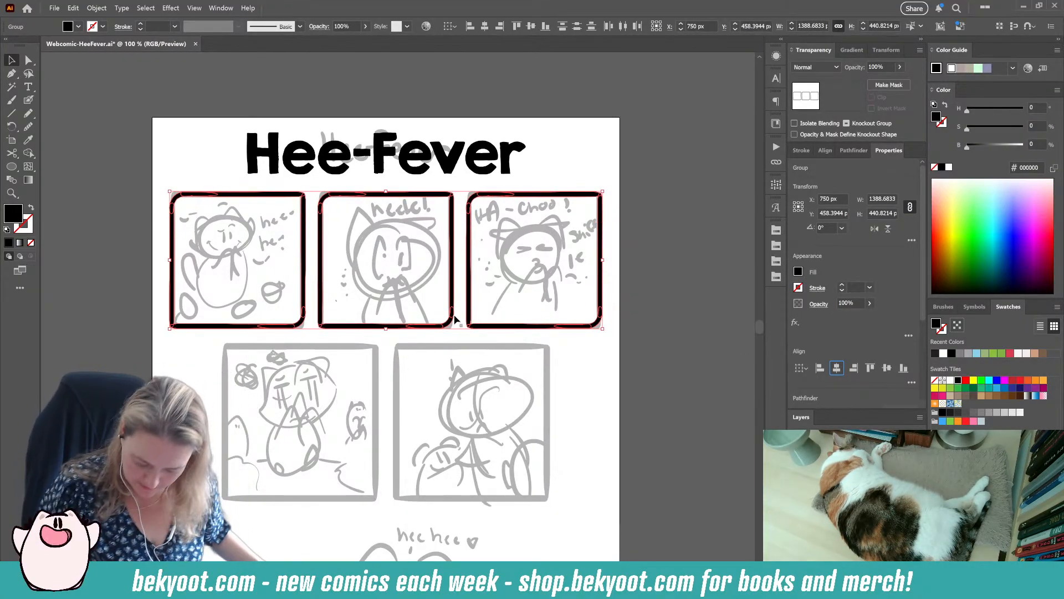
# Step: Duplicate two frames onto the second-row panels, enlarge them to about 1050 px wide overall, and center them horizontally on the artboard
pyautogui.click(438, 325)
pyautogui.moveTo(504, 327); pyautogui.dragTo(409, 480)
pyautogui.moveTo(513, 488); pyautogui.dragTo(550, 502)
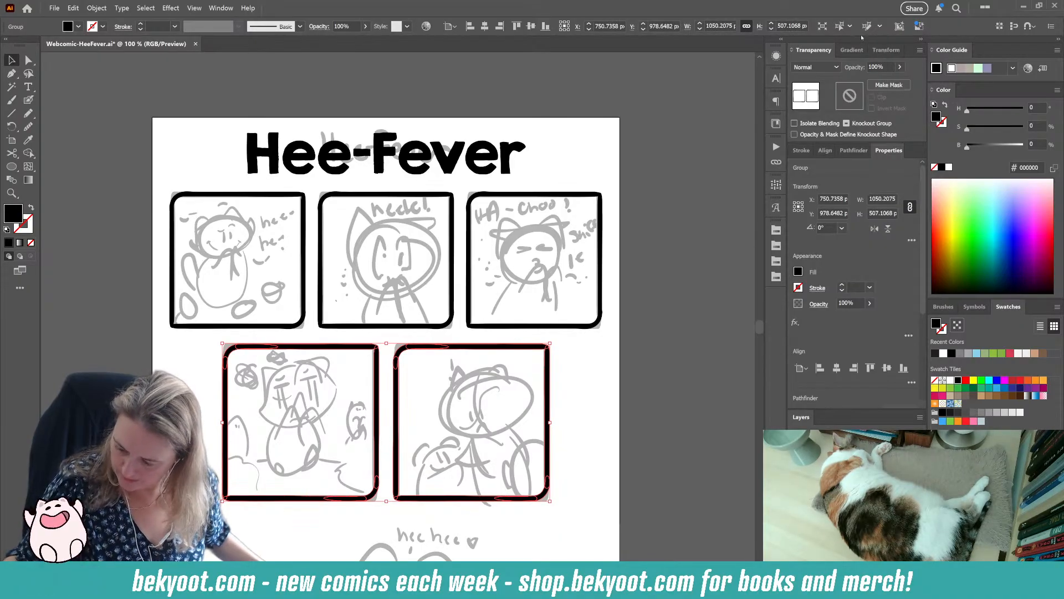
pyautogui.click(836, 368)
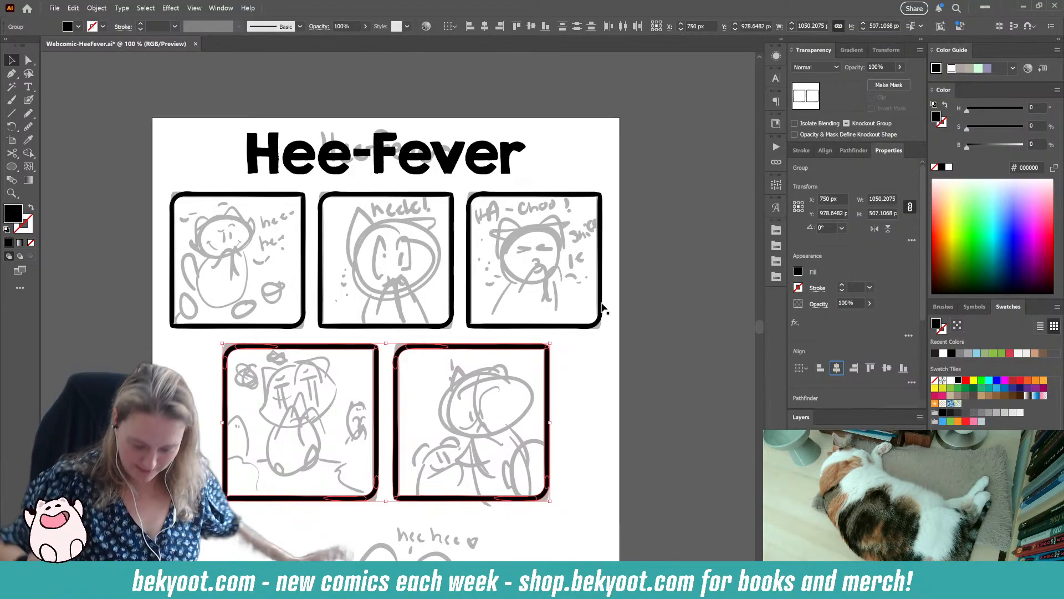
pyautogui.click(615, 372)
# Step: Ink the cat's rounded triangular head outline in black over the first panel's sketch with the Blob Brush
pyautogui.scroll(-3, 519, 354)
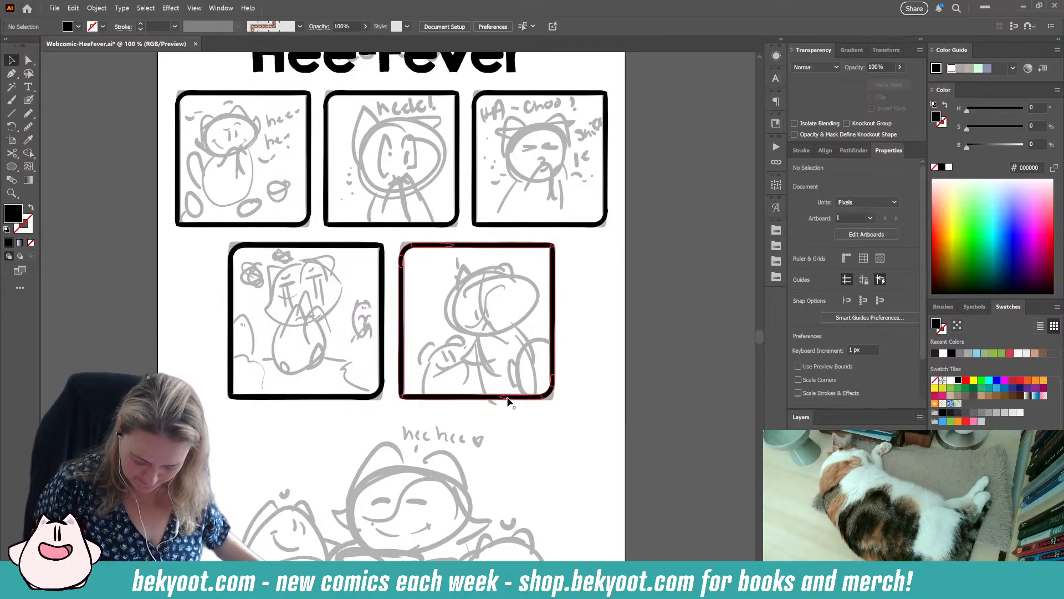
pyautogui.scroll(2, 582, 269)
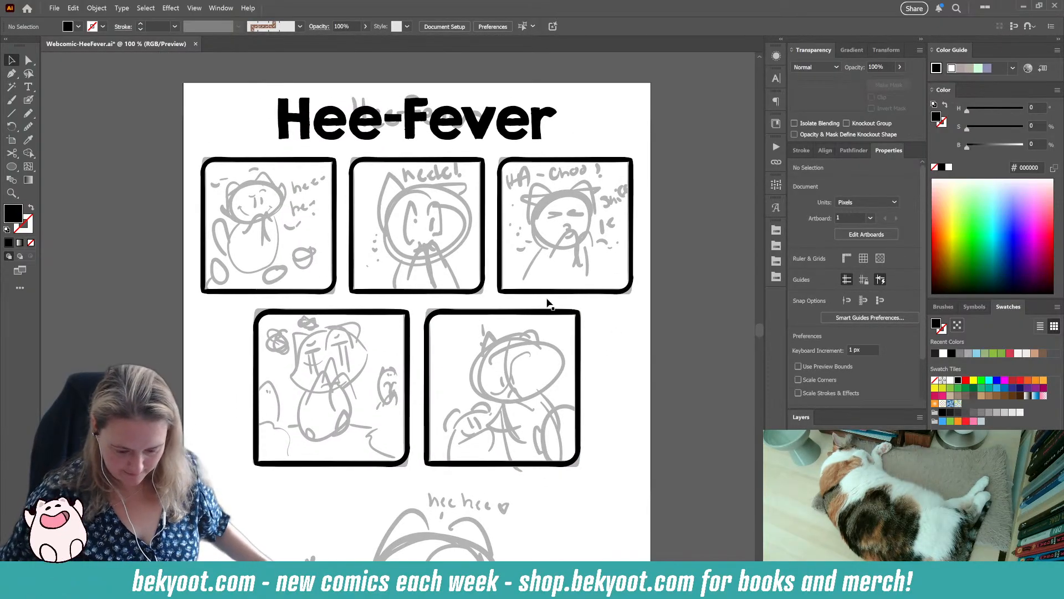
pyautogui.scroll(3, 237, 241)
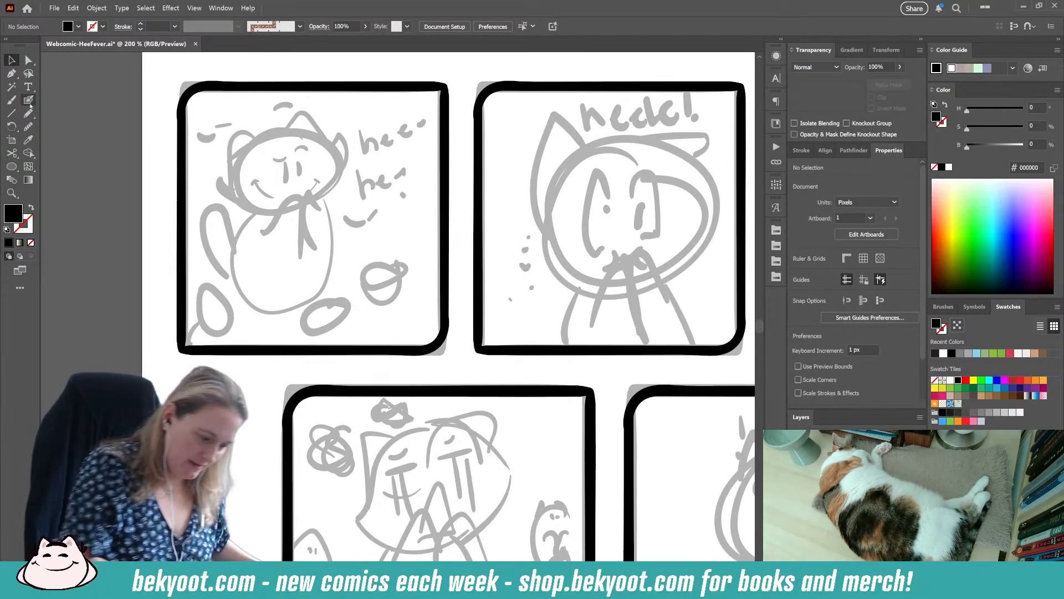
pyautogui.click(29, 99)
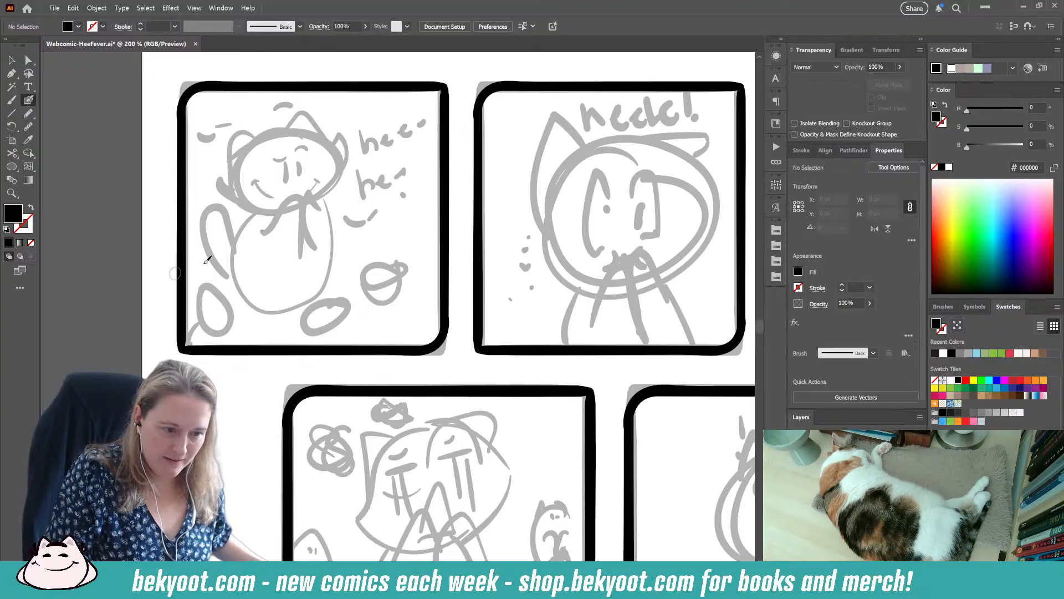
pyautogui.moveTo(250, 250); pyautogui.dragTo(269, 271)
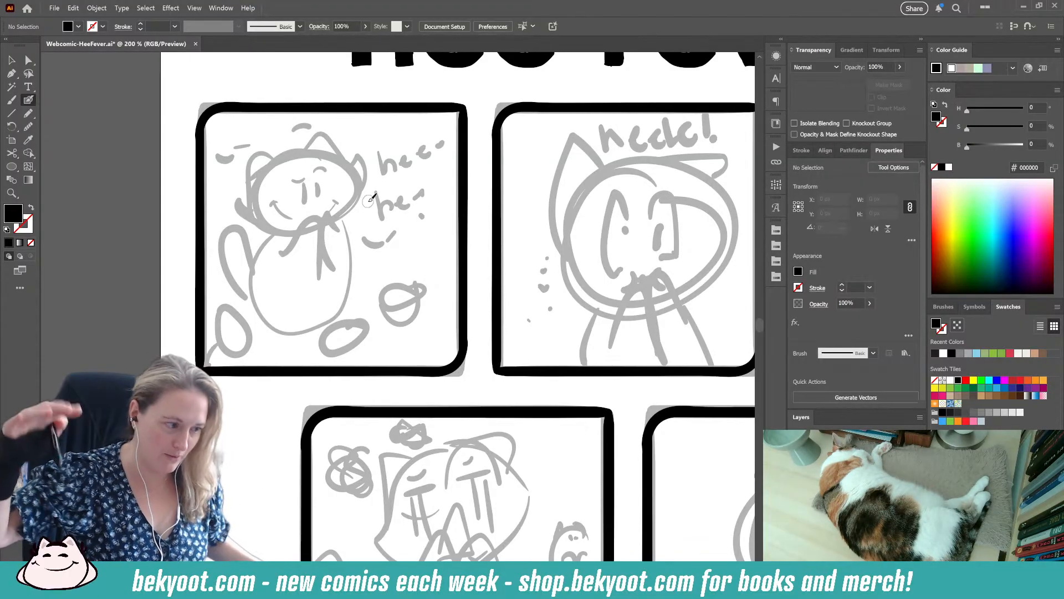
pyautogui.moveTo(386, 243); pyautogui.dragTo(417, 270)
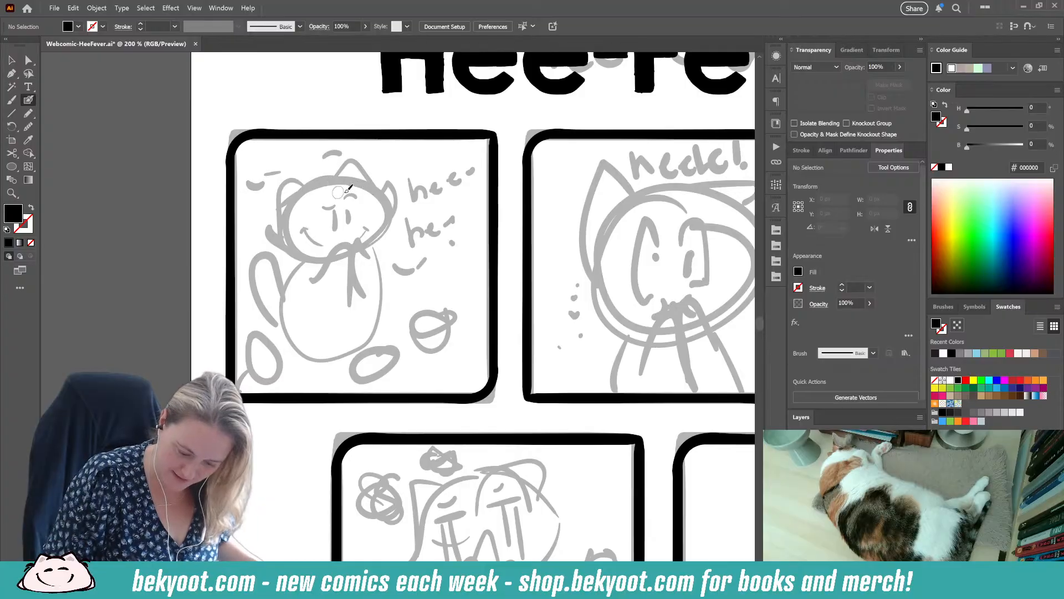
pyautogui.moveTo(348, 178)
pyautogui.mouseDown()
pyautogui.moveTo(303, 191)
pyautogui.moveTo(291, 243)
pyautogui.mouseUp()
pyautogui.hotkey('ctrl', 'z')
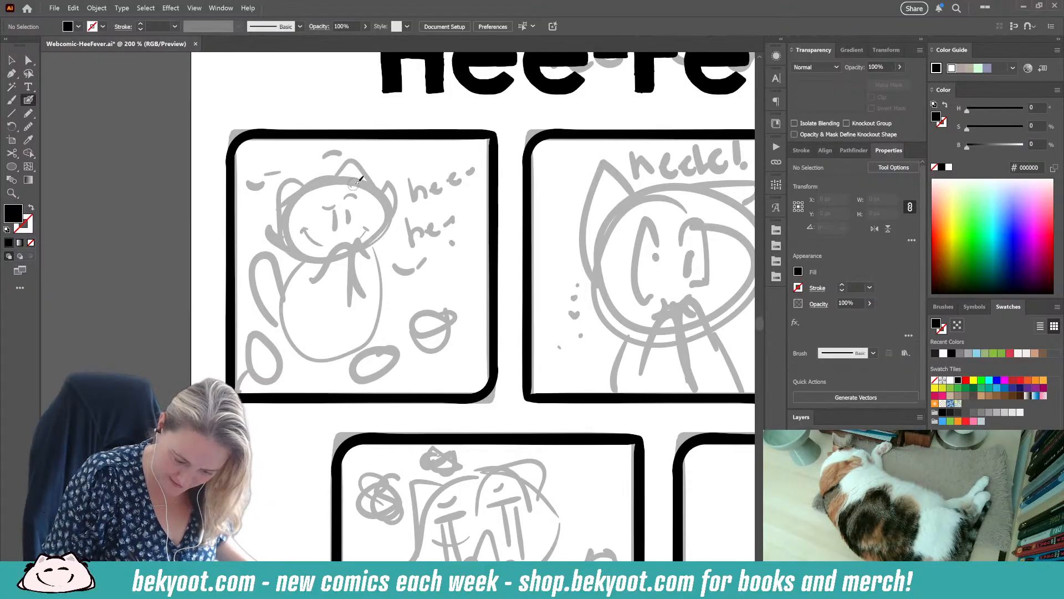
pyautogui.moveTo(355, 183)
pyautogui.mouseDown()
pyautogui.moveTo(327, 173)
pyautogui.moveTo(291, 216)
pyautogui.moveTo(289, 250)
pyautogui.moveTo(327, 258)
pyautogui.moveTo(370, 240)
pyautogui.moveTo(377, 198)
pyautogui.moveTo(334, 173)
pyautogui.mouseUp()
# Step: Smooth the inked head outline in the first panel with the Smooth tool
pyautogui.keyDown('ctrl'); pyautogui.click(383, 217); pyautogui.keyUp('ctrl')
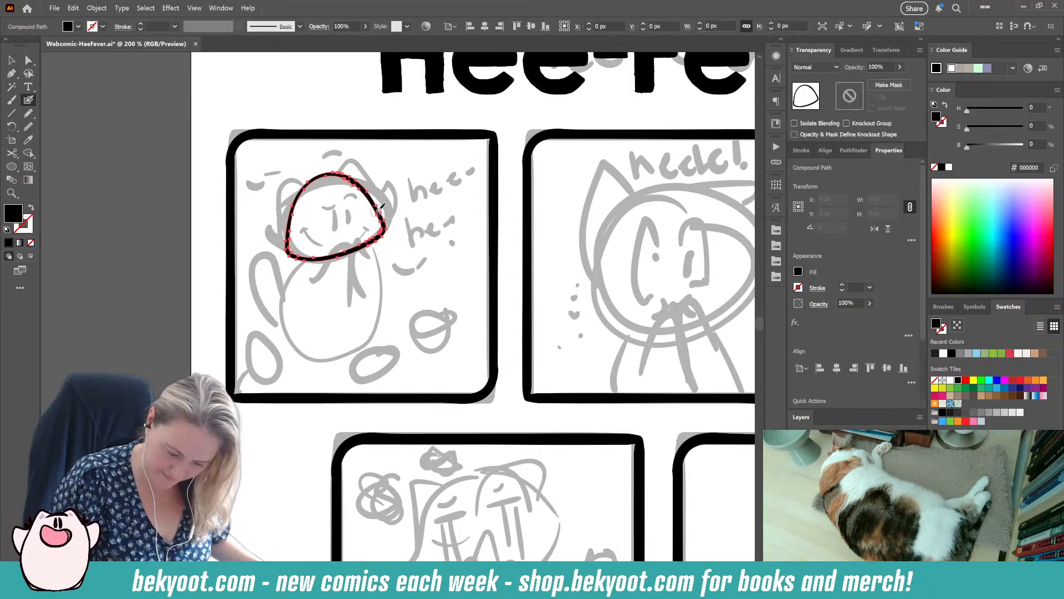
pyautogui.click(28, 128)
pyautogui.moveTo(346, 179)
pyautogui.mouseDown()
pyautogui.moveTo(366, 244)
pyautogui.moveTo(290, 238)
pyautogui.moveTo(332, 175)
pyautogui.mouseUp()
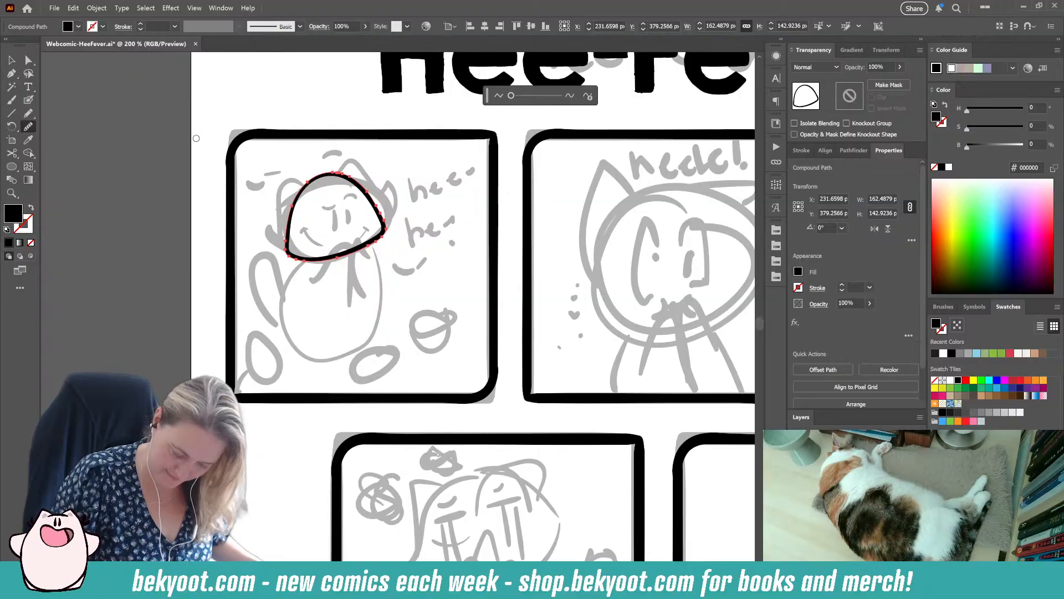
# Step: Widen the head outline to about 169 px and rotate it about 3.6° clockwise
pyautogui.click(12, 60)
pyautogui.click(127, 271)
pyautogui.click(377, 235)
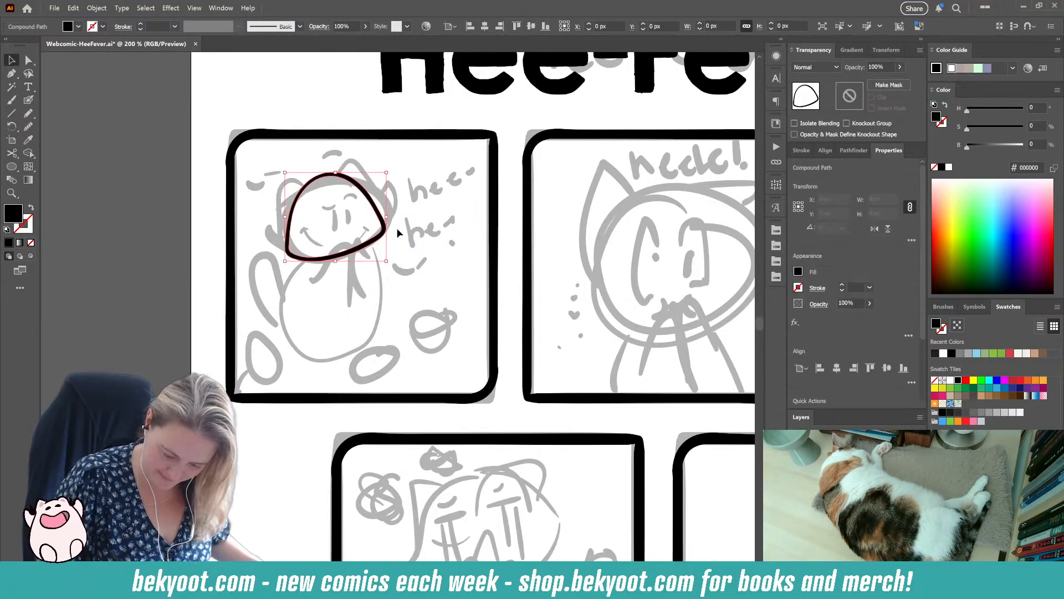
pyautogui.moveTo(387, 217); pyautogui.dragTo(394, 217)
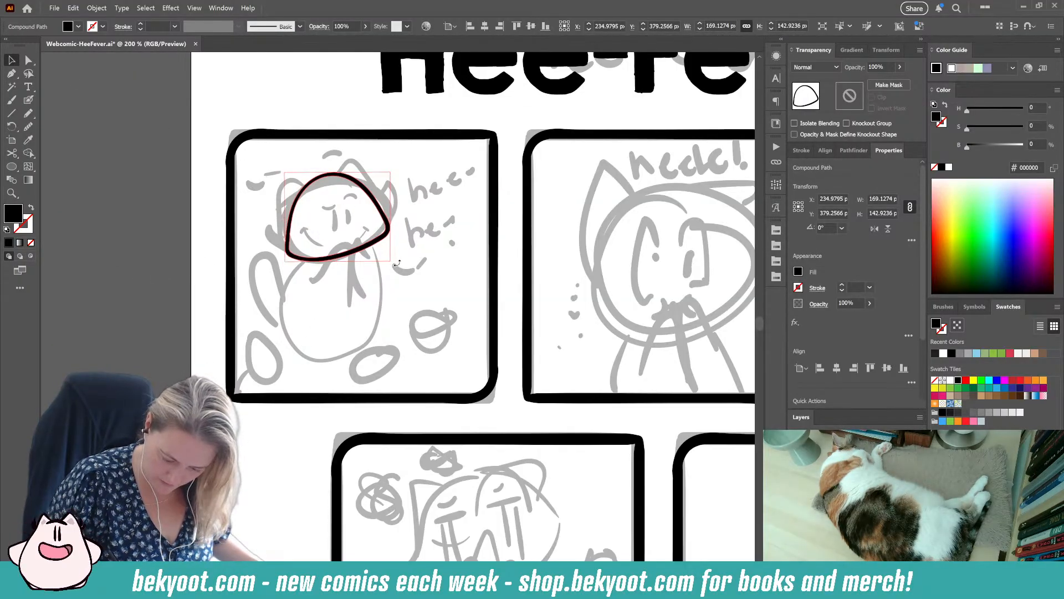
pyautogui.rightClick(396, 267)
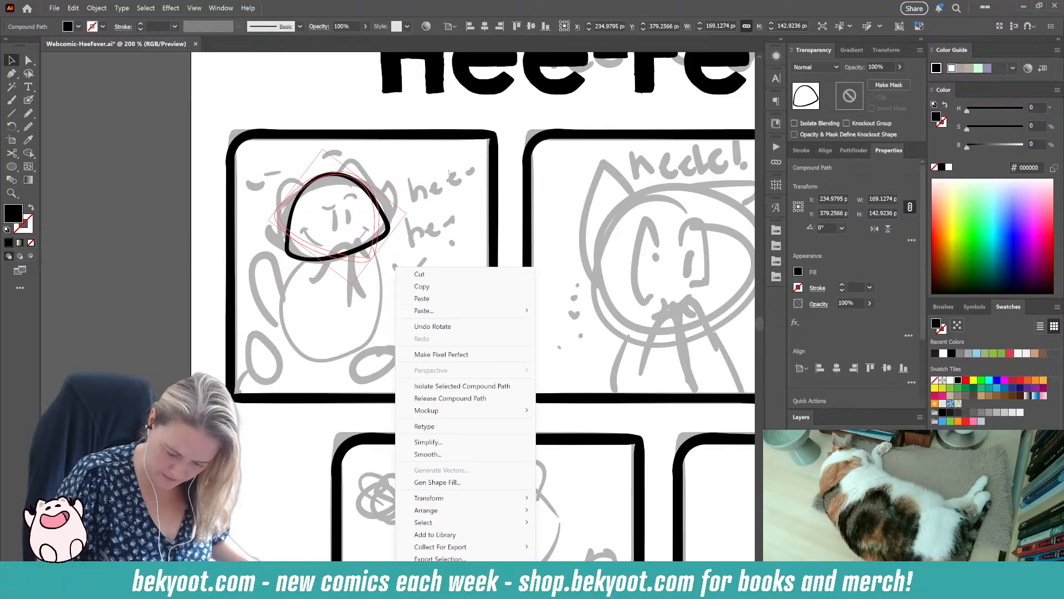
pyautogui.moveTo(413, 204); pyautogui.dragTo(416, 199)
pyautogui.click(418, 193)
pyautogui.hotkey('ctrl', 'z')
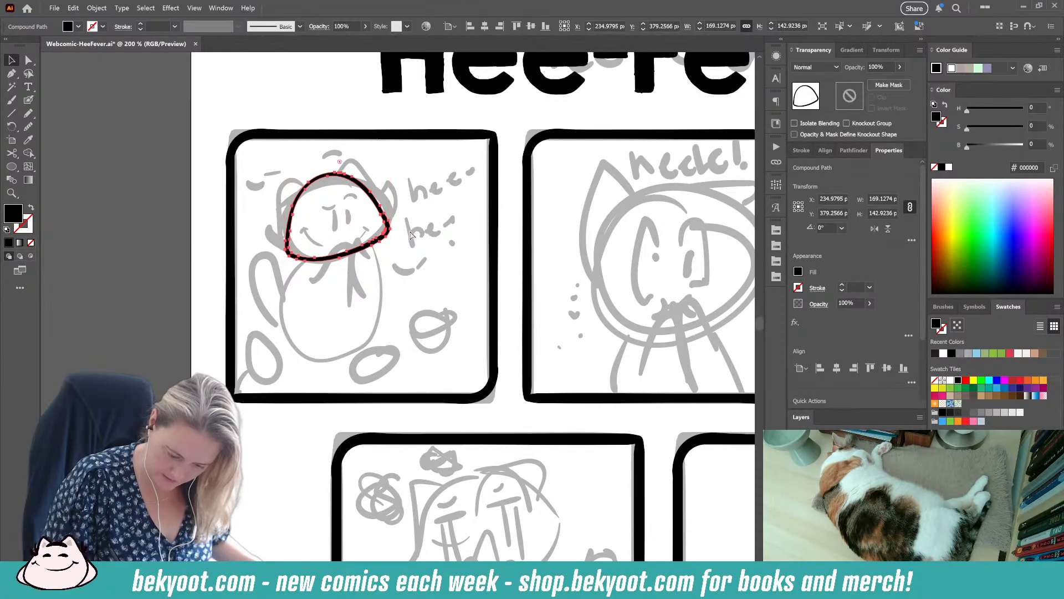
pyautogui.moveTo(396, 170); pyautogui.dragTo(400, 174)
pyautogui.click(335, 190)
# Step: Draw a curved vertical center line through the head with the Blob Brush and group it with the head outline
pyautogui.click(28, 100)
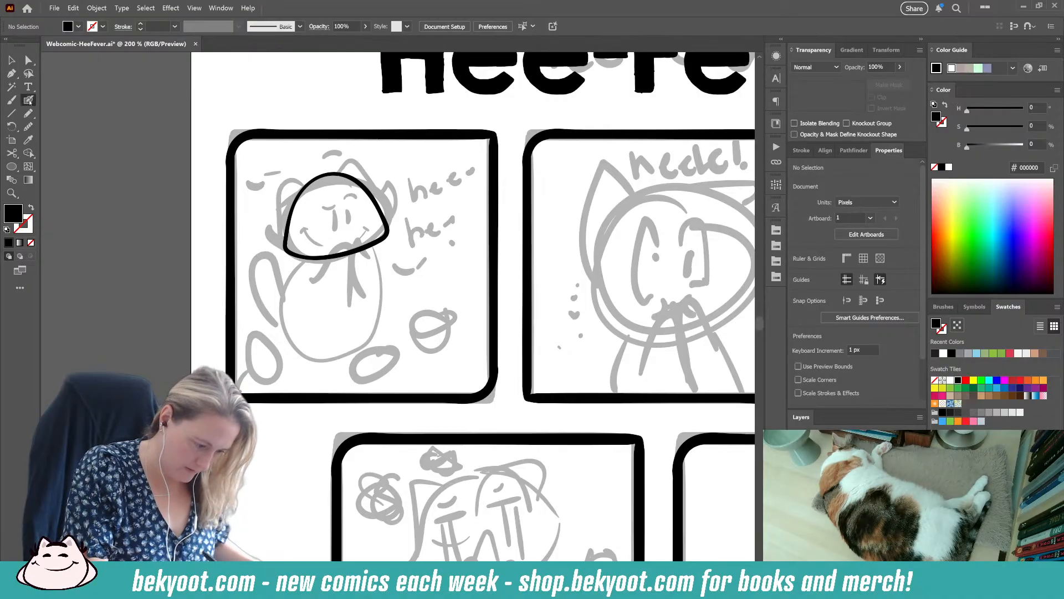
pyautogui.moveTo(333, 158)
pyautogui.mouseDown()
pyautogui.moveTo(350, 192)
pyautogui.moveTo(342, 271)
pyautogui.mouseUp()
pyautogui.hotkey('shift', 'x')
pyautogui.keyDown('ctrl'); pyautogui.keyDown('shift'); pyautogui.click(373, 244); pyautogui.keyUp('shift'); pyautogui.keyUp('ctrl')
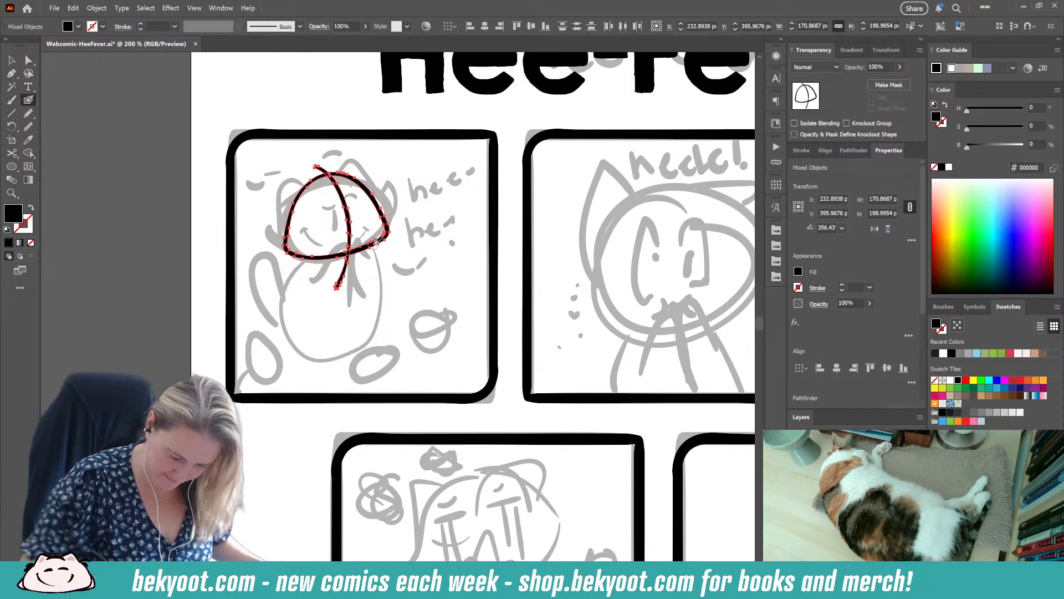
pyautogui.hotkey('ctrl', 'g')
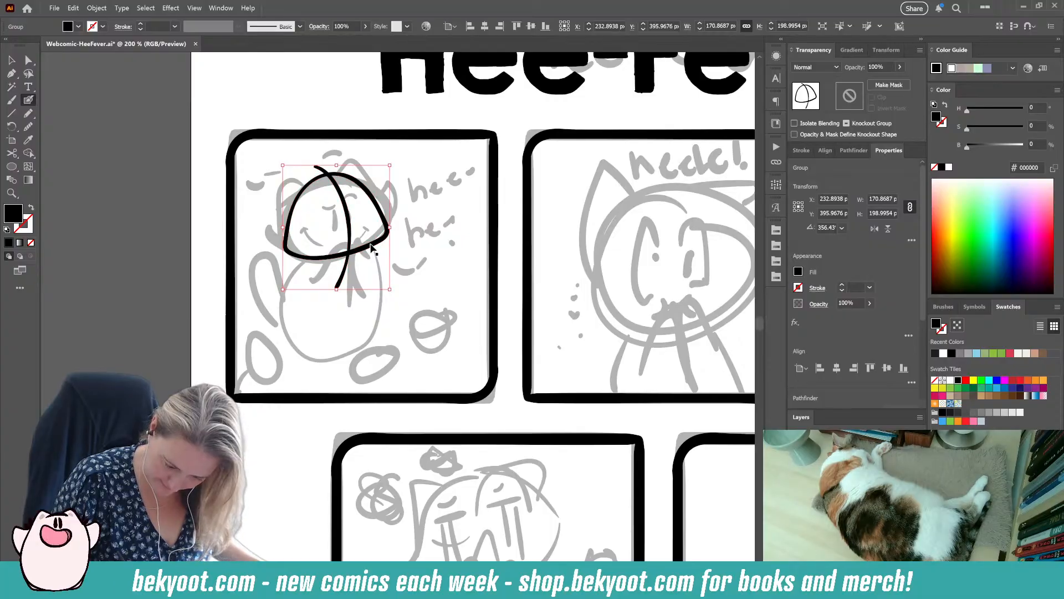
# Step: Isolate the head group and ink small pointed cheek tufts on both sides of the head outline
pyautogui.keyDown('ctrl'); pyautogui.doubleClick(372, 244); pyautogui.keyUp('ctrl')
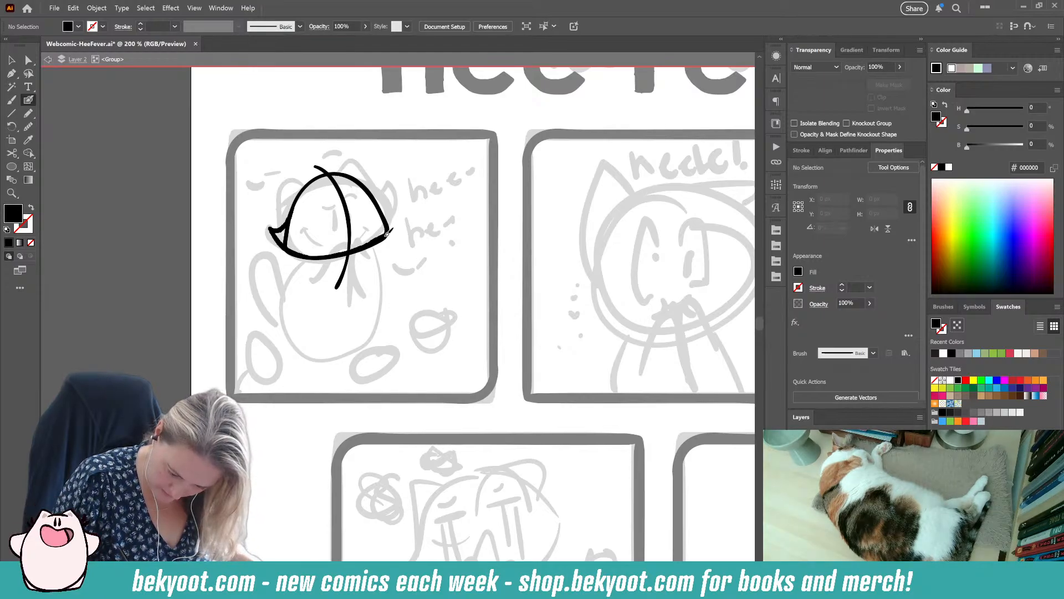
pyautogui.moveTo(387, 235); pyautogui.dragTo(398, 213)
pyautogui.hotkey('shift', 'x')
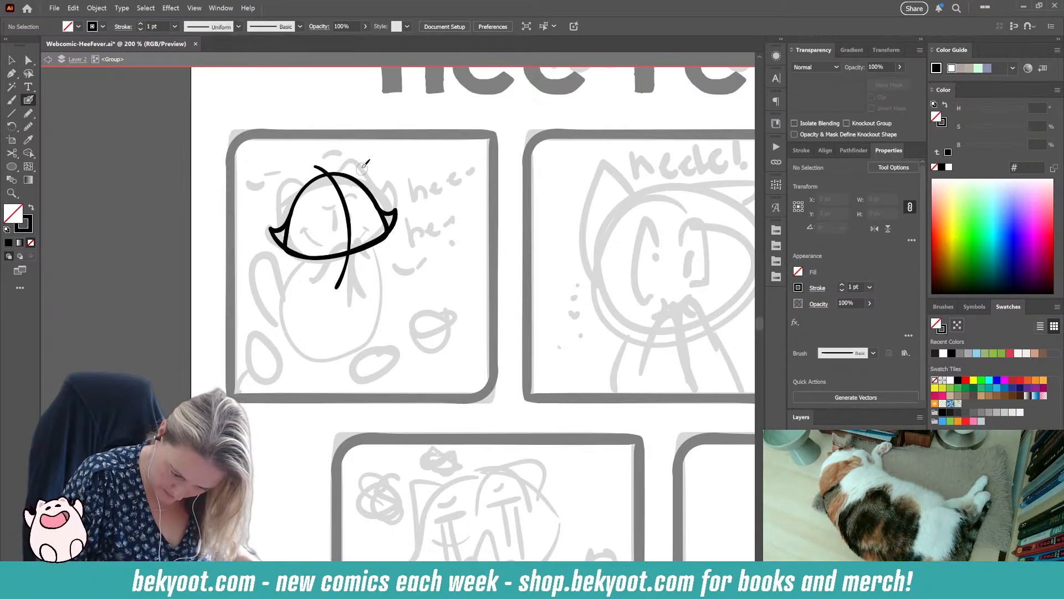
pyautogui.moveTo(339, 214); pyautogui.dragTo(337, 225)
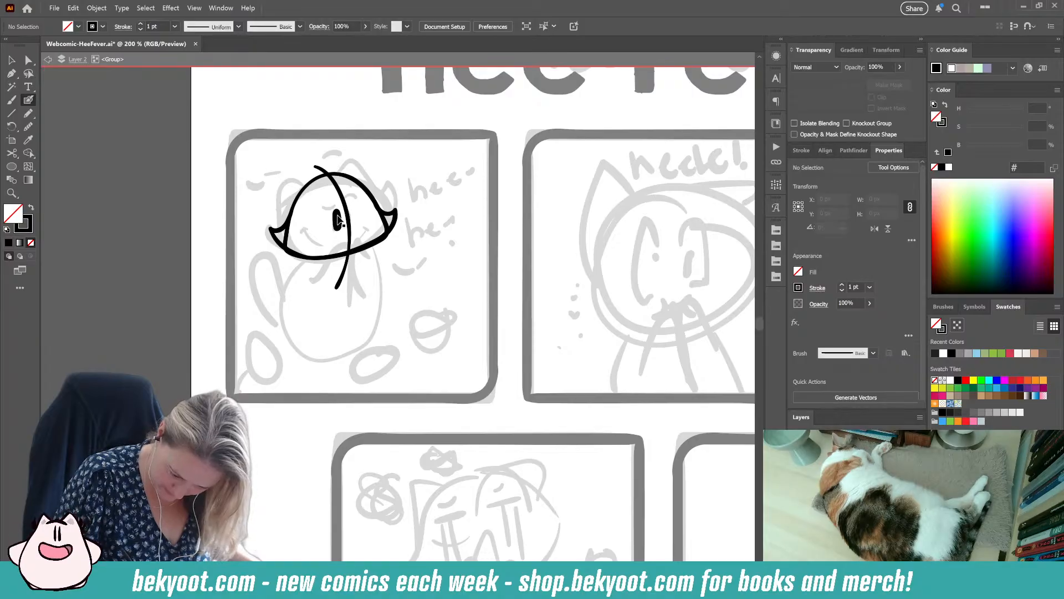
pyautogui.press('Return')
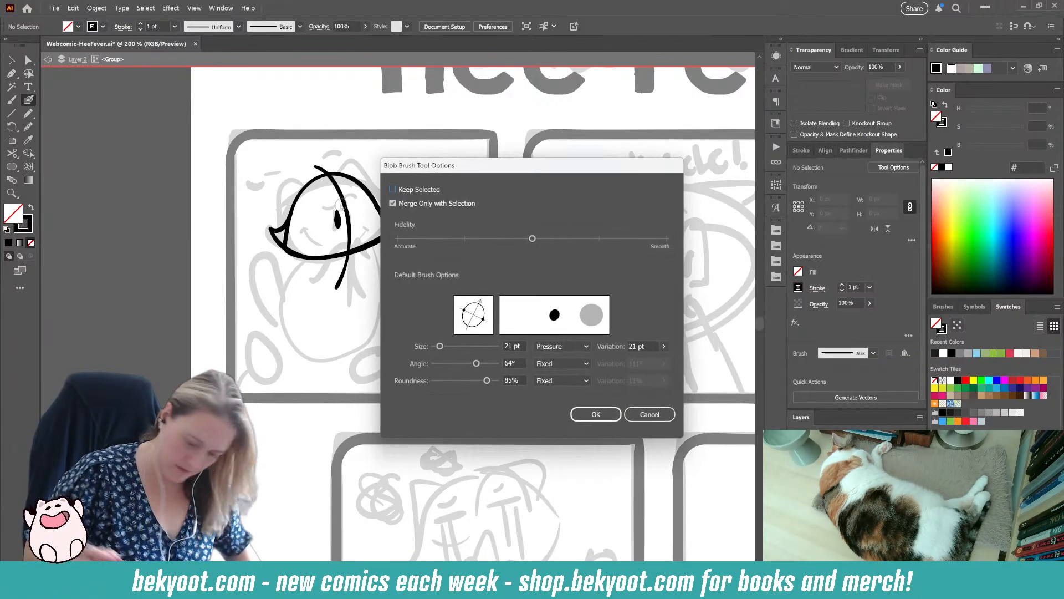
pyautogui.press('Escape')
pyautogui.hotkey('ctrl', 'z')
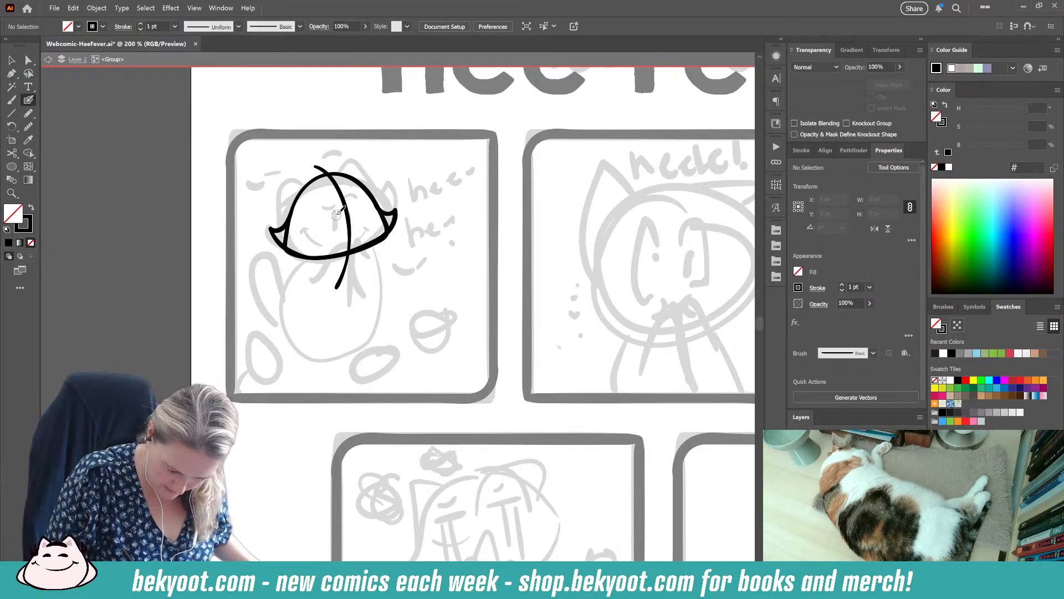
# Step: Ink two oval eyes with short eyebrows beside the head's center line and two pointed cat ears on top of the head
pyautogui.moveTo(337, 214)
pyautogui.mouseDown()
pyautogui.moveTo(338, 227)
pyautogui.moveTo(353, 227)
pyautogui.moveTo(339, 208)
pyautogui.moveTo(357, 199)
pyautogui.mouseUp()
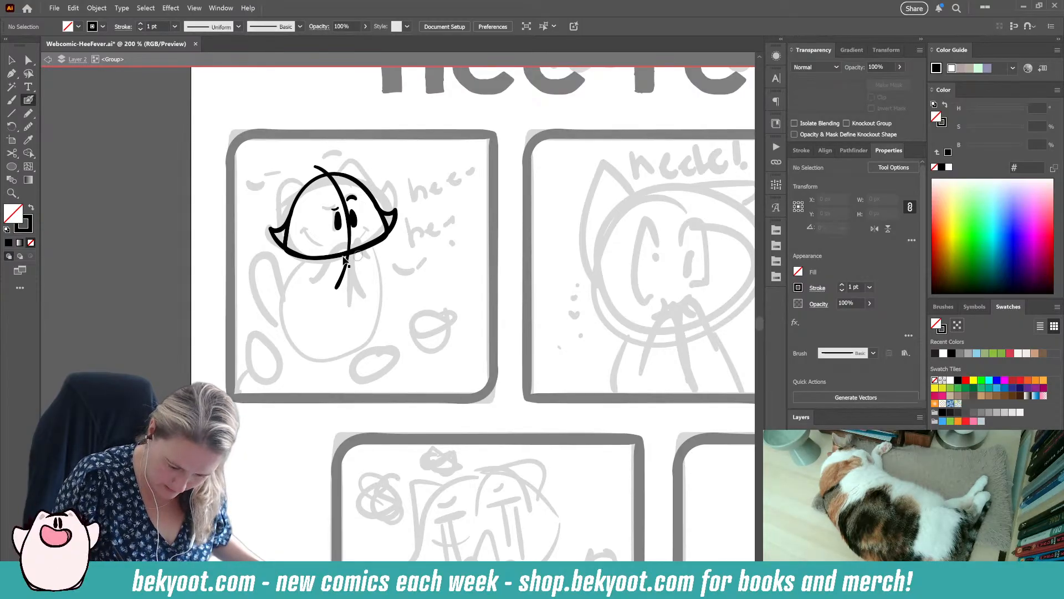
pyautogui.moveTo(306, 171)
pyautogui.mouseDown()
pyautogui.moveTo(292, 163)
pyautogui.moveTo(283, 213)
pyautogui.mouseUp()
pyautogui.hotkey('ctrl', 'z')
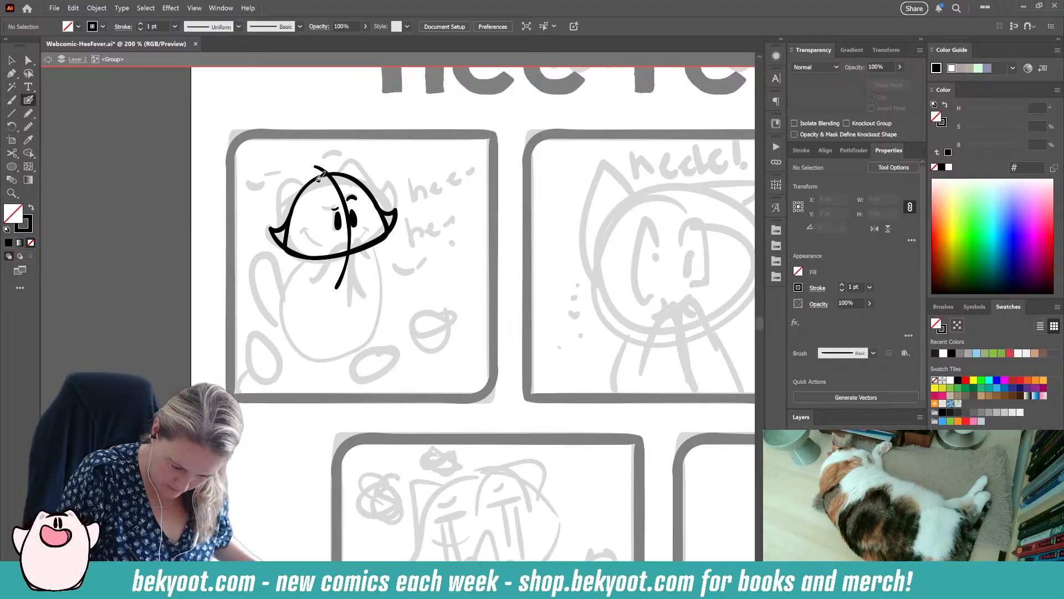
pyautogui.moveTo(318, 178)
pyautogui.mouseDown()
pyautogui.moveTo(293, 166)
pyautogui.moveTo(285, 220)
pyautogui.mouseUp()
pyautogui.moveTo(340, 165)
pyautogui.mouseDown()
pyautogui.moveTo(355, 156)
pyautogui.moveTo(387, 208)
pyautogui.mouseUp()
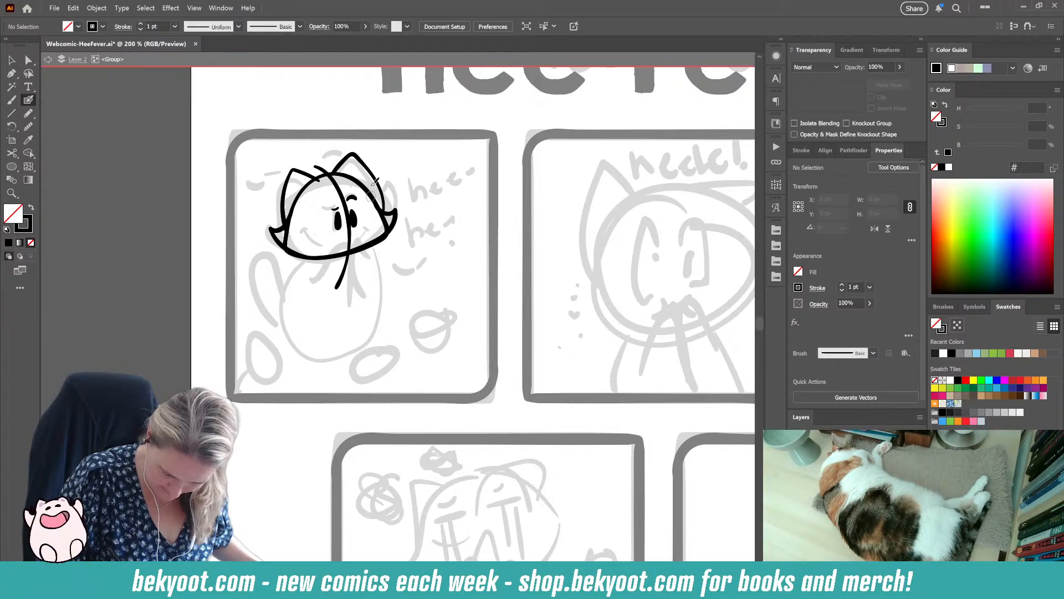
pyautogui.hotkey('ctrl', 'z')
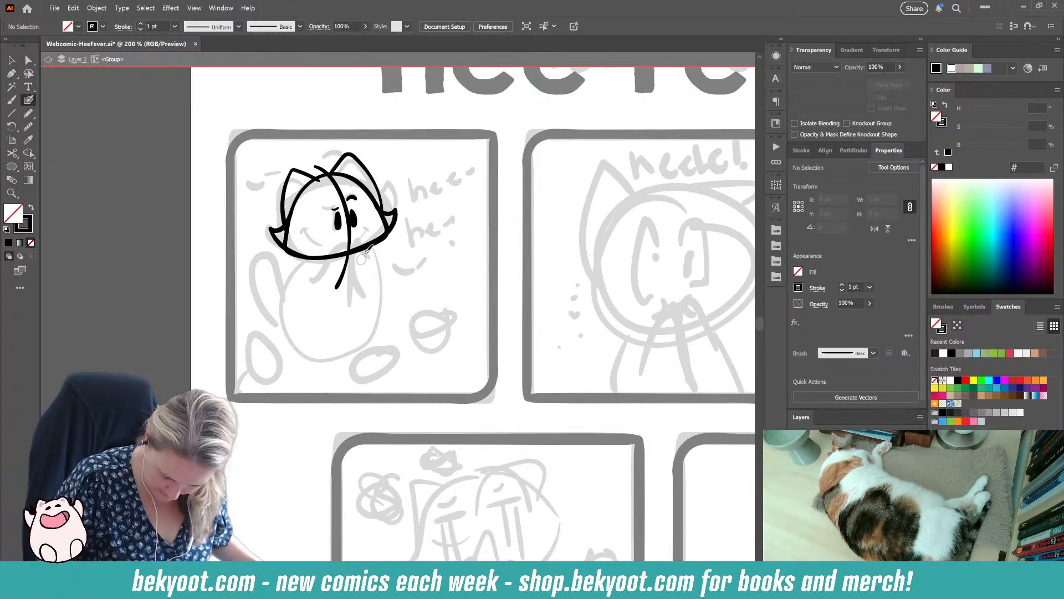
# Step: Ink the cat's round body with a curved center line, a curled tail on its left side and small pointed corners at its base
pyautogui.moveTo(370, 249)
pyautogui.mouseDown()
pyautogui.moveTo(366, 306)
pyautogui.moveTo(333, 340)
pyautogui.moveTo(287, 327)
pyautogui.moveTo(282, 272)
pyautogui.moveTo(310, 256)
pyautogui.moveTo(373, 288)
pyautogui.moveTo(341, 326)
pyautogui.moveTo(292, 314)
pyautogui.moveTo(294, 271)
pyautogui.moveTo(335, 247)
pyautogui.moveTo(374, 243)
pyautogui.moveTo(373, 301)
pyautogui.moveTo(355, 329)
pyautogui.moveTo(313, 328)
pyautogui.moveTo(293, 291)
pyautogui.moveTo(321, 256)
pyautogui.moveTo(374, 273)
pyautogui.moveTo(364, 328)
pyautogui.moveTo(337, 341)
pyautogui.moveTo(295, 328)
pyautogui.moveTo(288, 282)
pyautogui.moveTo(309, 258)
pyautogui.moveTo(349, 249)
pyautogui.moveTo(359, 292)
pyautogui.moveTo(338, 337)
pyautogui.mouseUp()
pyautogui.hotkey('ctrl', 'z')
pyautogui.hotkey('ctrl', 'z')
pyautogui.hotkey('ctrl', 'z')
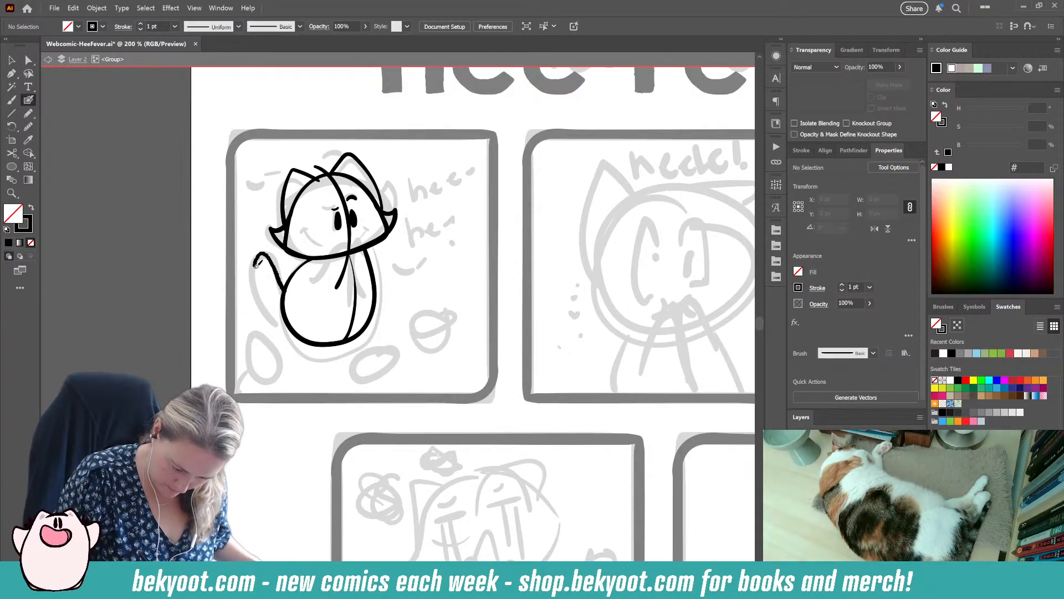
pyautogui.moveTo(281, 286)
pyautogui.mouseDown()
pyautogui.moveTo(256, 257)
pyautogui.moveTo(248, 293)
pyautogui.moveTo(270, 320)
pyautogui.moveTo(284, 314)
pyautogui.moveTo(277, 272)
pyautogui.moveTo(256, 253)
pyautogui.moveTo(257, 305)
pyautogui.moveTo(274, 320)
pyautogui.moveTo(278, 287)
pyautogui.moveTo(260, 264)
pyautogui.moveTo(253, 294)
pyautogui.moveTo(284, 324)
pyautogui.mouseUp()
pyautogui.hotkey('ctrl', 'z')
pyautogui.hotkey('ctrl', 'z')
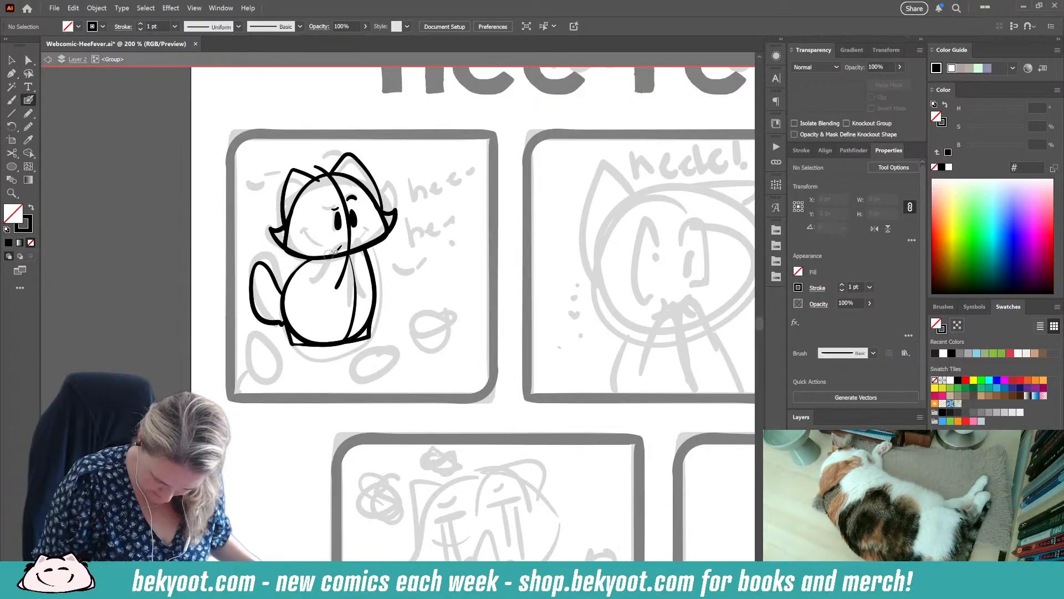
# Step: Ink the cat's two raised arms with the paws held together just under the mouth area
pyautogui.moveTo(312, 269)
pyautogui.mouseDown()
pyautogui.moveTo(347, 236)
pyautogui.moveTo(362, 252)
pyautogui.moveTo(358, 273)
pyautogui.moveTo(327, 301)
pyautogui.mouseUp()
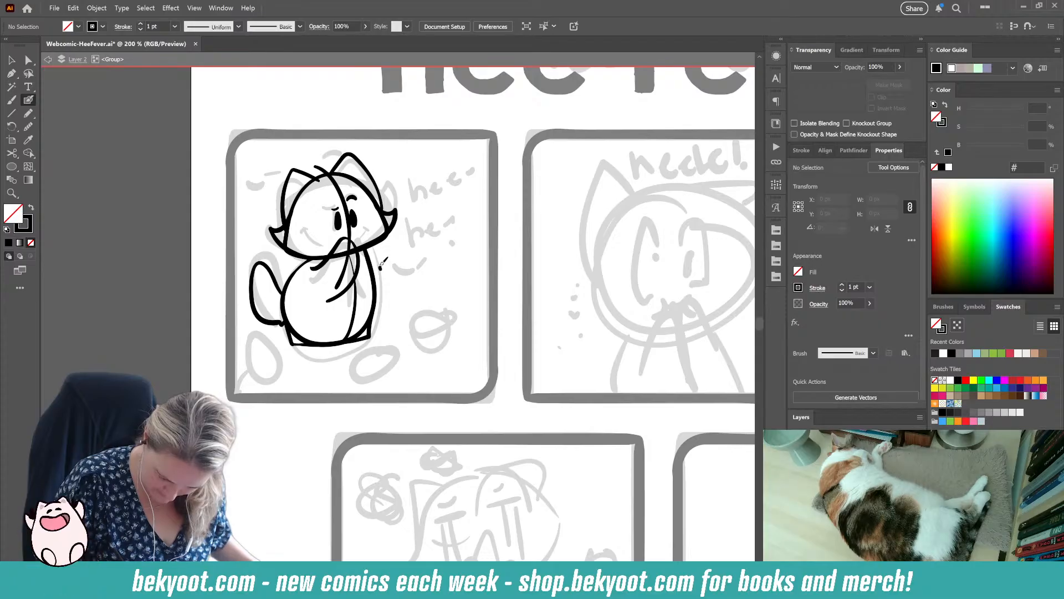
pyautogui.moveTo(381, 264); pyautogui.dragTo(358, 235)
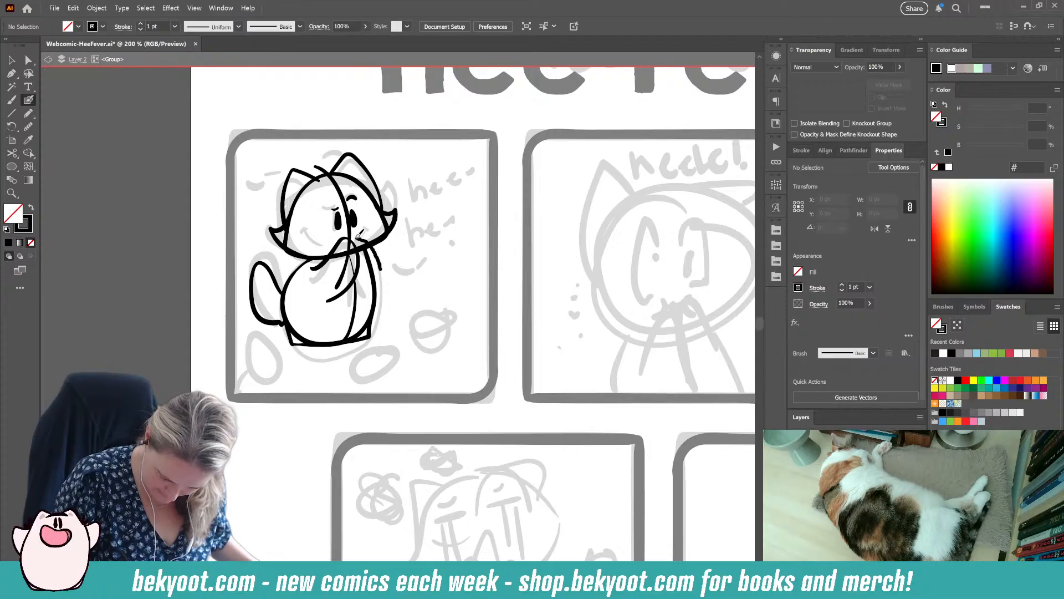
pyautogui.moveTo(381, 279)
pyautogui.mouseDown()
pyautogui.moveTo(366, 285)
pyautogui.moveTo(383, 263)
pyautogui.moveTo(380, 271)
pyautogui.mouseUp()
# Step: Smooth the outline of the cat's right-hand arm with the Smooth tool
pyautogui.keyDown('ctrl'); pyautogui.click(378, 273); pyautogui.keyUp('ctrl')
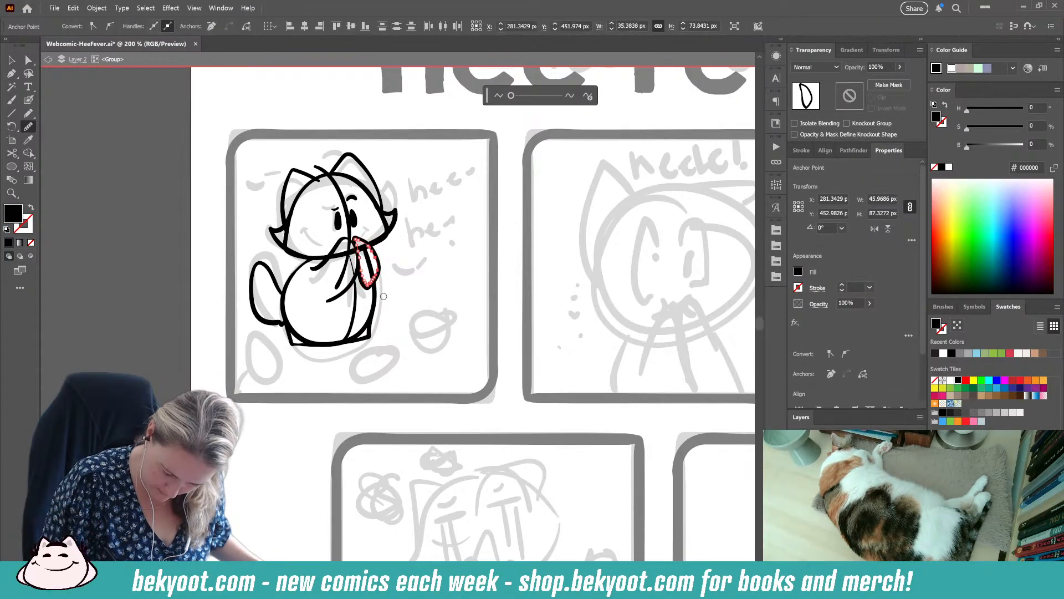
pyautogui.keyDown('ctrl'); pyautogui.click(390, 262); pyautogui.keyUp('ctrl')
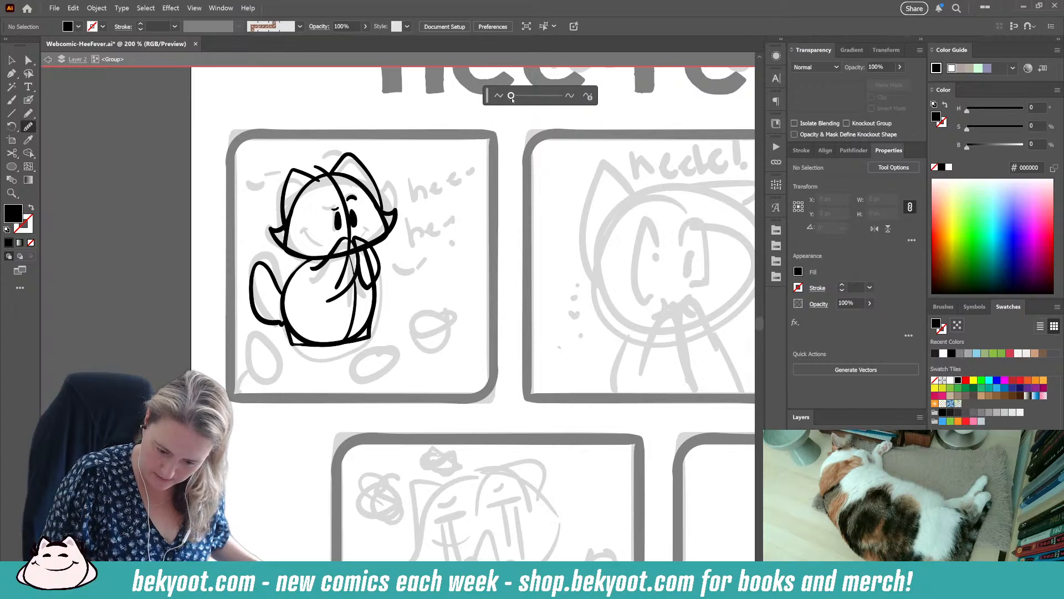
pyautogui.keyDown('ctrl'); pyautogui.click(374, 266); pyautogui.keyUp('ctrl')
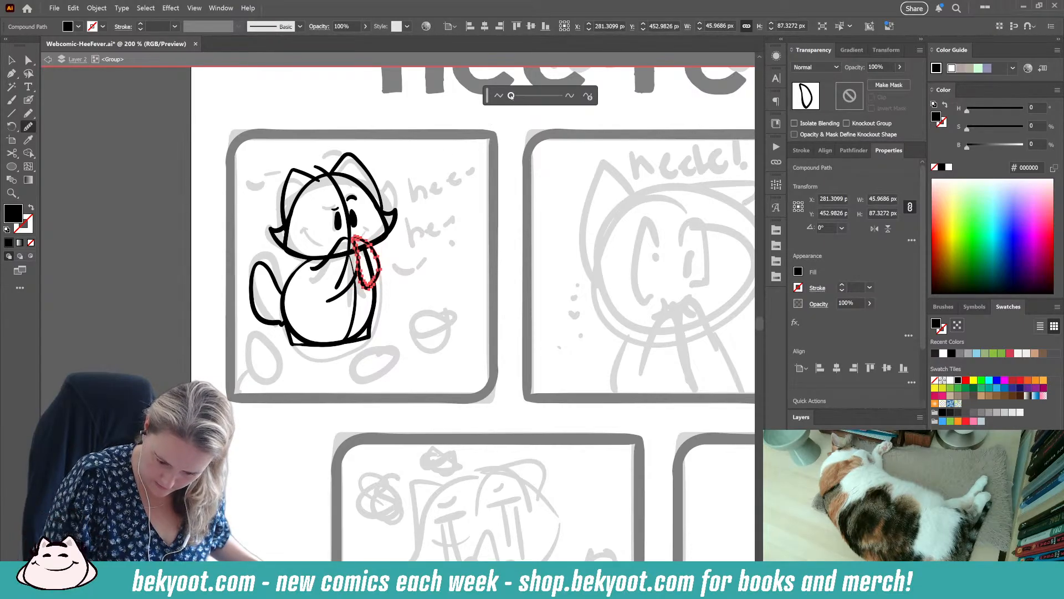
pyautogui.click(512, 97)
pyautogui.keyDown('ctrl'); pyautogui.click(413, 254); pyautogui.keyUp('ctrl')
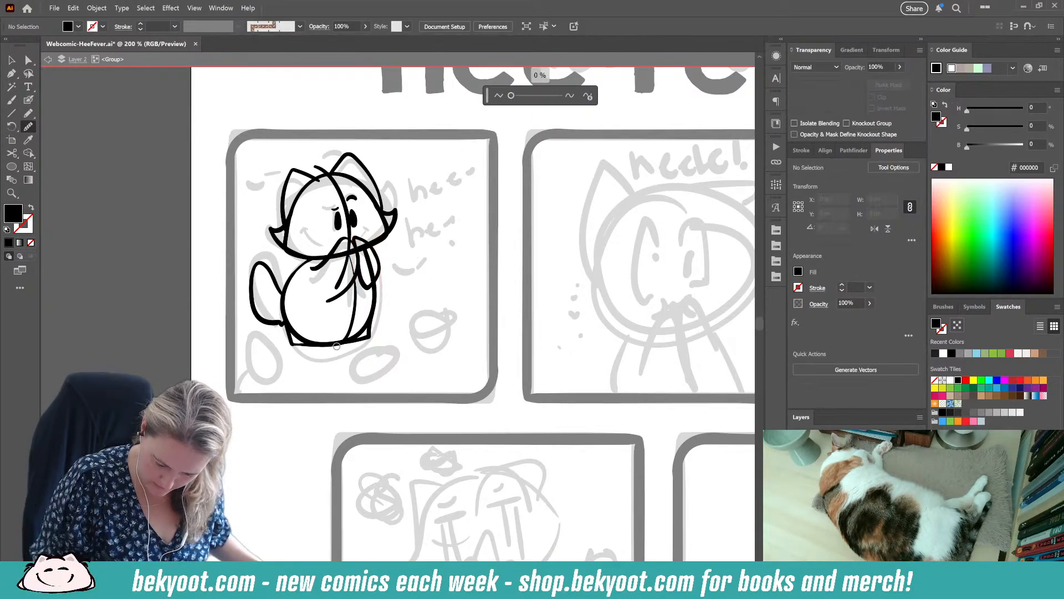
pyautogui.moveTo(407, 293); pyautogui.dragTo(408, 308)
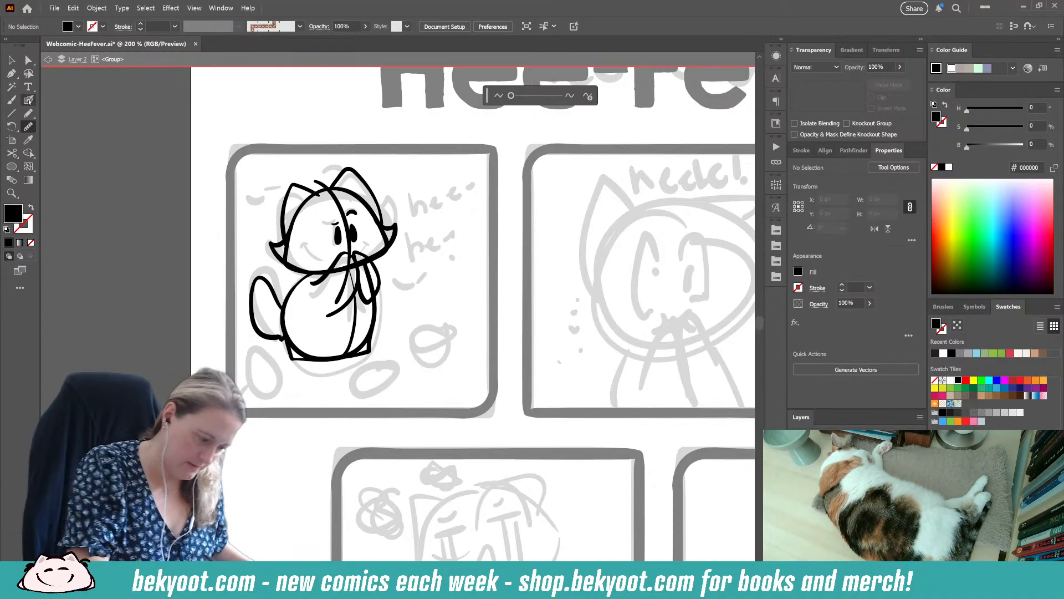
pyautogui.press('b')
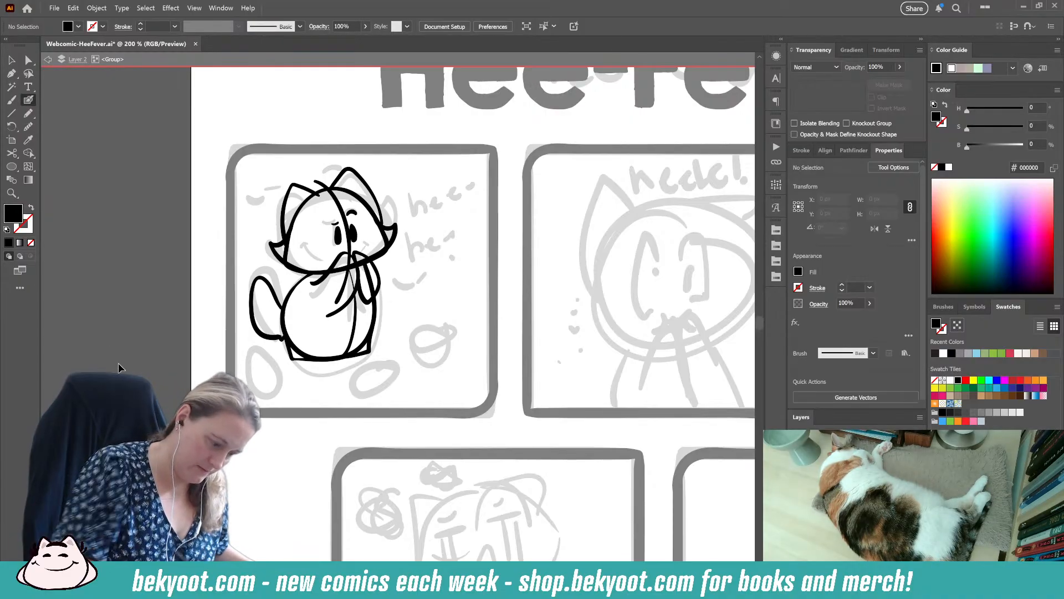
pyautogui.keyDown('ctrl'); pyautogui.click(376, 297); pyautogui.keyUp('ctrl')
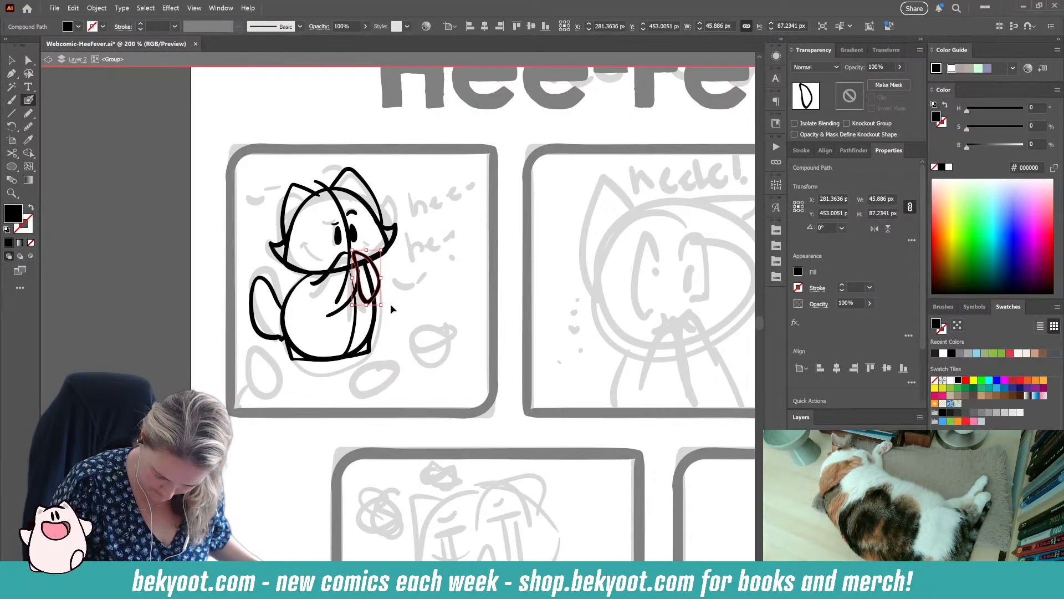
pyautogui.keyDown('ctrl'); pyautogui.click(390, 309); pyautogui.keyUp('ctrl')
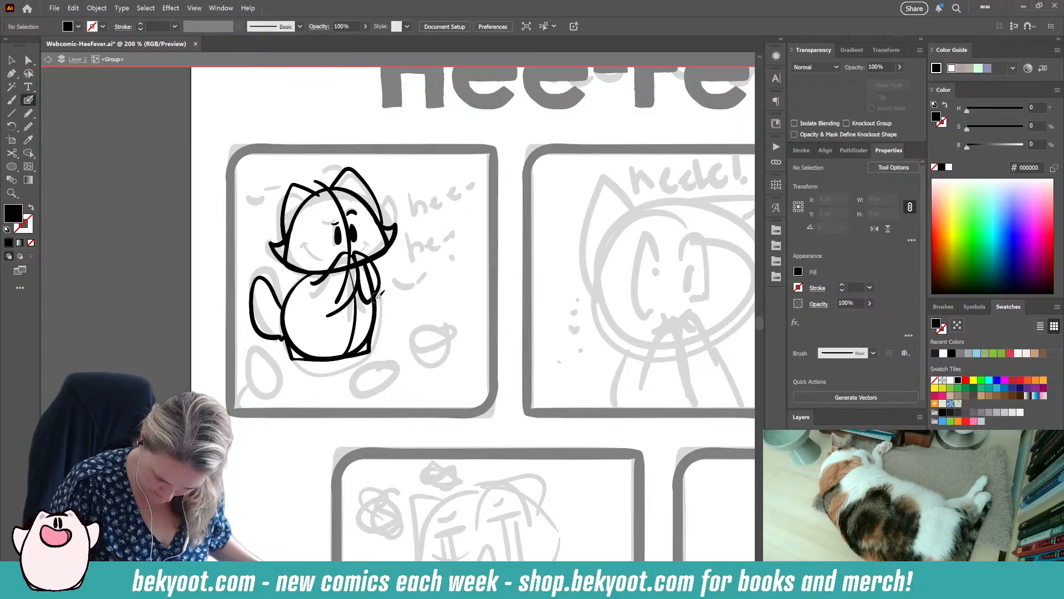
pyautogui.keyDown('ctrl'); pyautogui.click(378, 296); pyautogui.keyUp('ctrl')
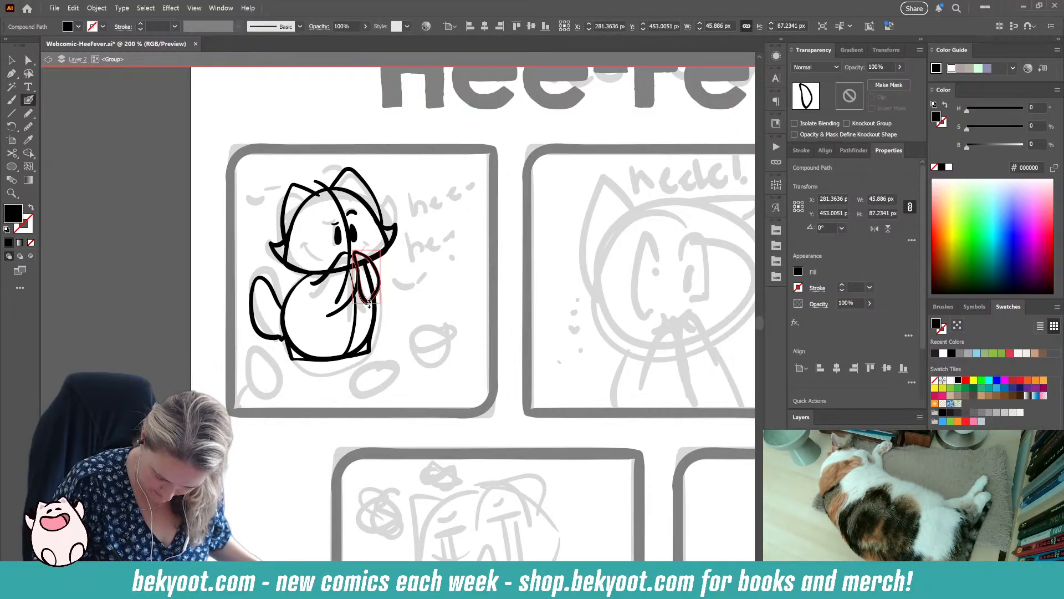
pyautogui.keyDown('ctrl'); pyautogui.click(375, 304); pyautogui.keyUp('ctrl')
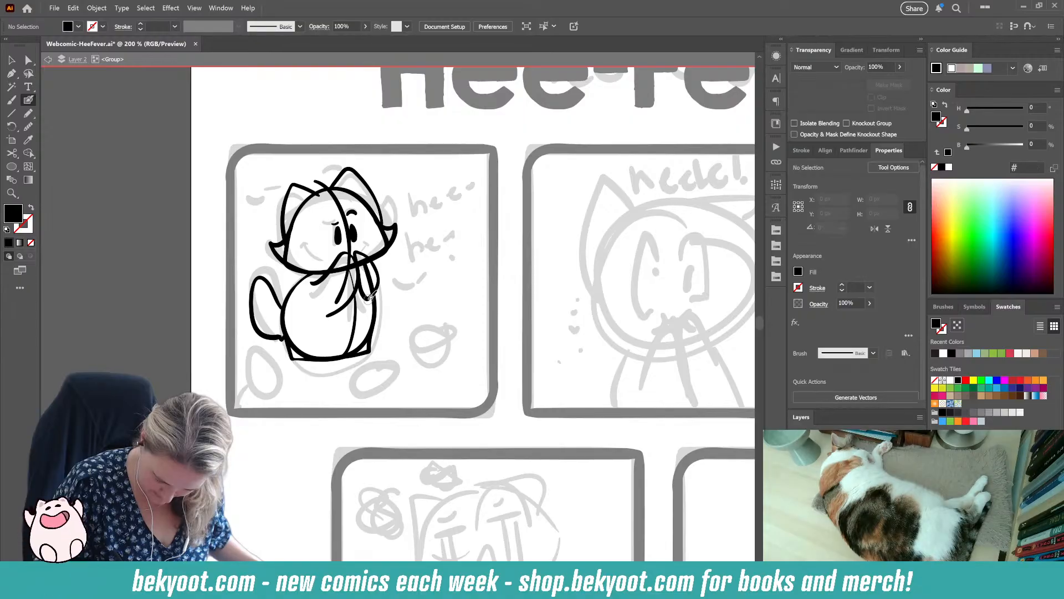
# Step: Ink a rounded leg curve on the lower body and a wide smile with short corner marks on the cat's face
pyautogui.hotkey('shift', 'x')
pyautogui.moveTo(351, 345)
pyautogui.mouseDown()
pyautogui.moveTo(333, 329)
pyautogui.moveTo(337, 309)
pyautogui.mouseUp()
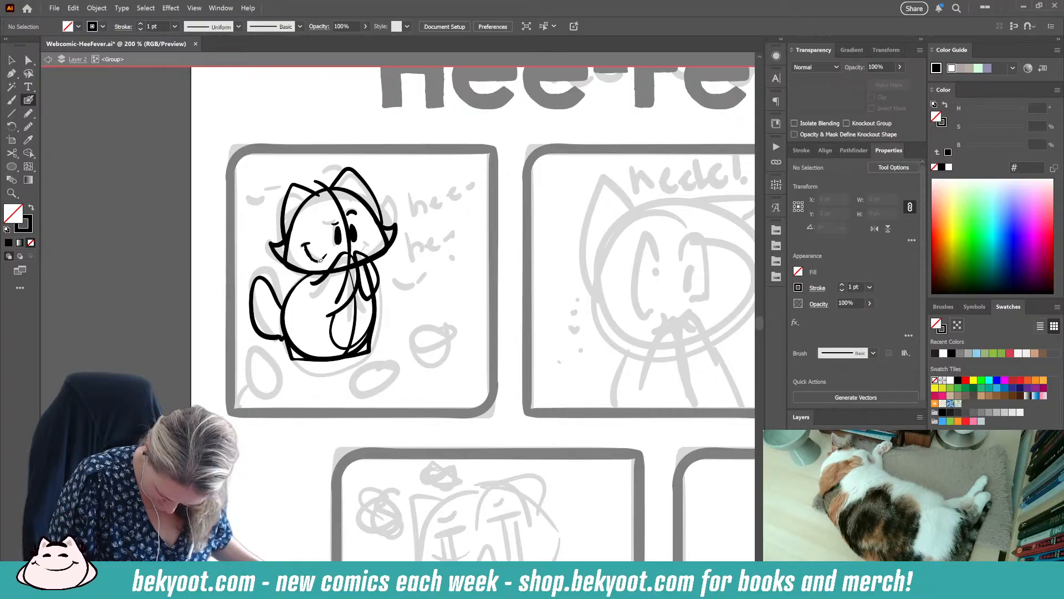
pyautogui.moveTo(318, 261); pyautogui.dragTo(327, 263)
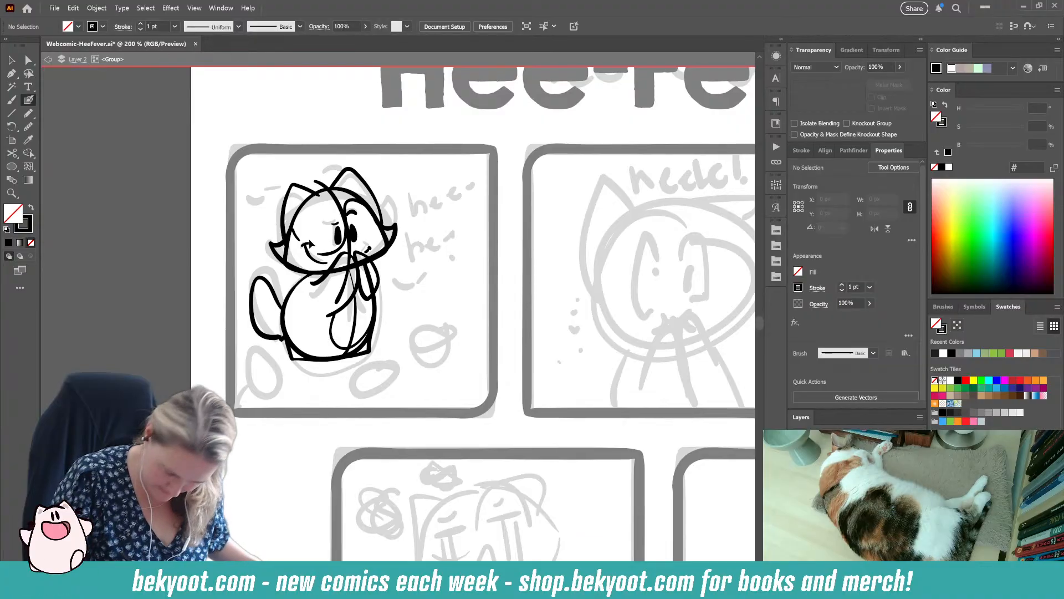
pyautogui.moveTo(312, 243)
pyautogui.mouseDown()
pyautogui.moveTo(327, 253)
pyautogui.moveTo(322, 228)
pyautogui.mouseUp()
pyautogui.hotkey('ctrl', 'shift', 'a')
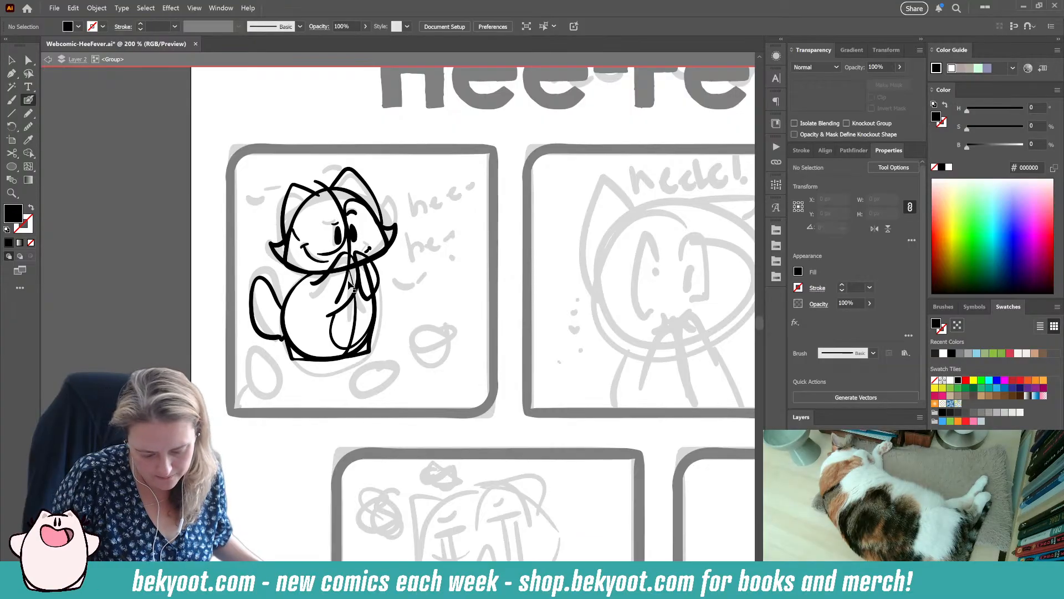
# Step: Erase the head outline's side segments inside both cheek tufts so the tufts open into the face
pyautogui.keyDown('ctrl'); pyautogui.click(388, 235); pyautogui.keyUp('ctrl')
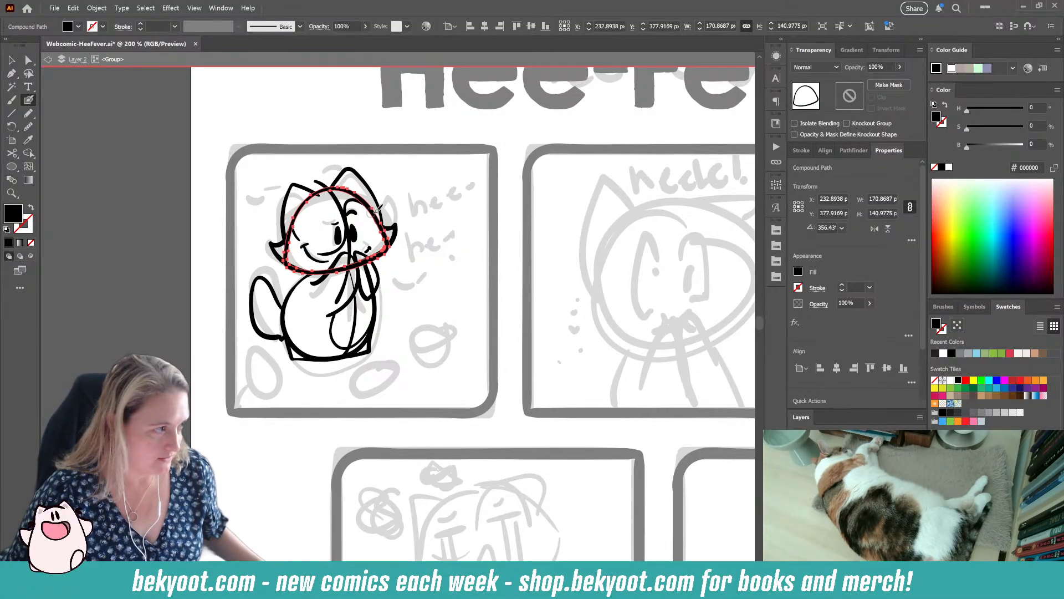
pyautogui.scroll(1, 390, 216)
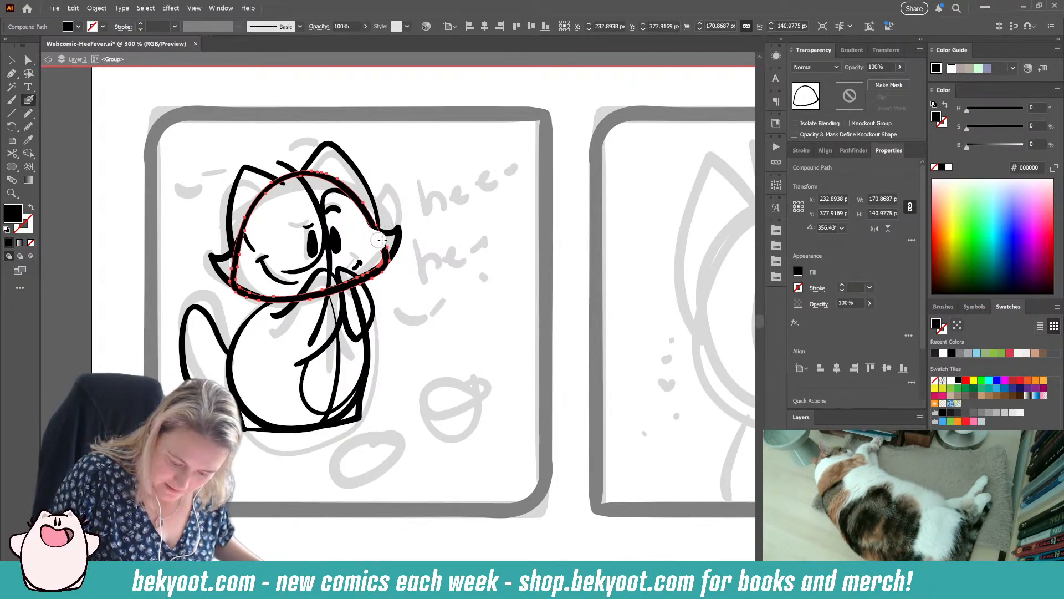
pyautogui.moveTo(383, 250)
pyautogui.mouseDown()
pyautogui.moveTo(357, 282)
pyautogui.moveTo(266, 299)
pyautogui.moveTo(232, 290)
pyautogui.moveTo(241, 293)
pyautogui.moveTo(230, 274)
pyautogui.moveTo(245, 264)
pyautogui.moveTo(229, 267)
pyautogui.moveTo(259, 238)
pyautogui.mouseUp()
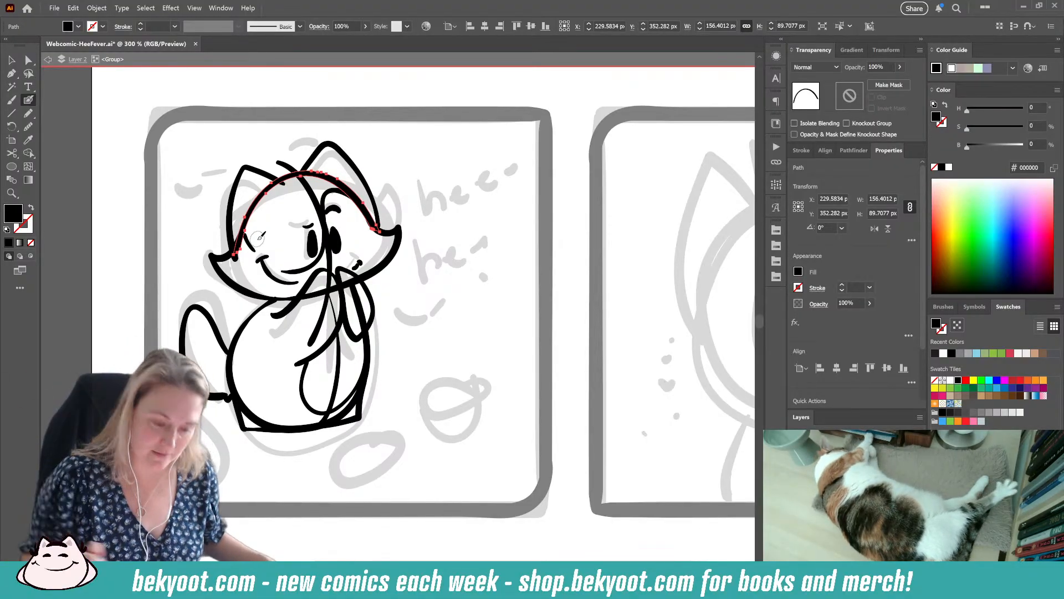
pyautogui.press('ctrl')
pyautogui.keyDown('ctrl'); pyautogui.click(454, 294); pyautogui.keyUp('ctrl')
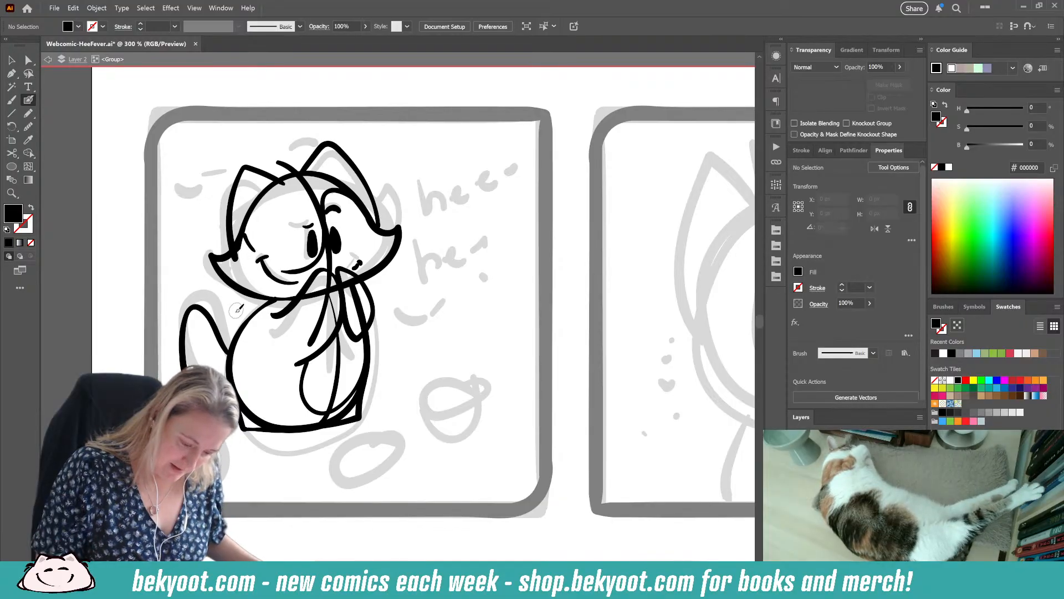
# Step: Redraw the head's left edge from the cheek tuft up to the ear and erase the old arc there
pyautogui.hotkey('shift', 'x')
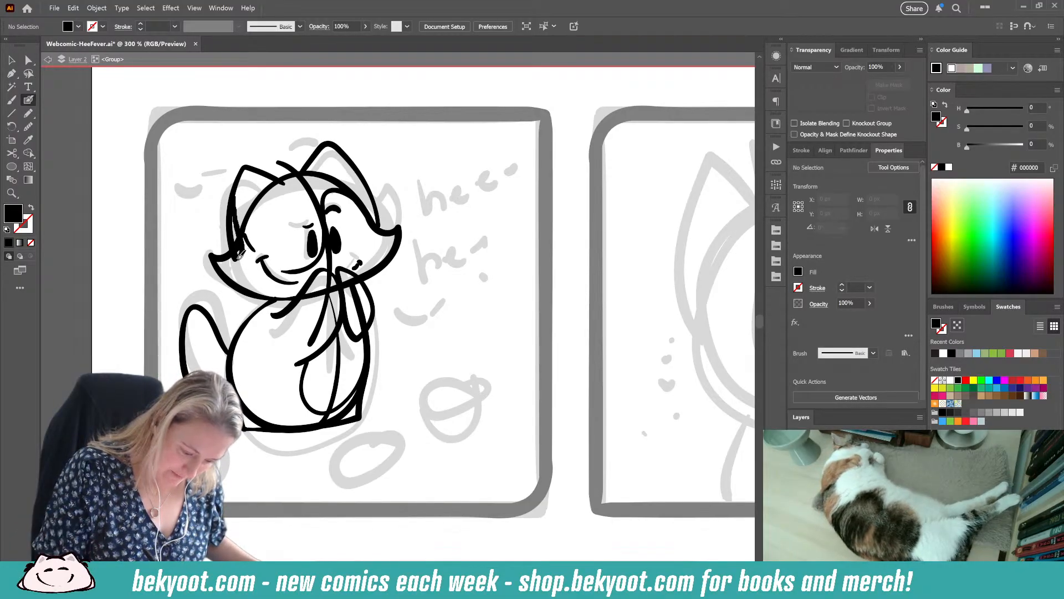
pyautogui.hotkey('shift', 'x')
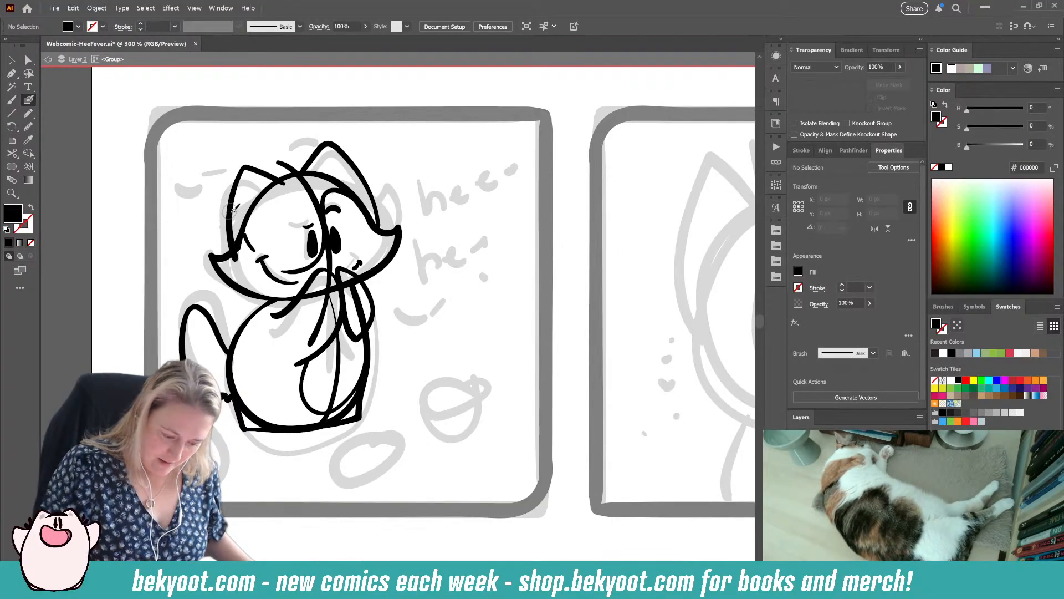
pyautogui.hotkey('shift', 'x')
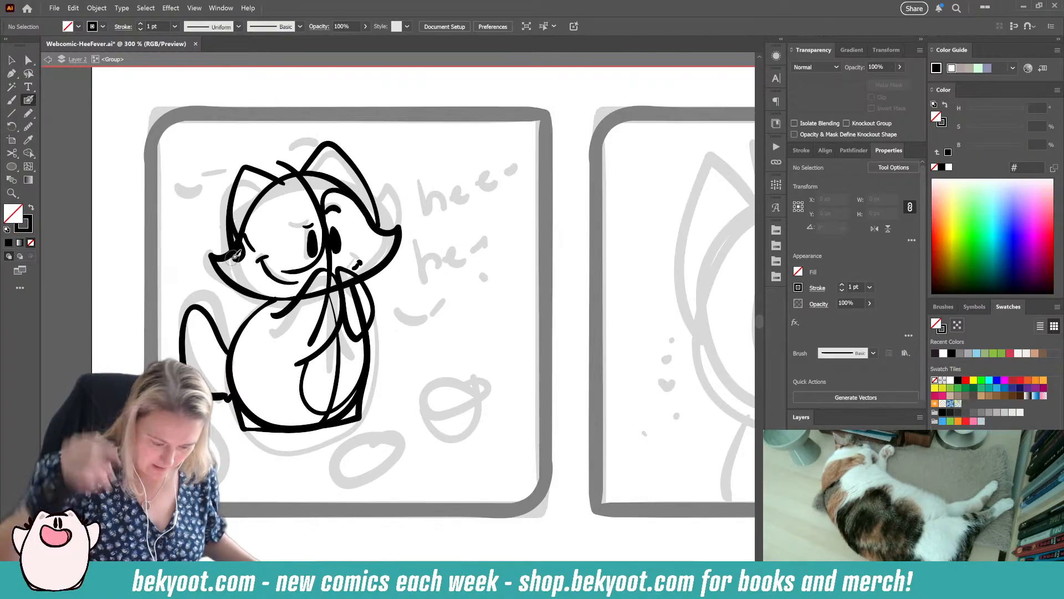
pyautogui.moveTo(235, 256)
pyautogui.mouseDown()
pyautogui.moveTo(283, 182)
pyautogui.moveTo(239, 257)
pyautogui.mouseUp()
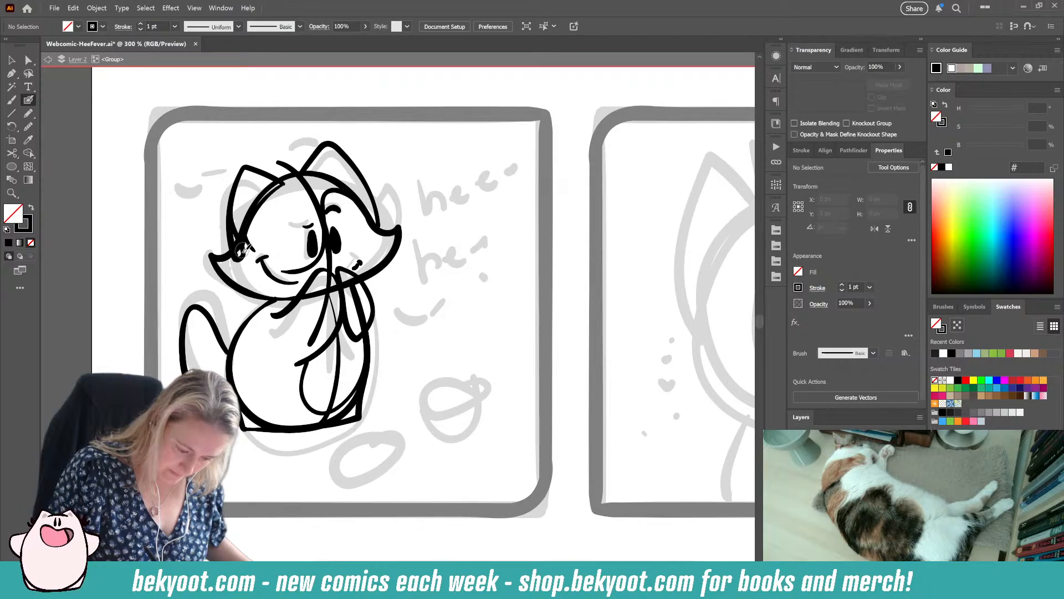
pyautogui.keyDown('ctrl'); pyautogui.click(266, 199); pyautogui.keyUp('ctrl')
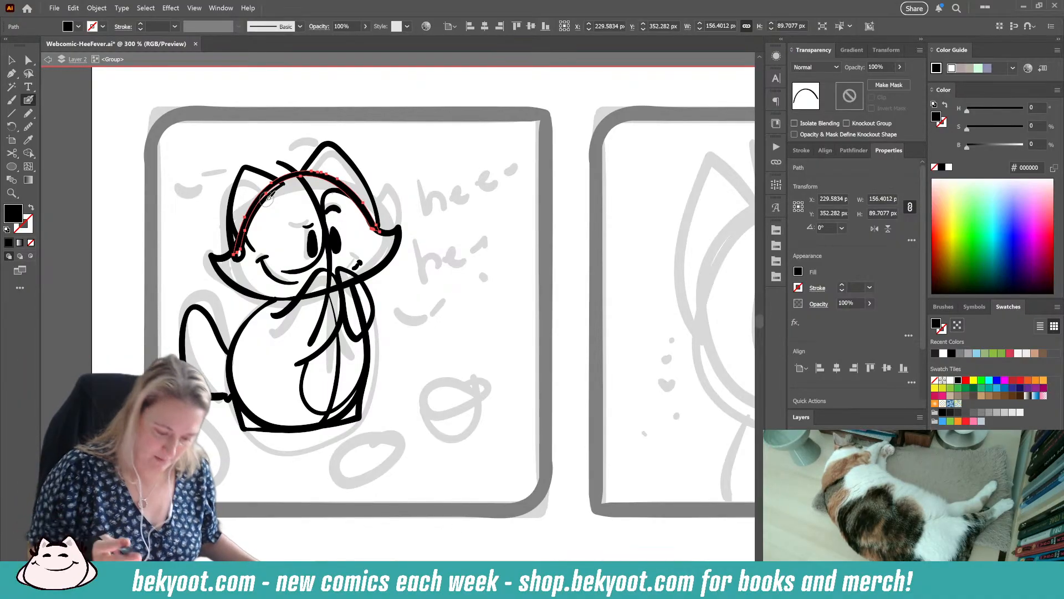
pyautogui.moveTo(239, 260)
pyautogui.mouseDown()
pyautogui.moveTo(243, 230)
pyautogui.moveTo(281, 179)
pyautogui.mouseUp()
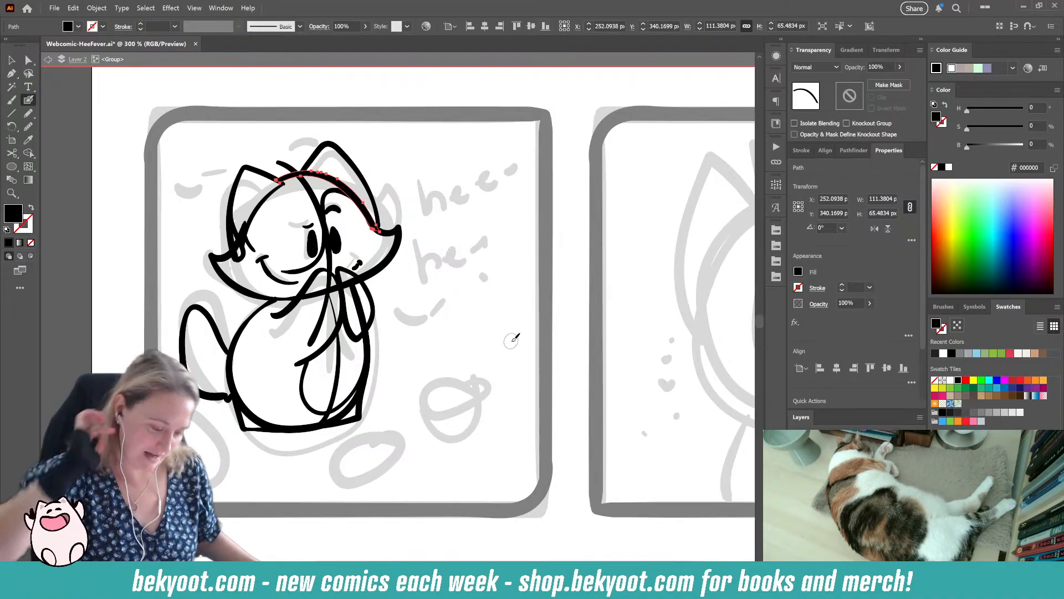
pyautogui.moveTo(209, 336); pyautogui.dragTo(190, 354)
pyautogui.hotkey('ctrl', 'z')
pyautogui.hotkey('ctrl', 'z')
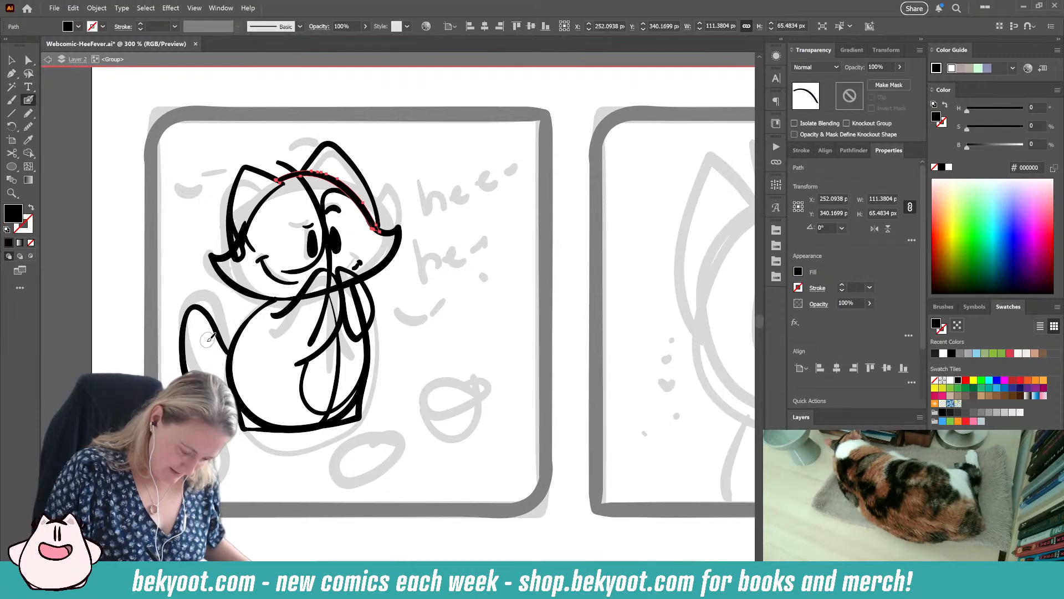
# Step: Ink a dollar-sign scribble marking on the upper part of the cat's tail
pyautogui.moveTo(204, 348); pyautogui.dragTo(192, 353)
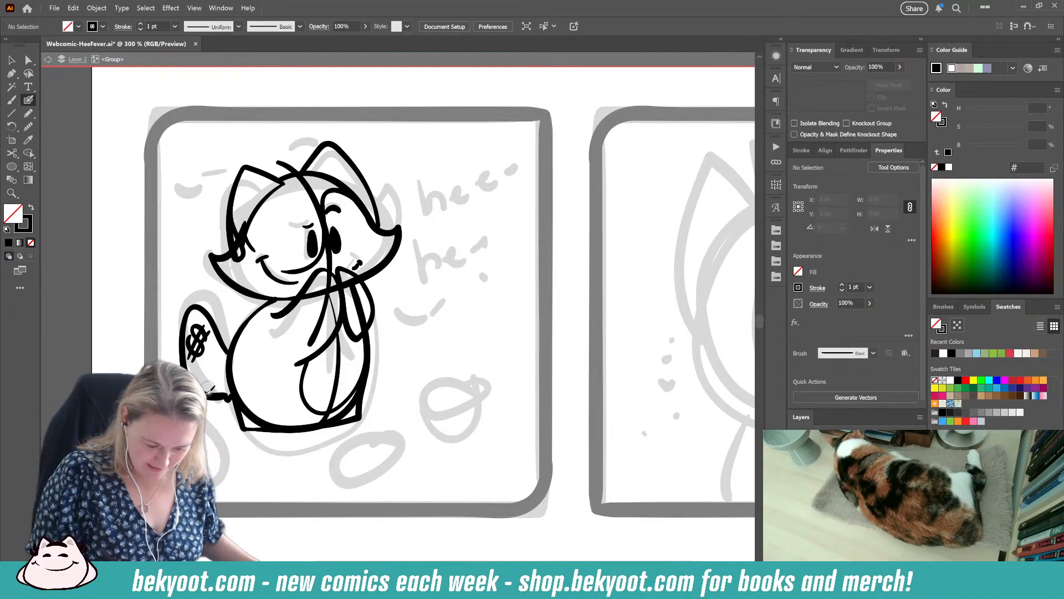
pyautogui.moveTo(274, 277); pyautogui.dragTo(298, 281)
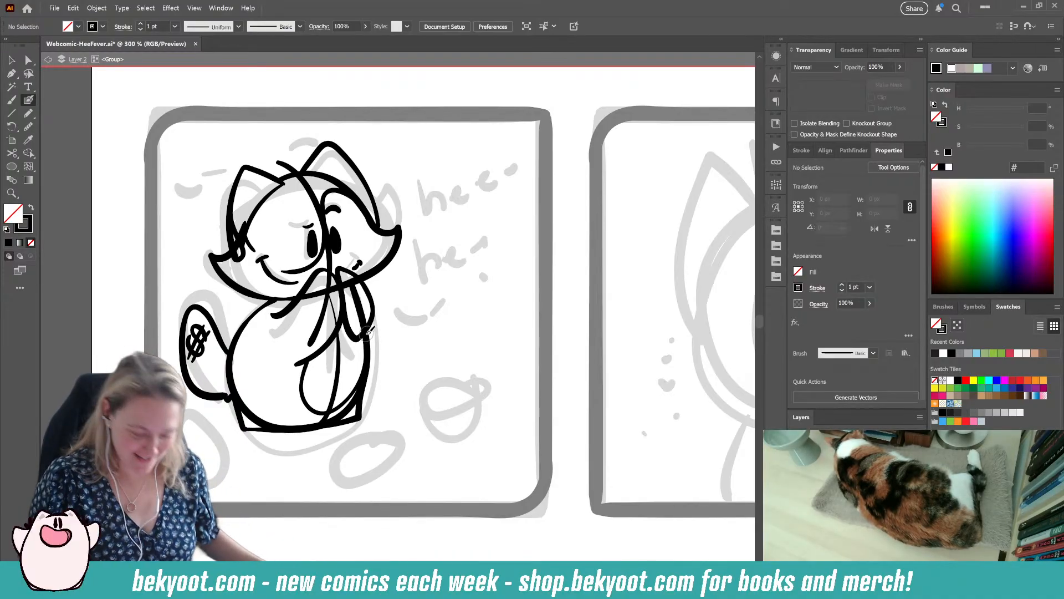
# Step: Erase the head outline's inner segment at the left-hand cheek tuft and the jaw segment crossing the raised hands
pyautogui.keyDown('ctrl'); pyautogui.click(226, 268); pyautogui.keyUp('ctrl')
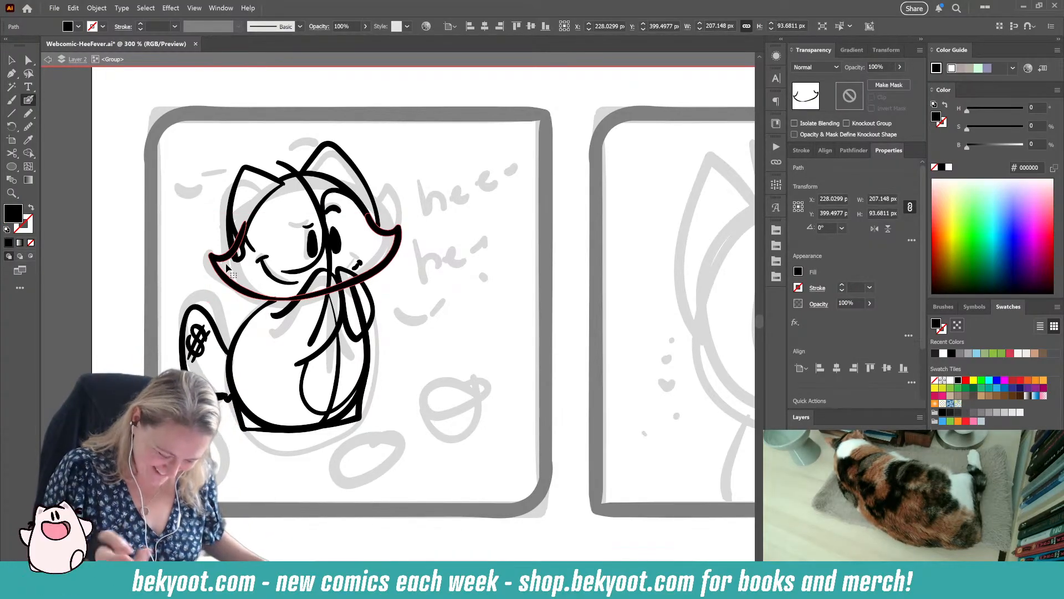
pyautogui.moveTo(249, 218); pyautogui.dragTo(241, 251)
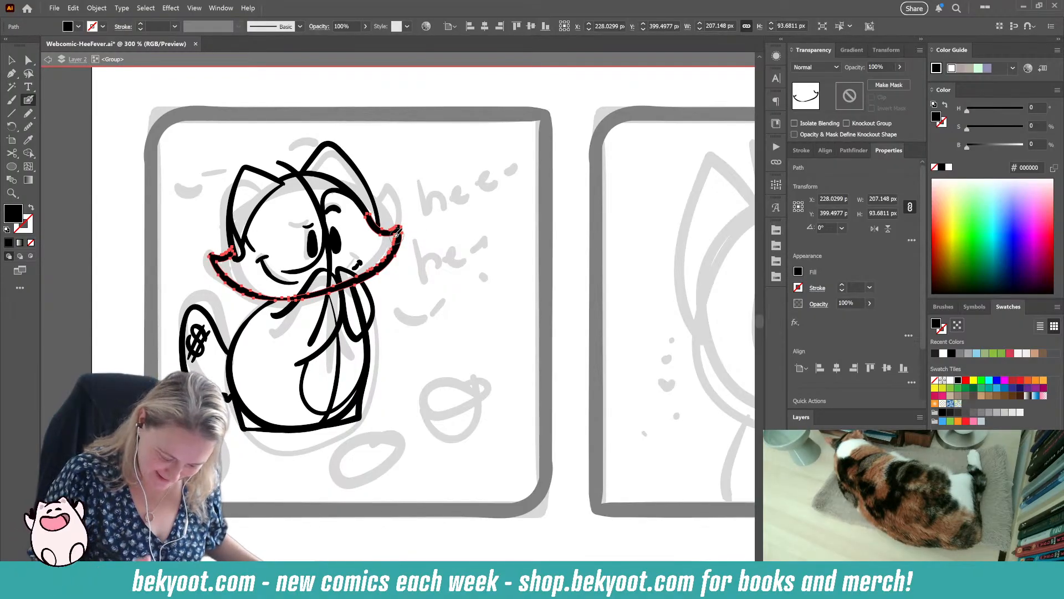
pyautogui.moveTo(306, 302); pyautogui.dragTo(362, 275)
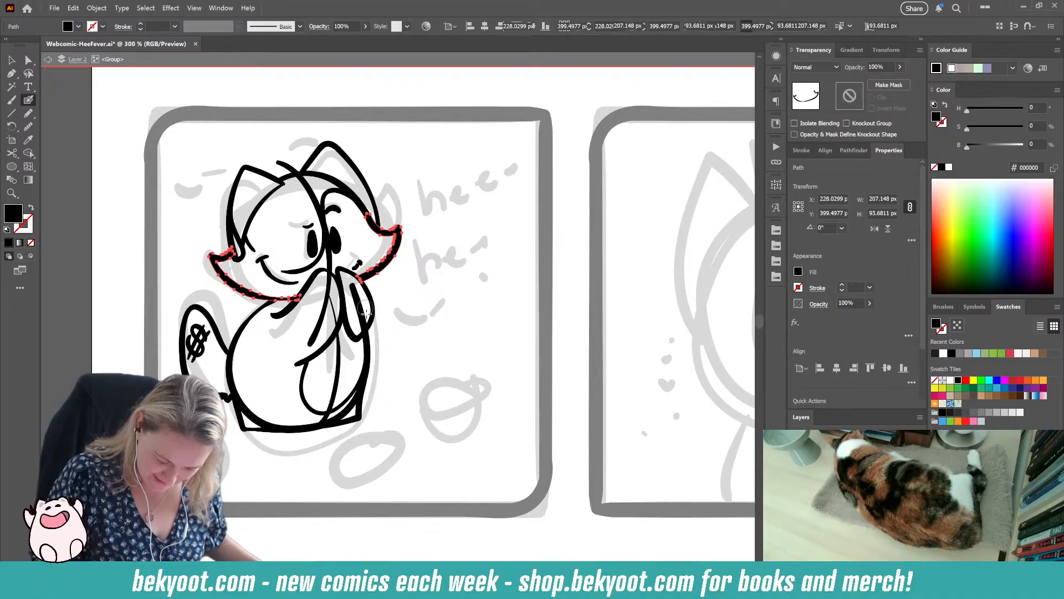
# Step: Erase the part of the round body outline inside the right-hand arm and smooth the remaining outline by about 7%
pyautogui.keyDown('ctrl'); pyautogui.click(364, 350); pyautogui.keyUp('ctrl')
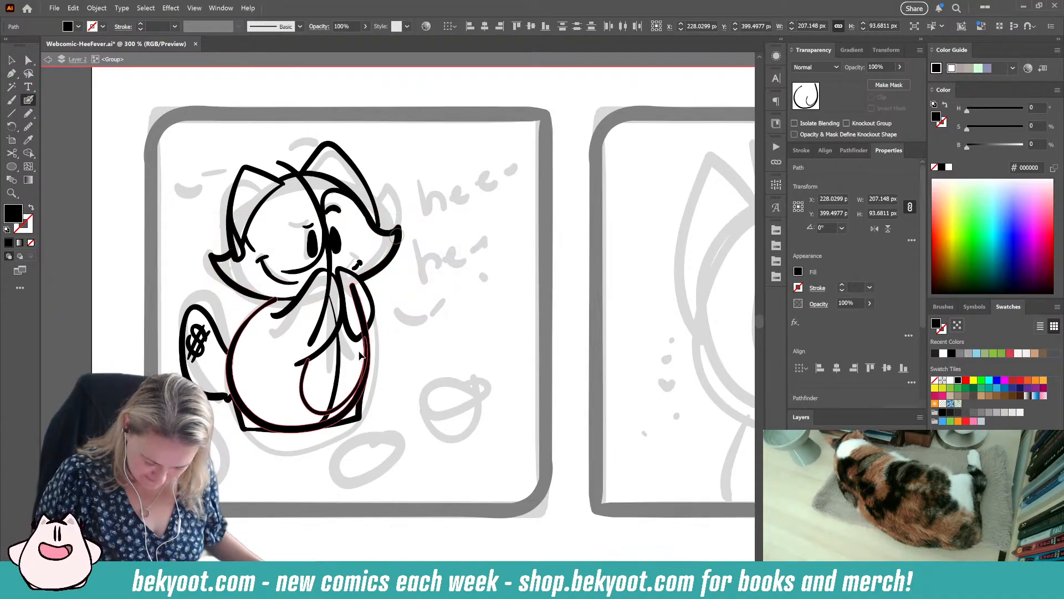
pyautogui.moveTo(351, 281)
pyautogui.mouseDown()
pyautogui.moveTo(362, 320)
pyautogui.moveTo(363, 304)
pyautogui.mouseUp()
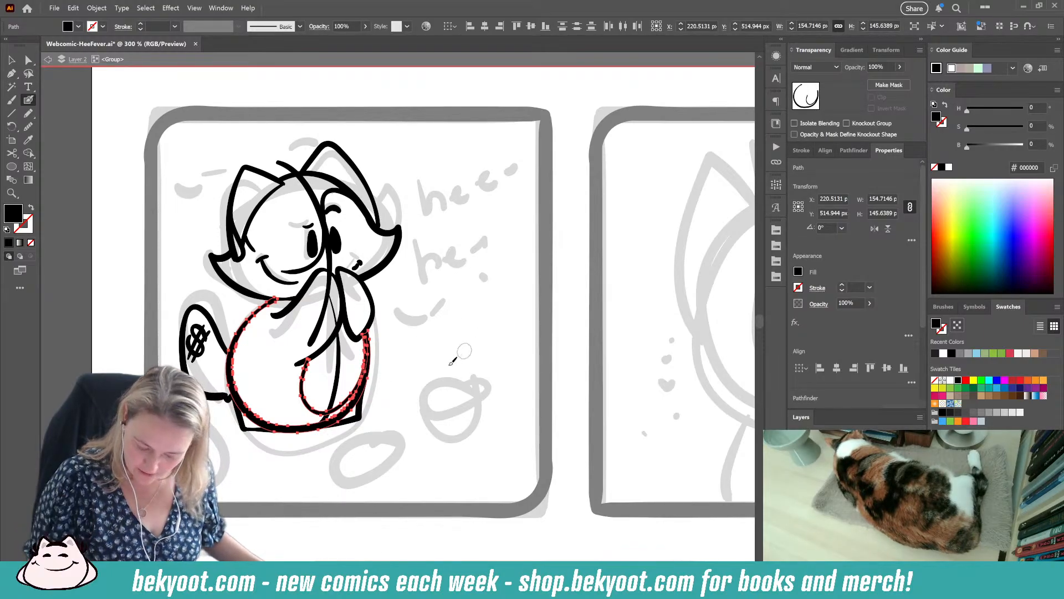
pyautogui.hotkey('ctrl', 'alt', 's')
pyautogui.moveTo(512, 97); pyautogui.dragTo(516, 97)
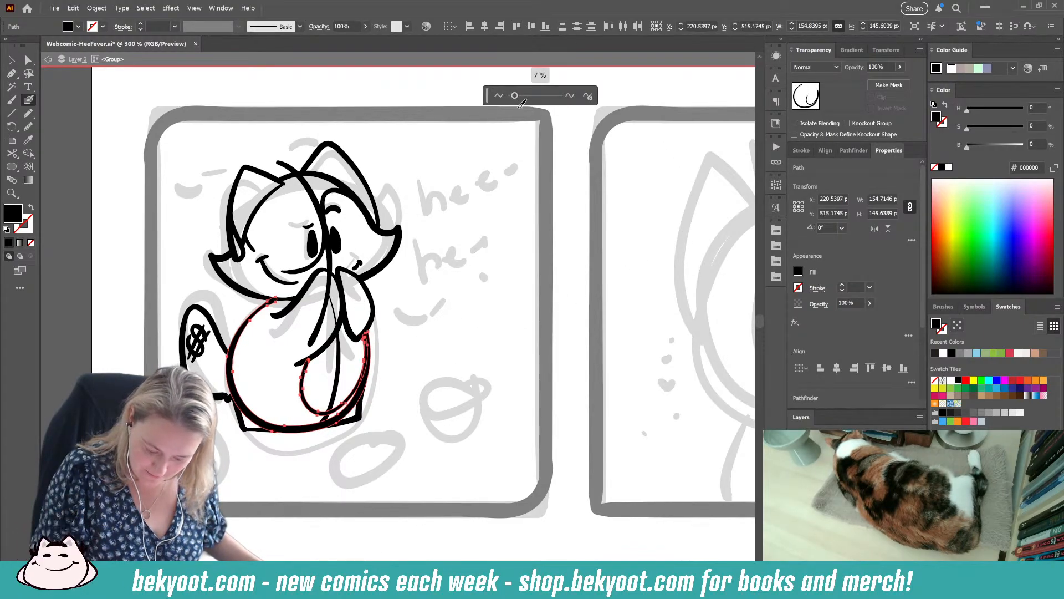
pyautogui.click(446, 279)
pyautogui.hotkey('ctrl', 'shift', 'a')
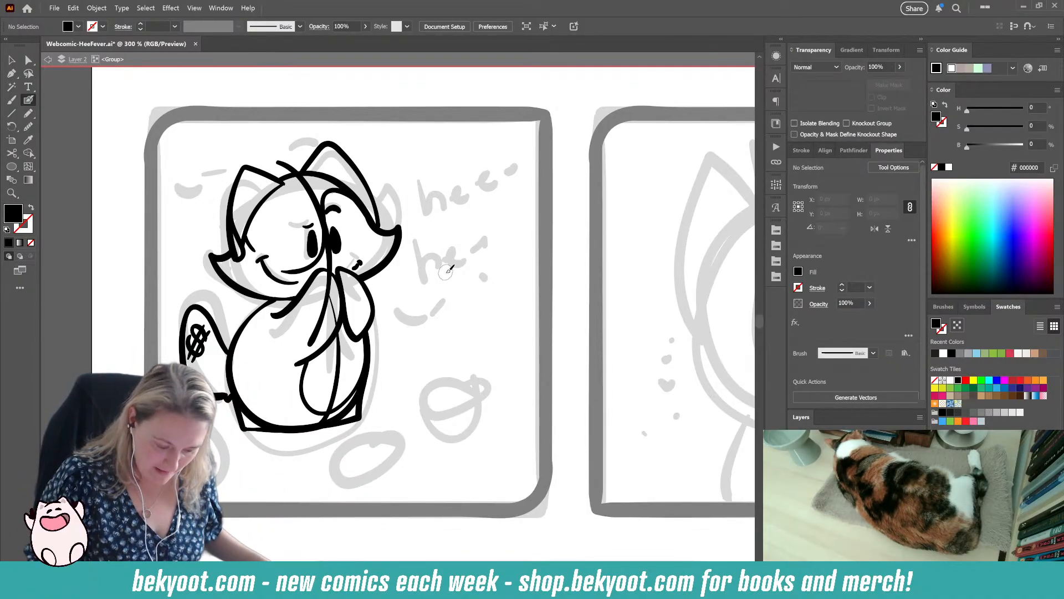
# Step: Delete the cat's wide smile and the corner marks at the right-hand end of the mouth
pyautogui.moveTo(252, 252); pyautogui.dragTo(244, 235)
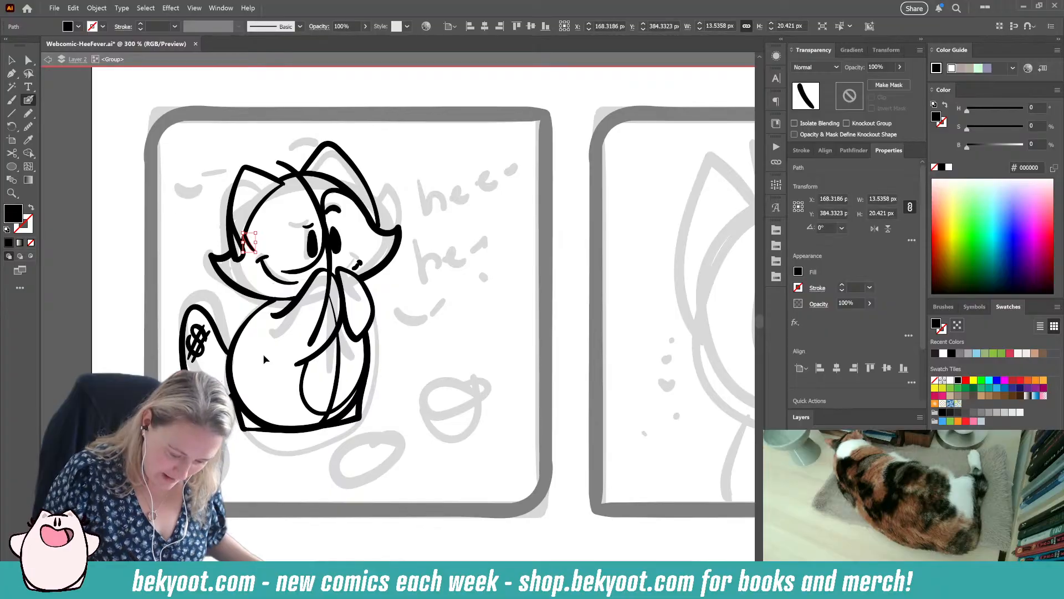
pyautogui.keyDown('ctrl'); pyautogui.click(265, 265); pyautogui.keyUp('ctrl')
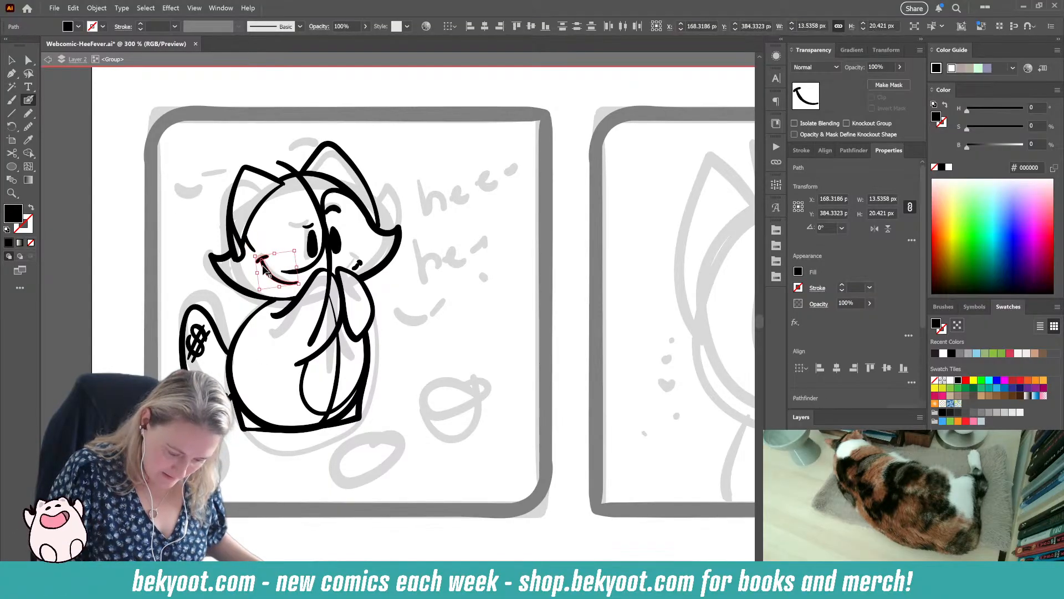
pyautogui.press('Delete')
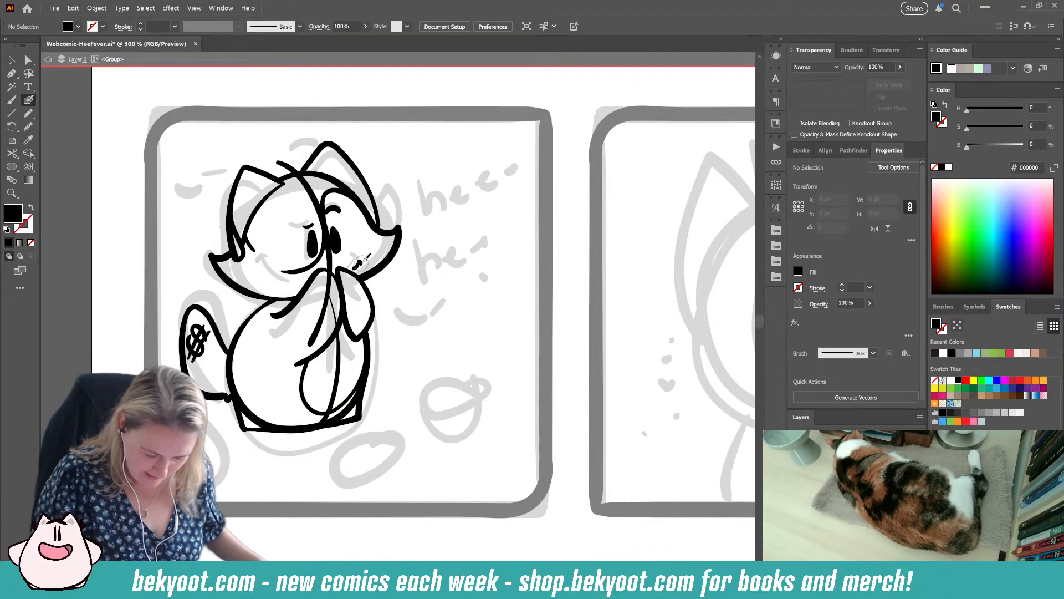
pyautogui.moveTo(358, 263); pyautogui.dragTo(363, 274)
pyautogui.press('Delete')
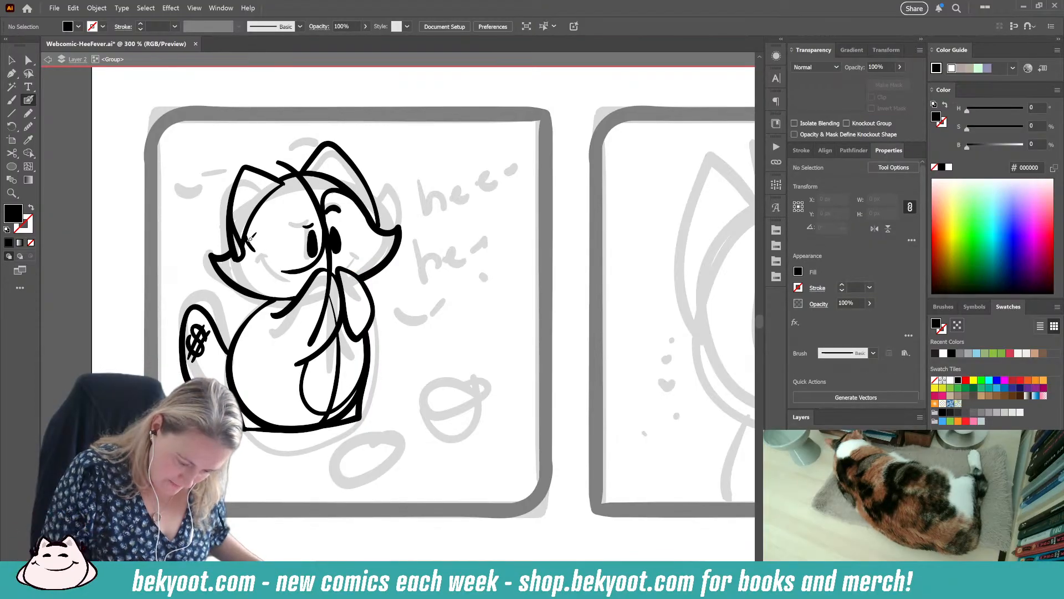
# Step: Delete the short leftover stroke inside the head beside the left-hand cheek tuft
pyautogui.moveTo(254, 253); pyautogui.dragTo(303, 266)
pyautogui.hotkey('ctrl', 'z')
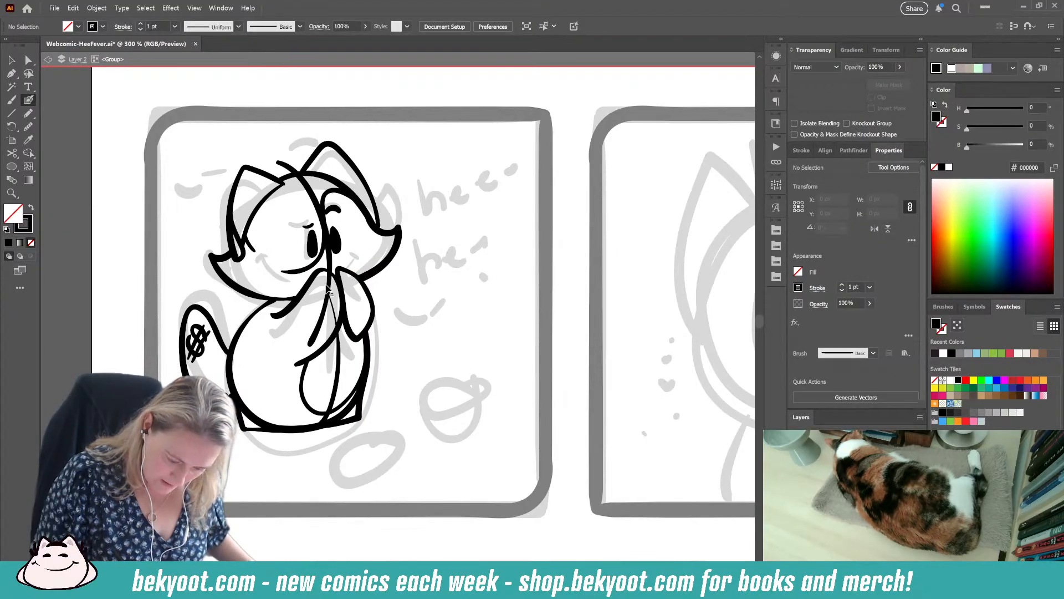
pyautogui.moveTo(244, 233); pyautogui.dragTo(253, 250)
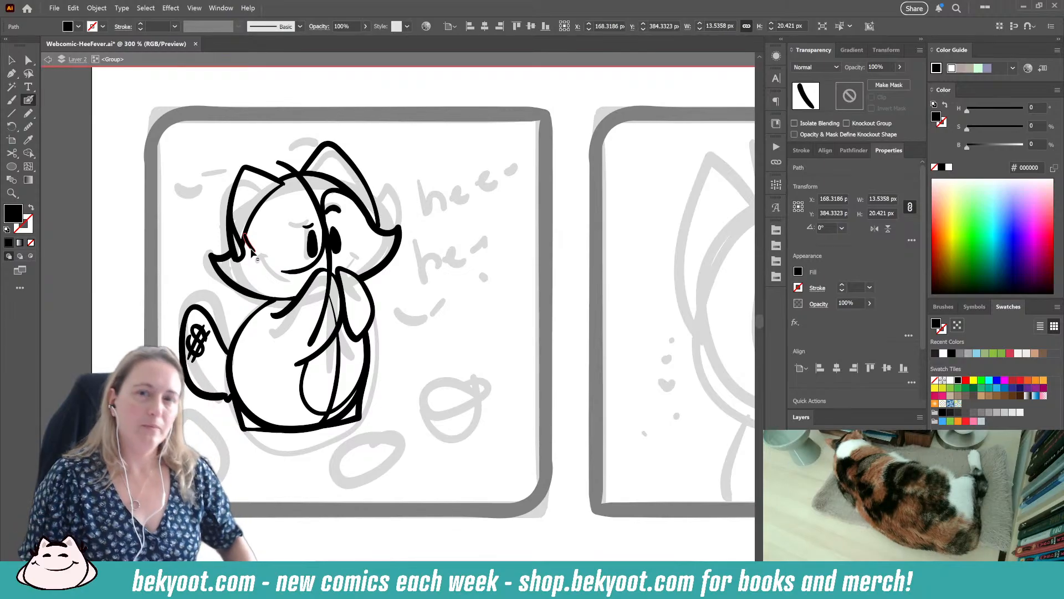
pyautogui.press('Delete')
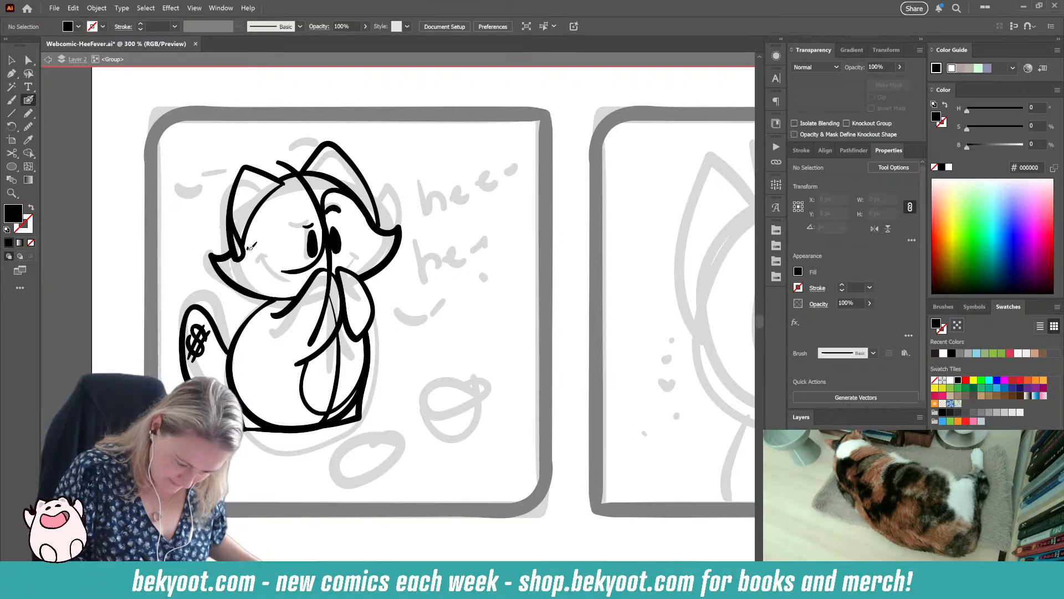
# Step: Ink a lower arc that continues the curved face line from the nose around to the head's left-hand edge
pyautogui.moveTo(266, 268); pyautogui.dragTo(288, 278)
pyautogui.hotkey('ctrl', 'z')
pyautogui.moveTo(247, 244); pyautogui.dragTo(275, 268)
pyautogui.hotkey('shift', 'x')
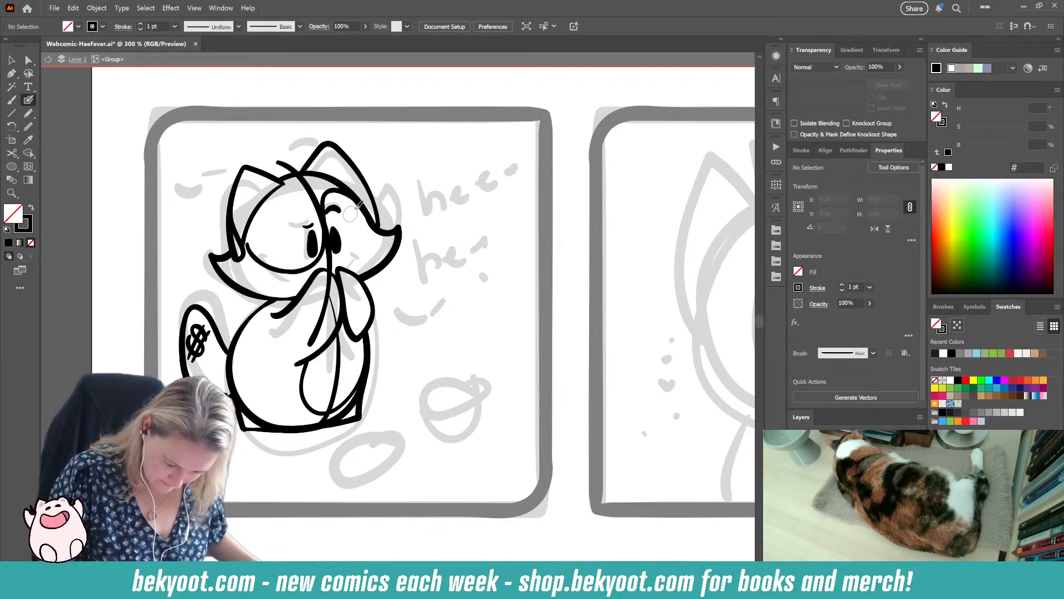
# Step: Ink a small smile below the face curve and a short mouth corner near the right-hand cheek, and nudge the smile slightly right
pyautogui.moveTo(265, 275); pyautogui.dragTo(287, 288)
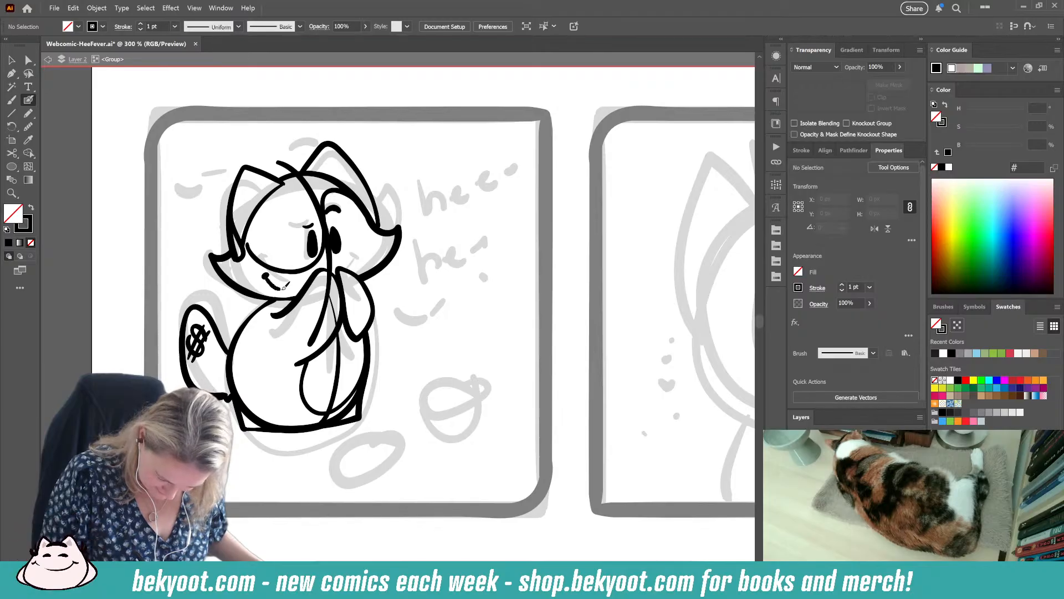
pyautogui.moveTo(352, 256); pyautogui.dragTo(355, 264)
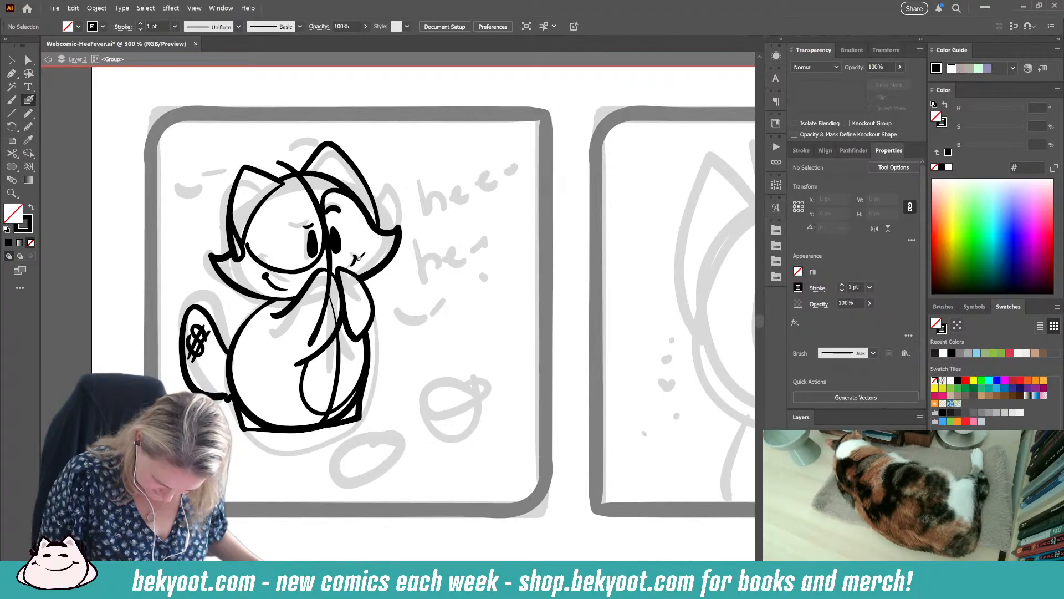
pyautogui.keyDown('ctrl'); pyautogui.click(265, 277); pyautogui.keyUp('ctrl')
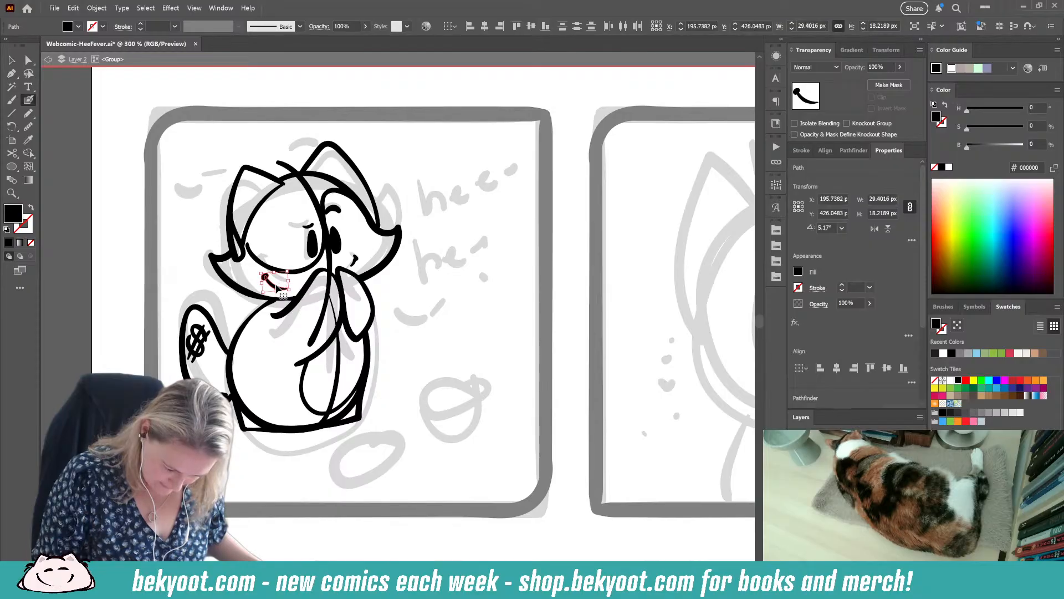
pyautogui.moveTo(264, 276); pyautogui.dragTo(281, 286)
pyautogui.keyDown('ctrl'); pyautogui.click(411, 259); pyautogui.keyUp('ctrl')
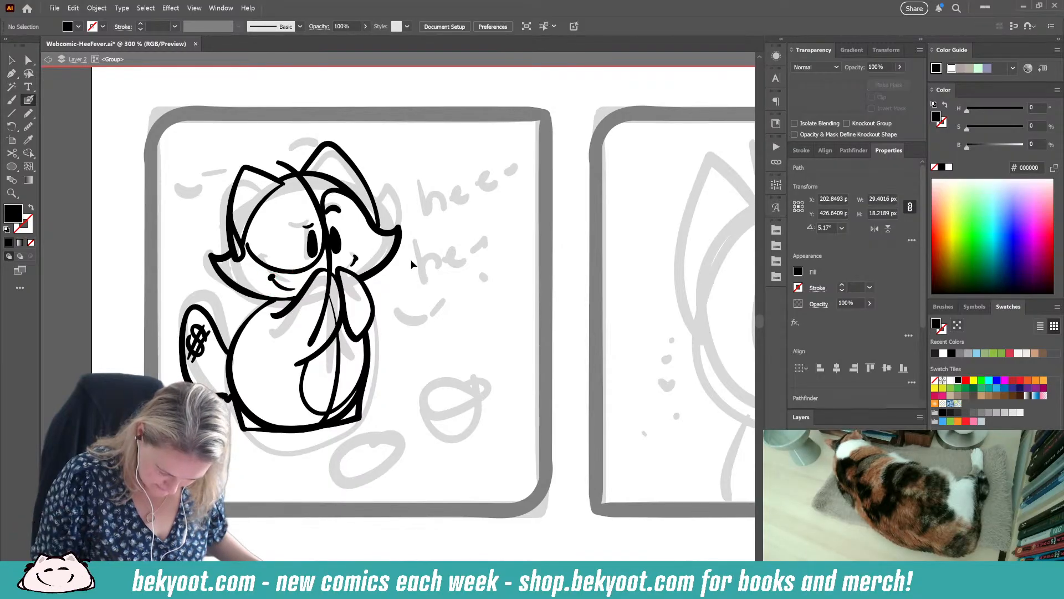
# Step: Resize the curved face line to about 125 px wide and 90 px tall so it meets the head's left-hand edge
pyautogui.keyDown('ctrl'); pyautogui.click(259, 256); pyautogui.keyUp('ctrl')
pyautogui.keyDown('ctrl'); pyautogui.keyDown('shift'); pyautogui.click(318, 264); pyautogui.keyUp('shift'); pyautogui.keyUp('ctrl')
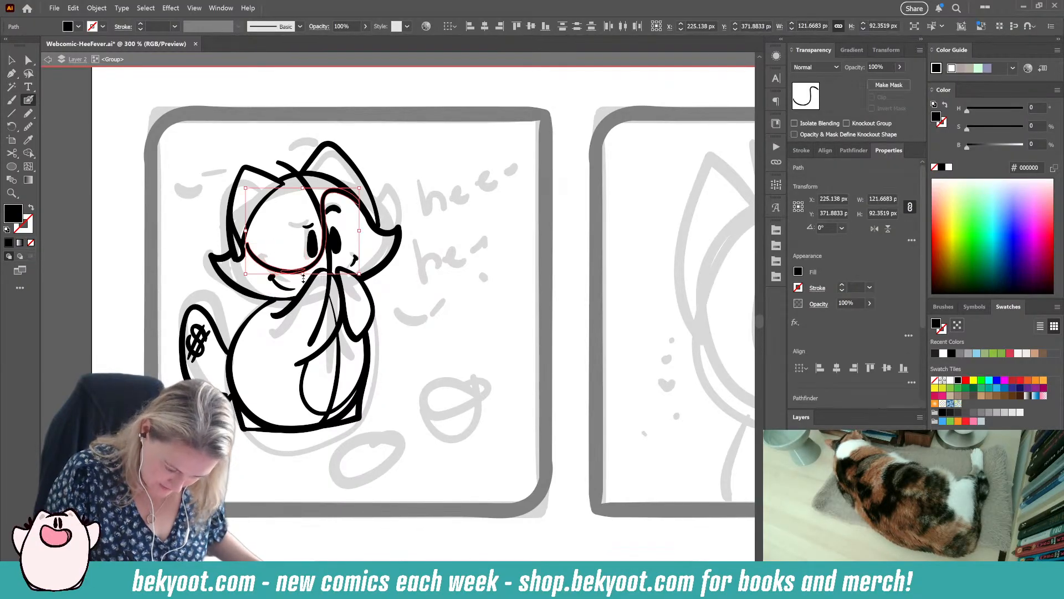
pyautogui.moveTo(305, 275); pyautogui.dragTo(305, 271)
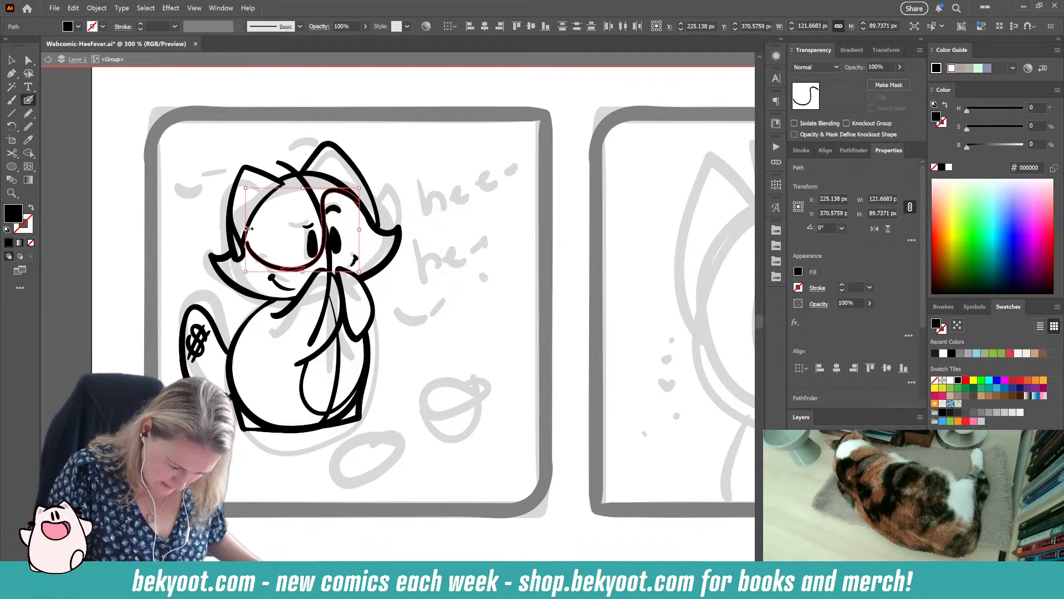
pyautogui.moveTo(248, 229); pyautogui.dragTo(242, 229)
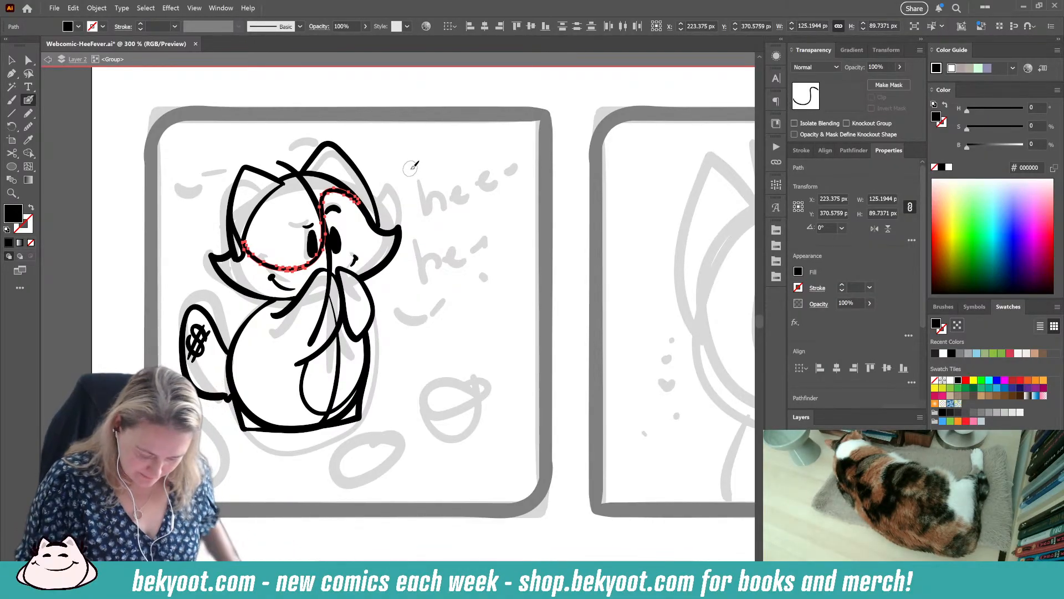
# Step: Delete the vertical construction line running down the centre of the cat's body
pyautogui.moveTo(328, 290); pyautogui.dragTo(313, 427)
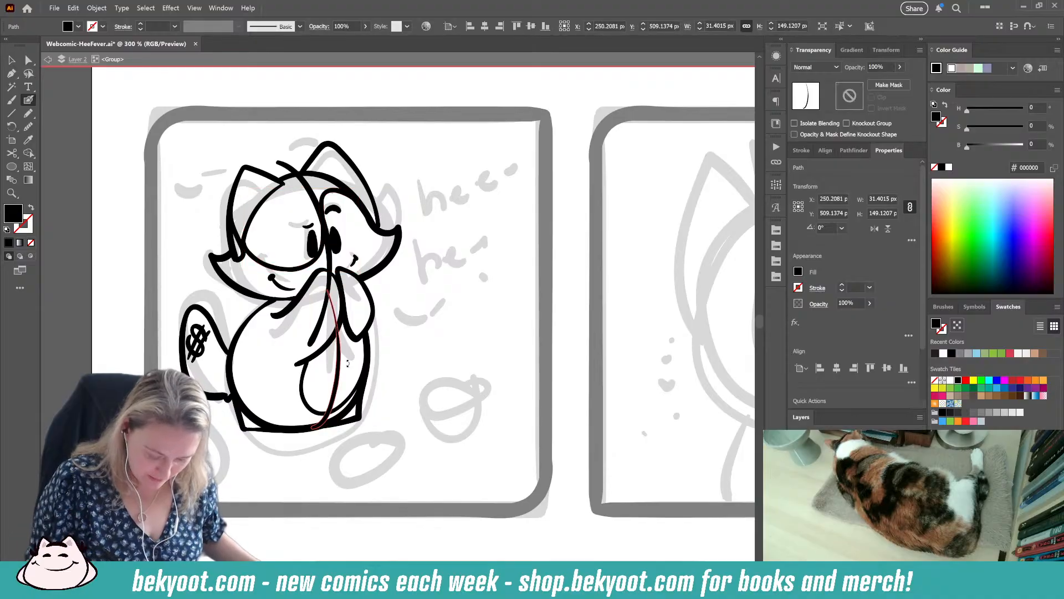
pyautogui.press('Delete')
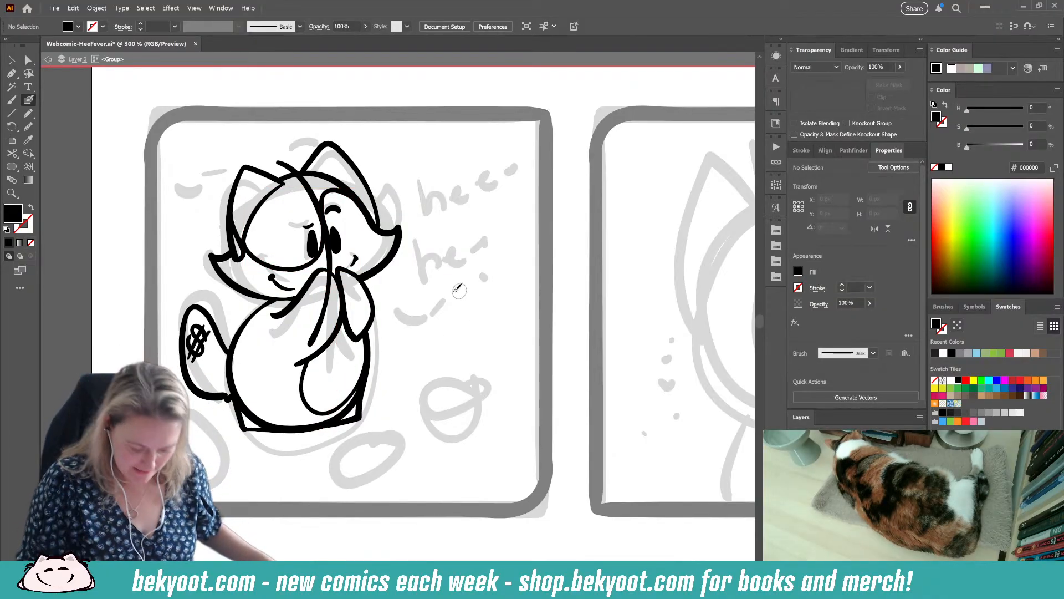
# Step: Try erasing the lower arc of the round body outline so only the squared base is left
pyautogui.keyDown('ctrl'); pyautogui.click(349, 414); pyautogui.keyUp('ctrl')
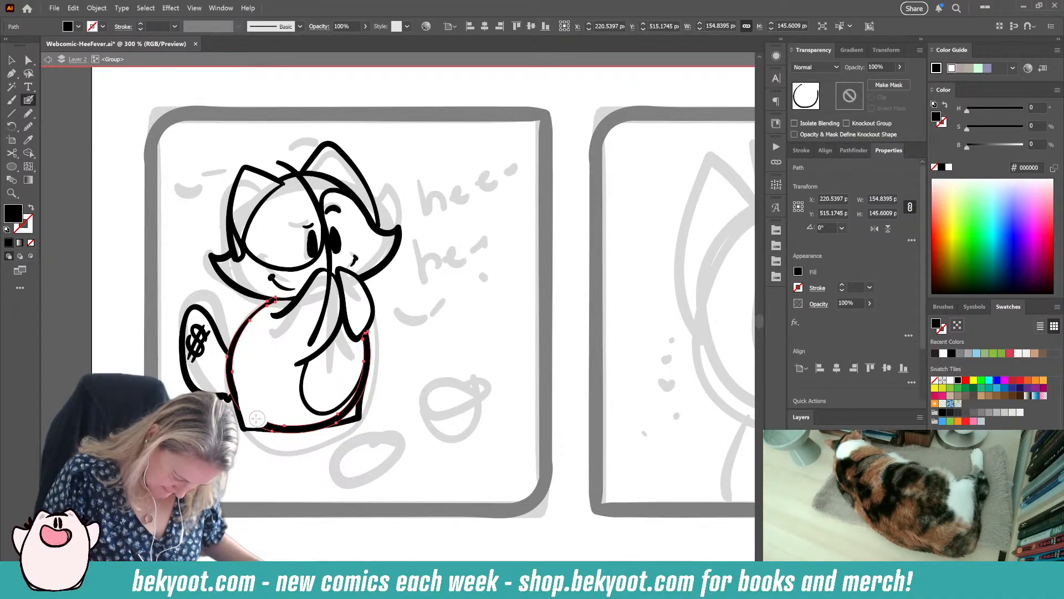
pyautogui.moveTo(272, 419)
pyautogui.mouseDown()
pyautogui.moveTo(343, 411)
pyautogui.moveTo(347, 376)
pyautogui.mouseUp()
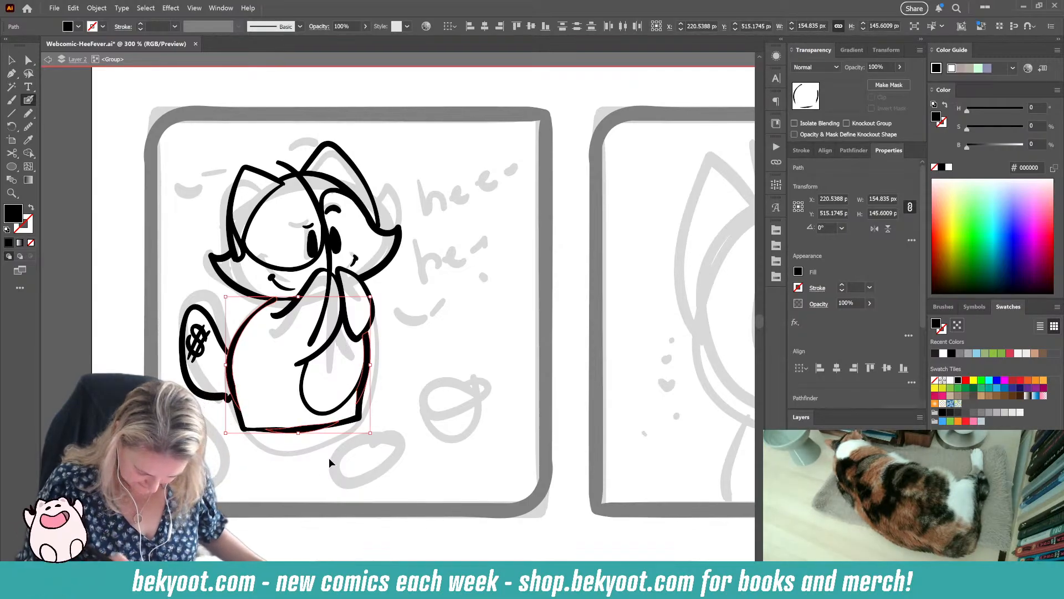
pyautogui.hotkey('ctrl', 'shift', 'a')
pyautogui.moveTo(369, 452); pyautogui.dragTo(436, 474)
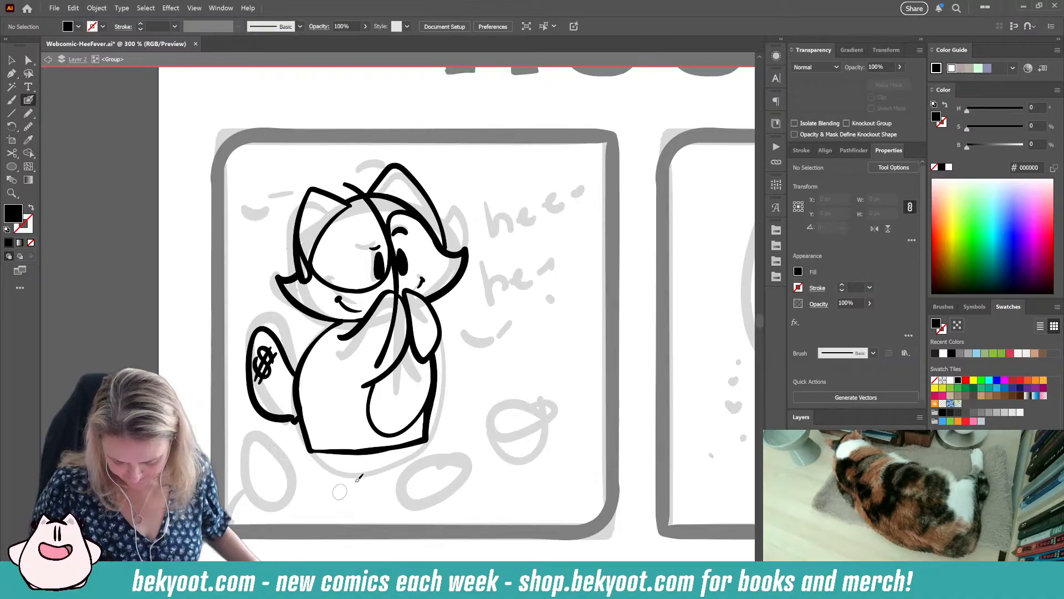
# Step: Try inking short curved strokes along the squared base of the body, and undo them
pyautogui.moveTo(352, 448); pyautogui.dragTo(411, 438)
pyautogui.hotkey('ctrl', 'z')
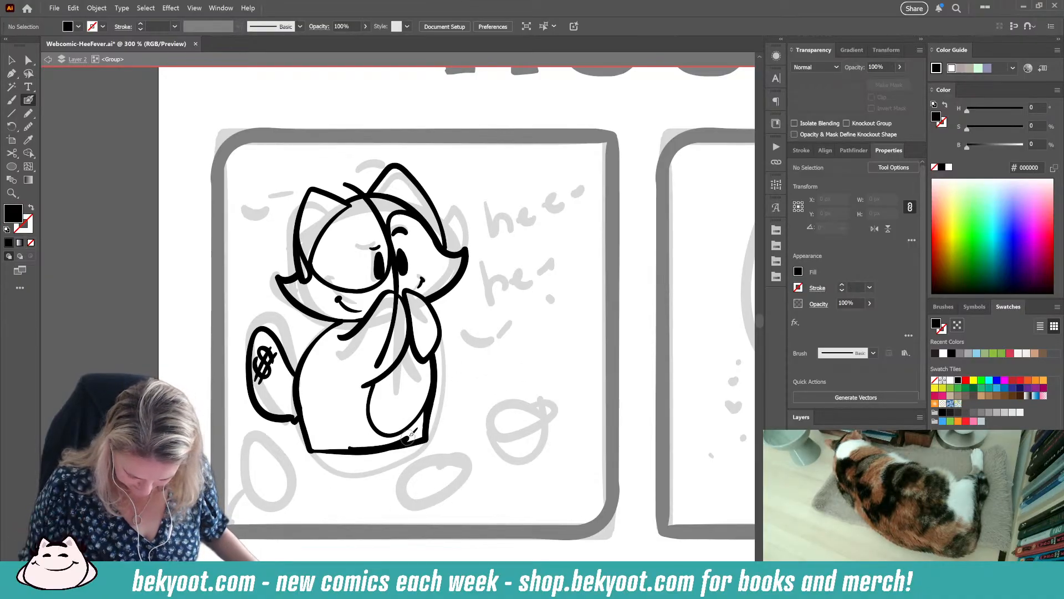
pyautogui.hotkey('ctrl', 'z')
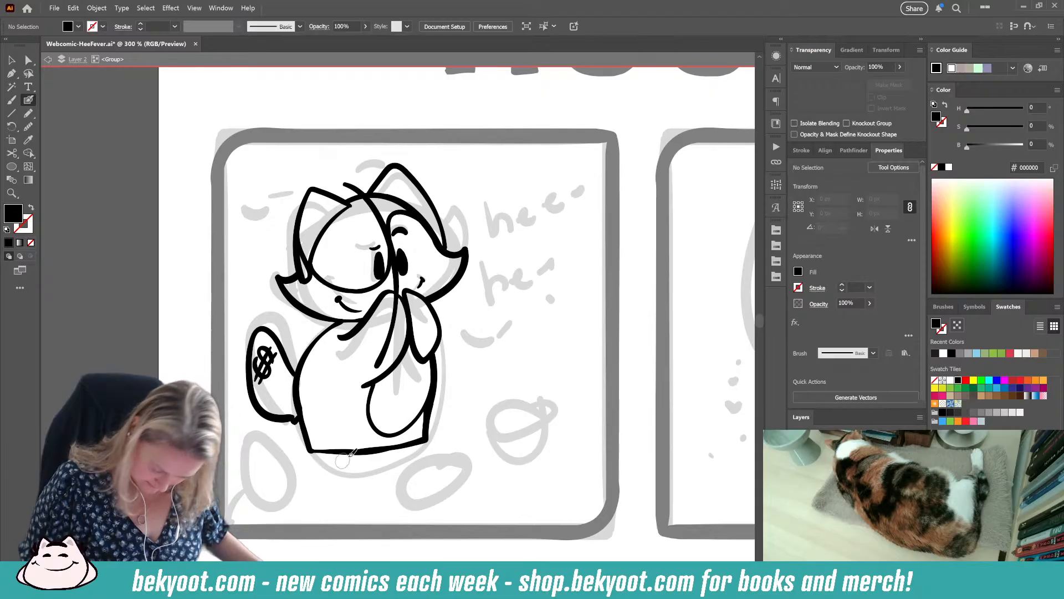
pyautogui.moveTo(402, 441); pyautogui.dragTo(424, 438)
pyautogui.hotkey('shift', 'x')
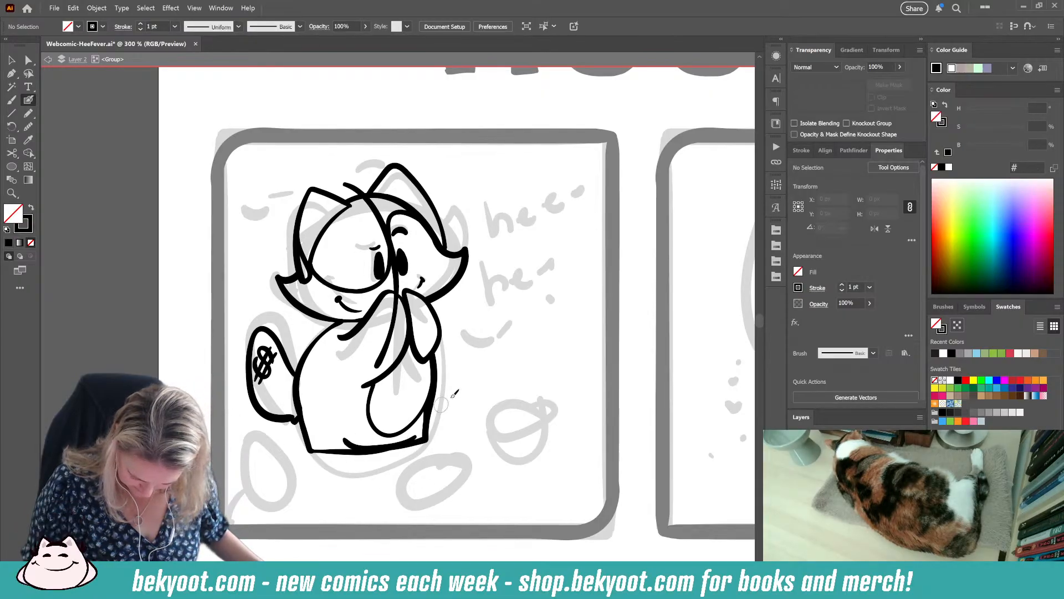
pyautogui.hotkey('shift', 'x')
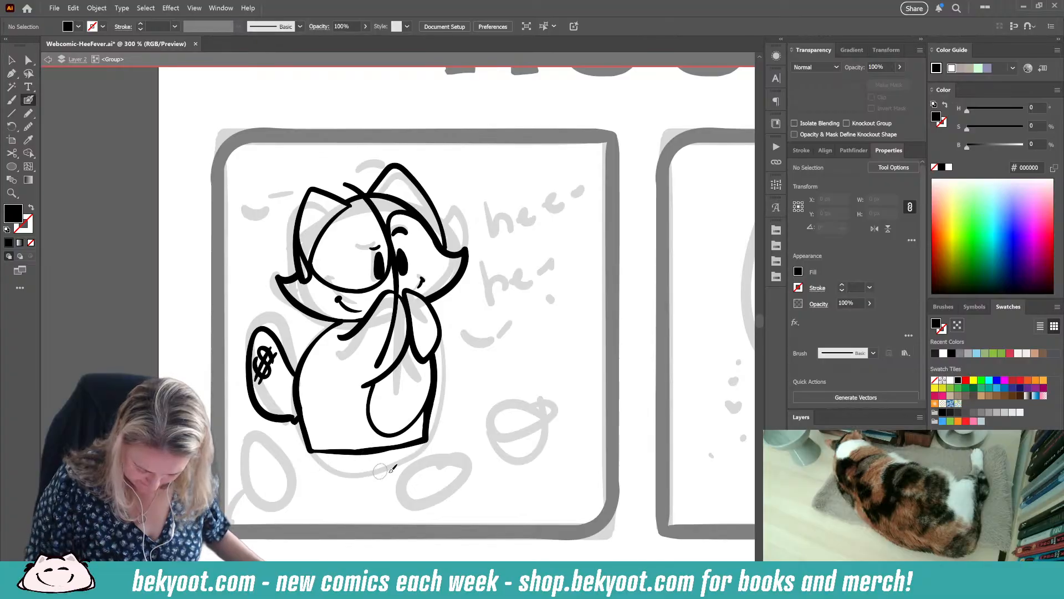
# Step: Restore the rounded lower outline of the cat's body and remove the squared base strokes around it
pyautogui.hotkey('ctrl', 'f')
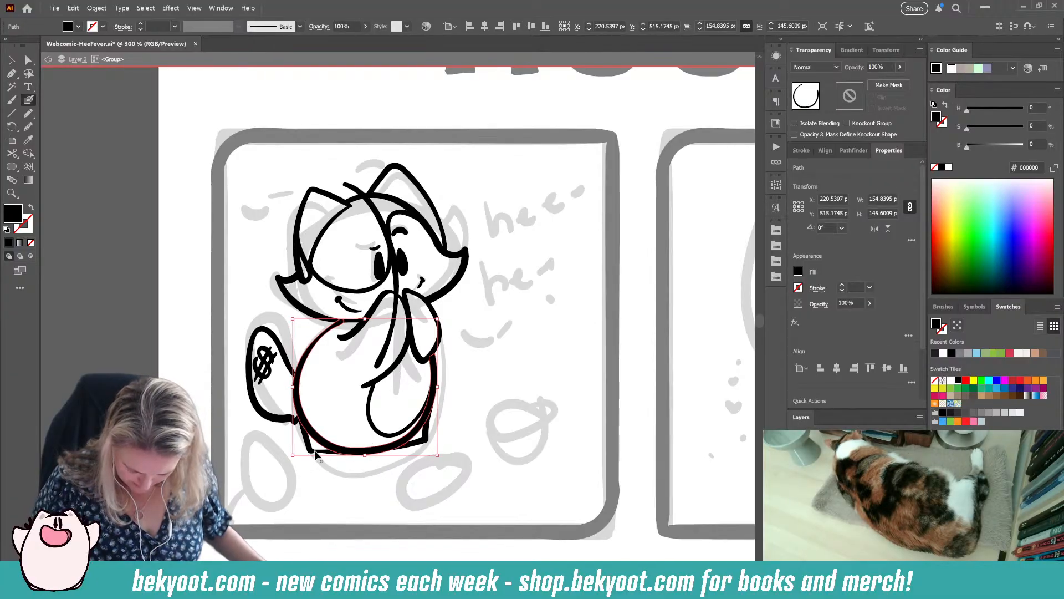
pyautogui.hotkey('ctrl', 'z')
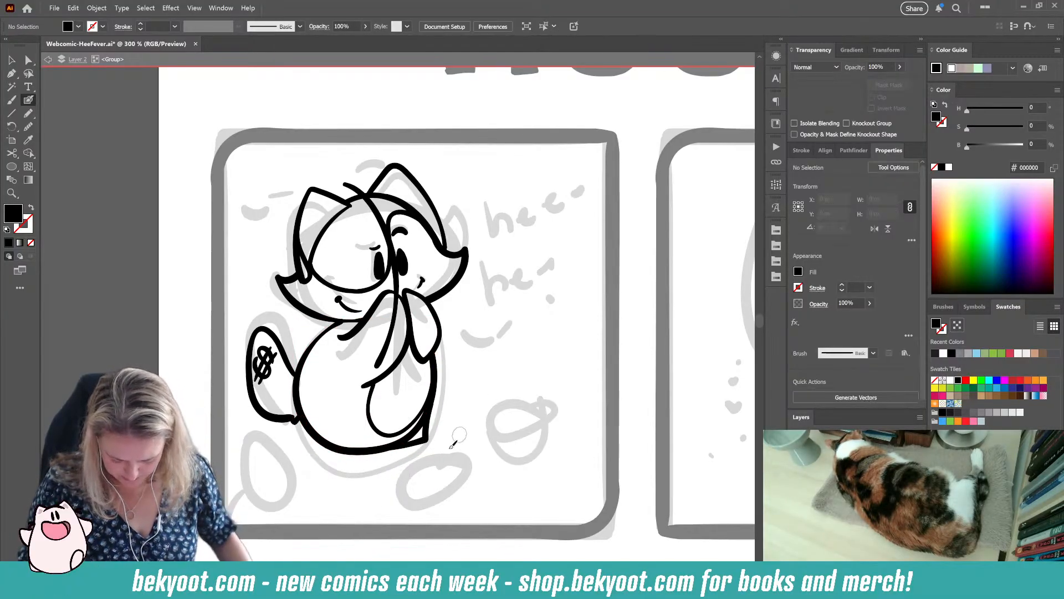
pyautogui.moveTo(382, 447); pyautogui.dragTo(429, 438)
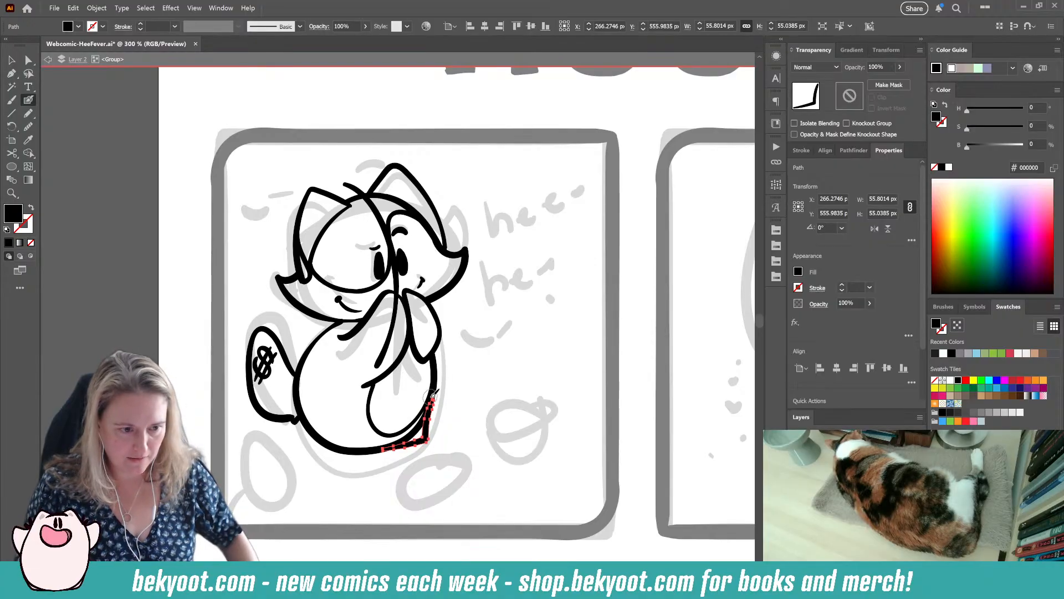
pyautogui.hotkey('ctrl', 'shift', 'a')
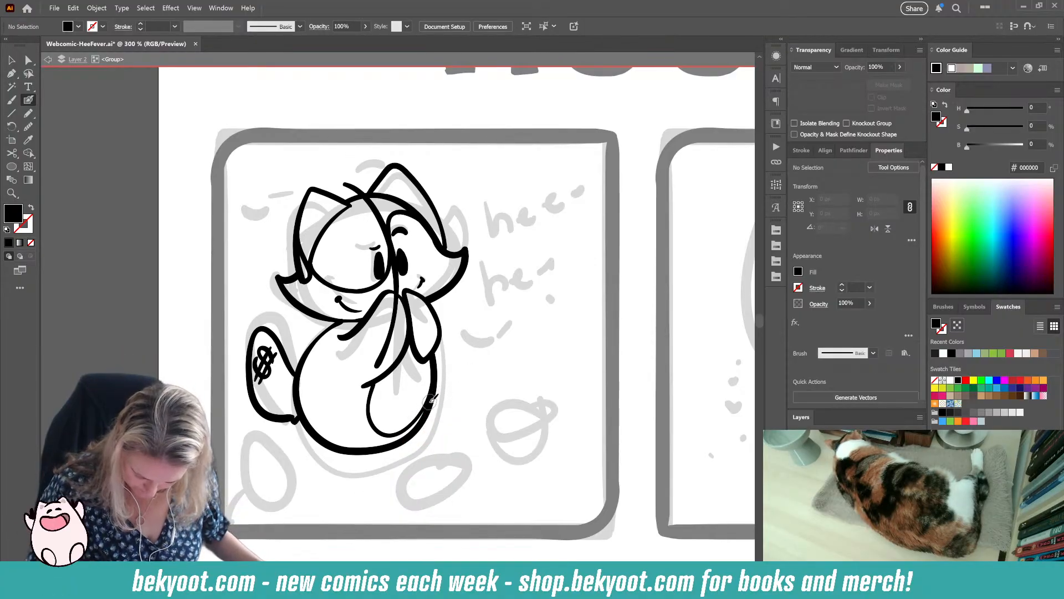
# Step: Ink small angular feet at both lower corners of the round body outline
pyautogui.moveTo(421, 443); pyautogui.dragTo(380, 452)
pyautogui.hotkey('shift', 'x')
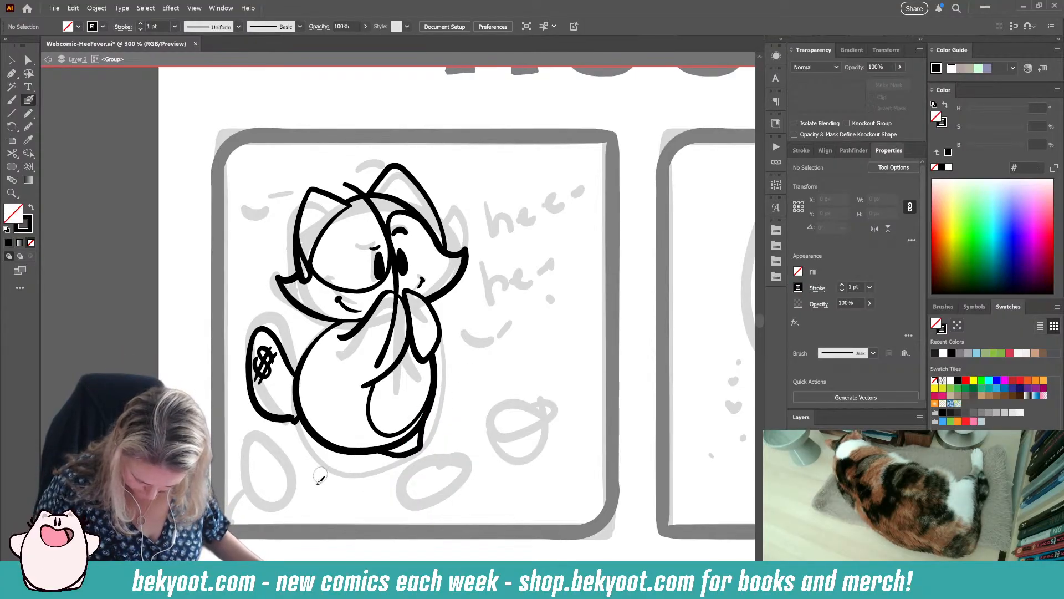
pyautogui.moveTo(303, 412)
pyautogui.mouseDown()
pyautogui.moveTo(321, 448)
pyautogui.moveTo(355, 452)
pyautogui.mouseUp()
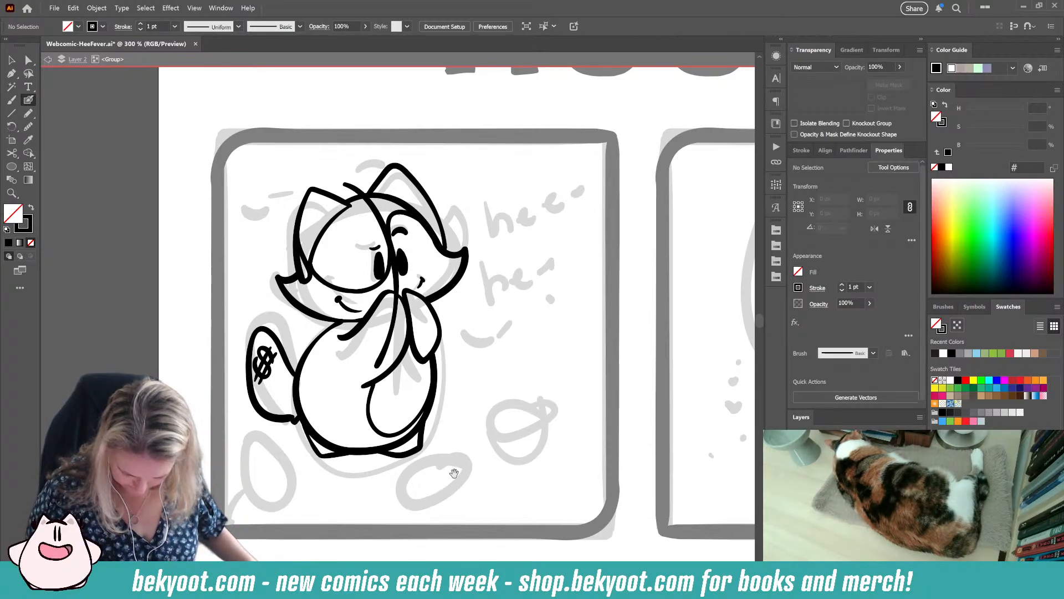
# Step: Erase the parts of the round body outline that cut across the feet, leaving a short curve between them
pyautogui.moveTo(454, 472); pyautogui.dragTo(405, 464)
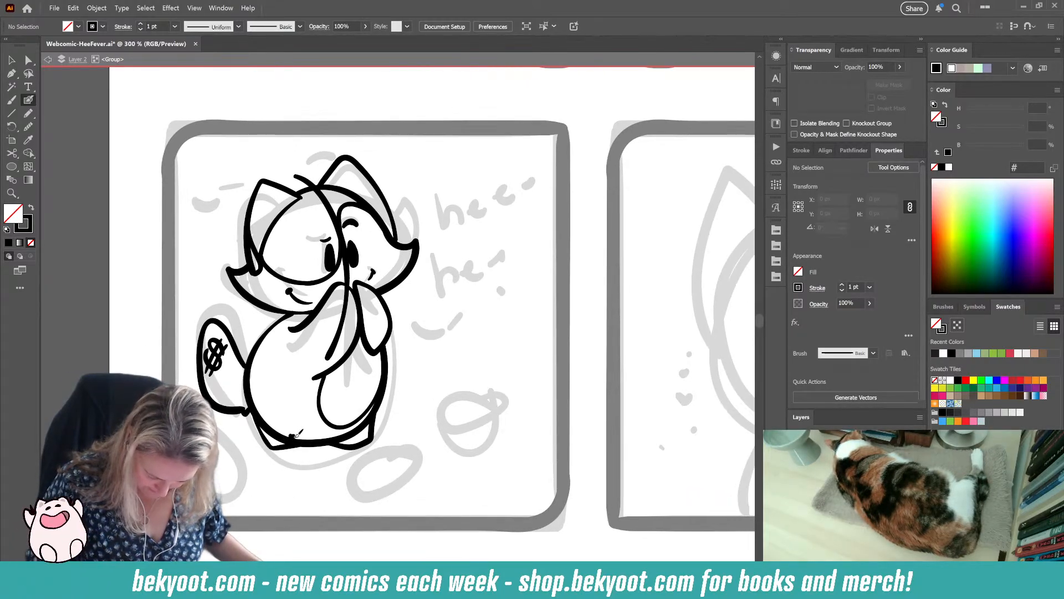
pyautogui.moveTo(358, 427); pyautogui.dragTo(274, 433)
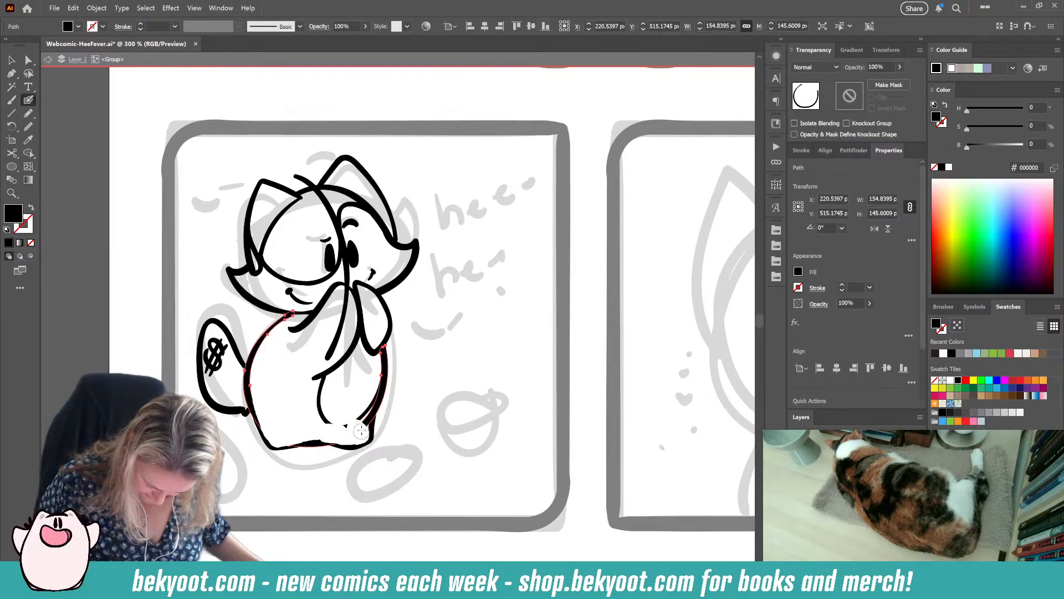
pyautogui.moveTo(362, 418)
pyautogui.mouseDown()
pyautogui.moveTo(362, 341)
pyautogui.moveTo(329, 479)
pyautogui.moveTo(382, 496)
pyautogui.moveTo(451, 451)
pyautogui.mouseUp()
pyautogui.keyDown('ctrl'); pyautogui.click(381, 473); pyautogui.keyUp('ctrl')
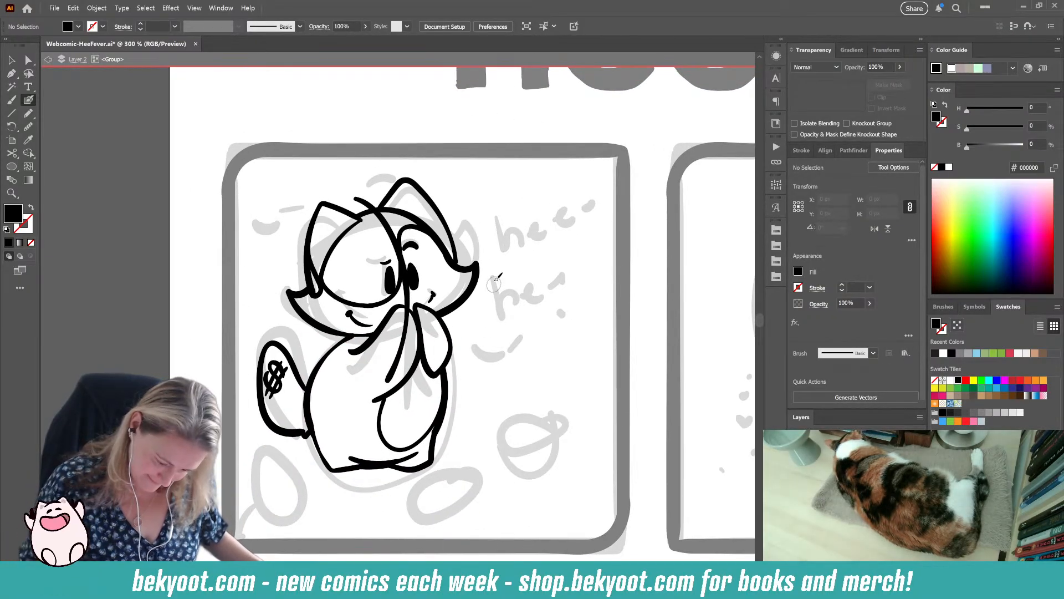
# Step: Hand-letter "he hee" with "hee" below it beside the cat's head, and add a short speech tick
pyautogui.moveTo(476, 211)
pyautogui.mouseDown()
pyautogui.moveTo(486, 234)
pyautogui.moveTo(502, 221)
pyautogui.moveTo(510, 234)
pyautogui.moveTo(525, 226)
pyautogui.moveTo(535, 235)
pyautogui.moveTo(545, 223)
pyautogui.moveTo(544, 238)
pyautogui.moveTo(502, 252)
pyautogui.moveTo(511, 259)
pyautogui.mouseUp()
pyautogui.hotkey('ctrl', 'z')
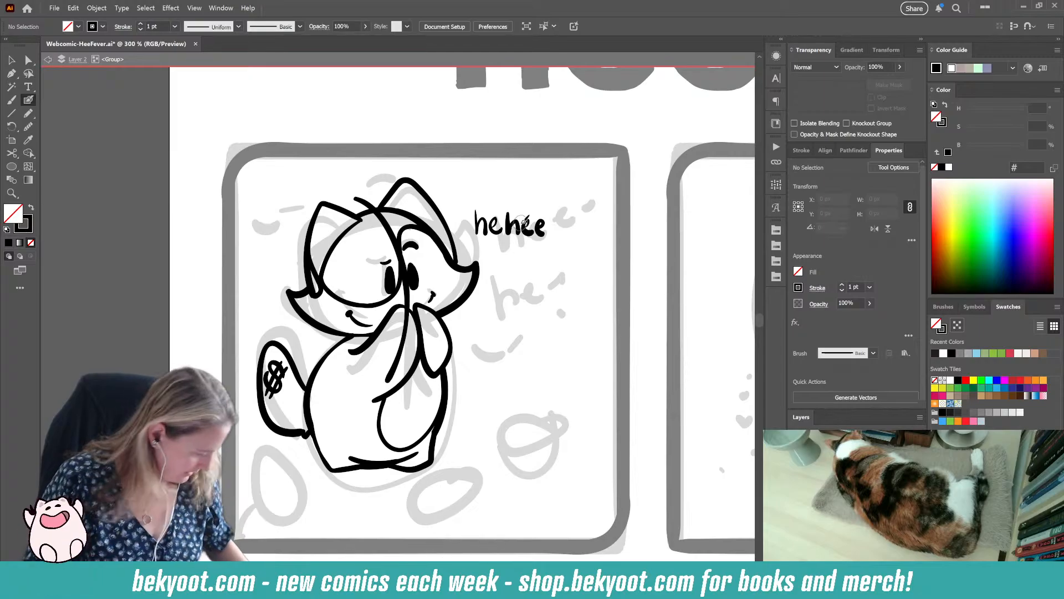
pyautogui.moveTo(503, 246); pyautogui.dragTo(501, 270)
pyautogui.moveTo(503, 260); pyautogui.dragTo(546, 267)
pyautogui.hotkey('ctrl', 'z')
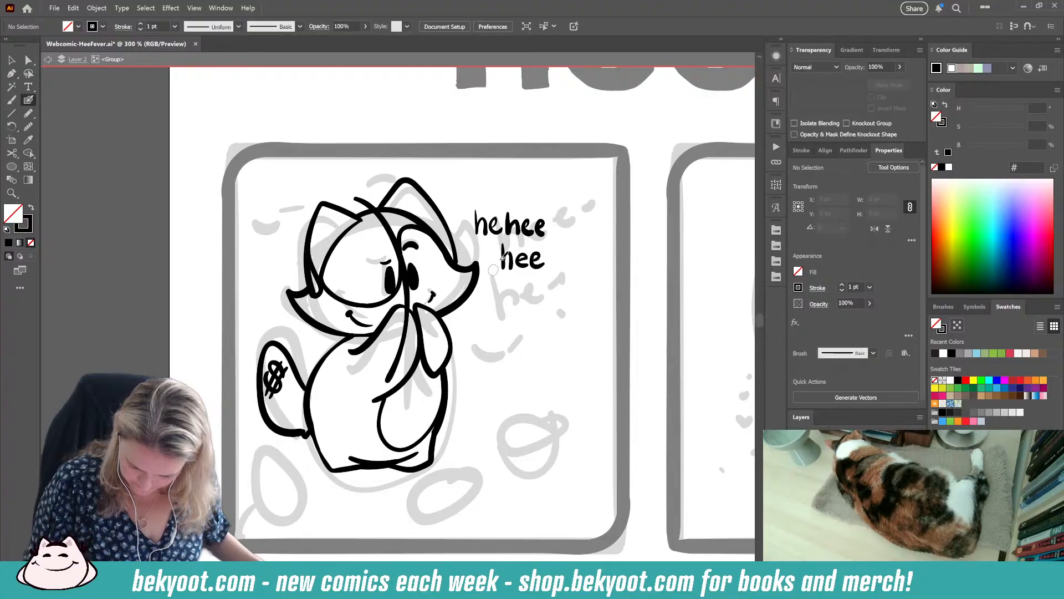
pyautogui.moveTo(474, 240); pyautogui.dragTo(466, 245)
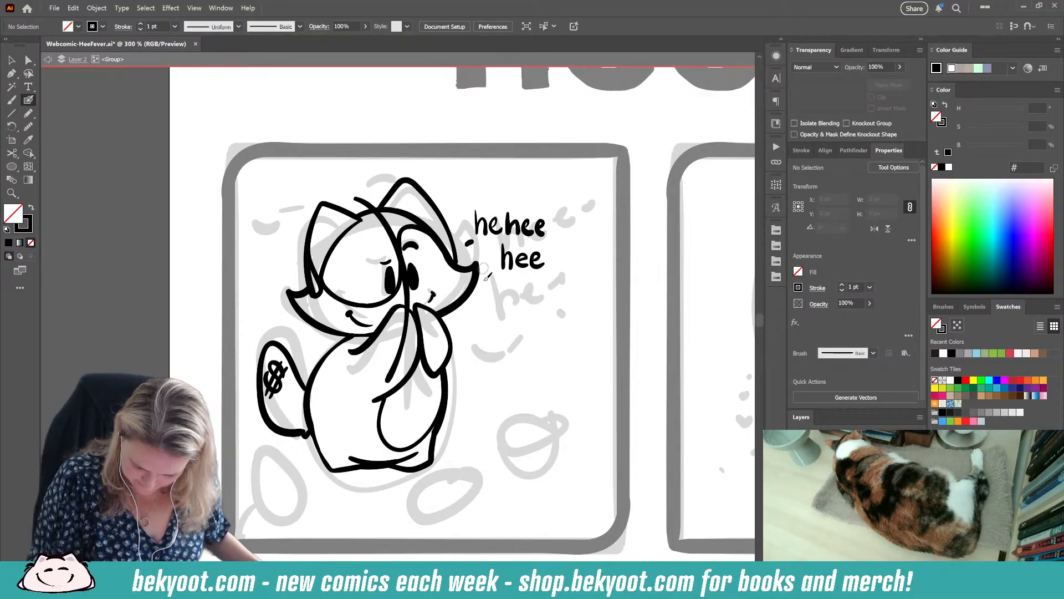
# Step: Delete the long curved construction line running through the cat's face down to its paws
pyautogui.moveTo(451, 393); pyautogui.dragTo(462, 364)
pyautogui.keyDown('ctrl'); pyautogui.click(409, 334); pyautogui.keyUp('ctrl')
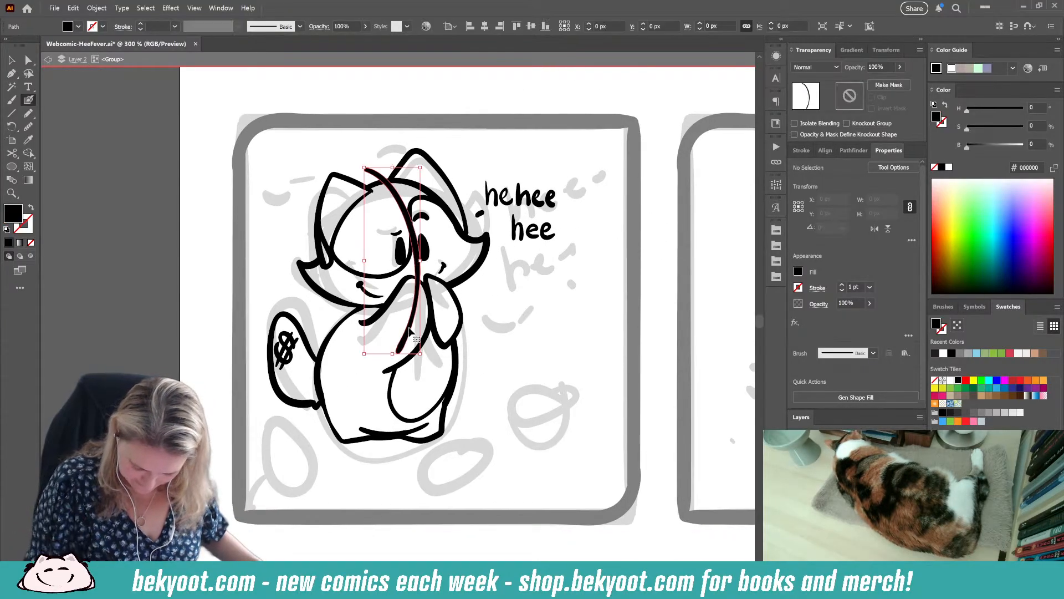
pyautogui.press('Delete')
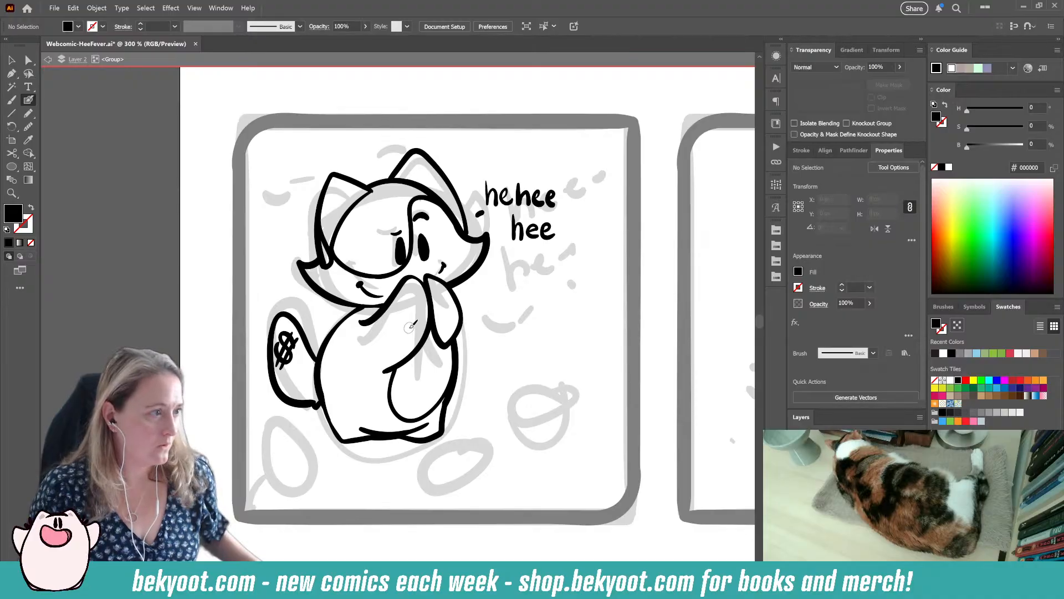
# Step: Ink the ground line beneath the cat with a jagged edge on its right side
pyautogui.scroll(-2, 477, 335)
pyautogui.moveTo(321, 398); pyautogui.dragTo(390, 395)
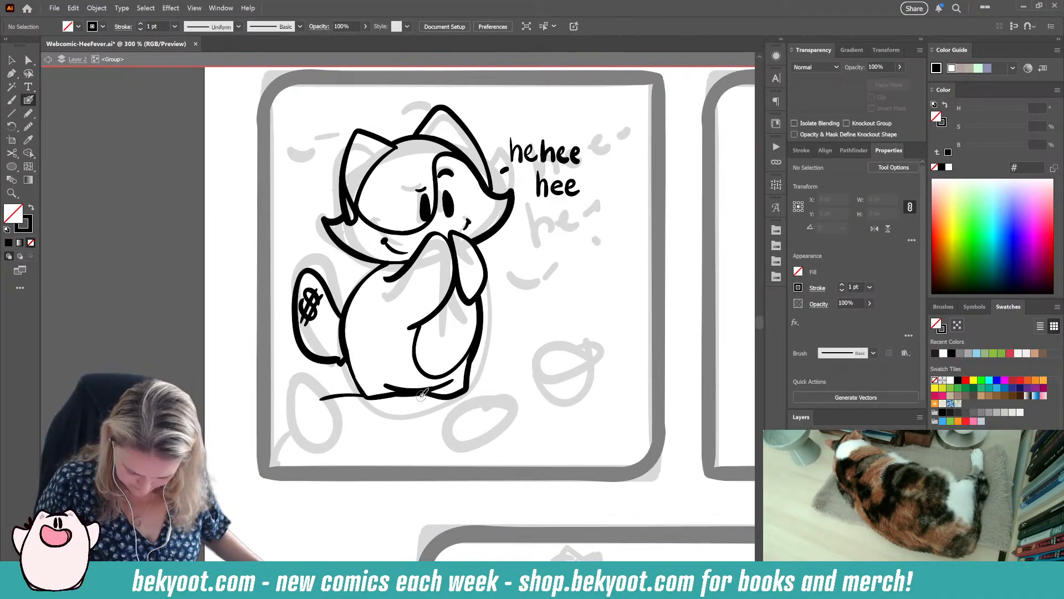
pyautogui.moveTo(470, 392)
pyautogui.mouseDown()
pyautogui.moveTo(541, 397)
pyautogui.moveTo(463, 417)
pyautogui.moveTo(504, 422)
pyautogui.moveTo(479, 467)
pyautogui.mouseUp()
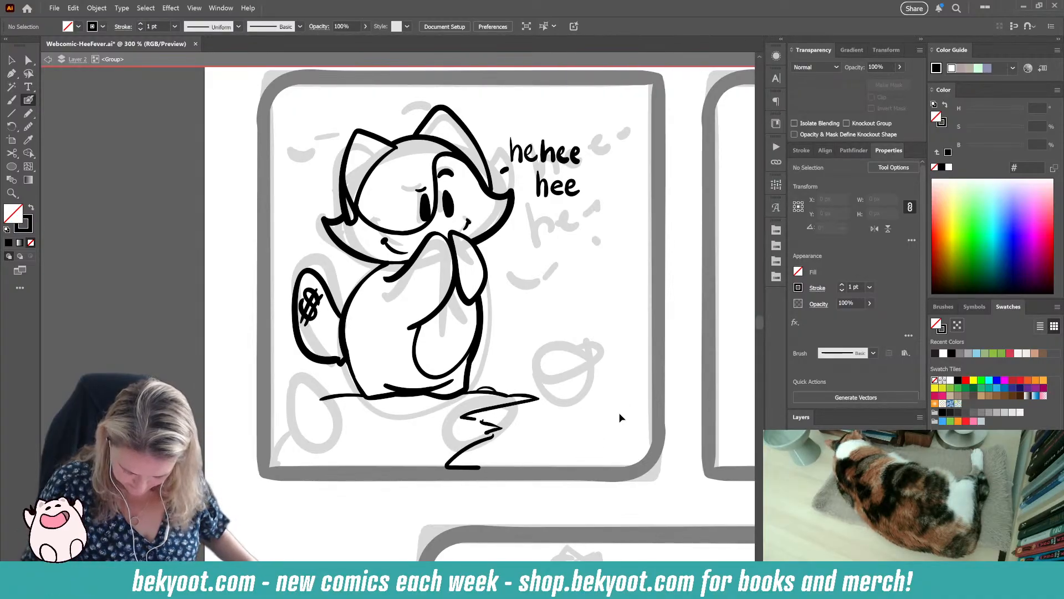
pyautogui.hotkey('ctrl', 'z')
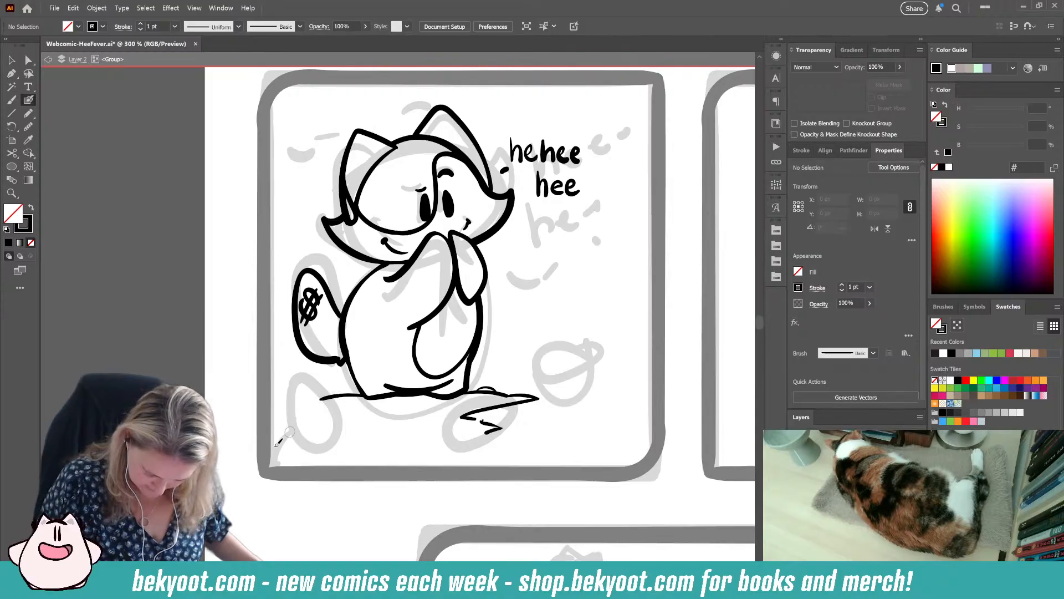
# Step: Ink the mound's left contour down to the panel border and extend its right edge with small jagged strokes
pyautogui.moveTo(330, 395)
pyautogui.mouseDown()
pyautogui.moveTo(302, 405)
pyautogui.moveTo(325, 423)
pyautogui.moveTo(311, 445)
pyautogui.moveTo(421, 467)
pyautogui.mouseUp()
pyautogui.moveTo(509, 438)
pyautogui.mouseDown()
pyautogui.moveTo(596, 450)
pyautogui.moveTo(633, 474)
pyautogui.mouseUp()
pyautogui.hotkey('ctrl', 'z')
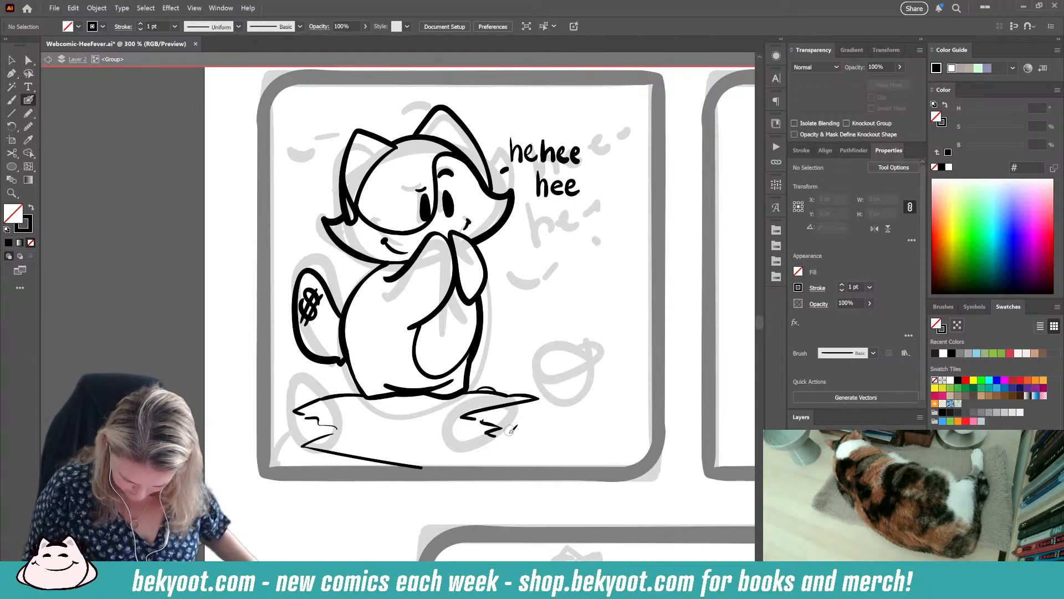
pyautogui.moveTo(497, 435); pyautogui.dragTo(510, 431)
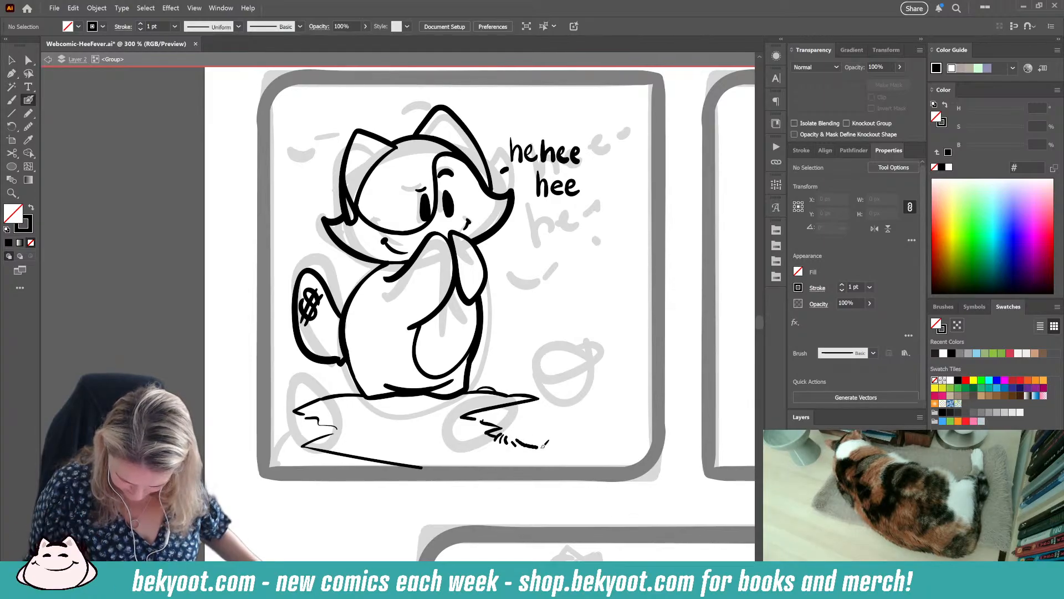
pyautogui.hotkey('ctrl', 'z')
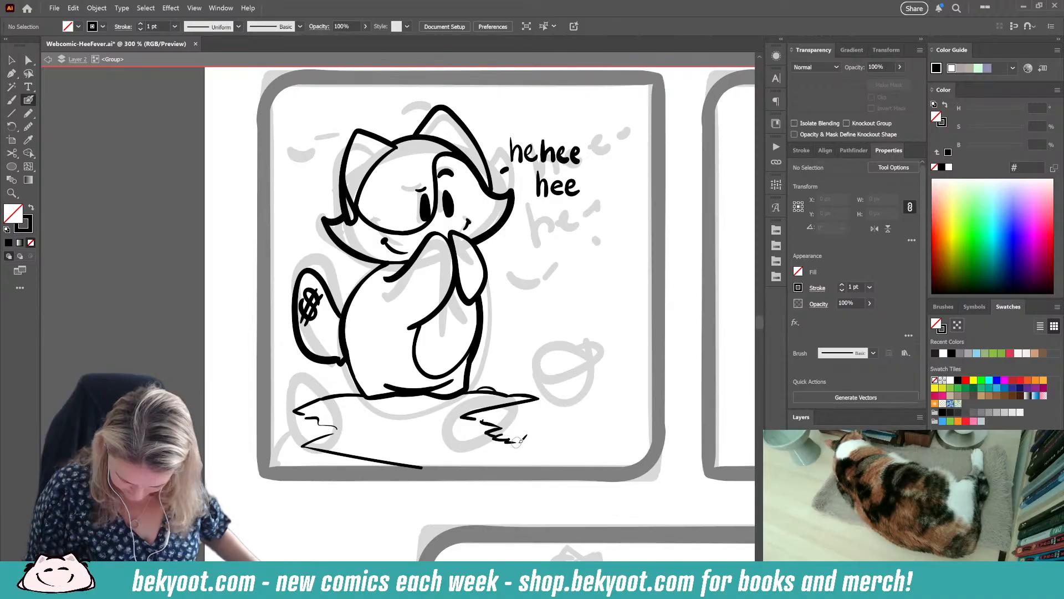
# Step: Ink a long sloping line from the mound's right edge and adjust it to meet the panel's lower border
pyautogui.moveTo(522, 443); pyautogui.dragTo(626, 461)
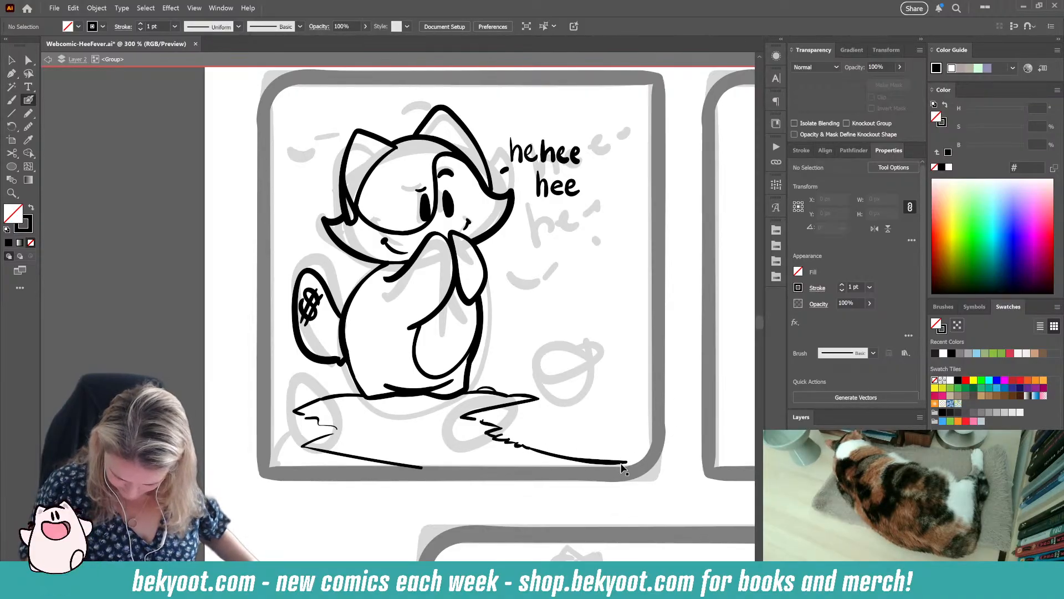
pyautogui.moveTo(566, 439); pyautogui.dragTo(635, 420)
pyautogui.moveTo(598, 463); pyautogui.dragTo(597, 468)
pyautogui.keyDown('ctrl'); pyautogui.click(492, 493); pyautogui.keyUp('ctrl')
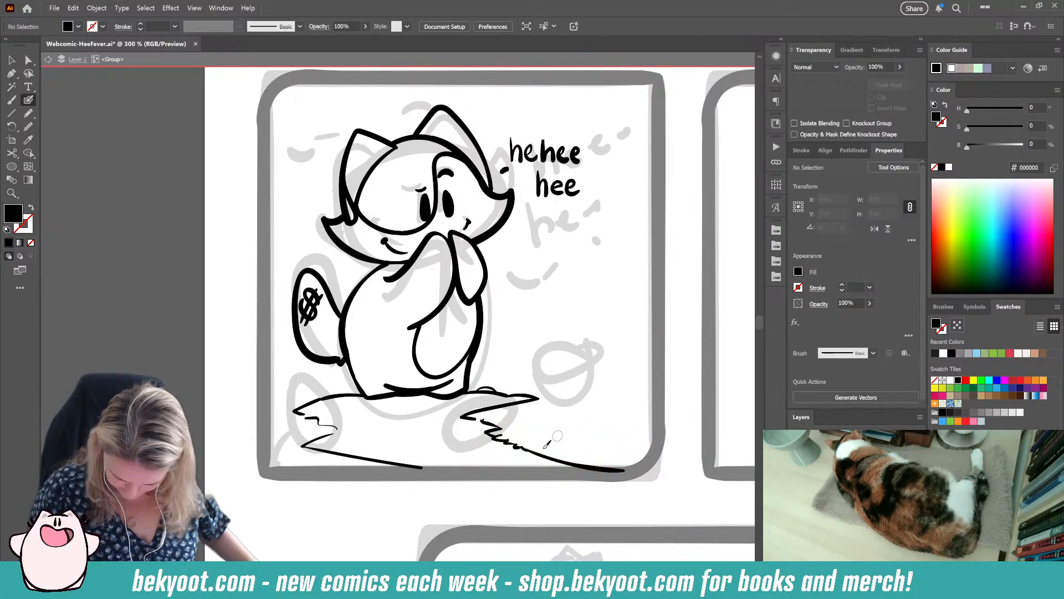
# Step: Ink a flower with five petals and a small domed centre over the round sketch to the cat's right
pyautogui.moveTo(463, 440); pyautogui.dragTo(433, 434)
pyautogui.moveTo(557, 332); pyautogui.dragTo(521, 342)
pyautogui.hotkey('ctrl', 'z')
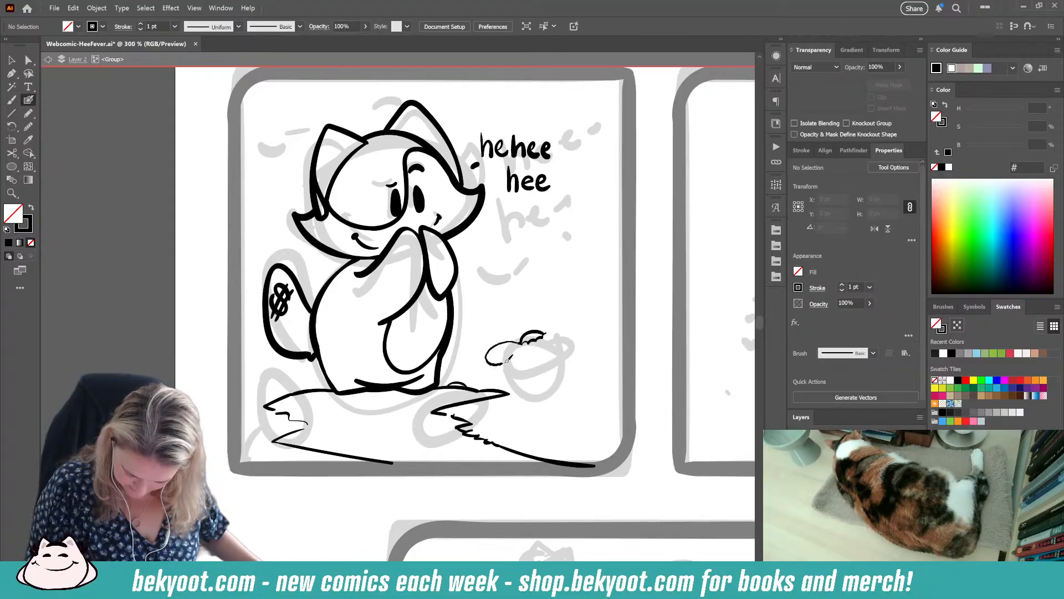
pyautogui.moveTo(524, 338); pyautogui.dragTo(505, 341)
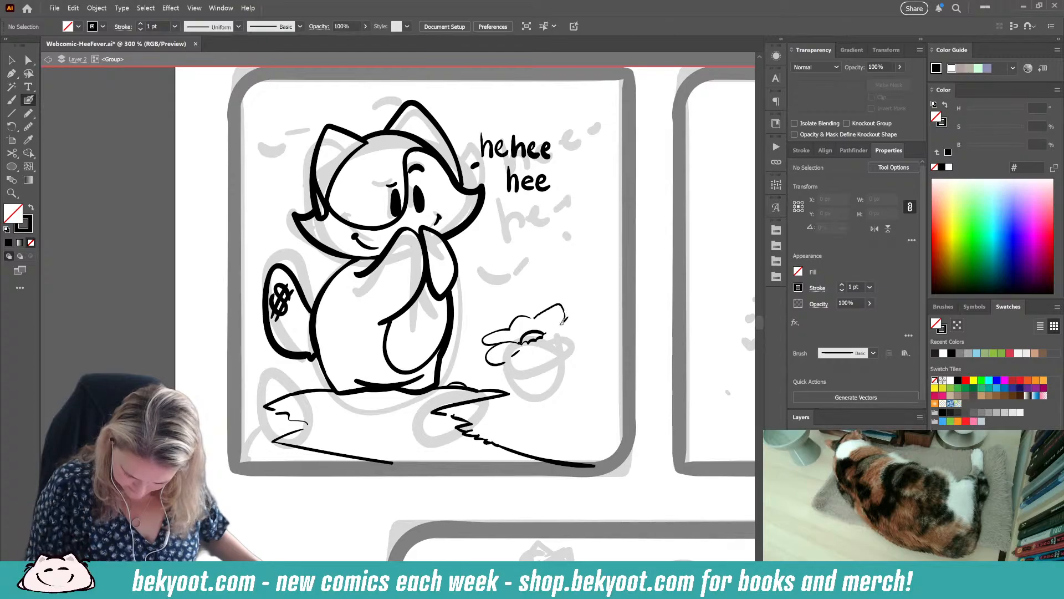
pyautogui.moveTo(563, 321); pyautogui.dragTo(547, 332)
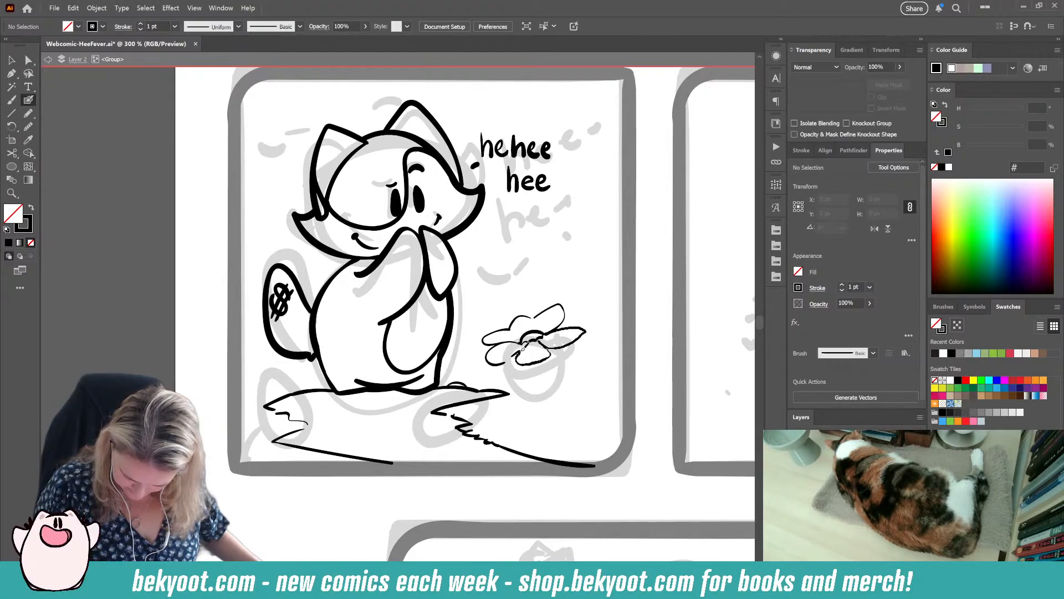
pyautogui.moveTo(522, 347); pyautogui.dragTo(531, 325)
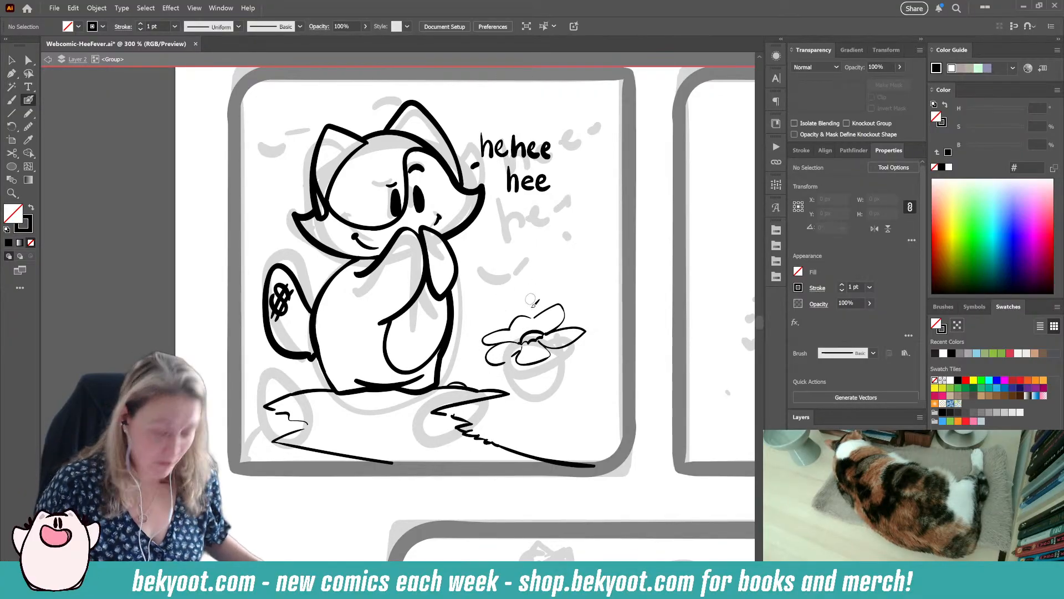
# Step: Resize the flower's upper petal arc to about 24 px wide and 16 px tall so it meets the neighbouring petal
pyautogui.keyDown('ctrl'); pyautogui.click(525, 319); pyautogui.keyUp('ctrl')
pyautogui.moveTo(531, 323); pyautogui.dragTo(536, 322)
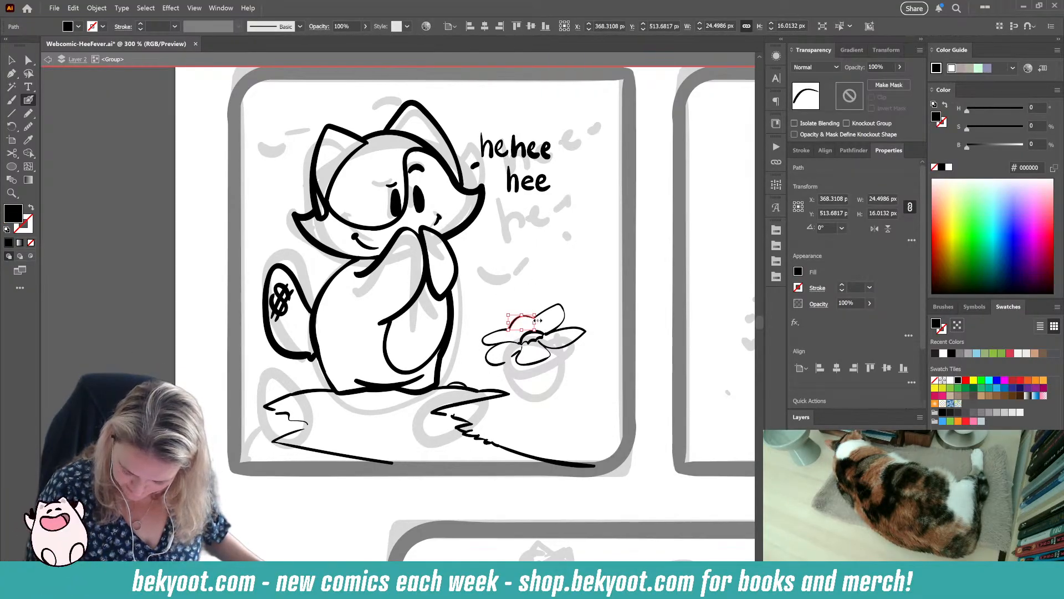
pyautogui.keyDown('ctrl'); pyautogui.click(591, 313); pyautogui.keyUp('ctrl')
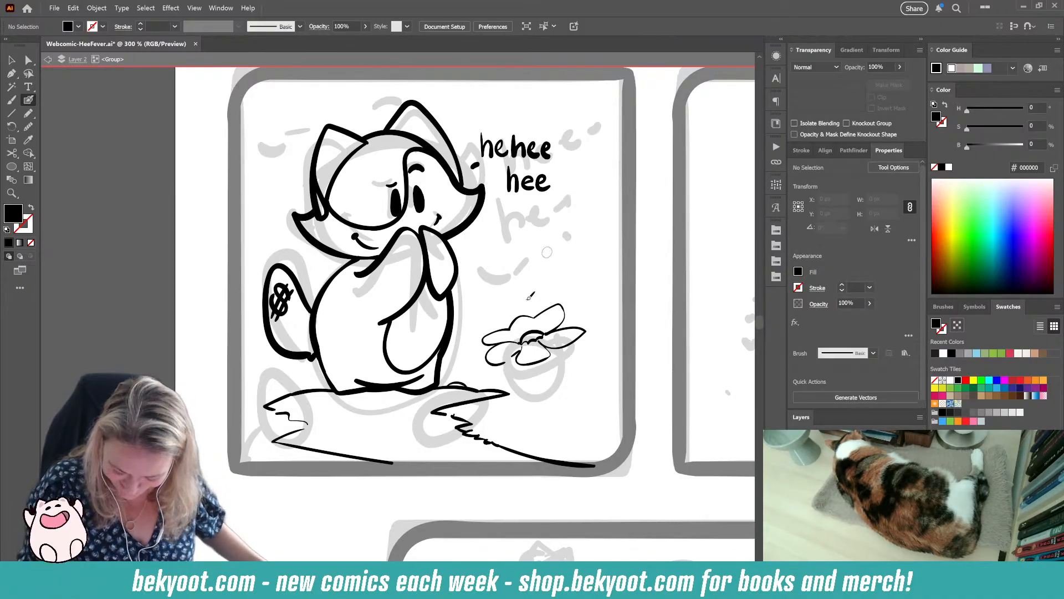
# Step: Delete the rough short stroke on the flower's lower-left petal and close its outline with a clean line
pyautogui.keyDown('ctrl'); pyautogui.click(516, 355); pyautogui.keyUp('ctrl')
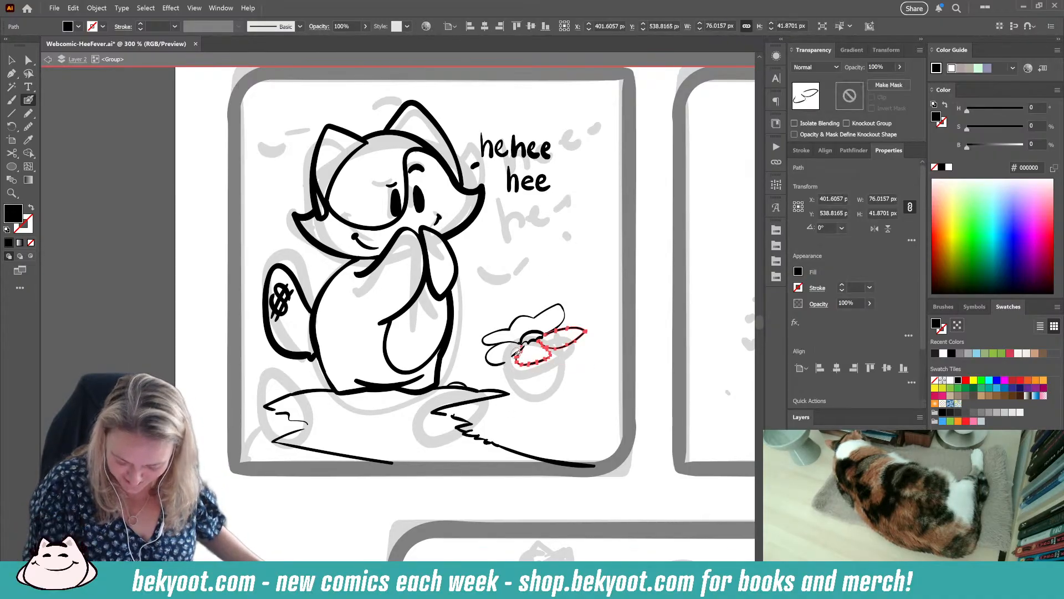
pyautogui.keyDown('ctrl'); pyautogui.click(567, 376); pyautogui.keyUp('ctrl')
pyautogui.scroll(3, 578, 363)
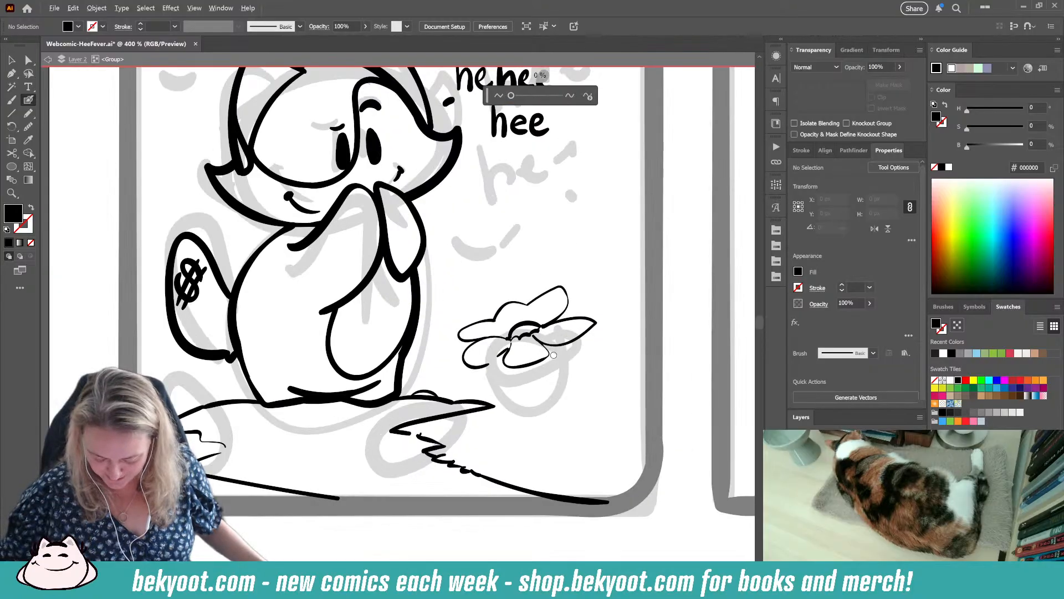
pyautogui.keyDown('ctrl'); pyautogui.click(478, 354); pyautogui.keyUp('ctrl')
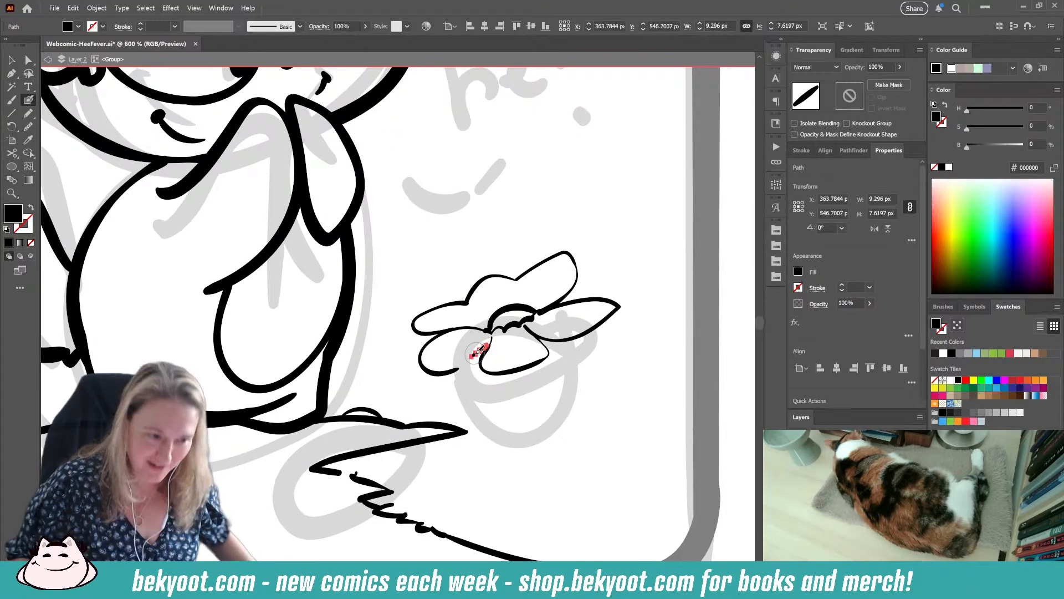
pyautogui.press('Delete')
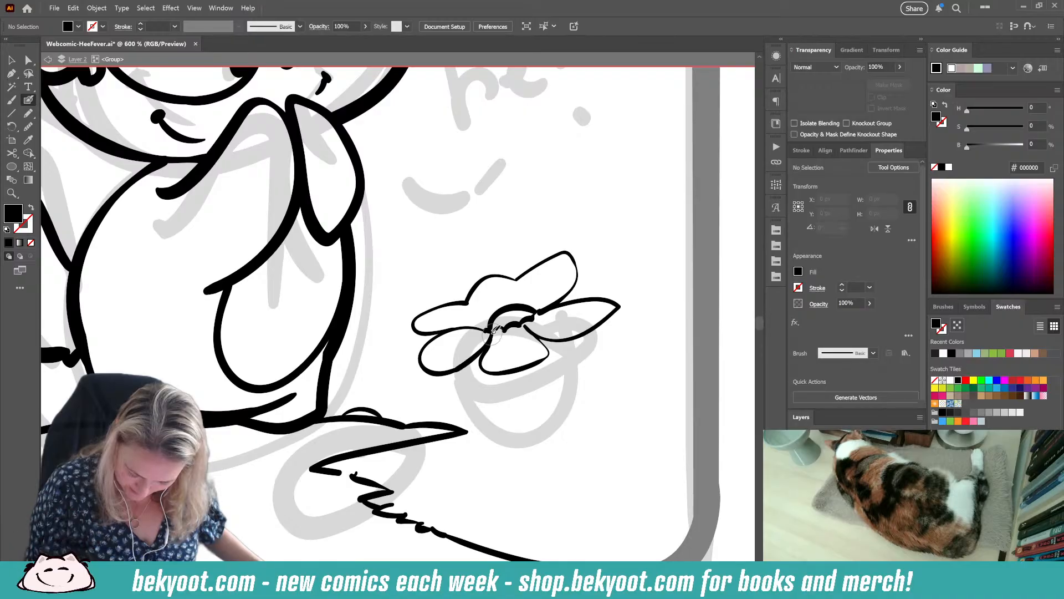
# Step: Refine the outline of the flower's upper-right petal where it joins the top petal and the centre
pyautogui.hotkey('shift', 'x')
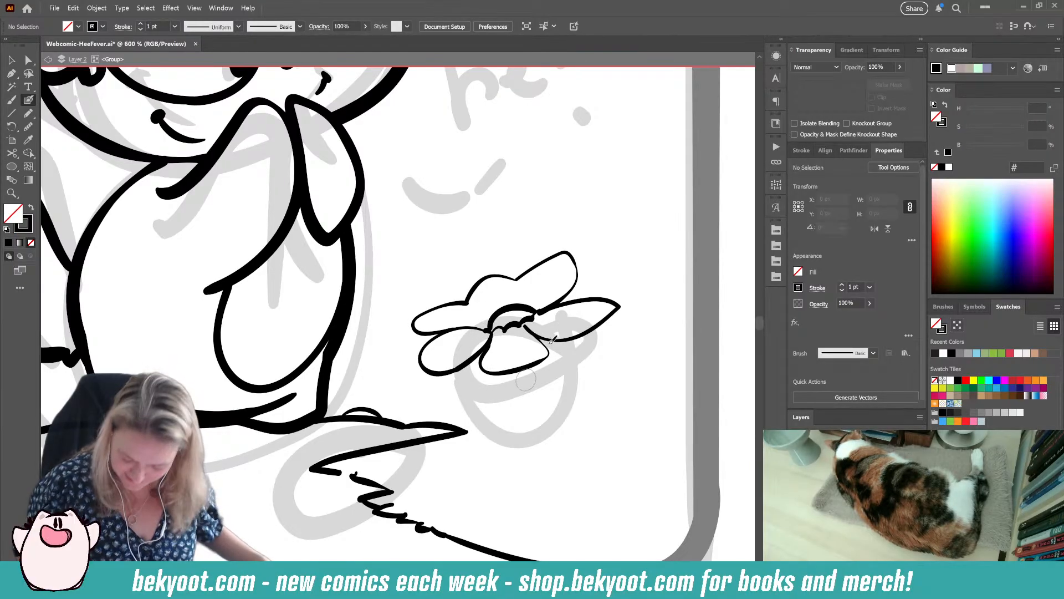
pyautogui.moveTo(516, 278); pyautogui.dragTo(547, 312)
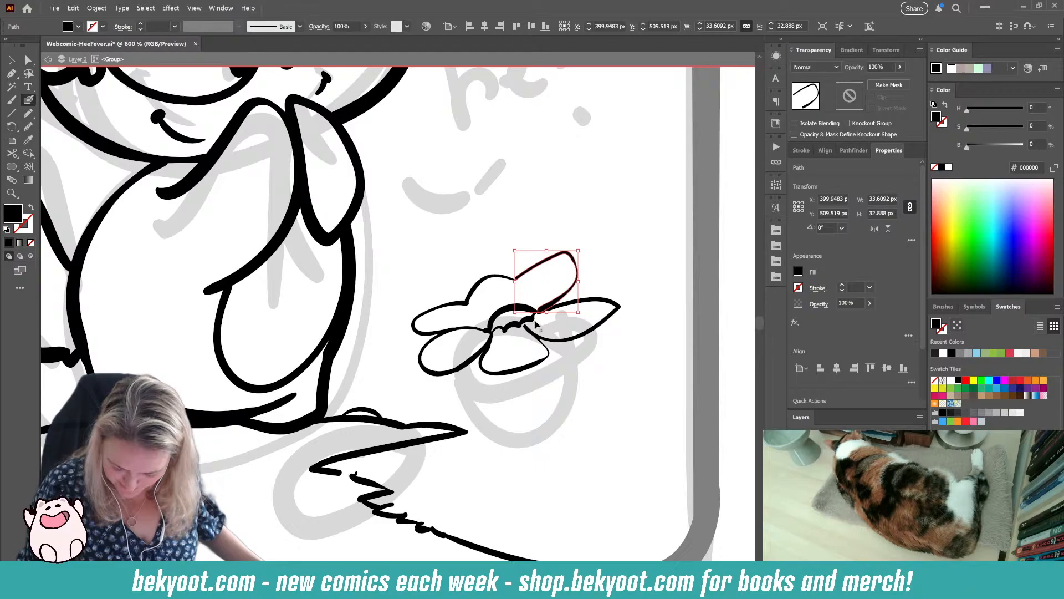
pyautogui.keyDown('ctrl'); pyautogui.click(604, 242); pyautogui.keyUp('ctrl')
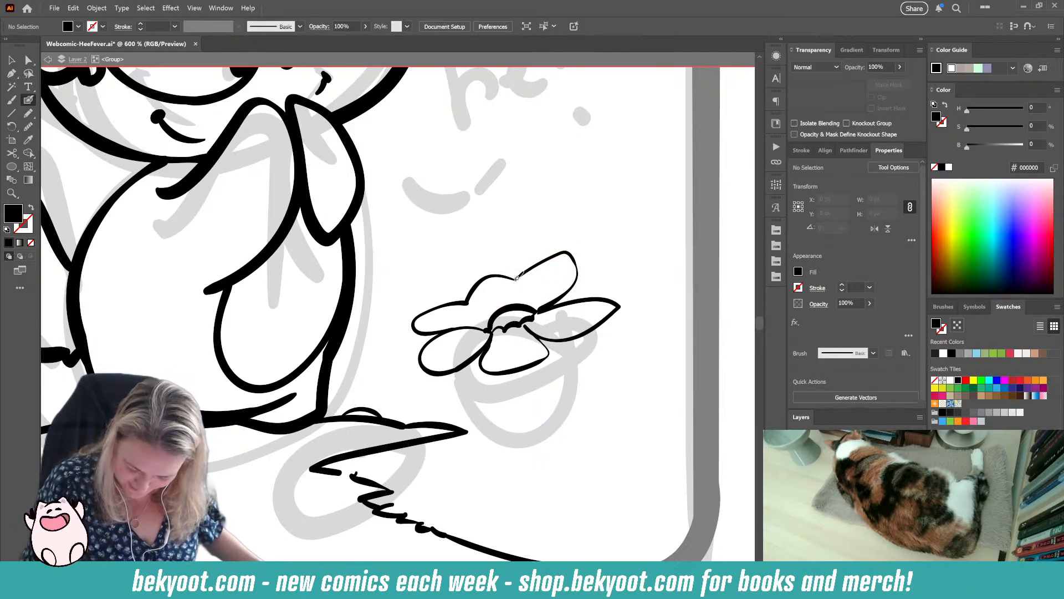
# Step: Close the gap between the flower's top and upper-right petals and ink a pointed petal tip beneath the lower-left petal
pyautogui.moveTo(515, 280)
pyautogui.mouseDown()
pyautogui.moveTo(515, 298)
pyautogui.moveTo(496, 275)
pyautogui.moveTo(514, 291)
pyautogui.mouseUp()
pyautogui.keyDown('ctrl'); pyautogui.click(521, 270); pyautogui.keyUp('ctrl')
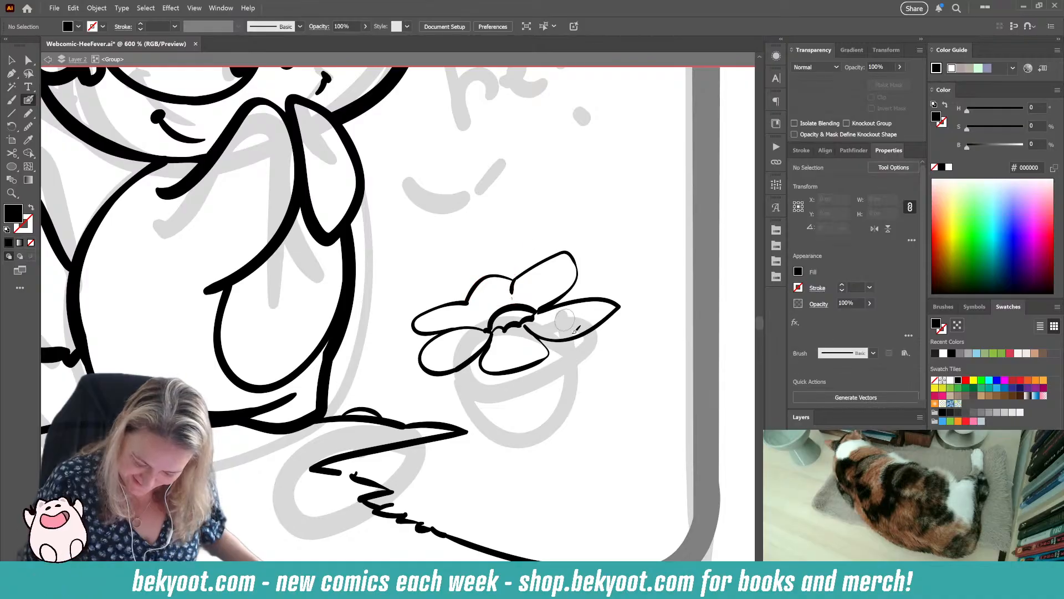
pyautogui.moveTo(524, 348); pyautogui.dragTo(487, 329)
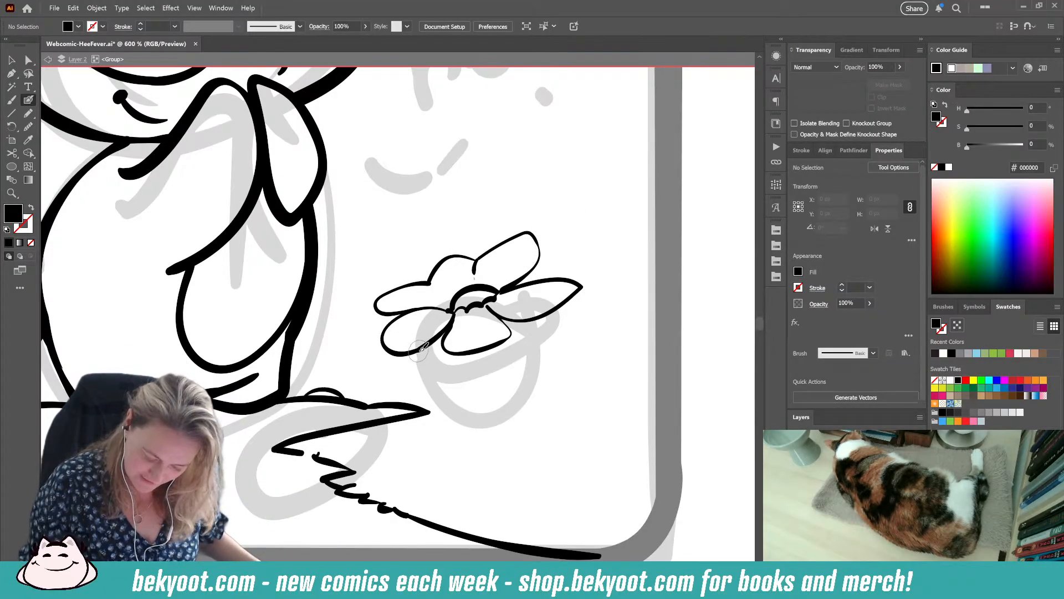
pyautogui.moveTo(417, 363)
pyautogui.mouseDown()
pyautogui.moveTo(427, 377)
pyautogui.moveTo(452, 354)
pyautogui.moveTo(427, 376)
pyautogui.mouseUp()
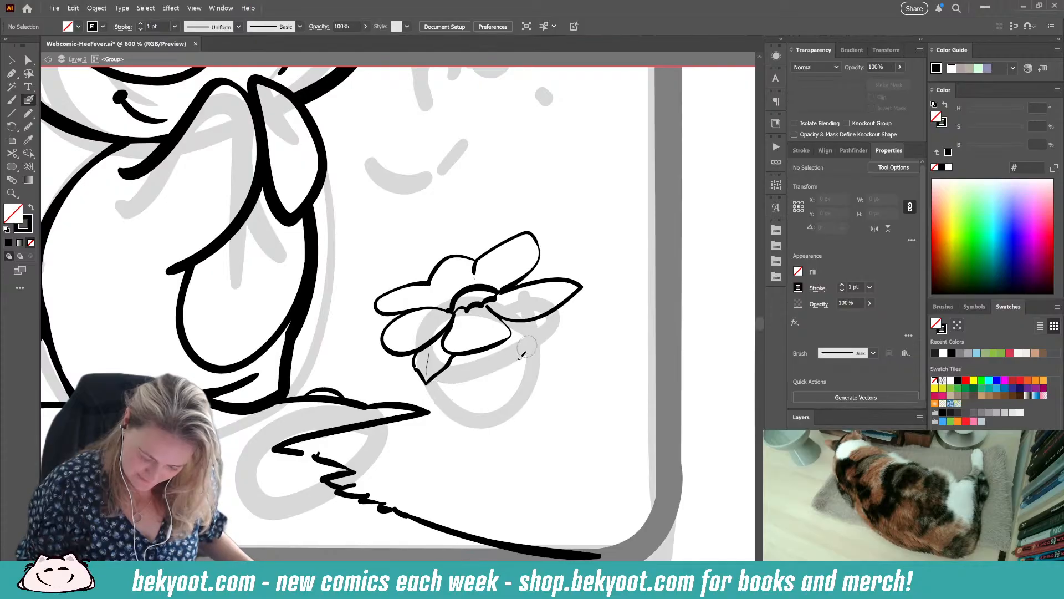
# Step: Ink a curled petal edge between the flower's bottom petal and right petal, redoing the first strokes
pyautogui.moveTo(509, 335); pyautogui.dragTo(542, 334)
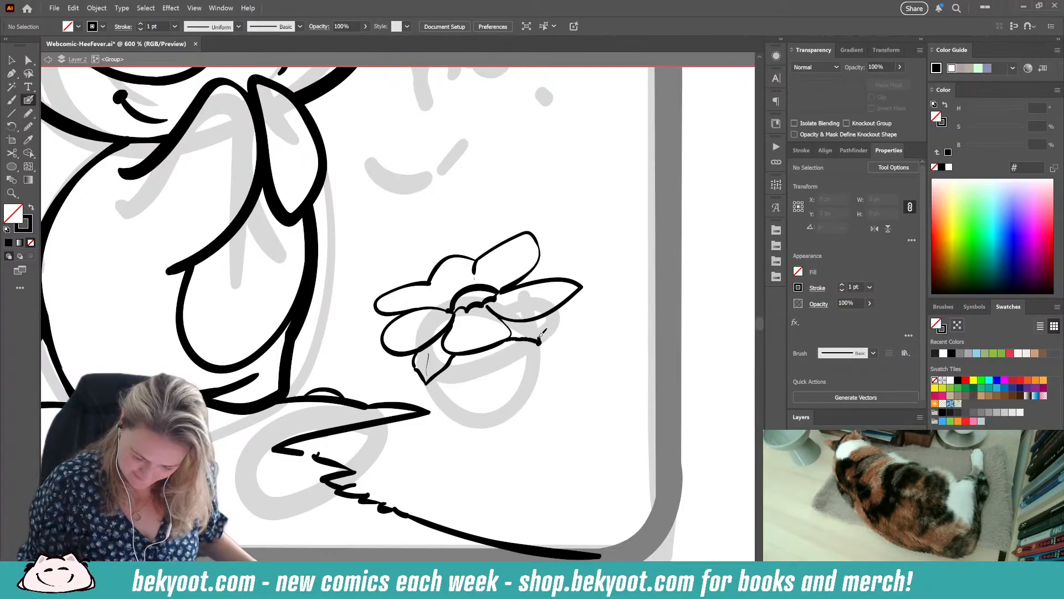
pyautogui.hotkey('ctrl', 'z')
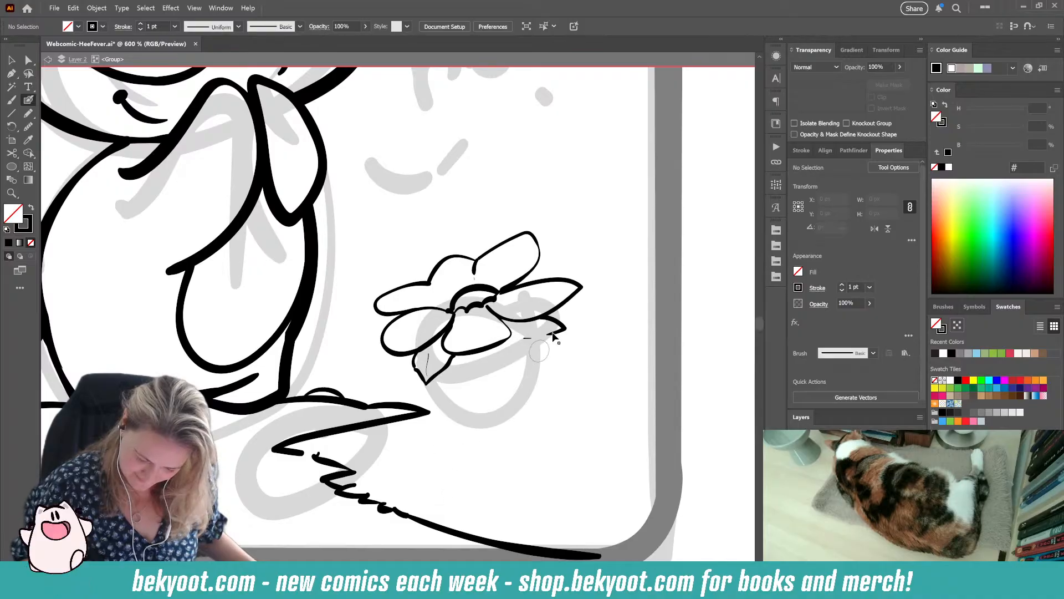
pyautogui.hotkey('ctrl', 'z')
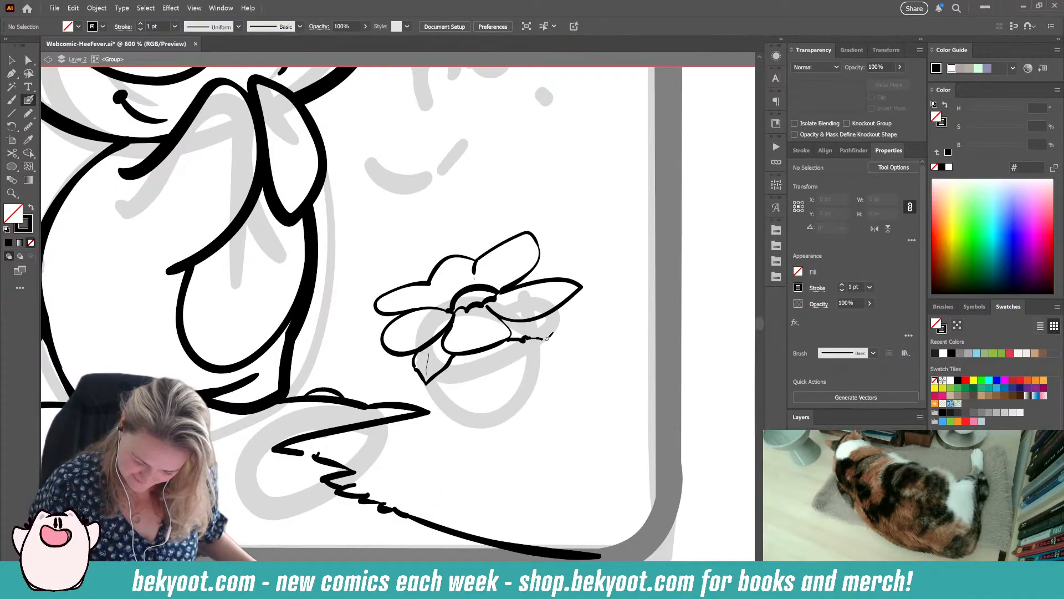
pyautogui.moveTo(549, 315)
pyautogui.mouseDown()
pyautogui.moveTo(554, 338)
pyautogui.moveTo(515, 344)
pyautogui.mouseUp()
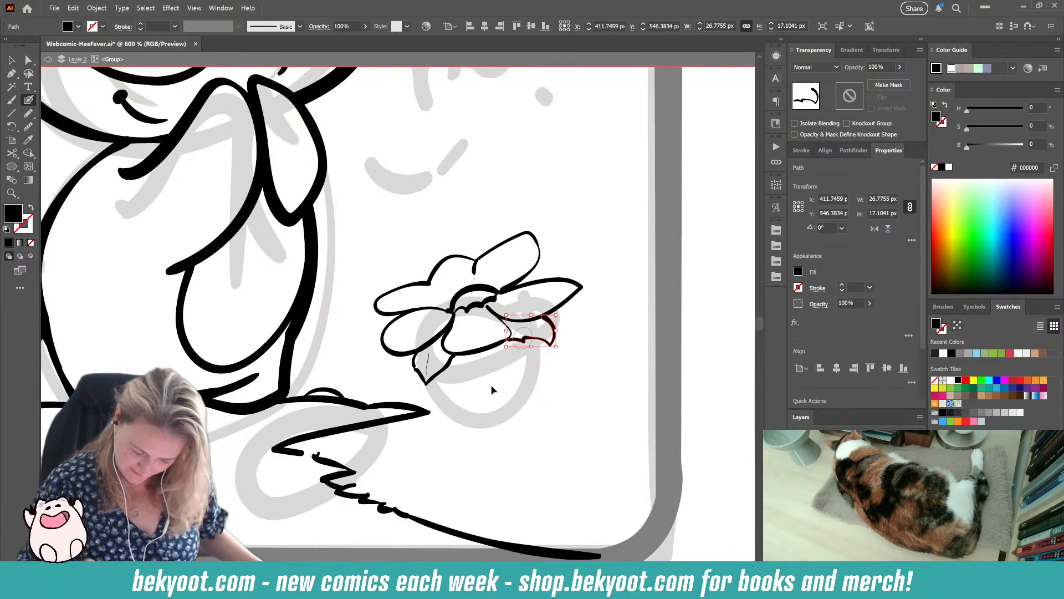
pyautogui.keyDown('ctrl'); pyautogui.click(500, 411); pyautogui.keyUp('ctrl')
# Step: Replace the crease line in the pointed petal at the flower's lower left with a new thin stroke
pyautogui.keyDown('ctrl'); pyautogui.click(427, 363); pyautogui.keyUp('ctrl')
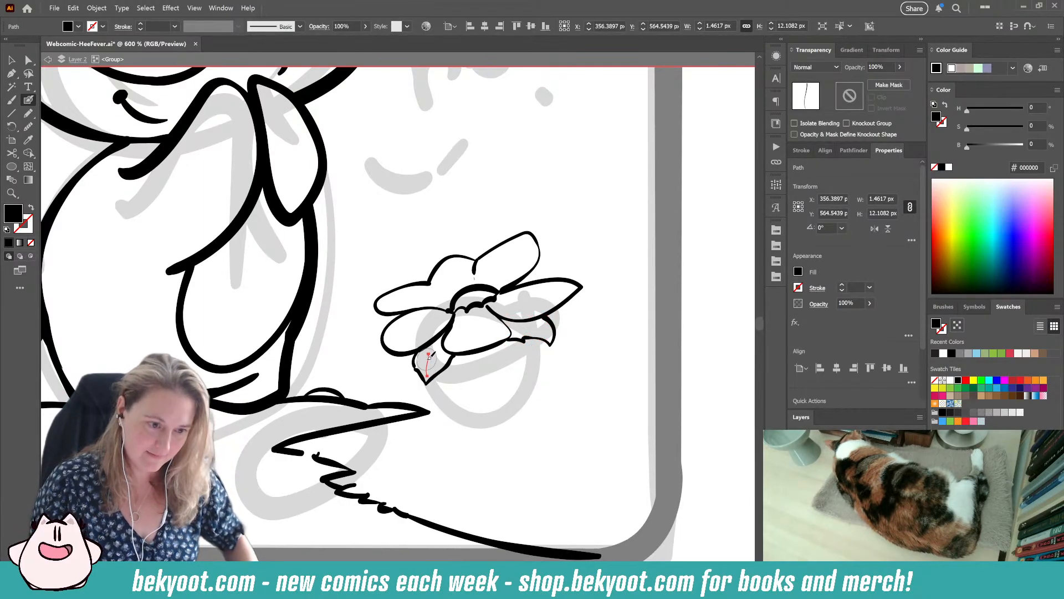
pyautogui.press('Delete')
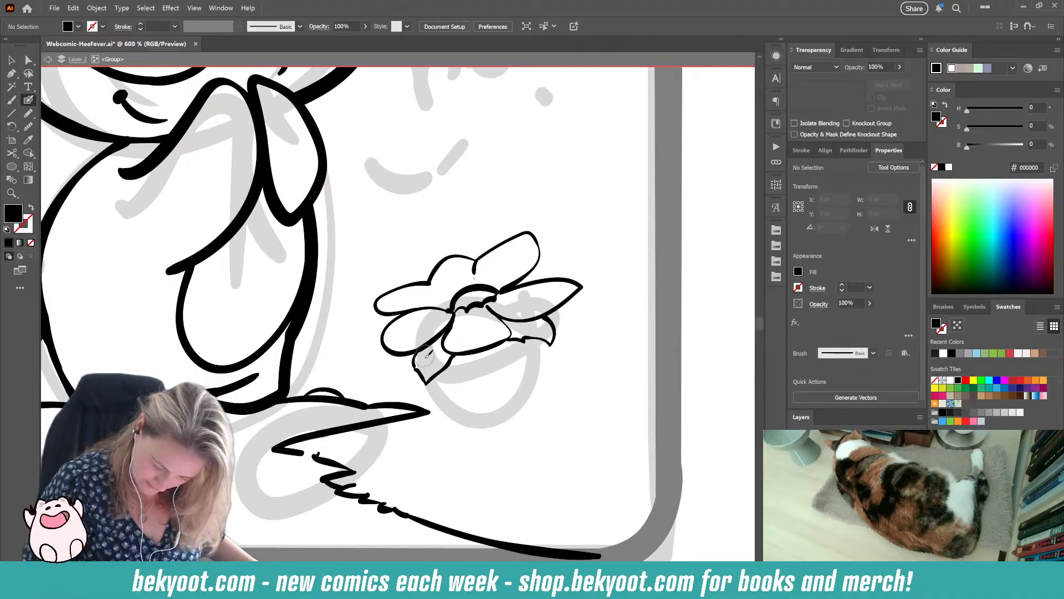
pyautogui.moveTo(441, 331)
pyautogui.mouseDown()
pyautogui.moveTo(426, 384)
pyautogui.moveTo(471, 344)
pyautogui.mouseUp()
pyautogui.hotkey('shift', 'x')
pyautogui.hotkey('ctrl', 'z')
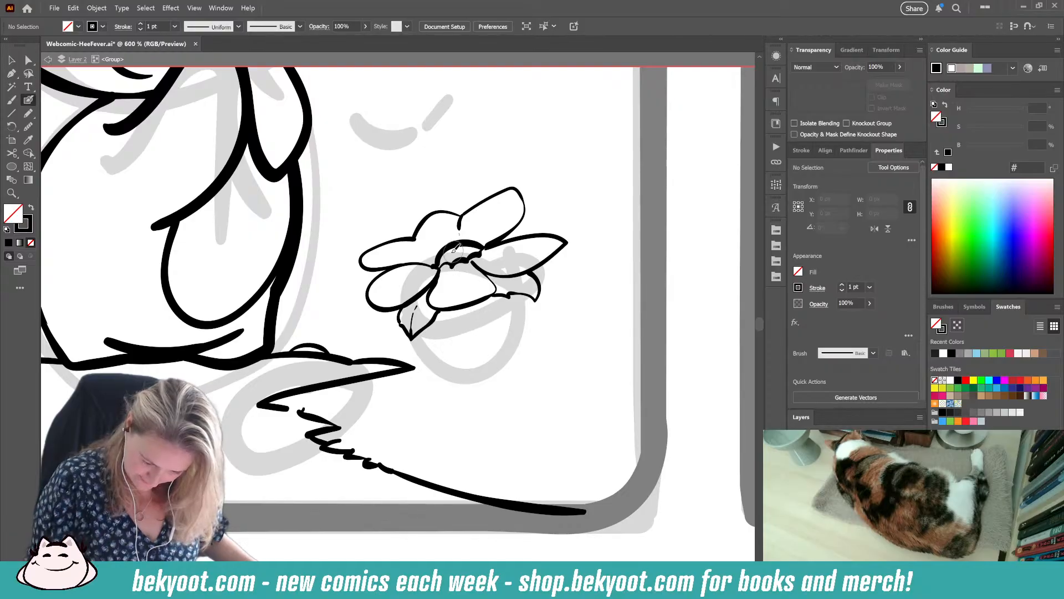
# Step: Ink a two-line stem from below the flower head to the ground and shift it slightly right
pyautogui.moveTo(455, 261); pyautogui.dragTo(487, 313)
pyautogui.moveTo(489, 327); pyautogui.dragTo(494, 435)
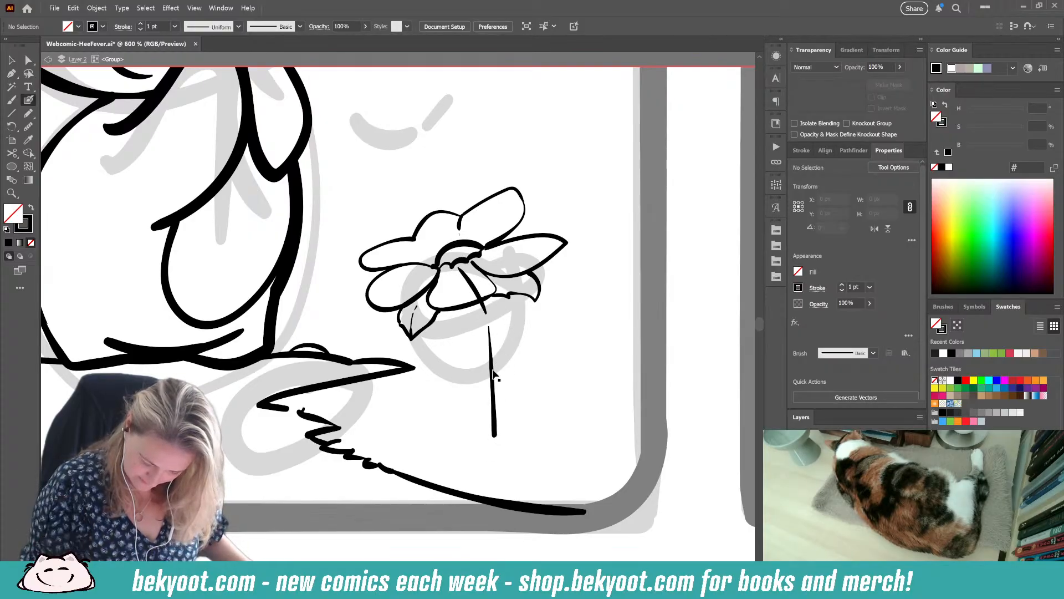
pyautogui.hotkey('ctrl', 'z')
pyautogui.moveTo(482, 332)
pyautogui.mouseDown()
pyautogui.moveTo(483, 496)
pyautogui.moveTo(510, 404)
pyautogui.moveTo(495, 504)
pyautogui.mouseUp()
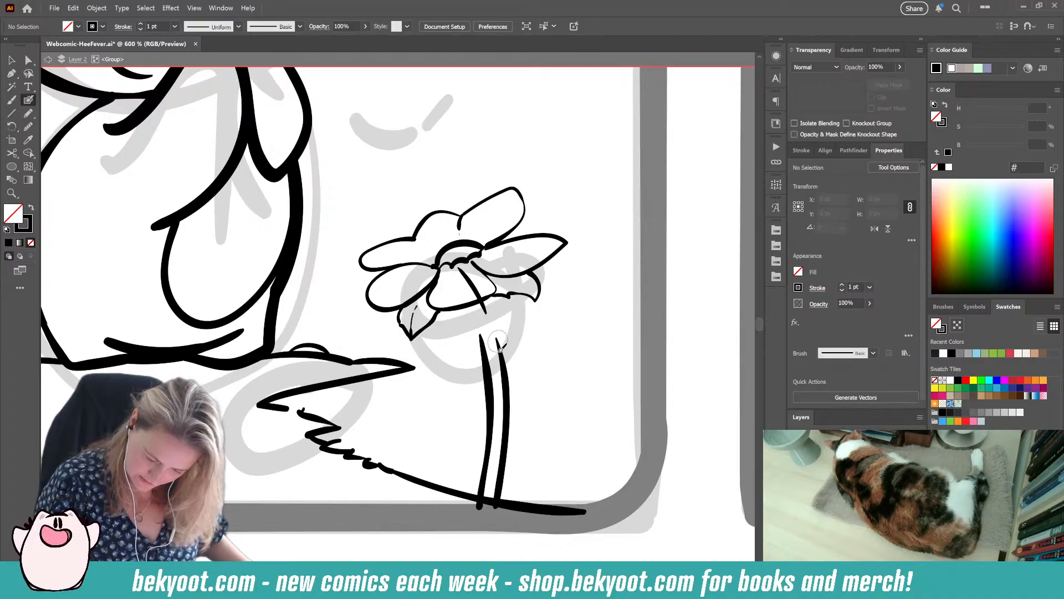
pyautogui.moveTo(502, 398)
pyautogui.mouseDown()
pyautogui.moveTo(513, 404)
pyautogui.moveTo(518, 371)
pyautogui.mouseUp()
pyautogui.keyDown('ctrl'); pyautogui.click(347, 332); pyautogui.keyUp('ctrl')
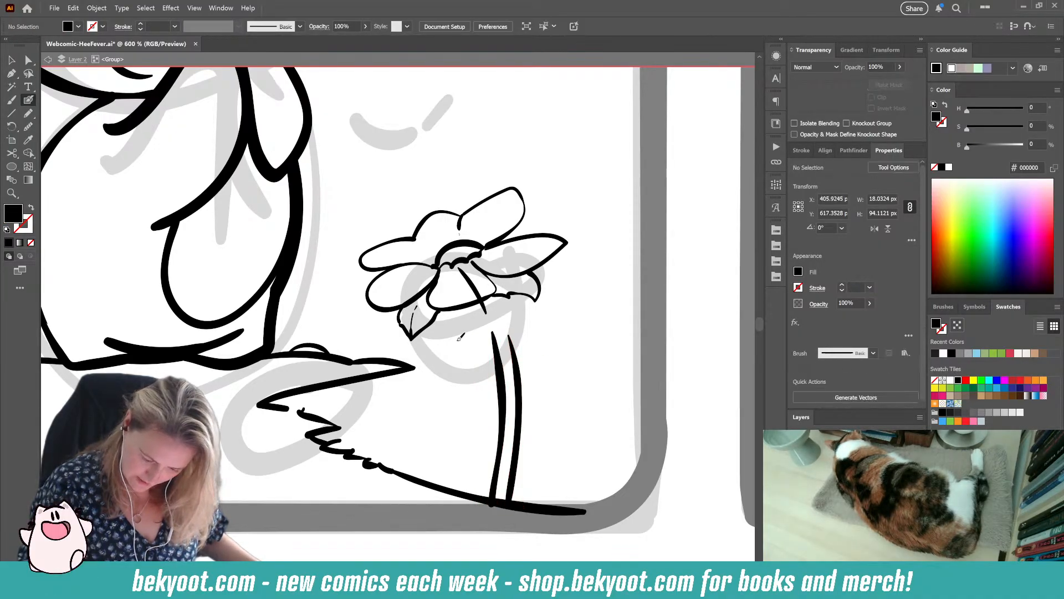
# Step: Sketch a small bud on a curved stalk beside the cat, plus loose teardrop, leaf and oval shapes around the flower
pyautogui.moveTo(348, 350)
pyautogui.mouseDown()
pyautogui.moveTo(340, 288)
pyautogui.moveTo(309, 259)
pyautogui.moveTo(333, 238)
pyautogui.moveTo(332, 278)
pyautogui.mouseUp()
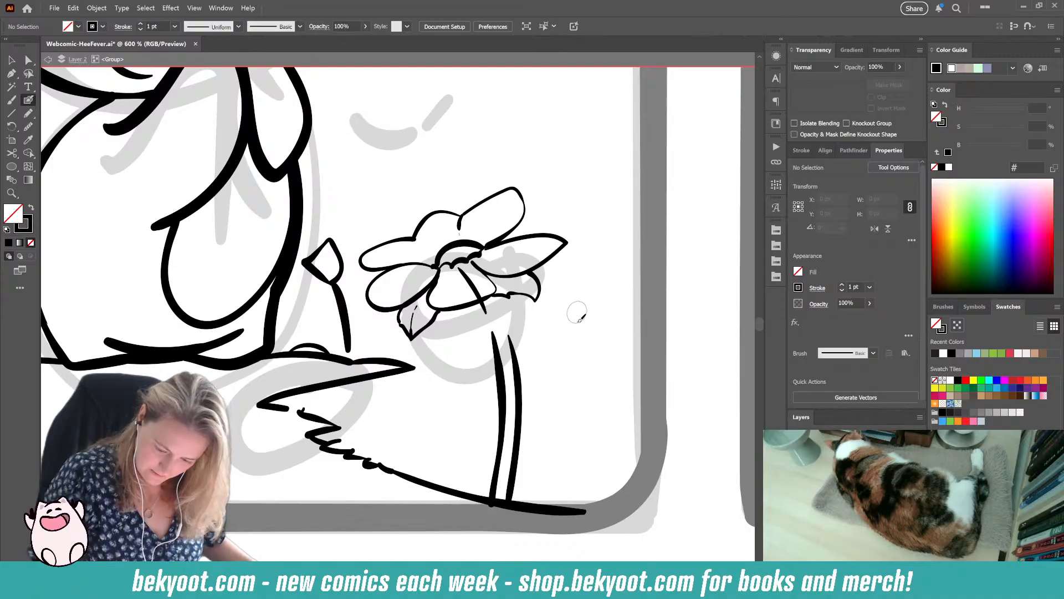
pyautogui.moveTo(575, 299)
pyautogui.mouseDown()
pyautogui.moveTo(609, 240)
pyautogui.moveTo(628, 233)
pyautogui.moveTo(654, 295)
pyautogui.moveTo(650, 336)
pyautogui.moveTo(604, 331)
pyautogui.moveTo(576, 302)
pyautogui.mouseUp()
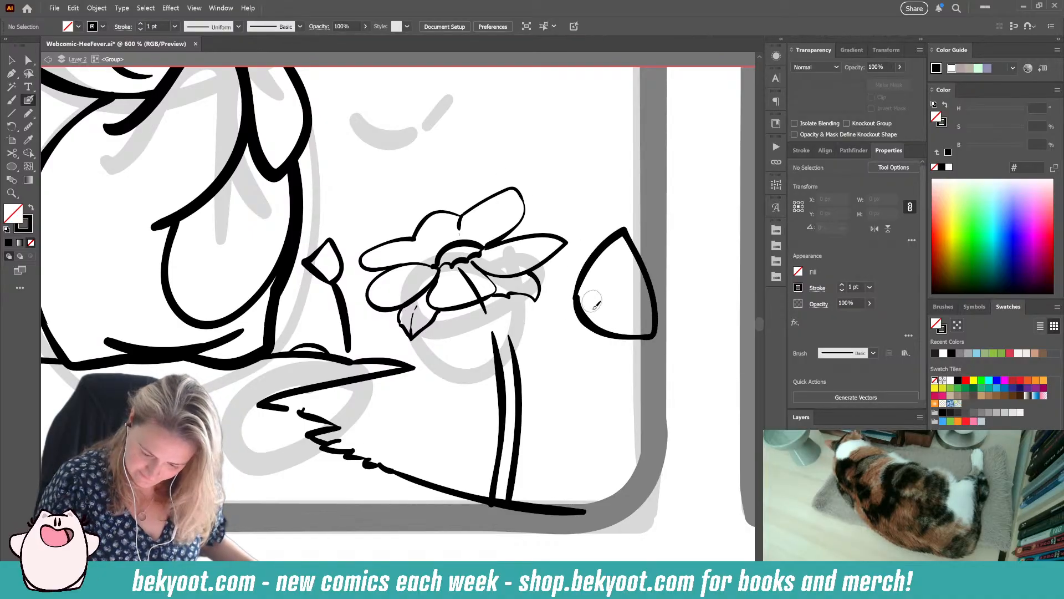
pyautogui.moveTo(433, 346)
pyautogui.mouseDown()
pyautogui.moveTo(349, 342)
pyautogui.moveTo(457, 368)
pyautogui.moveTo(424, 346)
pyautogui.moveTo(409, 366)
pyautogui.moveTo(439, 442)
pyautogui.mouseUp()
pyautogui.moveTo(396, 413)
pyautogui.mouseDown()
pyautogui.moveTo(378, 435)
pyautogui.moveTo(397, 420)
pyautogui.mouseUp()
pyautogui.moveTo(470, 419); pyautogui.dragTo(514, 526)
pyautogui.moveTo(373, 465); pyautogui.dragTo(515, 413)
pyautogui.moveTo(327, 503); pyautogui.dragTo(482, 440)
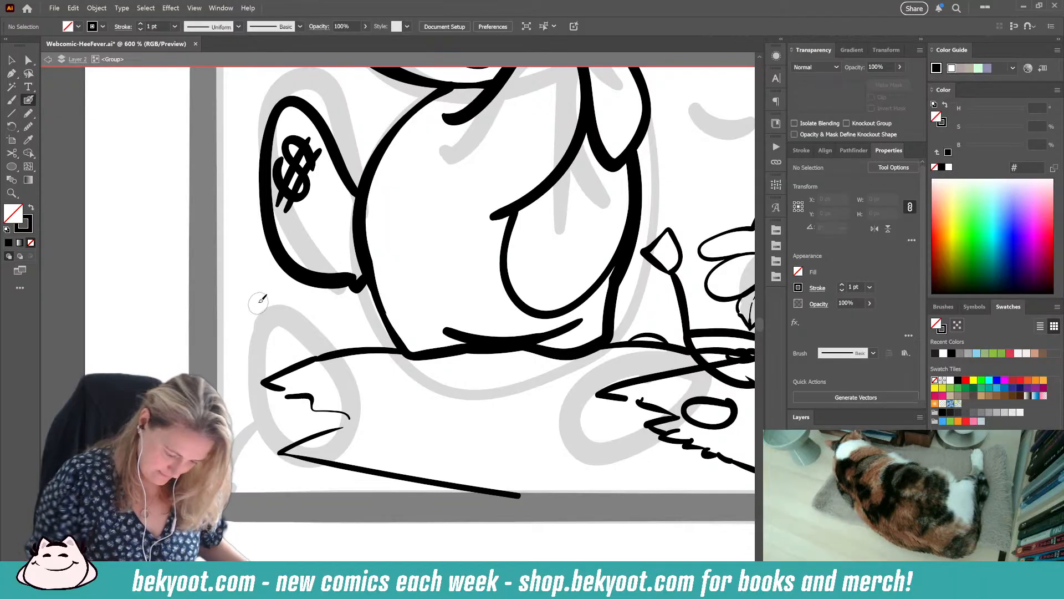
pyautogui.moveTo(539, 459); pyautogui.dragTo(325, 442)
pyautogui.moveTo(485, 418); pyautogui.dragTo(446, 445)
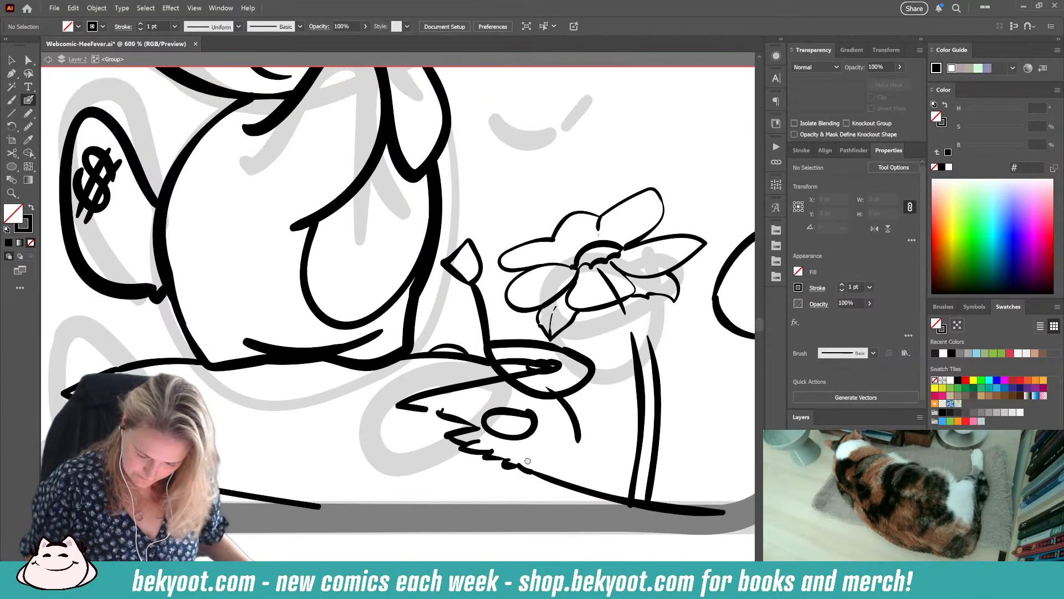
# Step: Try to extend the upper end of the flower's stem toward the flower head
pyautogui.moveTo(525, 371); pyautogui.dragTo(387, 398)
pyautogui.hotkey('shift', 'x')
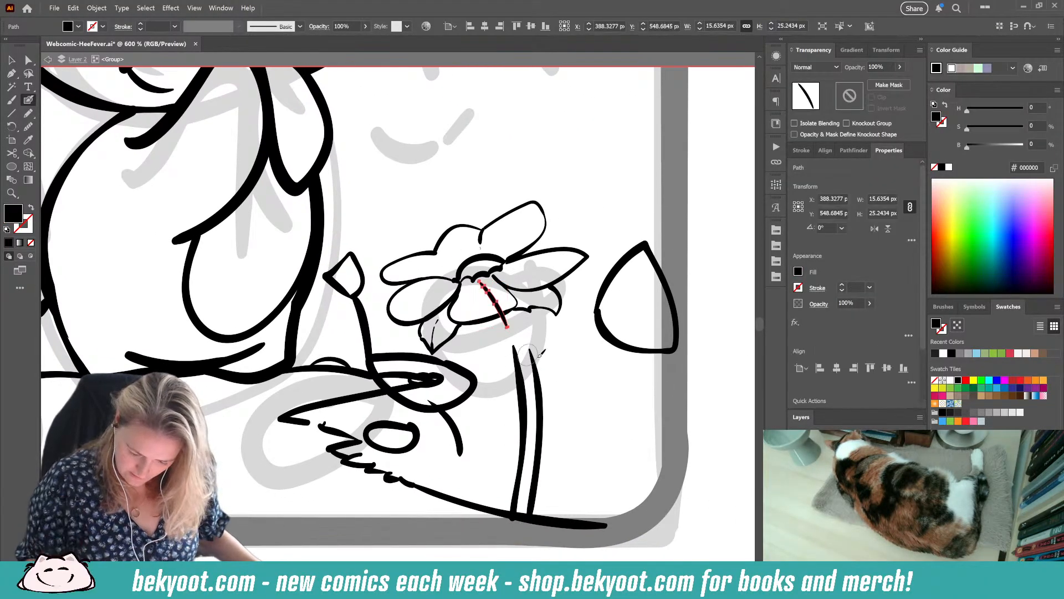
pyautogui.keyDown('ctrl'); pyautogui.click(531, 513); pyautogui.keyUp('ctrl')
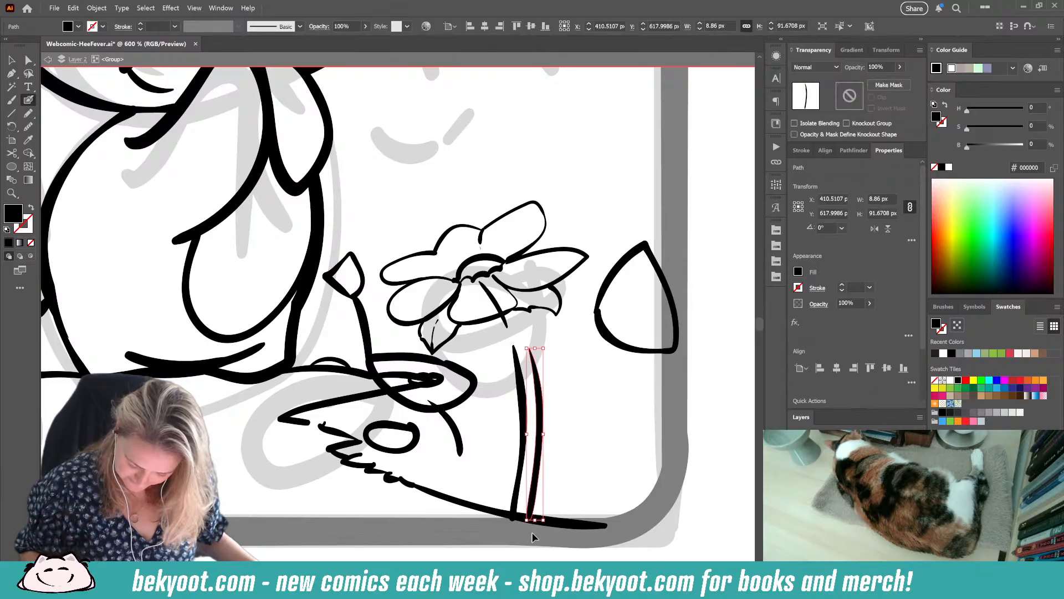
pyautogui.keyDown('ctrl'); pyautogui.click(520, 337); pyautogui.keyUp('ctrl')
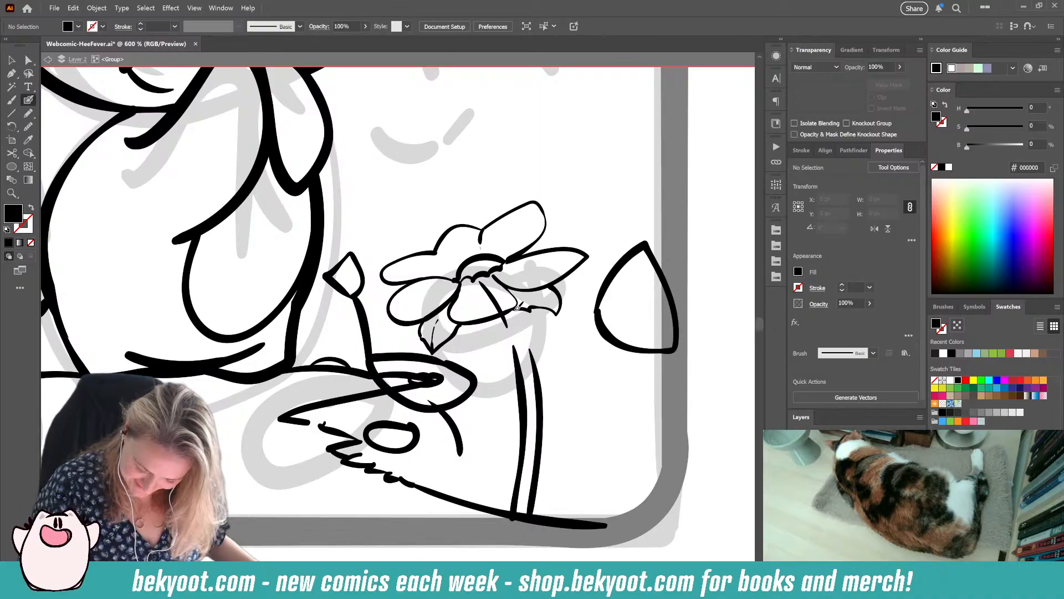
pyautogui.moveTo(531, 334); pyautogui.dragTo(533, 350)
pyautogui.hotkey('ctrl', 'z')
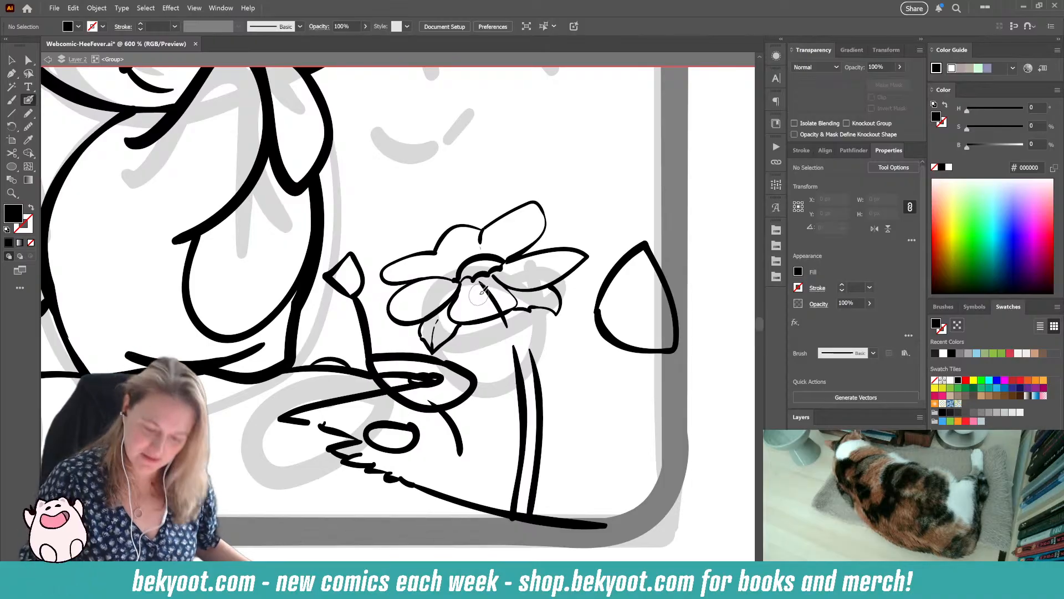
# Step: Extend both stem lines upward so they curve into the underside of the flower head
pyautogui.click(480, 247)
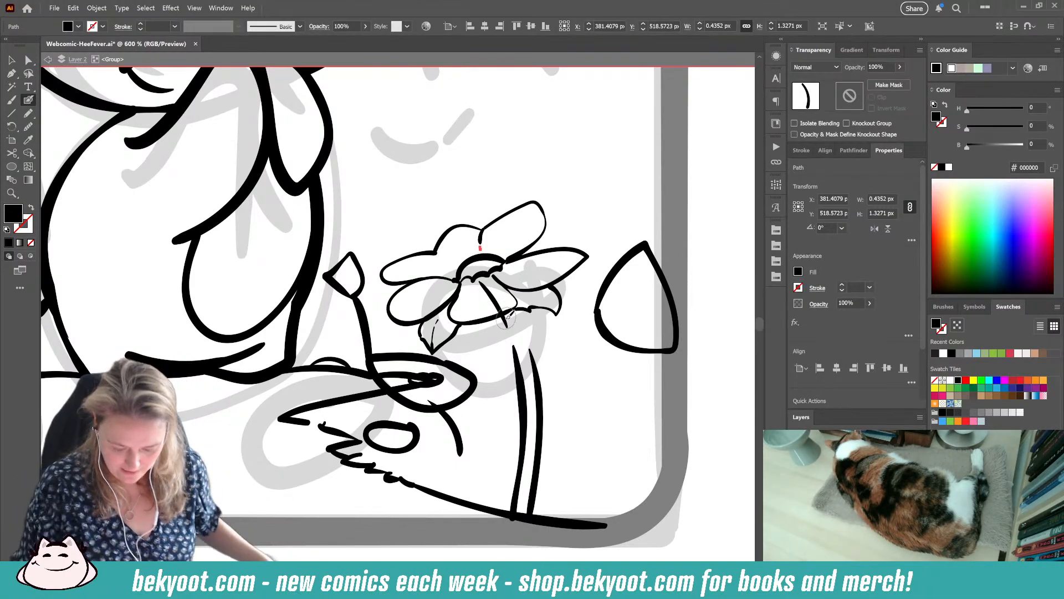
pyautogui.moveTo(508, 331); pyautogui.dragTo(515, 355)
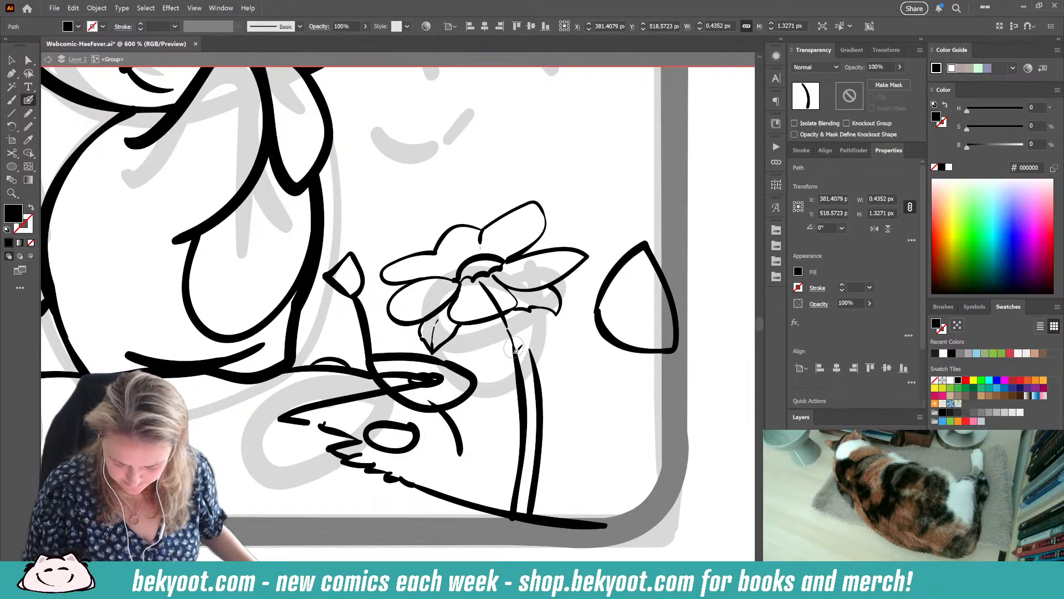
pyautogui.moveTo(517, 306); pyautogui.dragTo(537, 358)
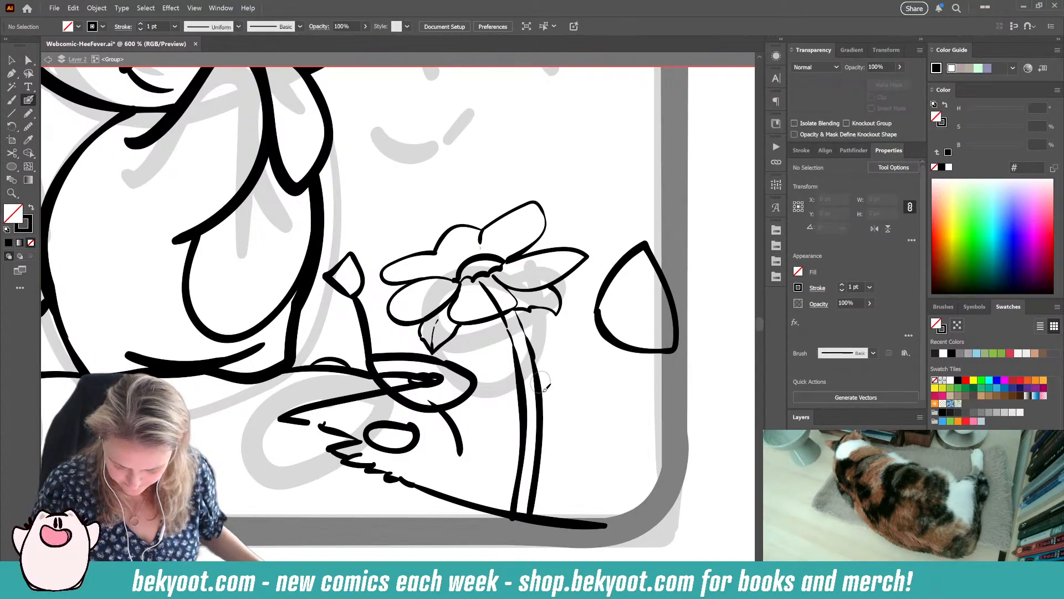
# Step: Adjust the two long stem lines and stretch the right one downward past the ground line
pyautogui.keyDown('ctrl'); pyautogui.click(522, 411); pyautogui.keyUp('ctrl')
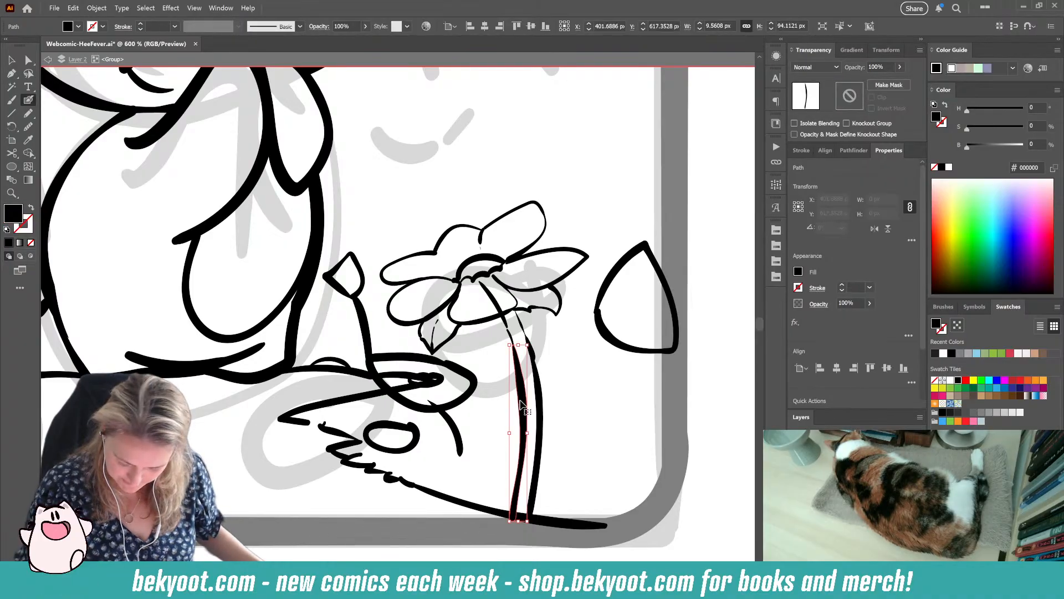
pyautogui.keyDown('ctrl'); pyautogui.click(532, 494); pyautogui.keyUp('ctrl')
pyautogui.moveTo(536, 520); pyautogui.dragTo(536, 527)
pyautogui.keyDown('ctrl'); pyautogui.keyDown('shift'); pyautogui.click(513, 518); pyautogui.keyUp('shift'); pyautogui.keyUp('ctrl')
pyautogui.keyDown('ctrl'); pyautogui.click(506, 544); pyautogui.keyUp('ctrl')
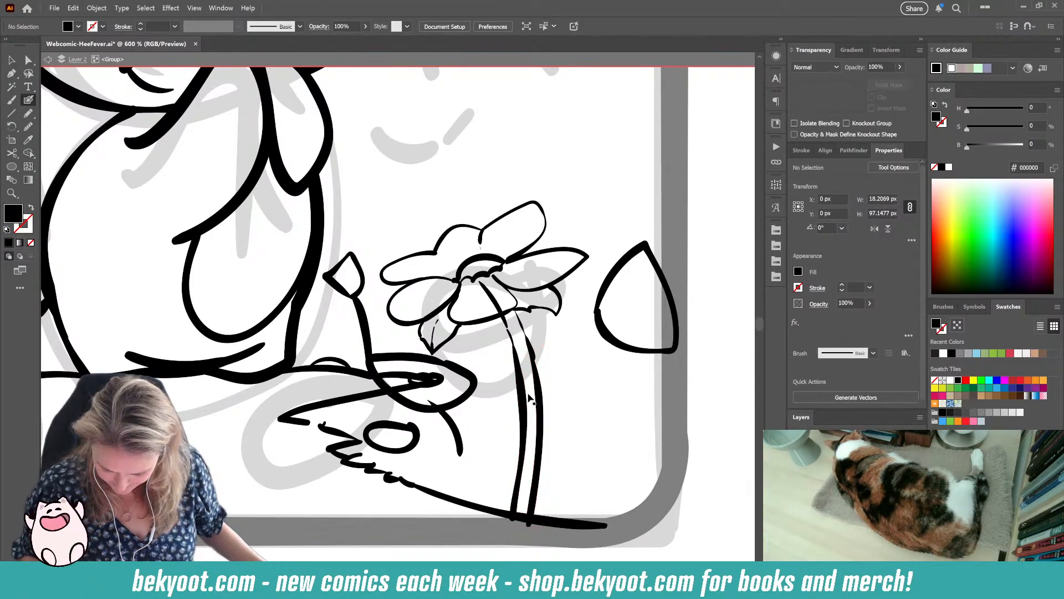
pyautogui.keyDown('ctrl'); pyautogui.click(523, 413); pyautogui.keyUp('ctrl')
pyautogui.moveTo(510, 433); pyautogui.dragTo(529, 403)
pyautogui.keyDown('ctrl'); pyautogui.click(549, 411); pyautogui.keyUp('ctrl')
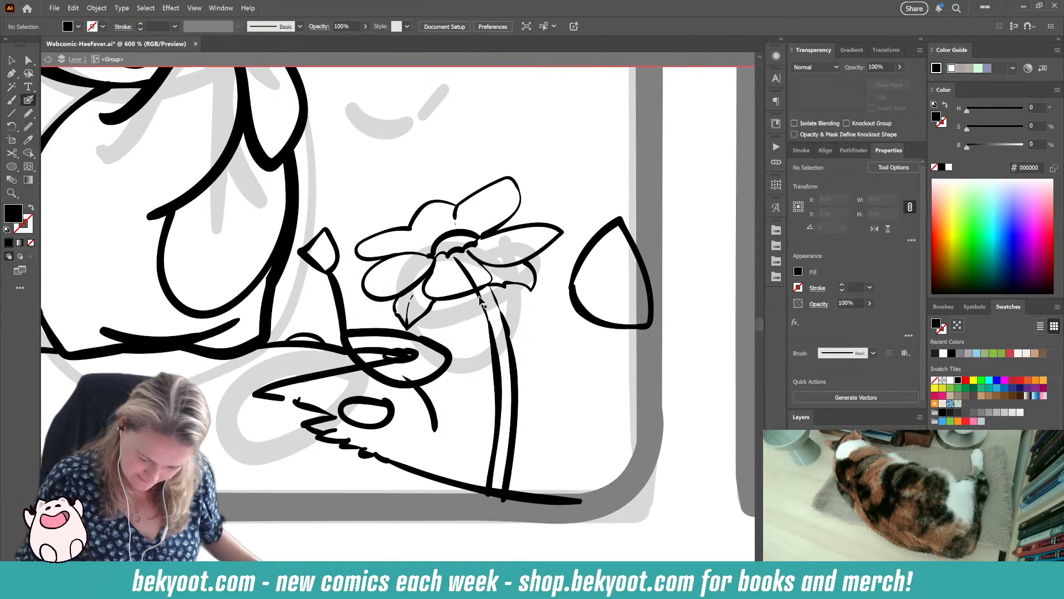
# Step: Erase the part of the left stem stroke that crosses the flower's bottom petal
pyautogui.keyDown('ctrl'); pyautogui.click(481, 298); pyautogui.keyUp('ctrl')
pyautogui.moveTo(454, 254)
pyautogui.mouseDown()
pyautogui.moveTo(463, 275)
pyautogui.moveTo(477, 273)
pyautogui.mouseUp()
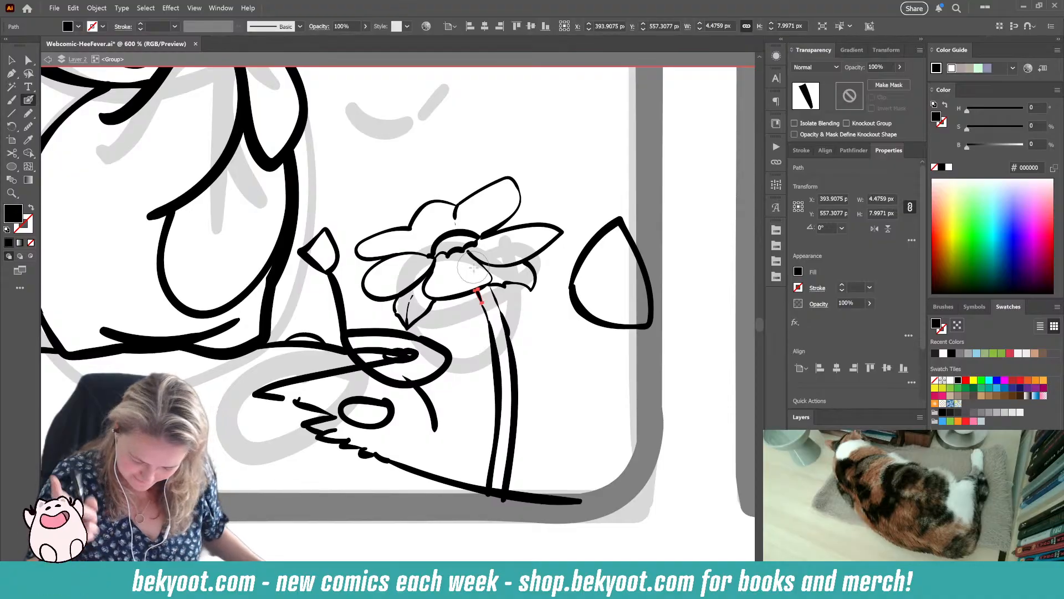
pyautogui.keyDown('ctrl'); pyautogui.click(539, 363); pyautogui.keyUp('ctrl')
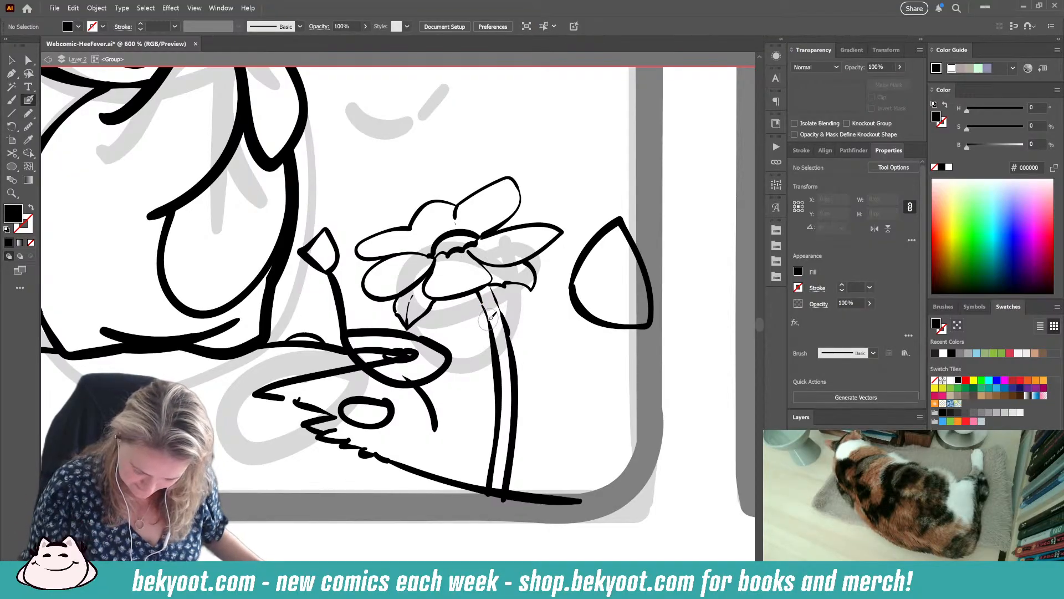
# Step: Ink a pointed leaf on each side of the stem, giving the right leaf a folded lower edge and a thin midrib
pyautogui.hotkey('shift', 'x')
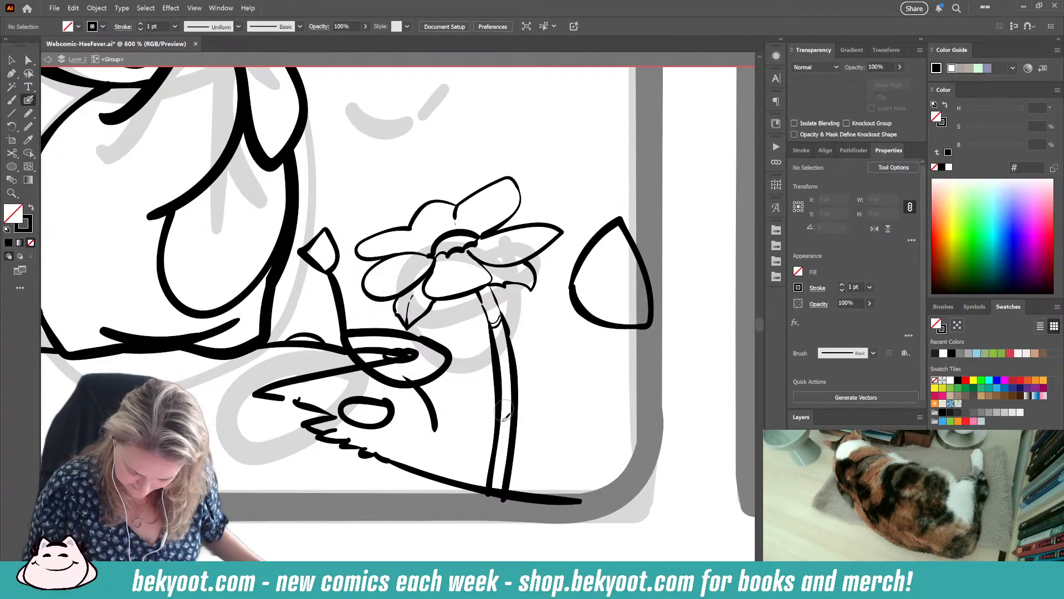
pyautogui.moveTo(519, 437)
pyautogui.mouseDown()
pyautogui.moveTo(530, 408)
pyautogui.moveTo(585, 362)
pyautogui.moveTo(594, 392)
pyautogui.moveTo(580, 424)
pyautogui.moveTo(532, 448)
pyautogui.moveTo(511, 475)
pyautogui.mouseUp()
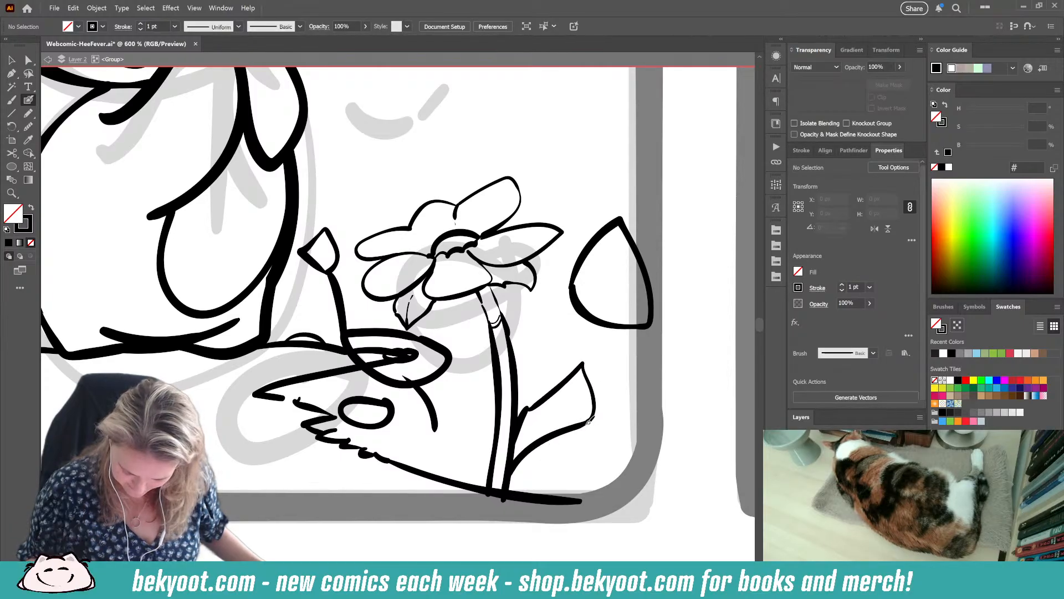
pyautogui.moveTo(589, 423)
pyautogui.mouseDown()
pyautogui.moveTo(523, 461)
pyautogui.moveTo(475, 391)
pyautogui.moveTo(458, 338)
pyautogui.moveTo(490, 364)
pyautogui.mouseUp()
pyautogui.hotkey('ctrl', 'z')
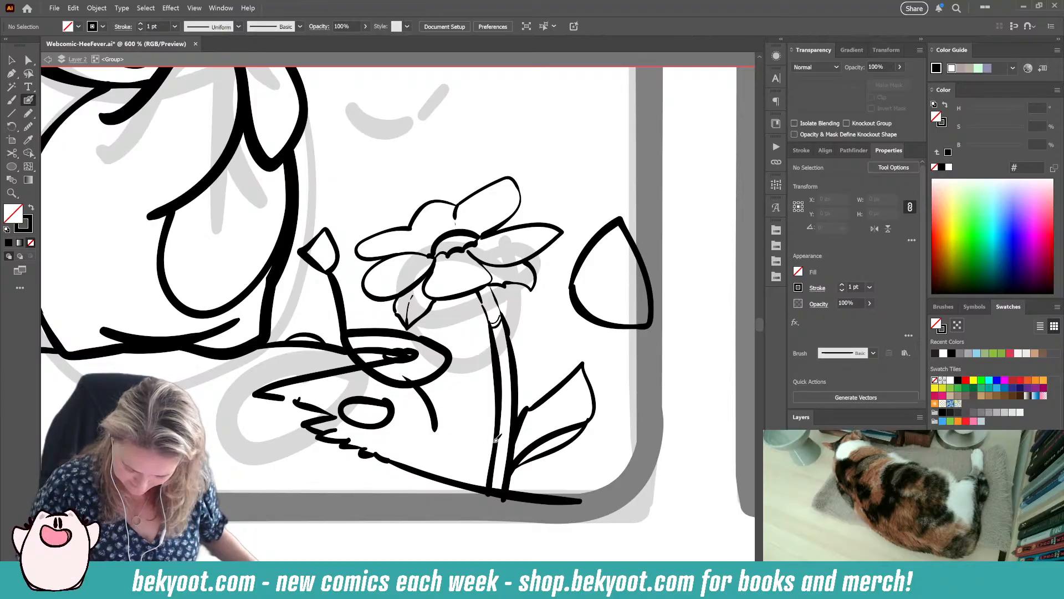
pyautogui.hotkey('ctrl', 'z')
pyautogui.moveTo(495, 439)
pyautogui.mouseDown()
pyautogui.moveTo(491, 405)
pyautogui.moveTo(497, 425)
pyautogui.moveTo(449, 396)
pyautogui.moveTo(438, 329)
pyautogui.moveTo(498, 377)
pyautogui.mouseUp()
pyautogui.moveTo(451, 402)
pyautogui.mouseDown()
pyautogui.moveTo(496, 427)
pyautogui.moveTo(581, 384)
pyautogui.moveTo(518, 455)
pyautogui.mouseUp()
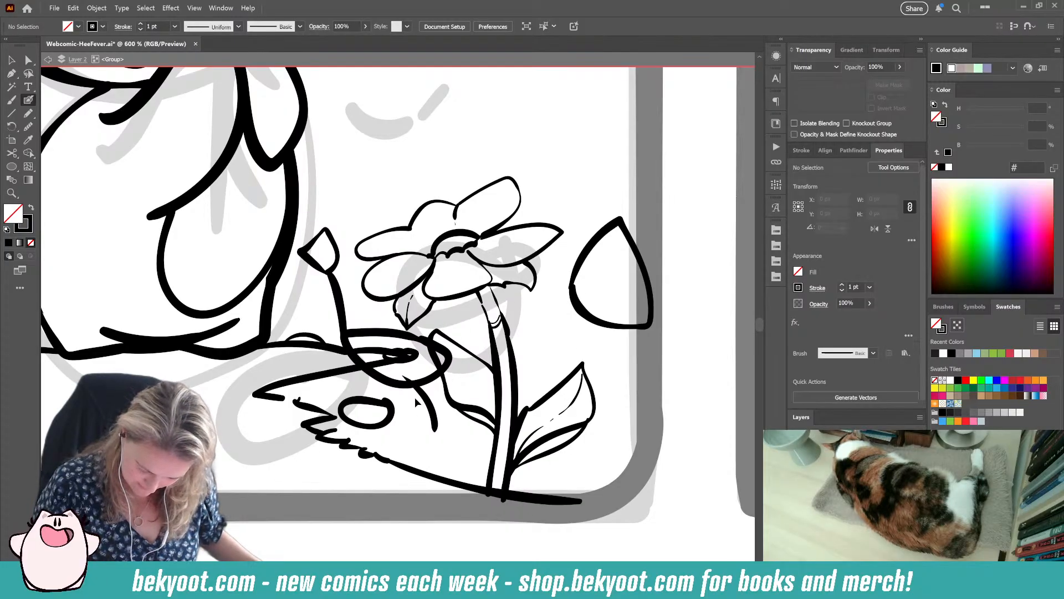
# Step: Group the loose leaf shape, its stalk, the oval and the teardrop around the flower
pyautogui.moveTo(415, 382); pyautogui.dragTo(415, 381)
pyautogui.keyDown('ctrl'); pyautogui.keyDown('shift'); pyautogui.click(390, 413); pyautogui.keyUp('shift'); pyautogui.keyUp('ctrl')
pyautogui.keyDown('ctrl'); pyautogui.keyDown('shift'); pyautogui.click(595, 322); pyautogui.keyUp('shift'); pyautogui.keyUp('ctrl')
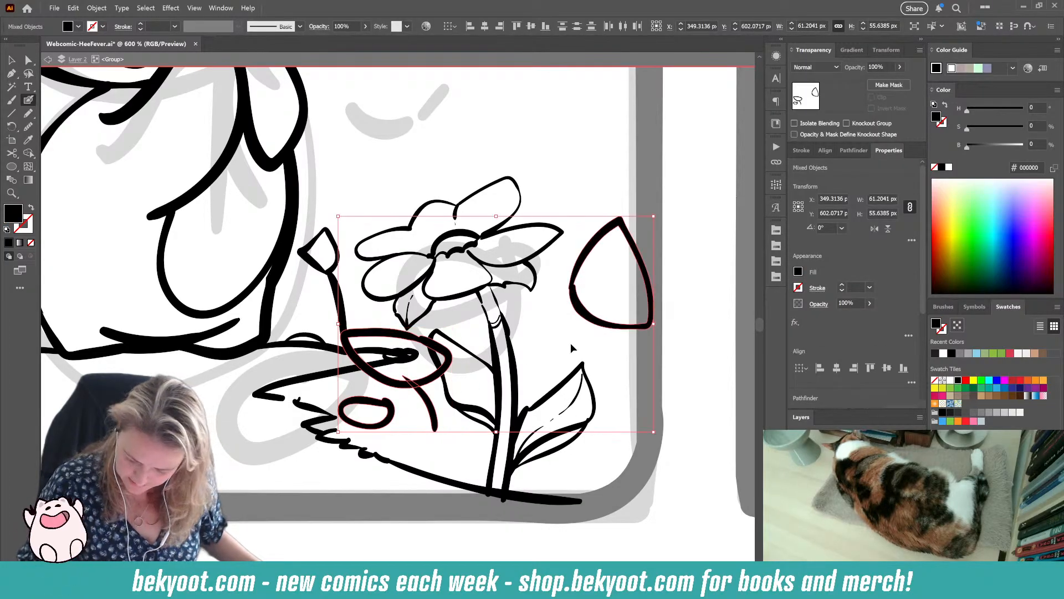
pyautogui.hotkey('ctrl', 'g')
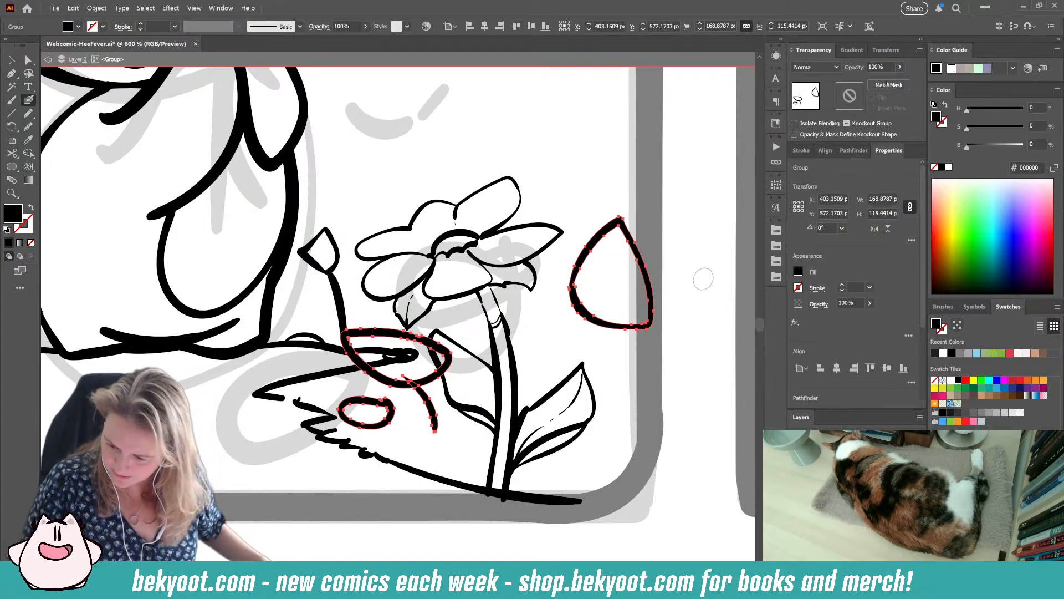
# Step: Lower the opacity of the grouped guide shapes around the flower to 30% and deselect them
pyautogui.write('40')
pyautogui.press('Return')
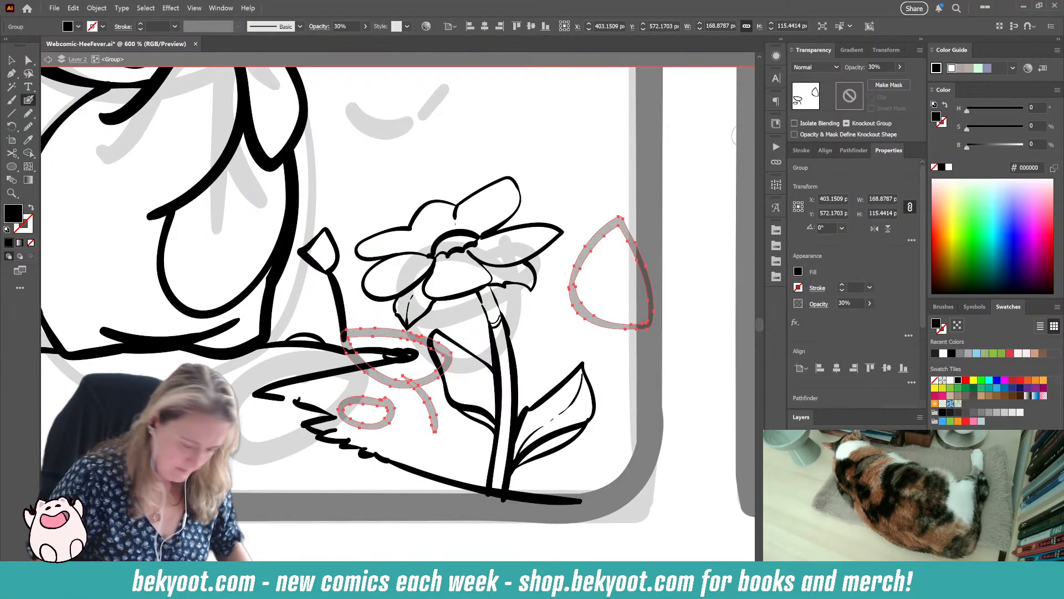
pyautogui.keyDown('ctrl'); pyautogui.click(678, 268); pyautogui.keyUp('ctrl')
pyautogui.moveTo(266, 512)
pyautogui.mouseDown()
pyautogui.moveTo(321, 451)
pyautogui.moveTo(502, 492)
pyautogui.mouseUp()
pyautogui.moveTo(411, 383); pyautogui.dragTo(257, 451)
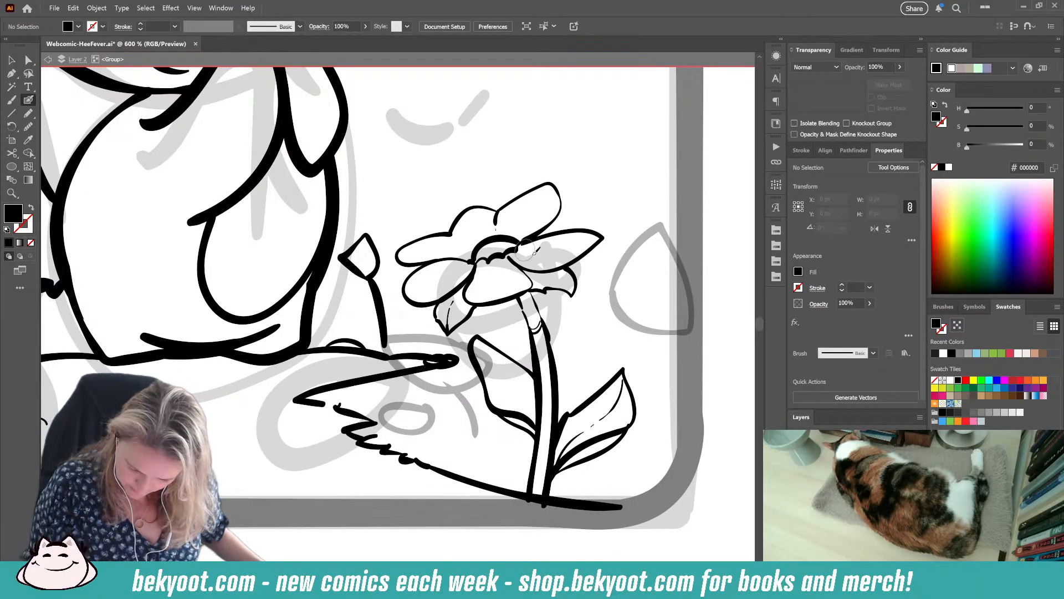
pyautogui.click(14, 60)
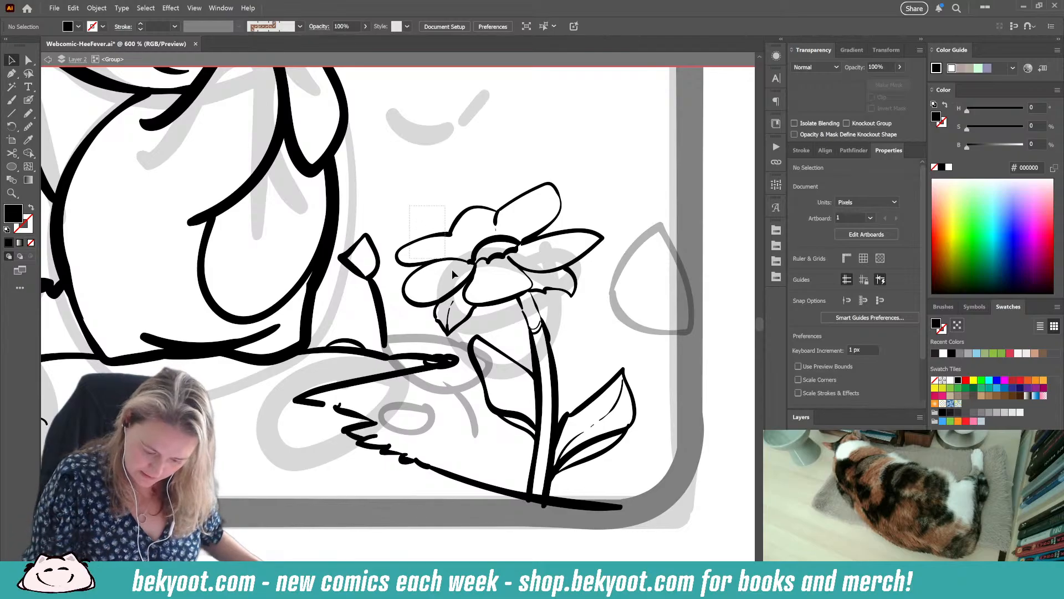
pyautogui.moveTo(478, 324); pyautogui.dragTo(480, 323)
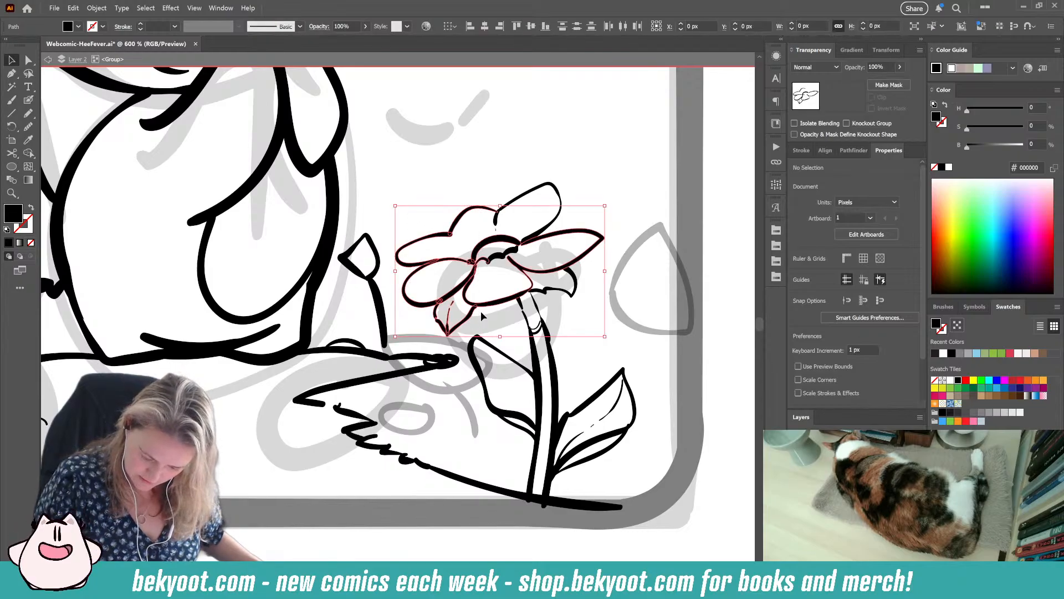
pyautogui.keyDown('shift'); pyautogui.click(570, 293); pyautogui.keyUp('shift')
pyautogui.keyDown('shift'); pyautogui.click(497, 258); pyautogui.keyUp('shift')
pyautogui.hotkey('ctrl', 'z')
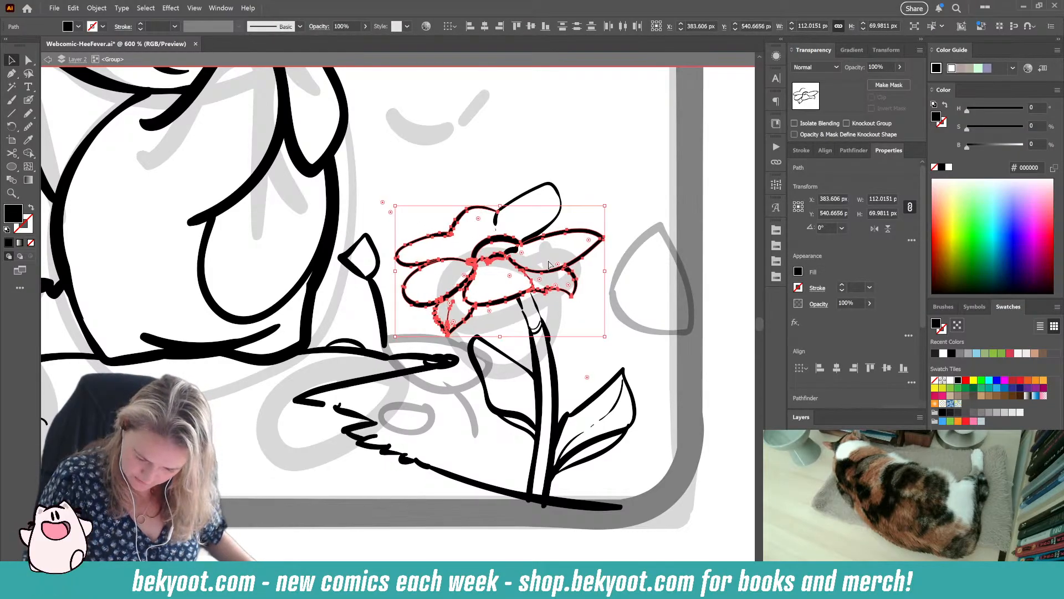
pyautogui.keyDown('ctrl'); pyautogui.keyDown('shift'); pyautogui.click(551, 223); pyautogui.keyUp('shift'); pyautogui.keyUp('ctrl')
pyautogui.keyDown('ctrl'); pyautogui.keyDown('shift'); pyautogui.click(495, 221); pyautogui.keyUp('shift'); pyautogui.keyUp('ctrl')
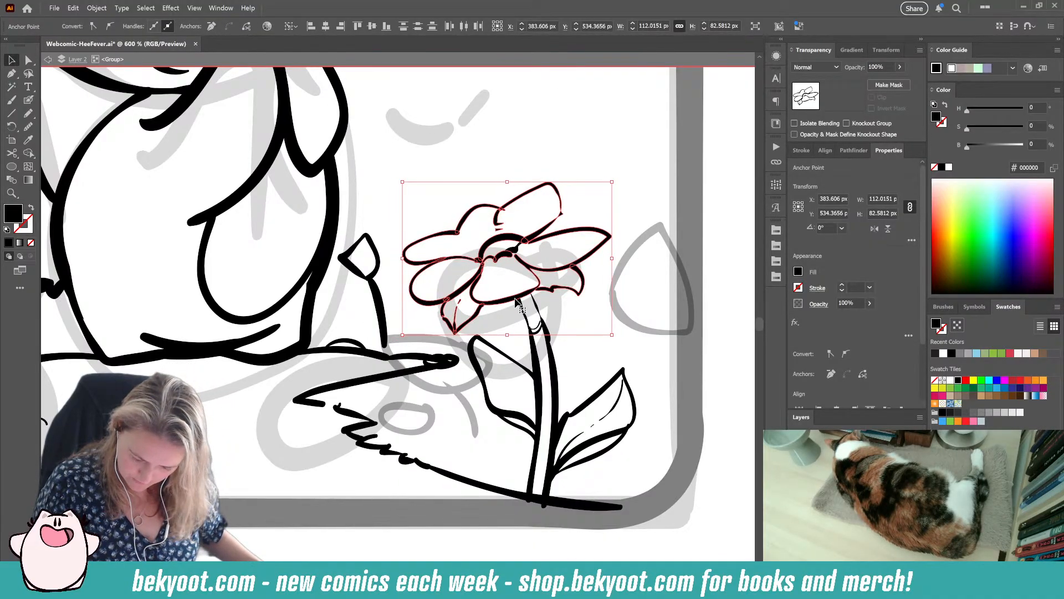
pyautogui.click(614, 196)
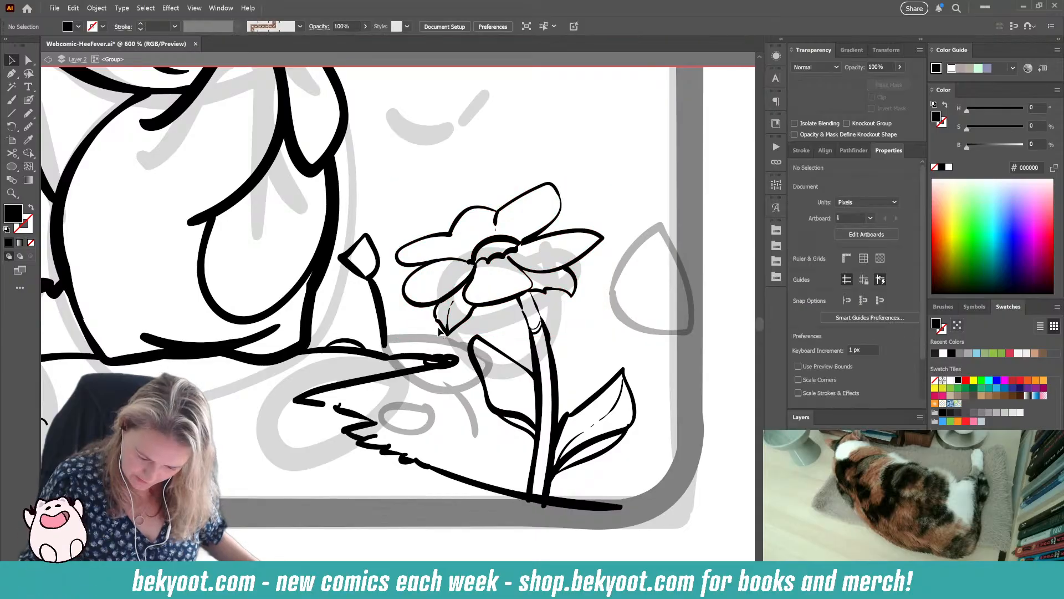
# Step: Shift the whole flower head, with its petals and small back leaves, slightly to the right over the stem
pyautogui.moveTo(410, 170); pyautogui.dragTo(532, 288)
pyautogui.click(557, 316)
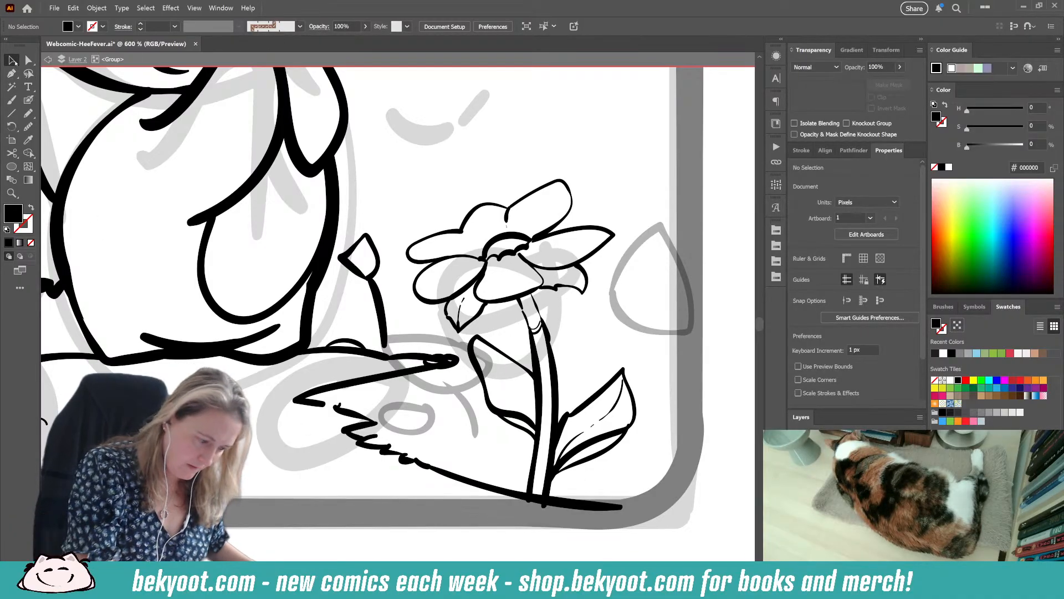
# Step: Erase the piece of the ground line that runs between the two stem lines
pyautogui.click(541, 492)
pyautogui.hotkey('shift', 'e')
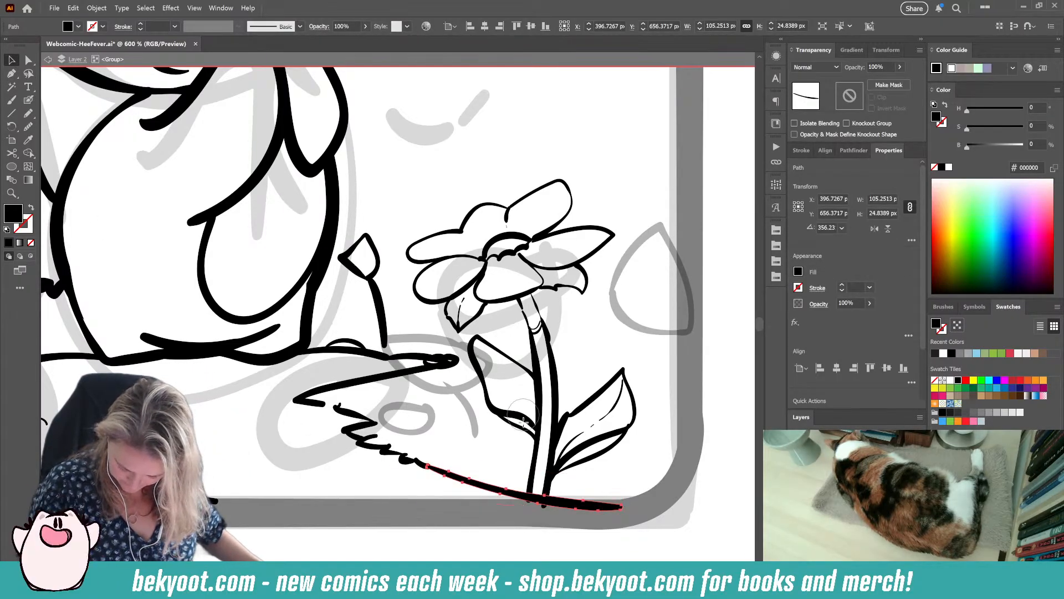
pyautogui.moveTo(536, 493); pyautogui.dragTo(535, 502)
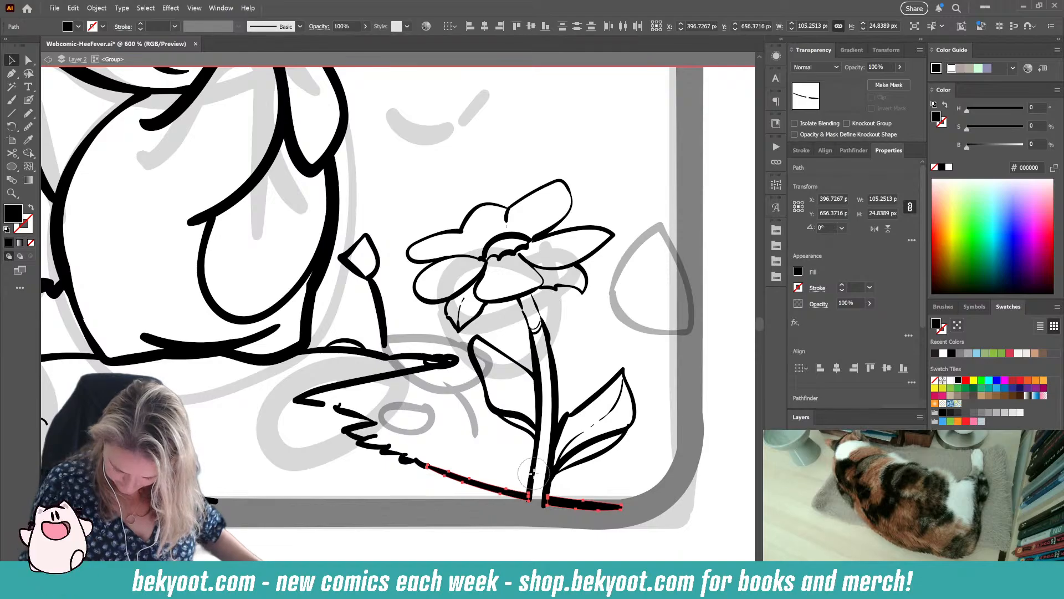
pyautogui.click(546, 542)
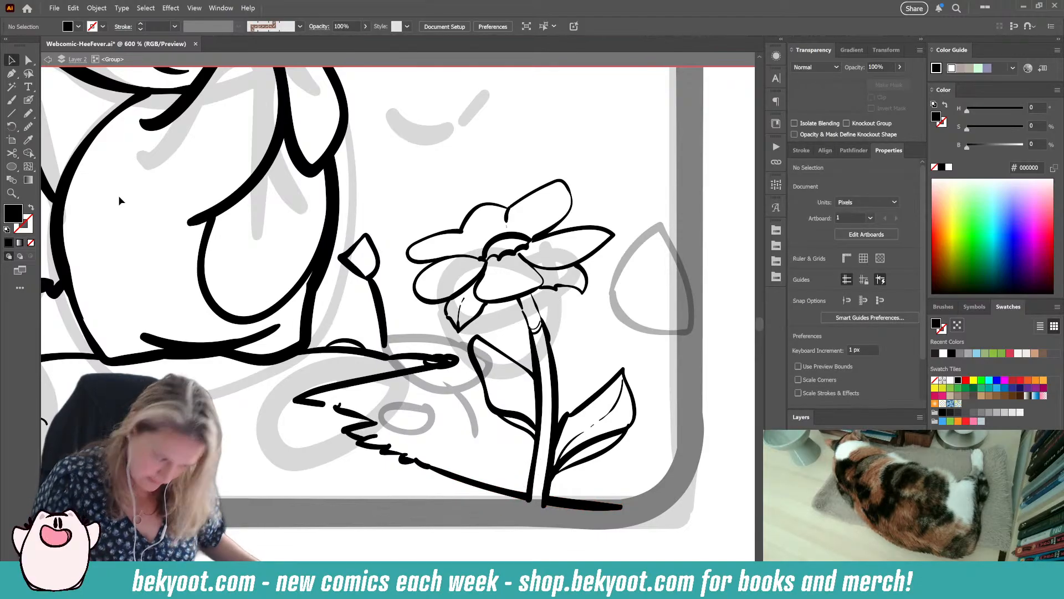
# Step: Ink a broken midrib with short side veins inside the left stem leaf and add fine veins to the right leaf
pyautogui.click(29, 100)
pyautogui.moveTo(481, 348); pyautogui.dragTo(496, 366)
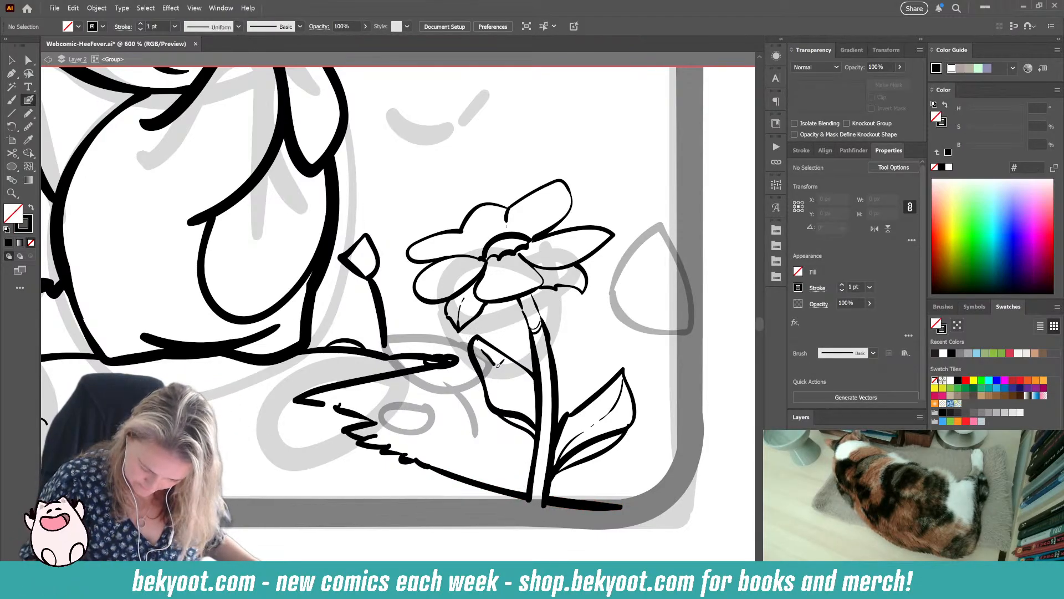
pyautogui.moveTo(530, 399); pyautogui.dragTo(536, 426)
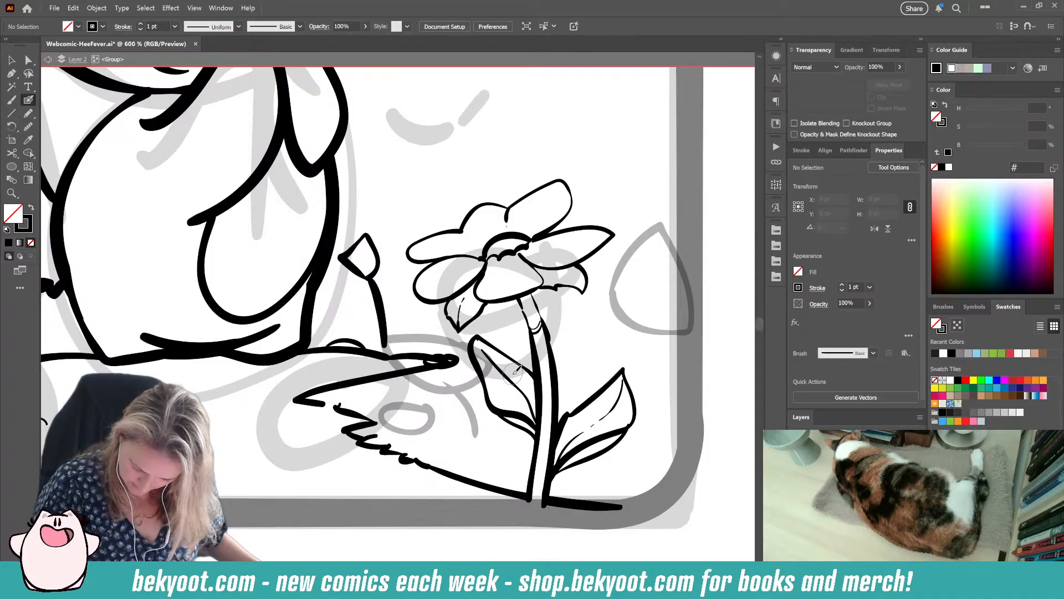
pyautogui.moveTo(513, 374); pyautogui.dragTo(519, 387)
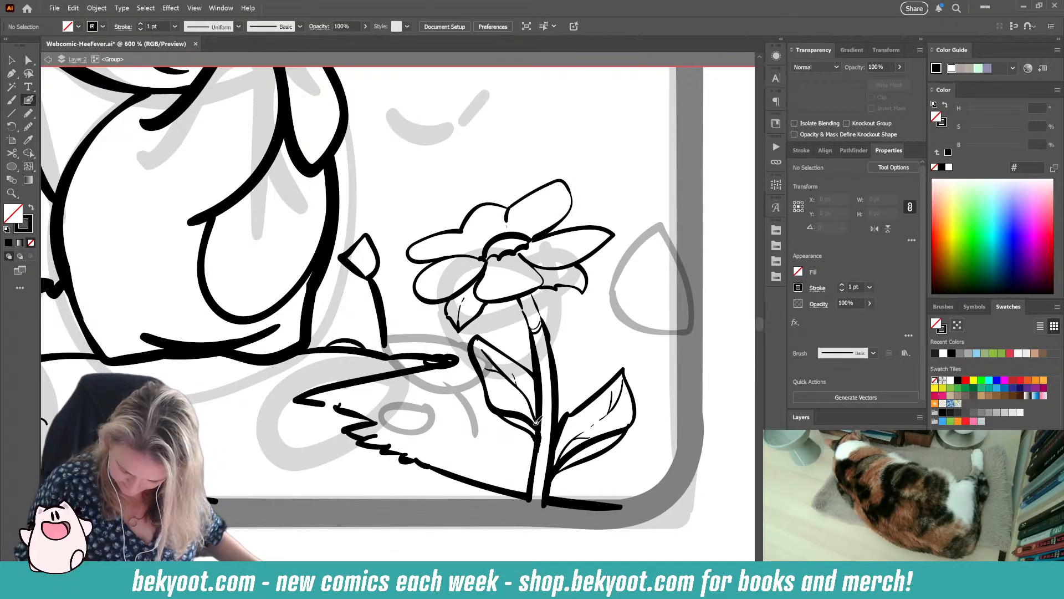
# Step: Erase the part of the left stem line that crosses the base of the left leaf
pyautogui.moveTo(531, 328); pyautogui.dragTo(528, 499)
pyautogui.moveTo(535, 439); pyautogui.dragTo(540, 435)
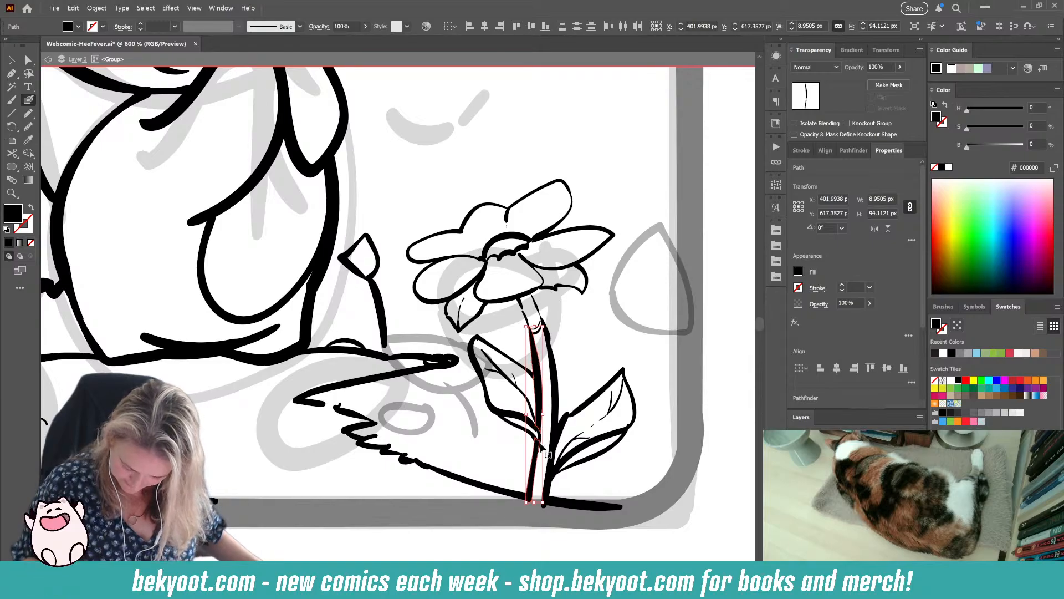
# Step: Touch up the large flower's stem with the Blob Brush and fill its top beneath the petals with a solid black Pencil shadow
pyautogui.keyDown('ctrl'); pyautogui.click(520, 523); pyautogui.keyUp('ctrl')
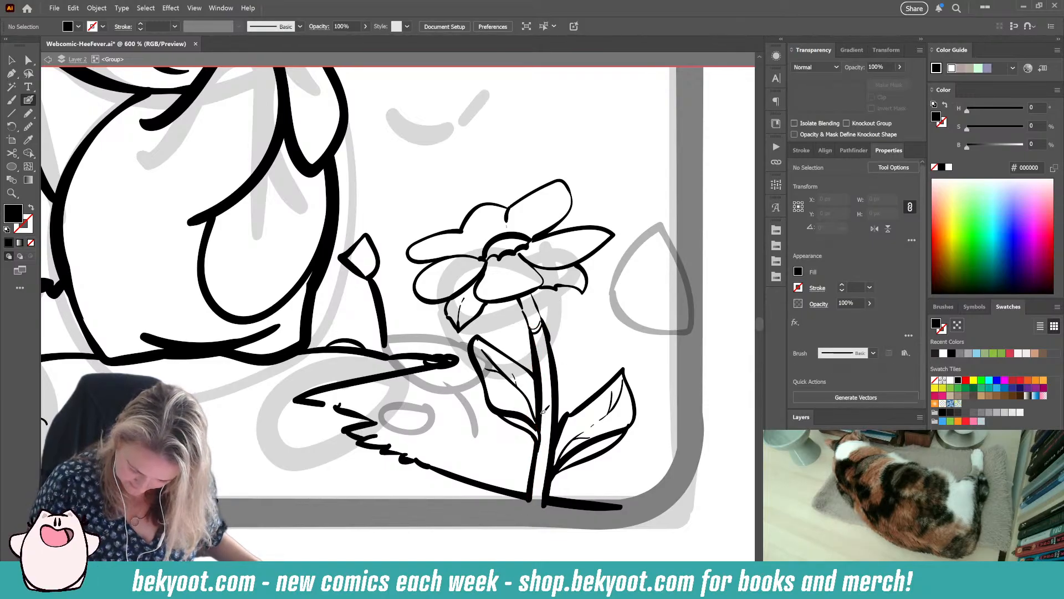
pyautogui.hotkey('shift', 'x')
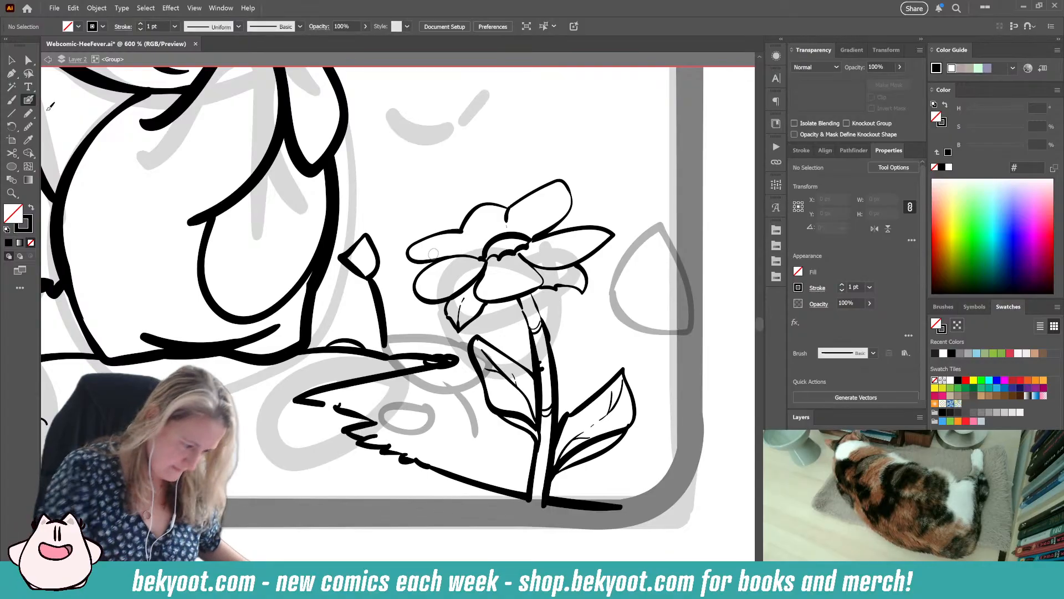
pyautogui.click(29, 113)
pyautogui.hotkey('shift', 'x')
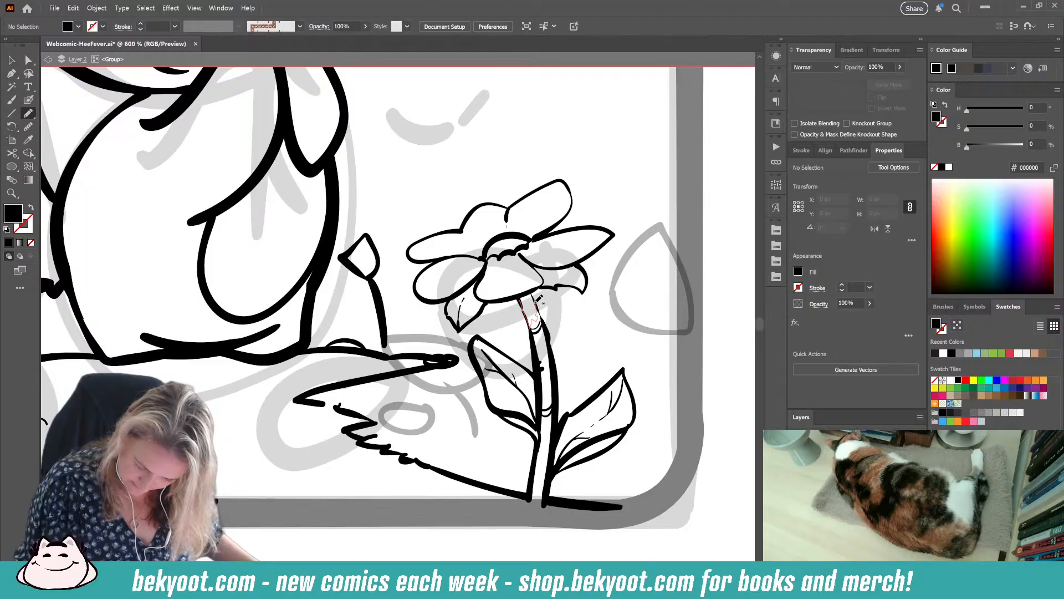
pyautogui.moveTo(520, 296); pyautogui.dragTo(519, 298)
pyautogui.hotkey('ctrl', 'shift', 'a')
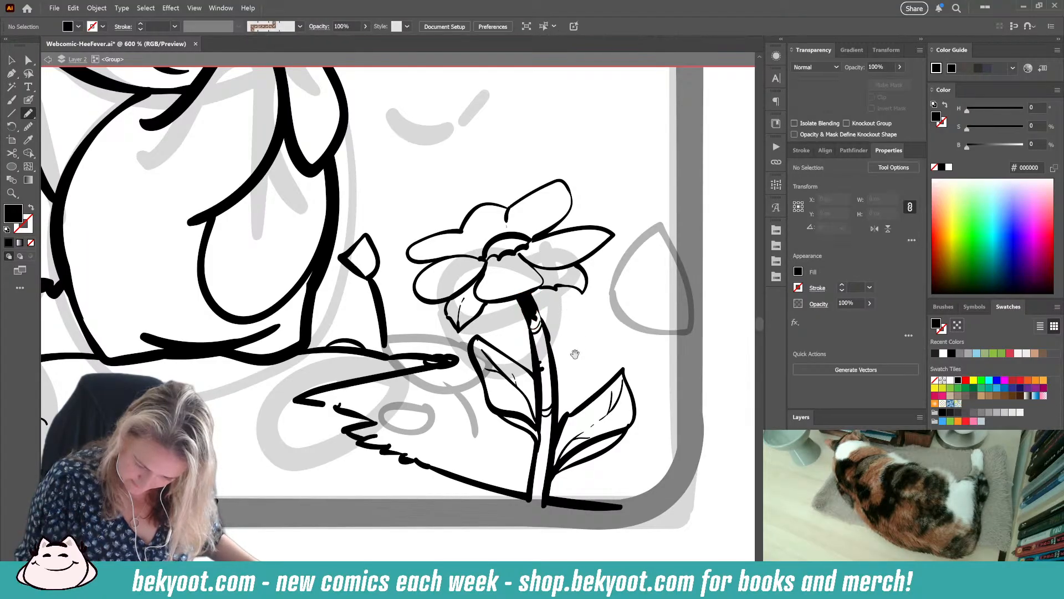
# Step: Refine the line in the notch between the flower's two upper petals and add fine line detail to the small leaf beneath the rightmost petal
pyautogui.moveTo(579, 329); pyautogui.dragTo(568, 300)
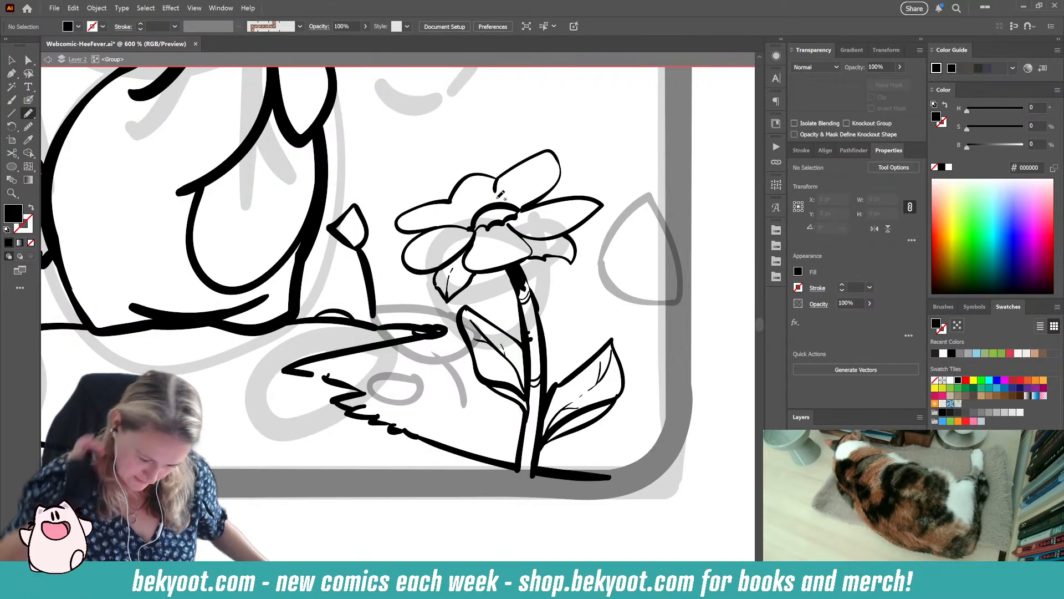
pyautogui.moveTo(497, 178)
pyautogui.mouseDown()
pyautogui.moveTo(449, 202)
pyautogui.moveTo(494, 176)
pyautogui.mouseUp()
pyautogui.hotkey('shift', 'b')
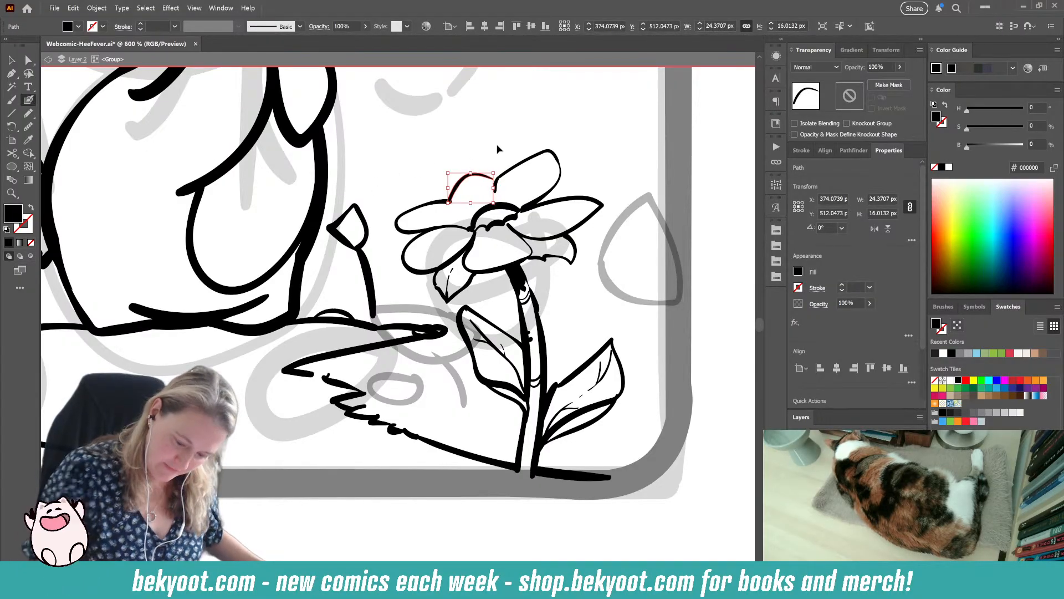
pyautogui.hotkey('shift', 'x')
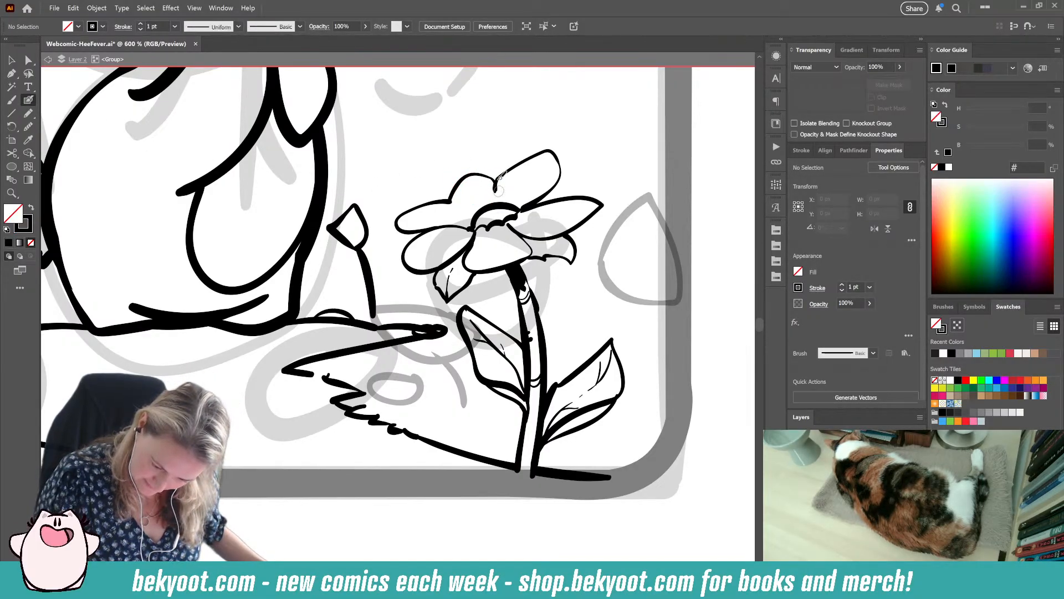
pyautogui.moveTo(592, 284); pyautogui.dragTo(590, 316)
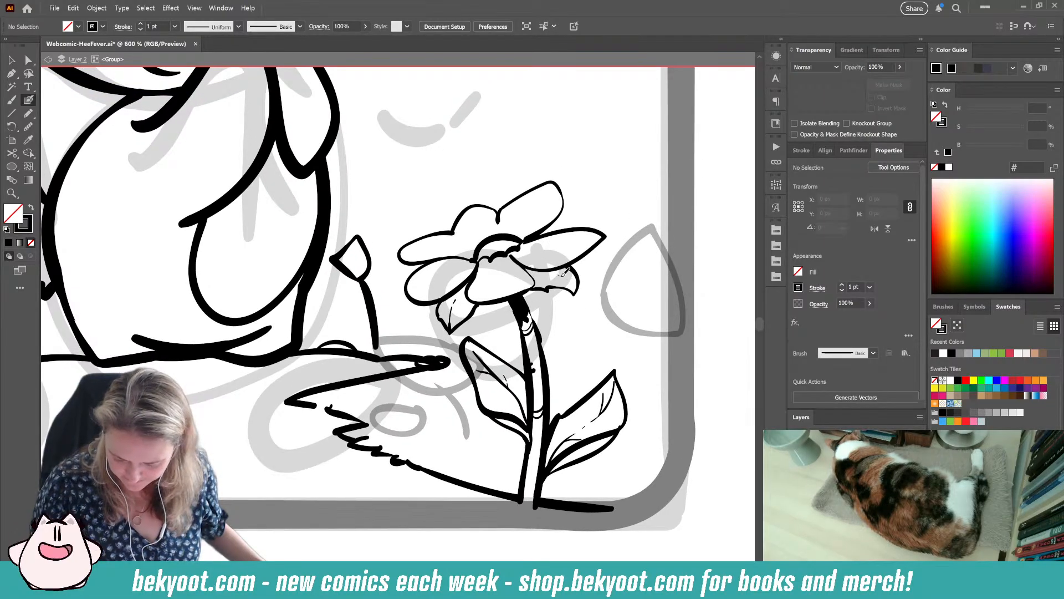
pyautogui.moveTo(577, 286); pyautogui.dragTo(561, 282)
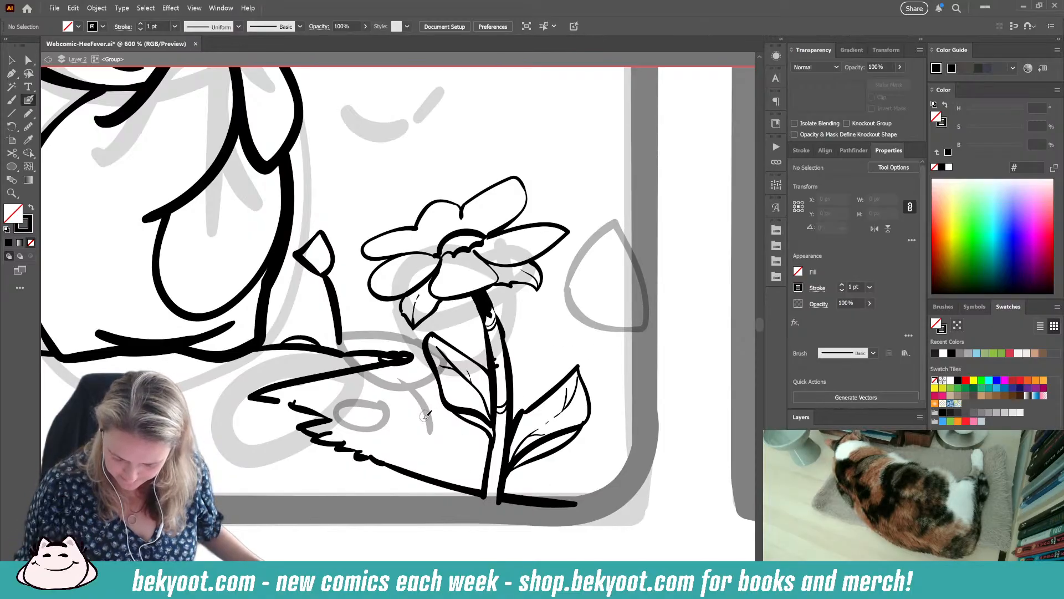
# Step: Delete the small black loop at the pointed end of the ground line left of the flower
pyautogui.press('v')
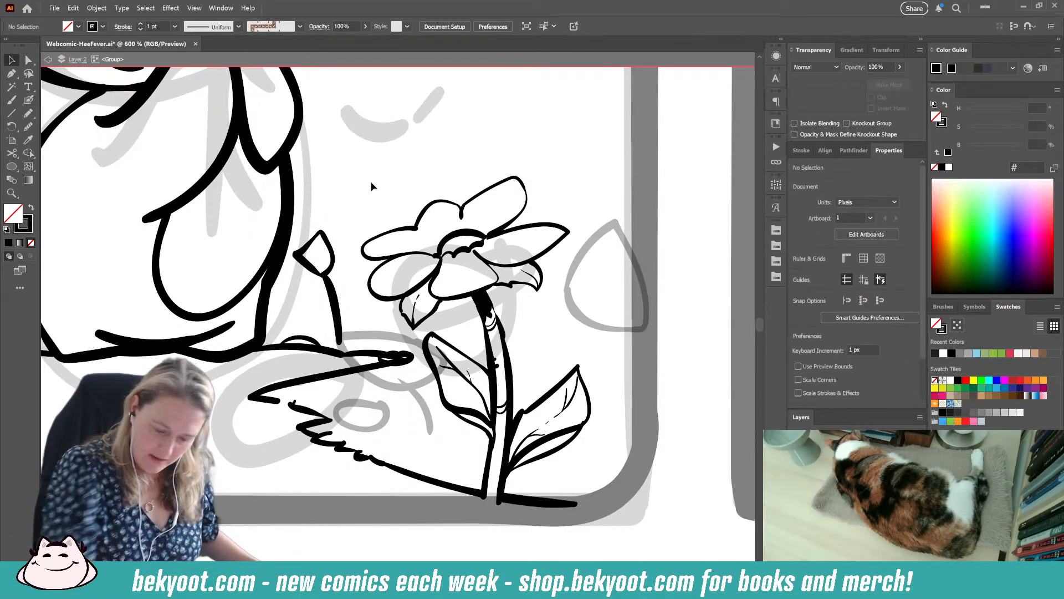
pyautogui.click(409, 361)
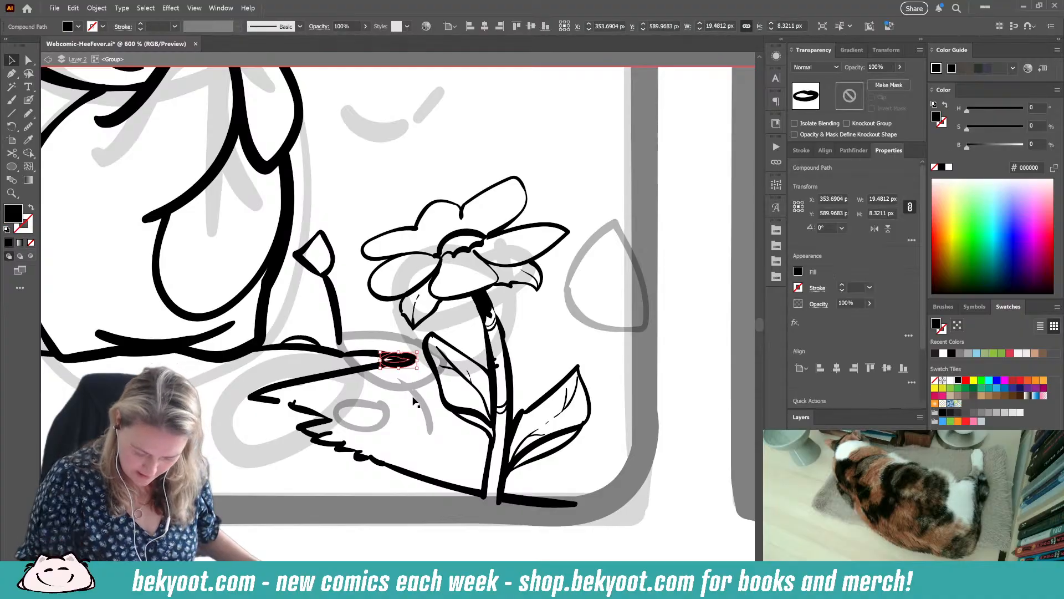
pyautogui.press('Delete')
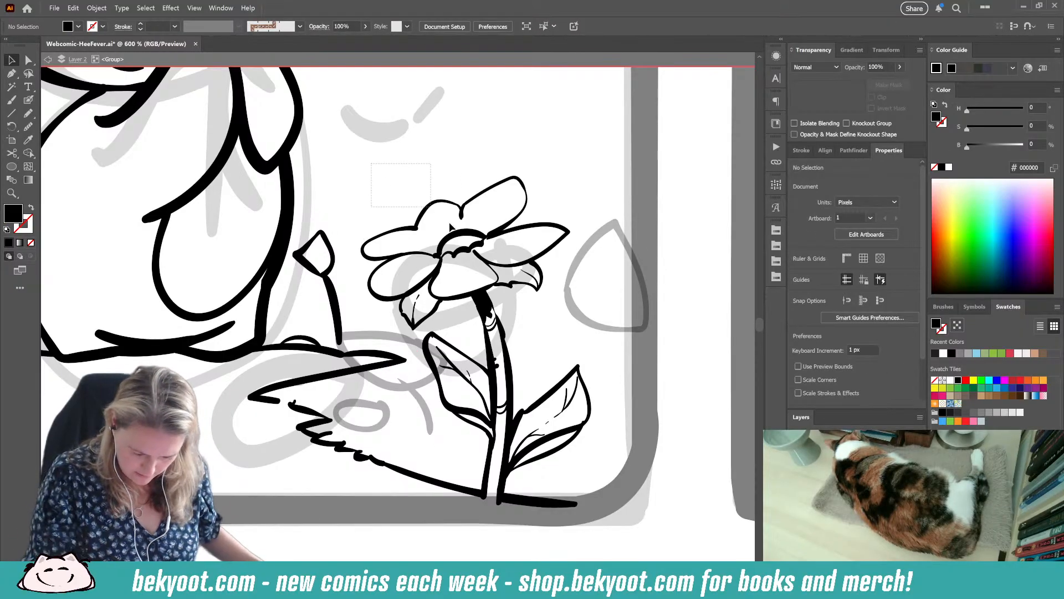
# Step: Group the large flower's line work, leaving out the ground lines and grey sketch strokes, and open the group in isolation mode
pyautogui.moveTo(610, 518); pyautogui.dragTo(395, 503)
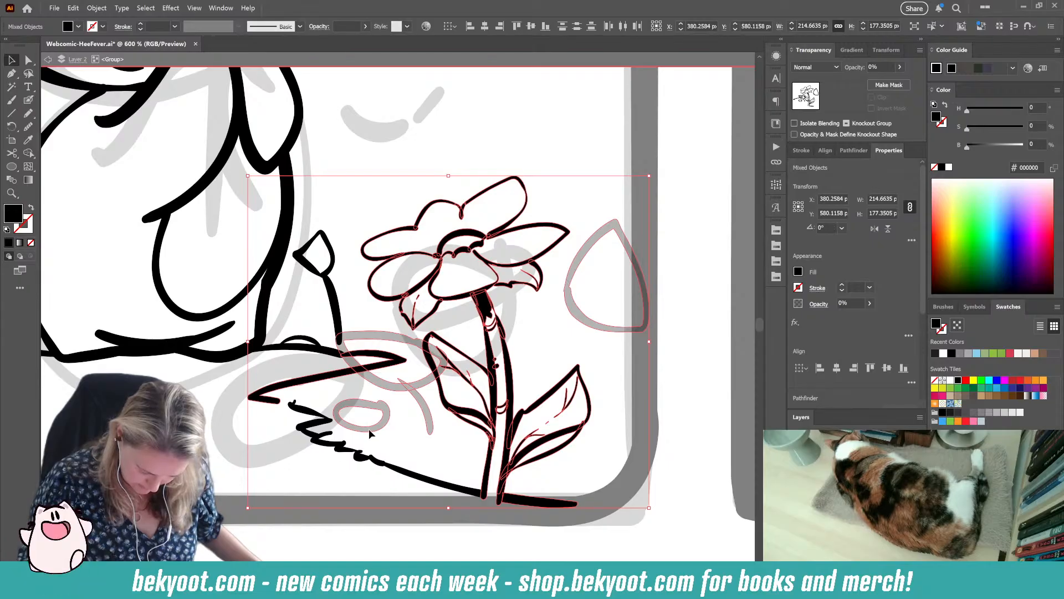
pyautogui.click(322, 379)
pyautogui.keyDown('shift'); pyautogui.click(321, 379); pyautogui.keyUp('shift')
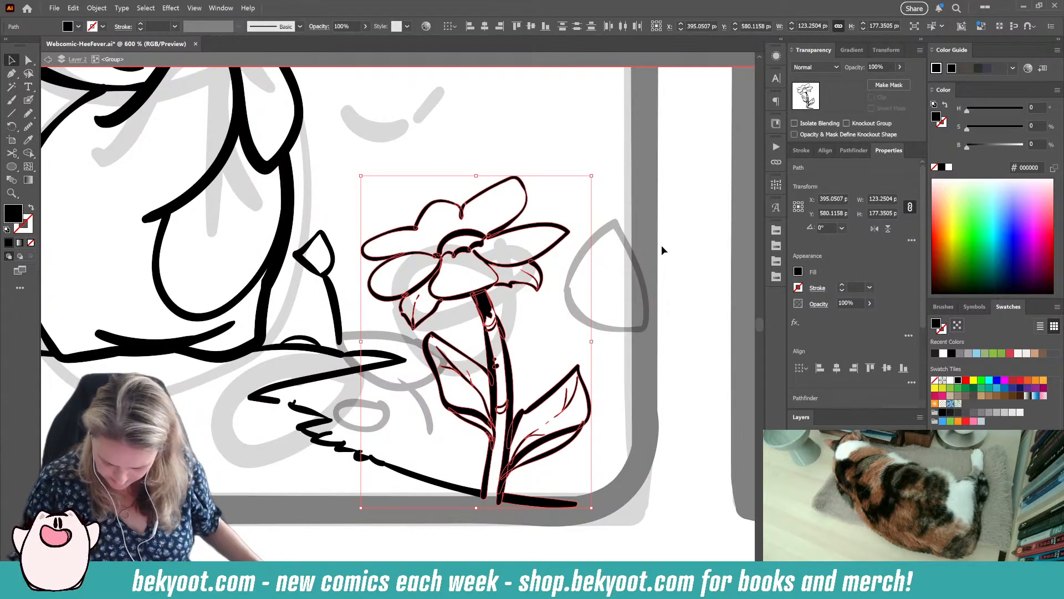
pyautogui.keyDown('shift'); pyautogui.click(533, 499); pyautogui.keyUp('shift')
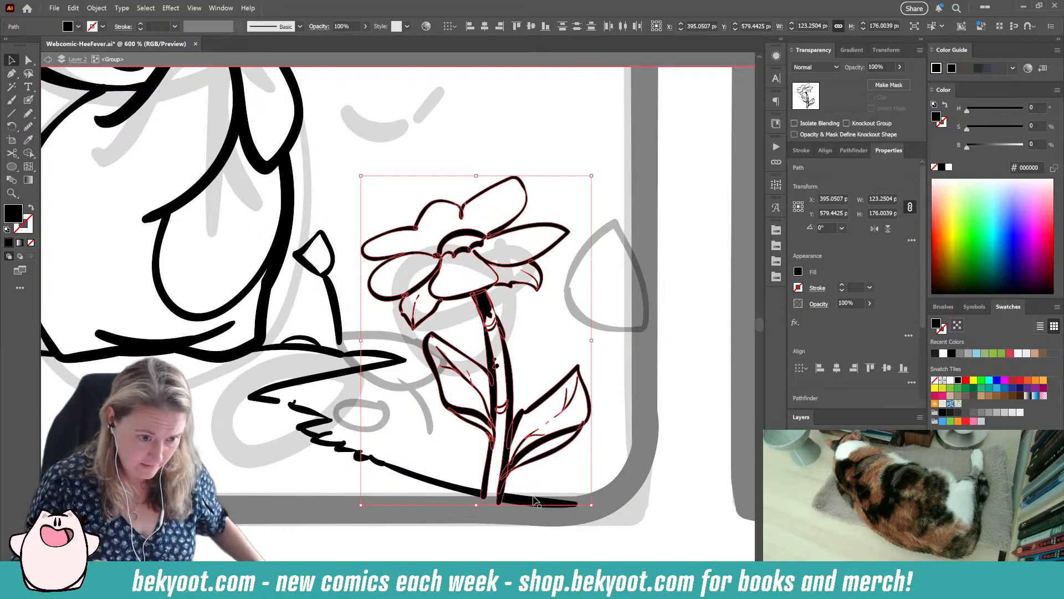
pyautogui.hotkey('ctrl', 'g')
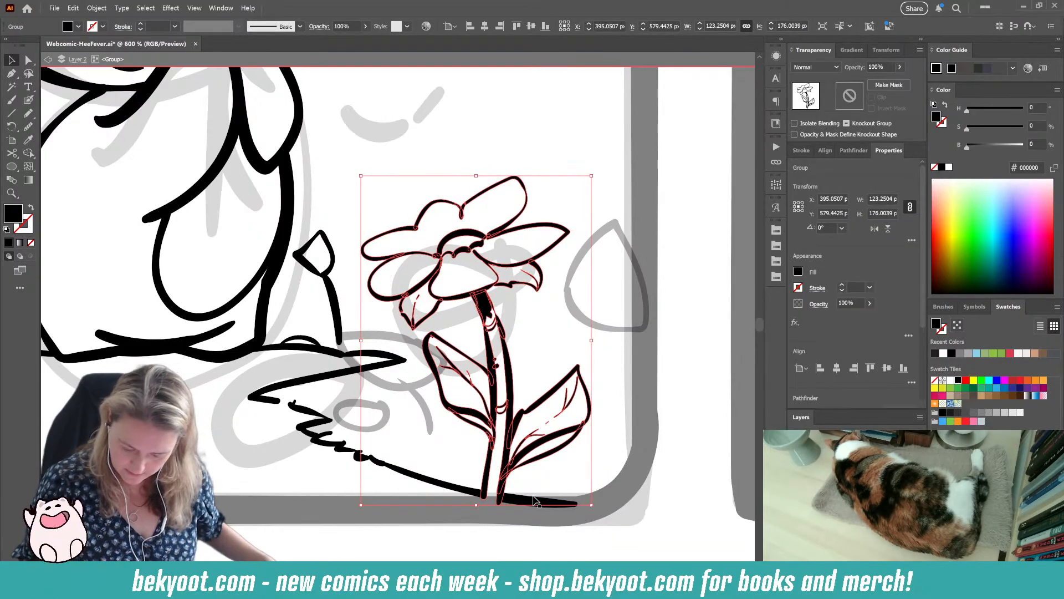
pyautogui.doubleClick(510, 366)
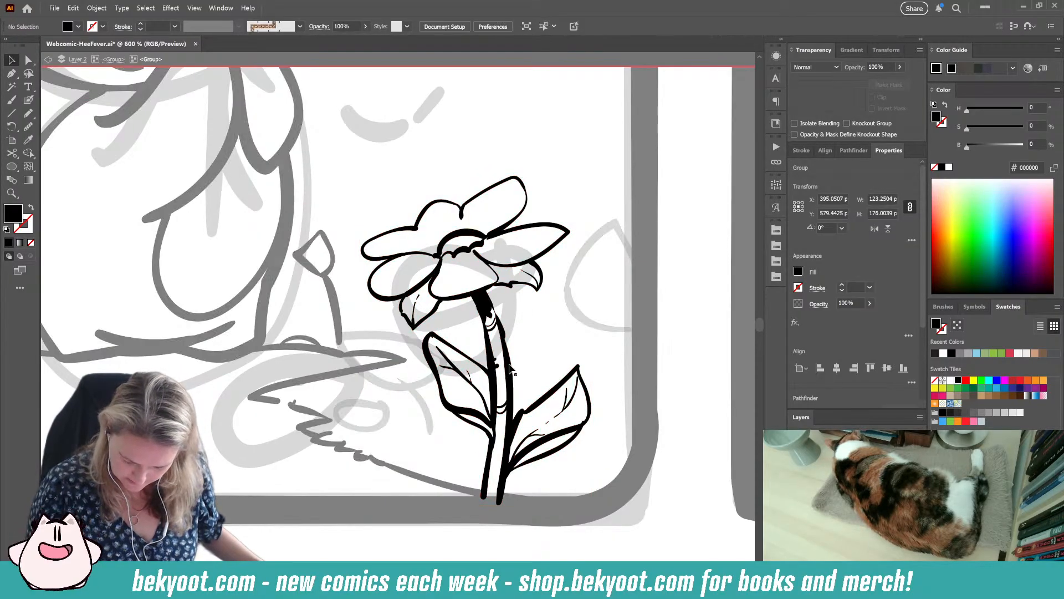
# Step: Ink the pointed petals of a small flower to the left of the large flower with the Blob Brush in black
pyautogui.click(28, 101)
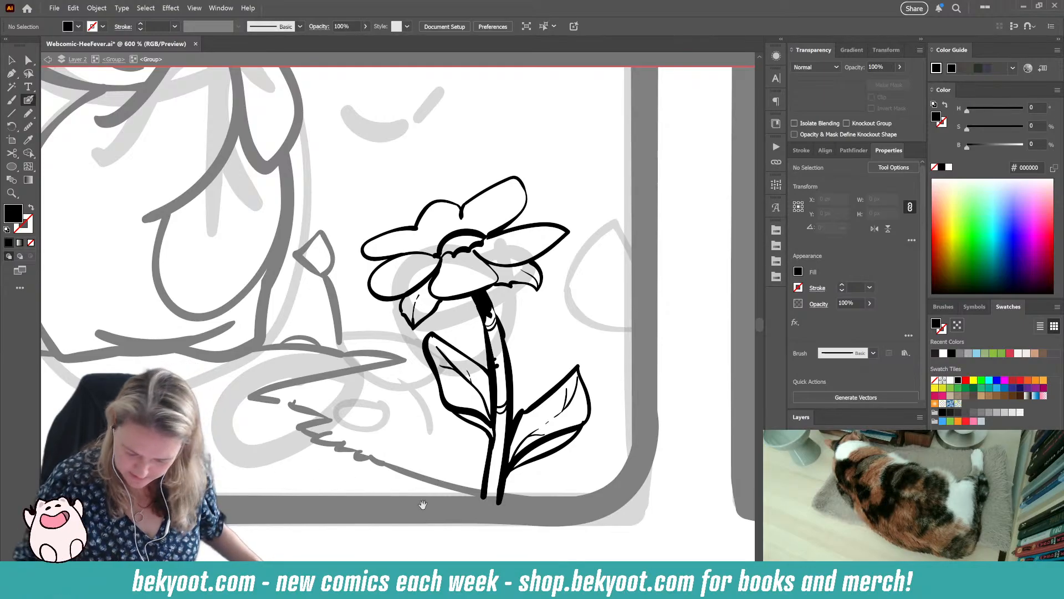
pyautogui.moveTo(422, 501); pyautogui.dragTo(457, 487)
pyautogui.moveTo(424, 378)
pyautogui.mouseDown()
pyautogui.moveTo(378, 347)
pyautogui.moveTo(421, 367)
pyautogui.moveTo(430, 339)
pyautogui.moveTo(440, 341)
pyautogui.moveTo(449, 373)
pyautogui.mouseUp()
pyautogui.hotkey('shift', 'x')
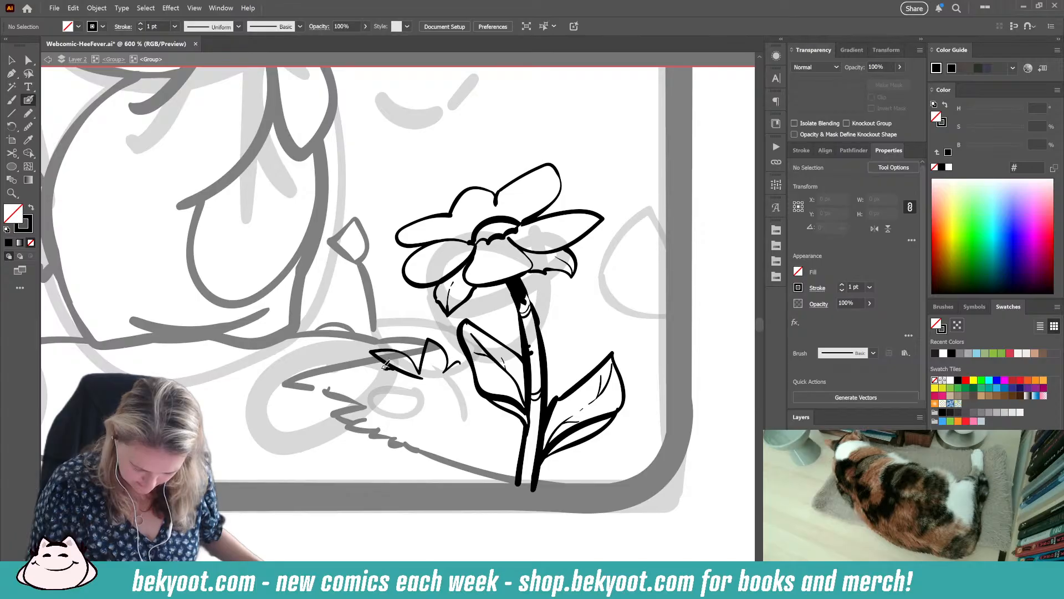
pyautogui.moveTo(385, 366)
pyautogui.mouseDown()
pyautogui.moveTo(405, 381)
pyautogui.moveTo(426, 377)
pyautogui.mouseUp()
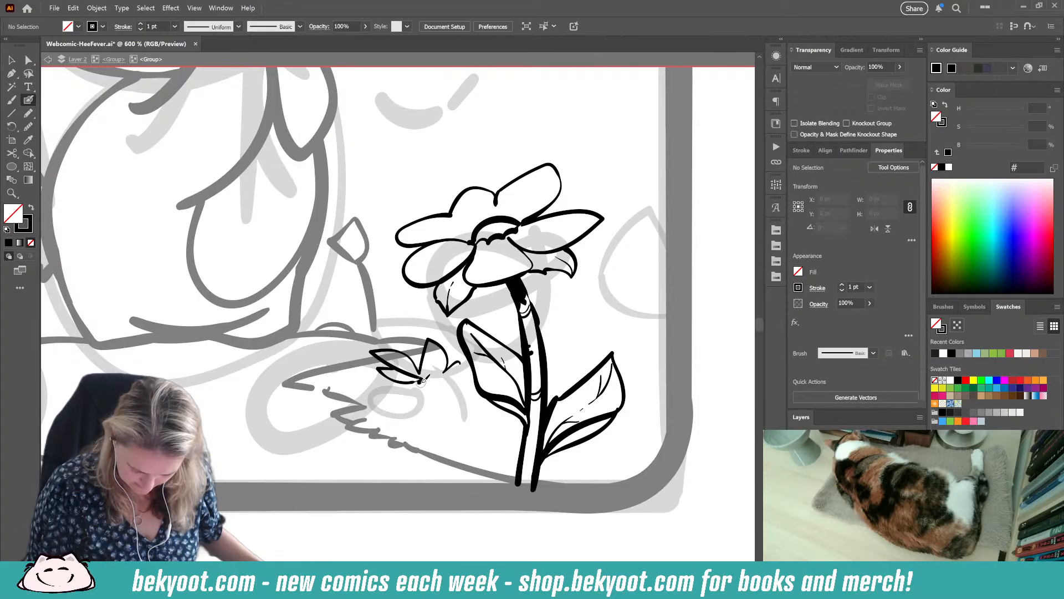
# Step: Draw the small flower's base and its curved double-line stem down to the panel's lower border, undoing the misplaced stroke
pyautogui.moveTo(434, 382); pyautogui.dragTo(450, 429)
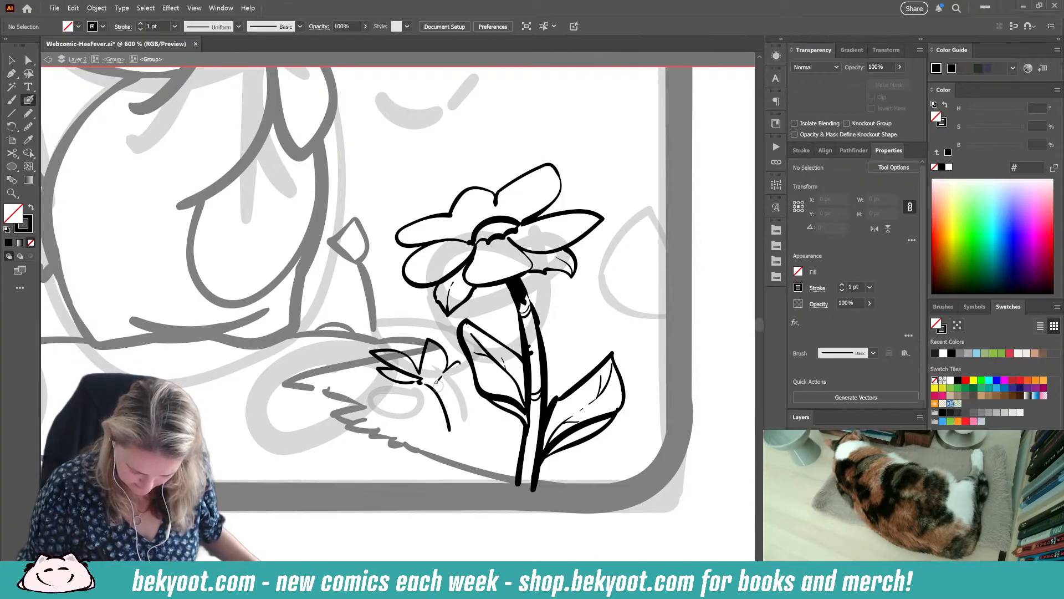
pyautogui.moveTo(427, 379); pyautogui.dragTo(441, 377)
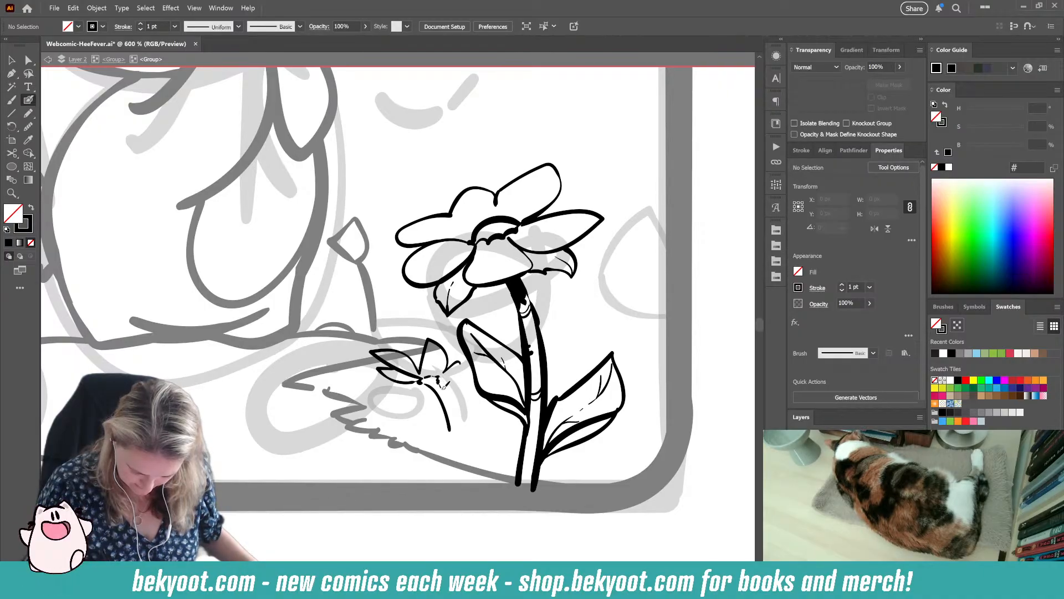
pyautogui.moveTo(443, 395); pyautogui.dragTo(456, 480)
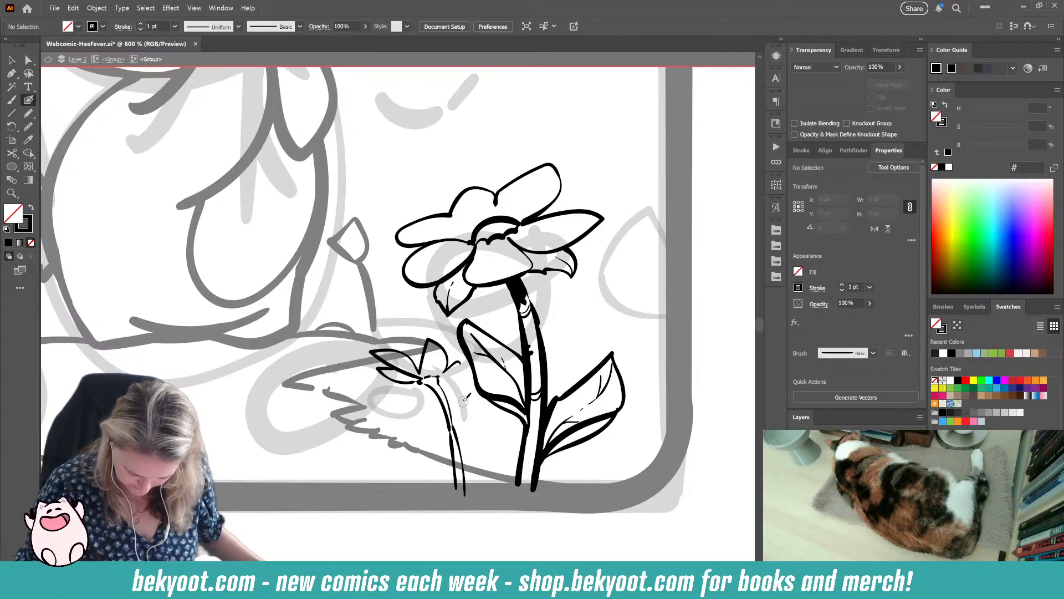
pyautogui.moveTo(457, 431)
pyautogui.mouseDown()
pyautogui.moveTo(463, 487)
pyautogui.moveTo(470, 409)
pyautogui.mouseUp()
pyautogui.hotkey('ctrl', 'z')
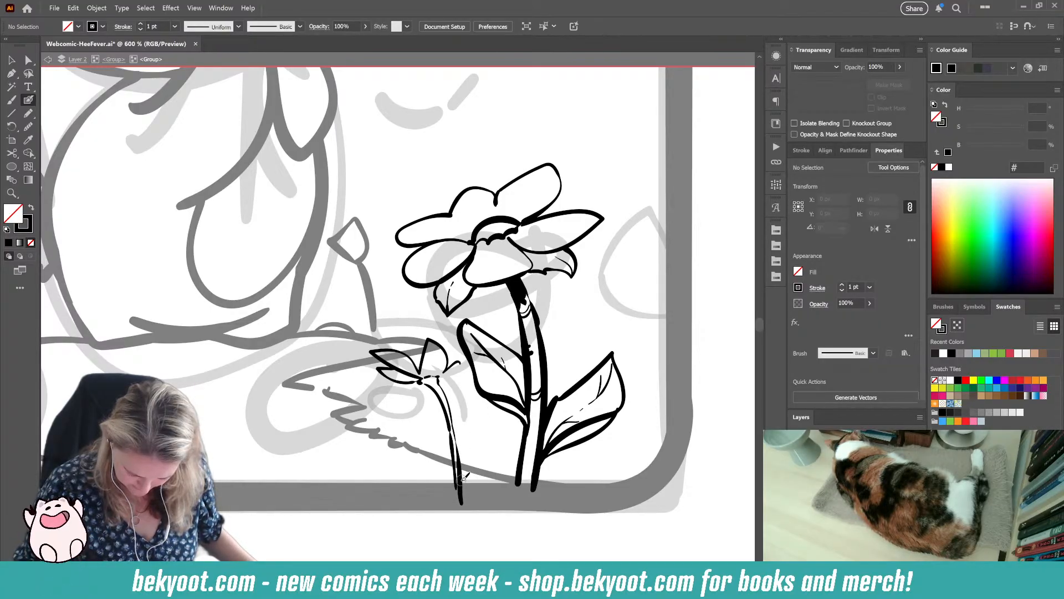
# Step: Add a leaf on each side of the small flower's stem and complete its rightmost petal
pyautogui.moveTo(461, 467)
pyautogui.mouseDown()
pyautogui.moveTo(489, 420)
pyautogui.moveTo(499, 430)
pyautogui.moveTo(462, 500)
pyautogui.mouseUp()
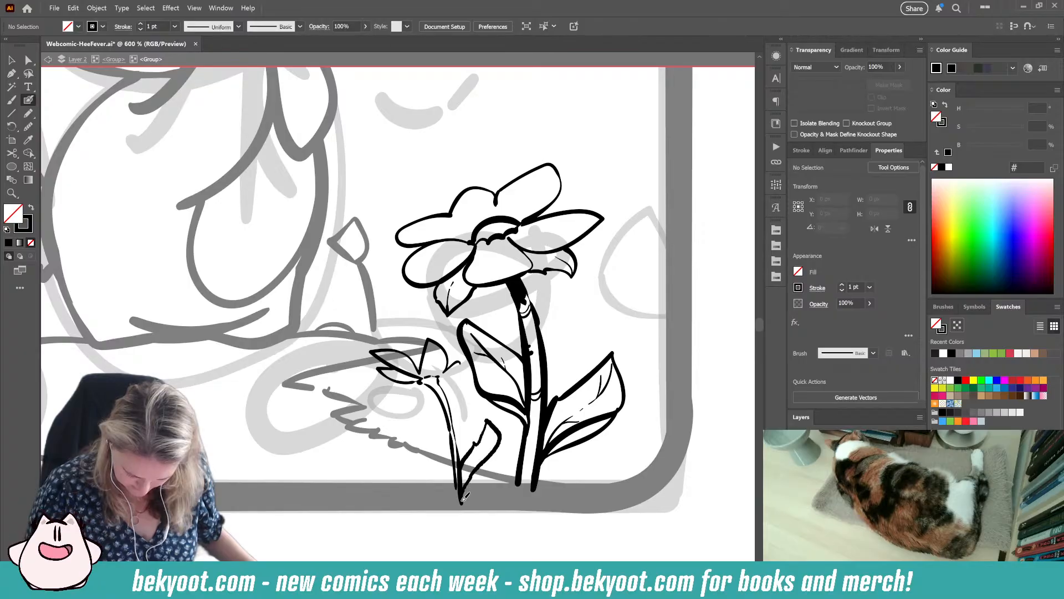
pyautogui.moveTo(499, 438); pyautogui.dragTo(462, 502)
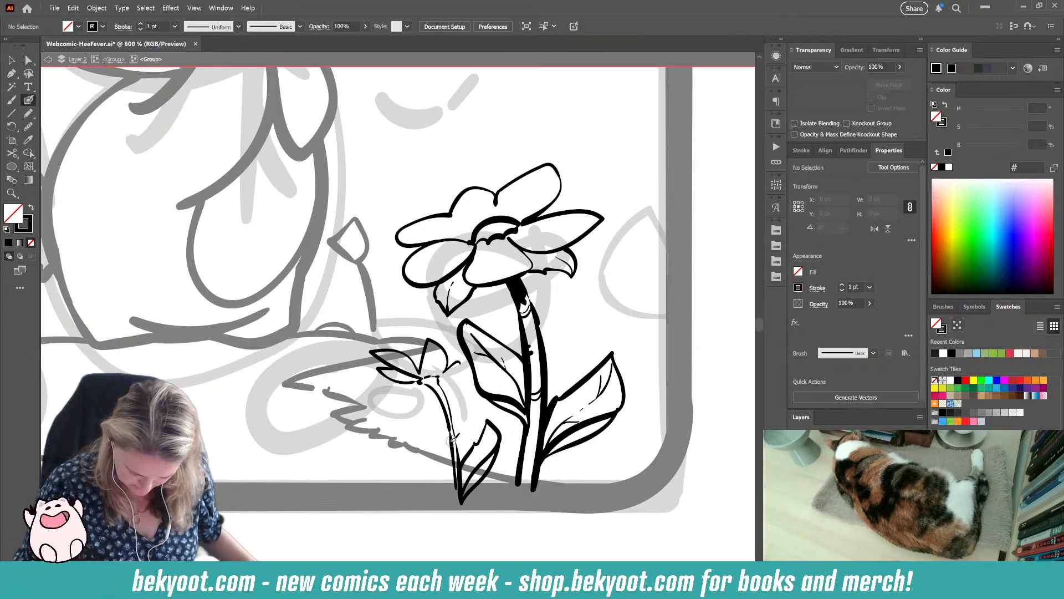
pyautogui.moveTo(449, 444)
pyautogui.mouseDown()
pyautogui.moveTo(433, 420)
pyautogui.moveTo(452, 442)
pyautogui.mouseUp()
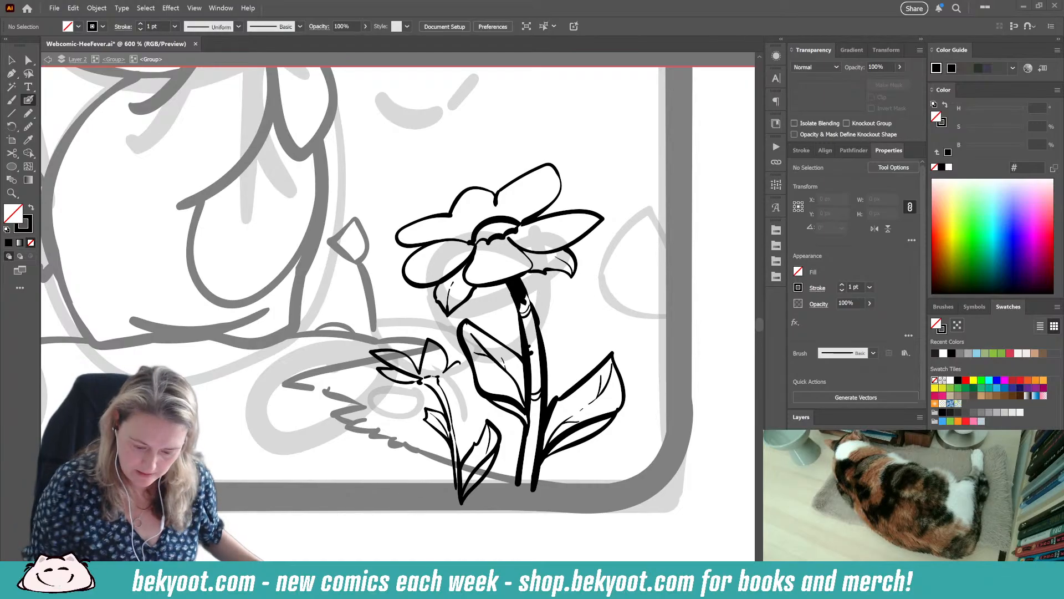
pyautogui.moveTo(567, 319); pyautogui.dragTo(558, 346)
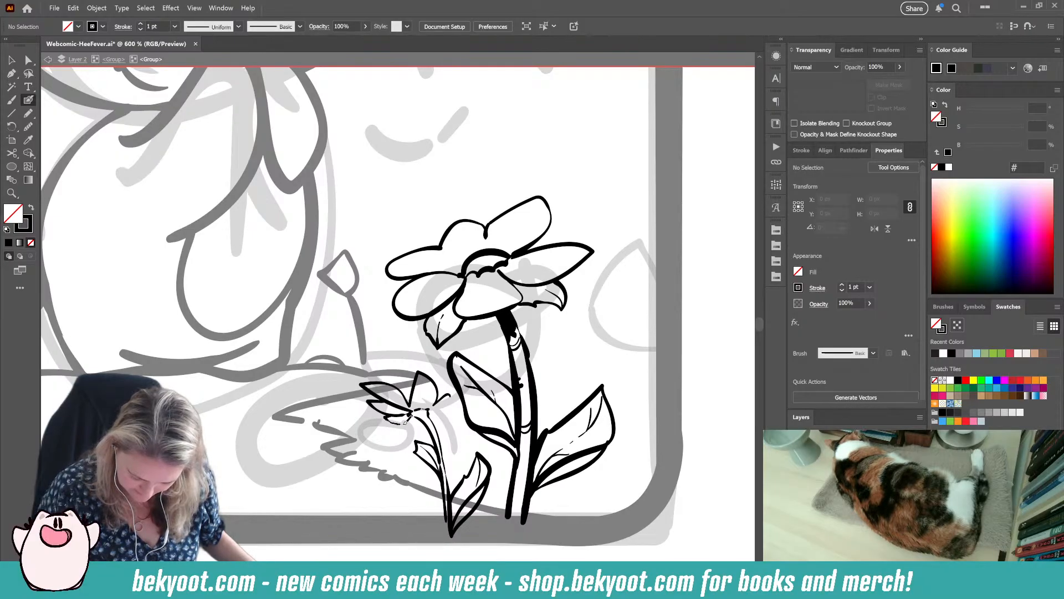
pyautogui.moveTo(419, 417); pyautogui.dragTo(436, 413)
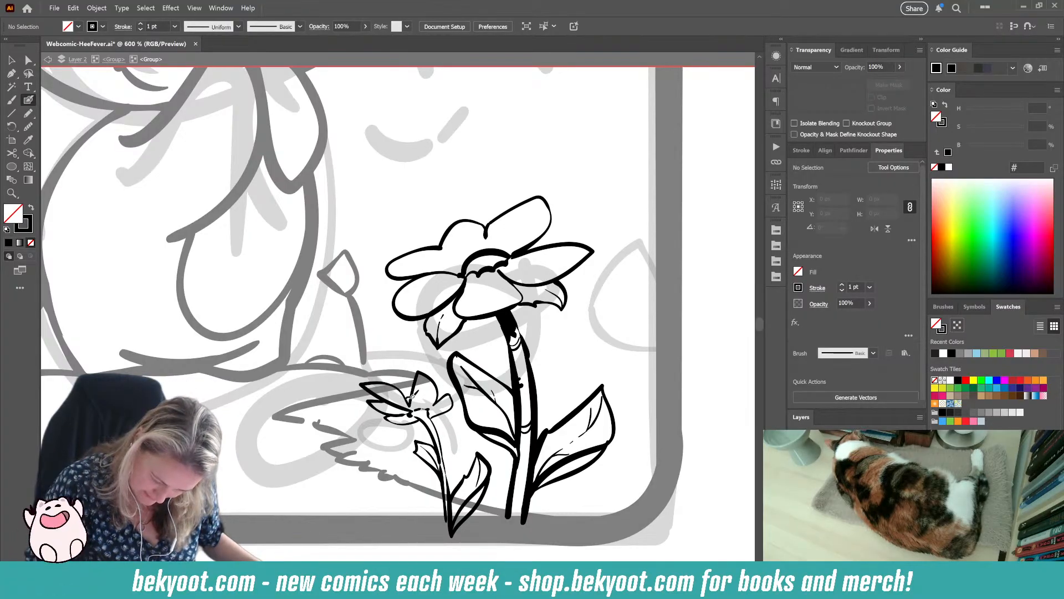
# Step: Ink a pointed-petal bud to the right of the large flower and trim the back petal's line where it crosses the front petal
pyautogui.moveTo(564, 418); pyautogui.dragTo(484, 401)
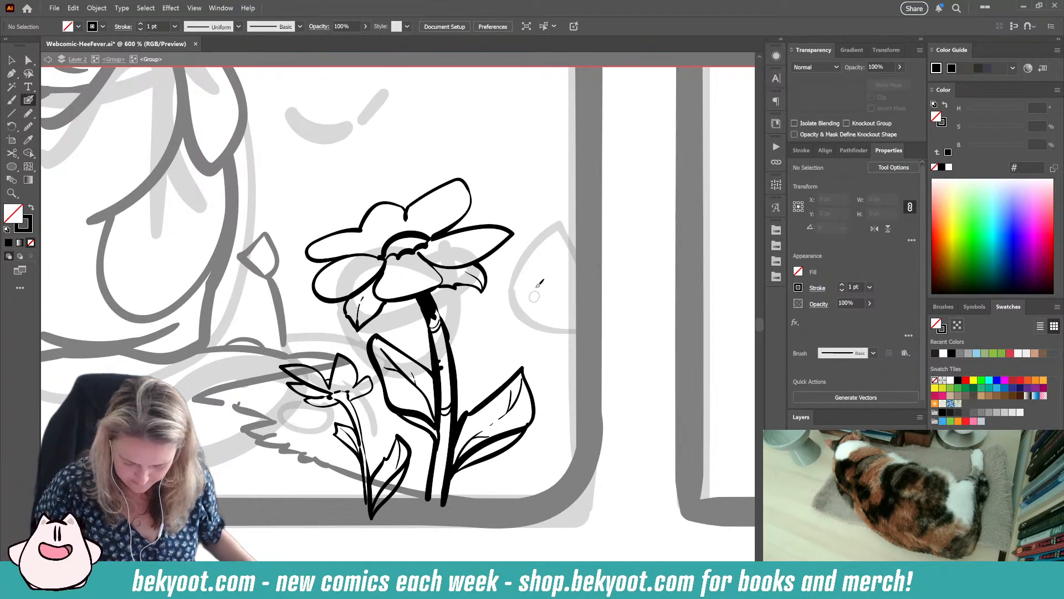
pyautogui.moveTo(502, 365)
pyautogui.mouseDown()
pyautogui.moveTo(496, 298)
pyautogui.moveTo(512, 311)
pyautogui.moveTo(527, 286)
pyautogui.moveTo(542, 314)
pyautogui.moveTo(528, 350)
pyautogui.moveTo(502, 358)
pyautogui.moveTo(526, 311)
pyautogui.moveTo(540, 343)
pyautogui.moveTo(499, 370)
pyautogui.moveTo(474, 314)
pyautogui.moveTo(507, 358)
pyautogui.mouseUp()
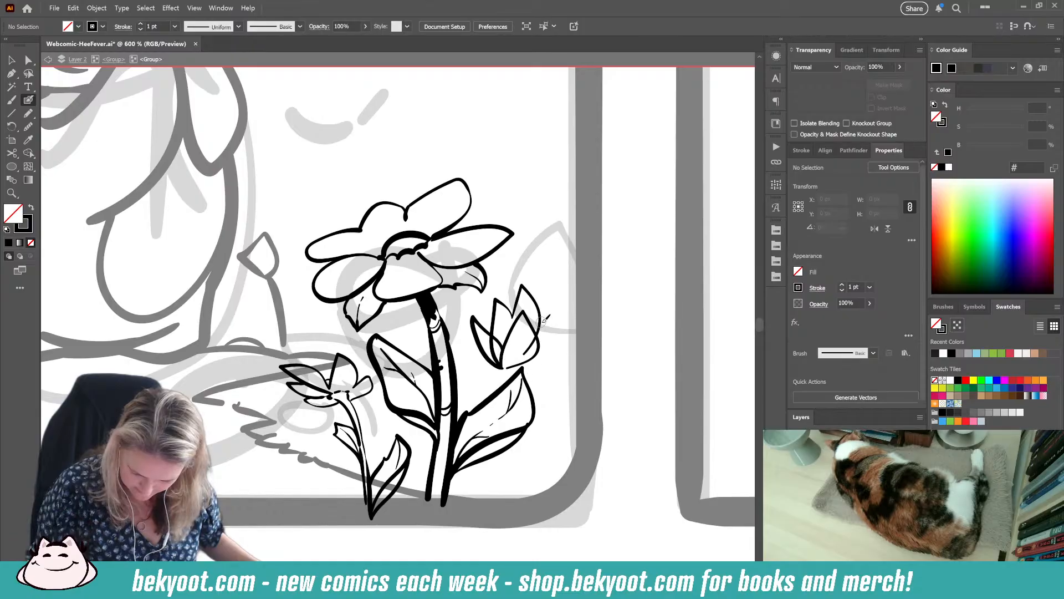
pyautogui.keyDown('ctrl'); pyautogui.click(493, 352); pyautogui.keyUp('ctrl')
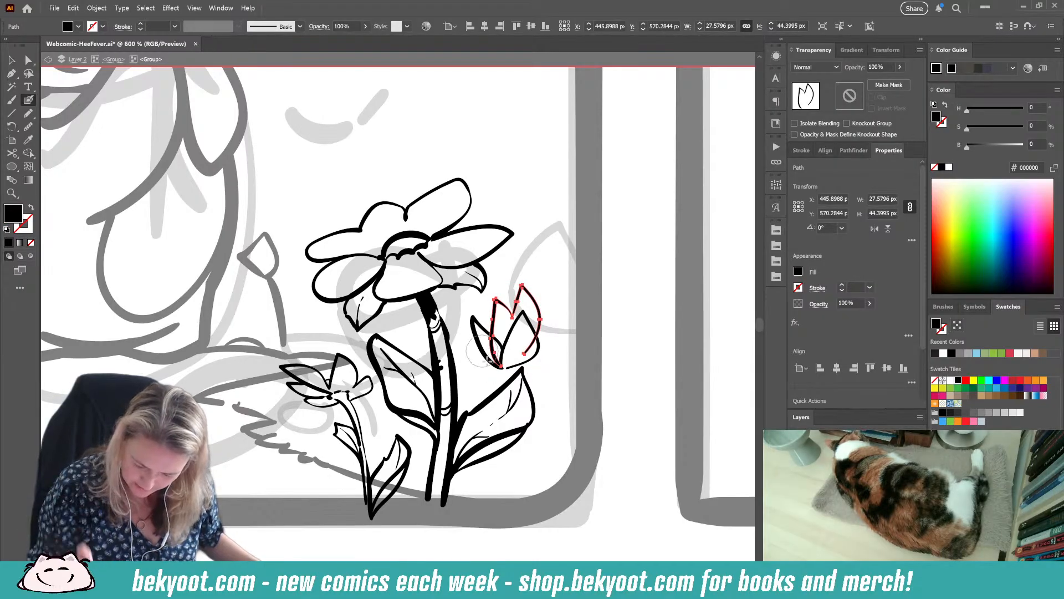
pyautogui.moveTo(498, 366)
pyautogui.mouseDown()
pyautogui.moveTo(485, 340)
pyautogui.moveTo(518, 354)
pyautogui.moveTo(533, 362)
pyautogui.mouseUp()
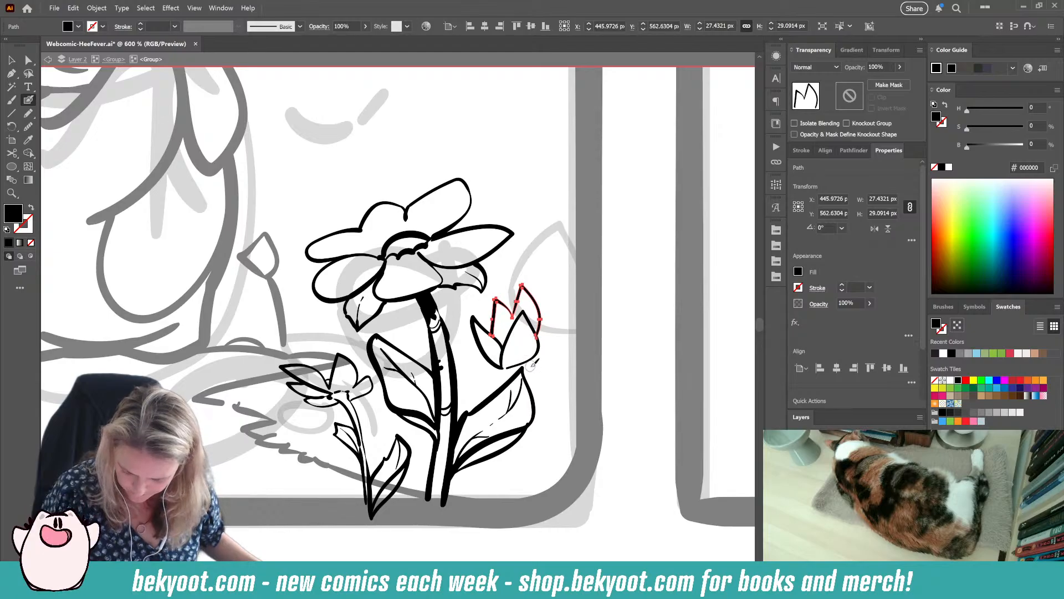
pyautogui.keyDown('ctrl'); pyautogui.click(564, 355); pyautogui.keyUp('ctrl')
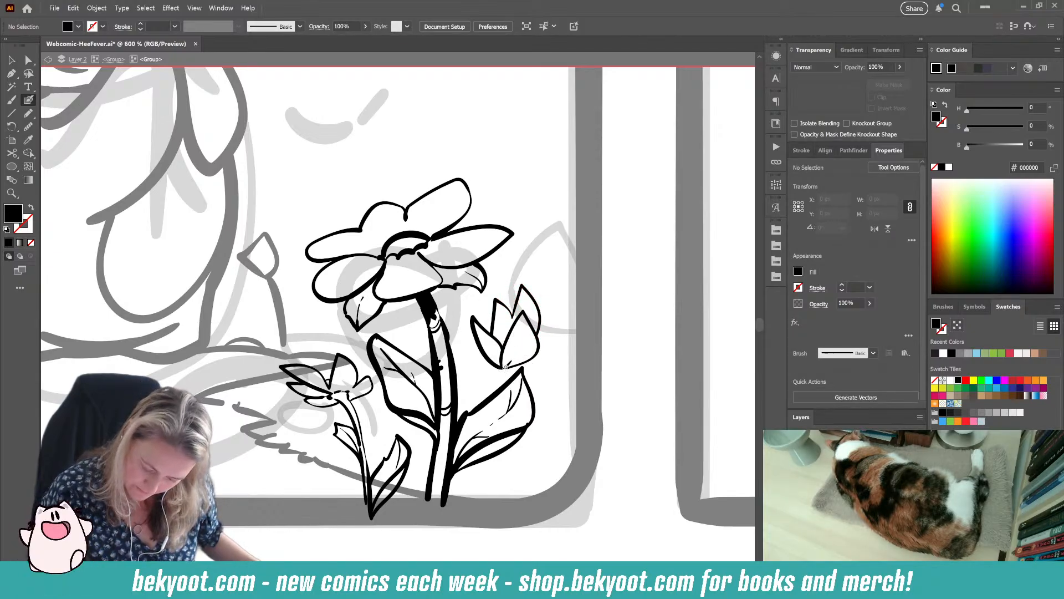
# Step: Add a small curled sepal at the left of the bud's base
pyautogui.moveTo(517, 352); pyautogui.dragTo(507, 366)
pyautogui.rightClick(501, 368)
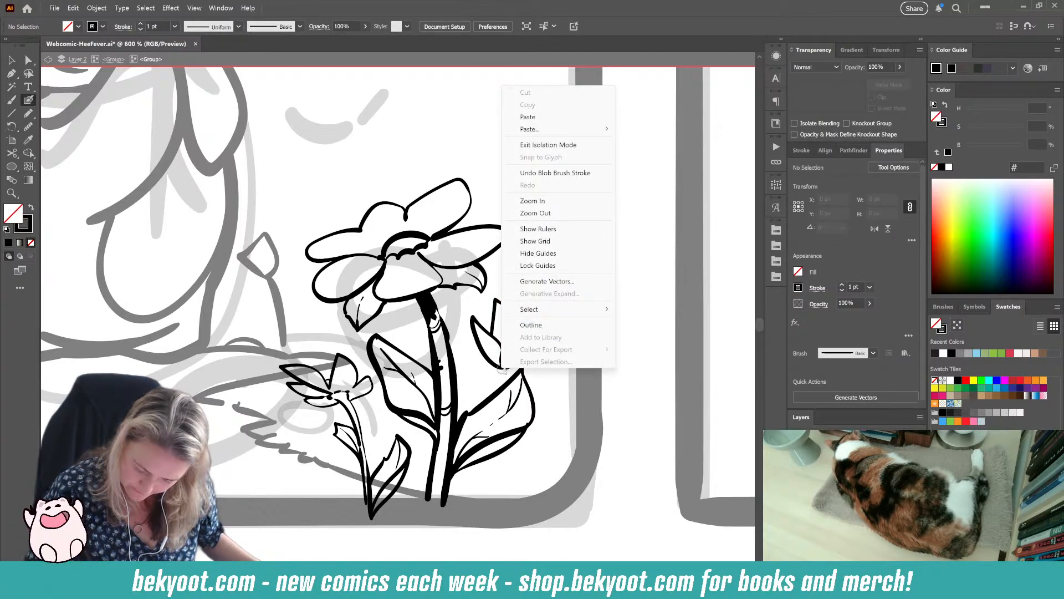
pyautogui.click(563, 384)
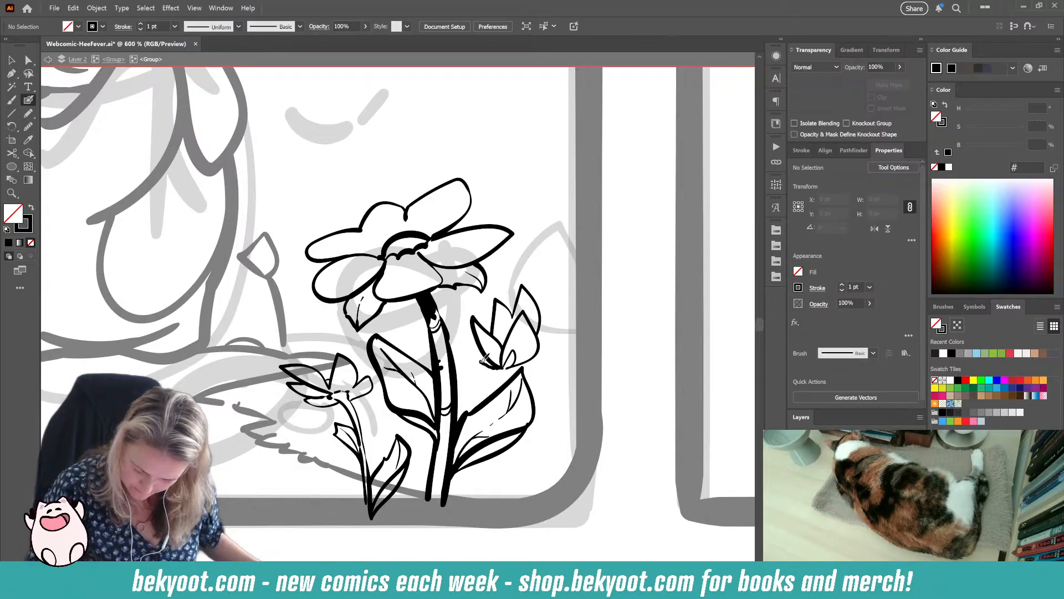
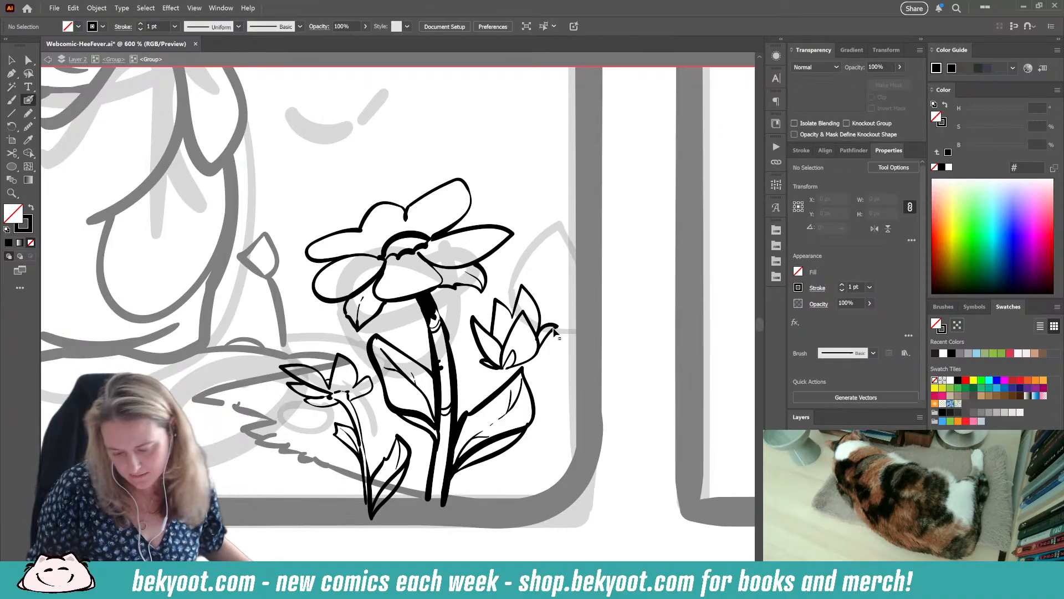
# Step: Undo the misplaced strokes beside the bud and ink an outer petal on its right side
pyautogui.hotkey('ctrl', 'z')
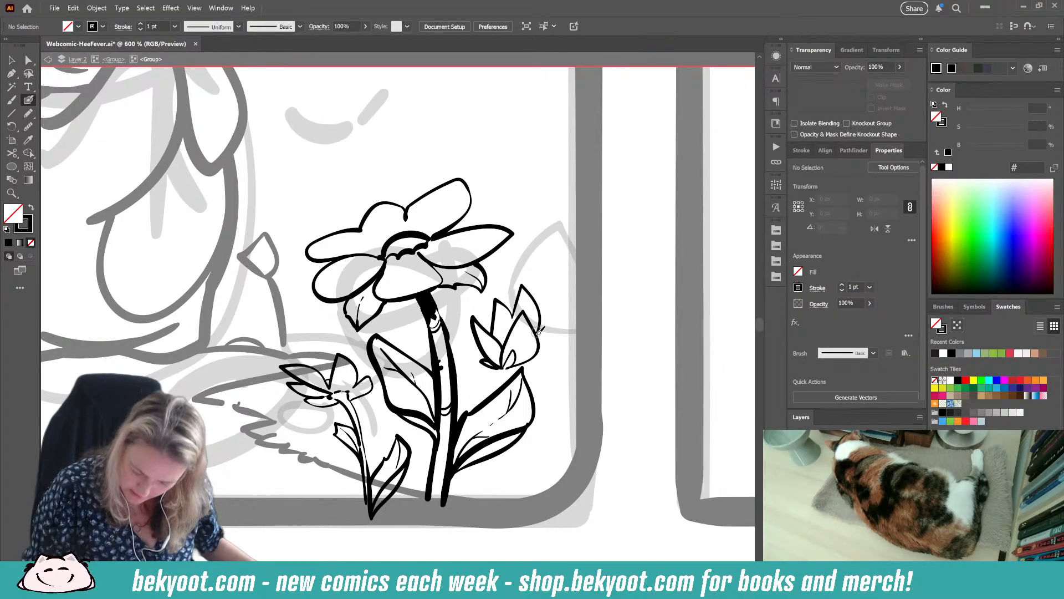
pyautogui.moveTo(534, 328)
pyautogui.mouseDown()
pyautogui.moveTo(542, 305)
pyautogui.moveTo(541, 349)
pyautogui.moveTo(543, 303)
pyautogui.mouseUp()
pyautogui.hotkey('ctrl', 'z')
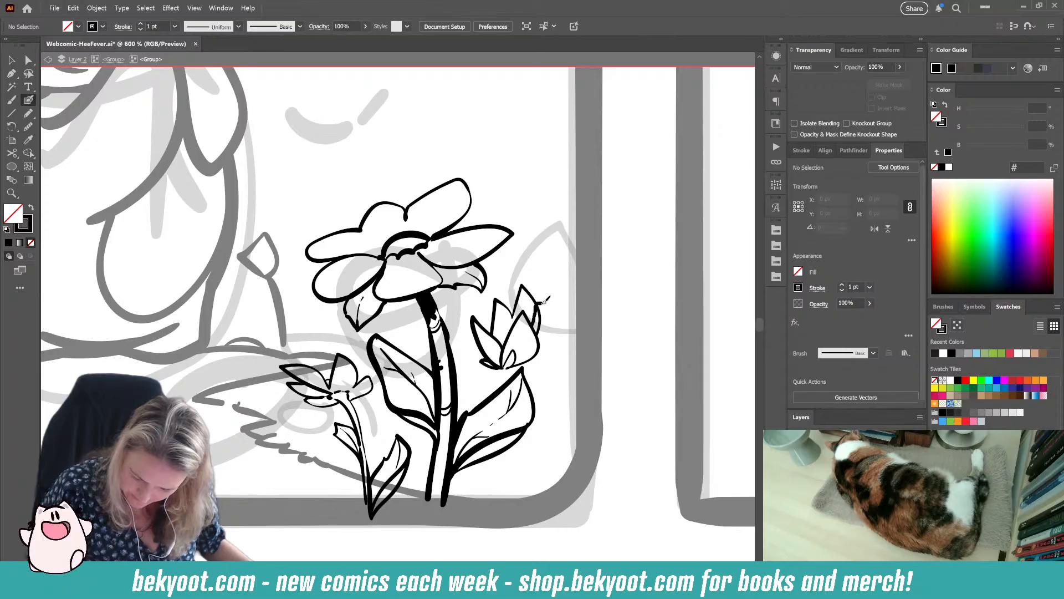
pyautogui.hotkey('ctrl', 'z')
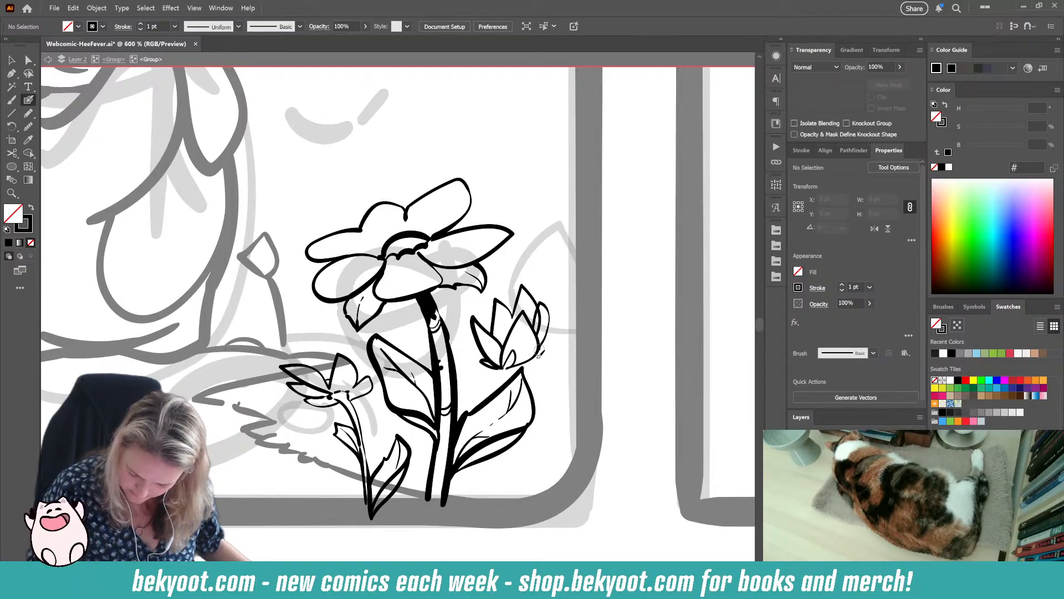
pyautogui.hotkey('ctrl', 'z')
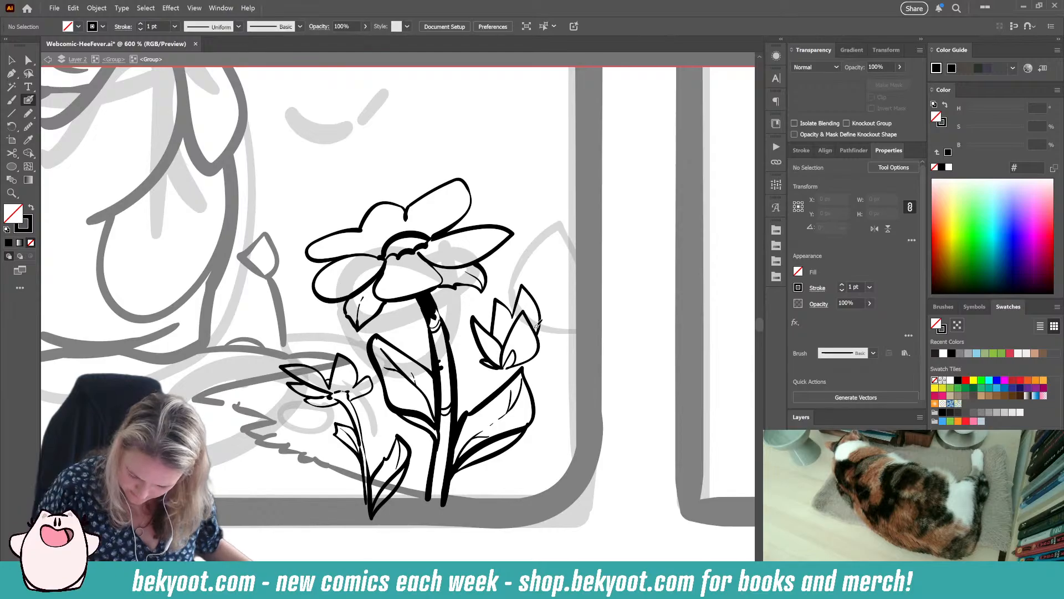
pyautogui.moveTo(541, 350); pyautogui.dragTo(538, 353)
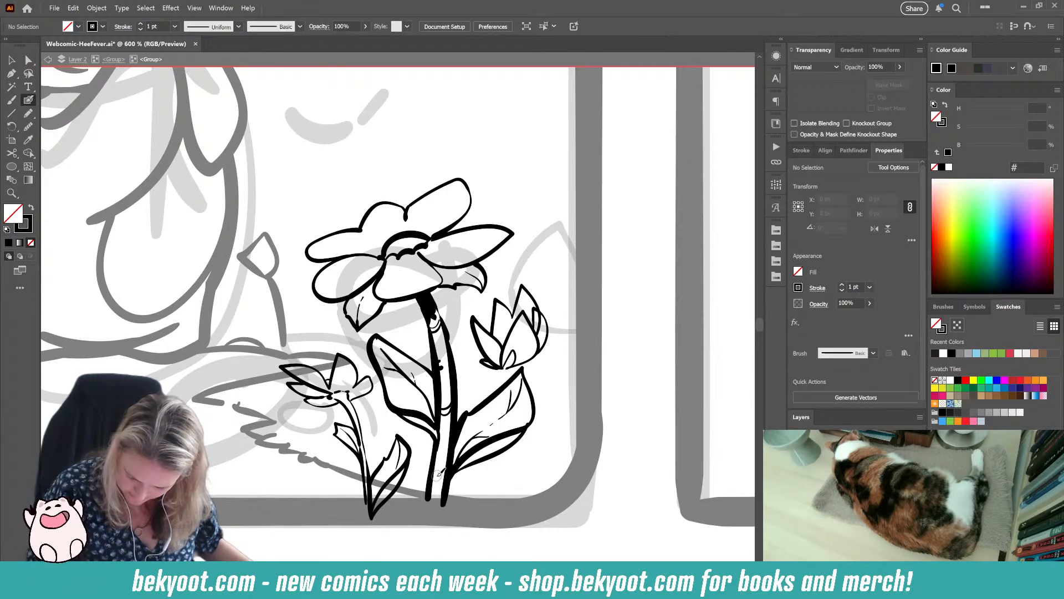
# Step: Trim the back petal's line where it crosses the outer petal, and ink the right side of the bud's base
pyautogui.keyDown('ctrl'); pyautogui.click(538, 324); pyautogui.keyUp('ctrl')
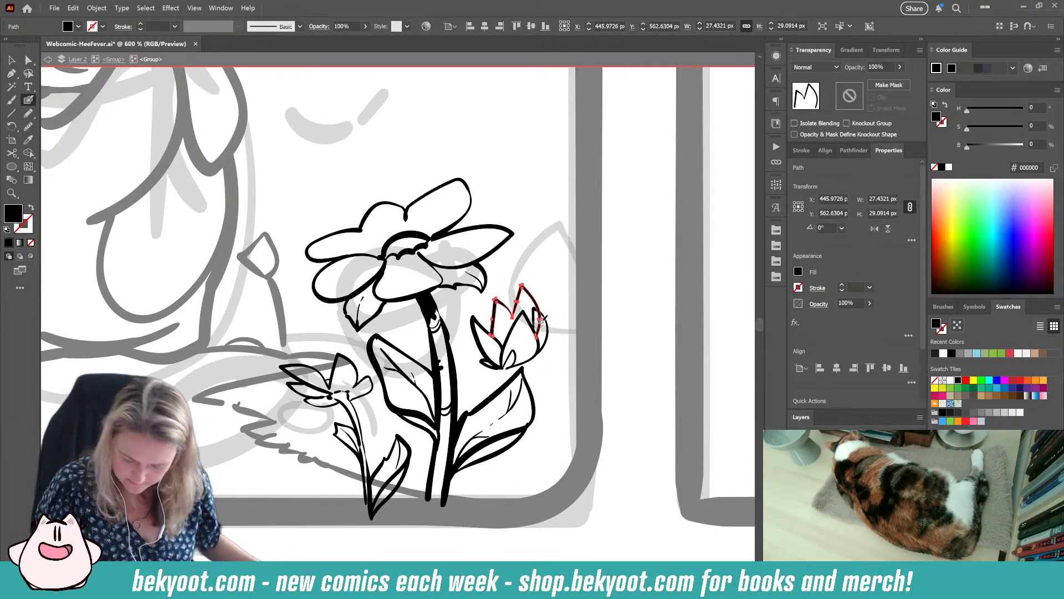
pyautogui.moveTo(539, 326)
pyautogui.mouseDown()
pyautogui.moveTo(527, 309)
pyautogui.moveTo(538, 320)
pyautogui.mouseUp()
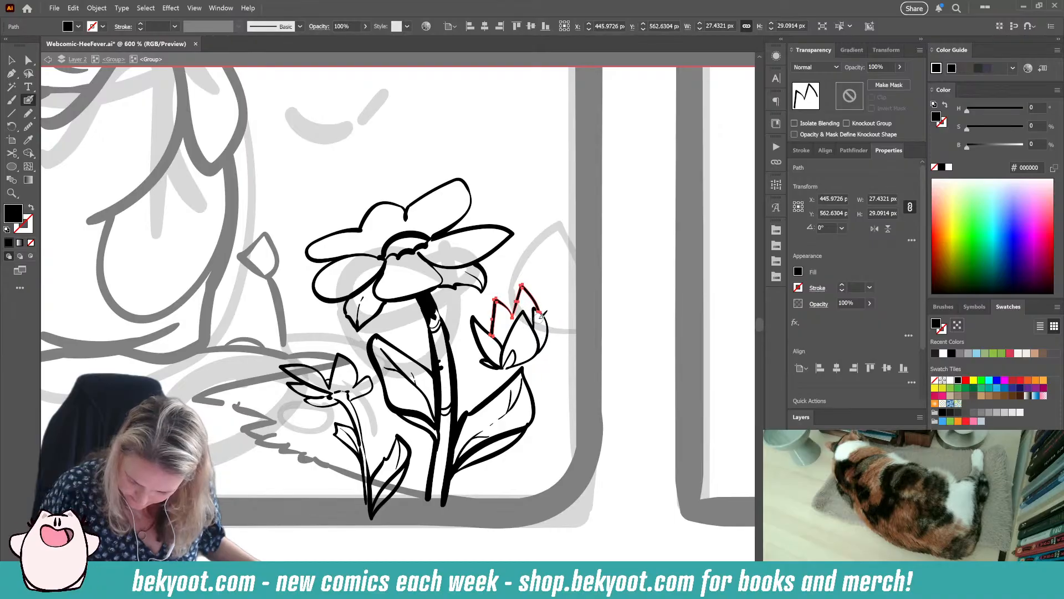
pyautogui.keyDown('ctrl'); pyautogui.click(544, 374); pyautogui.keyUp('ctrl')
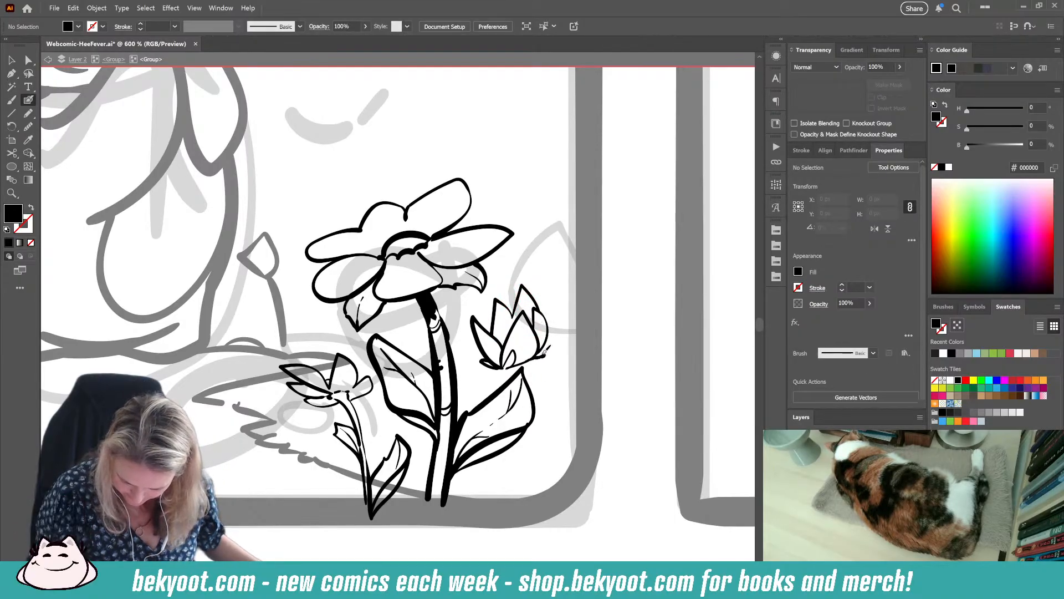
pyautogui.hotkey('shift', 'x')
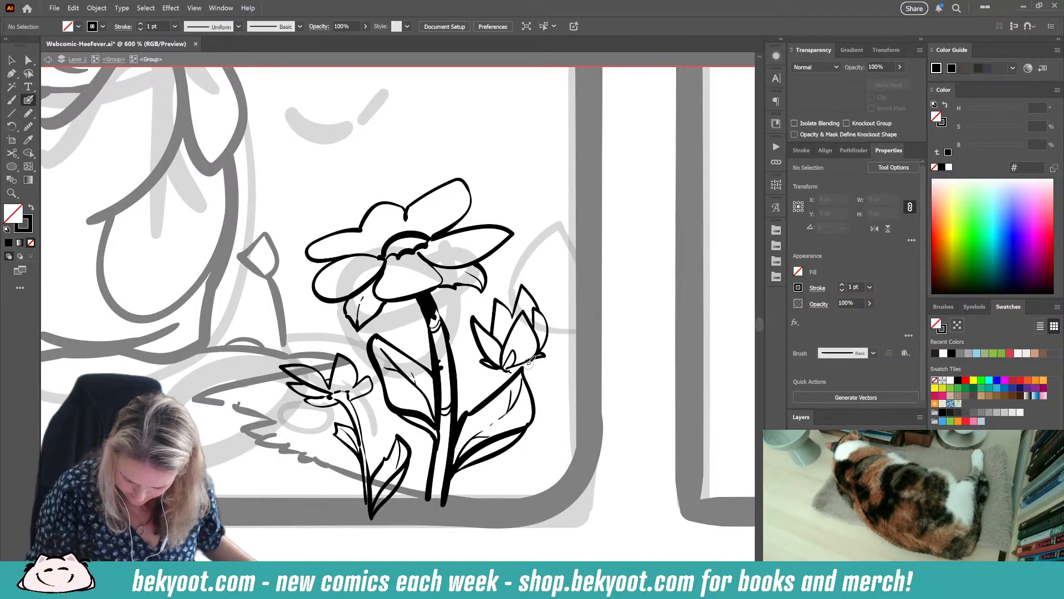
# Step: Draw the bud's curved outer stem line down to the panel's lower corner and start its inner line, undoing the misplaced strokes
pyautogui.moveTo(543, 388)
pyautogui.mouseDown()
pyautogui.moveTo(559, 436)
pyautogui.moveTo(546, 490)
pyautogui.mouseUp()
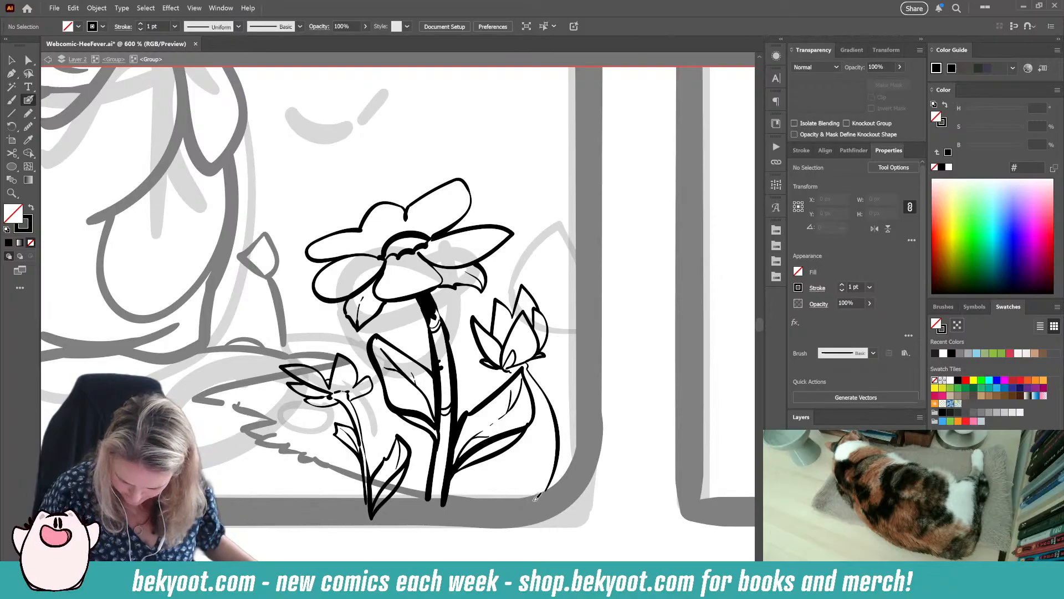
pyautogui.moveTo(540, 403)
pyautogui.mouseDown()
pyautogui.moveTo(541, 470)
pyautogui.moveTo(525, 495)
pyautogui.mouseUp()
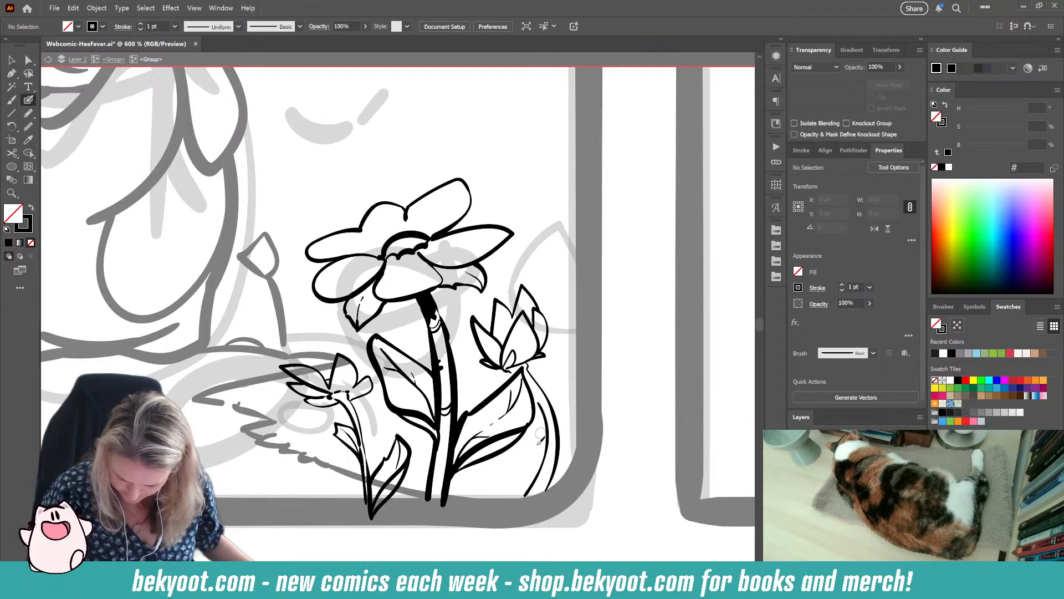
pyautogui.hotkey('ctrl', 'z')
pyautogui.moveTo(545, 413)
pyautogui.mouseDown()
pyautogui.moveTo(552, 452)
pyautogui.moveTo(538, 495)
pyautogui.mouseUp()
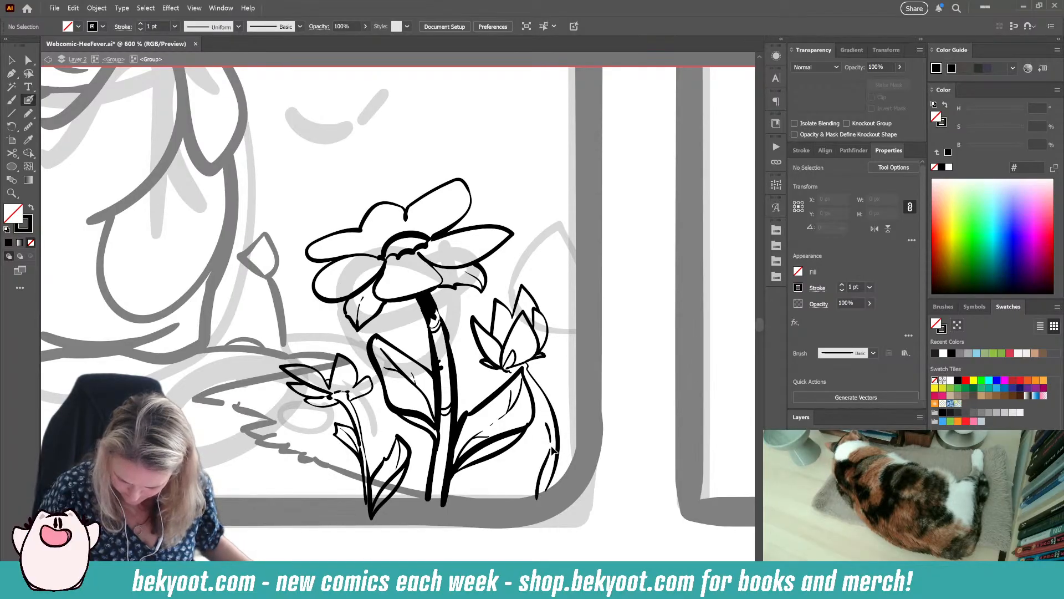
pyautogui.hotkey('ctrl', 'z')
# Step: Ink the lower part of the bud's inner stem line and rotate it slightly to follow the outer line
pyautogui.moveTo(549, 444); pyautogui.dragTo(532, 507)
pyautogui.hotkey('ctrl', 'z')
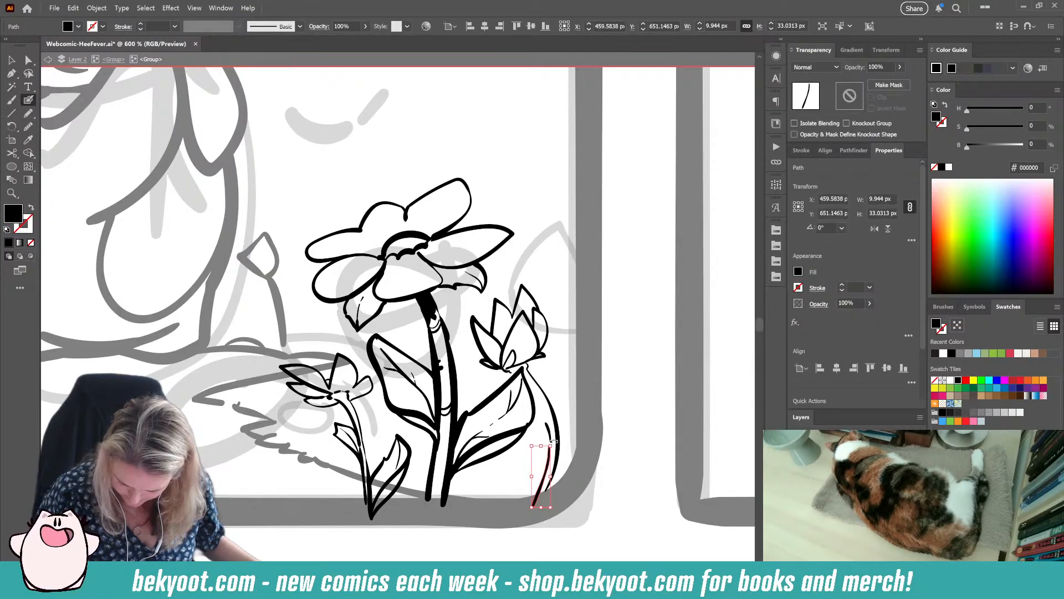
pyautogui.moveTo(553, 441); pyautogui.dragTo(541, 441)
pyautogui.keyDown('ctrl'); pyautogui.click(576, 410); pyautogui.keyUp('ctrl')
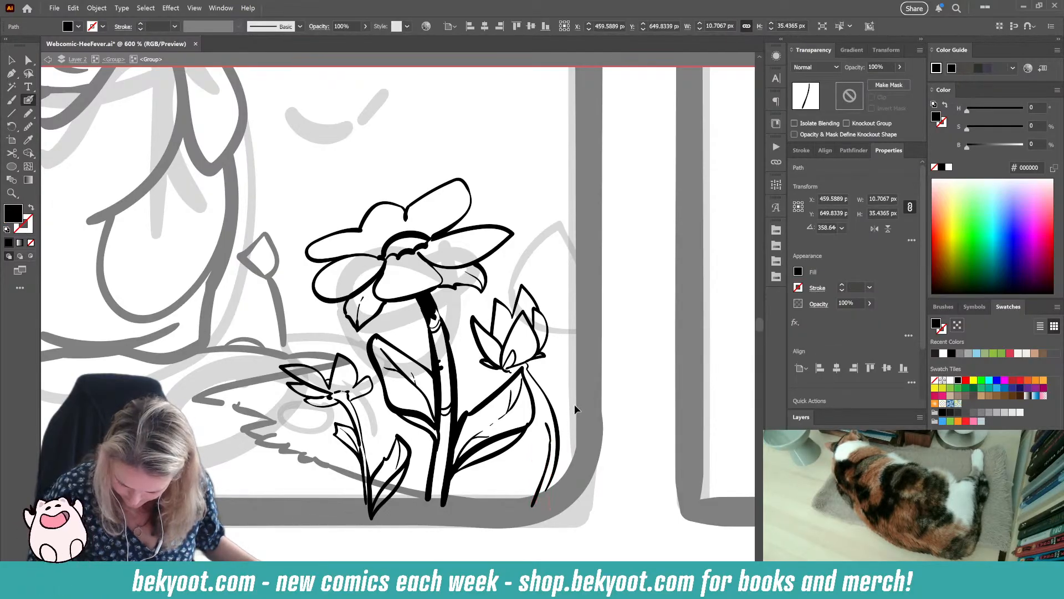
# Step: Touch up the gap in the upper inner line of the bud's stem, undoing the misplaced stroke
pyautogui.hotkey('shift', 'x')
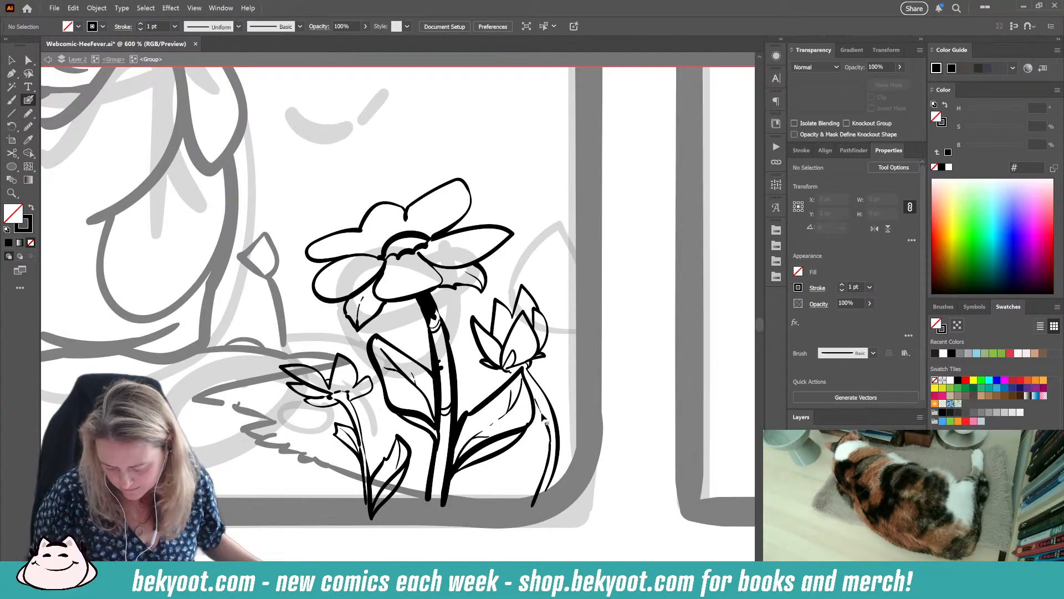
pyautogui.moveTo(543, 417); pyautogui.dragTo(546, 402)
pyautogui.hotkey('ctrl', 'z')
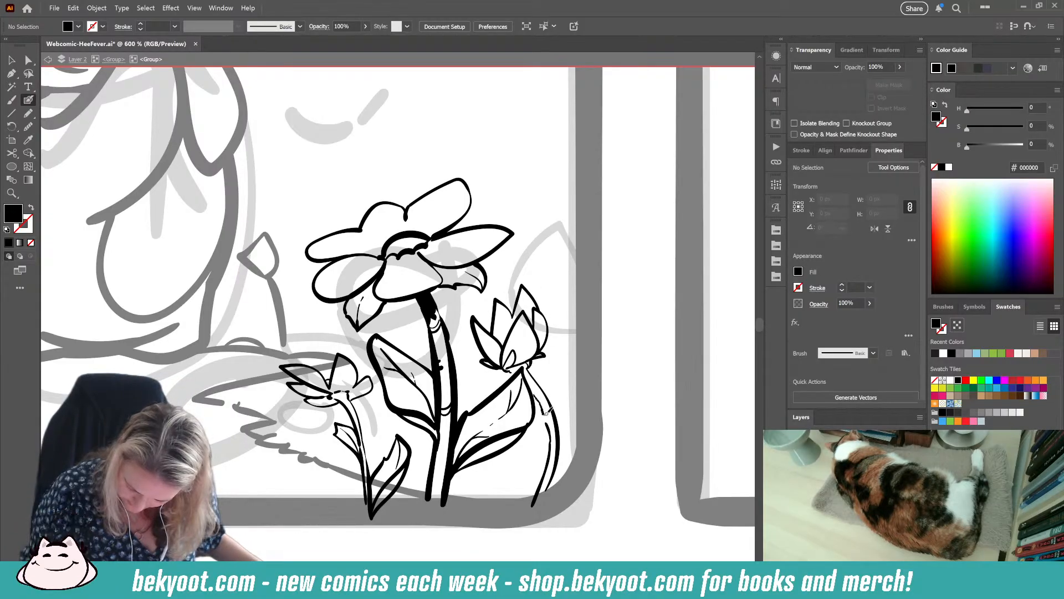
pyautogui.hotkey('shift', 'x')
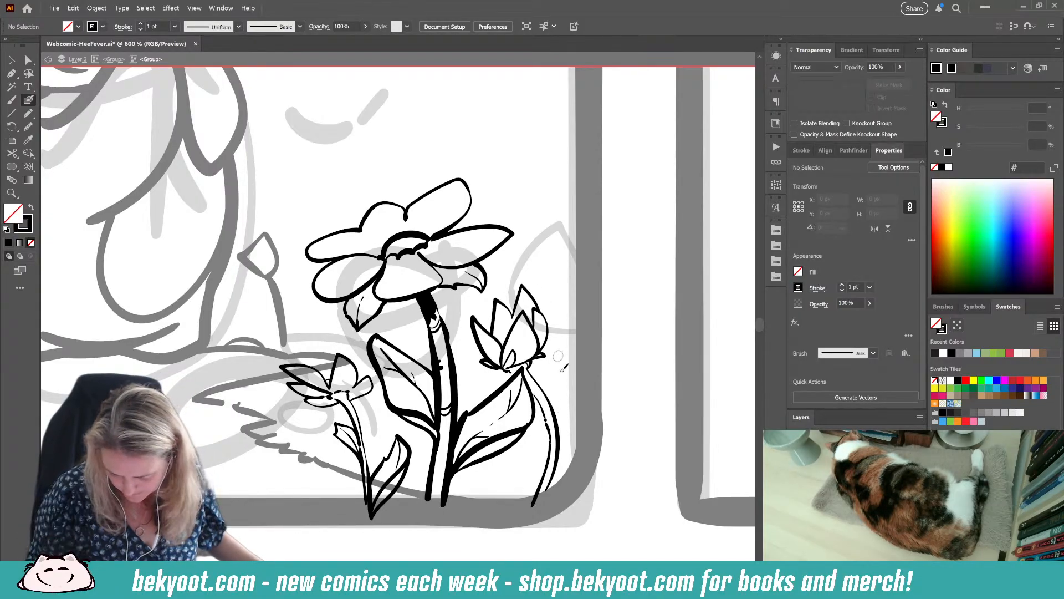
# Step: Ink a pointed leaf on each side of the bud's stem, redrawing the misplaced stroke
pyautogui.moveTo(559, 419); pyautogui.dragTo(572, 401)
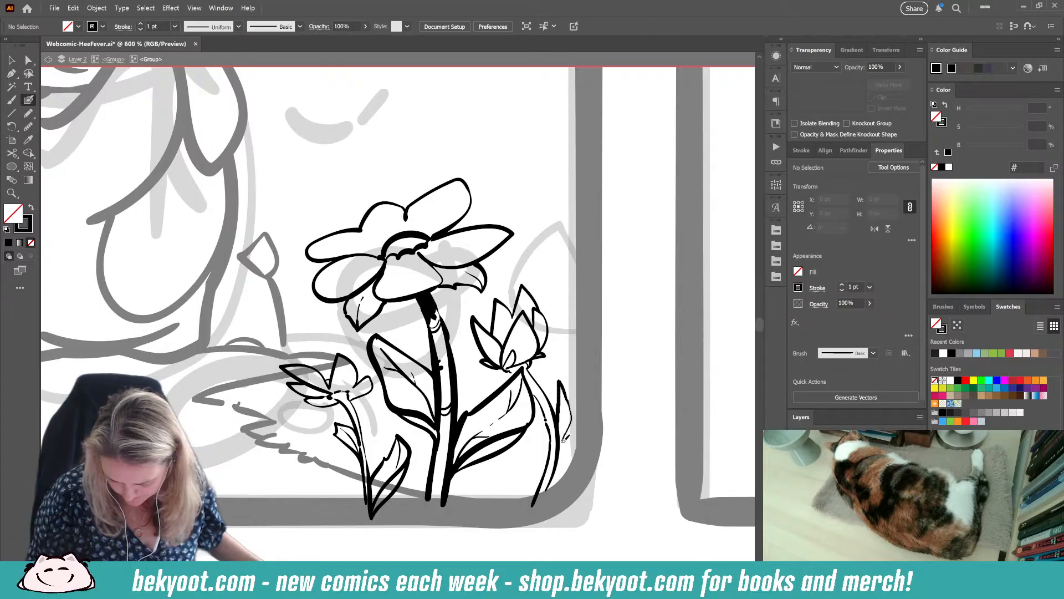
pyautogui.moveTo(564, 439)
pyautogui.mouseDown()
pyautogui.moveTo(538, 501)
pyautogui.moveTo(528, 442)
pyautogui.moveTo(547, 465)
pyautogui.mouseUp()
pyautogui.hotkey('ctrl', 'z')
pyautogui.moveTo(534, 504)
pyautogui.mouseDown()
pyautogui.moveTo(538, 425)
pyautogui.moveTo(554, 447)
pyautogui.moveTo(546, 496)
pyautogui.mouseUp()
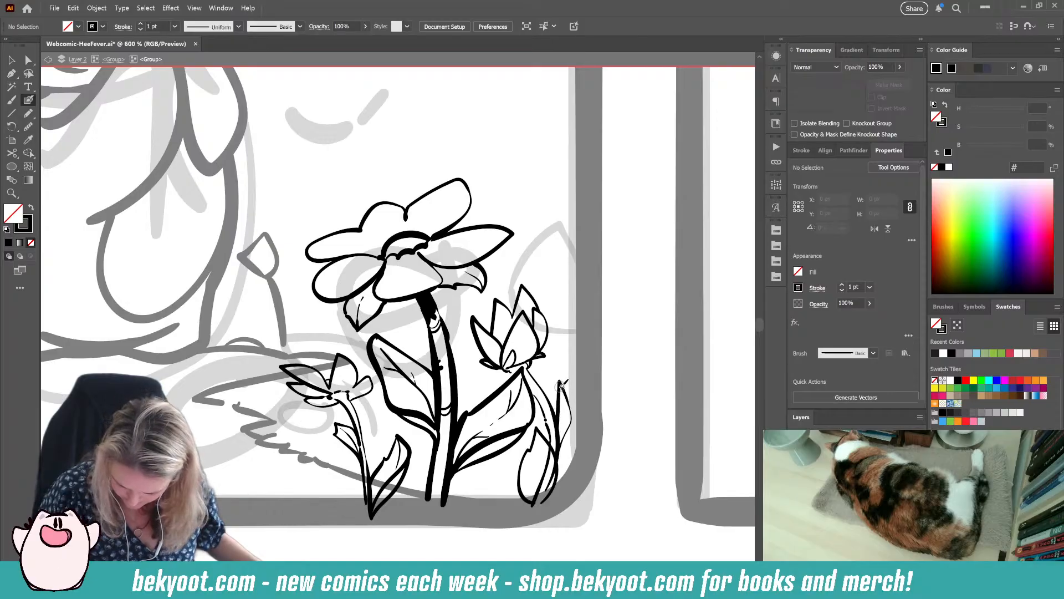
pyautogui.moveTo(561, 433); pyautogui.dragTo(560, 499)
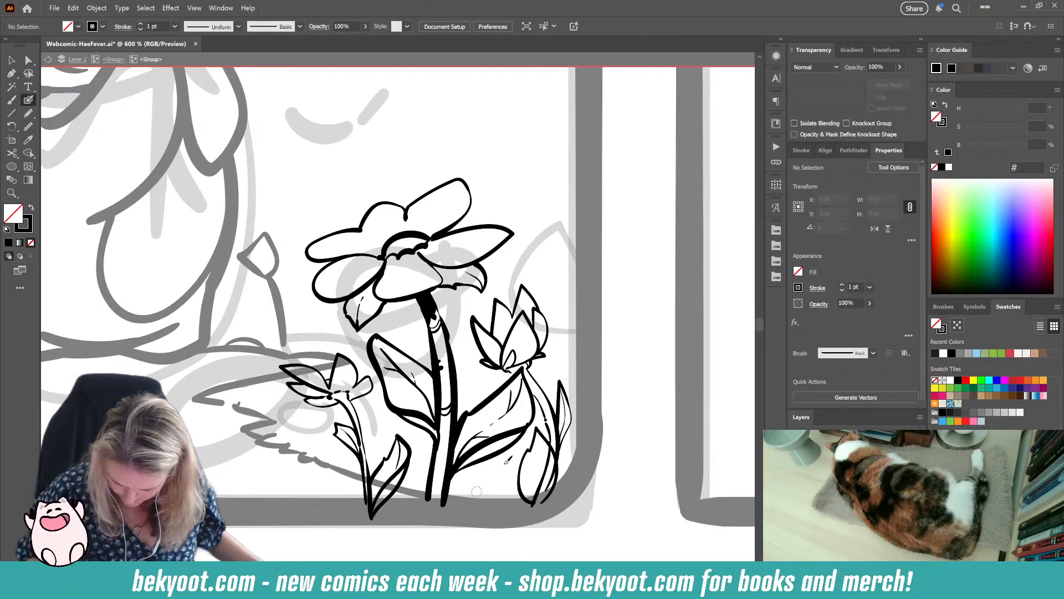
# Step: Trim the stem lines that cross the bud's front leaf, and add veins to that leaf and another leaf to its right
pyautogui.keyDown('ctrl'); pyautogui.click(547, 489); pyautogui.keyUp('ctrl')
pyautogui.keyDown('ctrl'); pyautogui.keyDown('shift'); pyautogui.click(550, 481); pyautogui.keyUp('shift'); pyautogui.keyUp('ctrl')
pyautogui.keyDown('ctrl'); pyautogui.keyDown('shift'); pyautogui.click(553, 485); pyautogui.keyUp('shift'); pyautogui.keyUp('ctrl')
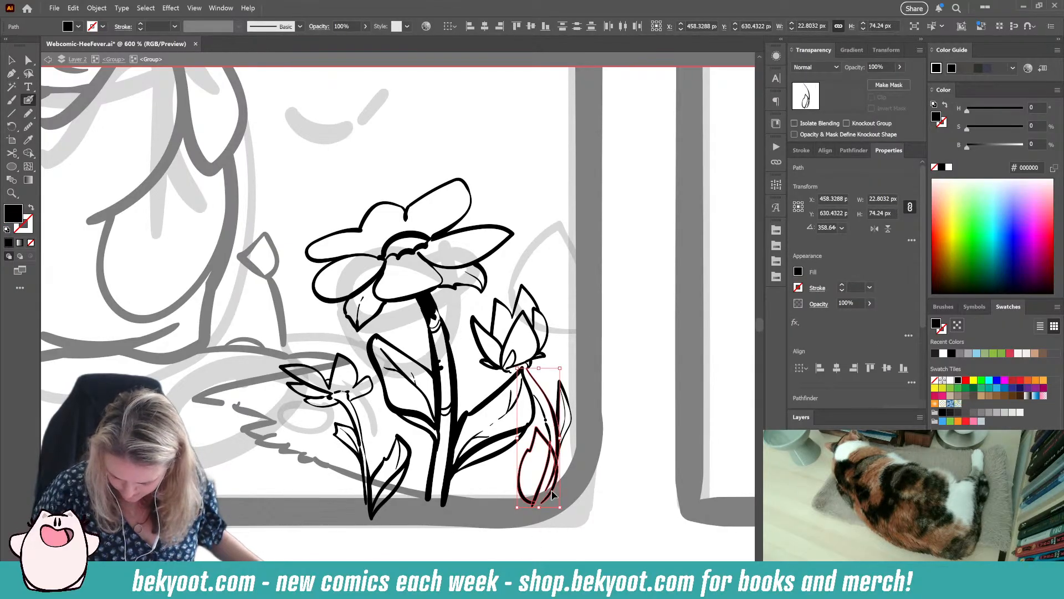
pyautogui.keyDown('ctrl'); pyautogui.keyDown('shift'); pyautogui.click(552, 489); pyautogui.keyUp('shift'); pyautogui.keyUp('ctrl')
pyautogui.moveTo(532, 505); pyautogui.dragTo(544, 450)
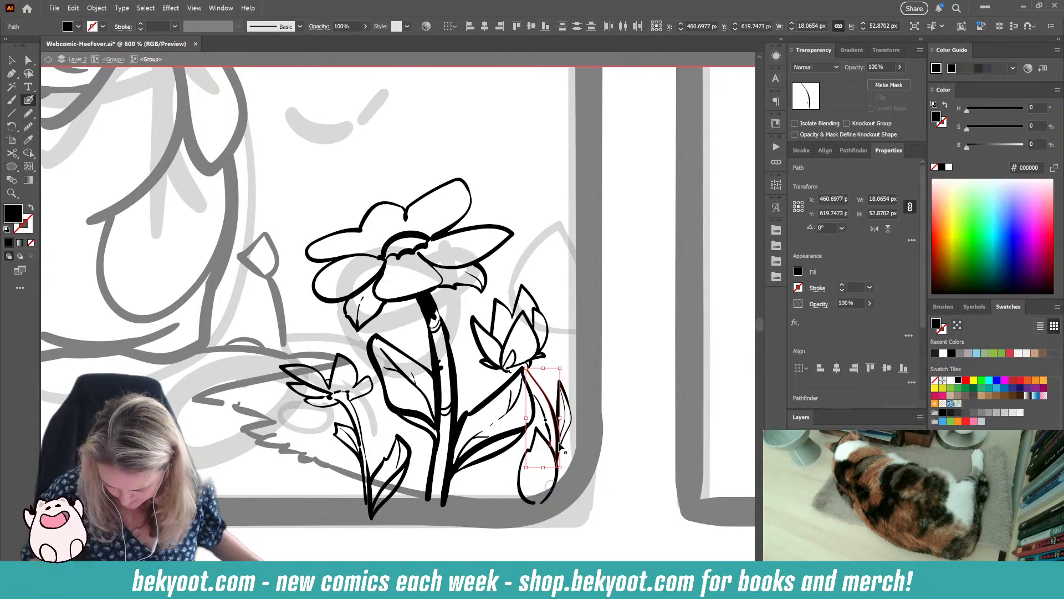
pyautogui.keyDown('ctrl'); pyautogui.click(589, 459); pyautogui.keyUp('ctrl')
pyautogui.moveTo(536, 435)
pyautogui.mouseDown()
pyautogui.moveTo(545, 496)
pyautogui.moveTo(543, 463)
pyautogui.moveTo(528, 460)
pyautogui.moveTo(534, 498)
pyautogui.moveTo(561, 518)
pyautogui.mouseUp()
pyautogui.hotkey('ctrl', 'z')
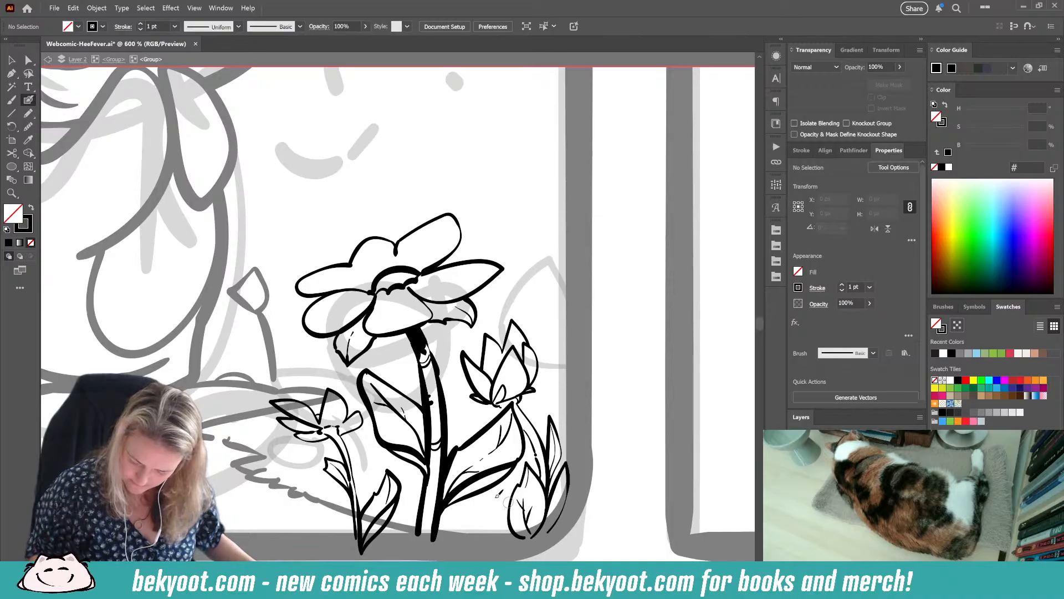
# Step: Sketch rough guide shapes for two small buds in the empty area to the left of the large flower
pyautogui.moveTo(537, 386); pyautogui.dragTo(542, 352)
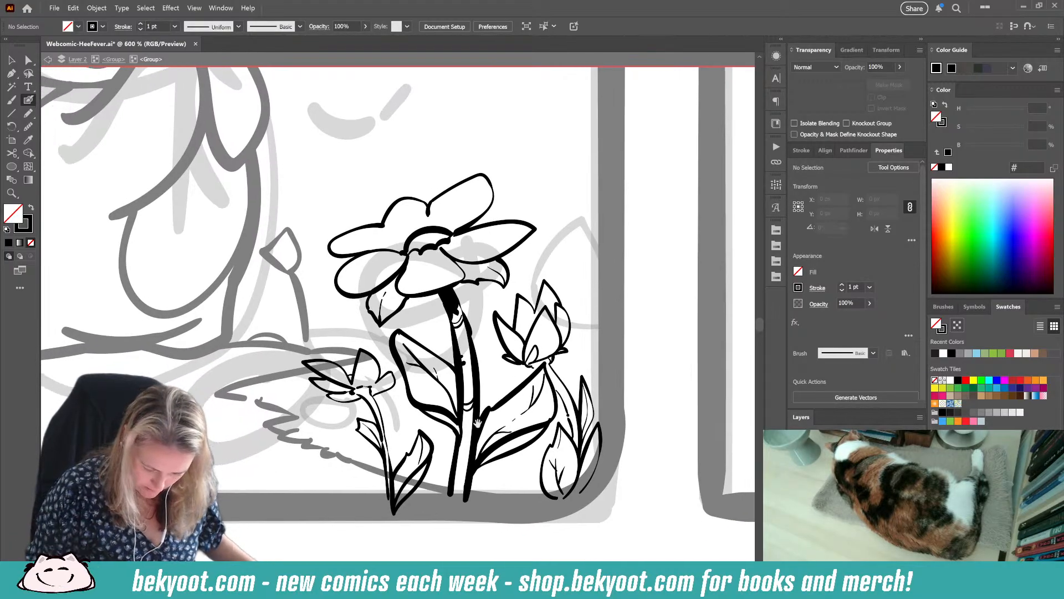
pyautogui.moveTo(450, 428); pyautogui.dragTo(478, 422)
pyautogui.moveTo(409, 428); pyautogui.dragTo(486, 461)
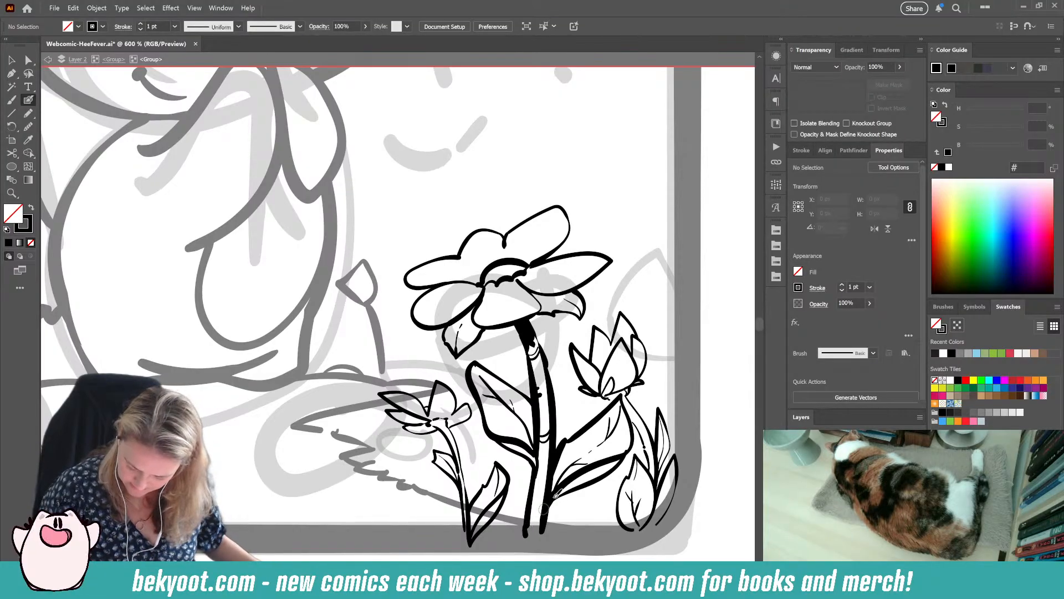
pyautogui.scroll(3, 471, 333)
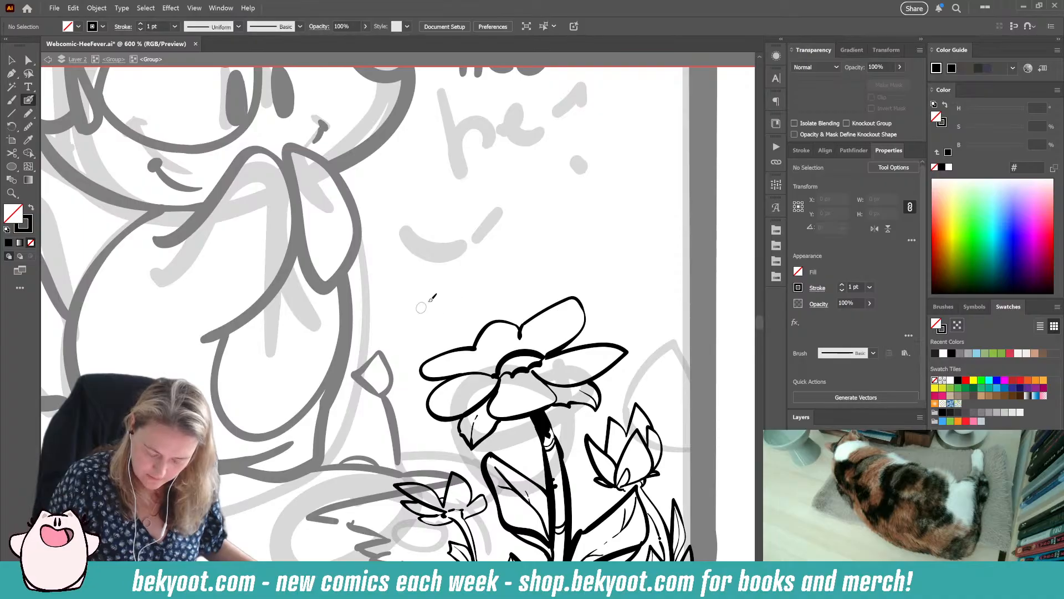
pyautogui.moveTo(453, 291)
pyautogui.mouseDown()
pyautogui.moveTo(401, 296)
pyautogui.moveTo(478, 287)
pyautogui.mouseUp()
pyautogui.moveTo(400, 297)
pyautogui.mouseDown()
pyautogui.moveTo(446, 324)
pyautogui.moveTo(477, 289)
pyautogui.mouseUp()
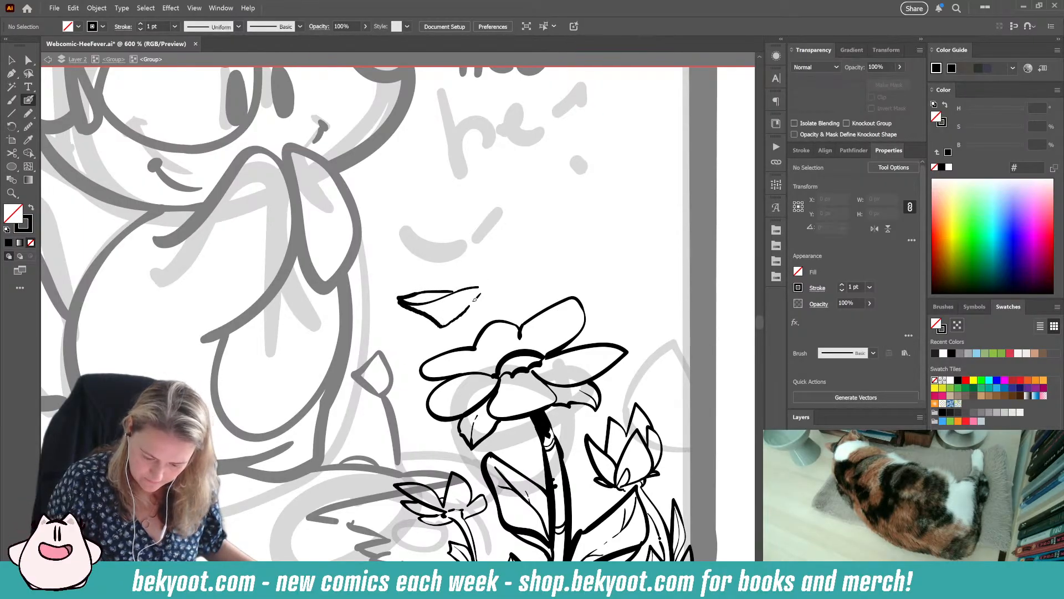
pyautogui.moveTo(397, 334)
pyautogui.mouseDown()
pyautogui.moveTo(366, 364)
pyautogui.moveTo(369, 377)
pyautogui.moveTo(407, 333)
pyautogui.mouseUp()
pyautogui.moveTo(379, 382); pyautogui.dragTo(410, 386)
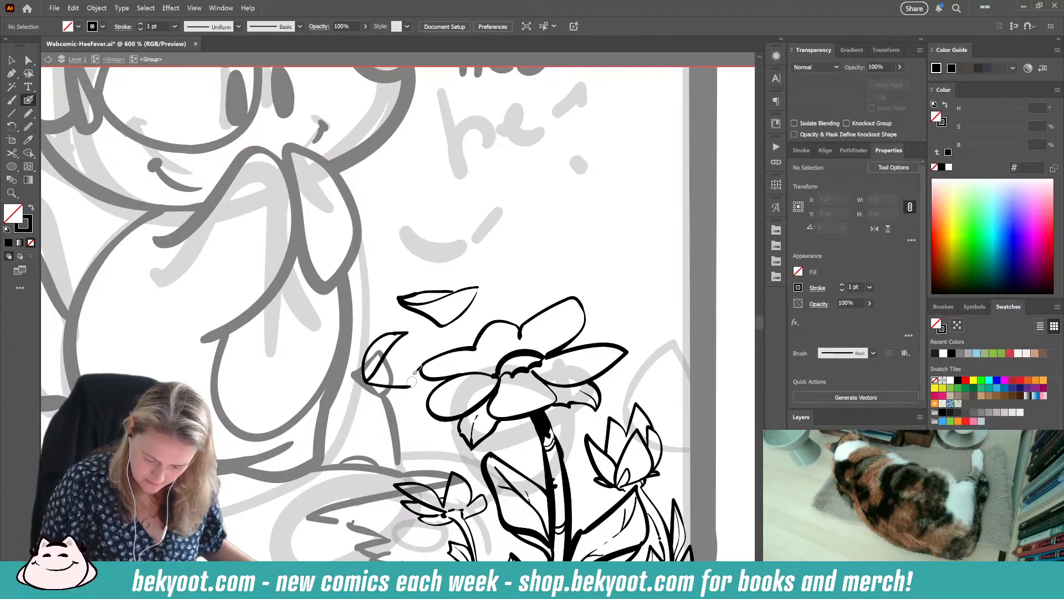
pyautogui.moveTo(409, 333); pyautogui.dragTo(417, 358)
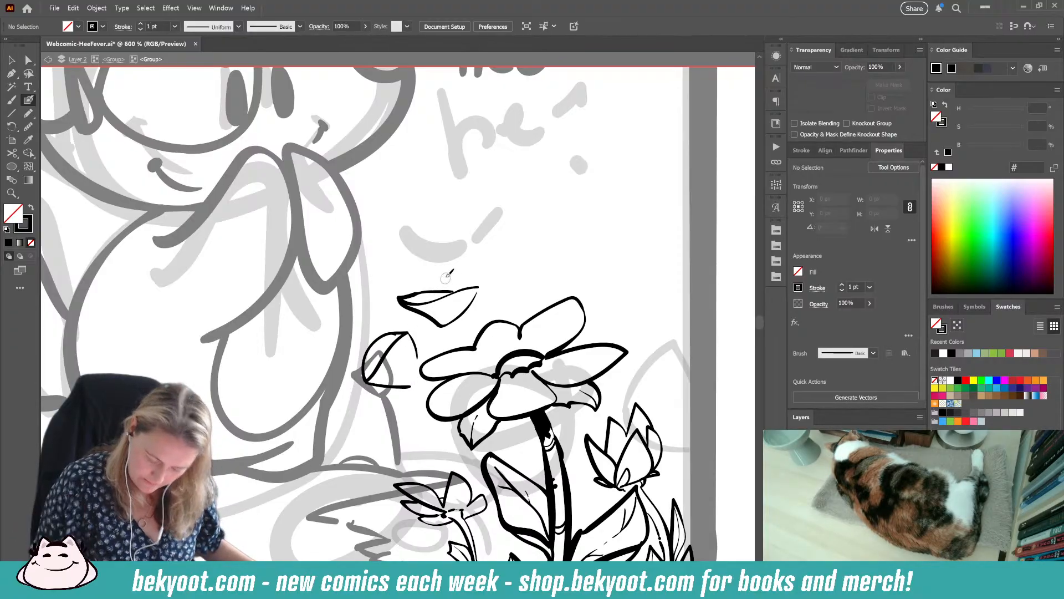
# Step: Group the rough strokes of both bud guides and set the group's opacity to 30%
pyautogui.keyDown('ctrl'); pyautogui.click(401, 299); pyautogui.keyUp('ctrl')
pyautogui.keyDown('ctrl'); pyautogui.keyDown('shift'); pyautogui.click(419, 358); pyautogui.keyUp('shift'); pyautogui.keyUp('ctrl')
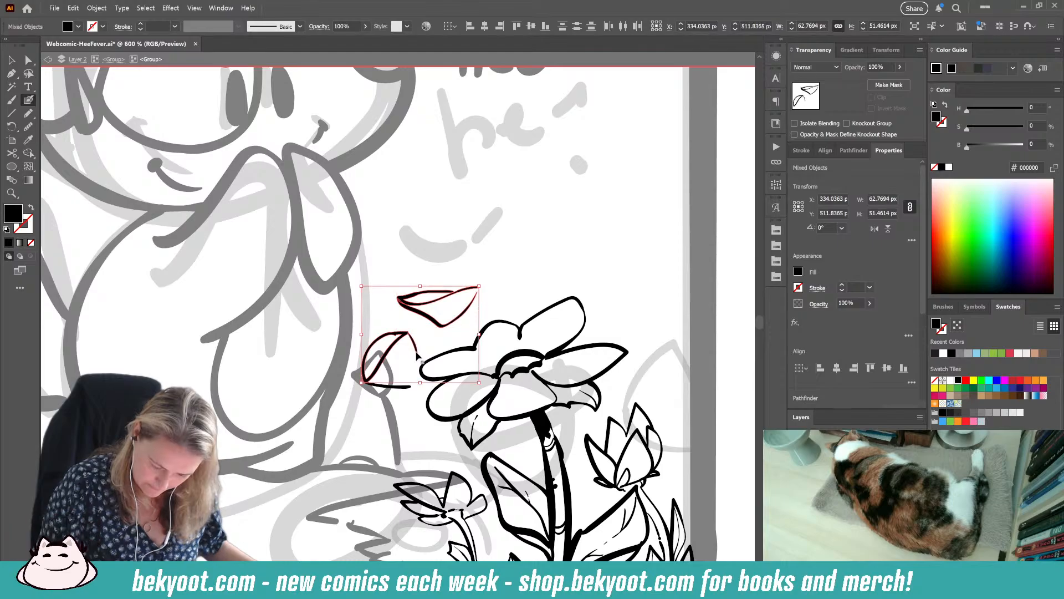
pyautogui.keyDown('ctrl'); pyautogui.keyDown('shift'); pyautogui.click(400, 388); pyautogui.keyUp('shift'); pyautogui.keyUp('ctrl')
pyautogui.moveTo(417, 360); pyautogui.dragTo(406, 370)
pyautogui.hotkey('ctrl', 'g')
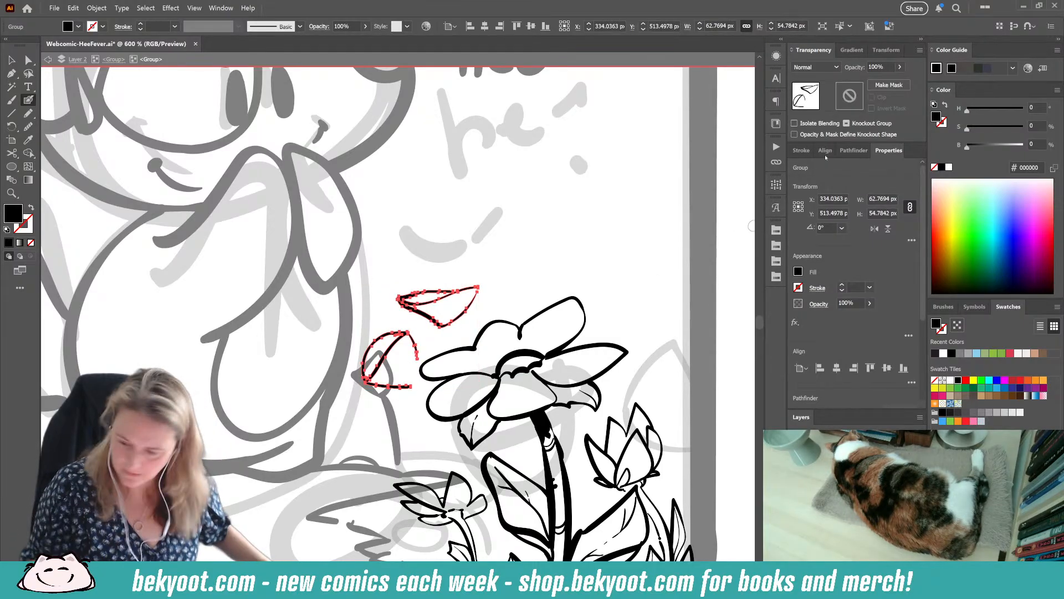
pyautogui.moveTo(883, 68); pyautogui.dragTo(856, 73)
pyautogui.write('3')
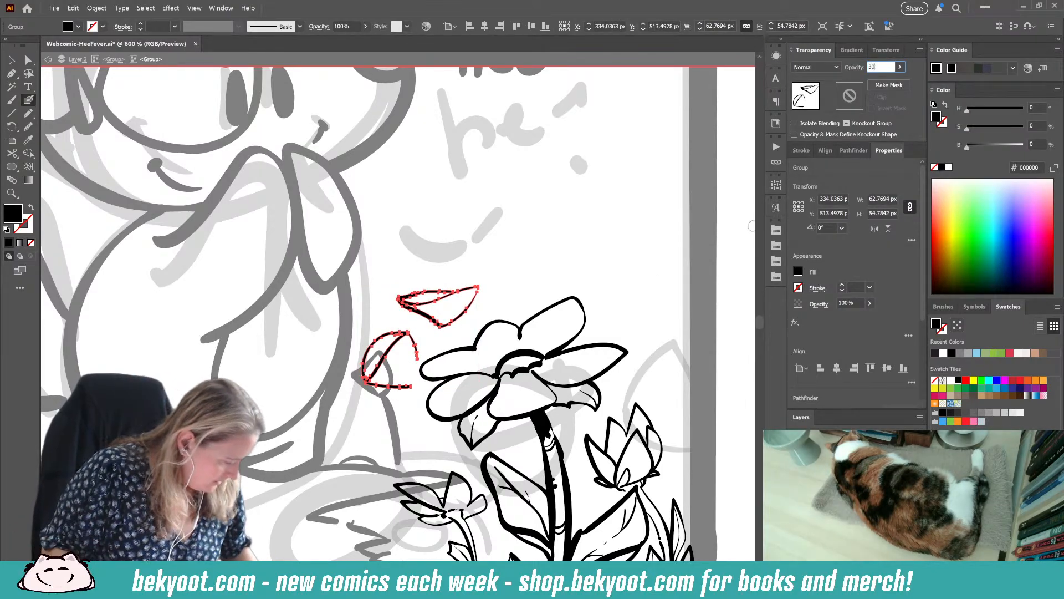
pyautogui.write('0')
pyautogui.press('Return')
pyautogui.keyDown('ctrl'); pyautogui.click(580, 240); pyautogui.keyUp('ctrl')
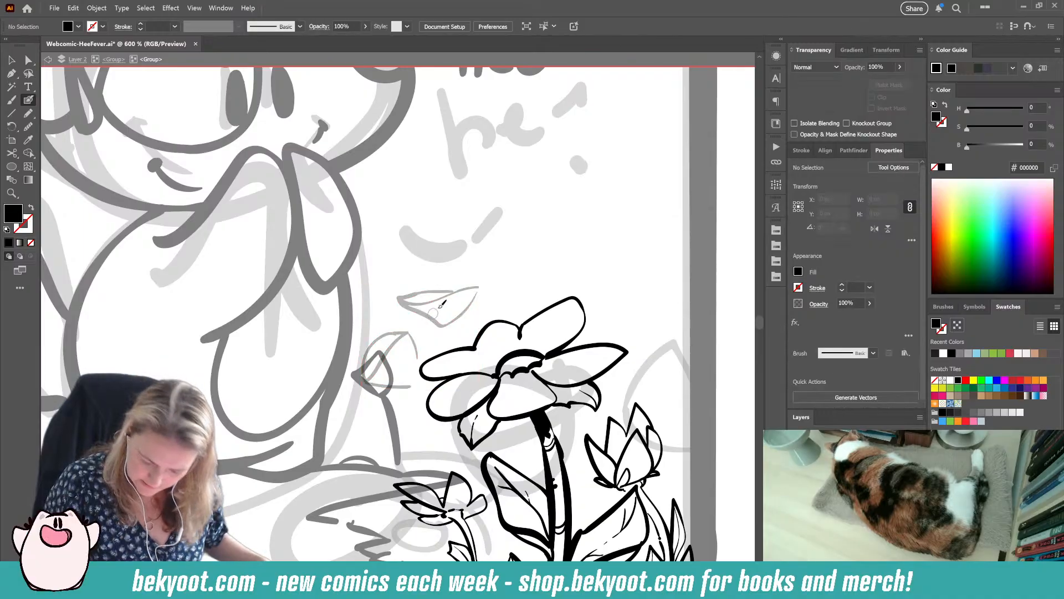
# Step: Ink the overlapping petals of the upper small bud over its faded guide, redrawing the misplaced first stroke
pyautogui.moveTo(442, 323); pyautogui.dragTo(442, 290)
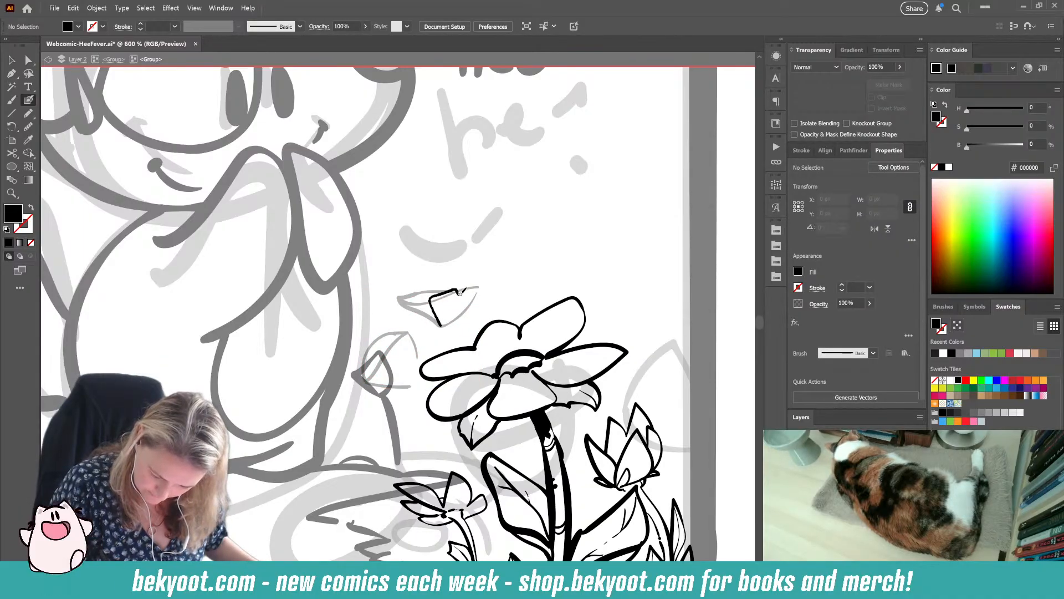
pyautogui.hotkey('ctrl', 'z')
pyautogui.moveTo(442, 328)
pyautogui.mouseDown()
pyautogui.moveTo(448, 281)
pyautogui.moveTo(458, 302)
pyautogui.moveTo(473, 282)
pyautogui.moveTo(481, 289)
pyautogui.moveTo(446, 326)
pyautogui.moveTo(449, 309)
pyautogui.moveTo(463, 316)
pyautogui.moveTo(438, 334)
pyautogui.moveTo(402, 299)
pyautogui.moveTo(422, 294)
pyautogui.moveTo(438, 313)
pyautogui.moveTo(412, 288)
pyautogui.moveTo(471, 279)
pyautogui.mouseUp()
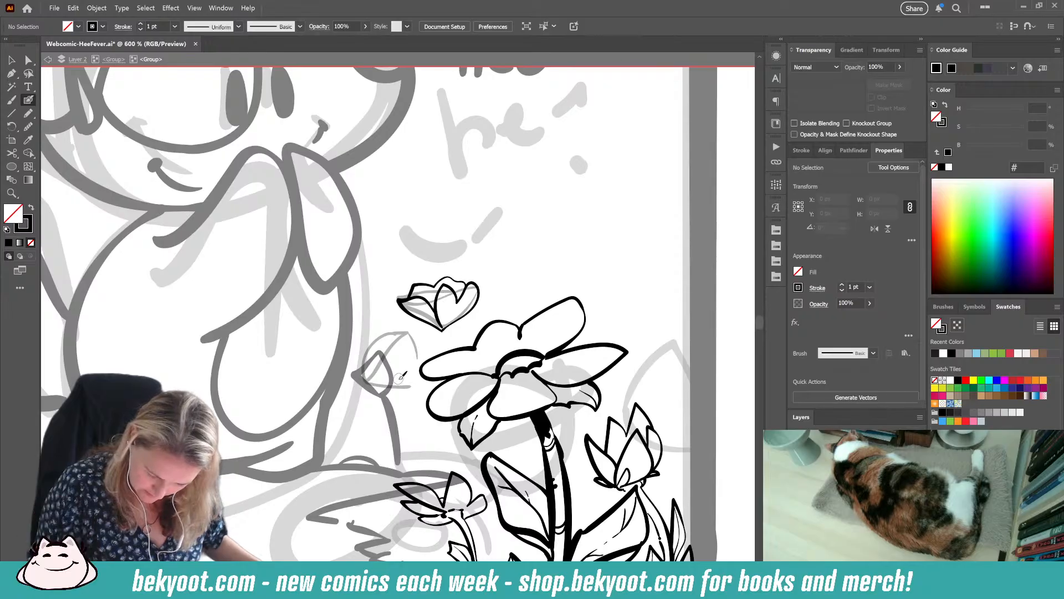
# Step: Ink the upper petals and left outline of the lower small bud over its guide, undoing misplaced strokes
pyautogui.moveTo(386, 346); pyautogui.dragTo(388, 360)
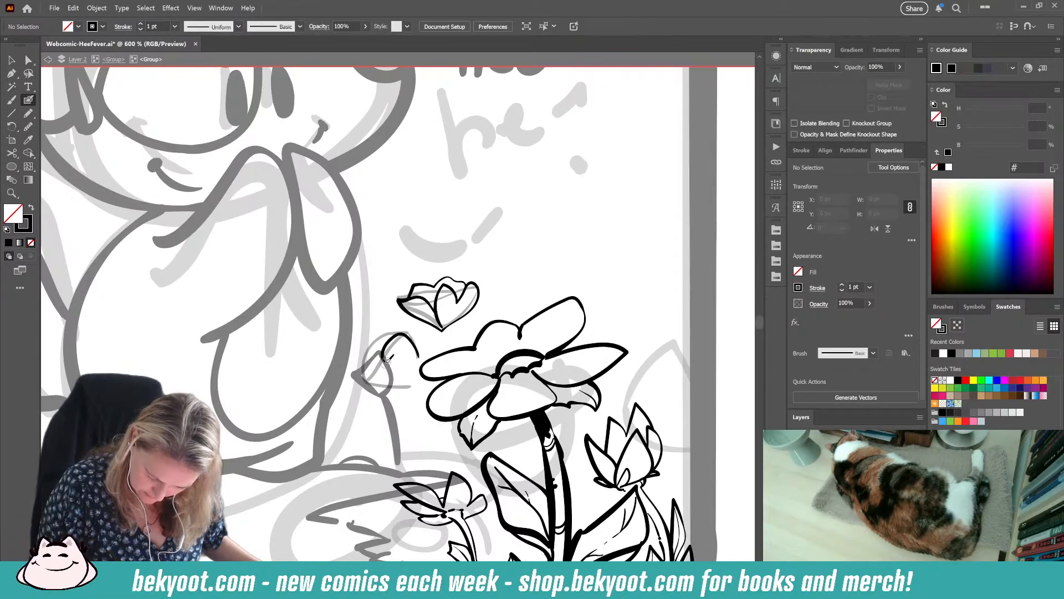
pyautogui.hotkey('ctrl', 'z')
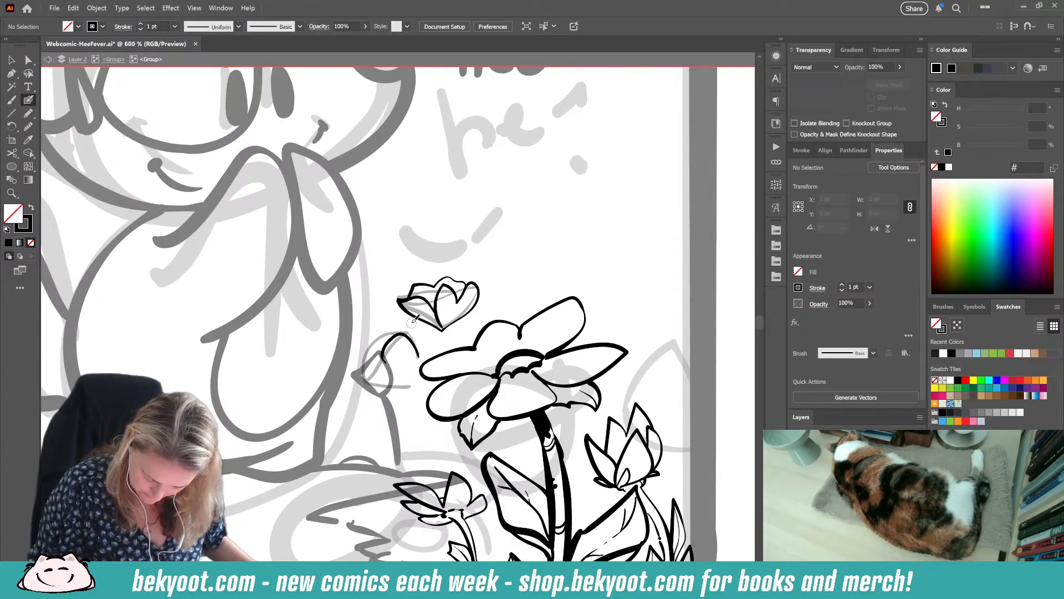
pyautogui.moveTo(395, 333); pyautogui.dragTo(383, 333)
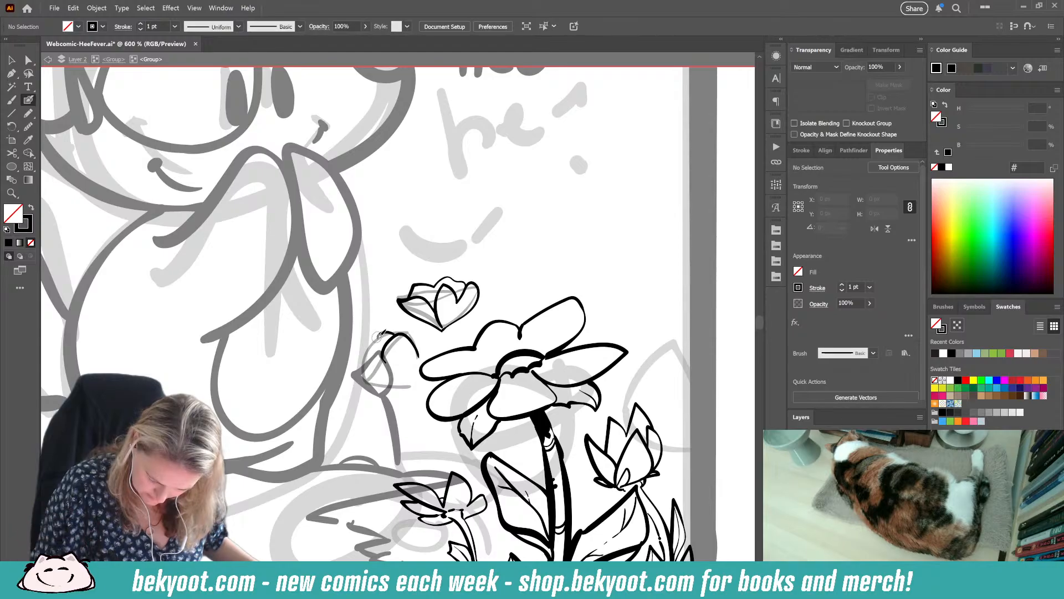
pyautogui.hotkey('ctrl', 'z')
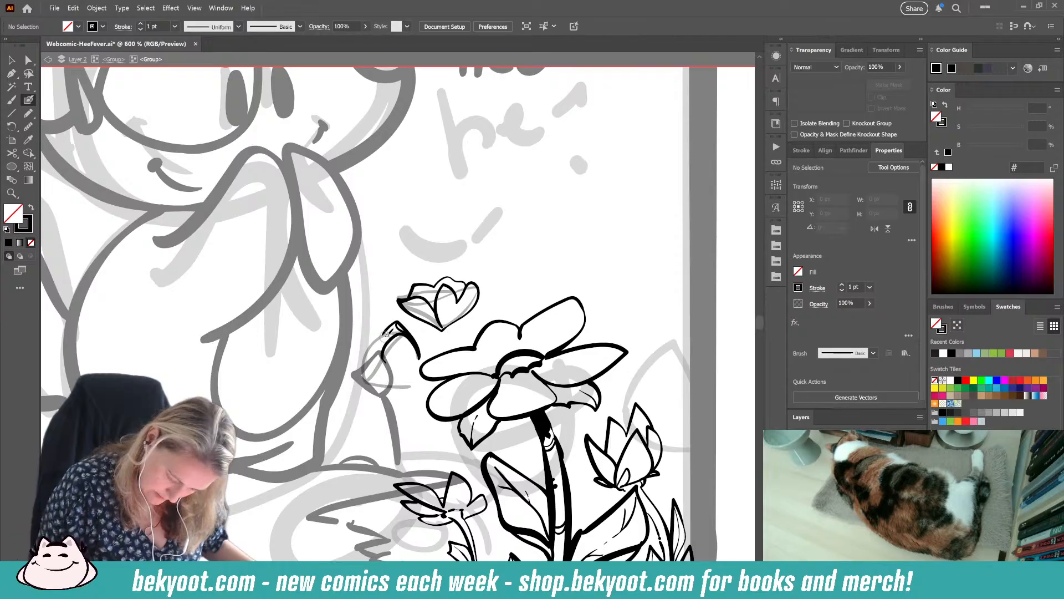
pyautogui.moveTo(366, 338); pyautogui.dragTo(368, 391)
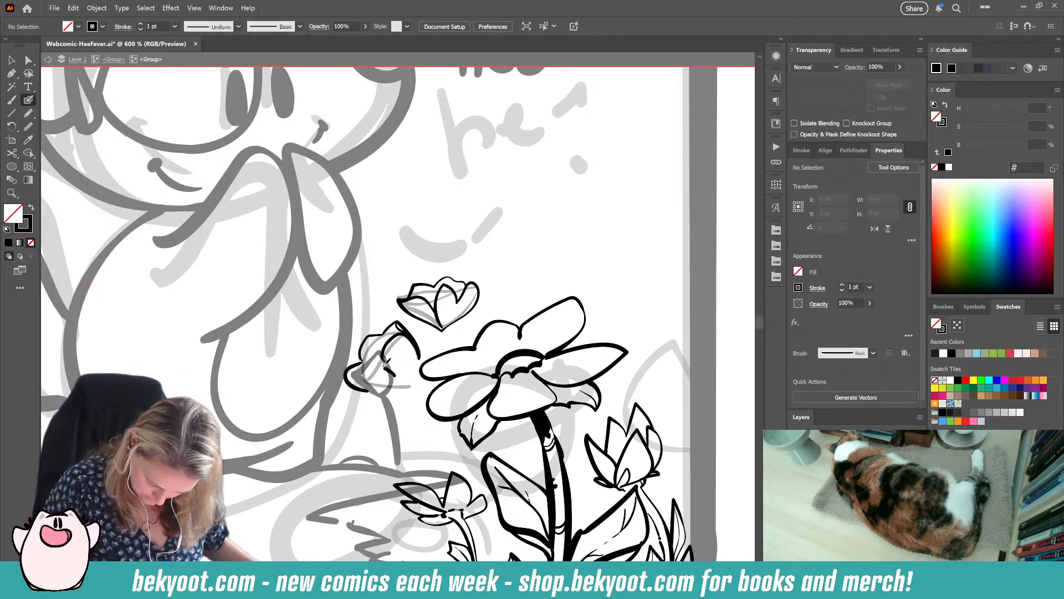
# Step: Ink the lower bud's rounded front petal and redraw the outer petal around it, removing the stray stroke
pyautogui.moveTo(386, 361)
pyautogui.mouseDown()
pyautogui.moveTo(374, 393)
pyautogui.moveTo(408, 381)
pyautogui.moveTo(387, 362)
pyautogui.moveTo(363, 363)
pyautogui.moveTo(367, 392)
pyautogui.moveTo(384, 395)
pyautogui.moveTo(401, 375)
pyautogui.moveTo(363, 390)
pyautogui.mouseUp()
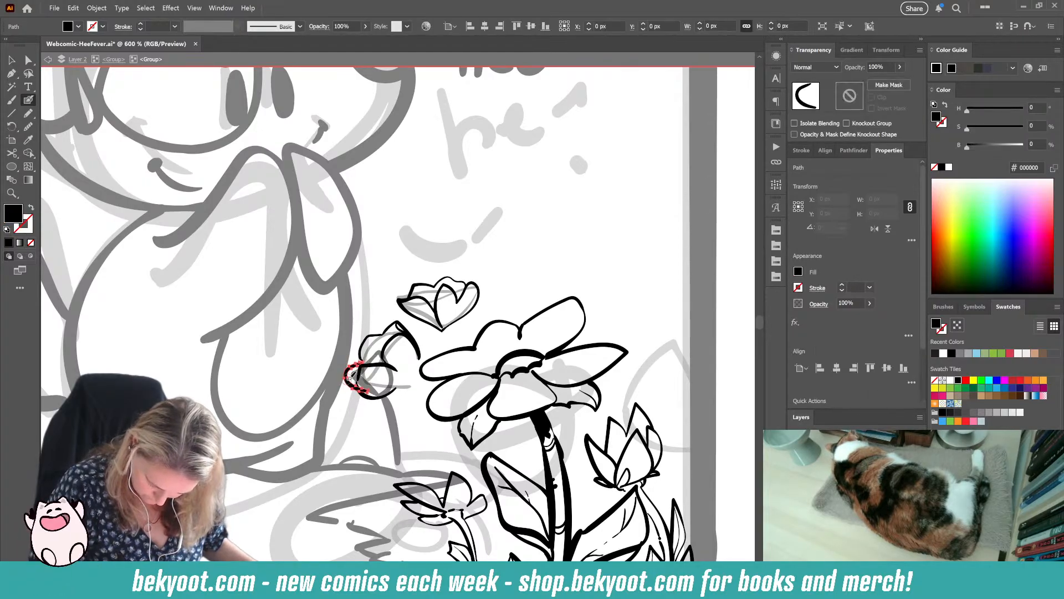
pyautogui.hotkey('ctrl', 'z')
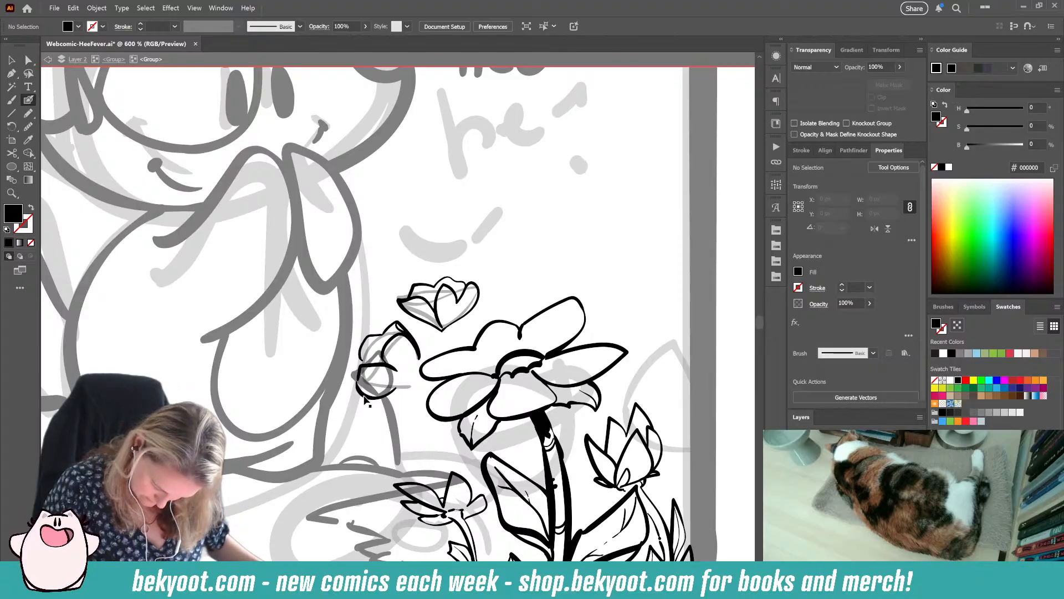
pyautogui.keyDown('ctrl'); pyautogui.click(368, 397); pyautogui.keyUp('ctrl')
pyautogui.moveTo(368, 397); pyautogui.dragTo(369, 397)
pyautogui.keyDown('ctrl'); pyautogui.click(361, 403); pyautogui.keyUp('ctrl')
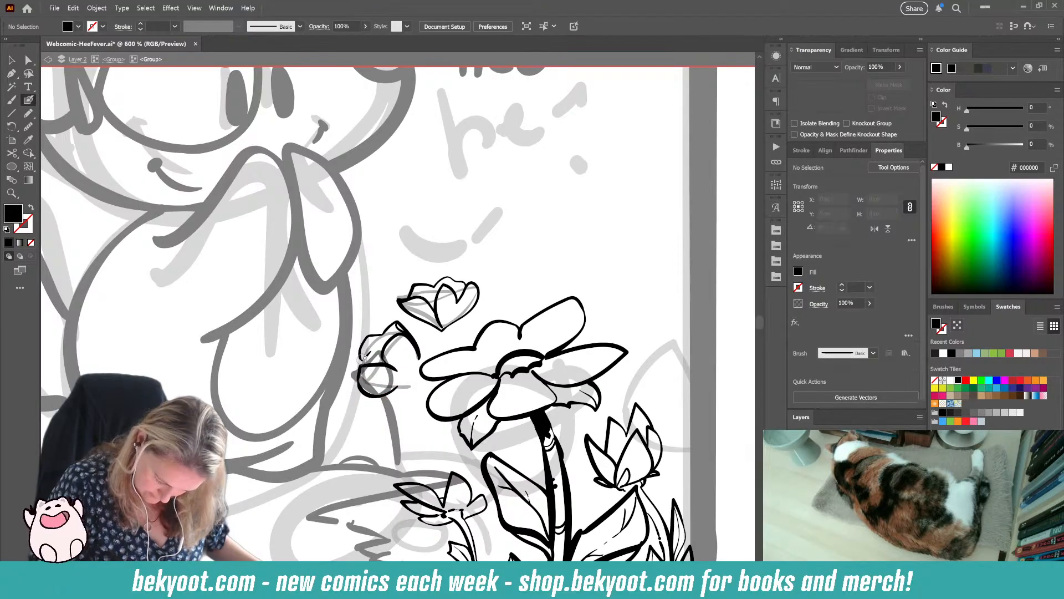
pyautogui.moveTo(355, 358); pyautogui.dragTo(356, 379)
pyautogui.hotkey('ctrl', 'z')
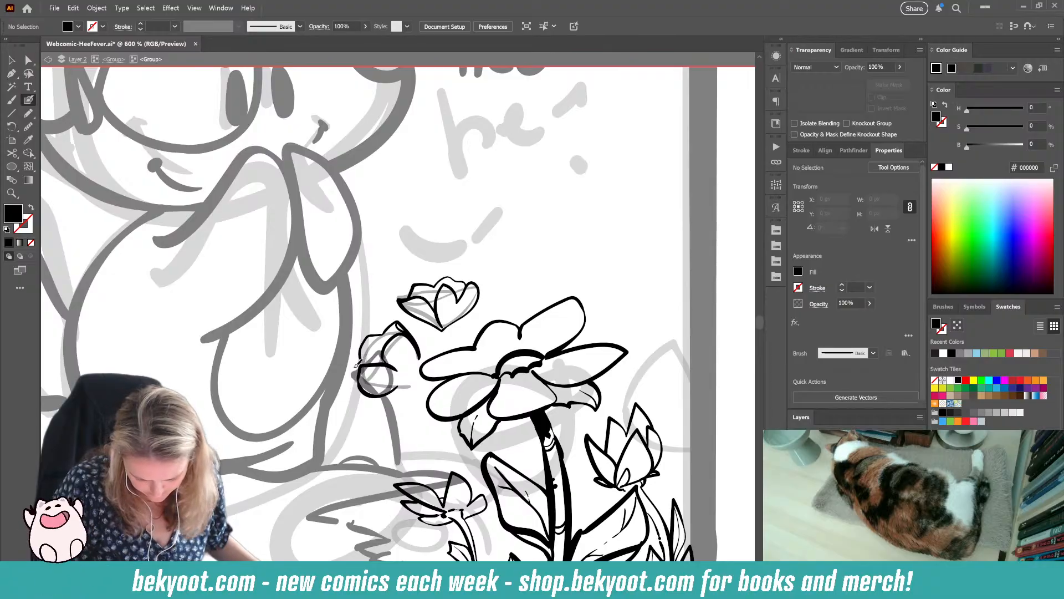
pyautogui.moveTo(361, 362)
pyautogui.mouseDown()
pyautogui.moveTo(352, 397)
pyautogui.moveTo(366, 395)
pyautogui.mouseUp()
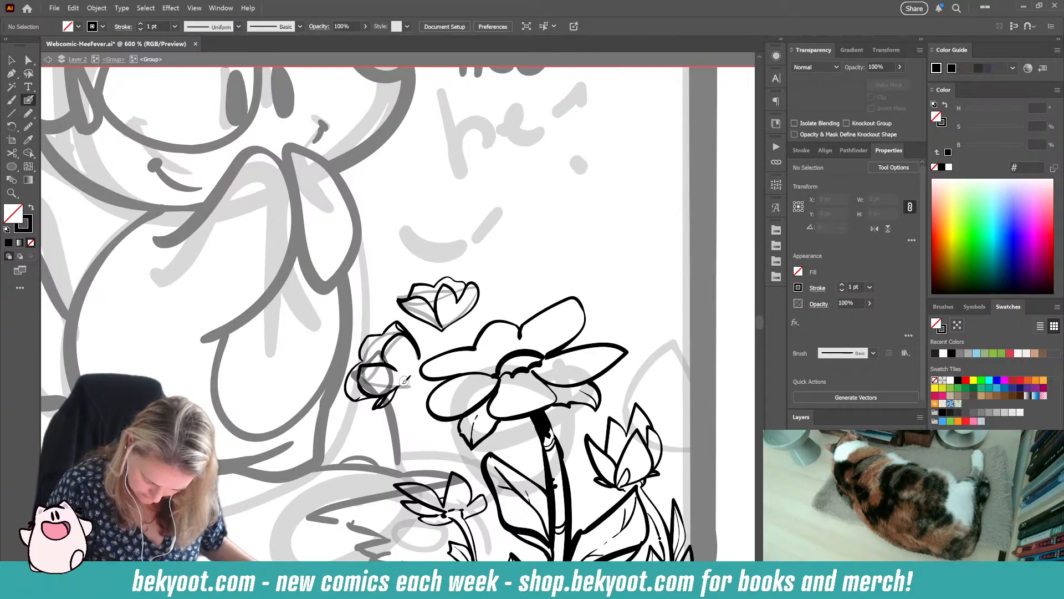
# Step: Ink the sepal strokes on the lower bud's right side and start its stem, redrawing the misplaced sepal
pyautogui.moveTo(401, 377)
pyautogui.mouseDown()
pyautogui.moveTo(400, 354)
pyautogui.moveTo(417, 328)
pyautogui.moveTo(428, 335)
pyautogui.moveTo(423, 370)
pyautogui.mouseUp()
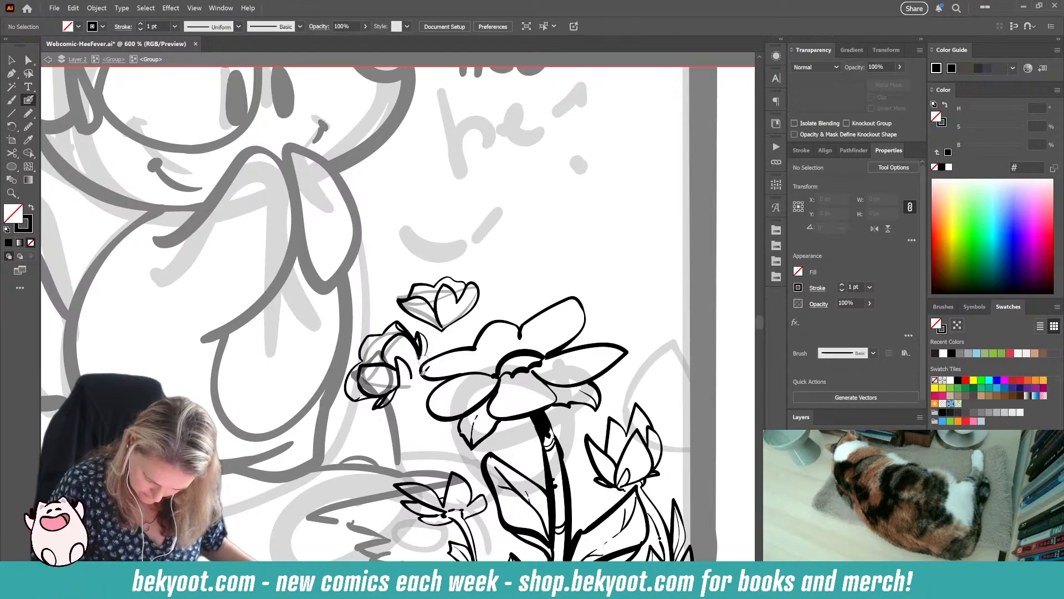
pyautogui.moveTo(412, 501); pyautogui.dragTo(415, 514)
pyautogui.hotkey('ctrl', 'z')
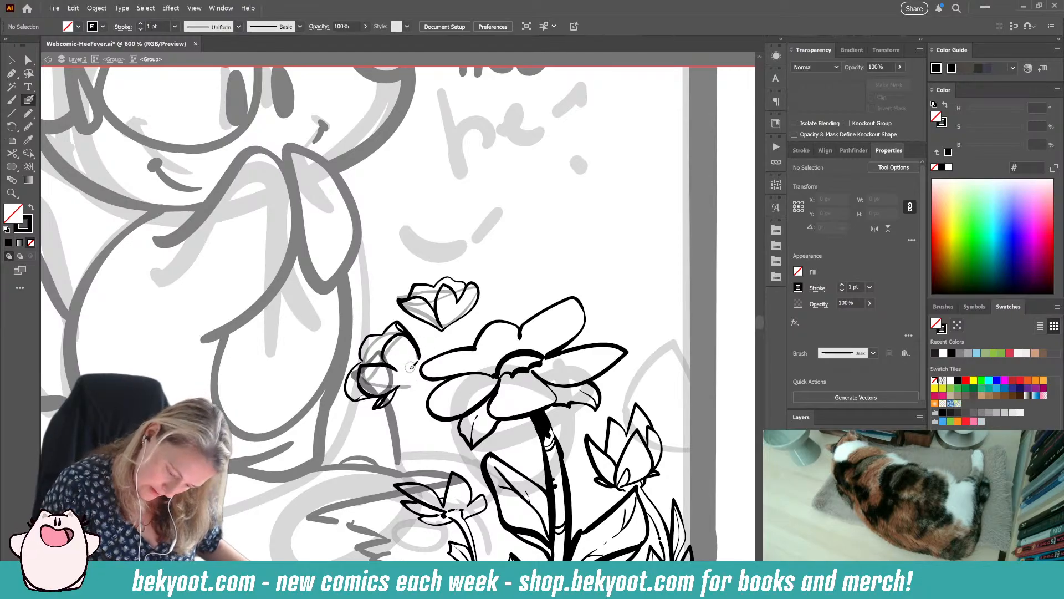
pyautogui.moveTo(401, 384)
pyautogui.mouseDown()
pyautogui.moveTo(392, 359)
pyautogui.moveTo(413, 368)
pyautogui.moveTo(425, 341)
pyautogui.moveTo(404, 394)
pyautogui.moveTo(413, 371)
pyautogui.mouseUp()
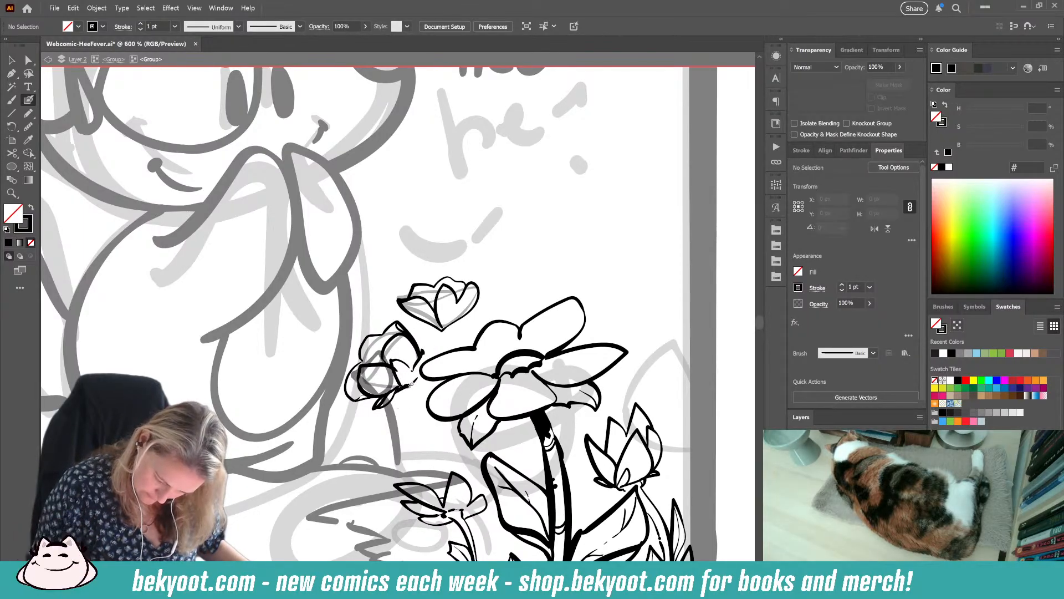
pyautogui.moveTo(413, 386); pyautogui.dragTo(424, 414)
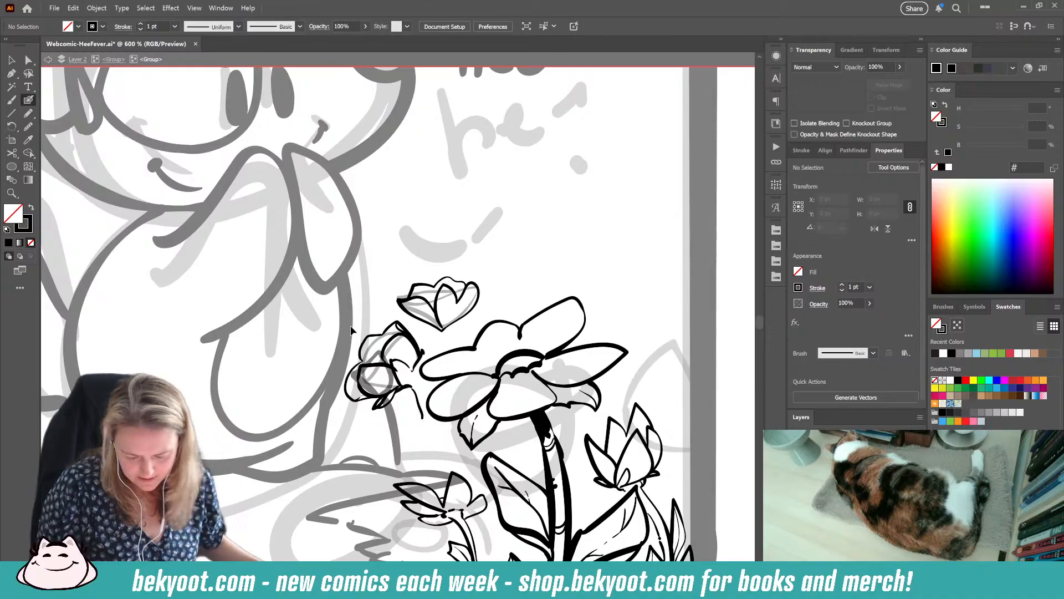
# Step: Delete the faded guide sketch and scale the whole lower bud down slightly about its centre
pyautogui.keyDown('ctrl'); pyautogui.click(373, 381); pyautogui.keyUp('ctrl')
pyautogui.press('Delete')
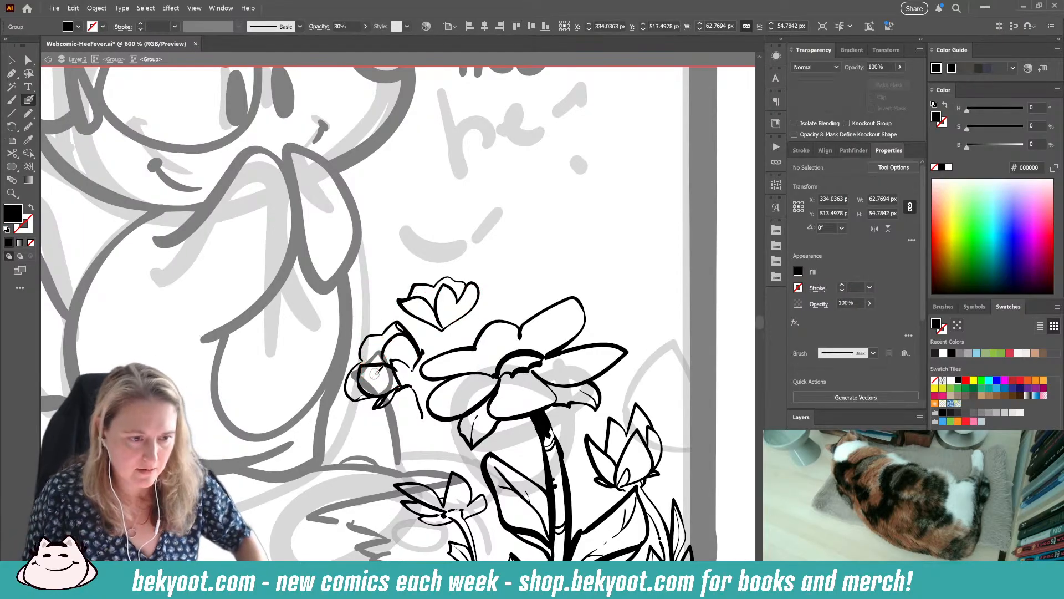
pyautogui.moveTo(337, 313); pyautogui.dragTo(397, 402)
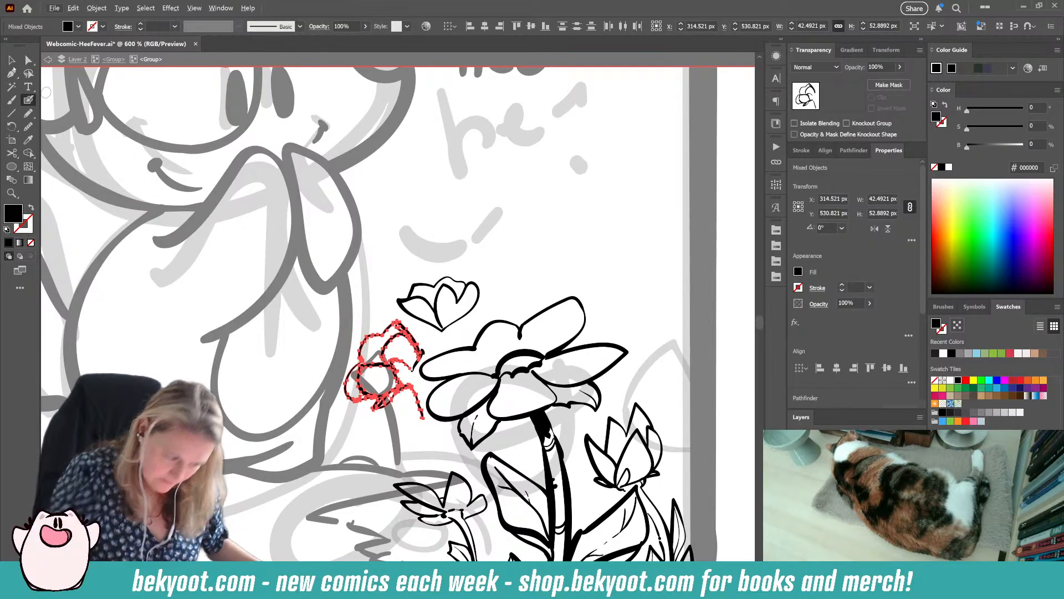
pyautogui.press('v')
pyautogui.moveTo(423, 321); pyautogui.dragTo(415, 332)
# Step: Delete the pointed sepal stroke and the small leftover piece on the right side of the lower bud
pyautogui.click(424, 352)
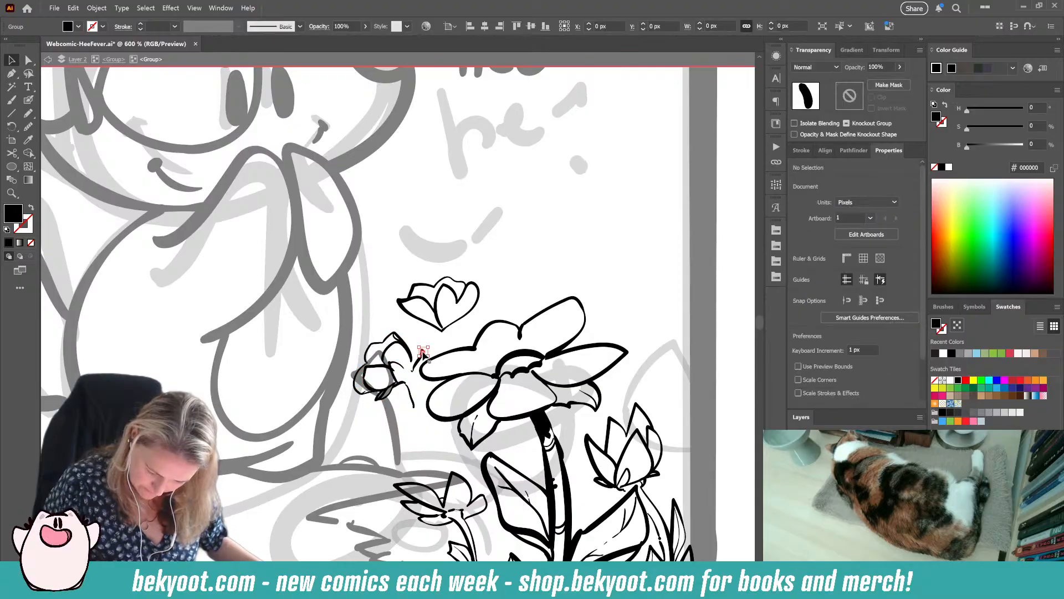
pyautogui.click(391, 441)
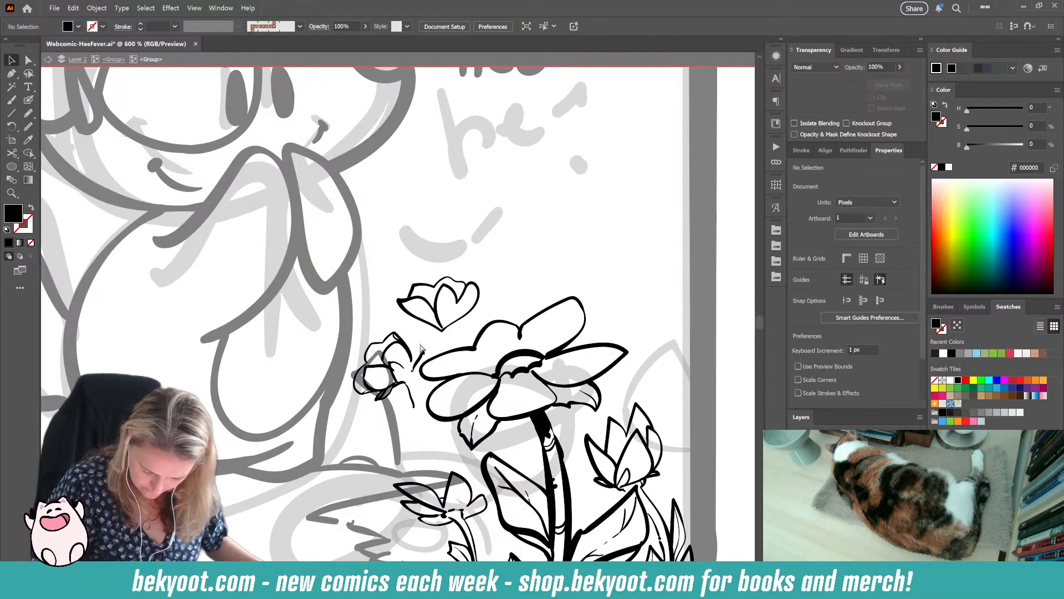
pyautogui.click(423, 357)
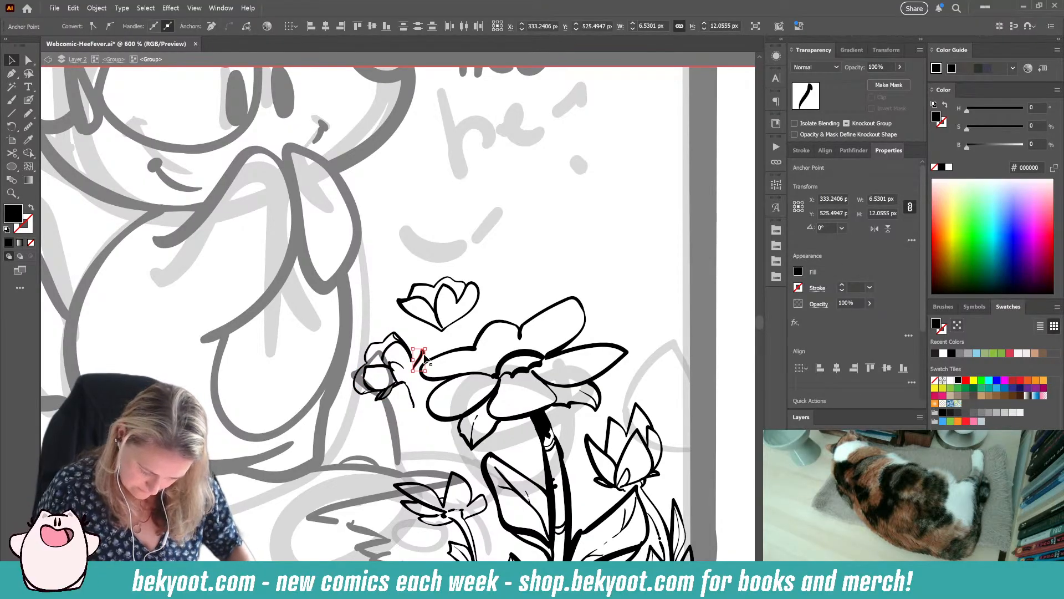
pyautogui.press('Delete')
pyautogui.moveTo(408, 366); pyautogui.dragTo(417, 382)
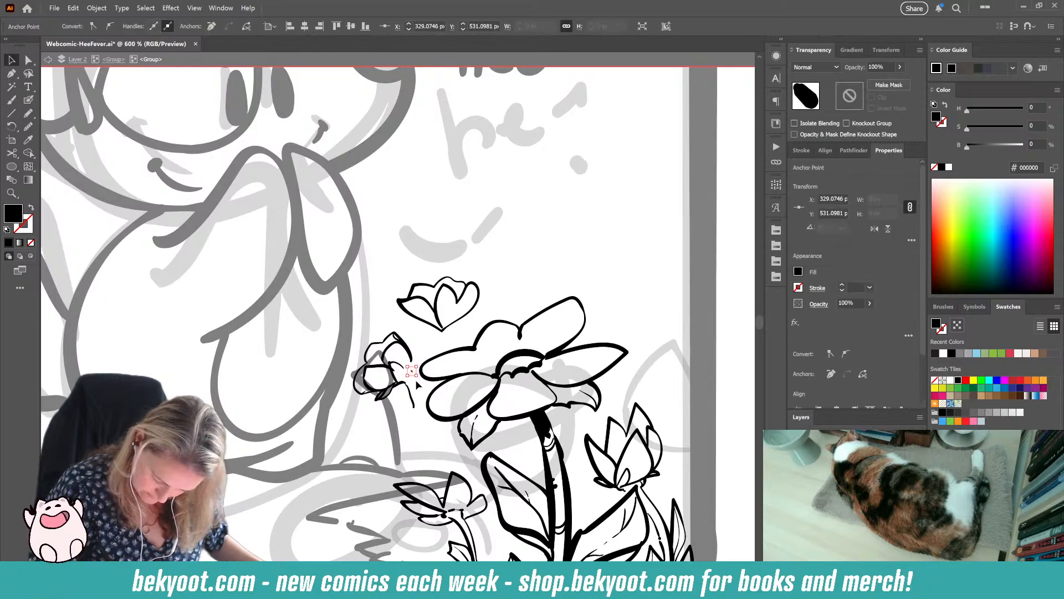
pyautogui.press('Delete')
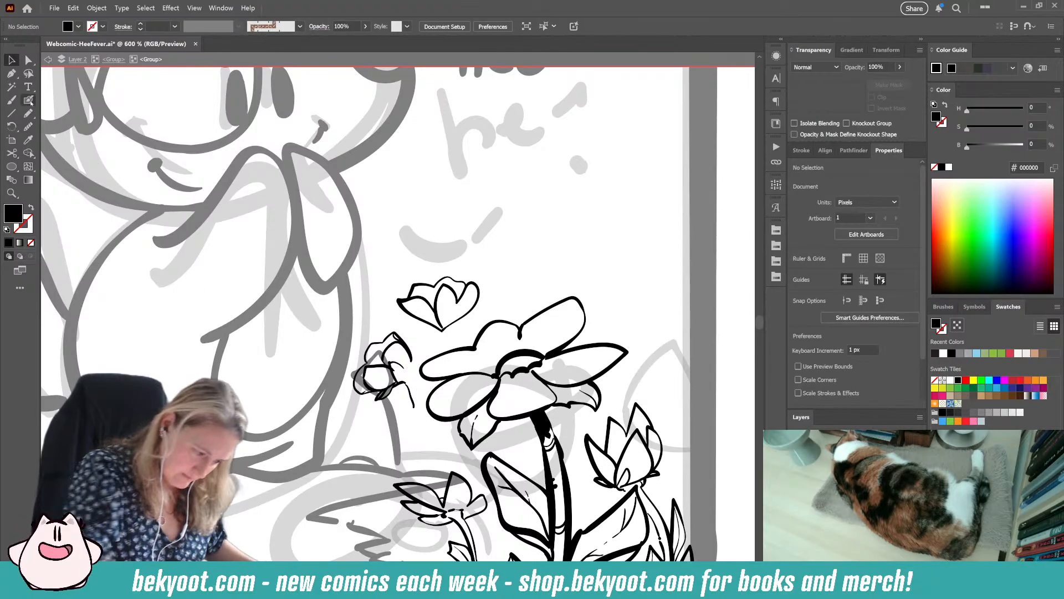
# Step: Ink the lower bud's curved double-line stem down to the ground and redraw the sepal on its right side
pyautogui.click(30, 95)
pyautogui.moveTo(364, 371)
pyautogui.mouseDown()
pyautogui.moveTo(393, 366)
pyautogui.moveTo(414, 395)
pyautogui.moveTo(410, 472)
pyautogui.mouseUp()
pyautogui.press('ctrl')
pyautogui.keyDown('ctrl'); pyautogui.click(416, 440); pyautogui.keyUp('ctrl')
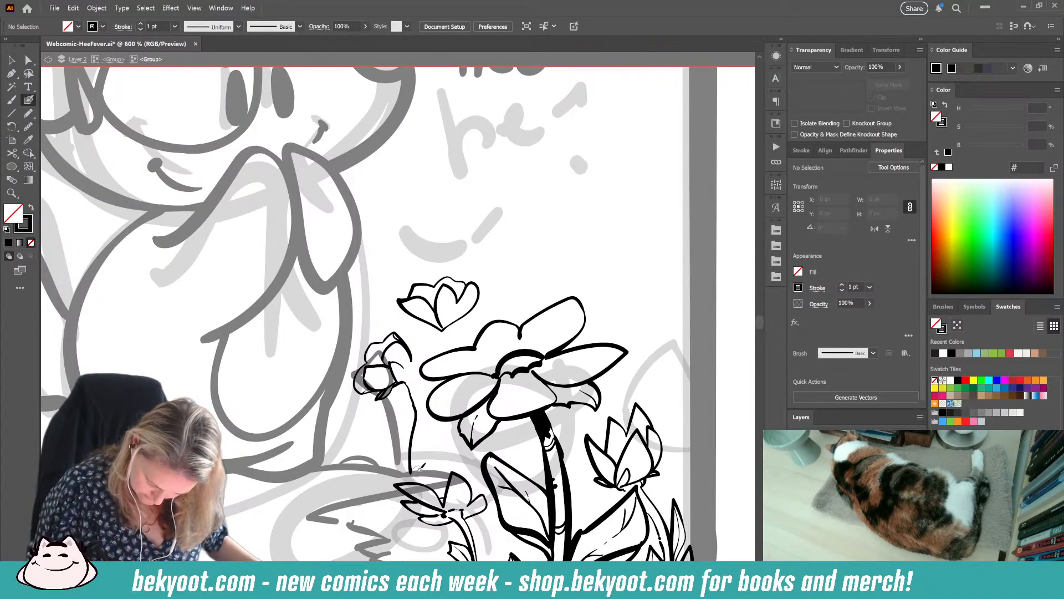
pyautogui.moveTo(419, 431)
pyautogui.mouseDown()
pyautogui.moveTo(410, 375)
pyautogui.moveTo(416, 334)
pyautogui.mouseUp()
pyautogui.hotkey('ctrl', 'z')
pyautogui.moveTo(411, 377)
pyautogui.mouseDown()
pyautogui.moveTo(415, 341)
pyautogui.moveTo(412, 376)
pyautogui.moveTo(410, 361)
pyautogui.mouseUp()
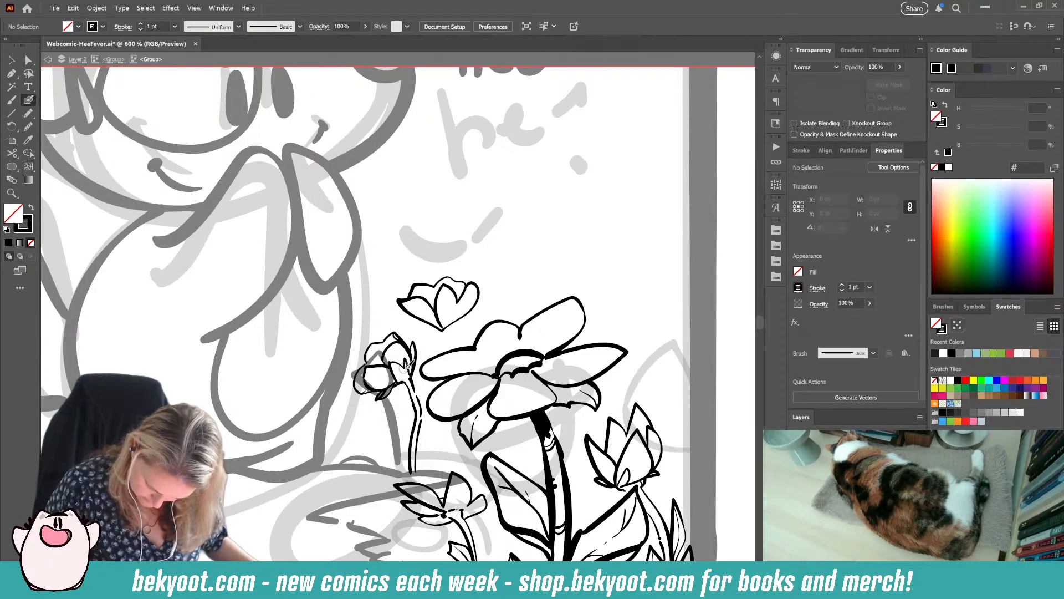
# Step: Refine the inner petal line of the lower bud and ink pointed leaves along its stem
pyautogui.keyDown('ctrl'); pyautogui.click(397, 376); pyautogui.keyUp('ctrl')
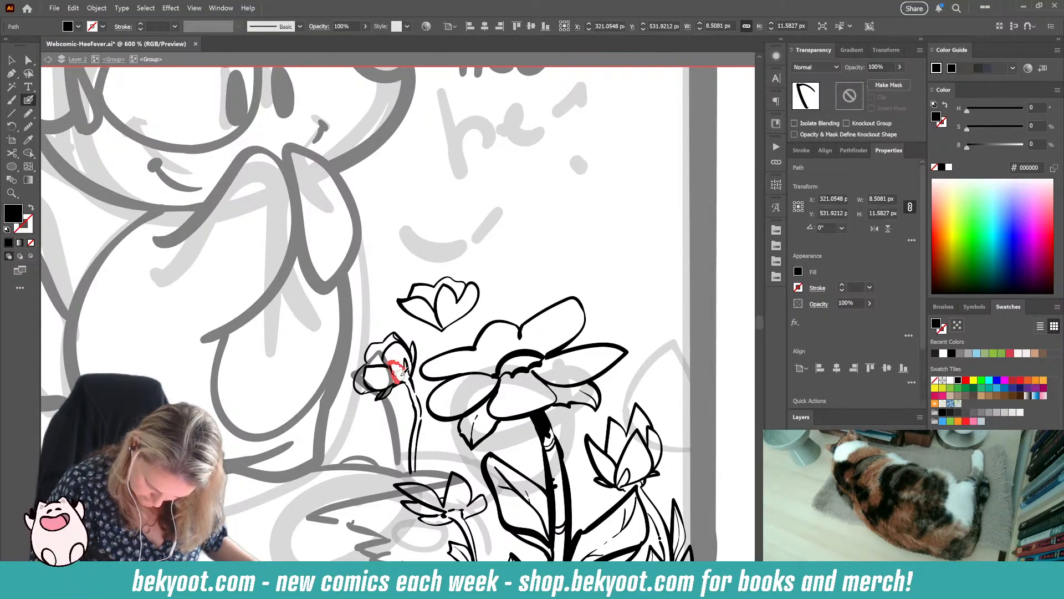
pyautogui.keyDown('ctrl'); pyautogui.click(397, 403); pyautogui.keyUp('ctrl')
pyautogui.moveTo(395, 375); pyautogui.dragTo(413, 377)
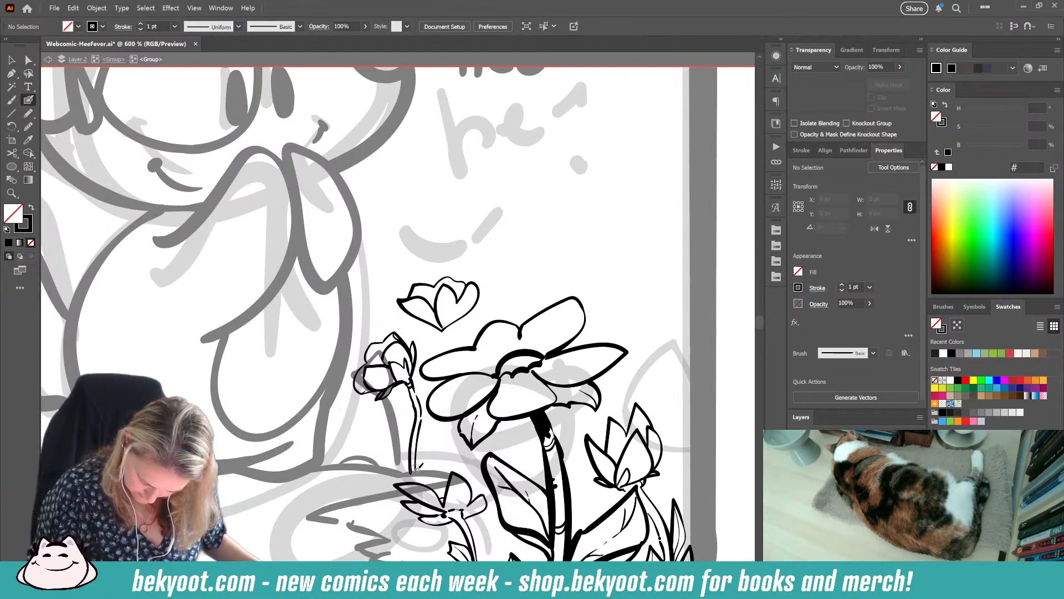
pyautogui.moveTo(417, 468)
pyautogui.mouseDown()
pyautogui.moveTo(430, 432)
pyautogui.moveTo(424, 464)
pyautogui.moveTo(401, 412)
pyautogui.moveTo(422, 475)
pyautogui.moveTo(419, 392)
pyautogui.mouseUp()
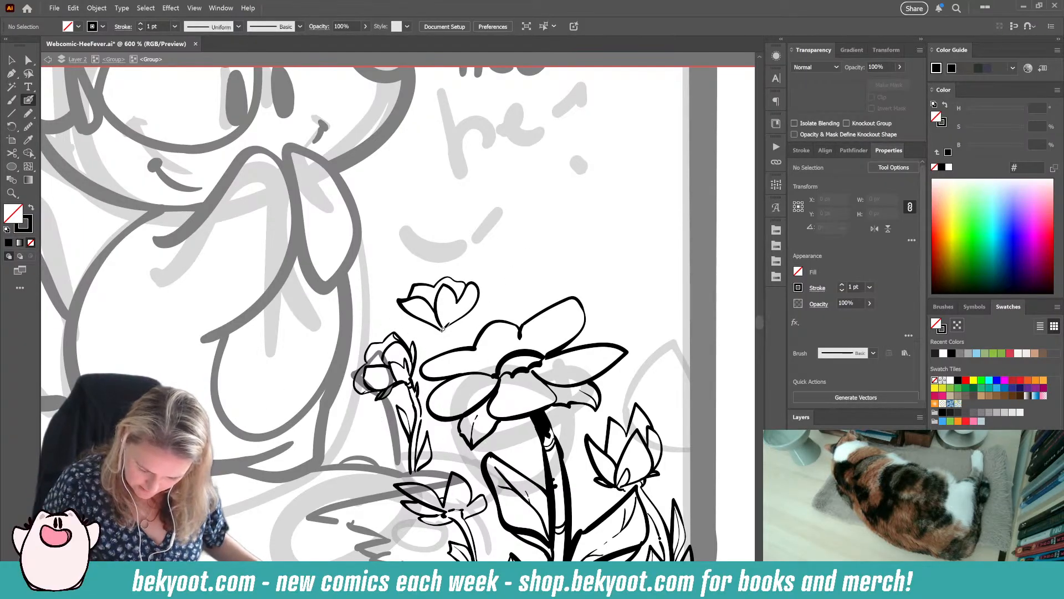
# Step: Ink the upper bud's sepals and short double-line stem, and add stem strokes below the large flower's lower petals
pyautogui.moveTo(447, 309)
pyautogui.mouseDown()
pyautogui.moveTo(444, 332)
pyautogui.moveTo(421, 321)
pyautogui.moveTo(458, 320)
pyautogui.moveTo(445, 331)
pyautogui.moveTo(468, 321)
pyautogui.moveTo(443, 331)
pyautogui.mouseUp()
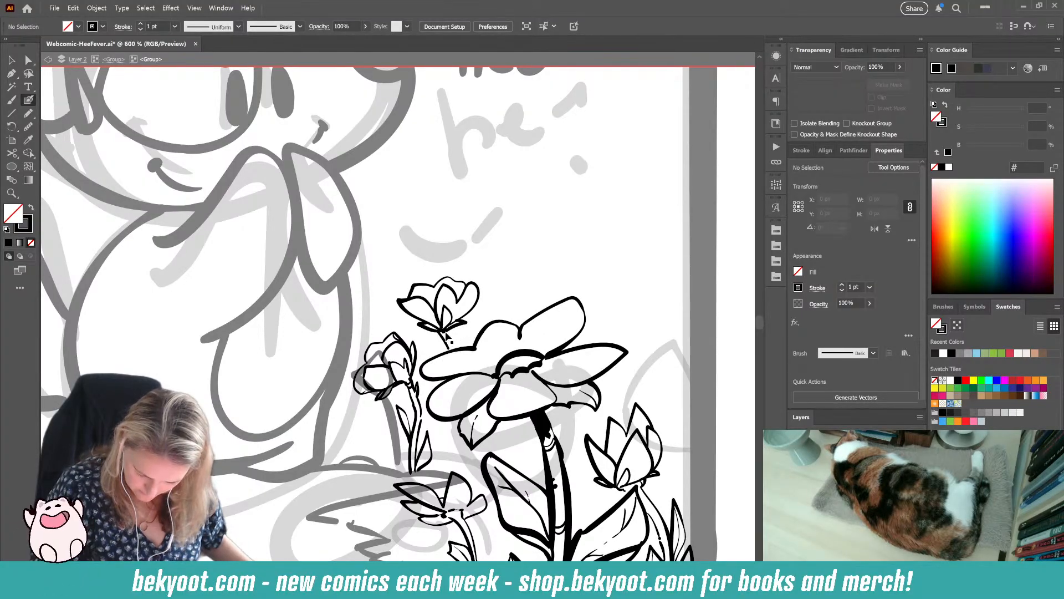
pyautogui.moveTo(449, 347); pyautogui.dragTo(455, 349)
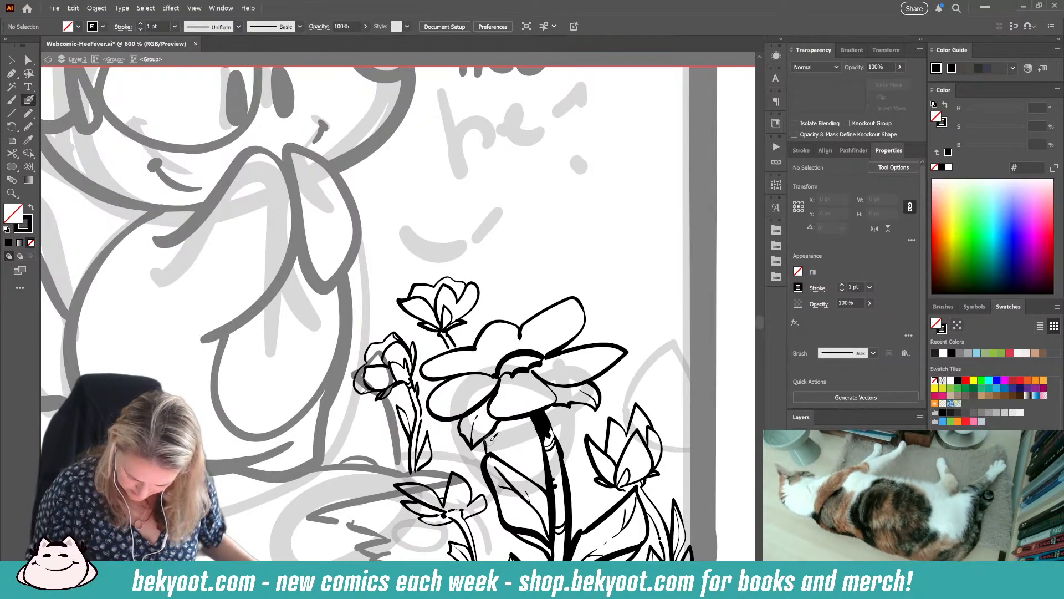
pyautogui.moveTo(491, 439)
pyautogui.mouseDown()
pyautogui.moveTo(493, 450)
pyautogui.moveTo(505, 423)
pyautogui.moveTo(521, 433)
pyautogui.mouseUp()
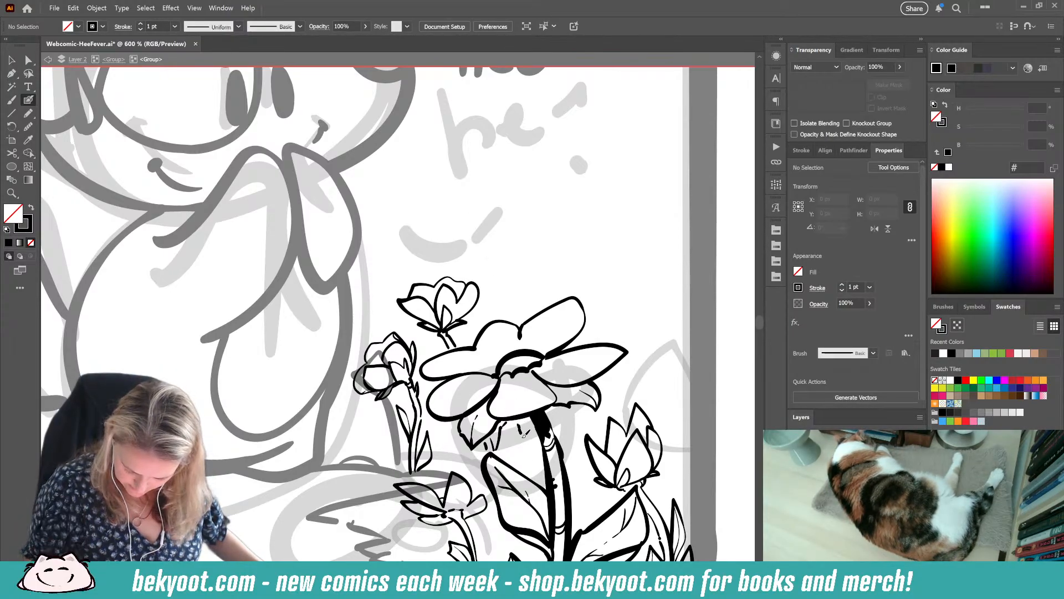
# Step: Ink narrow leaf blades beneath the large flower and grass tufts around the base of the lower bud's stem
pyautogui.rightClick(512, 455)
pyautogui.click(513, 455)
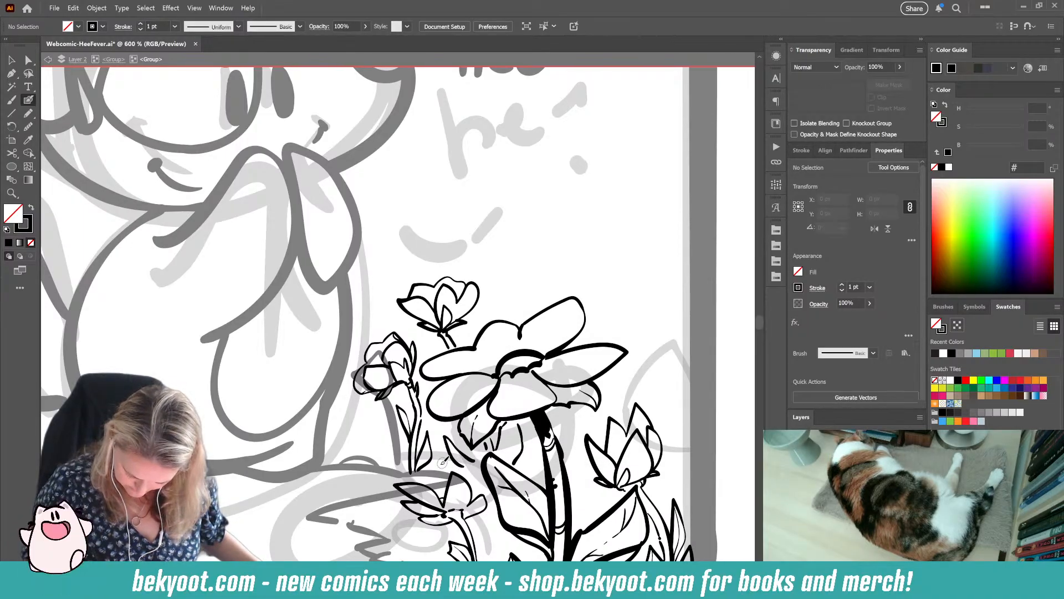
pyautogui.moveTo(438, 467)
pyautogui.mouseDown()
pyautogui.moveTo(462, 463)
pyautogui.moveTo(466, 477)
pyautogui.moveTo(470, 453)
pyautogui.mouseUp()
pyautogui.moveTo(393, 520)
pyautogui.mouseDown()
pyautogui.moveTo(466, 491)
pyautogui.moveTo(469, 454)
pyautogui.moveTo(454, 431)
pyautogui.moveTo(445, 452)
pyautogui.moveTo(403, 440)
pyautogui.moveTo(413, 399)
pyautogui.mouseUp()
# Step: Ink the rounded petal tops of a small flower between the large flower and the right panel border, undoing misplaced strokes
pyautogui.moveTo(547, 369)
pyautogui.mouseDown()
pyautogui.moveTo(468, 383)
pyautogui.moveTo(448, 466)
pyautogui.mouseUp()
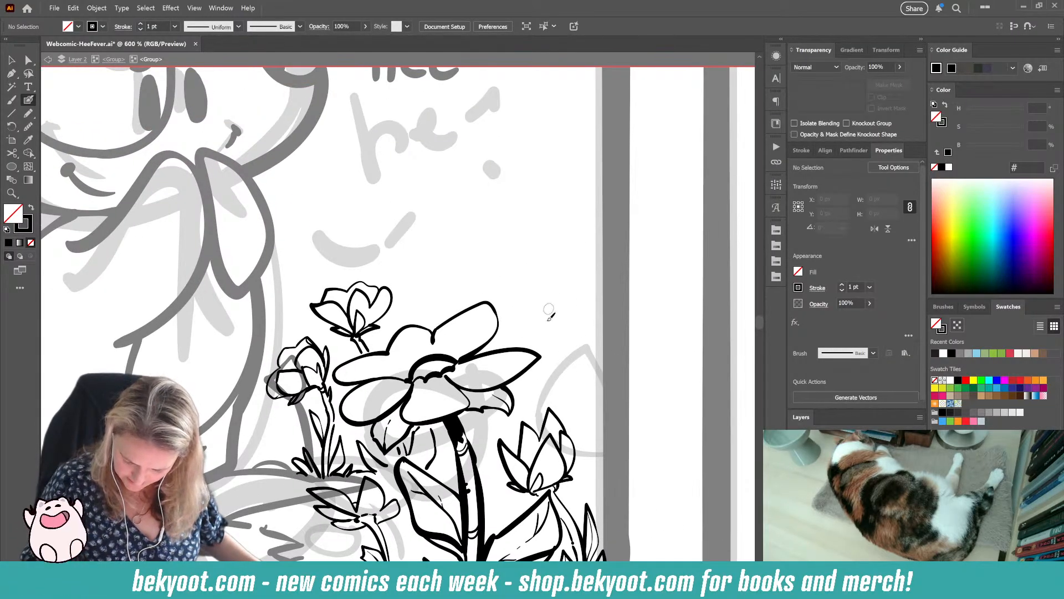
pyautogui.moveTo(545, 334)
pyautogui.mouseDown()
pyautogui.moveTo(547, 307)
pyautogui.moveTo(571, 303)
pyautogui.moveTo(574, 329)
pyautogui.mouseUp()
pyautogui.moveTo(575, 328)
pyautogui.mouseDown()
pyautogui.moveTo(593, 308)
pyautogui.moveTo(603, 334)
pyautogui.moveTo(558, 325)
pyautogui.moveTo(565, 307)
pyautogui.moveTo(575, 333)
pyautogui.moveTo(592, 310)
pyautogui.moveTo(604, 326)
pyautogui.moveTo(595, 349)
pyautogui.moveTo(555, 338)
pyautogui.moveTo(540, 319)
pyautogui.moveTo(531, 343)
pyautogui.mouseUp()
pyautogui.hotkey('ctrl', 'z')
pyautogui.hotkey('ctrl', 'z')
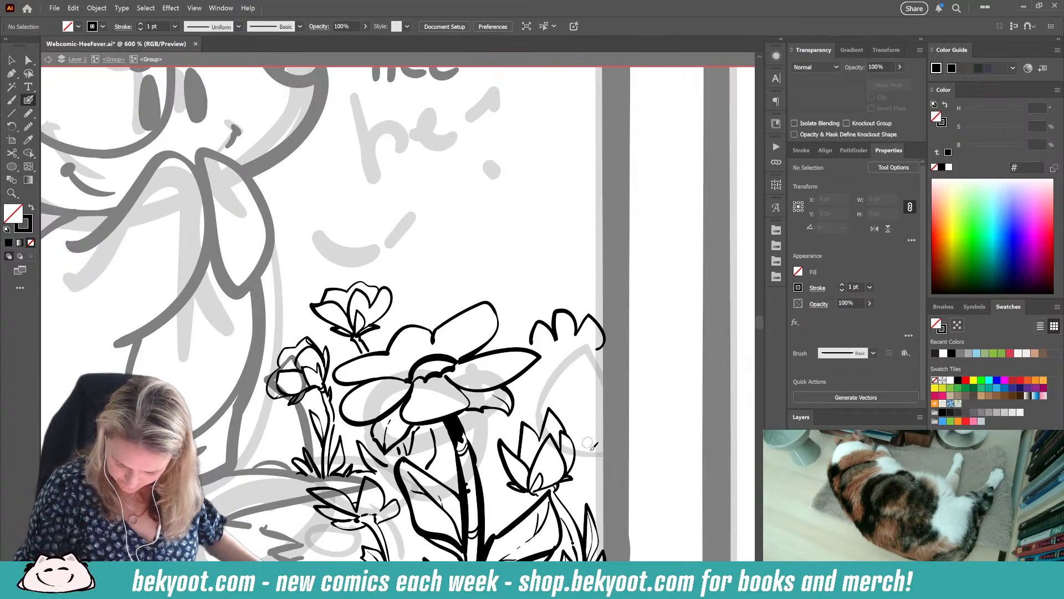
# Step: Ink a pointed-petal bud below the new petal tops and clean up its left and lower petal outlines
pyautogui.moveTo(588, 423)
pyautogui.mouseDown()
pyautogui.moveTo(539, 340)
pyautogui.moveTo(539, 311)
pyautogui.moveTo(550, 317)
pyautogui.moveTo(553, 302)
pyautogui.moveTo(571, 316)
pyautogui.moveTo(574, 358)
pyautogui.moveTo(555, 321)
pyautogui.moveTo(564, 317)
pyautogui.moveTo(578, 331)
pyautogui.moveTo(571, 355)
pyautogui.moveTo(543, 359)
pyautogui.moveTo(535, 332)
pyautogui.mouseUp()
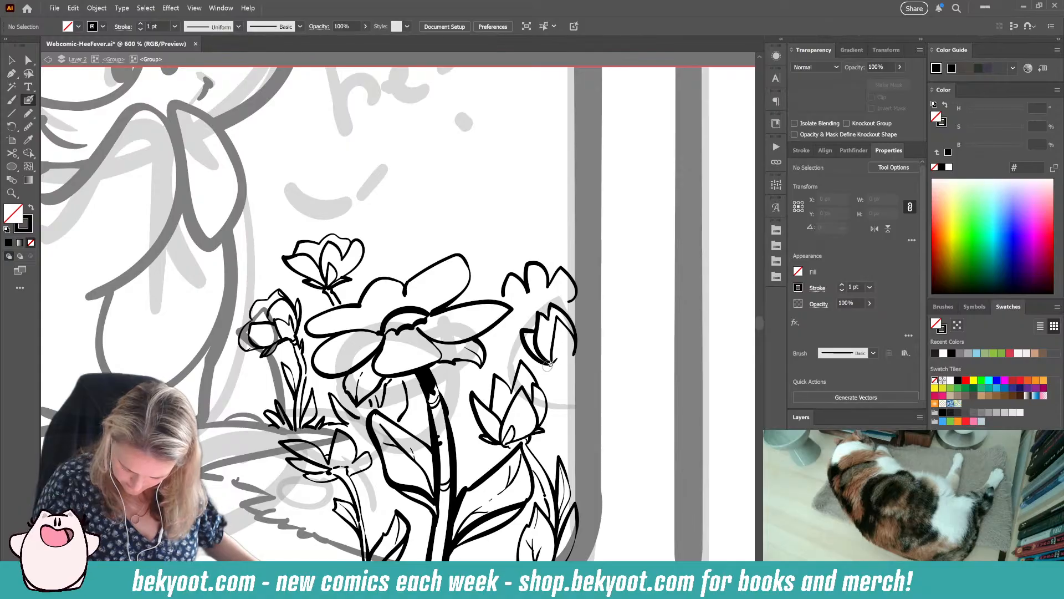
pyautogui.moveTo(559, 335)
pyautogui.mouseDown()
pyautogui.moveTo(572, 344)
pyautogui.moveTo(557, 366)
pyautogui.moveTo(546, 372)
pyautogui.moveTo(533, 359)
pyautogui.mouseUp()
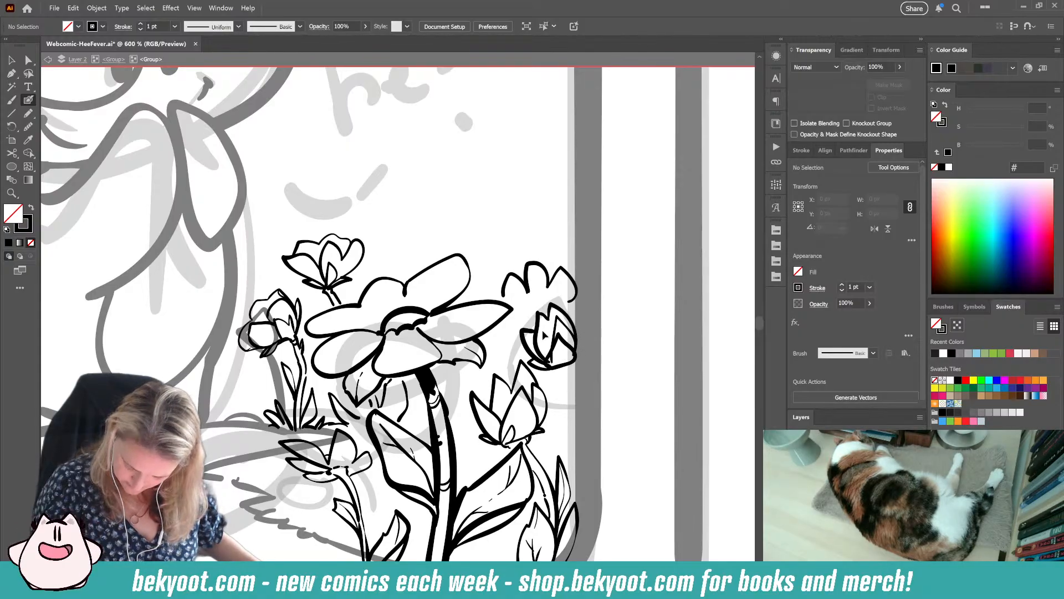
pyautogui.keyDown('ctrl'); pyautogui.click(536, 337); pyautogui.keyUp('ctrl')
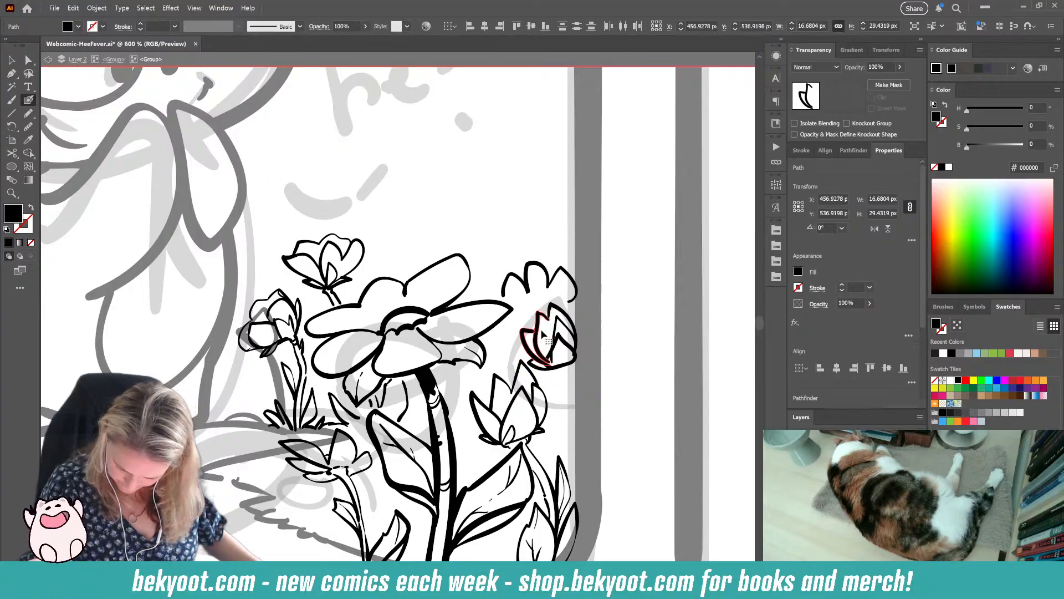
pyautogui.keyDown('ctrl'); pyautogui.click(554, 363); pyautogui.keyUp('ctrl')
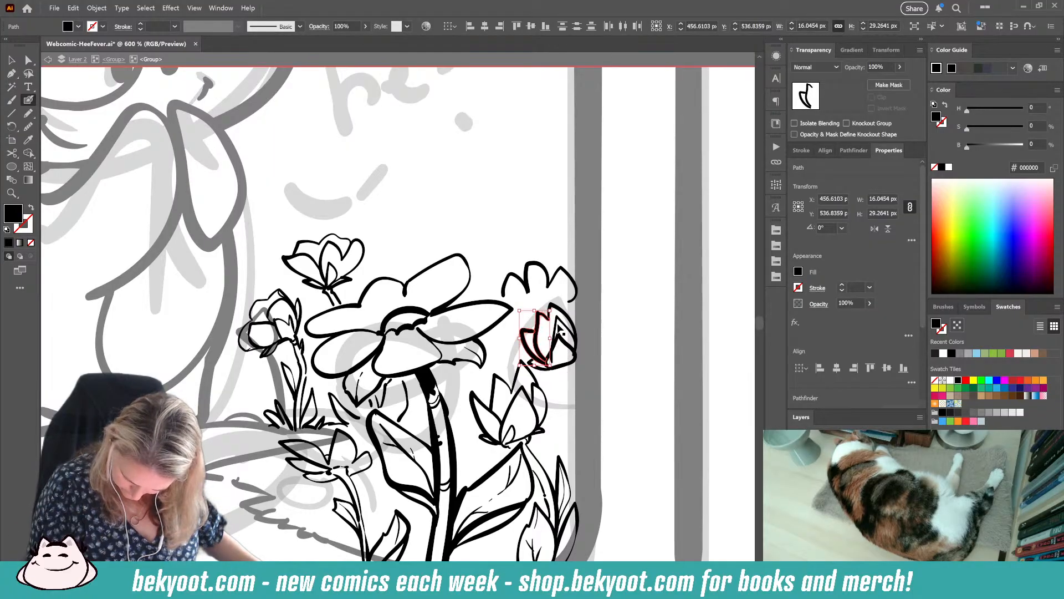
# Step: Redraw the stroke under the right-hand bud as a short sepal and add a pointed outer petal on its right side
pyautogui.moveTo(552, 364)
pyautogui.mouseDown()
pyautogui.moveTo(553, 353)
pyautogui.moveTo(585, 409)
pyautogui.mouseUp()
pyautogui.keyDown('ctrl'); pyautogui.click(559, 369); pyautogui.keyUp('ctrl')
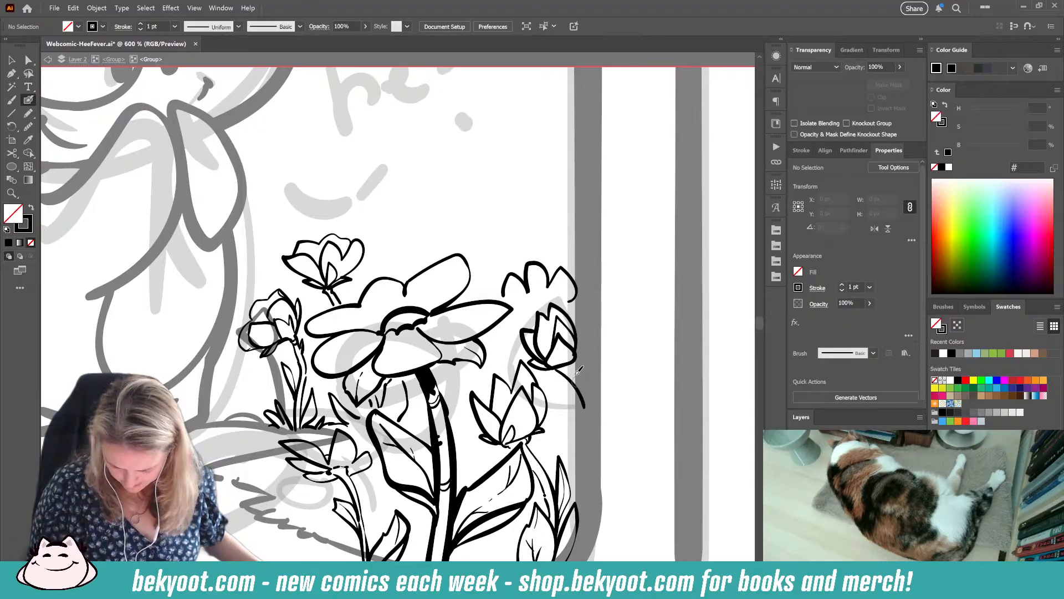
pyautogui.hotkey('ctrl', 'z')
pyautogui.moveTo(555, 371); pyautogui.dragTo(582, 395)
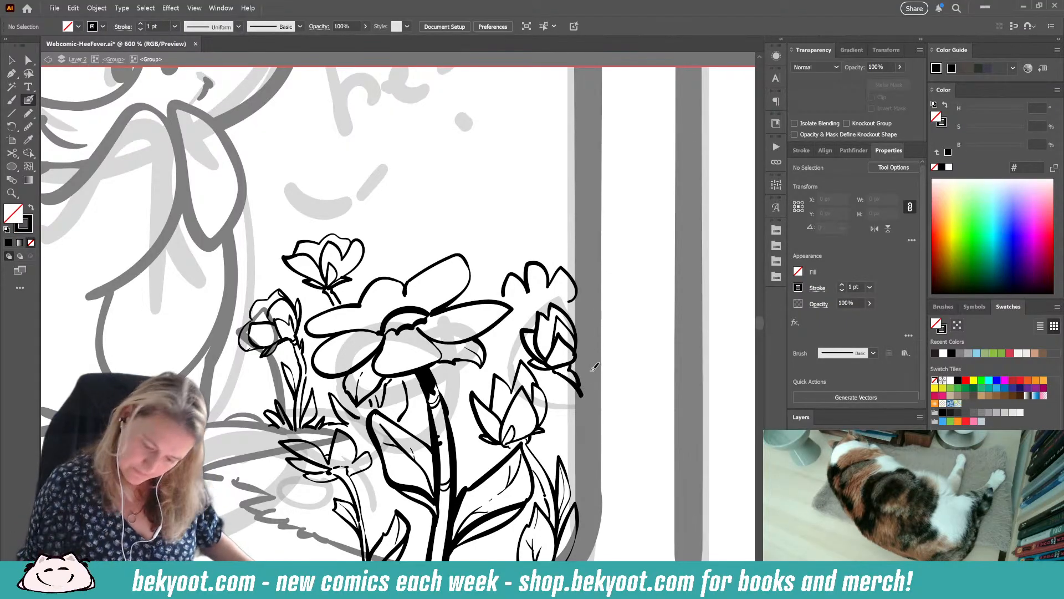
pyautogui.hotkey('shift', 'x')
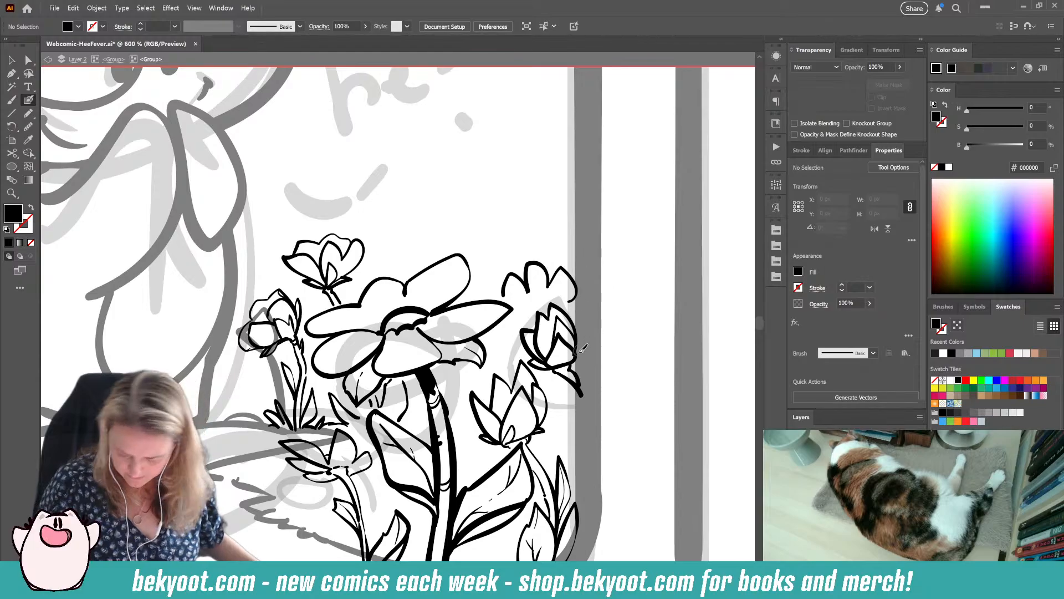
pyautogui.hotkey('shift', 'x')
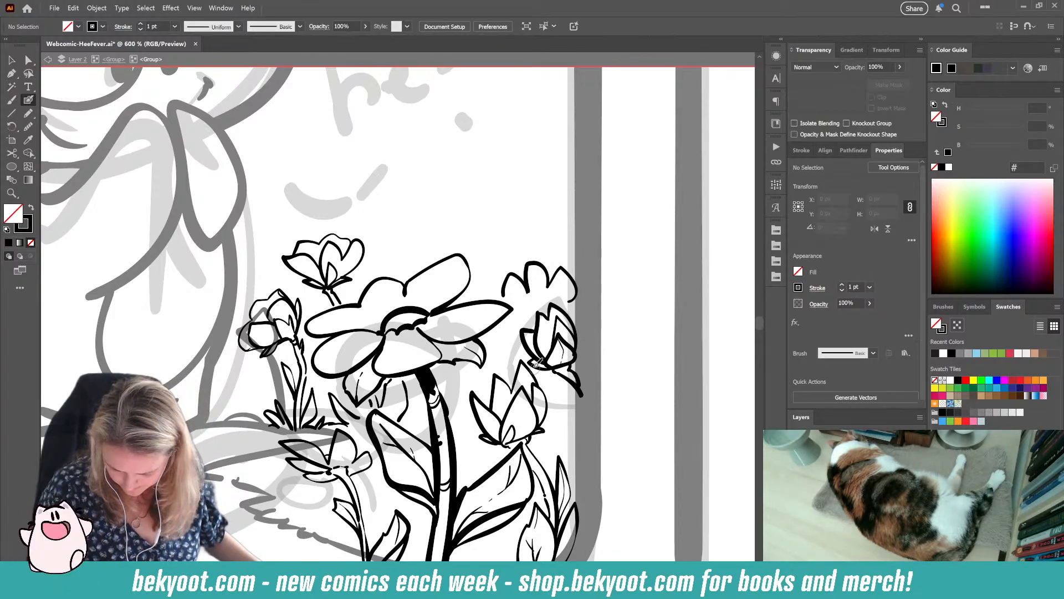
pyautogui.moveTo(576, 353); pyautogui.dragTo(582, 313)
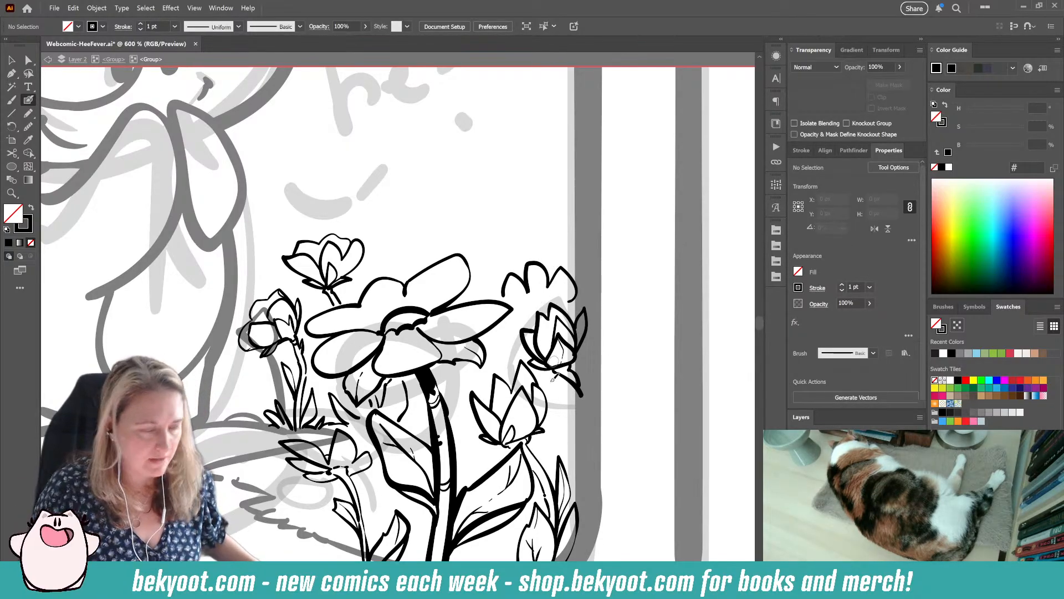
# Step: Ink the right-hand bud's stem and a long curved leaf down along the panel border, redrawing the first stem stroke
pyautogui.scroll(-3, 551, 376)
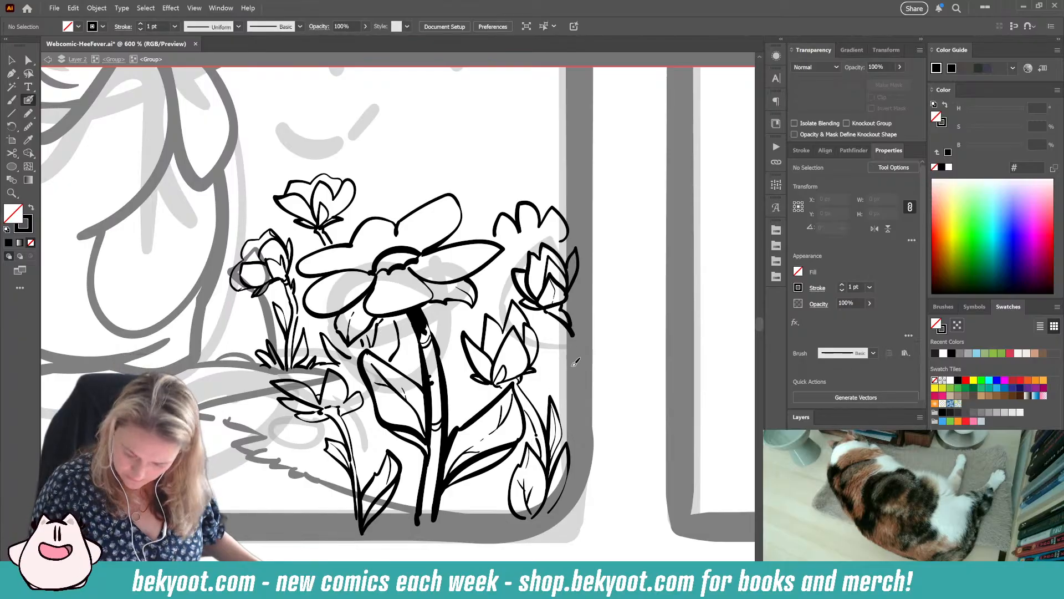
pyautogui.moveTo(571, 403)
pyautogui.mouseDown()
pyautogui.moveTo(548, 324)
pyautogui.moveTo(571, 334)
pyautogui.mouseUp()
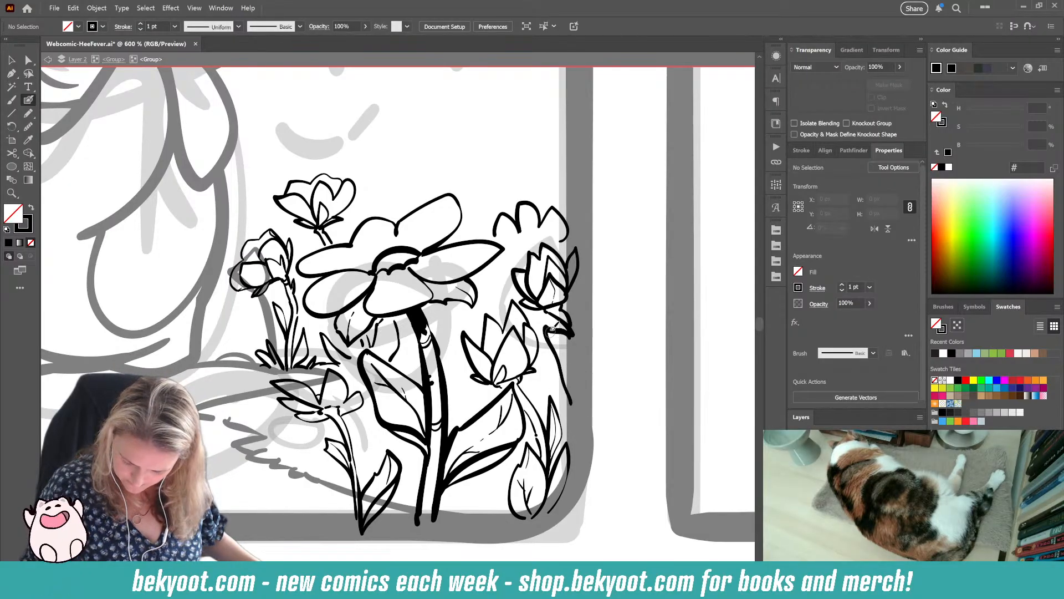
pyautogui.hotkey('ctrl', 'z')
pyautogui.moveTo(571, 413)
pyautogui.mouseDown()
pyautogui.moveTo(553, 330)
pyautogui.moveTo(575, 378)
pyautogui.mouseUp()
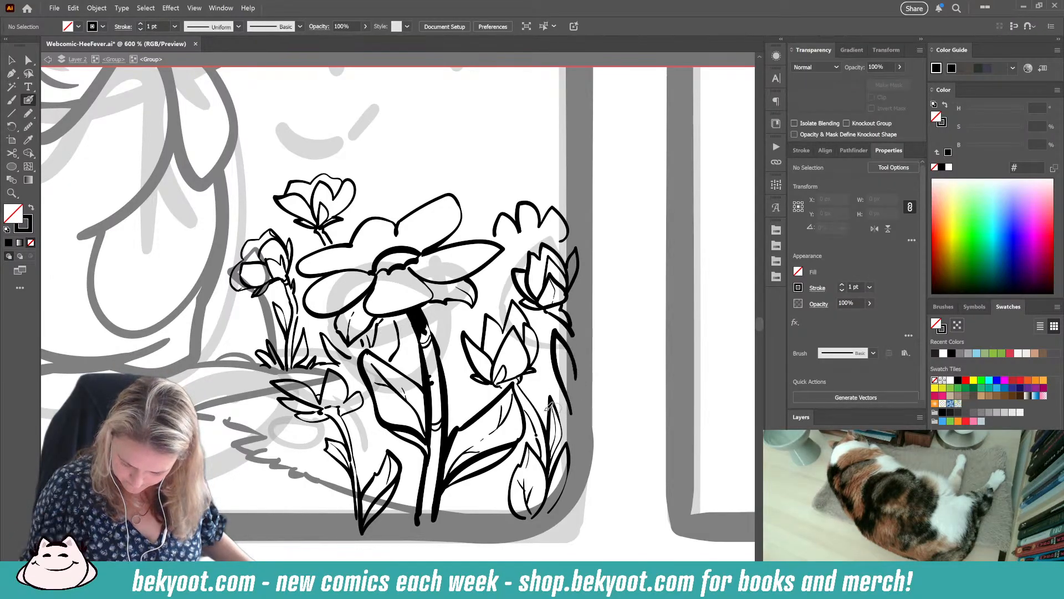
# Step: Ink a small round-petalled flower with its centre above and behind the large flower's right petals
pyautogui.moveTo(358, 493)
pyautogui.mouseDown()
pyautogui.moveTo(393, 525)
pyautogui.moveTo(445, 543)
pyautogui.mouseUp()
pyautogui.scroll(-3, 432, 422)
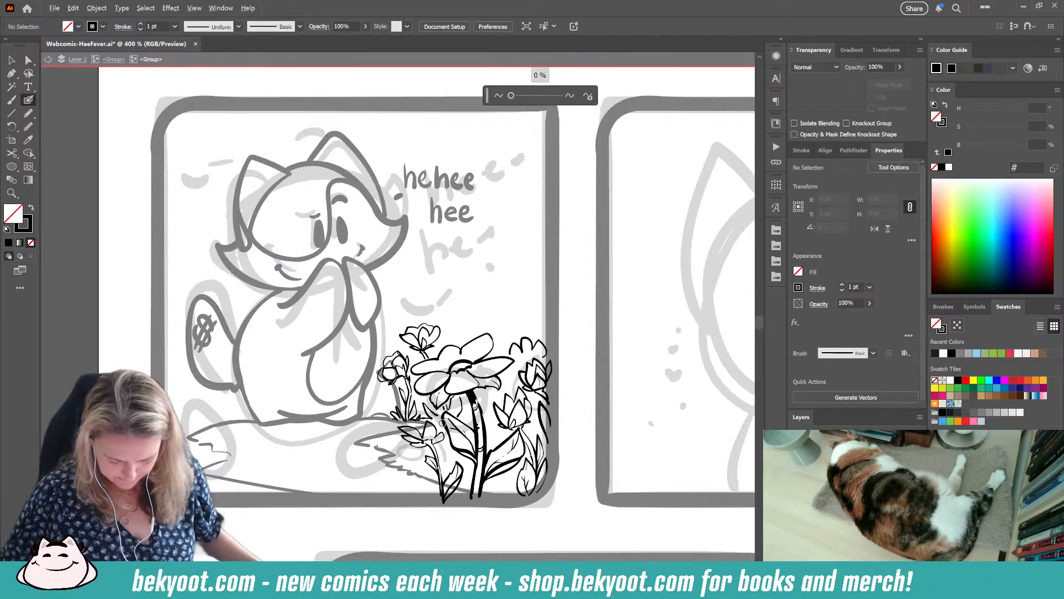
pyautogui.scroll(2, 363, 417)
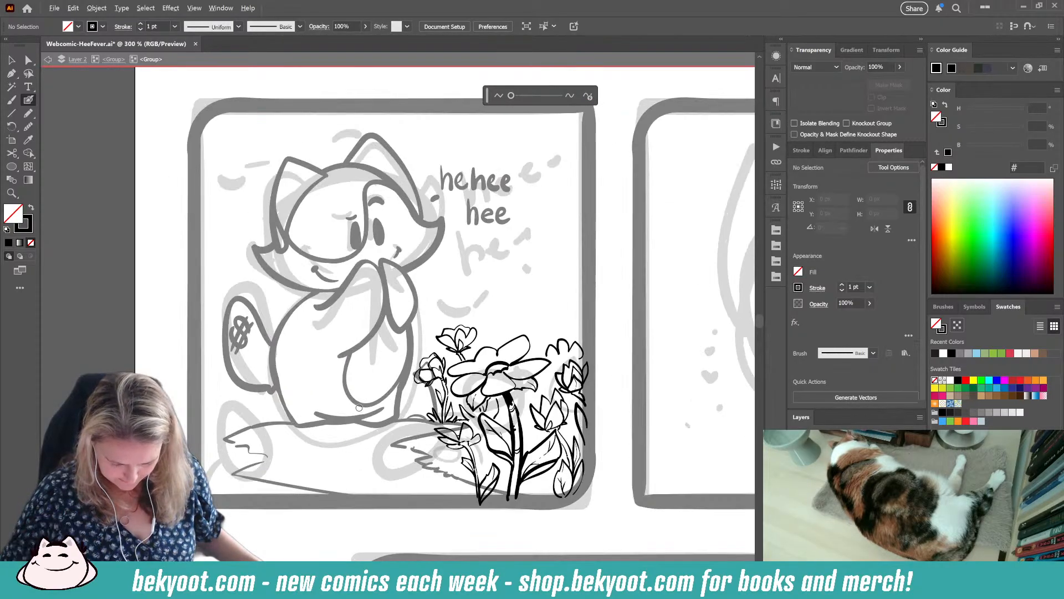
pyautogui.hscroll(-3, 360, 407)
pyautogui.scroll(-1, 344, 416)
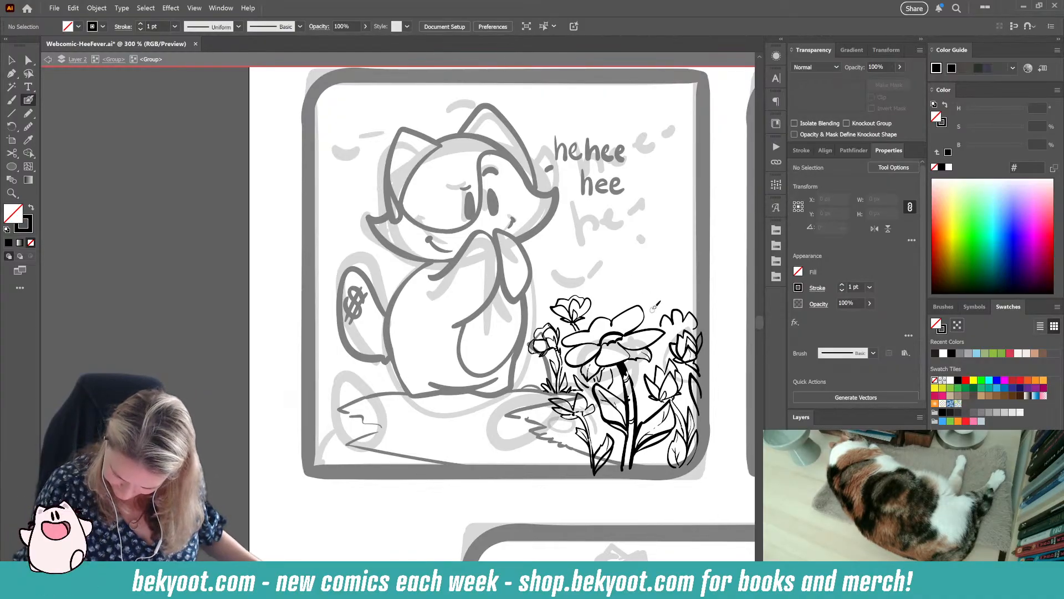
pyautogui.moveTo(647, 304)
pyautogui.mouseDown()
pyautogui.moveTo(653, 281)
pyautogui.moveTo(665, 284)
pyautogui.moveTo(669, 306)
pyautogui.moveTo(649, 306)
pyautogui.mouseUp()
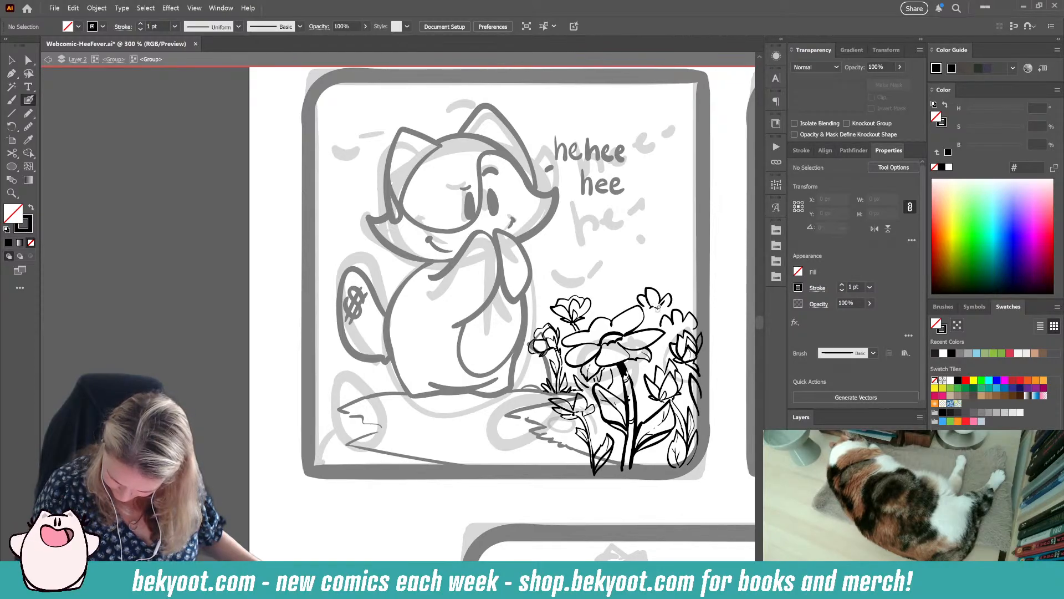
pyautogui.moveTo(654, 307); pyautogui.dragTo(658, 320)
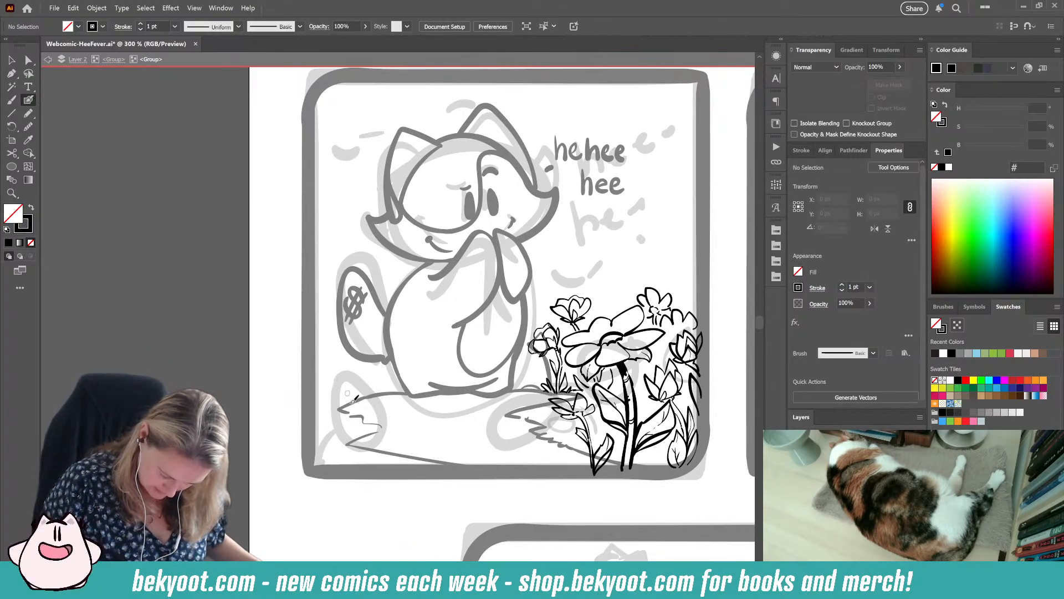
# Step: Ink a large pointed-petal bud with sepals and a short curved stem in the panel's lower left corner
pyautogui.moveTo(337, 432)
pyautogui.mouseDown()
pyautogui.moveTo(348, 390)
pyautogui.moveTo(365, 415)
pyautogui.moveTo(354, 443)
pyautogui.moveTo(398, 421)
pyautogui.moveTo(352, 444)
pyautogui.moveTo(380, 439)
pyautogui.moveTo(388, 396)
pyautogui.moveTo(359, 400)
pyautogui.moveTo(357, 375)
pyautogui.moveTo(336, 408)
pyautogui.mouseUp()
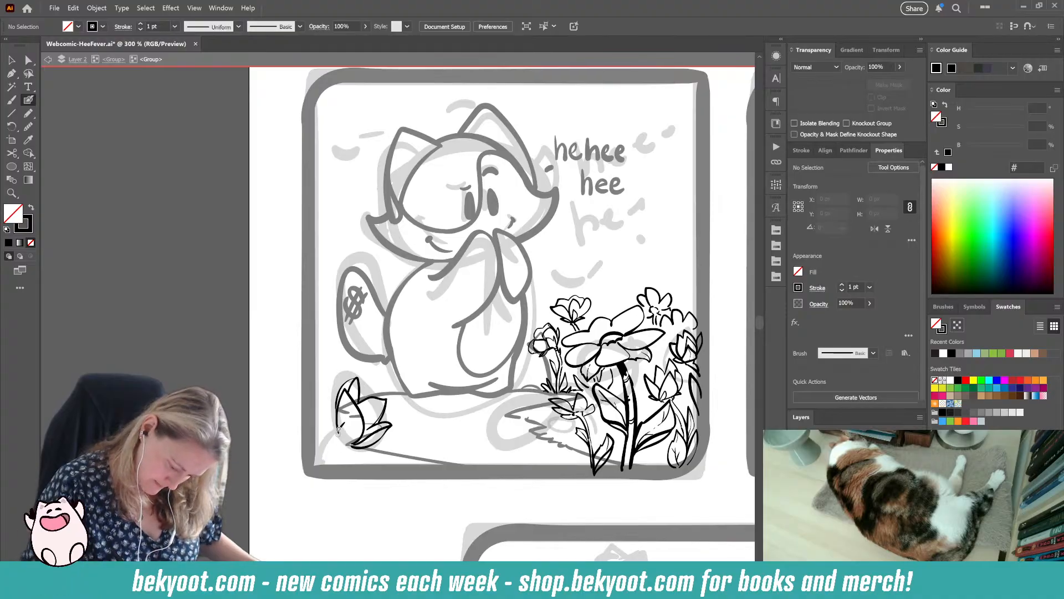
pyautogui.moveTo(339, 430); pyautogui.dragTo(324, 392)
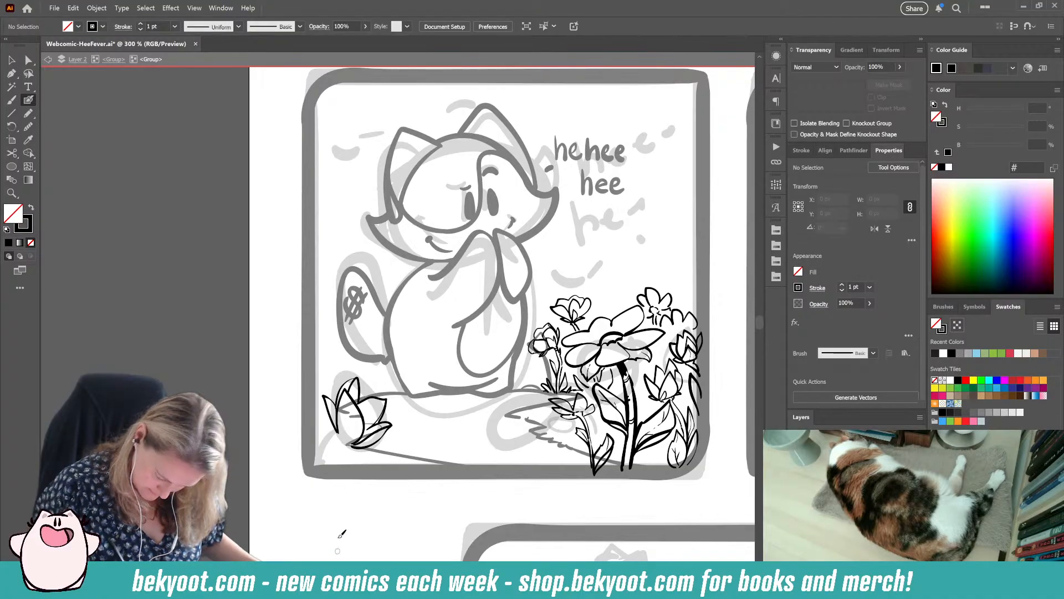
pyautogui.moveTo(352, 442)
pyautogui.mouseDown()
pyautogui.moveTo(354, 417)
pyautogui.moveTo(340, 431)
pyautogui.moveTo(347, 444)
pyautogui.moveTo(334, 424)
pyautogui.mouseUp()
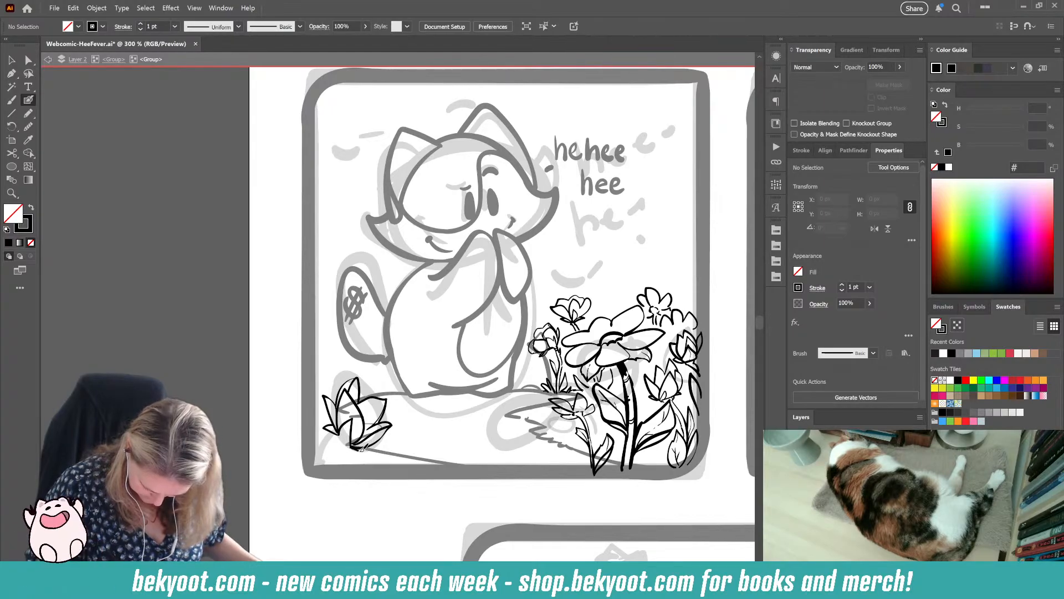
pyautogui.moveTo(338, 428)
pyautogui.mouseDown()
pyautogui.moveTo(325, 473)
pyautogui.moveTo(343, 448)
pyautogui.mouseUp()
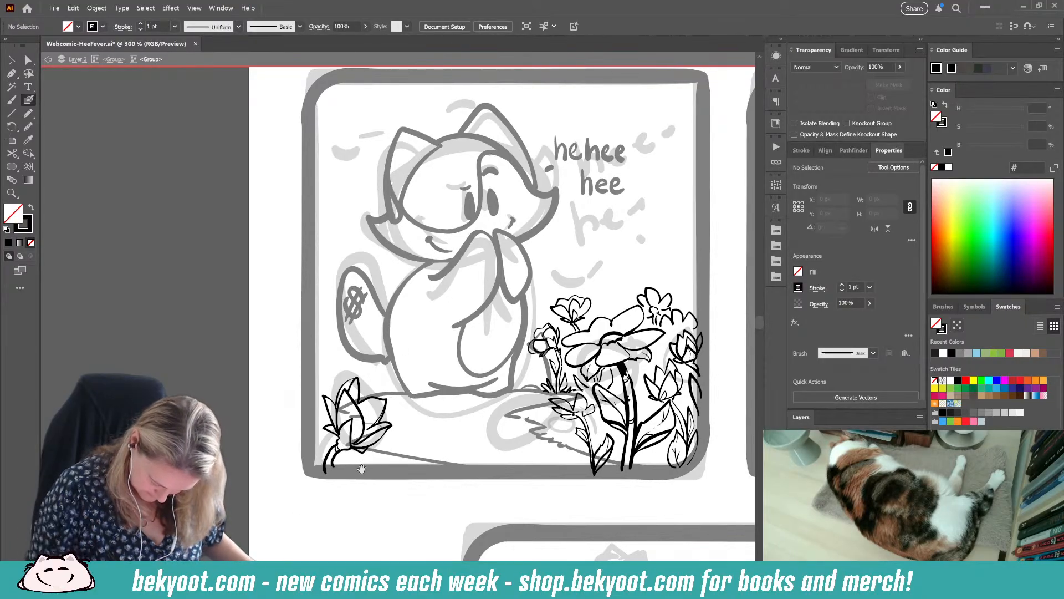
# Step: Ink grass blades around the lower left bud and a low cluster of pointed petals beside it
pyautogui.moveTo(362, 469); pyautogui.dragTo(371, 469)
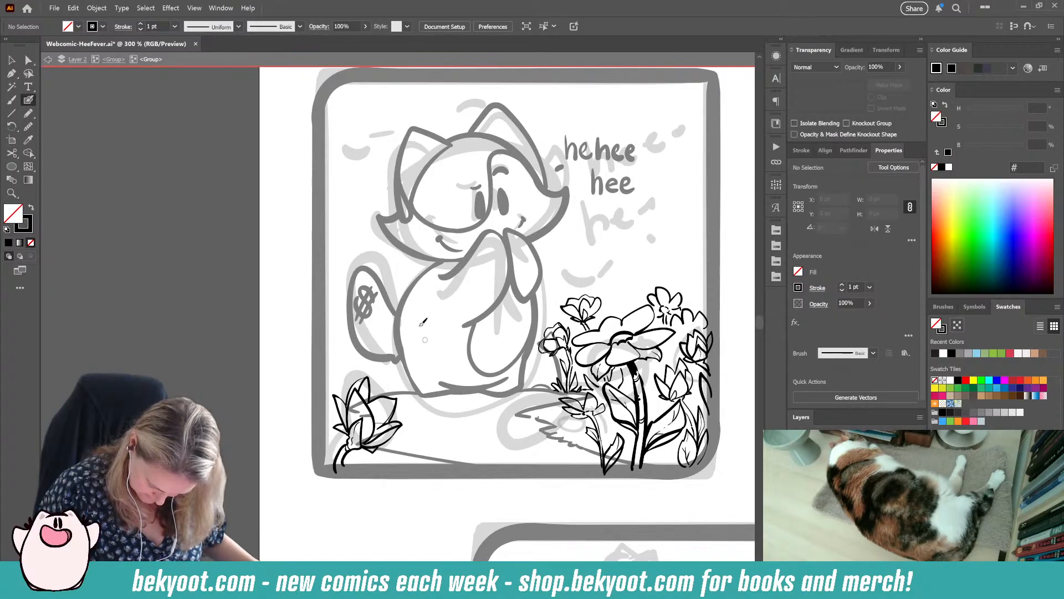
pyautogui.moveTo(389, 489)
pyautogui.mouseDown()
pyautogui.moveTo(393, 420)
pyautogui.moveTo(408, 447)
pyautogui.moveTo(421, 426)
pyautogui.moveTo(410, 458)
pyautogui.moveTo(379, 453)
pyautogui.moveTo(374, 431)
pyautogui.moveTo(411, 422)
pyautogui.moveTo(419, 456)
pyautogui.moveTo(362, 439)
pyautogui.moveTo(344, 458)
pyautogui.mouseUp()
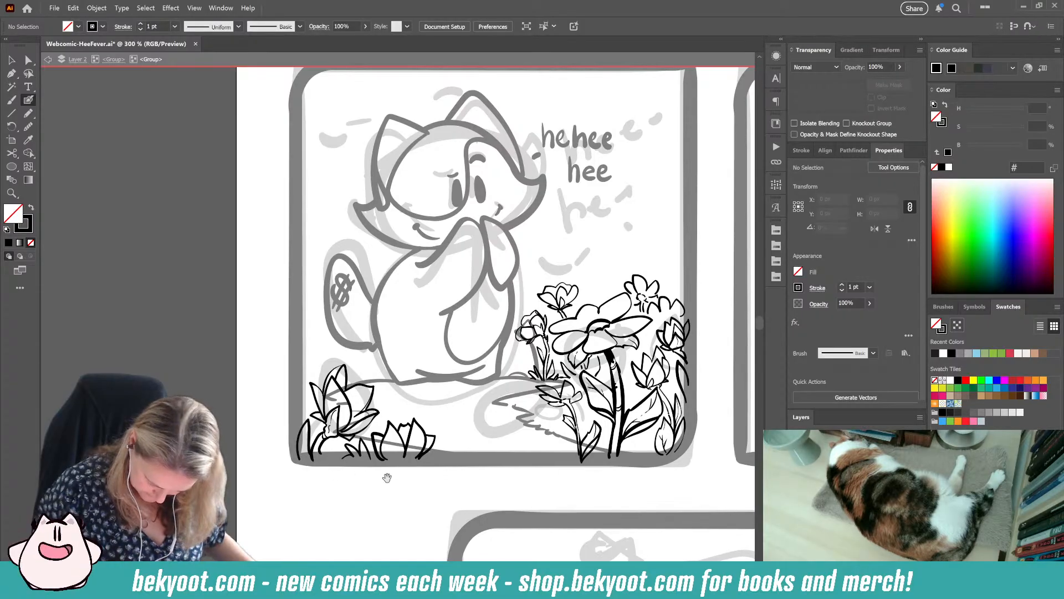
# Step: Return to the parent group and erase the upper ground line where it runs behind the small flower beside the large one
pyautogui.moveTo(367, 406); pyautogui.dragTo(304, 401)
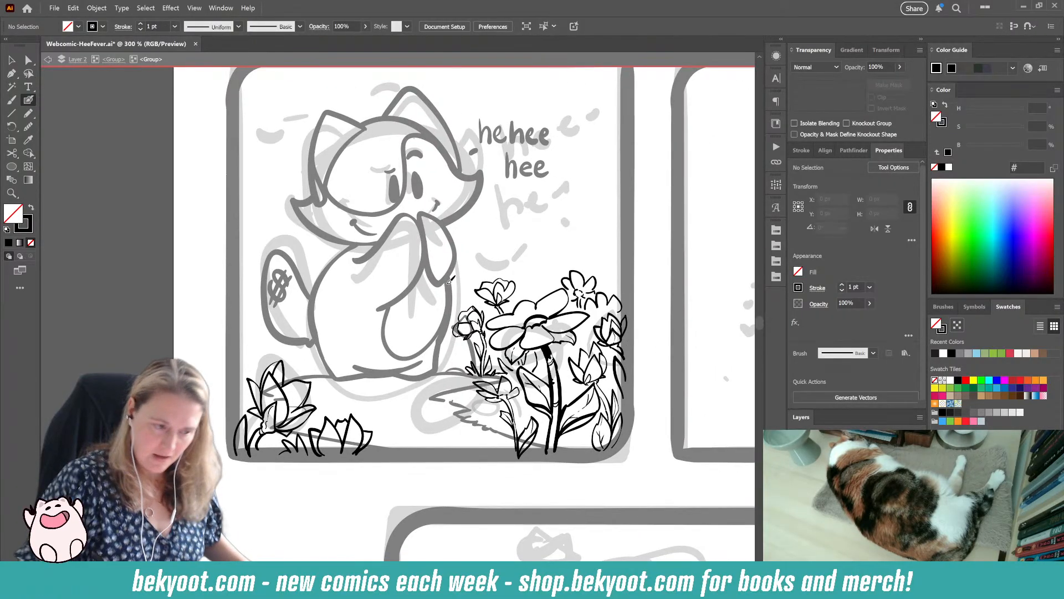
pyautogui.click(113, 59)
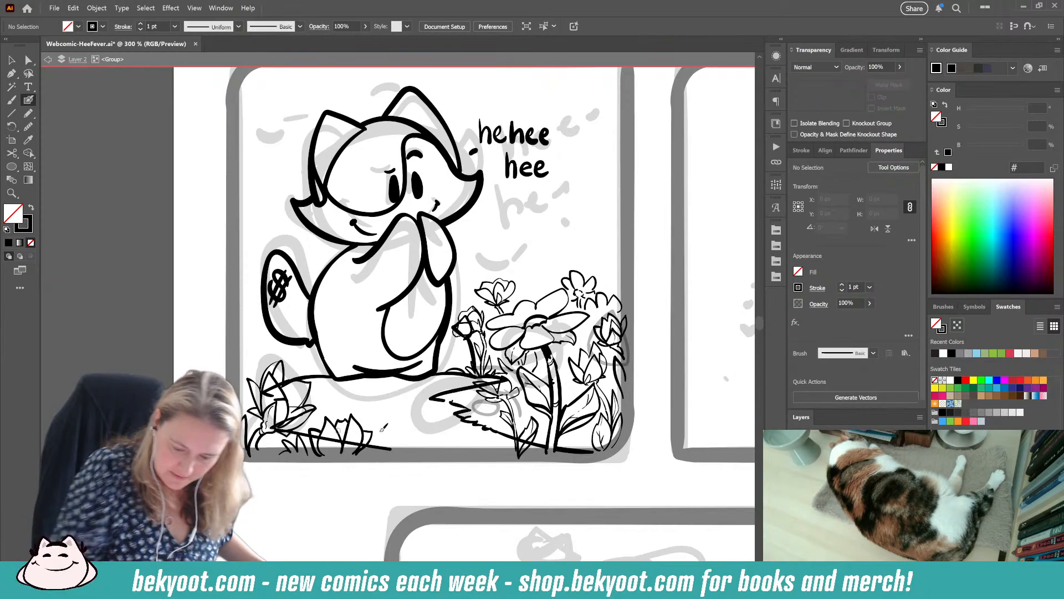
pyautogui.moveTo(437, 434)
pyautogui.mouseDown()
pyautogui.moveTo(411, 441)
pyautogui.moveTo(482, 385)
pyautogui.mouseUp()
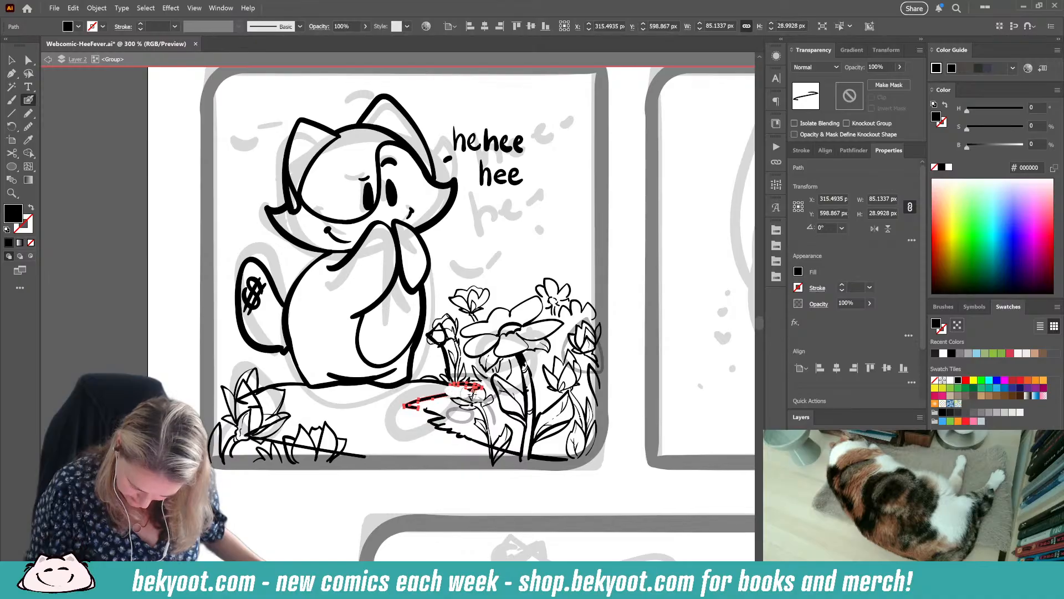
pyautogui.moveTo(477, 390); pyautogui.dragTo(448, 395)
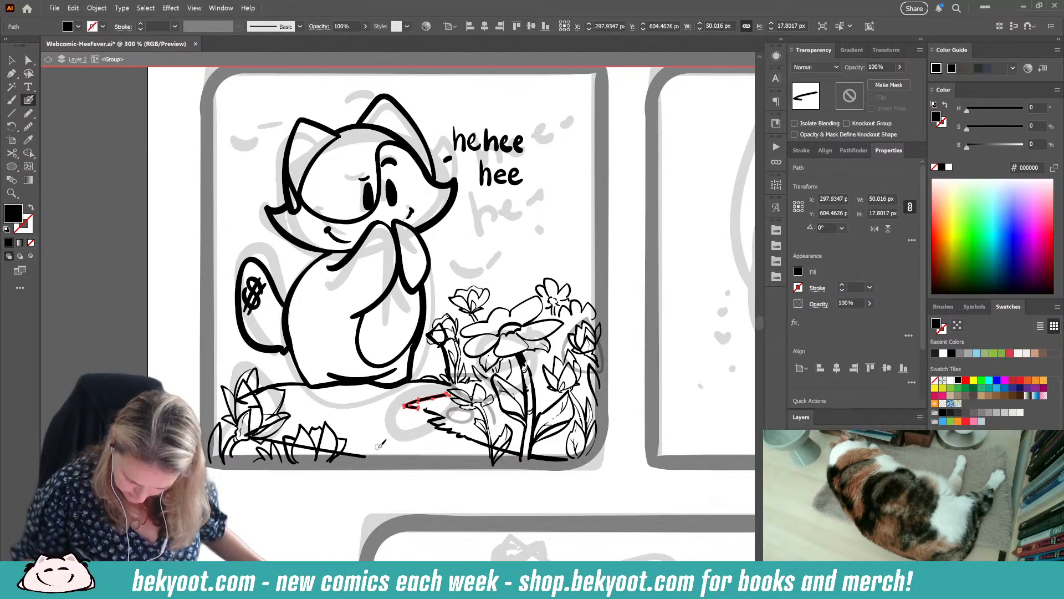
# Step: Erase the lower ground line behind the right-hand leaves and delete the fragment left beside the large flower's stem
pyautogui.keyDown('ctrl'); pyautogui.click(481, 443); pyautogui.keyUp('ctrl')
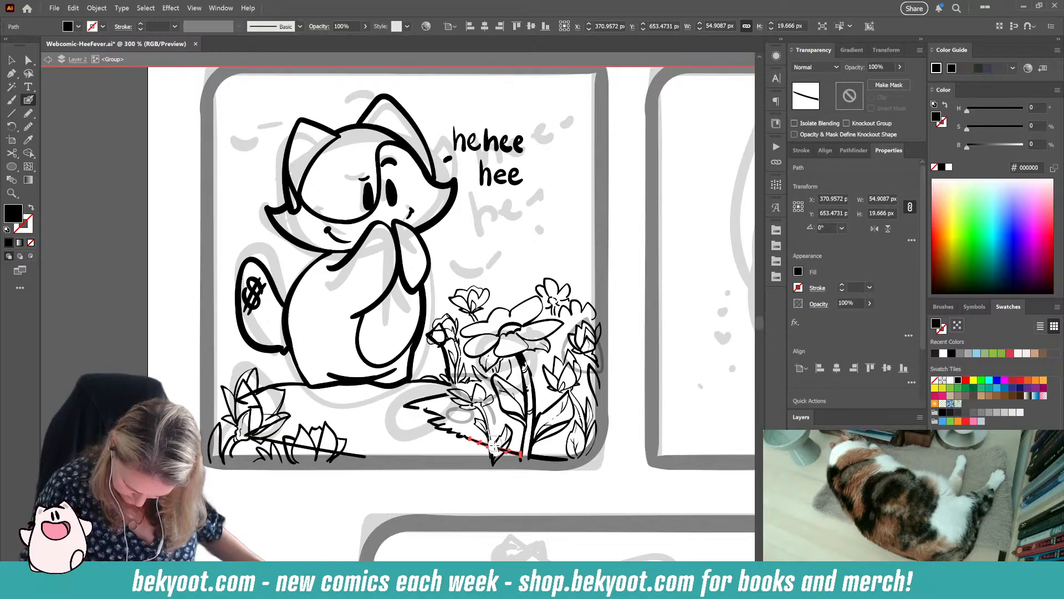
pyautogui.moveTo(496, 448); pyautogui.dragTo(509, 441)
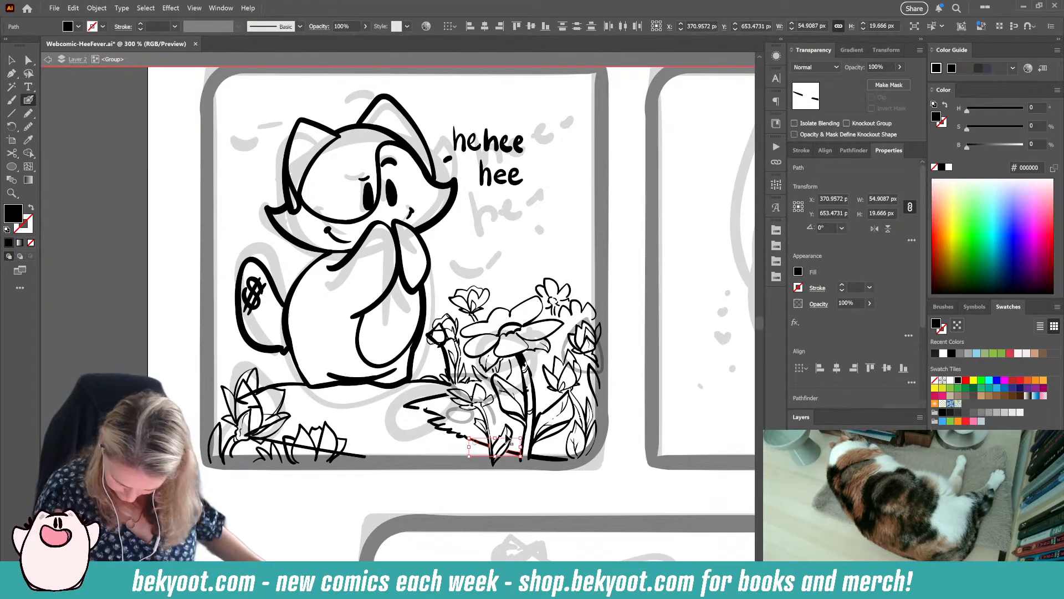
pyautogui.keyDown('ctrl'); pyautogui.click(533, 488); pyautogui.keyUp('ctrl')
pyautogui.keyDown('ctrl'); pyautogui.click(515, 454); pyautogui.keyUp('ctrl')
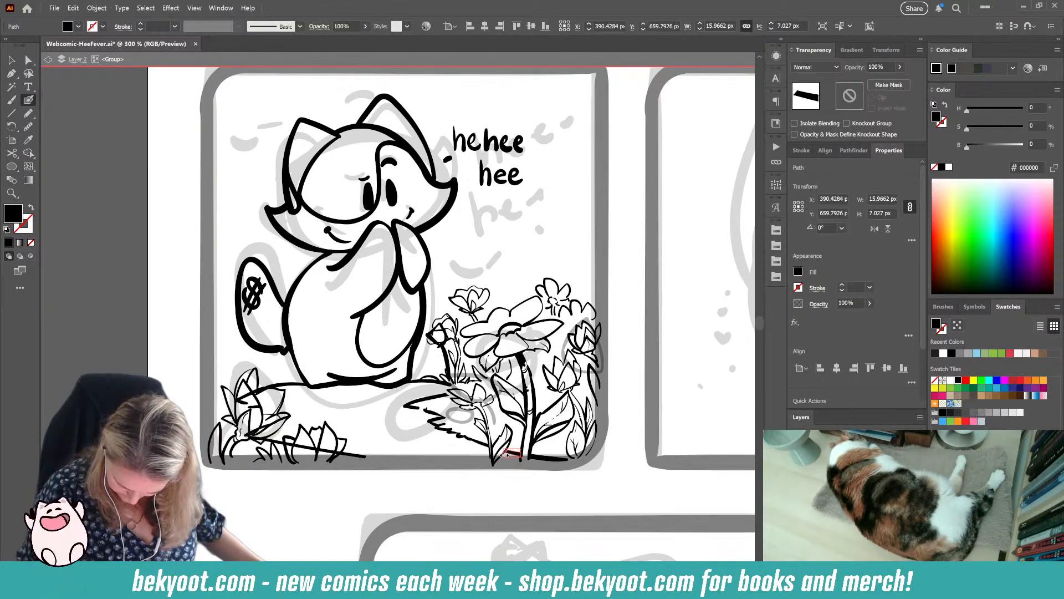
pyautogui.press('Delete')
# Step: Delete the ground line that runs along the panel's bottom edge behind the lower left petals
pyautogui.moveTo(362, 455); pyautogui.dragTo(408, 458)
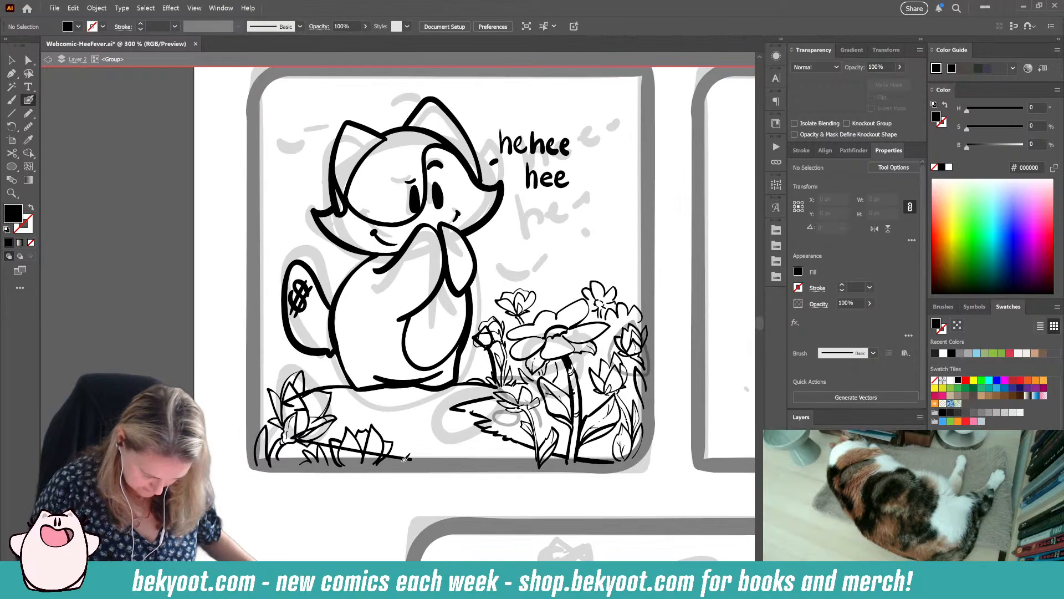
pyautogui.keyDown('ctrl'); pyautogui.click(407, 460); pyautogui.keyUp('ctrl')
pyautogui.press('Delete')
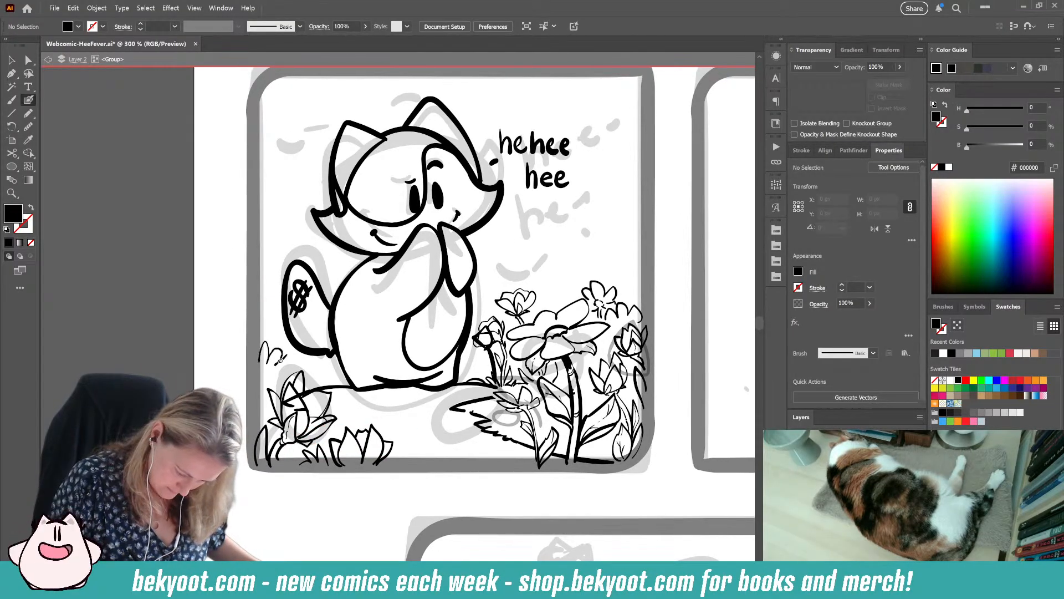
# Step: Ink a row of small grass tufts from the left panel border down to the ground line behind the lower left bud
pyautogui.hotkey('shift', 'x')
pyautogui.hotkey('shift', 'x')
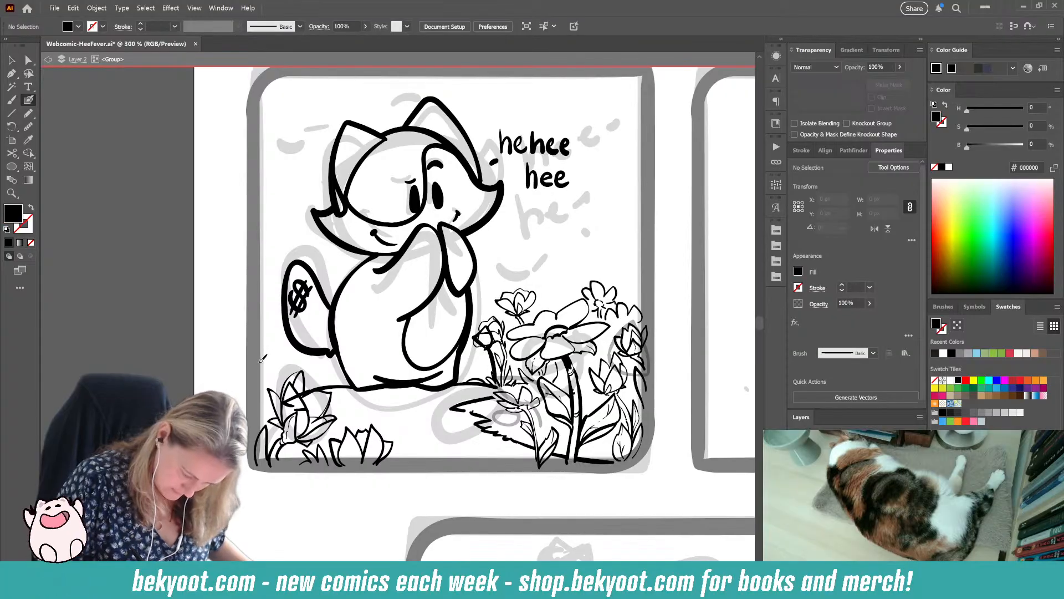
pyautogui.moveTo(259, 362)
pyautogui.mouseDown()
pyautogui.moveTo(271, 345)
pyautogui.moveTo(280, 364)
pyautogui.moveTo(323, 384)
pyautogui.mouseUp()
# Step: Delete the ground line piece crossing the lower left bud and trim the remaining line back to the bud's edge
pyautogui.keyDown('ctrl'); pyautogui.click(288, 404); pyautogui.keyUp('ctrl')
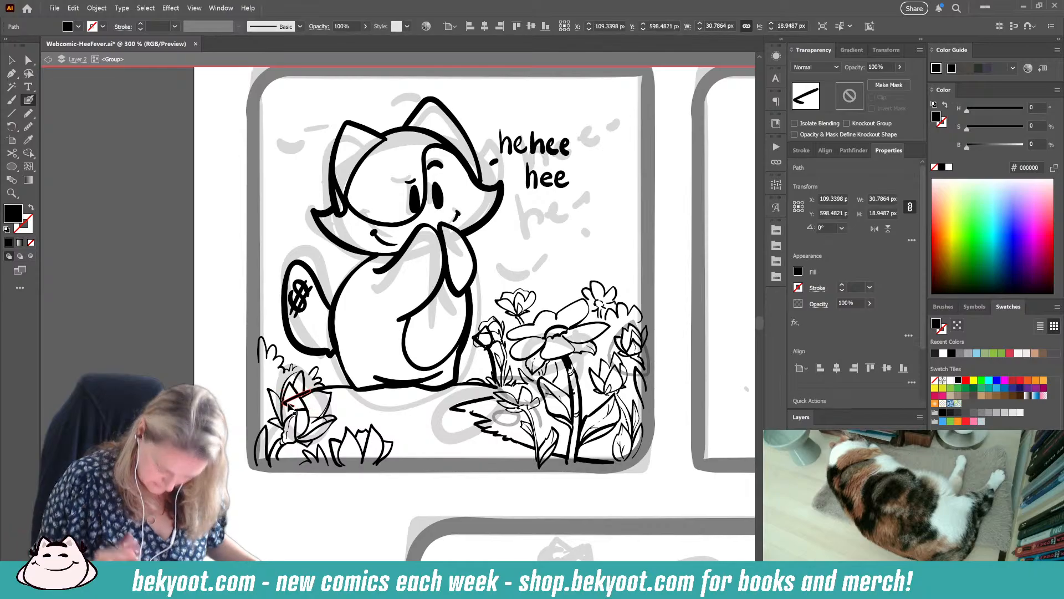
pyautogui.press('Delete')
pyautogui.keyDown('ctrl'); pyautogui.click(335, 386); pyautogui.keyUp('ctrl')
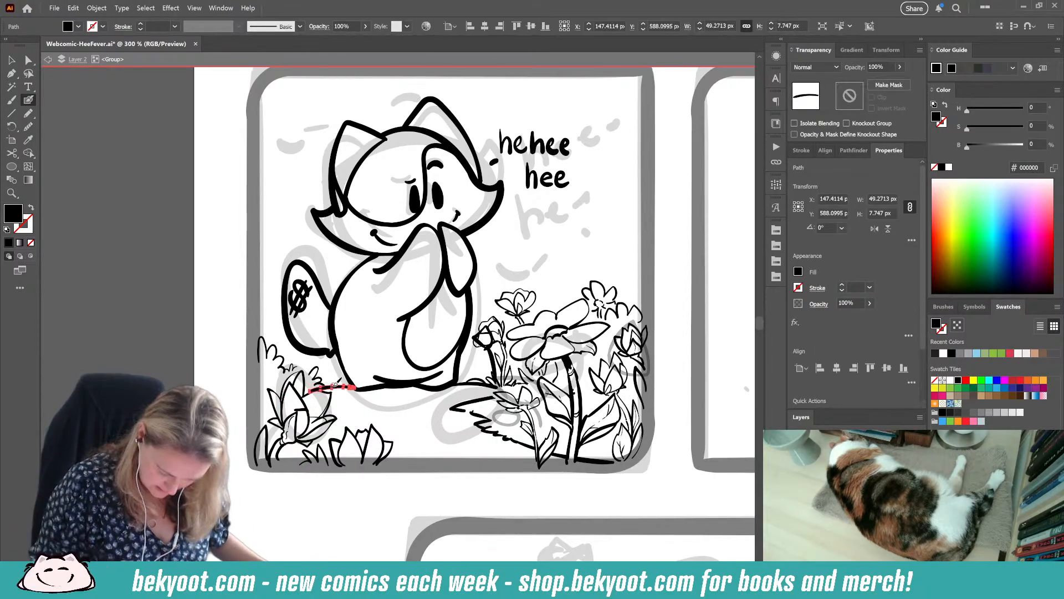
pyautogui.moveTo(320, 388)
pyautogui.mouseDown()
pyautogui.moveTo(305, 392)
pyautogui.moveTo(319, 387)
pyautogui.mouseUp()
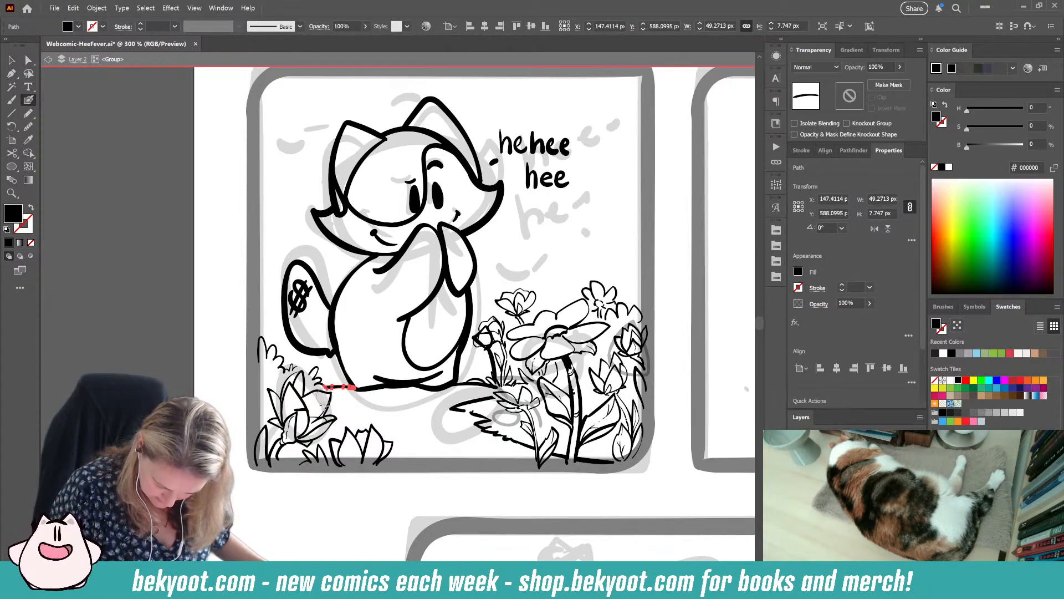
pyautogui.keyDown('ctrl'); pyautogui.click(386, 522); pyautogui.keyUp('ctrl')
# Step: Ink short wavy texture lines across the ground between the two flower clusters, undoing and redrawing stray strokes
pyautogui.hotkey('shift', 'x')
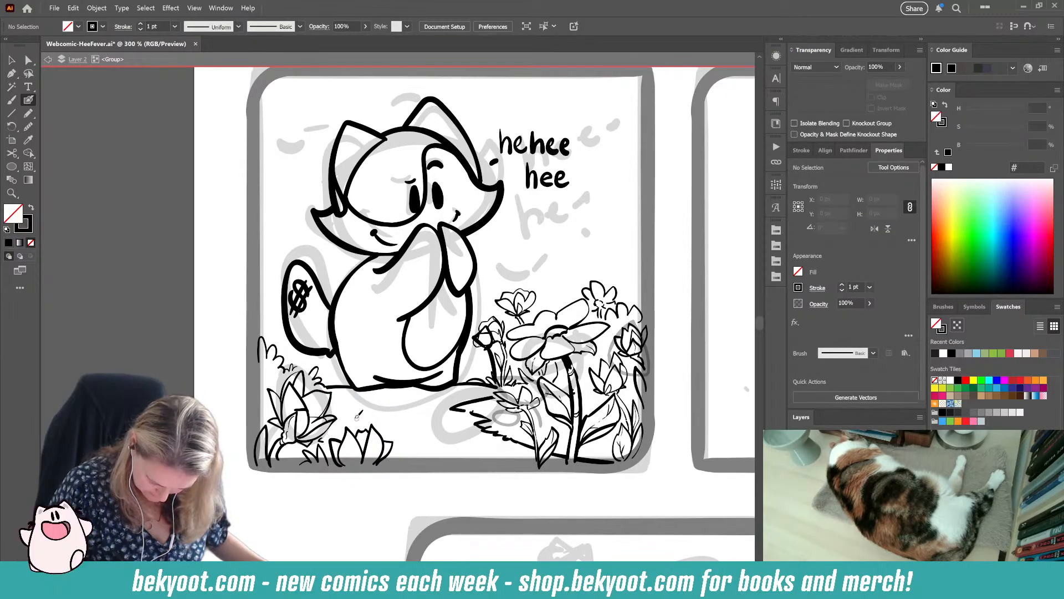
pyautogui.moveTo(363, 410); pyautogui.dragTo(464, 397)
pyautogui.moveTo(453, 425)
pyautogui.mouseDown()
pyautogui.moveTo(385, 430)
pyautogui.moveTo(503, 449)
pyautogui.moveTo(472, 452)
pyautogui.moveTo(509, 445)
pyautogui.moveTo(395, 452)
pyautogui.moveTo(445, 453)
pyautogui.mouseUp()
pyautogui.hotkey('ctrl', 'z')
pyautogui.hotkey('ctrl', 'z')
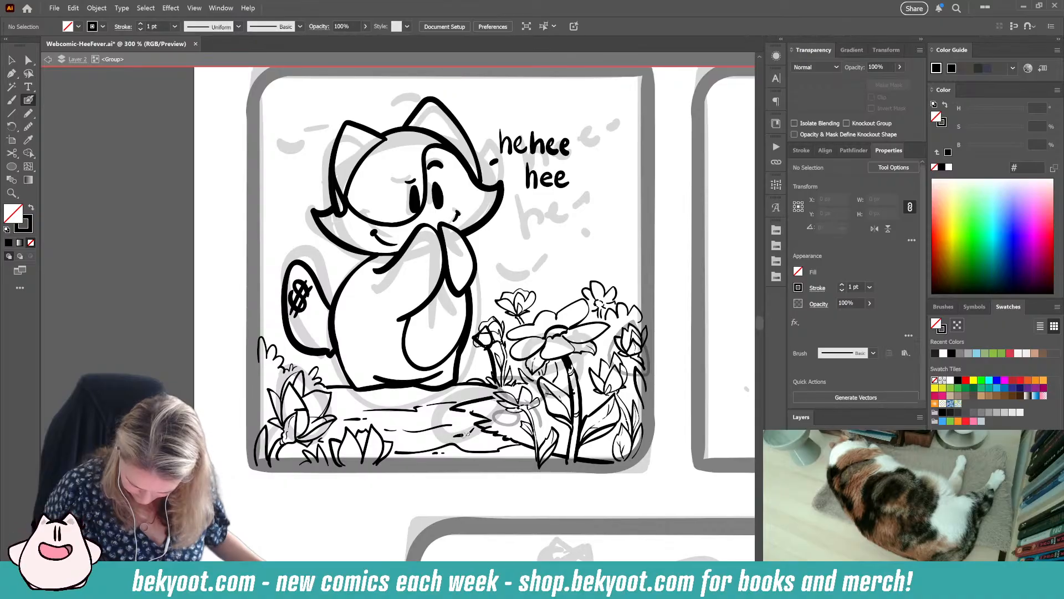
pyautogui.moveTo(460, 391); pyautogui.dragTo(495, 395)
# Step: Ink small curved dashes floating in the air on both sides of the character's head and body
pyautogui.moveTo(427, 483); pyautogui.dragTo(341, 488)
pyautogui.moveTo(408, 338); pyautogui.dragTo(406, 362)
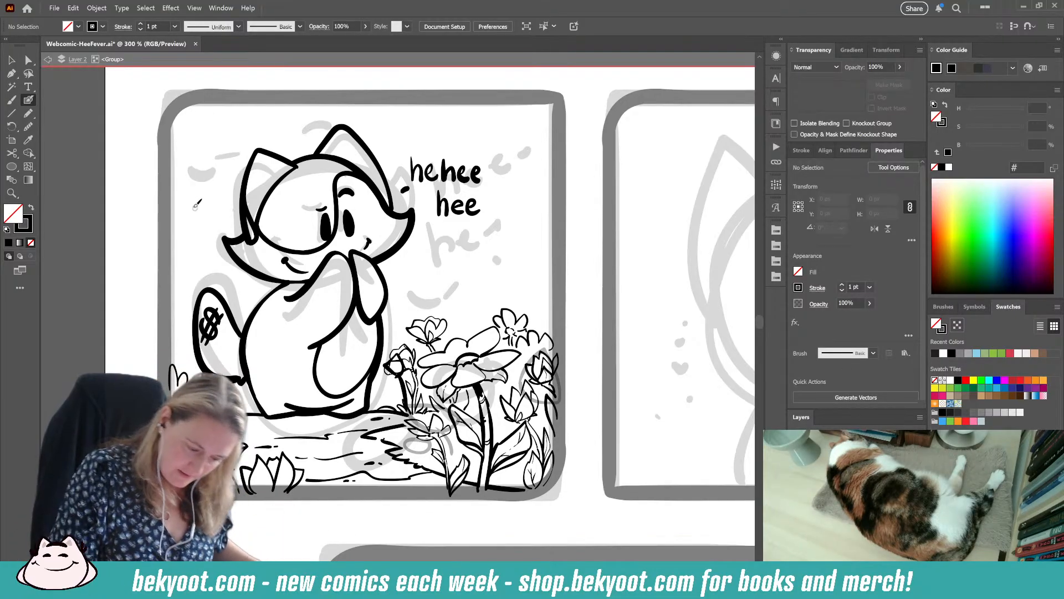
pyautogui.moveTo(189, 210); pyautogui.dragTo(210, 199)
pyautogui.moveTo(212, 162); pyautogui.dragTo(222, 158)
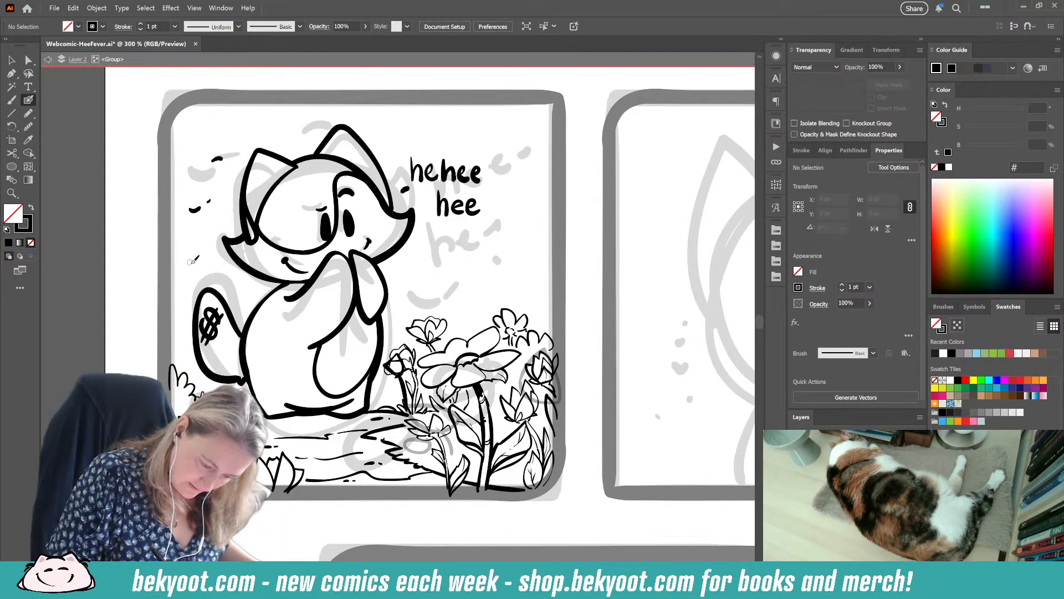
pyautogui.moveTo(189, 264); pyautogui.dragTo(198, 262)
pyautogui.moveTo(470, 261); pyautogui.dragTo(495, 264)
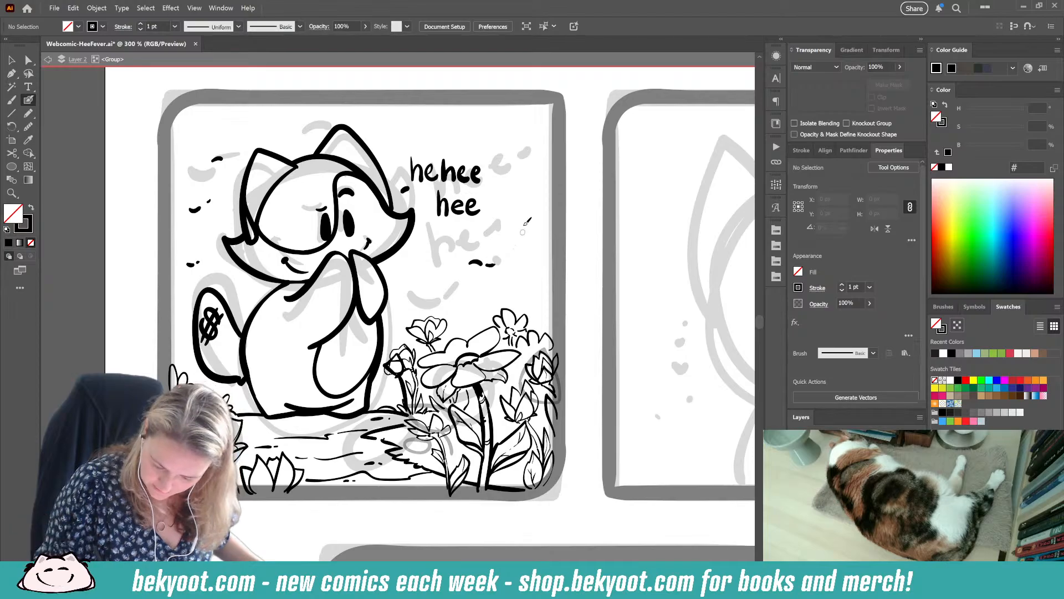
pyautogui.moveTo(517, 223); pyautogui.dragTo(527, 219)
pyautogui.moveTo(397, 271); pyautogui.dragTo(402, 268)
pyautogui.moveTo(406, 266); pyautogui.dragTo(409, 265)
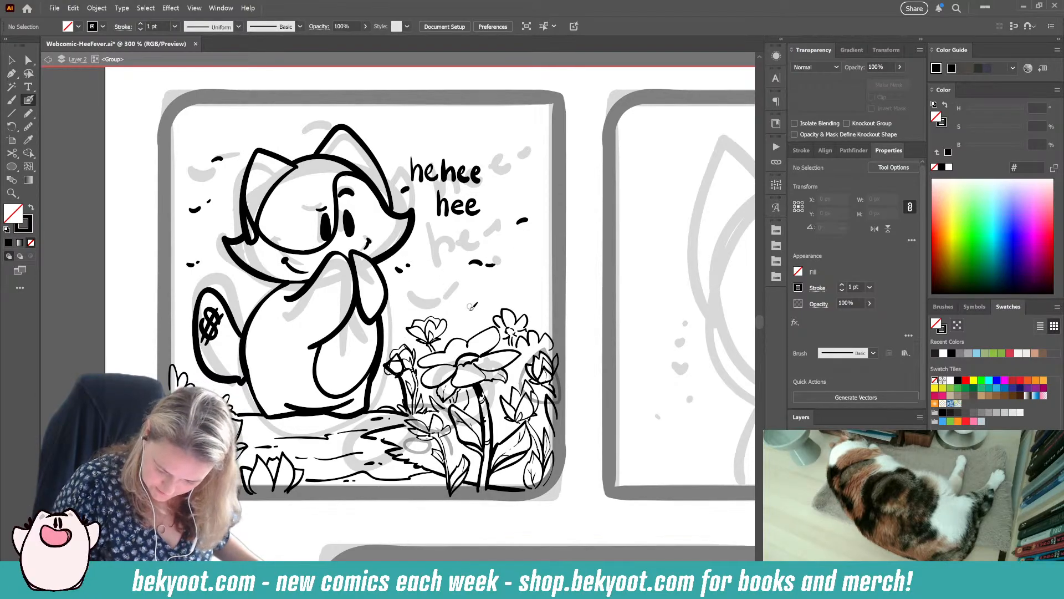
pyautogui.moveTo(469, 312); pyautogui.dragTo(478, 306)
# Step: Shade the character's ears, neck and the ground under its body with black-filled Pencil shapes at 30% opacity
pyautogui.moveTo(312, 374); pyautogui.dragTo(354, 389)
pyautogui.press('n')
pyautogui.hotkey('shift', 'x')
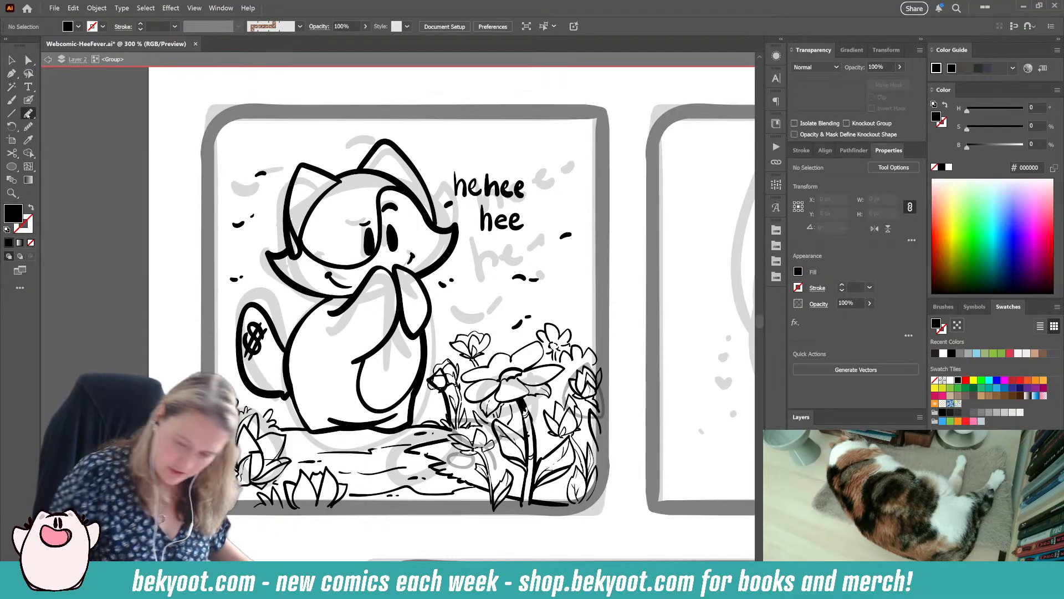
pyautogui.moveTo(883, 68); pyautogui.dragTo(867, 69)
pyautogui.write('30')
pyautogui.press('Return')
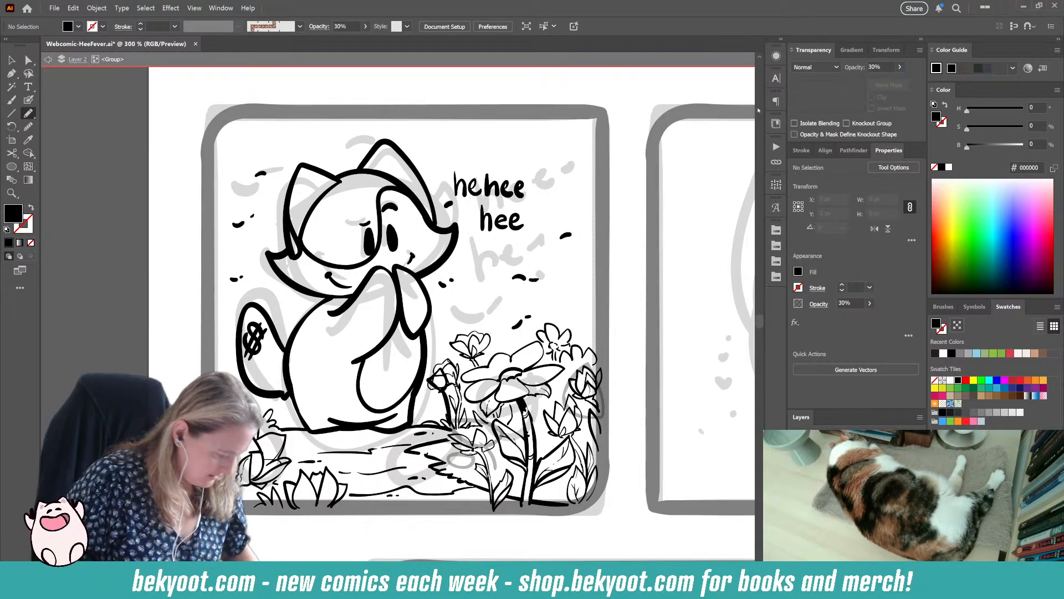
pyautogui.moveTo(329, 173)
pyautogui.mouseDown()
pyautogui.moveTo(299, 166)
pyautogui.moveTo(289, 211)
pyautogui.moveTo(303, 252)
pyautogui.mouseUp()
pyautogui.moveTo(327, 198)
pyautogui.mouseDown()
pyautogui.moveTo(387, 143)
pyautogui.moveTo(432, 198)
pyautogui.moveTo(435, 226)
pyautogui.moveTo(403, 187)
pyautogui.moveTo(362, 168)
pyautogui.mouseUp()
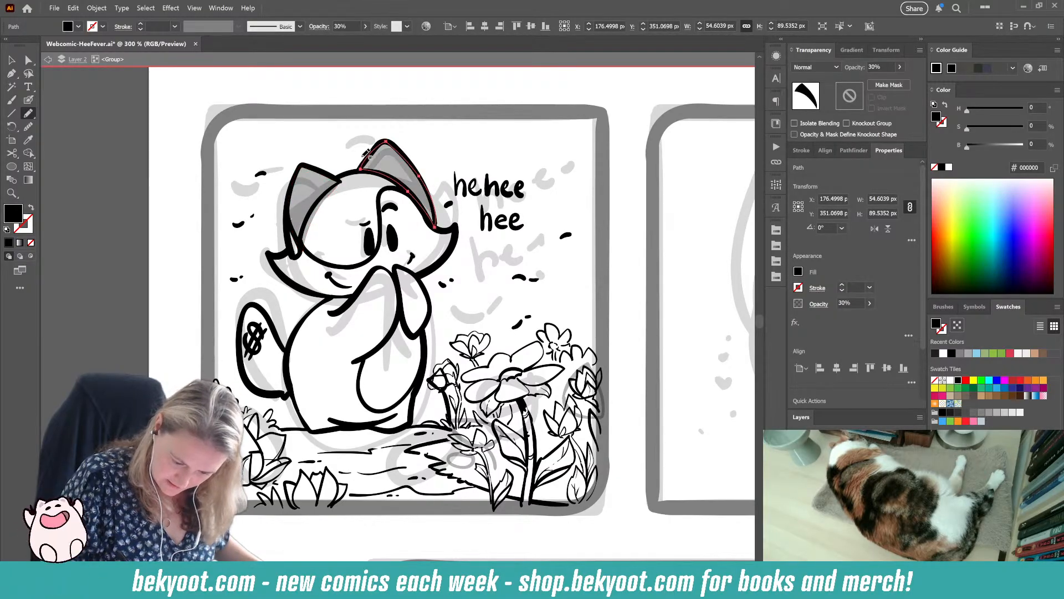
pyautogui.moveTo(320, 301)
pyautogui.mouseDown()
pyautogui.moveTo(341, 310)
pyautogui.moveTo(357, 291)
pyautogui.moveTo(322, 300)
pyautogui.mouseUp()
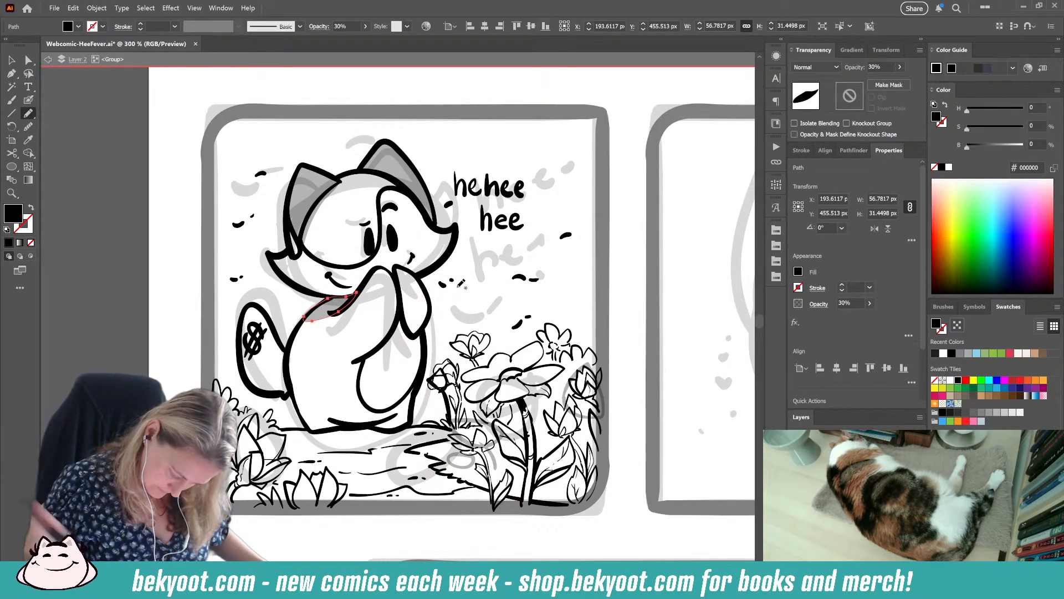
pyautogui.moveTo(281, 428)
pyautogui.mouseDown()
pyautogui.moveTo(316, 446)
pyautogui.moveTo(410, 426)
pyautogui.moveTo(281, 428)
pyautogui.mouseUp()
# Step: Exit the group's isolation mode to return to the full comic page
pyautogui.moveTo(444, 534); pyautogui.dragTo(350, 513)
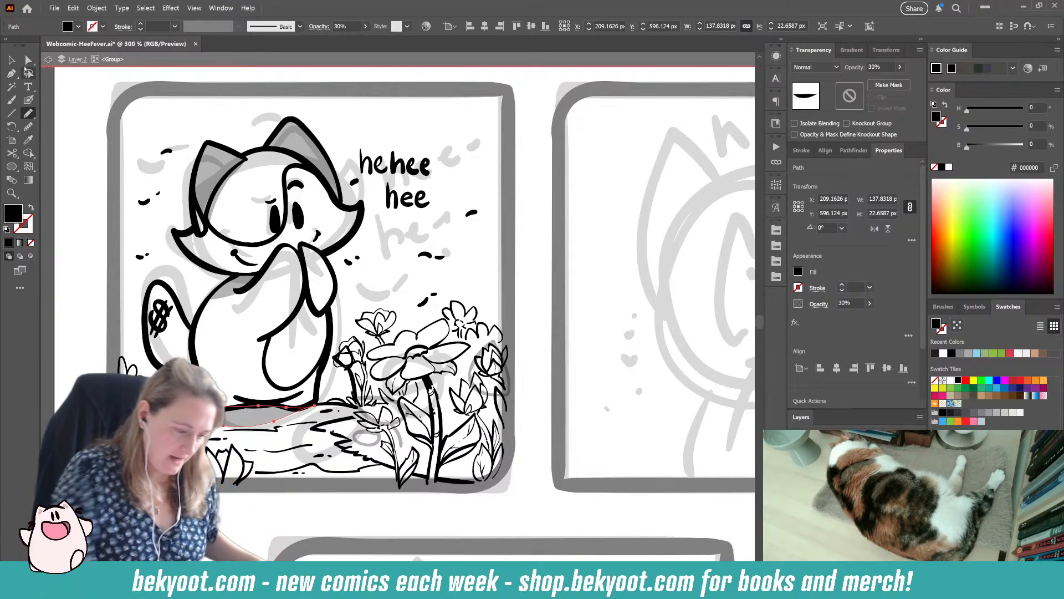
pyautogui.click(12, 59)
pyautogui.doubleClick(512, 272)
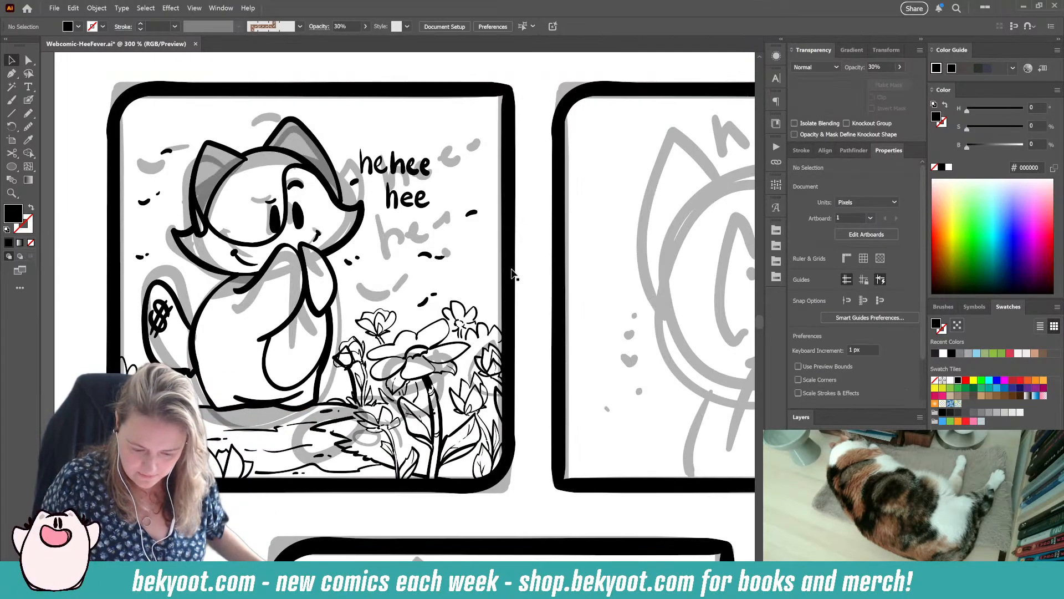
# Step: Examine the rough sketches of the remaining panels and the large bottom drawing against the inked first panel
pyautogui.moveTo(443, 379); pyautogui.dragTo(249, 349)
pyautogui.scroll(-1, 526, 355)
pyautogui.moveTo(608, 372); pyautogui.dragTo(540, 374)
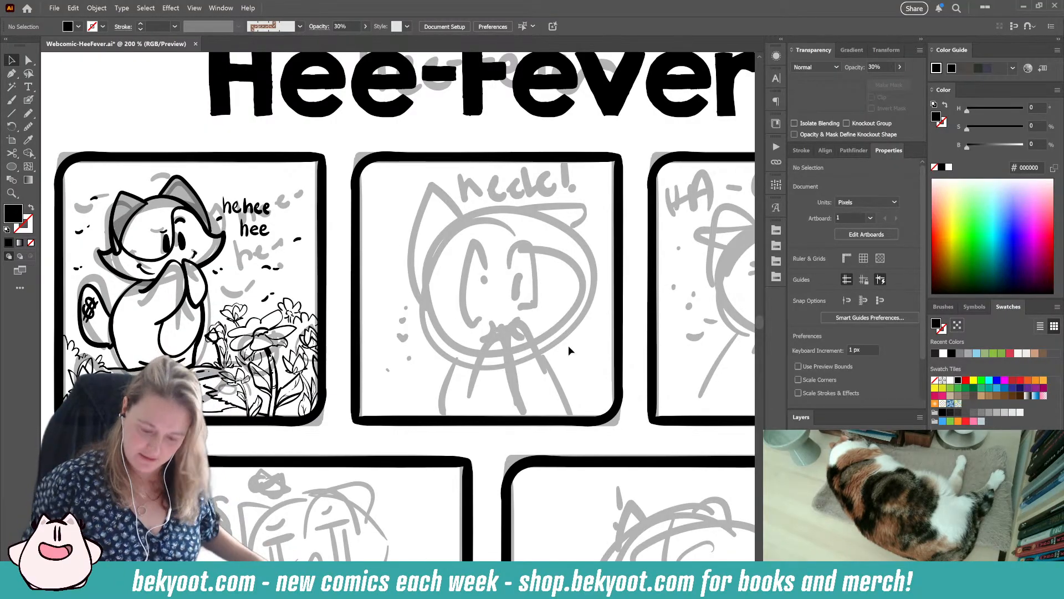
pyautogui.moveTo(616, 369); pyautogui.dragTo(395, 353)
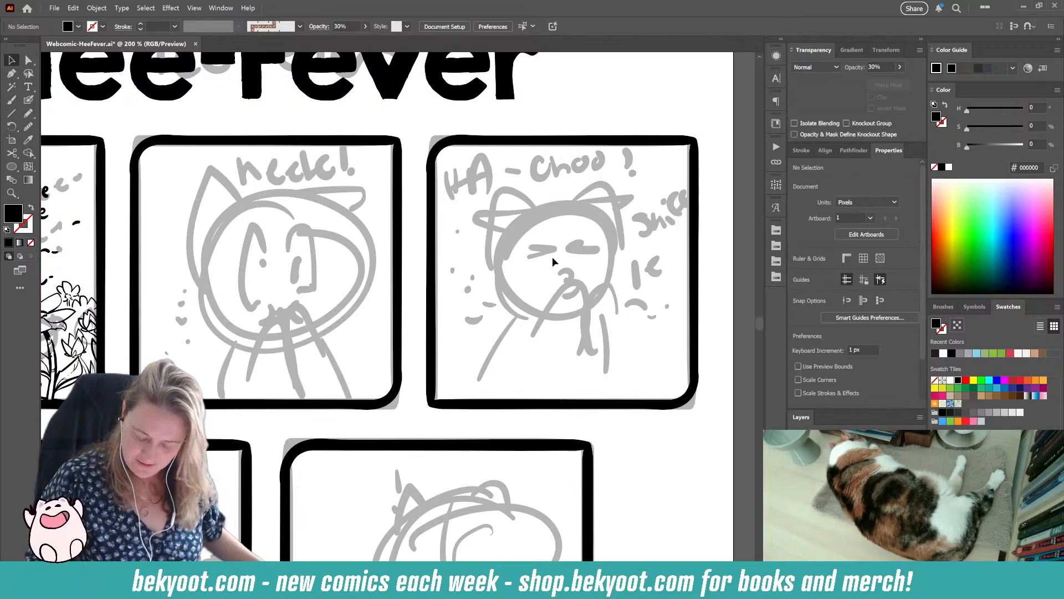
pyautogui.moveTo(319, 435); pyautogui.dragTo(481, 272)
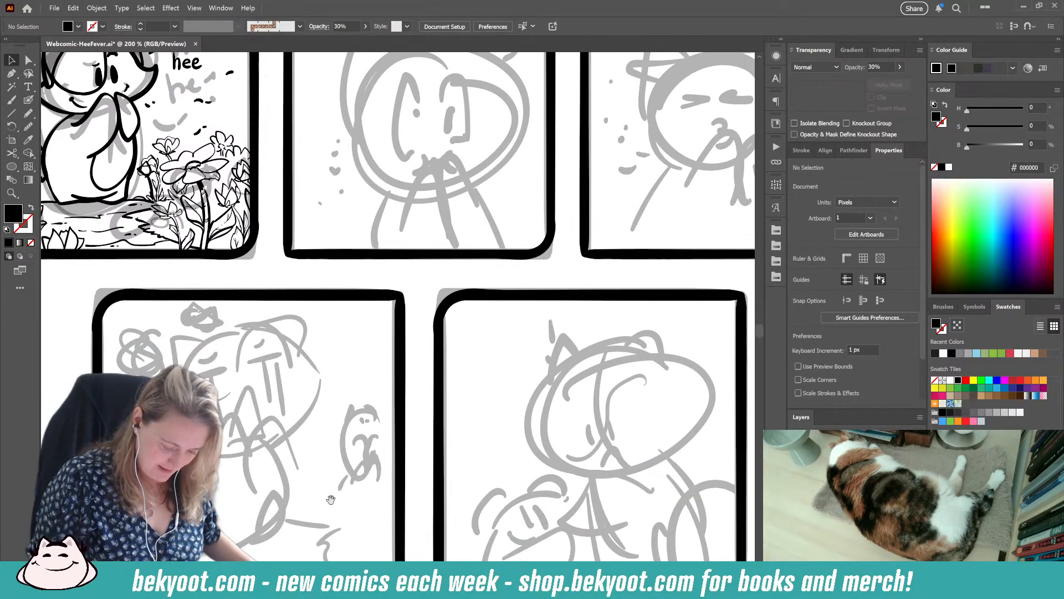
pyautogui.moveTo(331, 499); pyautogui.dragTo(302, 351)
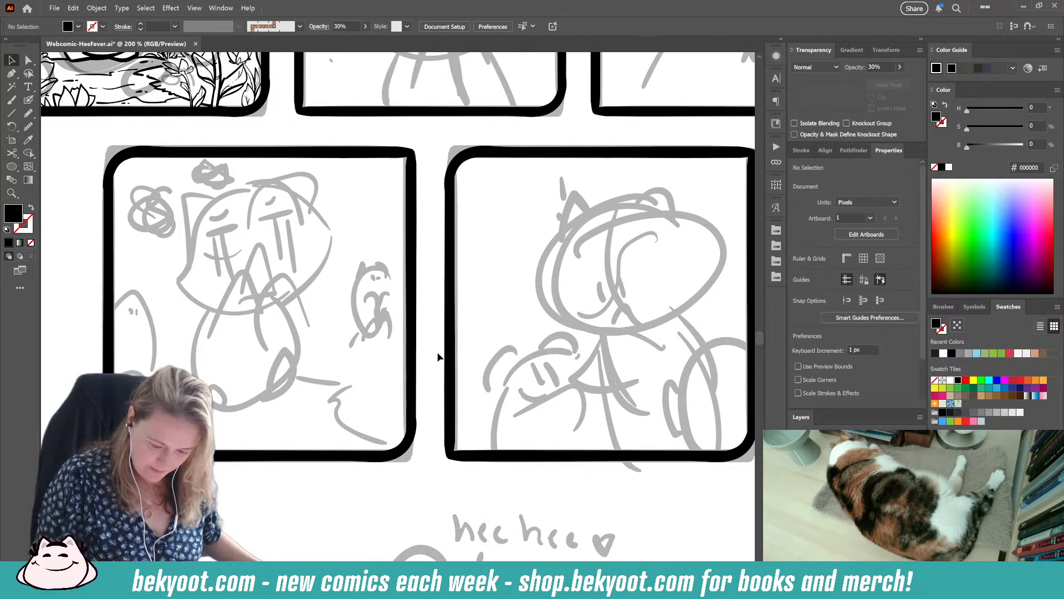
pyautogui.moveTo(474, 391); pyautogui.dragTo(333, 326)
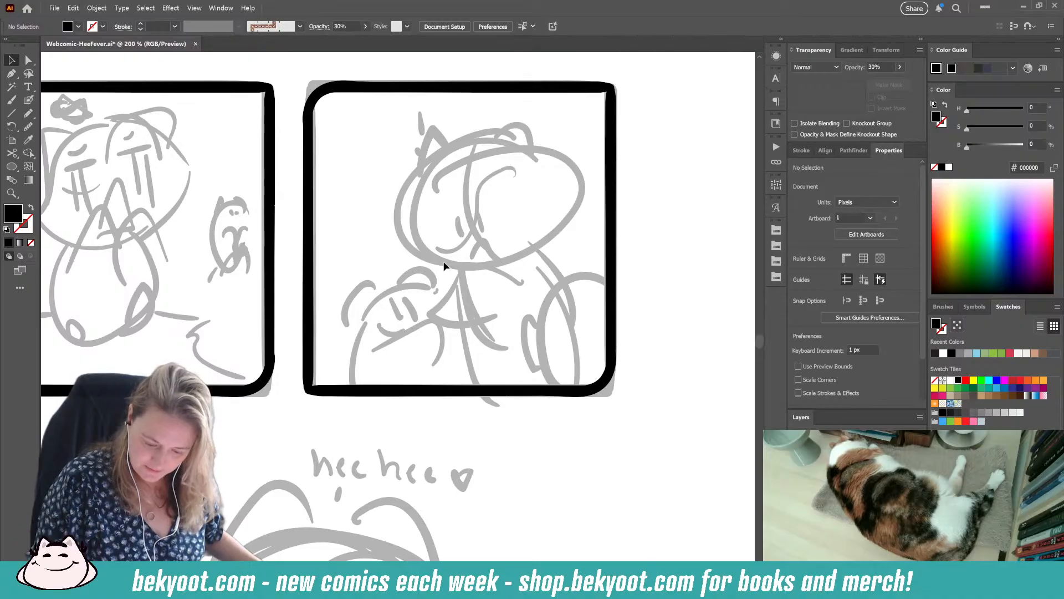
pyautogui.moveTo(478, 534)
pyautogui.mouseDown()
pyautogui.moveTo(574, 194)
pyautogui.moveTo(597, 152)
pyautogui.mouseUp()
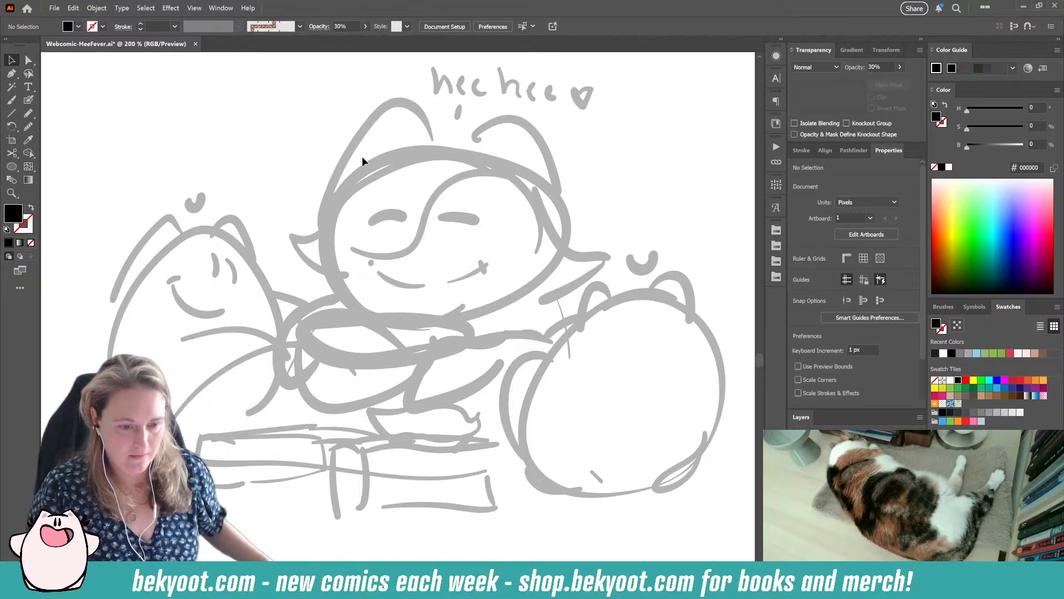
pyautogui.scroll(10, 625, 185)
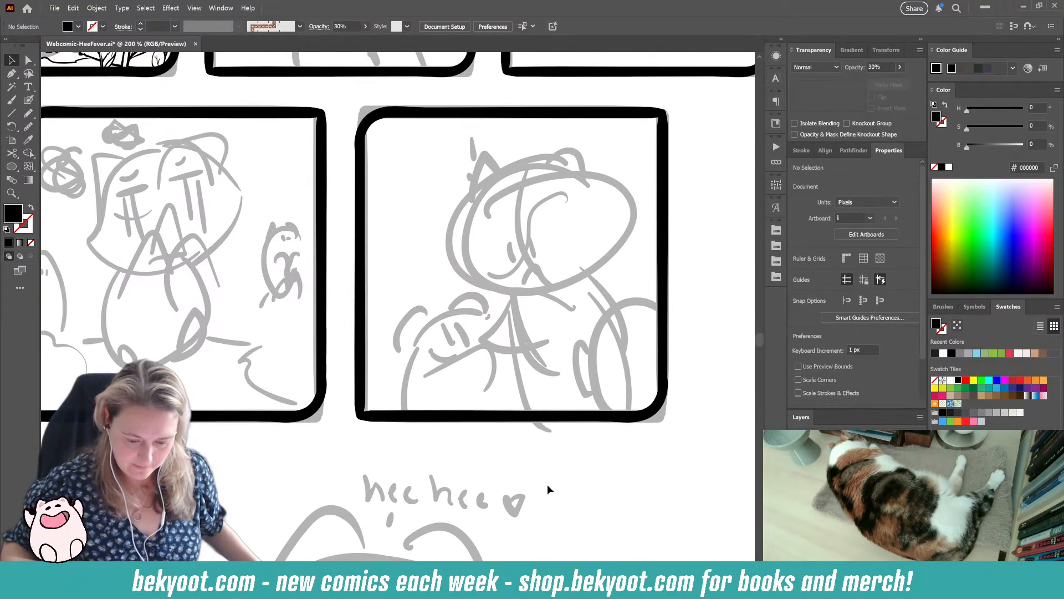
pyautogui.scroll(-3, 448, 312)
pyautogui.moveTo(439, 221); pyautogui.dragTo(417, 290)
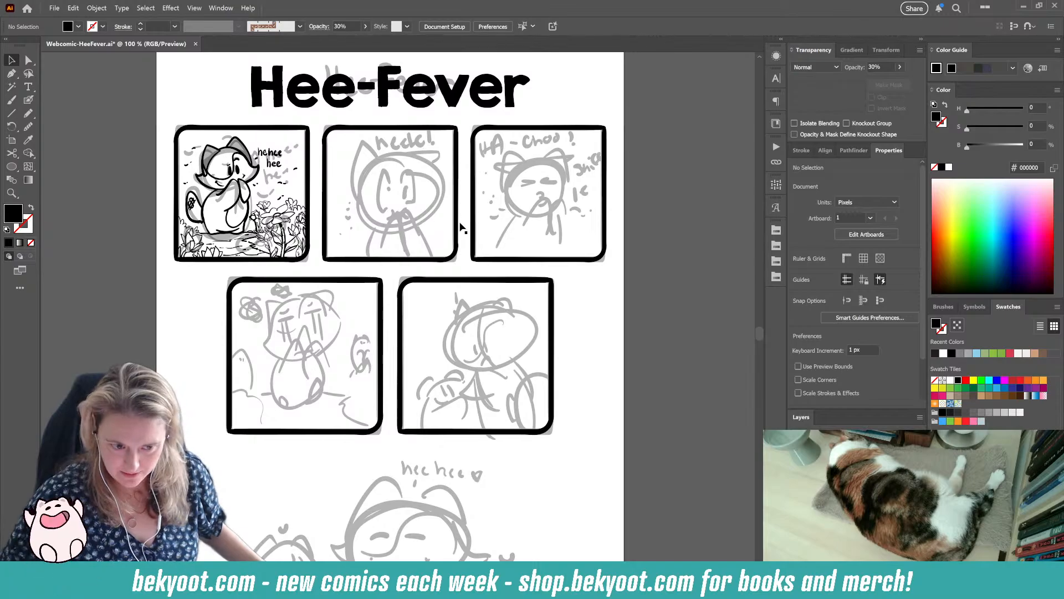
# Step: Prepare the Blob Brush for inking with black paint at 100% opacity, keeping its current brush options
pyautogui.scroll(1, 322, 197)
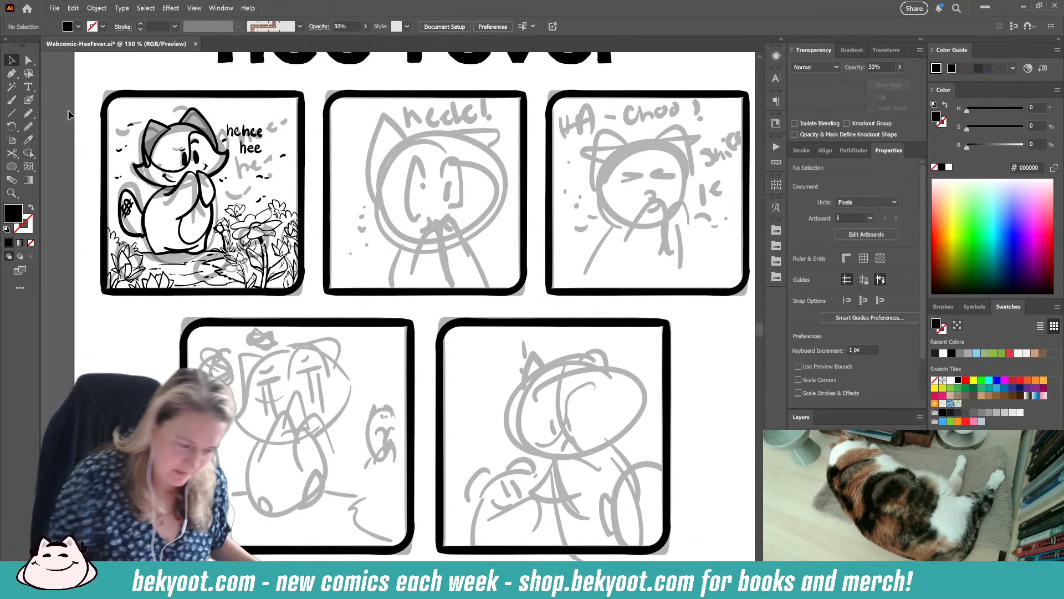
pyautogui.click(32, 102)
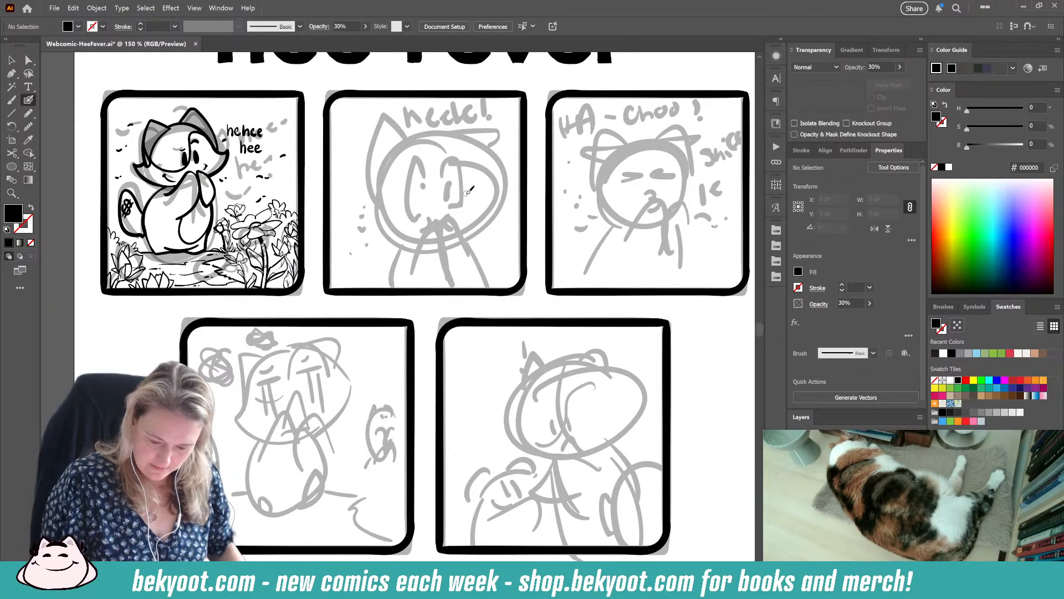
pyautogui.press('Return')
pyautogui.press('Return')
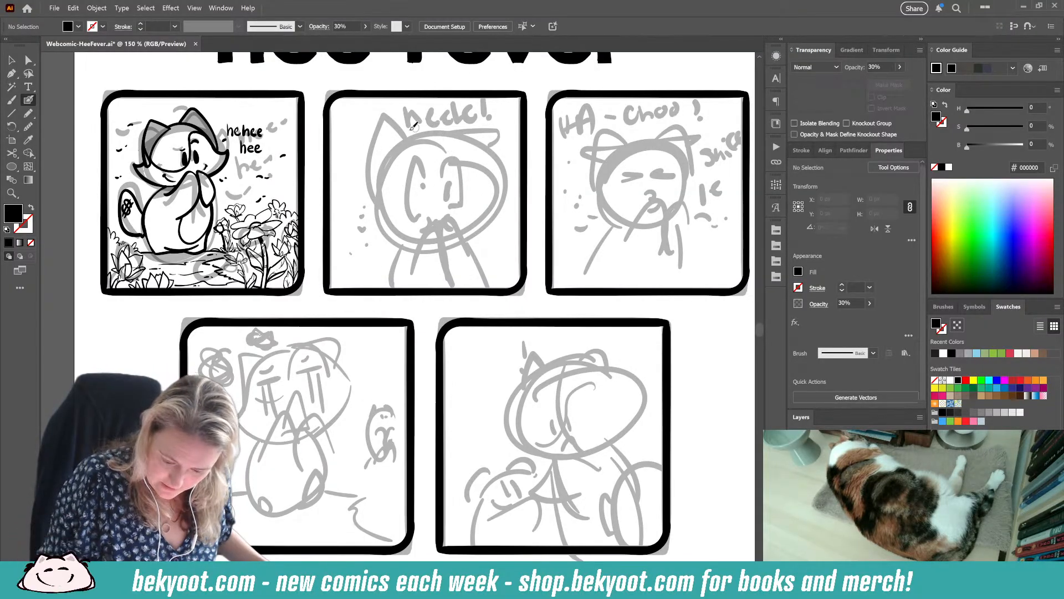
pyautogui.moveTo(456, 171); pyautogui.dragTo(434, 169)
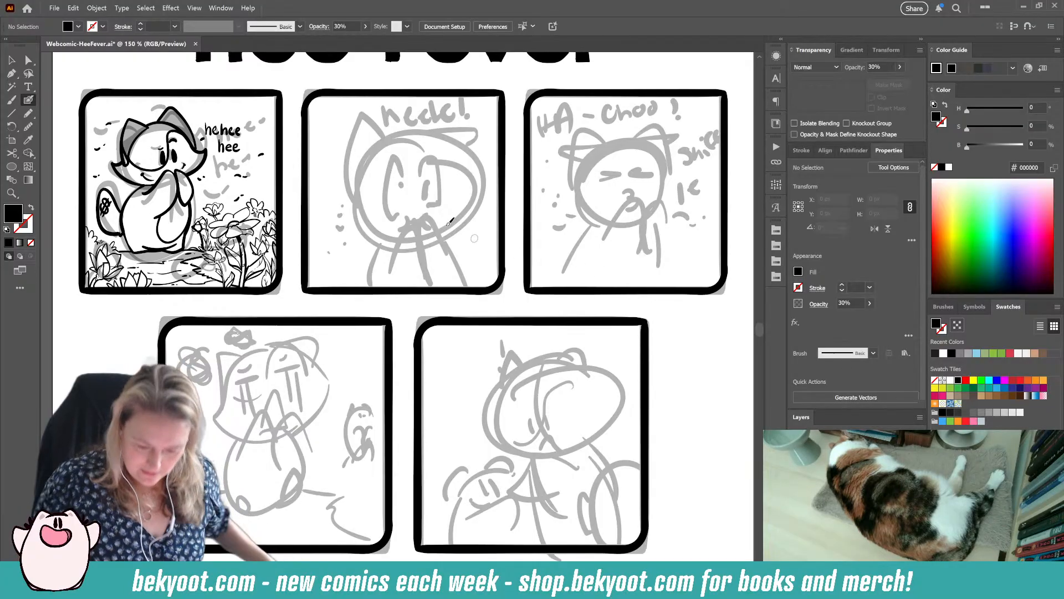
pyautogui.moveTo(423, 202); pyautogui.dragTo(497, 249)
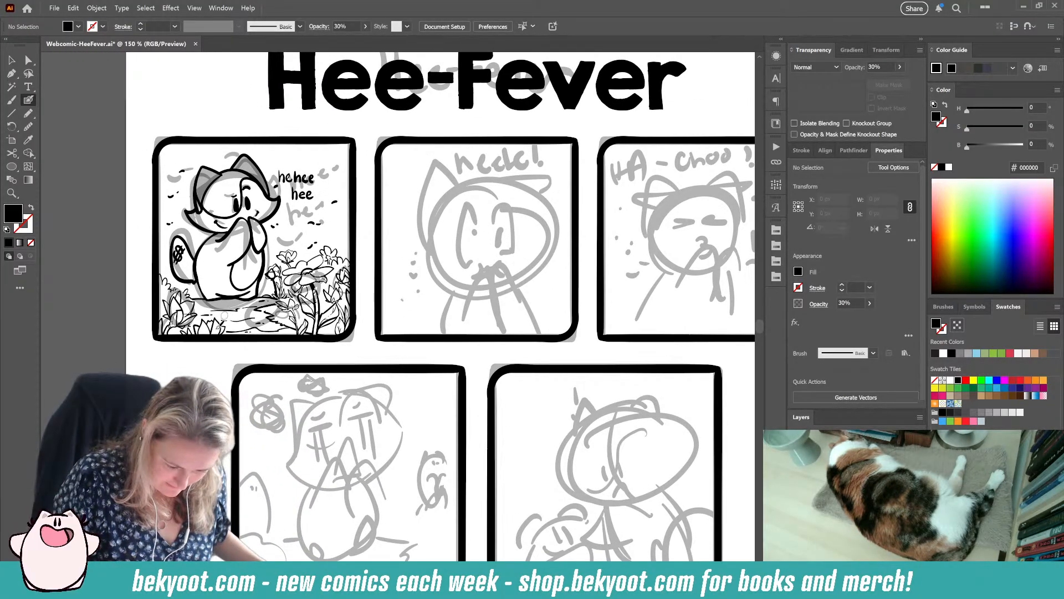
pyautogui.hotkey('shift', 'x')
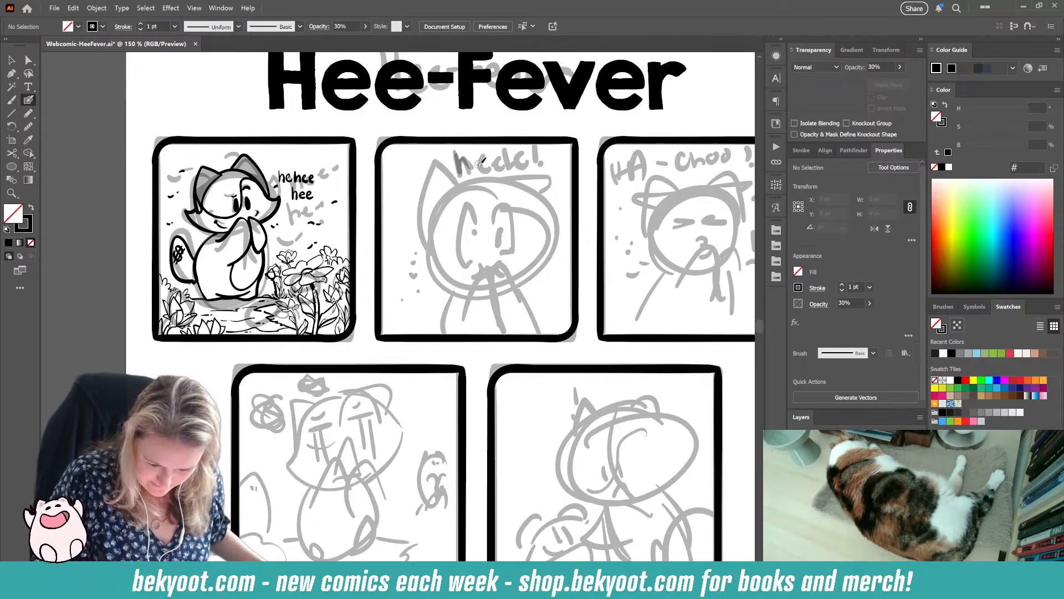
pyautogui.hotkey('shift', 'x')
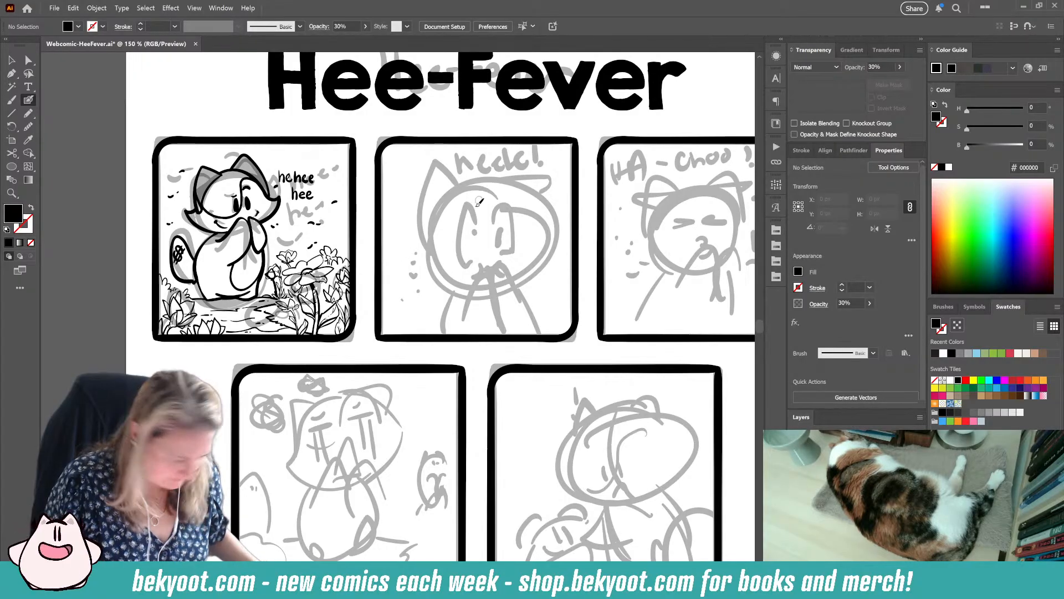
pyautogui.press('0')
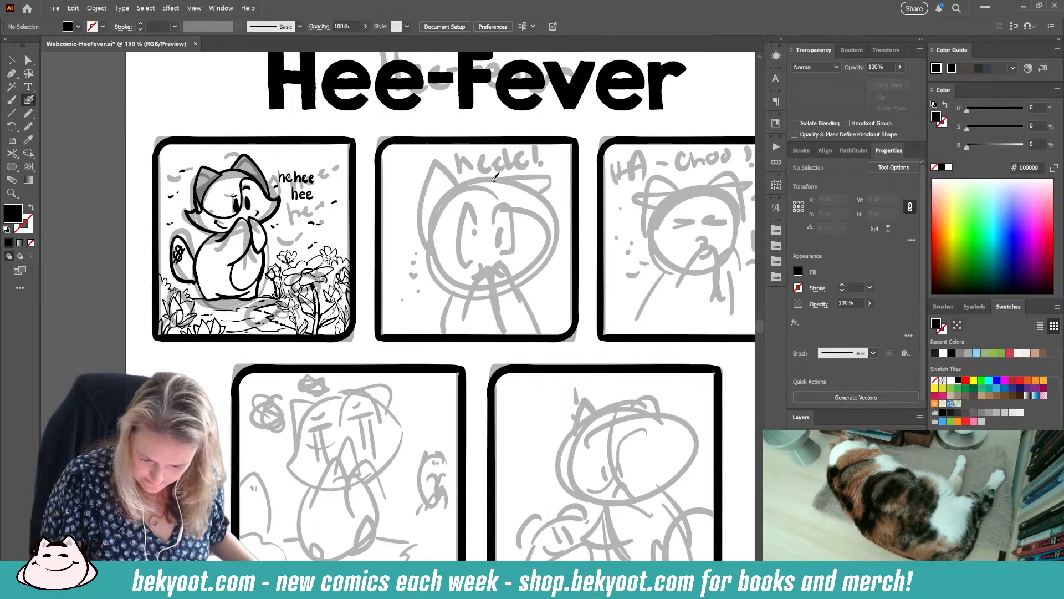
pyautogui.hotkey('shift', 'x')
pyautogui.hotkey('shift', 'x')
pyautogui.press('Return')
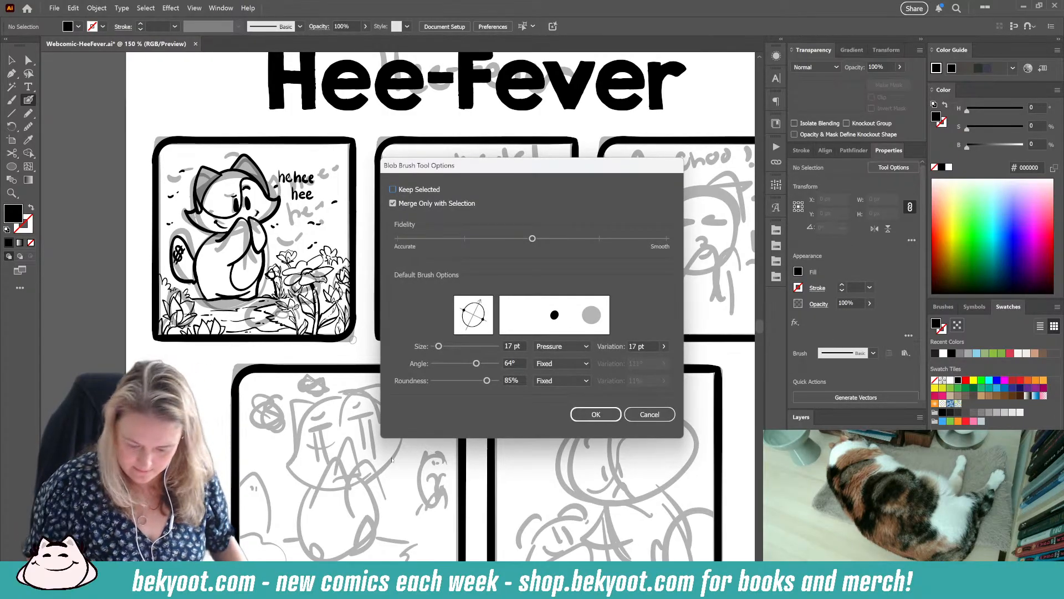
pyautogui.press('Return')
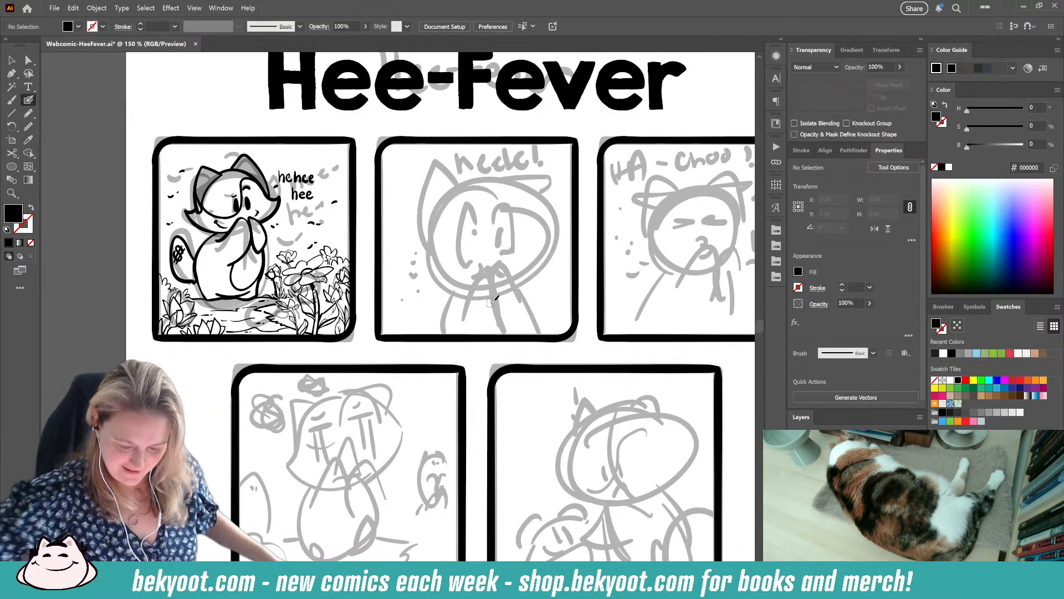
# Step: Try to ink the curved top of the character's head in the second panel
pyautogui.moveTo(441, 346); pyautogui.dragTo(394, 379)
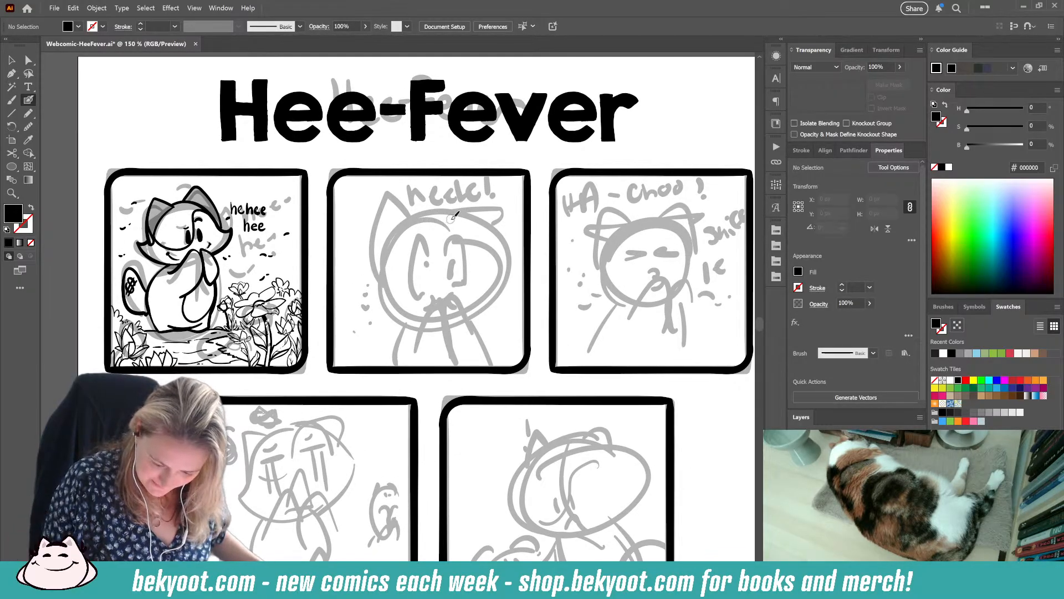
pyautogui.moveTo(451, 214)
pyautogui.mouseDown()
pyautogui.moveTo(407, 231)
pyautogui.moveTo(438, 212)
pyautogui.moveTo(413, 222)
pyautogui.moveTo(371, 290)
pyautogui.mouseUp()
pyautogui.hotkey('ctrl', 'z')
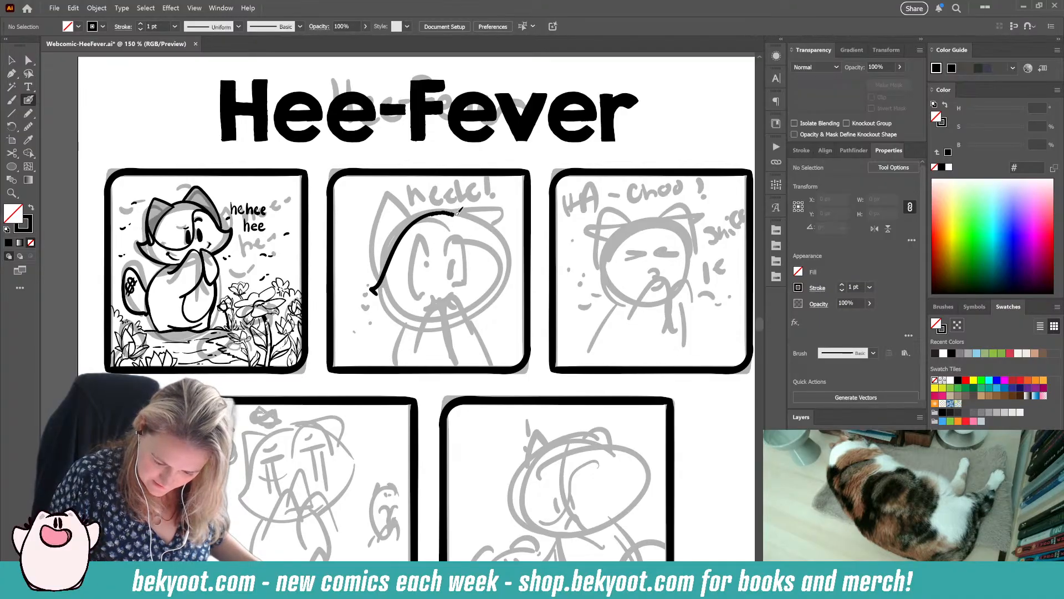
pyautogui.moveTo(457, 212); pyautogui.dragTo(514, 274)
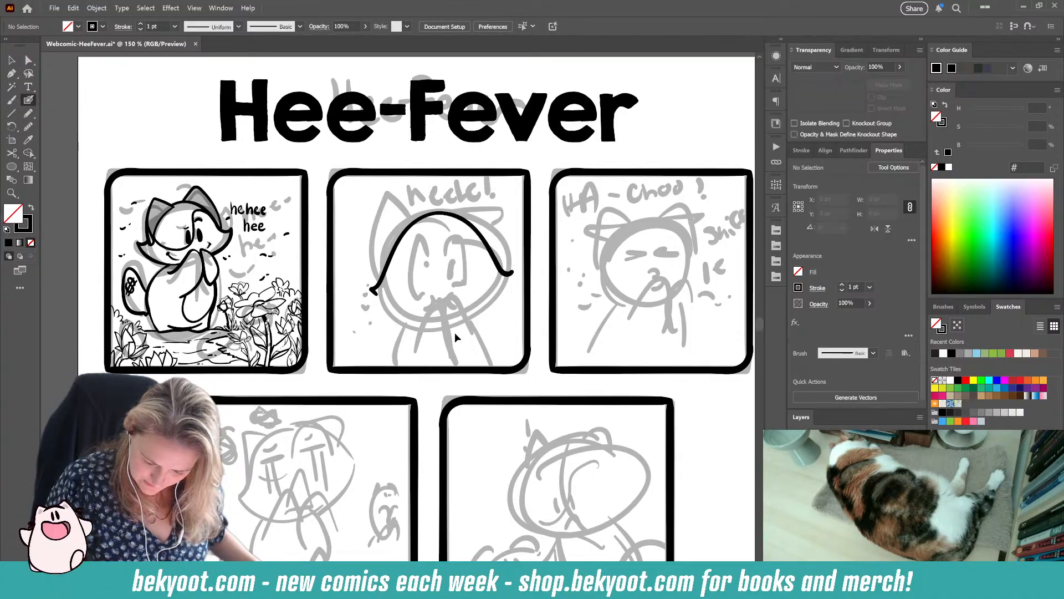
pyautogui.hotkey('ctrl', 'z')
pyautogui.hotkey('ctrl', 'z')
# Step: Ink the character's dome-shaped head outline in the second panel and add small fur tufts at both cheeks
pyautogui.moveTo(458, 212)
pyautogui.mouseDown()
pyautogui.moveTo(424, 211)
pyautogui.moveTo(398, 236)
pyautogui.moveTo(381, 300)
pyautogui.moveTo(419, 311)
pyautogui.moveTo(497, 298)
pyautogui.moveTo(494, 256)
pyautogui.moveTo(474, 220)
pyautogui.mouseUp()
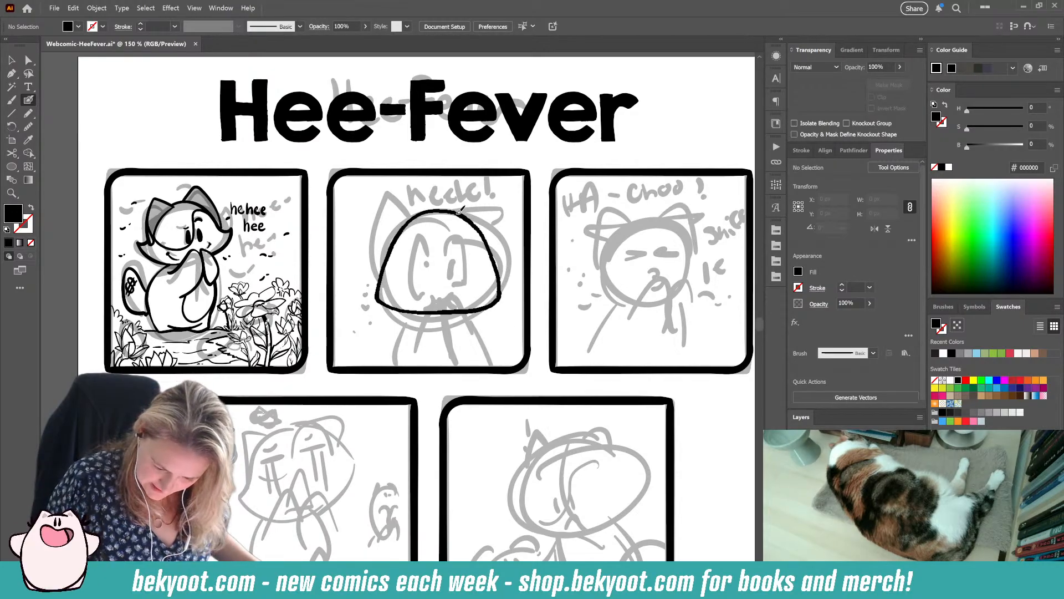
pyautogui.hotkey('shift', 'x')
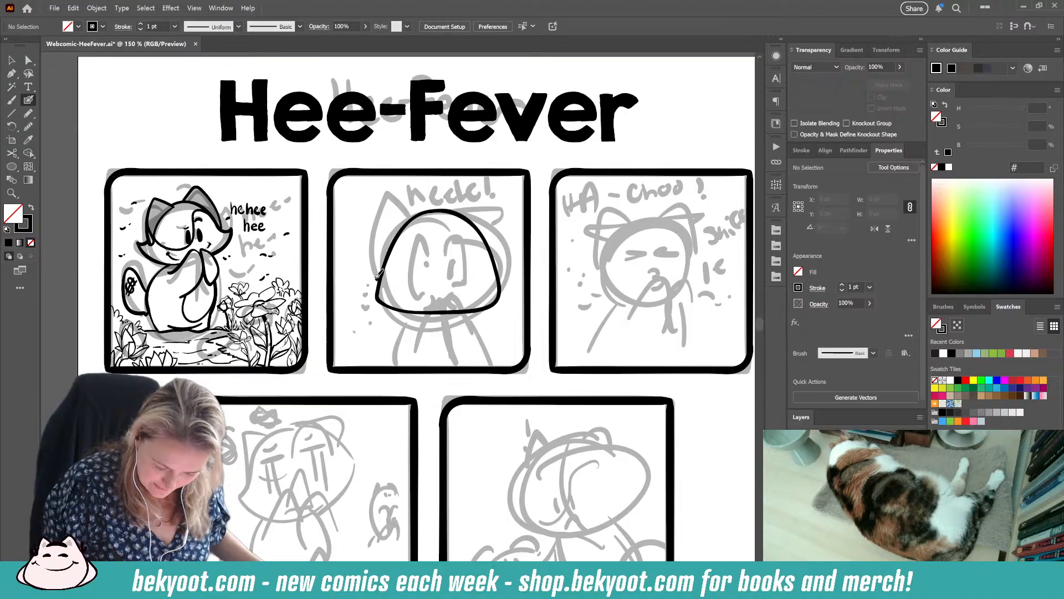
pyautogui.moveTo(369, 267); pyautogui.dragTo(375, 285)
pyautogui.hotkey('ctrl', 'z')
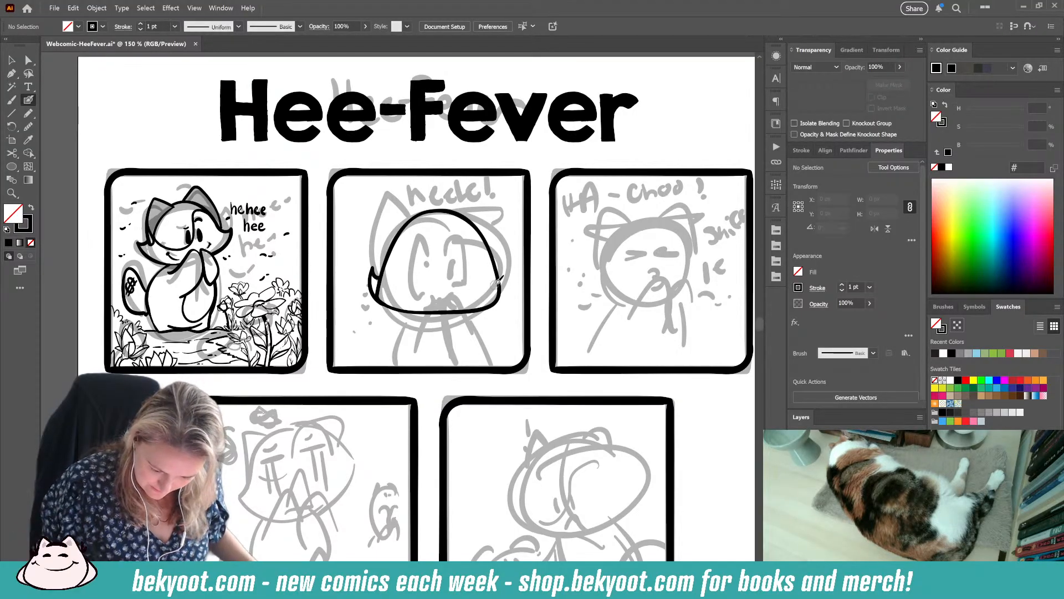
pyautogui.moveTo(503, 268); pyautogui.dragTo(506, 284)
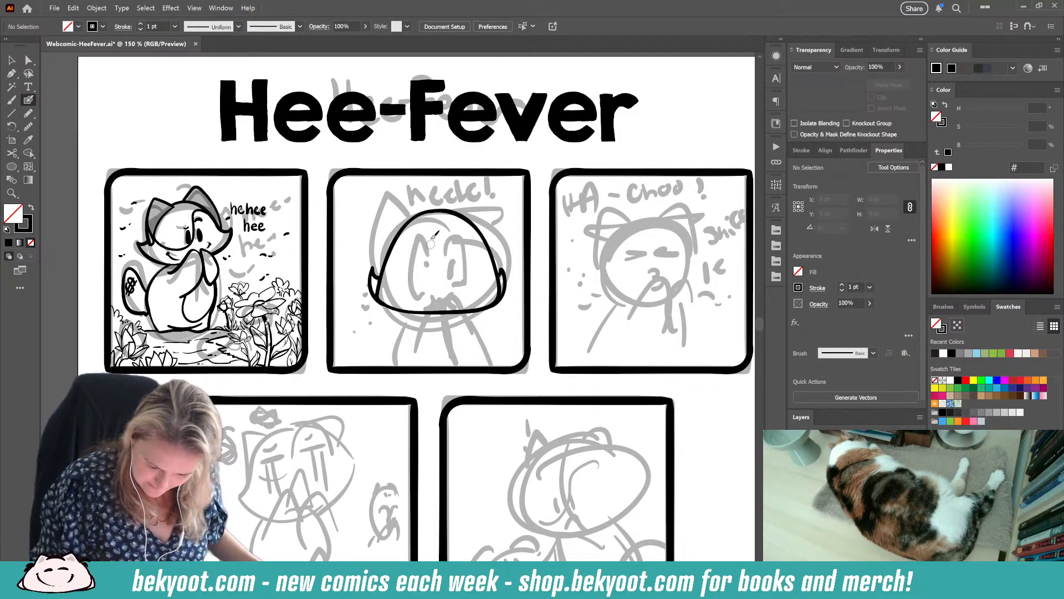
# Step: Ink the upright pointed left ear and the swept-back right ear on the second panel's head
pyautogui.moveTo(427, 213)
pyautogui.mouseDown()
pyautogui.moveTo(394, 195)
pyautogui.moveTo(380, 215)
pyautogui.moveTo(379, 274)
pyautogui.mouseUp()
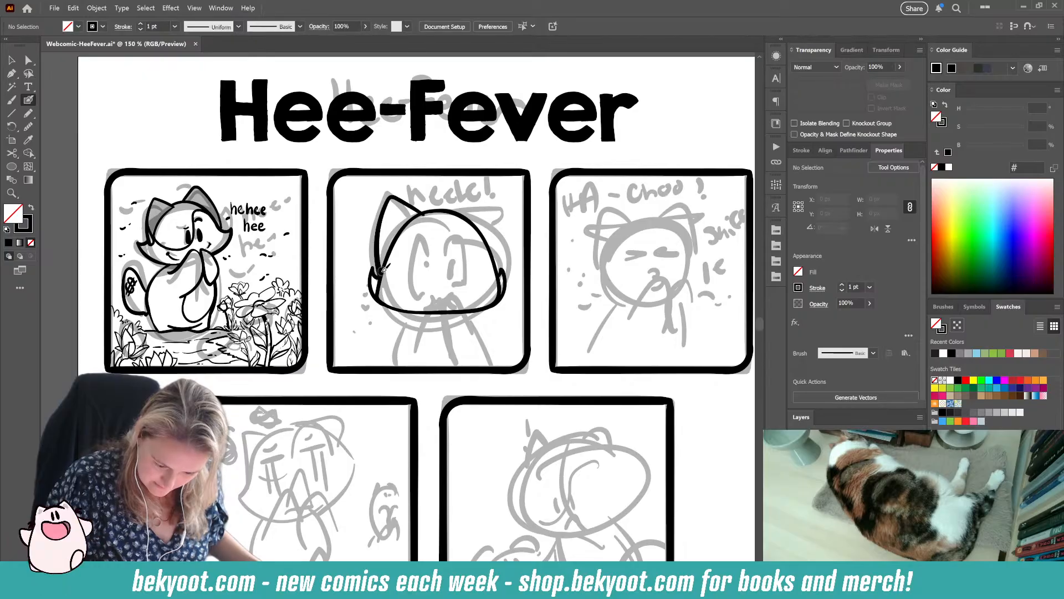
pyautogui.moveTo(447, 209)
pyautogui.mouseDown()
pyautogui.moveTo(519, 209)
pyautogui.moveTo(494, 224)
pyautogui.moveTo(467, 219)
pyautogui.mouseUp()
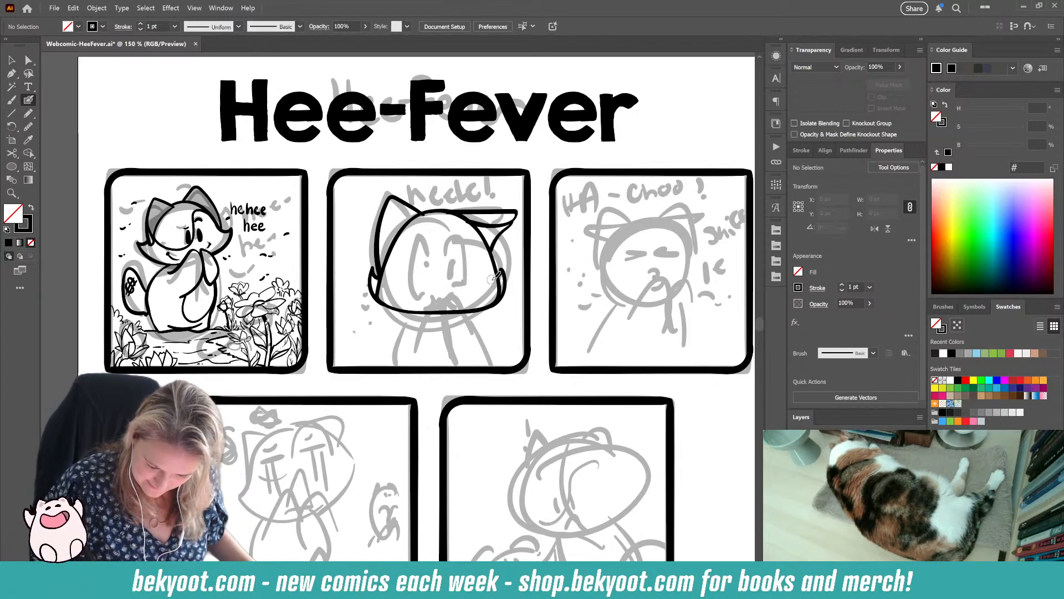
pyautogui.hotkey('ctrl', 'z')
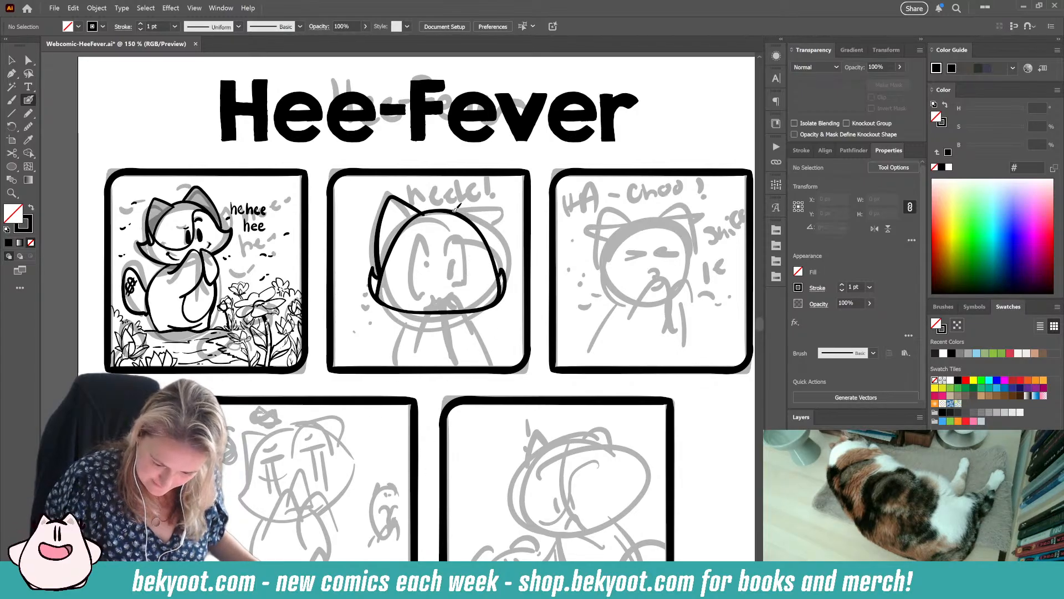
pyautogui.moveTo(455, 219)
pyautogui.mouseDown()
pyautogui.moveTo(522, 222)
pyautogui.moveTo(446, 211)
pyautogui.mouseUp()
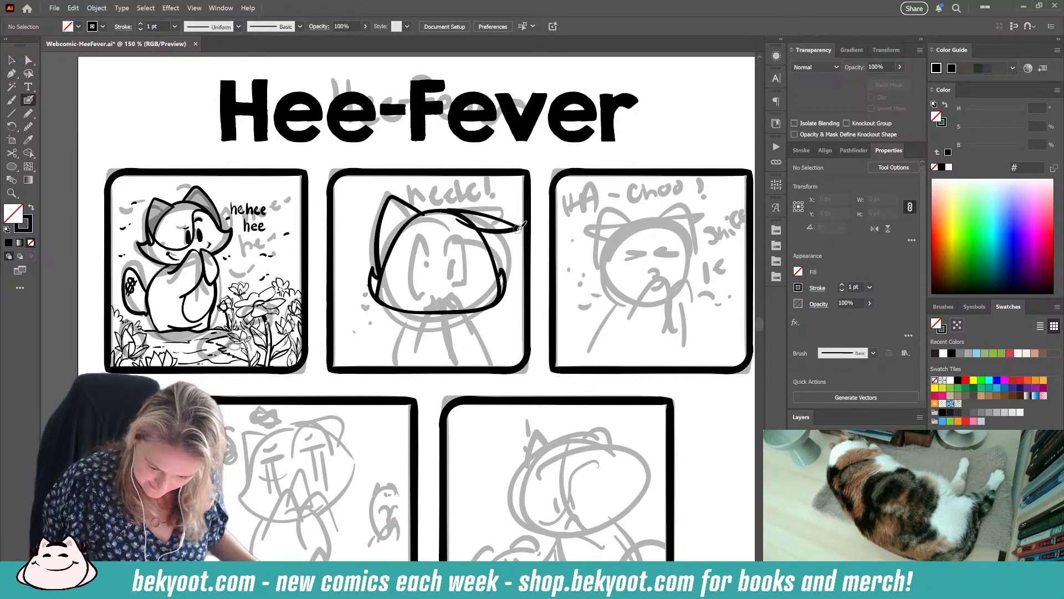
pyautogui.moveTo(519, 229)
pyautogui.mouseDown()
pyautogui.moveTo(485, 245)
pyautogui.moveTo(517, 230)
pyautogui.moveTo(494, 261)
pyautogui.mouseUp()
pyautogui.hotkey('ctrl', 'z')
pyautogui.hotkey('ctrl', 'z')
pyautogui.hotkey('ctrl', 'z')
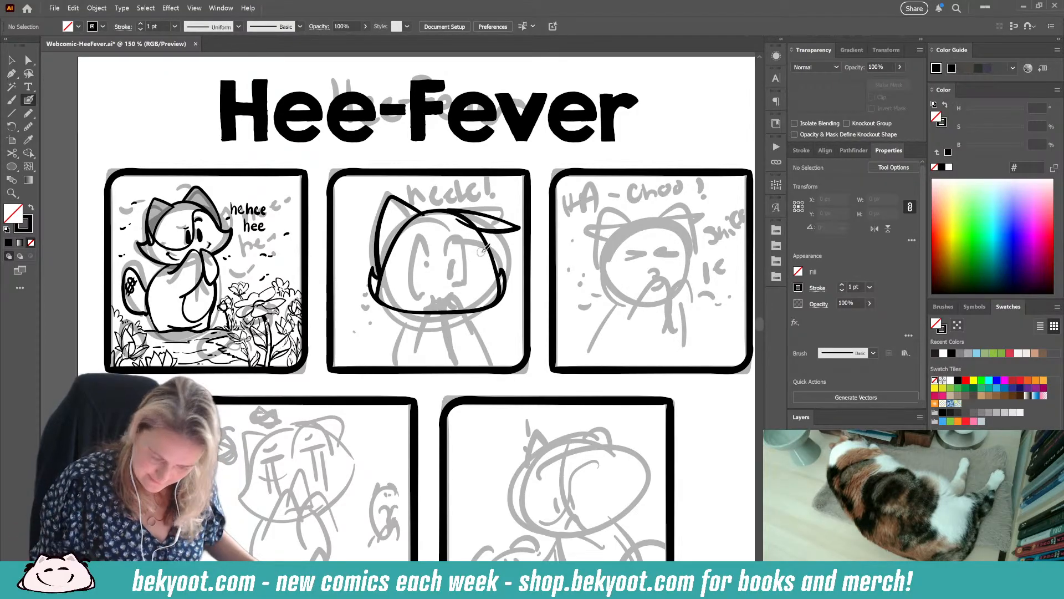
pyautogui.click(11, 60)
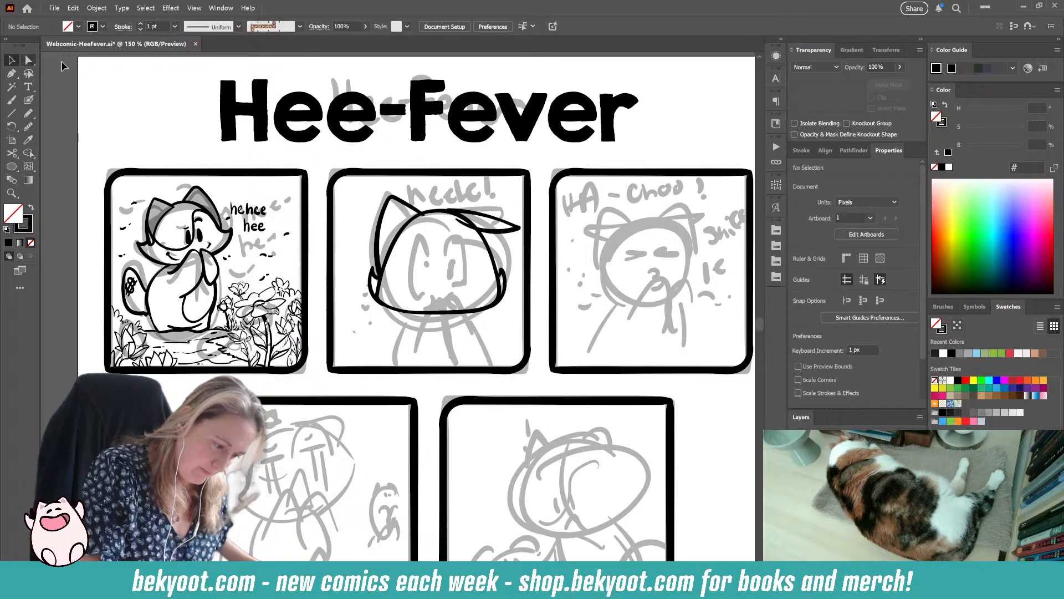
pyautogui.doubleClick(214, 224)
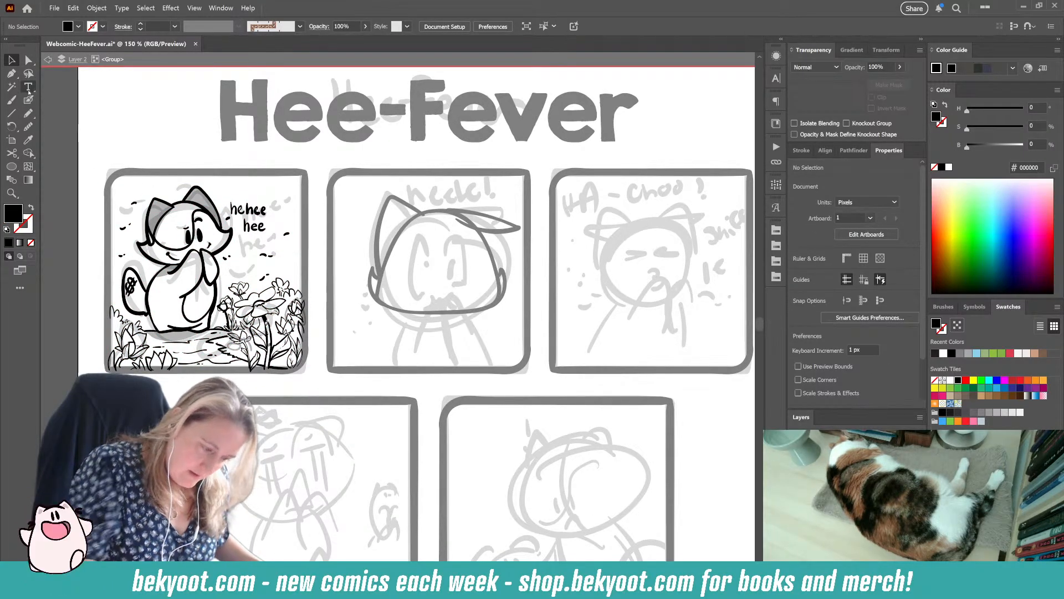
pyautogui.click(28, 100)
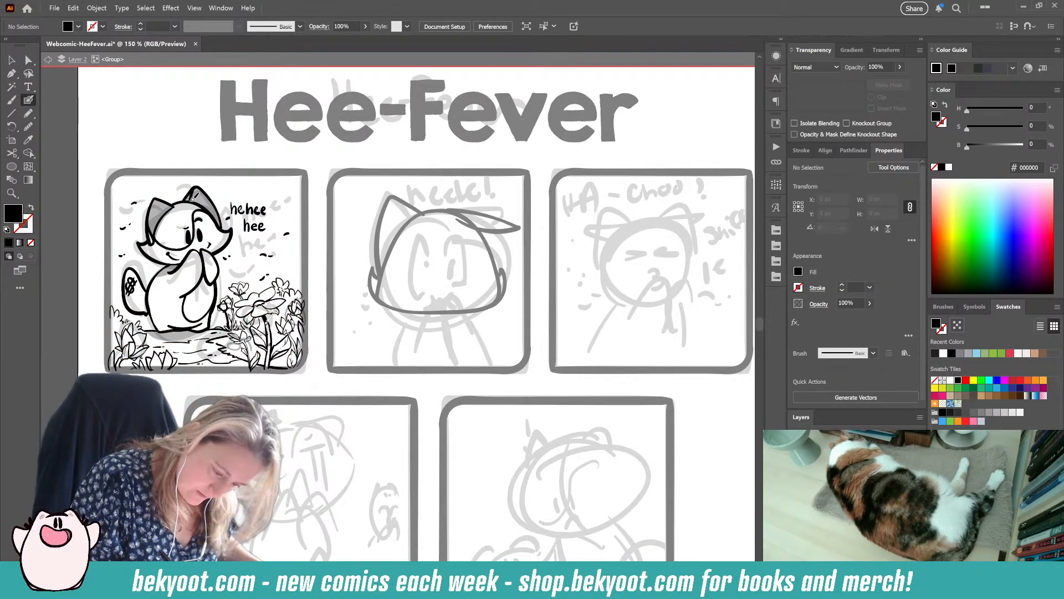
pyautogui.press('v')
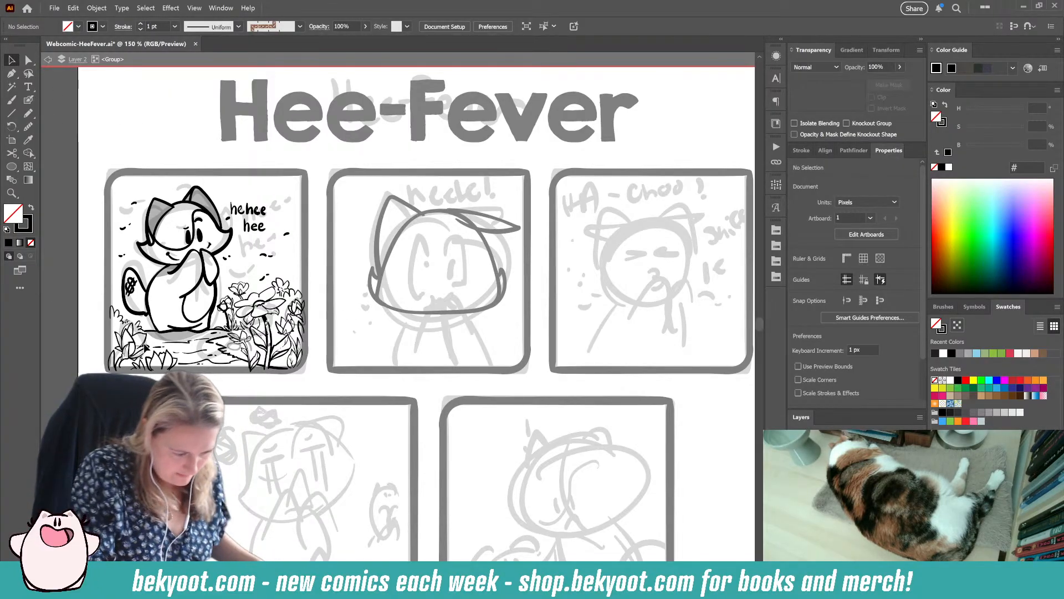
pyautogui.press('Escape')
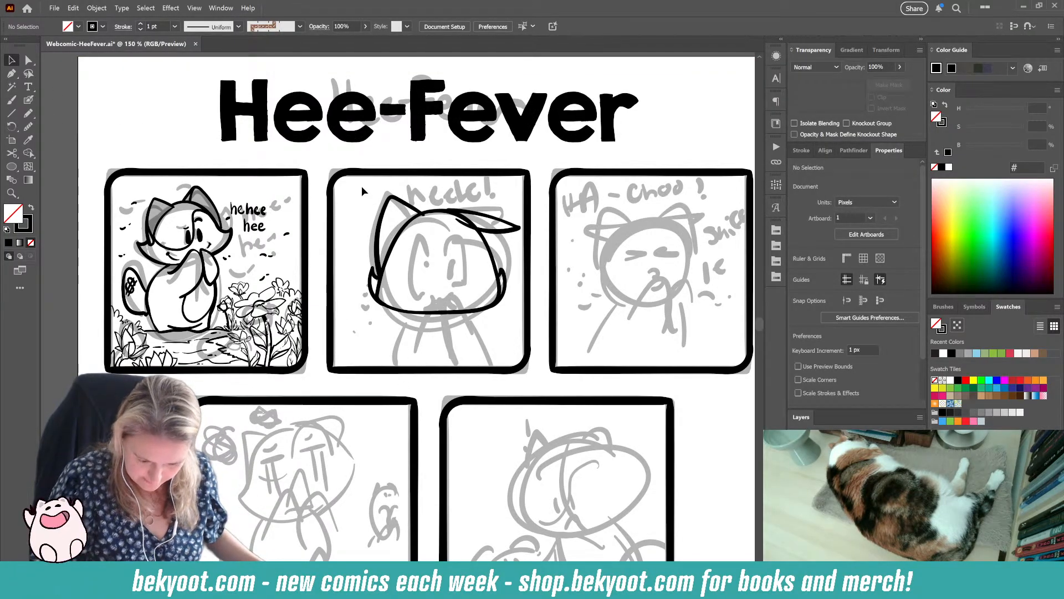
# Step: Isolate the second panel's inked head group and thicken the head outline beside the left ear with the Blob Brush
pyautogui.click(508, 320)
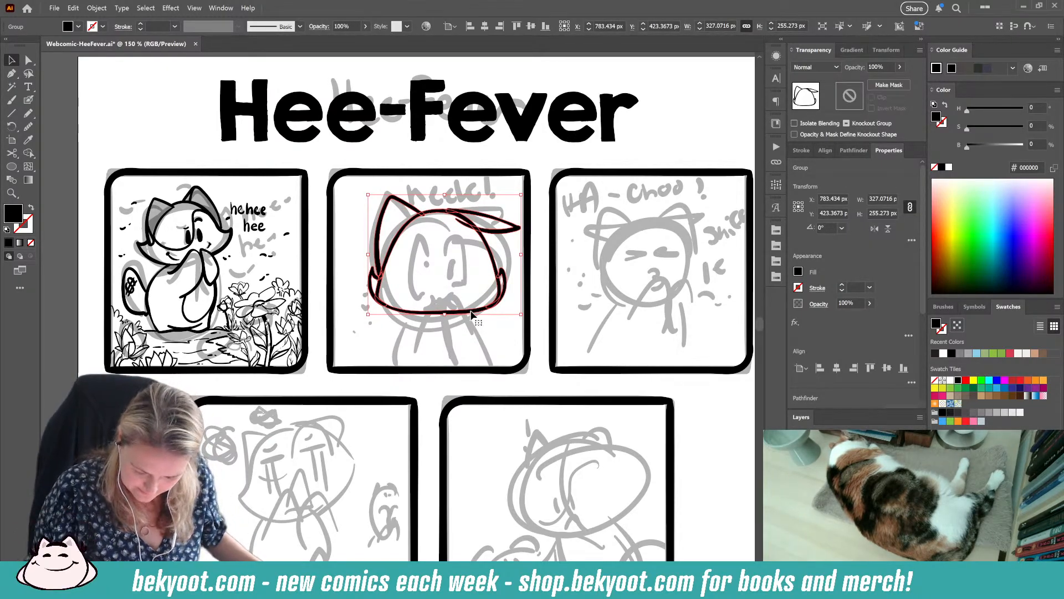
pyautogui.doubleClick(471, 313)
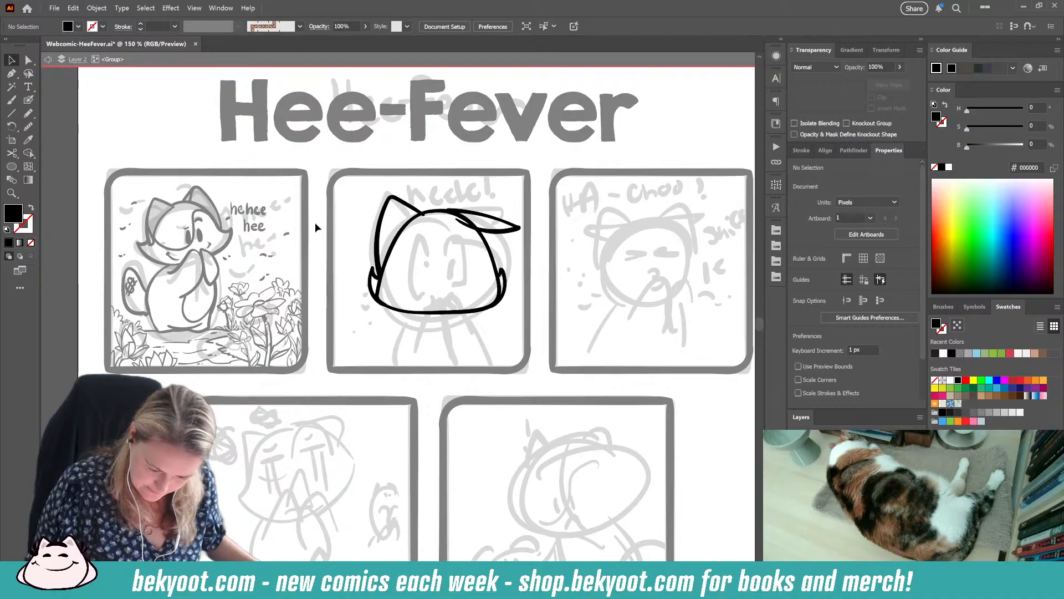
pyautogui.hotkey('shift', 'b')
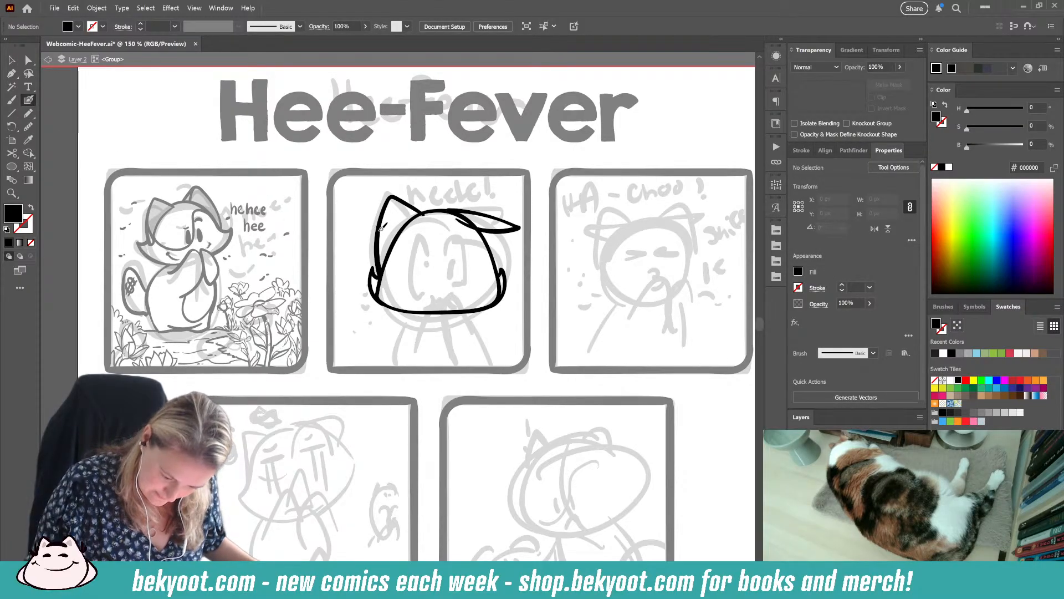
pyautogui.hotkey('shift', 'x')
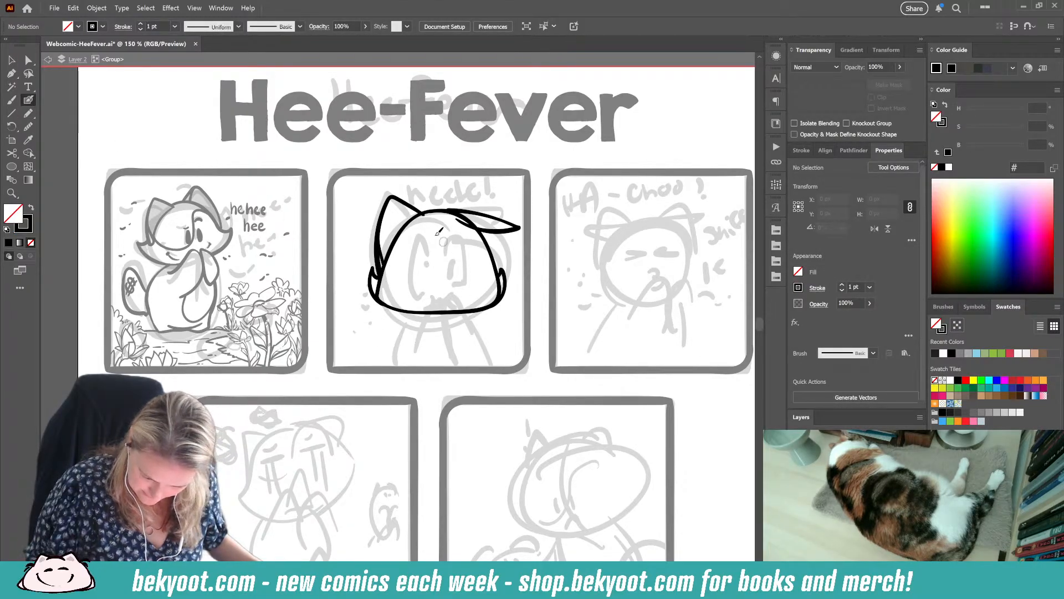
pyautogui.hotkey('shift', 'x')
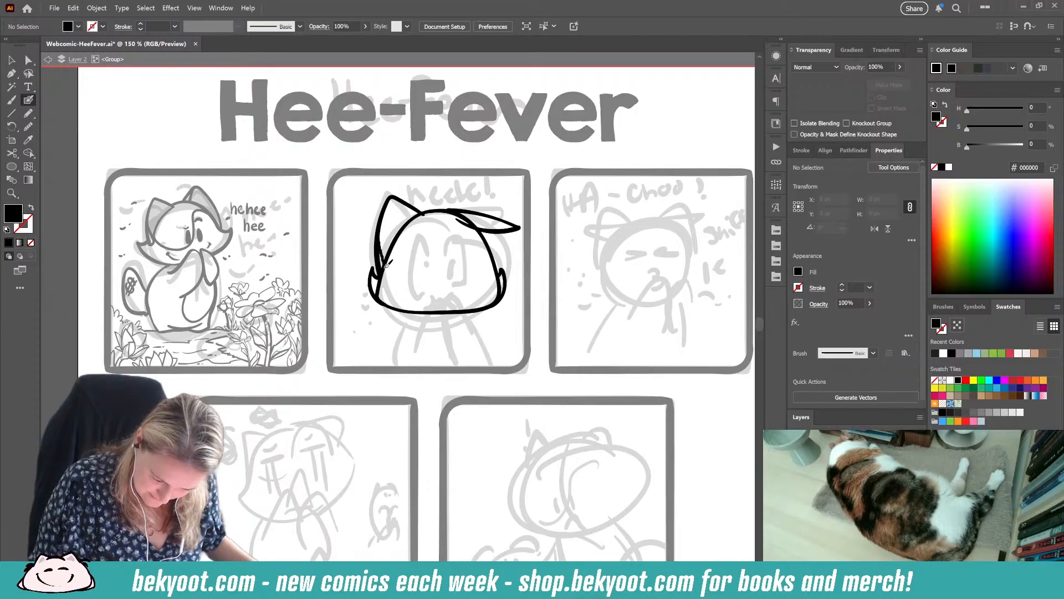
pyautogui.hotkey('shift', 'x')
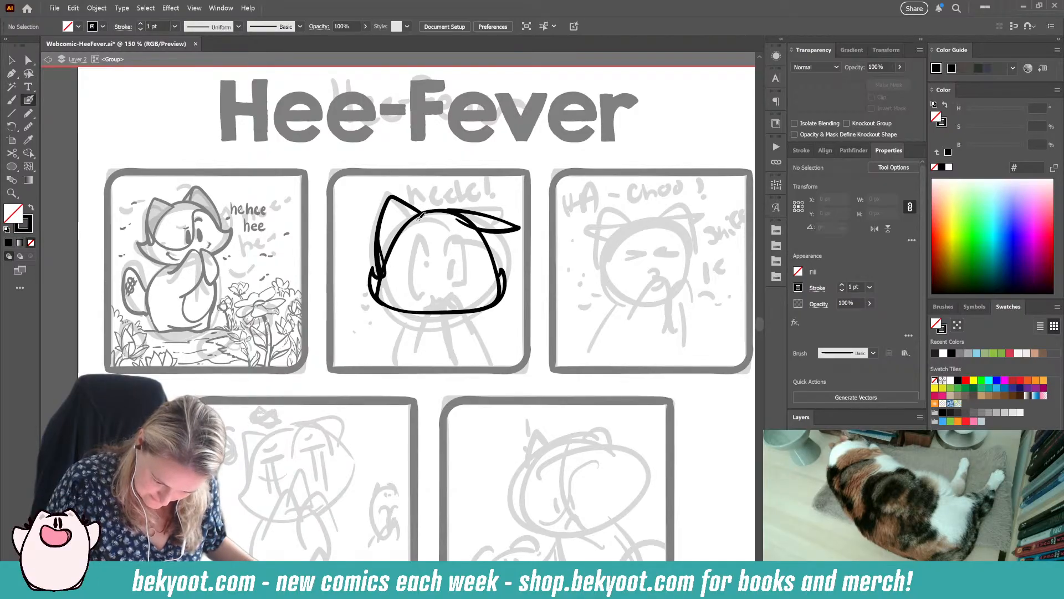
pyautogui.moveTo(395, 244); pyautogui.dragTo(382, 271)
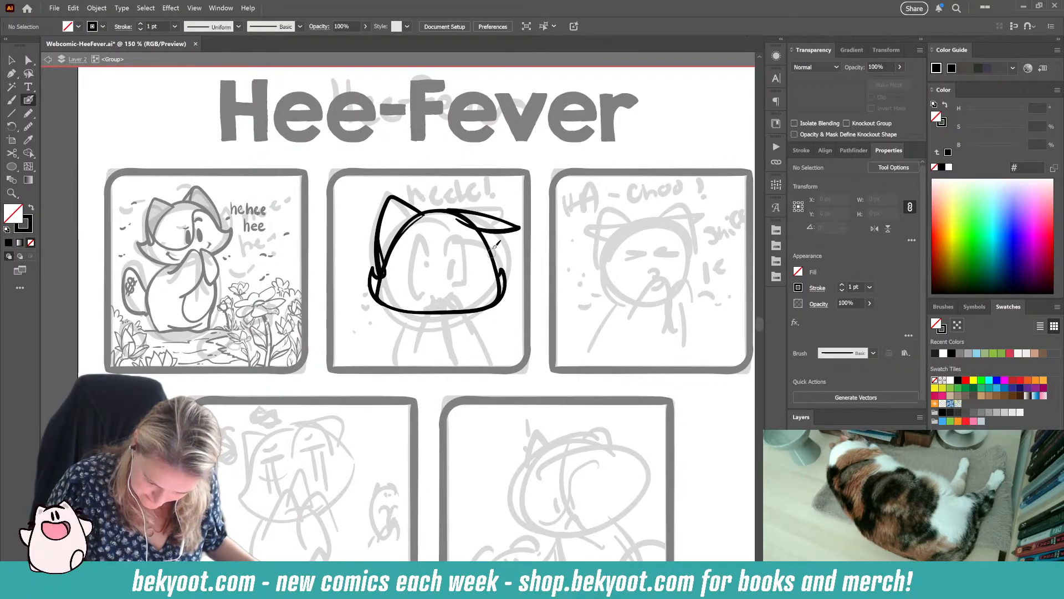
# Step: Ink the right ear's lower fold, both tall open eyes with pupils, and the curved face-marking line in the second panel
pyautogui.moveTo(519, 226)
pyautogui.mouseDown()
pyautogui.moveTo(490, 239)
pyautogui.moveTo(501, 211)
pyautogui.moveTo(428, 240)
pyautogui.moveTo(420, 276)
pyautogui.mouseUp()
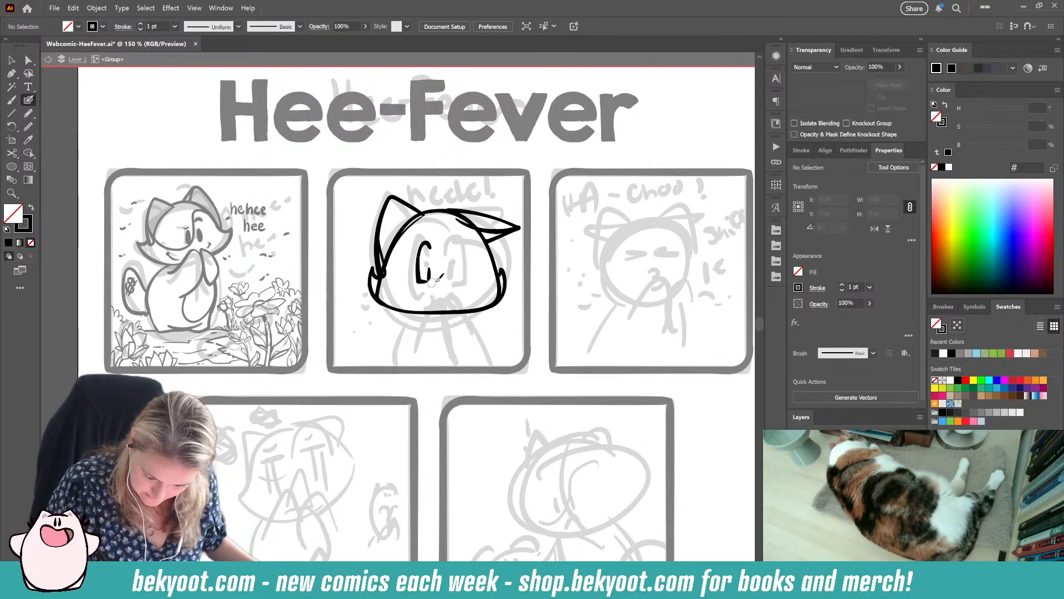
pyautogui.moveTo(430, 258)
pyautogui.mouseDown()
pyautogui.moveTo(429, 269)
pyautogui.moveTo(465, 273)
pyautogui.moveTo(453, 279)
pyautogui.mouseUp()
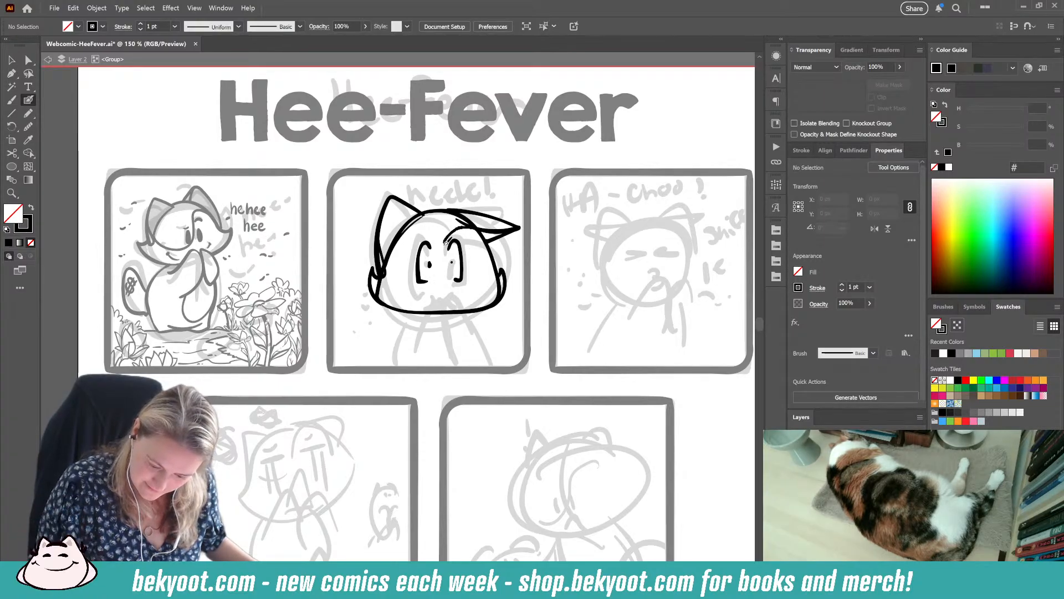
pyautogui.moveTo(446, 242)
pyautogui.mouseDown()
pyautogui.moveTo(420, 286)
pyautogui.moveTo(403, 285)
pyautogui.moveTo(389, 269)
pyautogui.mouseUp()
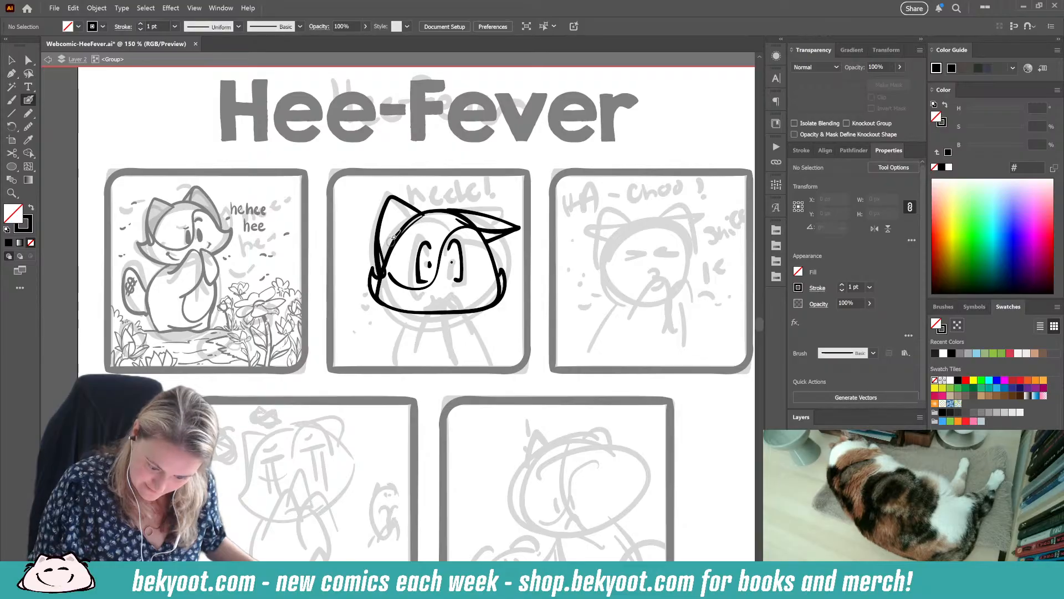
# Step: Ink the paws raised to the mouth and the arms down to the second panel's lower border, and rework the pupils
pyautogui.moveTo(411, 336); pyautogui.dragTo(448, 284)
pyautogui.hotkey('ctrl', 'z')
pyautogui.moveTo(410, 339)
pyautogui.mouseDown()
pyautogui.moveTo(442, 284)
pyautogui.moveTo(443, 358)
pyautogui.moveTo(431, 296)
pyautogui.moveTo(440, 282)
pyautogui.moveTo(452, 293)
pyautogui.moveTo(450, 346)
pyautogui.moveTo(463, 293)
pyautogui.moveTo(453, 282)
pyautogui.moveTo(395, 335)
pyautogui.moveTo(383, 367)
pyautogui.mouseUp()
pyautogui.hotkey('ctrl', 'z')
pyautogui.hotkey('ctrl', 'z')
pyautogui.moveTo(419, 304)
pyautogui.mouseDown()
pyautogui.moveTo(394, 339)
pyautogui.moveTo(384, 367)
pyautogui.mouseUp()
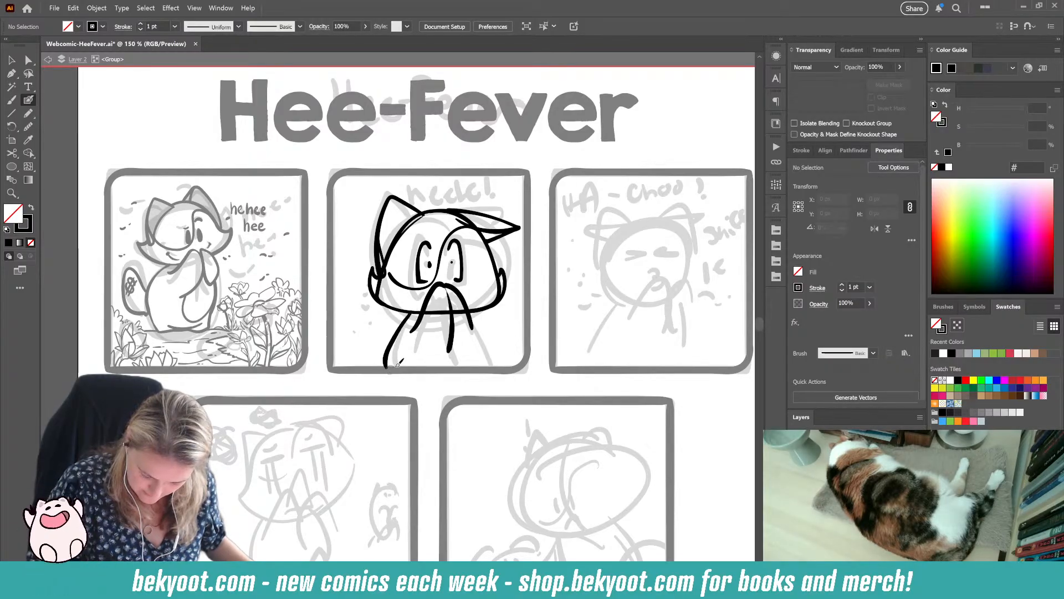
pyautogui.hotkey('ctrl', 'z')
pyautogui.moveTo(410, 314); pyautogui.dragTo(383, 366)
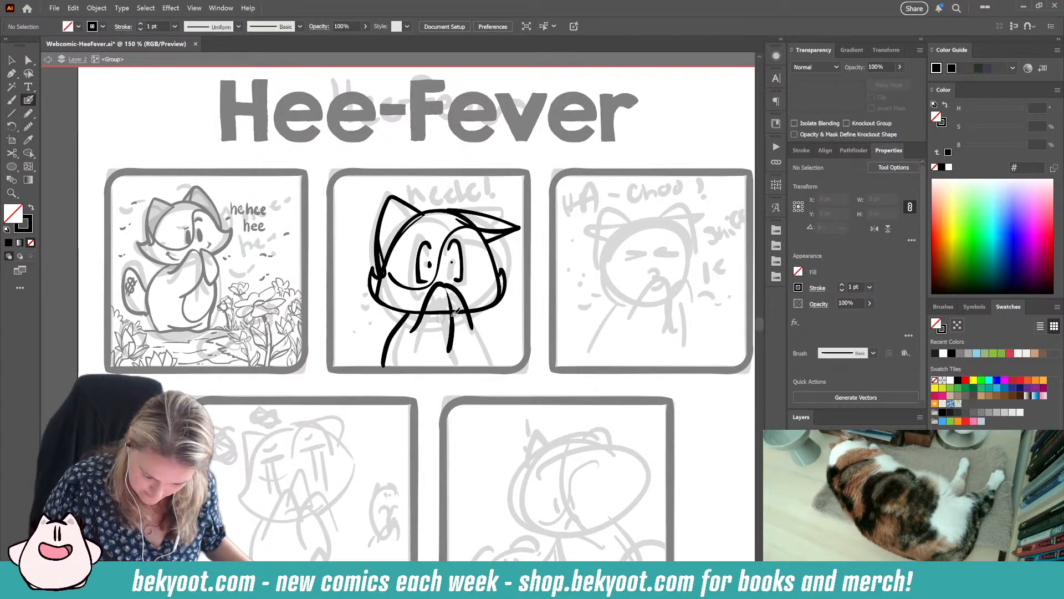
pyautogui.hotkey('ctrl', 'z')
pyautogui.moveTo(417, 306); pyautogui.dragTo(381, 368)
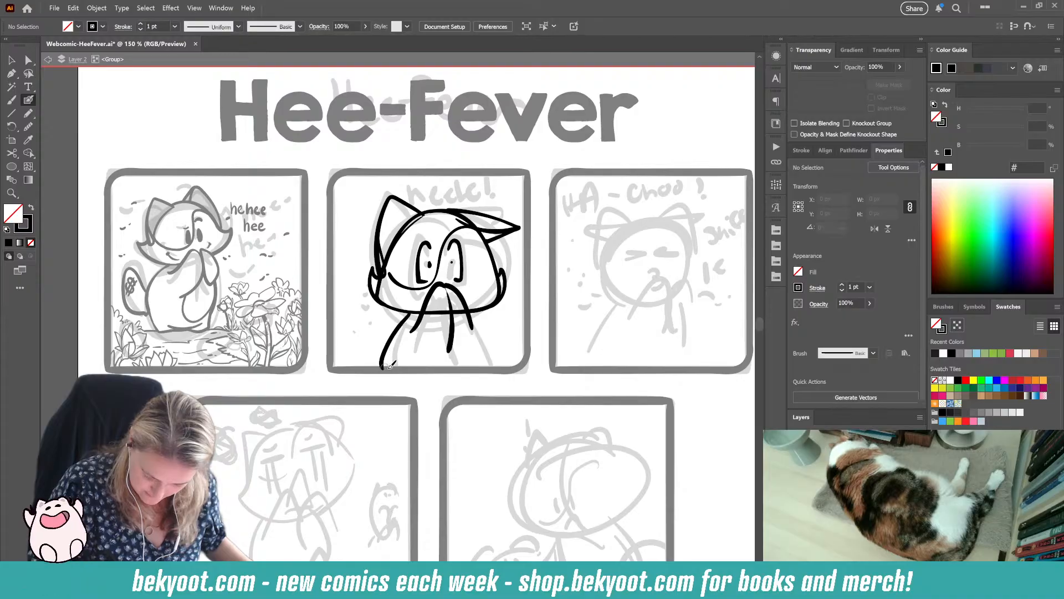
pyautogui.moveTo(474, 312)
pyautogui.mouseDown()
pyautogui.moveTo(489, 368)
pyautogui.moveTo(449, 356)
pyautogui.moveTo(470, 364)
pyautogui.mouseUp()
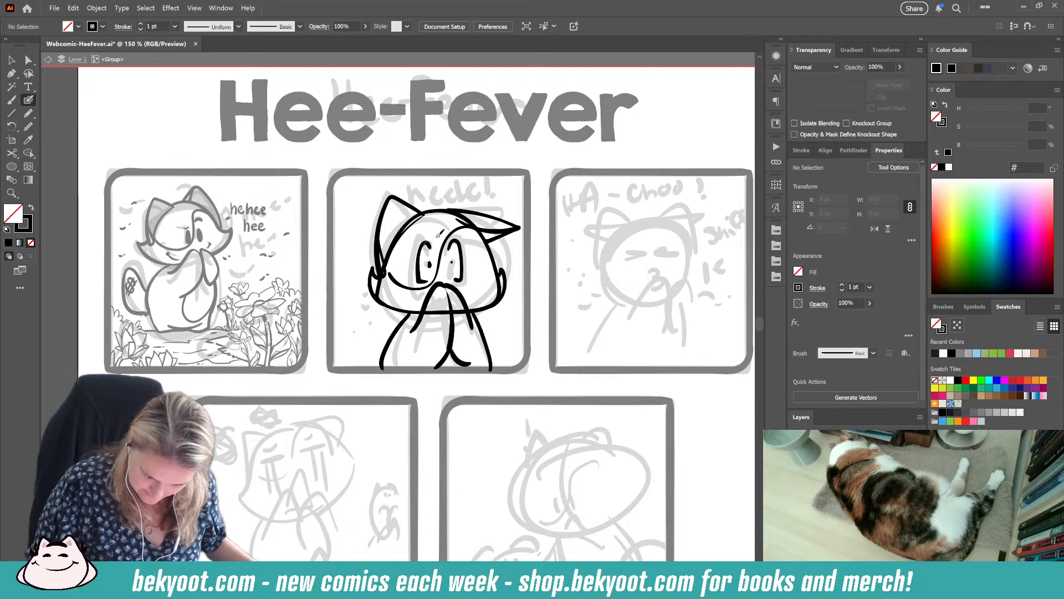
pyautogui.moveTo(428, 254)
pyautogui.mouseDown()
pyautogui.moveTo(430, 270)
pyautogui.moveTo(430, 259)
pyautogui.moveTo(451, 256)
pyautogui.mouseUp()
# Step: Try to ink a fluffy tail to the left of the body in the second panel
pyautogui.keyDown('ctrl'); pyautogui.click(489, 252); pyautogui.keyUp('ctrl')
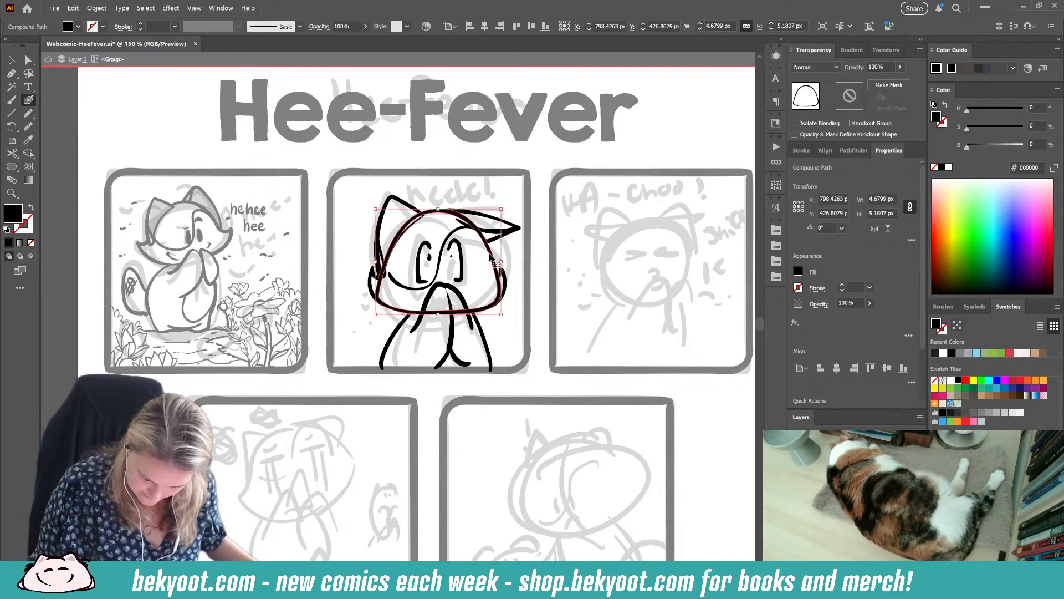
pyautogui.keyDown('ctrl'); pyautogui.click(505, 321); pyautogui.keyUp('ctrl')
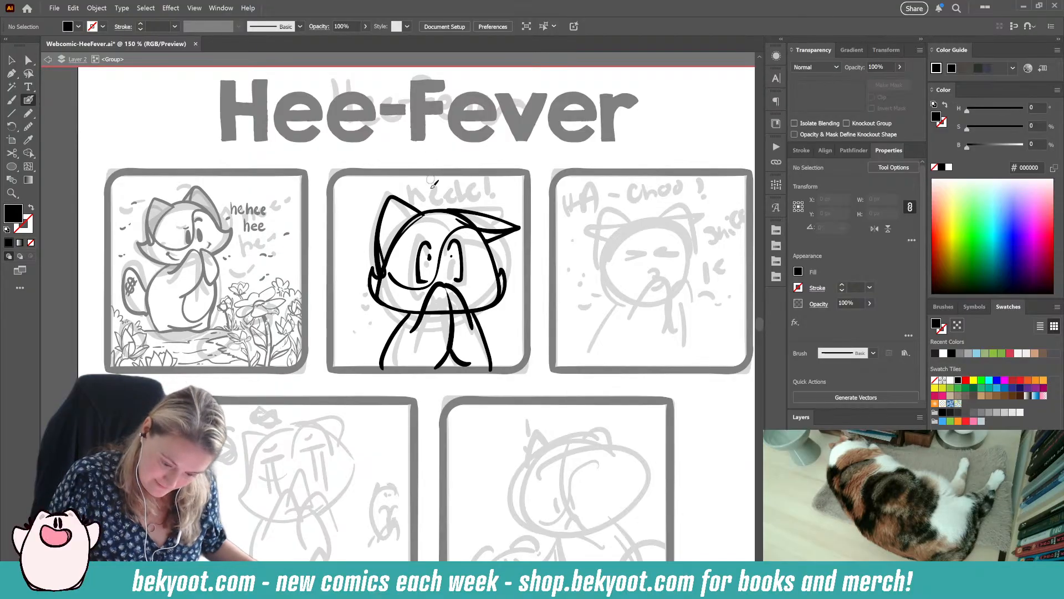
pyautogui.moveTo(382, 358)
pyautogui.mouseDown()
pyautogui.moveTo(359, 307)
pyautogui.moveTo(339, 334)
pyautogui.moveTo(341, 355)
pyautogui.moveTo(372, 368)
pyautogui.mouseUp()
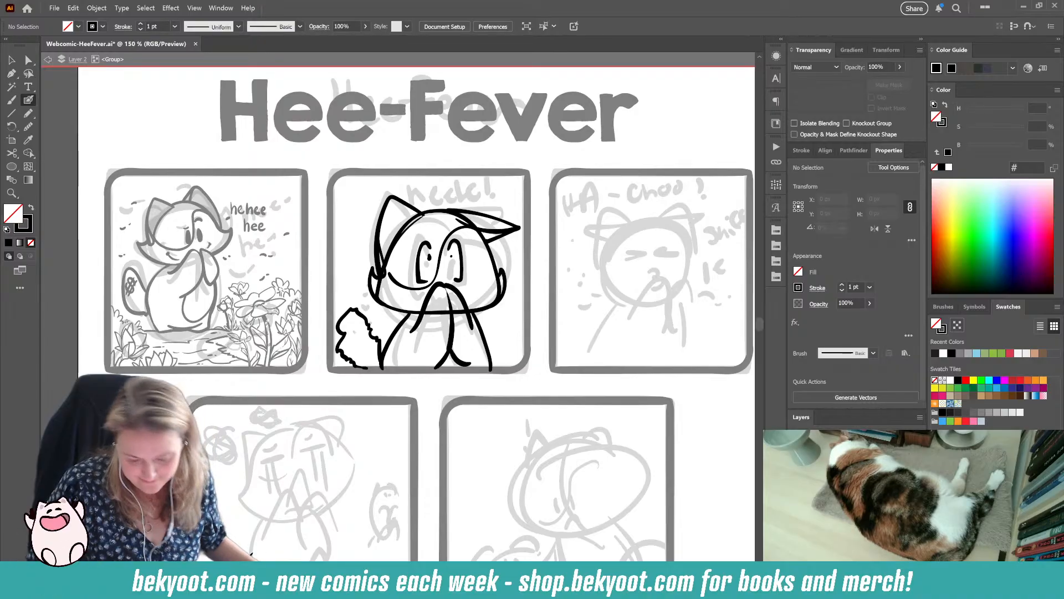
pyautogui.hotkey('ctrl', 'z')
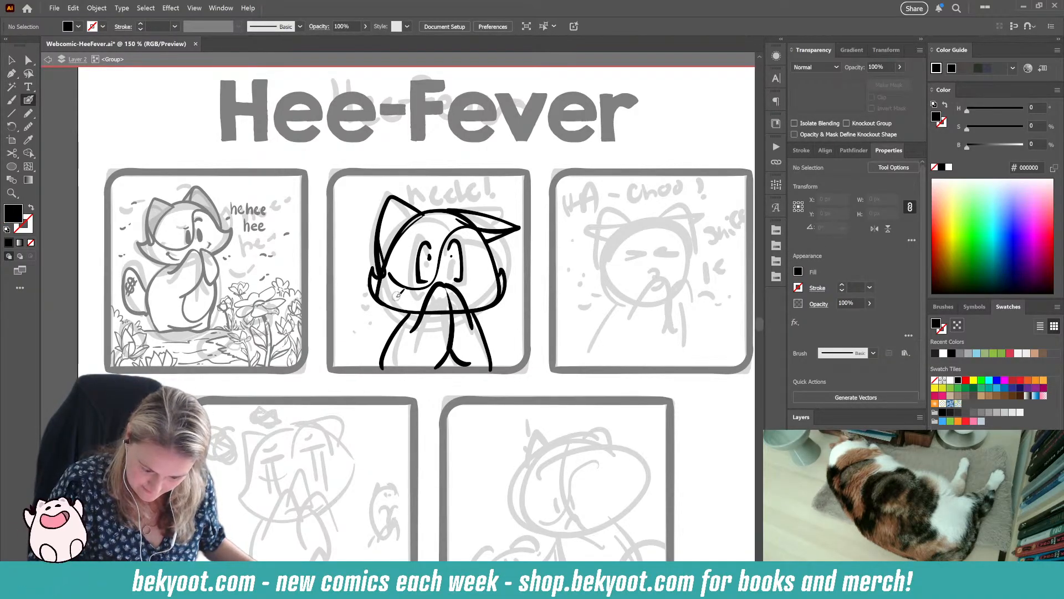
# Step: Ink the mouth corners beside the paws and erase the head outline where it overlaps the cheek tufts and ears
pyautogui.hotkey('shift', 'x')
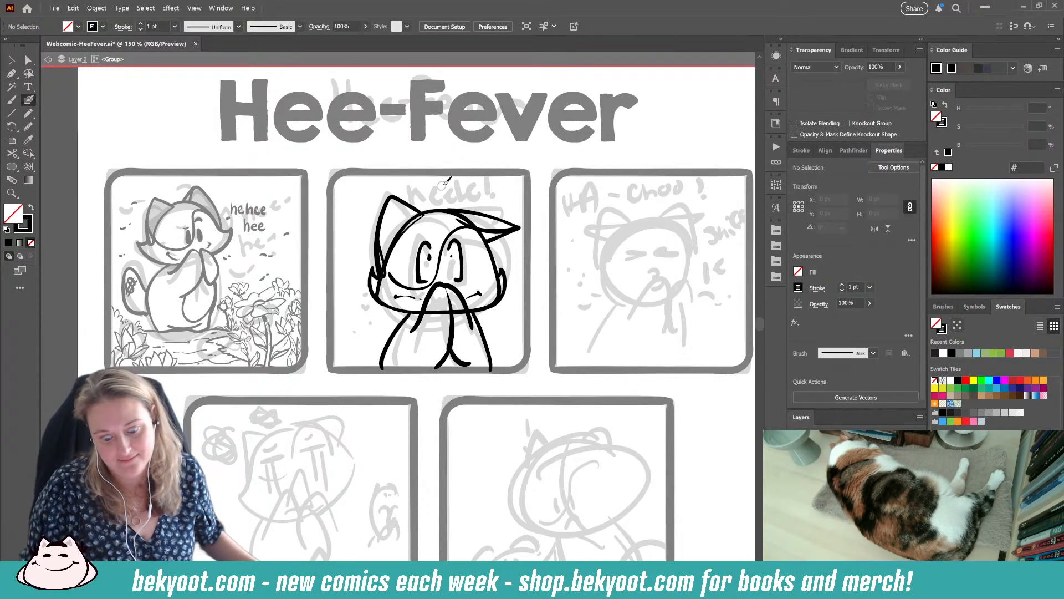
pyautogui.keyDown('ctrl'); pyautogui.click(409, 219); pyautogui.keyUp('ctrl')
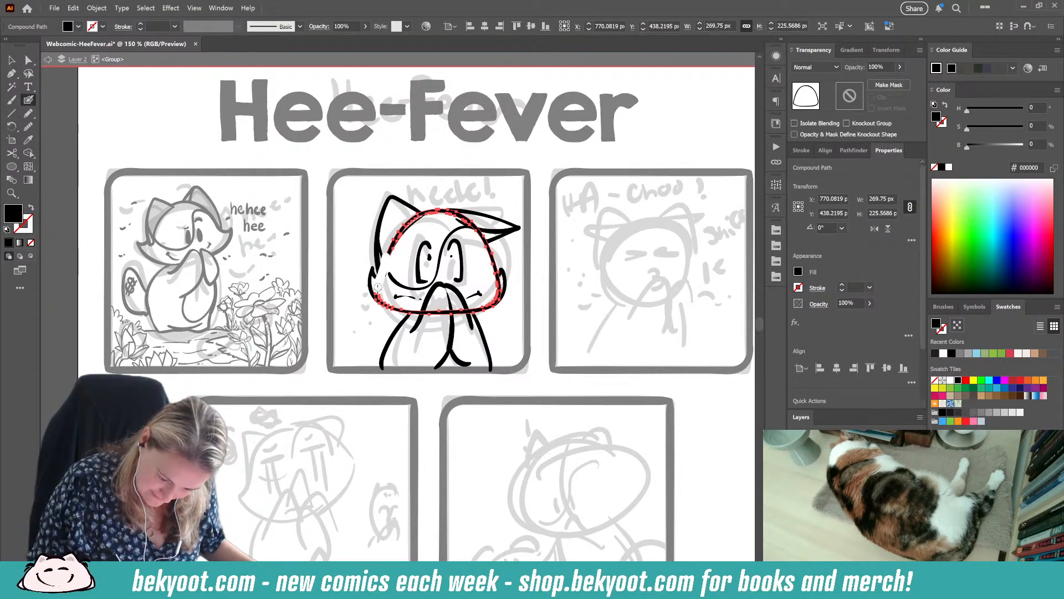
pyautogui.moveTo(387, 298)
pyautogui.mouseDown()
pyautogui.moveTo(382, 273)
pyautogui.moveTo(392, 242)
pyautogui.moveTo(419, 213)
pyautogui.moveTo(386, 263)
pyautogui.mouseUp()
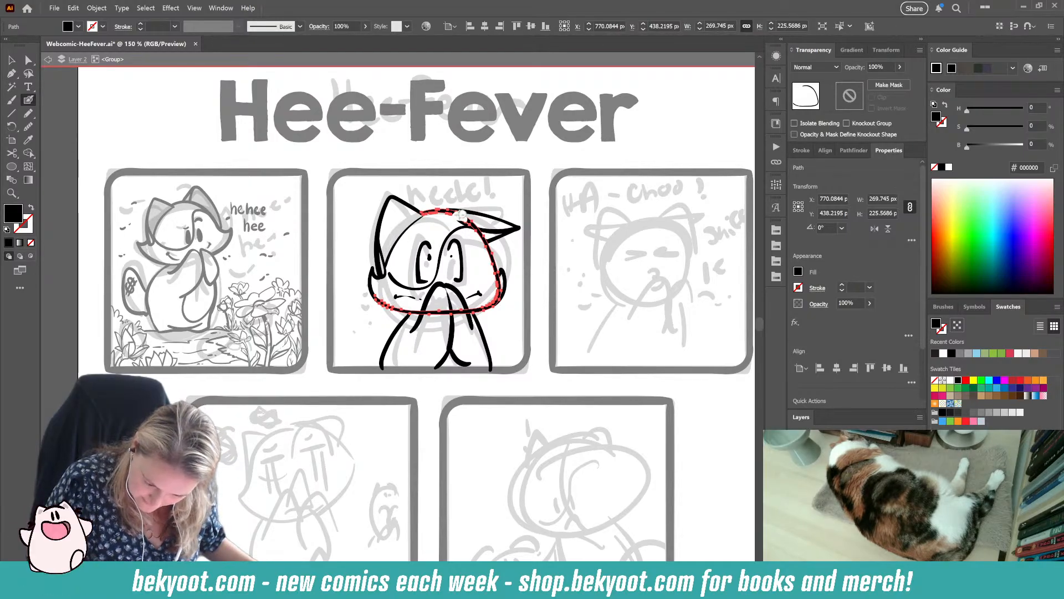
pyautogui.moveTo(460, 215); pyautogui.dragTo(482, 226)
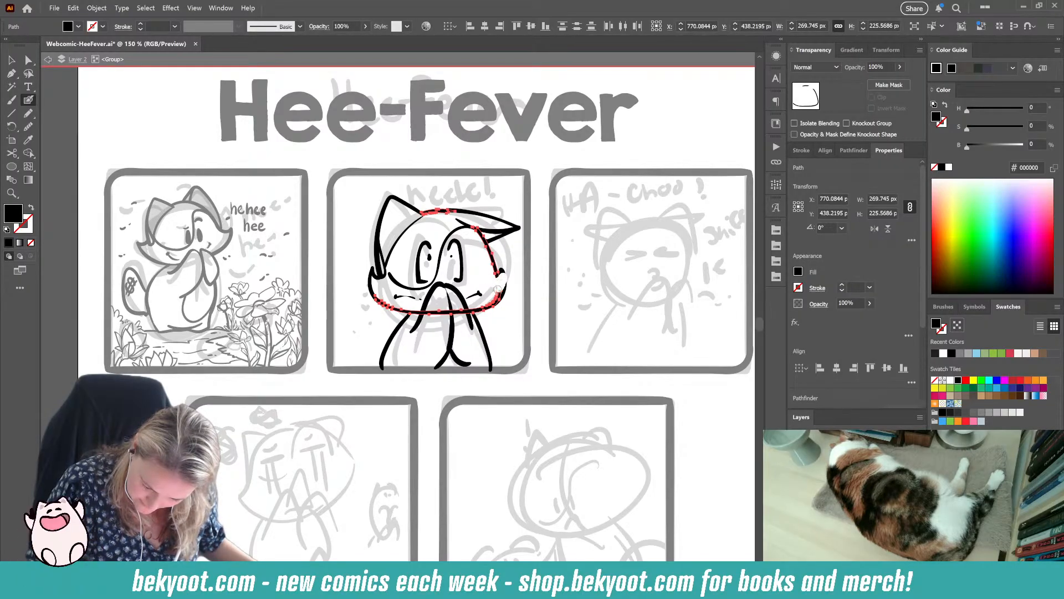
pyautogui.moveTo(492, 299); pyautogui.dragTo(470, 292)
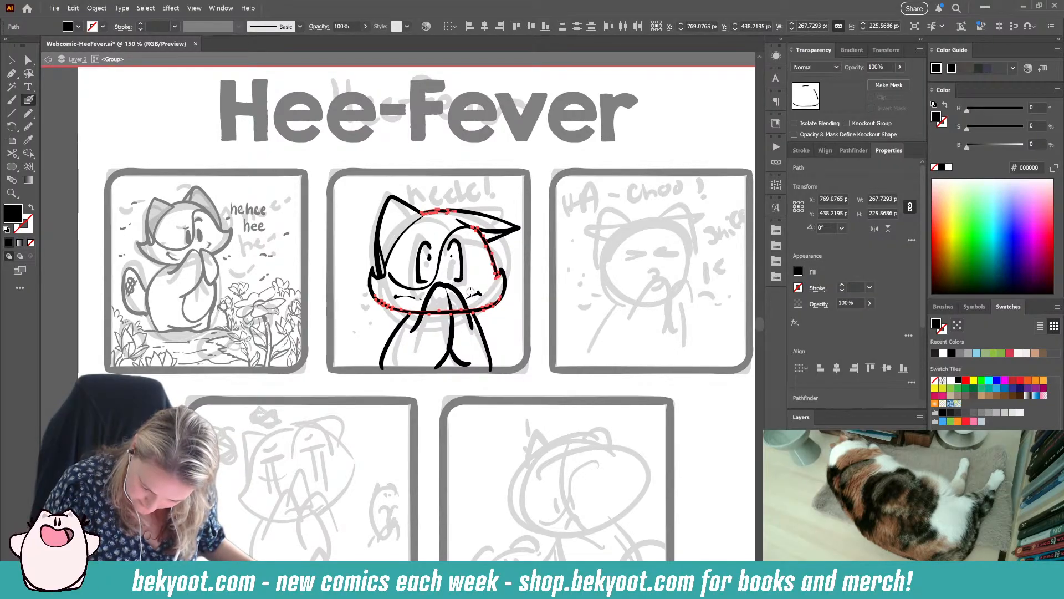
pyautogui.hotkey('ctrl', 'shift', 'a')
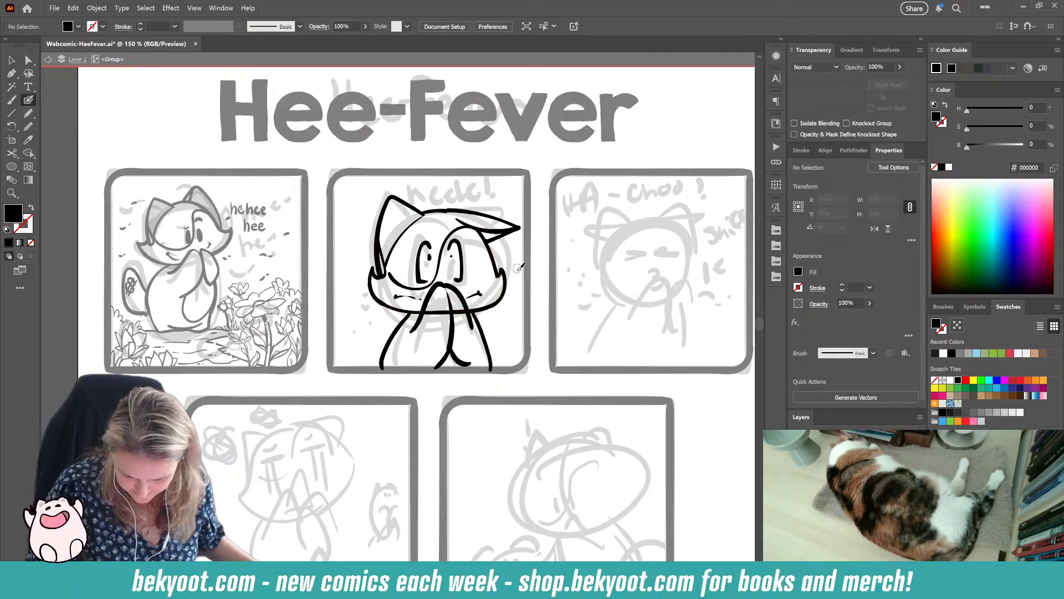
# Step: Erase the section of the chin line that crosses the raised paws
pyautogui.keyDown('ctrl'); pyautogui.click(438, 309); pyautogui.keyUp('ctrl')
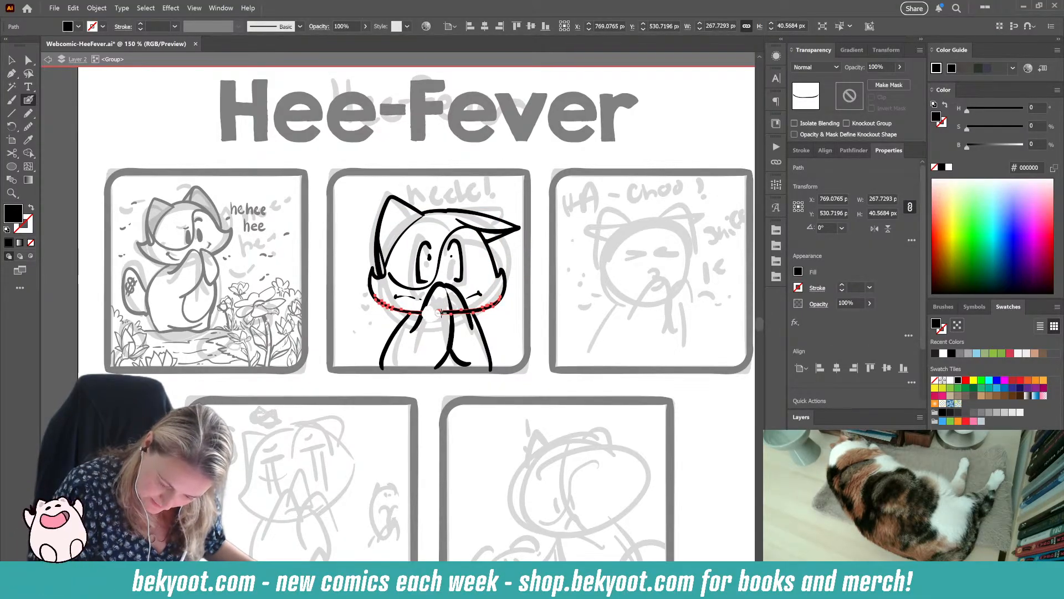
pyautogui.moveTo(446, 317); pyautogui.dragTo(463, 312)
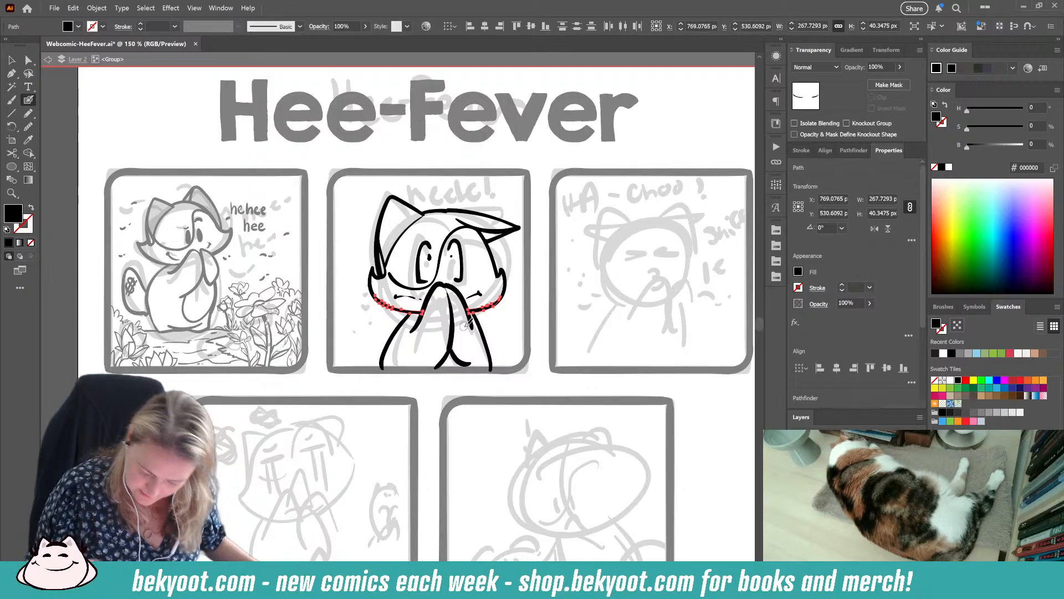
pyautogui.hotkey('ctrl', 'shift', 'a')
# Step: Hand-letter "Hee heck!" in black above the character's head in the second panel
pyautogui.hotkey('shift', 'x')
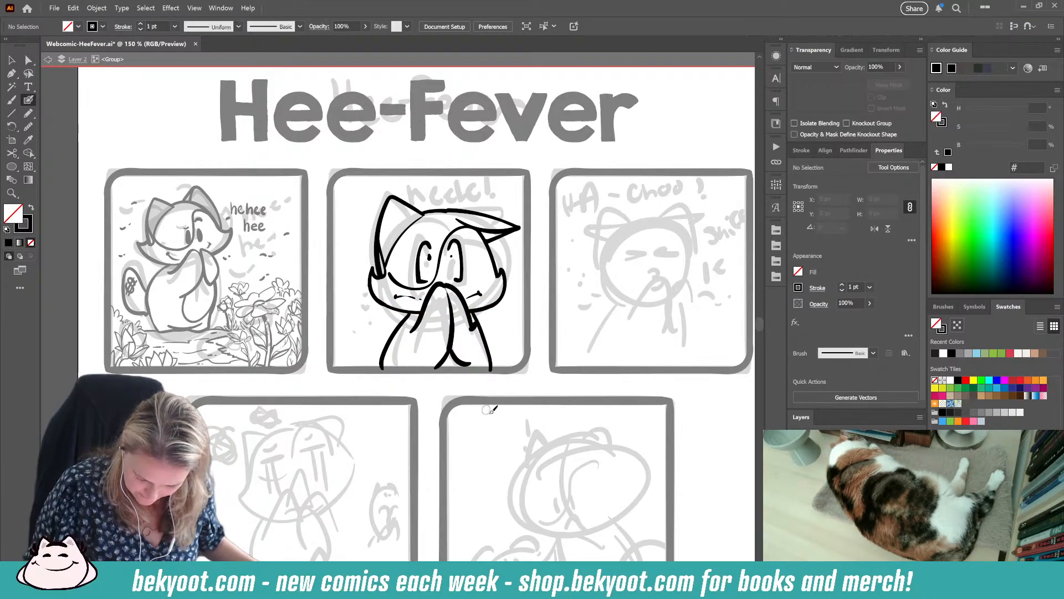
pyautogui.hotkey('shift', 'x')
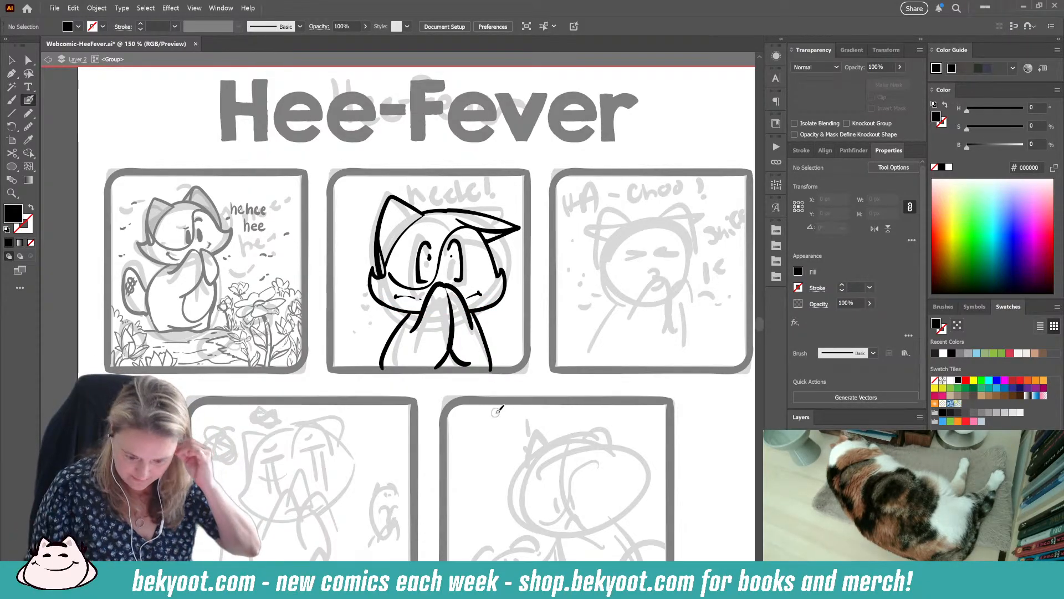
pyautogui.moveTo(410, 183)
pyautogui.mouseDown()
pyautogui.moveTo(419, 203)
pyautogui.moveTo(425, 192)
pyautogui.moveTo(471, 201)
pyautogui.moveTo(497, 190)
pyautogui.moveTo(512, 201)
pyautogui.mouseUp()
pyautogui.click(511, 209)
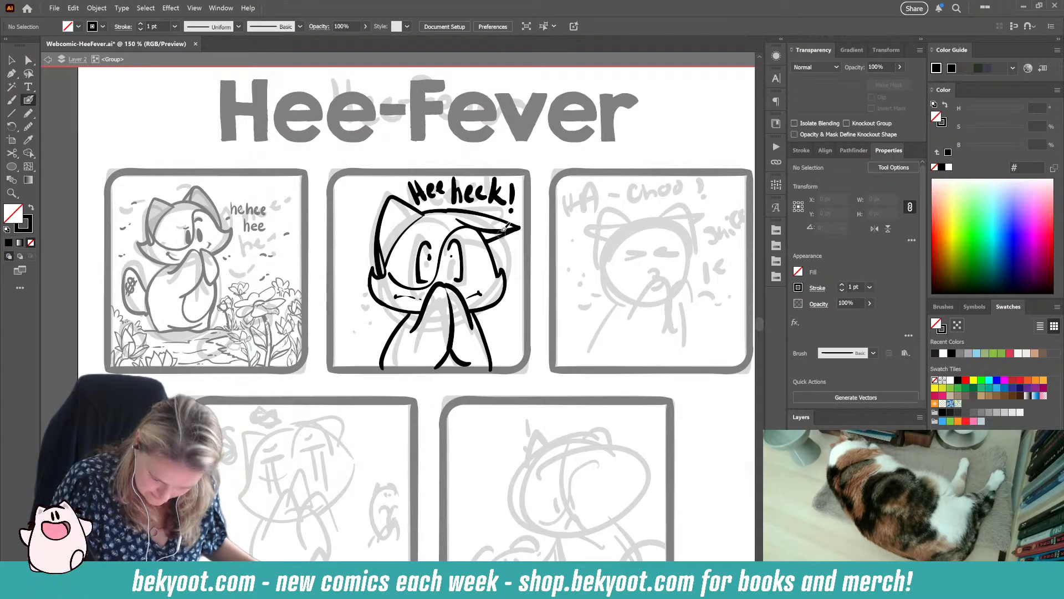
# Step: Ink small pollen dots and curved drift marks on both sides of the character in the second panel
pyautogui.moveTo(345, 313); pyautogui.dragTo(353, 276)
pyautogui.click(356, 280)
pyautogui.click(364, 294)
pyautogui.moveTo(377, 324); pyautogui.dragTo(385, 320)
pyautogui.click(387, 316)
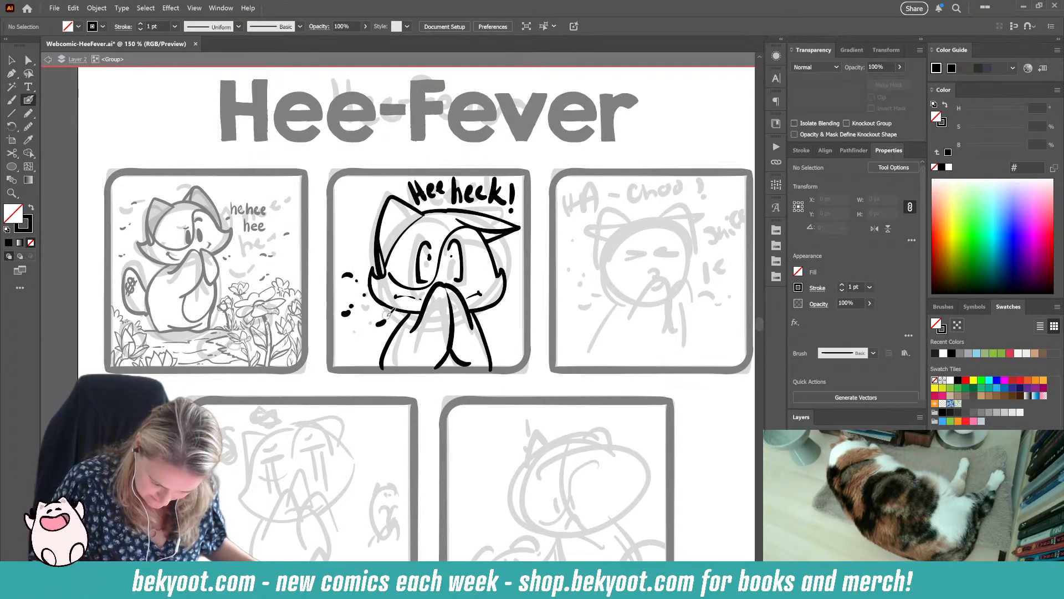
pyautogui.moveTo(503, 254); pyautogui.dragTo(512, 260)
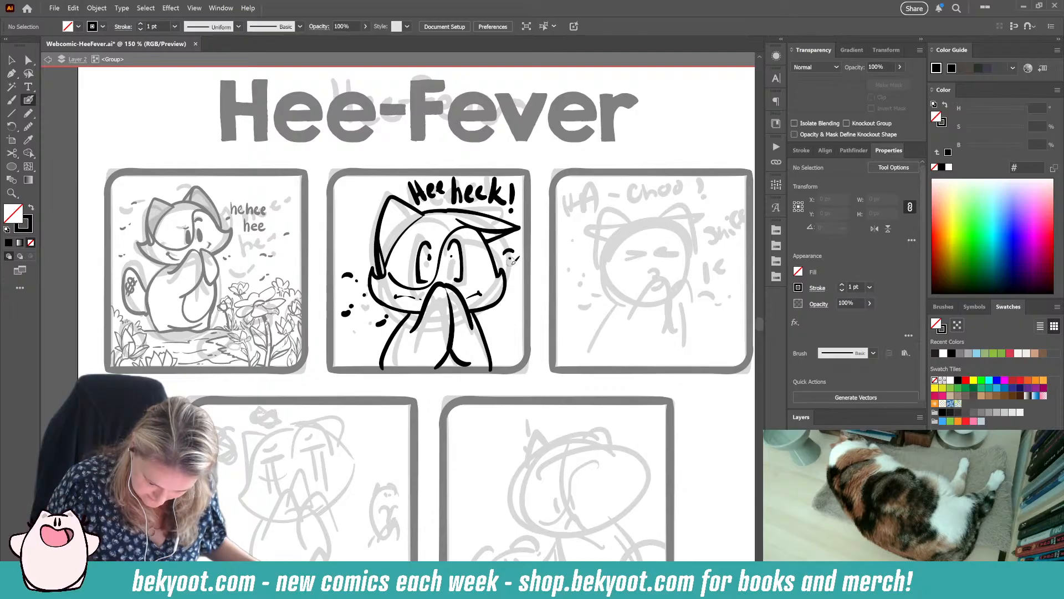
pyautogui.click(513, 270)
pyautogui.moveTo(501, 312); pyautogui.dragTo(516, 306)
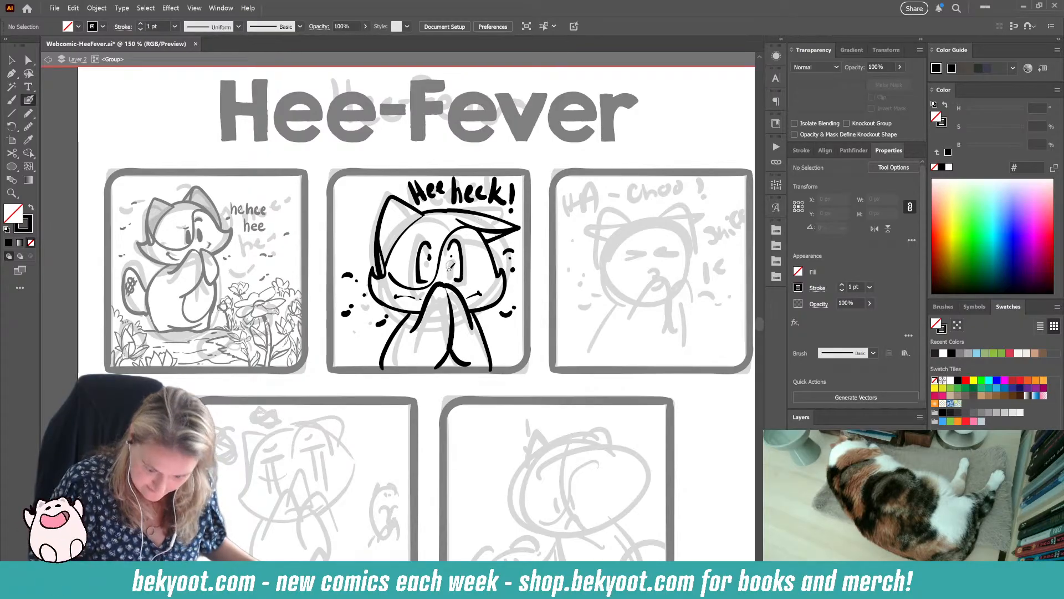
# Step: Add a hyphen to the lettering so it reads "Hee-heck!" and start a small mark left of the head
pyautogui.hotkey('shift', 'x')
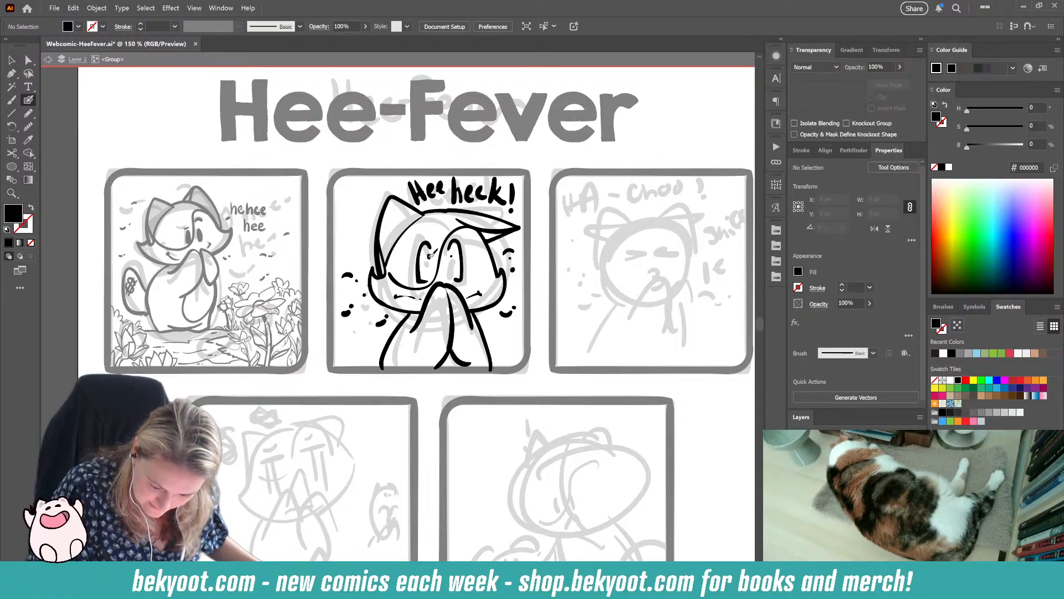
pyautogui.hotkey('shift', 'x')
pyautogui.hotkey('shift', 'x')
pyautogui.hotkey('shift', 'x')
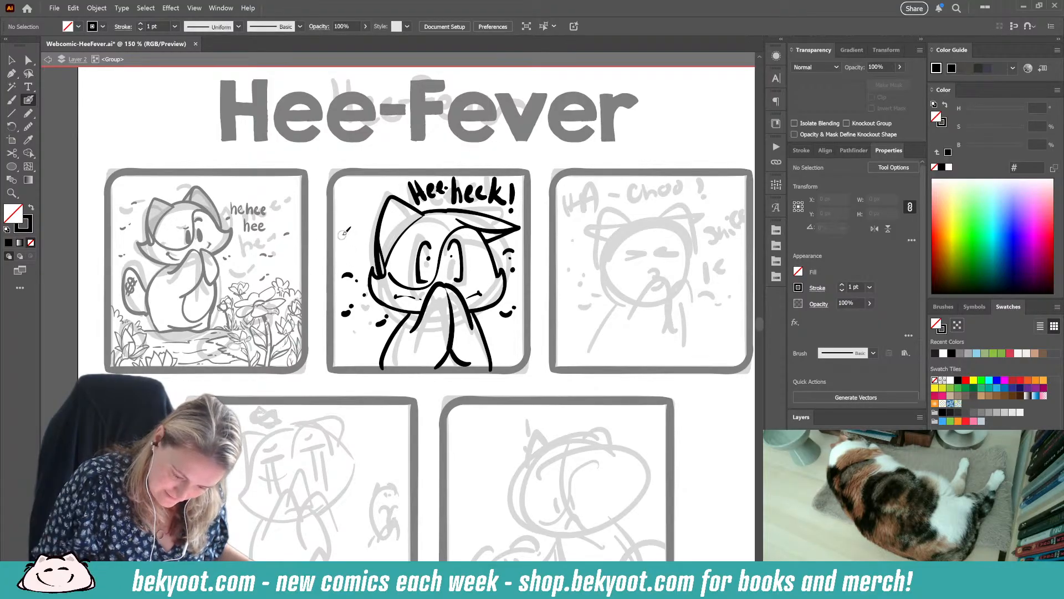
pyautogui.moveTo(339, 251); pyautogui.dragTo(341, 253)
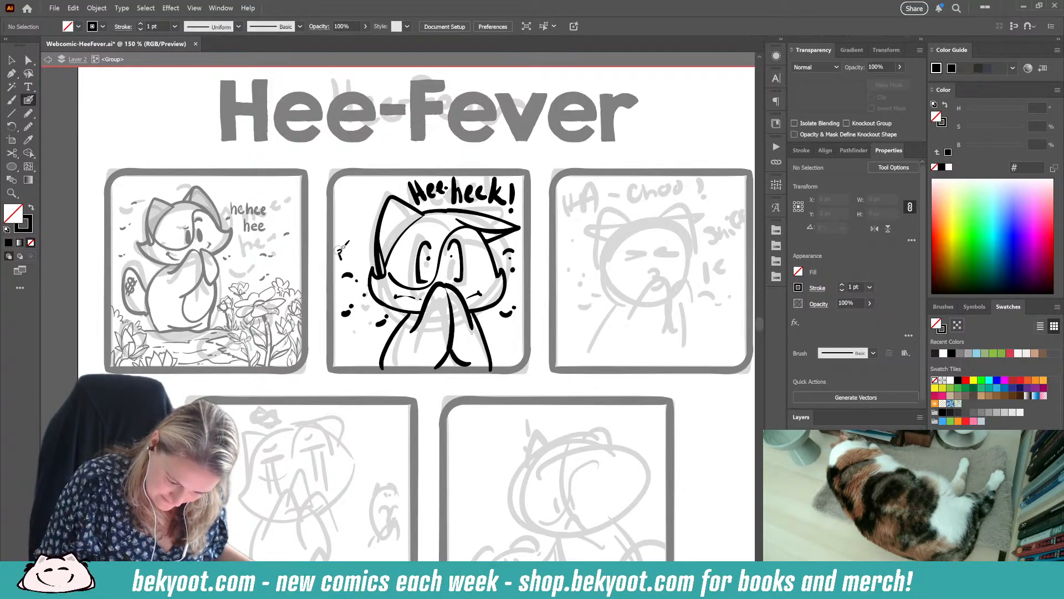
# Step: Undo the stray mark beside the second panel's character and hand-letter "pollen" in small black letters beside the head
pyautogui.hotkey('ctrl', 'z')
pyautogui.hotkey('ctrl', 'z')
pyautogui.hotkey('ctrl', 'z')
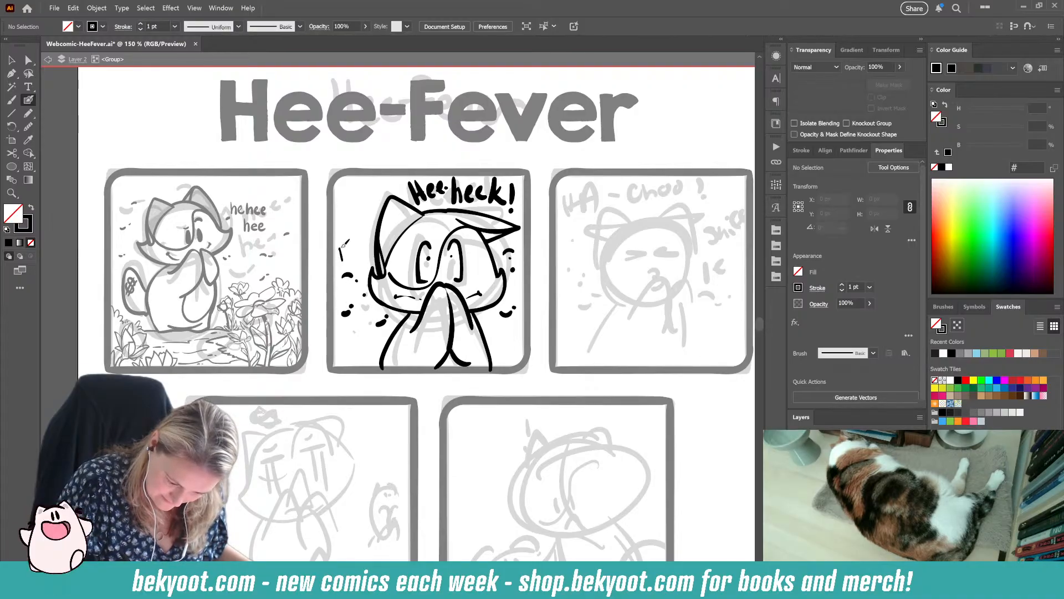
pyautogui.moveTo(354, 236); pyautogui.dragTo(353, 253)
pyautogui.moveTo(361, 237)
pyautogui.mouseDown()
pyautogui.moveTo(373, 247)
pyautogui.moveTo(367, 238)
pyautogui.mouseUp()
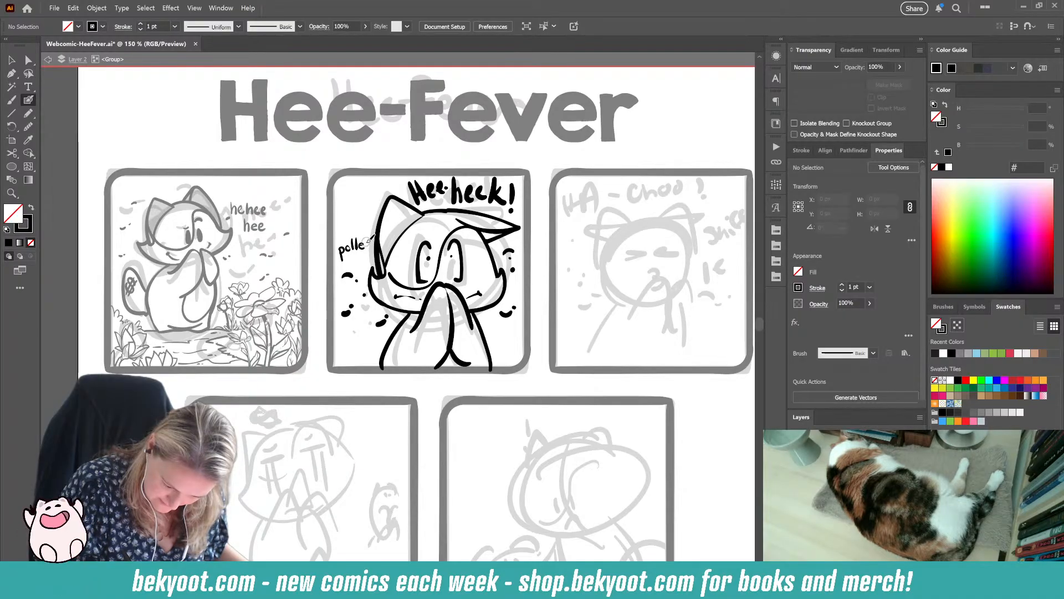
pyautogui.moveTo(366, 244); pyautogui.dragTo(369, 250)
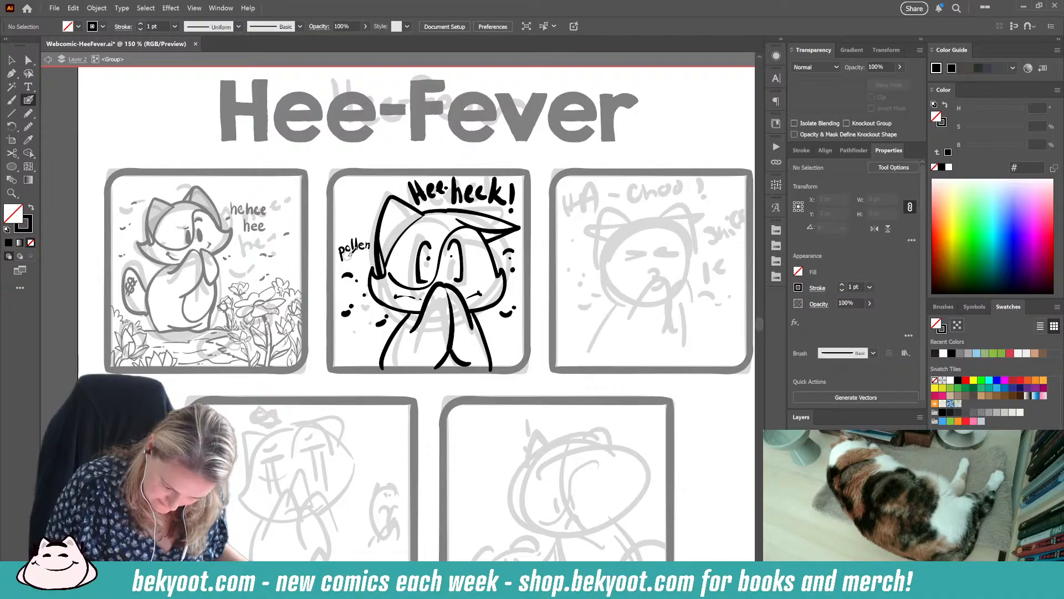
# Step: Draw small arrows below and above the "pollen" label and ink pollen dots above it
pyautogui.moveTo(349, 257); pyautogui.dragTo(351, 266)
pyautogui.moveTo(352, 265); pyautogui.dragTo(358, 259)
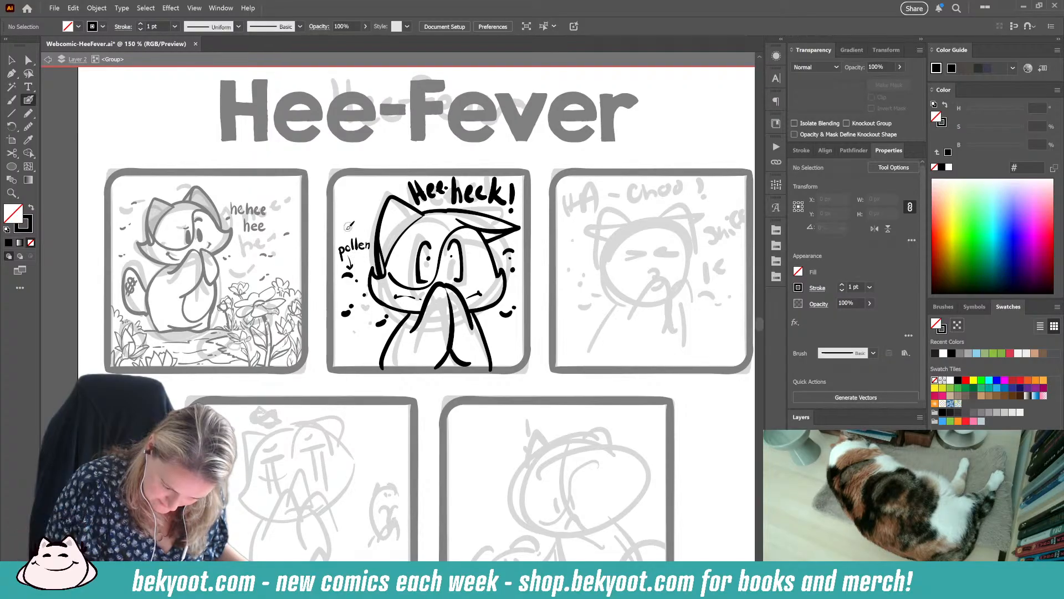
pyautogui.click(346, 222)
pyautogui.click(355, 216)
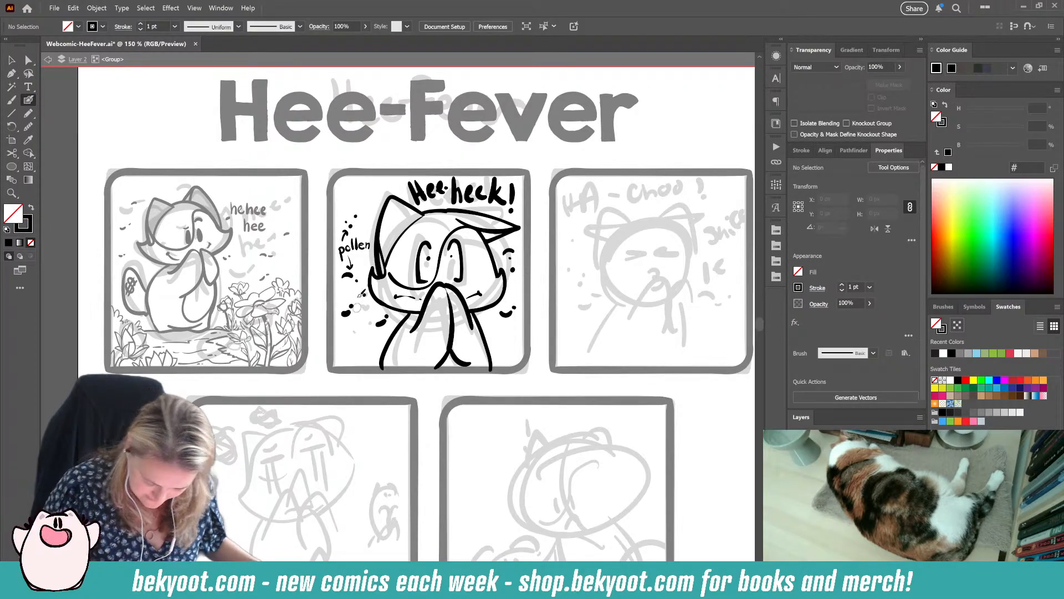
# Step: Redraw the arrow below the "pollen" label, scatter smaller pollen dots around the character, and exit the second panel's group
pyautogui.moveTo(351, 256); pyautogui.dragTo(349, 273)
pyautogui.hotkey('ctrl', 'z')
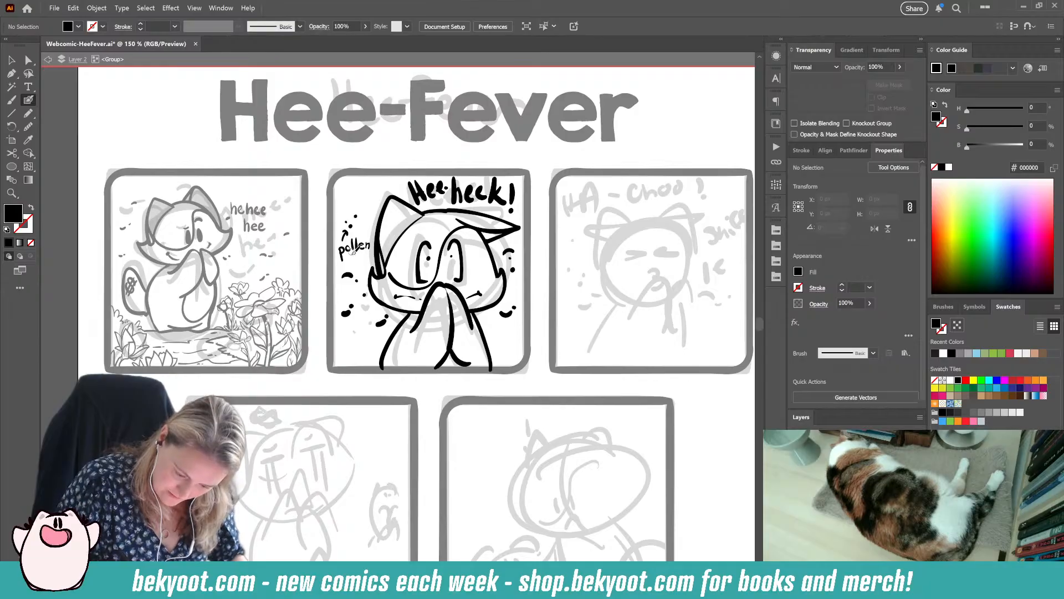
pyautogui.hotkey('shift', 'x')
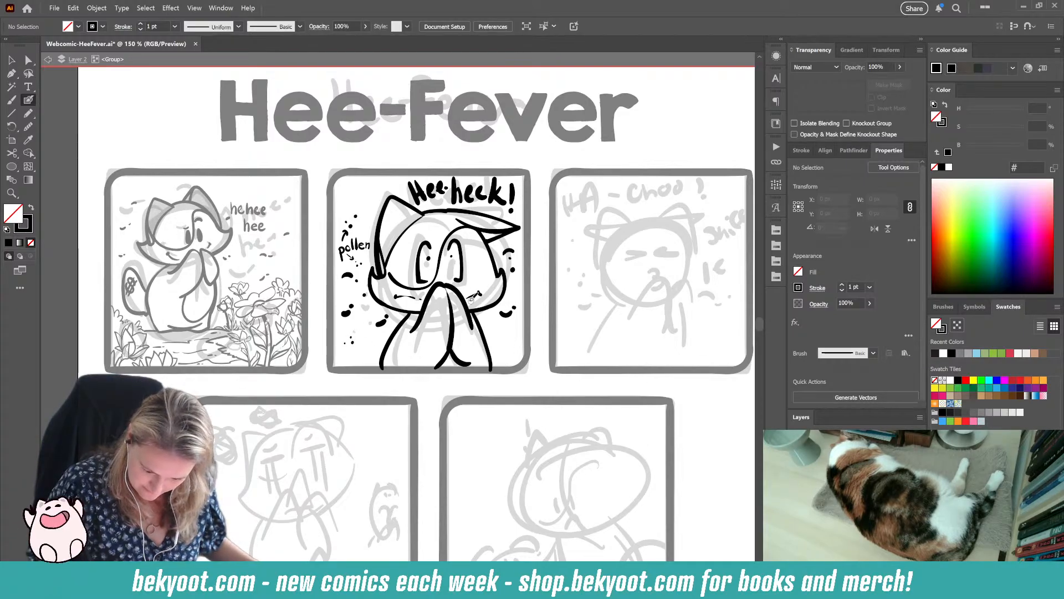
pyautogui.click(379, 213)
pyautogui.click(381, 208)
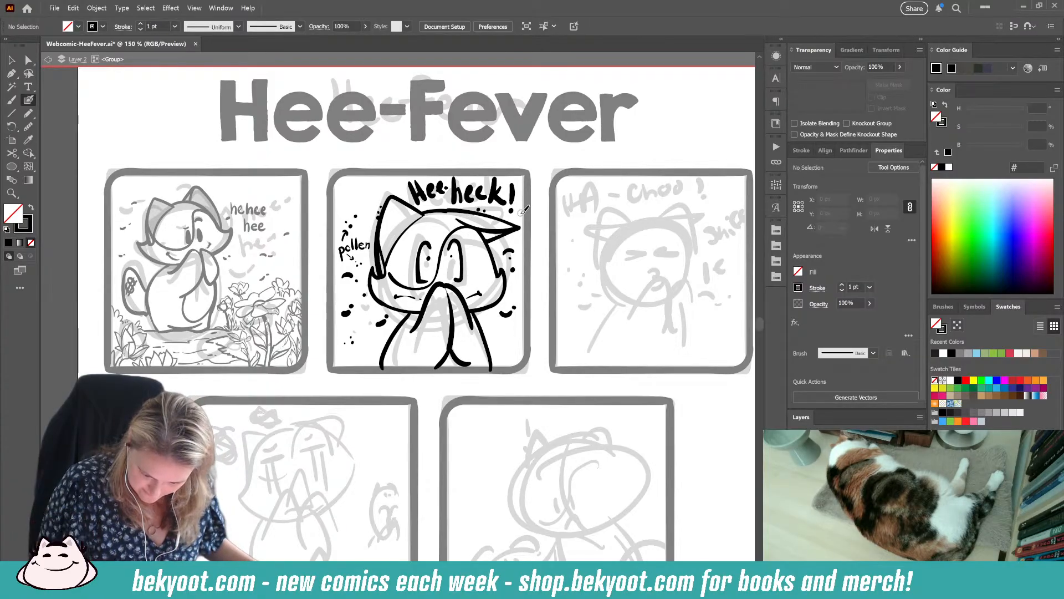
pyautogui.moveTo(568, 377); pyautogui.dragTo(535, 374)
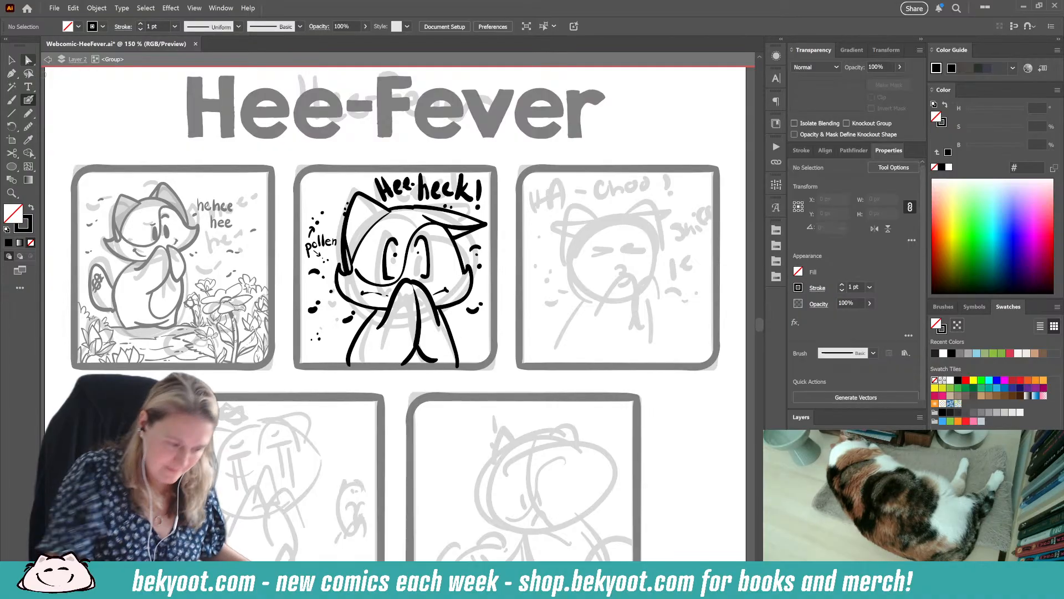
pyautogui.click(11, 59)
pyautogui.doubleClick(489, 371)
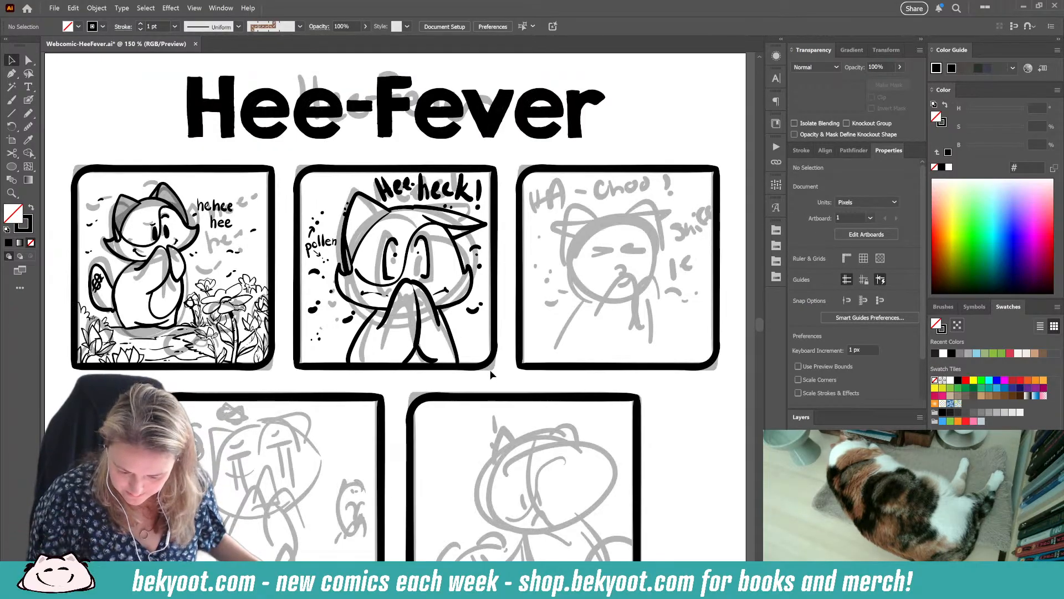
pyautogui.moveTo(552, 370); pyautogui.dragTo(542, 369)
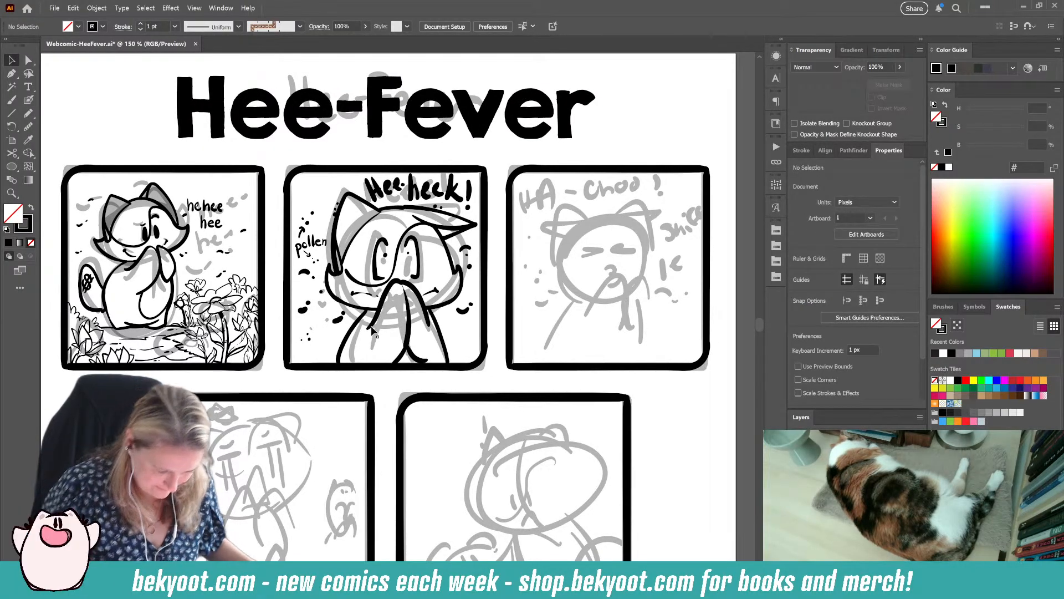
# Step: Isolate the first panel's drawing group for inking with the Blob Brush
pyautogui.click(217, 227)
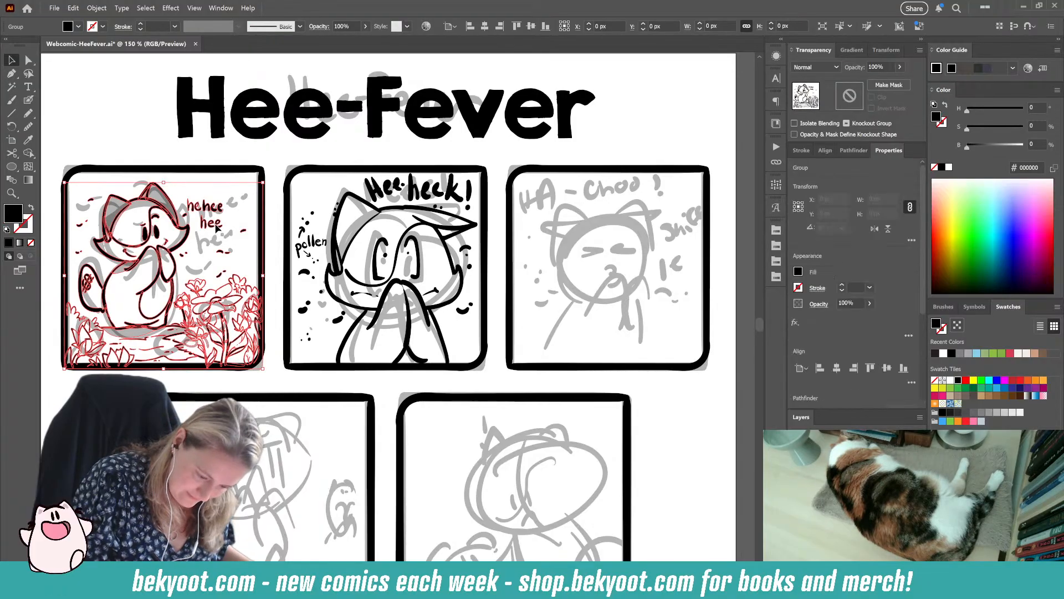
pyautogui.doubleClick(218, 227)
pyautogui.hotkey('shift', 'b')
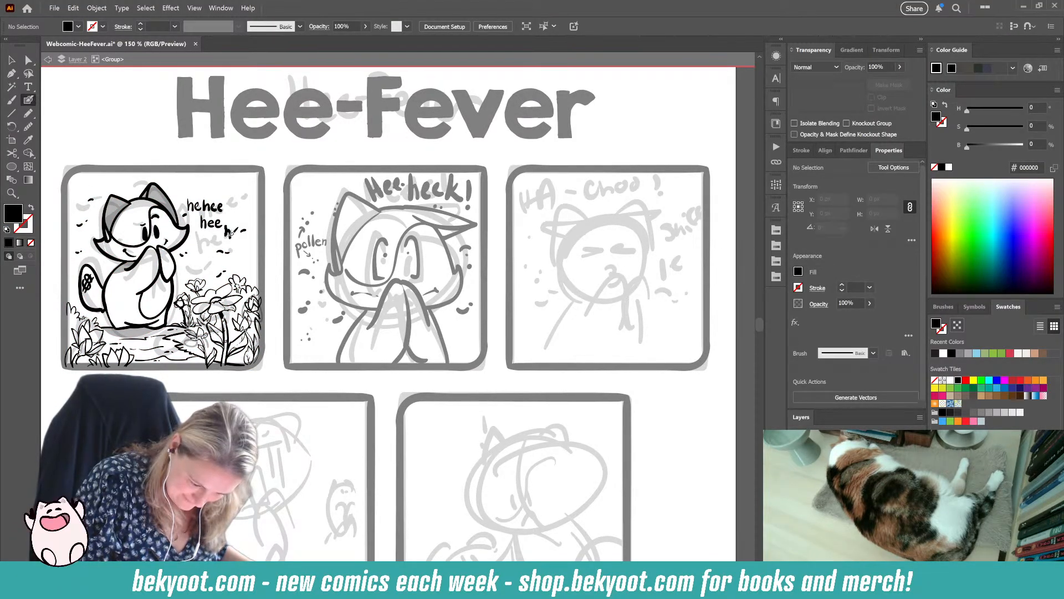
pyautogui.moveTo(226, 226); pyautogui.dragTo(237, 228)
pyautogui.keyDown('ctrl'); pyautogui.click(243, 230); pyautogui.keyUp('ctrl')
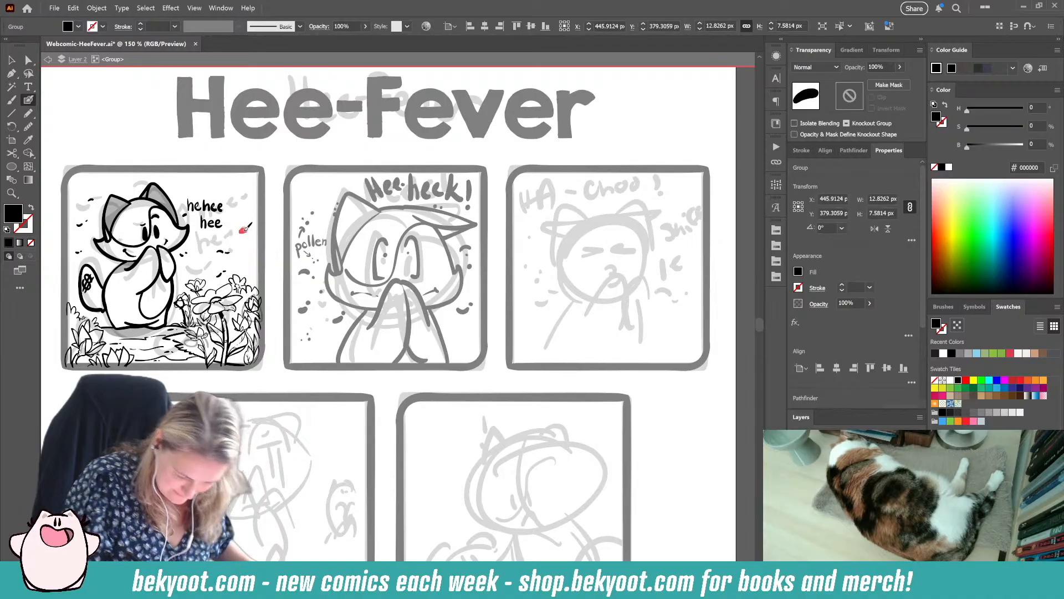
pyautogui.press('Delete')
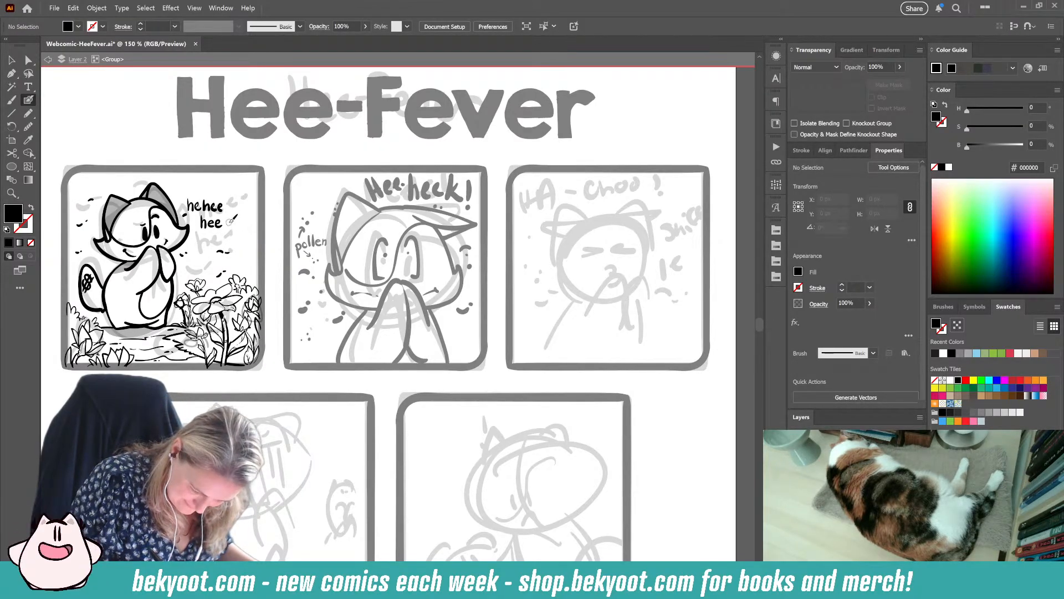
pyautogui.moveTo(229, 222); pyautogui.dragTo(237, 220)
pyautogui.hotkey('ctrl', 'z')
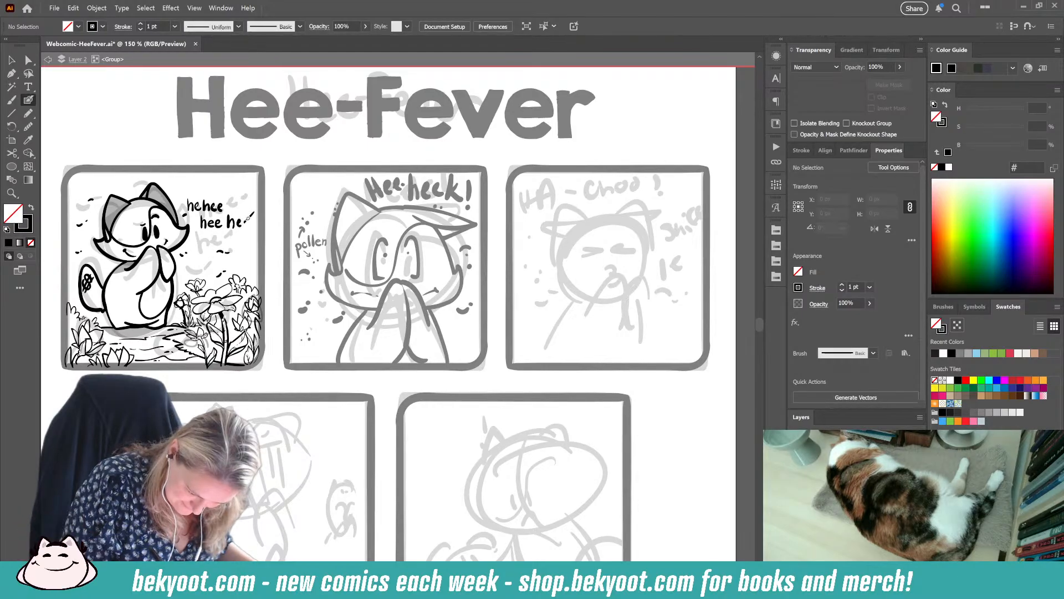
pyautogui.hotkey('ctrl', 'z')
# Step: Add an ellipsis after the last "hee" in the first panel, scatter pollen dots around the character, and exit the group
pyautogui.moveTo(227, 223); pyautogui.dragTo(229, 223)
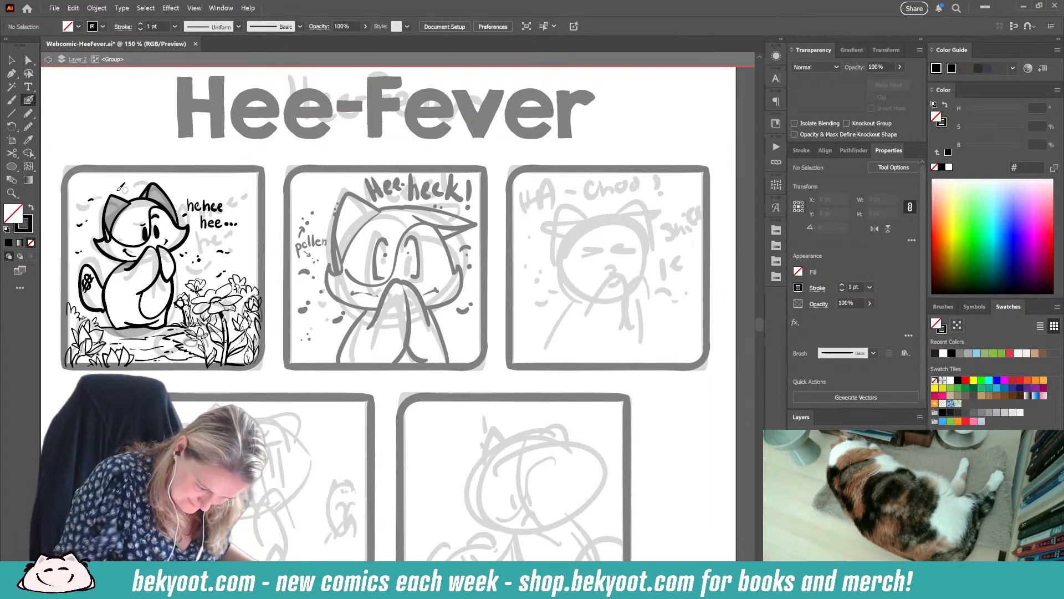
pyautogui.click(100, 187)
pyautogui.click(100, 184)
pyautogui.click(93, 187)
pyautogui.click(83, 181)
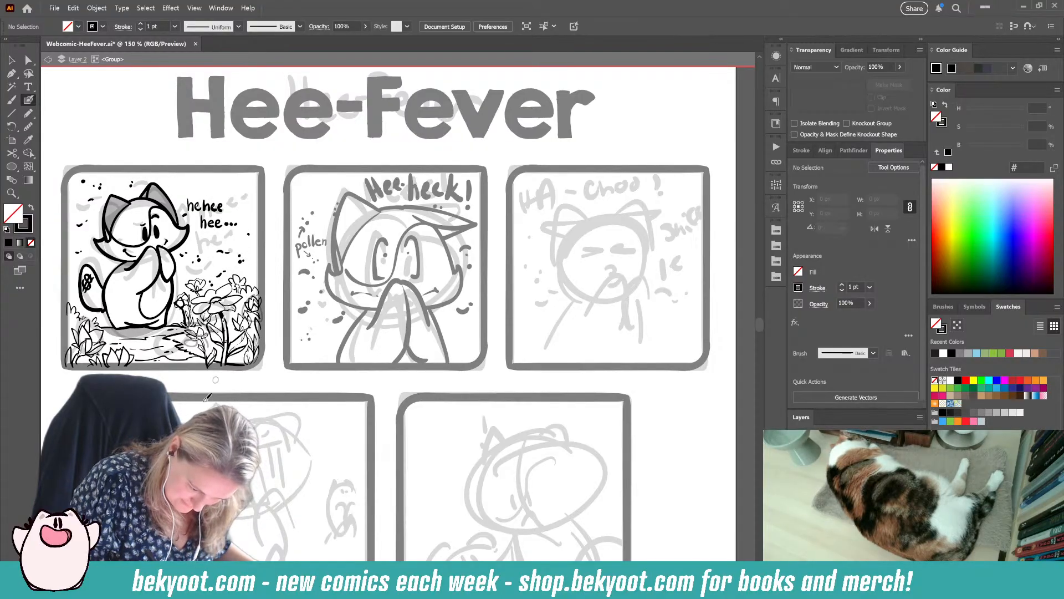
pyautogui.click(12, 60)
pyautogui.doubleClick(510, 374)
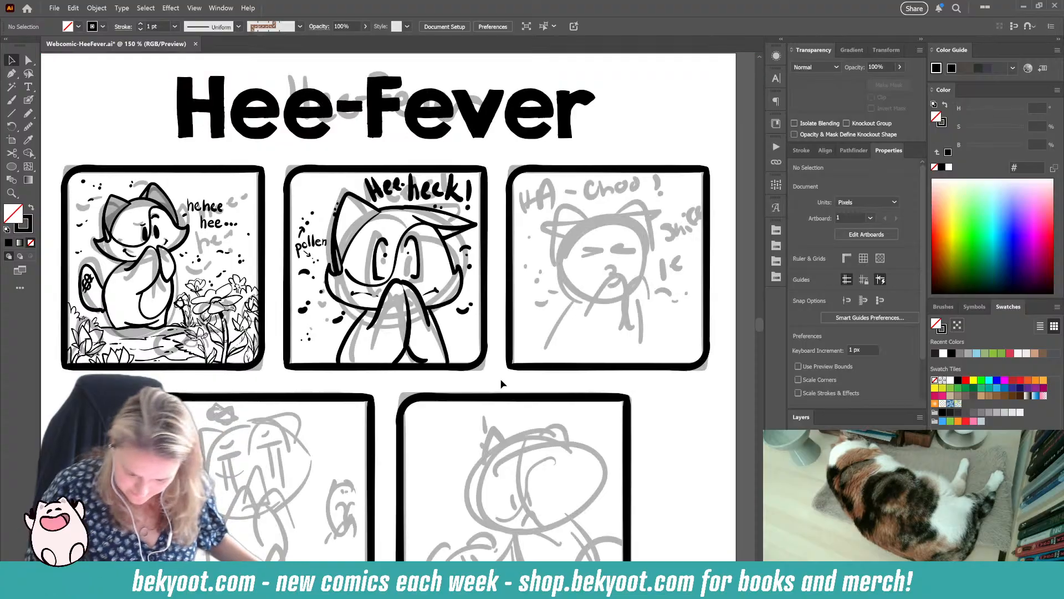
# Step: Ink a rounded dome-shaped head outline over the sketched character in the third panel
pyautogui.hscroll(3, 548, 374)
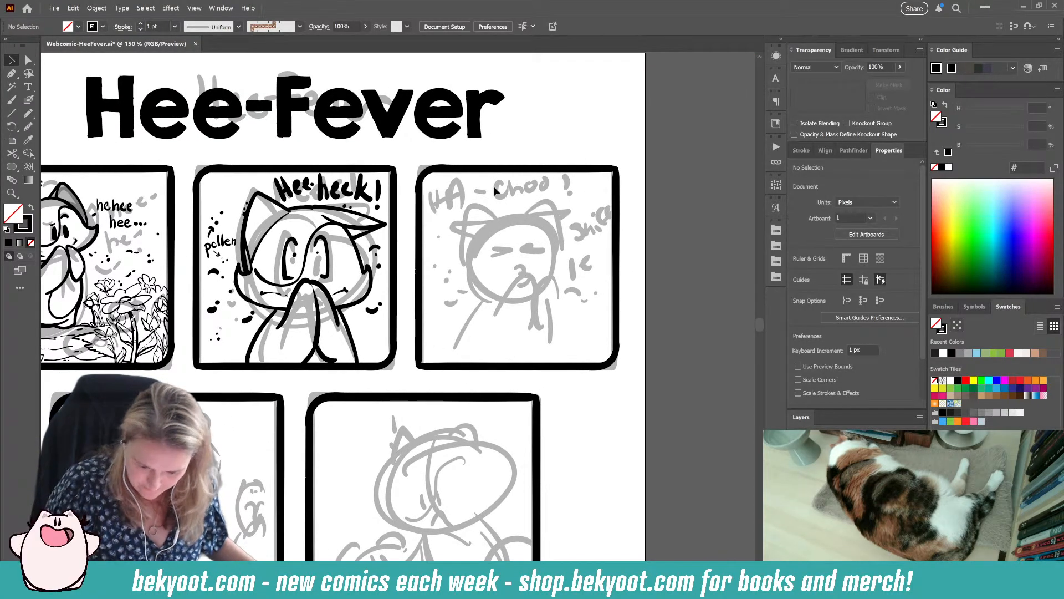
pyautogui.click(29, 100)
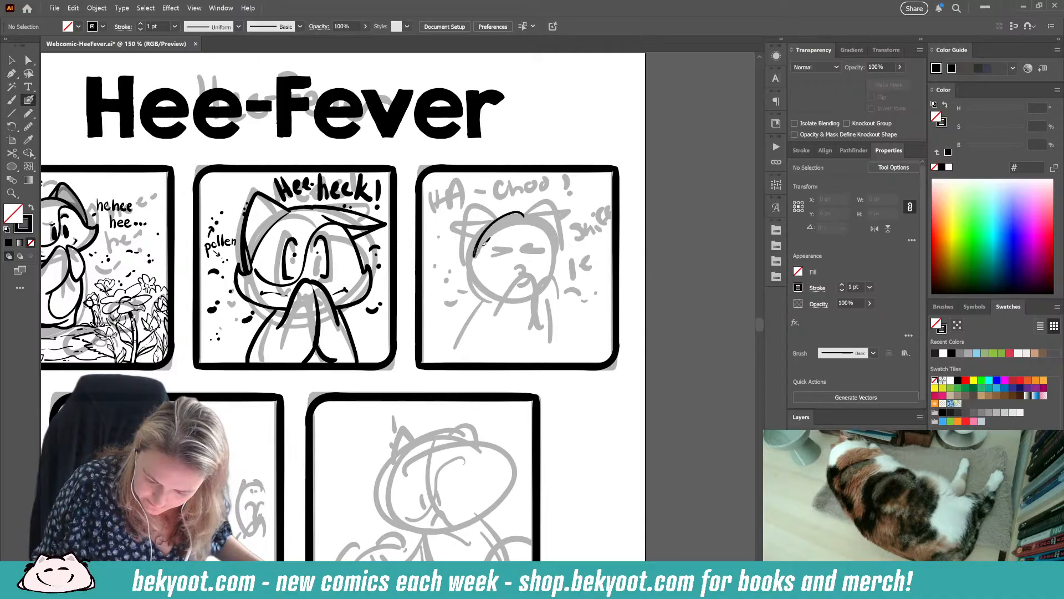
pyautogui.press('Return')
pyautogui.press('Escape')
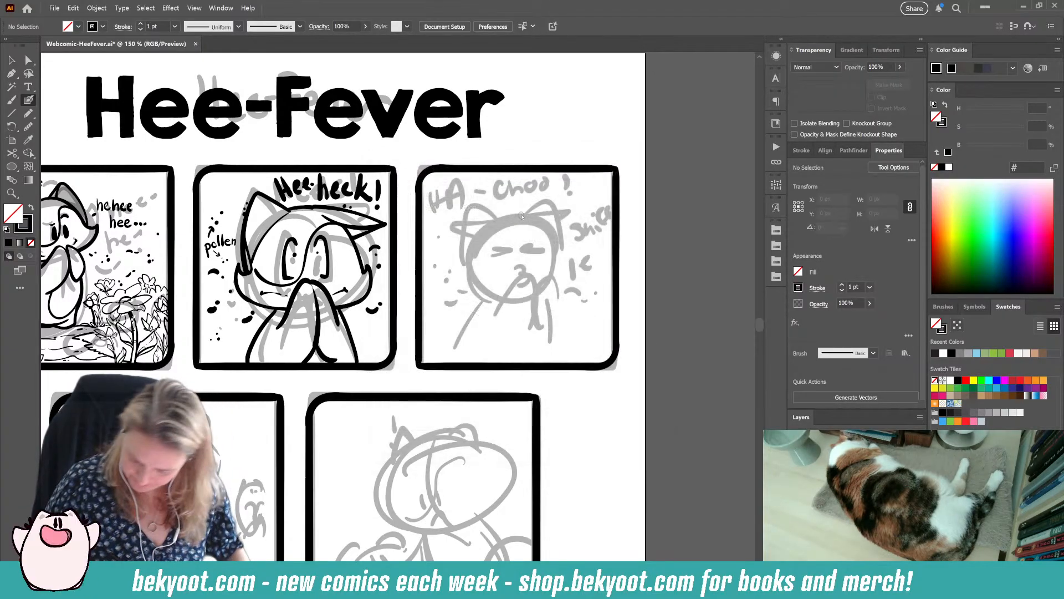
pyautogui.moveTo(529, 218)
pyautogui.mouseDown()
pyautogui.moveTo(472, 249)
pyautogui.moveTo(462, 284)
pyautogui.moveTo(521, 300)
pyautogui.moveTo(556, 285)
pyautogui.moveTo(555, 239)
pyautogui.moveTo(535, 217)
pyautogui.mouseUp()
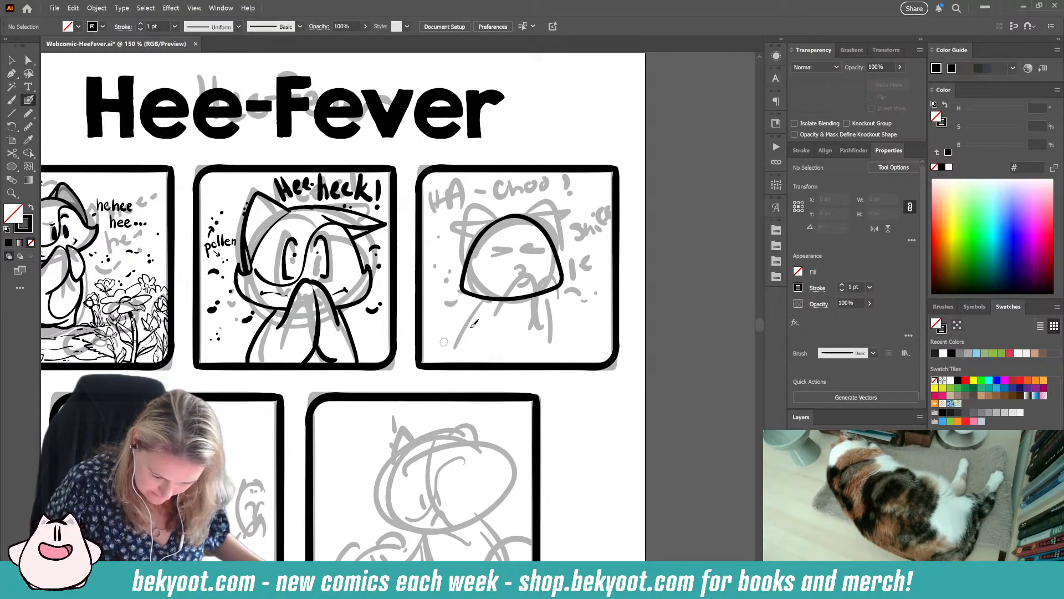
# Step: Widen the third panel's head outline slightly and smooth it by 7%
pyautogui.keyDown('ctrl'); pyautogui.click(531, 298); pyautogui.keyUp('ctrl')
pyautogui.moveTo(564, 301)
pyautogui.mouseDown()
pyautogui.moveTo(572, 308)
pyautogui.moveTo(551, 294)
pyautogui.mouseUp()
pyautogui.hotkey('ctrl', 'shift', 's')
pyautogui.moveTo(511, 95); pyautogui.dragTo(516, 96)
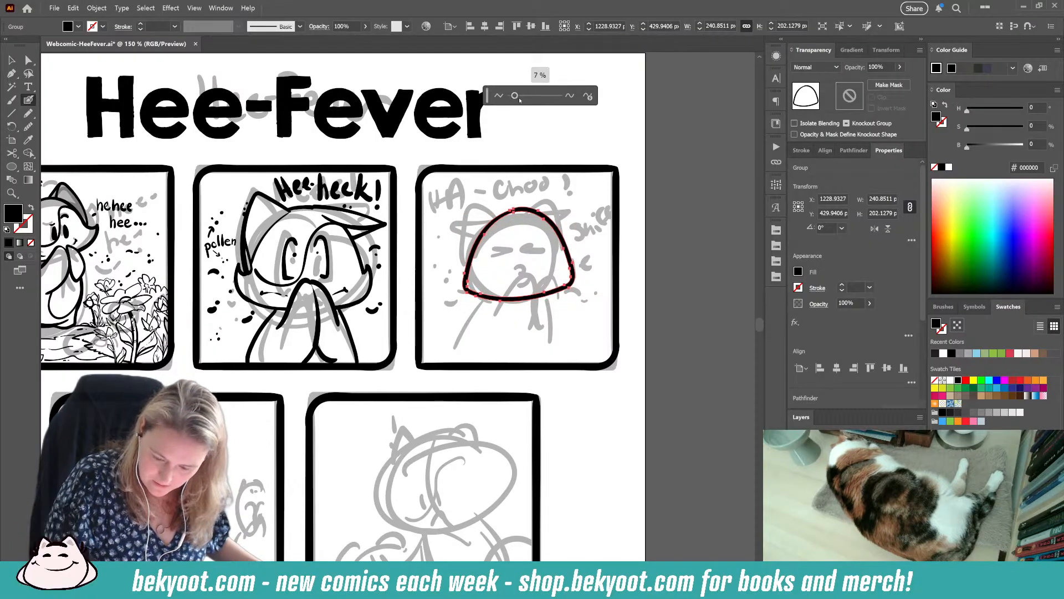
pyautogui.keyDown('ctrl'); pyautogui.click(632, 261); pyautogui.keyUp('ctrl')
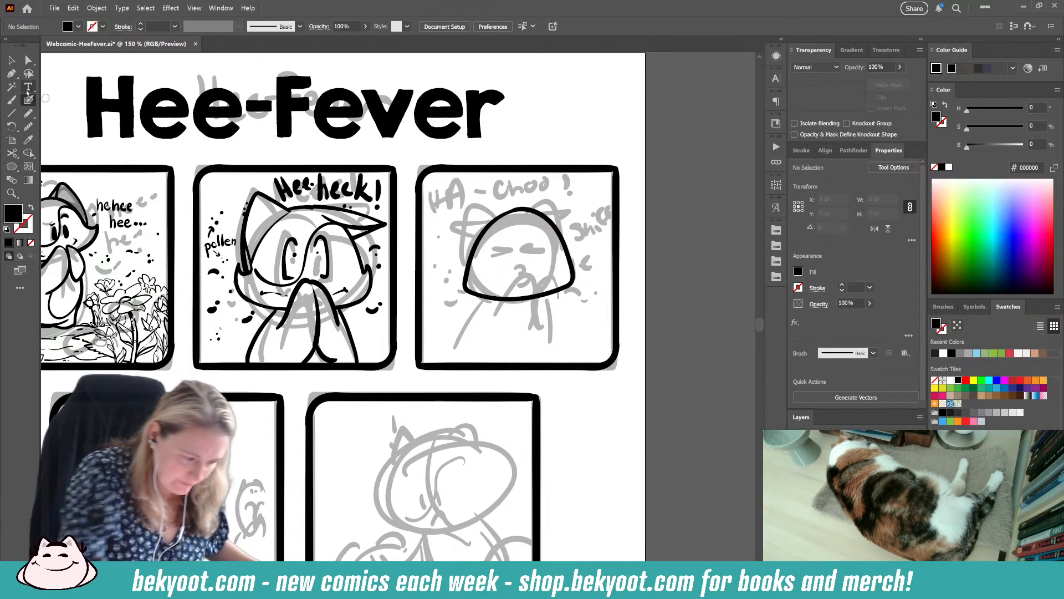
# Step: Hand-letter "HA-Choo!" in black above the head in the third panel, redoing any strokes that come out wrong
pyautogui.moveTo(438, 190)
pyautogui.mouseDown()
pyautogui.moveTo(445, 222)
pyautogui.moveTo(457, 215)
pyautogui.mouseUp()
pyautogui.moveTo(458, 195); pyautogui.dragTo(468, 213)
pyautogui.moveTo(457, 209)
pyautogui.mouseDown()
pyautogui.moveTo(530, 183)
pyautogui.moveTo(505, 200)
pyautogui.mouseUp()
pyautogui.hotkey('ctrl', 'z')
pyautogui.hotkey('ctrl', 'z')
pyautogui.hotkey('ctrl', 'z')
pyautogui.moveTo(506, 193); pyautogui.dragTo(548, 191)
pyautogui.hotkey('ctrl', 'z')
pyautogui.hotkey('ctrl', 'z')
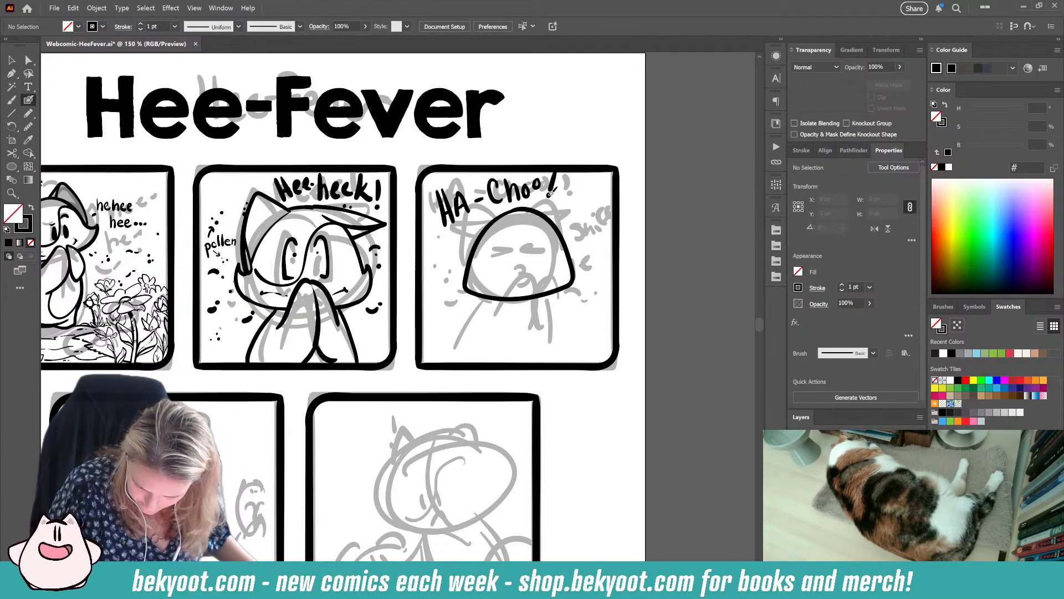
pyautogui.moveTo(549, 175); pyautogui.dragTo(548, 185)
pyautogui.click(549, 191)
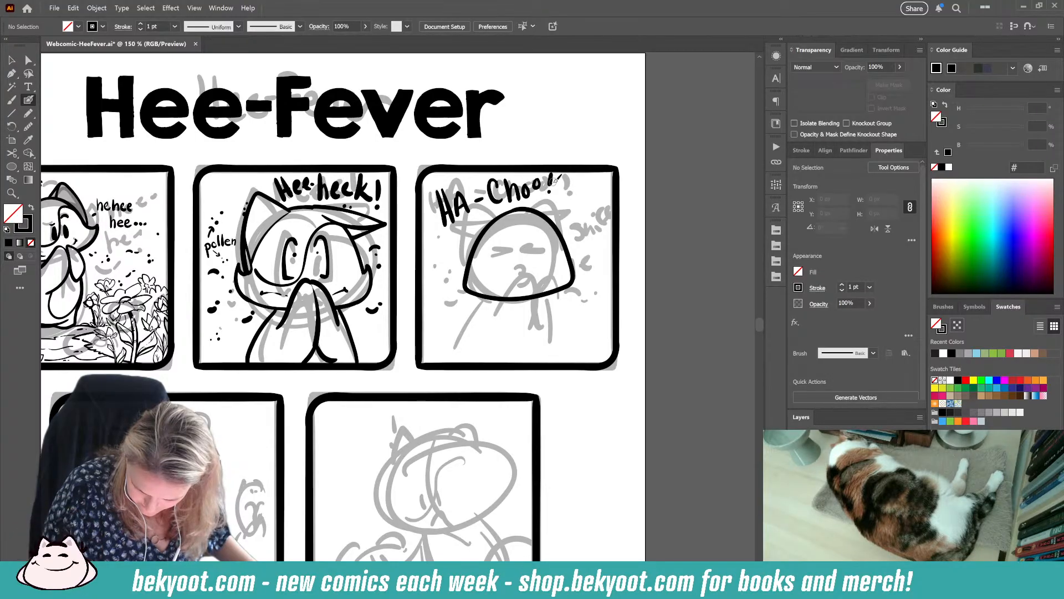
# Step: Group the "HA-Choo!" lettering with the third panel's head outline and isolate that group for editing
pyautogui.press('v')
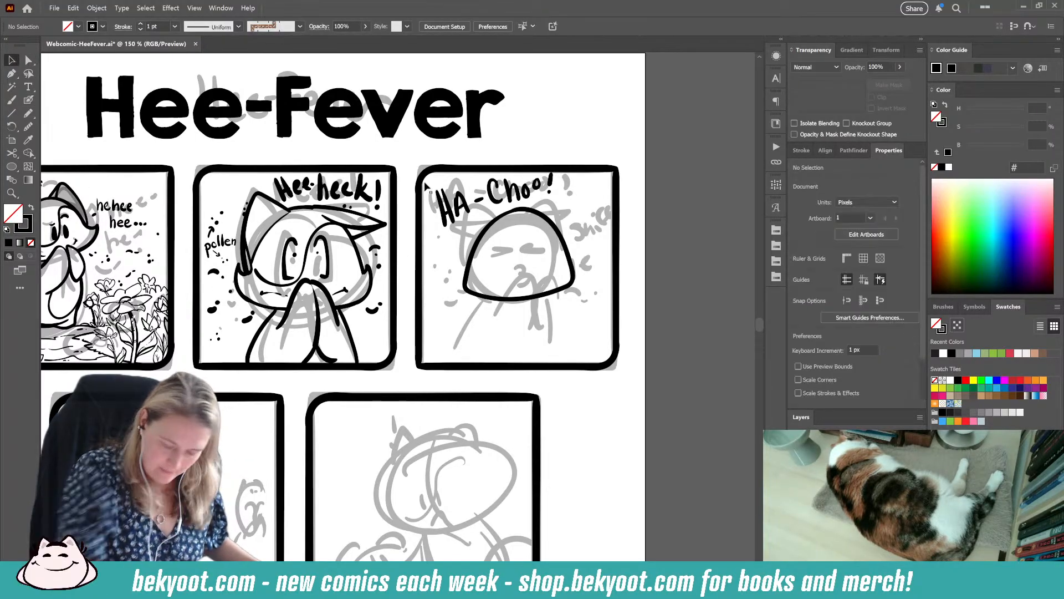
pyautogui.moveTo(425, 138)
pyautogui.mouseDown()
pyautogui.moveTo(510, 232)
pyautogui.moveTo(502, 233)
pyautogui.mouseUp()
pyautogui.hotkey('ctrl', 'z')
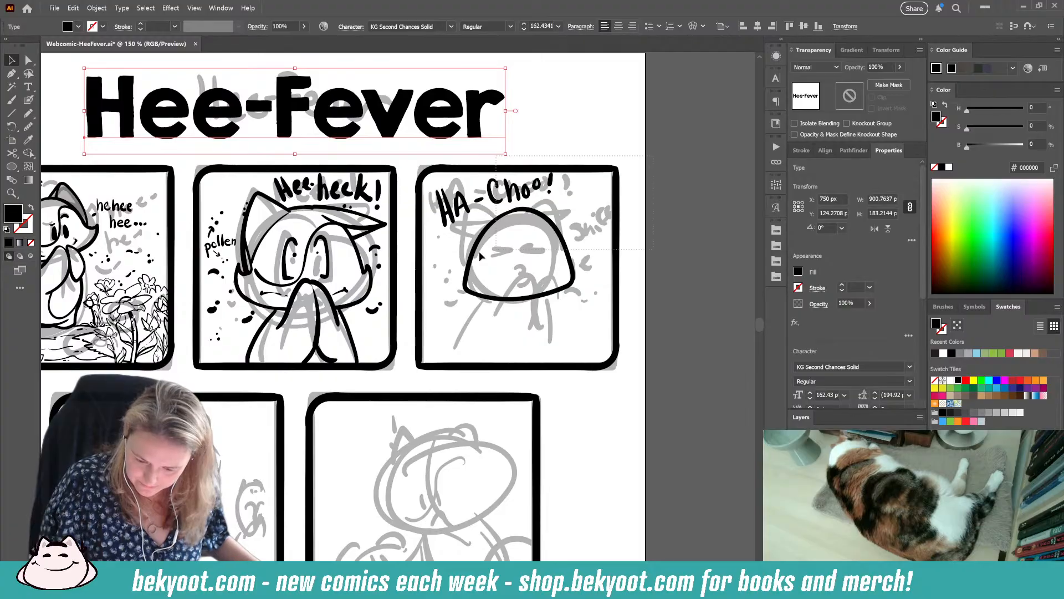
pyautogui.moveTo(436, 263); pyautogui.dragTo(618, 209)
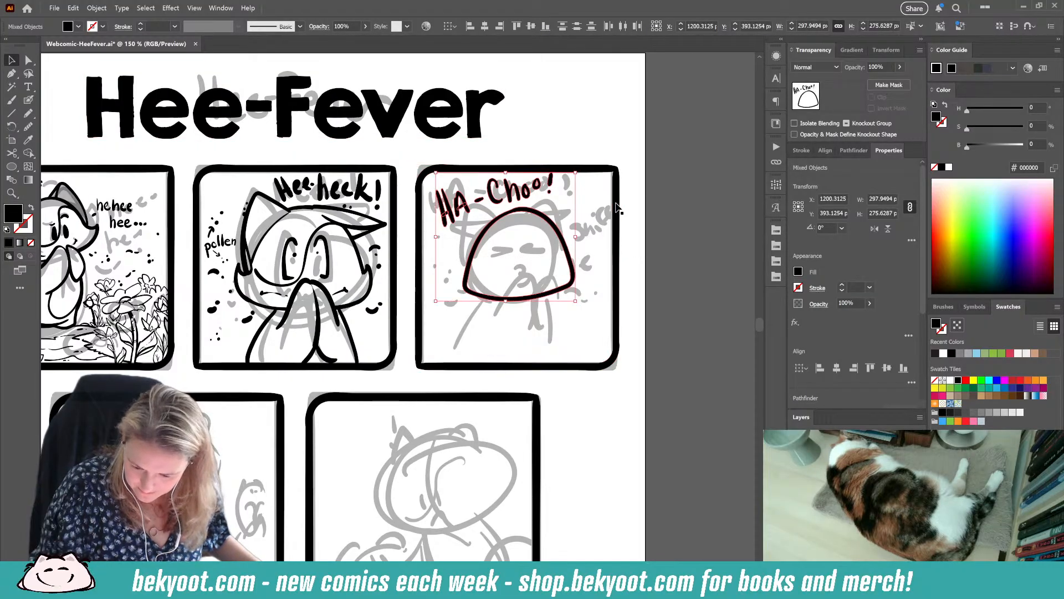
pyautogui.click(618, 209)
pyautogui.doubleClick(542, 297)
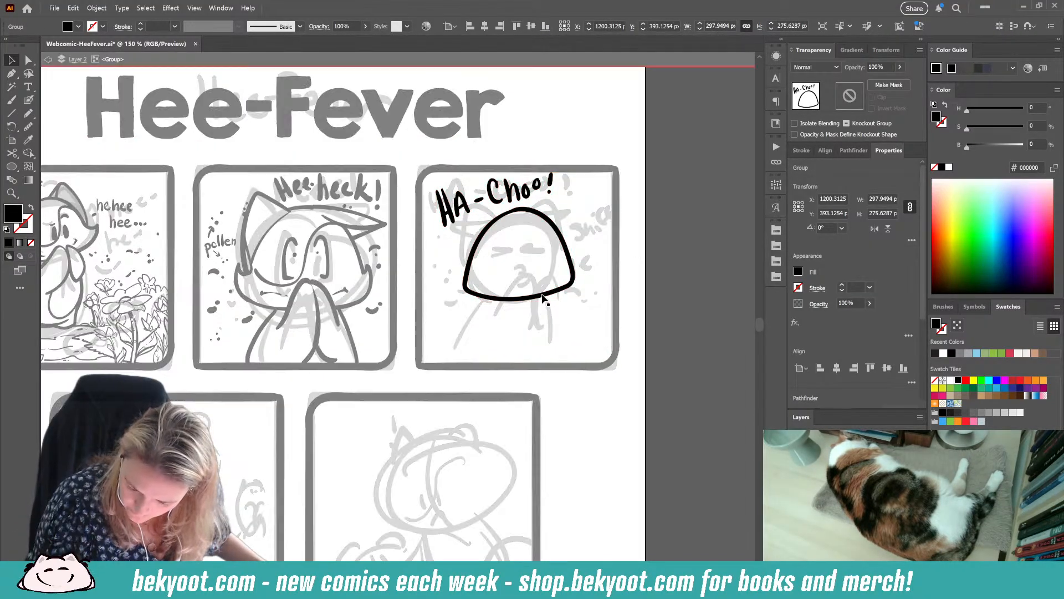
# Step: Ink a jagged fur tuft on the left cheek of the third panel's character and a small 3-shaped mouth
pyautogui.hotkey('shift', 'b')
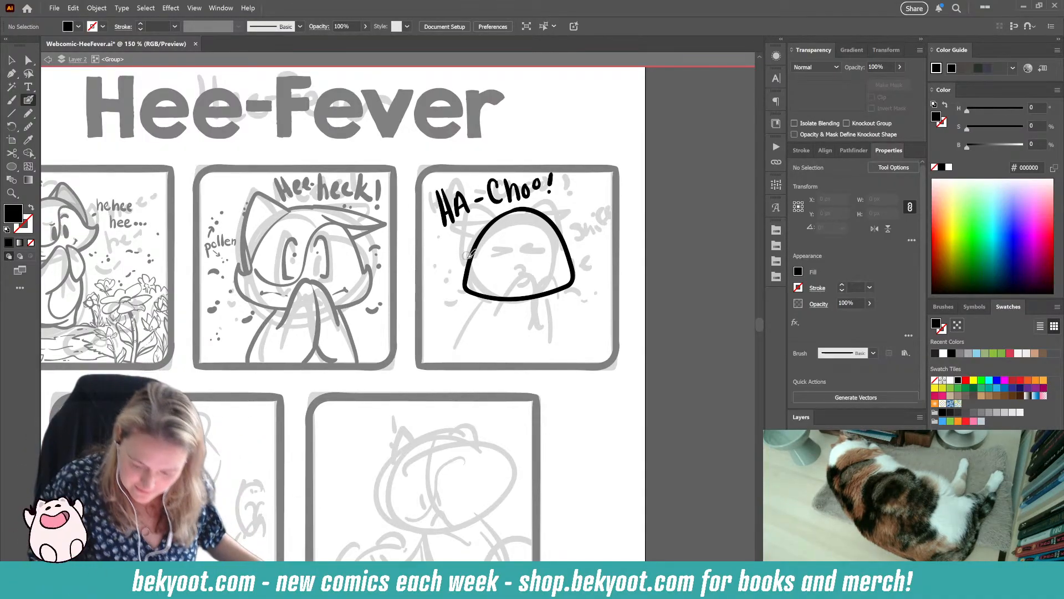
pyautogui.moveTo(468, 259)
pyautogui.mouseDown()
pyautogui.moveTo(450, 281)
pyautogui.moveTo(471, 291)
pyautogui.mouseUp()
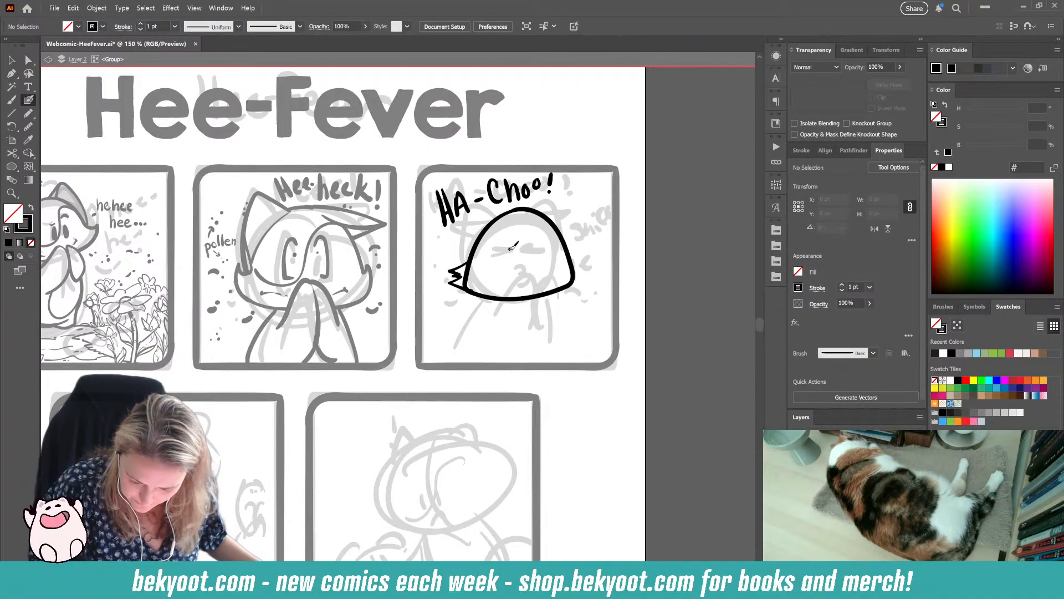
pyautogui.moveTo(508, 249); pyautogui.dragTo(527, 246)
pyautogui.hotkey('ctrl', 'z')
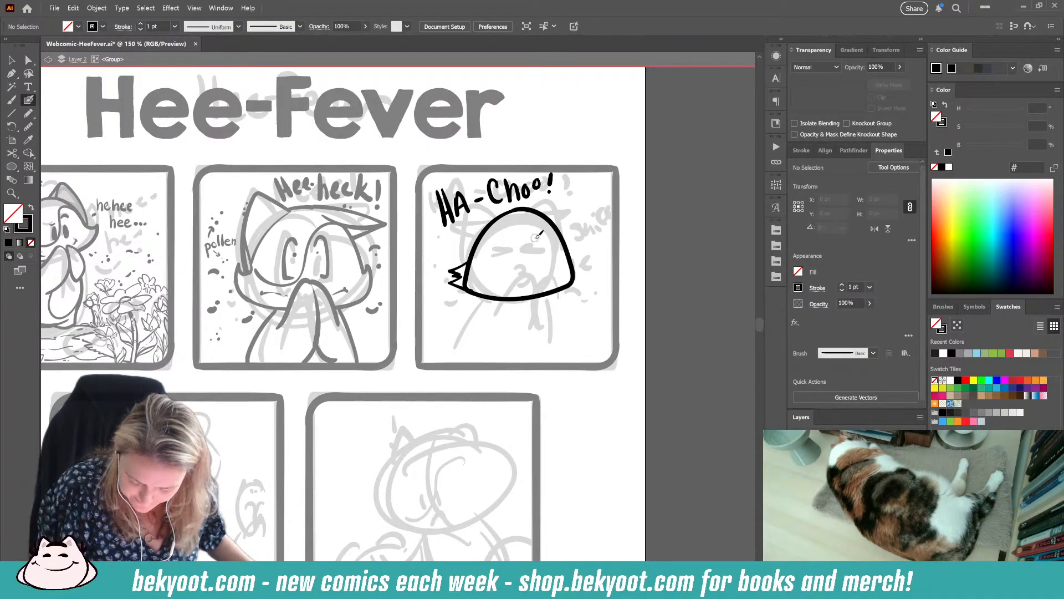
pyautogui.moveTo(534, 268); pyautogui.dragTo(530, 280)
pyautogui.hotkey('ctrl', 'z')
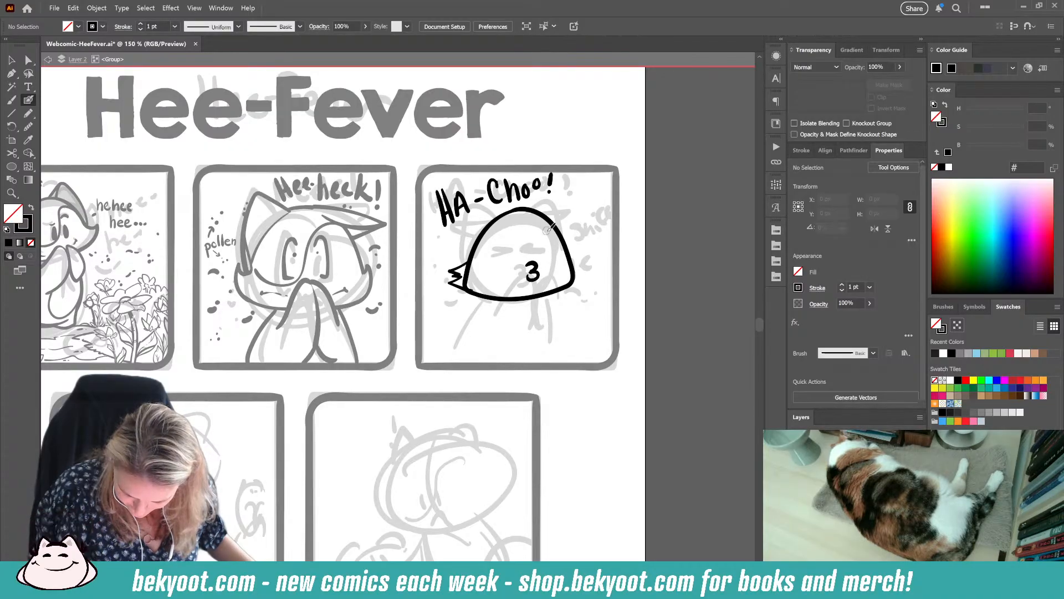
# Step: Undo the 3-shaped mouth, and ink a curved dividing line down the third panel's face plus a jagged fur tuft on the right cheek
pyautogui.hotkey('ctrl', 'z')
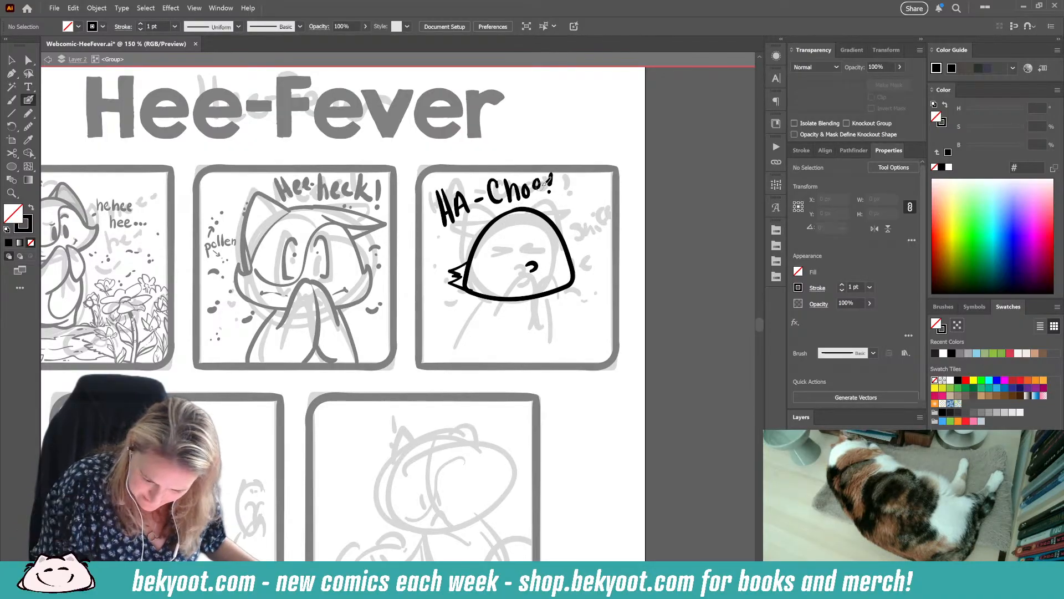
pyautogui.moveTo(518, 208); pyautogui.dragTo(529, 294)
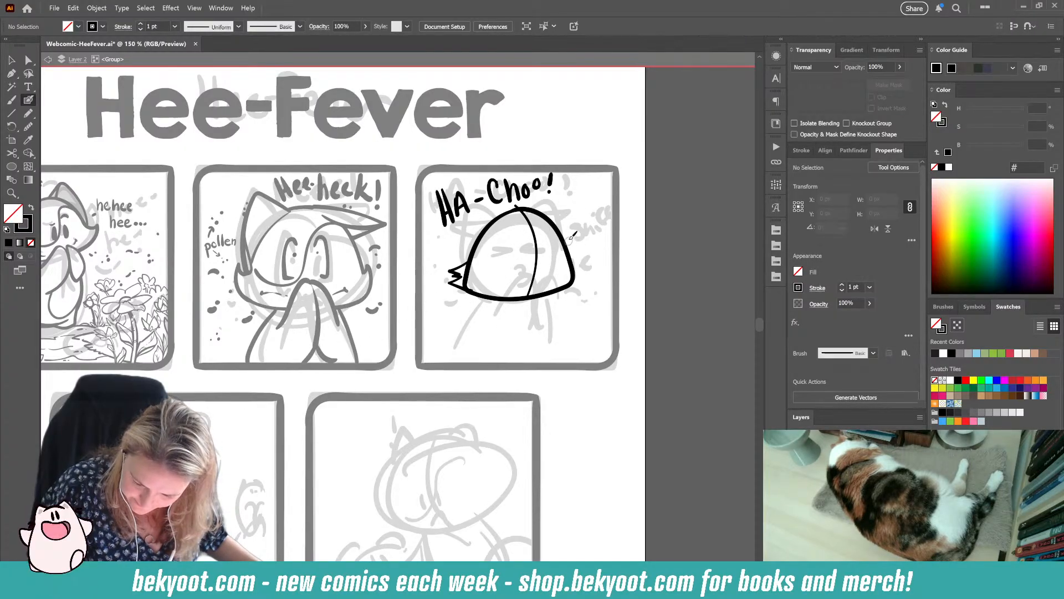
pyautogui.moveTo(498, 270); pyautogui.dragTo(505, 287)
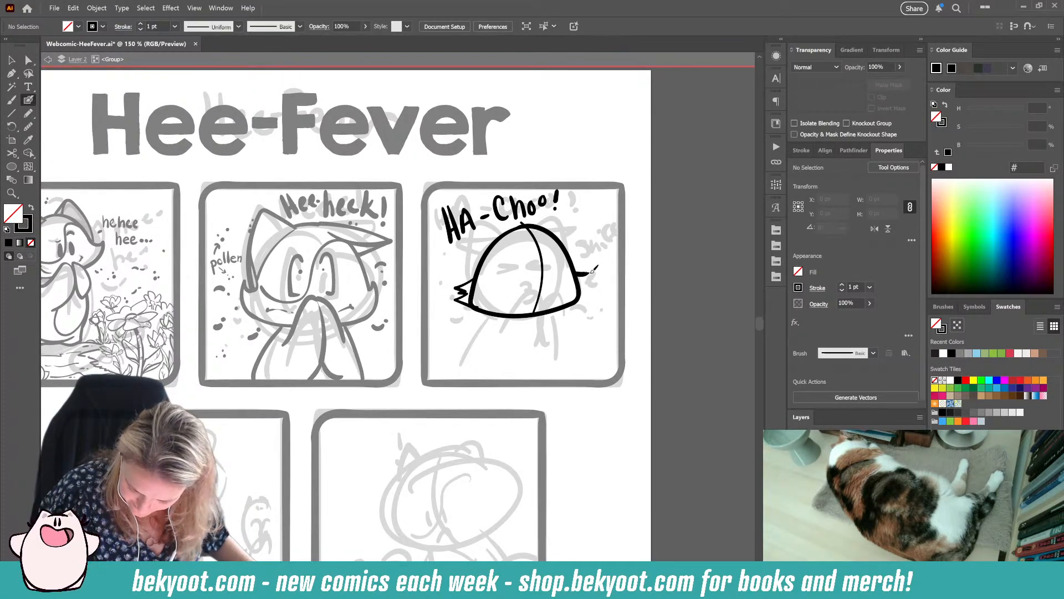
pyautogui.moveTo(592, 281); pyautogui.dragTo(533, 319)
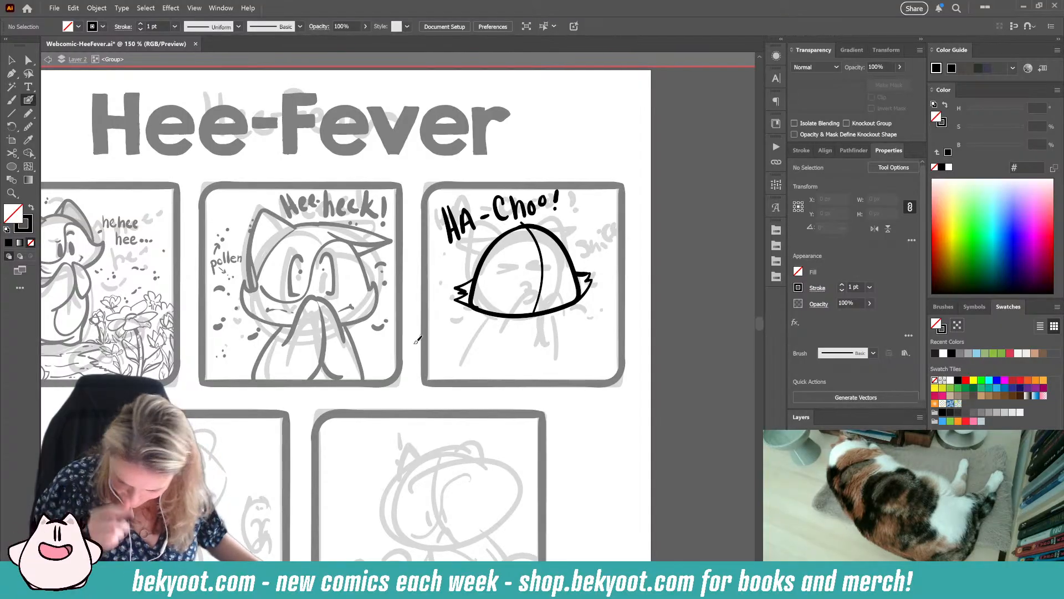
# Step: Ink two thick closed eyes and a 3-shaped mouth on the third panel's face, redoing mouth strokes that come out wrong
pyautogui.moveTo(521, 267)
pyautogui.mouseDown()
pyautogui.moveTo(539, 267)
pyautogui.moveTo(516, 275)
pyautogui.moveTo(562, 264)
pyautogui.moveTo(552, 279)
pyautogui.mouseUp()
pyautogui.hotkey('ctrl', 'z')
pyautogui.hotkey('ctrl', 'z')
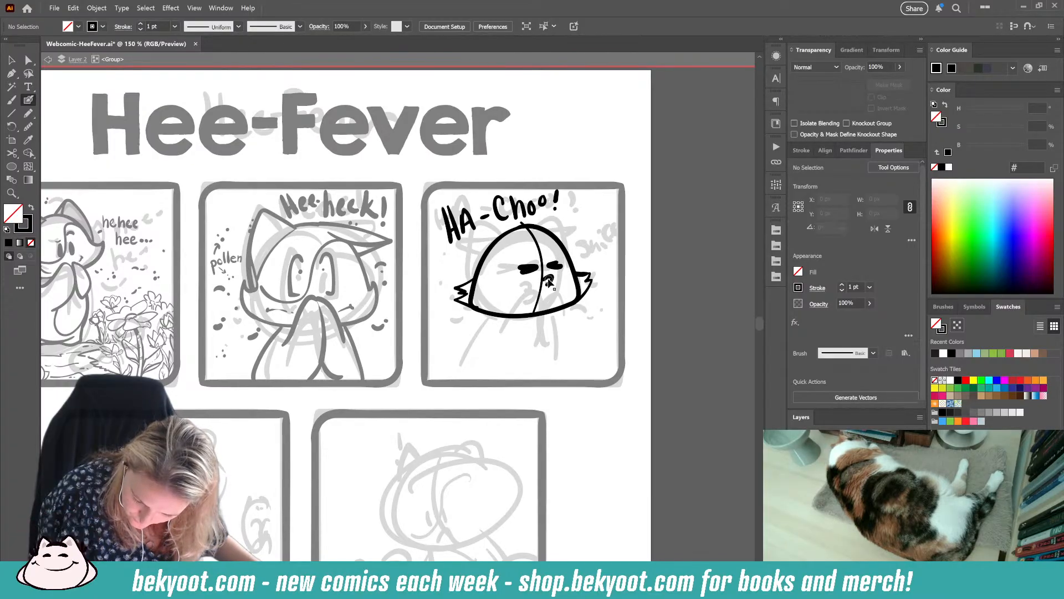
pyautogui.hotkey('ctrl', 'z')
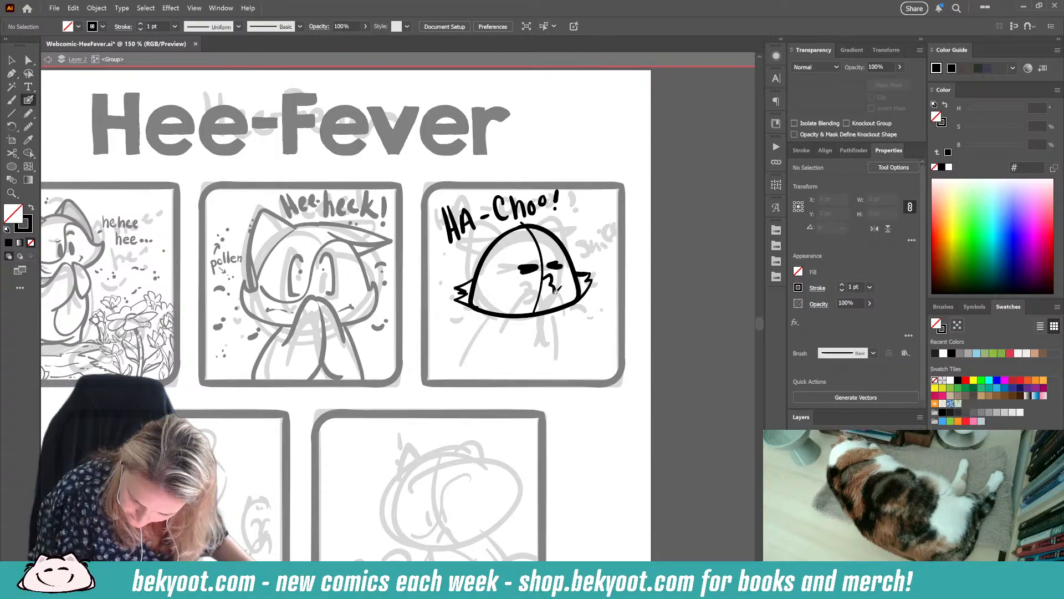
pyautogui.moveTo(554, 291); pyautogui.dragTo(542, 297)
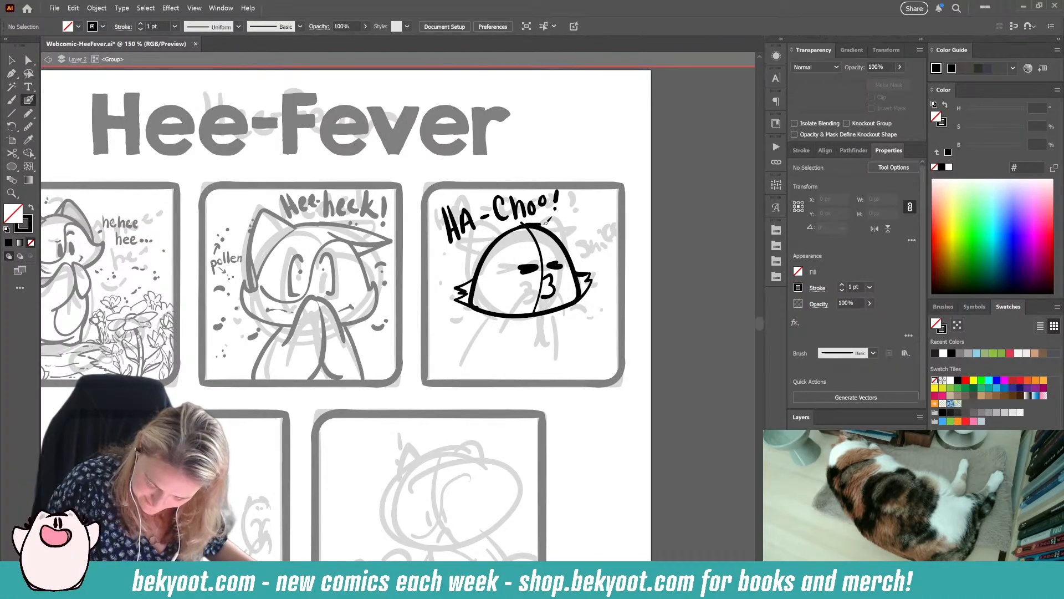
# Step: Ink the flattened right ear on the third panel's head, undoing the first version of the left ear
pyautogui.moveTo(547, 221)
pyautogui.mouseDown()
pyautogui.moveTo(589, 225)
pyautogui.moveTo(572, 259)
pyautogui.moveTo(559, 226)
pyautogui.moveTo(460, 244)
pyautogui.moveTo(516, 240)
pyautogui.moveTo(470, 255)
pyautogui.moveTo(494, 253)
pyautogui.mouseUp()
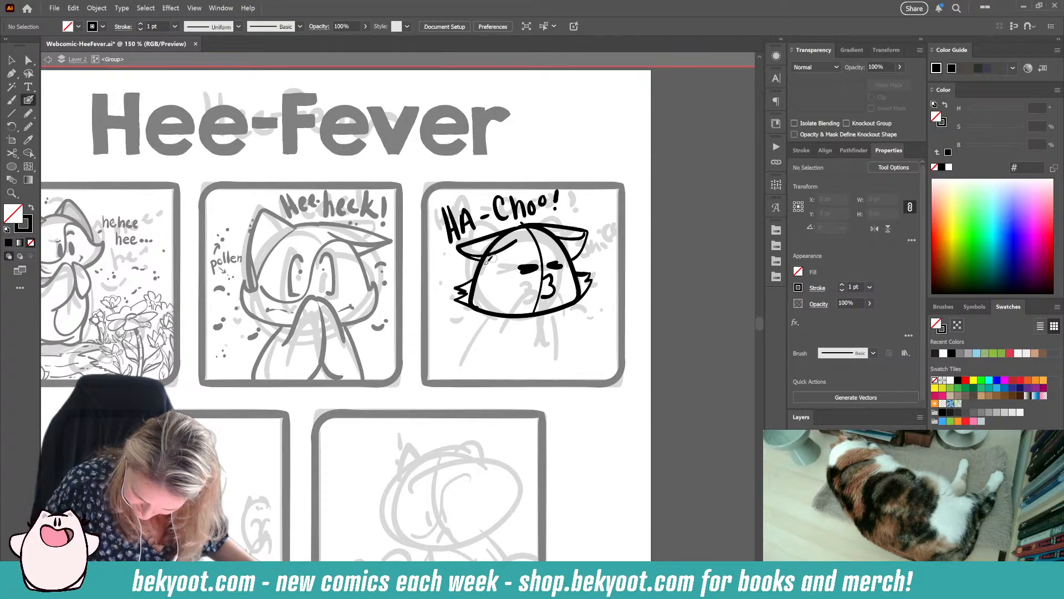
pyautogui.hotkey('ctrl', 'z')
pyautogui.hotkey('ctrl', 'z')
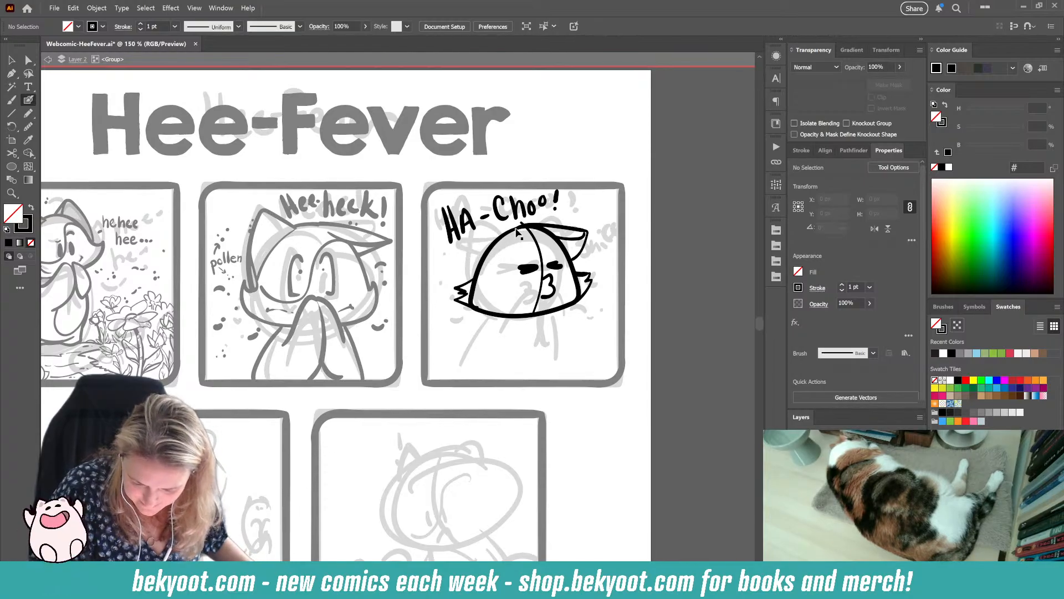
pyautogui.moveTo(515, 226)
pyautogui.mouseDown()
pyautogui.moveTo(453, 256)
pyautogui.moveTo(506, 249)
pyautogui.moveTo(476, 265)
pyautogui.moveTo(486, 258)
pyautogui.mouseUp()
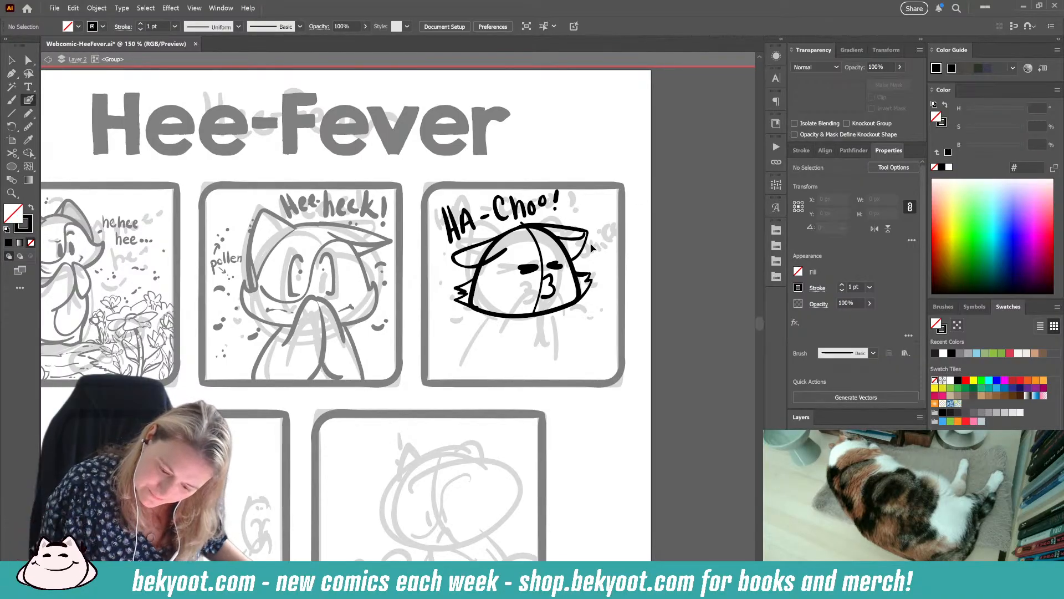
pyautogui.hotkey('ctrl', 'z')
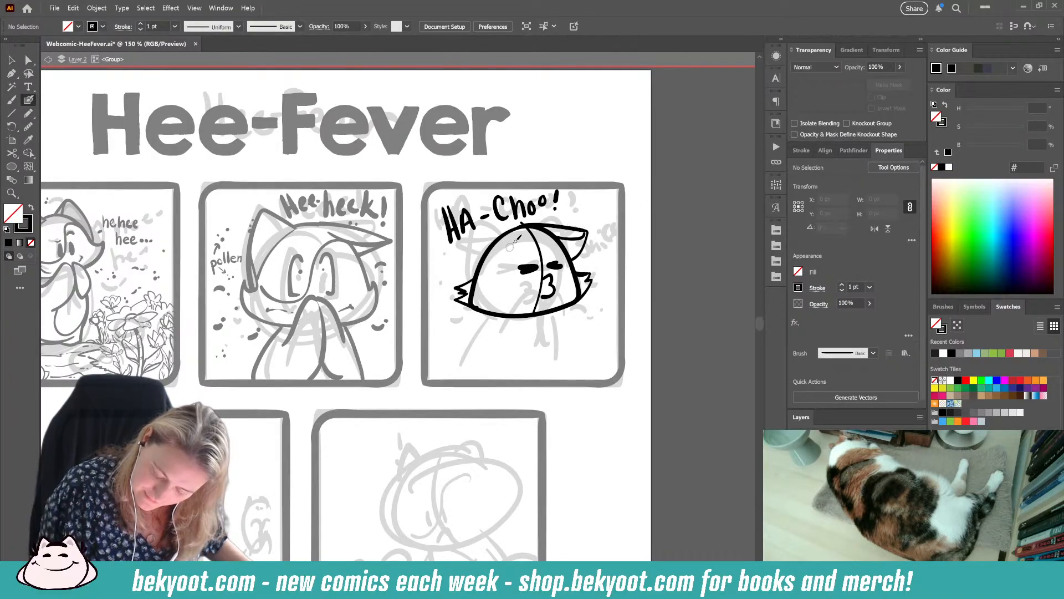
pyautogui.moveTo(513, 243)
pyautogui.mouseDown()
pyautogui.moveTo(453, 267)
pyautogui.moveTo(503, 234)
pyautogui.mouseUp()
pyautogui.moveTo(455, 269); pyautogui.dragTo(484, 266)
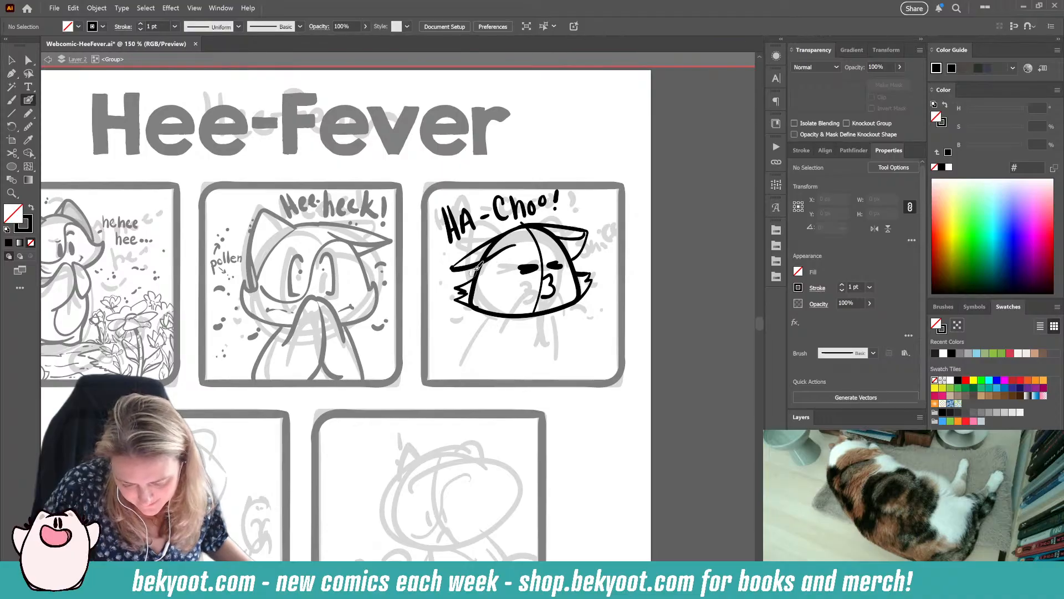
pyautogui.moveTo(451, 268); pyautogui.dragTo(477, 276)
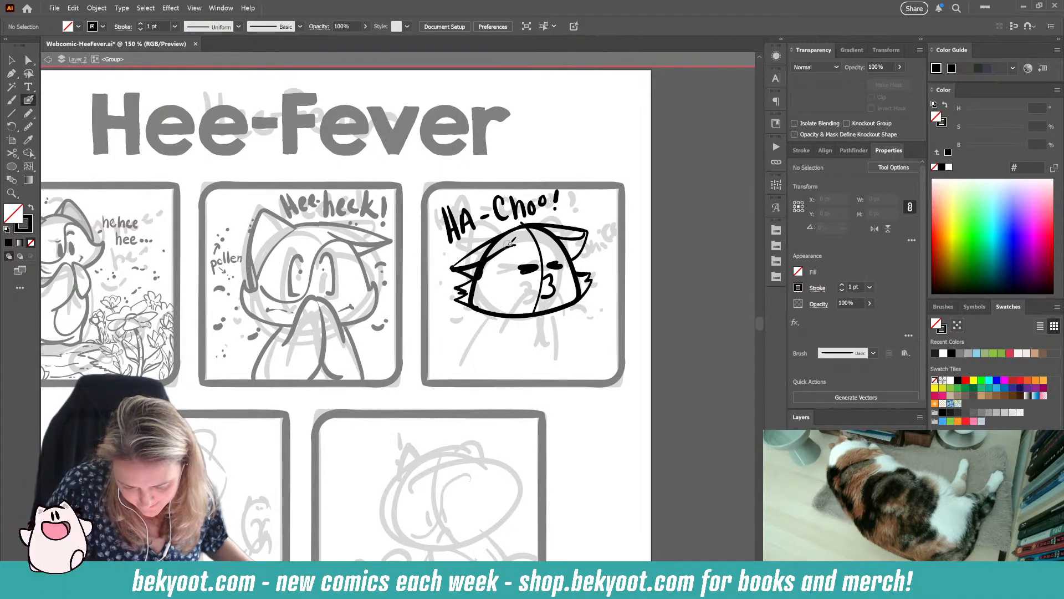
pyautogui.hotkey('ctrl', 'z')
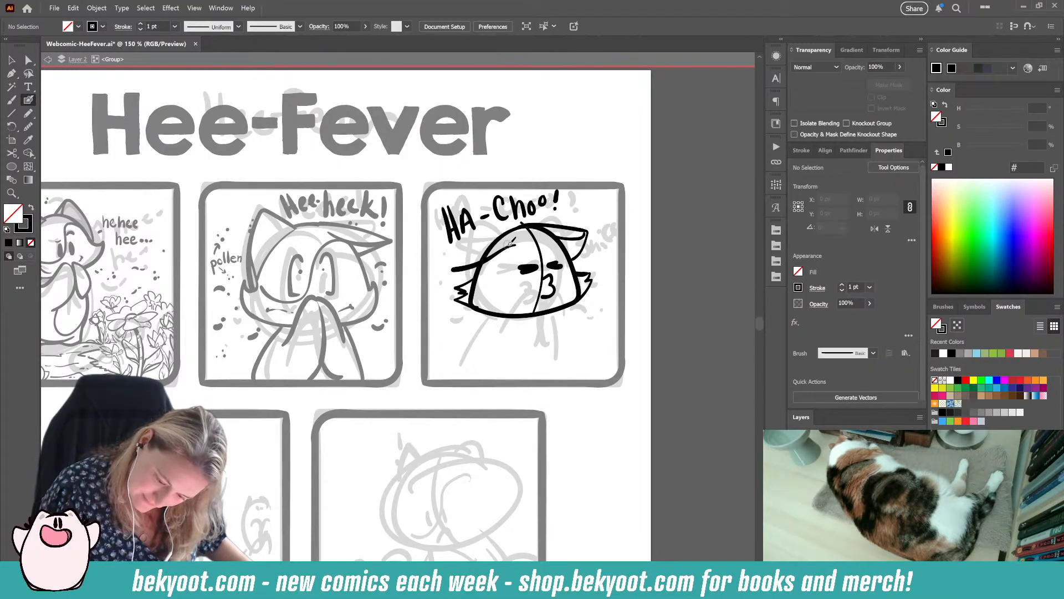
pyautogui.hotkey('ctrl', 'z')
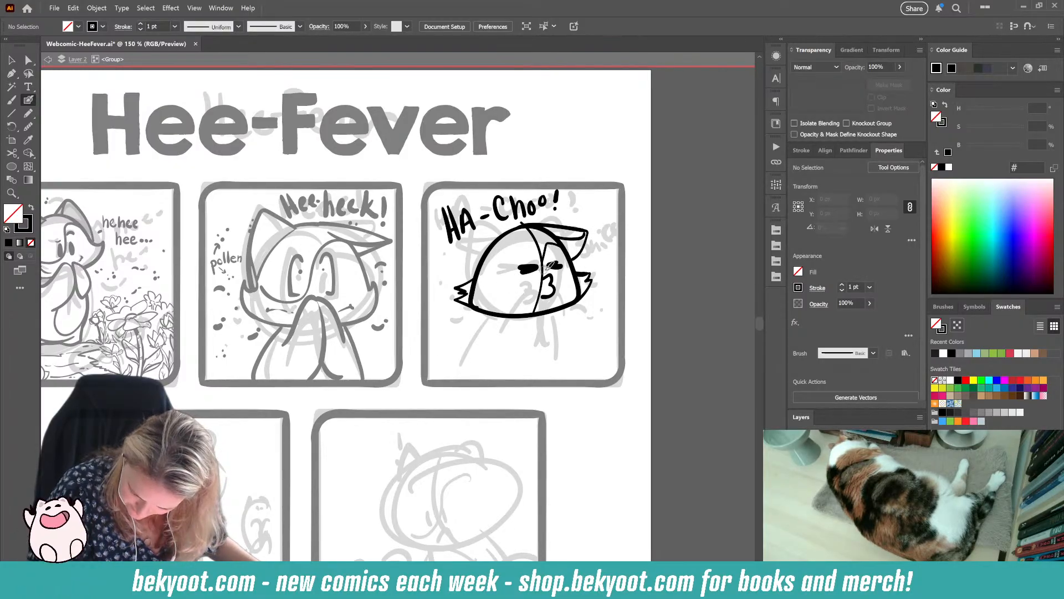
# Step: Ink the curved patch line on the face, the arms raised to the mouth and the curved back of the third panel's character
pyautogui.moveTo(536, 280)
pyautogui.mouseDown()
pyautogui.moveTo(501, 289)
pyautogui.moveTo(482, 276)
pyautogui.mouseUp()
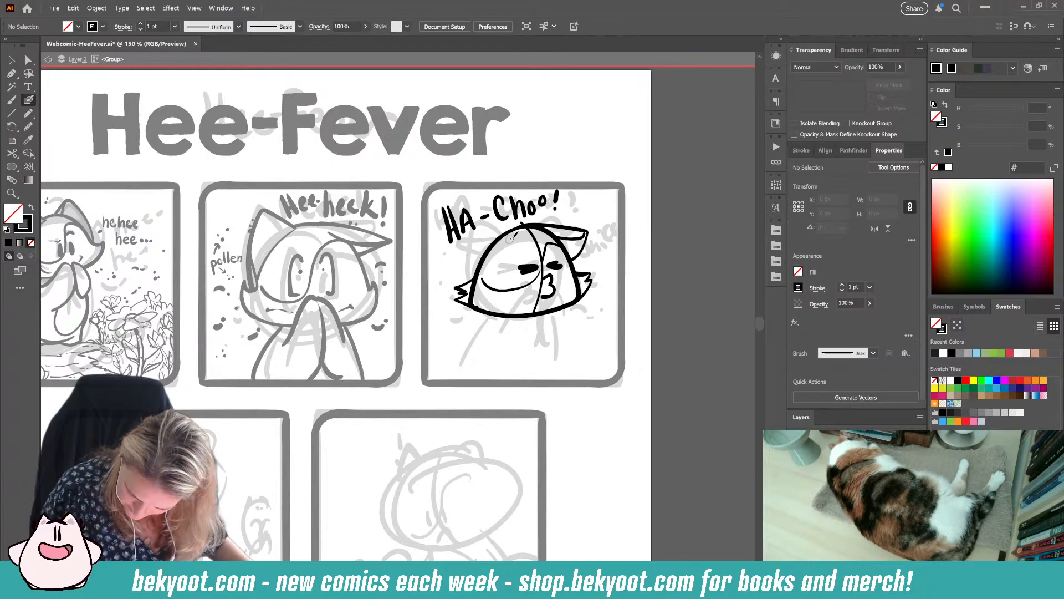
pyautogui.moveTo(501, 332)
pyautogui.mouseDown()
pyautogui.moveTo(537, 287)
pyautogui.moveTo(546, 291)
pyautogui.moveTo(552, 318)
pyautogui.moveTo(535, 363)
pyautogui.mouseUp()
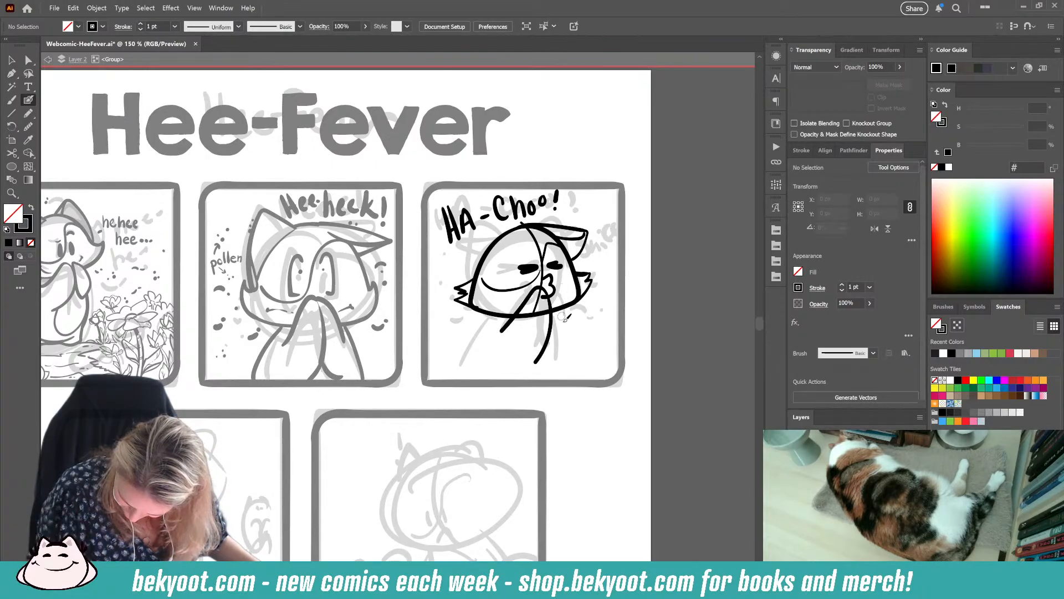
pyautogui.moveTo(578, 335); pyautogui.dragTo(563, 289)
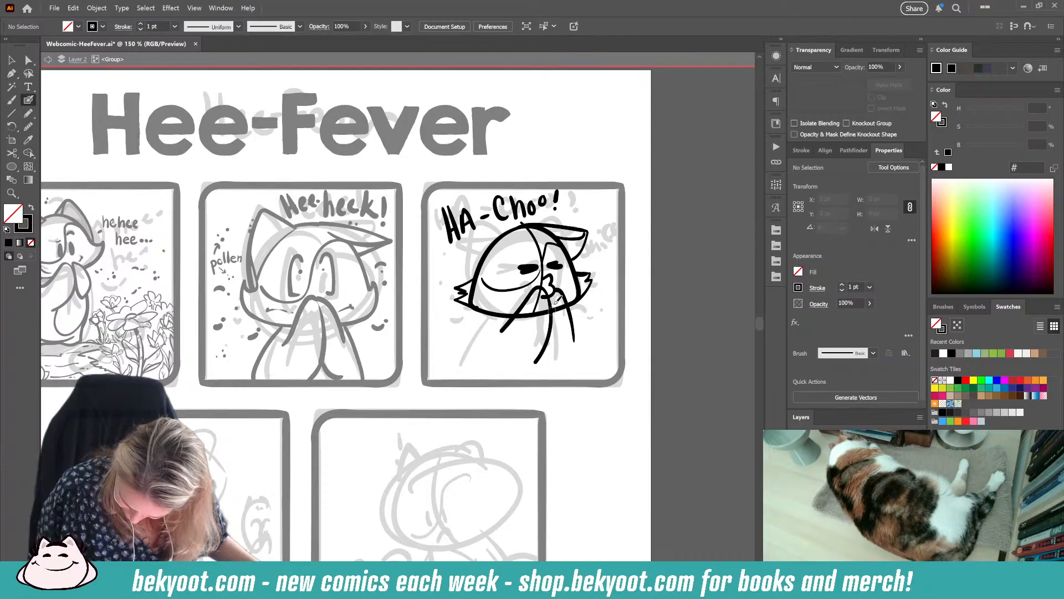
pyautogui.hotkey('ctrl', 'z')
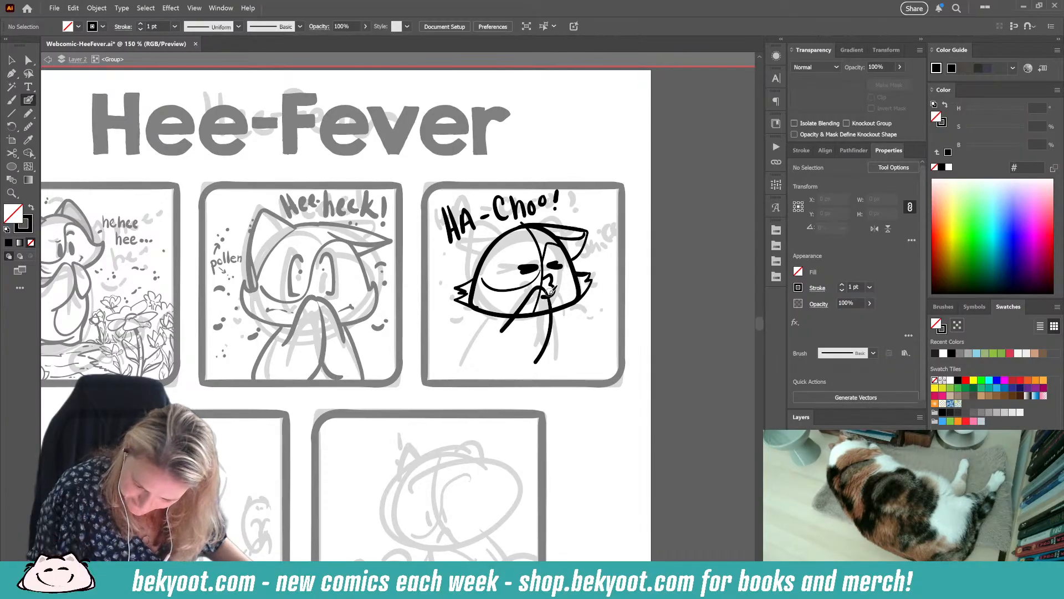
pyautogui.moveTo(569, 288)
pyautogui.mouseDown()
pyautogui.moveTo(572, 349)
pyautogui.moveTo(557, 362)
pyautogui.mouseUp()
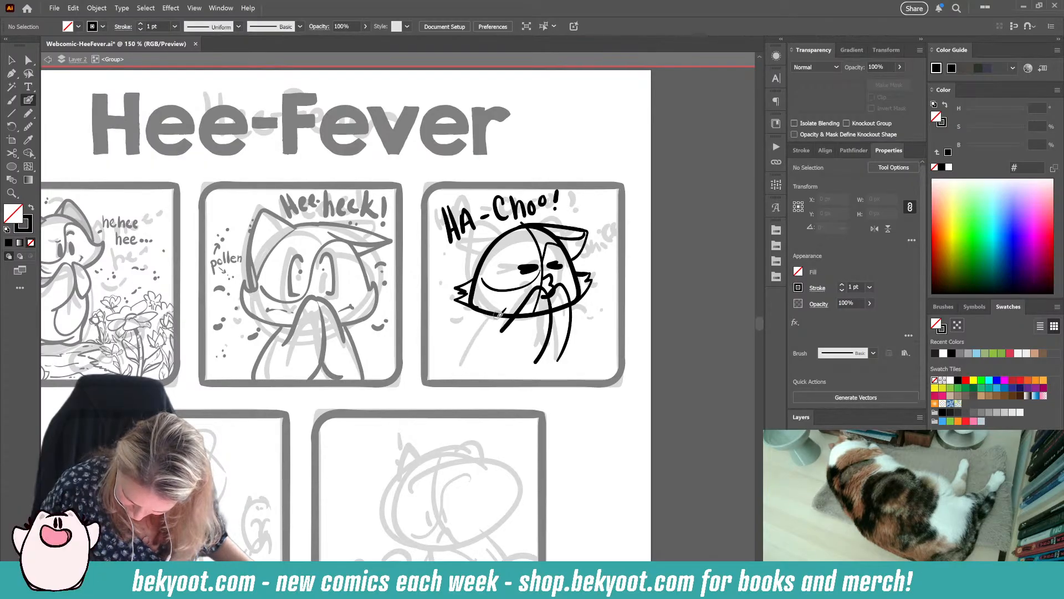
pyautogui.moveTo(499, 316)
pyautogui.mouseDown()
pyautogui.moveTo(465, 337)
pyautogui.moveTo(449, 383)
pyautogui.mouseUp()
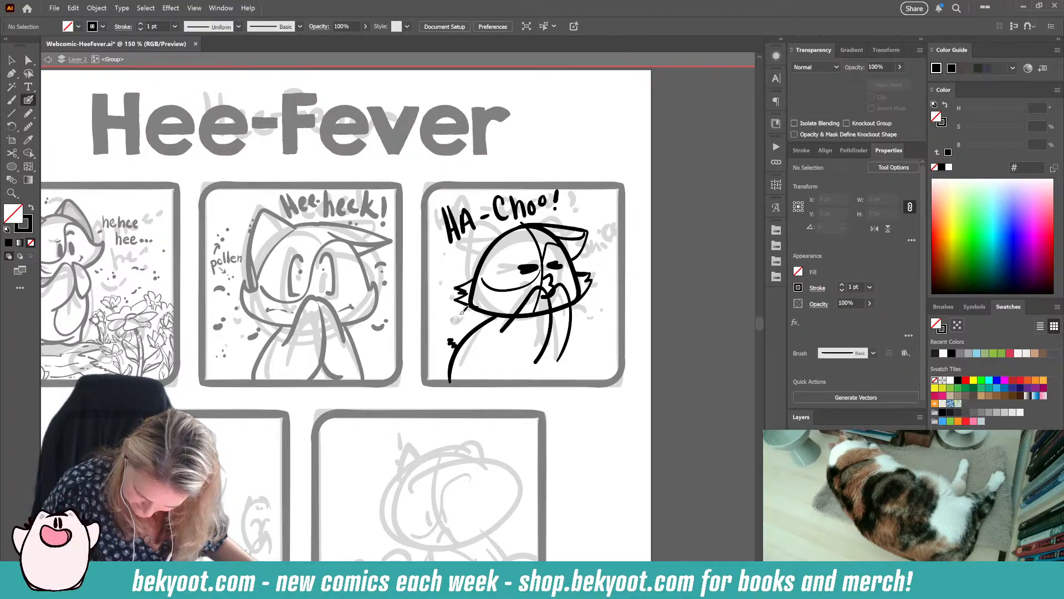
# Step: Draw a rounded tail guide behind the third panel's character, group its strokes and lower the group's opacity to 35%
pyautogui.moveTo(454, 349)
pyautogui.mouseDown()
pyautogui.moveTo(444, 308)
pyautogui.moveTo(425, 301)
pyautogui.moveTo(421, 351)
pyautogui.moveTo(433, 373)
pyautogui.moveTo(450, 376)
pyautogui.moveTo(457, 320)
pyautogui.mouseUp()
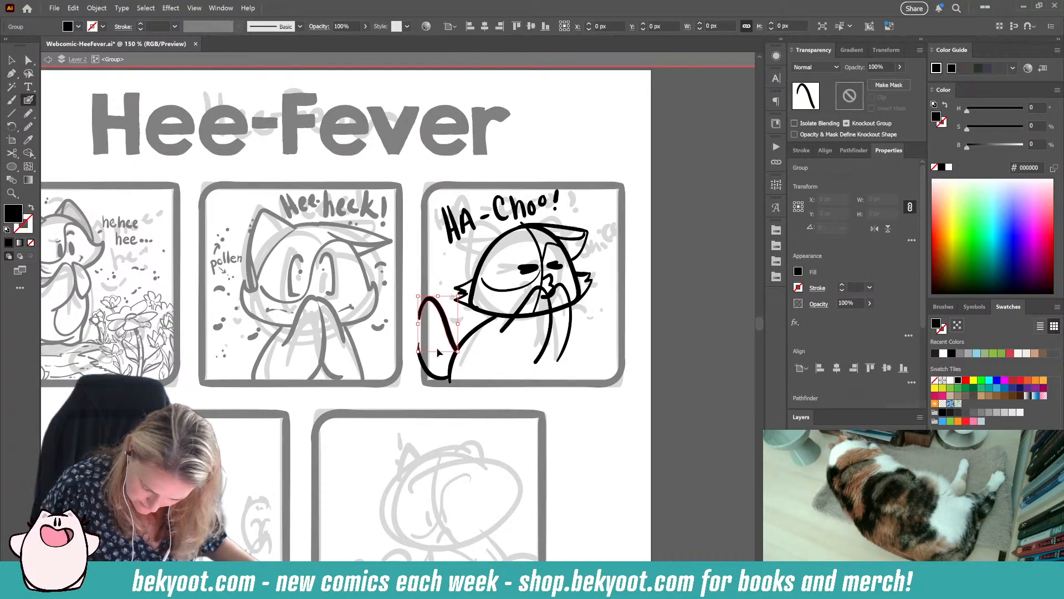
pyautogui.keyDown('ctrl'); pyautogui.keyDown('shift'); pyautogui.click(425, 363); pyautogui.keyUp('shift'); pyautogui.keyUp('ctrl')
pyautogui.hotkey('ctrl', 'g')
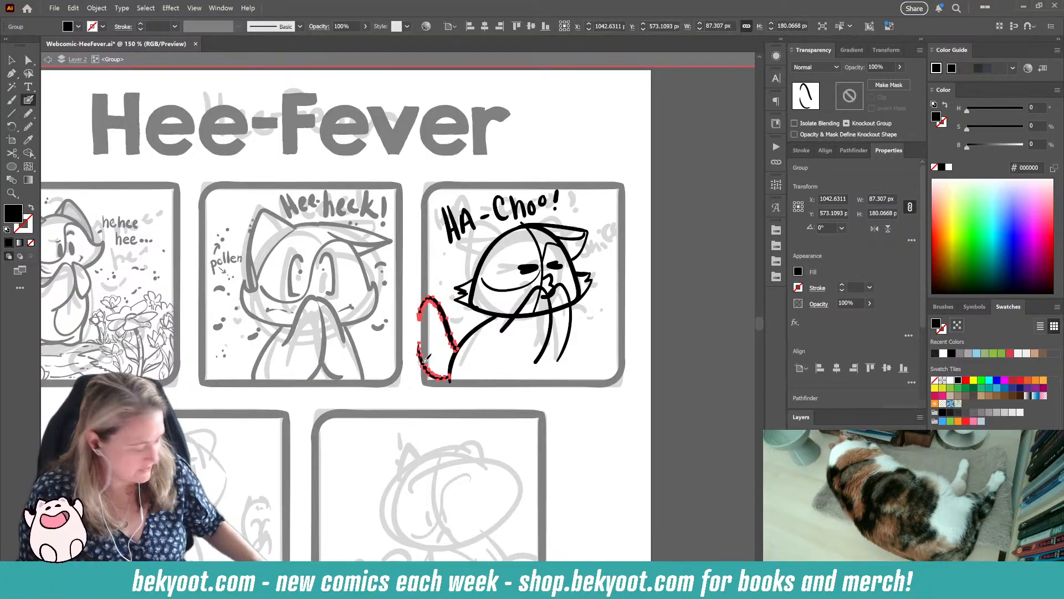
pyautogui.click(899, 67)
pyautogui.moveTo(900, 81); pyautogui.dragTo(863, 81)
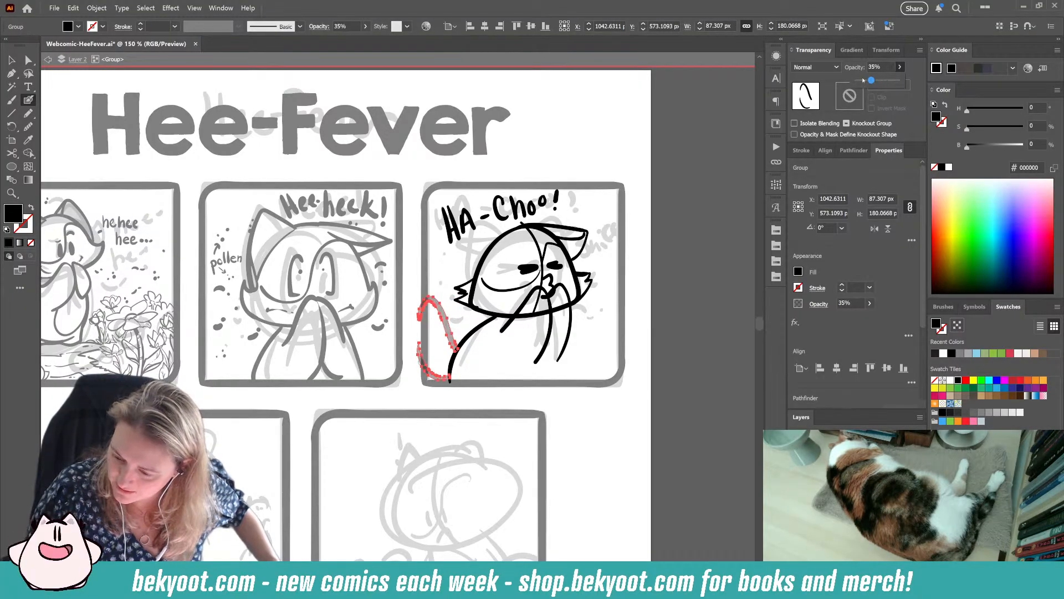
pyautogui.hotkey('ctrl', 'shift', 'a')
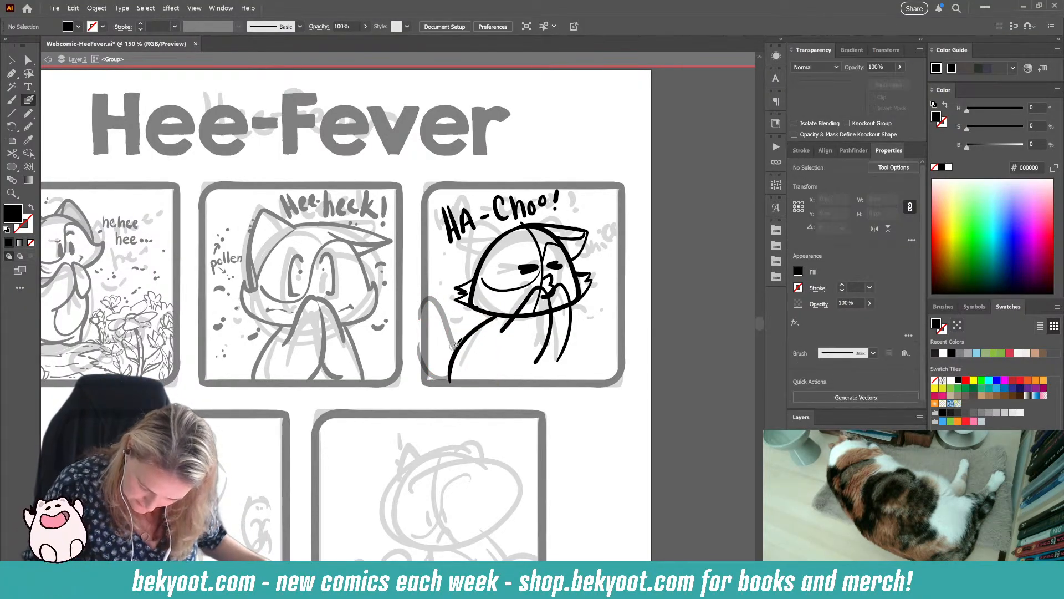
# Step: Ink the tail with short bristling fur strokes and a scribbled mark inside it, and delete the faded tail guide
pyautogui.moveTo(456, 348); pyautogui.dragTo(440, 295)
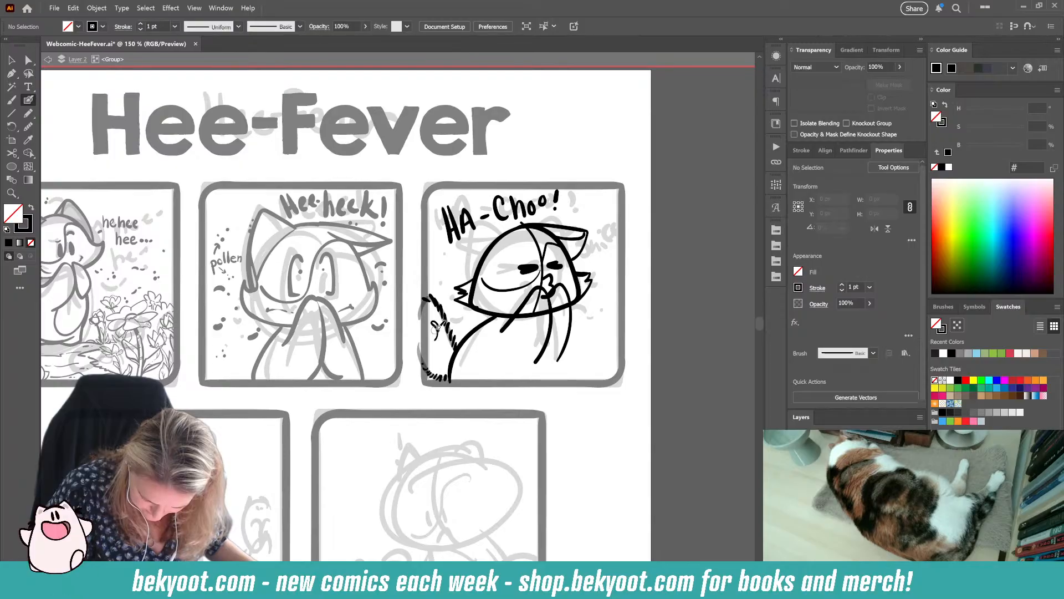
pyautogui.moveTo(435, 326)
pyautogui.mouseDown()
pyautogui.moveTo(426, 336)
pyautogui.moveTo(443, 321)
pyautogui.mouseUp()
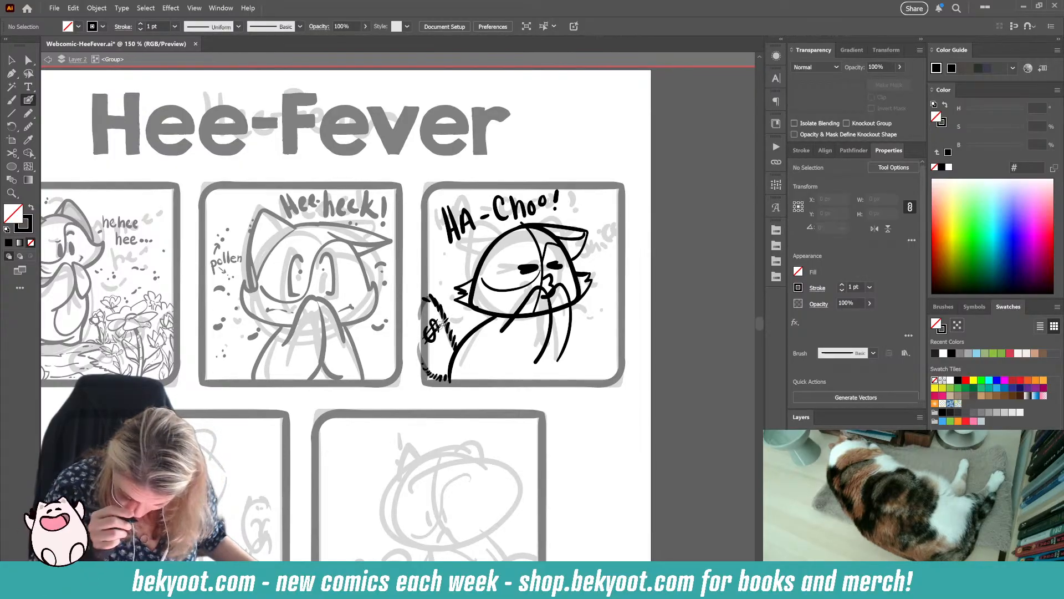
pyautogui.keyDown('ctrl'); pyautogui.click(420, 353); pyautogui.keyUp('ctrl')
pyautogui.press('Delete')
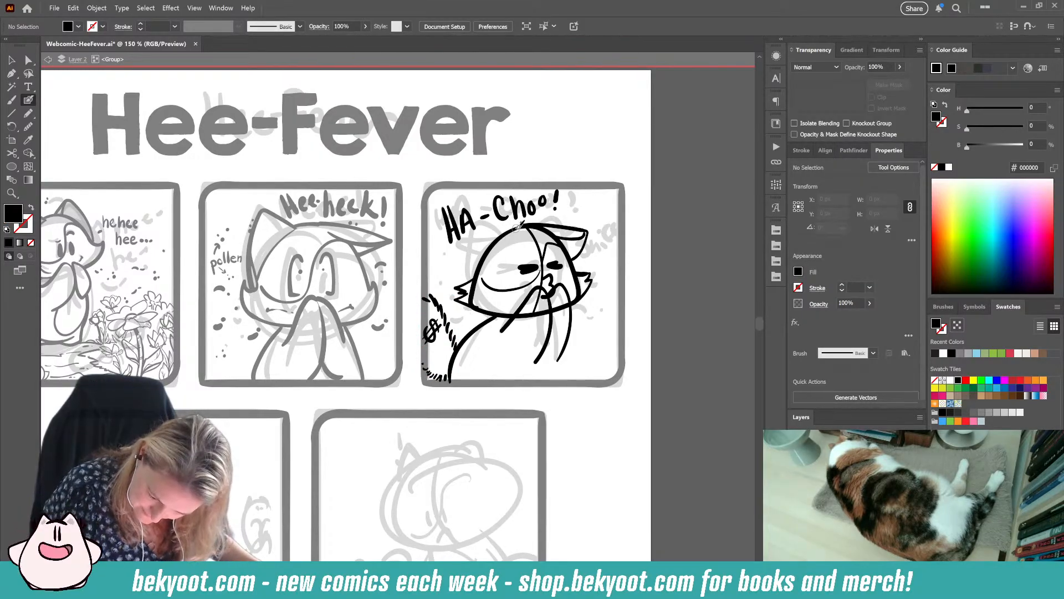
# Step: Ink the left ear with its inner line and rework the right ear into a pointed shape on the third panel's head
pyautogui.moveTo(511, 233)
pyautogui.mouseDown()
pyautogui.moveTo(452, 251)
pyautogui.moveTo(524, 226)
pyautogui.mouseUp()
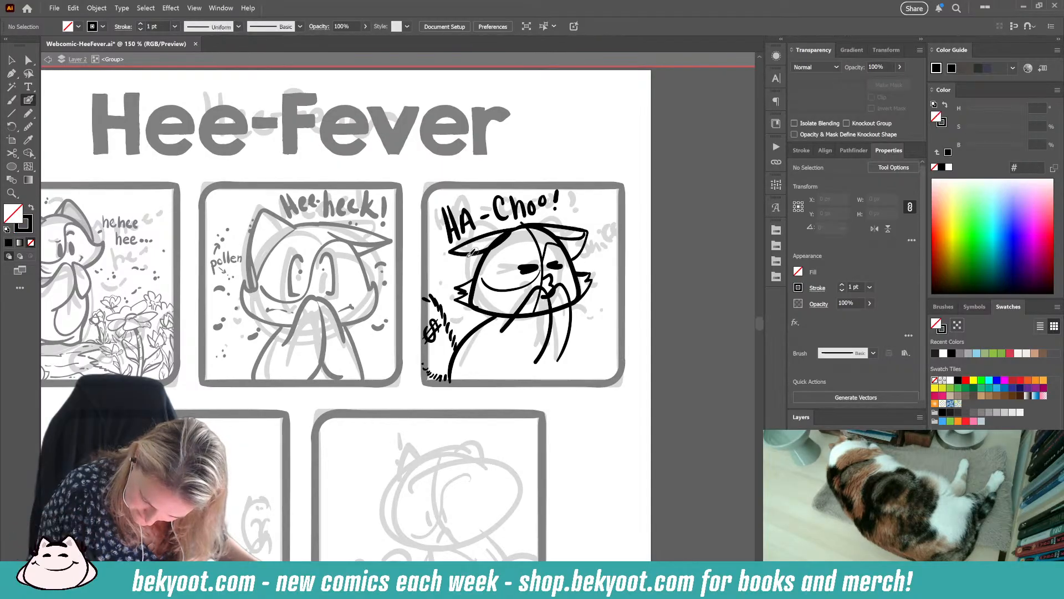
pyautogui.moveTo(469, 253); pyautogui.dragTo(455, 250)
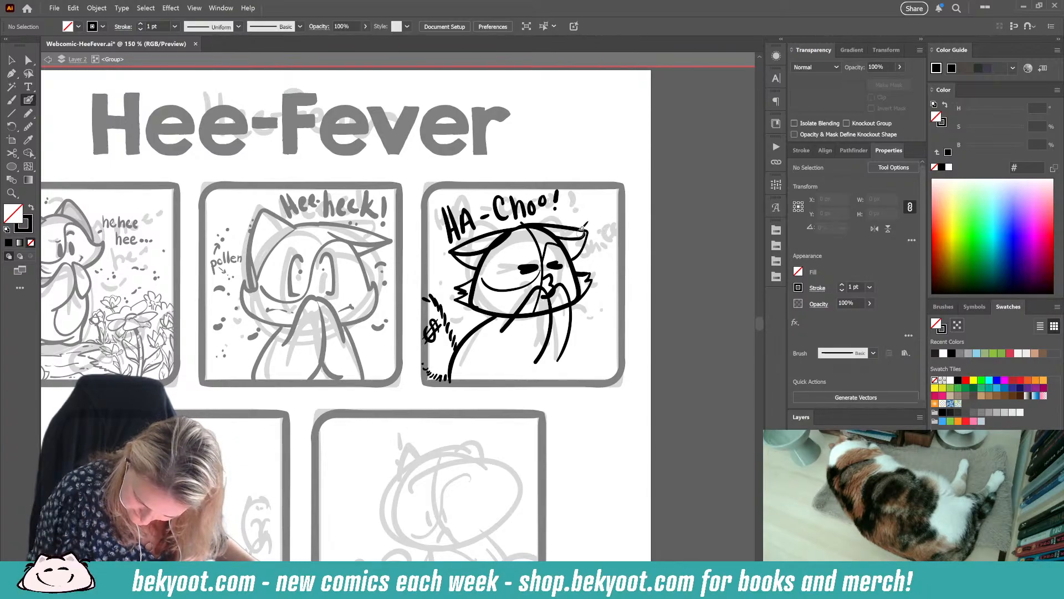
pyautogui.moveTo(587, 231); pyautogui.dragTo(553, 237)
pyautogui.hotkey('ctrl', 'z')
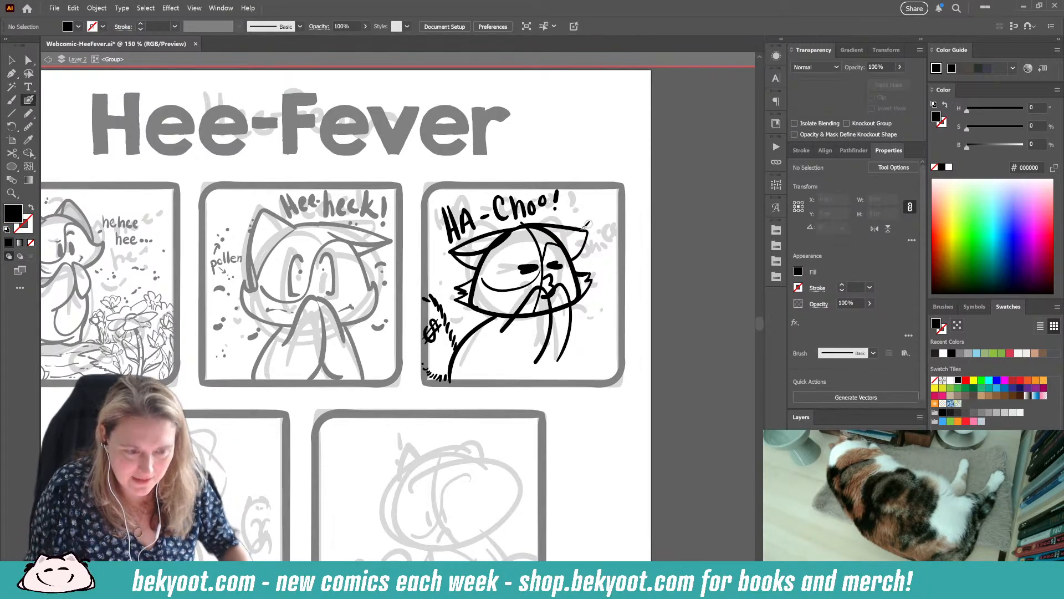
pyautogui.moveTo(529, 226)
pyautogui.mouseDown()
pyautogui.moveTo(594, 234)
pyautogui.moveTo(580, 260)
pyautogui.mouseUp()
pyautogui.moveTo(600, 225)
pyautogui.mouseDown()
pyautogui.moveTo(557, 226)
pyautogui.moveTo(595, 221)
pyautogui.moveTo(573, 259)
pyautogui.moveTo(586, 220)
pyautogui.mouseUp()
pyautogui.hotkey('ctrl', 'shift', 'a')
pyautogui.hotkey('shift', 'x')
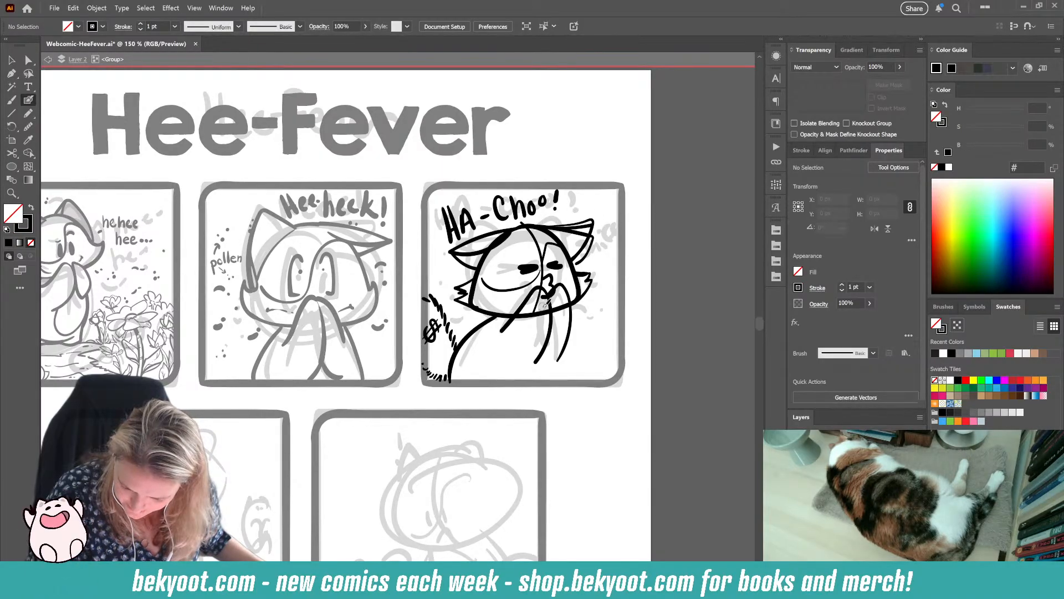
pyautogui.hotkey('shift', 'x')
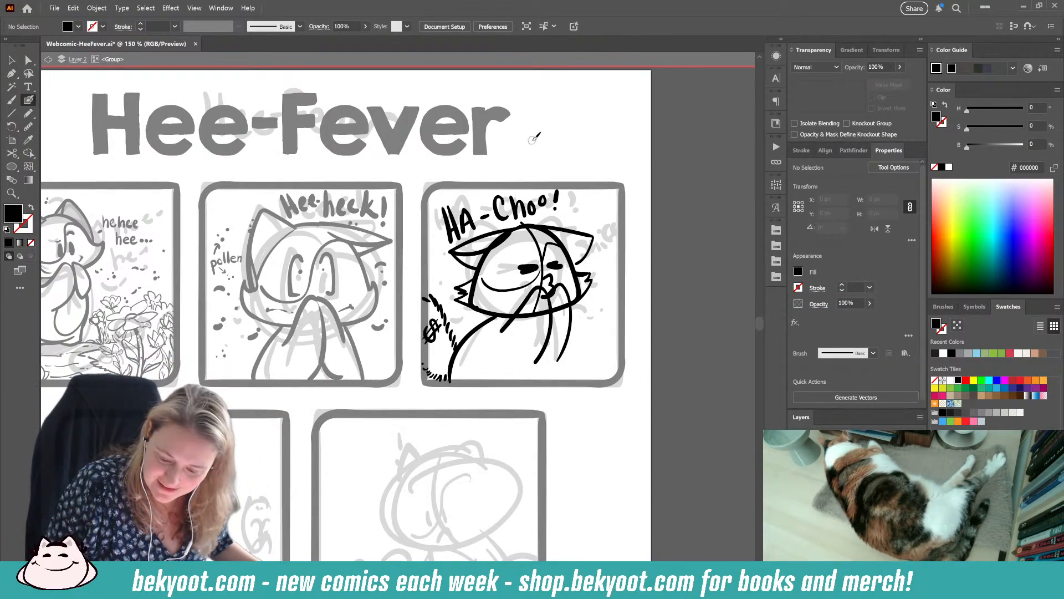
pyautogui.moveTo(549, 141)
pyautogui.mouseDown()
pyautogui.moveTo(669, 136)
pyautogui.moveTo(588, 144)
pyautogui.moveTo(465, 134)
pyautogui.moveTo(527, 150)
pyautogui.mouseUp()
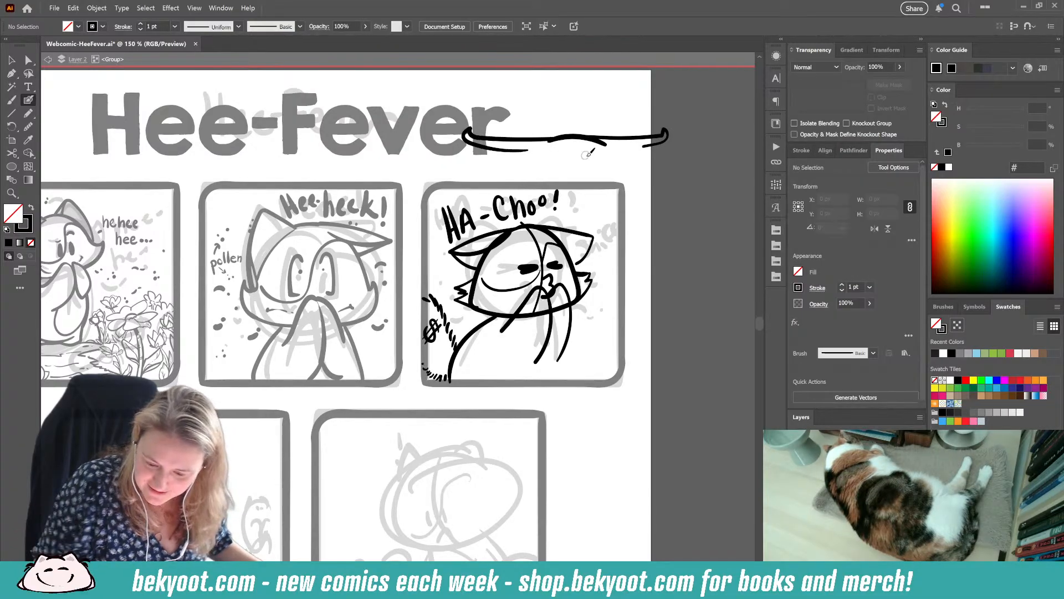
pyautogui.keyDown('ctrl'); pyautogui.click(469, 139); pyautogui.keyUp('ctrl')
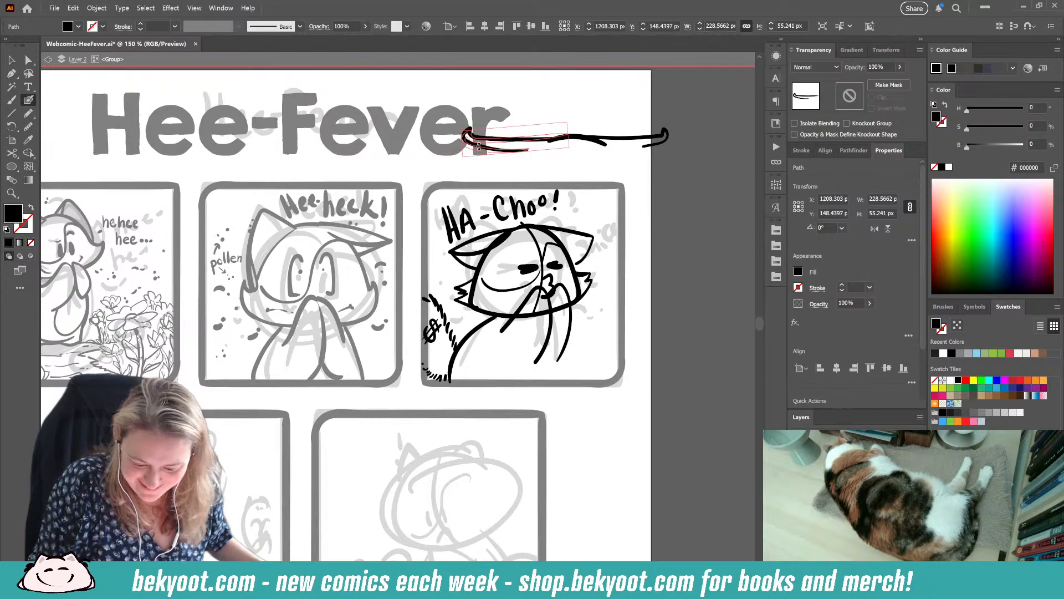
pyautogui.moveTo(463, 143); pyautogui.dragTo(464, 144)
pyautogui.moveTo(470, 141); pyautogui.dragTo(492, 140)
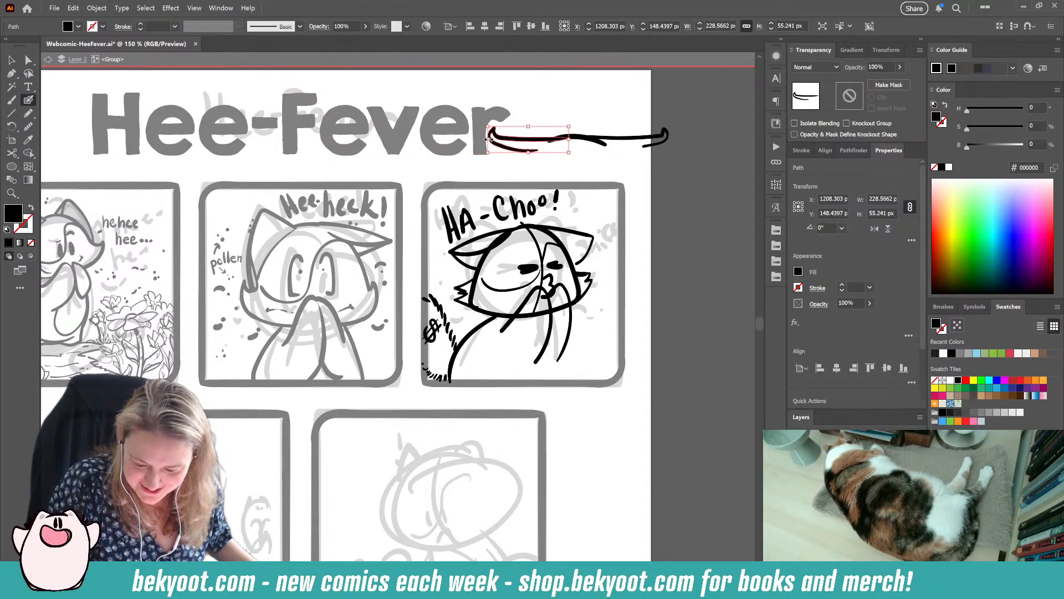
pyautogui.keyDown('ctrl'); pyautogui.click(643, 139); pyautogui.keyUp('ctrl')
pyautogui.moveTo(671, 137); pyautogui.dragTo(656, 133)
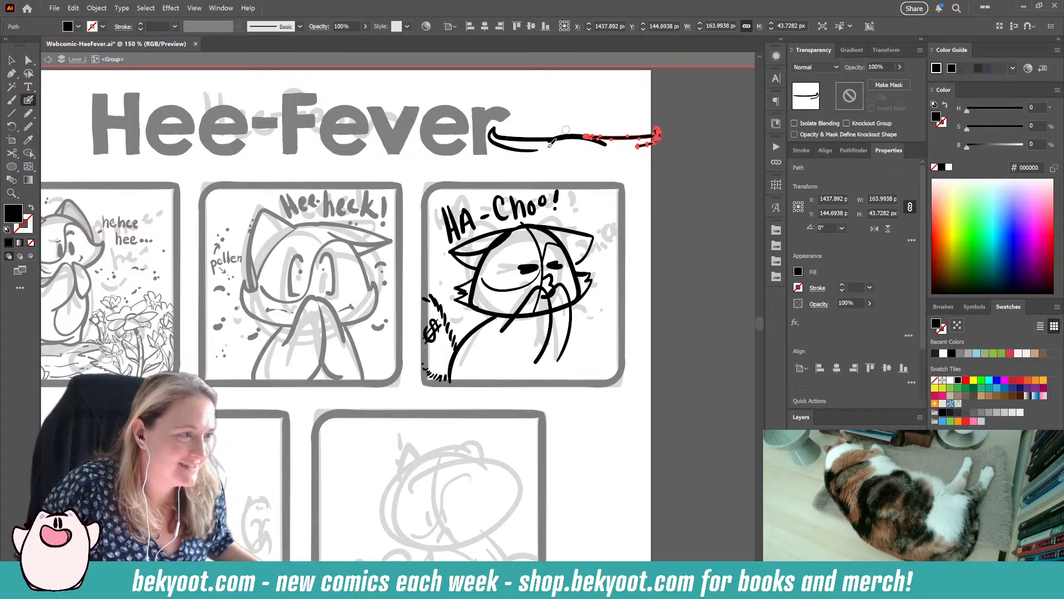
pyautogui.keyDown('ctrl'); pyautogui.click(672, 163); pyautogui.keyUp('ctrl')
pyautogui.keyDown('ctrl'); pyautogui.click(526, 149); pyautogui.keyUp('ctrl')
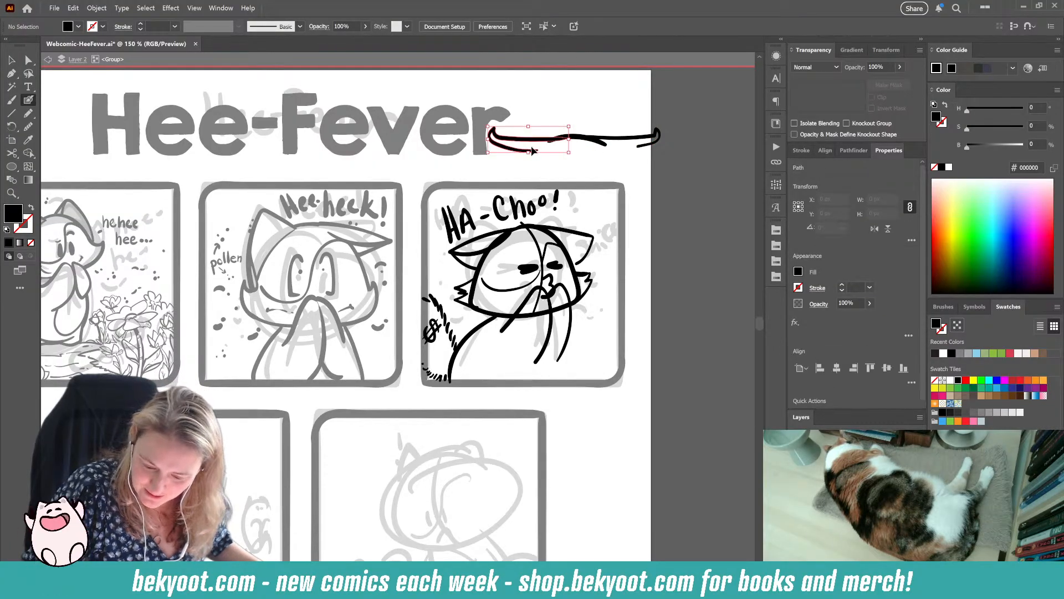
pyautogui.keyDown('ctrl'); pyautogui.keyDown('shift'); pyautogui.click(646, 137); pyautogui.keyUp('shift'); pyautogui.keyUp('ctrl')
pyautogui.keyDown('ctrl'); pyautogui.keyDown('shift'); pyautogui.click(574, 137); pyautogui.keyUp('shift'); pyautogui.keyUp('ctrl')
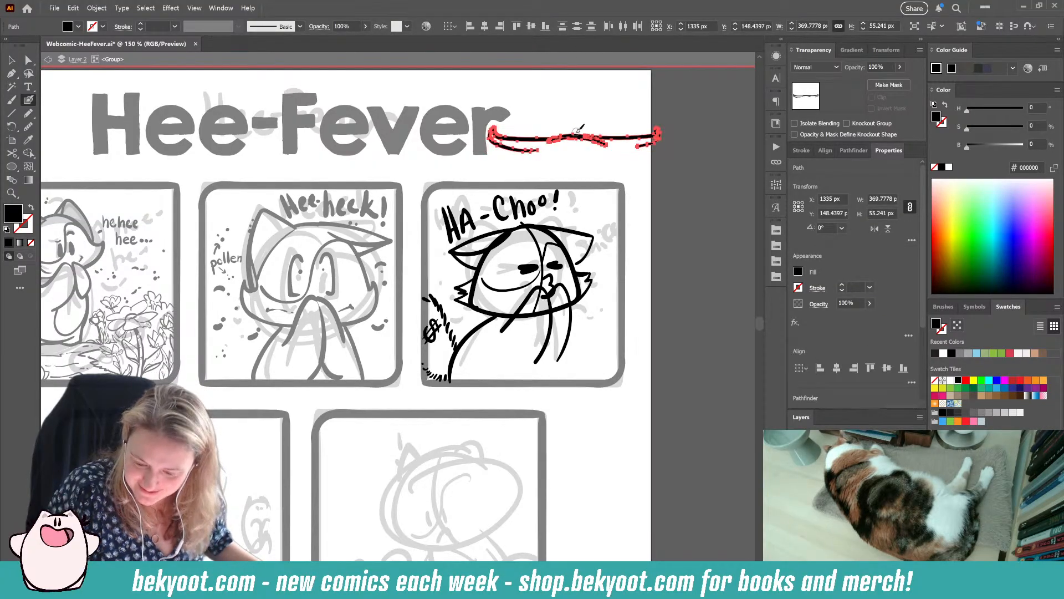
pyautogui.press('Delete')
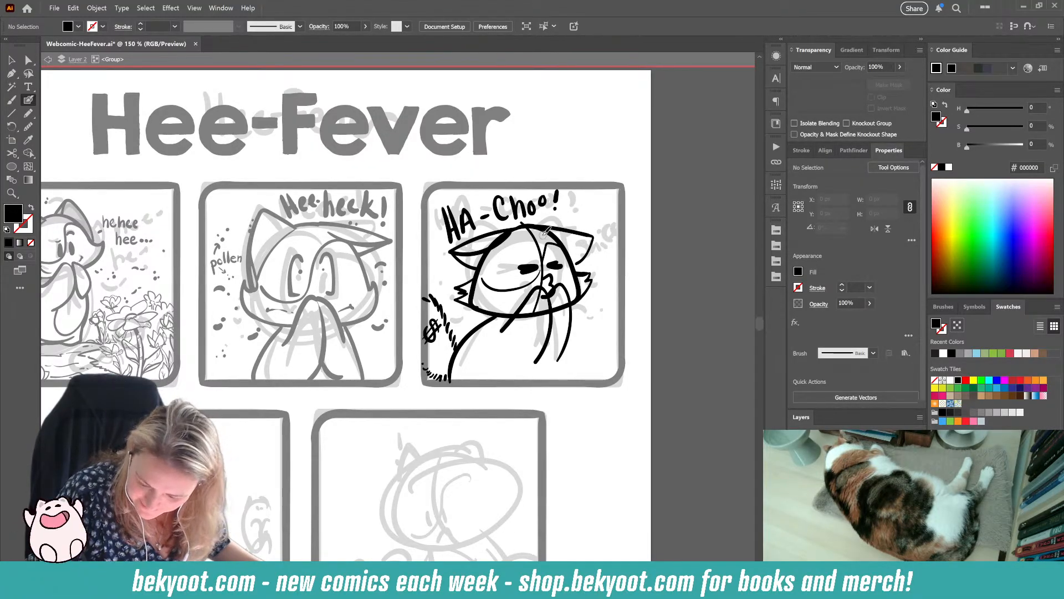
# Step: Rework the right ear of the third panel's character into a longer point reaching further outward
pyautogui.hotkey('shift', 'x')
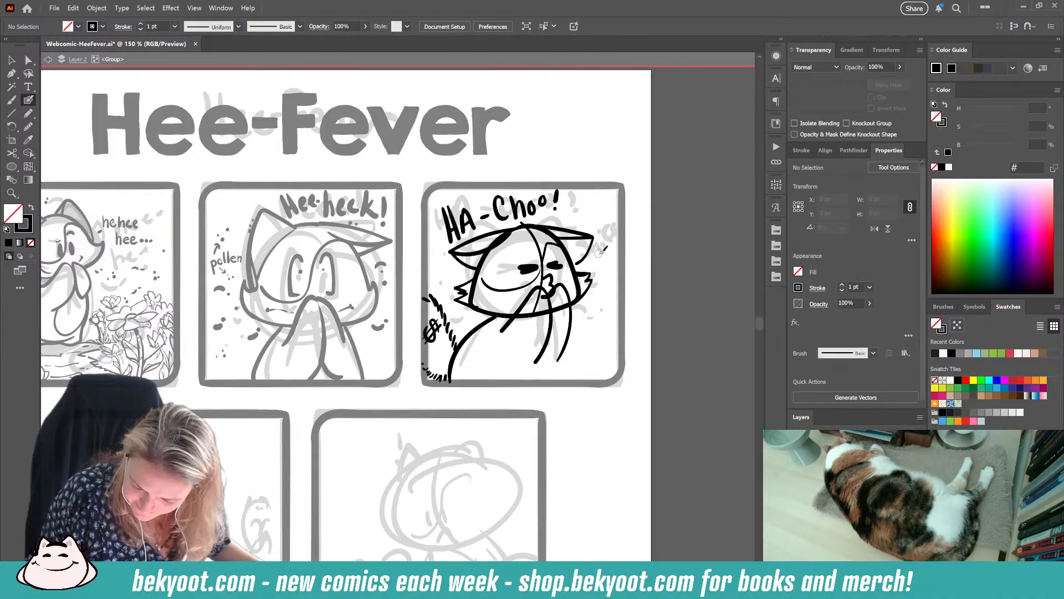
pyautogui.keyDown('ctrl'); pyautogui.click(588, 231); pyautogui.keyUp('ctrl')
pyautogui.moveTo(593, 244); pyautogui.dragTo(604, 245)
pyautogui.keyDown('ctrl'); pyautogui.click(620, 268); pyautogui.keyUp('ctrl')
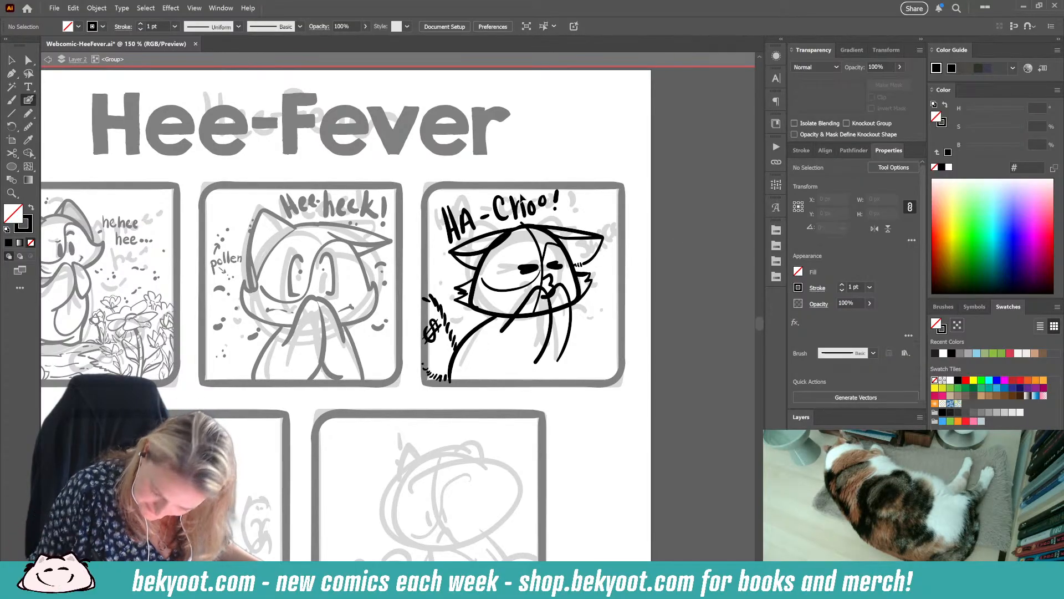
# Step: Remove the left ear's old outline and re-ink it as a flattened pointed ear with its inner line
pyautogui.moveTo(450, 252); pyautogui.dragTo(517, 228)
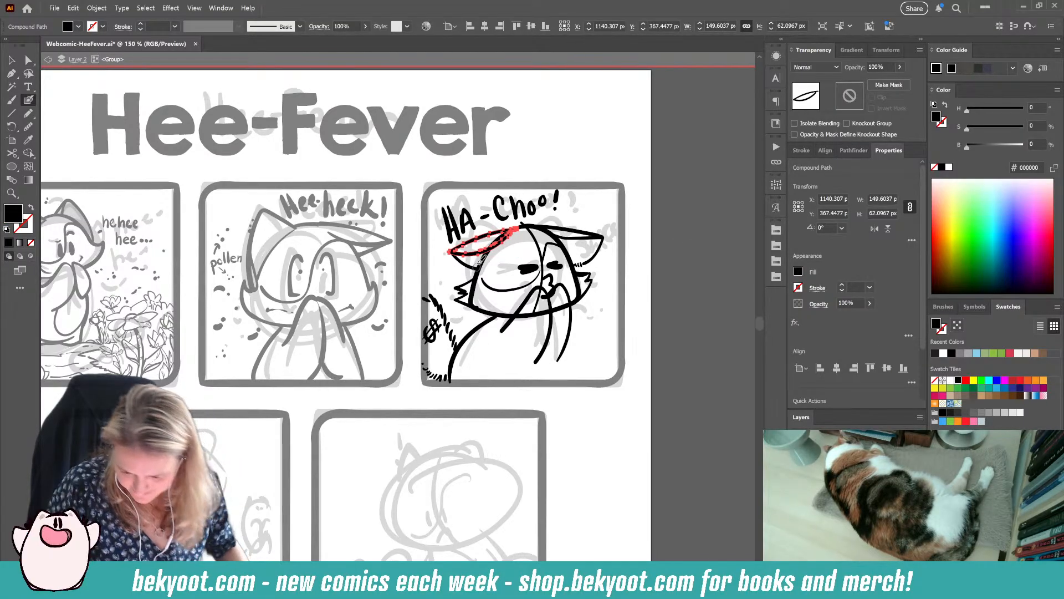
pyautogui.hotkey('ctrl', 'z')
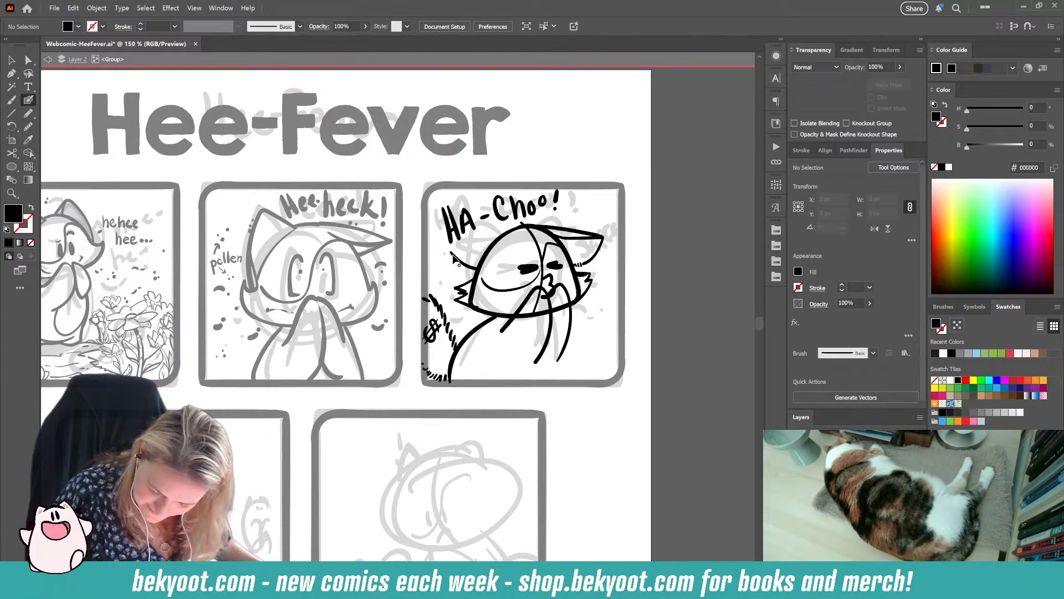
pyautogui.moveTo(466, 263); pyautogui.dragTo(466, 271)
pyautogui.keyDown('ctrl'); pyautogui.click(446, 279); pyautogui.keyUp('ctrl')
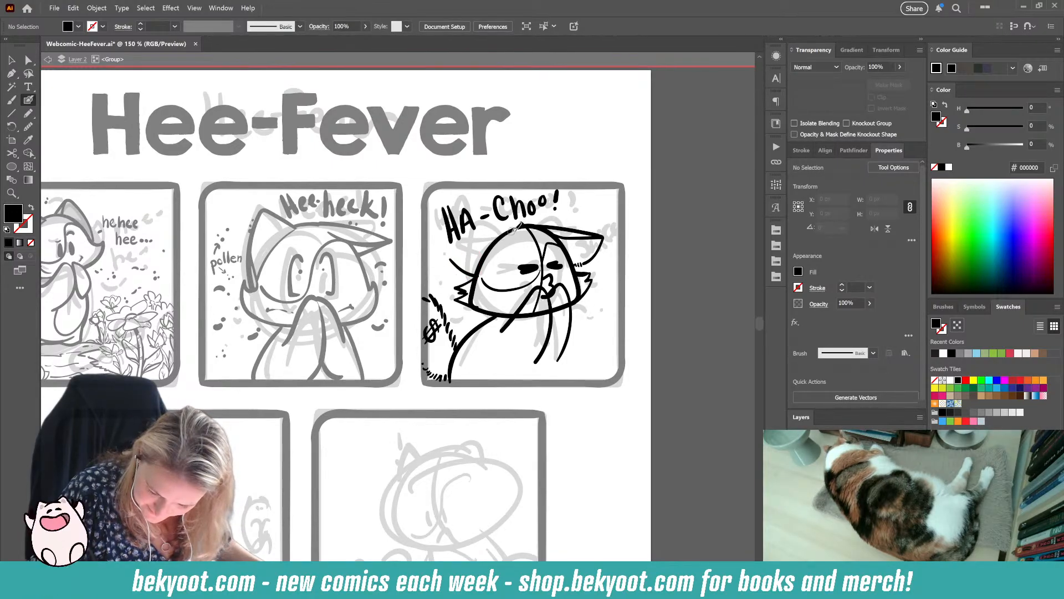
pyautogui.moveTo(496, 246); pyautogui.dragTo(455, 255)
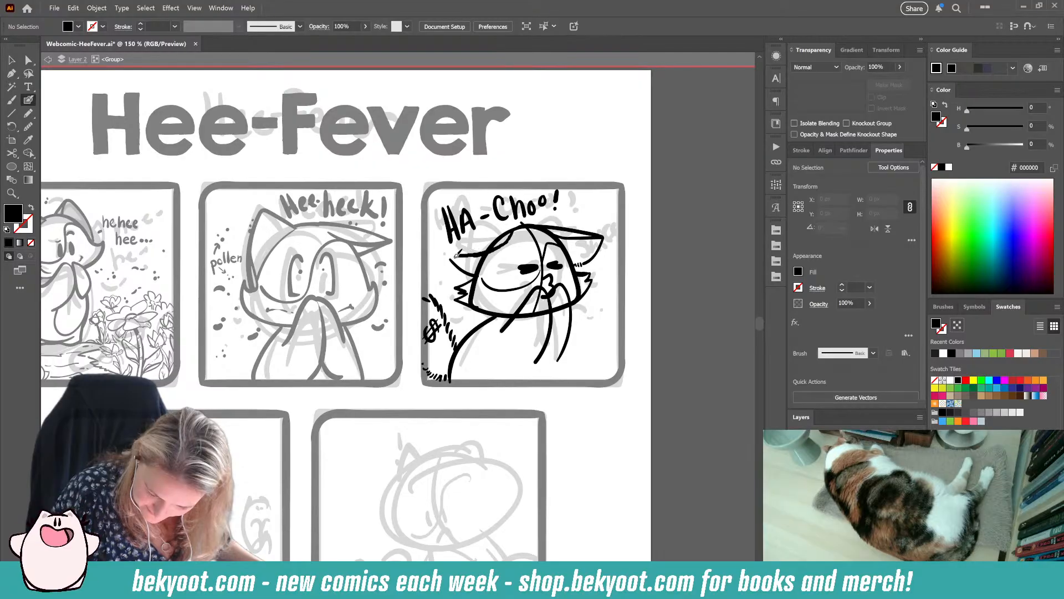
pyautogui.hotkey('shift', 'x')
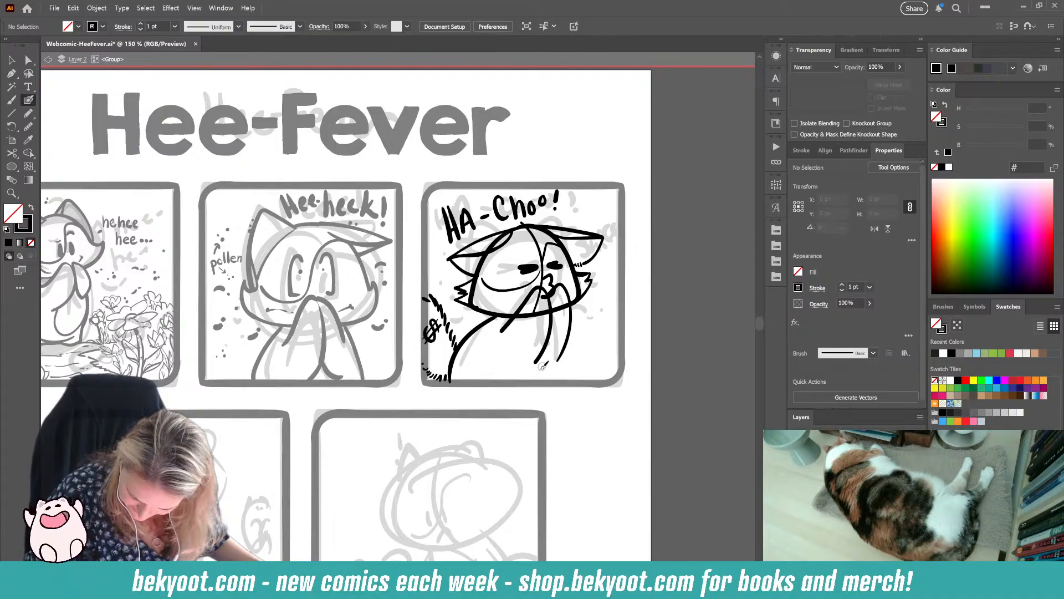
# Step: Extend the arm lines of the third panel's character down to the panel's bottom border
pyautogui.moveTo(541, 357); pyautogui.dragTo(528, 381)
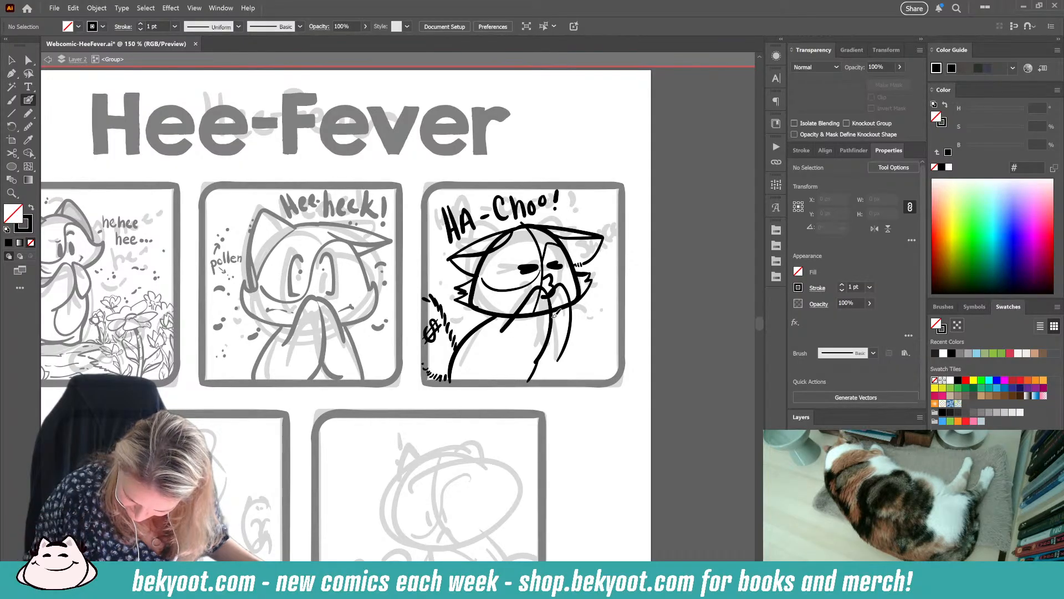
pyautogui.moveTo(554, 314); pyautogui.dragTo(553, 379)
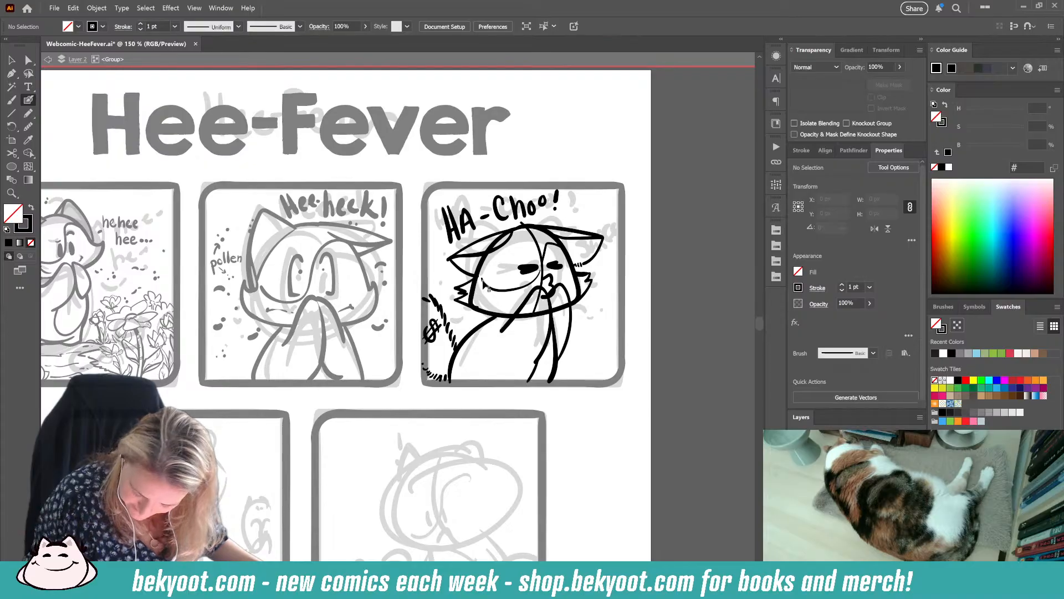
# Step: Erase the head outline behind the cheek tufts and along the chin, and ink a new jaw line from the left tuft to the arm
pyautogui.keyDown('ctrl'); pyautogui.click(475, 297); pyautogui.keyUp('ctrl')
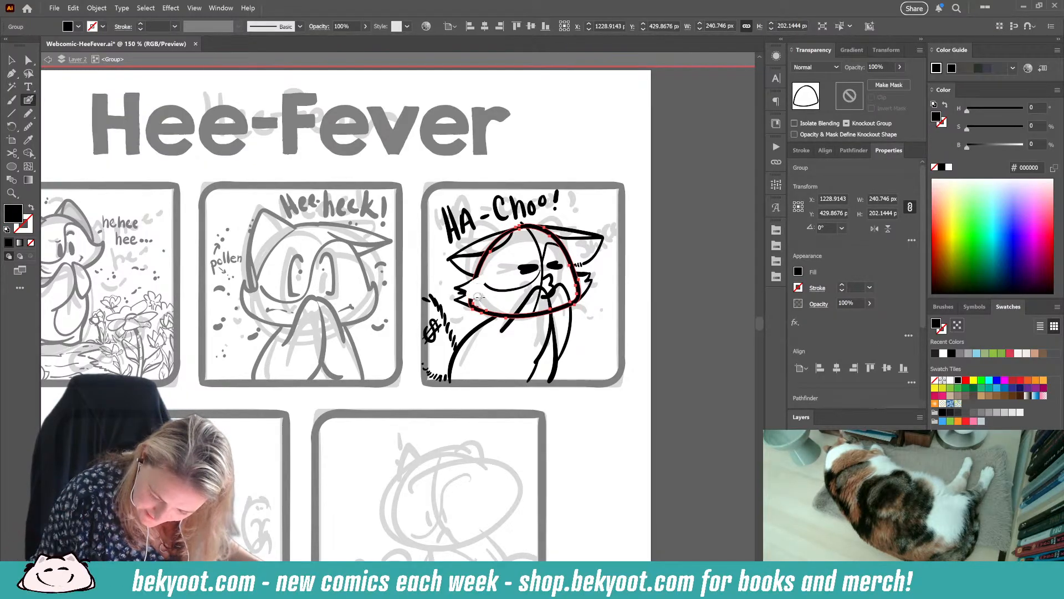
pyautogui.moveTo(469, 301); pyautogui.dragTo(468, 300)
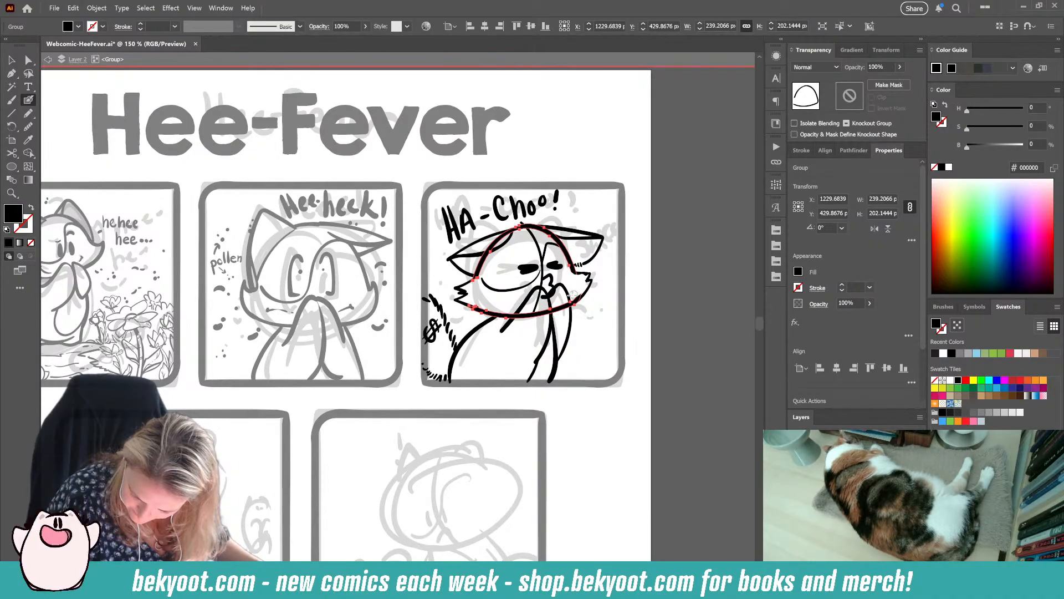
pyautogui.moveTo(577, 294); pyautogui.dragTo(578, 293)
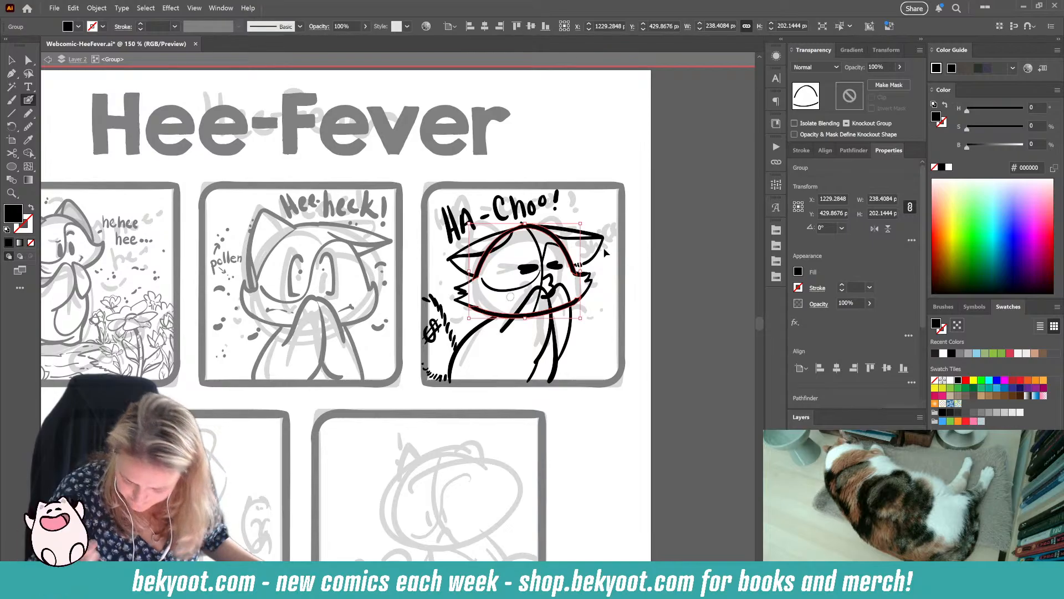
pyautogui.hotkey('ctrl', 'shift', 'a')
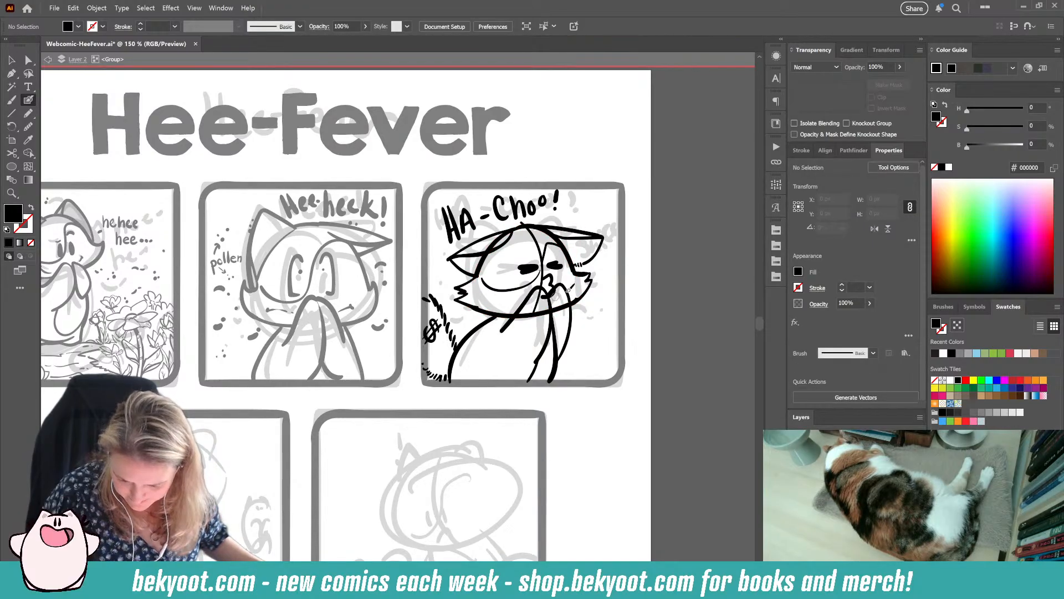
pyautogui.keyDown('ctrl'); pyautogui.click(484, 312); pyautogui.keyUp('ctrl')
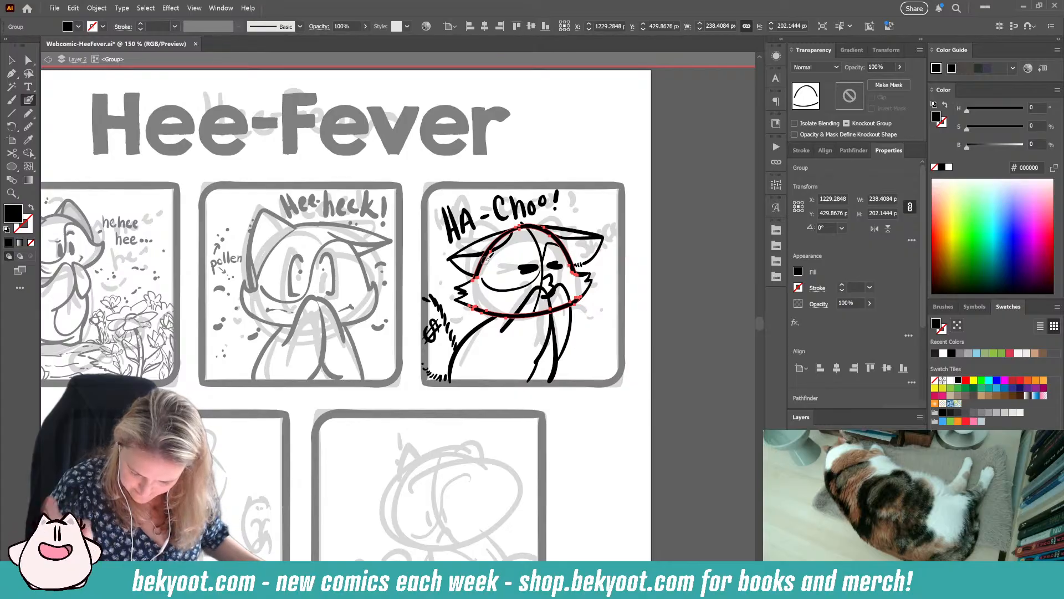
pyautogui.moveTo(465, 304)
pyautogui.mouseDown()
pyautogui.moveTo(540, 314)
pyautogui.moveTo(577, 300)
pyautogui.mouseUp()
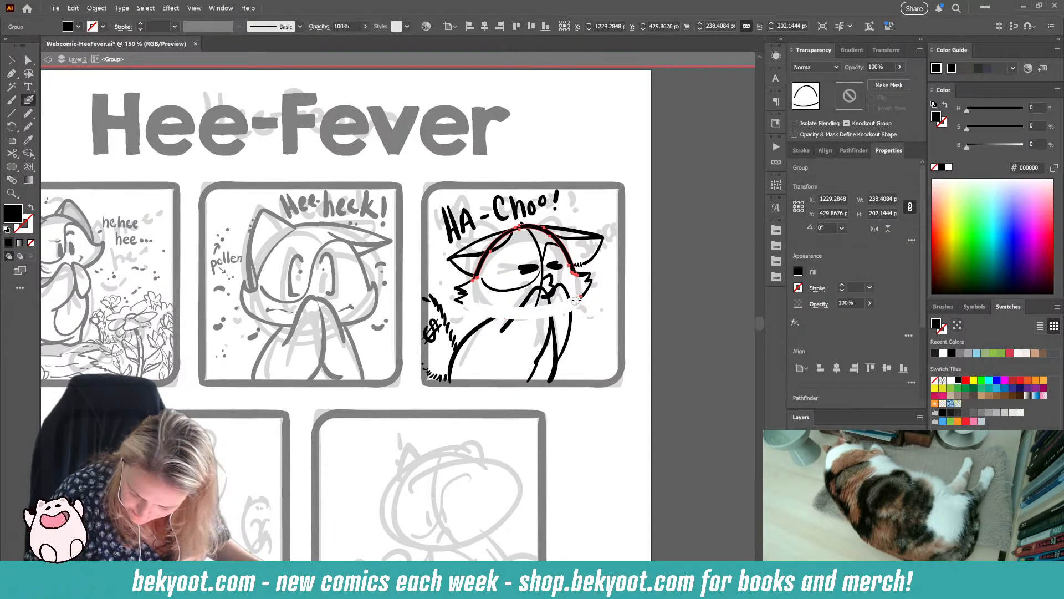
pyautogui.hotkey('ctrl', 'shift', 'a')
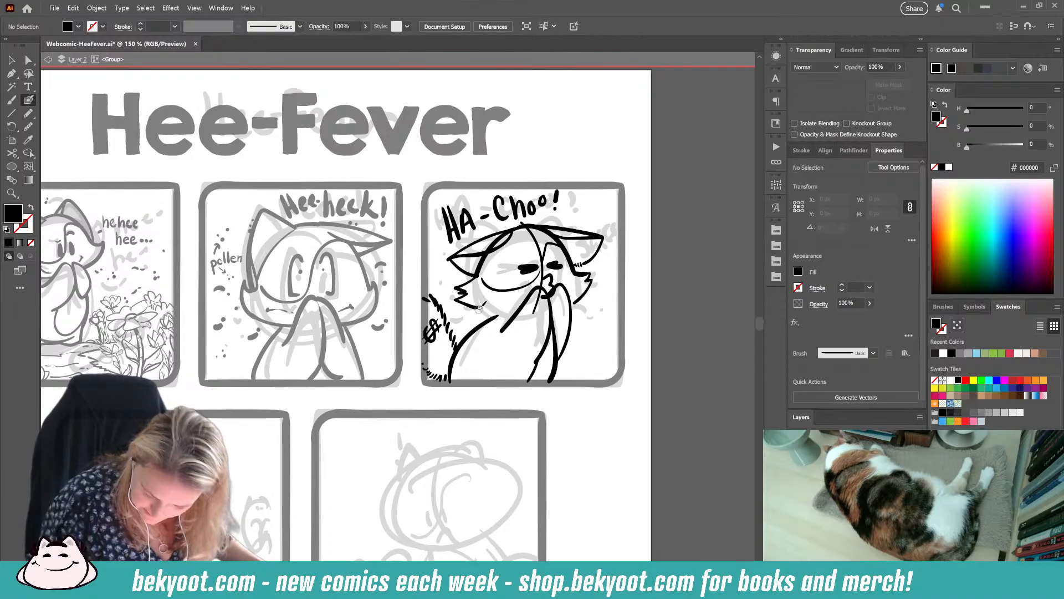
pyautogui.hotkey('shift', 'x')
pyautogui.moveTo(494, 312); pyautogui.dragTo(512, 306)
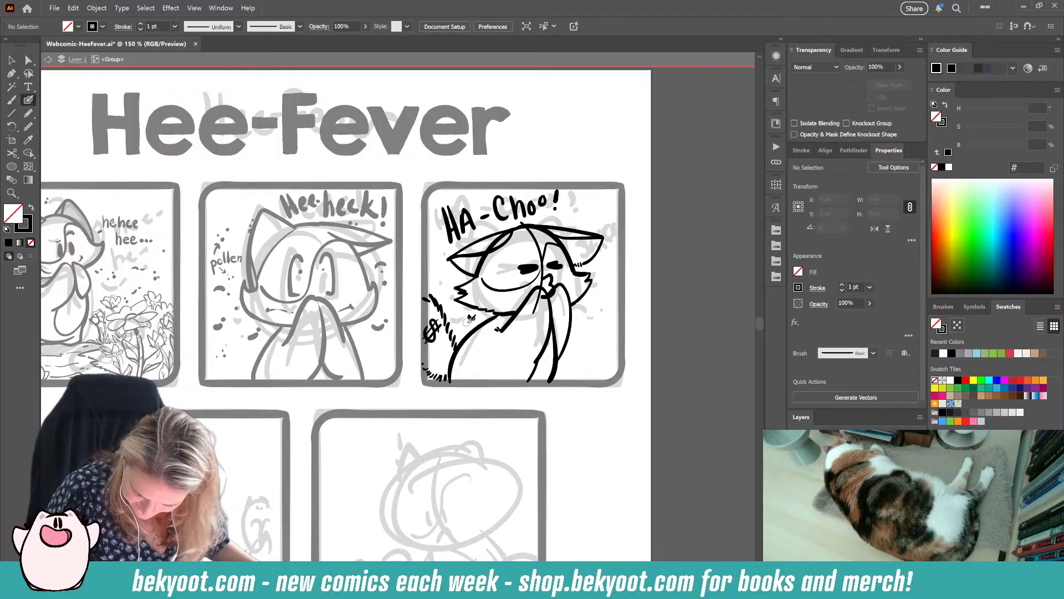
# Step: Ink short shake marks below both cheeks and beside the left cheek tuft of the third panel's character
pyautogui.moveTo(581, 308); pyautogui.dragTo(593, 302)
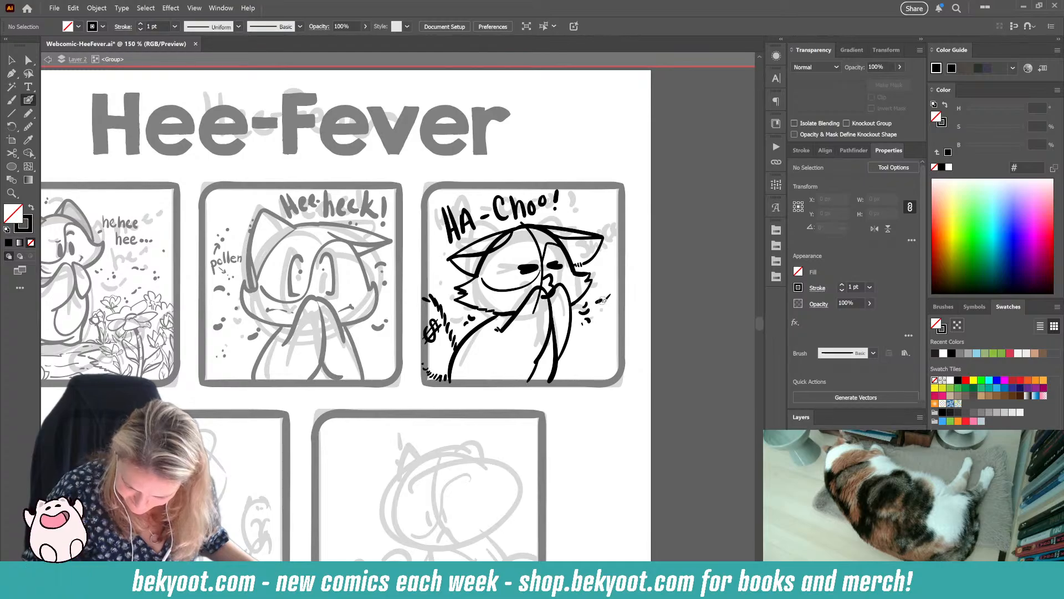
pyautogui.moveTo(601, 300); pyautogui.dragTo(608, 304)
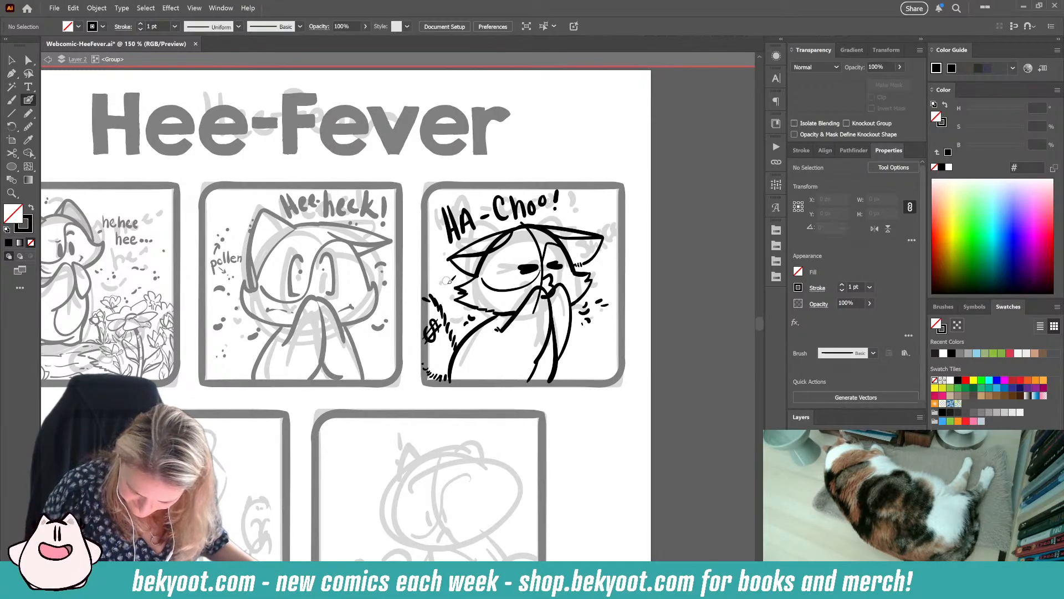
pyautogui.moveTo(444, 273)
pyautogui.mouseDown()
pyautogui.moveTo(449, 293)
pyautogui.moveTo(442, 287)
pyautogui.mouseUp()
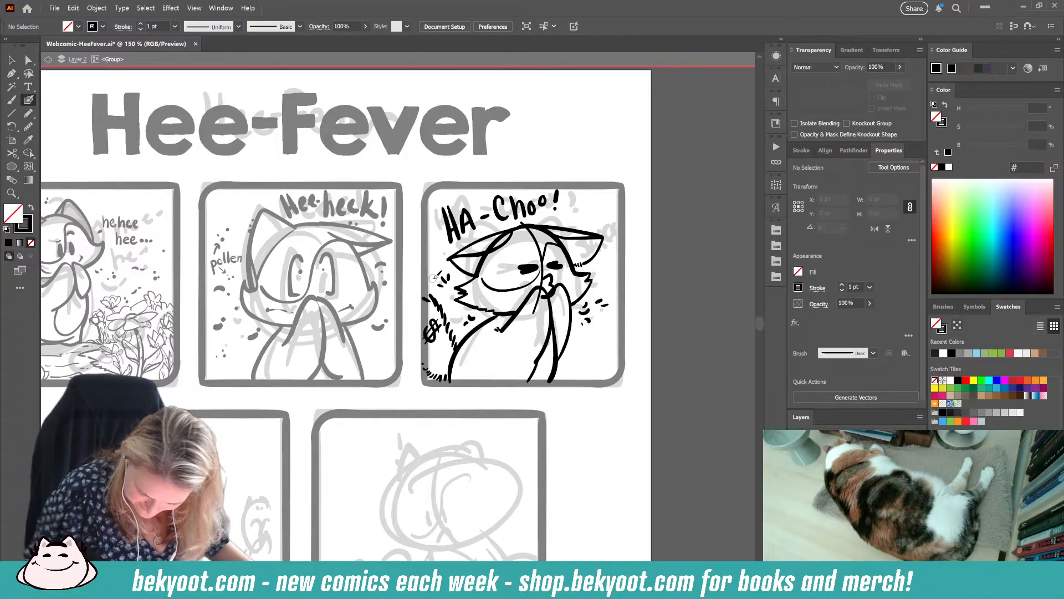
# Step: Delete the centre line on the forehead and the 3-shaped mouth from the third panel's face
pyautogui.keyDown('ctrl'); pyautogui.click(544, 249); pyautogui.keyUp('ctrl')
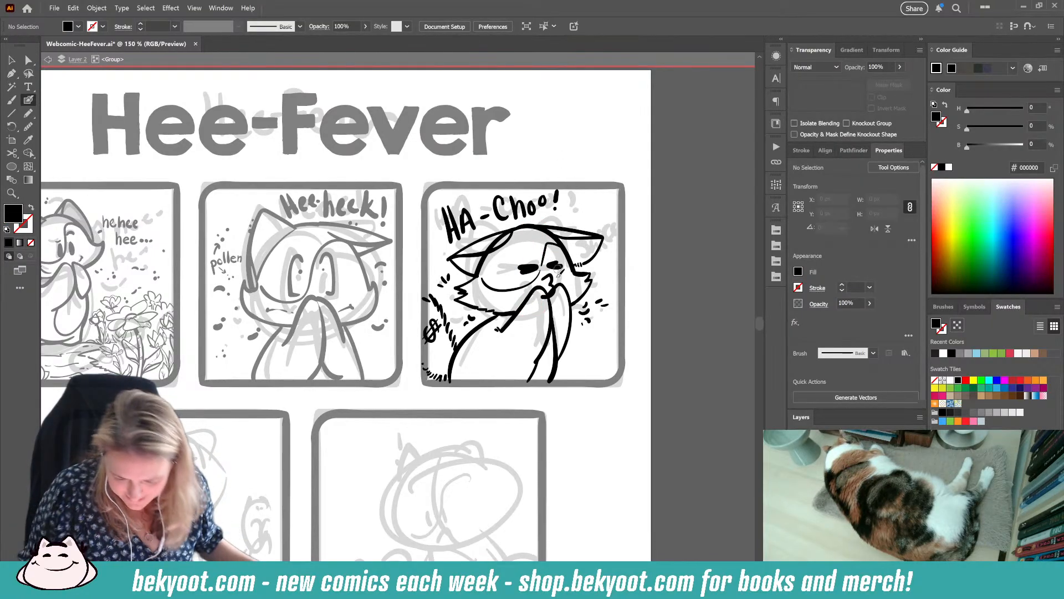
pyautogui.moveTo(543, 275); pyautogui.dragTo(554, 286)
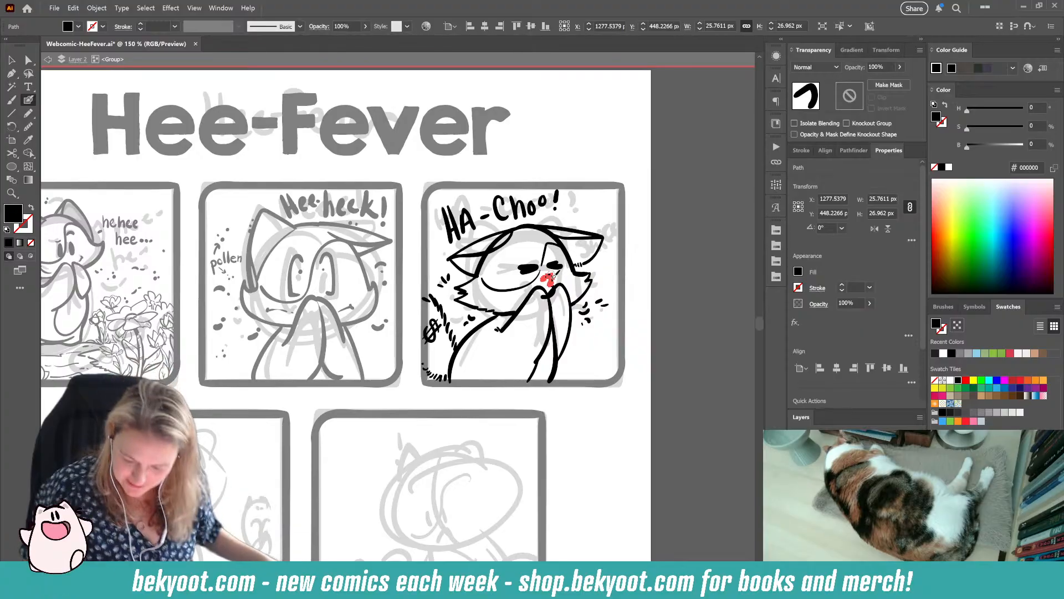
pyautogui.moveTo(545, 273); pyautogui.dragTo(546, 299)
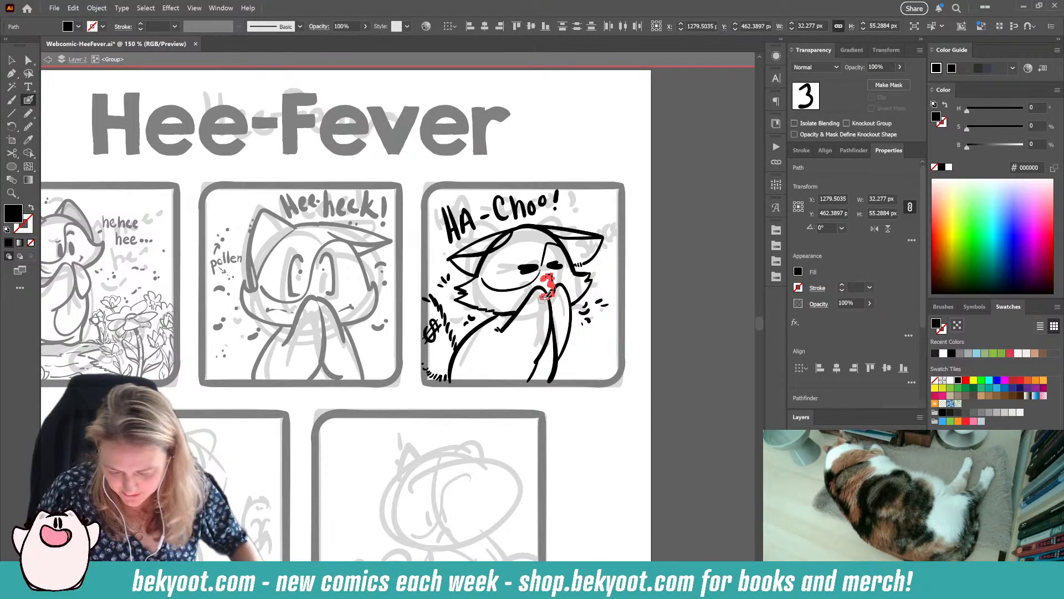
pyautogui.hotkey('ctrl', 'z')
# Step: Move the eyes and the curved face patch lines slightly lower on the head, closer to the hands
pyautogui.keyDown('ctrl'); pyautogui.click(554, 263); pyautogui.keyUp('ctrl')
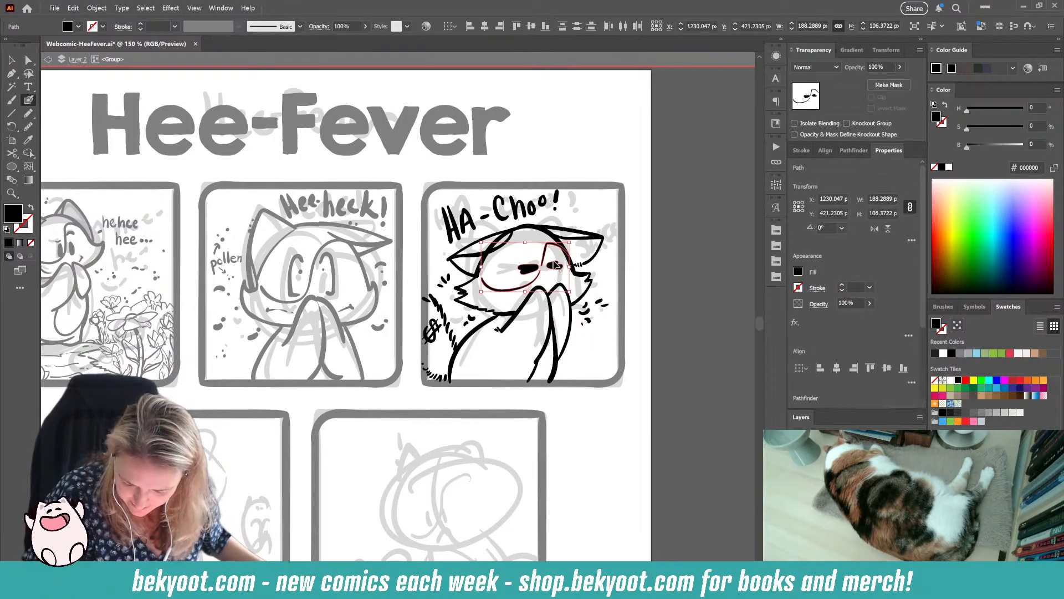
pyautogui.moveTo(574, 240); pyautogui.dragTo(605, 268)
pyautogui.hotkey('ctrl', 'shift', 'a')
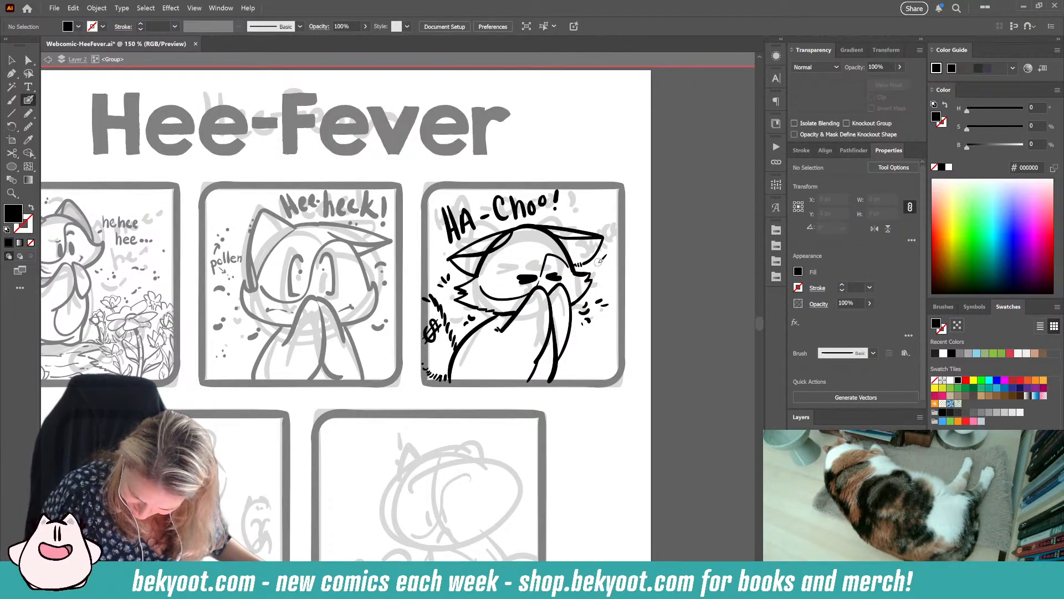
# Step: Ink short shake marks above and below the right ear of the third panel's character
pyautogui.hotkey('shift', 'x')
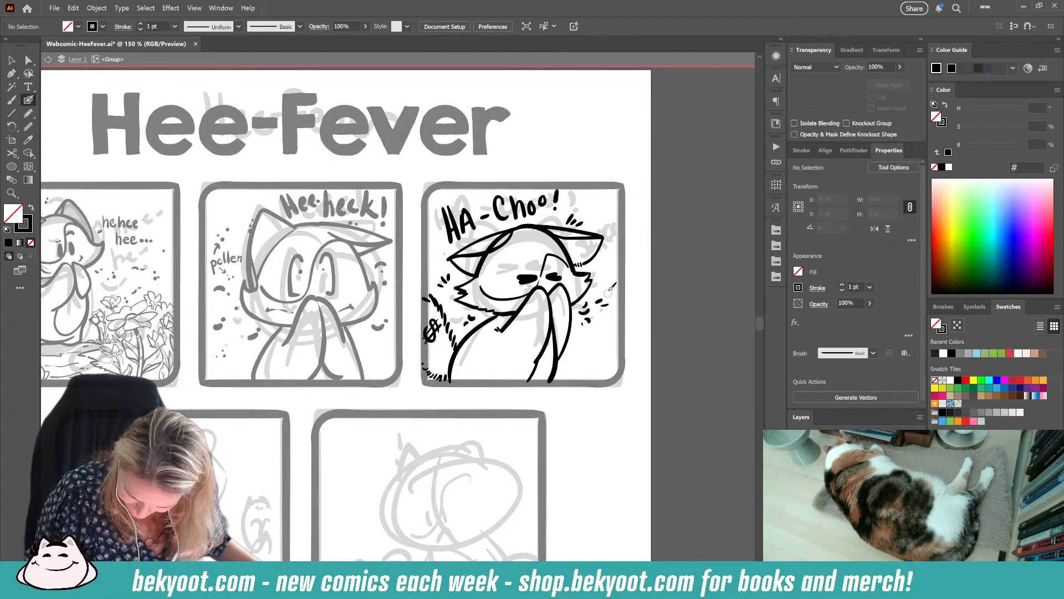
pyautogui.moveTo(601, 268); pyautogui.dragTo(608, 263)
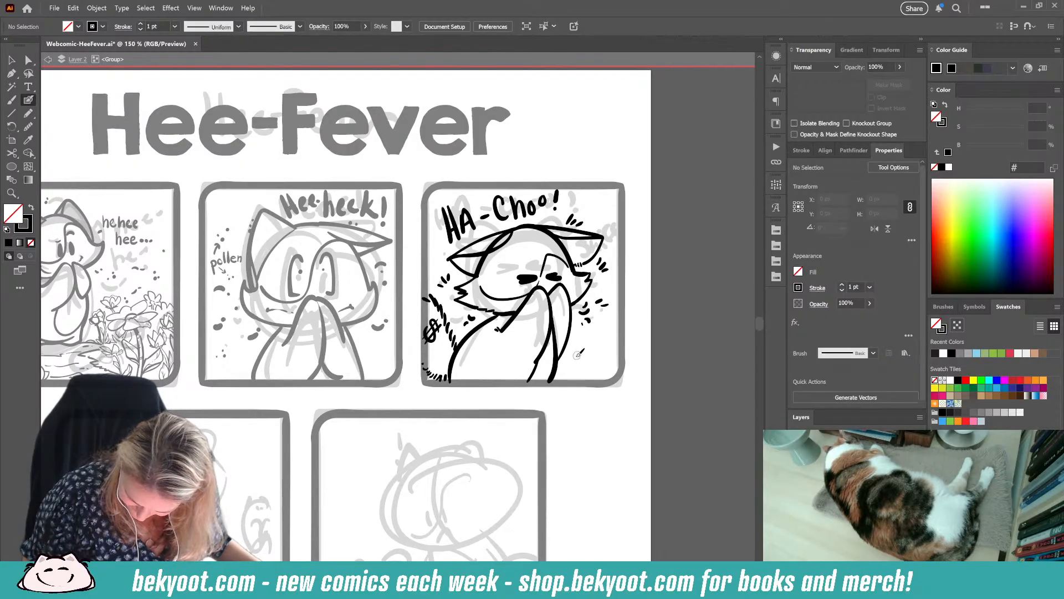
# Step: Ink small motion marks beside the character's hands in the third panel and touch up the head outline near the left ear
pyautogui.moveTo(576, 355); pyautogui.dragTo(582, 357)
pyautogui.moveTo(583, 353); pyautogui.dragTo(589, 358)
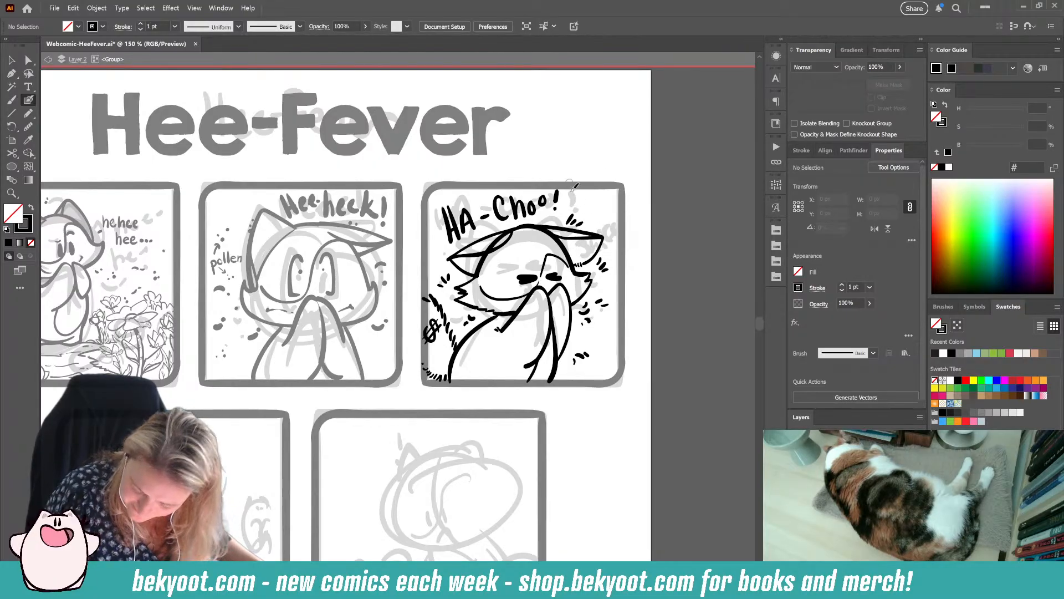
pyautogui.keyDown('ctrl'); pyautogui.click(501, 244); pyautogui.keyUp('ctrl')
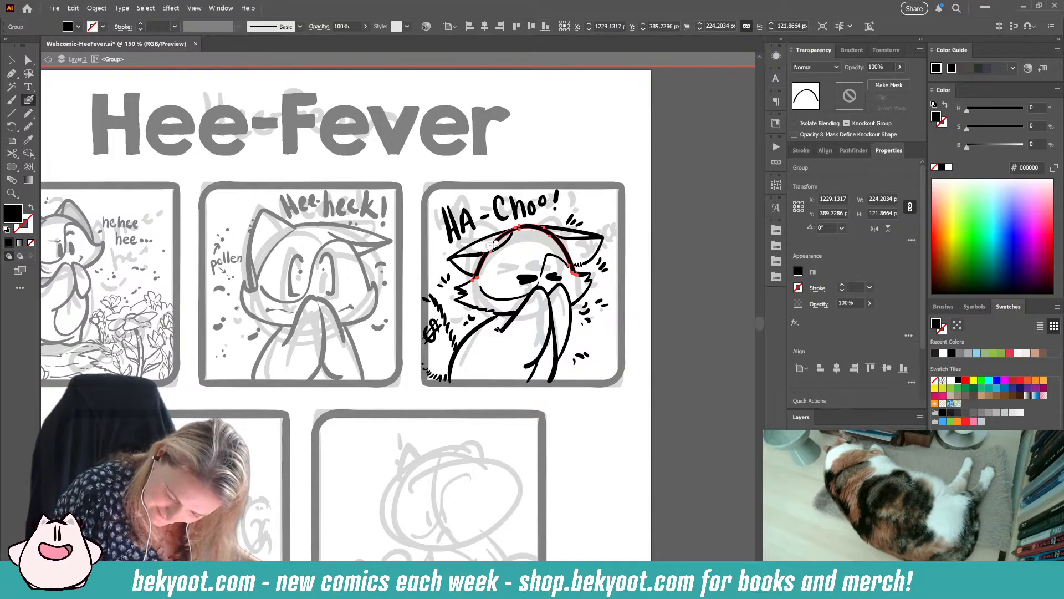
pyautogui.moveTo(493, 244)
pyautogui.mouseDown()
pyautogui.moveTo(506, 234)
pyautogui.moveTo(542, 256)
pyautogui.mouseUp()
pyautogui.keyDown('ctrl'); pyautogui.click(669, 317); pyautogui.keyUp('ctrl')
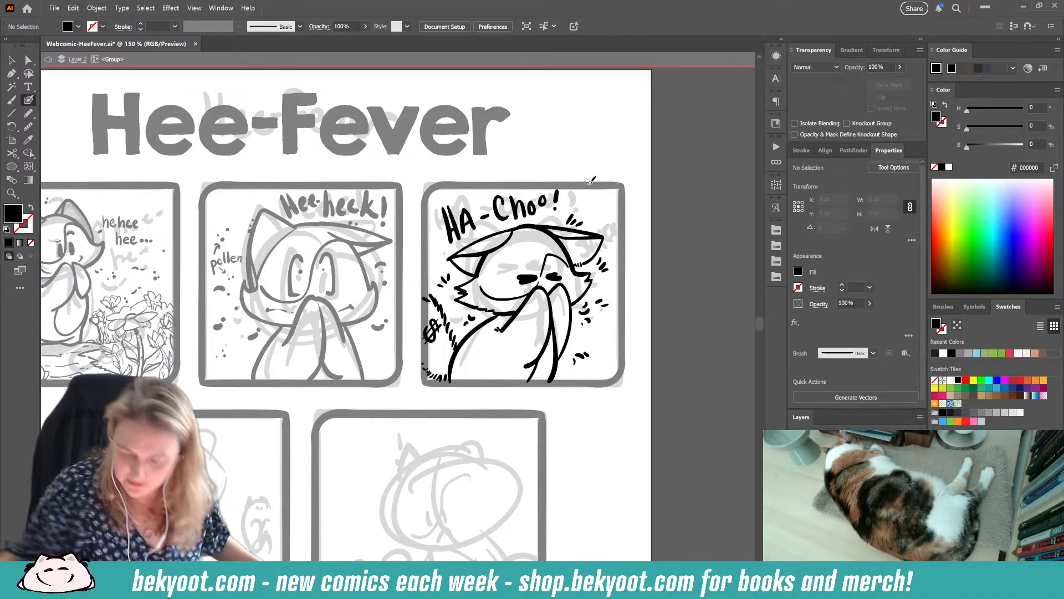
# Step: Hand-letter "sniffle" beside "HA-Choo!" in the third panel and group its letters
pyautogui.press('alt')
pyautogui.scroll(2, 593, 207)
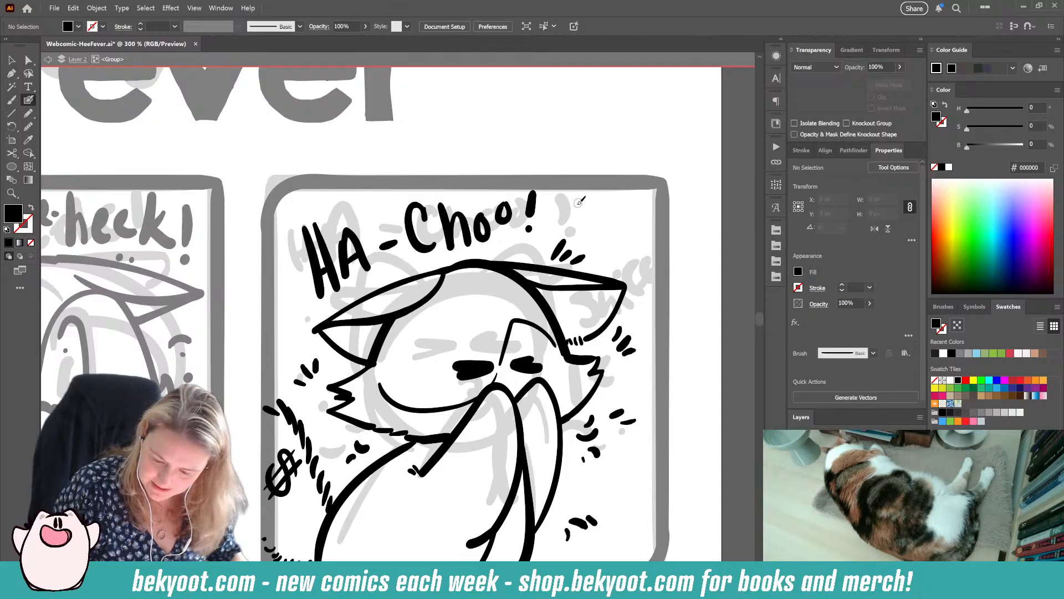
pyautogui.moveTo(569, 210)
pyautogui.mouseDown()
pyautogui.moveTo(593, 214)
pyautogui.moveTo(591, 231)
pyautogui.moveTo(607, 212)
pyautogui.moveTo(597, 224)
pyautogui.moveTo(603, 231)
pyautogui.moveTo(618, 216)
pyautogui.moveTo(606, 224)
pyautogui.moveTo(624, 245)
pyautogui.mouseUp()
pyautogui.hotkey('ctrl', 'z')
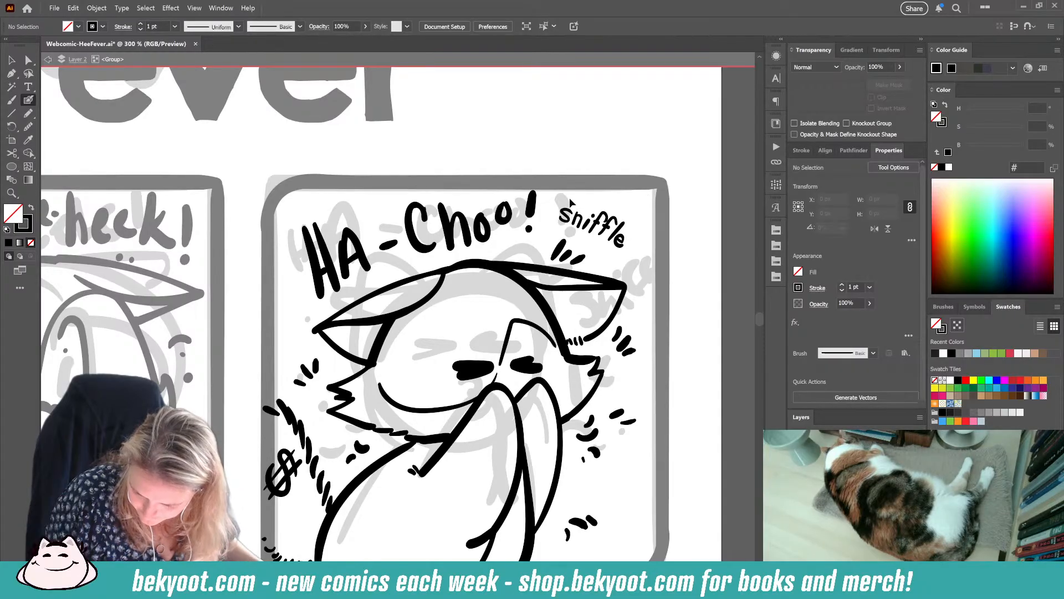
pyautogui.moveTo(571, 203); pyautogui.dragTo(636, 249)
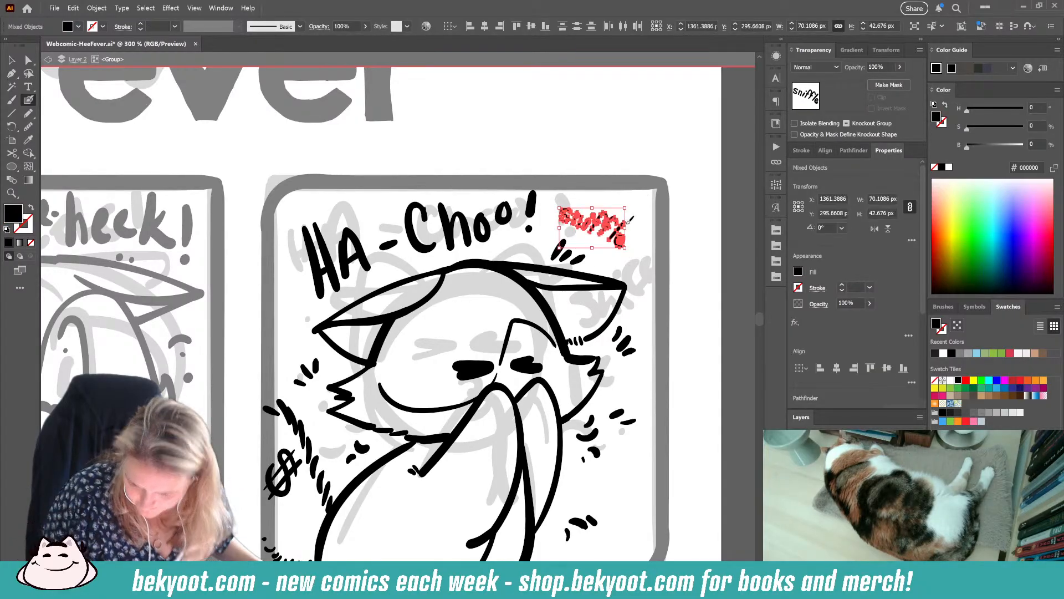
pyautogui.hotkey('ctrl', 'g')
pyautogui.keyDown('ctrl'); pyautogui.click(658, 250); pyautogui.keyUp('ctrl')
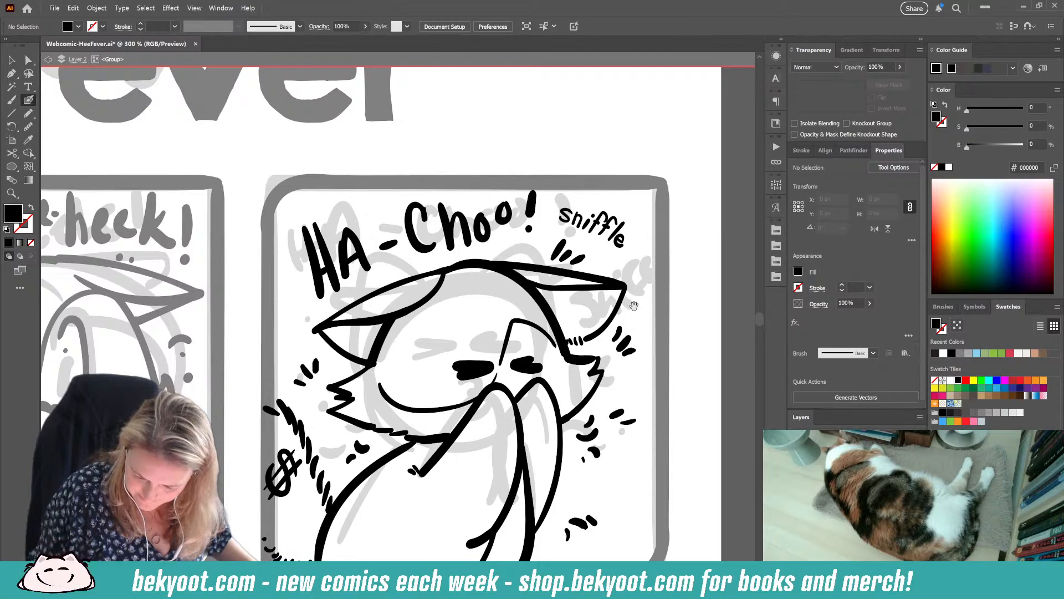
# Step: Hand-letter a small "h-Choo!" beside the character's hands in the lower right of the third panel
pyautogui.moveTo(634, 306); pyautogui.dragTo(589, 277)
pyautogui.hotkey('shift', 'x')
pyautogui.moveTo(541, 450)
pyautogui.mouseDown()
pyautogui.moveTo(533, 471)
pyautogui.moveTo(543, 464)
pyautogui.moveTo(528, 469)
pyautogui.moveTo(555, 467)
pyautogui.moveTo(562, 450)
pyautogui.moveTo(571, 468)
pyautogui.moveTo(580, 440)
pyautogui.moveTo(586, 450)
pyautogui.moveTo(604, 424)
pyautogui.mouseUp()
pyautogui.hotkey('ctrl', 'z')
pyautogui.hotkey('ctrl', 'z')
pyautogui.click(606, 434)
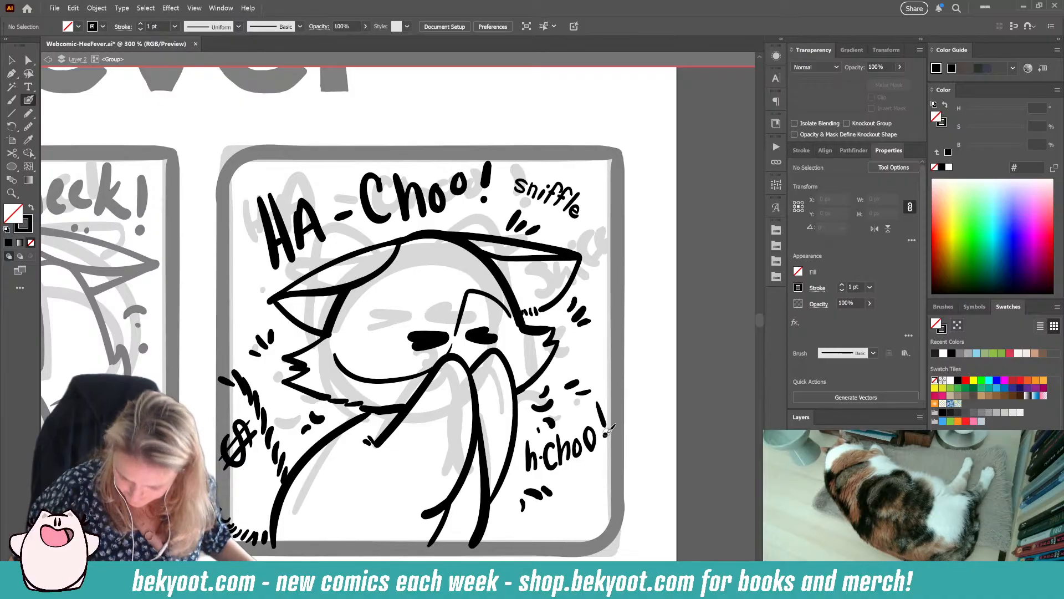
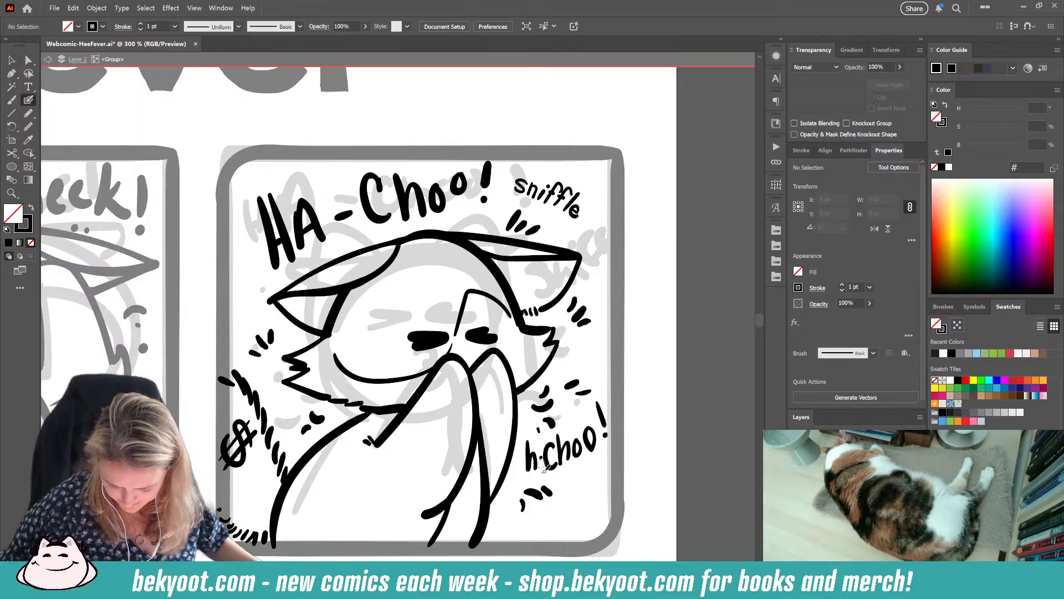
# Step: Exit isolation mode on the third panel's drawing group and save the comic file
pyautogui.scroll(-3, 561, 488)
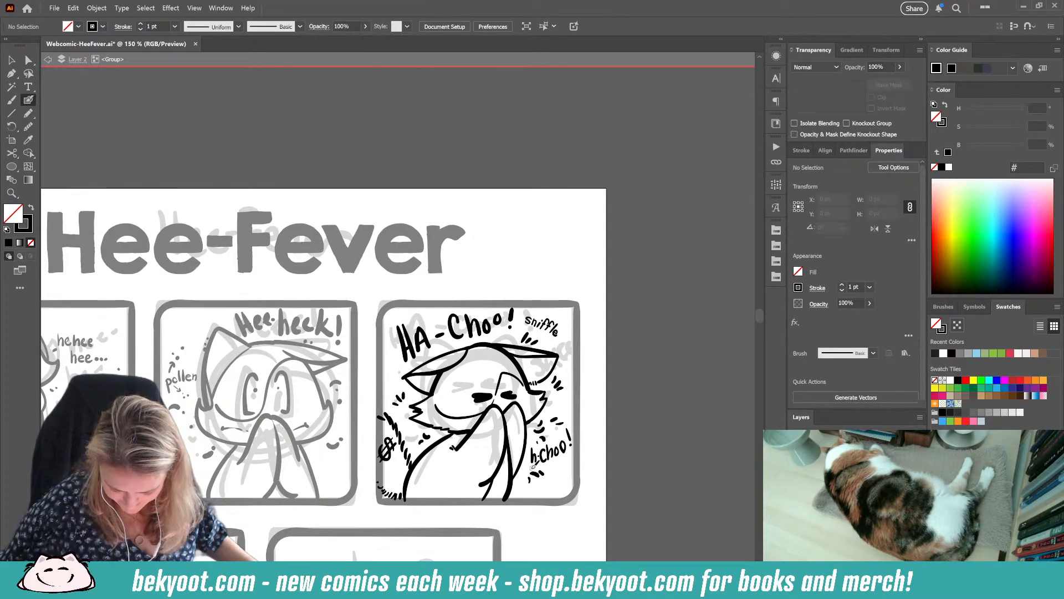
pyautogui.moveTo(508, 513); pyautogui.dragTo(552, 420)
pyautogui.press('v')
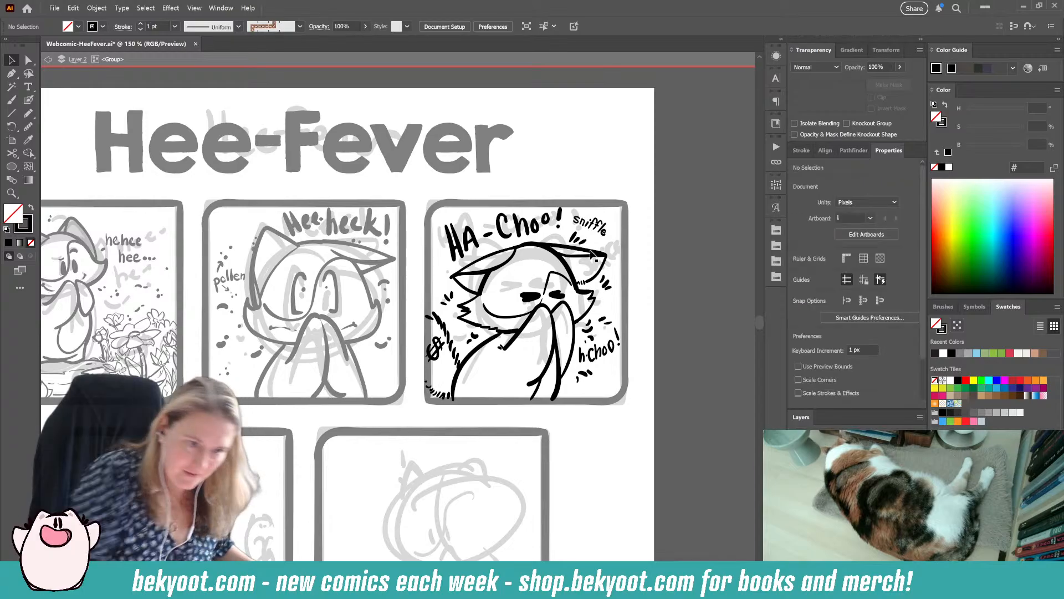
pyautogui.doubleClick(644, 256)
pyautogui.hotkey('ctrl', 's')
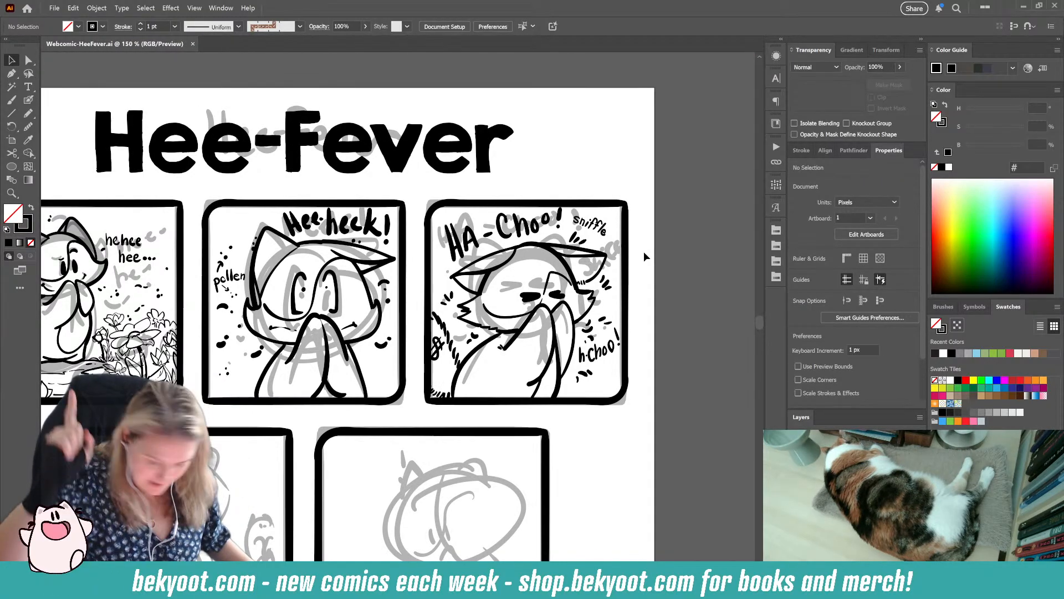
# Step: Move the faded rough sketch of the title and top three panels off the artboard, to its left
pyautogui.scroll(-1, 490, 202)
pyautogui.scroll(-1, 495, 209)
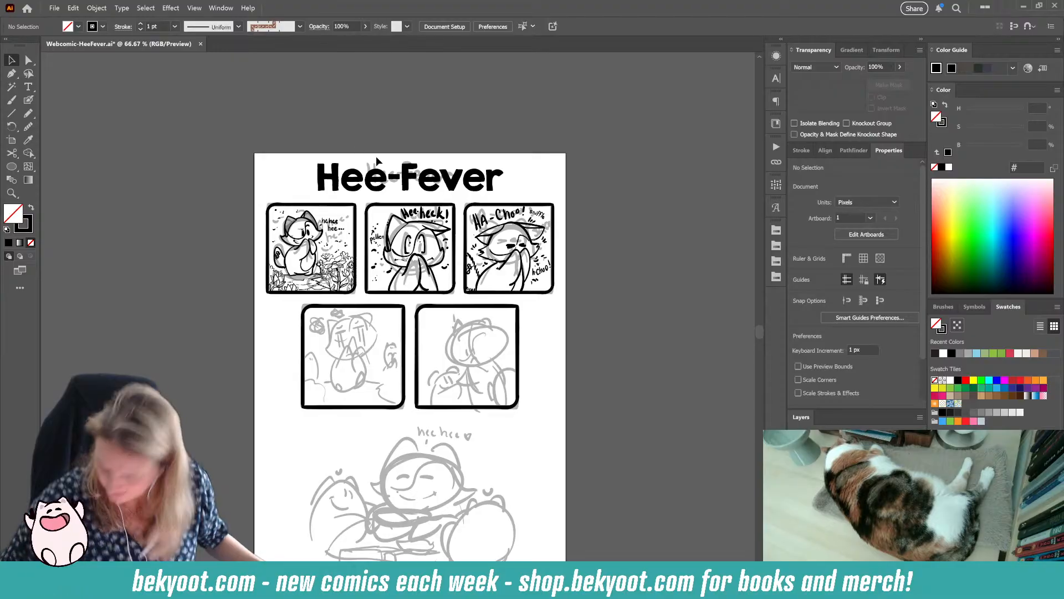
pyautogui.moveTo(197, 120)
pyautogui.mouseDown()
pyautogui.moveTo(415, 206)
pyautogui.moveTo(585, 299)
pyautogui.mouseUp()
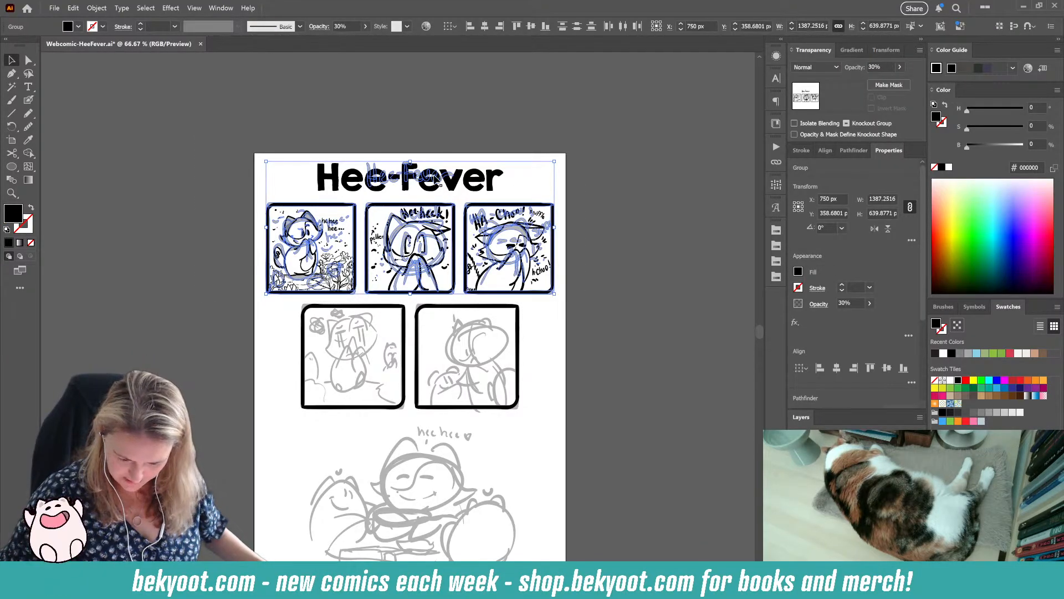
pyautogui.moveTo(454, 178)
pyautogui.mouseDown()
pyautogui.moveTo(207, 234)
pyautogui.moveTo(148, 230)
pyautogui.mouseUp()
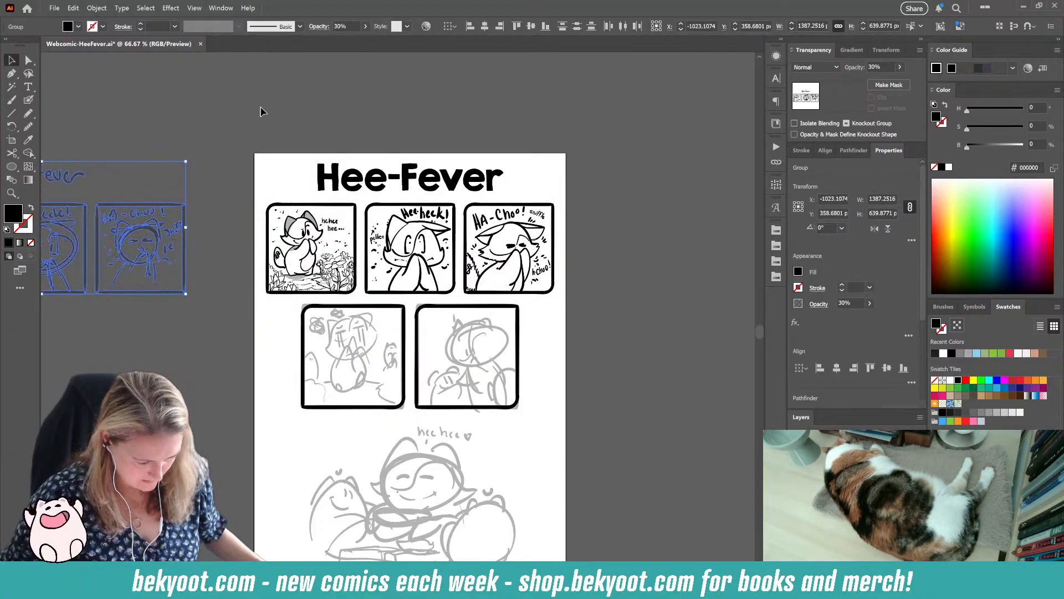
pyautogui.click(262, 101)
# Step: Activate the Blob Brush for inking the second row of panels and save the comic file
pyautogui.moveTo(648, 328); pyautogui.dragTo(581, 308)
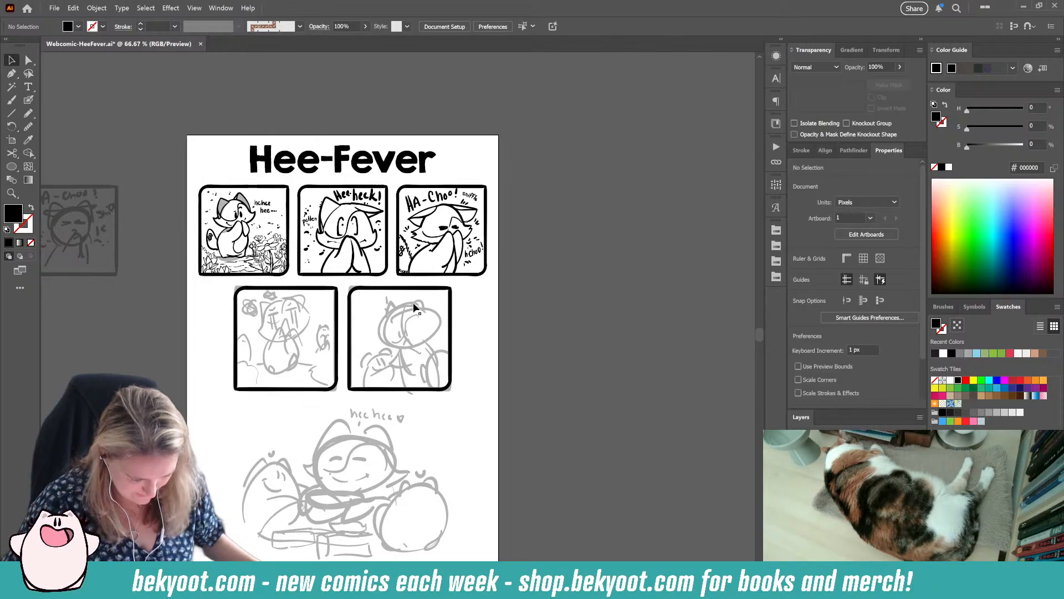
pyautogui.scroll(1, 260, 386)
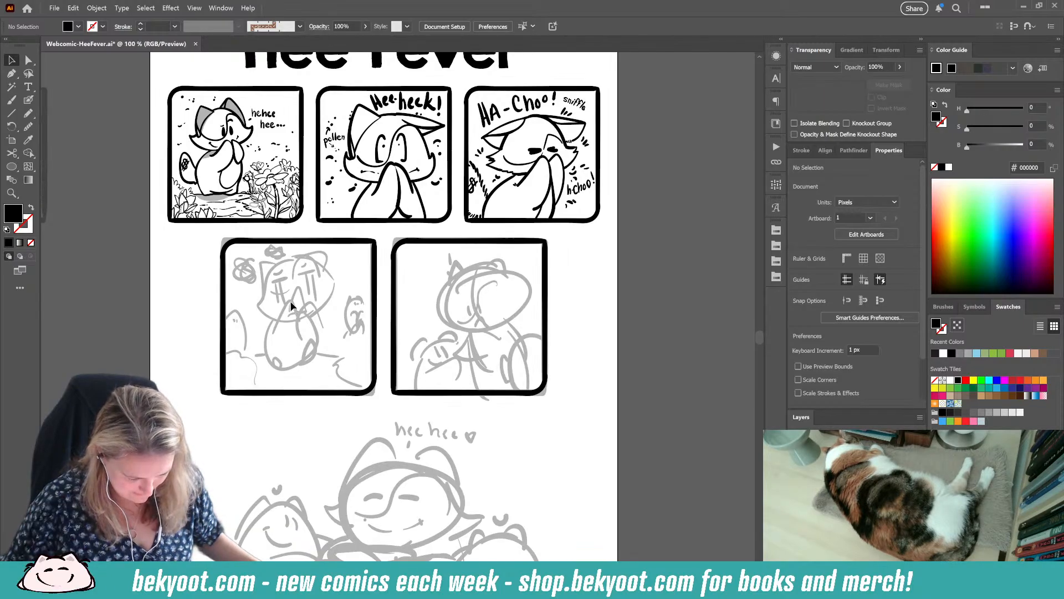
pyautogui.click(28, 100)
pyautogui.moveTo(333, 373); pyautogui.dragTo(363, 356)
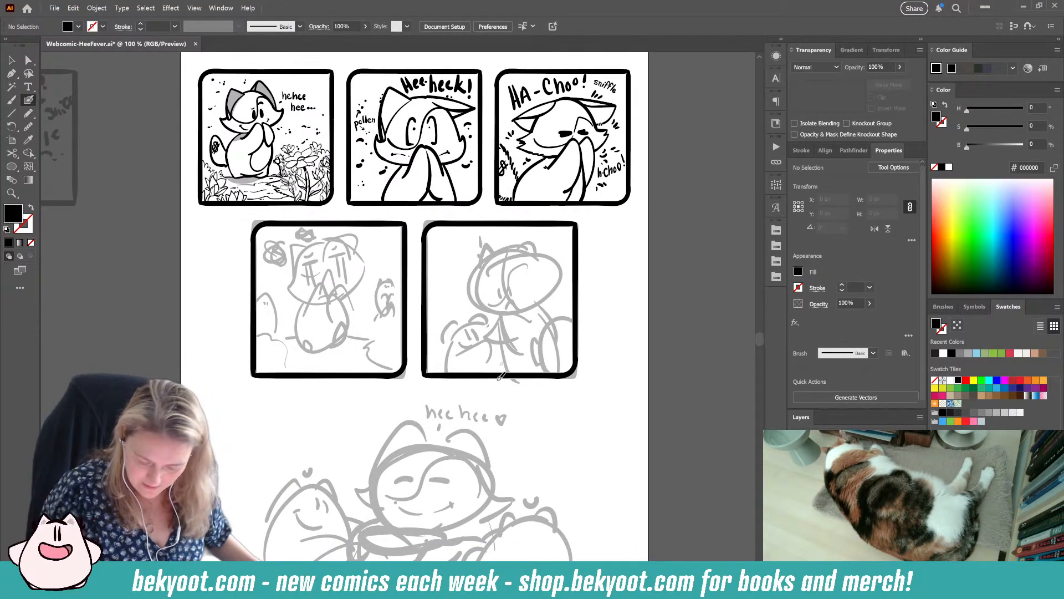
pyautogui.moveTo(534, 443); pyautogui.dragTo(525, 420)
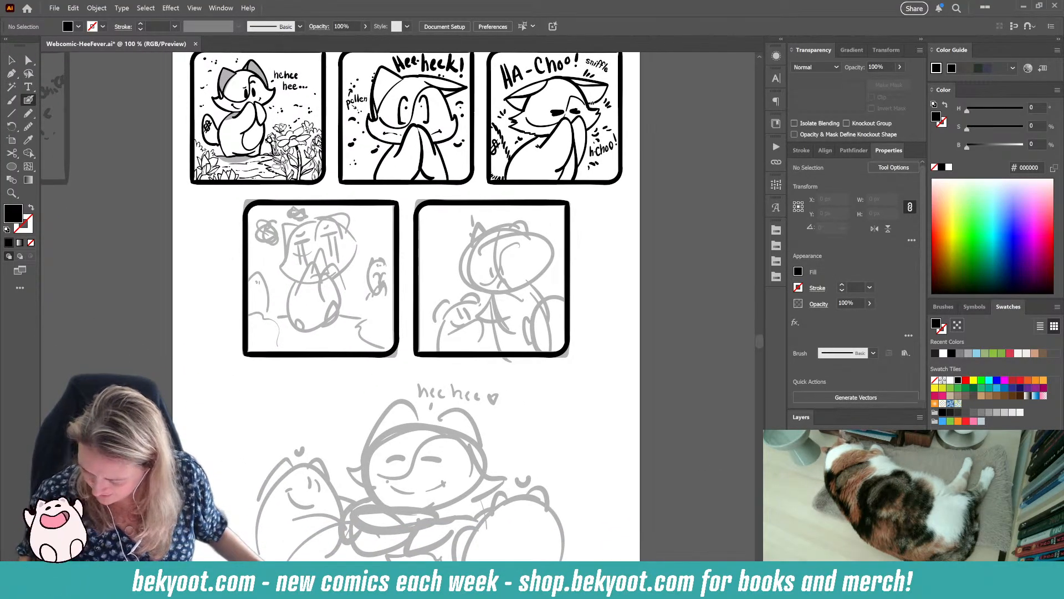
pyautogui.hotkey('ctrl', 's')
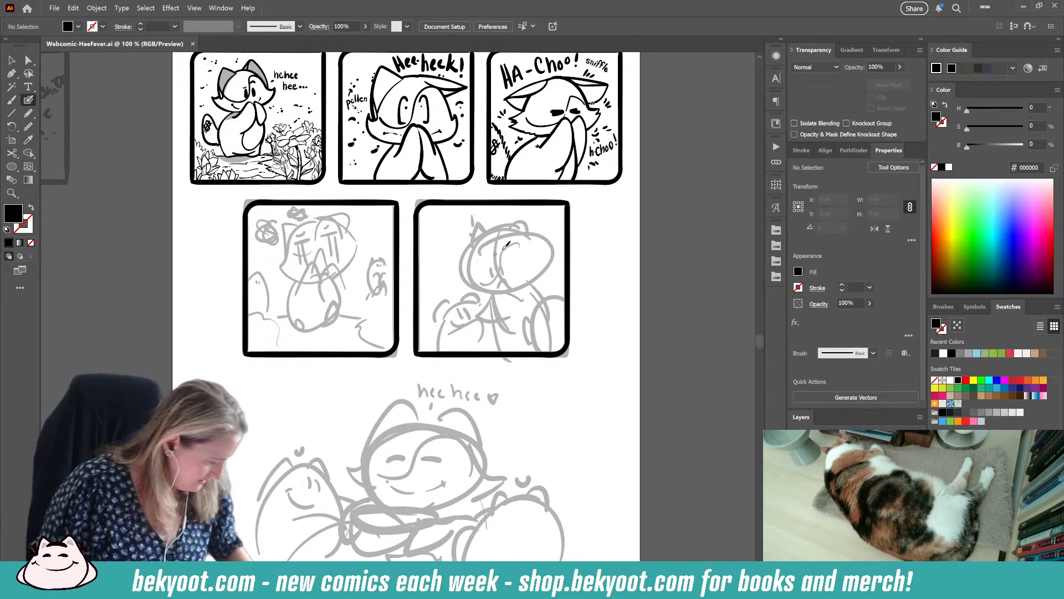
# Step: Ink the ground line with jagged path edges and a grass tuft on the right of the fourth panel
pyautogui.press('Return')
pyautogui.press('Return')
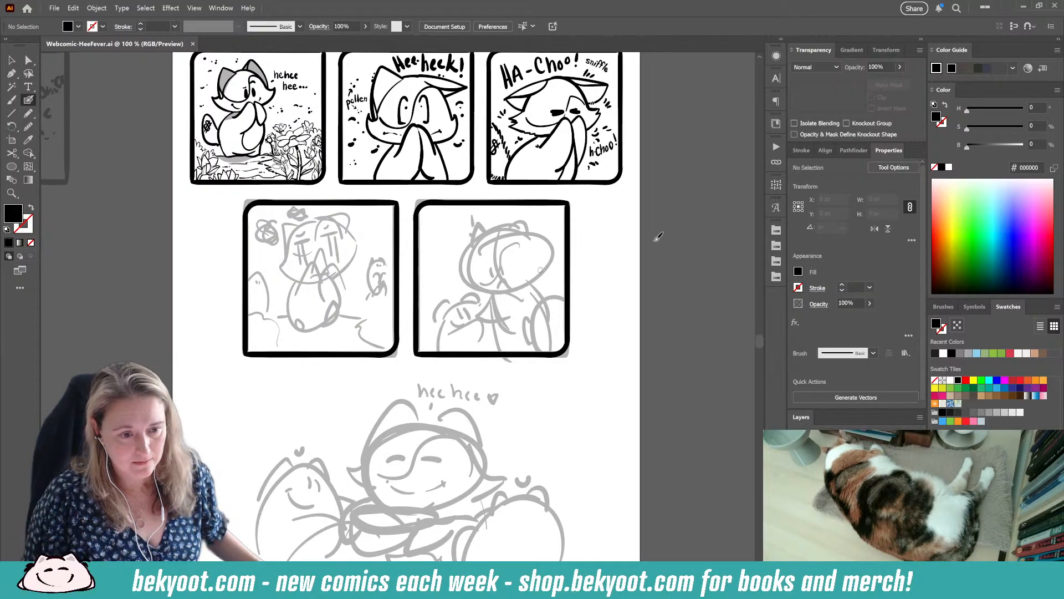
pyautogui.hscroll(-3, 388, 393)
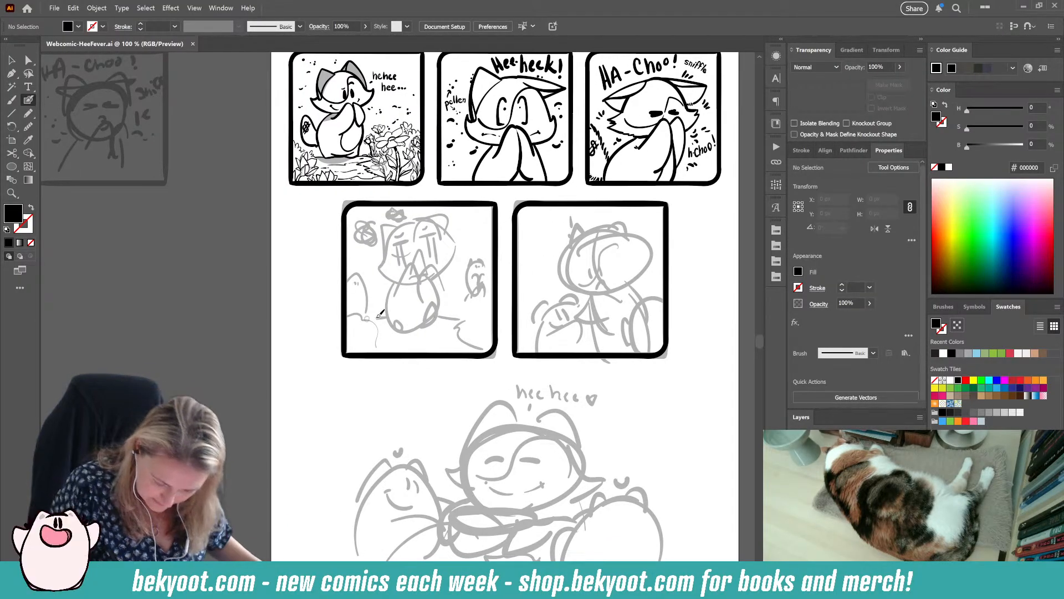
pyautogui.moveTo(367, 317)
pyautogui.mouseDown()
pyautogui.moveTo(472, 320)
pyautogui.moveTo(465, 327)
pyautogui.moveTo(484, 336)
pyautogui.moveTo(474, 342)
pyautogui.moveTo(500, 351)
pyautogui.mouseUp()
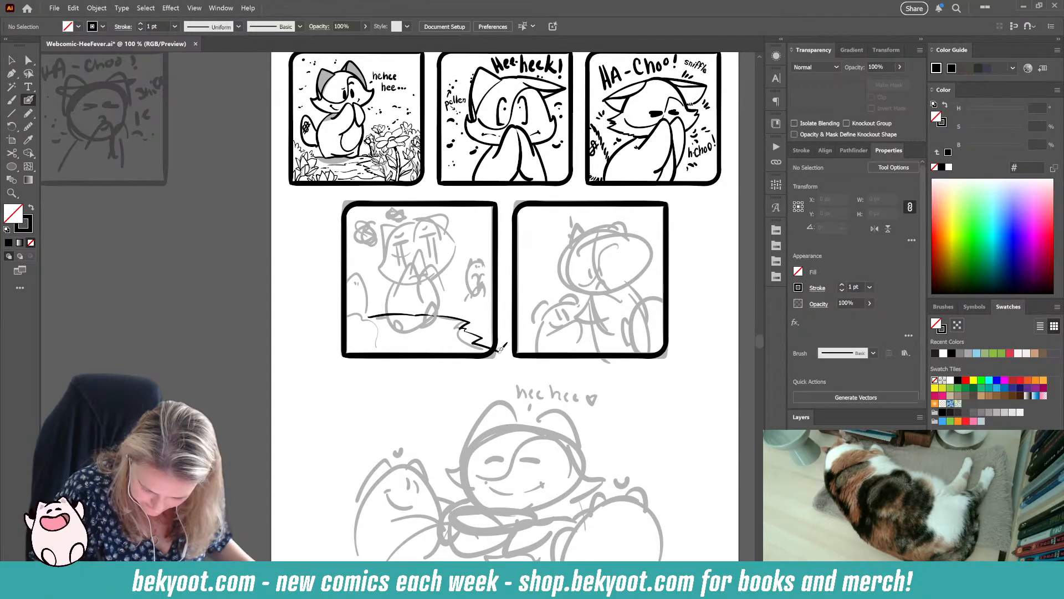
pyautogui.moveTo(367, 317)
pyautogui.mouseDown()
pyautogui.moveTo(404, 328)
pyautogui.moveTo(393, 341)
pyautogui.moveTo(369, 317)
pyautogui.moveTo(413, 350)
pyautogui.mouseUp()
pyautogui.hotkey('ctrl', 'z')
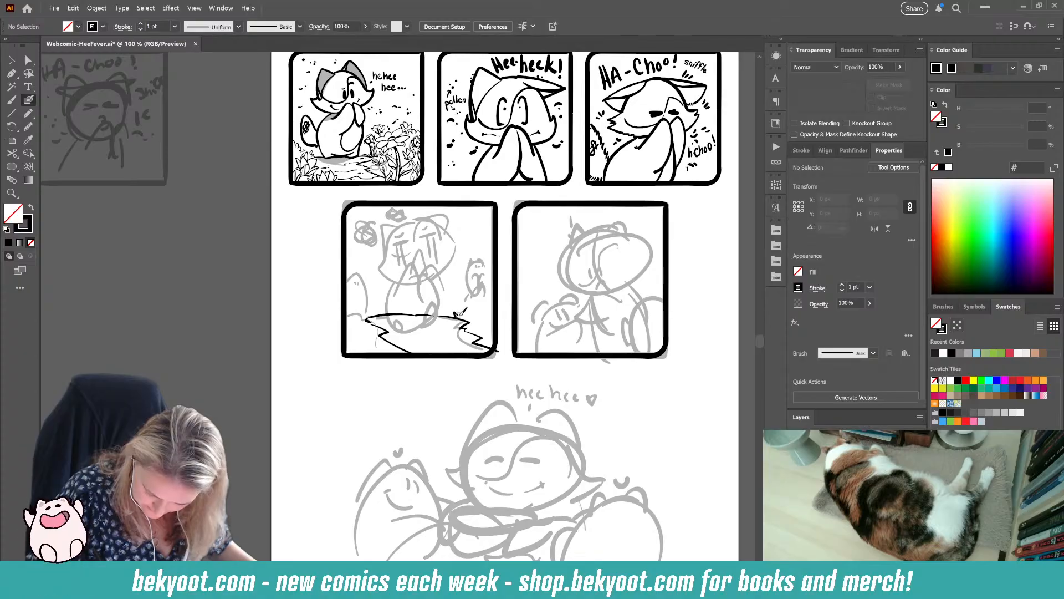
pyautogui.moveTo(456, 314); pyautogui.dragTo(485, 288)
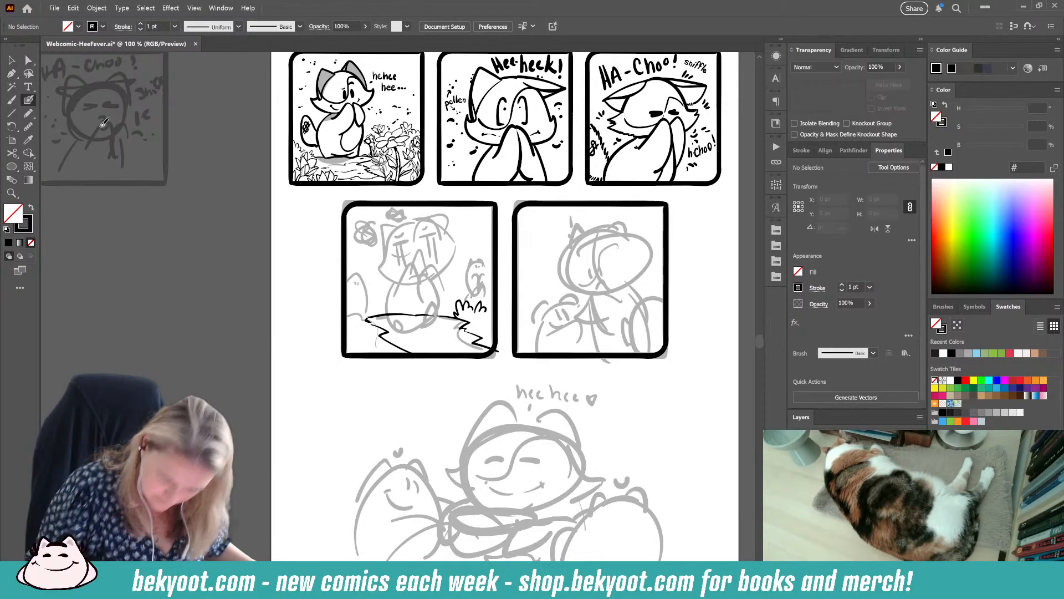
# Step: Group the fourth panel's ground and grass strokes without the panel frame, and open the group in isolation mode
pyautogui.click(17, 61)
pyautogui.moveTo(325, 262); pyautogui.dragTo(501, 362)
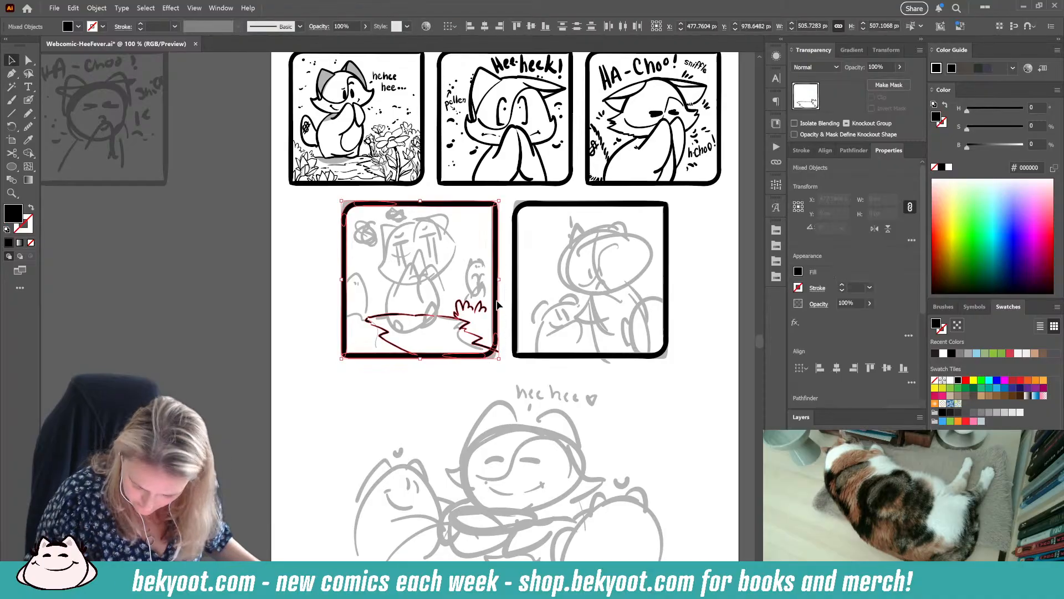
pyautogui.keyDown('shift'); pyautogui.click(496, 299); pyautogui.keyUp('shift')
pyautogui.hotkey('ctrl', 'g')
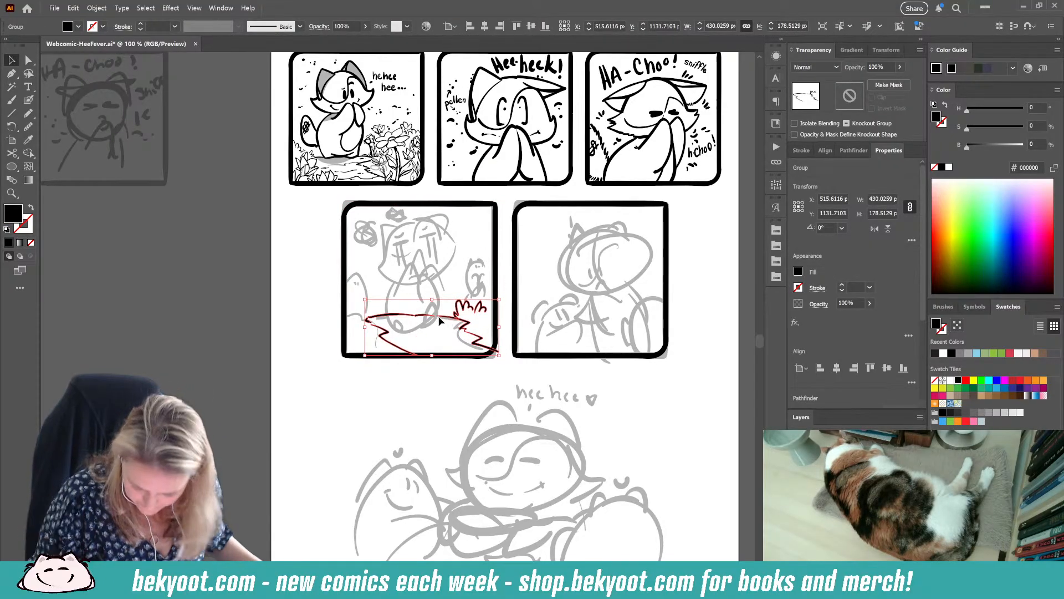
pyautogui.doubleClick(439, 321)
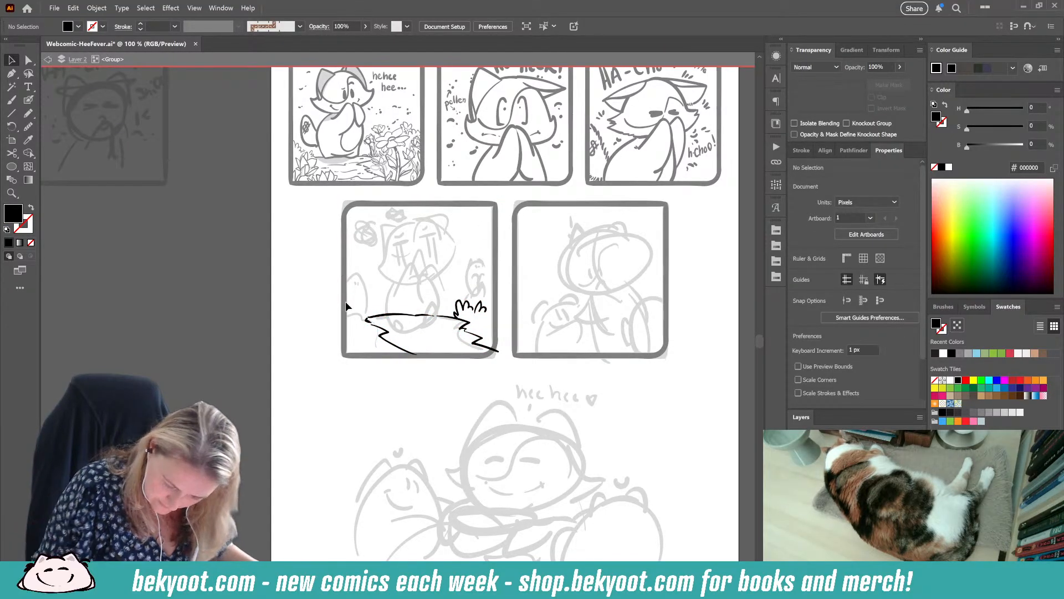
# Step: Draw grass tufts with the Blob Brush along the path's left edge in the fourth panel
pyautogui.hotkey('shift', 'b')
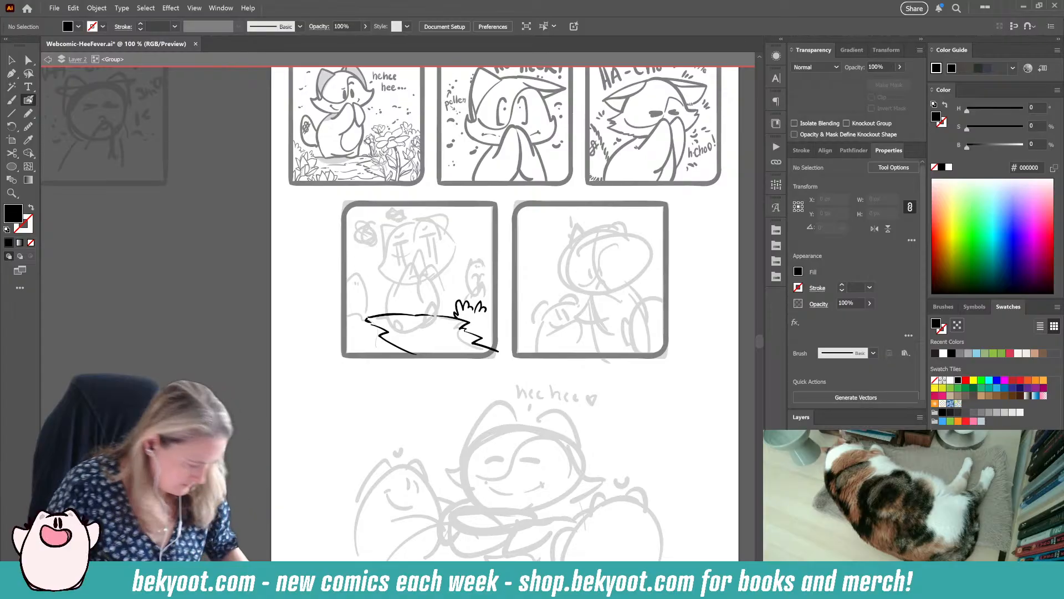
pyautogui.press('Return')
pyautogui.press('Return')
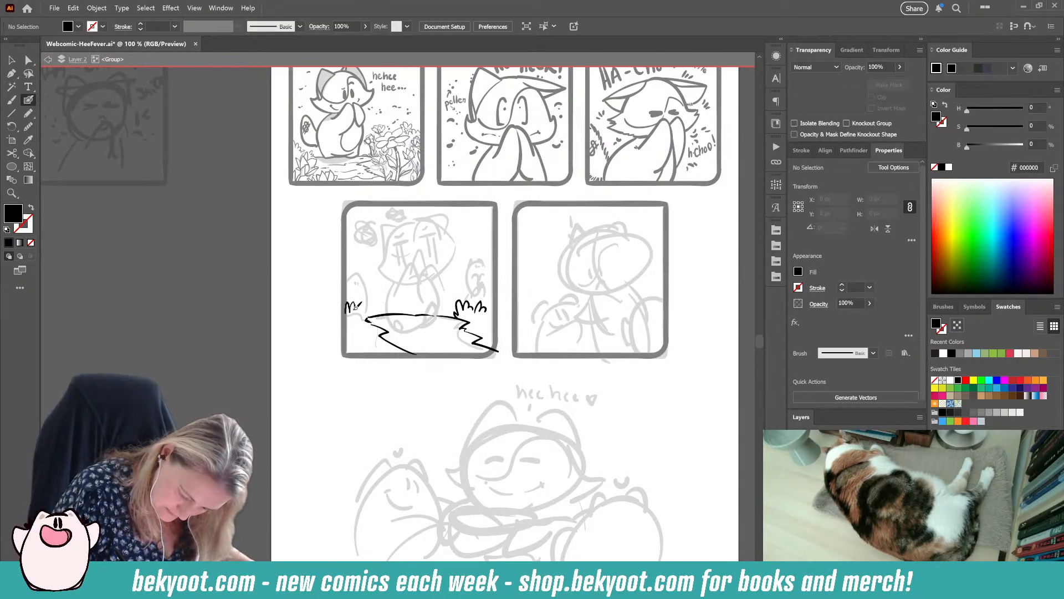
pyautogui.hotkey('shift', 'x')
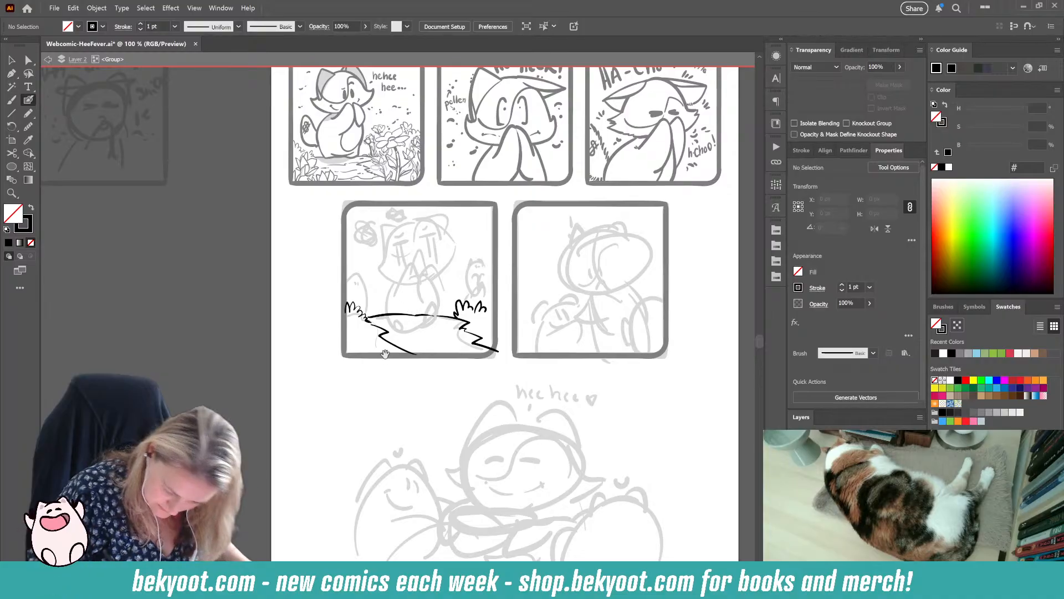
pyautogui.moveTo(409, 323)
pyautogui.mouseDown()
pyautogui.moveTo(419, 330)
pyautogui.moveTo(366, 333)
pyautogui.mouseUp()
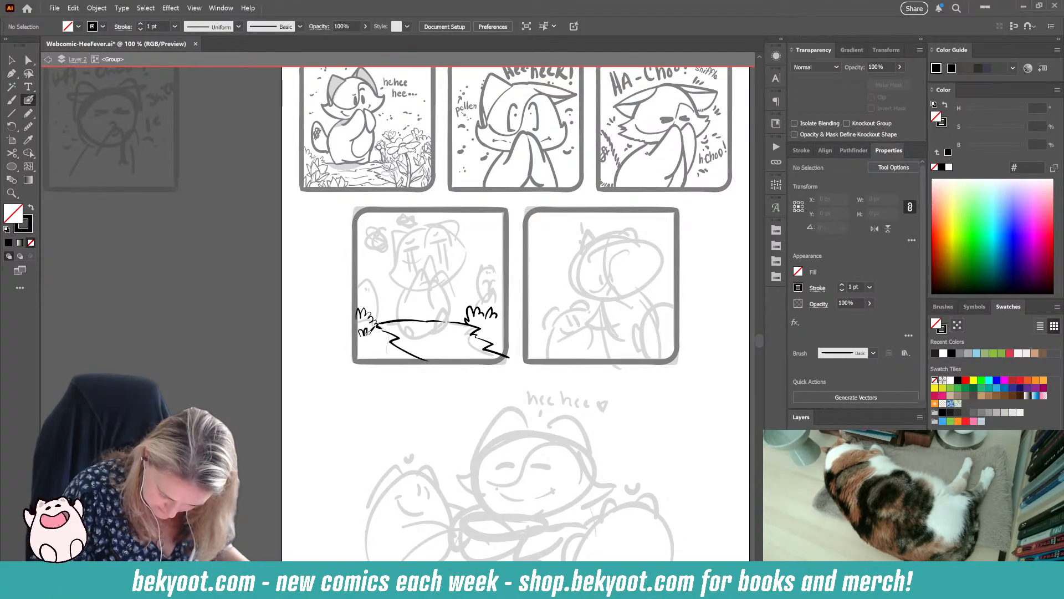
# Step: Add more small grass tufts along the path's right edge in the fourth panel, undoing the last stray stroke
pyautogui.hscroll(3, 394, 355)
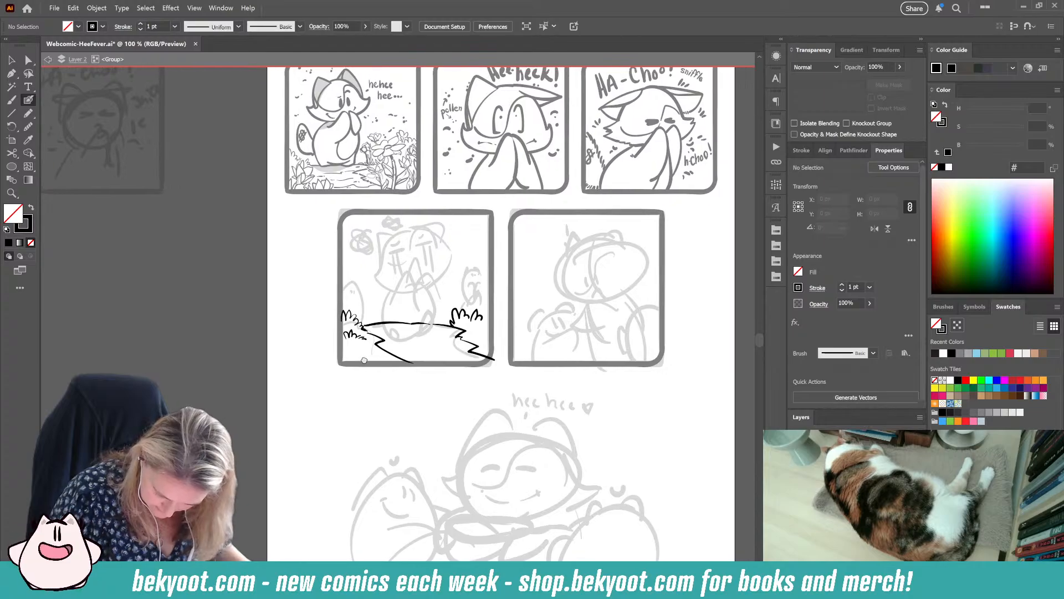
pyautogui.moveTo(456, 315); pyautogui.dragTo(466, 321)
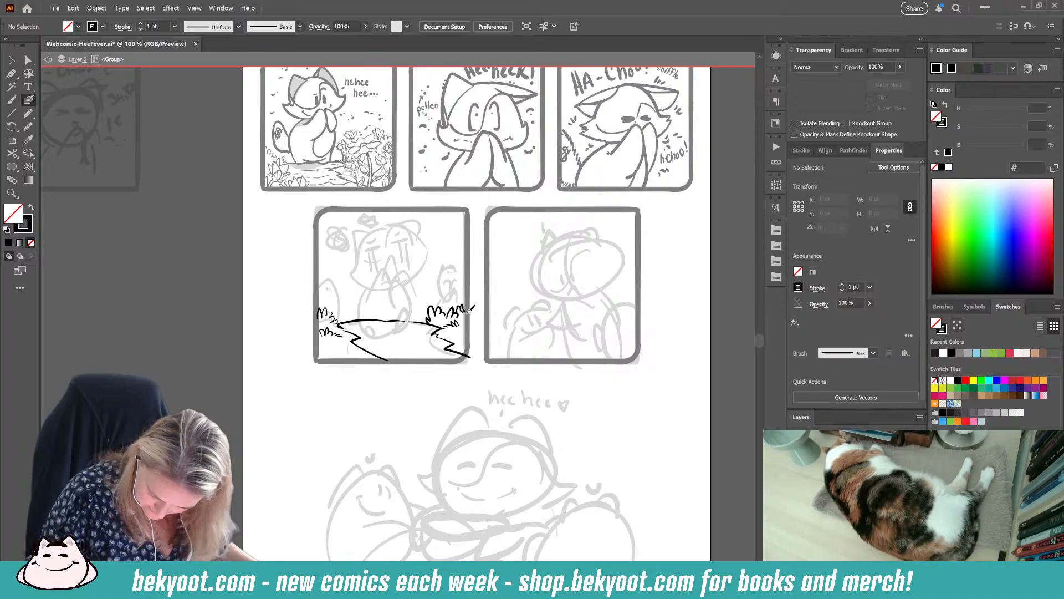
pyautogui.hotkey('ctrl', 'z')
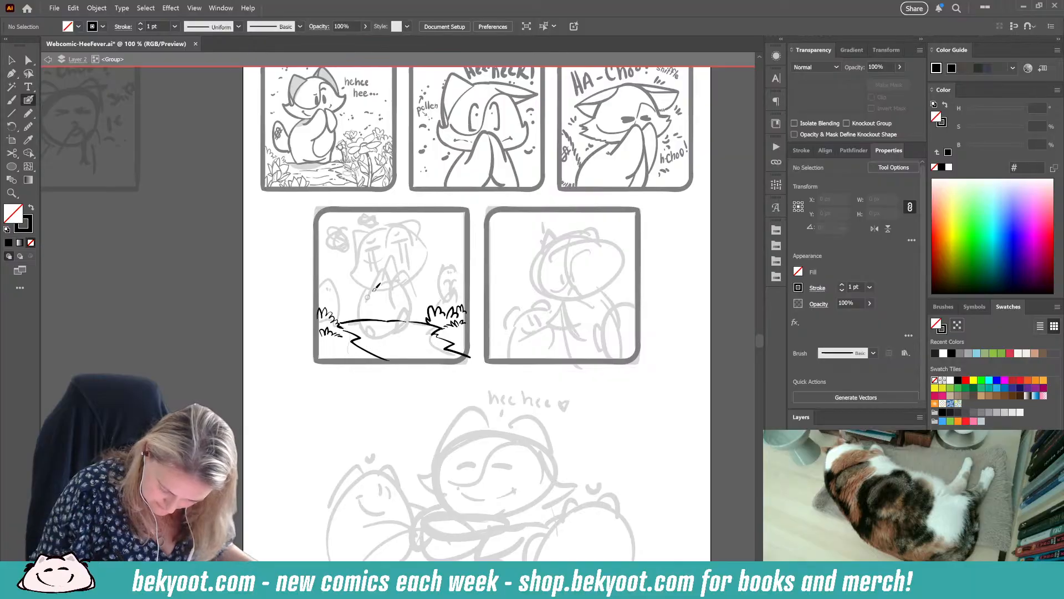
# Step: Draw small grass strokes along the lower left and lower right edges of the path in the fourth panel
pyautogui.moveTo(371, 355); pyautogui.dragTo(389, 361)
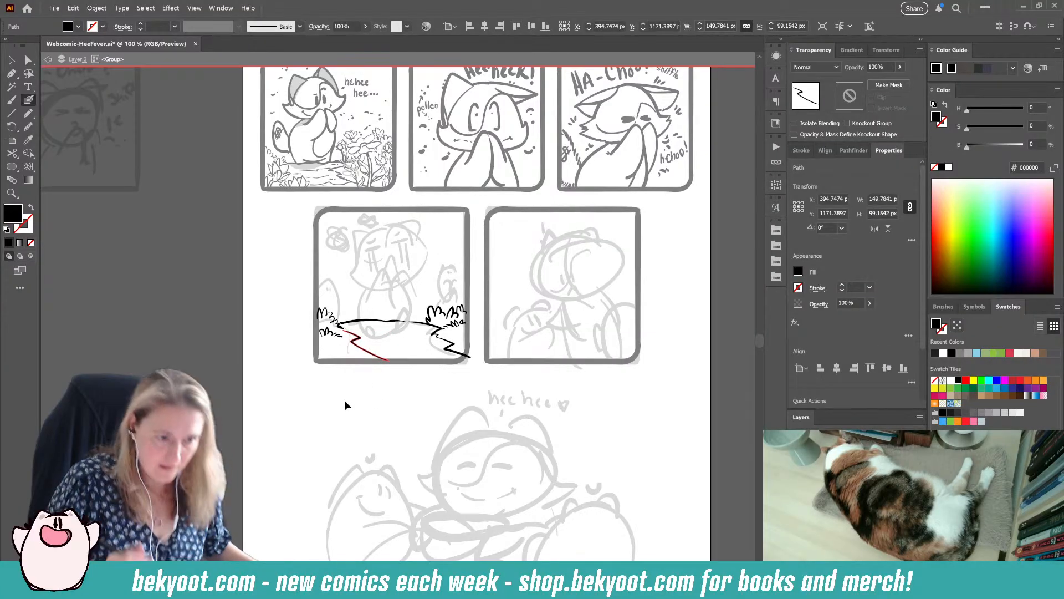
pyautogui.hotkey('ctrl', 'shift', 'a')
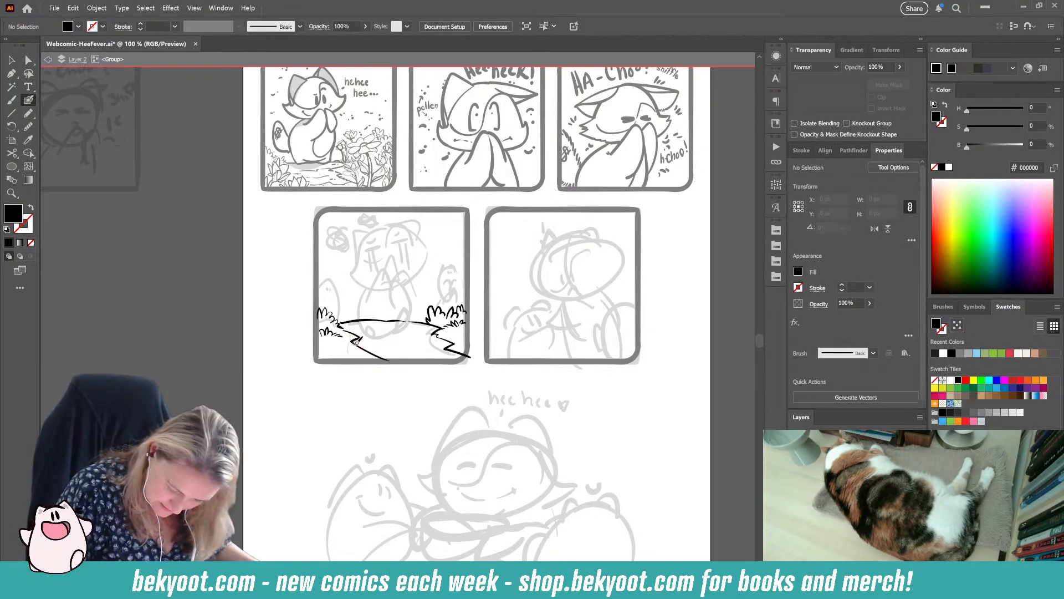
pyautogui.moveTo(356, 342); pyautogui.dragTo(385, 362)
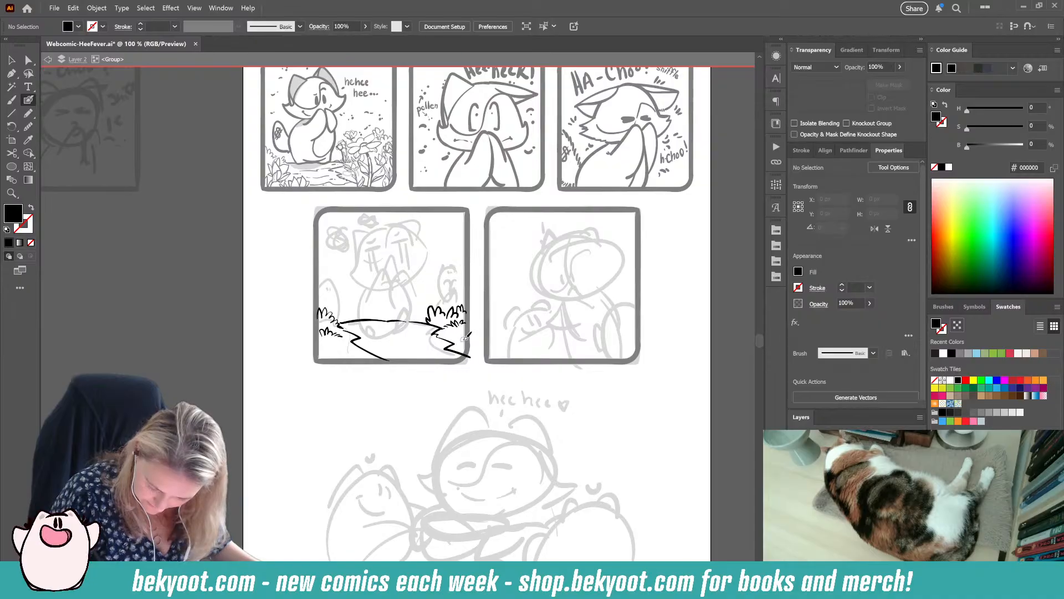
pyautogui.hotkey('shift', 'x')
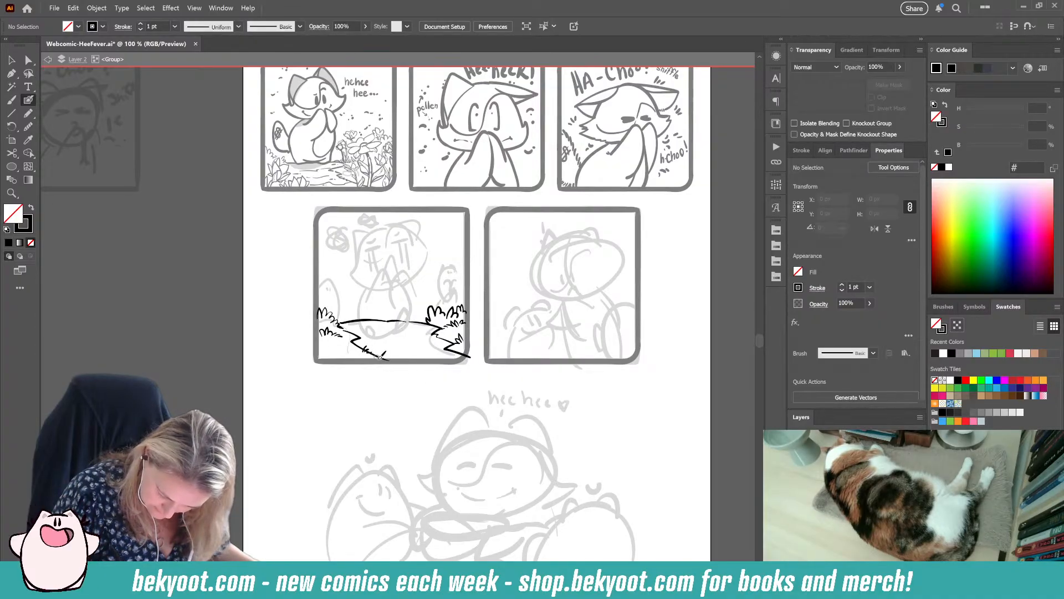
pyautogui.keyDown('ctrl'); pyautogui.click(380, 355); pyautogui.keyUp('ctrl')
pyautogui.moveTo(370, 331)
pyautogui.mouseDown()
pyautogui.moveTo(364, 350)
pyautogui.moveTo(366, 341)
pyautogui.moveTo(379, 387)
pyautogui.mouseUp()
pyautogui.keyDown('ctrl'); pyautogui.click(373, 395); pyautogui.keyUp('ctrl')
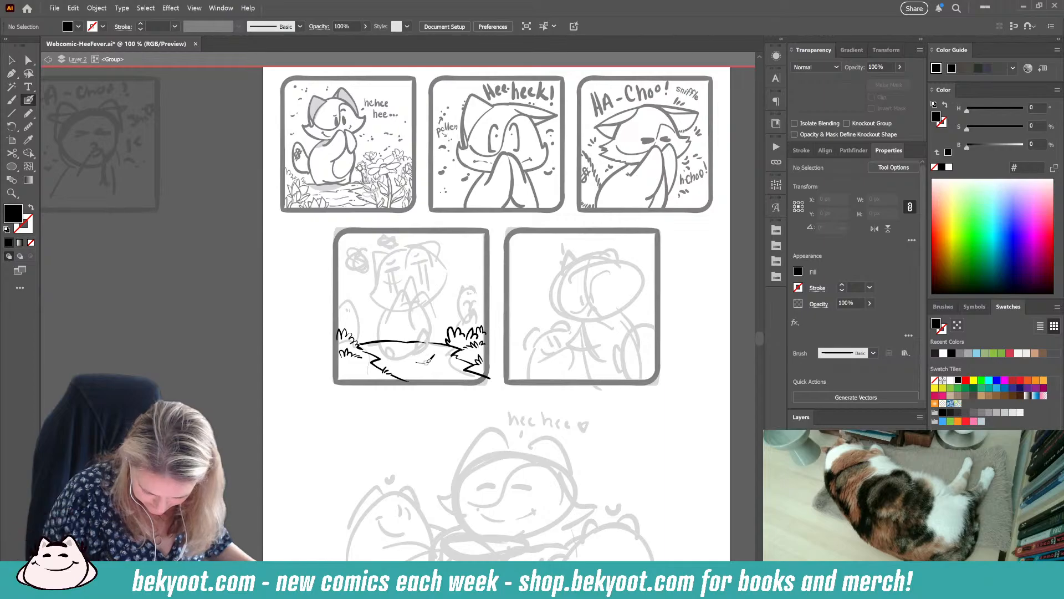
# Step: Add thin curved contour lines and small pebble marks to the path's surface in the fourth panel
pyautogui.hotkey('shift', 'x')
pyautogui.hotkey('shift', 'x')
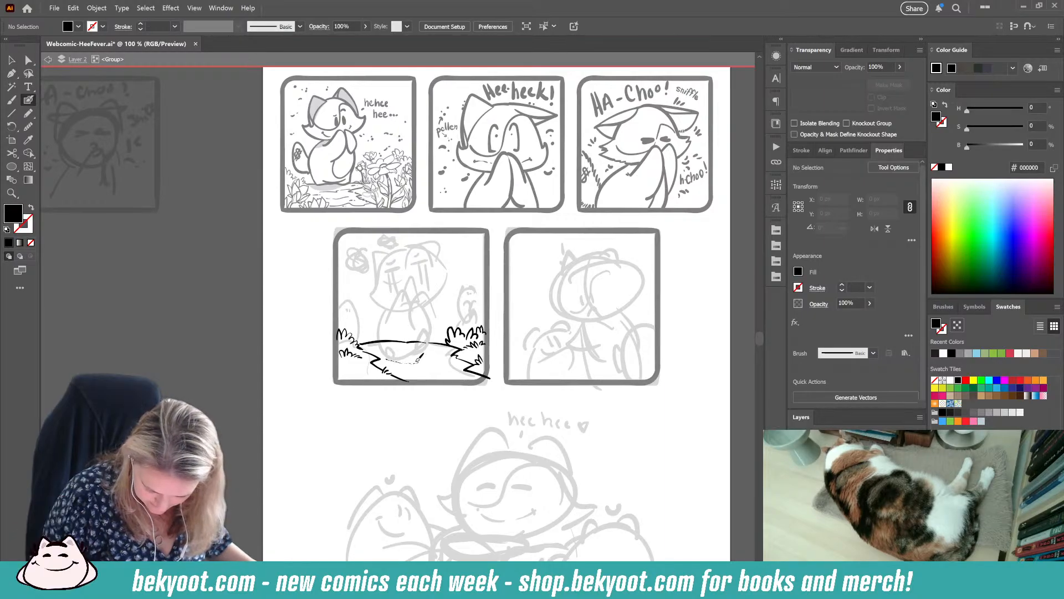
pyautogui.hotkey('shift', 'x')
pyautogui.moveTo(453, 361); pyautogui.dragTo(412, 375)
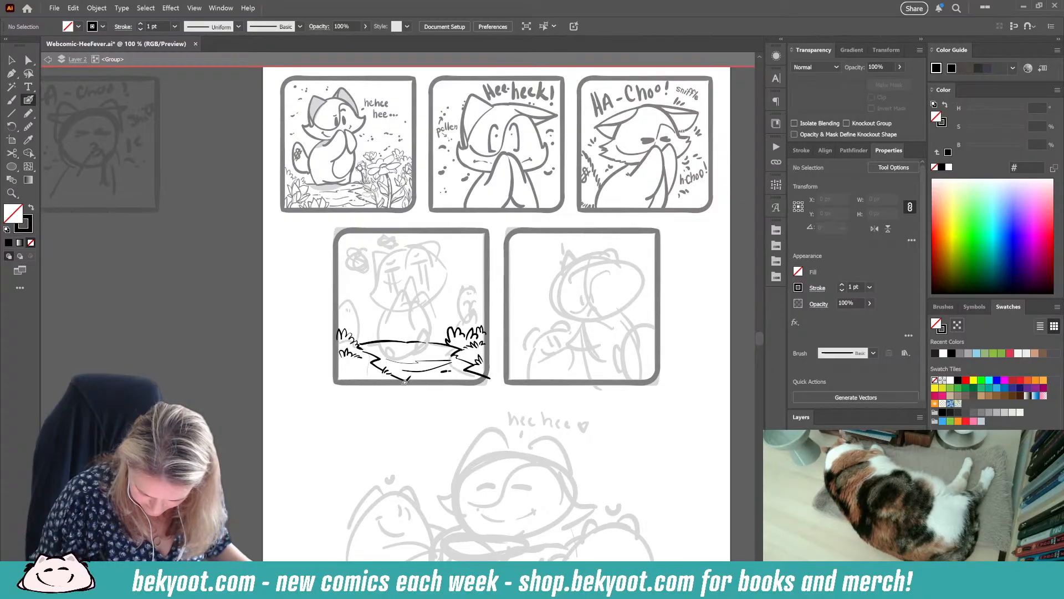
pyautogui.moveTo(436, 361); pyautogui.dragTo(418, 368)
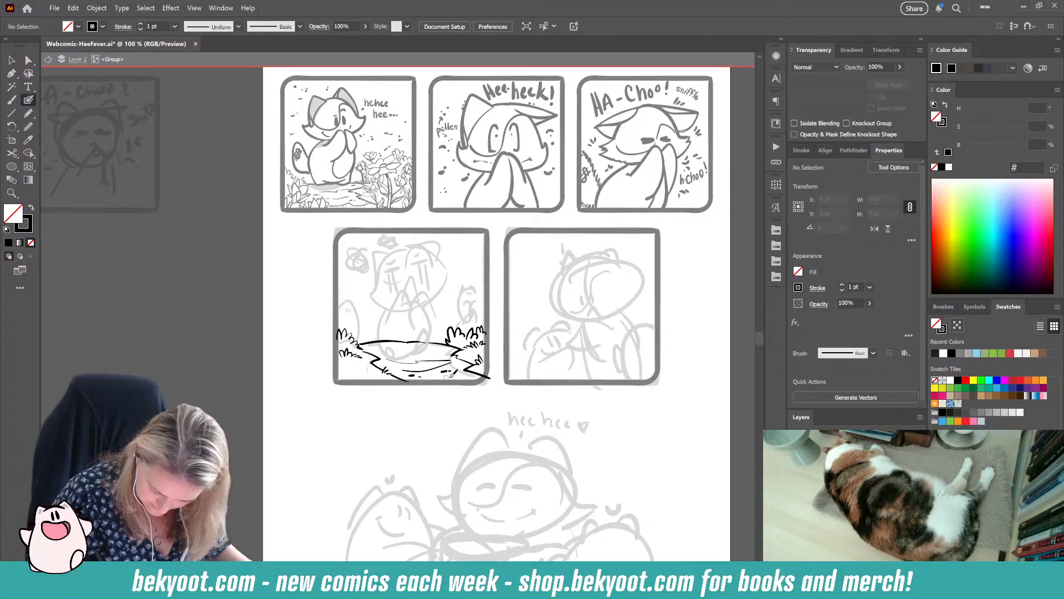
pyautogui.moveTo(438, 345); pyautogui.dragTo(423, 343)
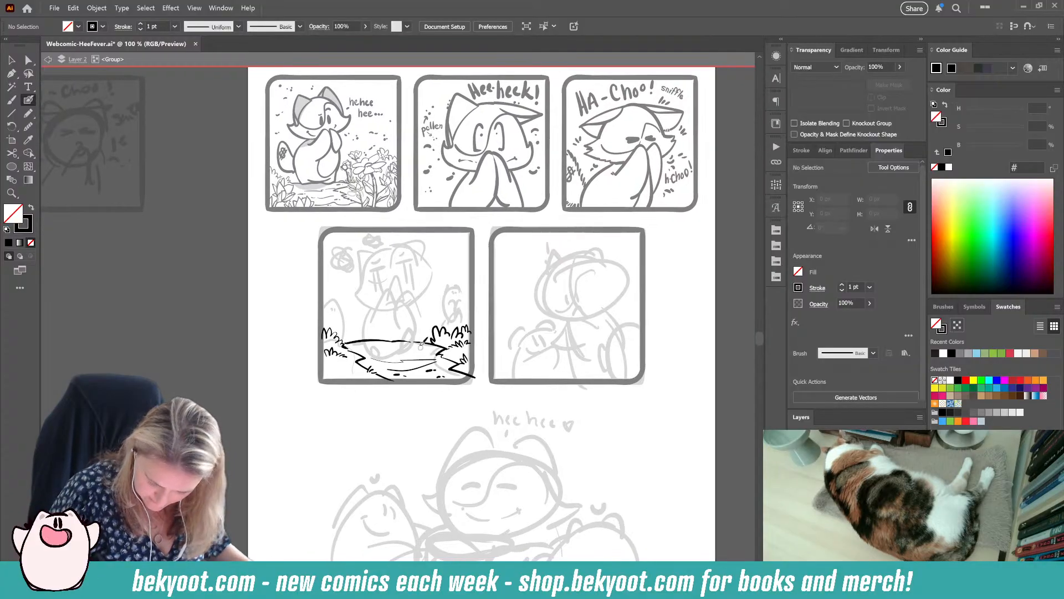
# Step: Extend the left grass tuft in the fourth panel with more blades, undoing the stray stroke
pyautogui.moveTo(341, 322)
pyautogui.mouseDown()
pyautogui.moveTo(335, 331)
pyautogui.moveTo(344, 331)
pyautogui.mouseUp()
pyautogui.hotkey('ctrl', 'z')
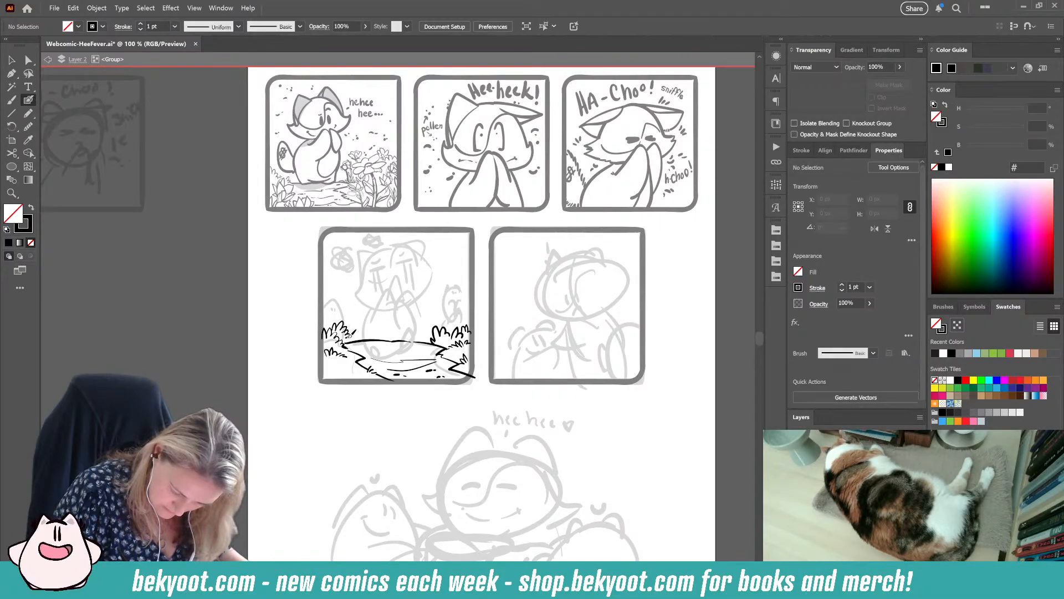
pyautogui.moveTo(353, 340); pyautogui.dragTo(346, 344)
pyautogui.moveTo(357, 416); pyautogui.dragTo(333, 409)
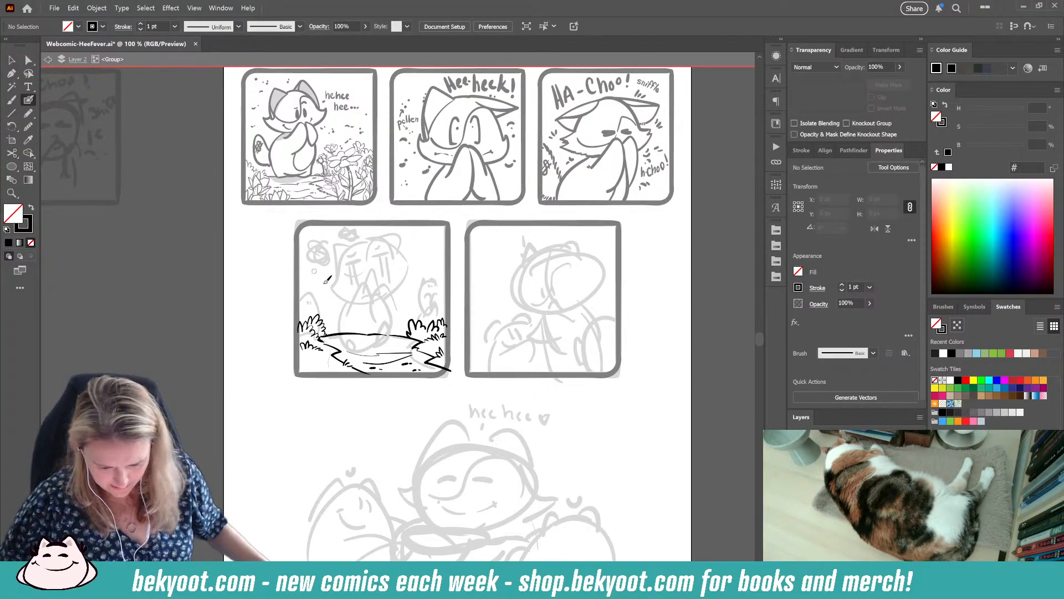
# Step: Draw the cat's rounded, dome-shaped head outline over the fourth panel's sketch, undoing the unsuitable attempts
pyautogui.moveTo(415, 254)
pyautogui.mouseDown()
pyautogui.moveTo(385, 264)
pyautogui.moveTo(392, 280)
pyautogui.mouseUp()
pyautogui.hotkey('ctrl', '+')
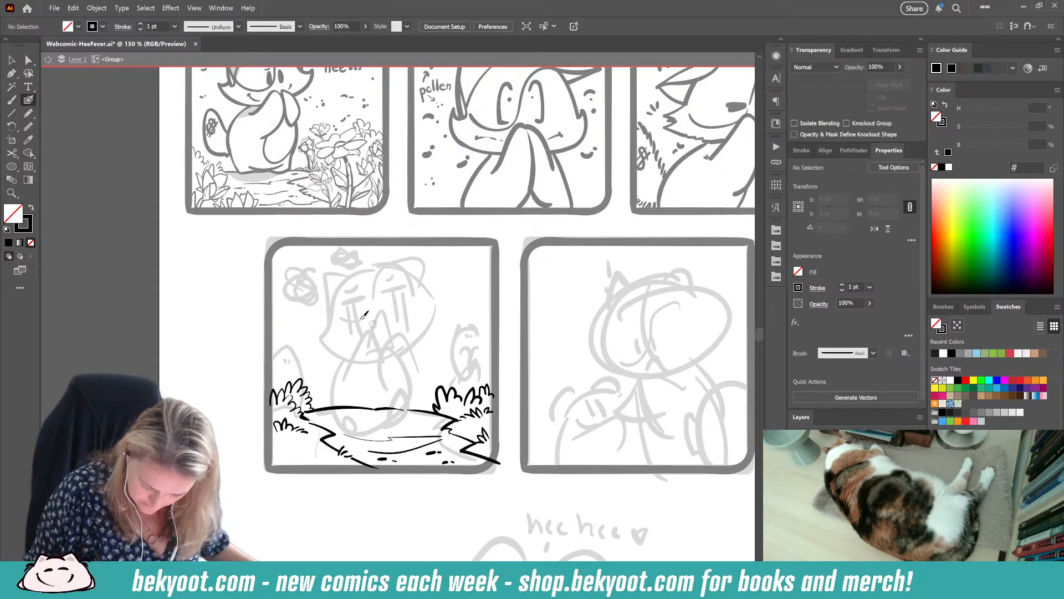
pyautogui.moveTo(391, 279)
pyautogui.mouseDown()
pyautogui.moveTo(367, 275)
pyautogui.moveTo(346, 290)
pyautogui.moveTo(357, 279)
pyautogui.moveTo(332, 325)
pyautogui.mouseUp()
pyautogui.hotkey('ctrl', 'z')
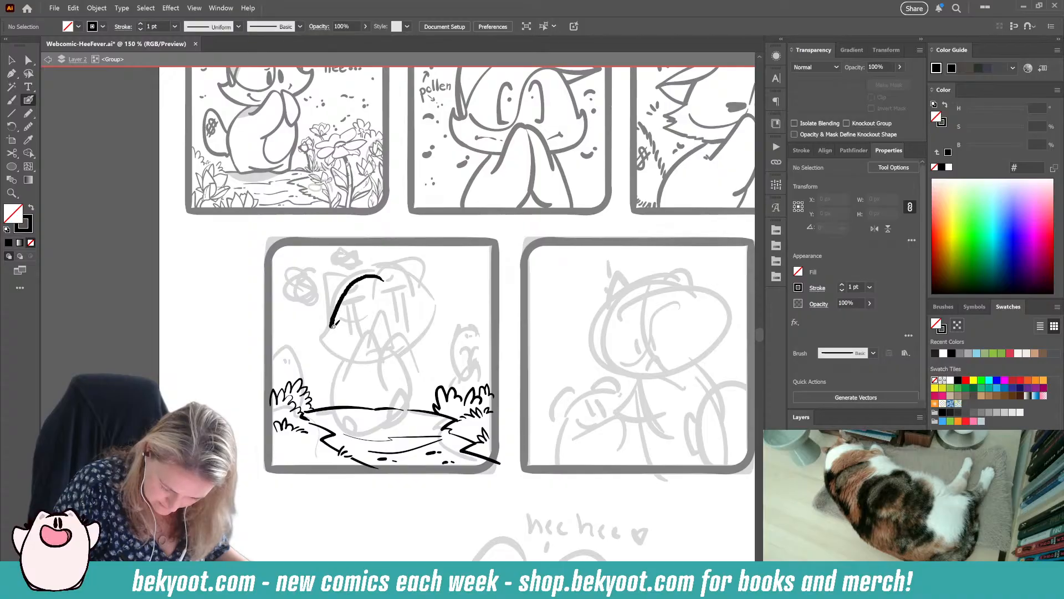
pyautogui.hotkey('ctrl', 'z')
pyautogui.moveTo(400, 279)
pyautogui.mouseDown()
pyautogui.moveTo(376, 270)
pyautogui.moveTo(349, 286)
pyautogui.moveTo(337, 322)
pyautogui.moveTo(382, 272)
pyautogui.moveTo(340, 297)
pyautogui.moveTo(332, 336)
pyautogui.moveTo(373, 347)
pyautogui.moveTo(414, 335)
pyautogui.moveTo(411, 301)
pyautogui.moveTo(370, 266)
pyautogui.mouseUp()
pyautogui.hotkey('ctrl', 'z')
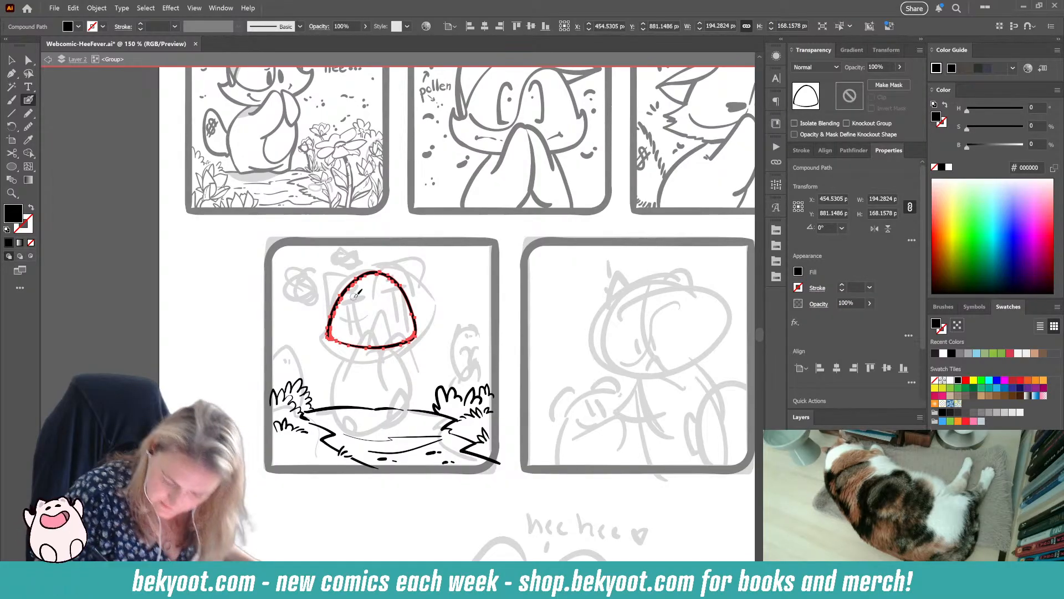
# Step: Rotate the cat's head outline to about 7.2° and smooth its path at 3%
pyautogui.press('v')
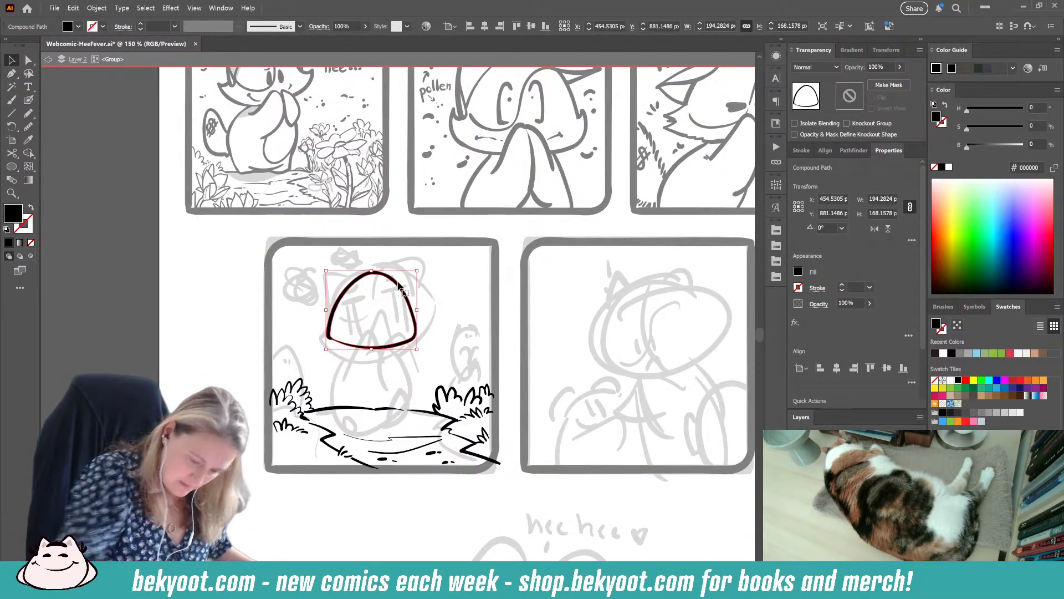
pyautogui.moveTo(416, 263); pyautogui.dragTo(422, 271)
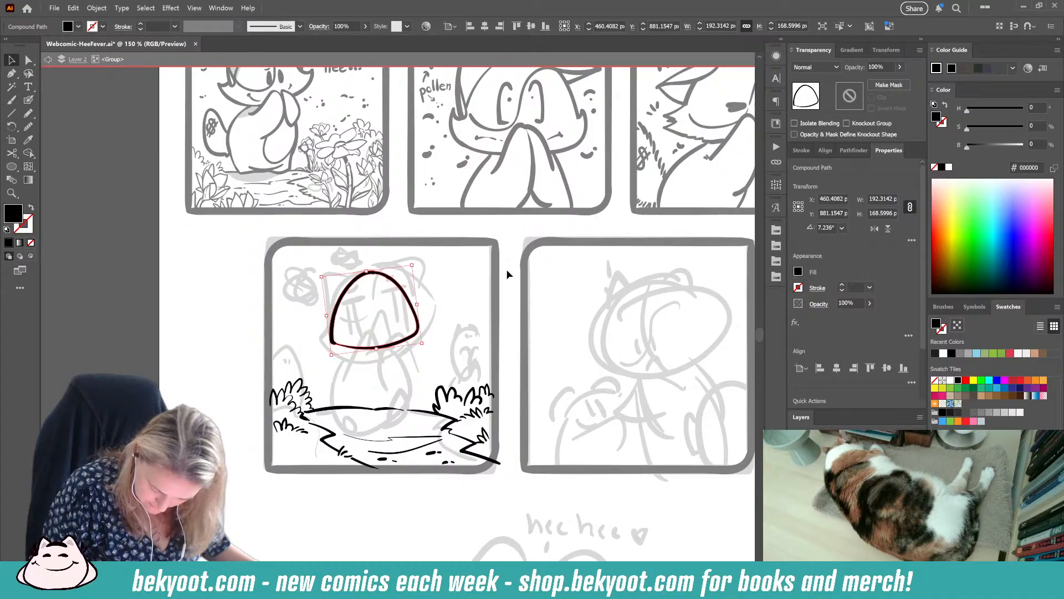
pyautogui.scroll(3, 507, 268)
pyautogui.hscroll(3, 506, 268)
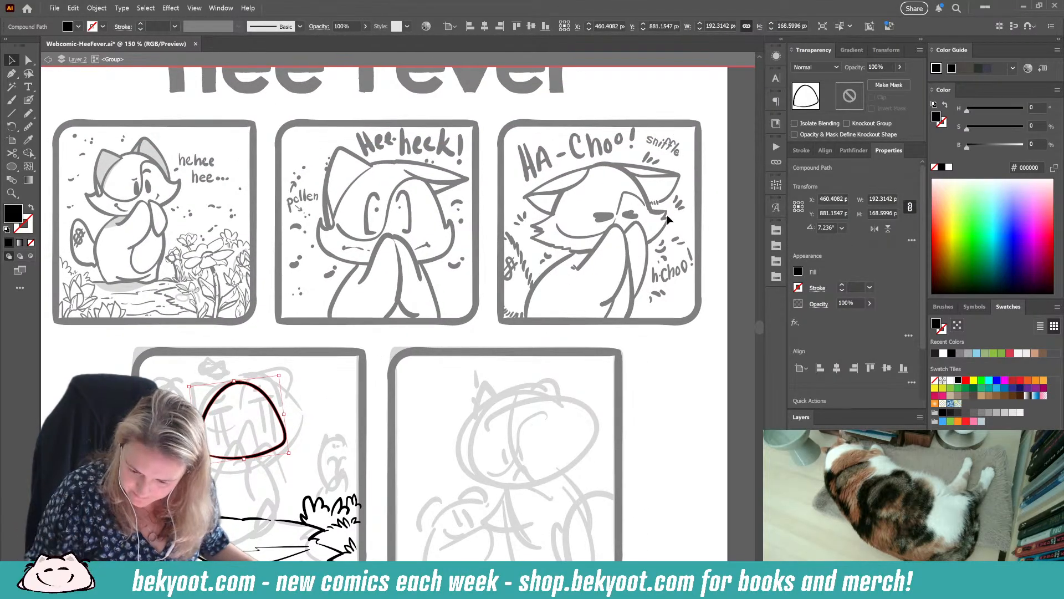
pyautogui.scroll(-3, 234, 470)
pyautogui.hscroll(-3, 234, 470)
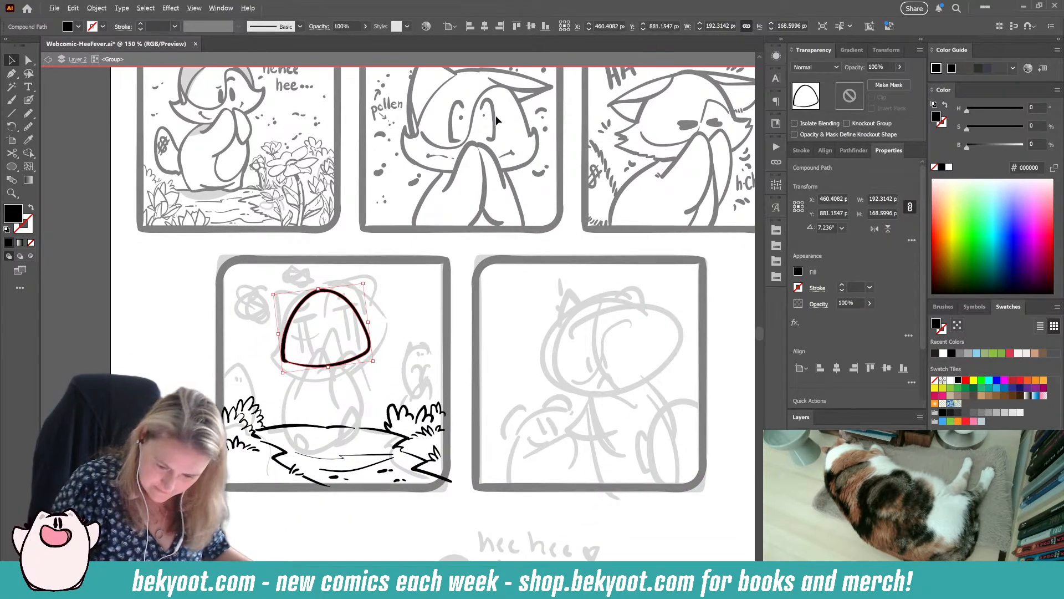
pyautogui.click(28, 100)
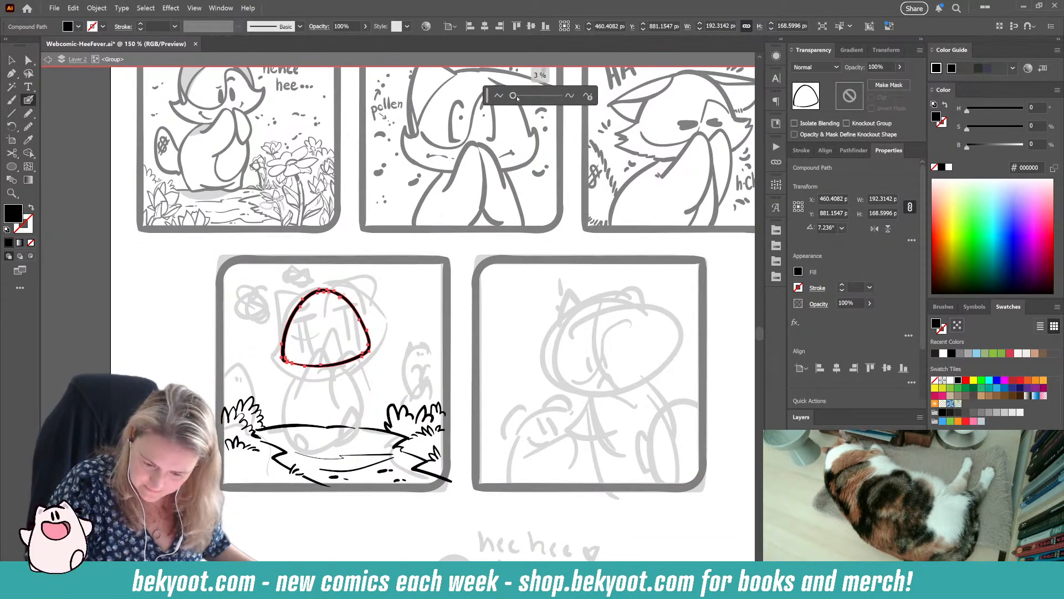
pyautogui.hotkey('ctrl', 'shift', 'a')
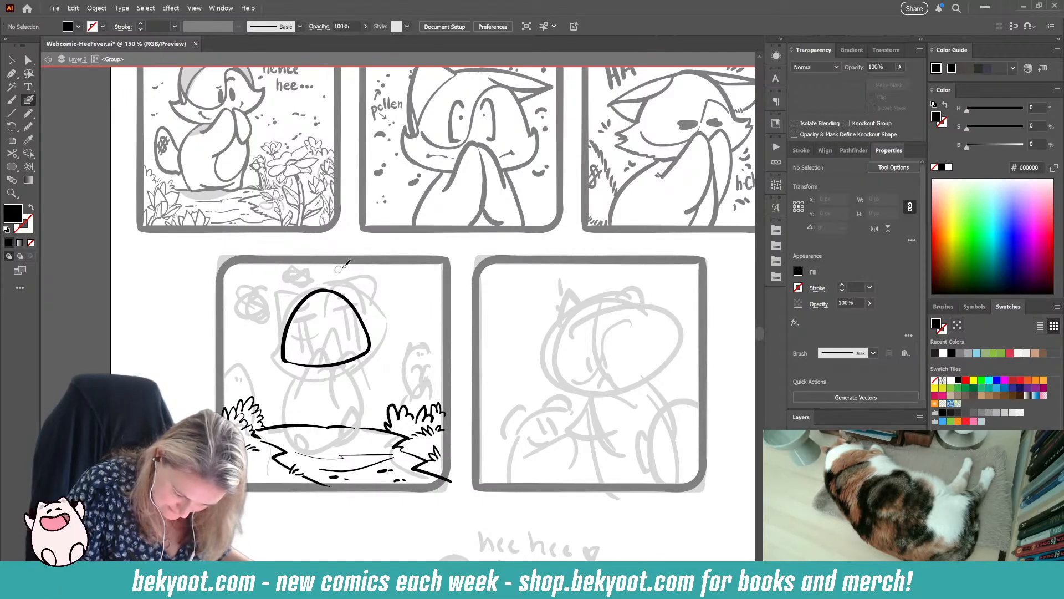
pyautogui.moveTo(352, 363)
pyautogui.mouseDown()
pyautogui.moveTo(349, 402)
pyautogui.moveTo(330, 431)
pyautogui.moveTo(288, 420)
pyautogui.moveTo(301, 367)
pyautogui.mouseUp()
pyautogui.hotkey('ctrl', 'z')
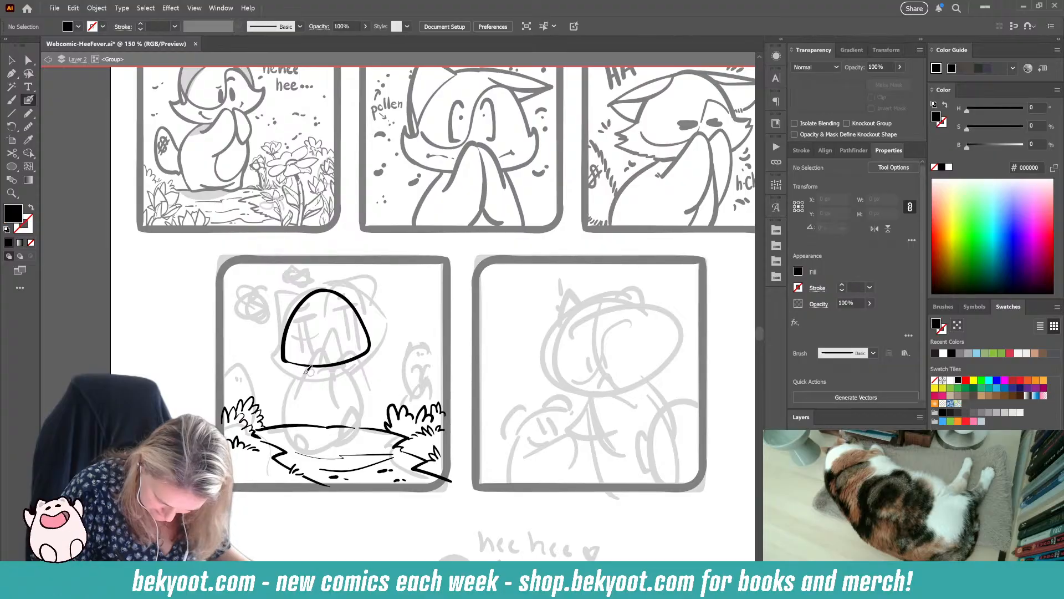
pyautogui.moveTo(304, 363)
pyautogui.mouseDown()
pyautogui.moveTo(294, 419)
pyautogui.moveTo(332, 436)
pyautogui.moveTo(362, 428)
pyautogui.moveTo(367, 403)
pyautogui.moveTo(350, 359)
pyautogui.mouseUp()
pyautogui.hotkey('shift', 'x')
pyautogui.moveTo(346, 431)
pyautogui.mouseDown()
pyautogui.moveTo(367, 414)
pyautogui.moveTo(354, 438)
pyautogui.moveTo(340, 435)
pyautogui.mouseUp()
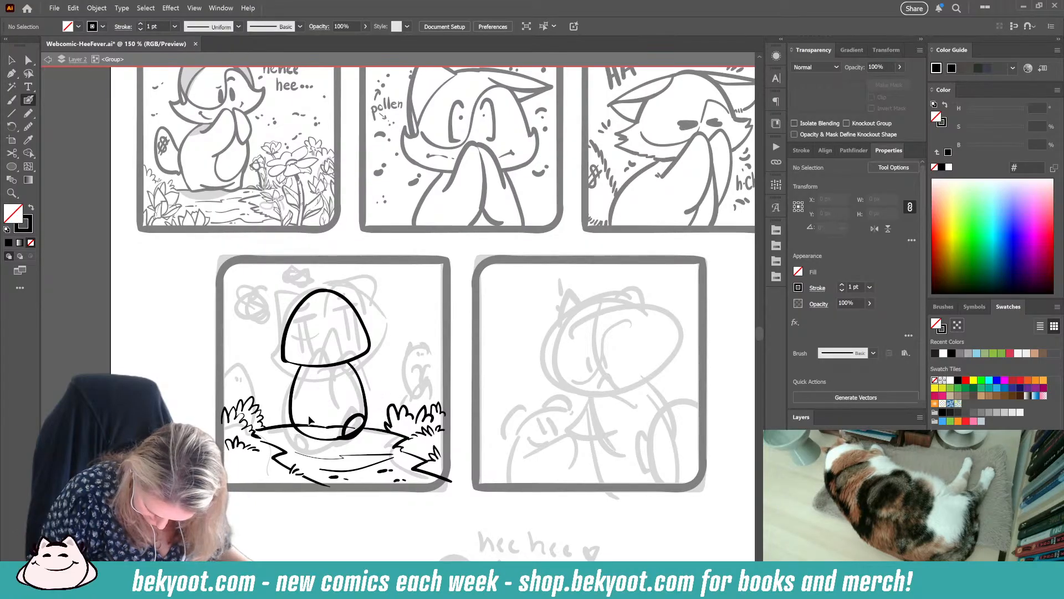
pyautogui.moveTo(295, 387); pyautogui.dragTo(292, 406)
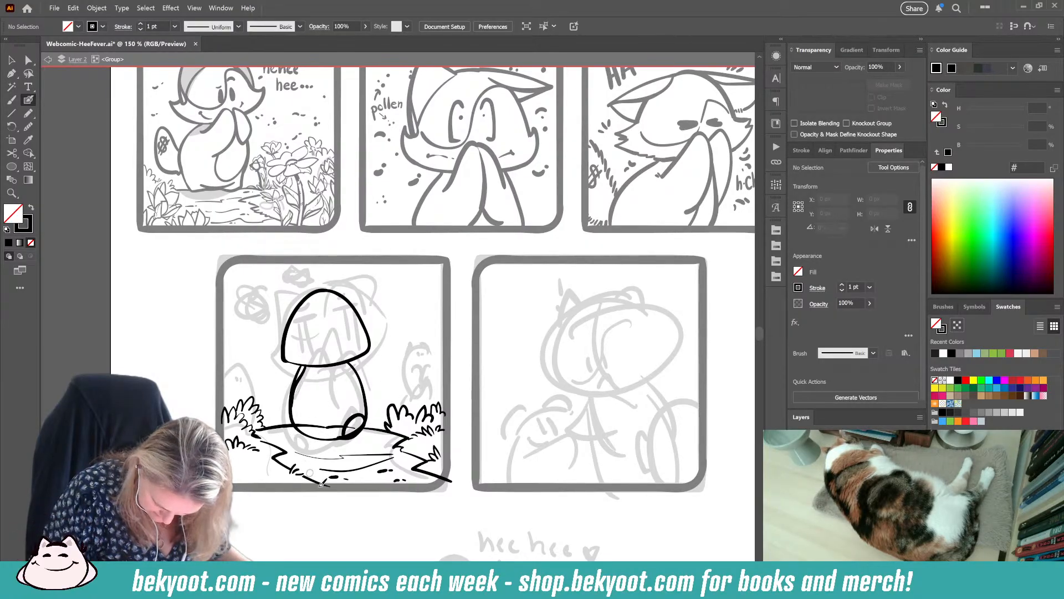
pyautogui.hotkey('ctrl', 'z')
pyautogui.hotkey('ctrl', 'z')
pyautogui.hotkey('ctrl', 'z')
pyautogui.hotkey('ctrl', 'z')
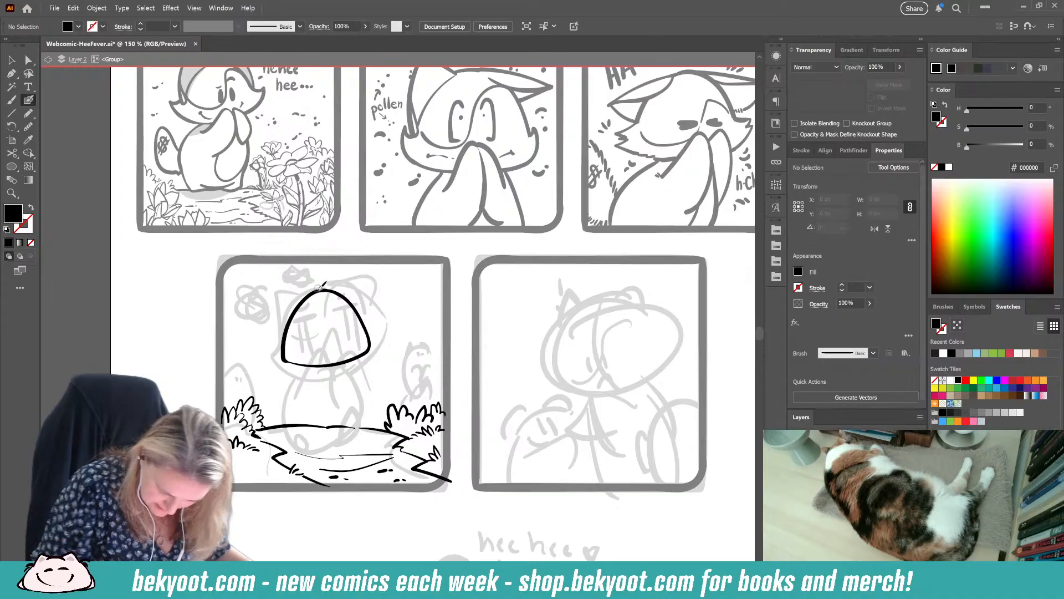
# Step: Draw the curved centre line down the cat's face and the closed eyes, redoing the first line attempt
pyautogui.moveTo(318, 286); pyautogui.dragTo(333, 367)
pyautogui.hotkey('ctrl', 'z')
pyautogui.moveTo(314, 284); pyautogui.dragTo(339, 374)
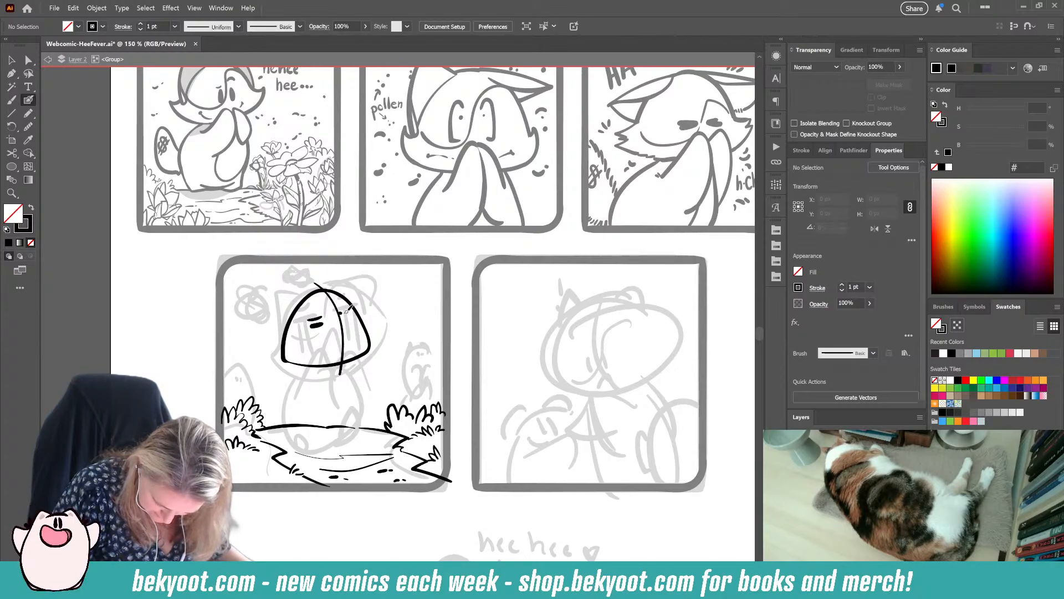
# Step: Move both closed eyes and the centre line of the cat's face lower on the head
pyautogui.keyDown('ctrl'); pyautogui.click(314, 319); pyautogui.keyUp('ctrl')
pyautogui.moveTo(305, 312); pyautogui.dragTo(330, 326)
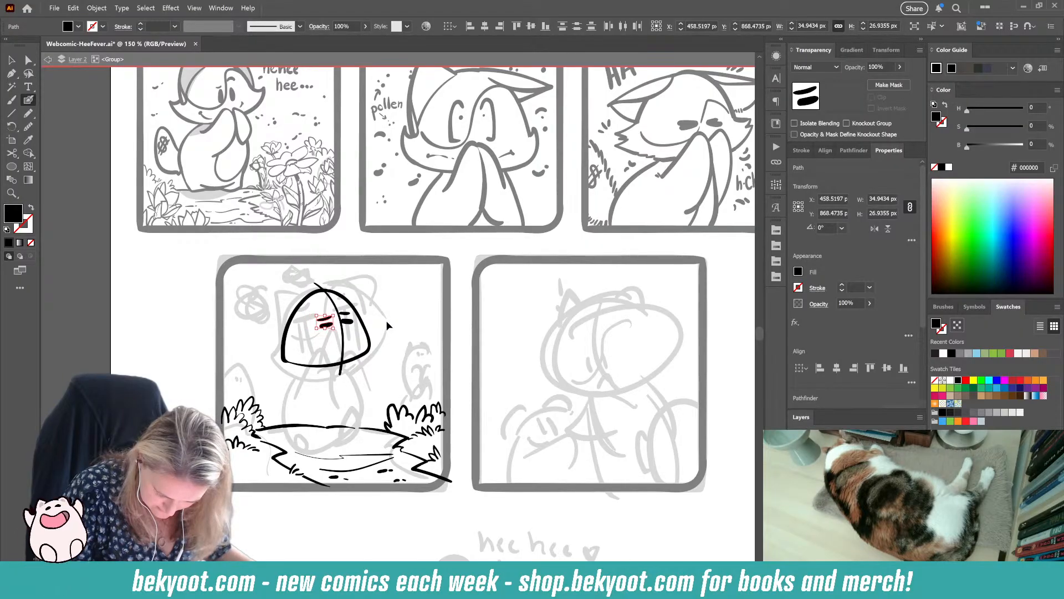
pyautogui.keyDown('ctrl'); pyautogui.click(387, 325); pyautogui.keyUp('ctrl')
pyautogui.keyDown('ctrl'); pyautogui.click(345, 316); pyautogui.keyUp('ctrl')
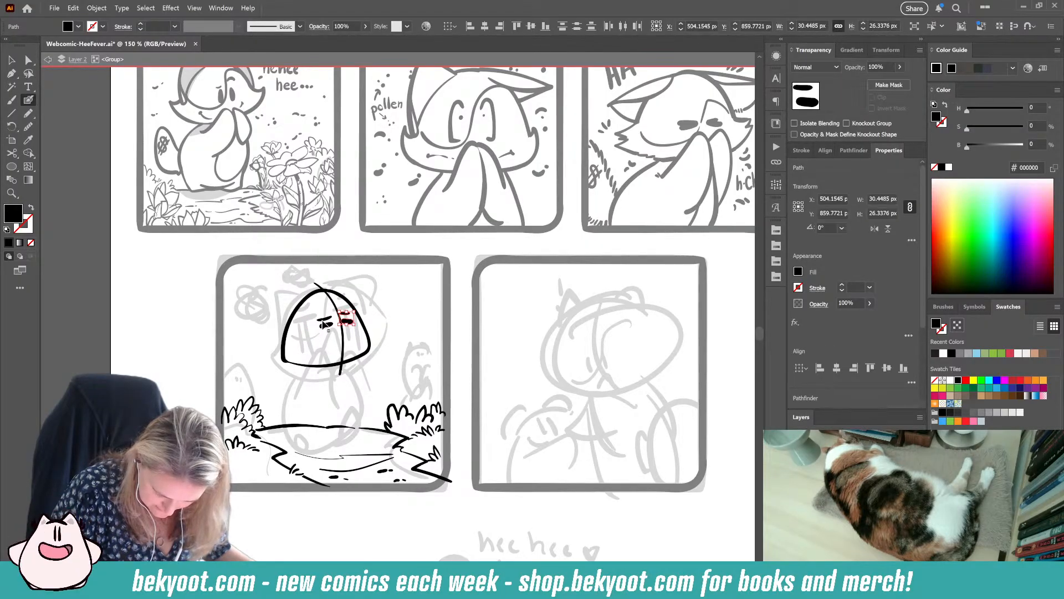
pyautogui.moveTo(328, 332); pyautogui.dragTo(349, 324)
pyautogui.keyDown('ctrl'); pyautogui.keyDown('shift'); pyautogui.click(343, 345); pyautogui.keyUp('shift'); pyautogui.keyUp('ctrl')
pyautogui.moveTo(358, 286); pyautogui.dragTo(362, 289)
# Step: Rotate the cat's head outline to about 3.9° in the fourth panel
pyautogui.keyDown('ctrl'); pyautogui.click(360, 316); pyautogui.keyUp('ctrl')
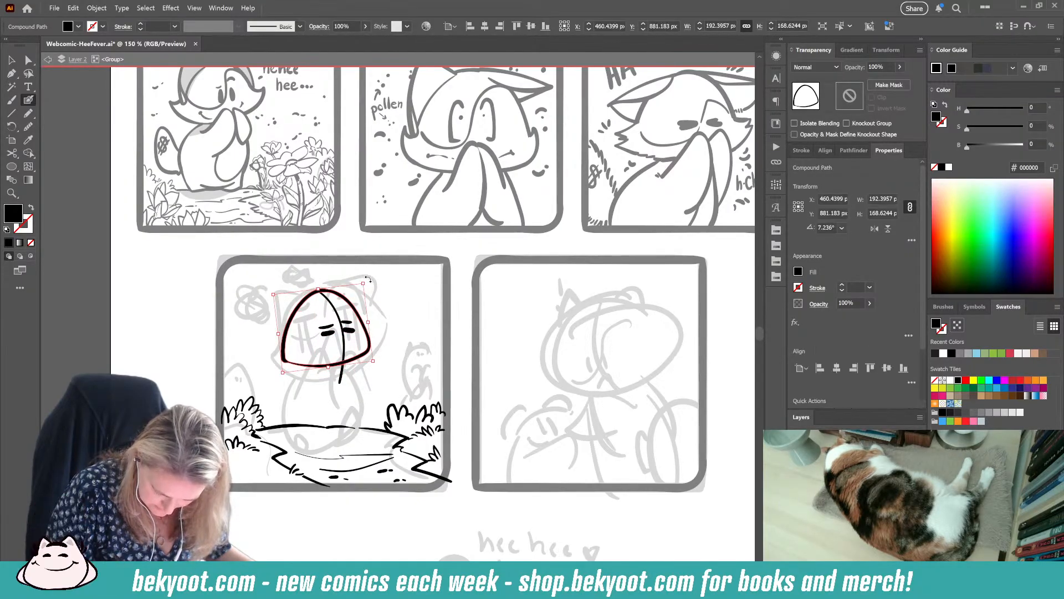
pyautogui.moveTo(364, 279); pyautogui.dragTo(321, 291)
pyautogui.keyDown('ctrl'); pyautogui.click(368, 298); pyautogui.keyUp('ctrl')
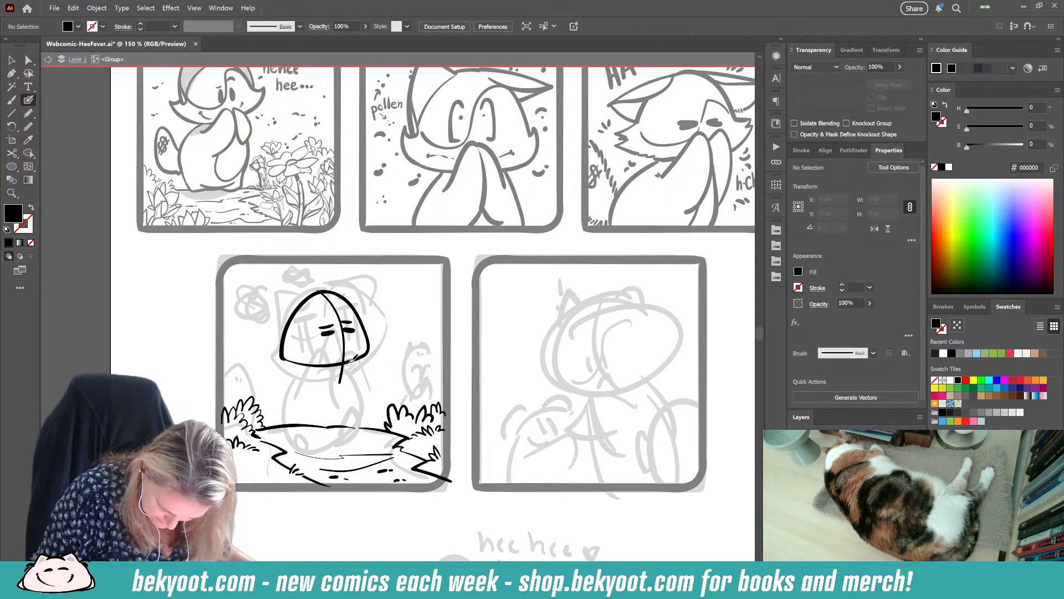
# Step: Draw the cat's rounded seated body below the head, resting on the path in the fourth panel
pyautogui.moveTo(350, 362)
pyautogui.mouseDown()
pyautogui.moveTo(345, 424)
pyautogui.moveTo(312, 435)
pyautogui.moveTo(283, 398)
pyautogui.moveTo(313, 358)
pyautogui.mouseUp()
pyautogui.hotkey('shift', 'x')
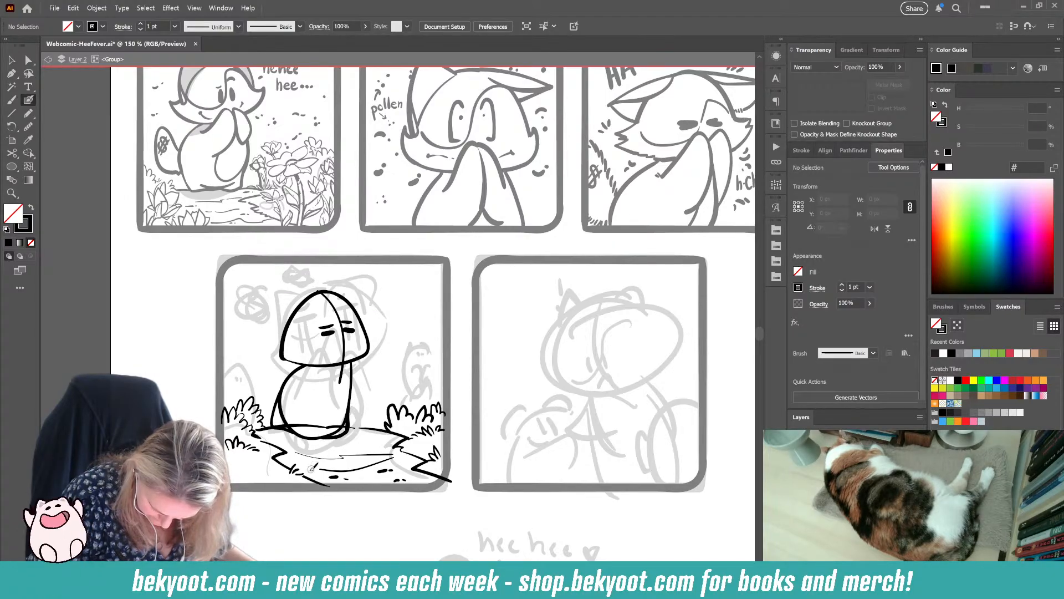
pyautogui.keyDown('ctrl'); pyautogui.click(353, 378); pyautogui.keyUp('ctrl')
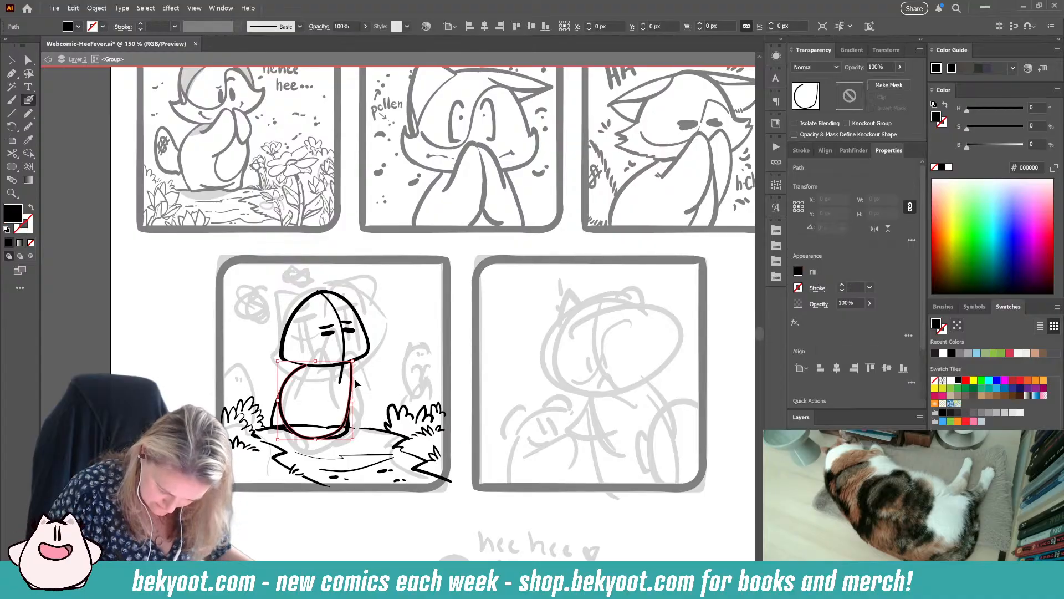
pyautogui.keyDown('ctrl'); pyautogui.click(307, 378); pyautogui.keyUp('ctrl')
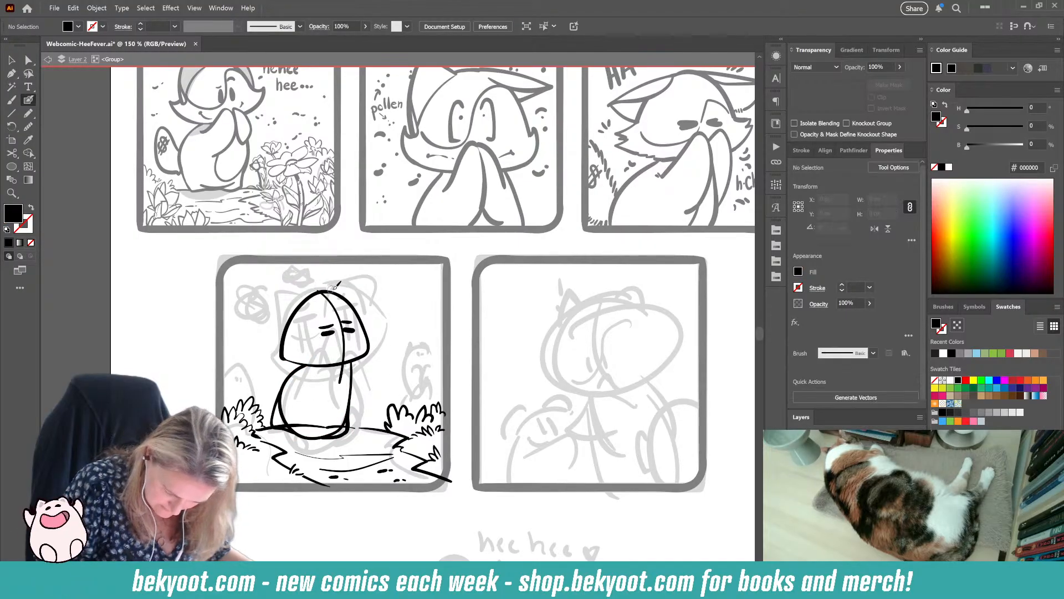
# Step: Draw the cat's two drooping pointed ears on either side of the head, redoing the first stroke
pyautogui.moveTo(320, 291)
pyautogui.mouseDown()
pyautogui.moveTo(367, 278)
pyautogui.moveTo(361, 286)
pyautogui.moveTo(380, 292)
pyautogui.moveTo(273, 323)
pyautogui.moveTo(310, 299)
pyautogui.moveTo(264, 308)
pyautogui.moveTo(286, 325)
pyautogui.moveTo(311, 304)
pyautogui.mouseUp()
pyautogui.hotkey('ctrl', 'z')
pyautogui.keyDown('ctrl'); pyautogui.click(373, 310); pyautogui.keyUp('ctrl')
pyautogui.hotkey('shift', 'x')
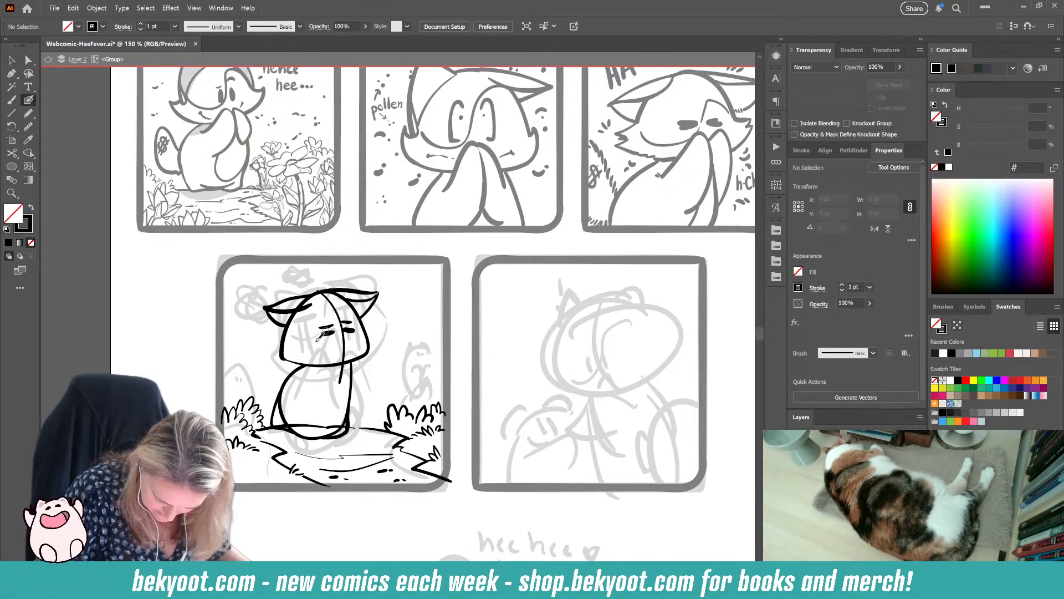
pyautogui.moveTo(325, 335); pyautogui.dragTo(331, 344)
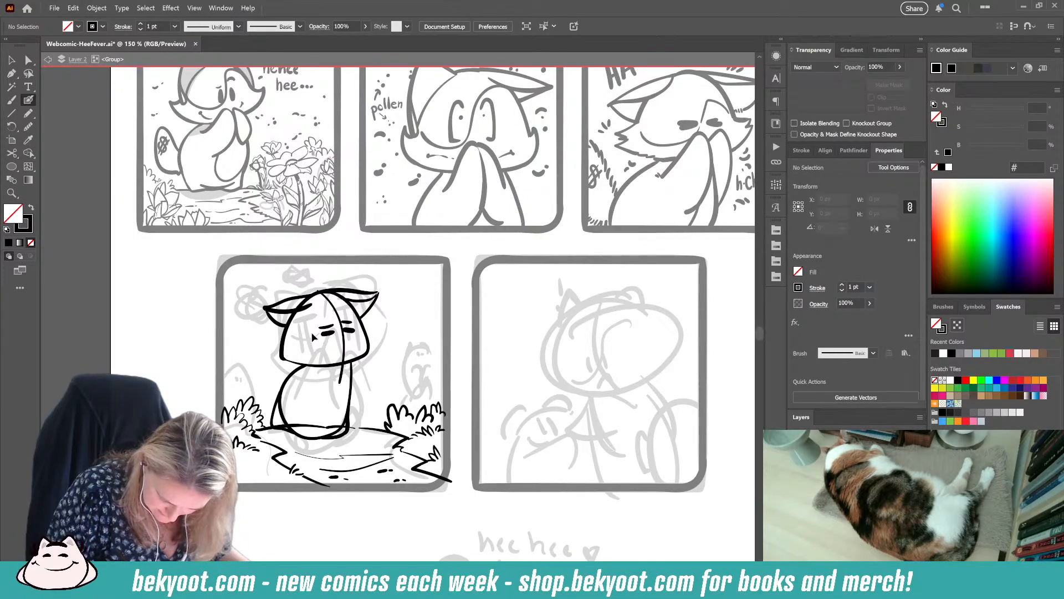
pyautogui.keyDown('ctrl'); pyautogui.click(341, 298); pyautogui.keyUp('ctrl')
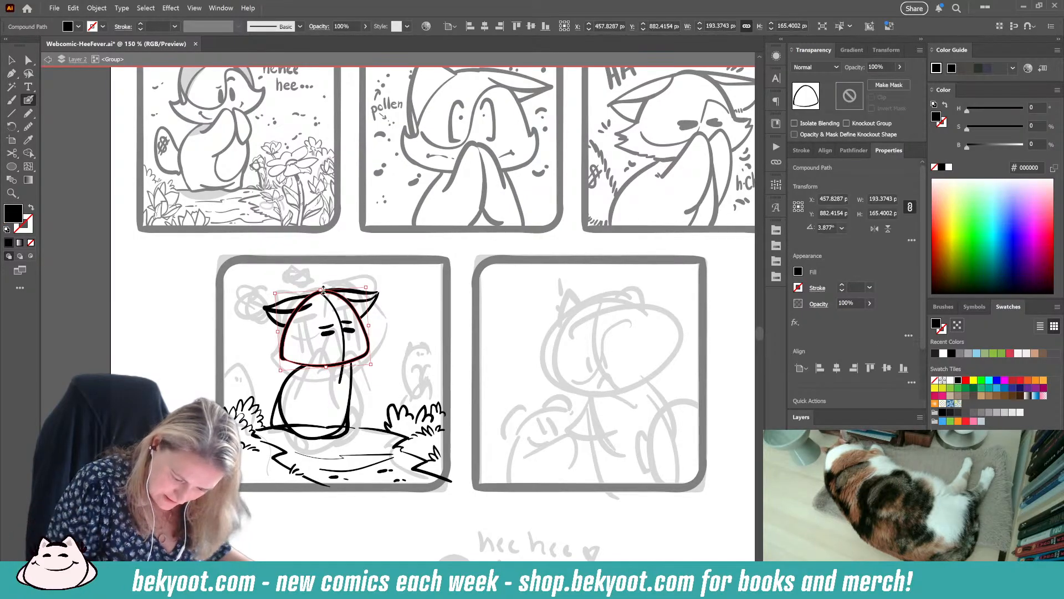
pyautogui.keyDown('ctrl'); pyautogui.click(390, 320); pyautogui.keyUp('ctrl')
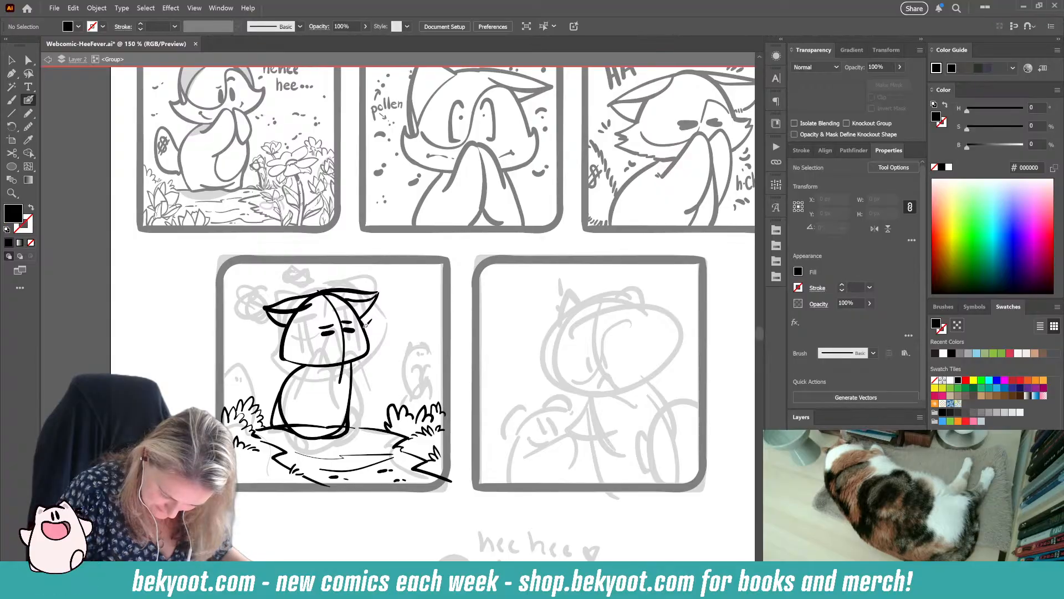
# Step: Draw pointed fur tufts on both of the cat's cheeks, redoing the tuft and jaw line on the tail side
pyautogui.hotkey('shift', 'x')
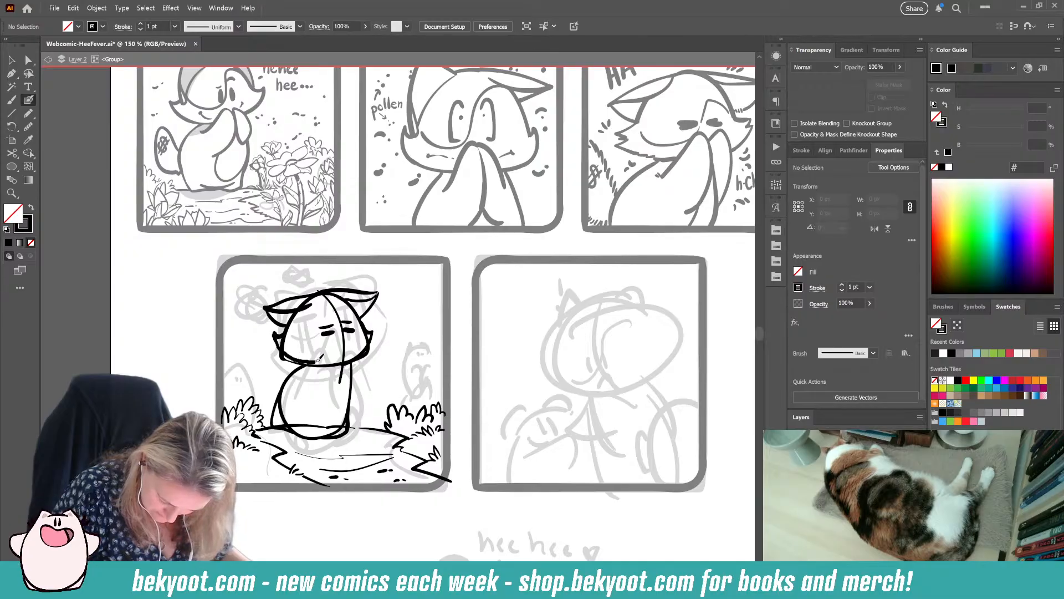
pyautogui.hotkey('ctrl', 'z')
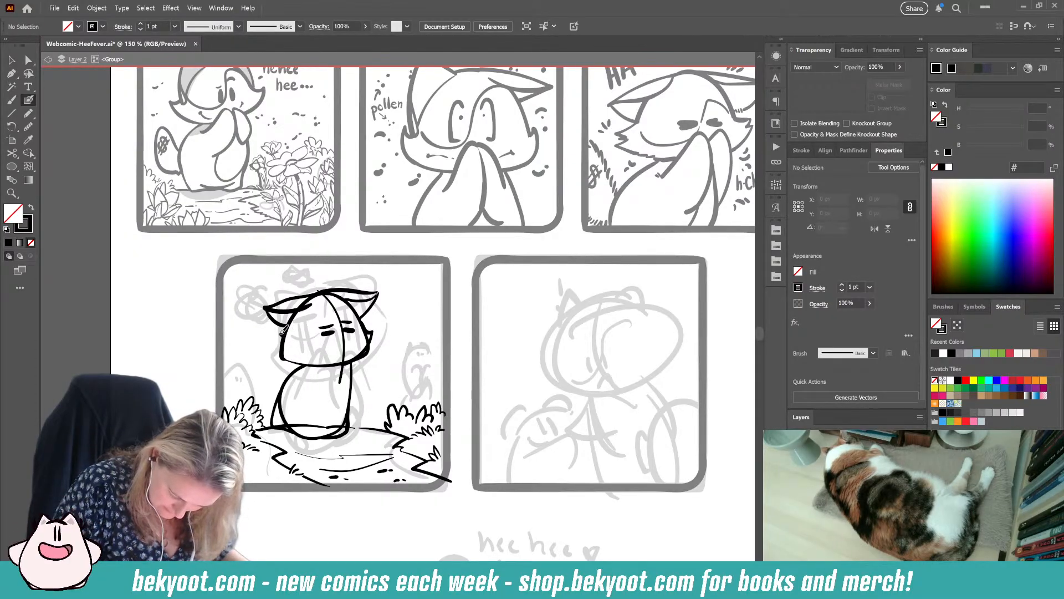
pyautogui.moveTo(281, 345); pyautogui.dragTo(317, 364)
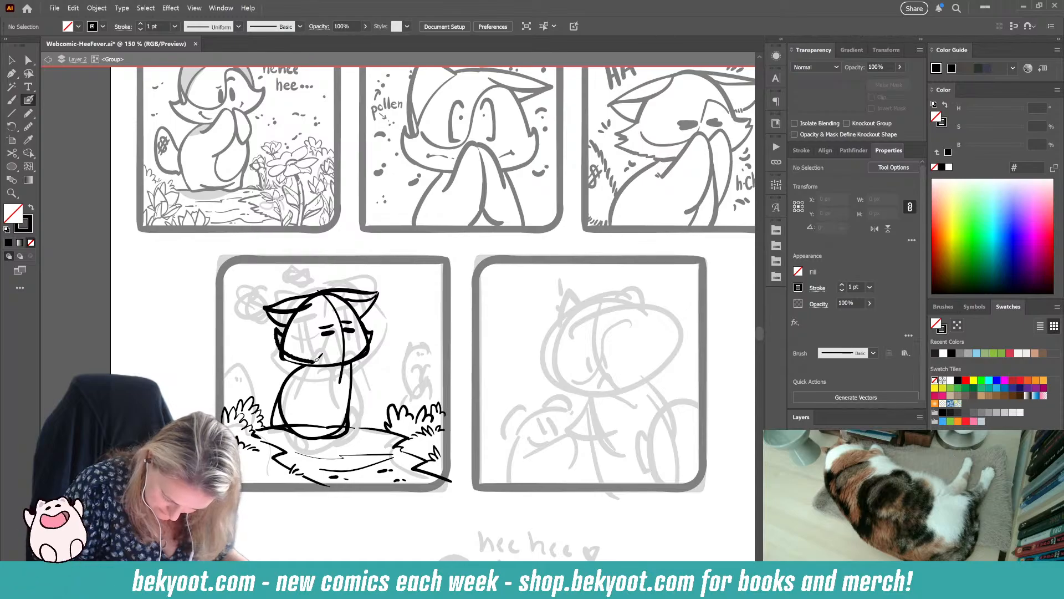
pyautogui.hotkey('ctrl', 'z')
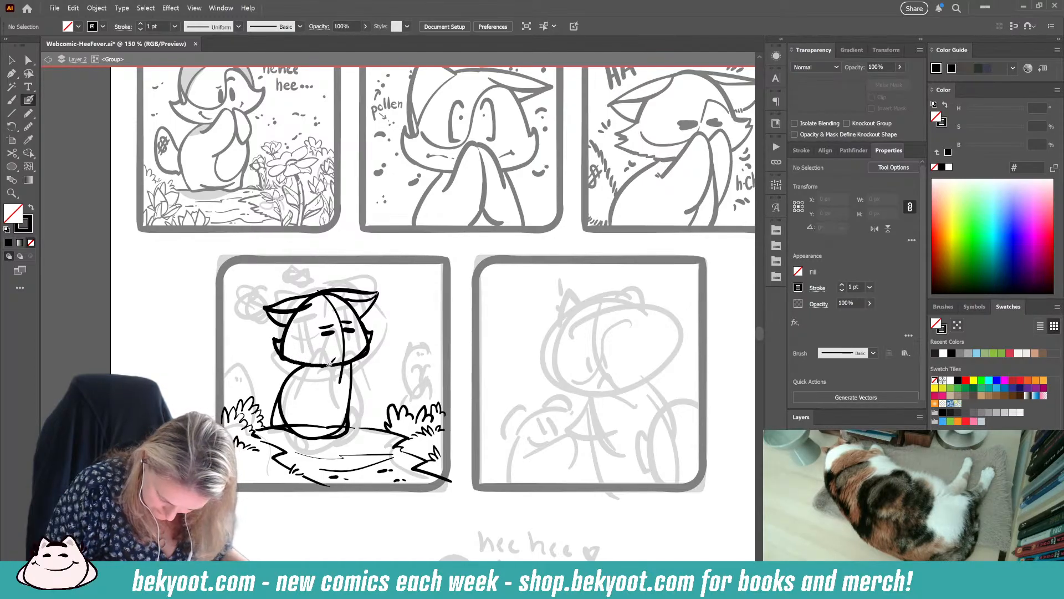
pyautogui.keyDown('ctrl'); pyautogui.click(283, 346); pyautogui.keyUp('ctrl')
pyautogui.keyDown('ctrl'); pyautogui.click(406, 351); pyautogui.keyUp('ctrl')
# Step: Draw the cat's raised arms with both paws pressed together in front of its mouth
pyautogui.moveTo(303, 372); pyautogui.dragTo(333, 342)
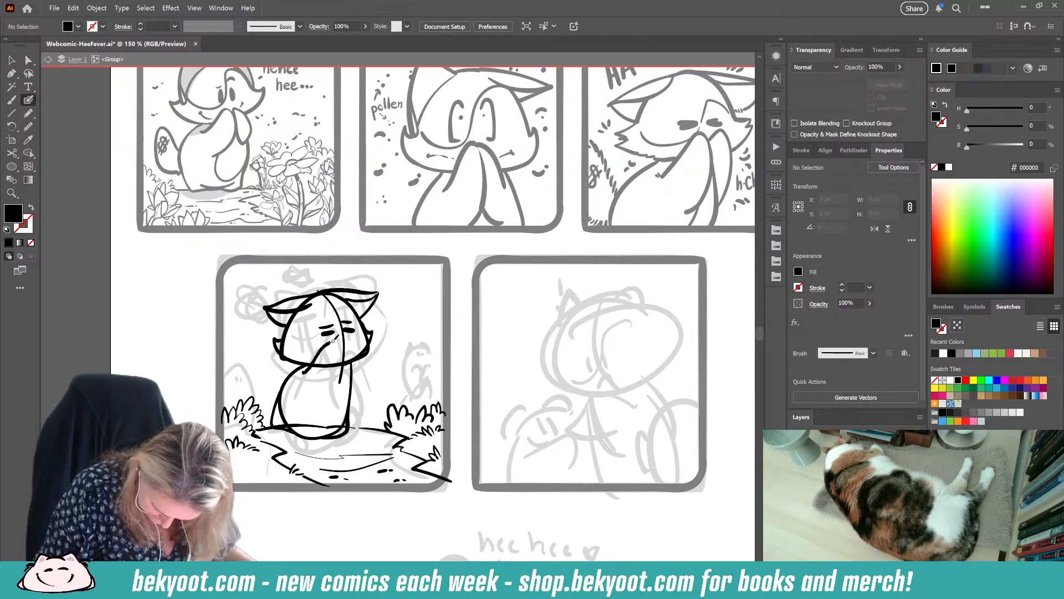
pyautogui.hotkey('ctrl', 'z')
pyautogui.moveTo(304, 374)
pyautogui.mouseDown()
pyautogui.moveTo(337, 340)
pyautogui.moveTo(341, 373)
pyautogui.moveTo(321, 397)
pyautogui.mouseUp()
pyautogui.hotkey('shift', 'x')
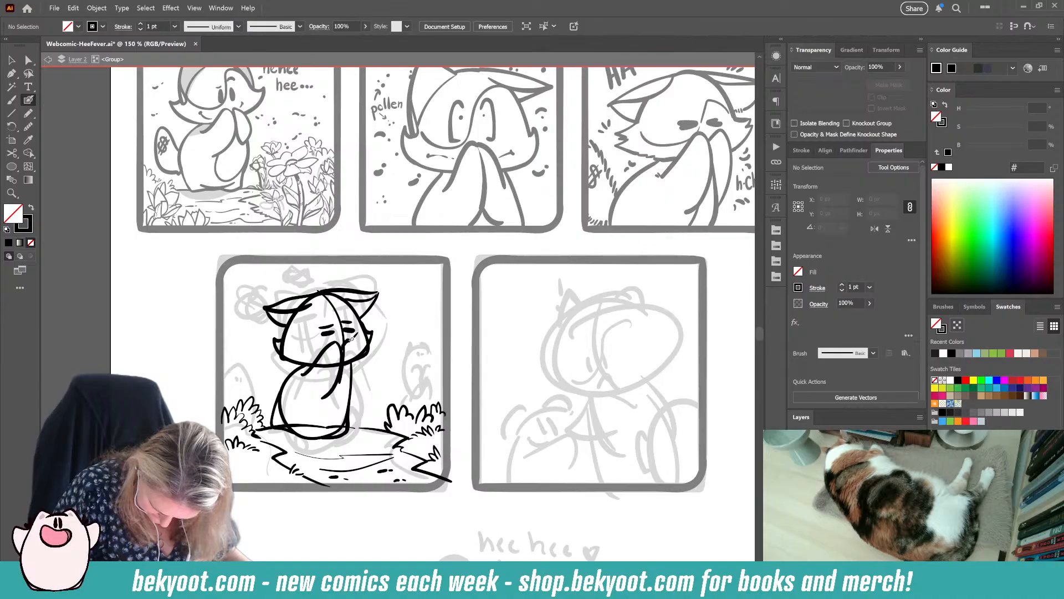
pyautogui.moveTo(354, 341)
pyautogui.mouseDown()
pyautogui.moveTo(357, 386)
pyautogui.moveTo(339, 378)
pyautogui.mouseUp()
# Step: Reduce the opacity of the rounded body outline to 49% so it serves as a guide
pyautogui.keyDown('ctrl'); pyautogui.click(291, 375); pyautogui.keyUp('ctrl')
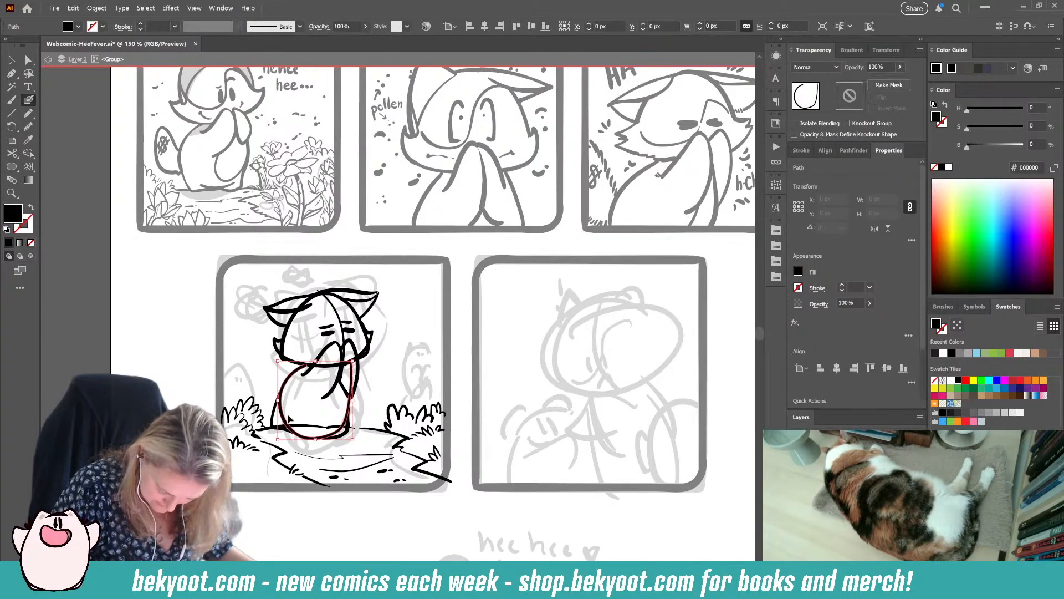
pyautogui.click(900, 67)
pyautogui.moveTo(897, 82); pyautogui.dragTo(875, 82)
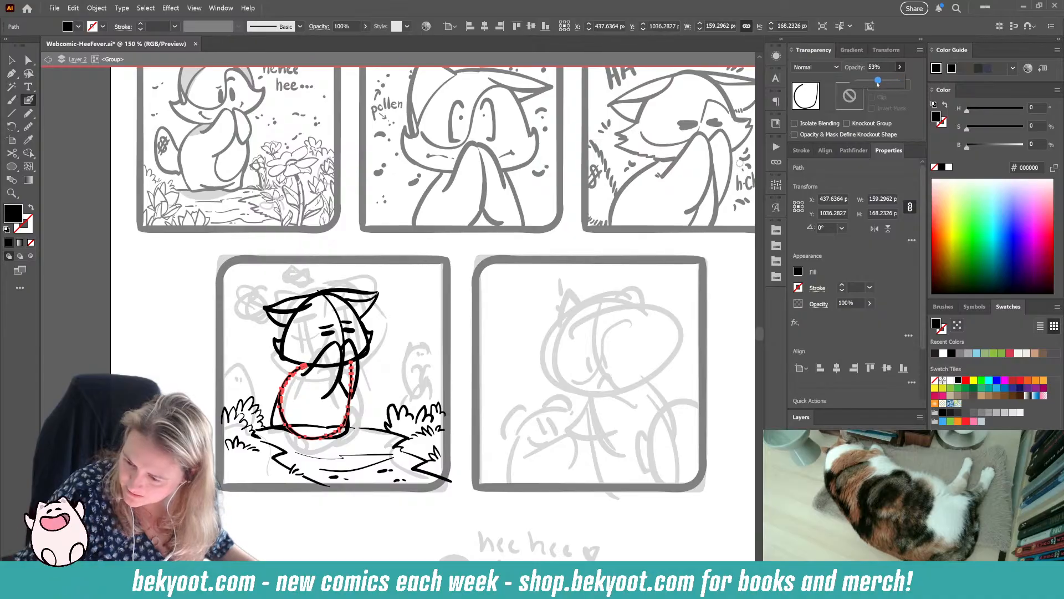
pyautogui.keyDown('ctrl'); pyautogui.click(461, 313); pyautogui.keyUp('ctrl')
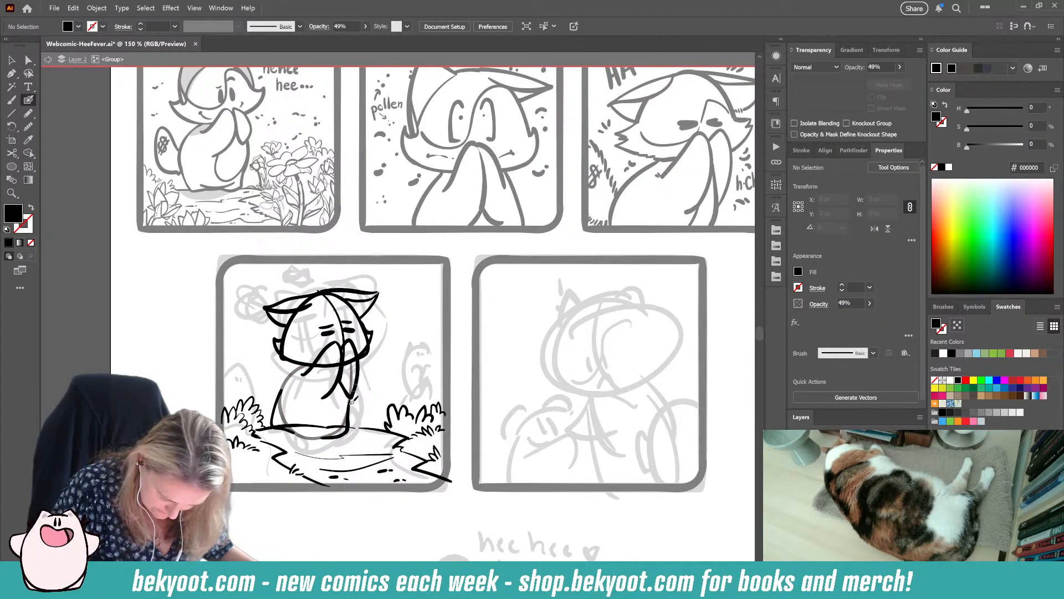
# Step: Redraw the body's back, front and base lines over the faded outline, and delete that outline
pyautogui.moveTo(348, 420); pyautogui.dragTo(329, 439)
pyautogui.keyDown('ctrl'); pyautogui.click(355, 384); pyautogui.keyUp('ctrl')
pyautogui.keyDown('ctrl'); pyautogui.click(379, 383); pyautogui.keyUp('ctrl')
pyautogui.moveTo(351, 395)
pyautogui.mouseDown()
pyautogui.moveTo(347, 425)
pyautogui.moveTo(330, 437)
pyautogui.mouseUp()
pyautogui.moveTo(351, 395)
pyautogui.mouseDown()
pyautogui.moveTo(331, 427)
pyautogui.moveTo(289, 425)
pyautogui.moveTo(281, 391)
pyautogui.moveTo(319, 359)
pyautogui.mouseUp()
pyautogui.hotkey('shift', 'x')
pyautogui.keyDown('ctrl'); pyautogui.click(315, 439); pyautogui.keyUp('ctrl')
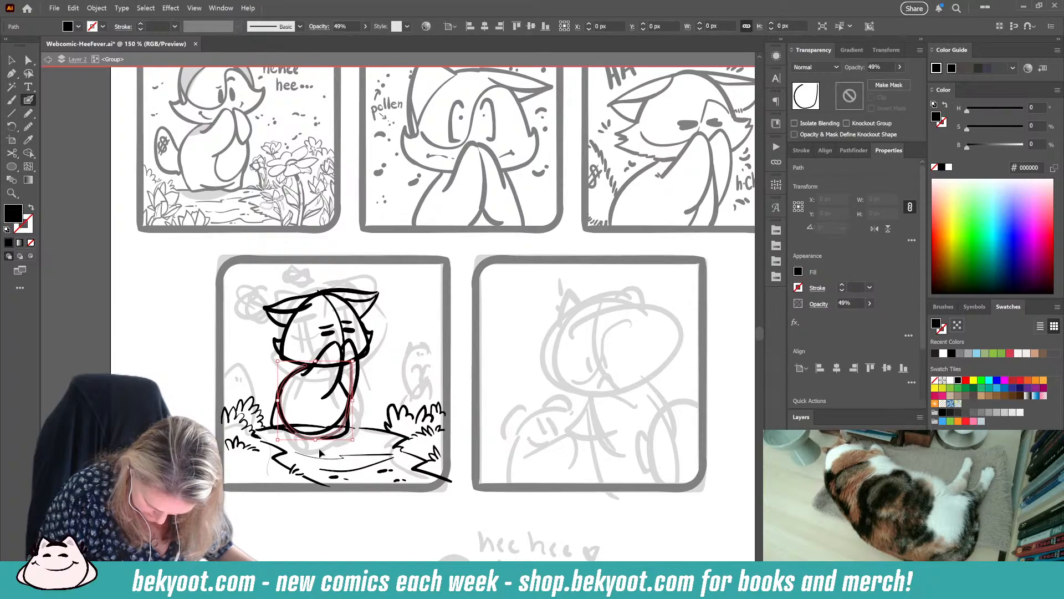
pyautogui.press('Delete')
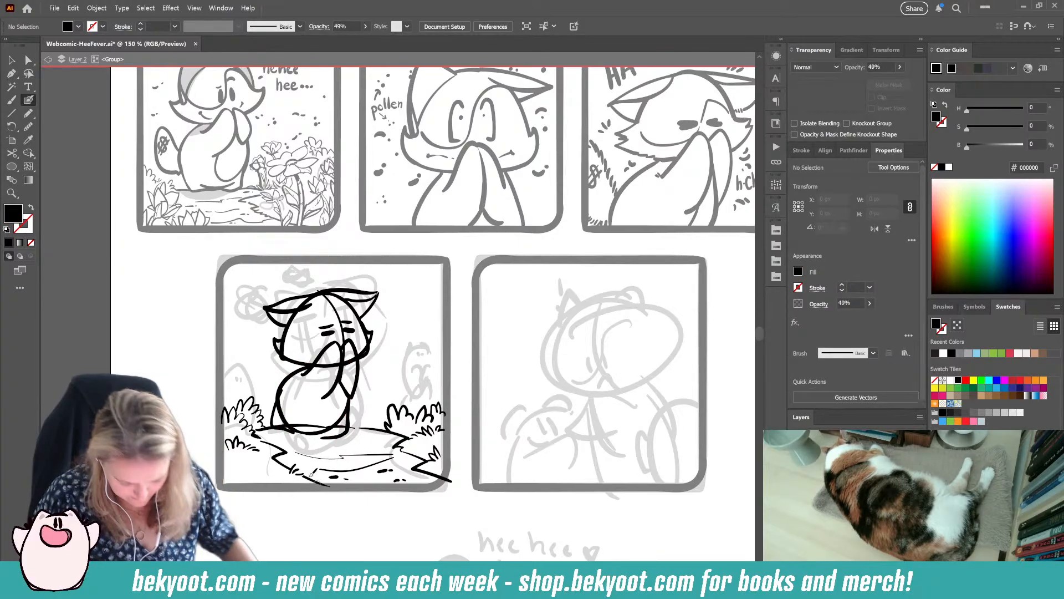
# Step: Move the lower back curve and the lower front strokes of the cat's body slightly upward
pyautogui.keyDown('ctrl'); pyautogui.click(286, 427); pyautogui.keyUp('ctrl')
pyautogui.moveTo(284, 434); pyautogui.dragTo(285, 429)
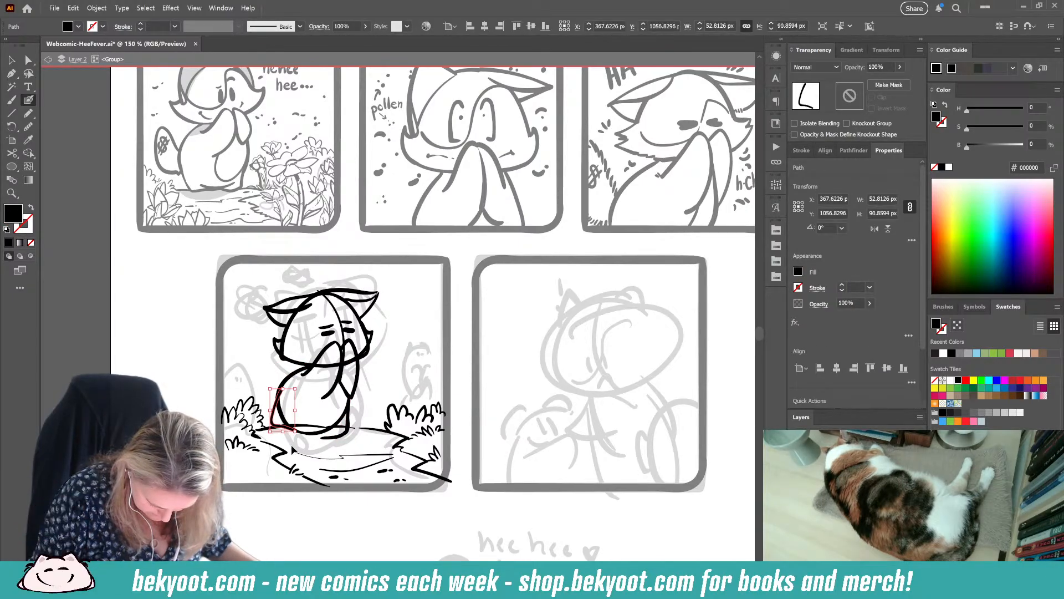
pyautogui.keyDown('ctrl'); pyautogui.click(291, 444); pyautogui.keyUp('ctrl')
pyautogui.keyDown('ctrl'); pyautogui.click(338, 437); pyautogui.keyUp('ctrl')
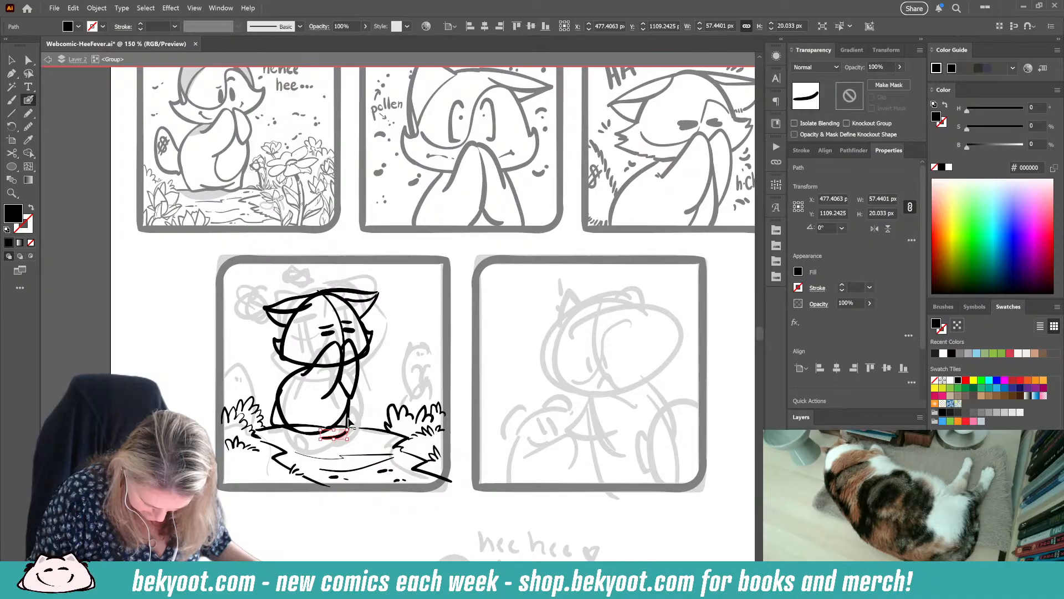
pyautogui.keyDown('ctrl'); pyautogui.keyDown('shift'); pyautogui.click(348, 419); pyautogui.keyUp('shift'); pyautogui.keyUp('ctrl')
pyautogui.moveTo(335, 439); pyautogui.dragTo(334, 433)
pyautogui.keyDown('ctrl'); pyautogui.click(330, 430); pyautogui.keyUp('ctrl')
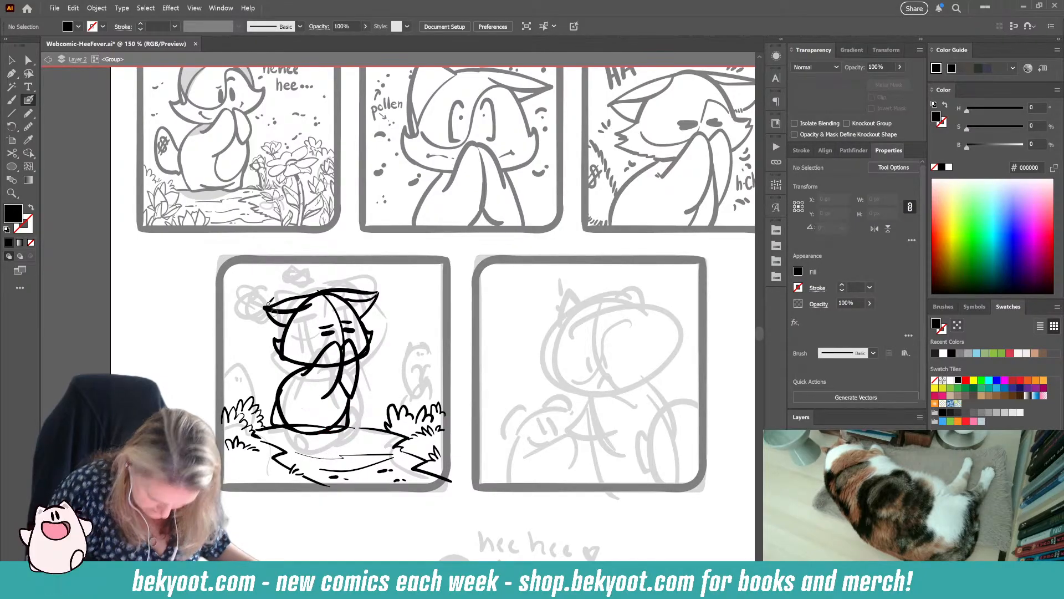
# Step: Select all of the cat's lines without the surrounding bushes and path, and group them
pyautogui.moveTo(253, 285); pyautogui.dragTo(391, 408)
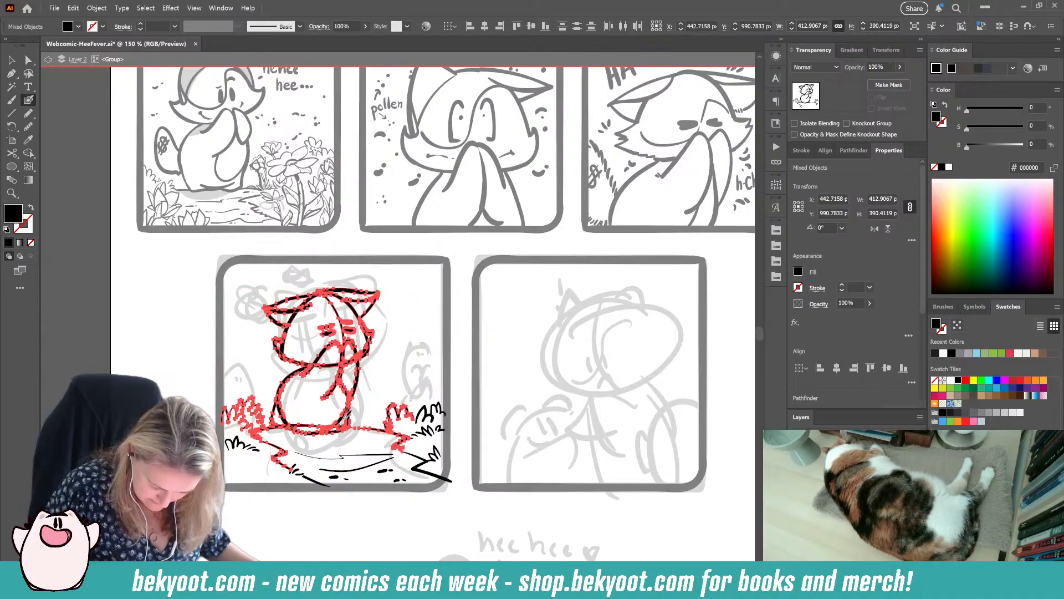
pyautogui.keyDown('ctrl'); pyautogui.click(391, 308); pyautogui.keyUp('ctrl')
pyautogui.moveTo(248, 284)
pyautogui.mouseDown()
pyautogui.moveTo(274, 323)
pyautogui.moveTo(381, 411)
pyautogui.moveTo(370, 399)
pyautogui.mouseUp()
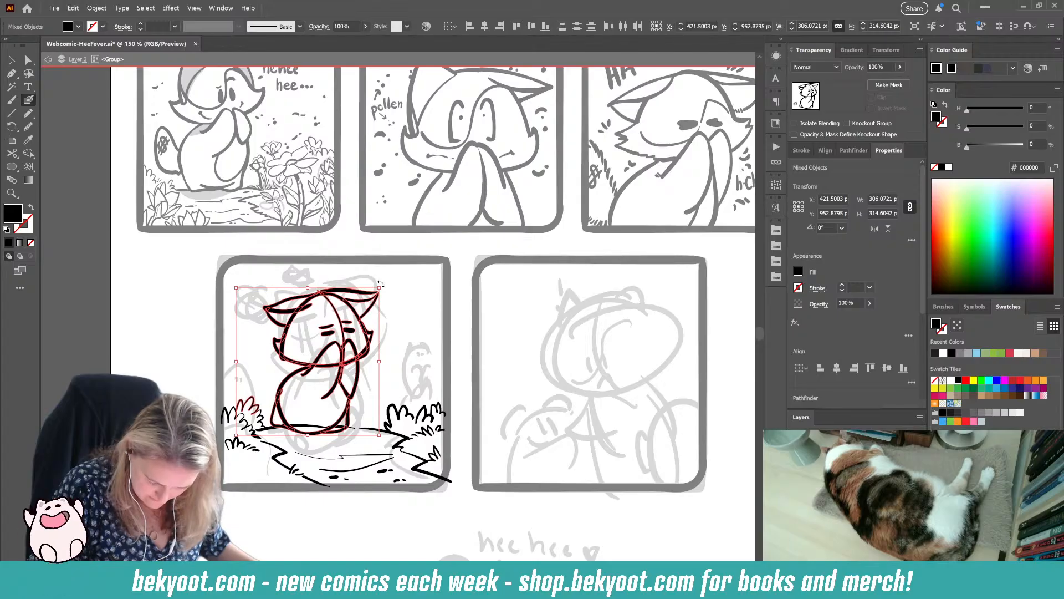
pyautogui.keyDown('ctrl'); pyautogui.keyDown('shift'); pyautogui.click(255, 402); pyautogui.keyUp('shift'); pyautogui.keyUp('ctrl')
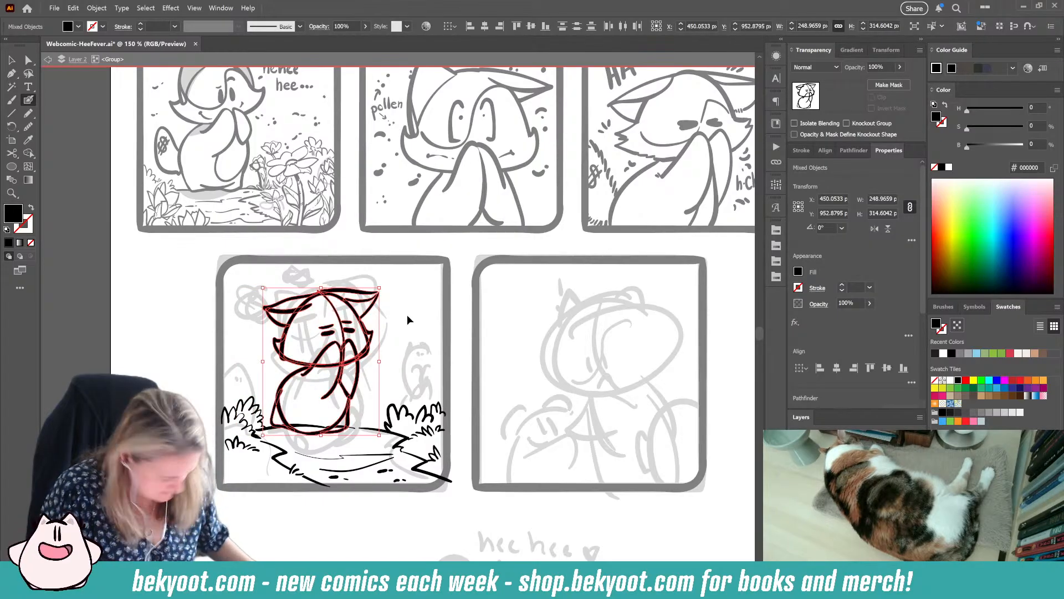
pyautogui.hotkey('ctrl', 'g')
# Step: Rotate the grouped cat slightly and reposition it so it stands on the path, nearer the panel's centre
pyautogui.moveTo(384, 284); pyautogui.dragTo(347, 353)
pyautogui.keyDown('ctrl'); pyautogui.click(384, 409); pyautogui.keyUp('ctrl')
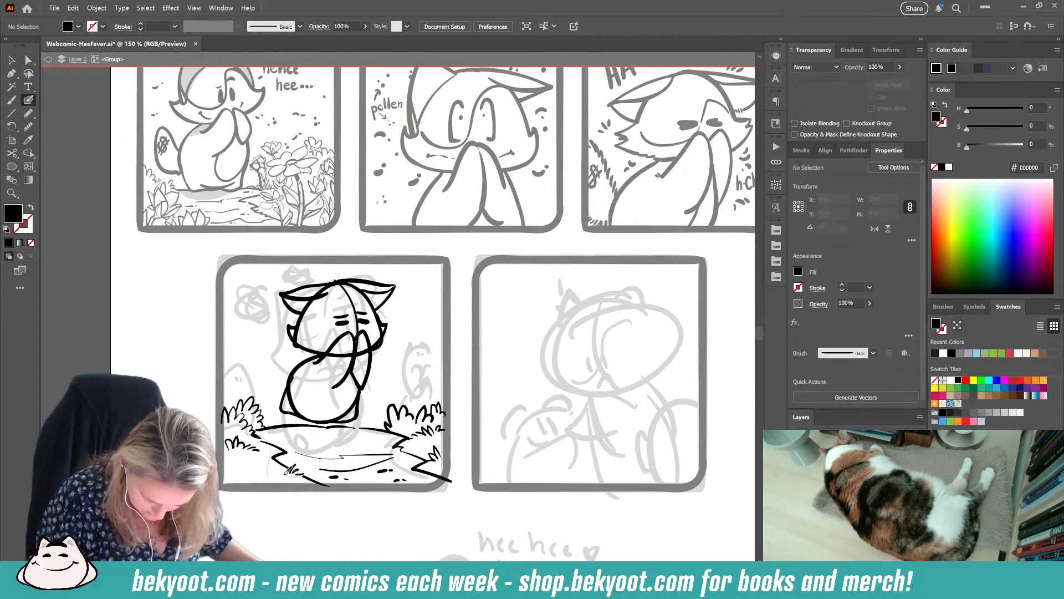
pyautogui.keyDown('ctrl'); pyautogui.click(358, 422); pyautogui.keyUp('ctrl')
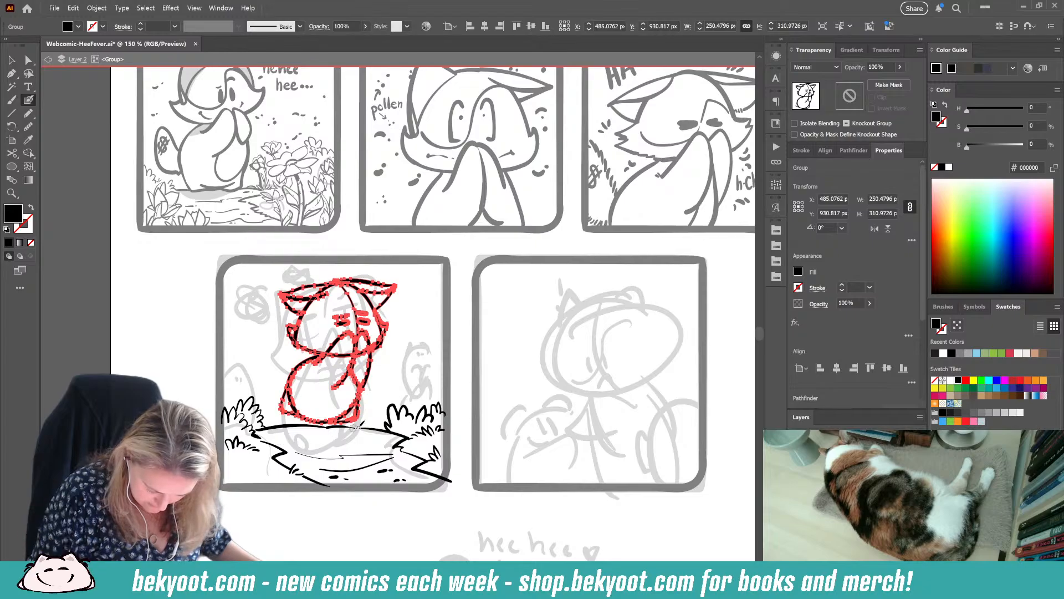
pyautogui.moveTo(339, 419); pyautogui.dragTo(347, 433)
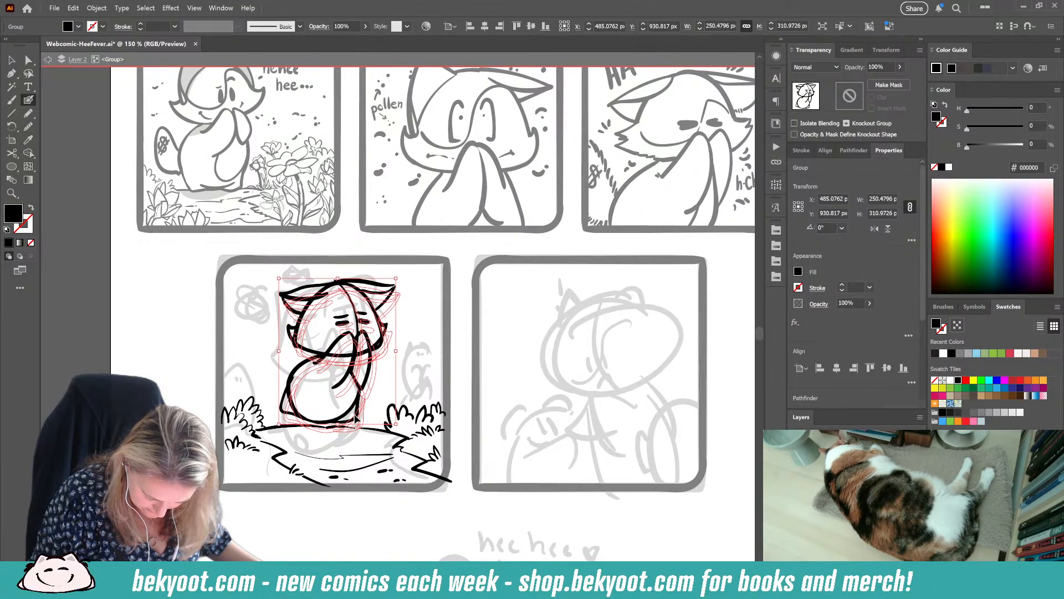
pyautogui.keyDown('ctrl'); pyautogui.click(338, 465); pyautogui.keyUp('ctrl')
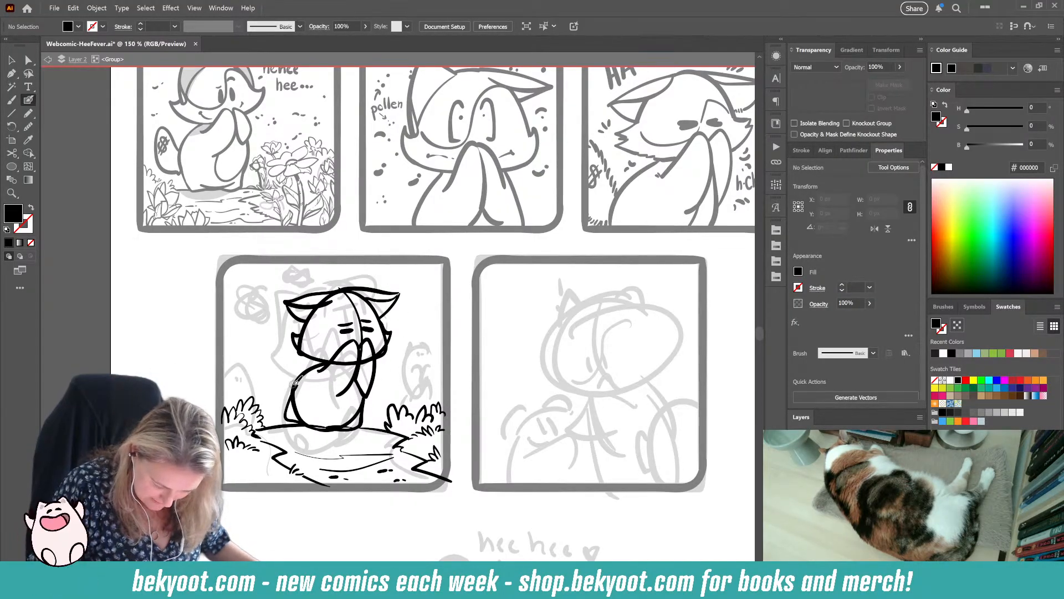
# Step: Draw the cat's leaf-shaped tail behind its back and add the cheek, nose and brow lines on its face
pyautogui.moveTo(296, 370)
pyautogui.mouseDown()
pyautogui.moveTo(281, 343)
pyautogui.moveTo(270, 379)
pyautogui.mouseUp()
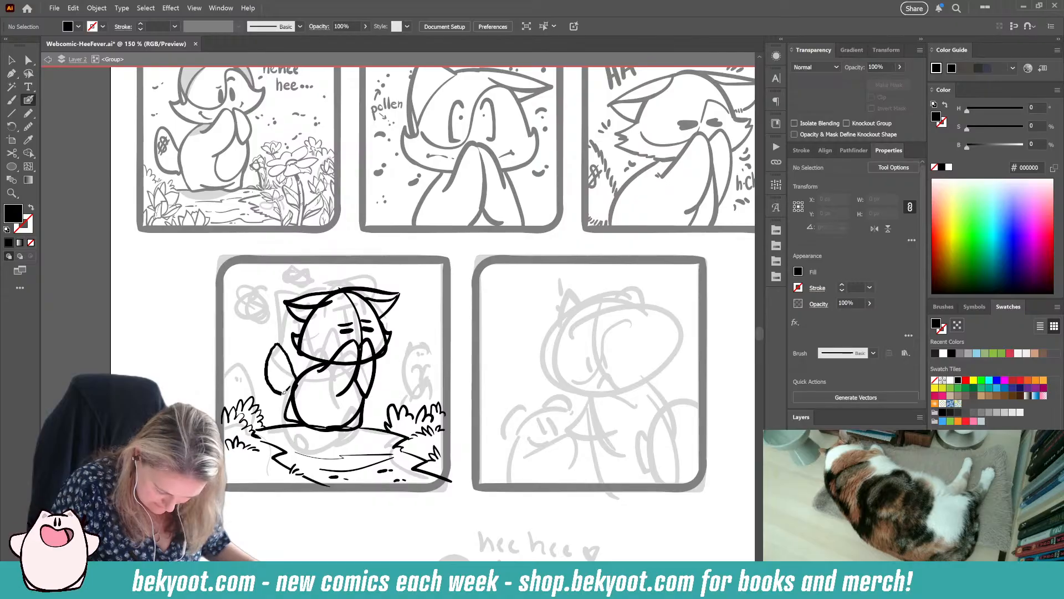
pyautogui.hotkey('shift', 'x')
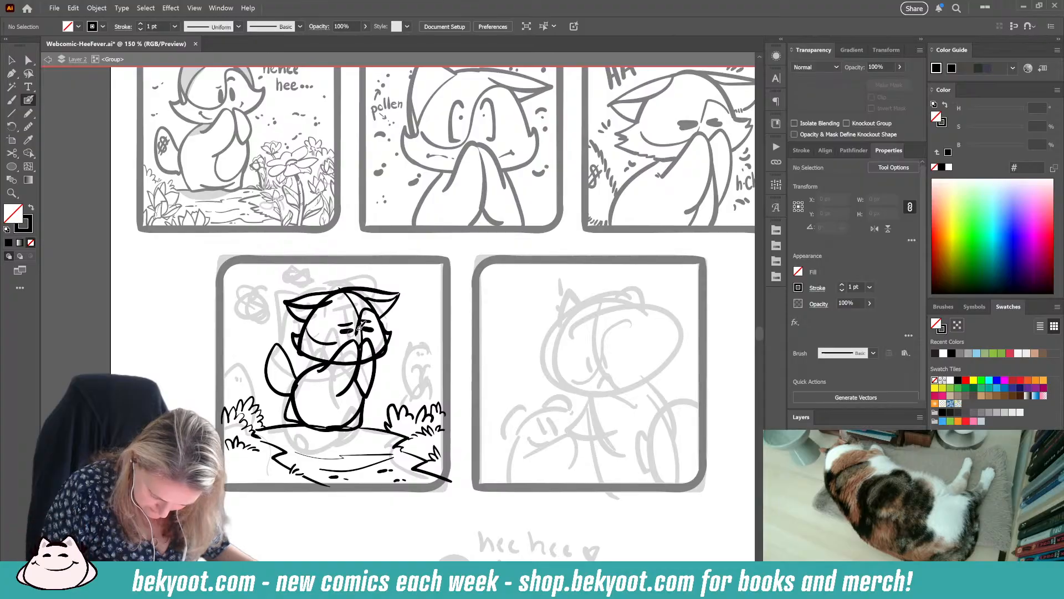
# Step: Move the tail and the added face lines into the cat's group and isolate that group for editing
pyautogui.keyDown('ctrl'); pyautogui.click(339, 395); pyautogui.keyUp('ctrl')
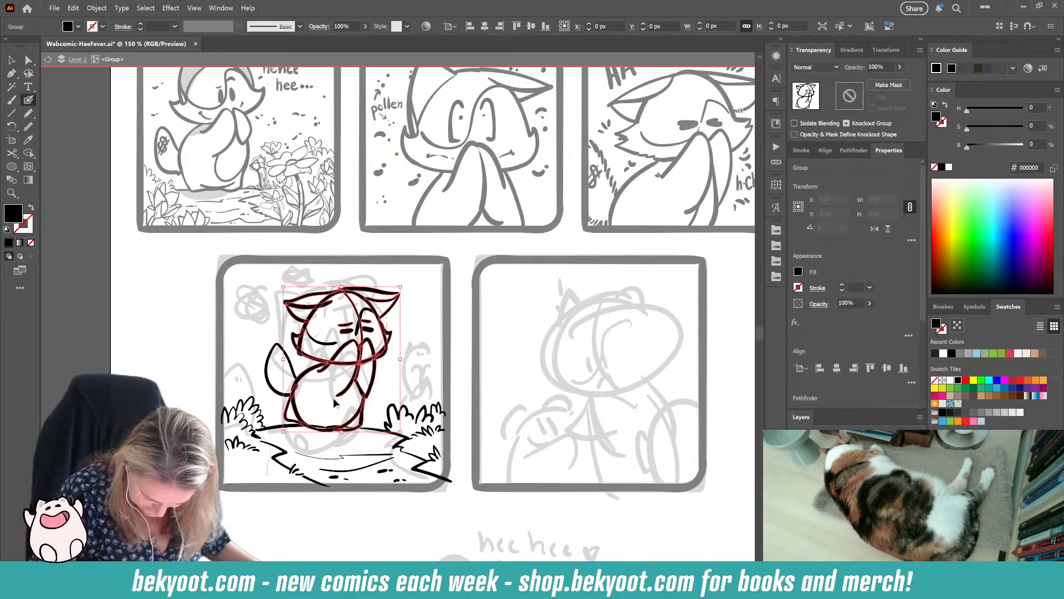
pyautogui.keyDown('ctrl'); pyautogui.click(294, 374); pyautogui.keyUp('ctrl')
pyautogui.keyDown('ctrl'); pyautogui.click(296, 375); pyautogui.keyUp('ctrl')
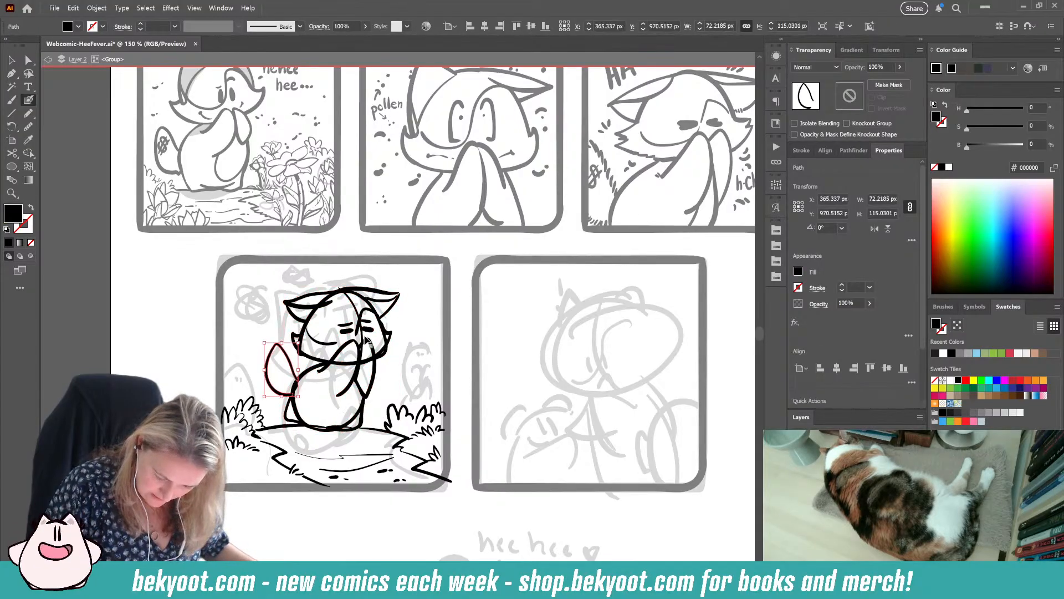
pyautogui.keyDown('ctrl'); pyautogui.keyDown('shift'); pyautogui.click(324, 346); pyautogui.keyUp('shift'); pyautogui.keyUp('ctrl')
pyautogui.press('Delete')
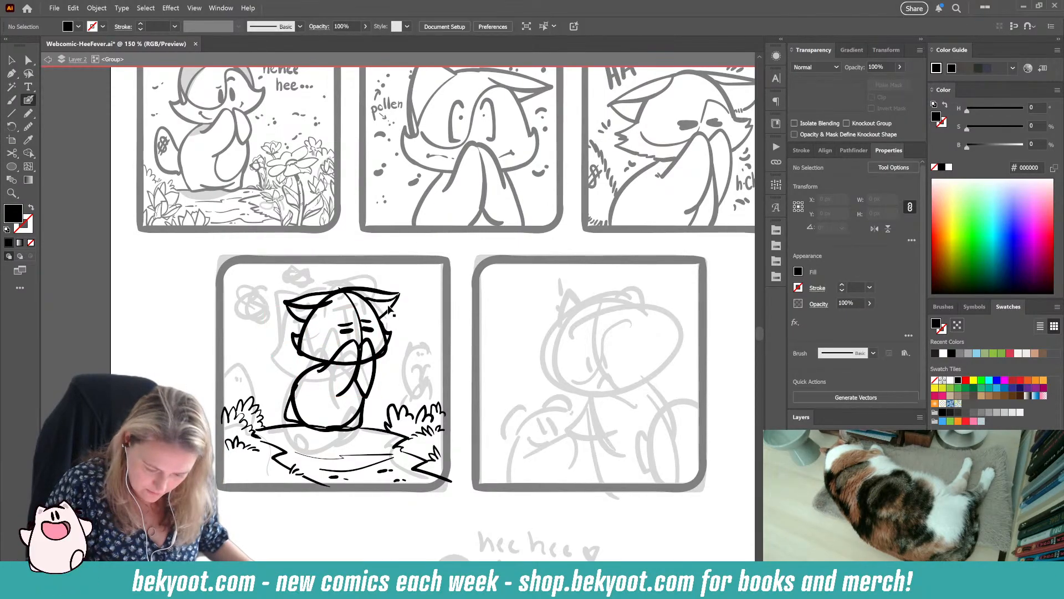
pyautogui.keyDown('ctrl'); pyautogui.click(386, 301); pyautogui.keyUp('ctrl')
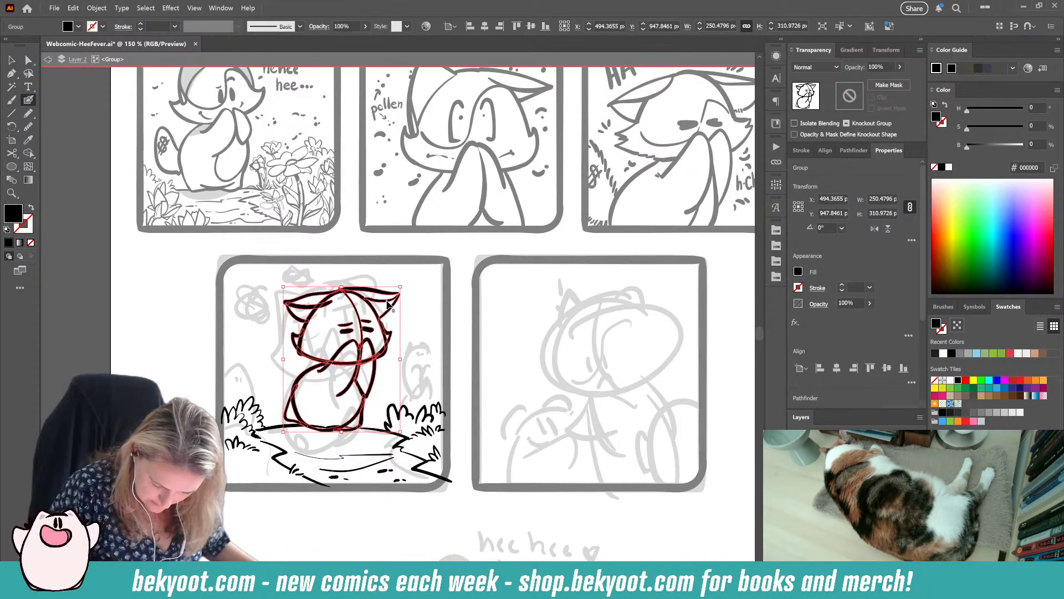
pyautogui.doubleClick(388, 299)
pyautogui.hotkey('ctrl', 'z')
pyautogui.keyDown('ctrl'); pyautogui.click(411, 304); pyautogui.keyUp('ctrl')
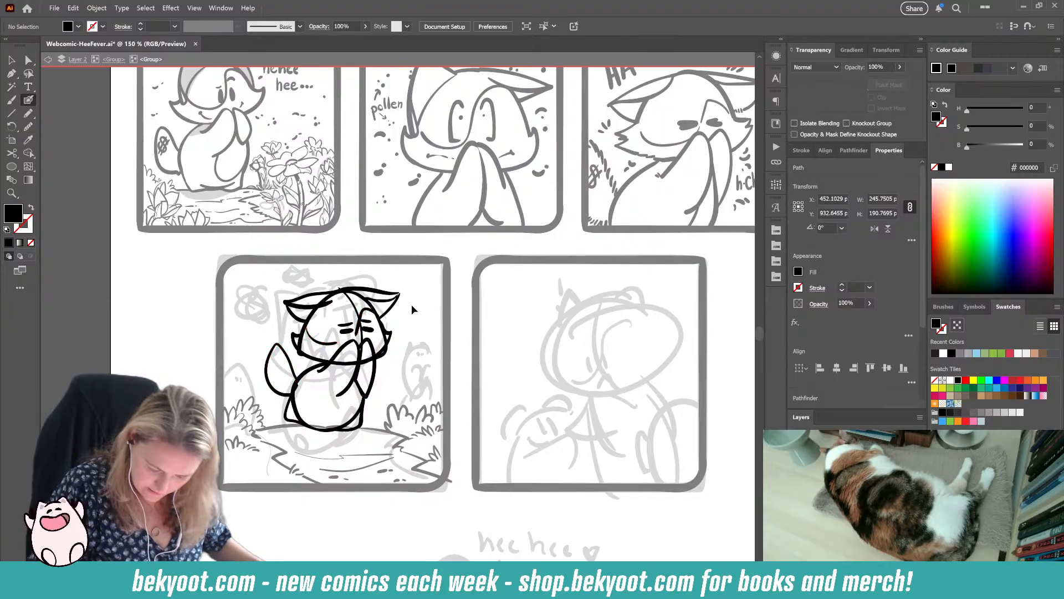
# Step: Rotate the cat's ear on the side away from the tail to about 349.1°, tilting it further downward
pyautogui.keyDown('ctrl'); pyautogui.click(390, 299); pyautogui.keyUp('ctrl')
pyautogui.moveTo(391, 301)
pyautogui.mouseDown()
pyautogui.moveTo(407, 297)
pyautogui.moveTo(389, 306)
pyautogui.mouseUp()
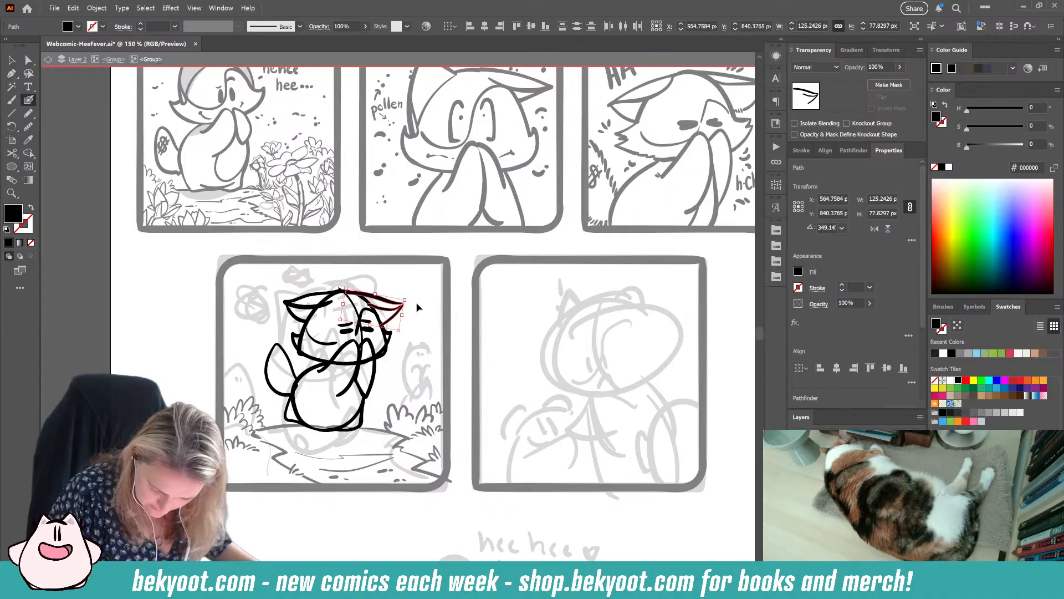
pyautogui.keyDown('ctrl'); pyautogui.click(418, 307); pyautogui.keyUp('ctrl')
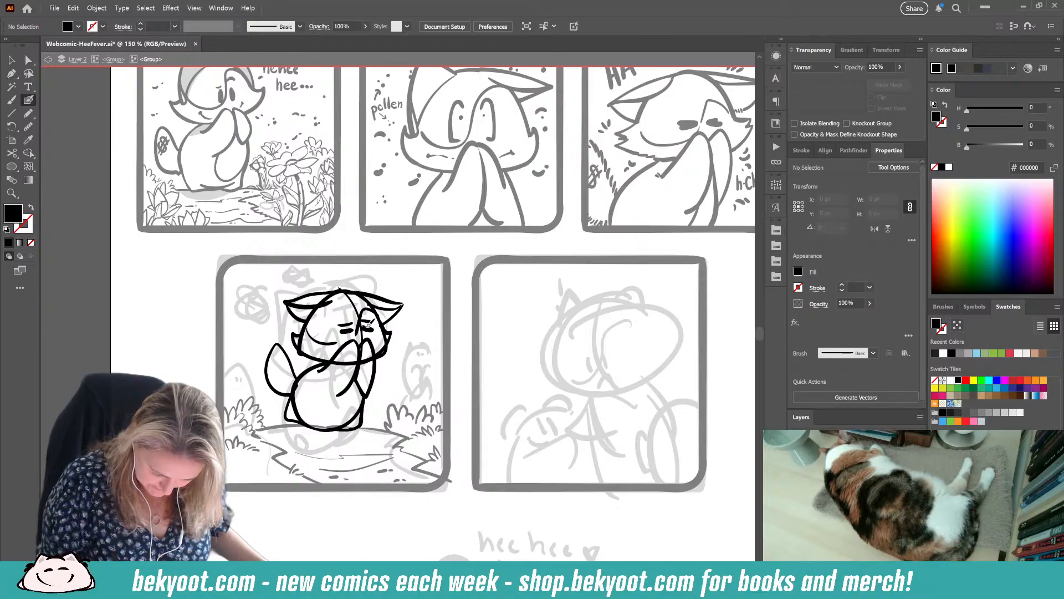
pyautogui.hotkey('shift', 'x')
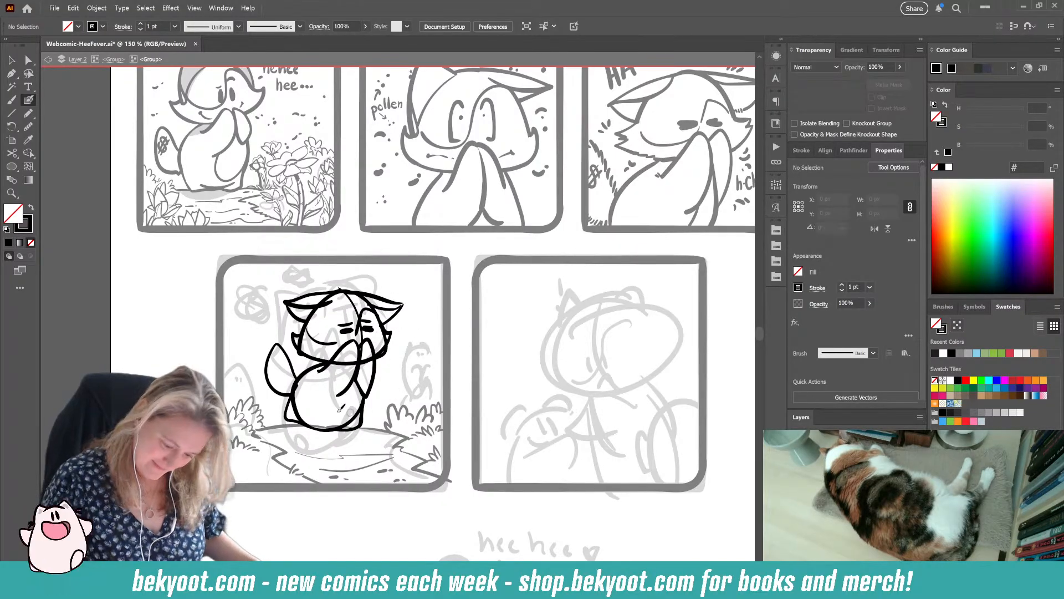
pyautogui.moveTo(319, 368)
pyautogui.mouseDown()
pyautogui.moveTo(337, 395)
pyautogui.moveTo(386, 338)
pyautogui.moveTo(356, 364)
pyautogui.mouseUp()
pyautogui.hotkey('ctrl', 'shift', 'a')
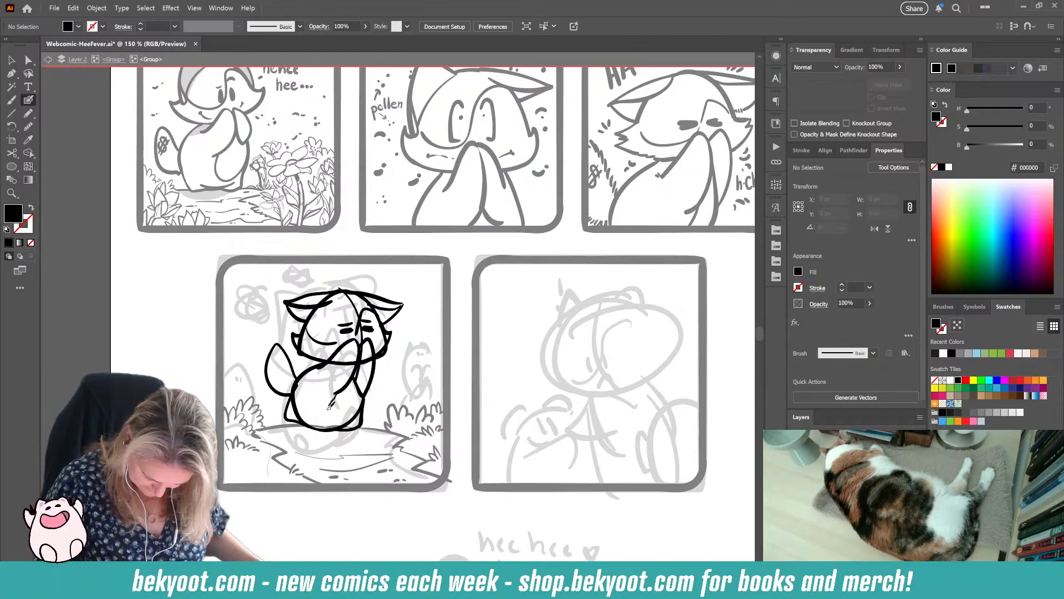
pyautogui.moveTo(325, 426)
pyautogui.mouseDown()
pyautogui.moveTo(338, 389)
pyautogui.moveTo(335, 416)
pyautogui.mouseUp()
pyautogui.hotkey('ctrl', 'z')
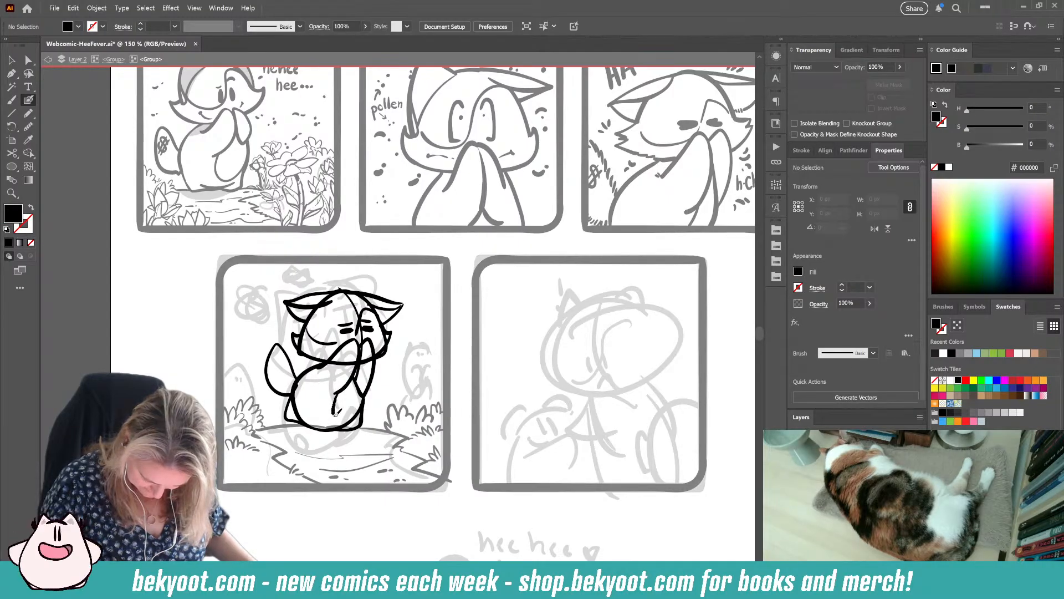
pyautogui.hotkey('shift', 'x')
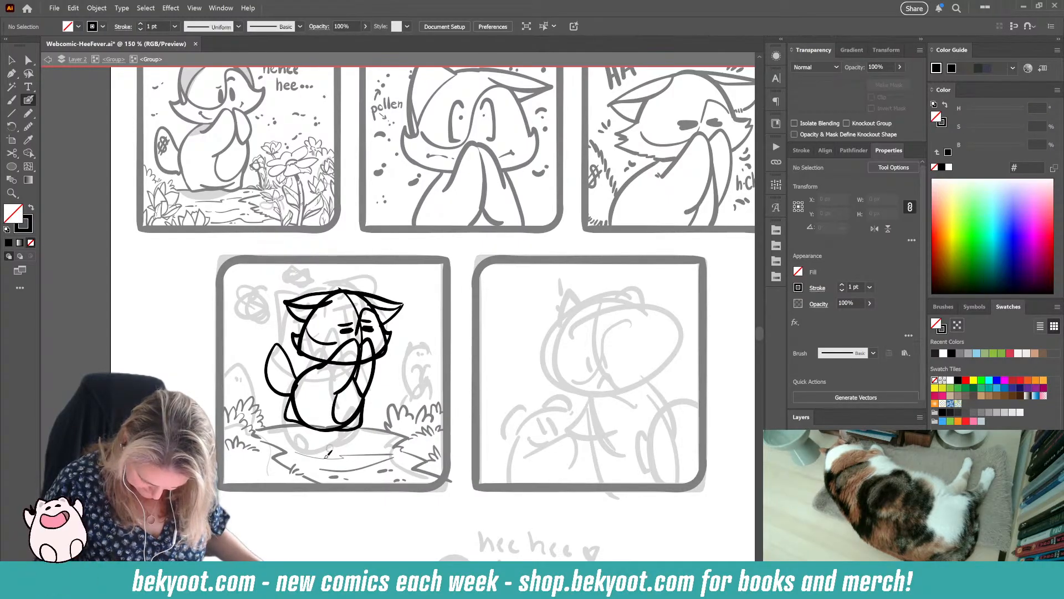
pyautogui.hotkey('shift', 'x')
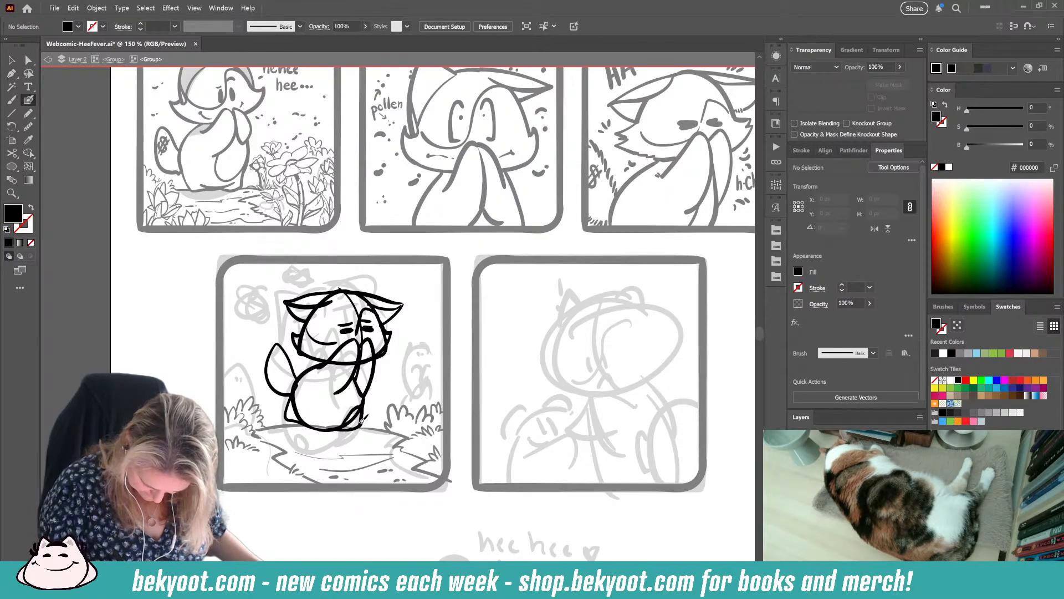
pyautogui.hotkey('shift', 'x')
pyautogui.hotkey('shift', 'x')
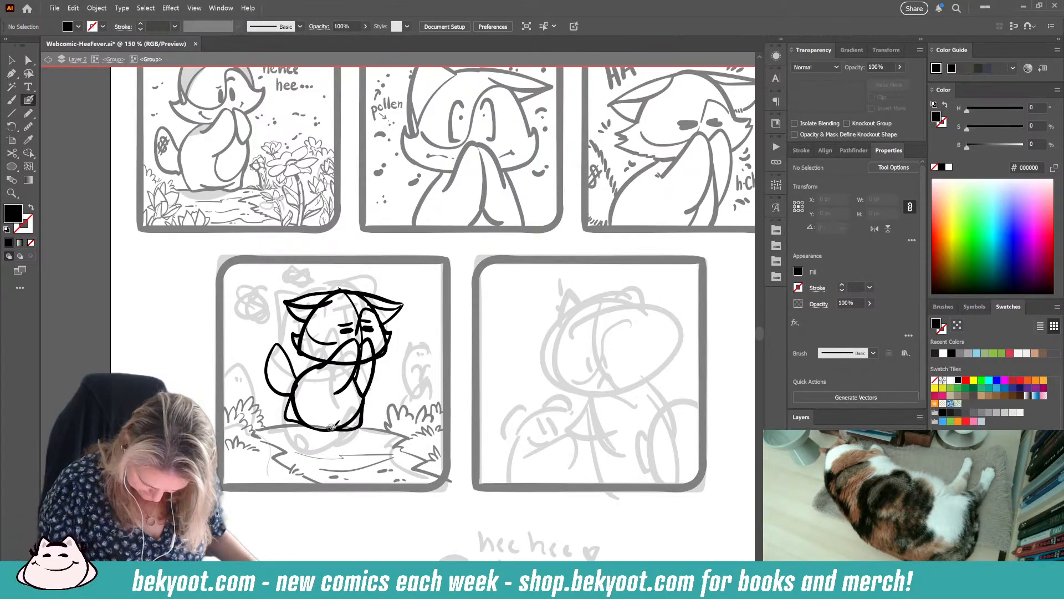
# Step: Draw the cat's small front foot at the lower front of its body and clean up the overlapping body outline
pyautogui.moveTo(362, 427)
pyautogui.mouseDown()
pyautogui.moveTo(366, 417)
pyautogui.moveTo(360, 425)
pyautogui.mouseUp()
pyautogui.hotkey('ctrl', 'z')
pyautogui.hotkey('ctrl', 'z')
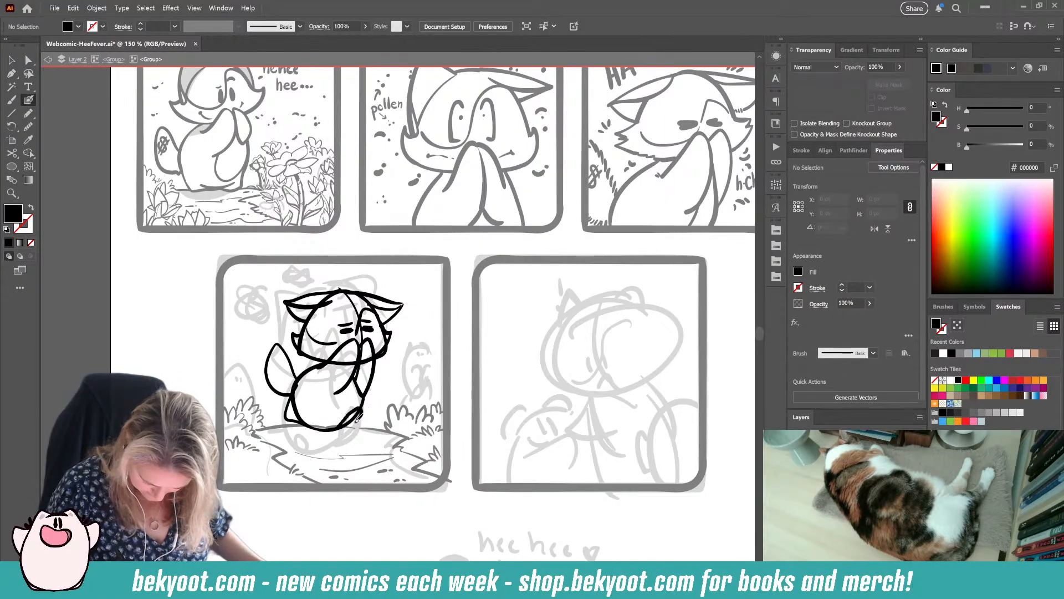
pyautogui.hotkey('shift', 'x')
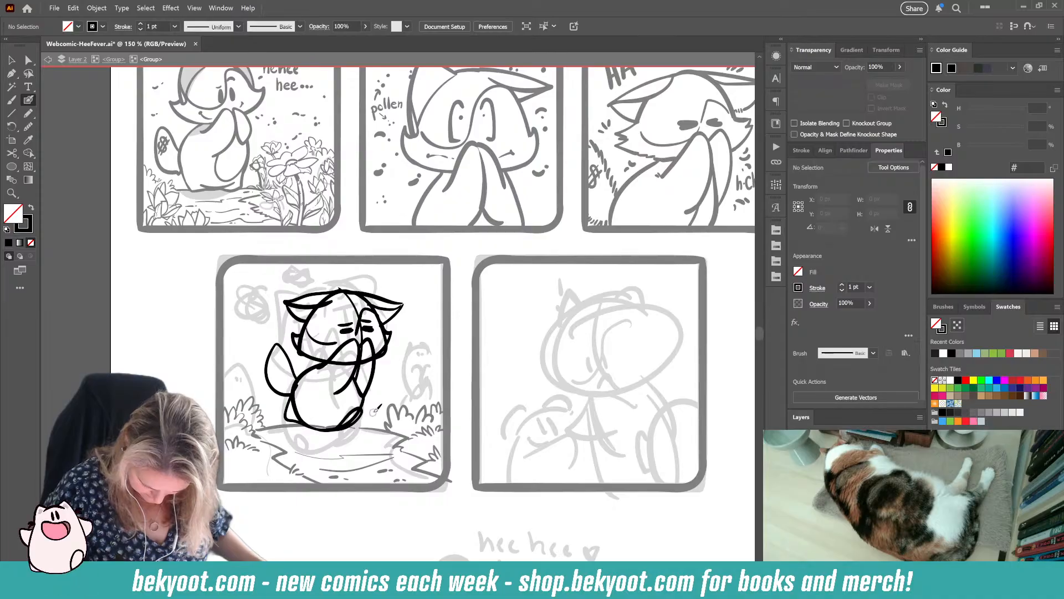
pyautogui.moveTo(358, 423); pyautogui.dragTo(363, 422)
pyautogui.hotkey('shift', 'x')
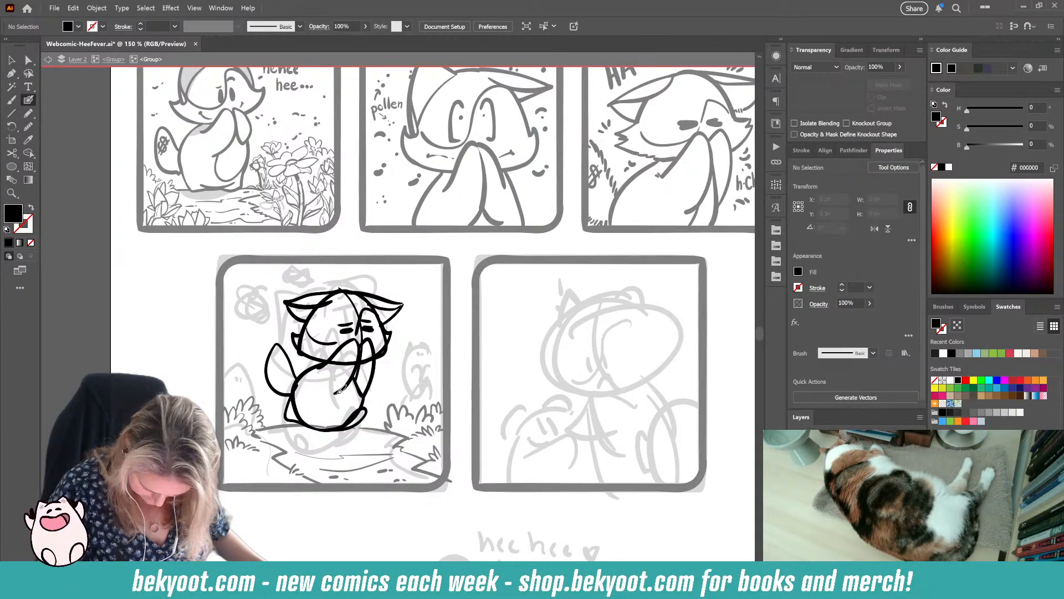
pyautogui.hotkey('shift', 'x')
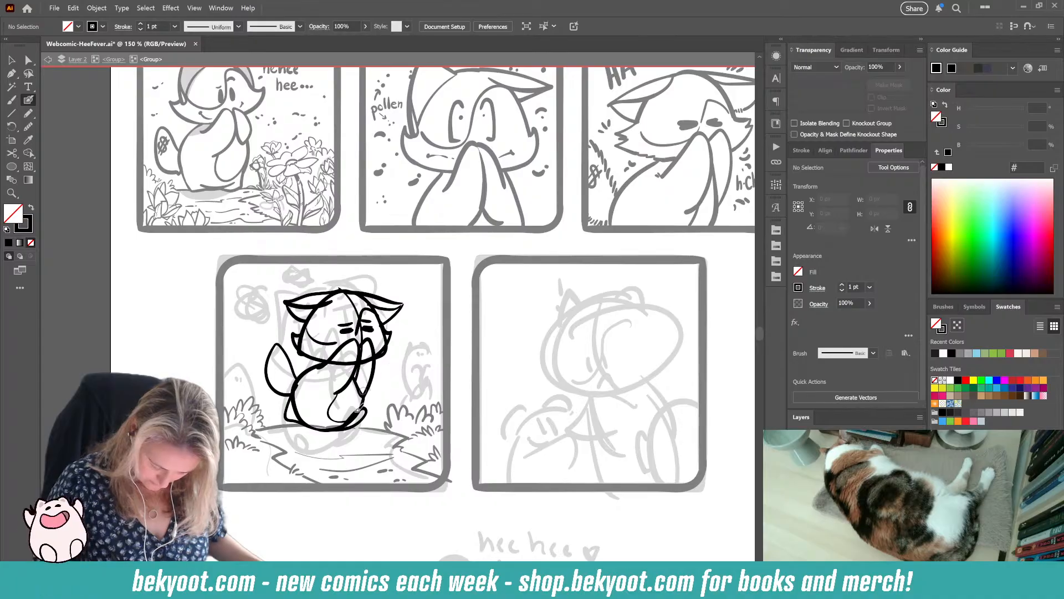
pyautogui.moveTo(336, 393); pyautogui.dragTo(344, 422)
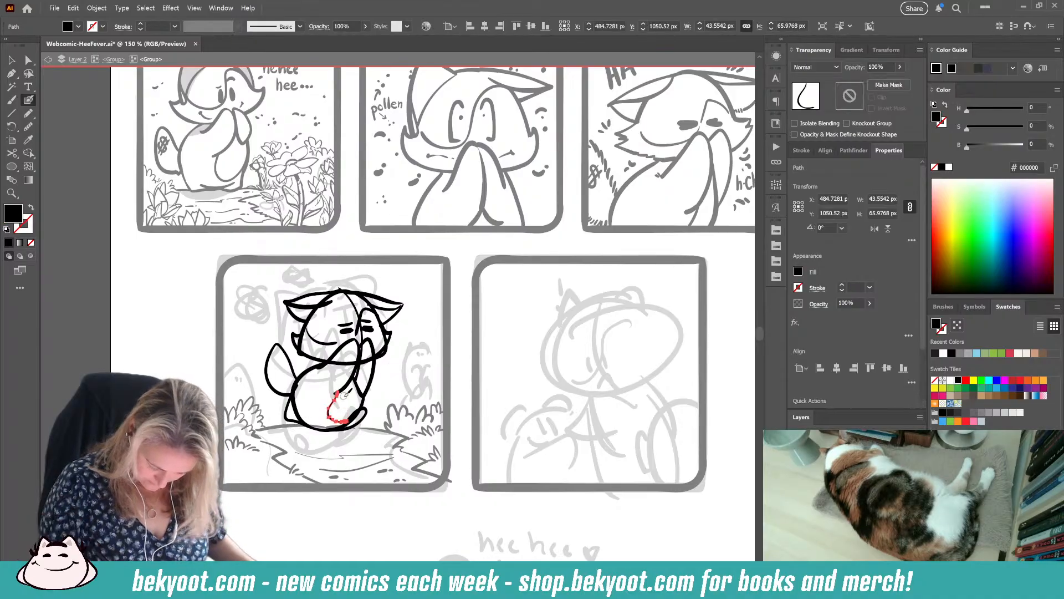
pyautogui.hotkey('ctrl', 'z')
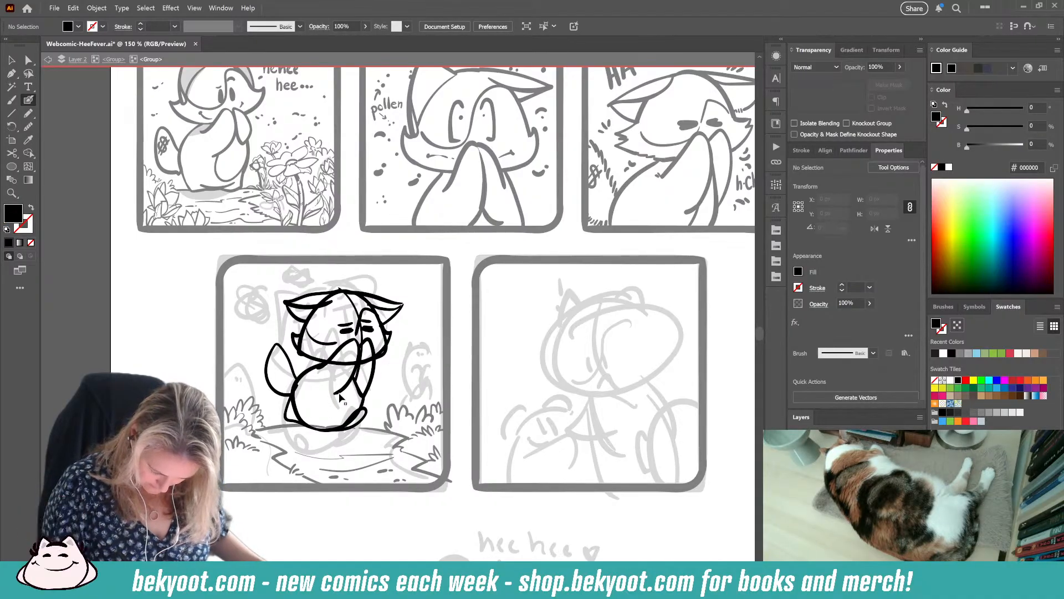
# Step: Nudge the outlines of the cat's two arms so the clasped hands sit slightly higher and farther from the belly
pyautogui.keyDown('ctrl'); pyautogui.click(339, 394); pyautogui.keyUp('ctrl')
pyautogui.keyDown('ctrl'); pyautogui.click(419, 372); pyautogui.keyUp('ctrl')
pyautogui.moveTo(321, 366)
pyautogui.mouseDown()
pyautogui.moveTo(354, 340)
pyautogui.moveTo(337, 392)
pyautogui.mouseUp()
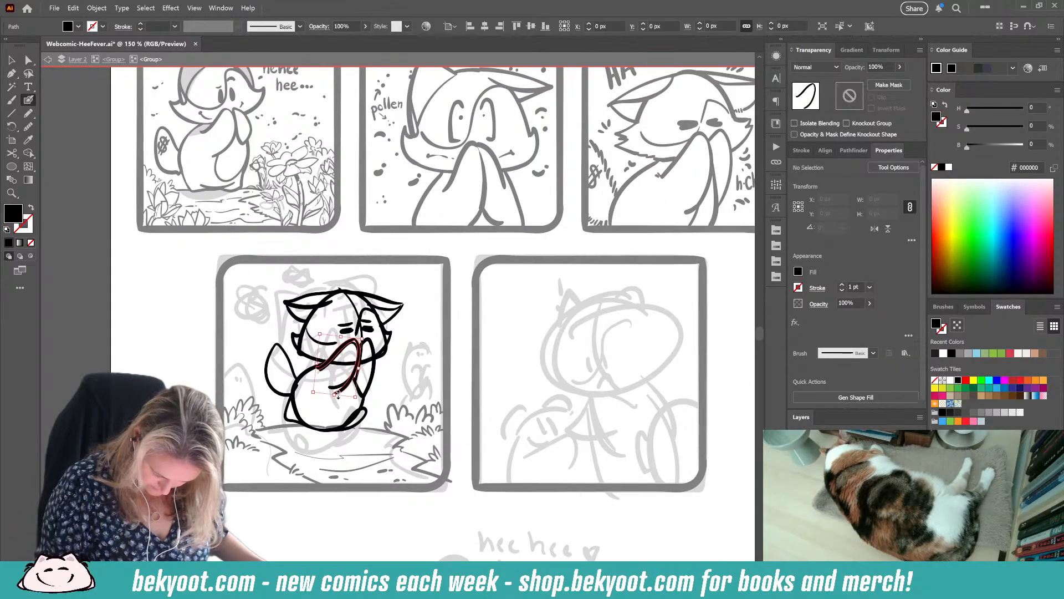
pyautogui.moveTo(358, 339)
pyautogui.mouseDown()
pyautogui.moveTo(355, 394)
pyautogui.moveTo(376, 345)
pyautogui.moveTo(367, 343)
pyautogui.mouseUp()
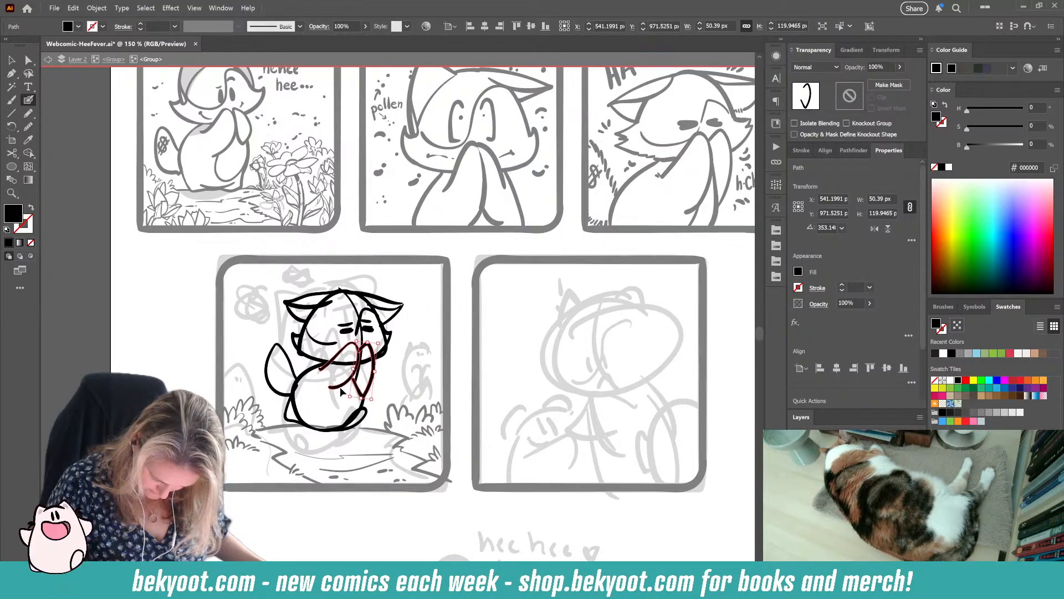
pyautogui.keyDown('ctrl'); pyautogui.keyDown('shift'); pyautogui.click(340, 385); pyautogui.keyUp('shift'); pyautogui.keyUp('ctrl')
pyautogui.moveTo(349, 341); pyautogui.dragTo(349, 338)
pyautogui.keyDown('ctrl'); pyautogui.click(403, 383); pyautogui.keyUp('ctrl')
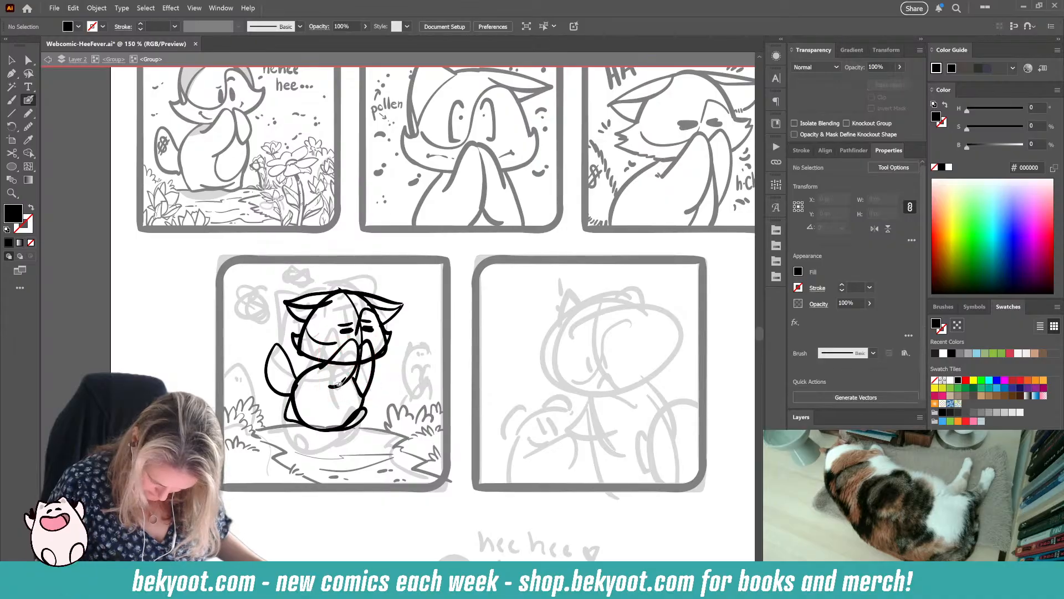
# Step: Draw the rounded belly patch curve below the cat's arms and scribble cross-hatched markings on its tail
pyautogui.moveTo(338, 383); pyautogui.dragTo(316, 395)
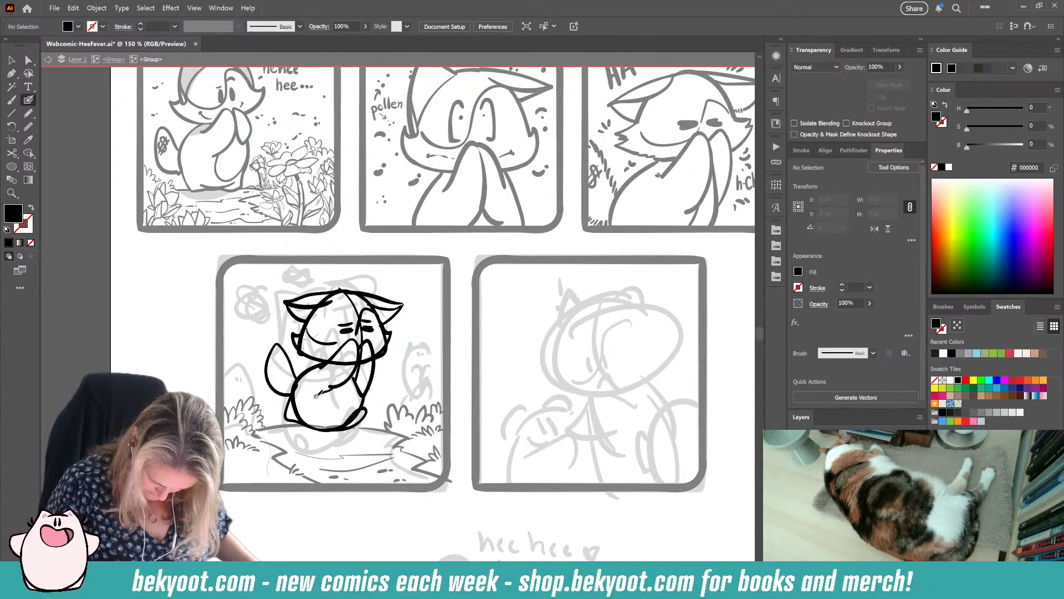
pyautogui.hotkey('shift', 'x')
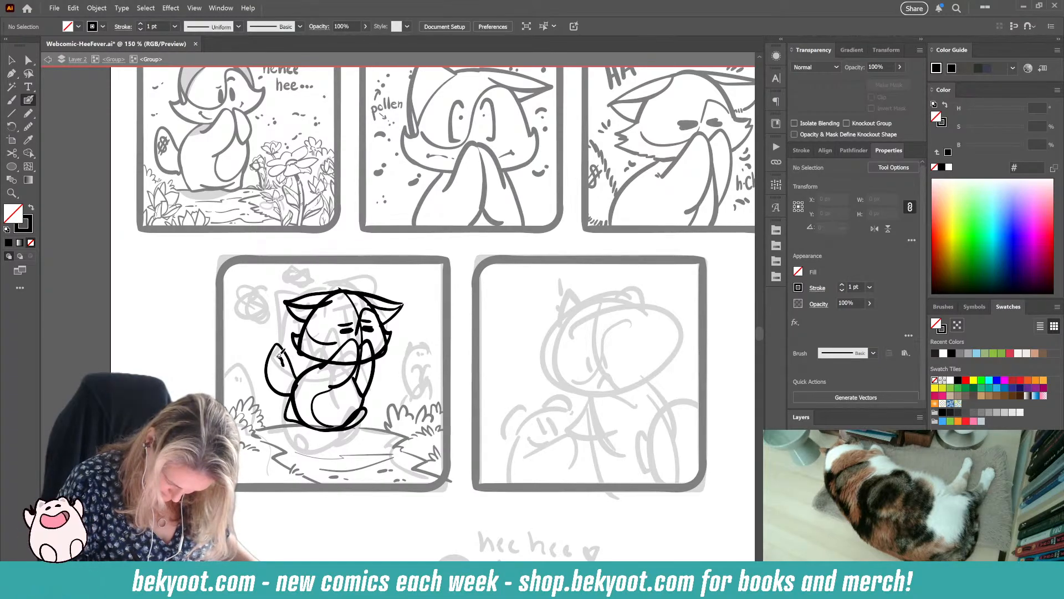
pyautogui.moveTo(280, 370)
pyautogui.mouseDown()
pyautogui.moveTo(273, 360)
pyautogui.moveTo(285, 353)
pyautogui.mouseUp()
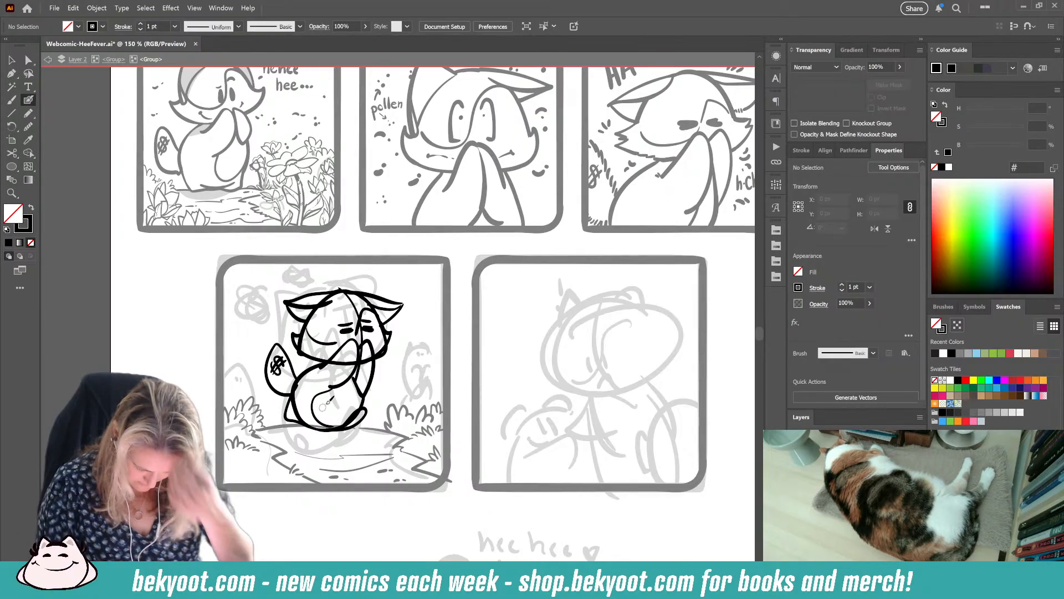
# Step: Trim the cat's head outline where it meets the ear and remove the parts crossing the cheek tufts
pyautogui.keyDown('ctrl'); pyautogui.click(309, 349); pyautogui.keyUp('ctrl')
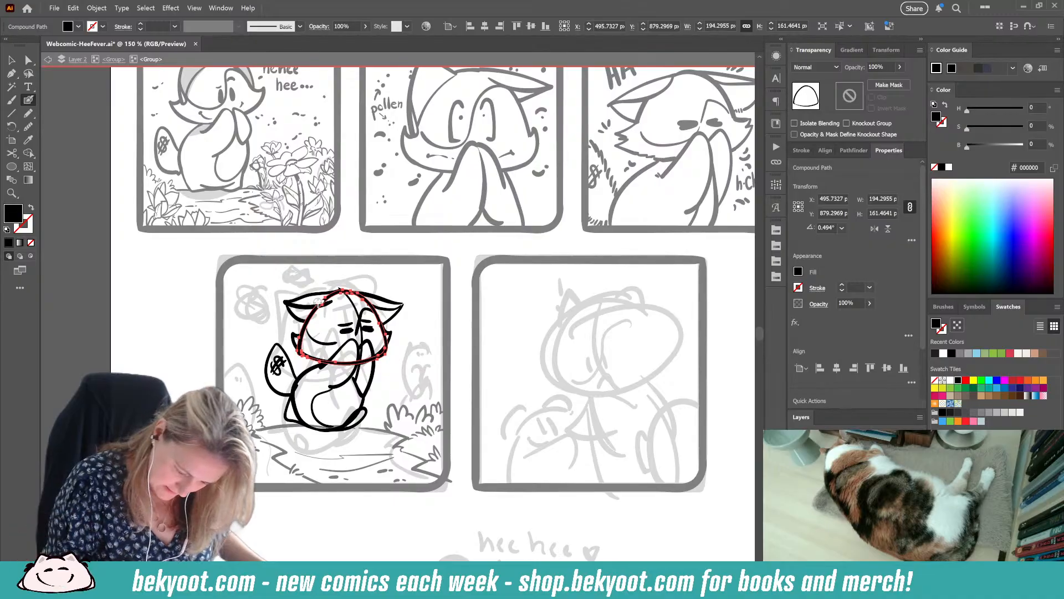
pyautogui.moveTo(330, 299); pyautogui.dragTo(324, 301)
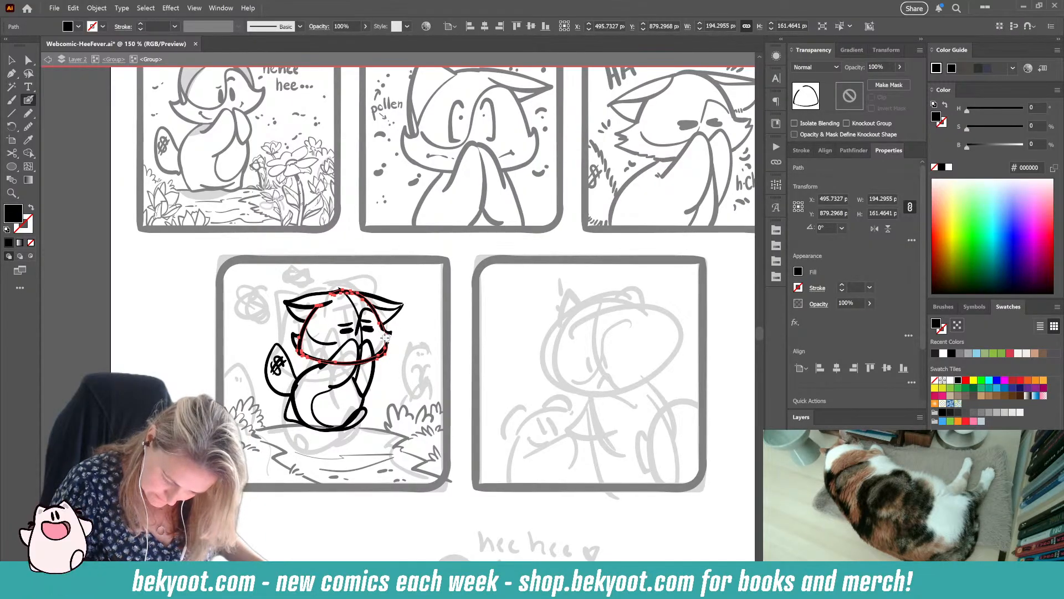
pyautogui.moveTo(387, 341)
pyautogui.mouseDown()
pyautogui.moveTo(326, 363)
pyautogui.moveTo(296, 349)
pyautogui.moveTo(306, 337)
pyautogui.moveTo(282, 343)
pyautogui.mouseUp()
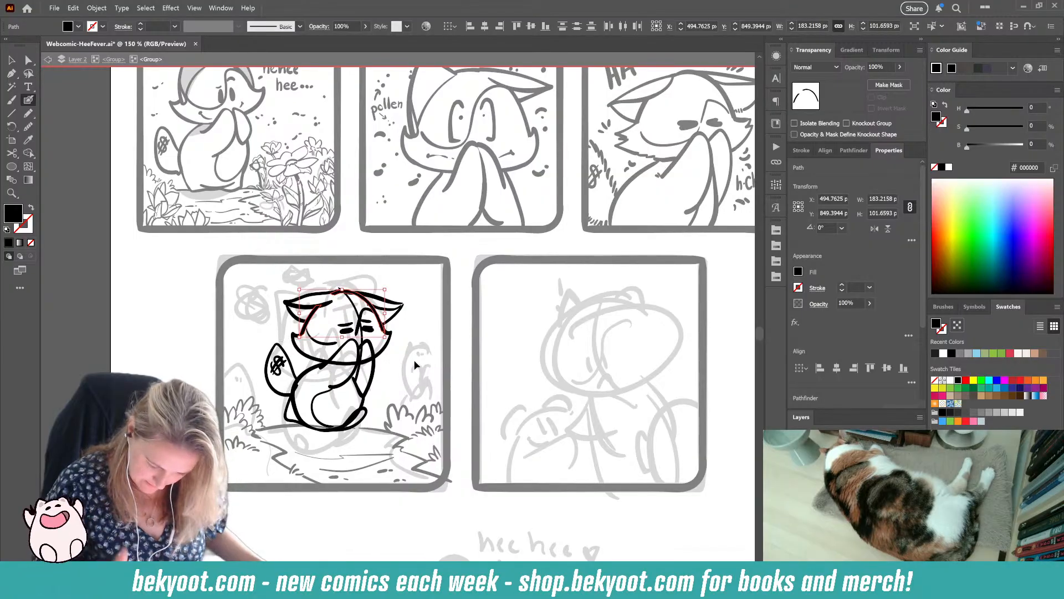
pyautogui.keyDown('ctrl'); pyautogui.click(414, 336); pyautogui.keyUp('ctrl')
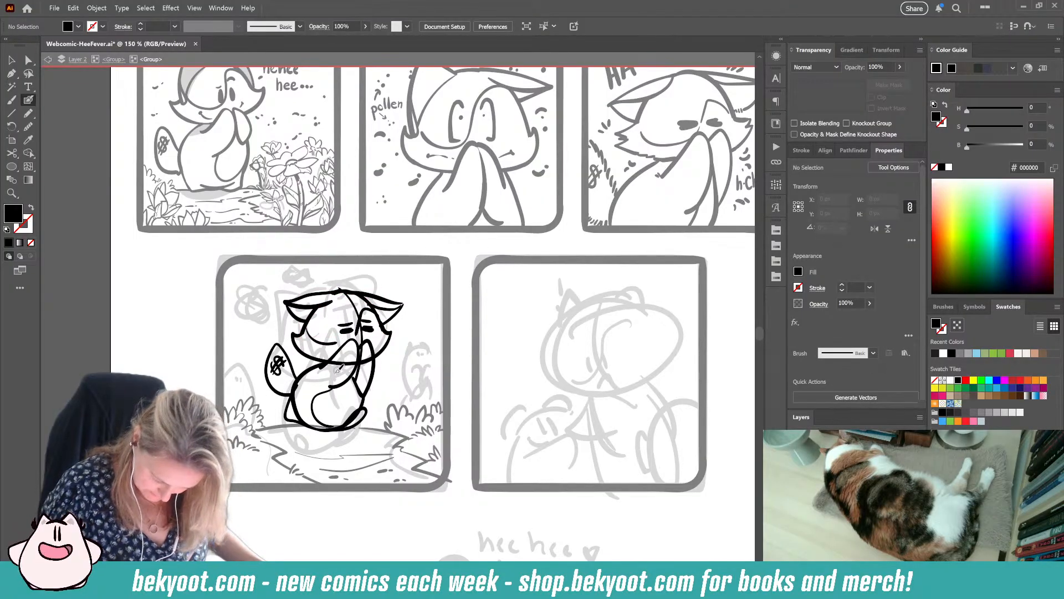
# Step: Refine the outline of the cat's far arm, extending its lower end toward the body
pyautogui.keyDown('ctrl'); pyautogui.click(371, 362); pyautogui.keyUp('ctrl')
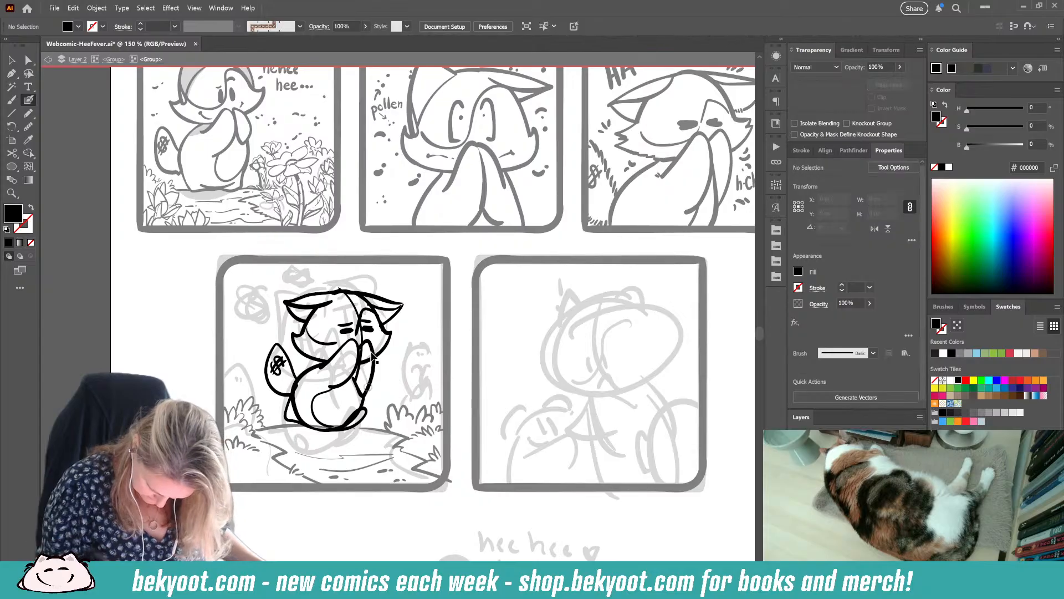
pyautogui.moveTo(383, 320)
pyautogui.mouseDown()
pyautogui.moveTo(359, 363)
pyautogui.moveTo(363, 396)
pyautogui.mouseUp()
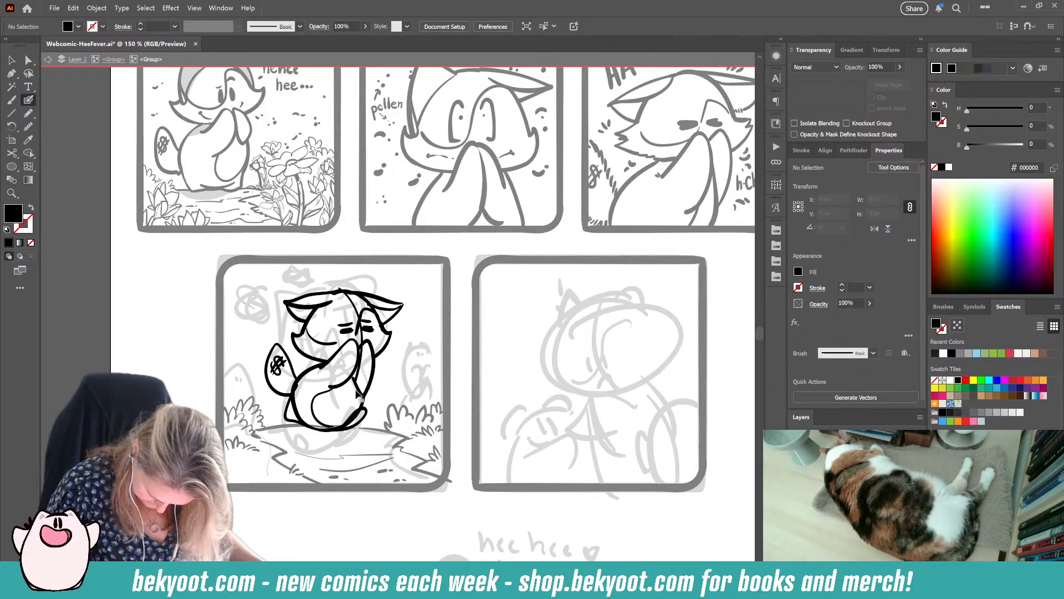
pyautogui.hotkey('ctrl', 'shift', 'a')
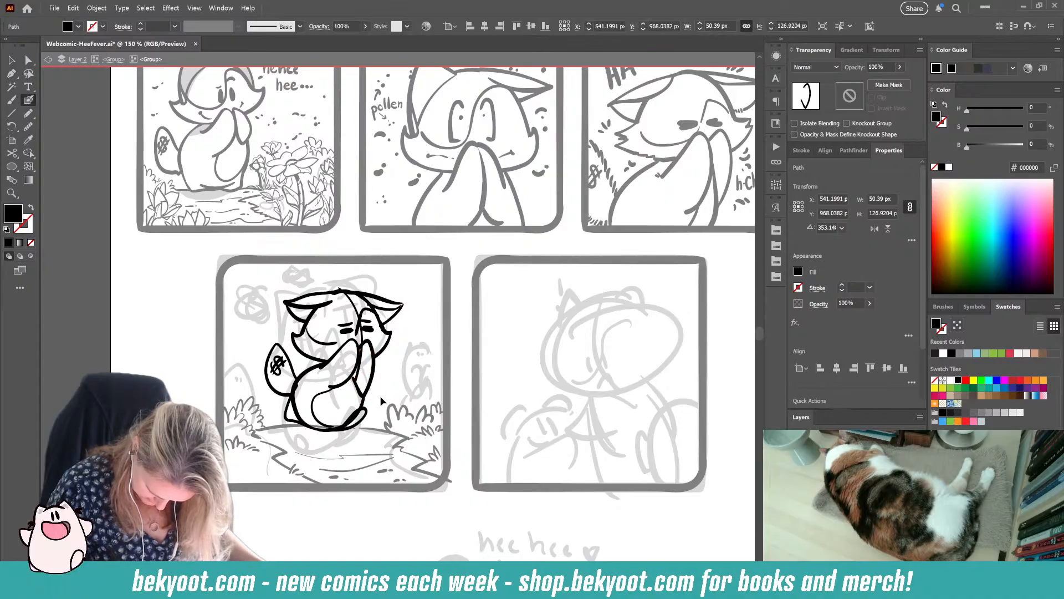
pyautogui.hotkey('shift', 'x')
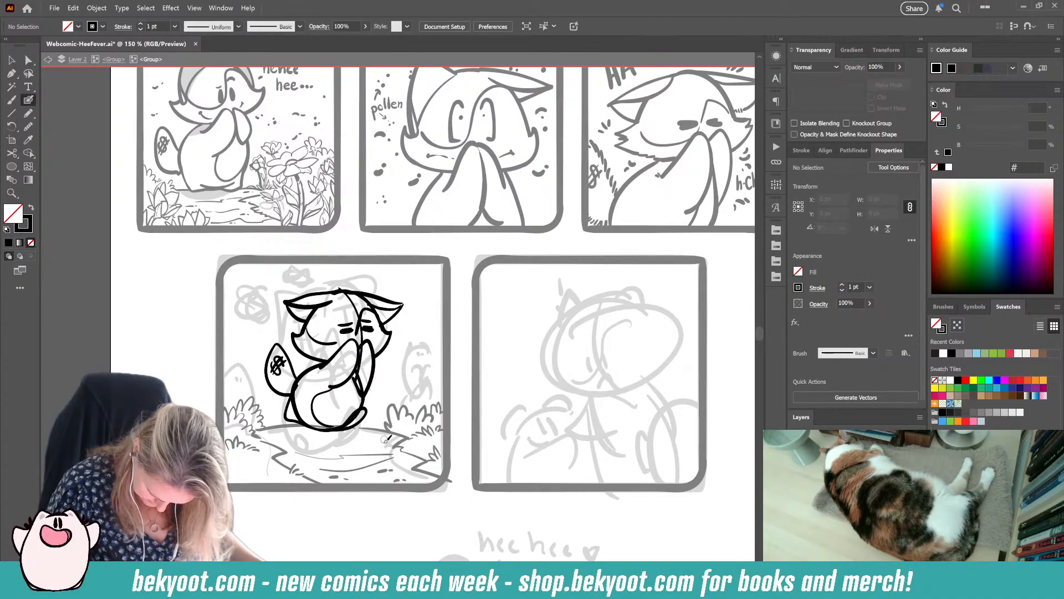
pyautogui.hotkey('shift', 'x')
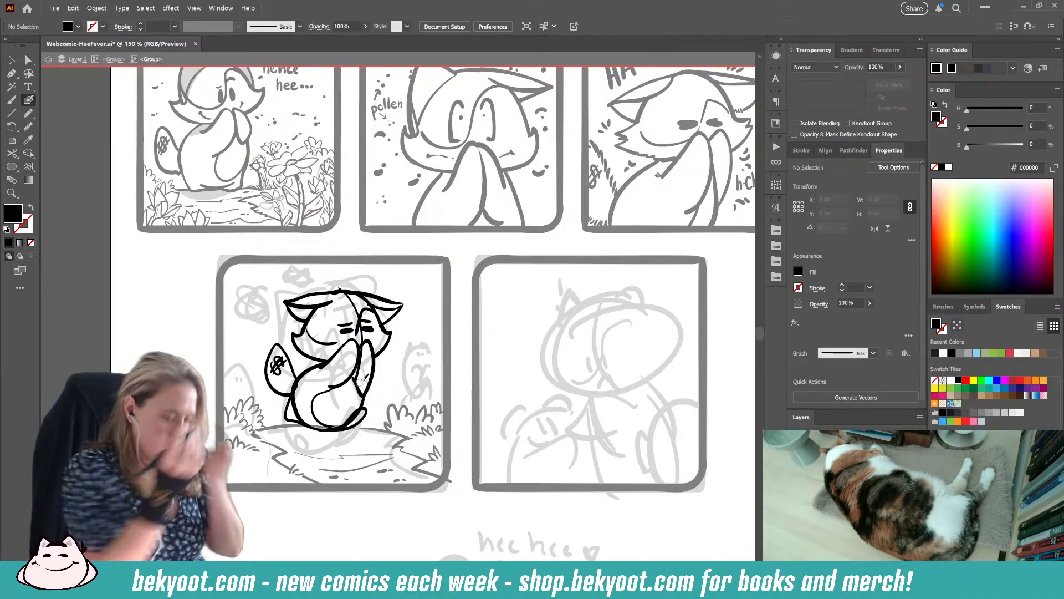
# Step: Refine the front line of the cat's body between the lower end of the arm and the front foot
pyautogui.moveTo(352, 423)
pyautogui.mouseDown()
pyautogui.moveTo(368, 406)
pyautogui.moveTo(358, 411)
pyautogui.moveTo(362, 394)
pyautogui.mouseUp()
pyautogui.keyDown('ctrl'); pyautogui.click(365, 411); pyautogui.keyUp('ctrl')
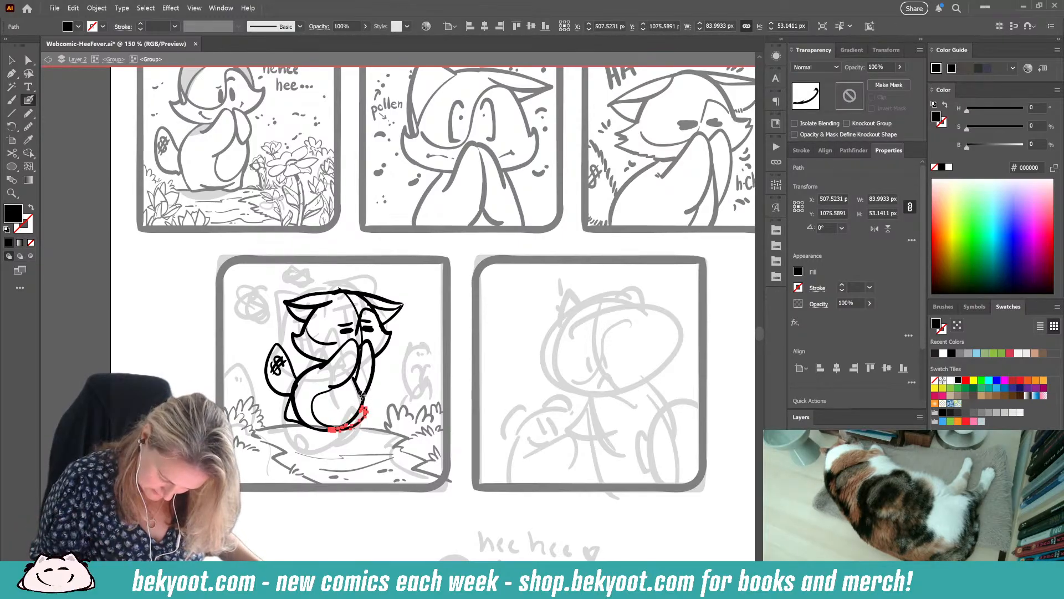
pyautogui.keyDown('ctrl'); pyautogui.click(380, 438); pyautogui.keyUp('ctrl')
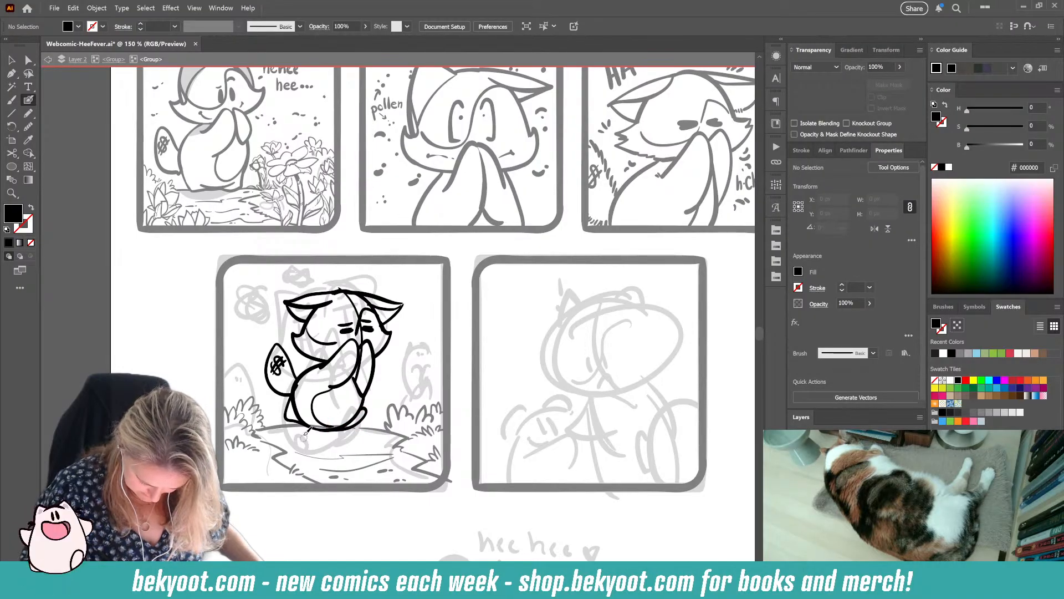
# Step: Brush a thick, flat ground shadow beneath the cat and shift its back foot line slightly outward
pyautogui.moveTo(298, 428)
pyautogui.mouseDown()
pyautogui.moveTo(294, 434)
pyautogui.moveTo(353, 437)
pyautogui.mouseUp()
pyautogui.hotkey('shift', 'x')
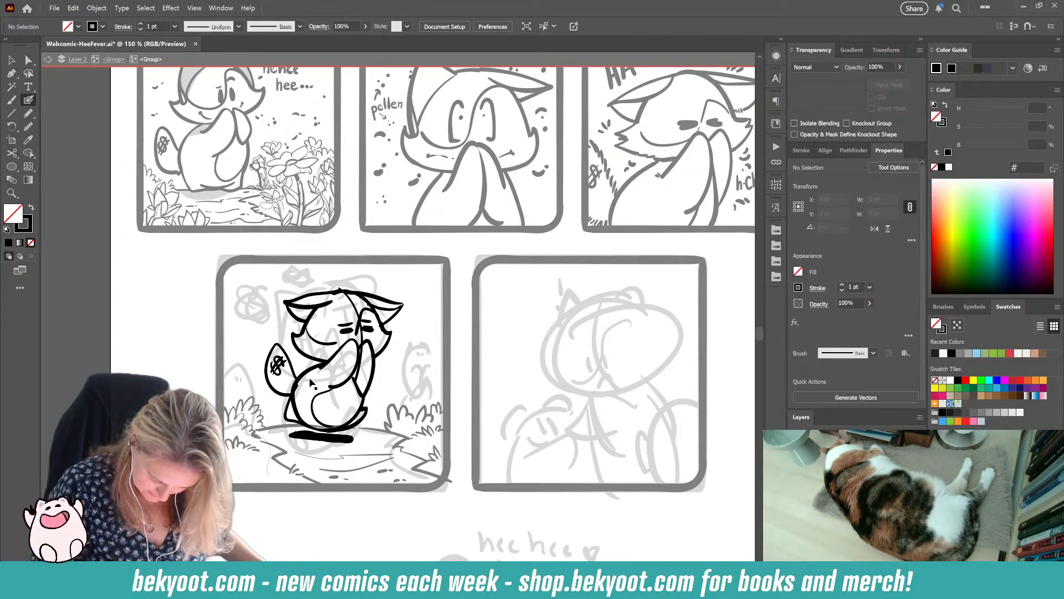
pyautogui.keyDown('ctrl'); pyautogui.click(288, 406); pyautogui.keyUp('ctrl')
pyautogui.moveTo(287, 407); pyautogui.dragTo(281, 408)
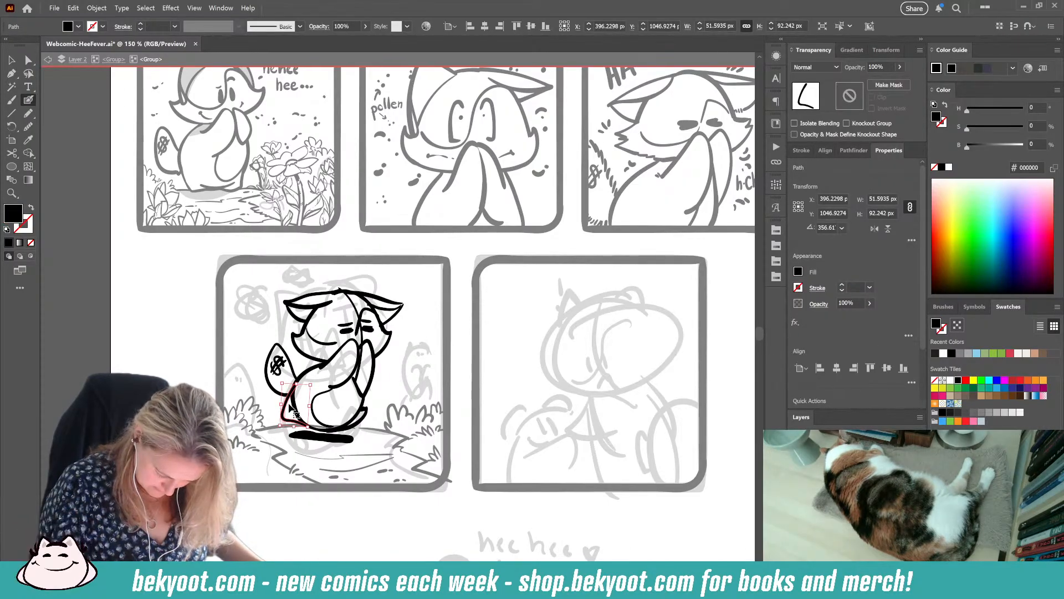
pyautogui.keyDown('ctrl'); pyautogui.click(404, 381); pyautogui.keyUp('ctrl')
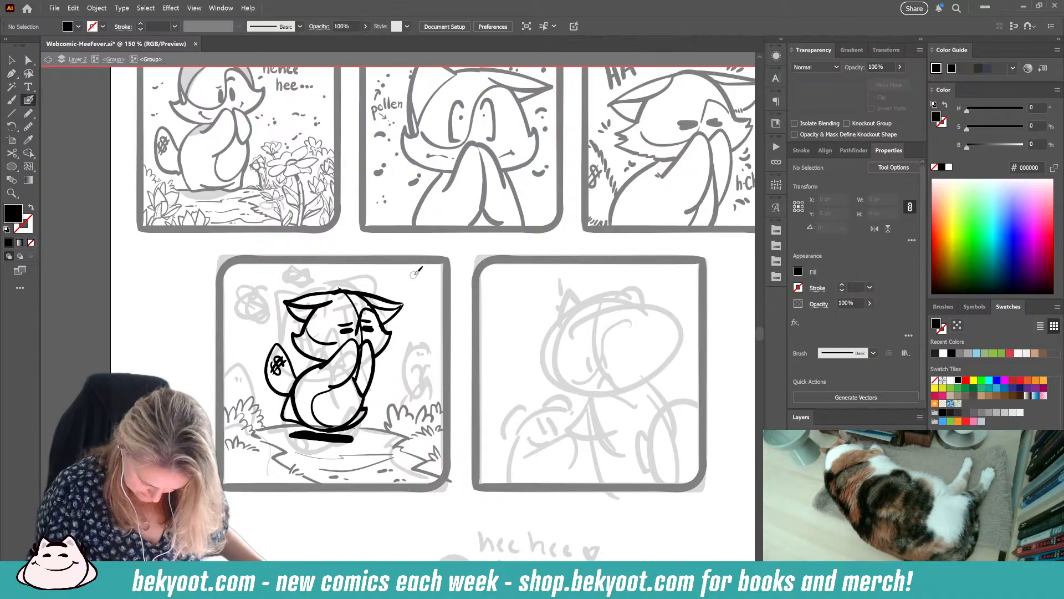
# Step: Adjust and slightly lengthen the lower edge of the ear away from the tail so it meets the ear tip
pyautogui.keyDown('ctrl'); pyautogui.click(402, 308); pyautogui.keyUp('ctrl')
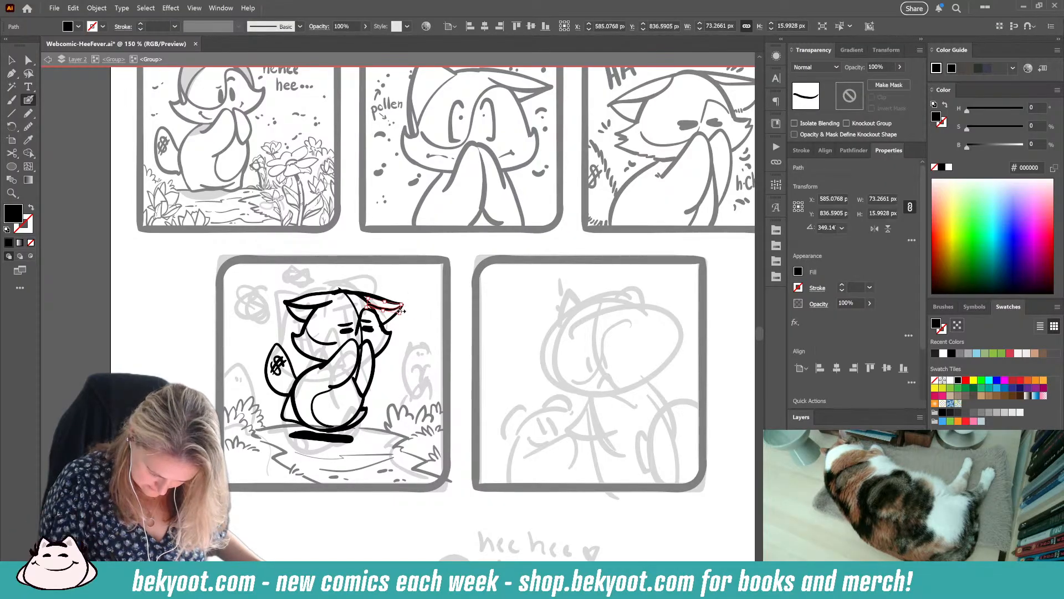
pyautogui.moveTo(375, 306); pyautogui.dragTo(374, 306)
pyautogui.keyDown('ctrl'); pyautogui.click(410, 308); pyautogui.keyUp('ctrl')
pyautogui.keyDown('ctrl'); pyautogui.click(393, 308); pyautogui.keyUp('ctrl')
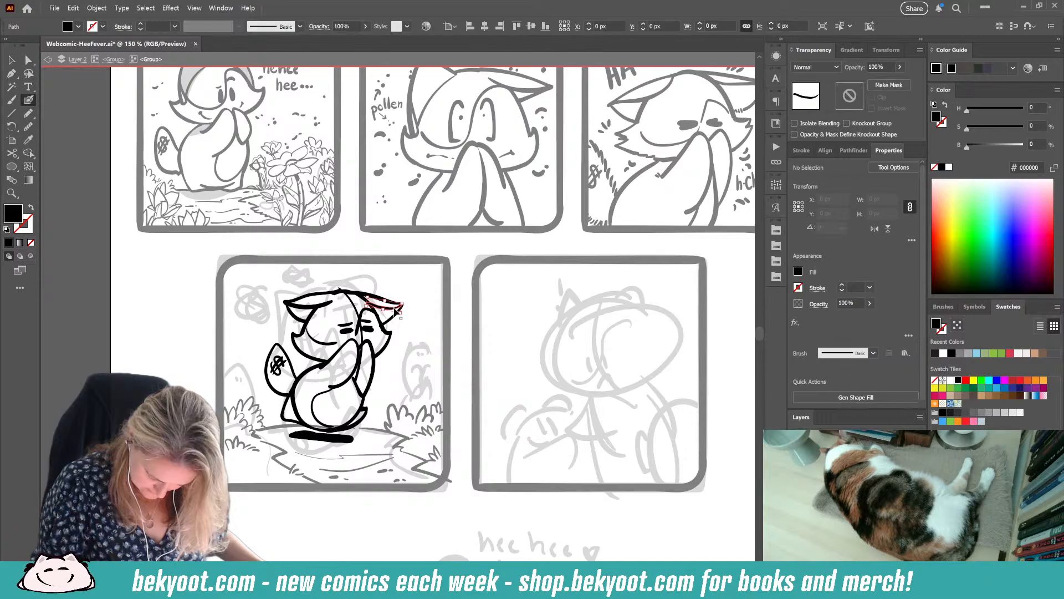
pyautogui.keyDown('ctrl'); pyautogui.click(406, 310); pyautogui.keyUp('ctrl')
pyautogui.keyDown('ctrl'); pyautogui.click(405, 309); pyautogui.keyUp('ctrl')
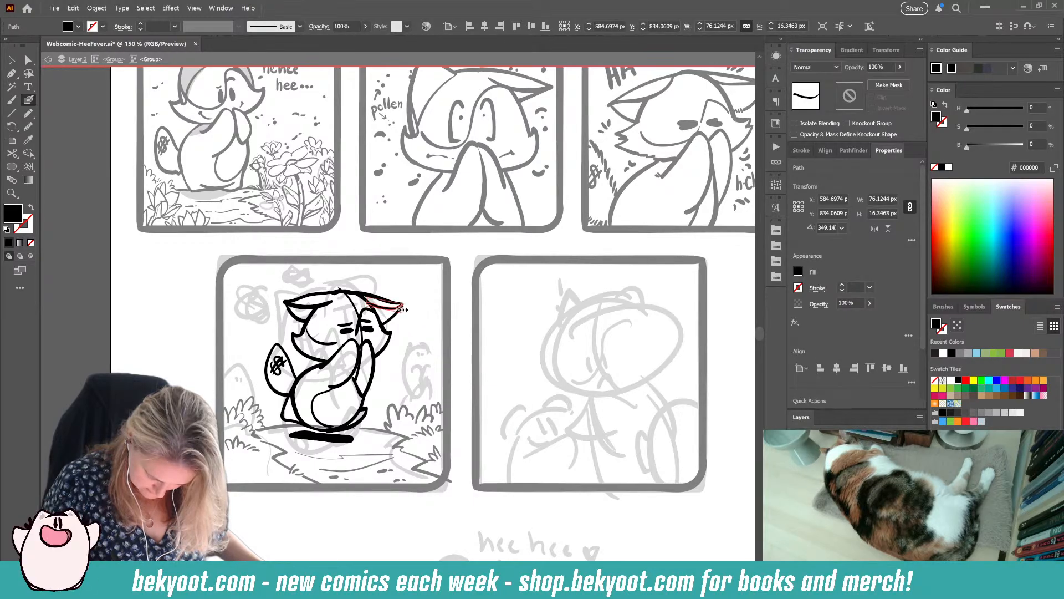
pyautogui.keyDown('ctrl'); pyautogui.click(405, 315); pyautogui.keyUp('ctrl')
pyautogui.moveTo(403, 309)
pyautogui.mouseDown()
pyautogui.moveTo(365, 307)
pyautogui.moveTo(390, 320)
pyautogui.moveTo(379, 329)
pyautogui.moveTo(386, 359)
pyautogui.mouseUp()
pyautogui.keyDown('ctrl'); pyautogui.click(383, 307); pyautogui.keyUp('ctrl')
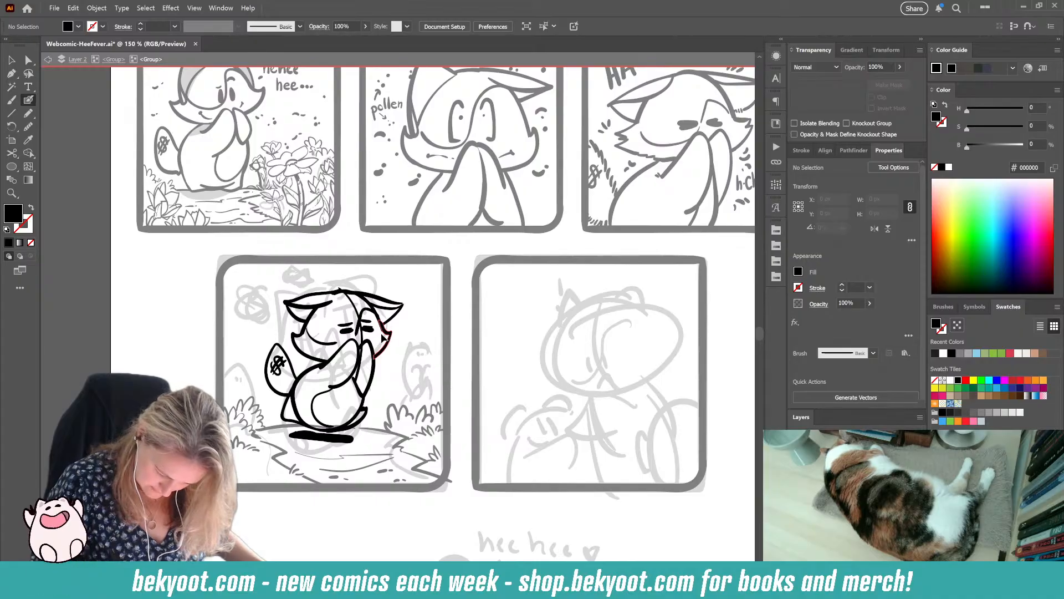
# Step: Refine the upper edge of the ear away from the tail and the cheek fur below it
pyautogui.moveTo(344, 290); pyautogui.dragTo(403, 302)
pyautogui.moveTo(355, 335)
pyautogui.mouseDown()
pyautogui.moveTo(371, 309)
pyautogui.moveTo(377, 334)
pyautogui.moveTo(383, 323)
pyautogui.mouseUp()
pyautogui.keyDown('ctrl'); pyautogui.click(422, 344); pyautogui.keyUp('ctrl')
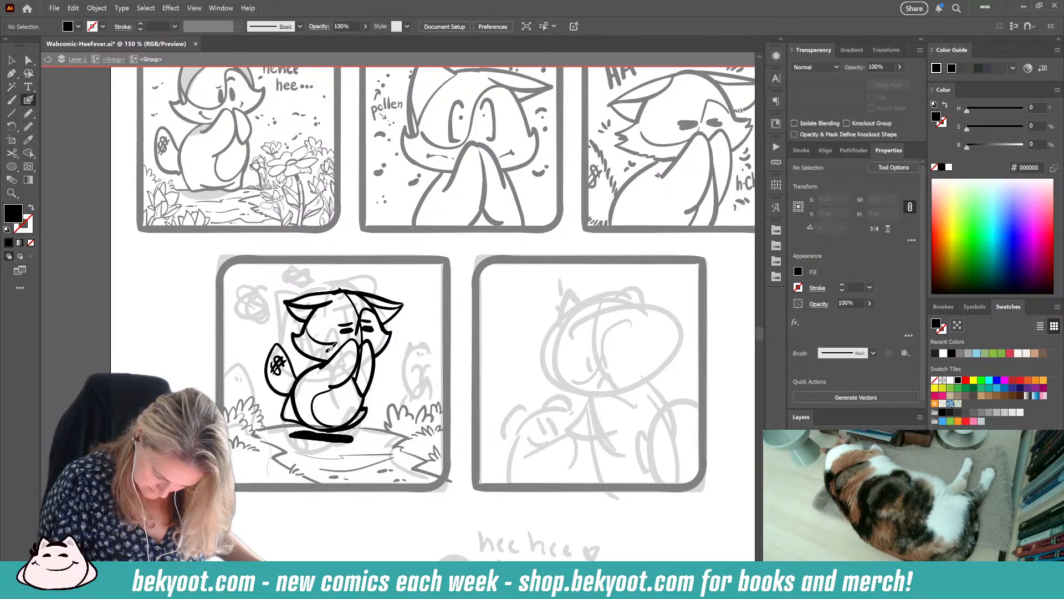
# Step: Nudge the lower body line by the front foot and remove the long line running from the head top across the face
pyautogui.hotkey('shift', 'x')
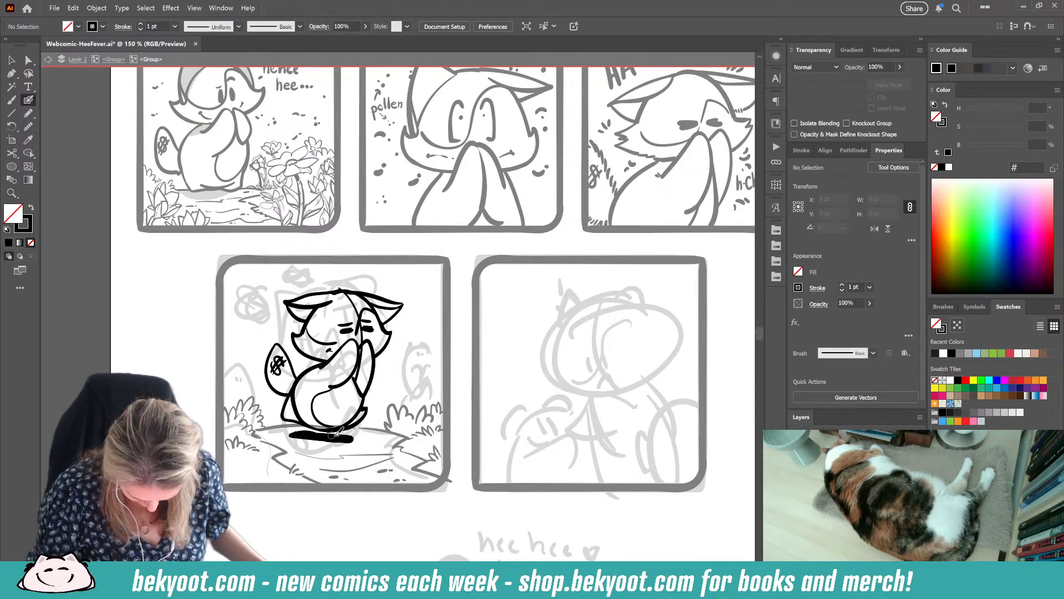
pyautogui.click(360, 427)
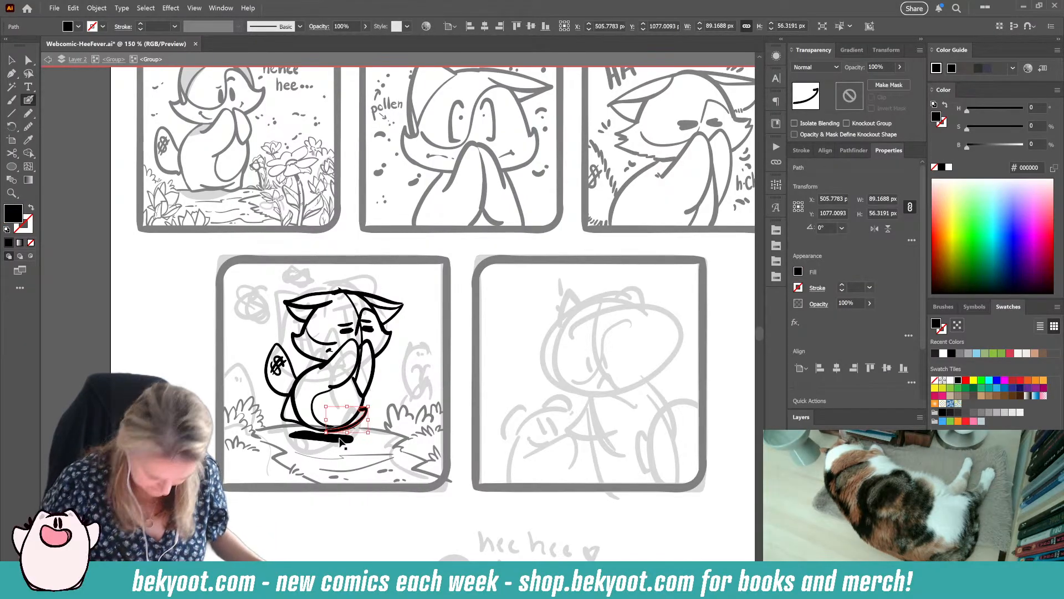
pyautogui.moveTo(349, 433); pyautogui.dragTo(348, 433)
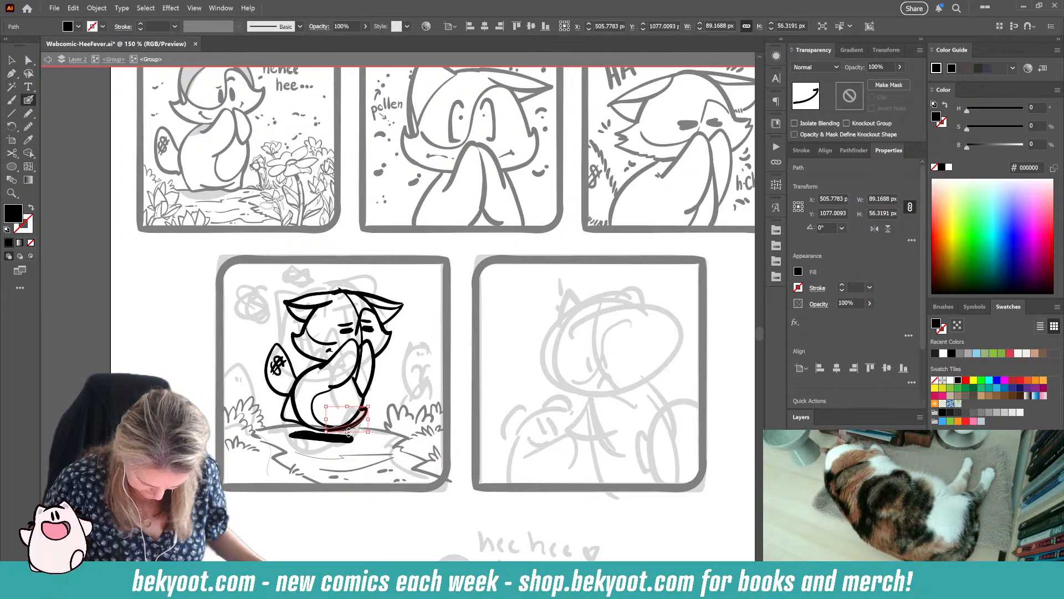
pyautogui.keyDown('ctrl'); pyautogui.click(338, 472); pyautogui.keyUp('ctrl')
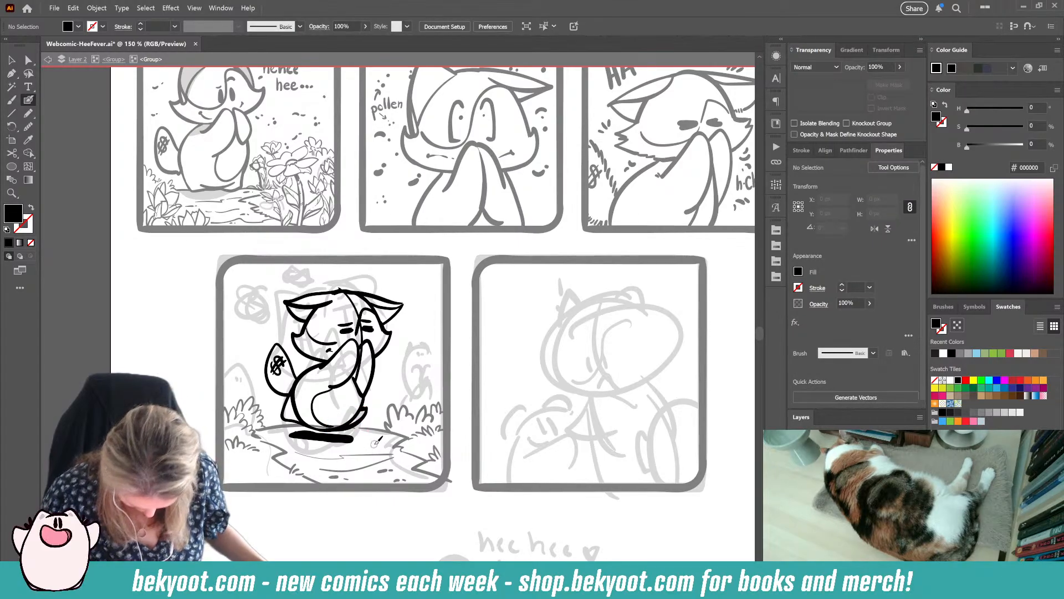
pyautogui.moveTo(339, 288); pyautogui.dragTo(355, 381)
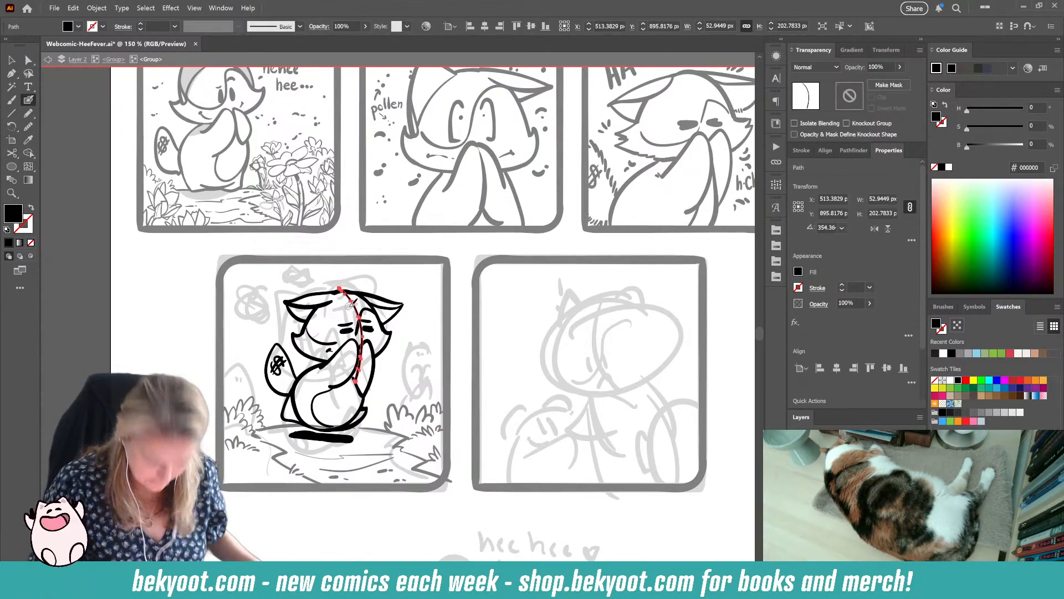
pyautogui.hotkey('ctrl', 'z')
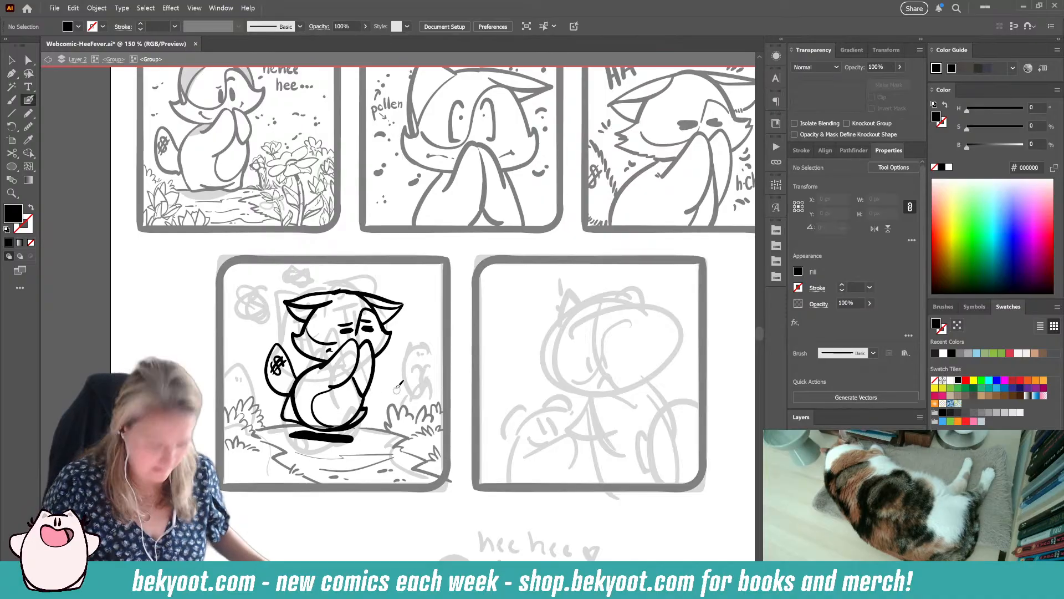
# Step: Shift the edges of the ear on the tail side slightly downward together as one unit
pyautogui.moveTo(341, 290); pyautogui.dragTo(283, 303)
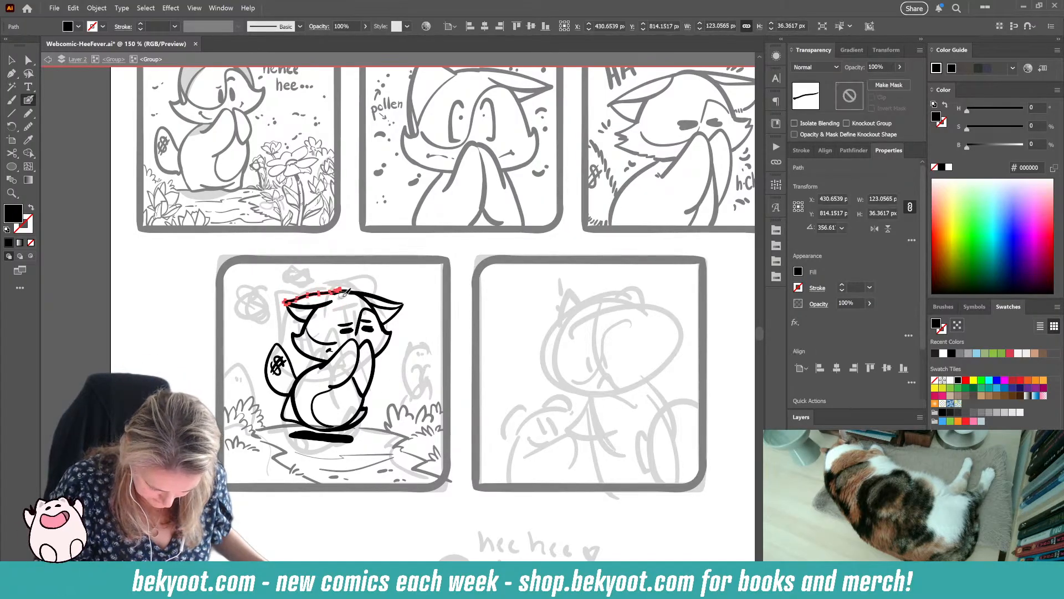
pyautogui.keyDown('ctrl'); pyautogui.keyDown('shift'); pyautogui.click(306, 307); pyautogui.keyUp('shift'); pyautogui.keyUp('ctrl')
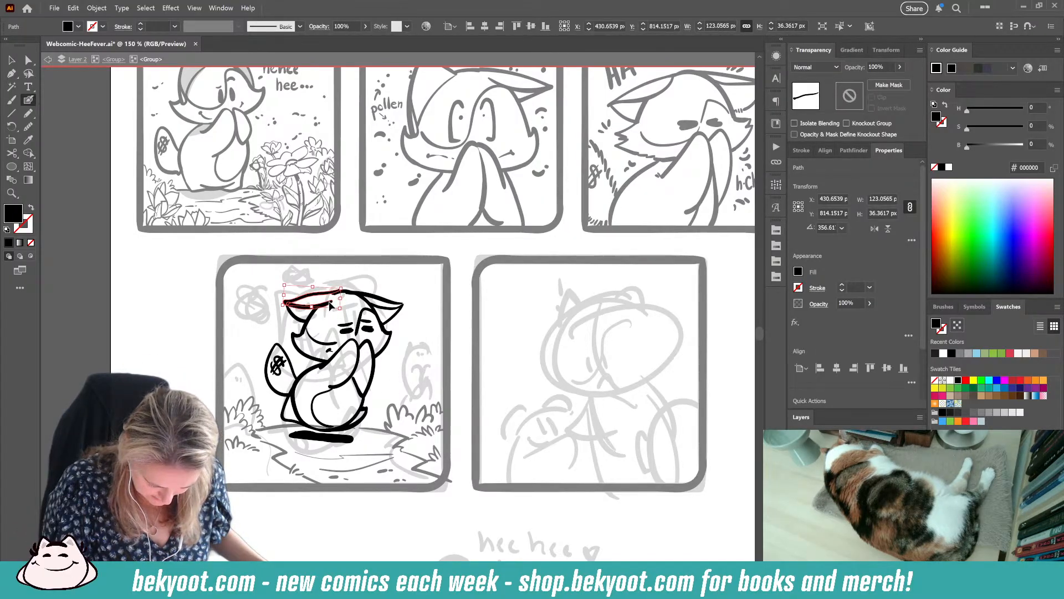
pyautogui.keyDown('ctrl'); pyautogui.keyDown('shift'); pyautogui.click(299, 319); pyautogui.keyUp('shift'); pyautogui.keyUp('ctrl')
pyautogui.moveTo(306, 306); pyautogui.dragTo(304, 308)
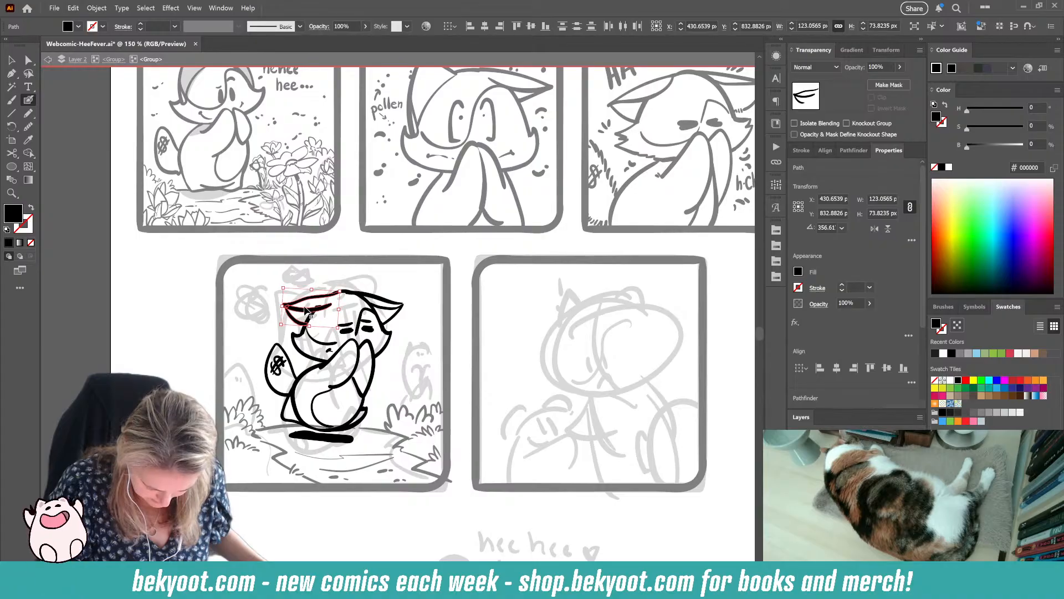
pyautogui.keyDown('ctrl'); pyautogui.click(368, 283); pyautogui.keyUp('ctrl')
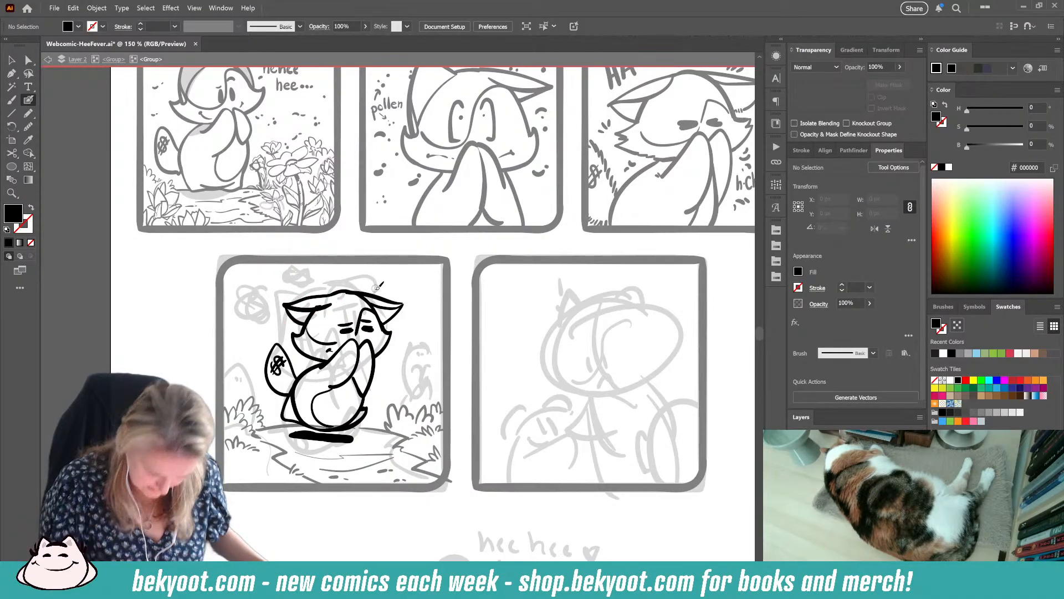
# Step: Adjust the side line of the cat's head beneath the tail-side ear so it joins the ear's lower edge
pyautogui.keyDown('ctrl'); pyautogui.click(311, 314); pyautogui.keyUp('ctrl')
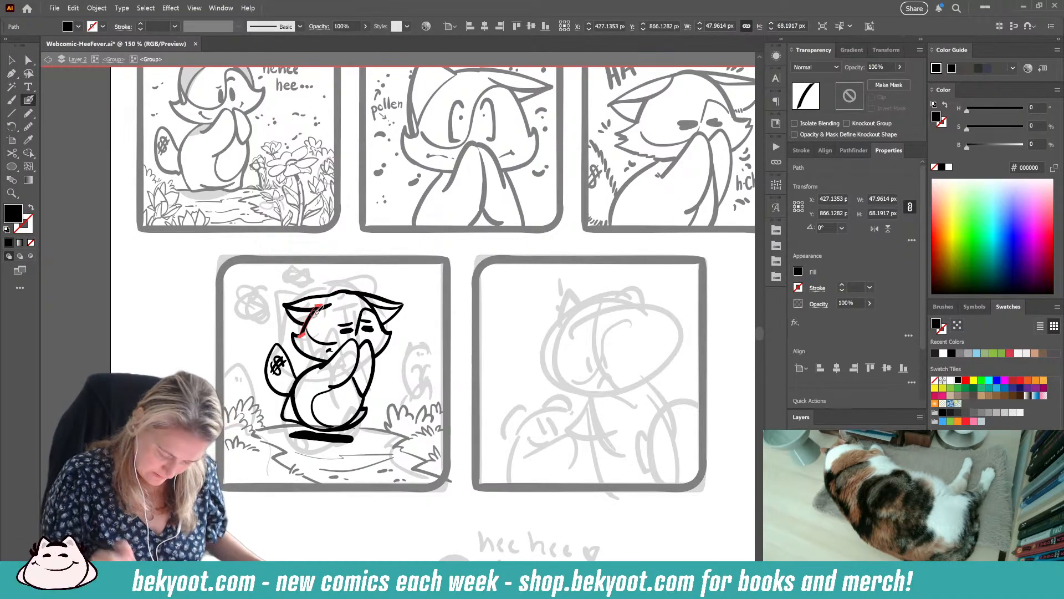
pyautogui.moveTo(317, 306); pyautogui.dragTo(307, 323)
pyautogui.keyDown('ctrl'); pyautogui.click(336, 286); pyautogui.keyUp('ctrl')
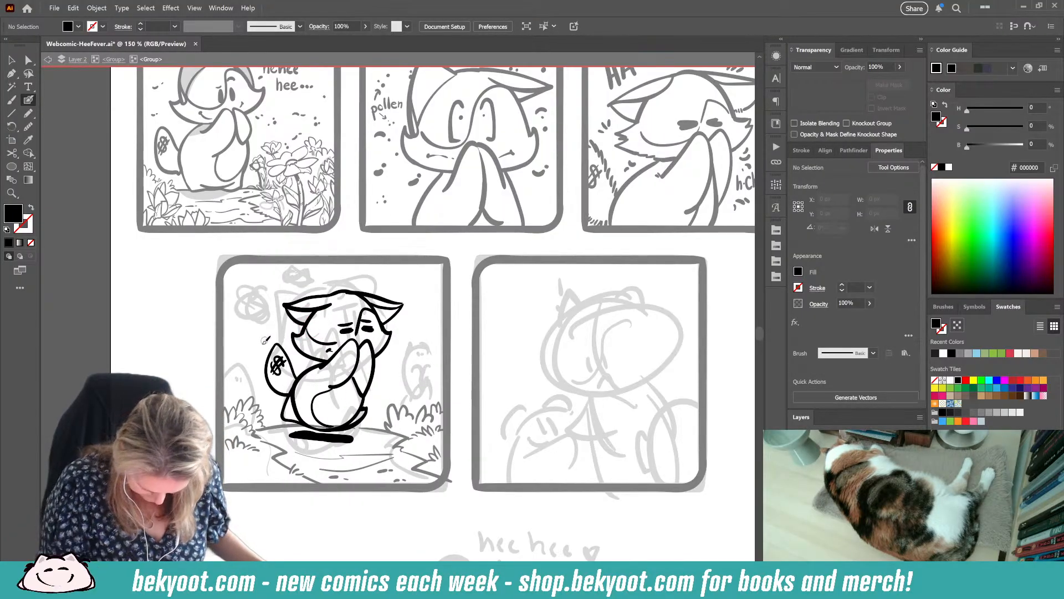
# Step: Paint small pollen specks above the tail and thicken the ground shadow beneath the cat with extra strokes
pyautogui.moveTo(265, 339); pyautogui.dragTo(268, 342)
pyautogui.moveTo(258, 342)
pyautogui.mouseDown()
pyautogui.moveTo(250, 345)
pyautogui.moveTo(269, 333)
pyautogui.mouseUp()
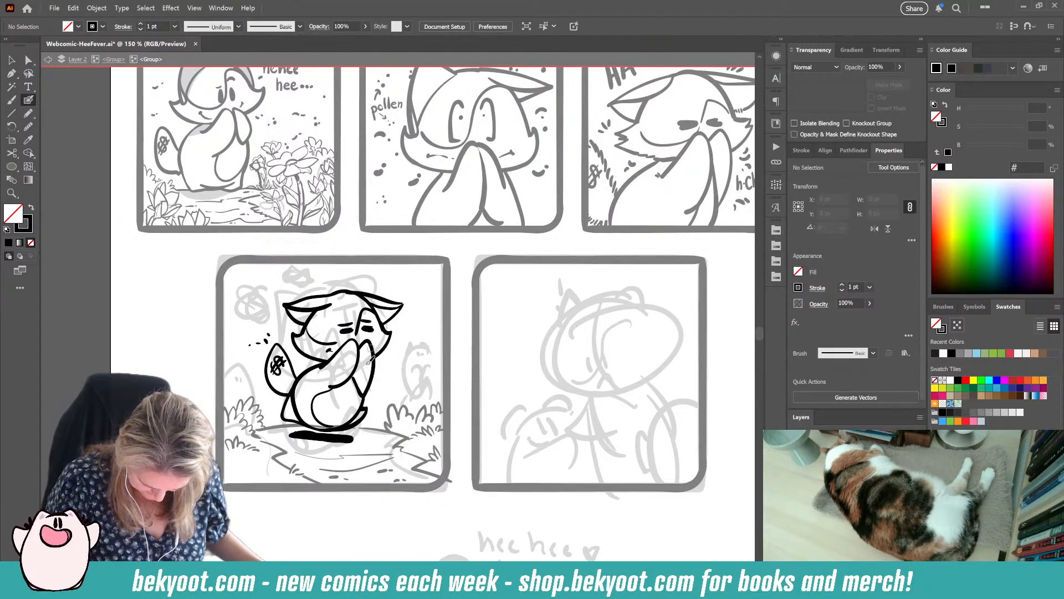
pyautogui.moveTo(320, 438)
pyautogui.mouseDown()
pyautogui.moveTo(302, 437)
pyautogui.moveTo(354, 431)
pyautogui.mouseUp()
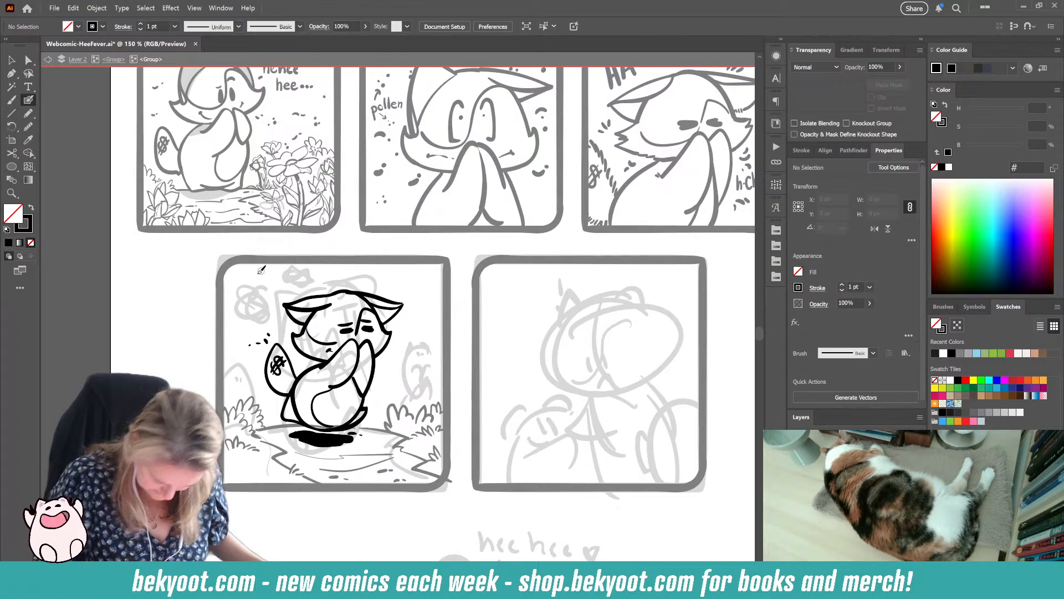
# Step: Ink a small scribbled puff near the panel's upper edge, above the ear away from the tail
pyautogui.moveTo(249, 273); pyautogui.dragTo(260, 280)
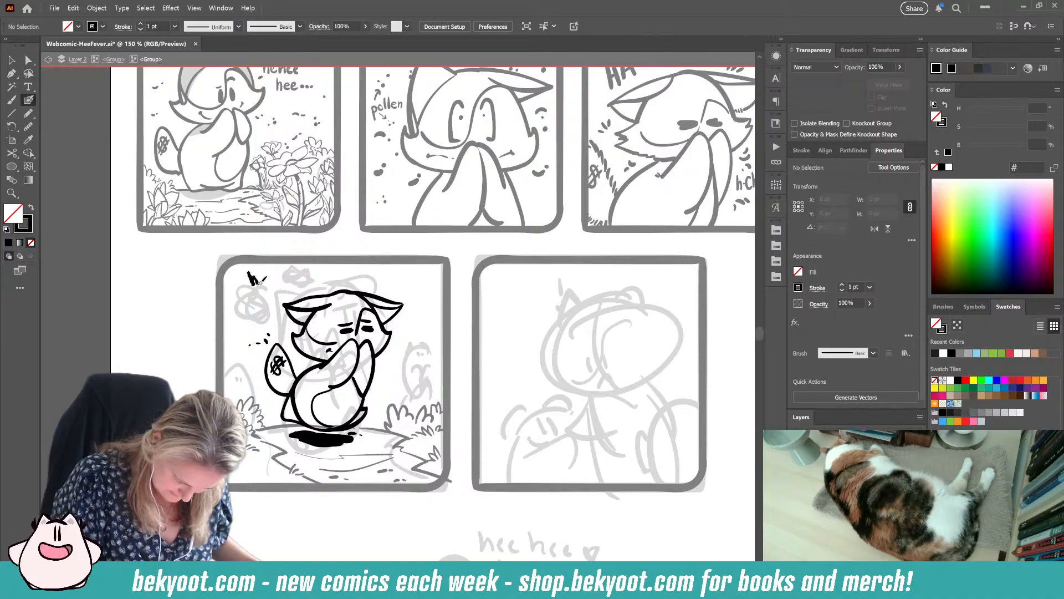
pyautogui.hotkey('ctrl', 'z')
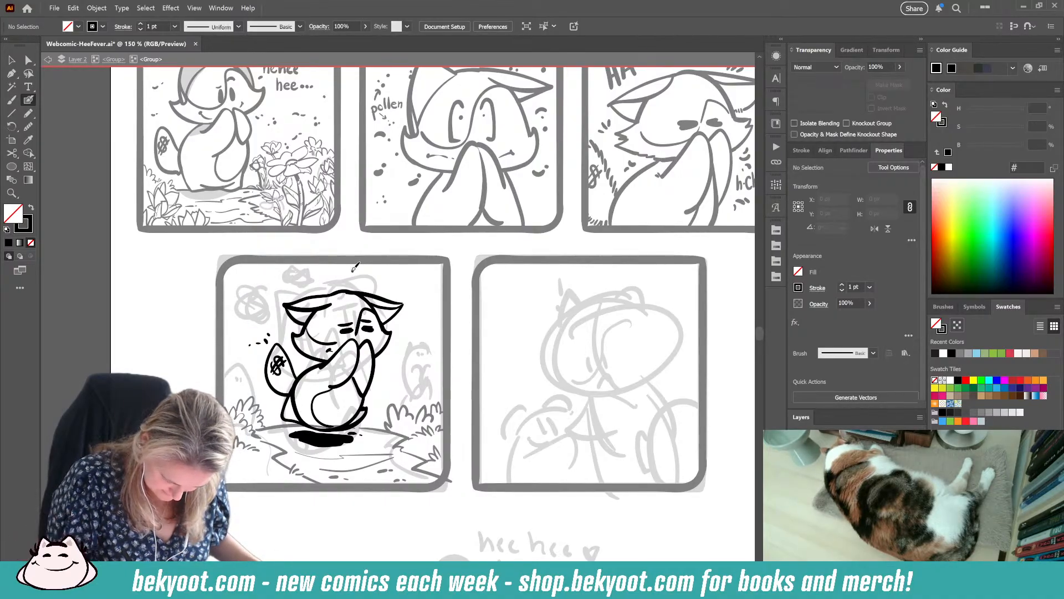
pyautogui.moveTo(353, 271)
pyautogui.mouseDown()
pyautogui.moveTo(389, 277)
pyautogui.moveTo(366, 275)
pyautogui.moveTo(379, 272)
pyautogui.mouseUp()
pyautogui.hotkey('ctrl', 'z')
pyautogui.hotkey('ctrl', 'z')
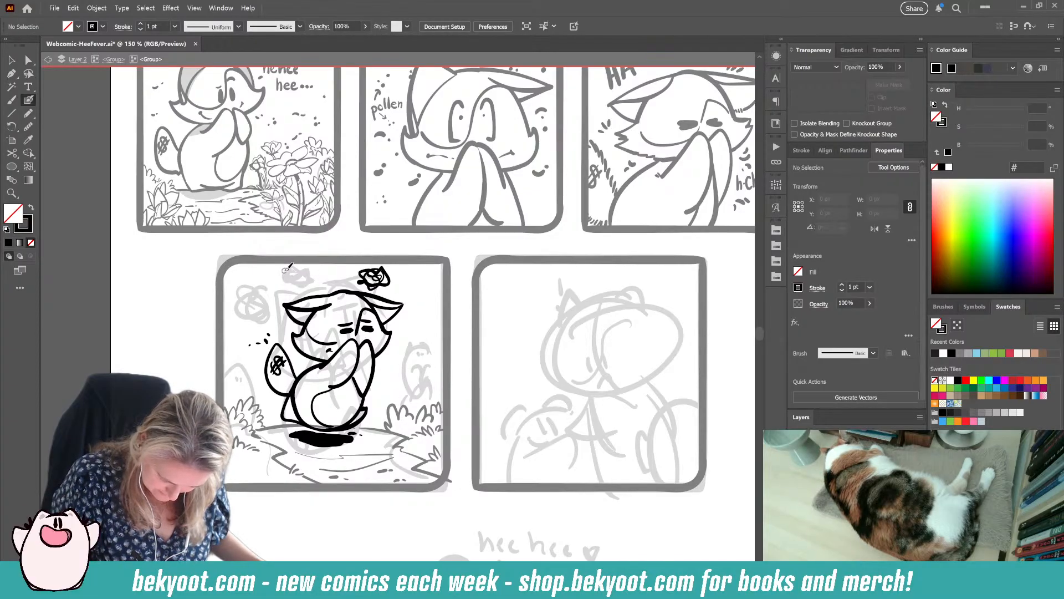
# Step: Hand-letter "ha-choo!" above the cat's head and dot pollen specks on the side away from the tail
pyautogui.moveTo(288, 267)
pyautogui.mouseDown()
pyautogui.moveTo(286, 283)
pyautogui.moveTo(297, 273)
pyautogui.mouseUp()
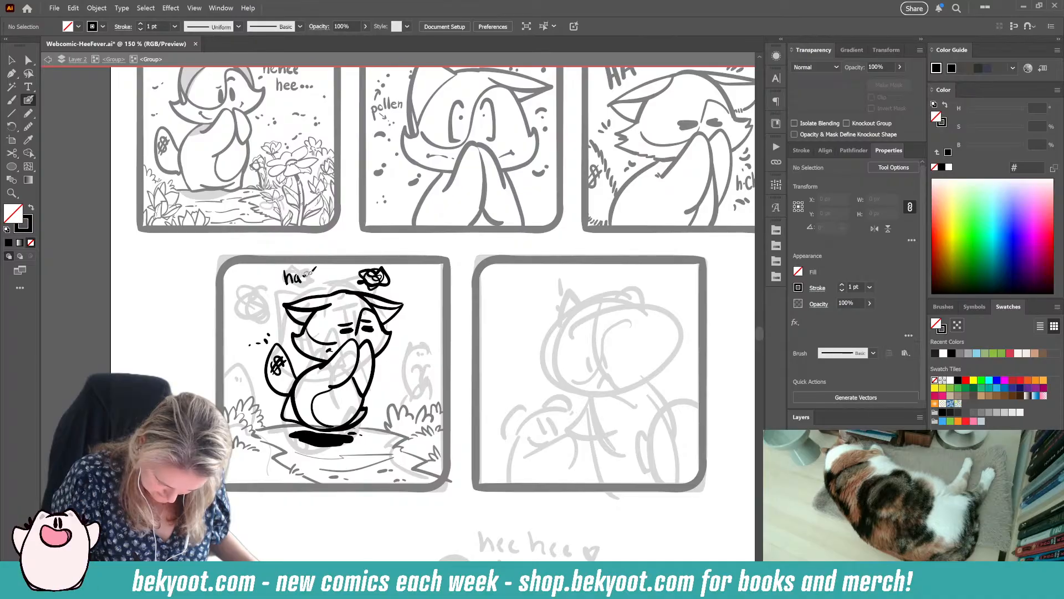
pyautogui.moveTo(319, 270)
pyautogui.mouseDown()
pyautogui.moveTo(313, 280)
pyautogui.moveTo(339, 273)
pyautogui.mouseUp()
pyautogui.moveTo(354, 260); pyautogui.dragTo(350, 267)
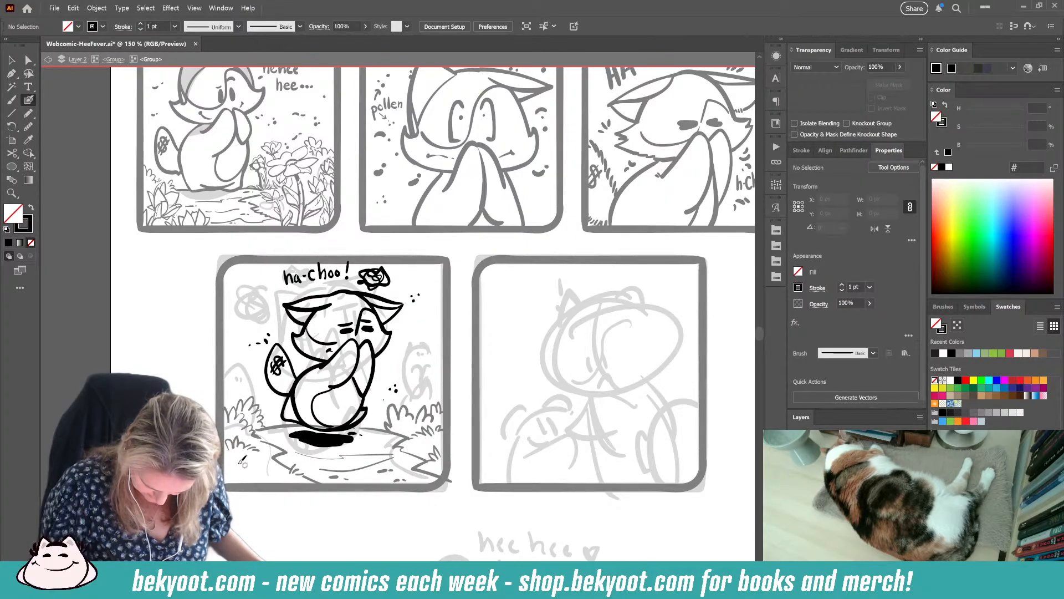
# Step: Try to move both of the cat's eyes slightly lower together
pyautogui.moveTo(351, 321)
pyautogui.mouseDown()
pyautogui.moveTo(344, 332)
pyautogui.moveTo(371, 335)
pyautogui.mouseUp()
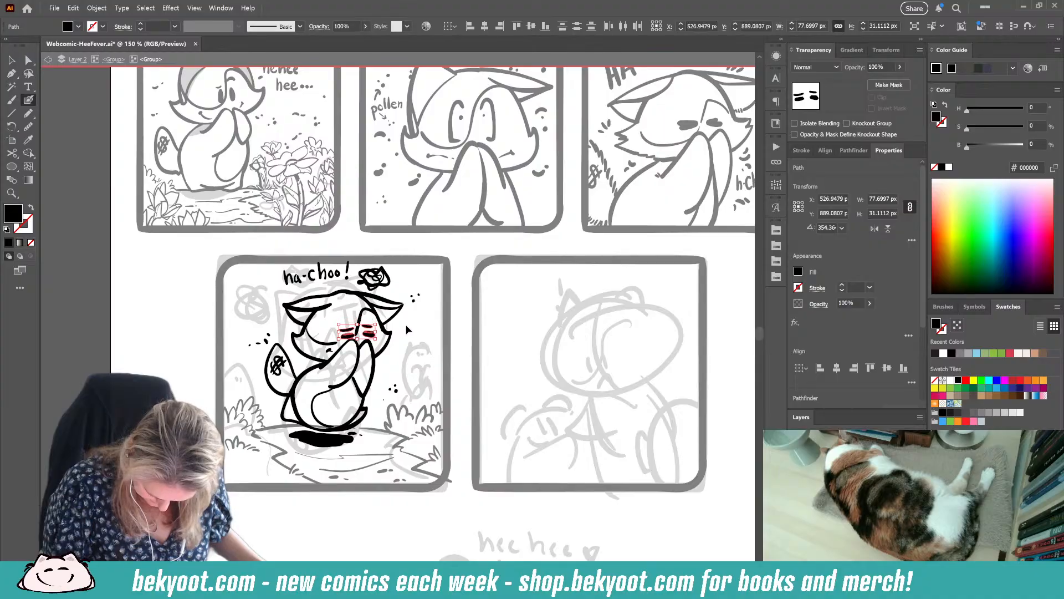
pyautogui.keyDown('ctrl'); pyautogui.click(406, 326); pyautogui.keyUp('ctrl')
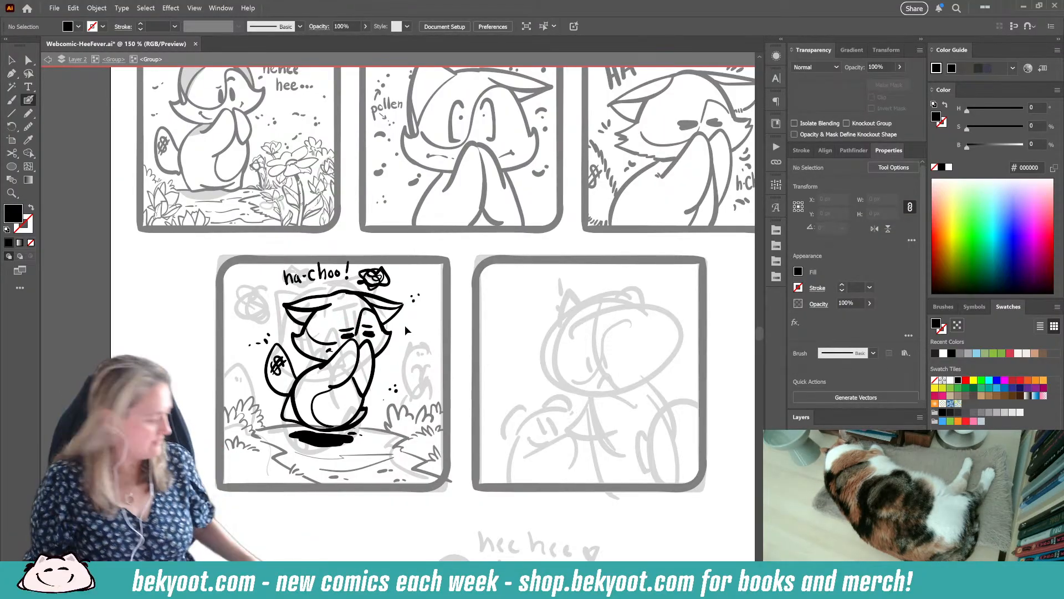
pyautogui.hotkey('ctrl', 'z')
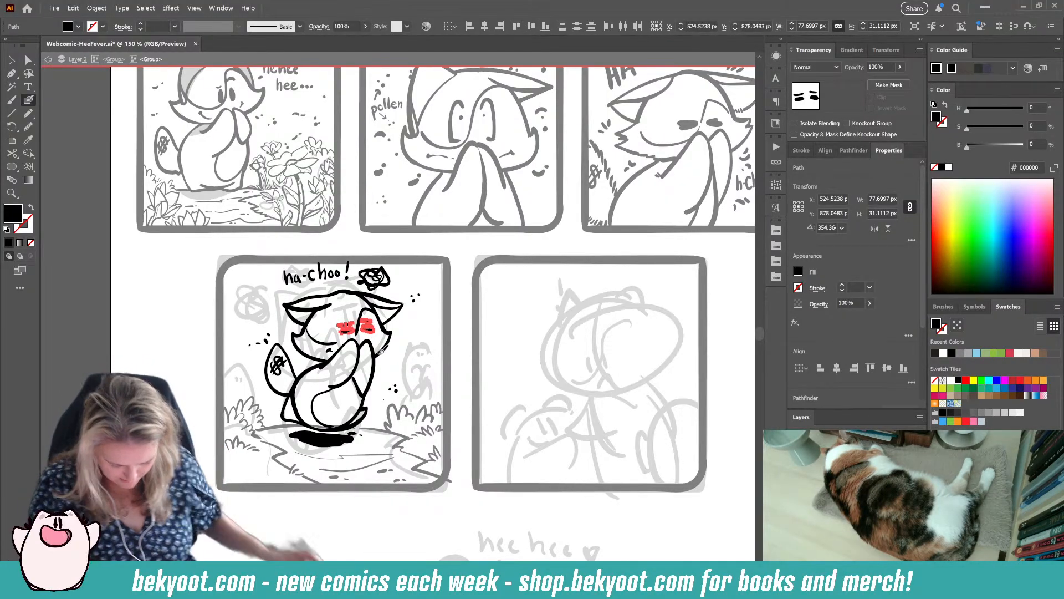
pyautogui.keyDown('ctrl'); pyautogui.click(381, 359); pyautogui.keyUp('ctrl')
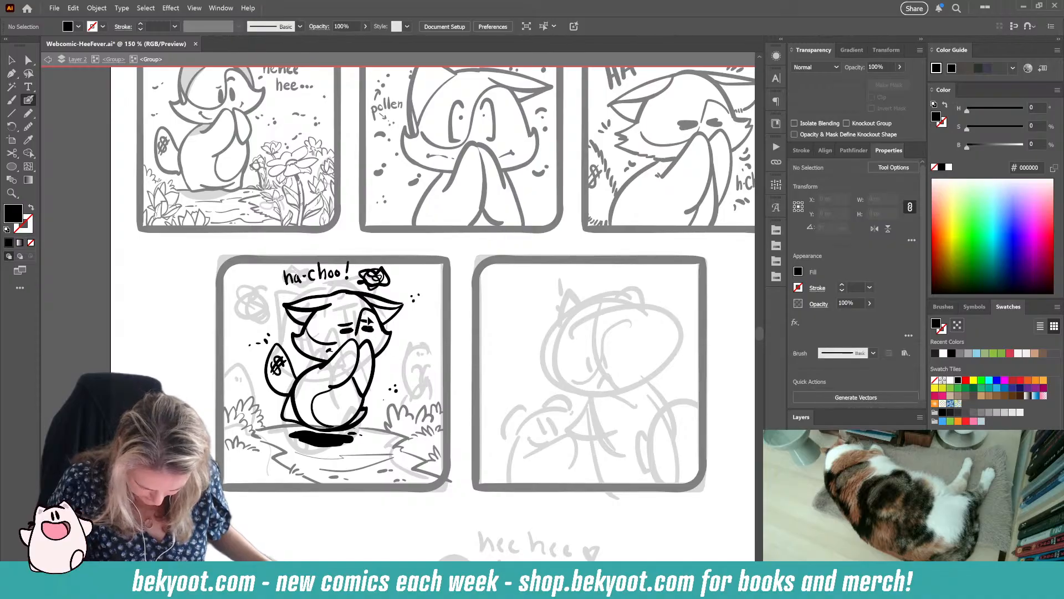
# Step: Nudge the cat's eyes individually, shifting the one on the tail side slightly toward the cheek
pyautogui.keyDown('ctrl'); pyautogui.click(370, 332); pyautogui.keyUp('ctrl')
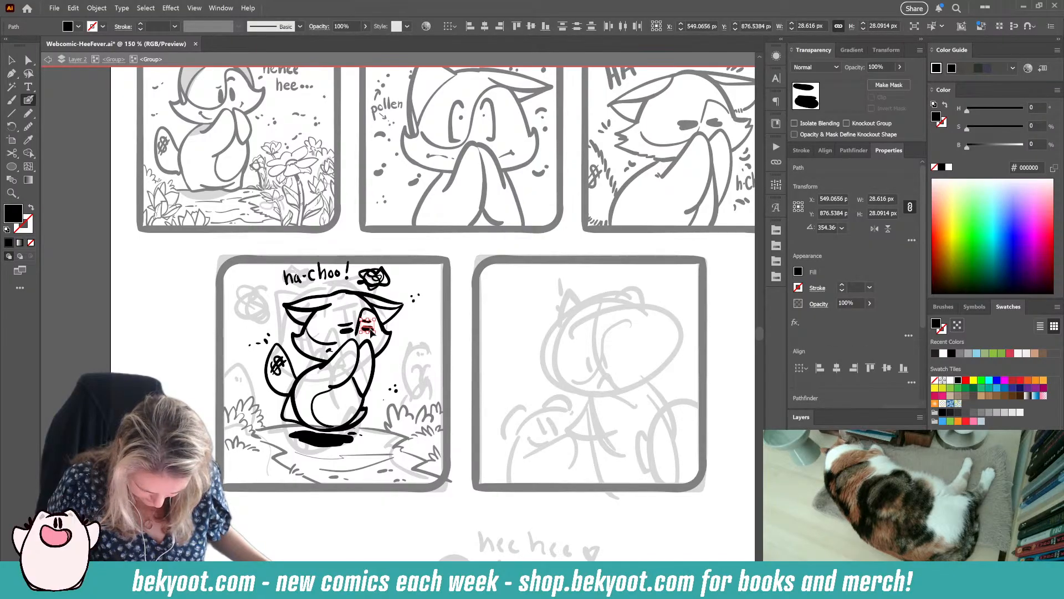
pyautogui.moveTo(370, 329); pyautogui.dragTo(371, 334)
pyautogui.keyDown('ctrl'); pyautogui.click(414, 333); pyautogui.keyUp('ctrl')
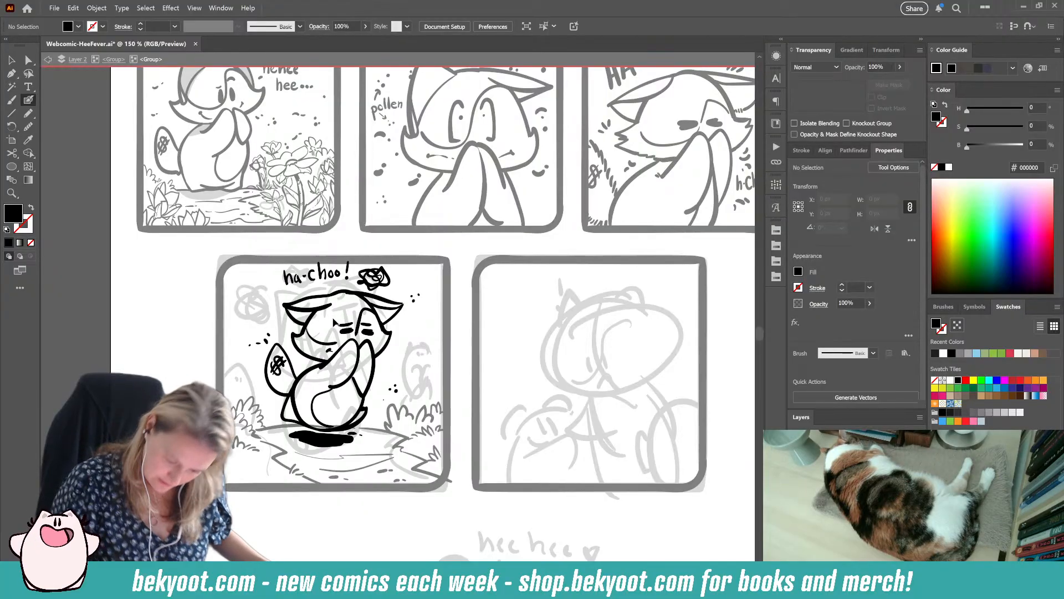
pyautogui.keyDown('ctrl'); pyautogui.click(346, 331); pyautogui.keyUp('ctrl')
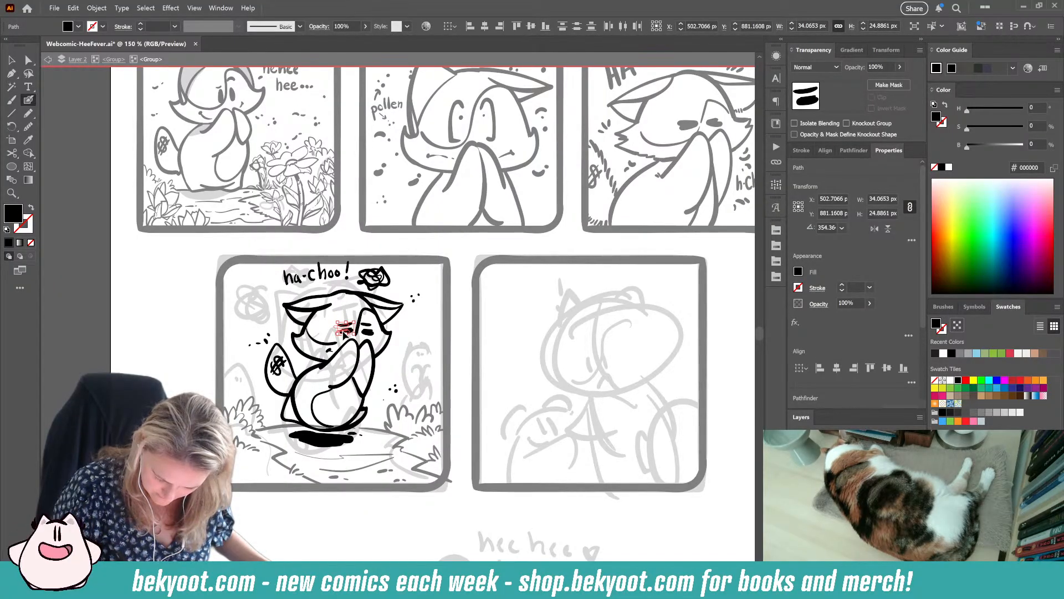
pyautogui.moveTo(342, 331); pyautogui.dragTo(342, 331)
pyautogui.keyDown('ctrl'); pyautogui.click(407, 333); pyautogui.keyUp('ctrl')
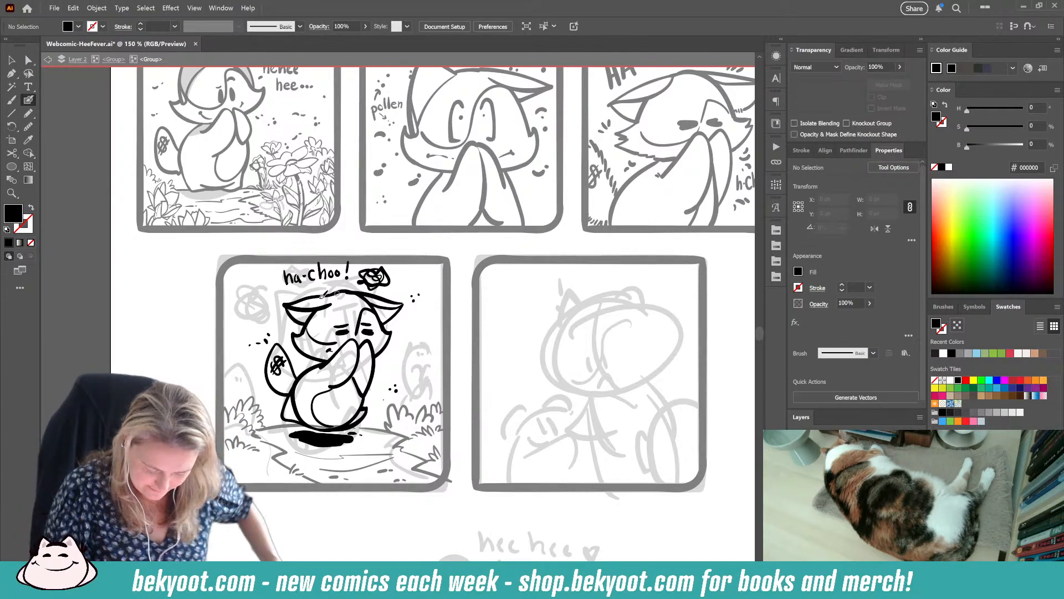
# Step: Hand-letter "hchoo!" beside the tail-side ear and "sniffle.." directly beneath it
pyautogui.moveTo(237, 301)
pyautogui.mouseDown()
pyautogui.moveTo(252, 291)
pyautogui.moveTo(244, 304)
pyautogui.moveTo(256, 302)
pyautogui.mouseUp()
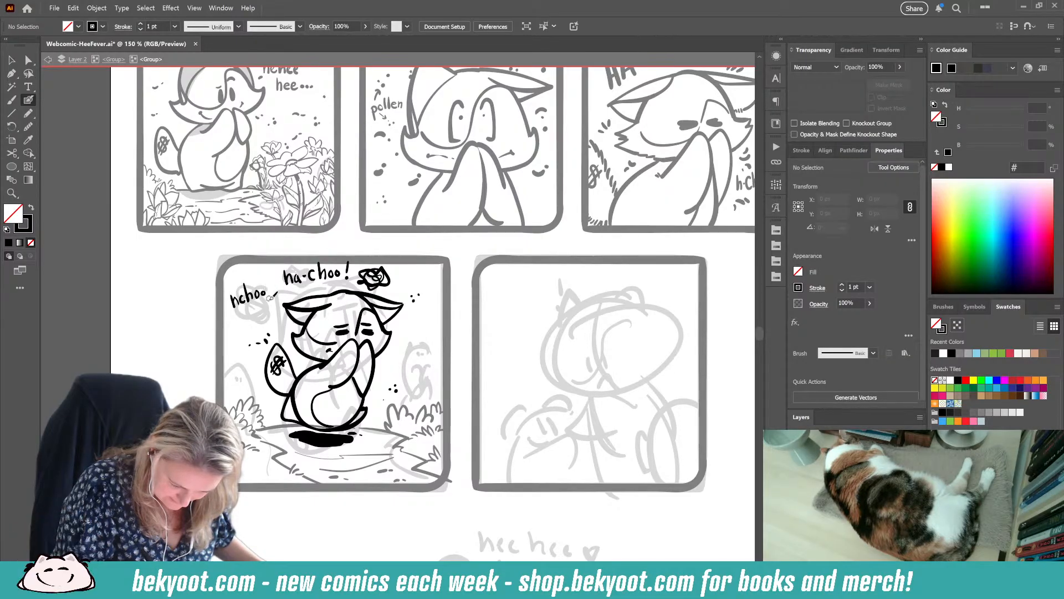
pyautogui.moveTo(269, 276); pyautogui.dragTo(269, 287)
pyautogui.click(270, 292)
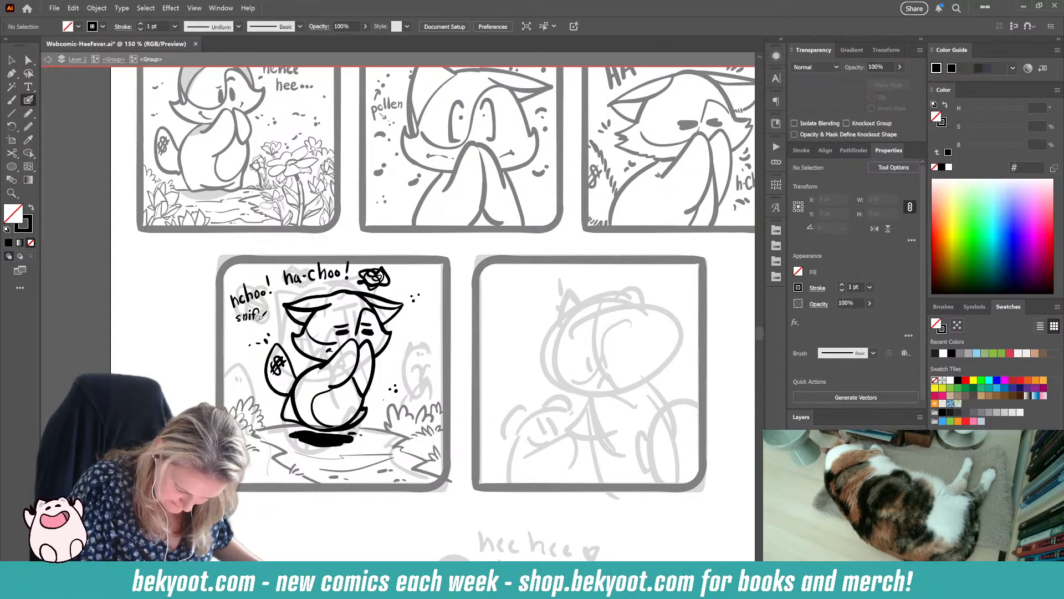
pyautogui.moveTo(273, 304); pyautogui.dragTo(270, 314)
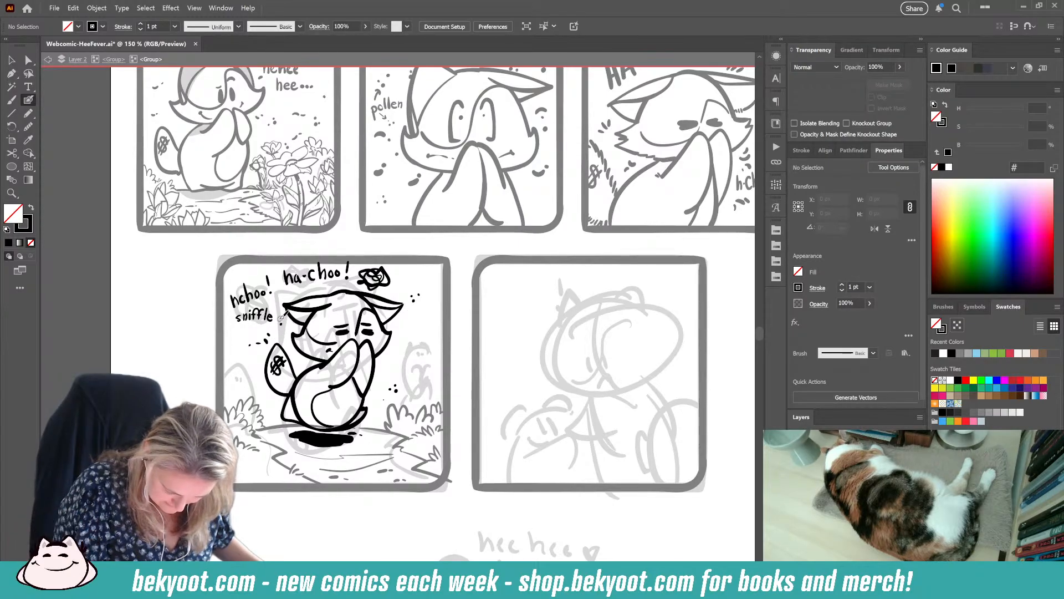
# Step: Dot clusters of pollen specks below the "sniffle" lettering and beside the cheek away from the tail
pyautogui.click(240, 336)
pyautogui.click(239, 334)
pyautogui.click(233, 337)
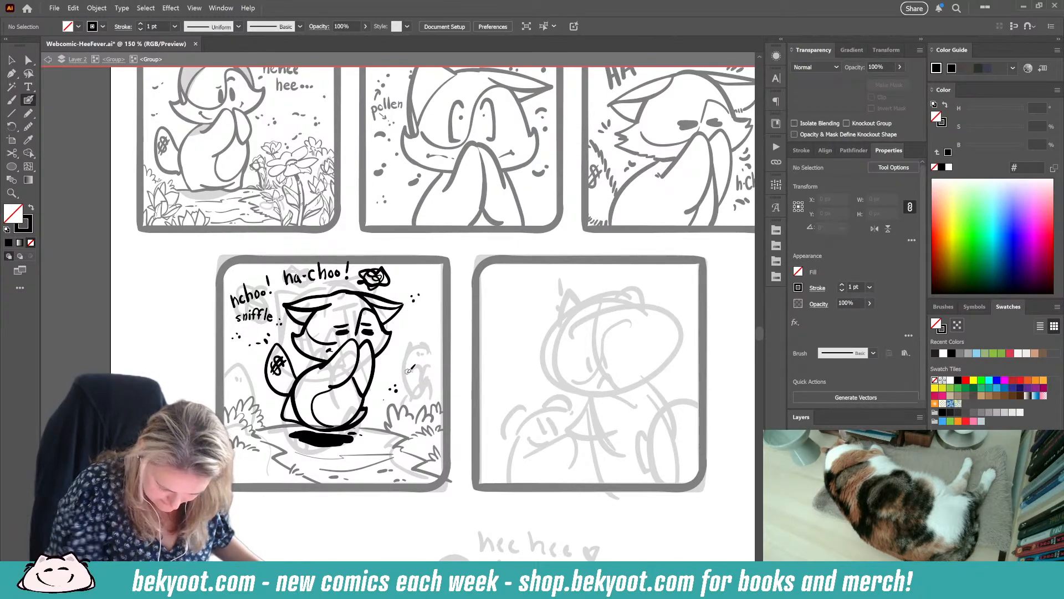
pyautogui.click(414, 331)
pyautogui.click(418, 327)
pyautogui.click(411, 323)
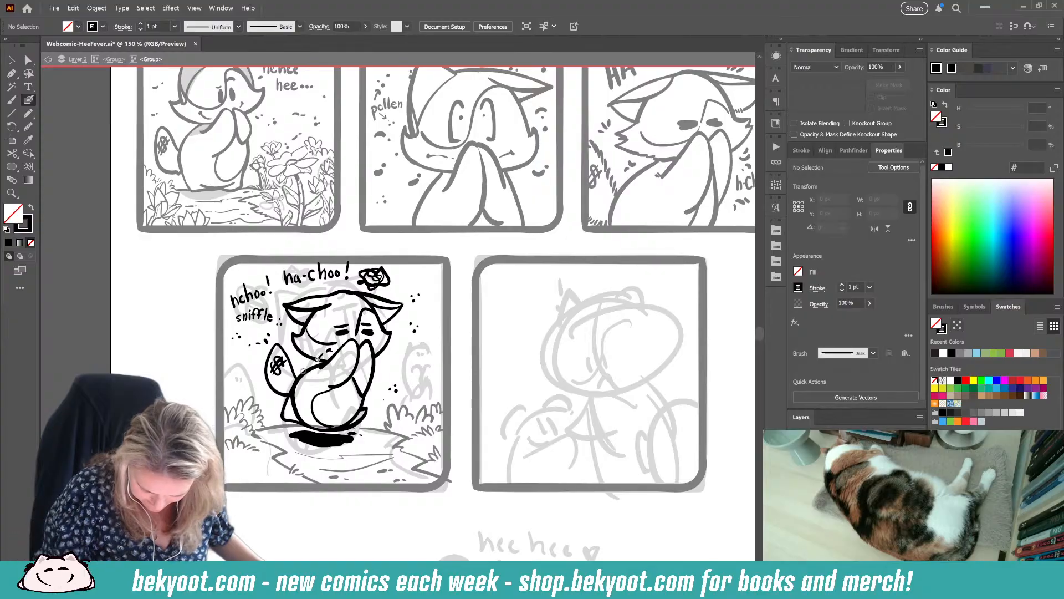
# Step: Draw short tear lines beneath both of the cat's eyes and exit the group's isolation mode
pyautogui.moveTo(339, 334); pyautogui.dragTo(364, 338)
pyautogui.moveTo(369, 333); pyautogui.dragTo(369, 337)
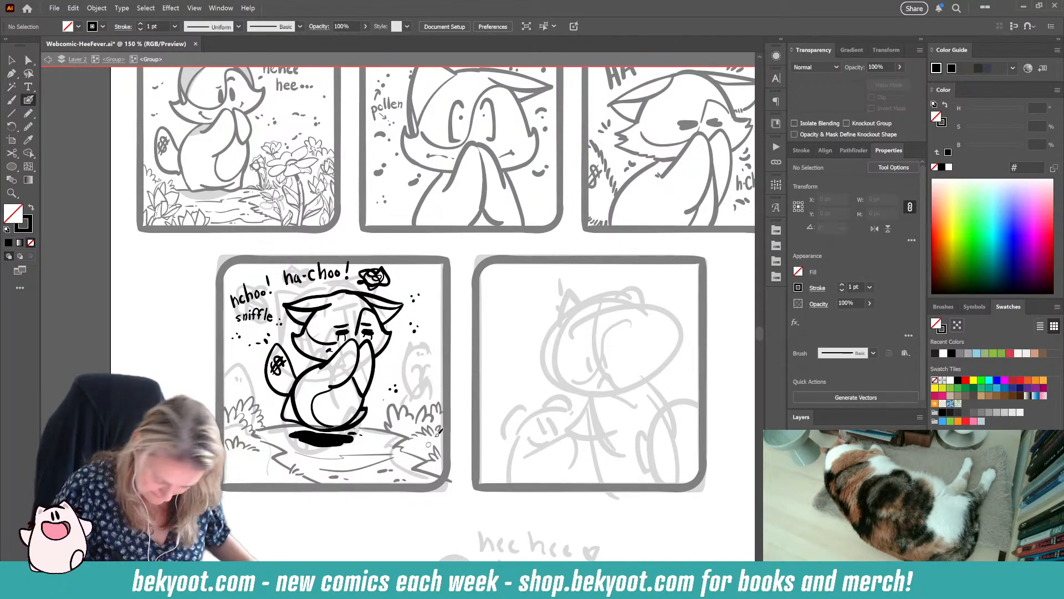
pyautogui.press('Escape')
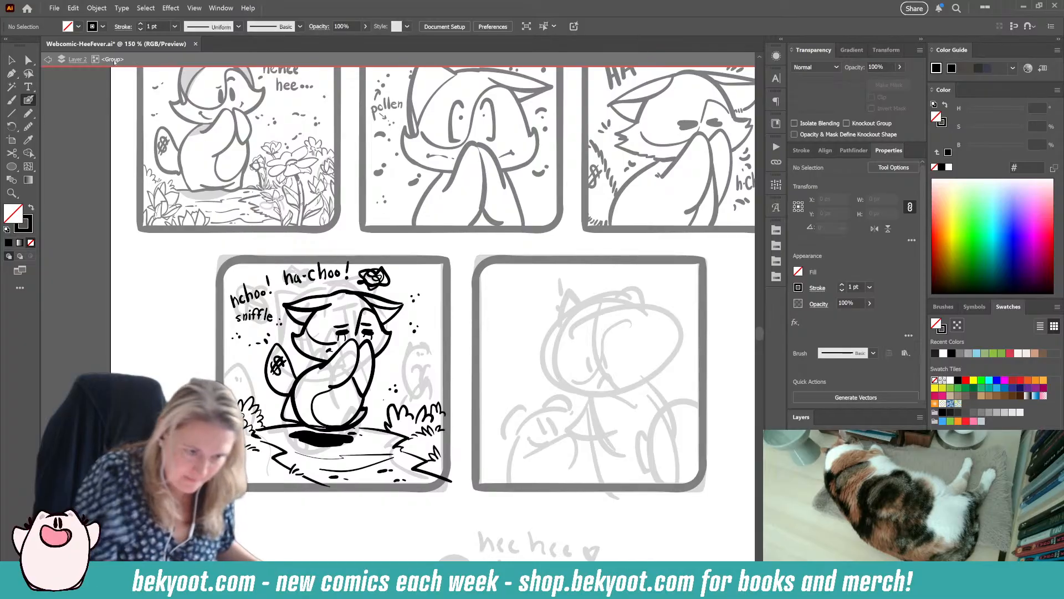
# Step: Ink the head top, eyes and small arm of the background creature beside the cat, on the side away from its tail
pyautogui.scroll(-1, 356, 409)
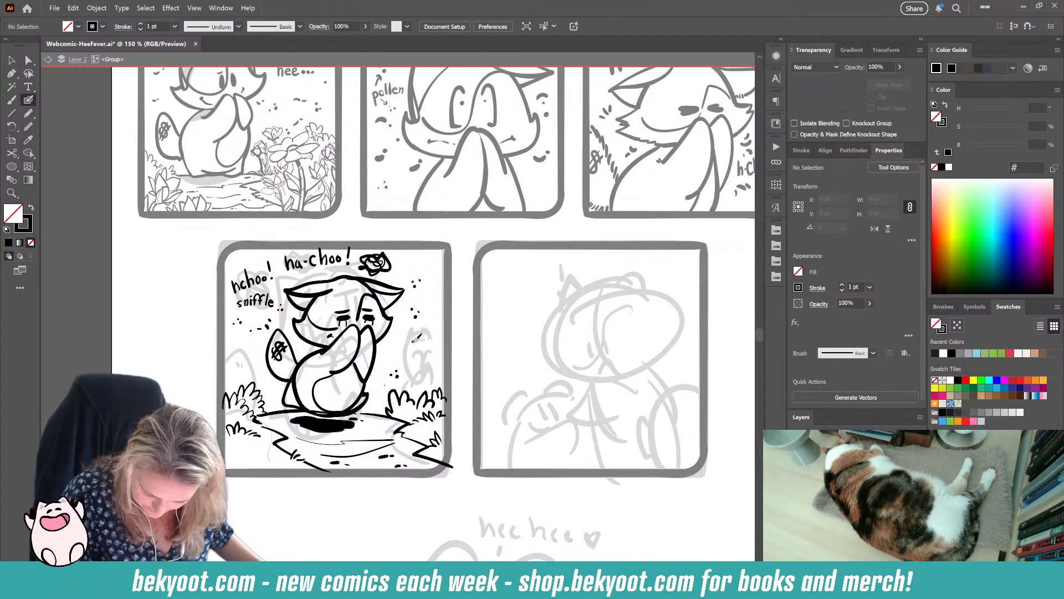
pyautogui.moveTo(429, 339)
pyautogui.mouseDown()
pyautogui.moveTo(442, 345)
pyautogui.moveTo(403, 353)
pyautogui.moveTo(423, 350)
pyautogui.mouseUp()
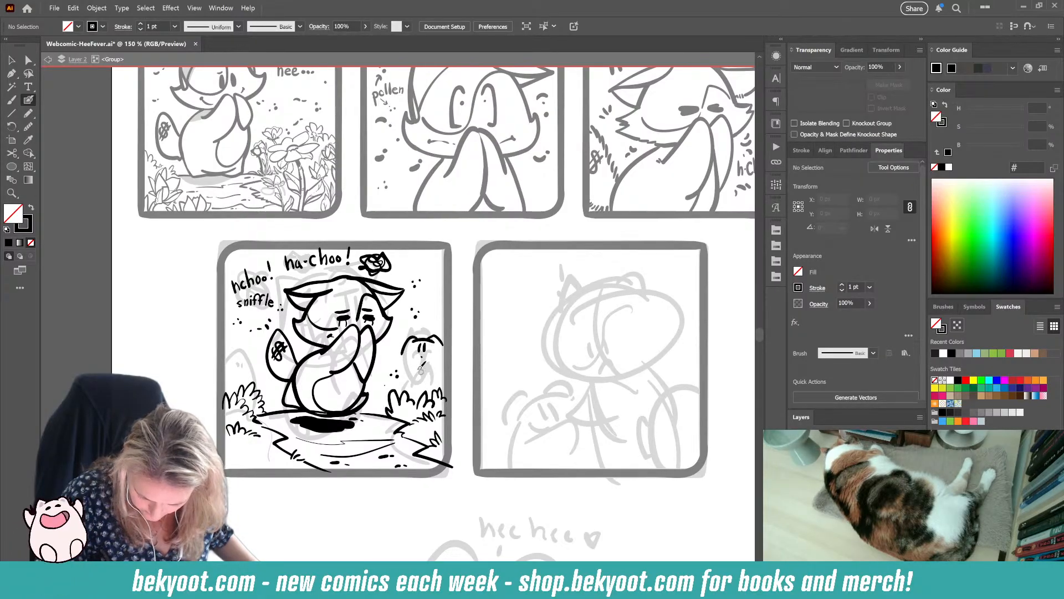
pyautogui.moveTo(402, 353); pyautogui.dragTo(396, 351)
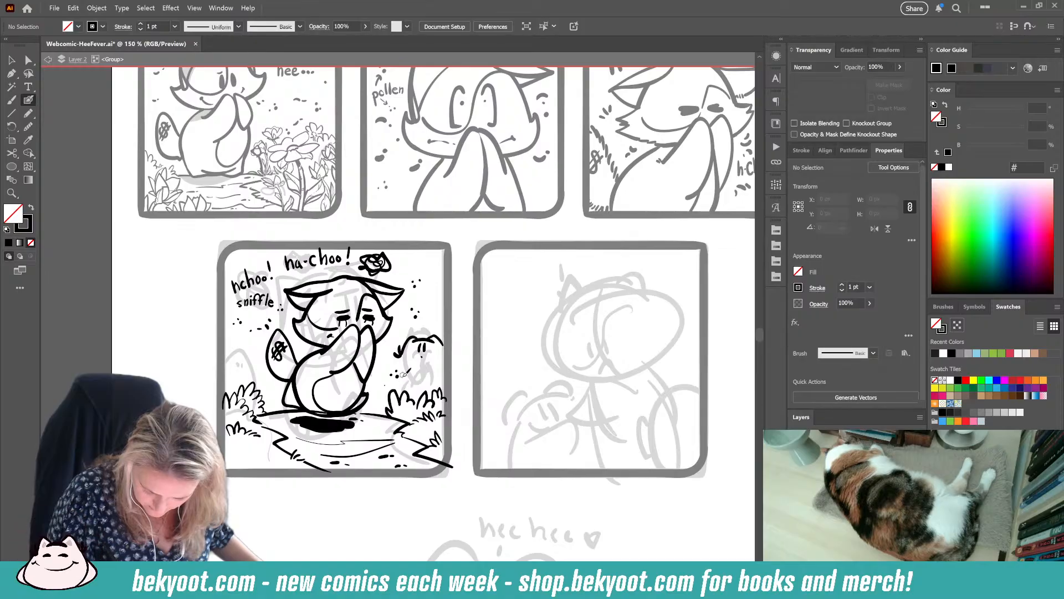
# Step: Move the pollen cluster between the cat and the background creature closer to the cat's body and exit the nested group
pyautogui.keyDown('ctrl'); pyautogui.doubleClick(399, 380); pyautogui.keyUp('ctrl')
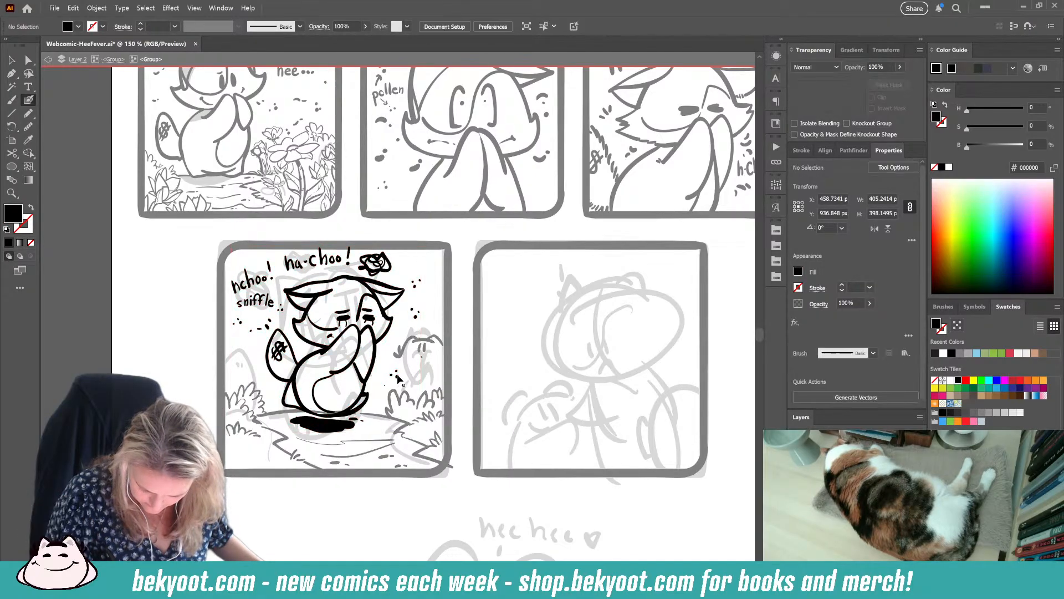
pyautogui.keyDown('ctrl'); pyautogui.click(395, 375); pyautogui.keyUp('ctrl')
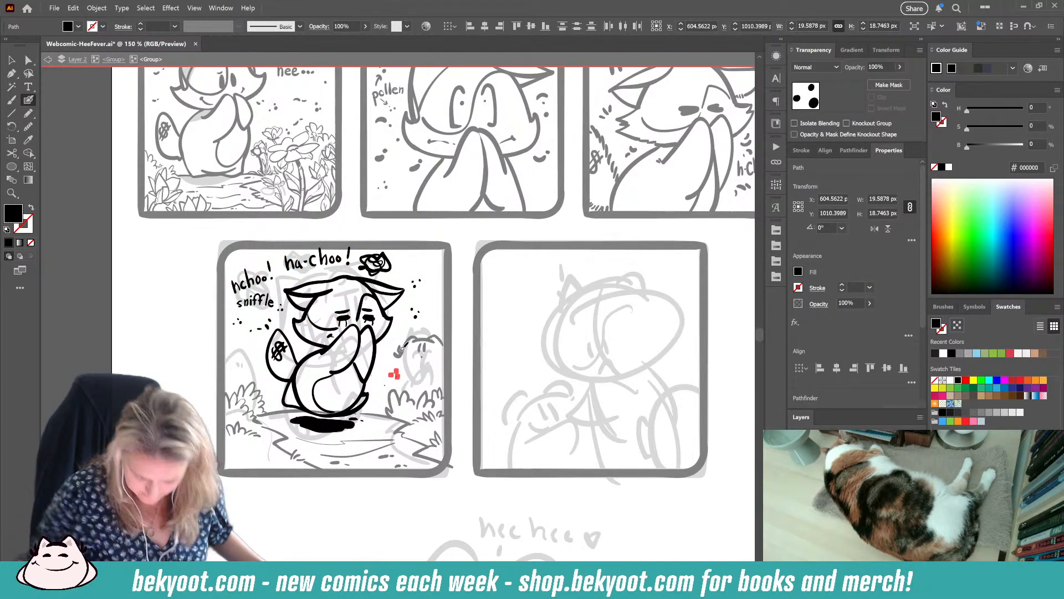
pyautogui.scroll(2, 404, 355)
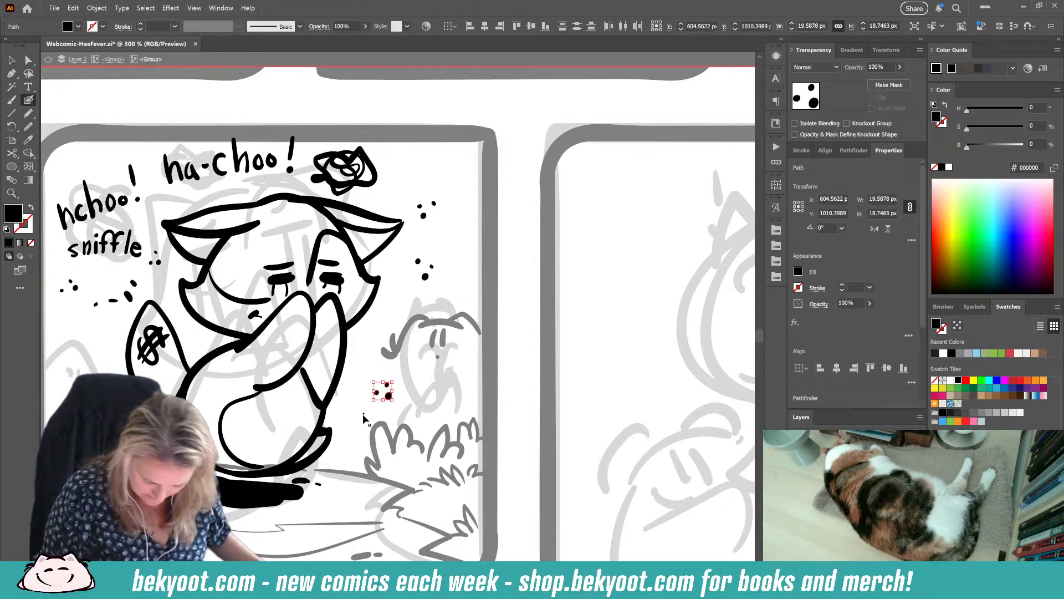
pyautogui.moveTo(385, 394); pyautogui.dragTo(362, 382)
pyautogui.click(375, 344)
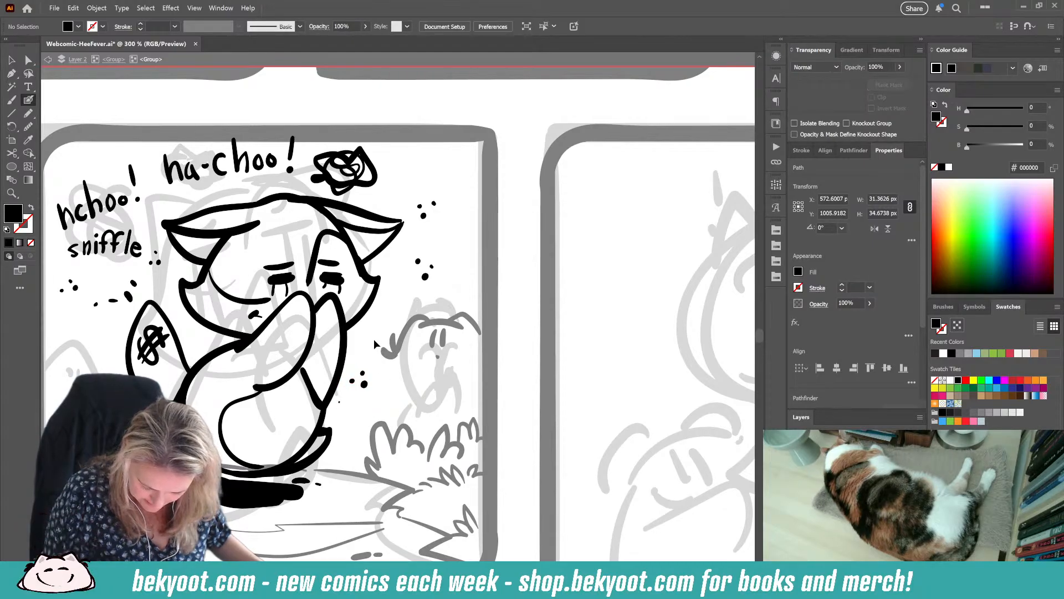
pyautogui.press('Escape')
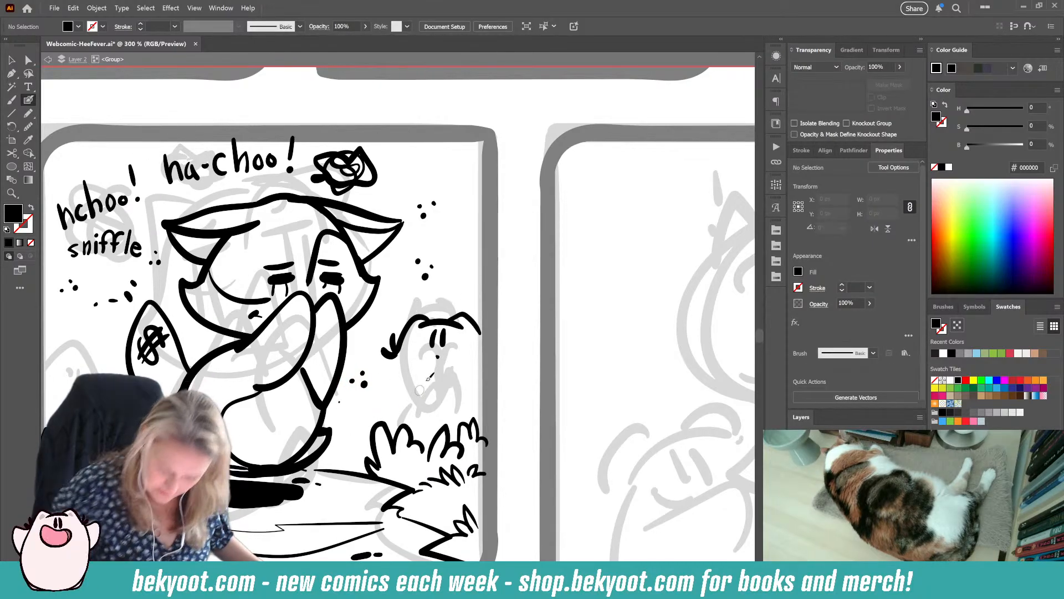
# Step: Ink the creature's body edge down to the grass and dot its nose below the eyes
pyautogui.moveTo(396, 353); pyautogui.dragTo(384, 420)
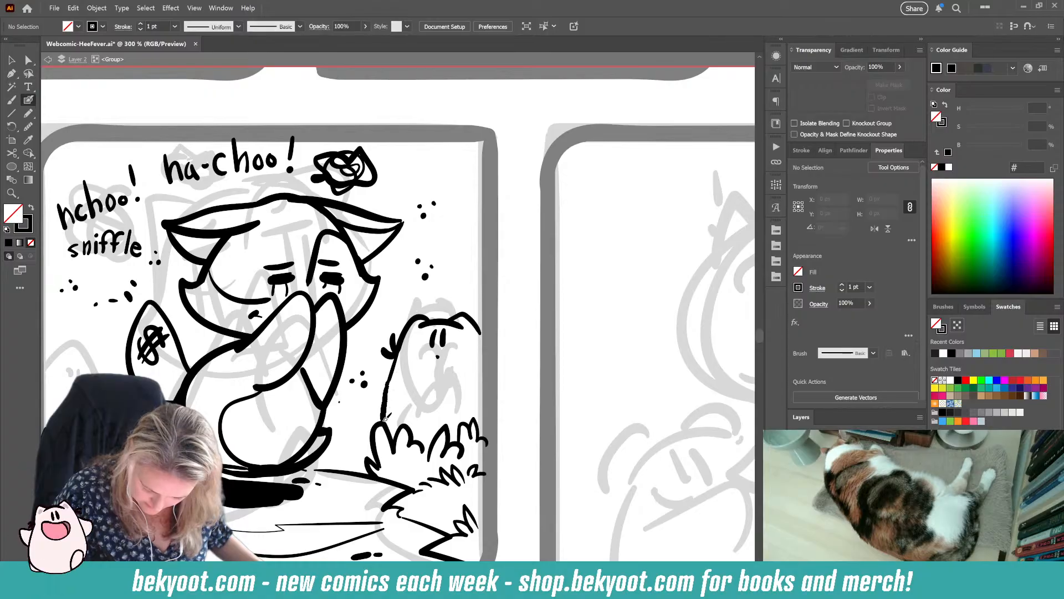
pyautogui.click(437, 356)
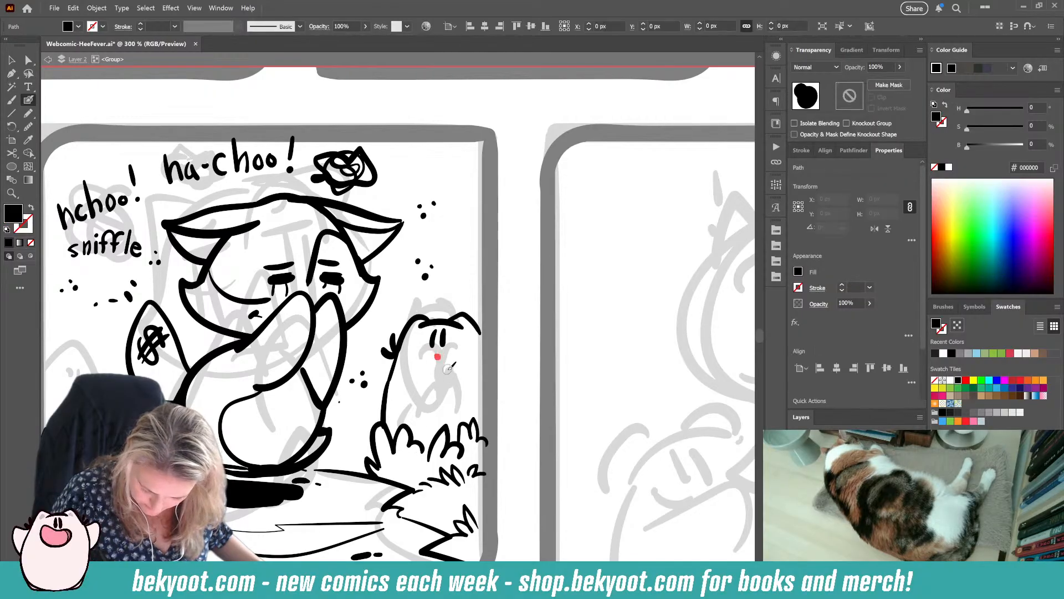
pyautogui.hotkey('ctrl', 'shift', 'a')
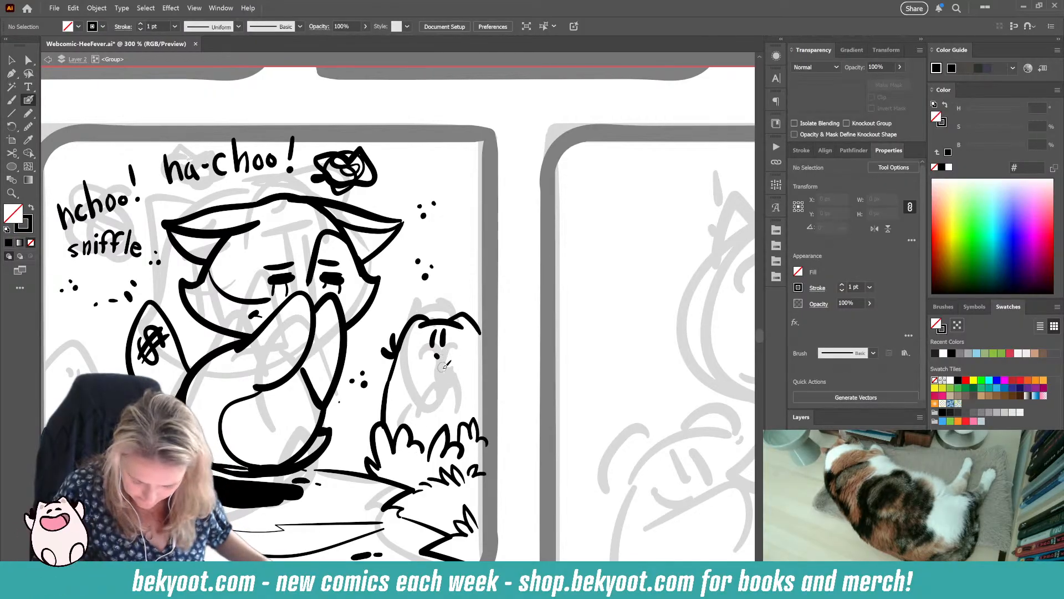
pyautogui.hotkey('shift', 'x')
pyautogui.hotkey('shift', 'x')
pyautogui.hotkey('shift', 'x')
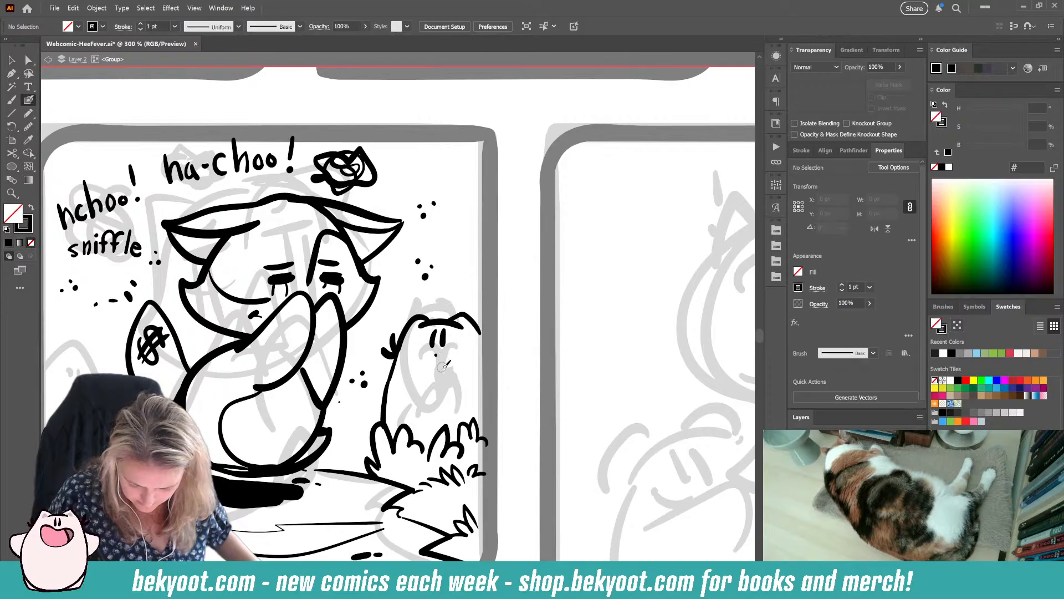
pyautogui.hotkey('shift', 'x')
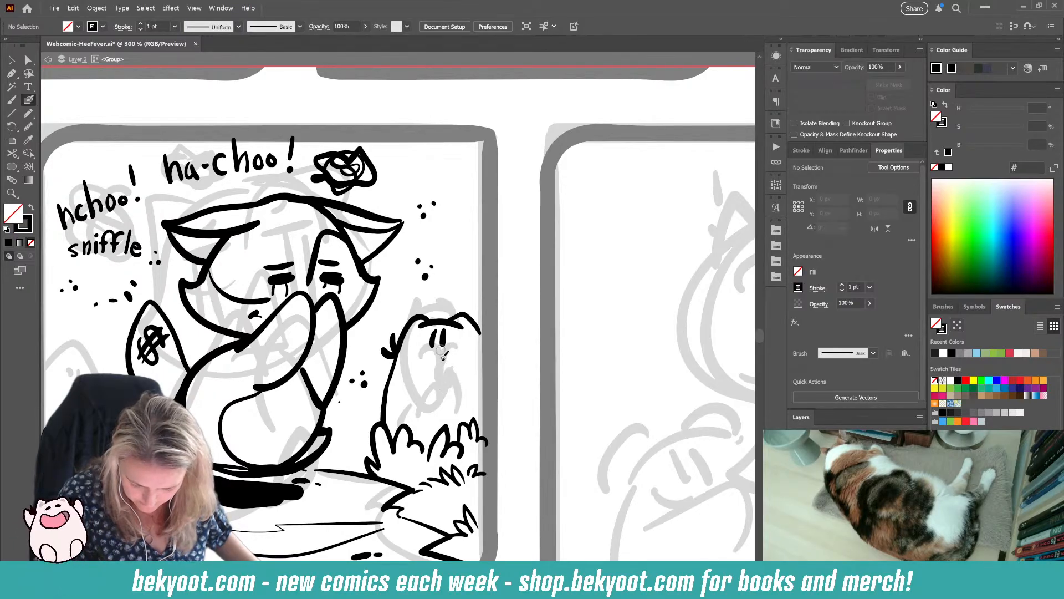
# Step: Draw the creature's frowning mouth and an exclamation mark above its head
pyautogui.moveTo(463, 377)
pyautogui.mouseDown()
pyautogui.moveTo(442, 365)
pyautogui.moveTo(437, 410)
pyautogui.moveTo(435, 374)
pyautogui.moveTo(432, 415)
pyautogui.mouseUp()
pyautogui.moveTo(443, 292); pyautogui.dragTo(441, 305)
pyautogui.click(441, 313)
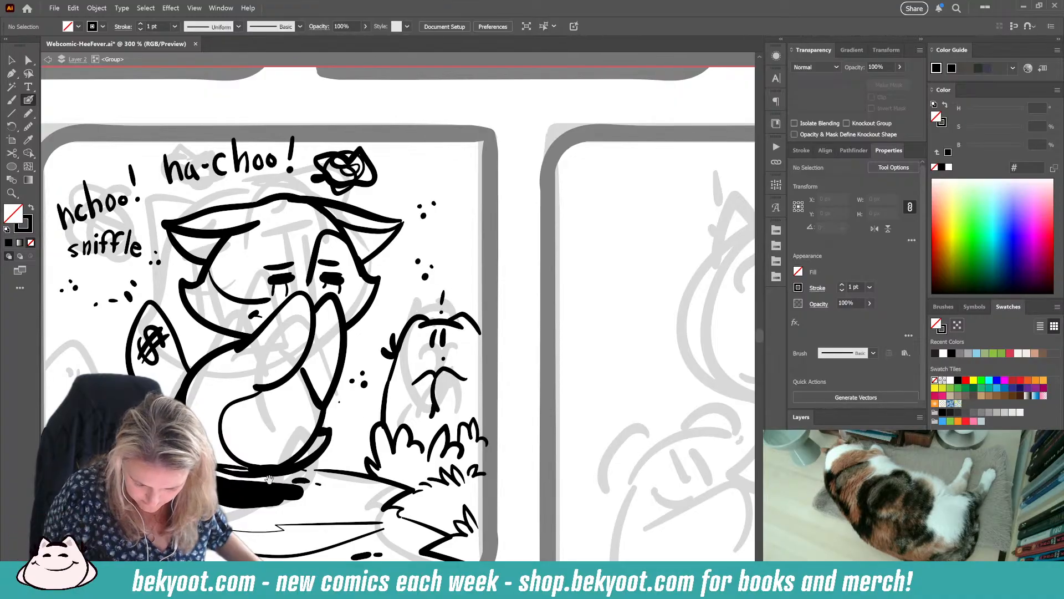
# Step: Ink the head top and eyes of the second background creature behind the bush near the cat's tail
pyautogui.moveTo(242, 432); pyautogui.dragTo(414, 391)
pyautogui.moveTo(228, 312); pyautogui.dragTo(258, 306)
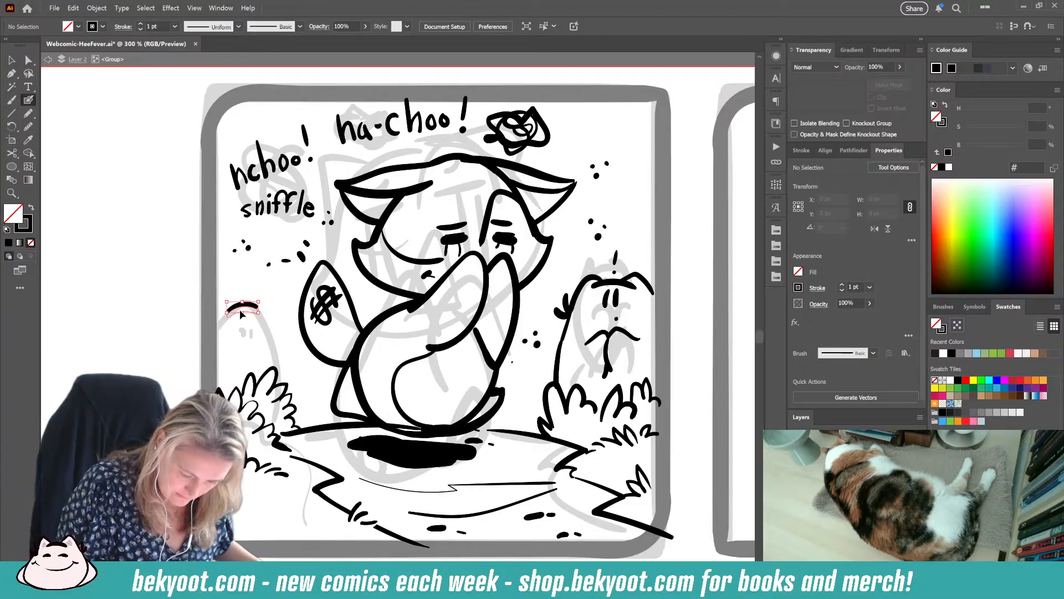
pyautogui.hotkey('shift', 'x')
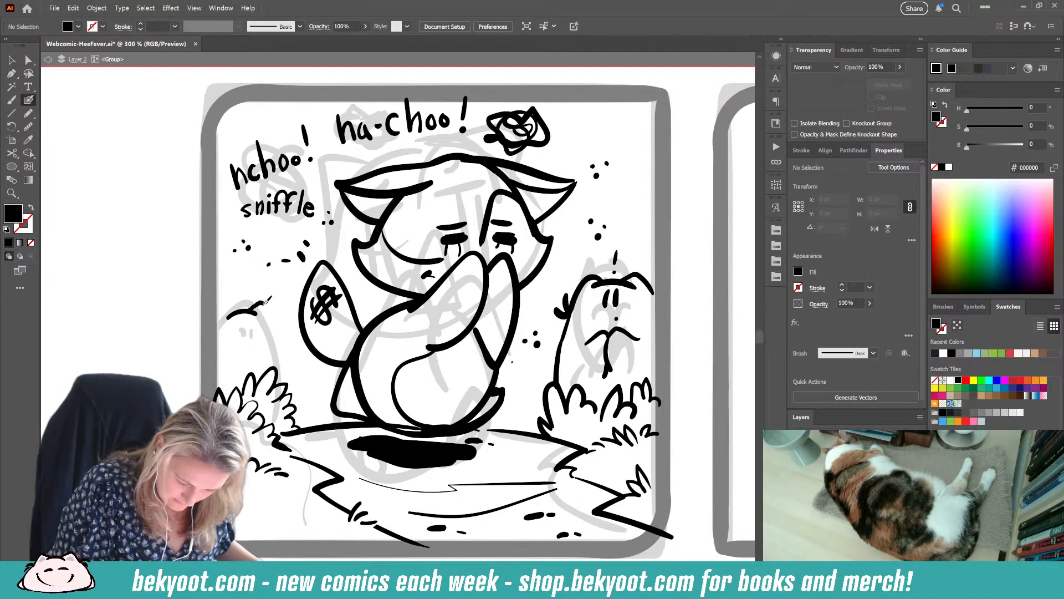
pyautogui.moveTo(260, 302)
pyautogui.mouseDown()
pyautogui.moveTo(278, 319)
pyautogui.moveTo(213, 332)
pyautogui.moveTo(254, 333)
pyautogui.mouseUp()
pyautogui.hotkey('shift', 'x')
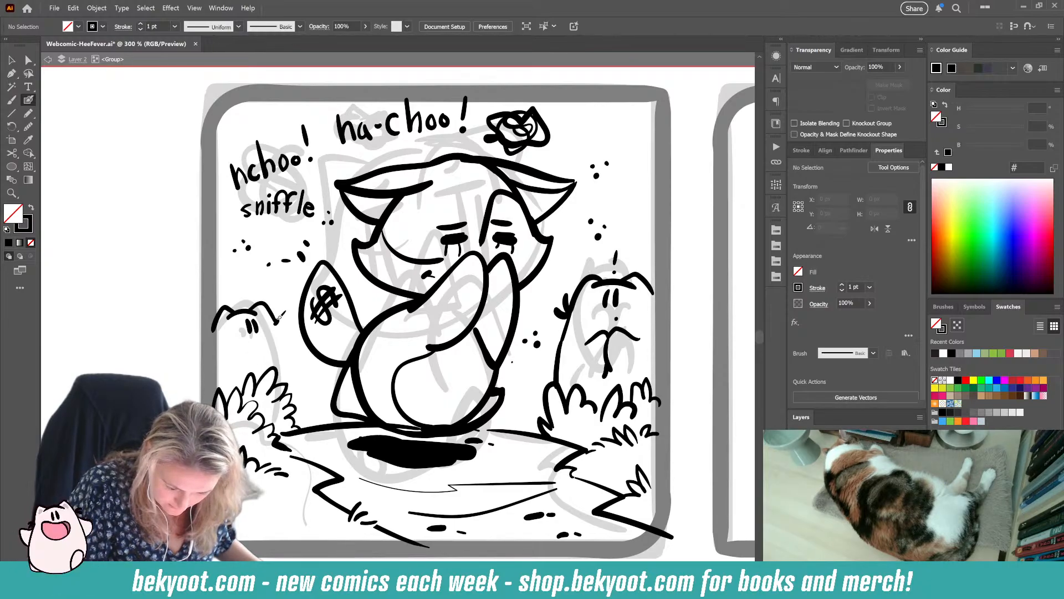
# Step: Ink the second creature's body edge, nose and mouth, and add an exclamation mark above its head
pyautogui.moveTo(279, 318); pyautogui.dragTo(287, 383)
pyautogui.moveTo(235, 360); pyautogui.dragTo(251, 350)
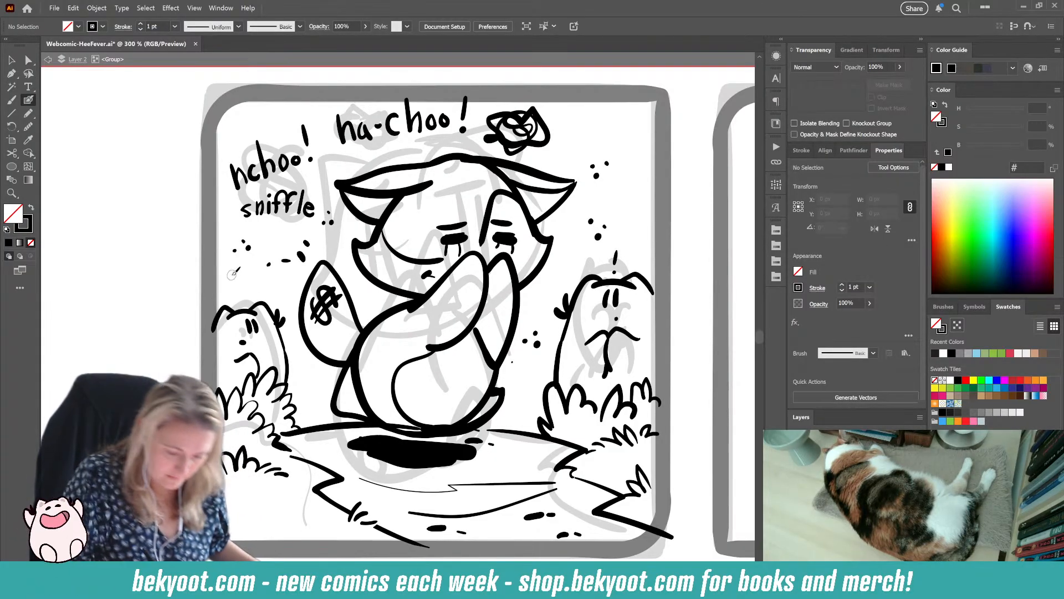
pyautogui.moveTo(232, 274); pyautogui.dragTo(236, 288)
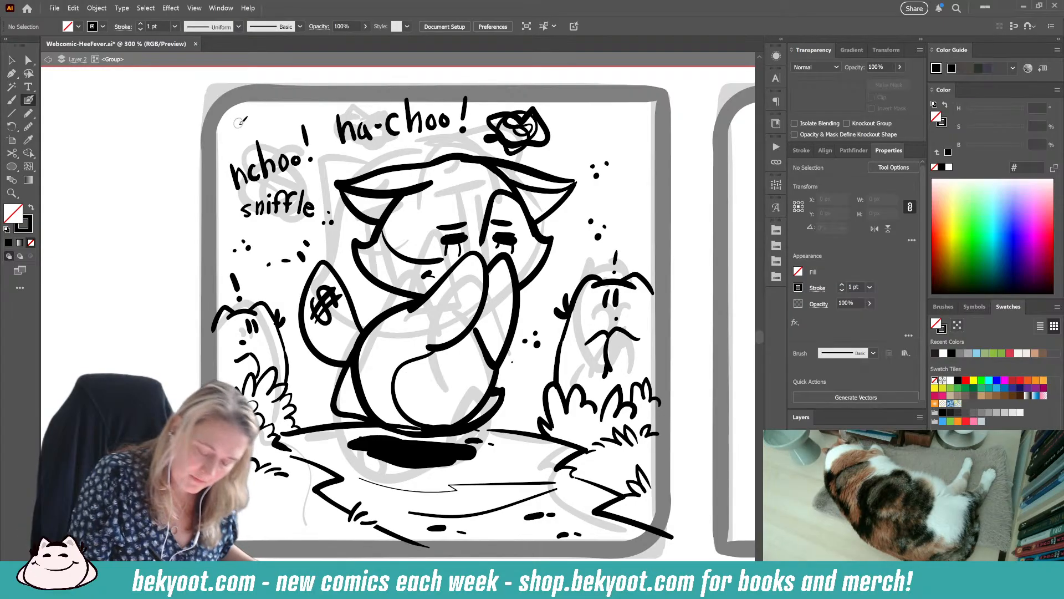
# Step: Hand-letter "chnoo!" above the "hchoo!" lettering, redrawing the misshapen letters after the "ch"
pyautogui.moveTo(243, 118); pyautogui.dragTo(237, 129)
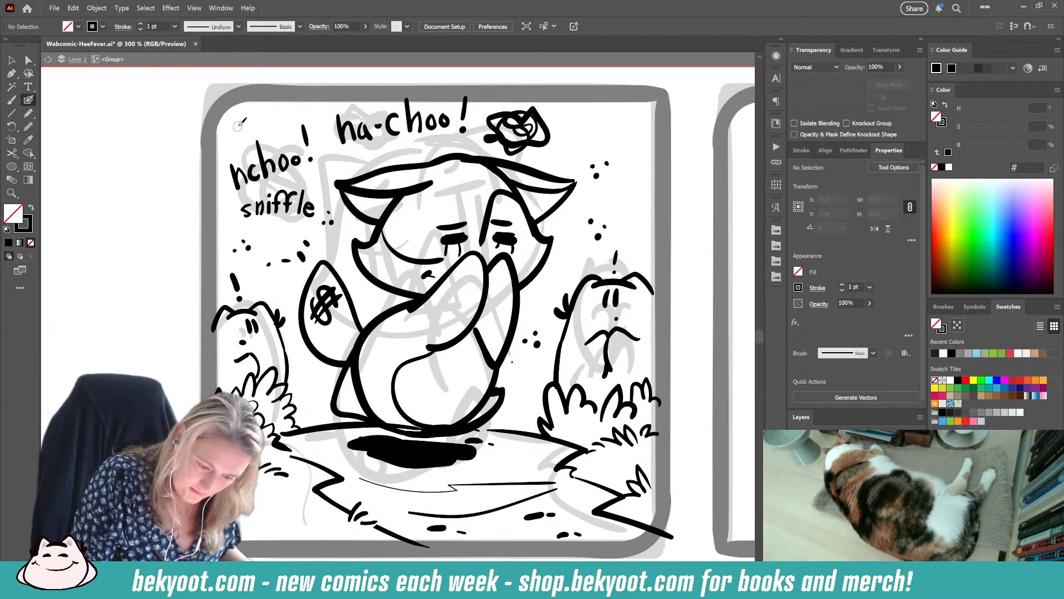
pyautogui.moveTo(243, 119); pyautogui.dragTo(239, 135)
pyautogui.moveTo(249, 109); pyautogui.dragTo(252, 112)
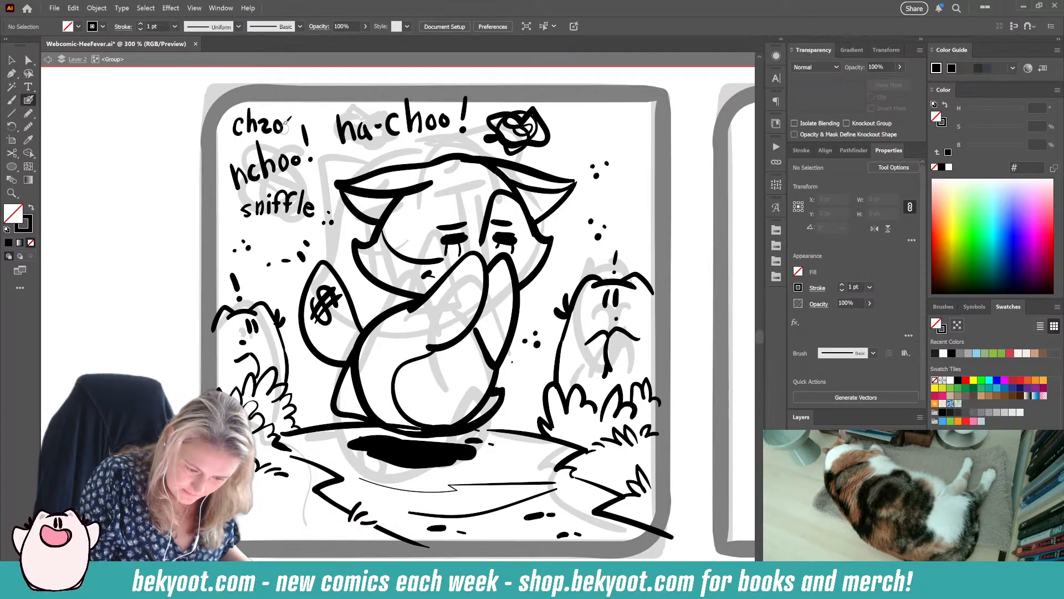
pyautogui.hotkey('ctrl', 'z')
pyautogui.hotkey('ctrl', 'z')
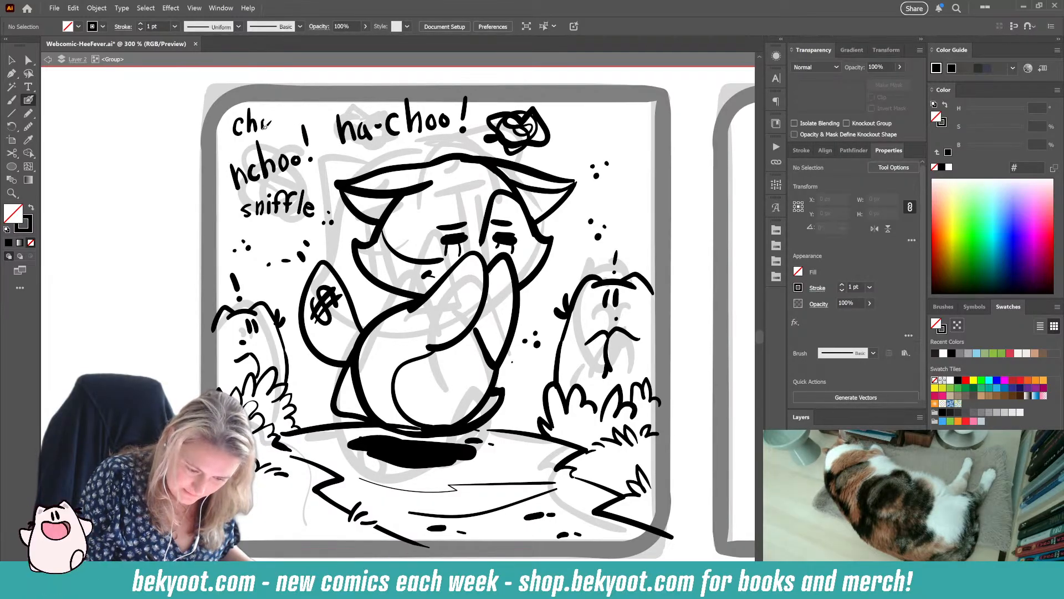
pyautogui.moveTo(265, 125); pyautogui.dragTo(274, 131)
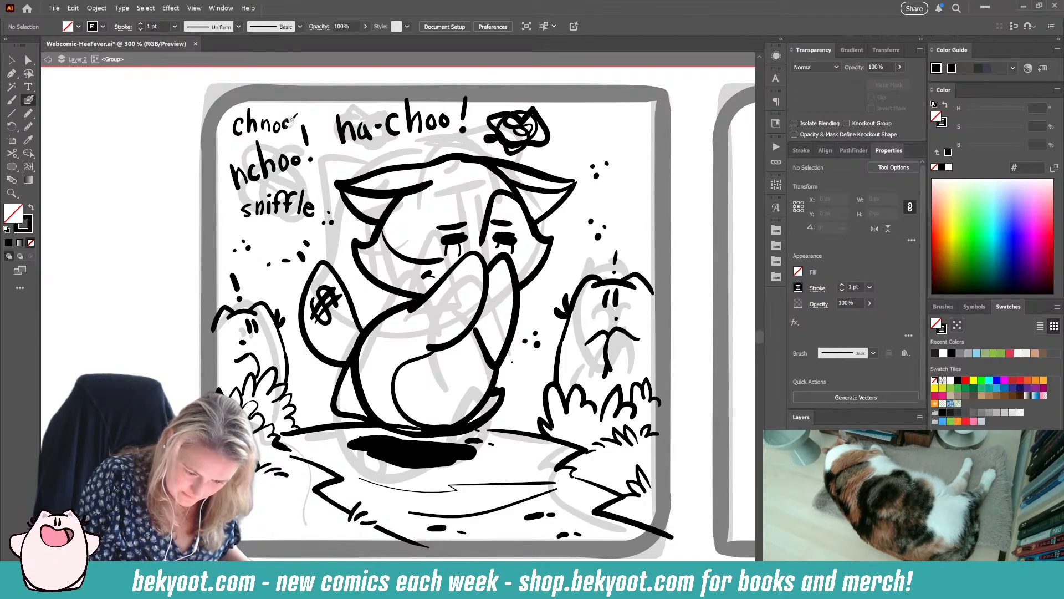
pyautogui.moveTo(292, 121); pyautogui.dragTo(285, 123)
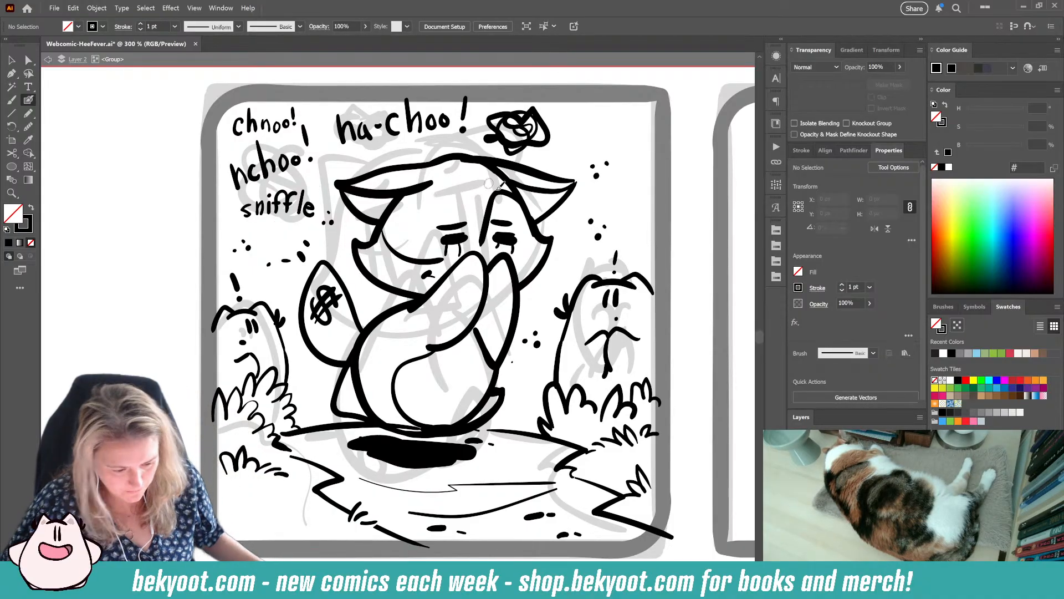
# Step: Trim the ground line on the cat's tail side so it stops at the cat's haunch
pyautogui.scroll(-2, 438, 339)
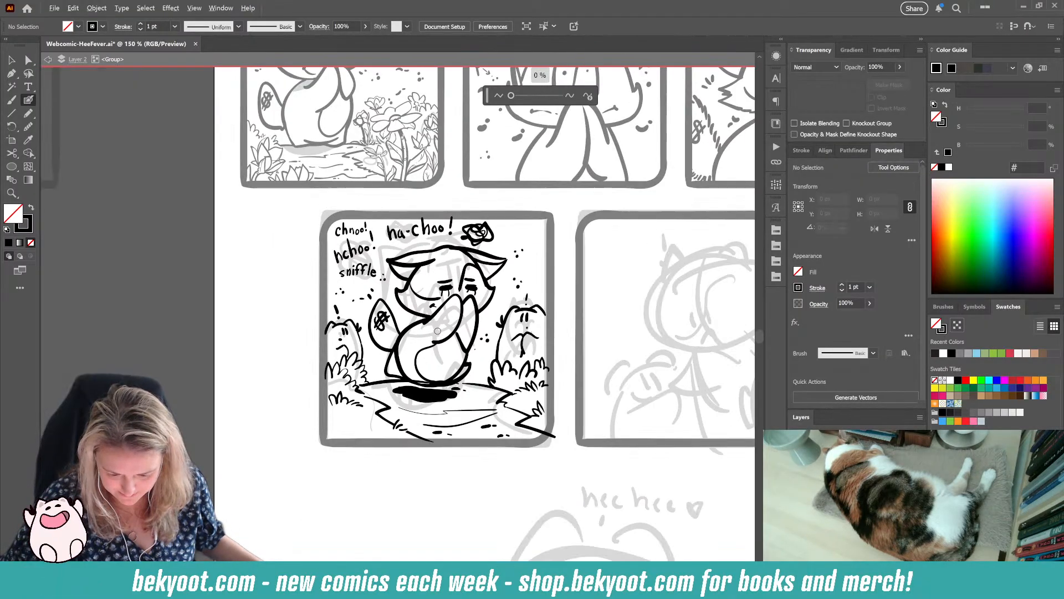
pyautogui.moveTo(447, 465); pyautogui.dragTo(379, 415)
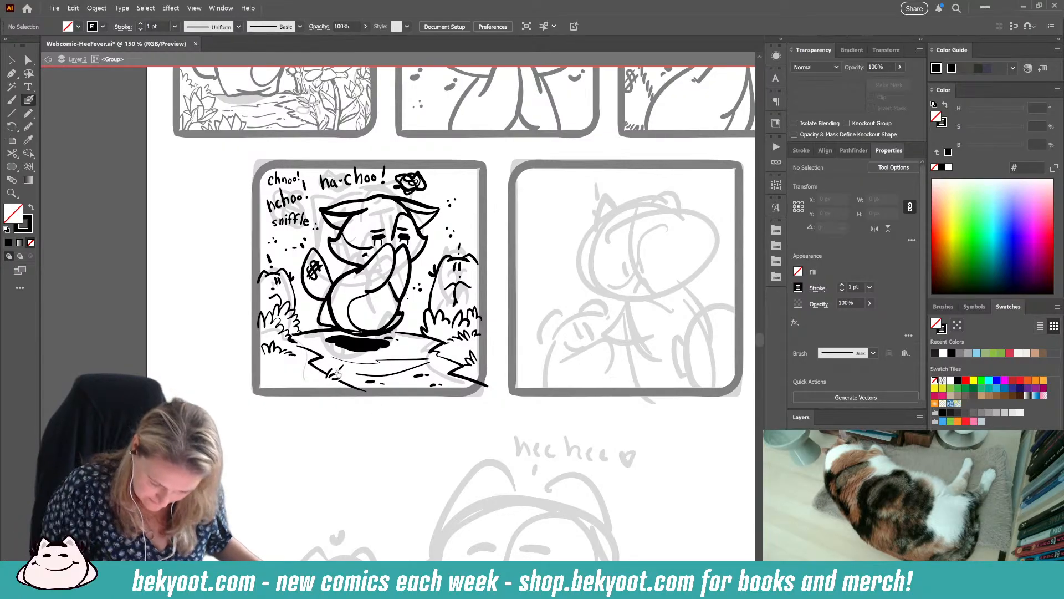
pyautogui.moveTo(353, 344)
pyautogui.mouseDown()
pyautogui.moveTo(293, 336)
pyautogui.moveTo(323, 336)
pyautogui.mouseUp()
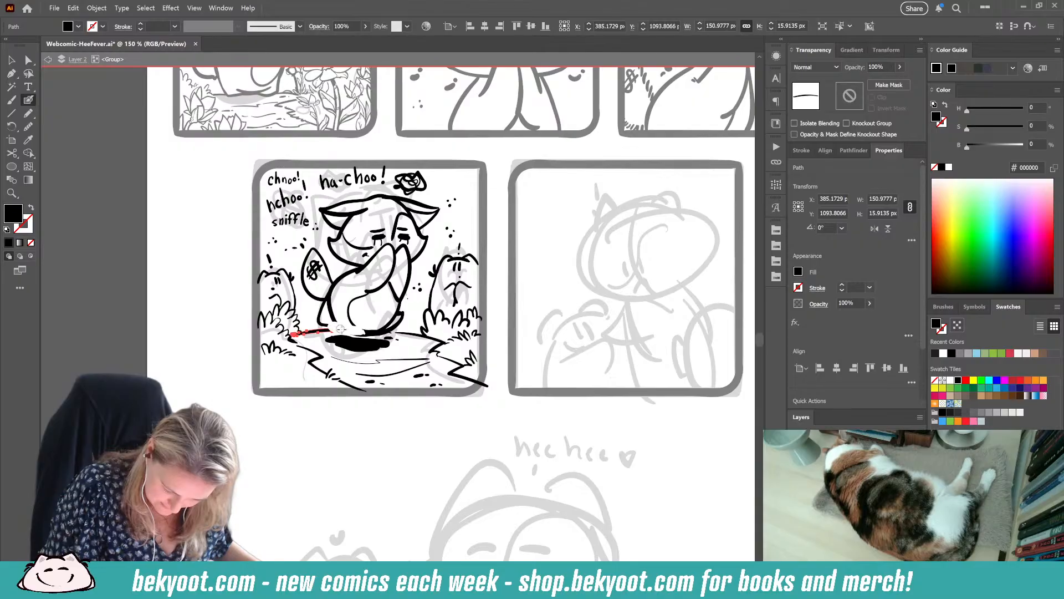
pyautogui.moveTo(340, 329); pyautogui.dragTo(344, 331)
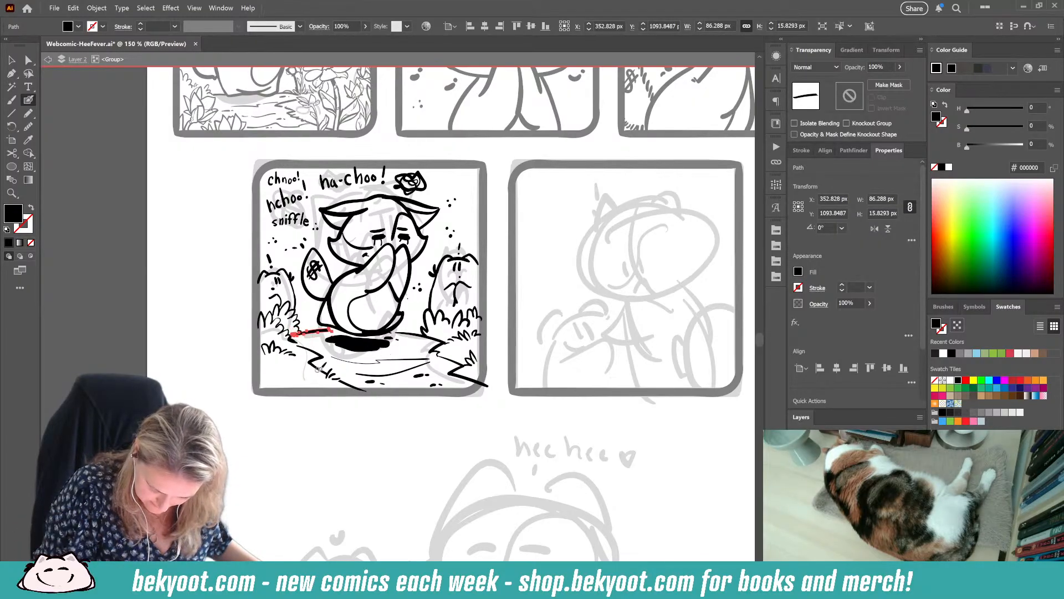
pyautogui.keyDown('ctrl'); pyautogui.click(368, 435); pyautogui.keyUp('ctrl')
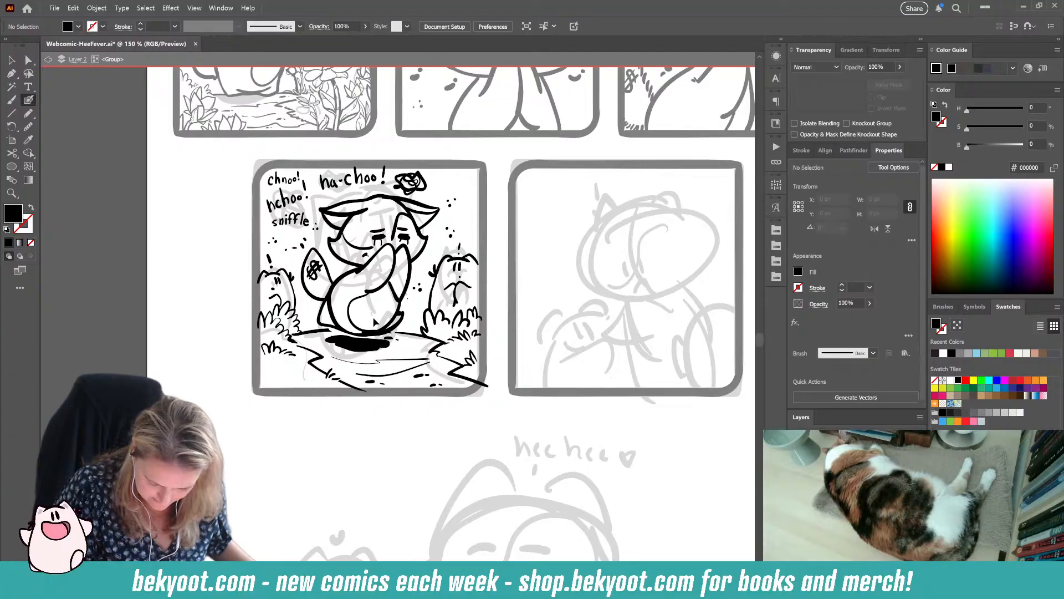
# Step: Delete the leftover ground-line fragment running beneath the cat's body
pyautogui.keyDown('ctrl'); pyautogui.click(382, 349); pyautogui.keyUp('ctrl')
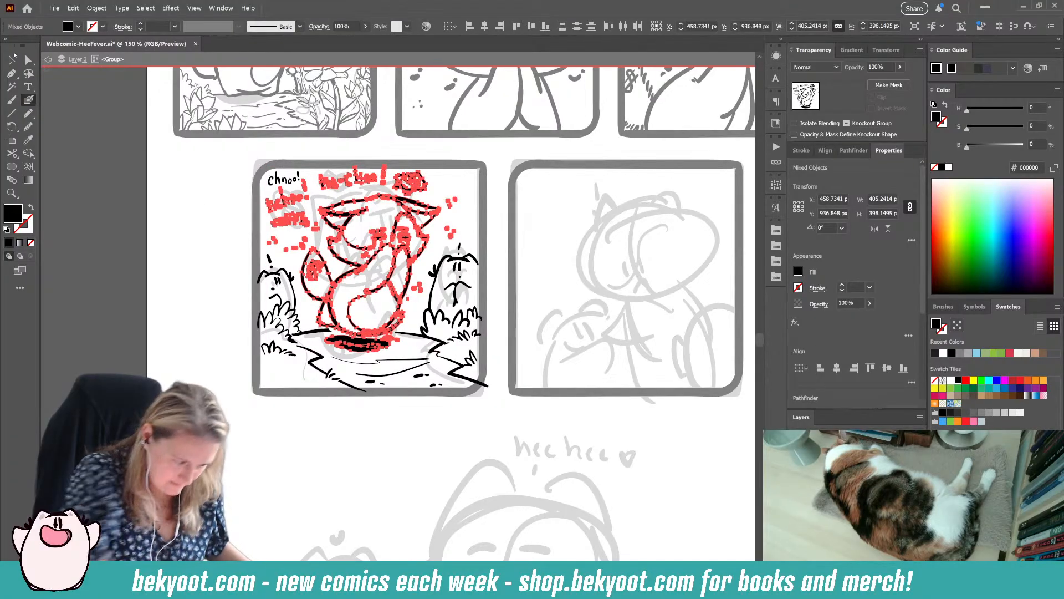
pyautogui.click(12, 58)
pyautogui.click(386, 332)
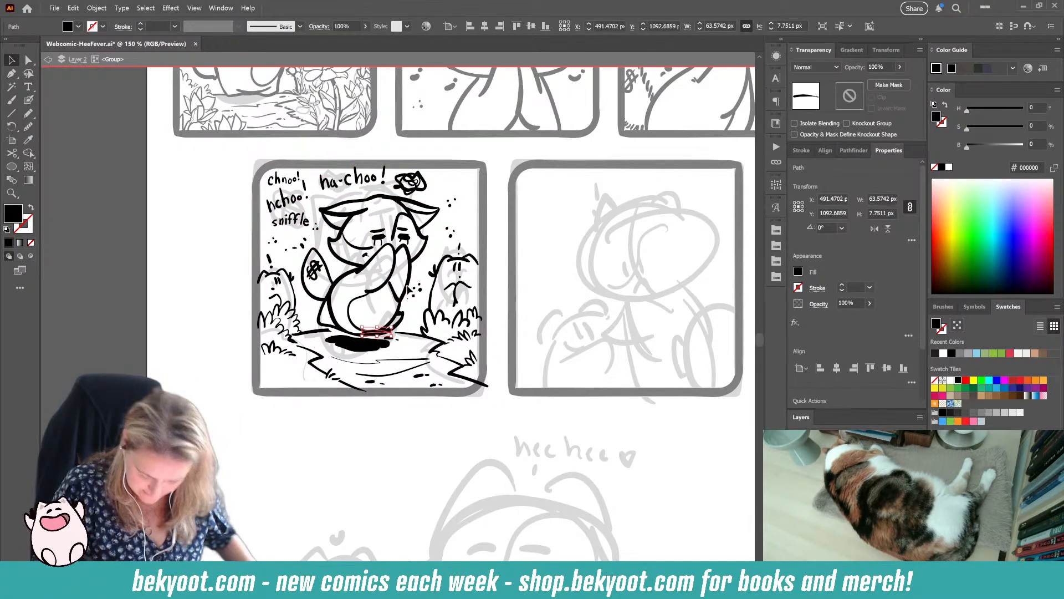
pyautogui.press('Delete')
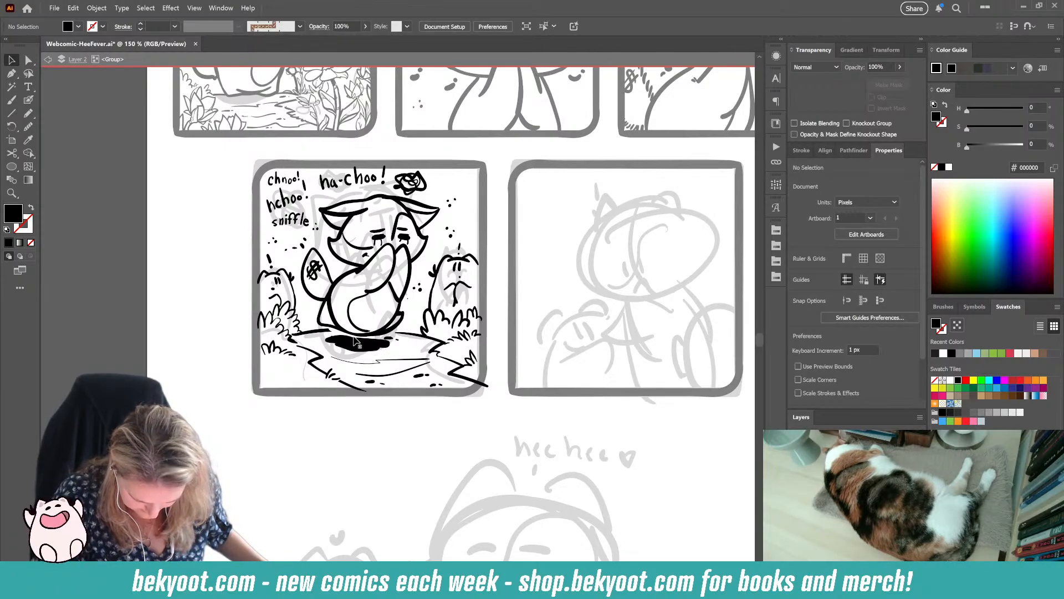
# Step: Cut away the section of the cat's body outline that crosses its tail-side haunch and clear the selection
pyautogui.click(339, 299)
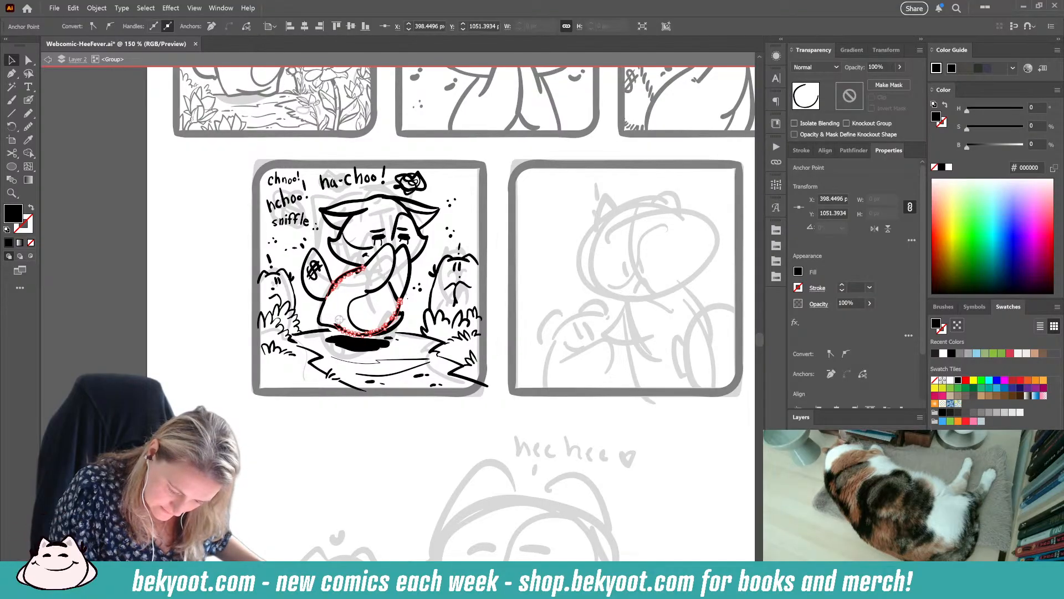
pyautogui.press('v')
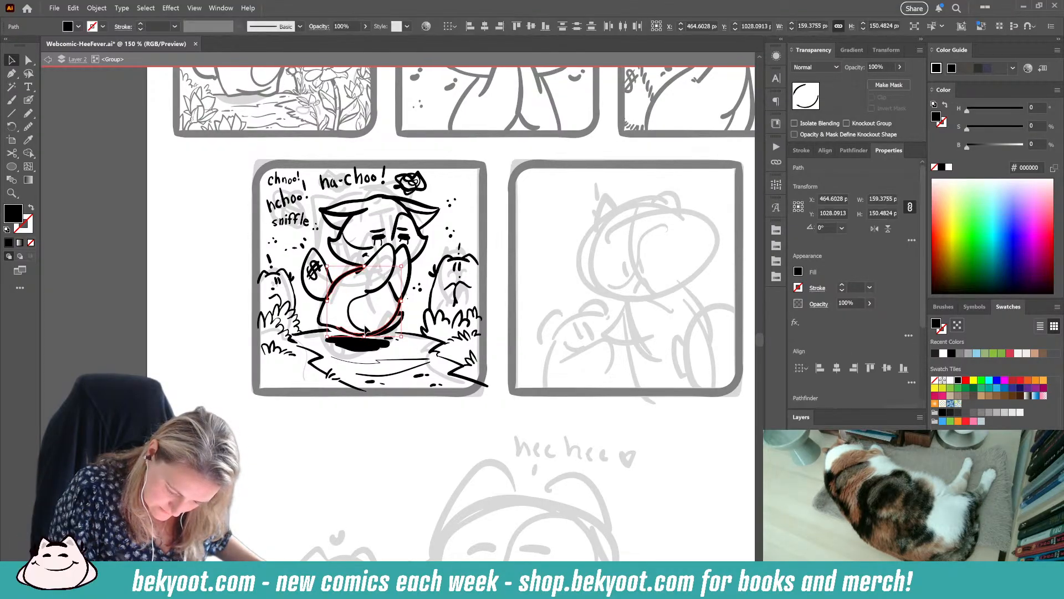
pyautogui.click(411, 444)
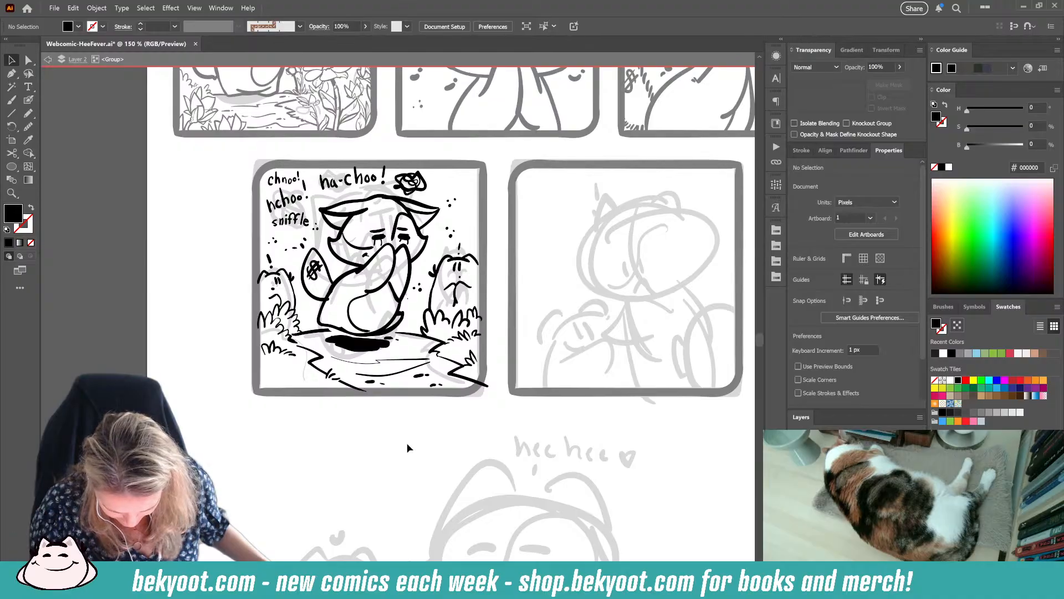
# Step: Leave the fourth panel's isolated group and save the comic file
pyautogui.moveTo(415, 420); pyautogui.dragTo(316, 413)
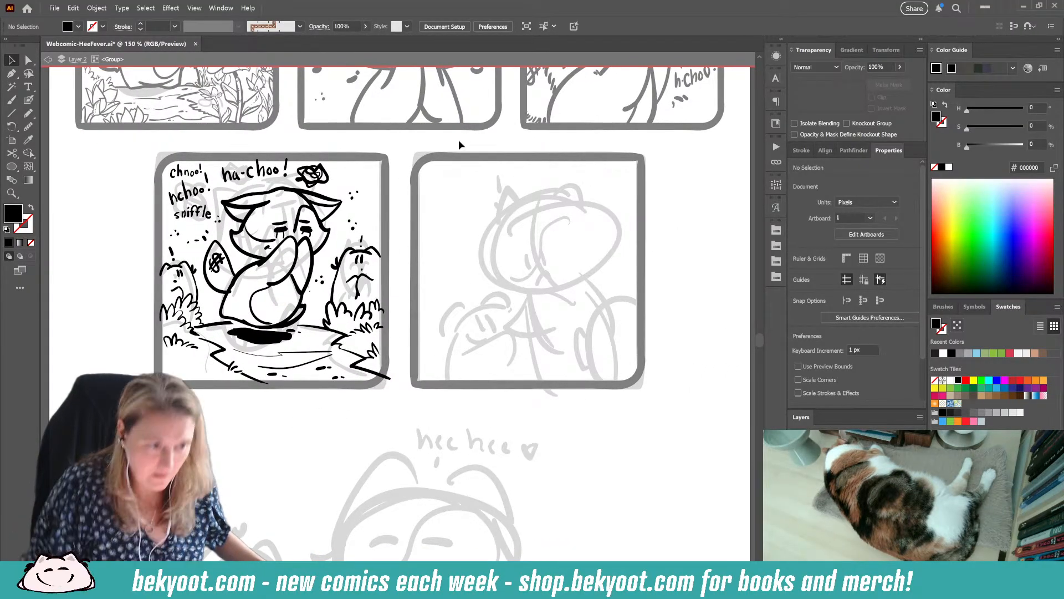
pyautogui.press('Escape')
pyautogui.hotkey('ctrl', 's')
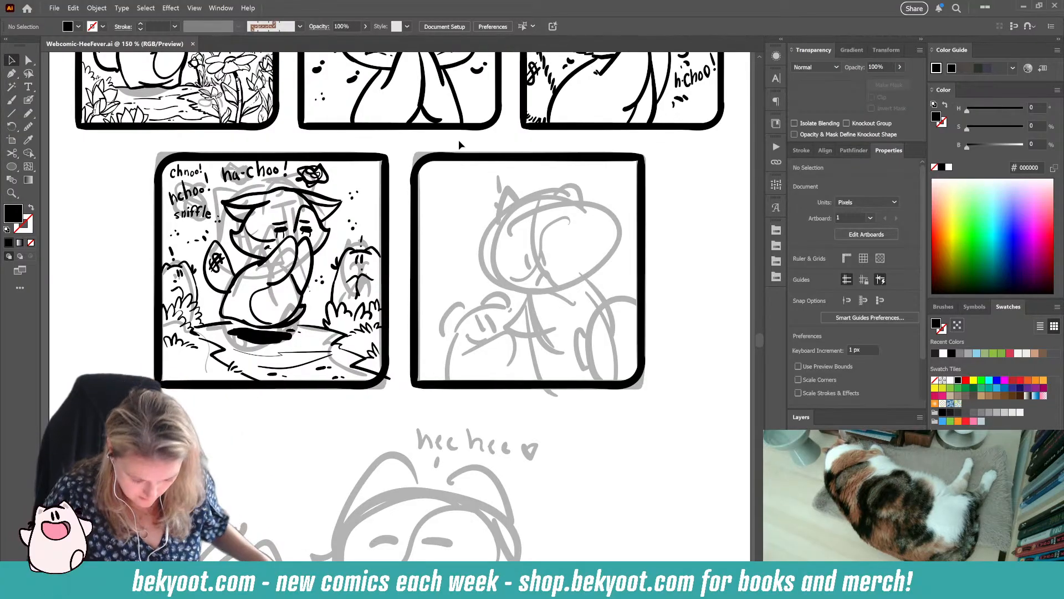
# Step: Ink the cat's rounded head outline in the fifth panel with the Blob Brush, adding the face line and pointed cheek tufts
pyautogui.moveTo(497, 378); pyautogui.dragTo(414, 330)
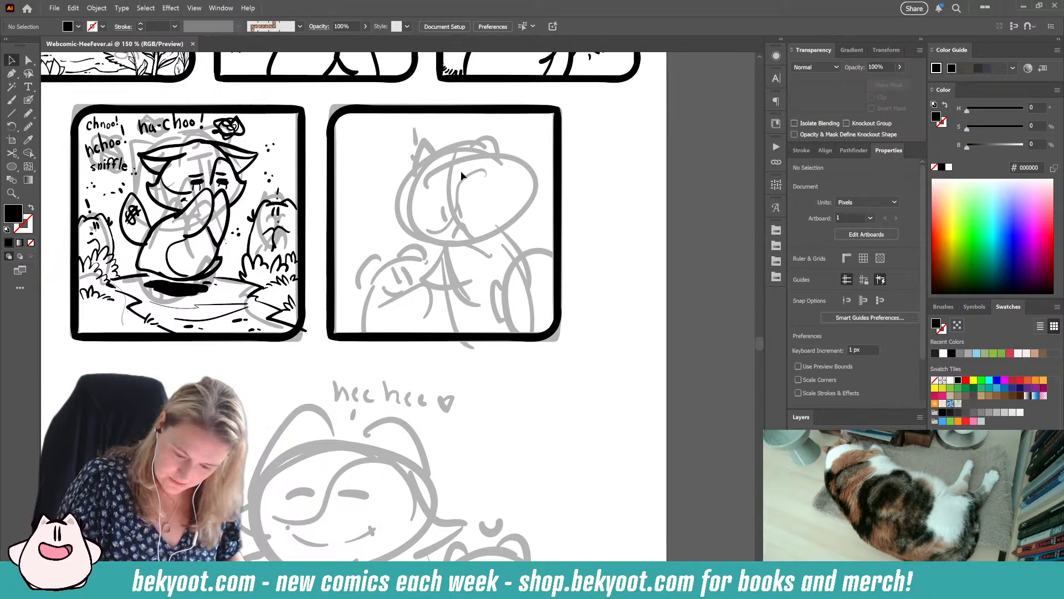
pyautogui.doubleClick(29, 100)
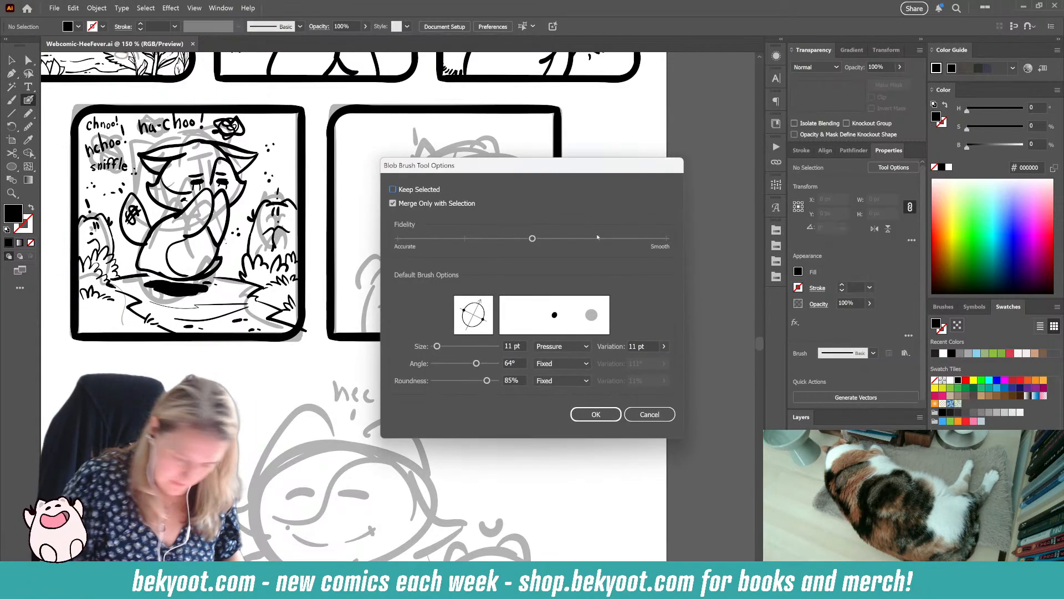
pyautogui.press('Escape')
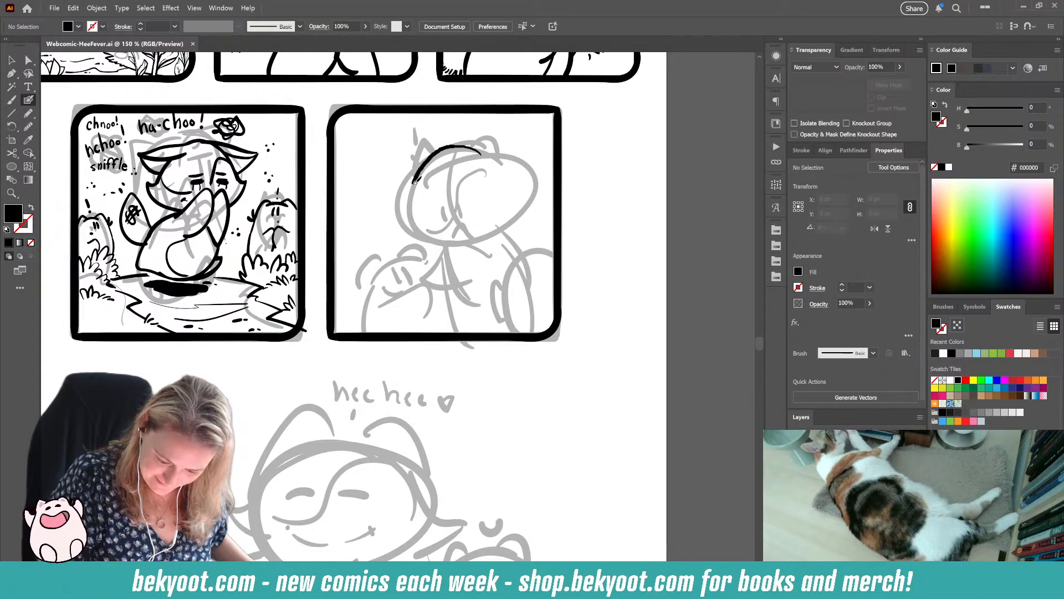
pyautogui.moveTo(416, 181)
pyautogui.mouseDown()
pyautogui.moveTo(409, 216)
pyautogui.moveTo(474, 231)
pyautogui.moveTo(504, 219)
pyautogui.moveTo(501, 172)
pyautogui.moveTo(485, 151)
pyautogui.moveTo(450, 146)
pyautogui.moveTo(434, 196)
pyautogui.moveTo(457, 261)
pyautogui.mouseUp()
pyautogui.hotkey('shift', 'x')
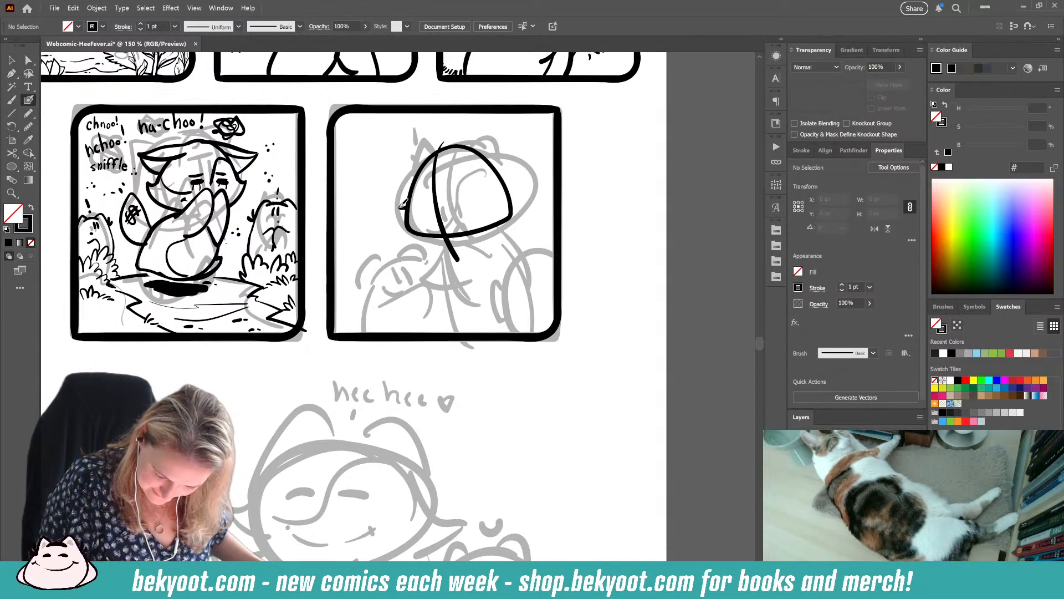
pyautogui.moveTo(397, 205); pyautogui.dragTo(415, 195)
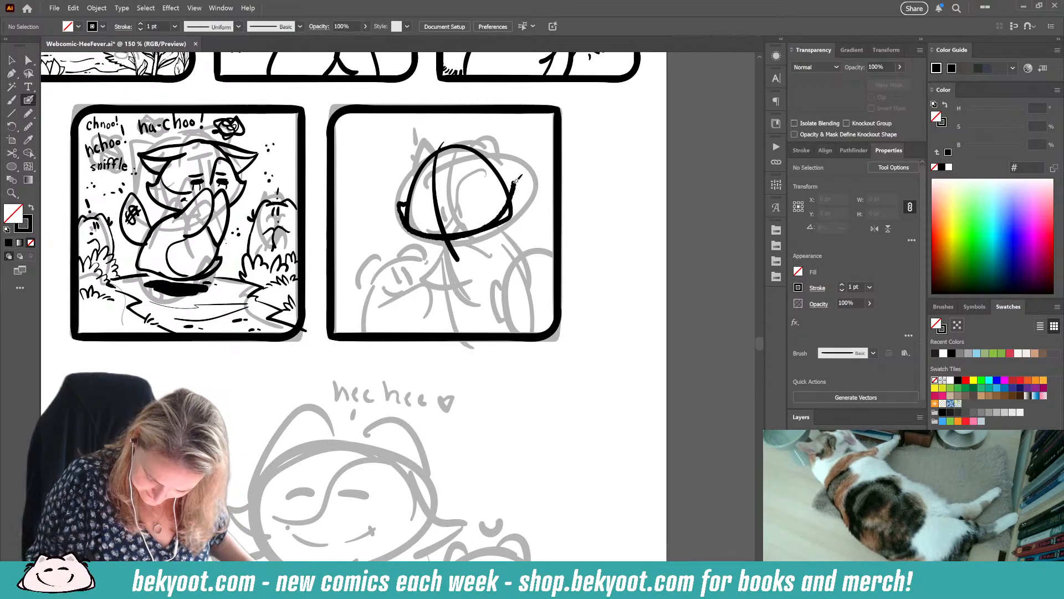
pyautogui.moveTo(511, 183); pyautogui.dragTo(502, 180)
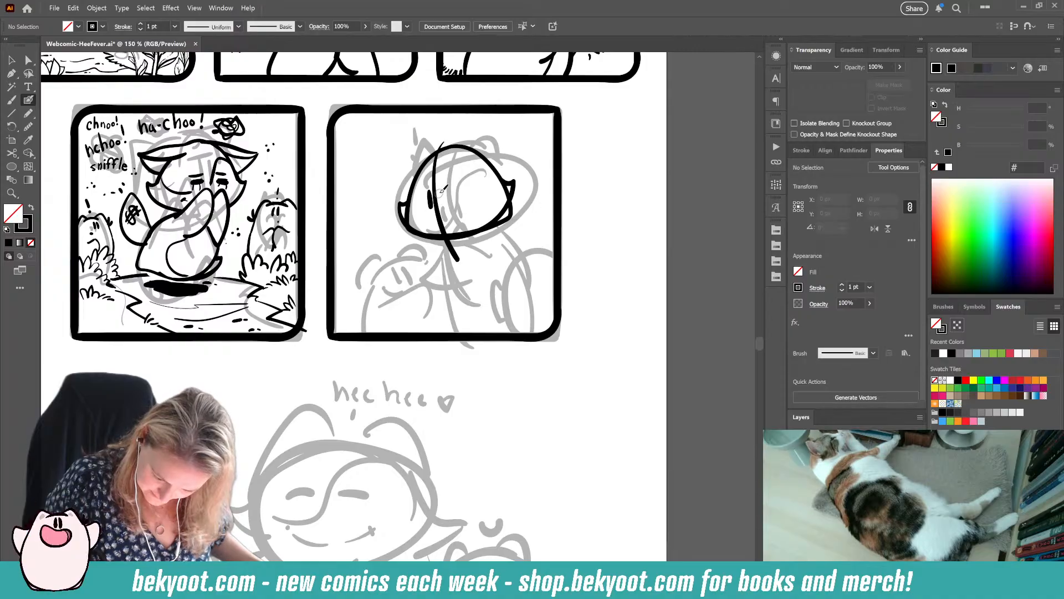
# Step: Ink two narrow oval eyes beside the cat's face line and adjust their placement
pyautogui.moveTo(430, 190); pyautogui.dragTo(448, 206)
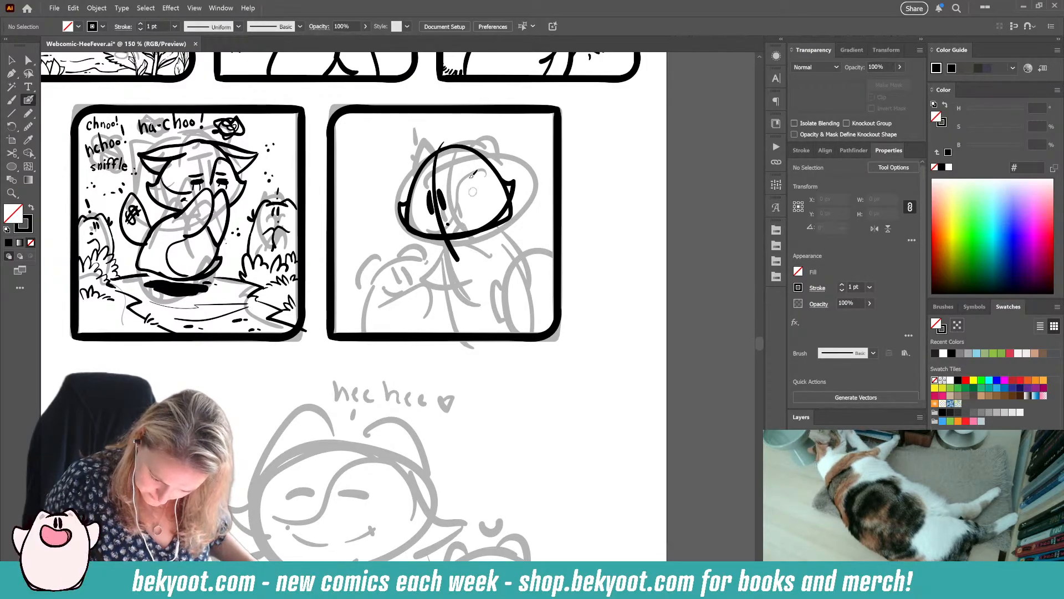
pyautogui.keyDown('ctrl'); pyautogui.click(431, 210); pyautogui.keyUp('ctrl')
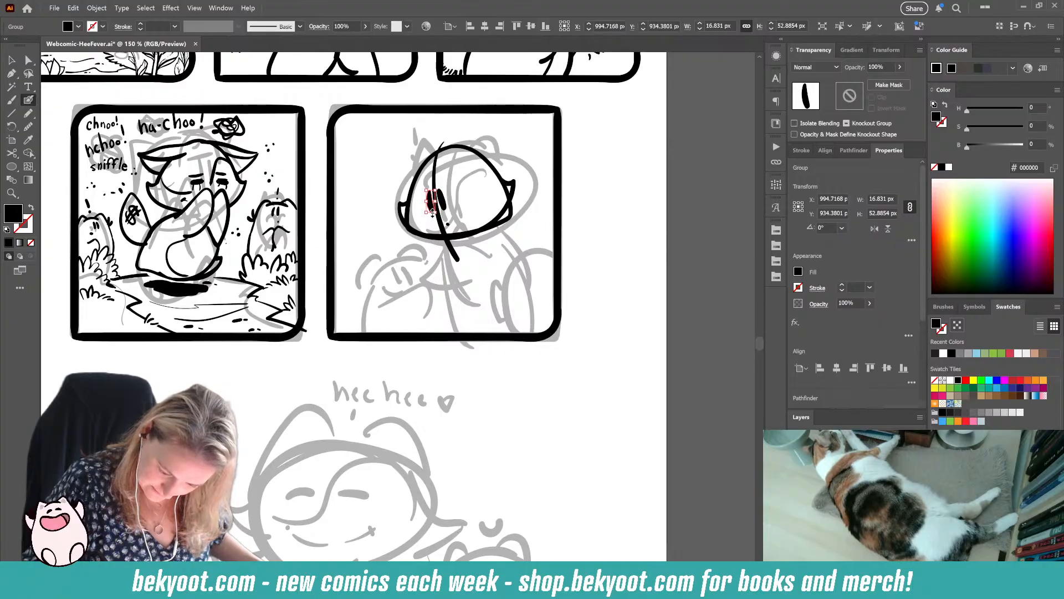
pyautogui.keyDown('ctrl'); pyautogui.click(469, 135); pyautogui.keyUp('ctrl')
pyautogui.keyDown('ctrl'); pyautogui.click(445, 199); pyautogui.keyUp('ctrl')
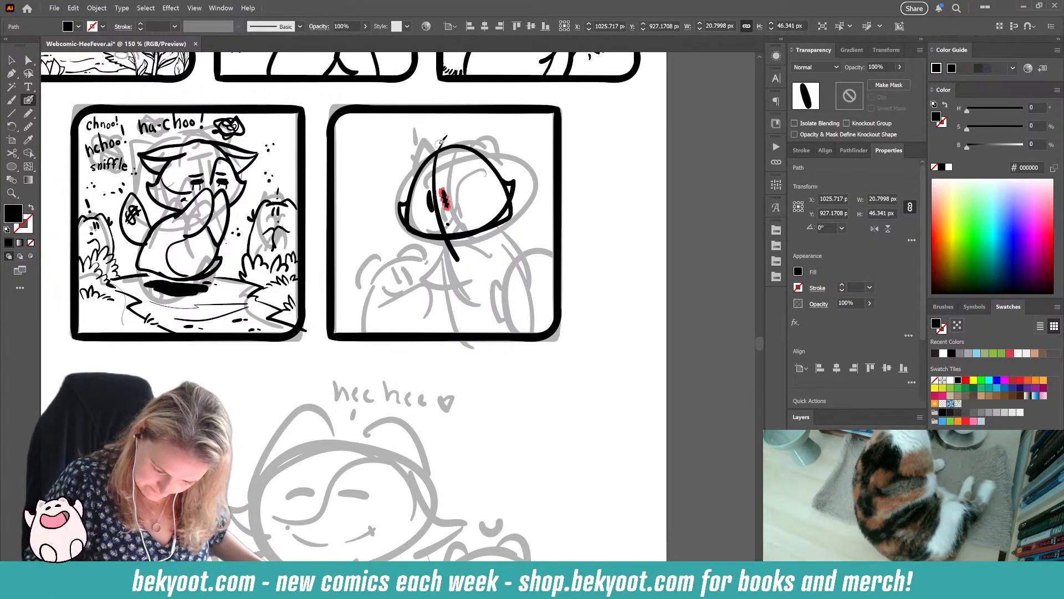
# Step: Ink the cat's two pointed ears, redrawing the one at the back of the head
pyautogui.moveTo(434, 139)
pyautogui.mouseDown()
pyautogui.moveTo(415, 132)
pyautogui.moveTo(402, 199)
pyautogui.mouseUp()
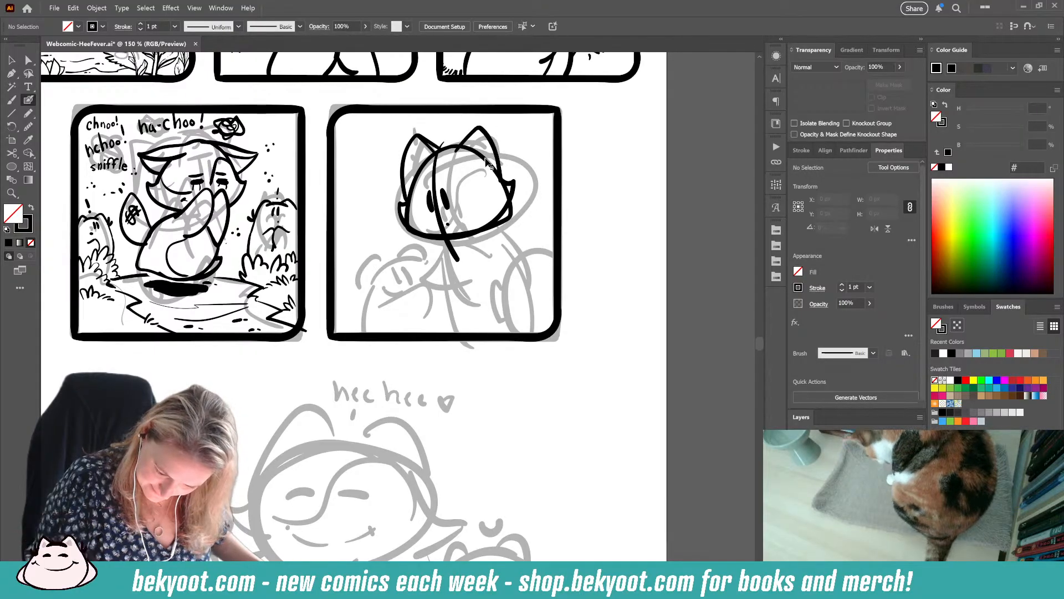
pyautogui.hotkey('ctrl', 'z')
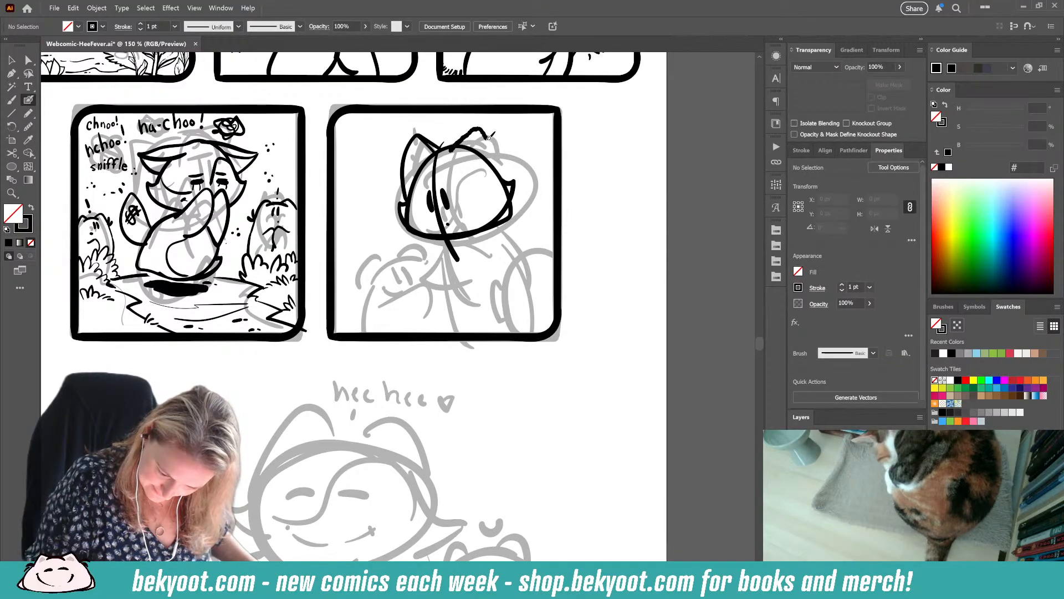
pyautogui.moveTo(498, 168)
pyautogui.mouseDown()
pyautogui.moveTo(495, 194)
pyautogui.moveTo(504, 165)
pyautogui.mouseUp()
pyautogui.keyDown('ctrl'); pyautogui.click(498, 162); pyautogui.keyUp('ctrl')
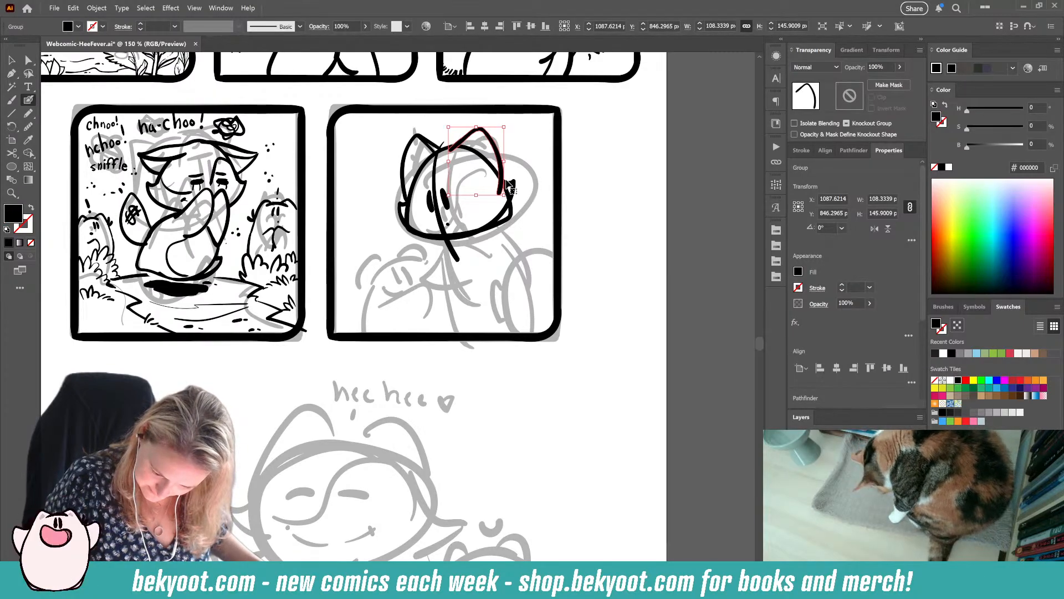
pyautogui.keyDown('ctrl'); pyautogui.click(516, 131); pyautogui.keyUp('ctrl')
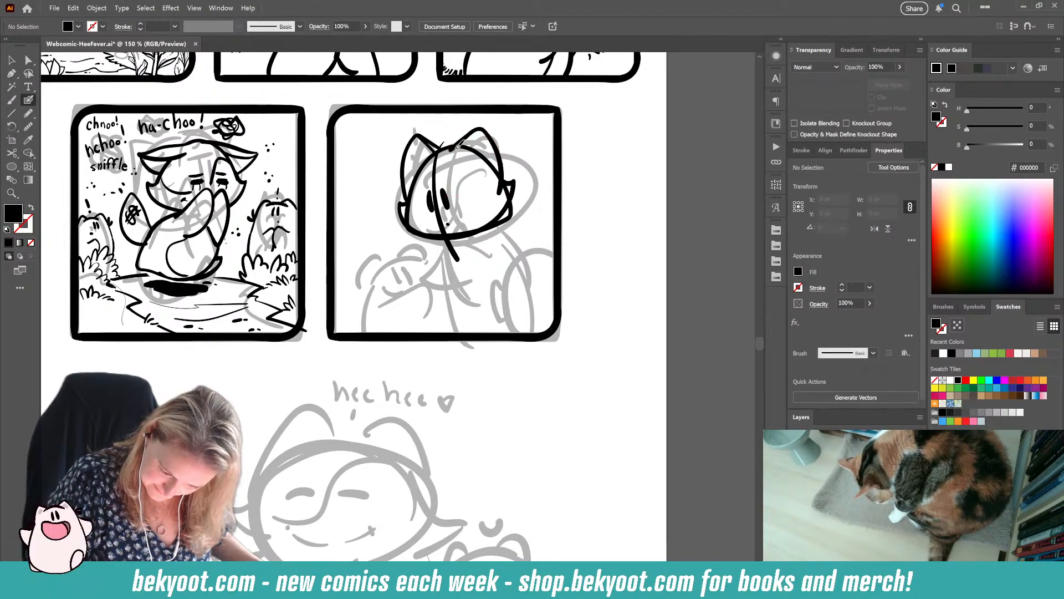
pyautogui.hotkey('shift', 'x')
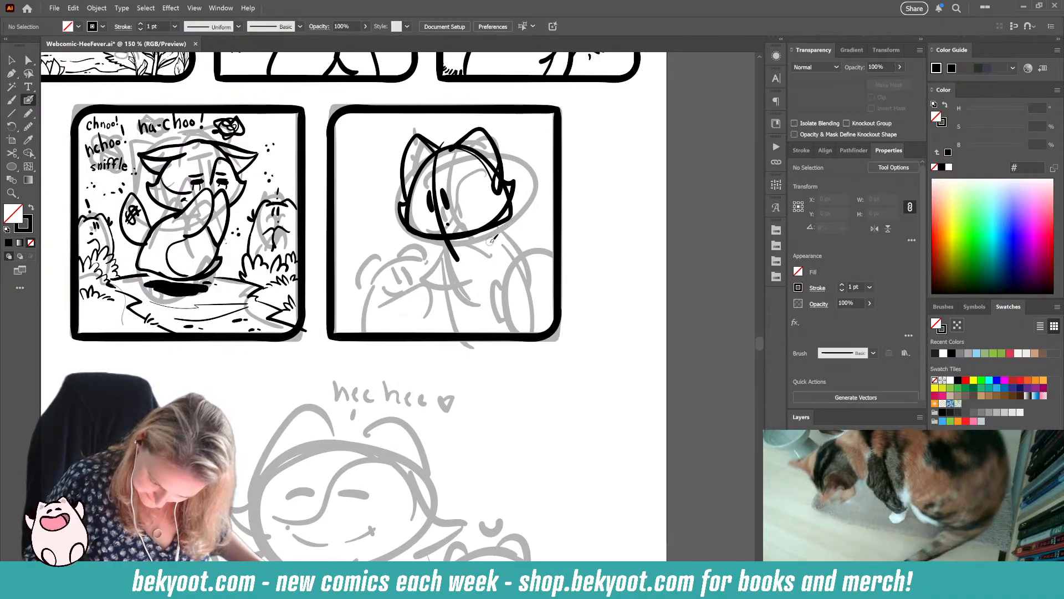
pyautogui.moveTo(442, 237); pyautogui.dragTo(467, 314)
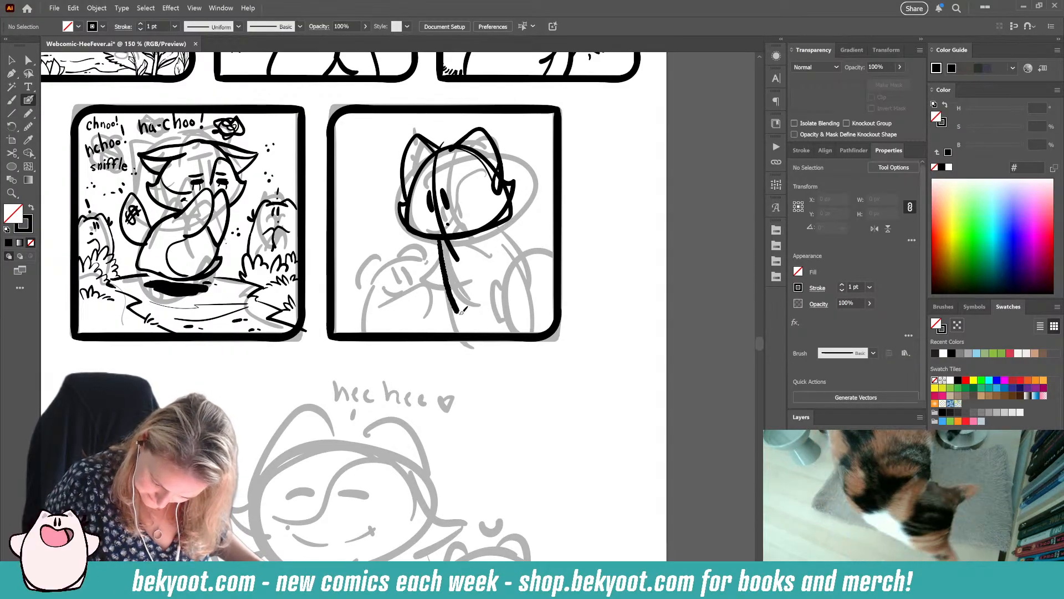
pyautogui.hotkey('ctrl', 'z')
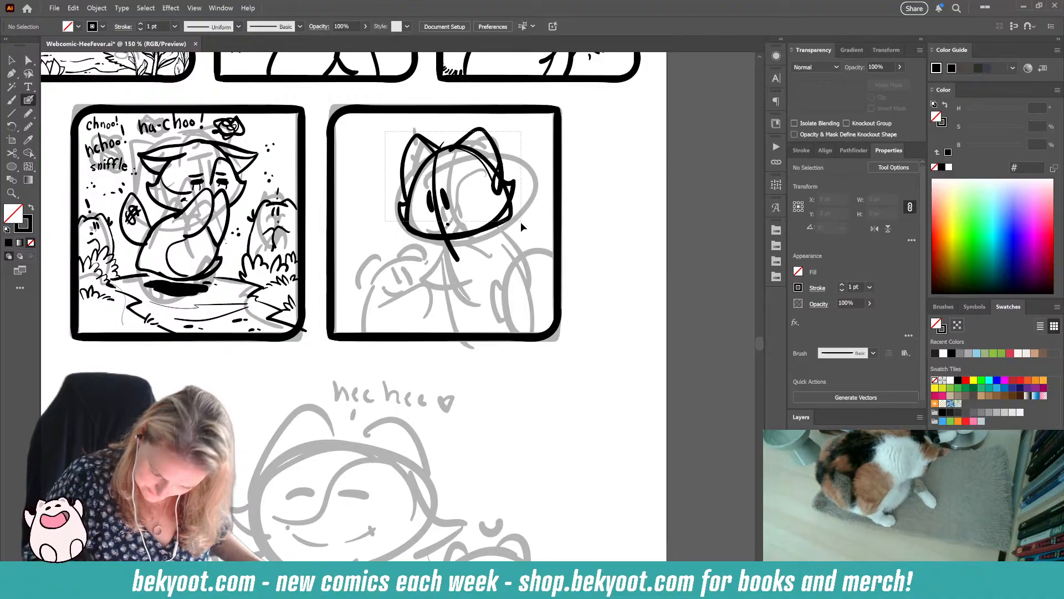
# Step: Group the cat's head strokes, shift the head slightly down, and open the group for editing
pyautogui.moveTo(520, 222); pyautogui.dragTo(521, 223)
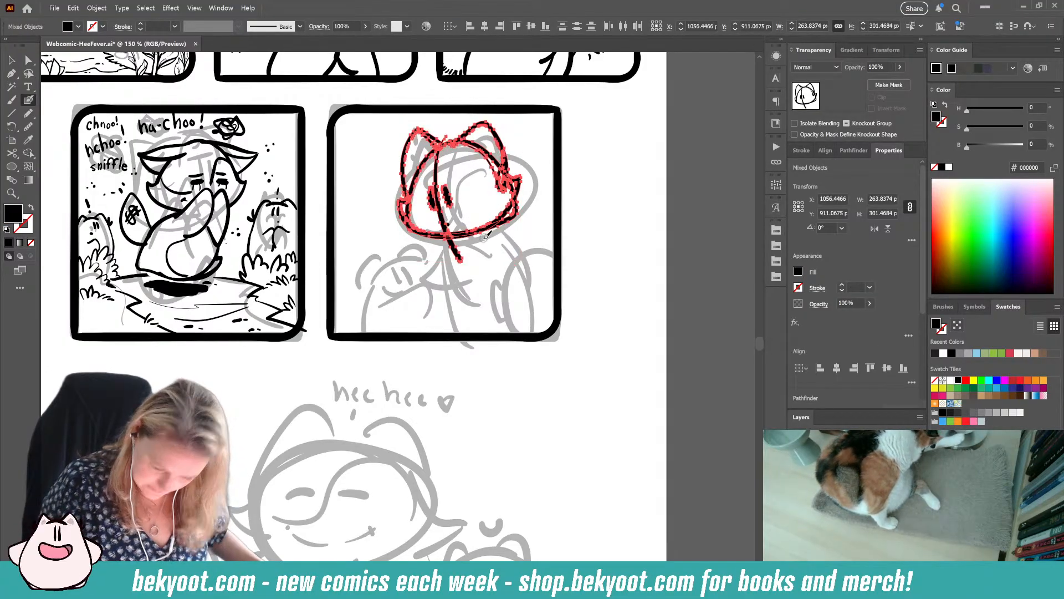
pyautogui.hotkey('ctrl', 'g')
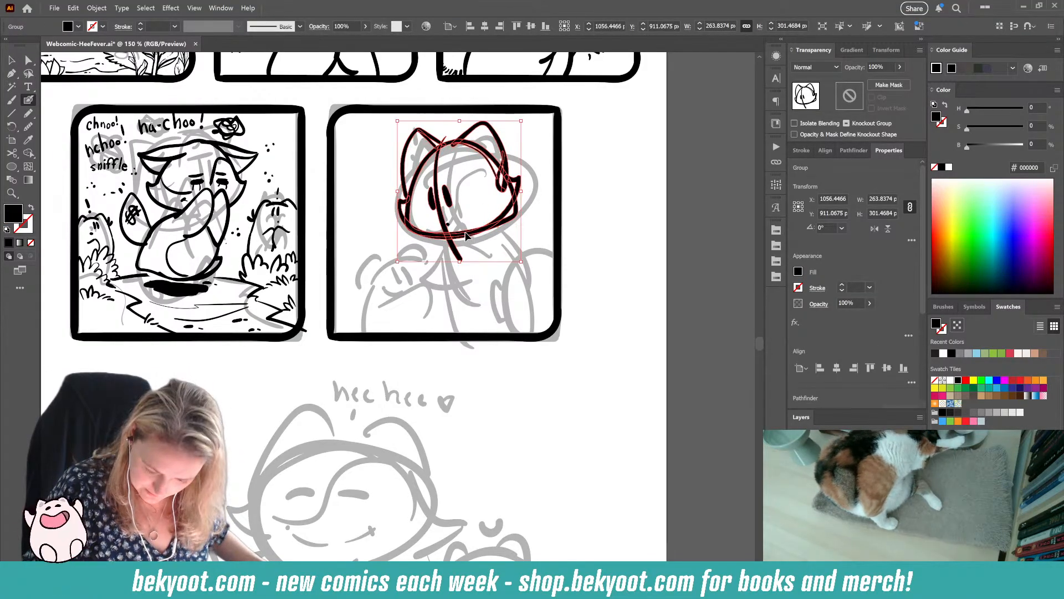
pyautogui.moveTo(466, 235); pyautogui.dragTo(462, 245)
pyautogui.doubleClick(474, 241)
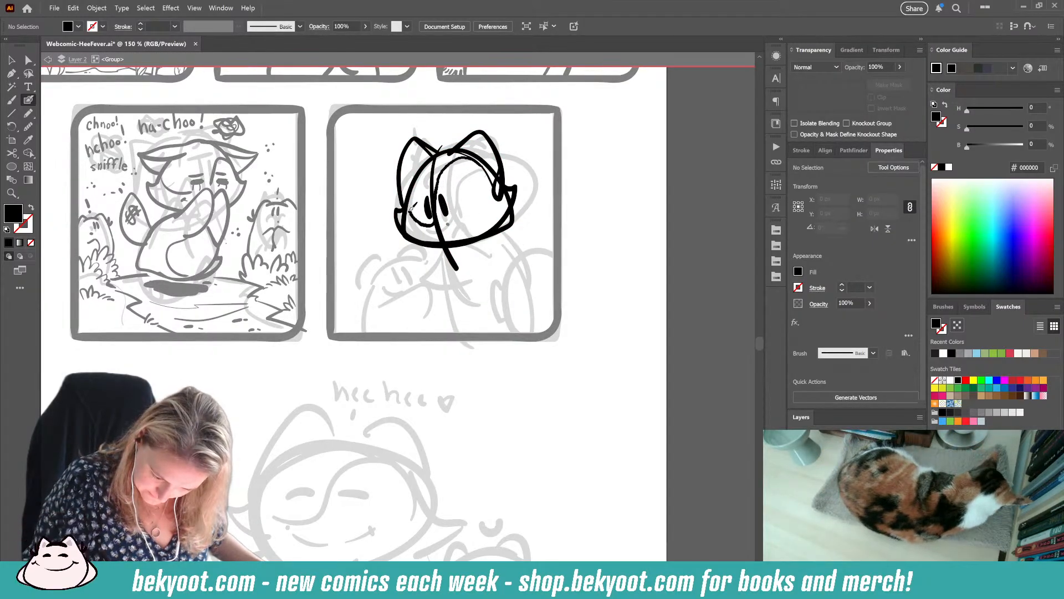
# Step: Trim the head outline where it crosses the cheek tufts on both sides of the face
pyautogui.hotkey('shift', 'x')
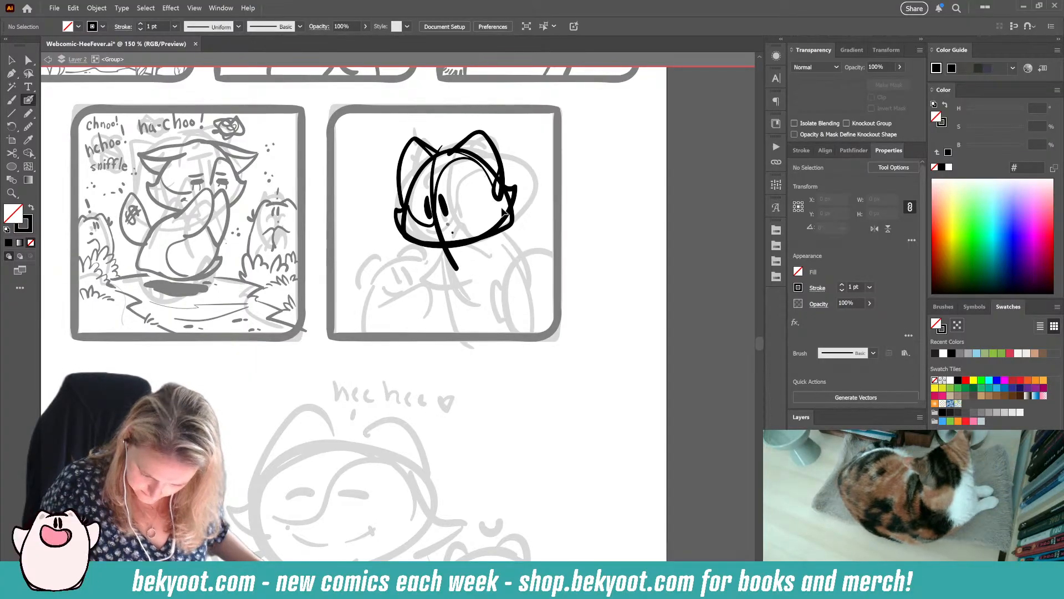
pyautogui.moveTo(512, 221); pyautogui.dragTo(516, 226)
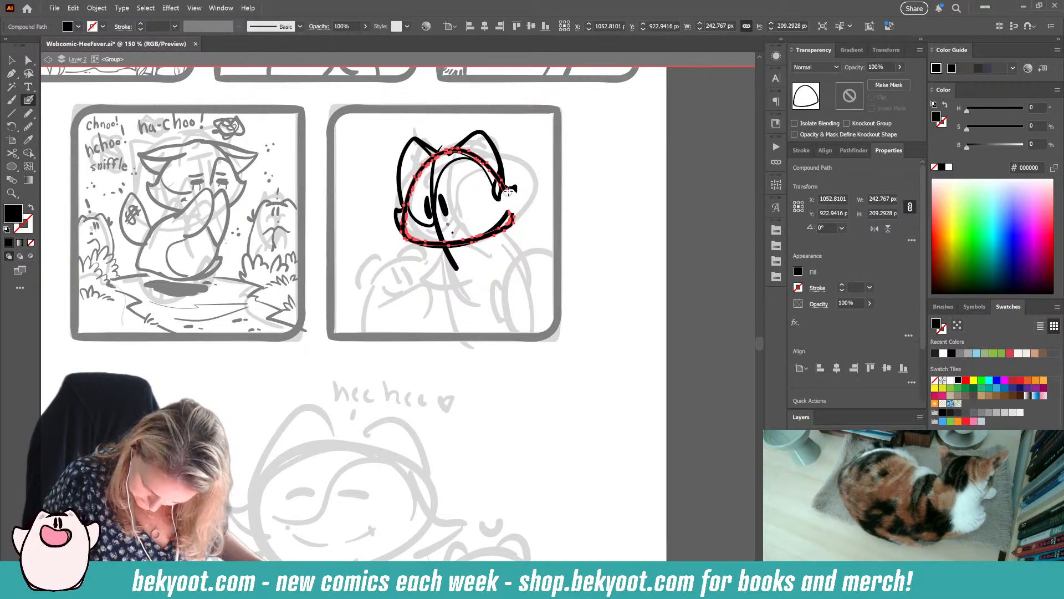
pyautogui.moveTo(513, 201)
pyautogui.mouseDown()
pyautogui.moveTo(513, 224)
pyautogui.moveTo(442, 247)
pyautogui.moveTo(490, 231)
pyautogui.moveTo(425, 242)
pyautogui.moveTo(413, 211)
pyautogui.mouseUp()
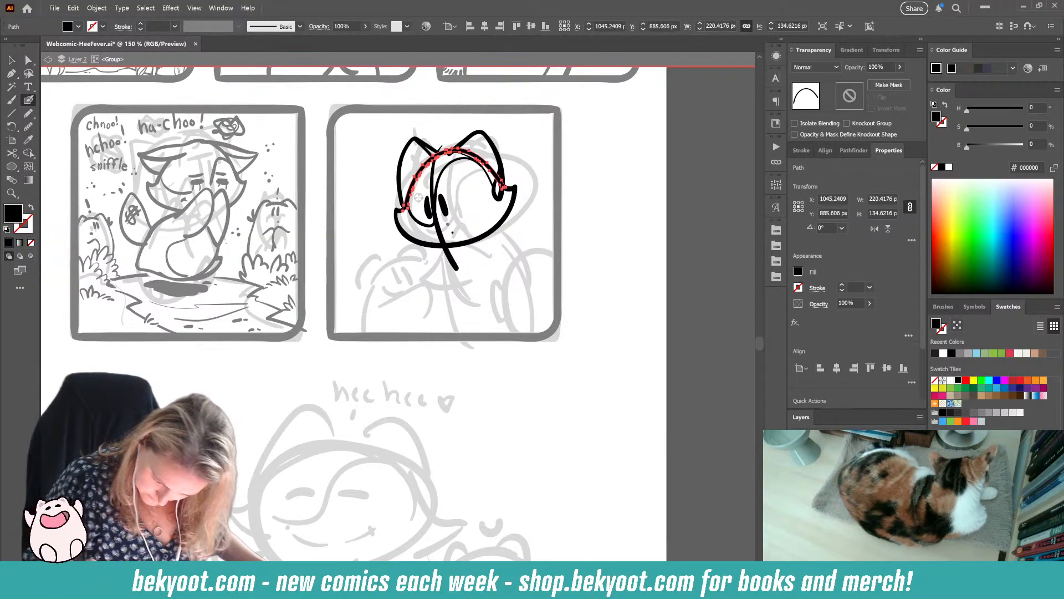
pyautogui.keyDown('ctrl'); pyautogui.click(604, 248); pyautogui.keyUp('ctrl')
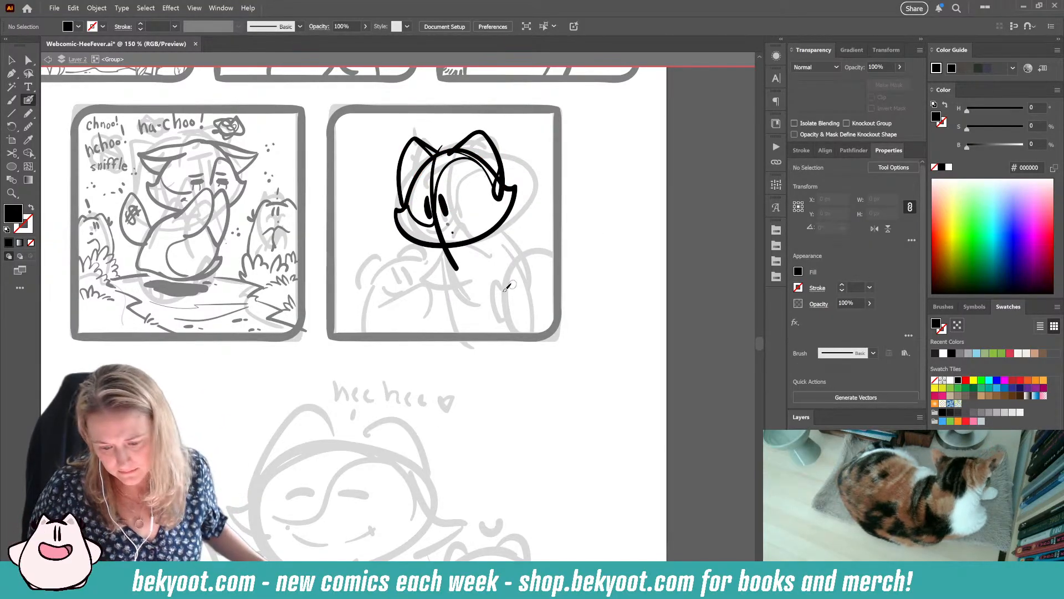
# Step: Adjust the cheek tuft beneath the cat's back ear to fit the head outline
pyautogui.keyDown('ctrl'); pyautogui.click(513, 195); pyautogui.keyUp('ctrl')
pyautogui.moveTo(511, 192); pyautogui.dragTo(521, 204)
pyautogui.keyDown('ctrl'); pyautogui.click(539, 200); pyautogui.keyUp('ctrl')
# Step: Rotate the back ear together with its inner line by about 3.5° and nudge it into place on the head
pyautogui.keyDown('ctrl'); pyautogui.click(495, 184); pyautogui.keyUp('ctrl')
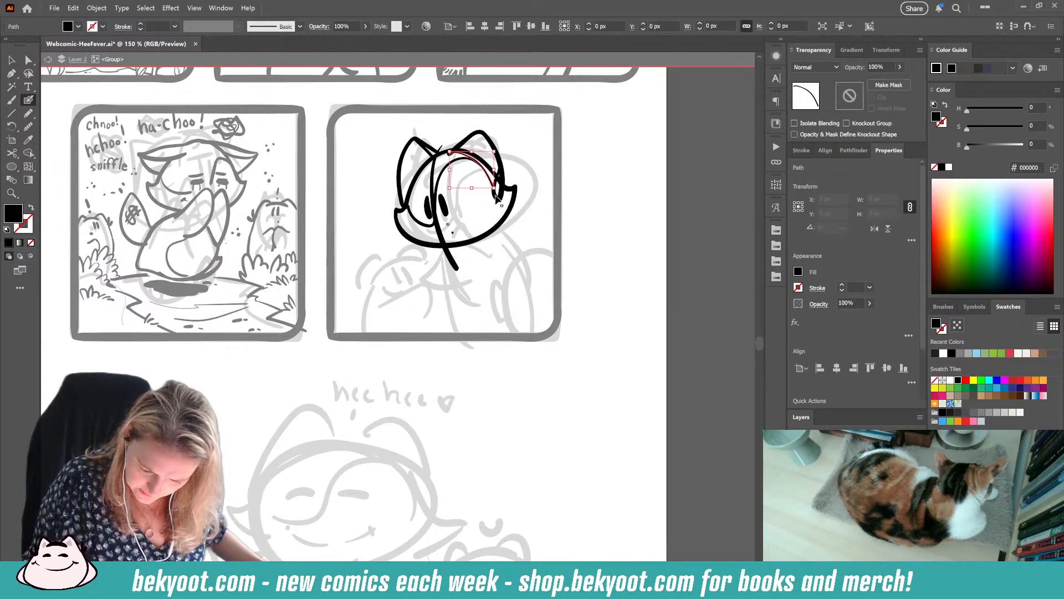
pyautogui.keyDown('ctrl'); pyautogui.keyDown('shift'); pyautogui.click(488, 139); pyautogui.keyUp('shift'); pyautogui.keyUp('ctrl')
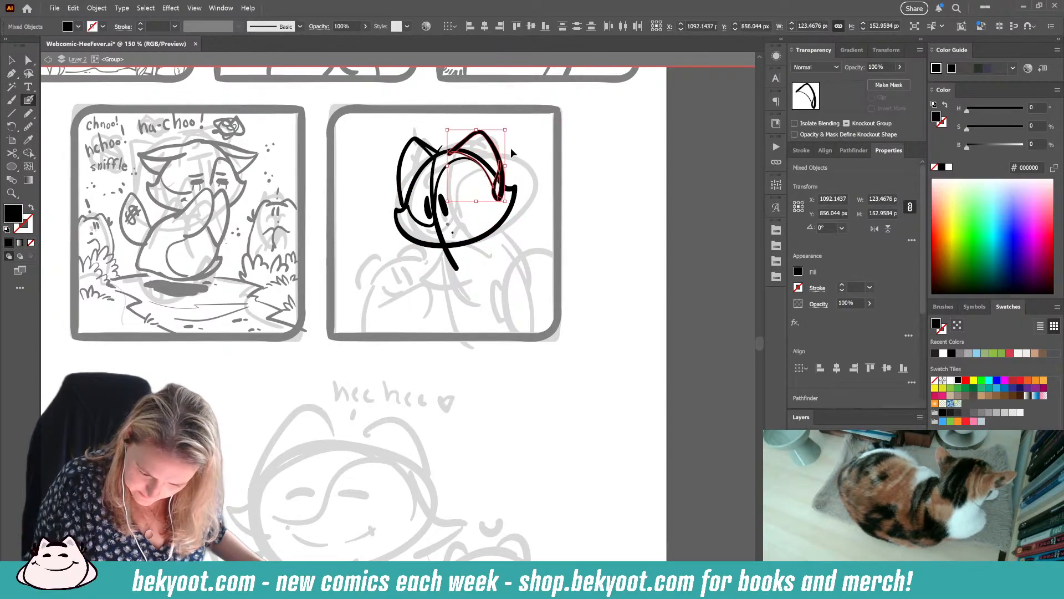
pyautogui.moveTo(510, 127); pyautogui.dragTo(508, 125)
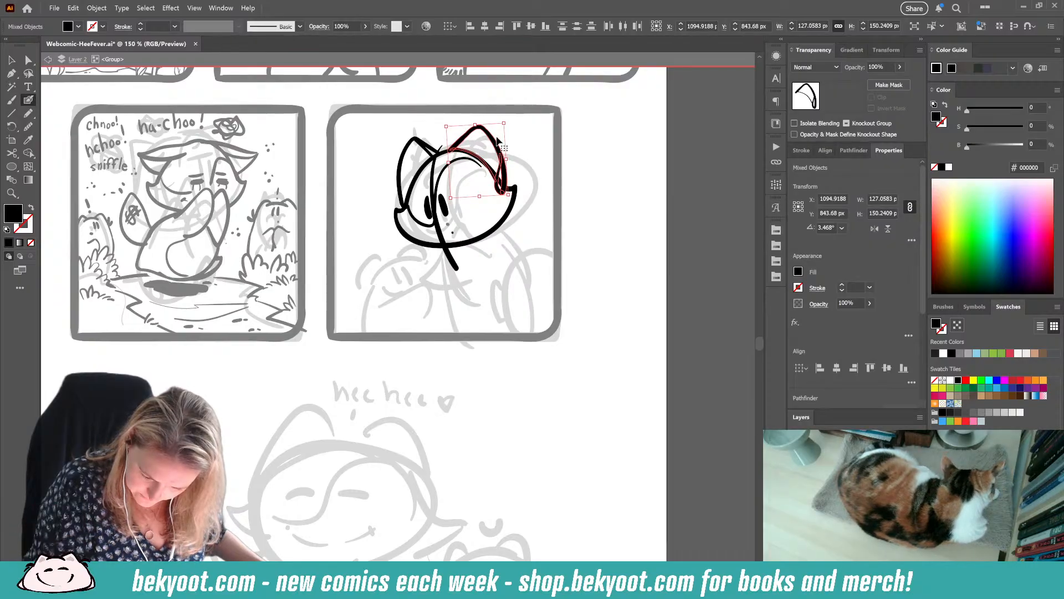
pyautogui.moveTo(464, 134); pyautogui.dragTo(462, 138)
pyautogui.keyDown('ctrl'); pyautogui.click(514, 155); pyautogui.keyUp('ctrl')
# Step: Adjust the curved face-marking line to fit inside the cat's head
pyautogui.keyDown('ctrl'); pyautogui.click(471, 160); pyautogui.keyUp('ctrl')
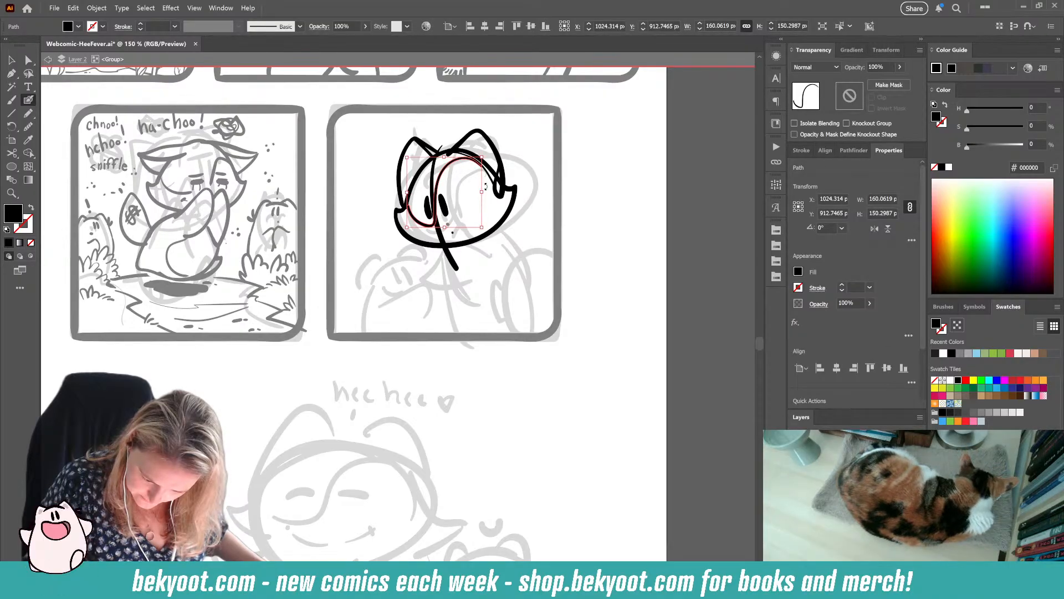
pyautogui.moveTo(483, 187); pyautogui.dragTo(484, 192)
pyautogui.keyDown('ctrl'); pyautogui.click(526, 161); pyautogui.keyUp('ctrl')
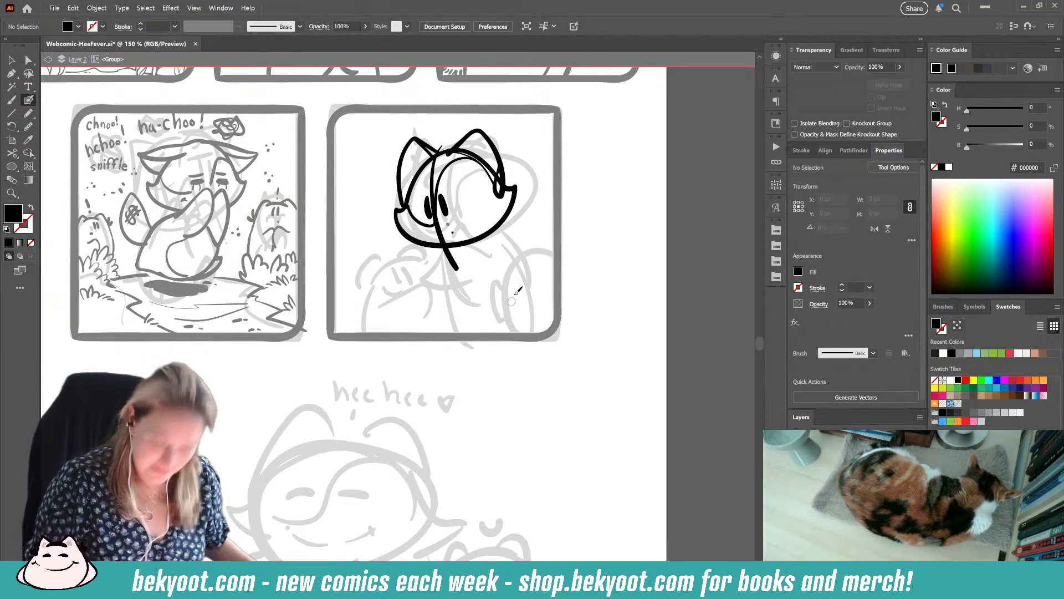
# Step: Ink the near arm beneath the cat's chin and a small exclamation accent above its head
pyautogui.moveTo(488, 254)
pyautogui.mouseDown()
pyautogui.moveTo(456, 251)
pyautogui.moveTo(478, 296)
pyautogui.mouseUp()
pyautogui.hotkey('shift', 'x')
pyautogui.moveTo(485, 239)
pyautogui.mouseDown()
pyautogui.moveTo(506, 239)
pyautogui.moveTo(547, 271)
pyautogui.moveTo(554, 300)
pyautogui.mouseUp()
pyautogui.hotkey('ctrl', 'z')
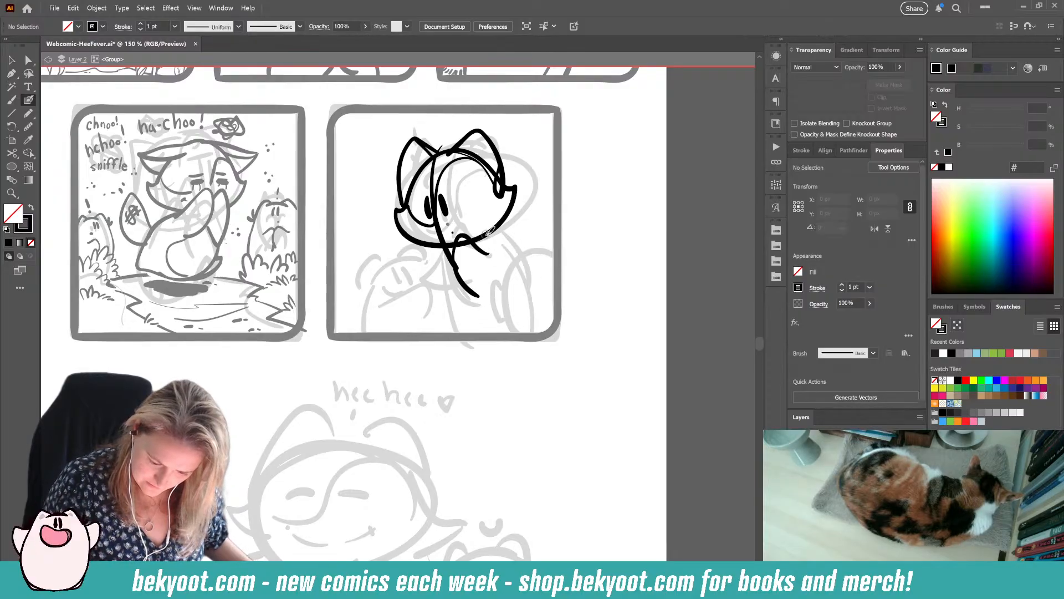
pyautogui.moveTo(438, 121)
pyautogui.mouseDown()
pyautogui.moveTo(443, 133)
pyautogui.moveTo(450, 126)
pyautogui.mouseUp()
# Step: Ink the cat's curved back, its belly line and the outstretched far arm
pyautogui.moveTo(487, 233)
pyautogui.mouseDown()
pyautogui.moveTo(537, 248)
pyautogui.moveTo(549, 276)
pyautogui.mouseUp()
pyautogui.moveTo(440, 247)
pyautogui.mouseDown()
pyautogui.moveTo(460, 304)
pyautogui.moveTo(509, 319)
pyautogui.mouseUp()
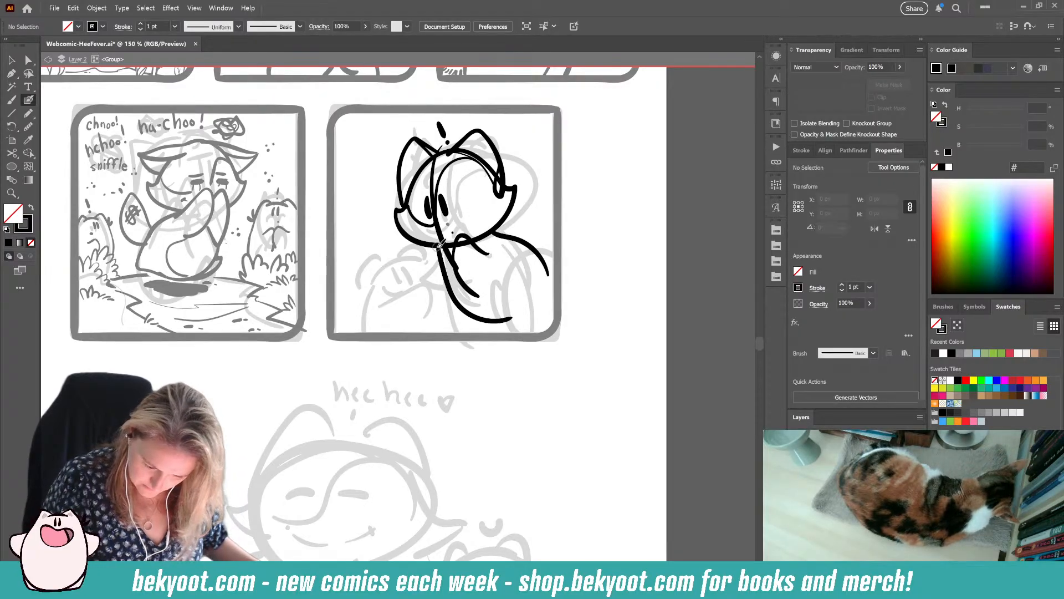
pyautogui.moveTo(442, 244)
pyautogui.mouseDown()
pyautogui.moveTo(406, 283)
pyautogui.moveTo(452, 297)
pyautogui.mouseUp()
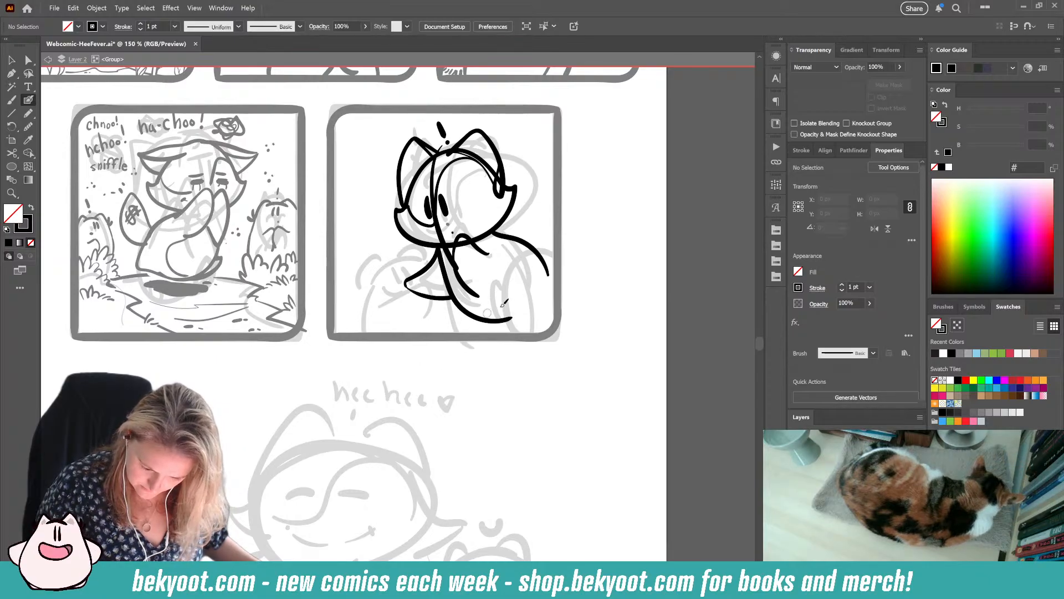
# Step: Stretch the cat's belly line downward toward the panel's lower border and clear the selection
pyautogui.keyDown('ctrl'); pyautogui.click(468, 315); pyautogui.keyUp('ctrl')
pyautogui.moveTo(477, 326); pyautogui.dragTo(489, 337)
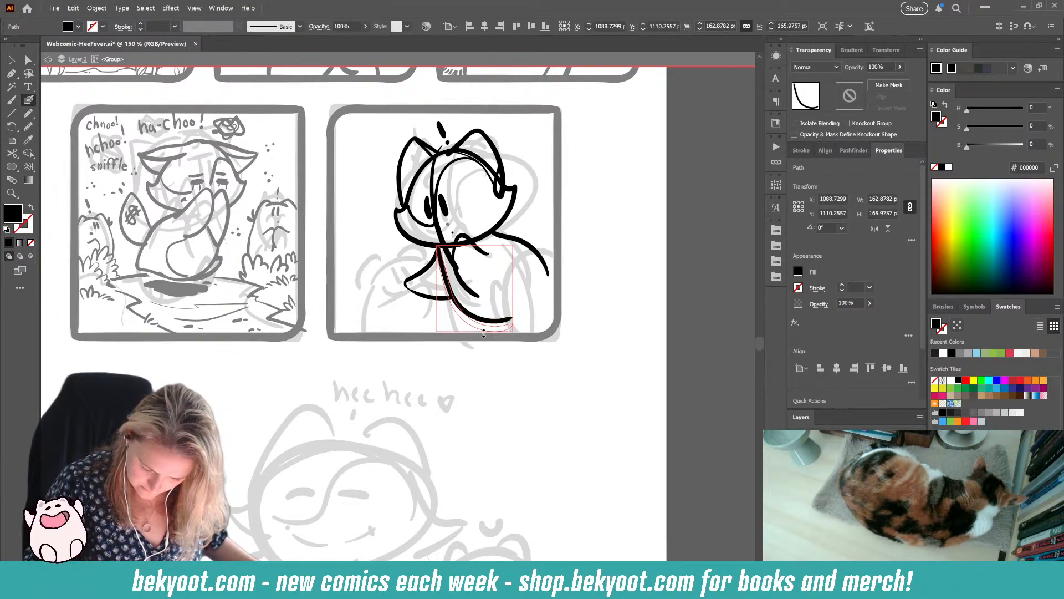
pyautogui.keyDown('ctrl'); pyautogui.click(514, 310); pyautogui.keyUp('ctrl')
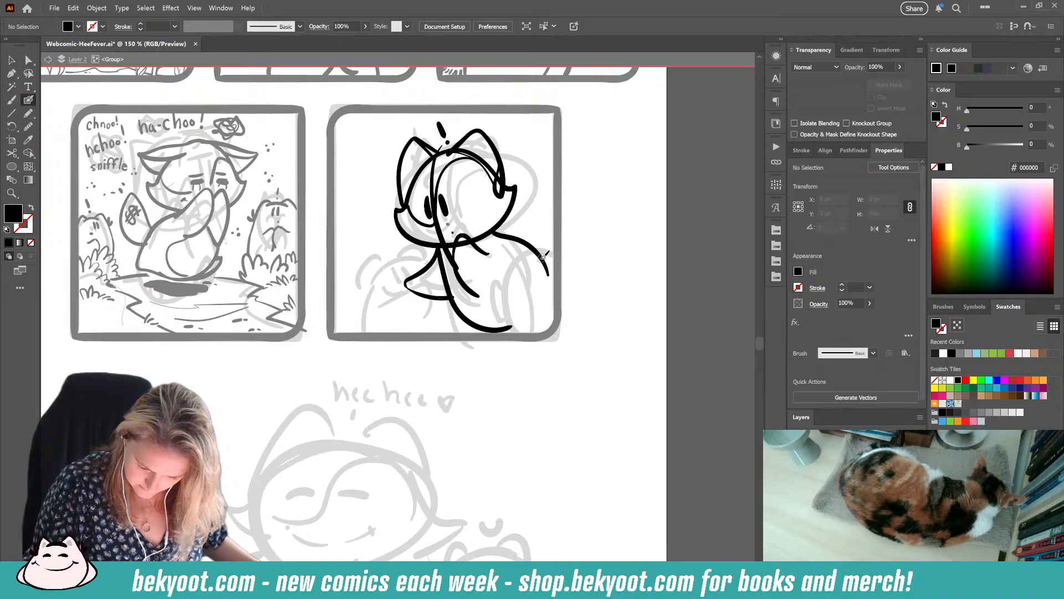
# Step: Ink the cat's rounded rear down to the belly line and adjust the shape of both arms to fit the body
pyautogui.moveTo(552, 267)
pyautogui.mouseDown()
pyautogui.moveTo(531, 319)
pyautogui.moveTo(495, 331)
pyautogui.mouseUp()
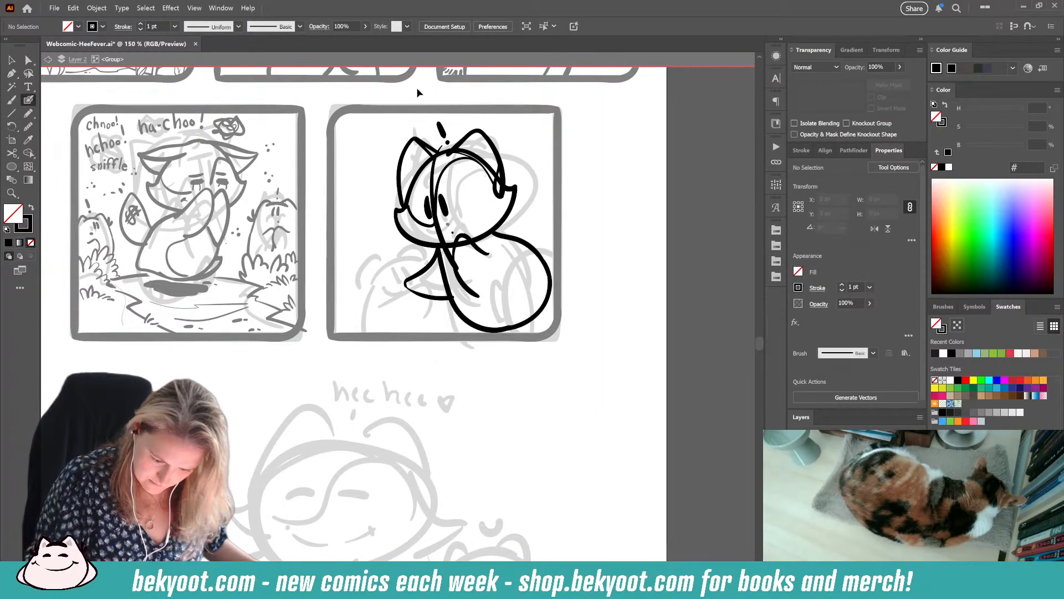
pyautogui.keyDown('ctrl'); pyautogui.click(443, 301); pyautogui.keyUp('ctrl')
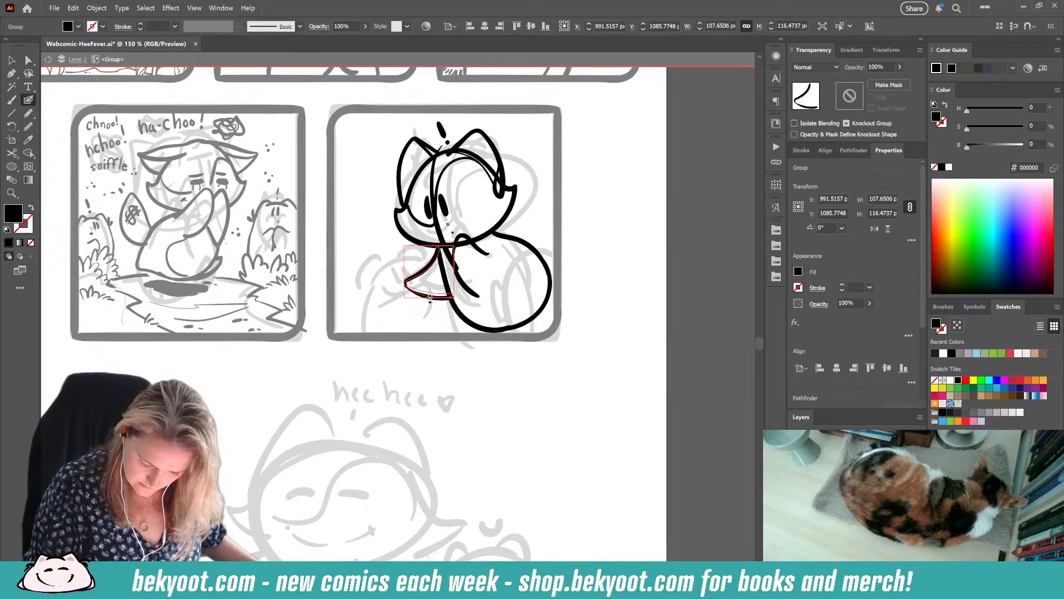
pyautogui.moveTo(454, 273); pyautogui.dragTo(460, 243)
pyautogui.keyDown('ctrl'); pyautogui.click(407, 348); pyautogui.keyUp('ctrl')
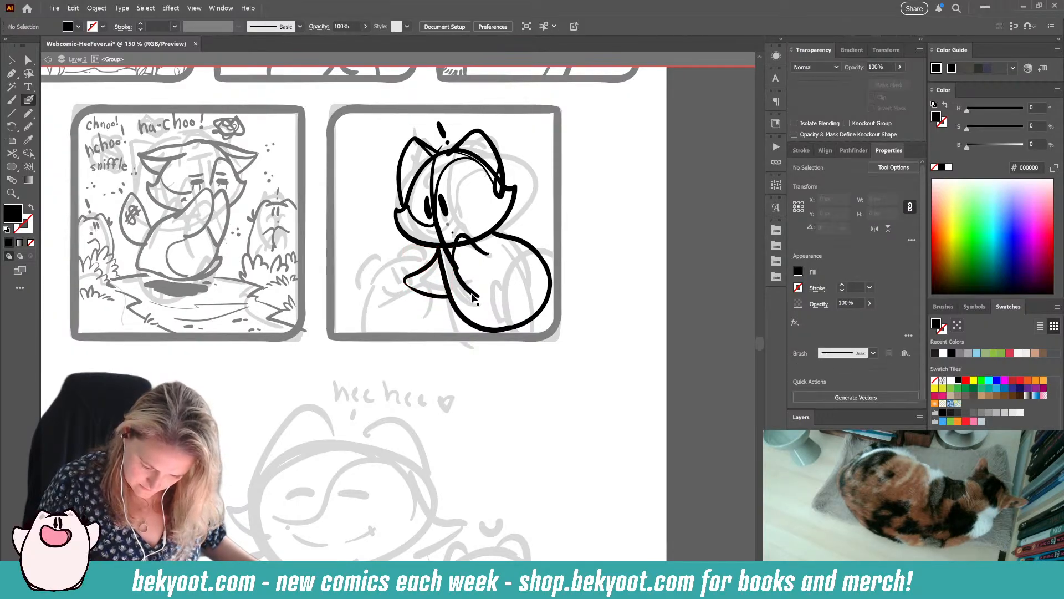
pyautogui.moveTo(472, 294); pyautogui.dragTo(473, 277)
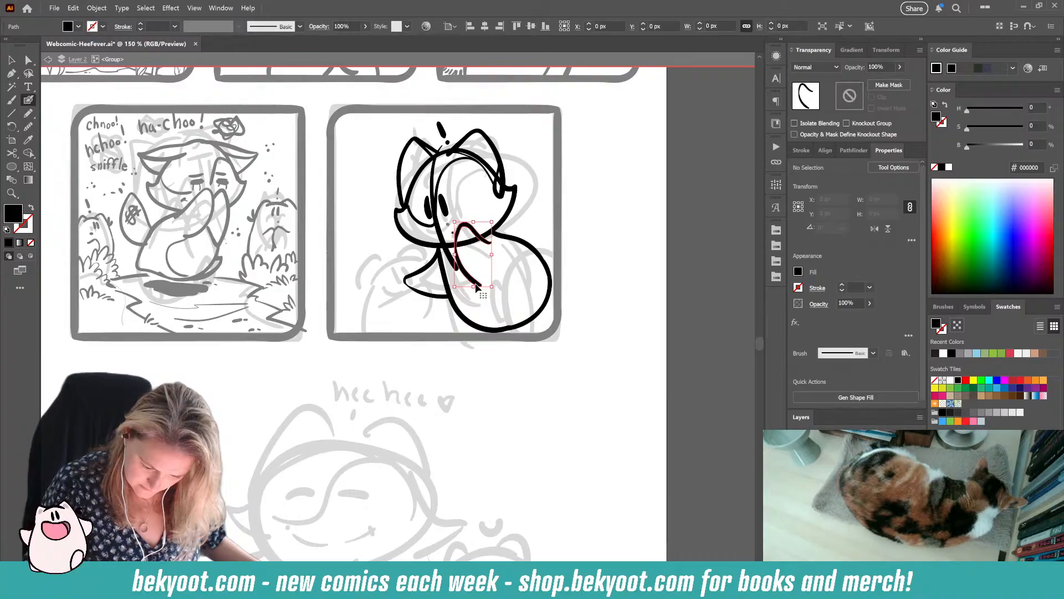
pyautogui.keyDown('ctrl'); pyautogui.click(433, 369); pyautogui.keyUp('ctrl')
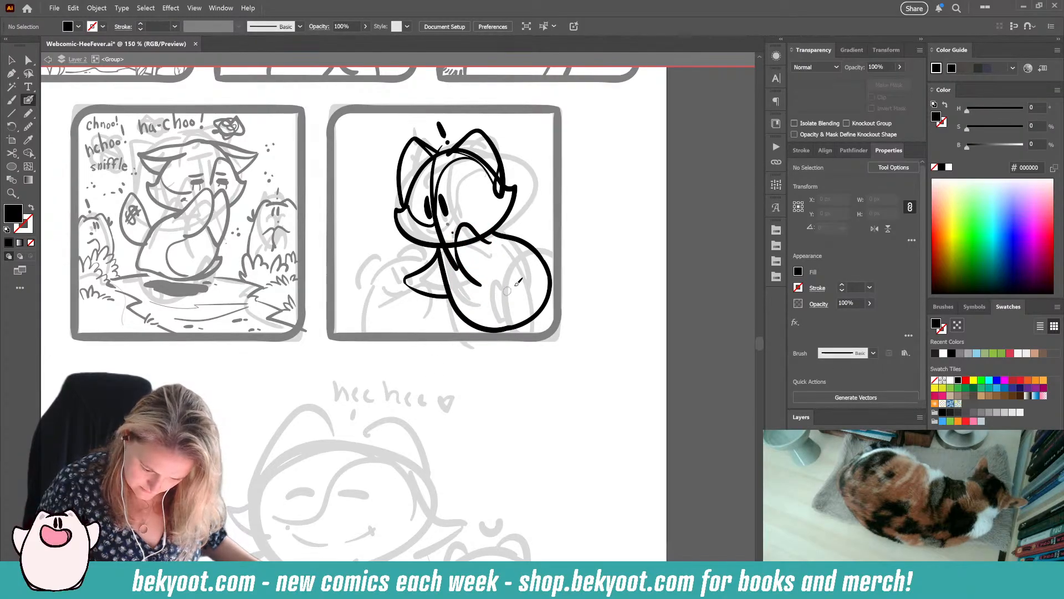
# Step: Ink the cat's raised, hooked tail and redraw the accent above its head as a bolder exclamation mark
pyautogui.moveTo(536, 244)
pyautogui.mouseDown()
pyautogui.moveTo(540, 200)
pyautogui.moveTo(551, 190)
pyautogui.moveTo(558, 213)
pyautogui.mouseUp()
pyautogui.hotkey('shift', 'x')
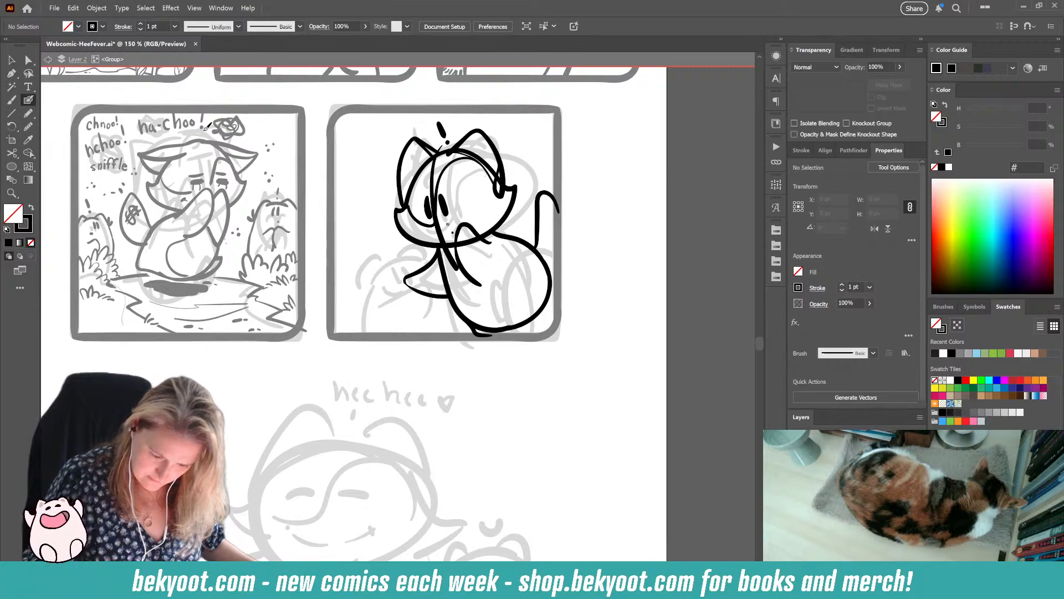
pyautogui.moveTo(439, 123); pyautogui.dragTo(450, 134)
pyautogui.hotkey('ctrl', 'z')
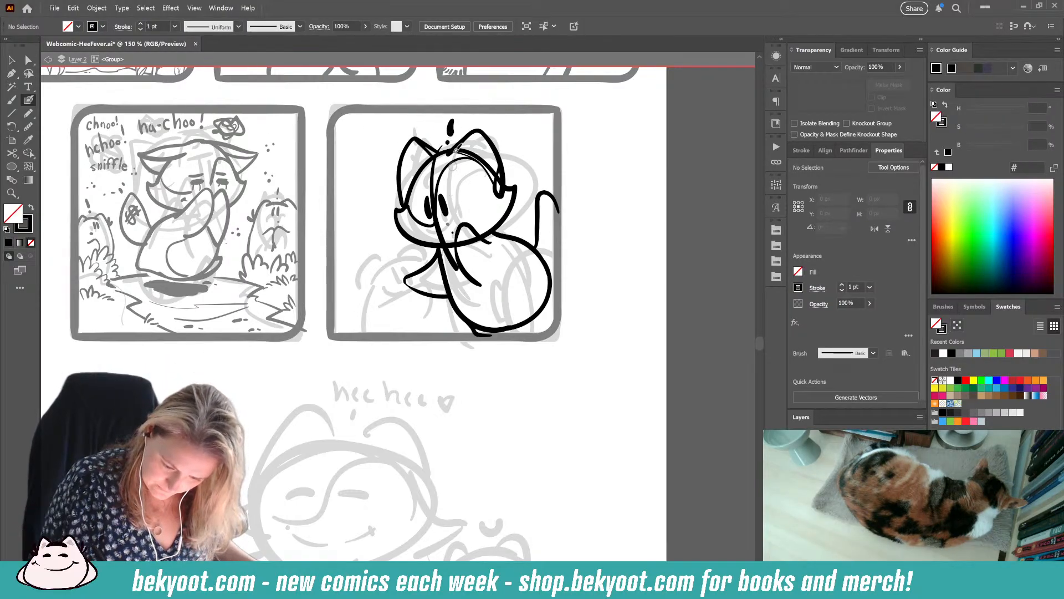
pyautogui.hotkey('ctrl', 'z')
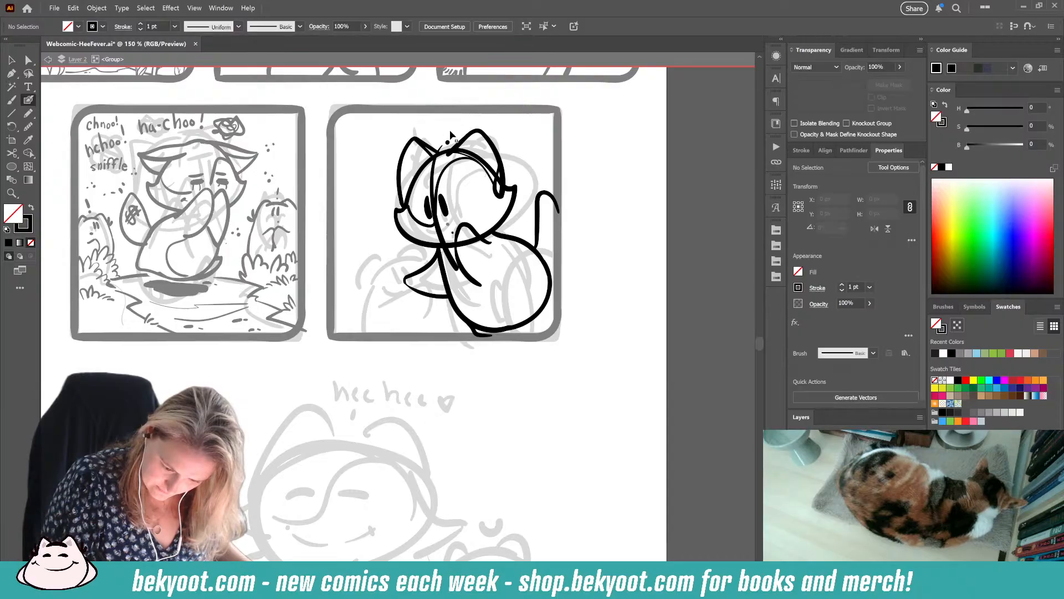
pyautogui.hotkey('ctrl', 'z')
pyautogui.moveTo(449, 135); pyautogui.dragTo(452, 123)
pyautogui.hotkey('ctrl', 'z')
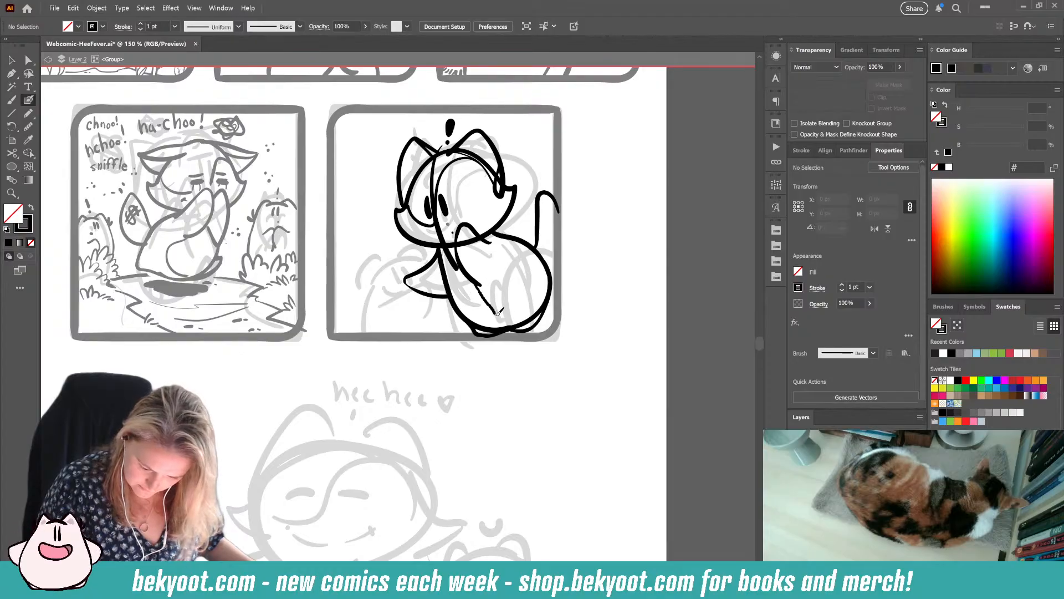
# Step: Ink the cat's rounded leg at the bottom of its belly and a short curved crease above it
pyautogui.moveTo(497, 314)
pyautogui.mouseDown()
pyautogui.moveTo(476, 281)
pyautogui.moveTo(506, 295)
pyautogui.moveTo(486, 326)
pyautogui.mouseUp()
pyautogui.hotkey('ctrl', 'z')
pyautogui.hotkey('ctrl', 'z')
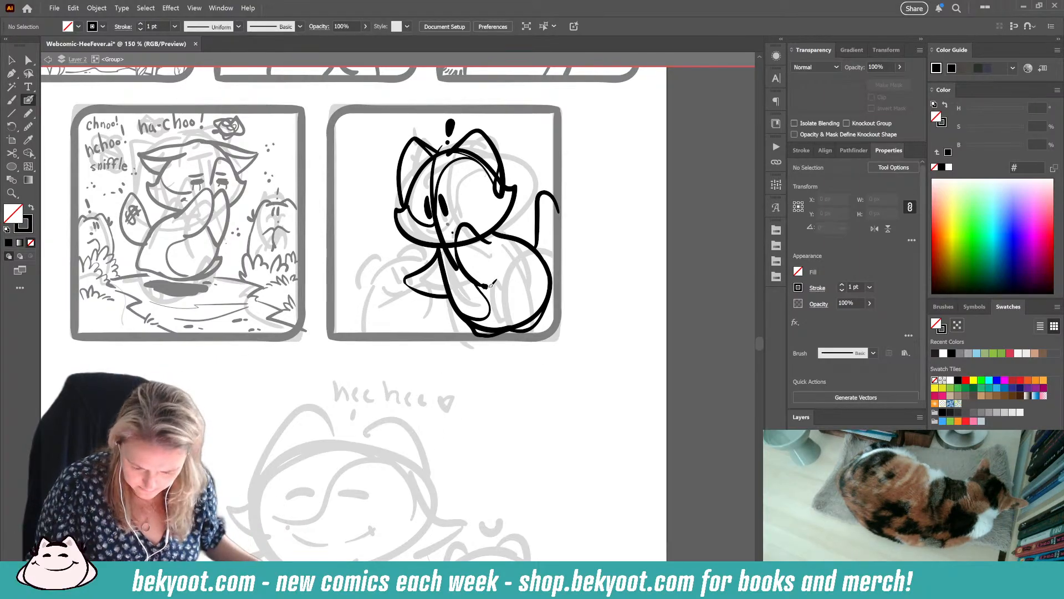
pyautogui.moveTo(490, 285); pyautogui.dragTo(505, 280)
# Step: Scale the whole inked cat in the fifth panel down slightly and move it clear of the panel's borders
pyautogui.moveTo(500, 354); pyautogui.dragTo(525, 376)
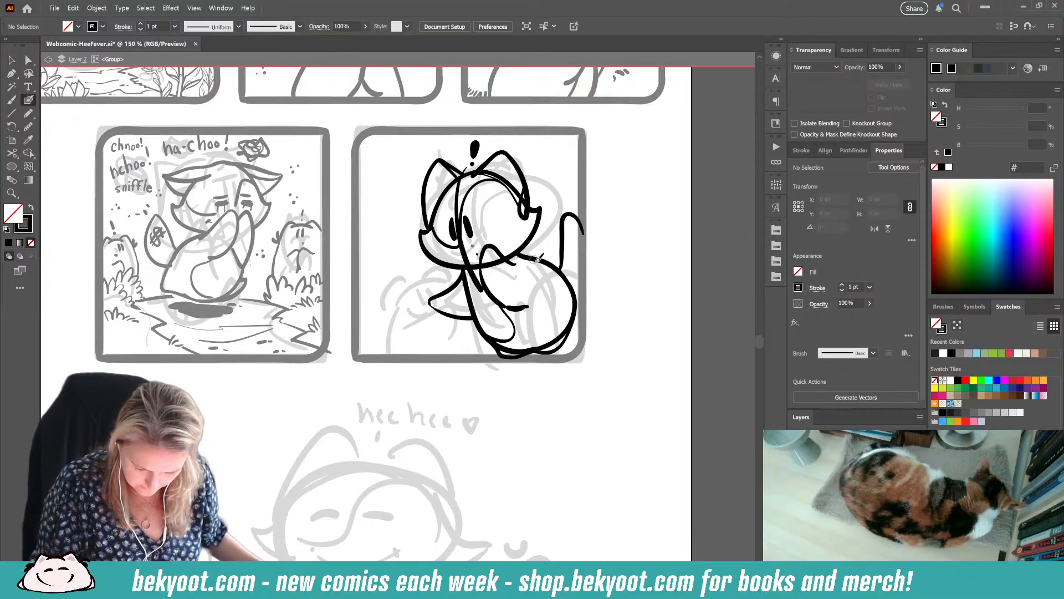
pyautogui.click(12, 60)
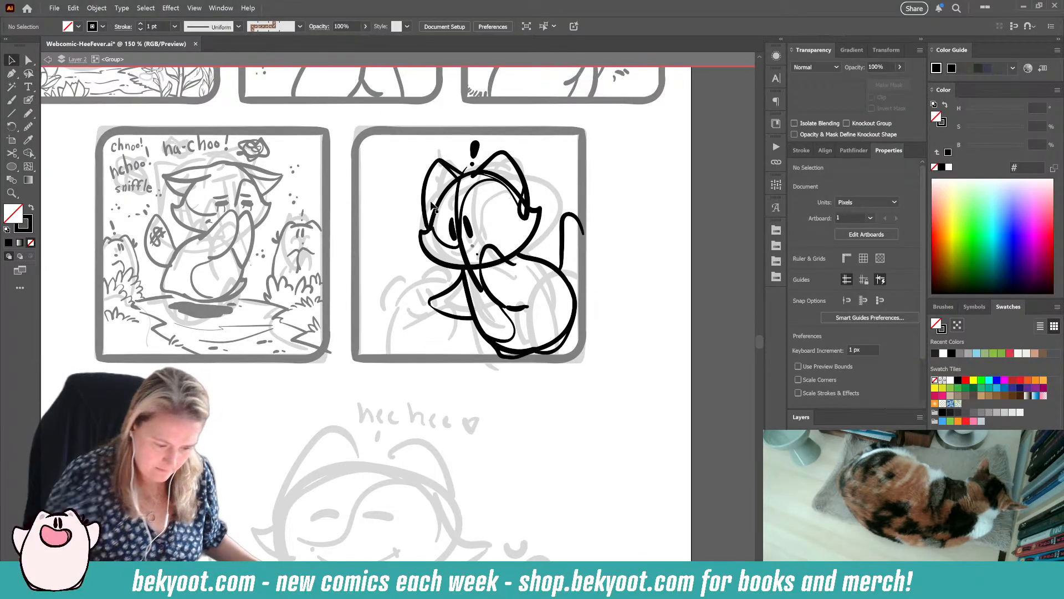
pyautogui.moveTo(404, 136)
pyautogui.mouseDown()
pyautogui.moveTo(560, 274)
pyautogui.moveTo(625, 374)
pyautogui.mouseUp()
pyautogui.moveTo(419, 359); pyautogui.dragTo(427, 349)
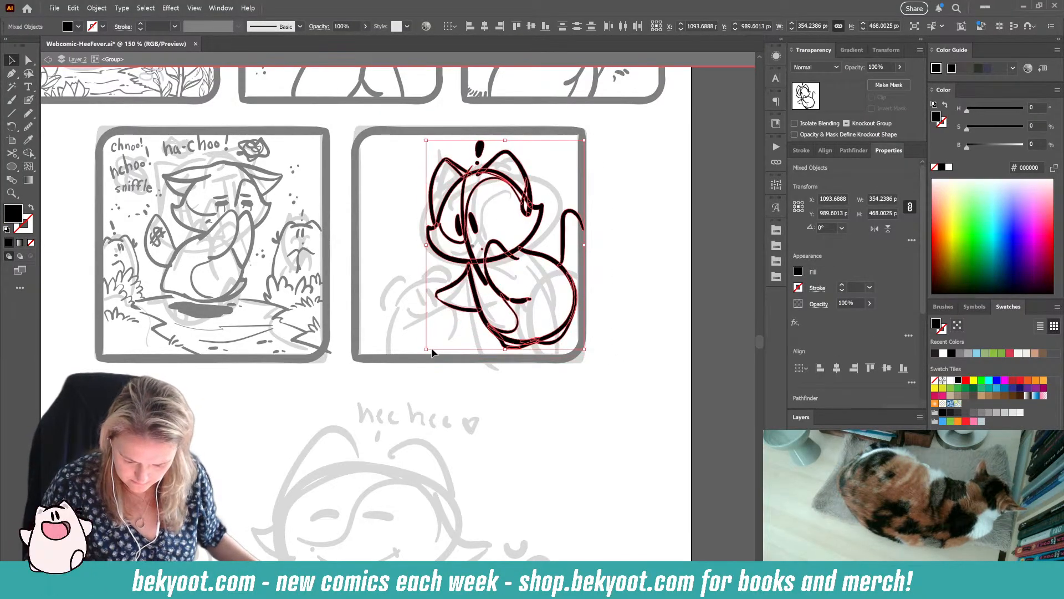
pyautogui.moveTo(537, 341); pyautogui.dragTo(529, 338)
pyautogui.click(518, 375)
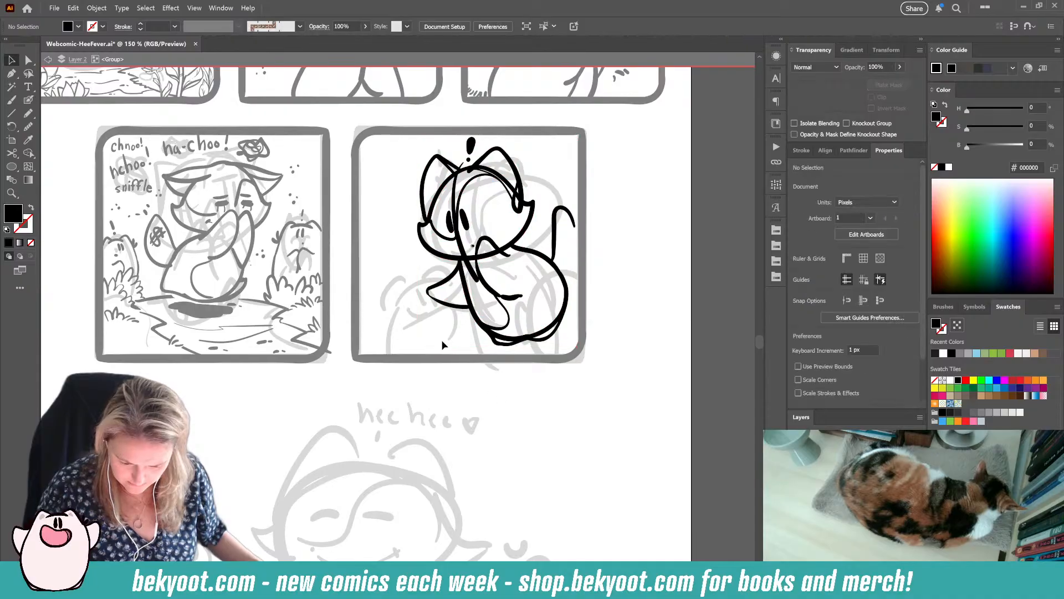
# Step: Ink the small creature in front of the cat with its rounded head and back, eyes, arm and pointed ear
pyautogui.hotkey('shift', 'b')
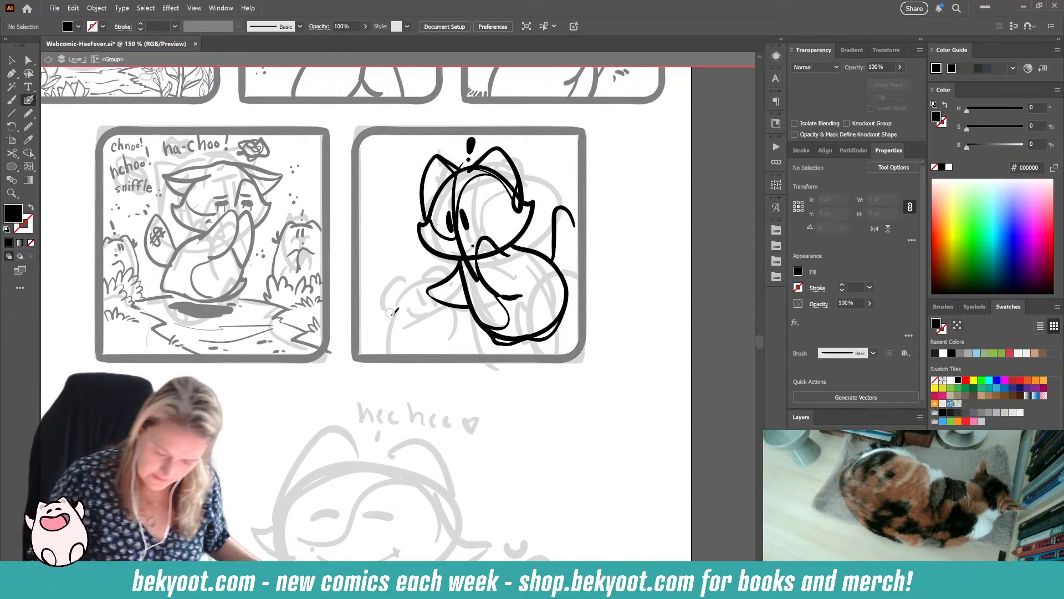
pyautogui.moveTo(399, 335)
pyautogui.mouseDown()
pyautogui.moveTo(388, 301)
pyautogui.moveTo(418, 250)
pyautogui.moveTo(441, 275)
pyautogui.moveTo(420, 296)
pyautogui.moveTo(439, 320)
pyautogui.mouseUp()
pyautogui.hotkey('shift', 'x')
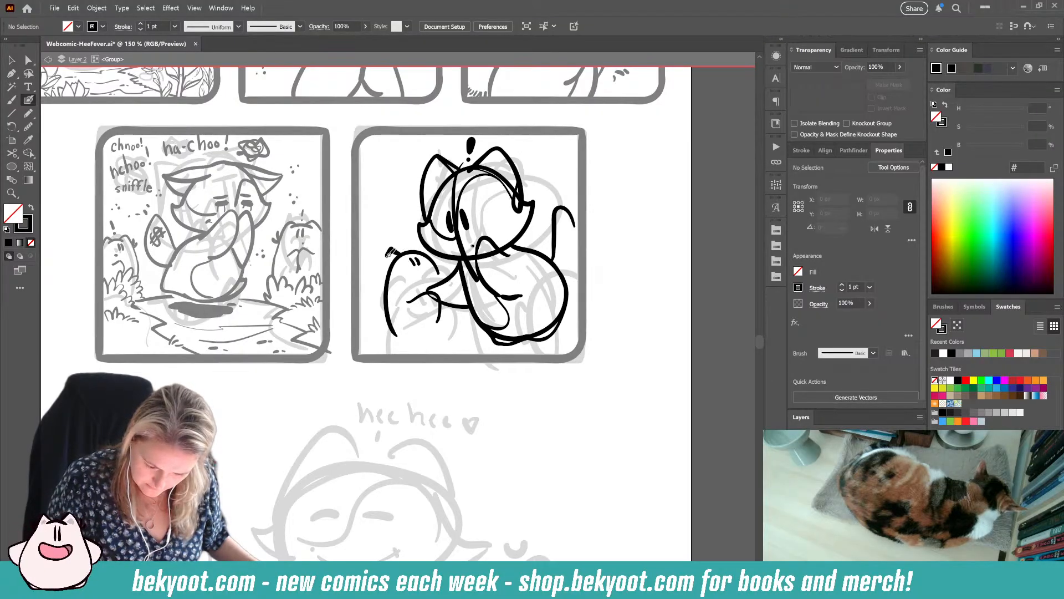
pyautogui.moveTo(389, 252); pyautogui.dragTo(393, 333)
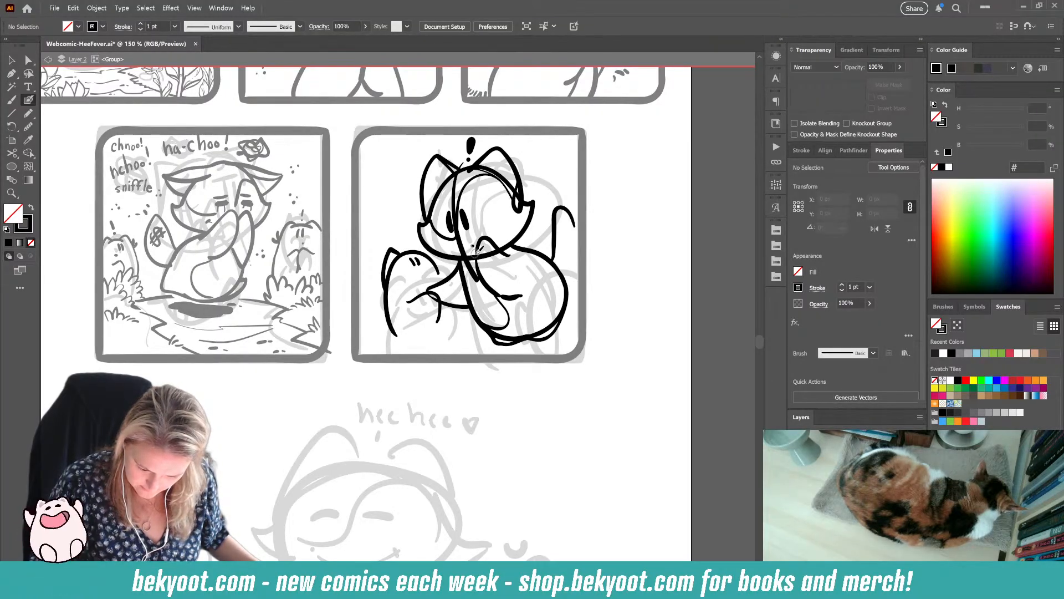
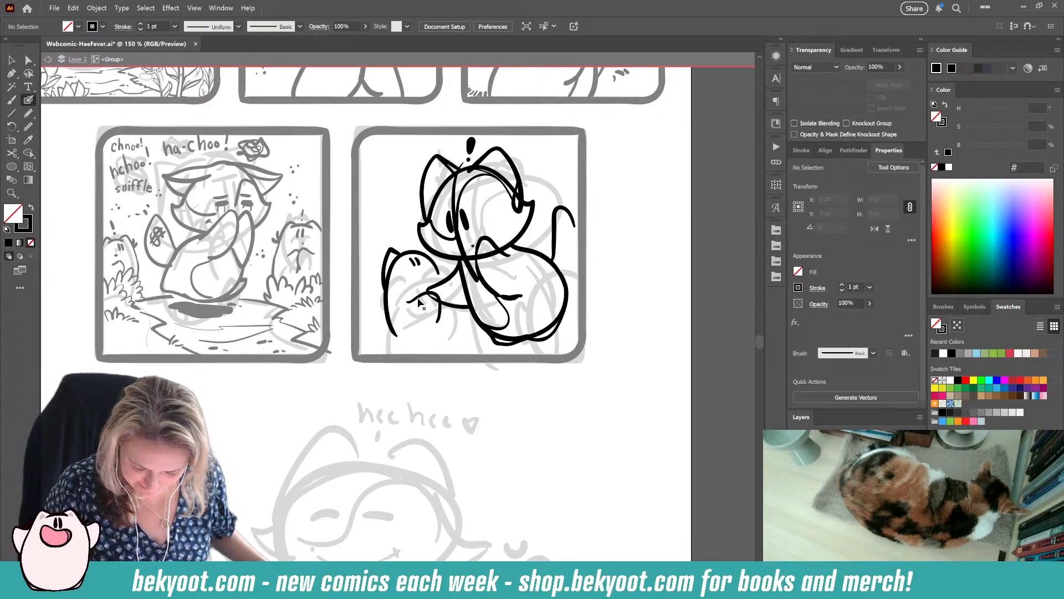
# Step: Ink a tall rounded arch across the cat's rear and a sloping ground line from its feet to the panel's lower border
pyautogui.moveTo(521, 358)
pyautogui.mouseDown()
pyautogui.moveTo(546, 264)
pyautogui.moveTo(573, 335)
pyautogui.mouseUp()
pyautogui.moveTo(520, 285); pyautogui.dragTo(525, 275)
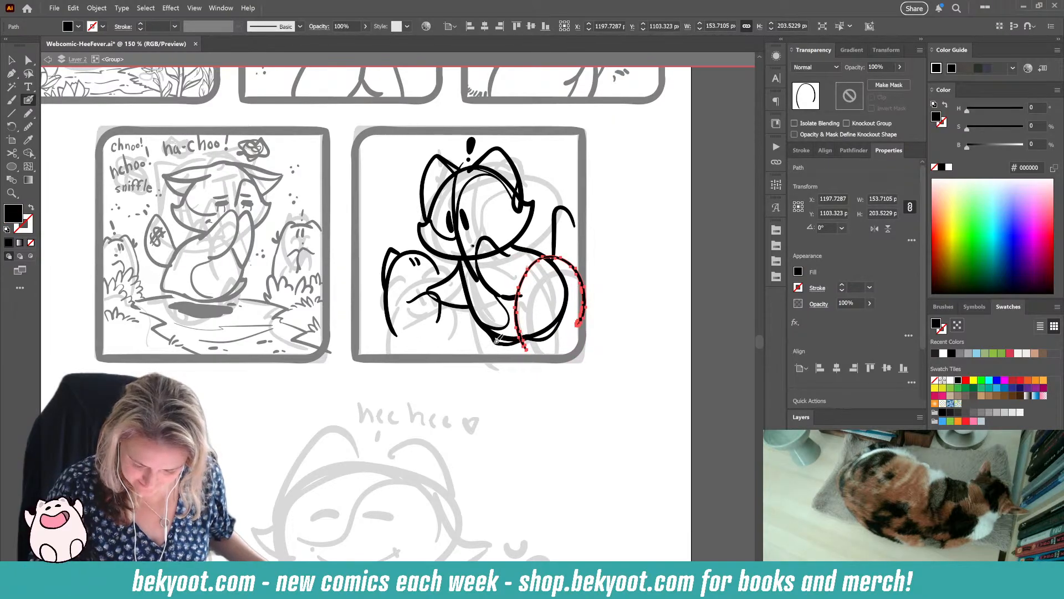
pyautogui.moveTo(489, 339); pyautogui.dragTo(432, 359)
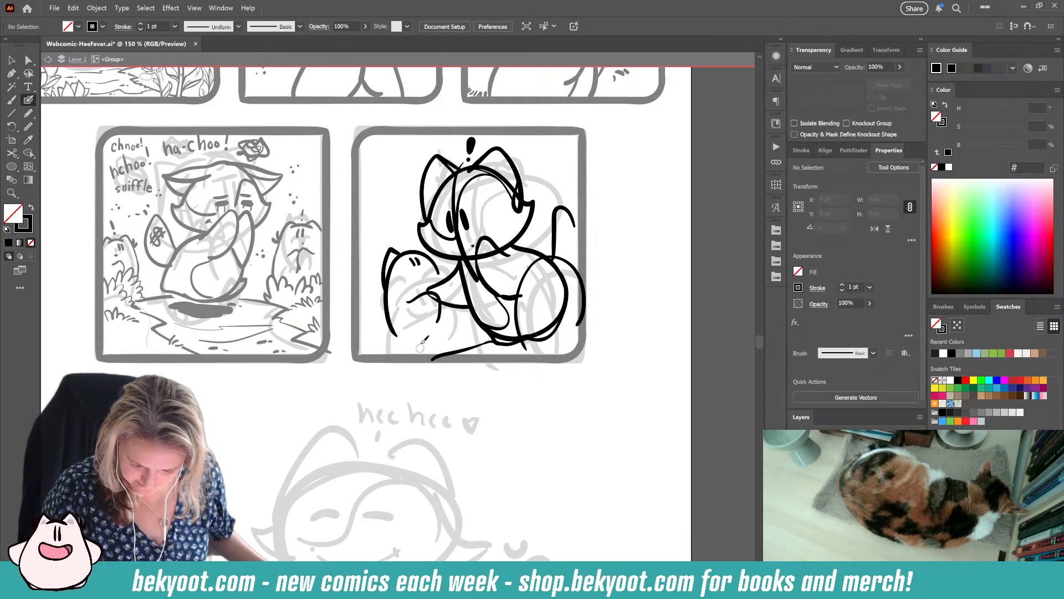
# Step: Draw a small curved smile below the small creature's eyes, redoing the stroke until it fits the face
pyautogui.keyDown('ctrl'); pyautogui.click(388, 272); pyautogui.keyUp('ctrl')
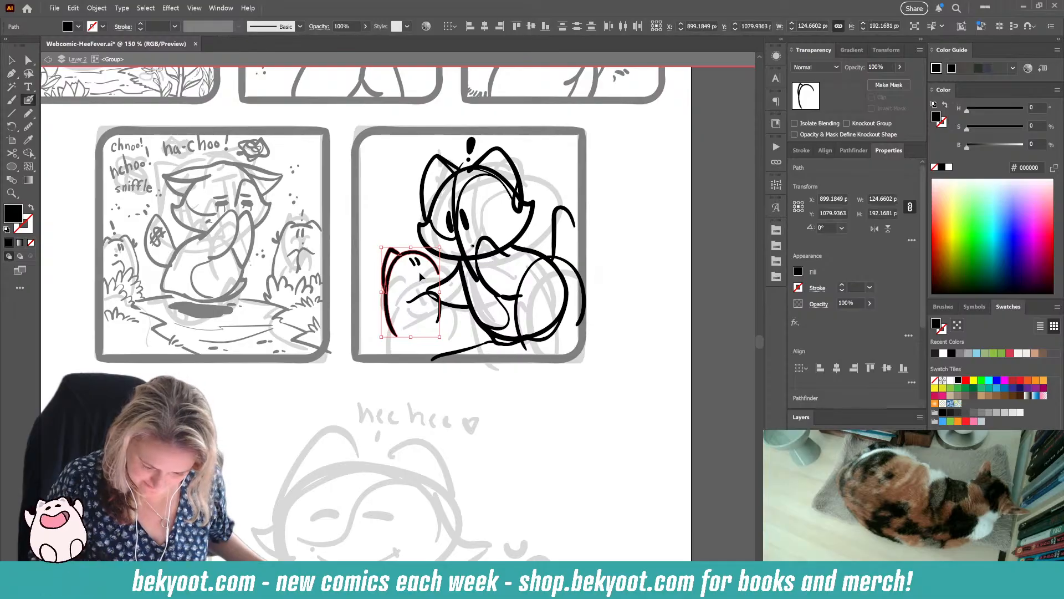
pyautogui.keyDown('ctrl'); pyautogui.click(404, 283); pyautogui.keyUp('ctrl')
pyautogui.moveTo(404, 265); pyautogui.dragTo(409, 273)
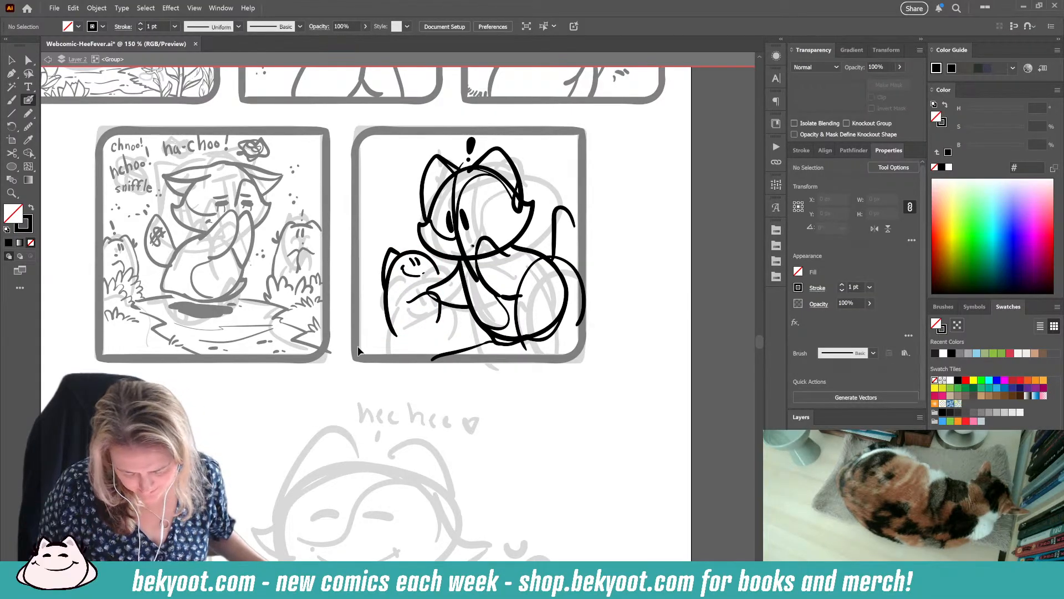
pyautogui.hotkey('ctrl', 'z')
pyautogui.hotkey('shift', 'x')
pyautogui.hotkey('shift', 'x')
pyautogui.hotkey('shift', 'x')
pyautogui.hotkey('shift', 'x')
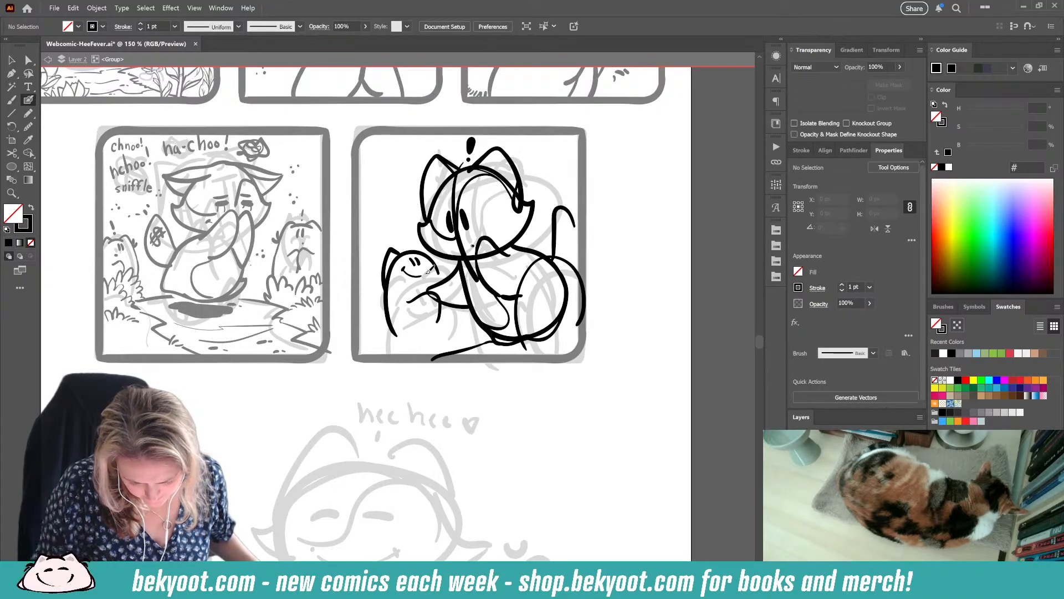
# Step: Group the small creature's ear, head, back and arm outline strokes, leaving out its face
pyautogui.moveTo(398, 249); pyautogui.dragTo(383, 292)
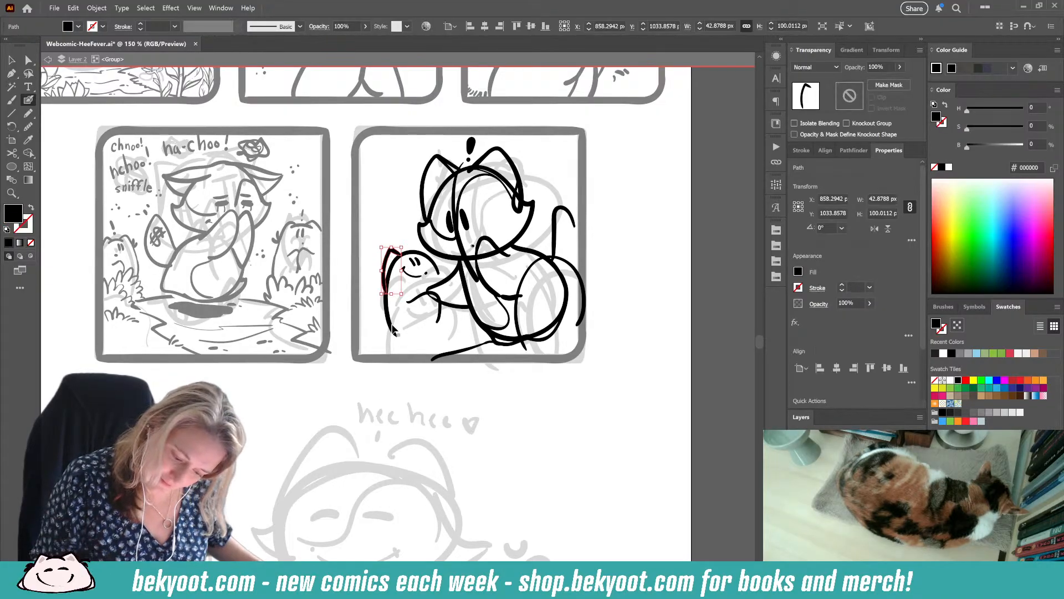
pyautogui.keyDown('ctrl'); pyautogui.keyDown('shift'); pyautogui.click(394, 333); pyautogui.keyUp('shift'); pyautogui.keyUp('ctrl')
pyautogui.keyDown('ctrl'); pyautogui.keyDown('shift'); pyautogui.click(439, 316); pyautogui.keyUp('shift'); pyautogui.keyUp('ctrl')
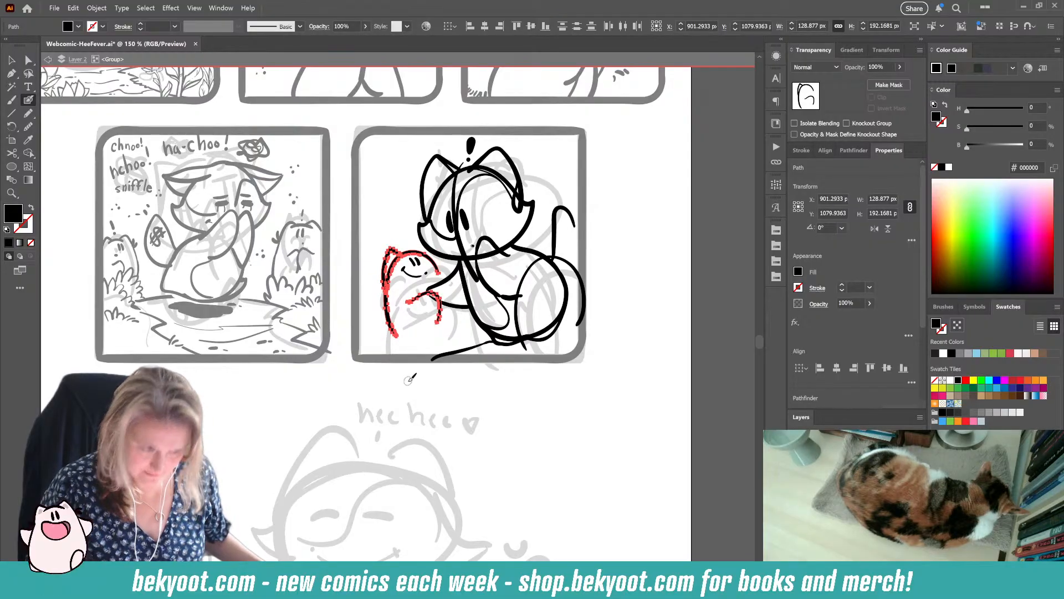
pyautogui.hotkey('ctrl', 'g')
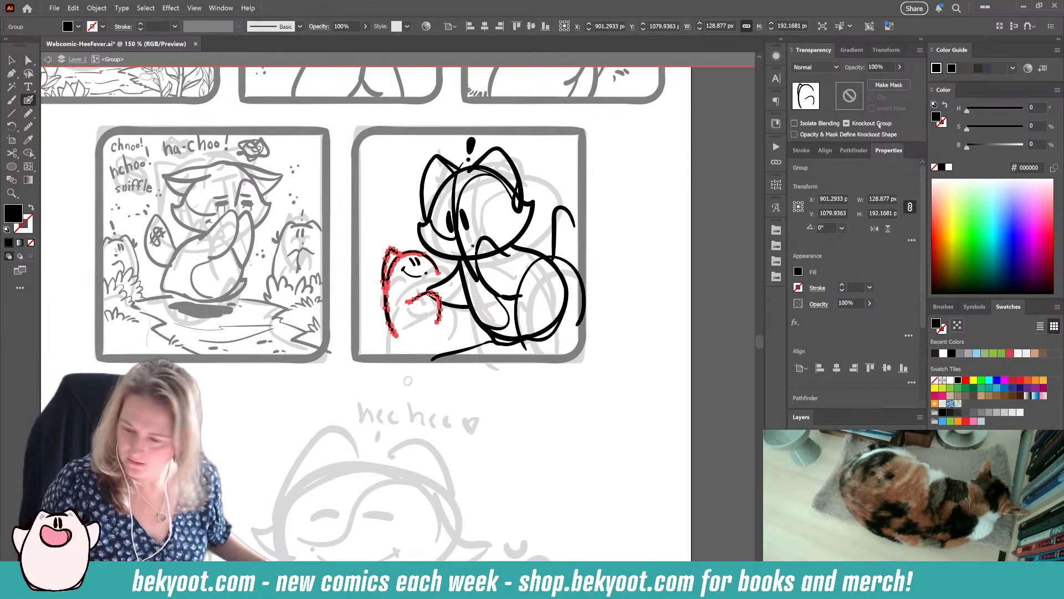
# Step: Fade the grouped creature outline to 30% opacity and try inking a wider, rounder body over it
pyautogui.click(886, 67)
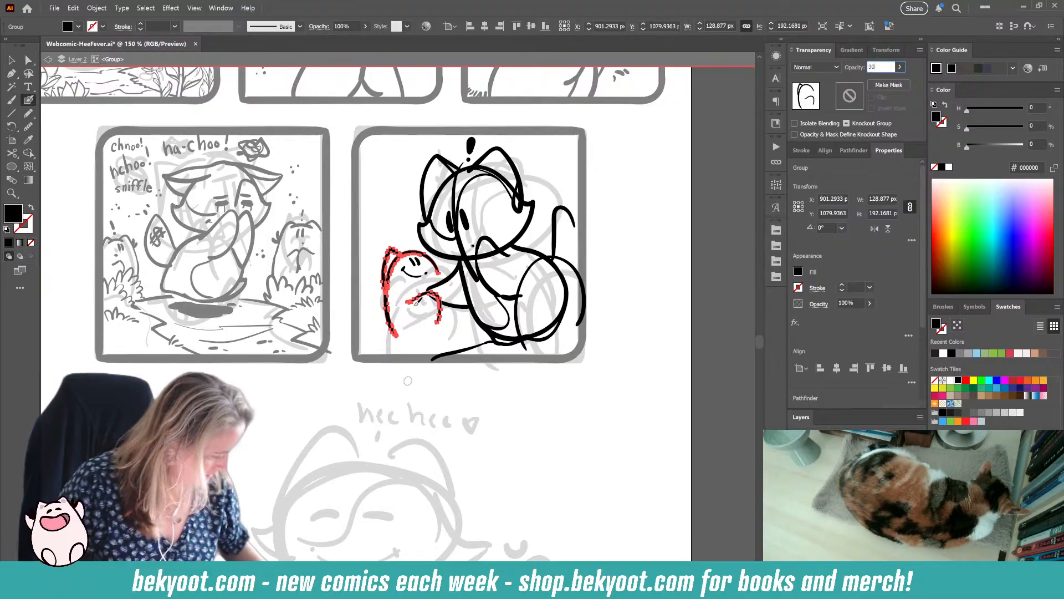
pyautogui.write('30')
pyautogui.press('Return')
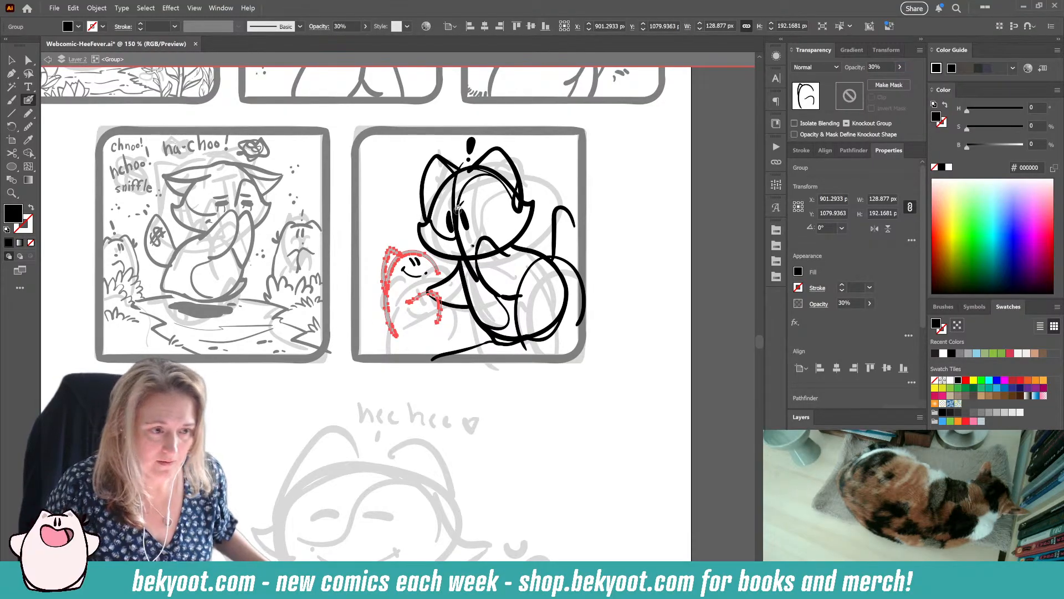
pyautogui.hotkey('ctrl', 'shift', 'a')
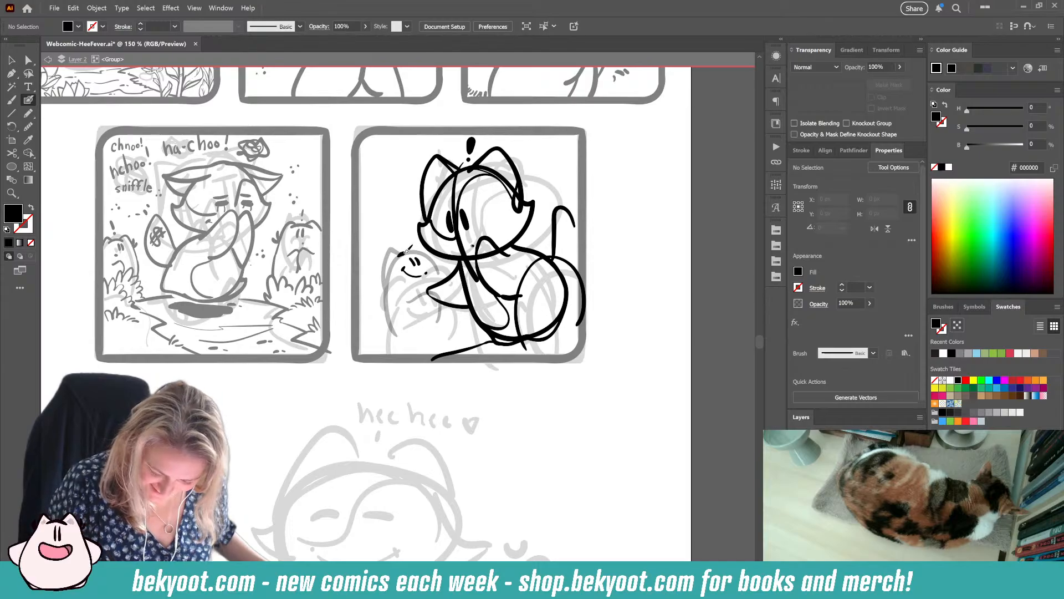
pyautogui.hotkey('shift', 'x')
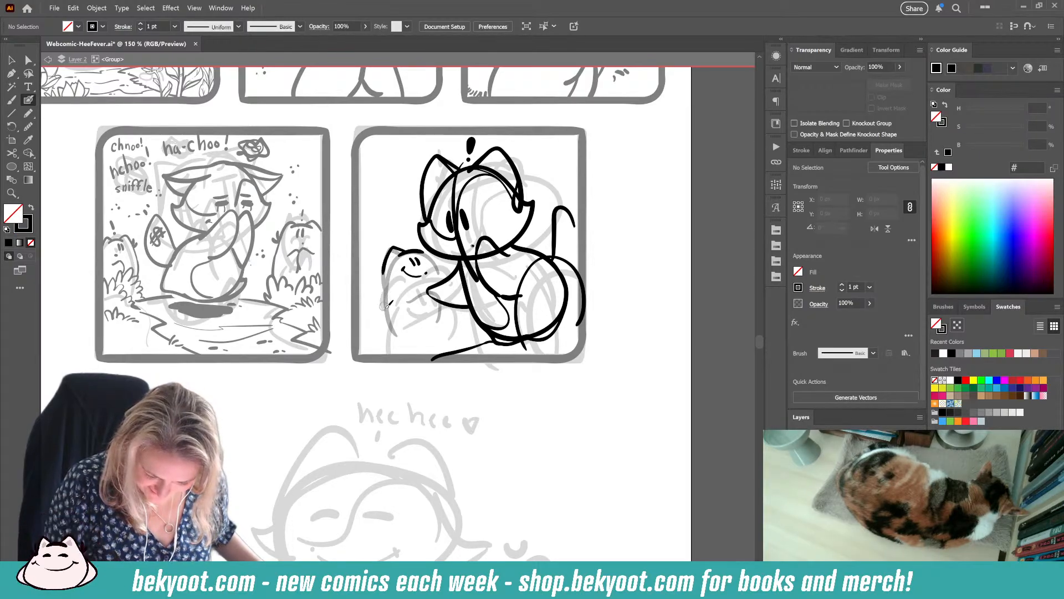
pyautogui.moveTo(378, 262)
pyautogui.mouseDown()
pyautogui.moveTo(376, 324)
pyautogui.moveTo(409, 340)
pyautogui.mouseUp()
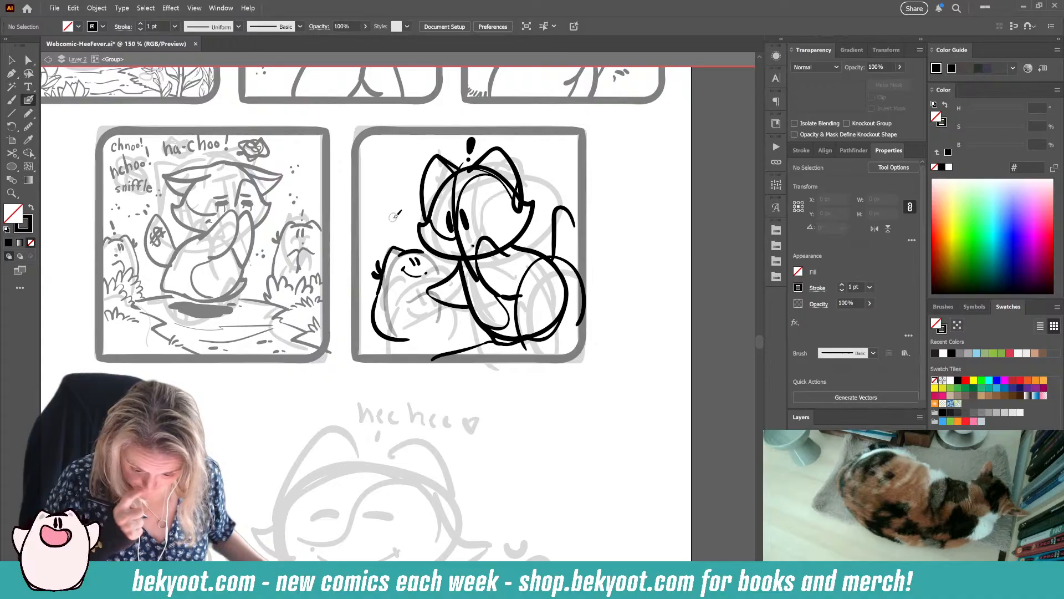
# Step: Undo the wider body strokes and the opacity change on the small creature's outline, and clear the selection
pyautogui.hotkey('ctrl', 'z')
pyautogui.hotkey('ctrl', 'z')
pyautogui.hotkey('ctrl', 'z')
pyautogui.hotkey('ctrl', 'z')
pyautogui.hotkey('ctrl', 'z')
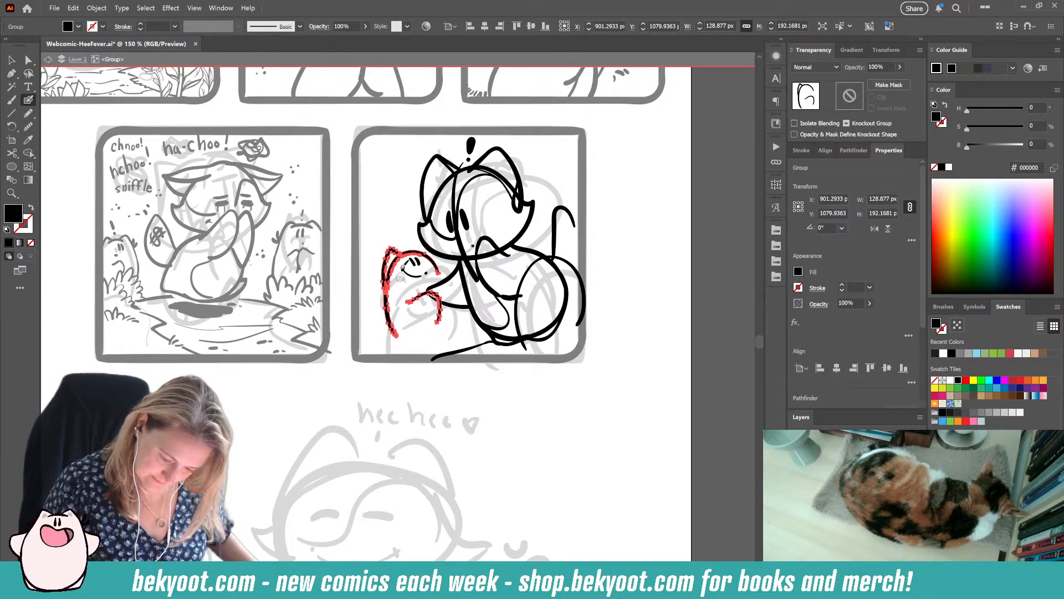
pyautogui.keyDown('ctrl'); pyautogui.click(395, 380); pyautogui.keyUp('ctrl')
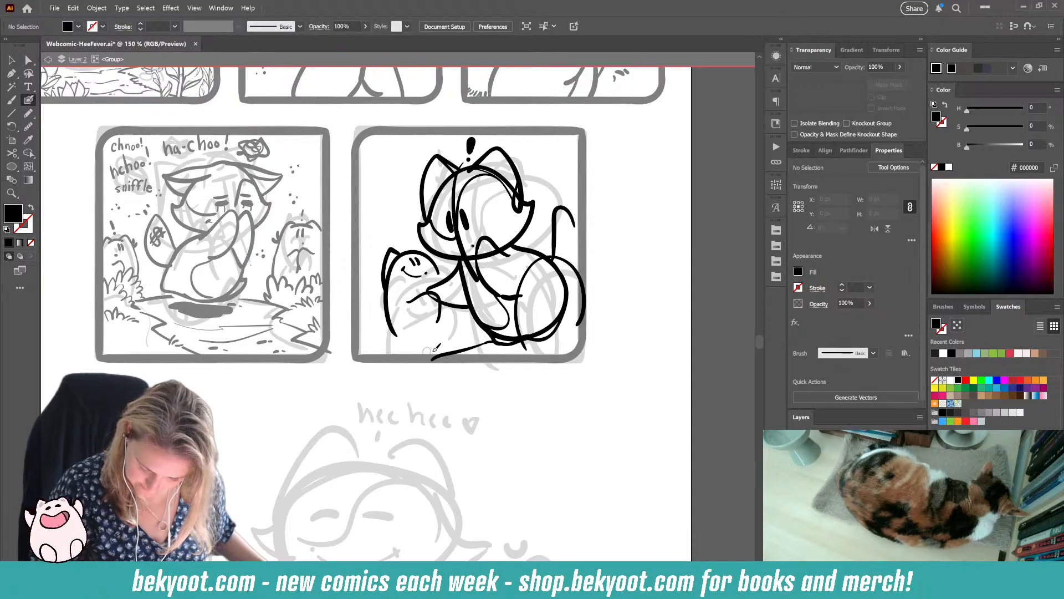
# Step: Ink a small tuft of grass behind the small creature at the fifth panel's lower left corner
pyautogui.moveTo(361, 322)
pyautogui.mouseDown()
pyautogui.moveTo(368, 331)
pyautogui.moveTo(359, 317)
pyautogui.moveTo(372, 319)
pyautogui.mouseUp()
pyautogui.hotkey('ctrl', 'z')
pyautogui.hotkey('shift', 'x')
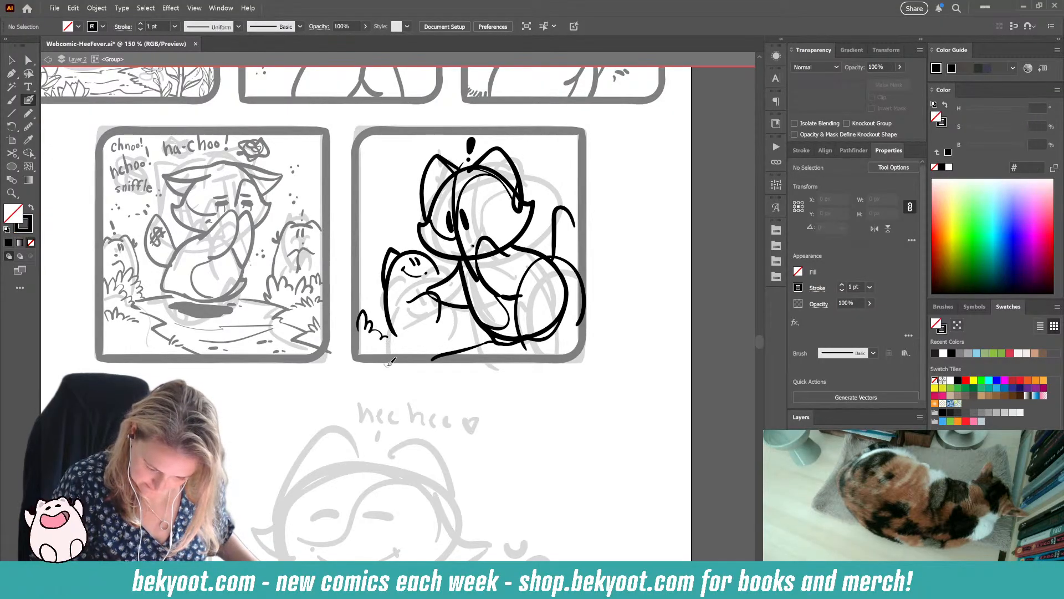
pyautogui.hscroll(1, 399, 329)
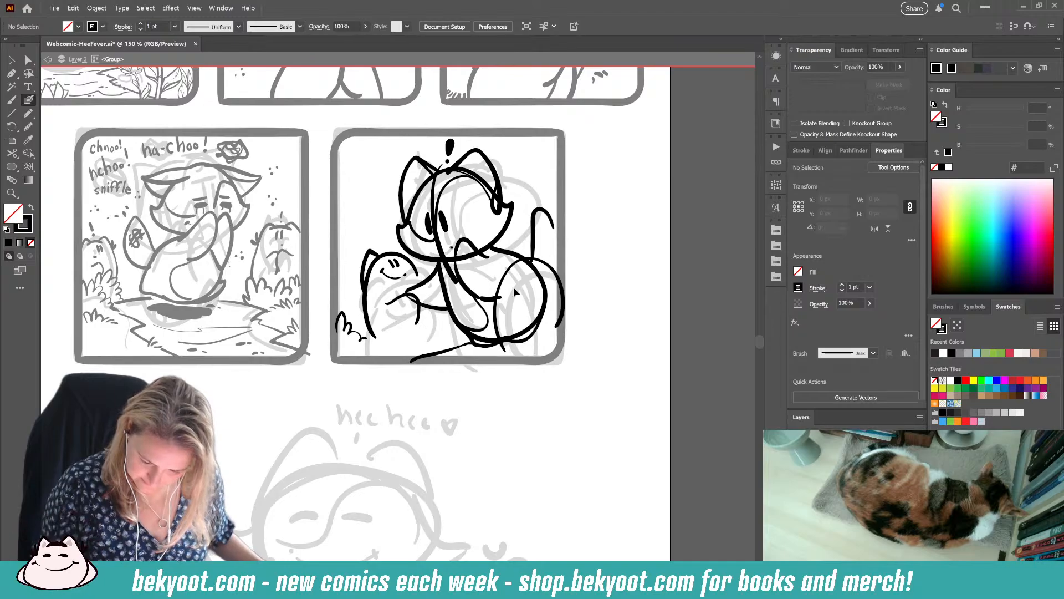
# Step: Draw an arched body guide for a second small creature in the fifth panel's lower right corner and fade it to 30% opacity
pyautogui.moveTo(505, 349); pyautogui.dragTo(557, 326)
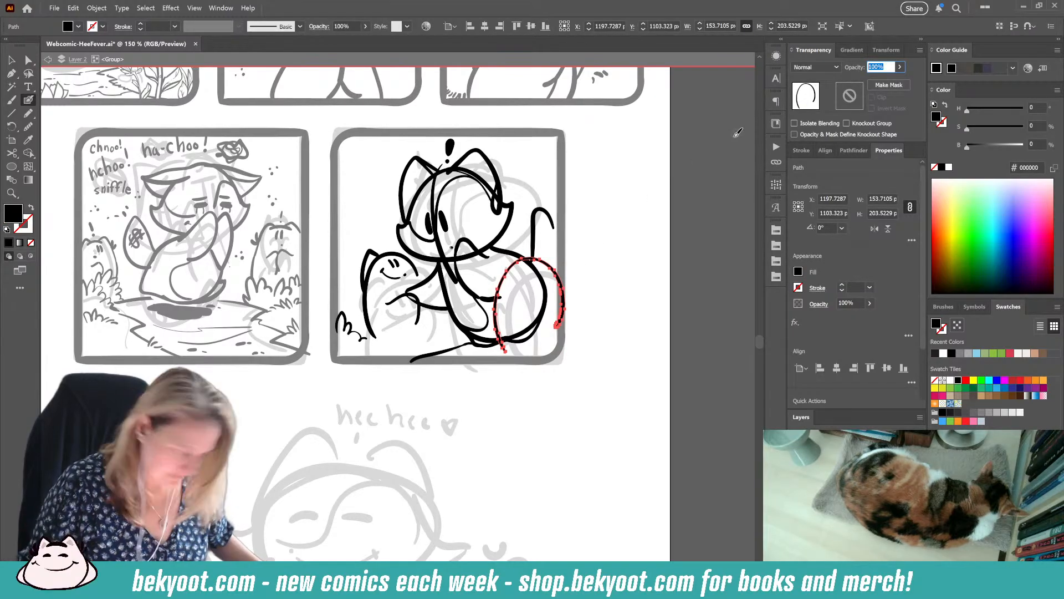
pyautogui.write('30')
pyautogui.press('Return')
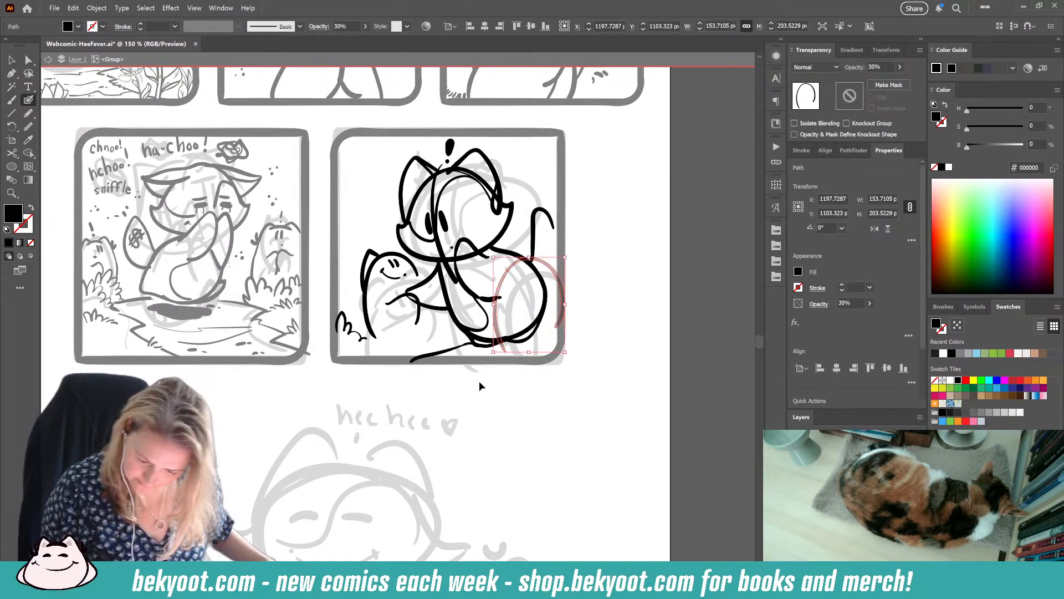
pyautogui.keyDown('ctrl'); pyautogui.click(480, 381); pyautogui.keyUp('ctrl')
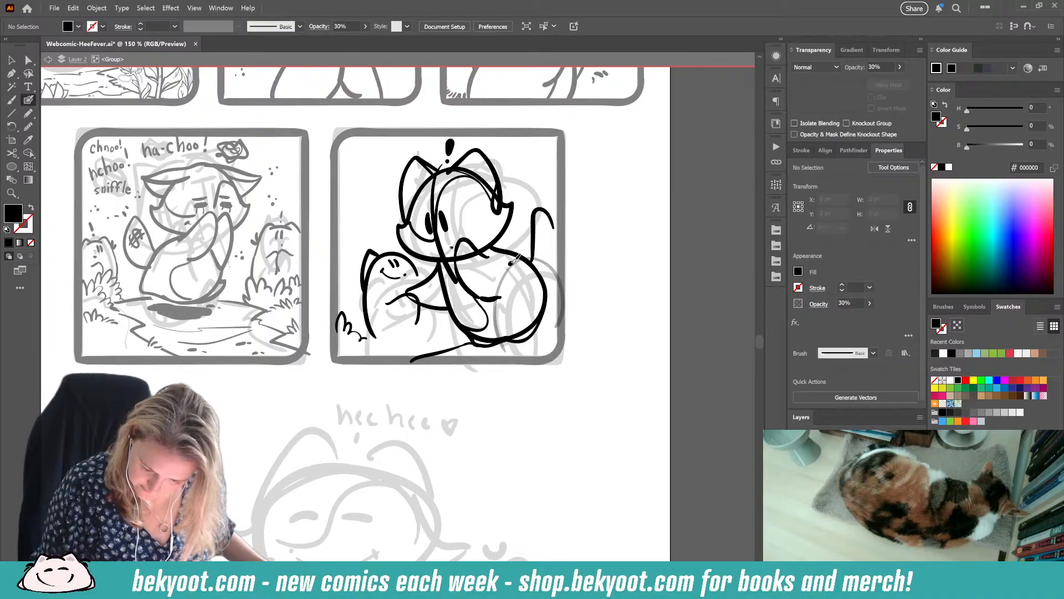
pyautogui.moveTo(540, 256); pyautogui.dragTo(536, 241)
pyautogui.hotkey('ctrl', 'z')
pyautogui.keyDown('ctrl'); pyautogui.click(522, 260); pyautogui.keyUp('ctrl')
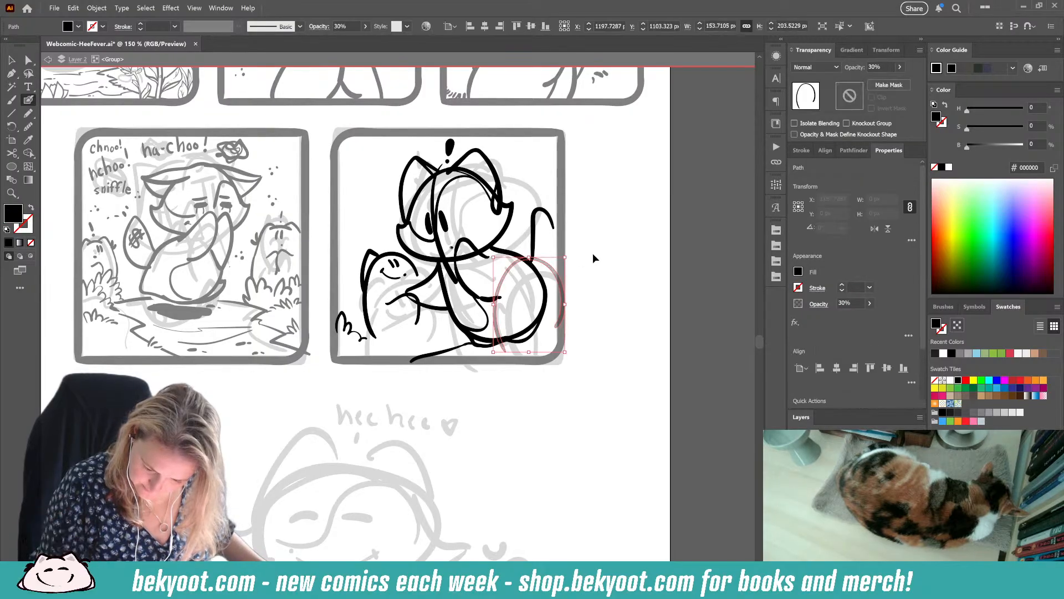
pyautogui.keyDown('ctrl'); pyautogui.click(593, 252); pyautogui.keyUp('ctrl')
# Step: Restore 100% opacity for new strokes and ink the second creature's ear and head line above the faded body guide
pyautogui.keyDown('ctrl'); pyautogui.click(513, 255); pyautogui.keyUp('ctrl')
pyautogui.keyDown('ctrl'); pyautogui.click(598, 254); pyautogui.keyUp('ctrl')
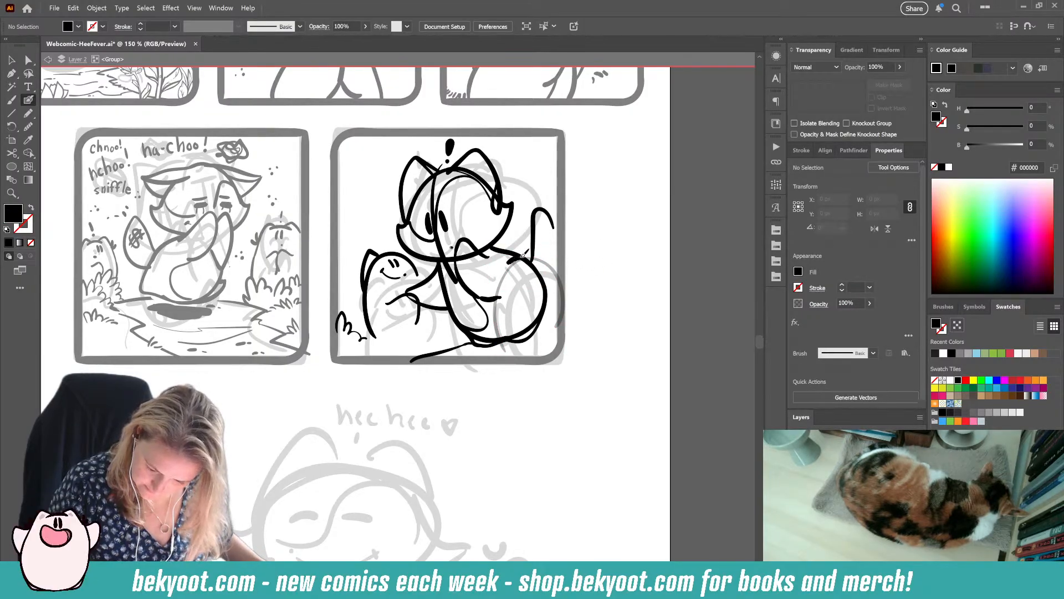
pyautogui.moveTo(523, 255)
pyautogui.mouseDown()
pyautogui.moveTo(538, 257)
pyautogui.moveTo(526, 246)
pyautogui.moveTo(539, 248)
pyautogui.moveTo(534, 238)
pyautogui.moveTo(556, 256)
pyautogui.mouseUp()
pyautogui.keyDown('ctrl'); pyautogui.click(527, 248); pyautogui.keyUp('ctrl')
pyautogui.keyDown('ctrl'); pyautogui.click(579, 231); pyautogui.keyUp('ctrl')
pyautogui.hotkey('shift', 'x')
pyautogui.hotkey('shift', 'x')
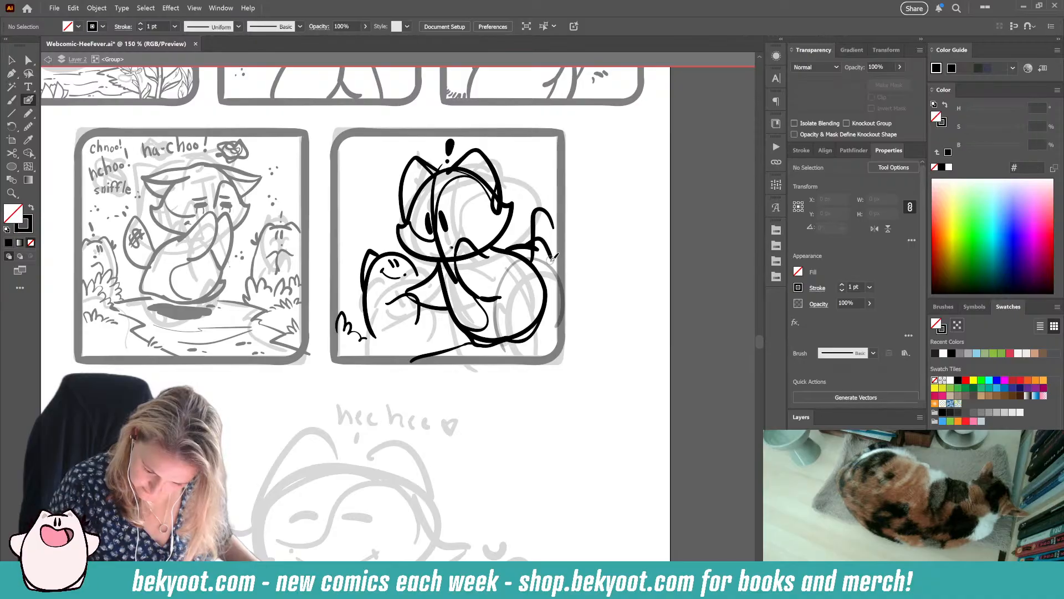
pyautogui.hotkey('shift', 'x')
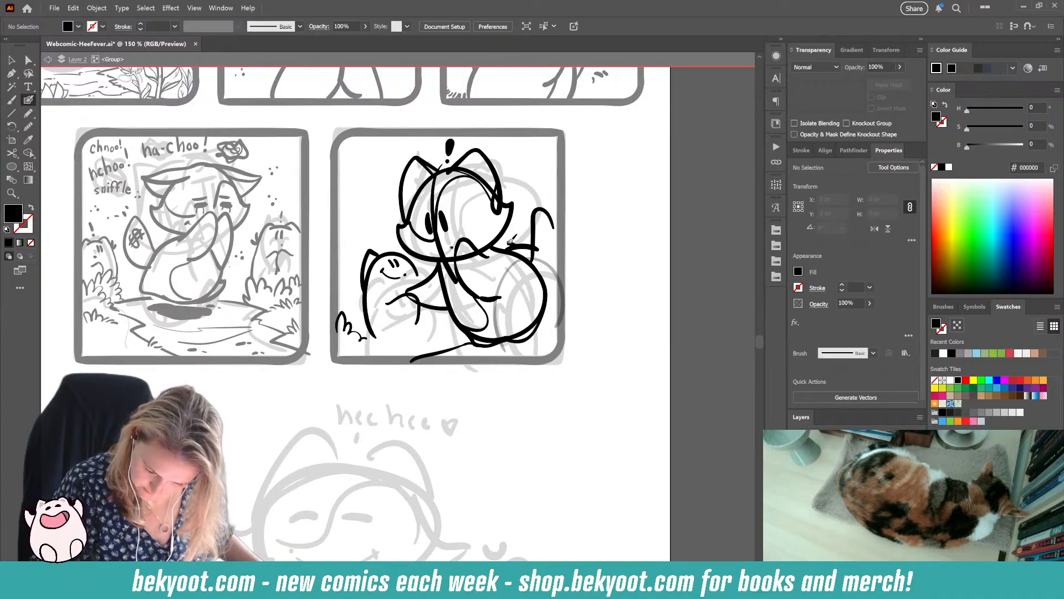
pyautogui.moveTo(502, 244); pyautogui.dragTo(493, 259)
pyautogui.hotkey('shift', 'x')
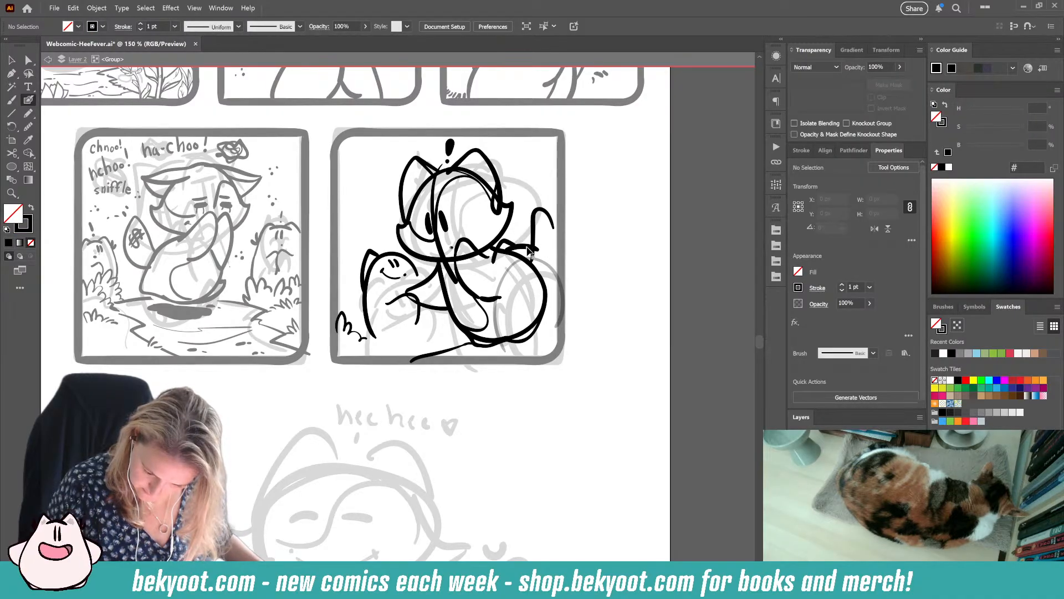
# Step: Group the second creature's ear and head strokes, isolate the group and smooth the strokes slightly
pyautogui.keyDown('ctrl'); pyautogui.click(527, 247); pyautogui.keyUp('ctrl')
pyautogui.keyDown('ctrl'); pyautogui.keyDown('shift'); pyautogui.click(499, 244); pyautogui.keyUp('shift'); pyautogui.keyUp('ctrl')
pyautogui.hotkey('ctrl', 'g')
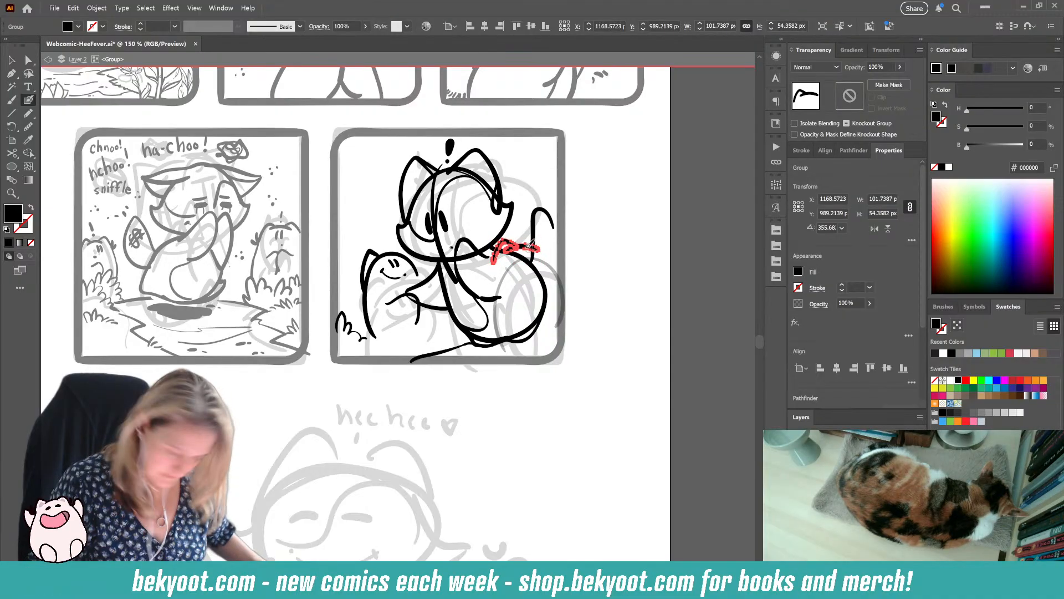
pyautogui.keyDown('ctrl'); pyautogui.doubleClick(529, 247); pyautogui.keyUp('ctrl')
pyautogui.hotkey('ctrl', 'a')
pyautogui.hotkey('ctrl', 'alt', 's')
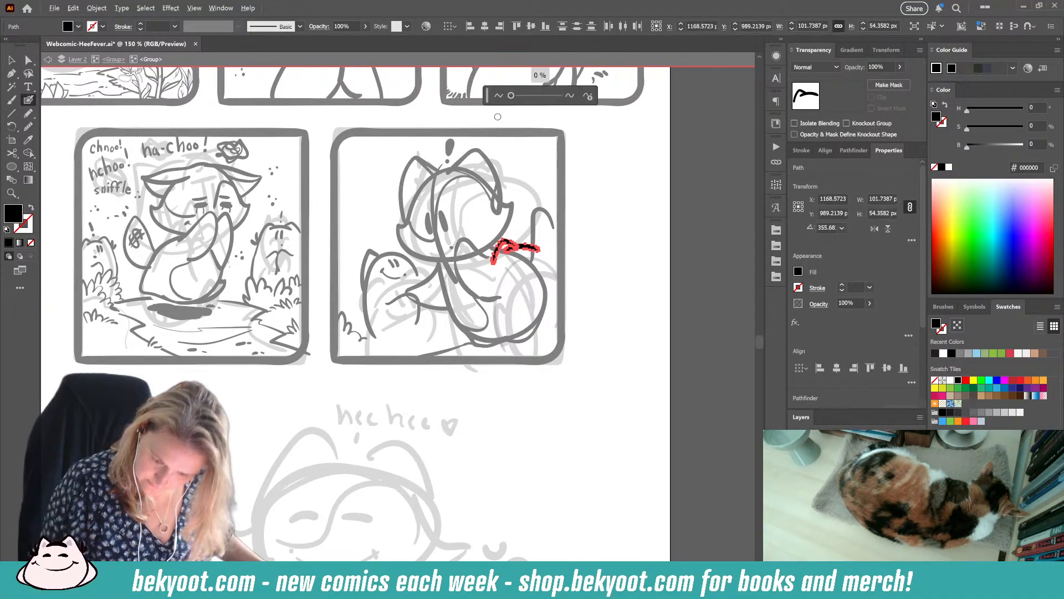
pyautogui.moveTo(511, 96); pyautogui.dragTo(513, 95)
pyautogui.hotkey('ctrl', 'shift', 'a')
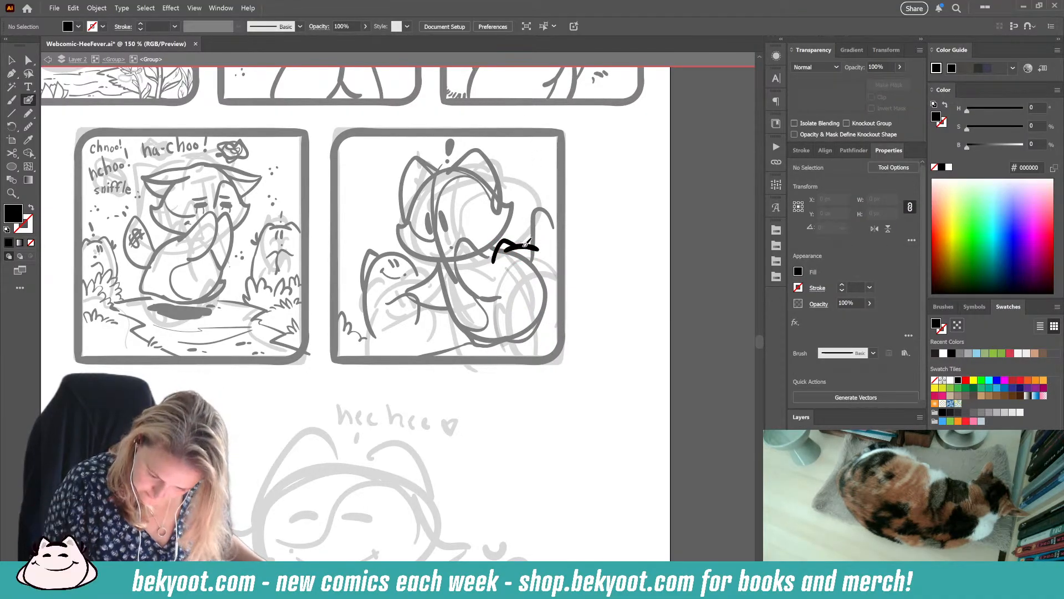
# Step: Try inking the second creature's eyes beneath the head line and undo the strokes
pyautogui.moveTo(545, 243)
pyautogui.mouseDown()
pyautogui.moveTo(552, 254)
pyautogui.moveTo(509, 265)
pyautogui.mouseUp()
pyautogui.hotkey('ctrl', 'z')
pyautogui.hotkey('ctrl', 'z')
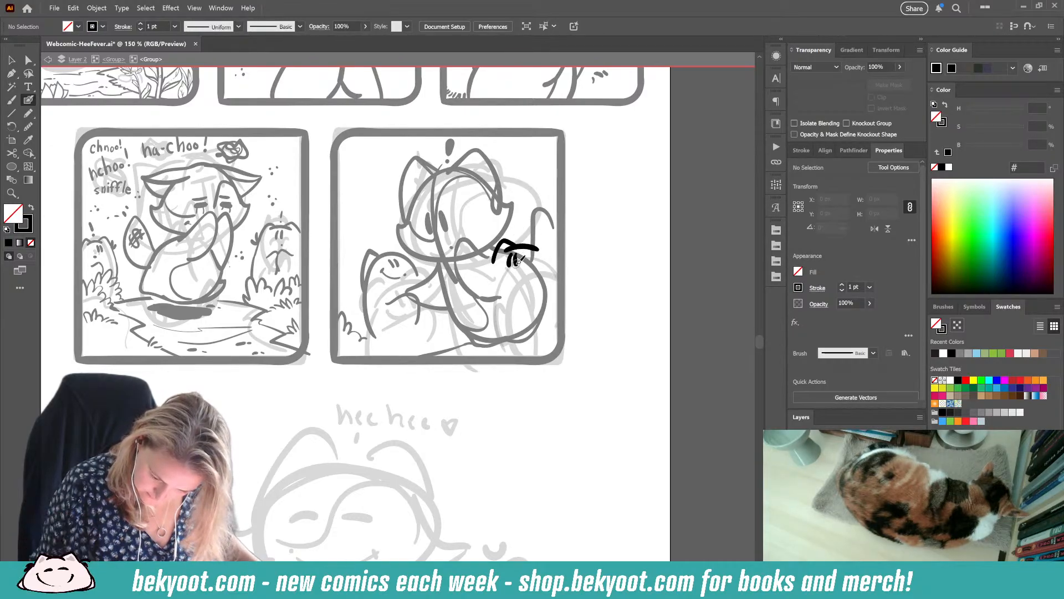
pyautogui.hotkey('ctrl', 'z')
pyautogui.hotkey('ctrl', 'z')
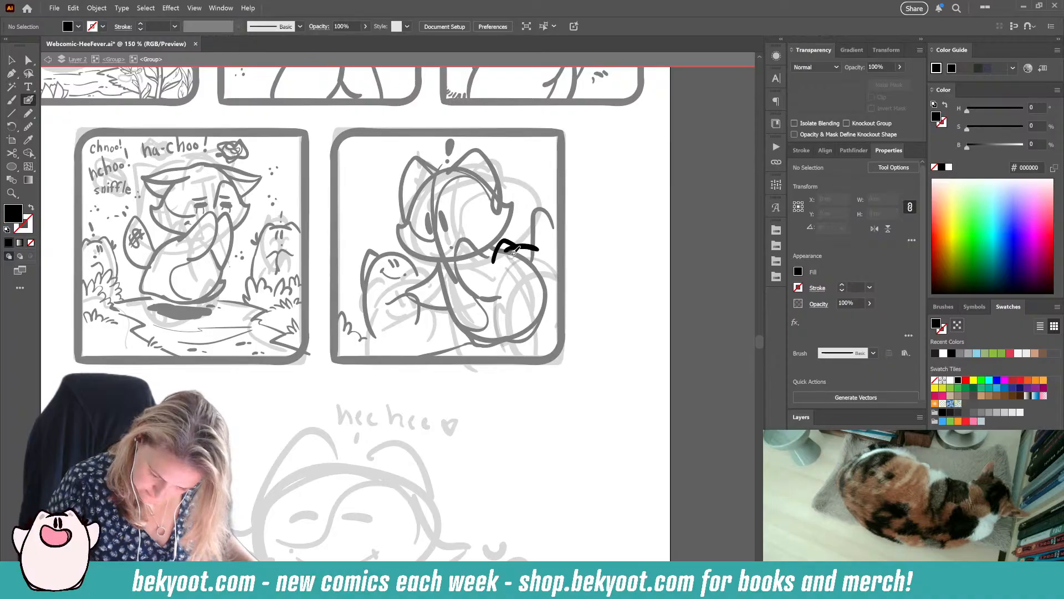
# Step: Ink two eyes and a smile beneath the second creature's head line and shorten the head line's outer end
pyautogui.moveTo(511, 255); pyautogui.dragTo(510, 265)
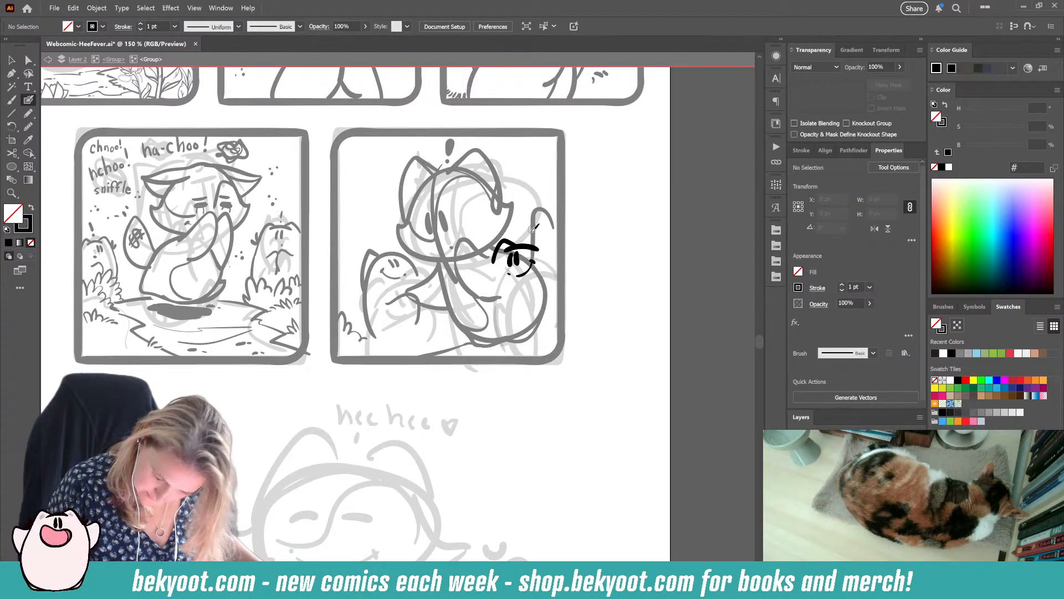
pyautogui.moveTo(504, 245)
pyautogui.mouseDown()
pyautogui.moveTo(542, 251)
pyautogui.moveTo(512, 260)
pyautogui.mouseUp()
pyautogui.keyDown('ctrl'); pyautogui.click(557, 249); pyautogui.keyUp('ctrl')
pyautogui.keyDown('ctrl'); pyautogui.click(556, 226); pyautogui.keyUp('ctrl')
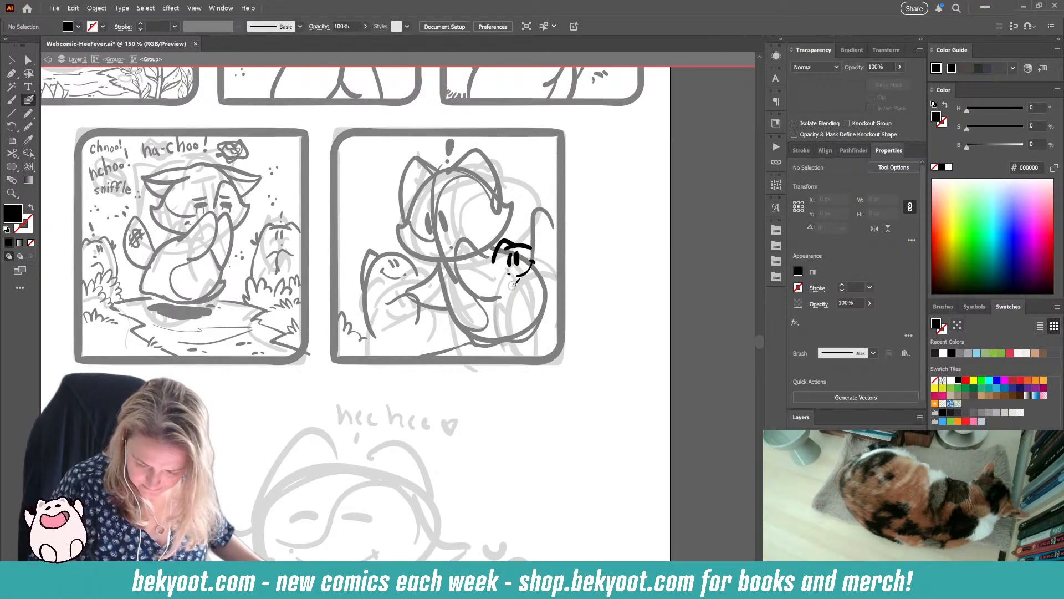
# Step: Try inking a curved arm below the second creature's face, replacing the first stroke with a shorter one
pyautogui.moveTo(513, 284)
pyautogui.mouseDown()
pyautogui.moveTo(491, 276)
pyautogui.moveTo(480, 295)
pyautogui.moveTo(500, 325)
pyautogui.mouseUp()
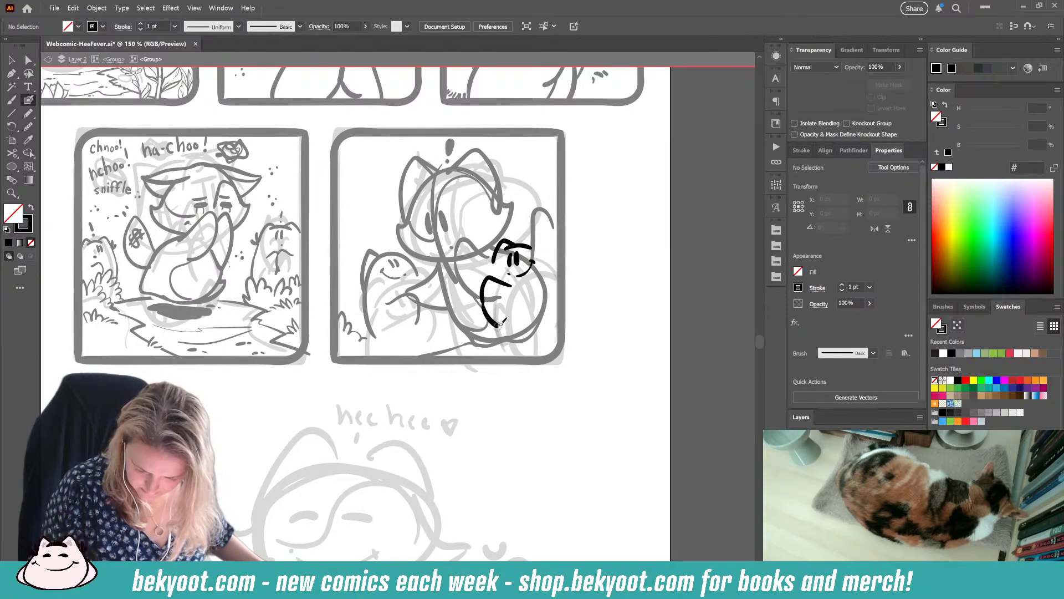
pyautogui.hotkey('ctrl', 'z')
pyautogui.moveTo(509, 288)
pyautogui.mouseDown()
pyautogui.moveTo(493, 278)
pyautogui.moveTo(482, 297)
pyautogui.moveTo(491, 316)
pyautogui.mouseUp()
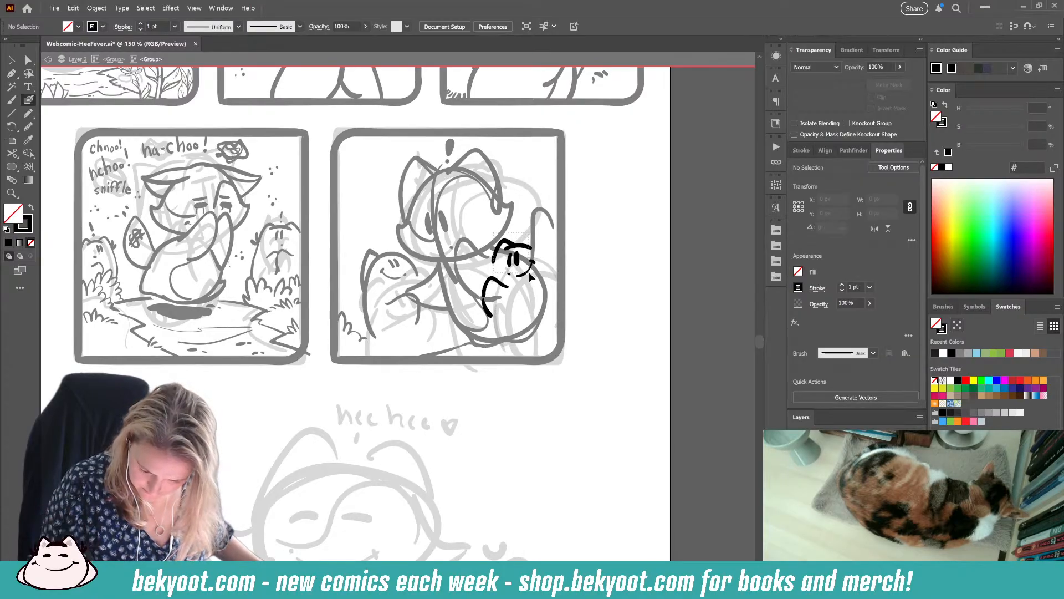
# Step: Shift and tilt the second creature's head and face strokes slightly outward, and shrink its arm curve
pyautogui.moveTo(531, 277); pyautogui.dragTo(536, 271)
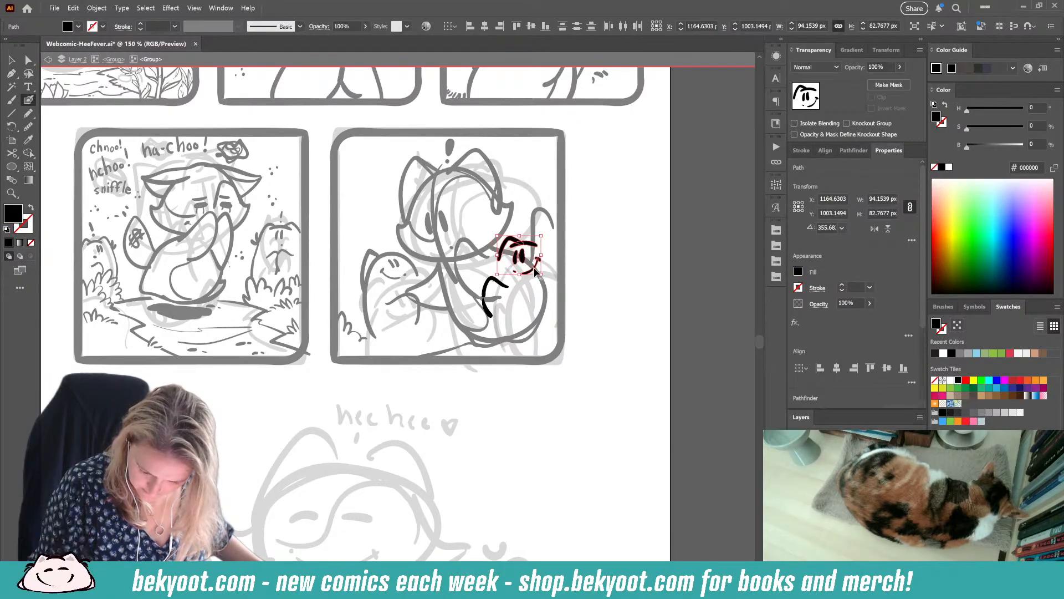
pyautogui.click(486, 296)
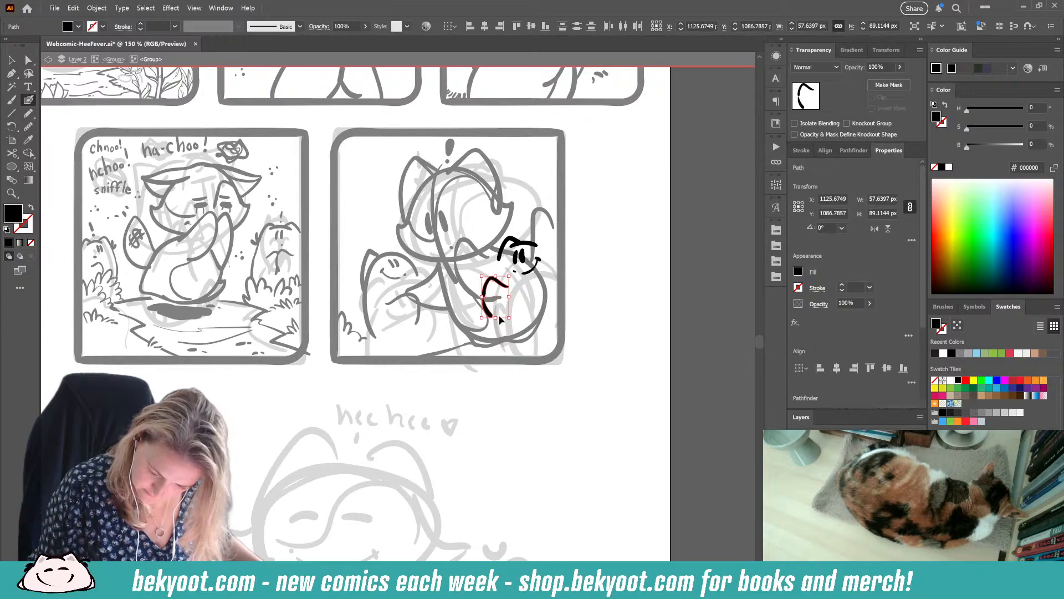
pyautogui.moveTo(509, 320); pyautogui.dragTo(504, 312)
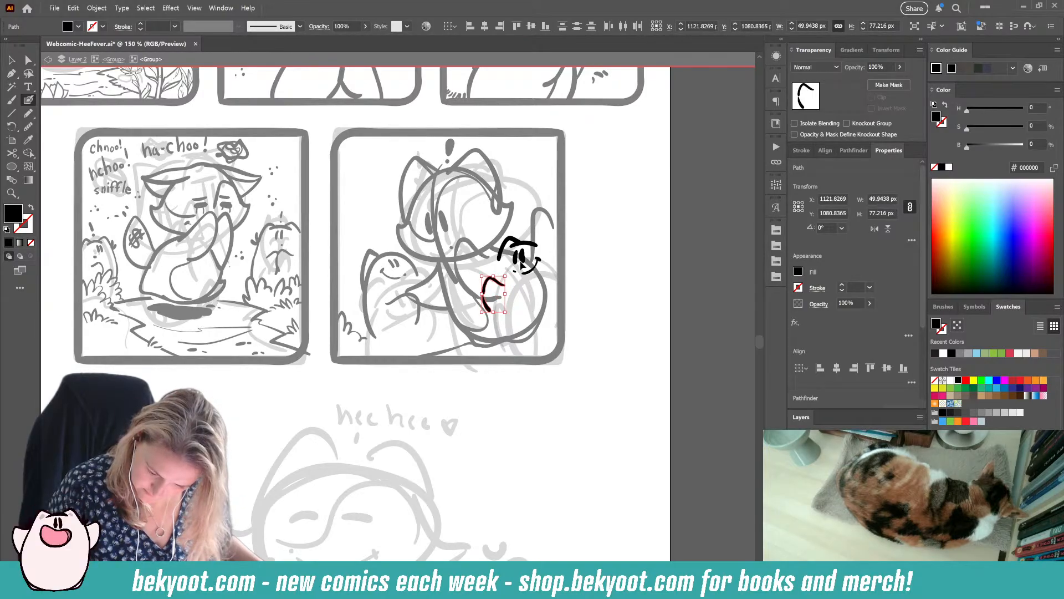
pyautogui.keyDown('ctrl'); pyautogui.click(561, 260); pyautogui.keyUp('ctrl')
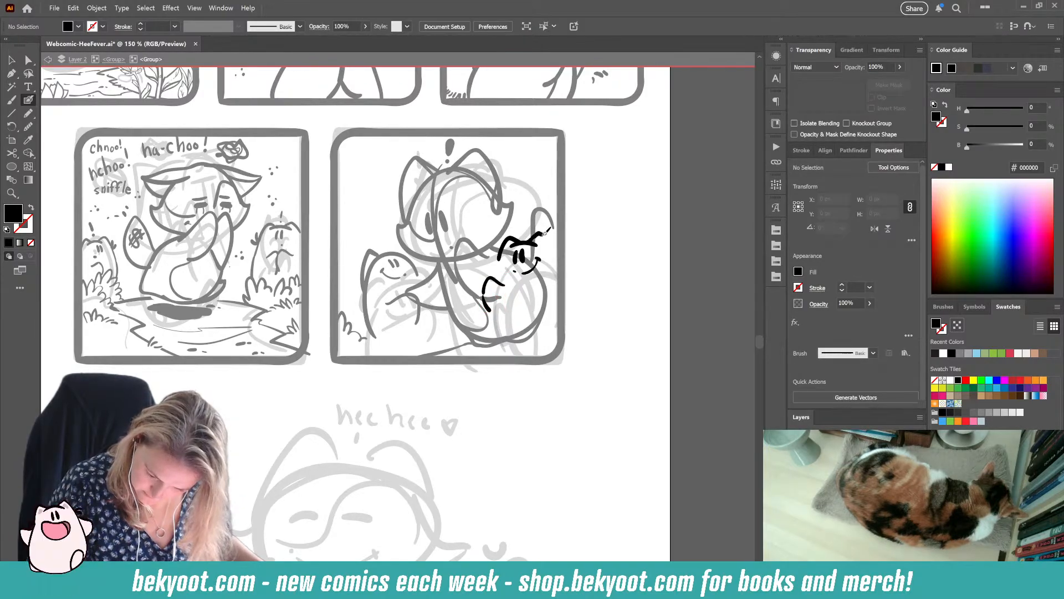
# Step: Ink the second creature's other ear, body side and base up to the panel border, adding small dark tufts beside its ears
pyautogui.moveTo(553, 246)
pyautogui.mouseDown()
pyautogui.moveTo(492, 253)
pyautogui.moveTo(503, 255)
pyautogui.moveTo(496, 315)
pyautogui.mouseUp()
pyautogui.moveTo(500, 267)
pyautogui.mouseDown()
pyautogui.moveTo(510, 334)
pyautogui.moveTo(543, 344)
pyautogui.moveTo(506, 331)
pyautogui.moveTo(556, 339)
pyautogui.mouseUp()
pyautogui.hotkey('ctrl', 'z')
pyautogui.hotkey('ctrl', 'z')
pyautogui.moveTo(502, 317)
pyautogui.mouseDown()
pyautogui.moveTo(536, 342)
pyautogui.moveTo(563, 331)
pyautogui.moveTo(518, 342)
pyautogui.moveTo(562, 342)
pyautogui.mouseUp()
pyautogui.moveTo(553, 253)
pyautogui.mouseDown()
pyautogui.moveTo(557, 241)
pyautogui.moveTo(562, 250)
pyautogui.mouseUp()
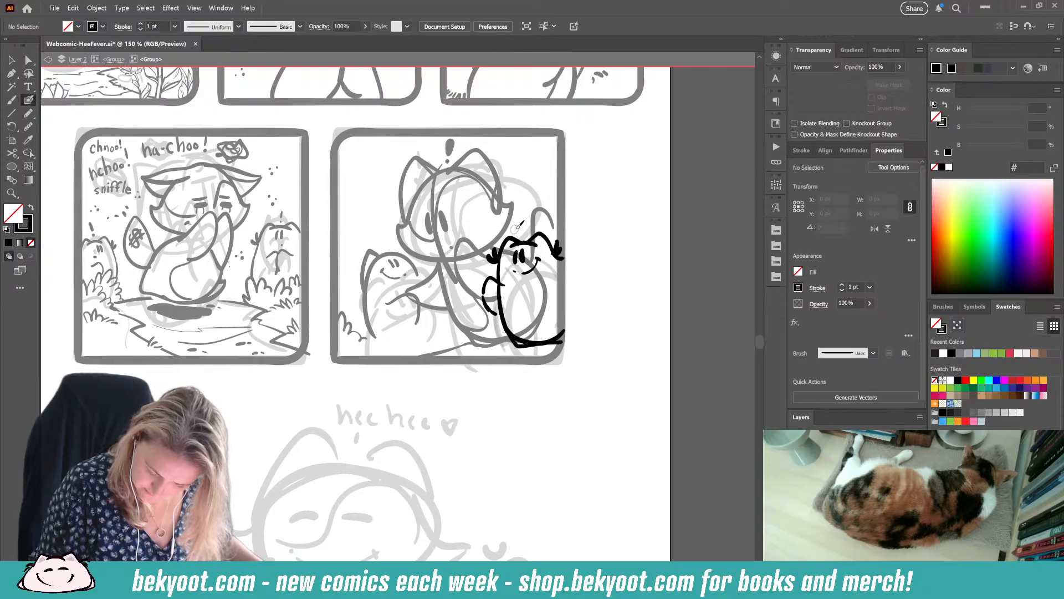
# Step: Delete the second creature's arm strokes and shift its eyes and smile slightly inward on the head
pyautogui.moveTo(504, 292)
pyautogui.mouseDown()
pyautogui.moveTo(489, 279)
pyautogui.moveTo(483, 294)
pyautogui.mouseUp()
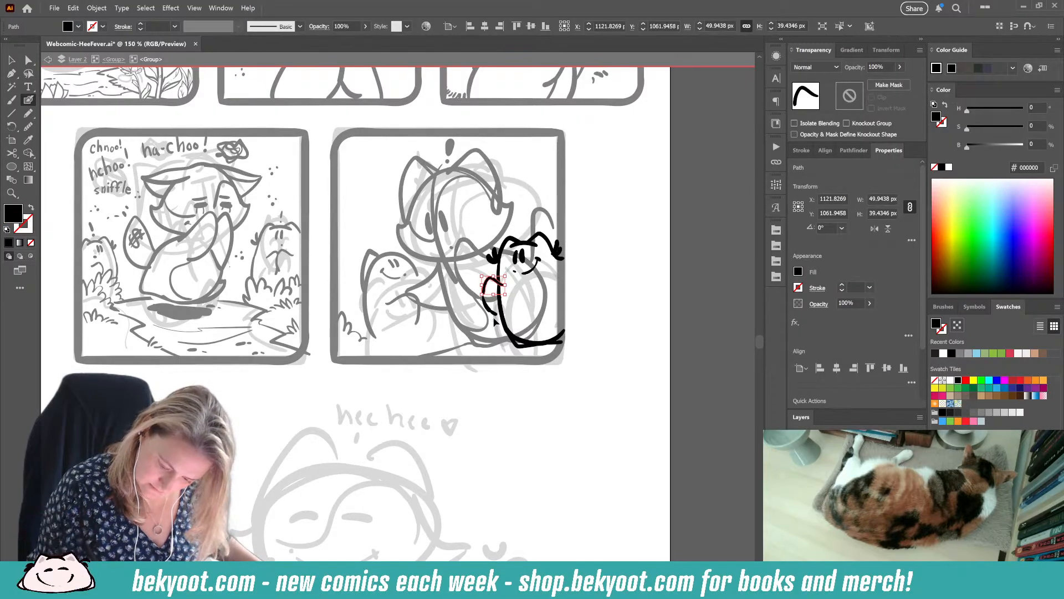
pyautogui.keyDown('ctrl'); pyautogui.keyDown('shift'); pyautogui.click(493, 313); pyautogui.keyUp('shift'); pyautogui.keyUp('ctrl')
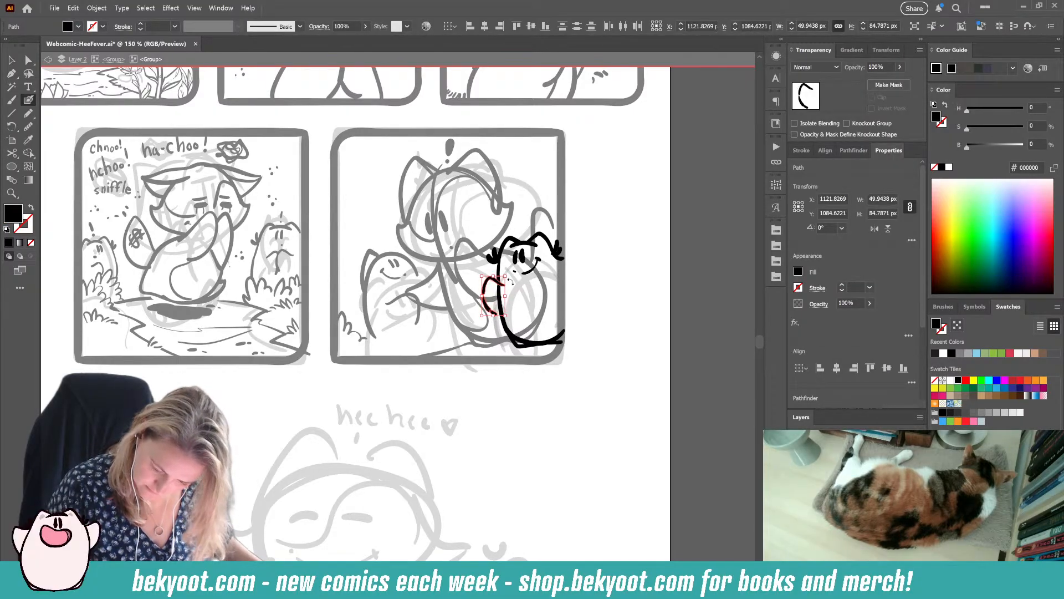
pyautogui.moveTo(510, 282); pyautogui.dragTo(489, 313)
pyautogui.press('Delete')
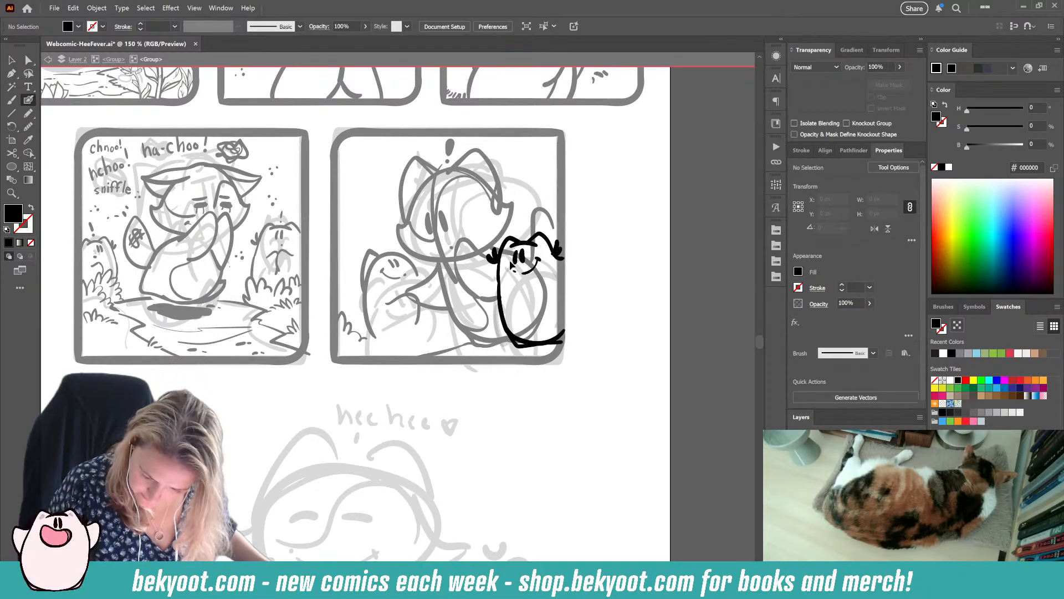
pyautogui.moveTo(540, 276); pyautogui.dragTo(526, 270)
pyautogui.keyDown('ctrl'); pyautogui.click(571, 230); pyautogui.keyUp('ctrl')
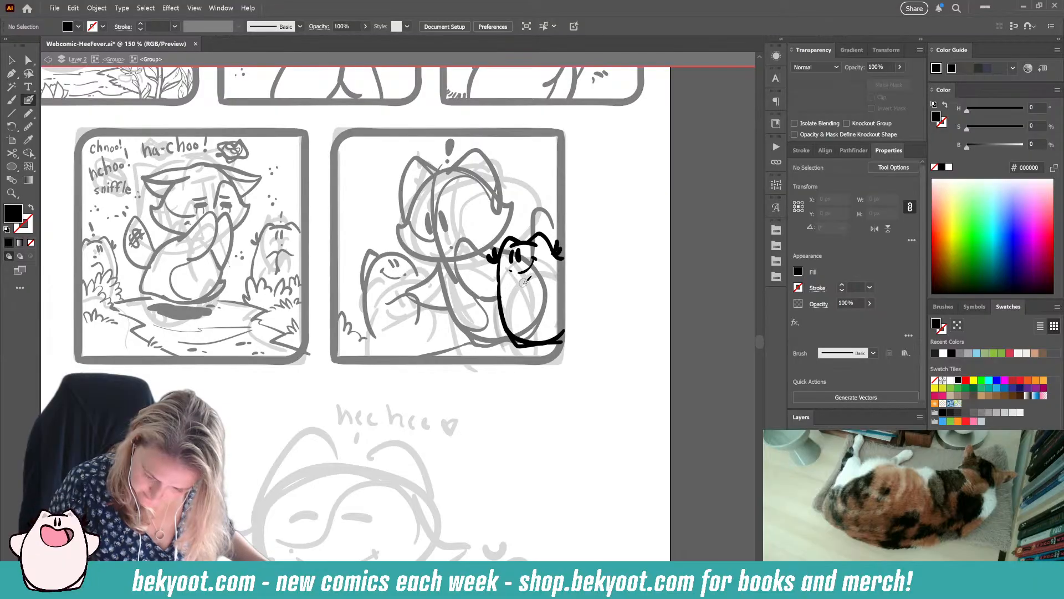
# Step: Try inking a new arm across the second creature's body side and undo it
pyautogui.moveTo(491, 291); pyautogui.dragTo(515, 317)
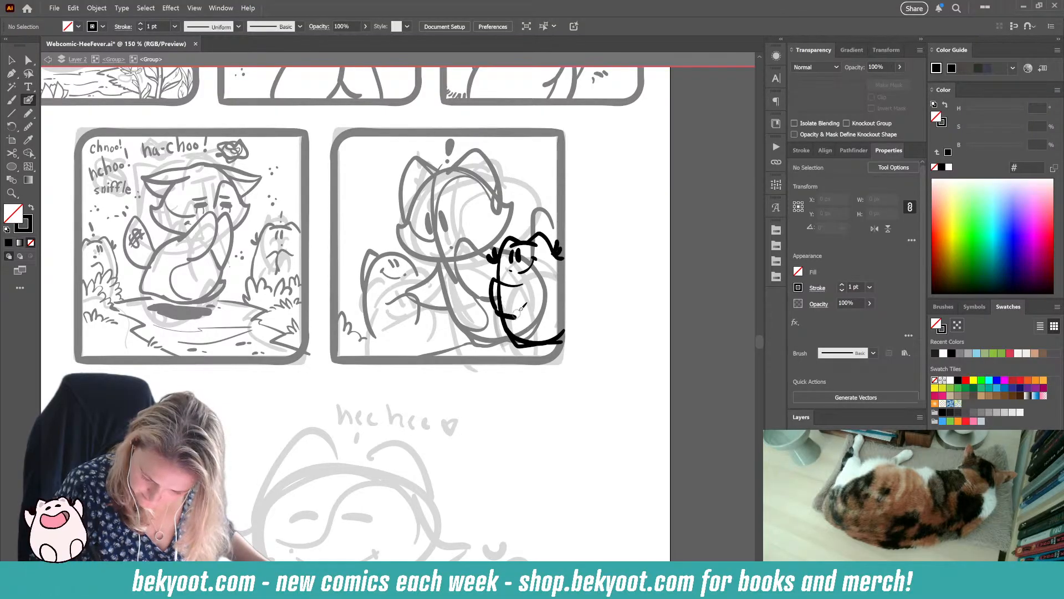
pyautogui.moveTo(419, 340); pyautogui.dragTo(453, 345)
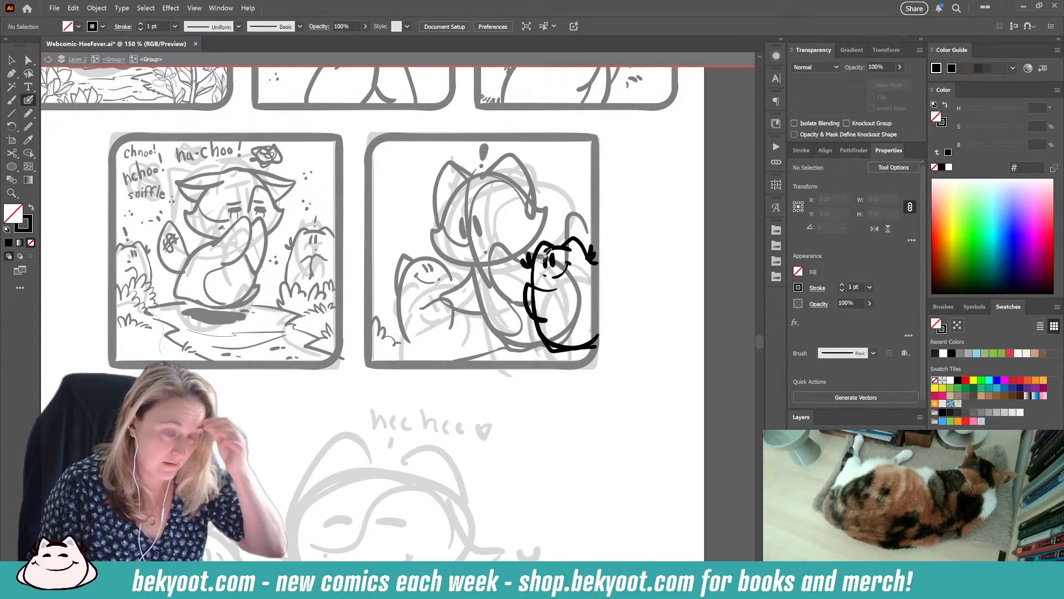
pyautogui.moveTo(533, 279); pyautogui.dragTo(541, 337)
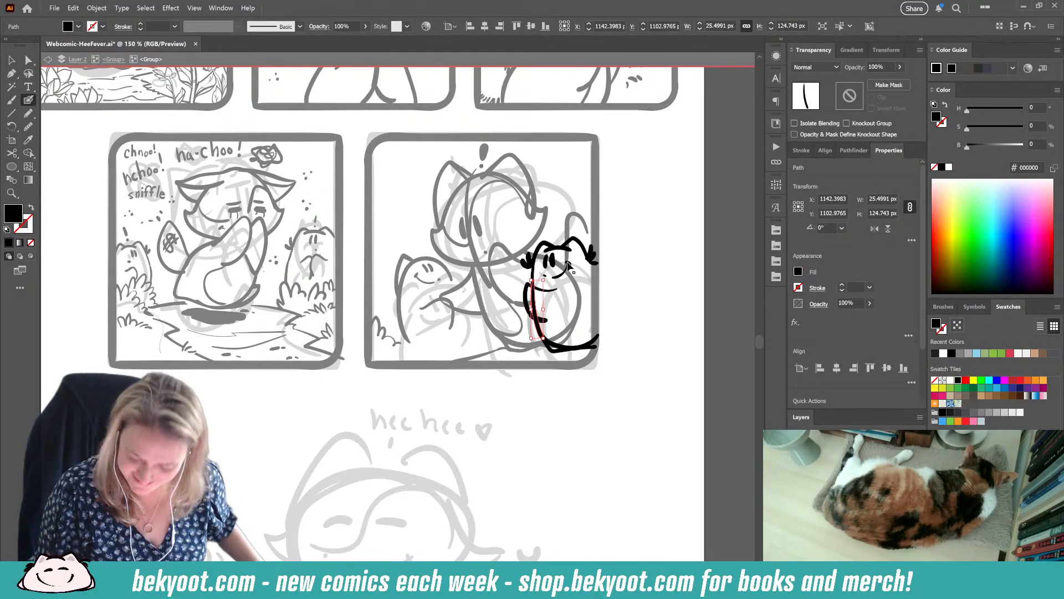
pyautogui.hotkey('ctrl', 'z')
pyautogui.hotkey('ctrl', 'z')
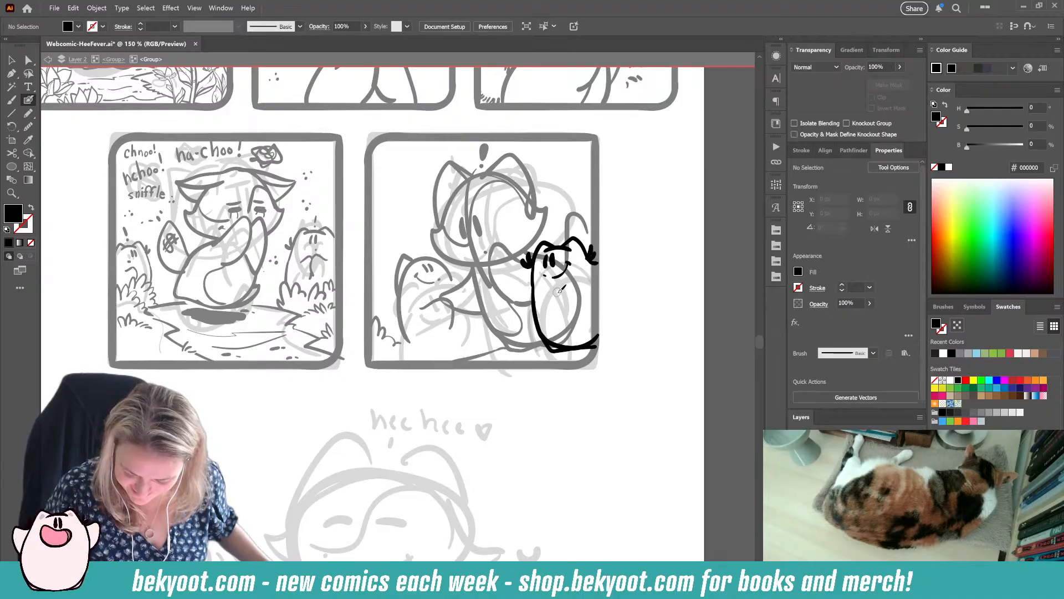
# Step: Ink a rounded arm over the second creature's body side and erase the part of the body line inside it
pyautogui.moveTo(557, 289)
pyautogui.mouseDown()
pyautogui.moveTo(532, 282)
pyautogui.moveTo(523, 307)
pyautogui.moveTo(541, 322)
pyautogui.mouseUp()
pyautogui.keyDown('ctrl'); pyautogui.click(536, 302); pyautogui.keyUp('ctrl')
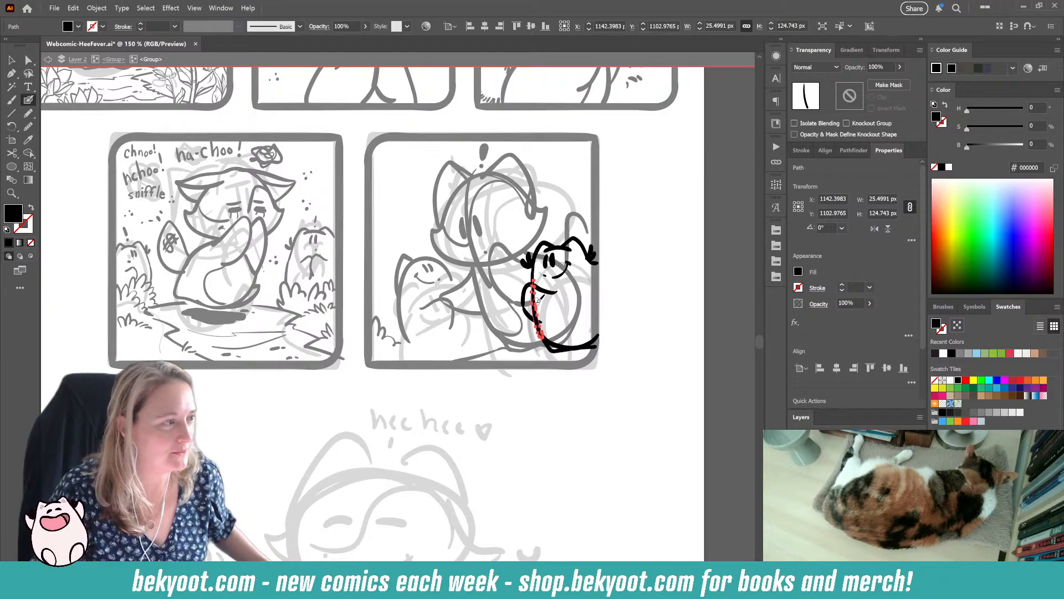
pyautogui.moveTo(532, 289)
pyautogui.mouseDown()
pyautogui.moveTo(535, 312)
pyautogui.moveTo(546, 311)
pyautogui.mouseUp()
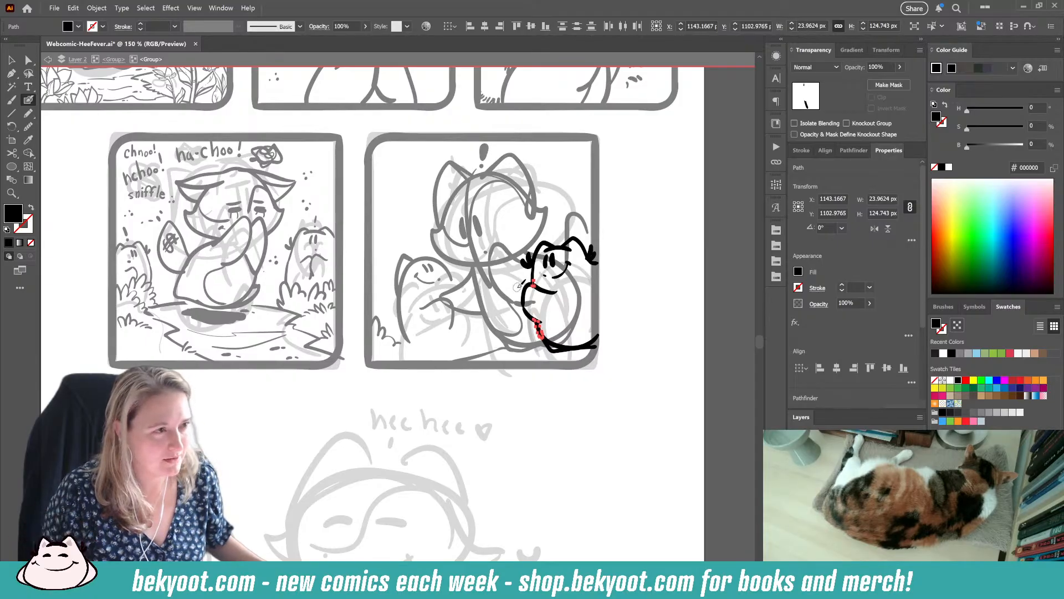
pyautogui.keyDown('ctrl'); pyautogui.click(636, 283); pyautogui.keyUp('ctrl')
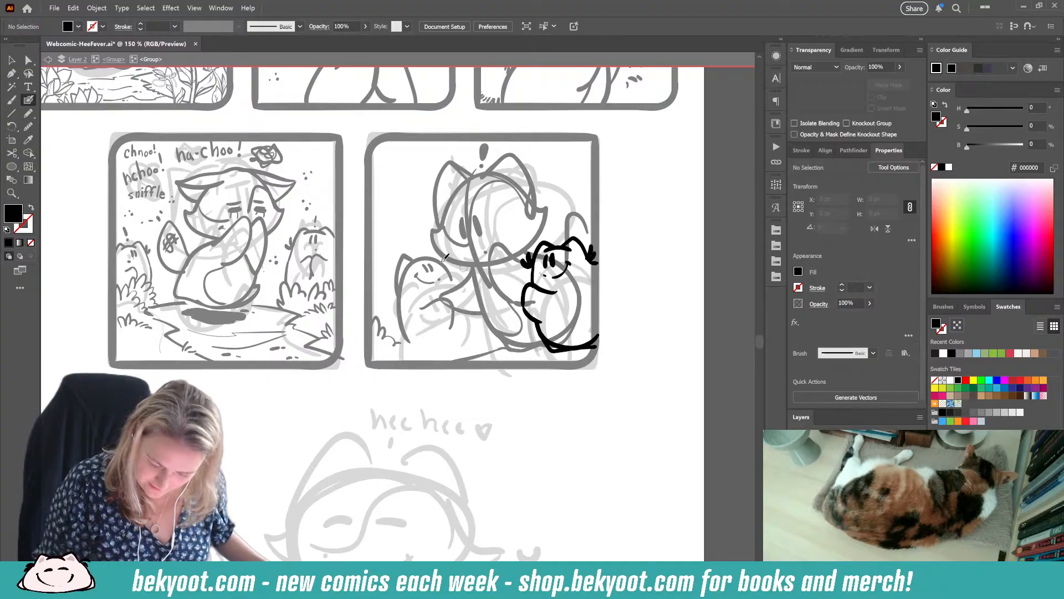
# Step: Leave the second creature's group, move the first small creature down and toward the panel's left edge, and redraw its arm curving downward
pyautogui.click(121, 61)
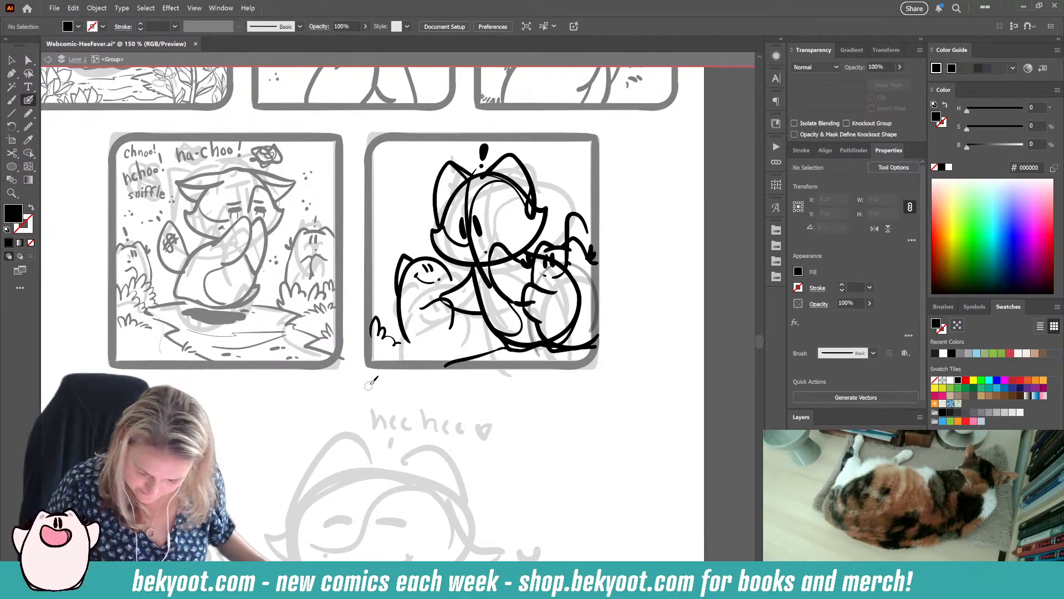
pyautogui.moveTo(395, 241); pyautogui.dragTo(442, 333)
pyautogui.keyDown('ctrl'); pyautogui.click(440, 390); pyautogui.keyUp('ctrl')
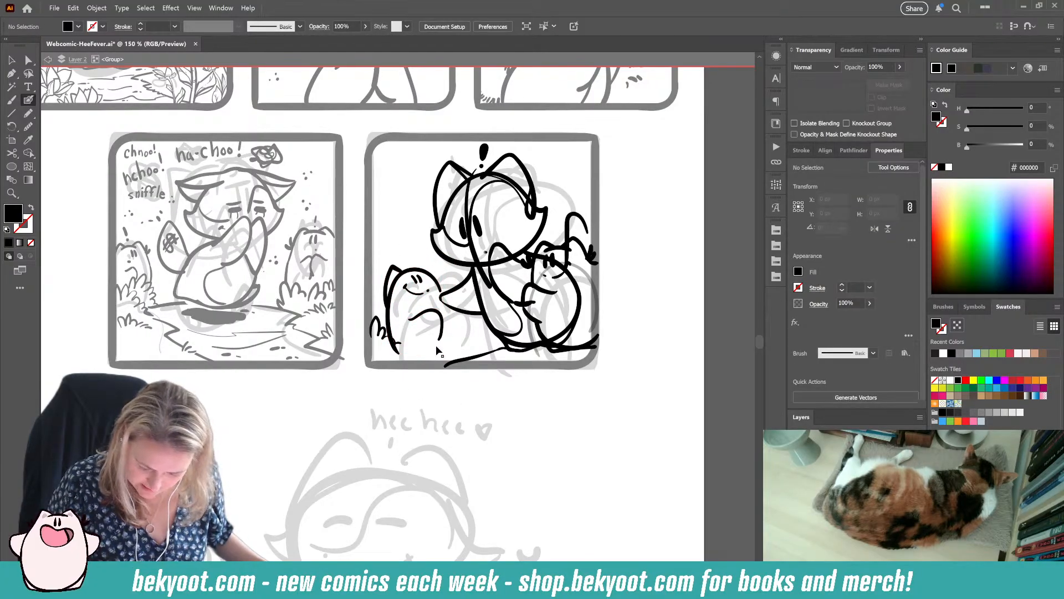
# Step: Select all strokes of the first small creature, lower their opacity to 44% as a tracing guide, and deselect them
pyautogui.moveTo(386, 245); pyautogui.dragTo(432, 322)
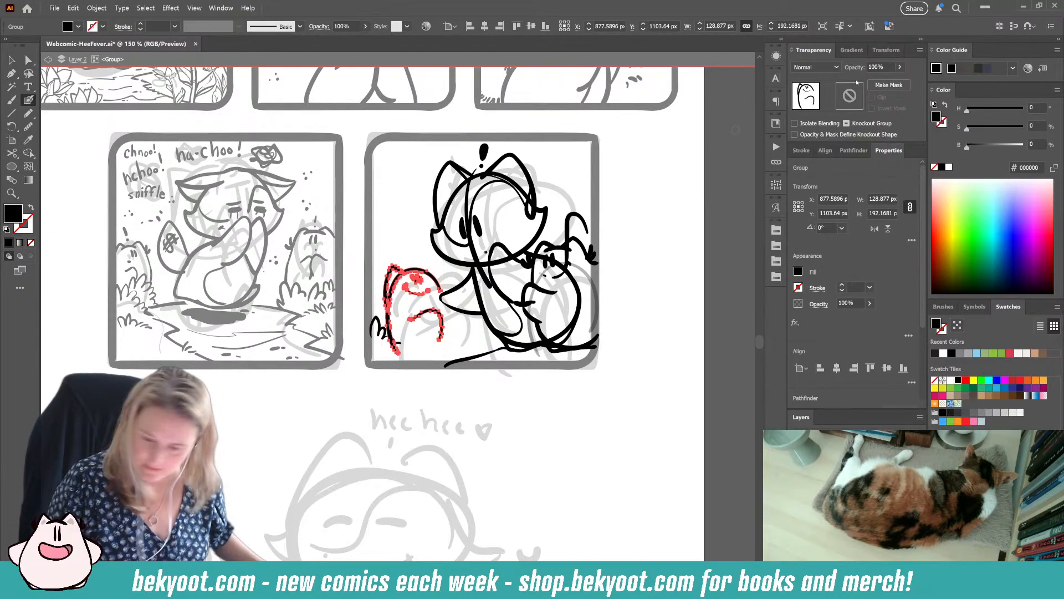
pyautogui.click(899, 67)
pyautogui.moveTo(899, 80); pyautogui.dragTo(870, 82)
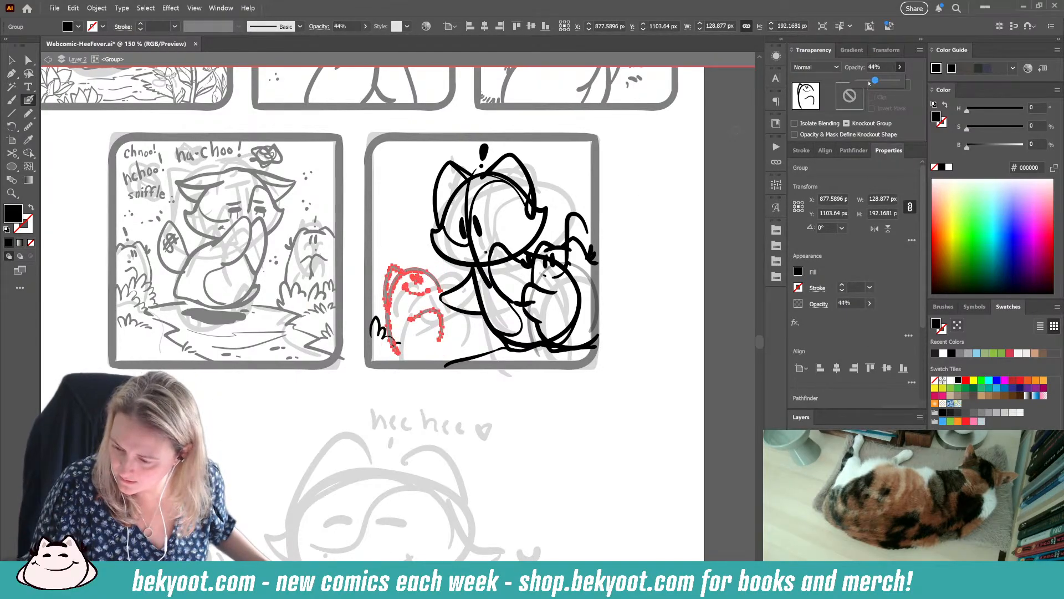
pyautogui.keyDown('ctrl'); pyautogui.click(431, 423); pyautogui.keyUp('ctrl')
pyautogui.keyDown('ctrl'); pyautogui.click(462, 285); pyautogui.keyUp('ctrl')
pyautogui.keyDown('ctrl'); pyautogui.click(490, 402); pyautogui.keyUp('ctrl')
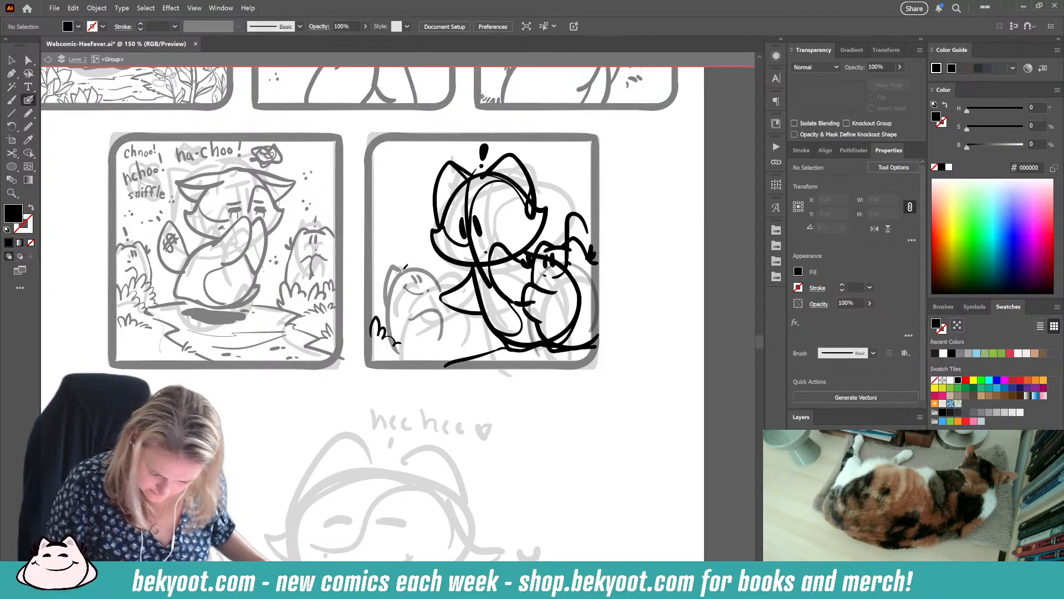
# Step: Ink the first creature's head with ears and eyes over its faded version, plus its outer body line and the small tufts beside it
pyautogui.moveTo(401, 272); pyautogui.dragTo(419, 269)
pyautogui.hotkey('ctrl', 'z')
pyautogui.hotkey('ctrl', 'z')
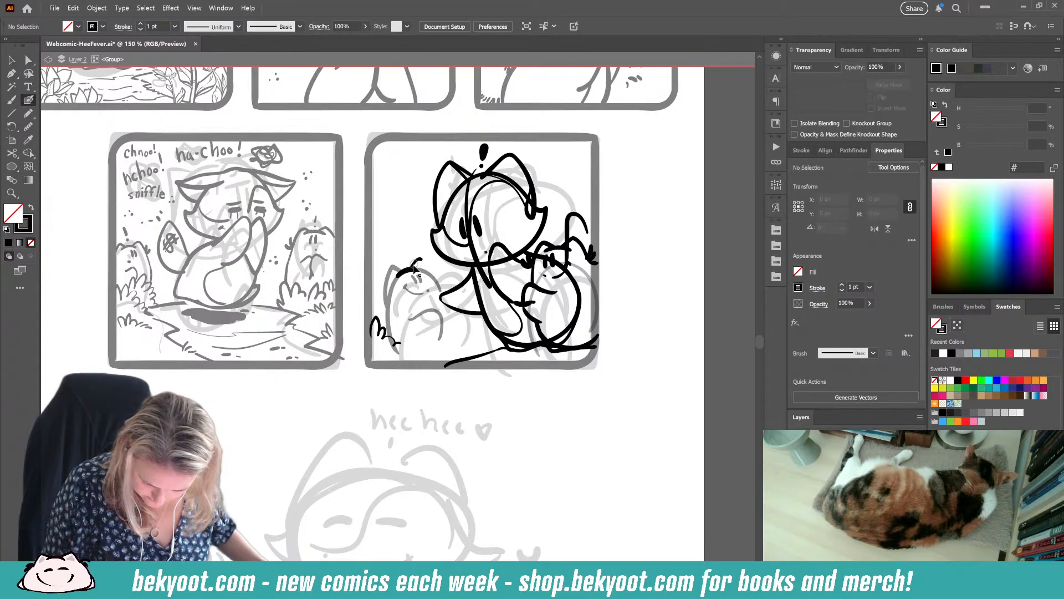
pyautogui.moveTo(433, 265)
pyautogui.mouseDown()
pyautogui.moveTo(391, 269)
pyautogui.moveTo(391, 304)
pyautogui.mouseUp()
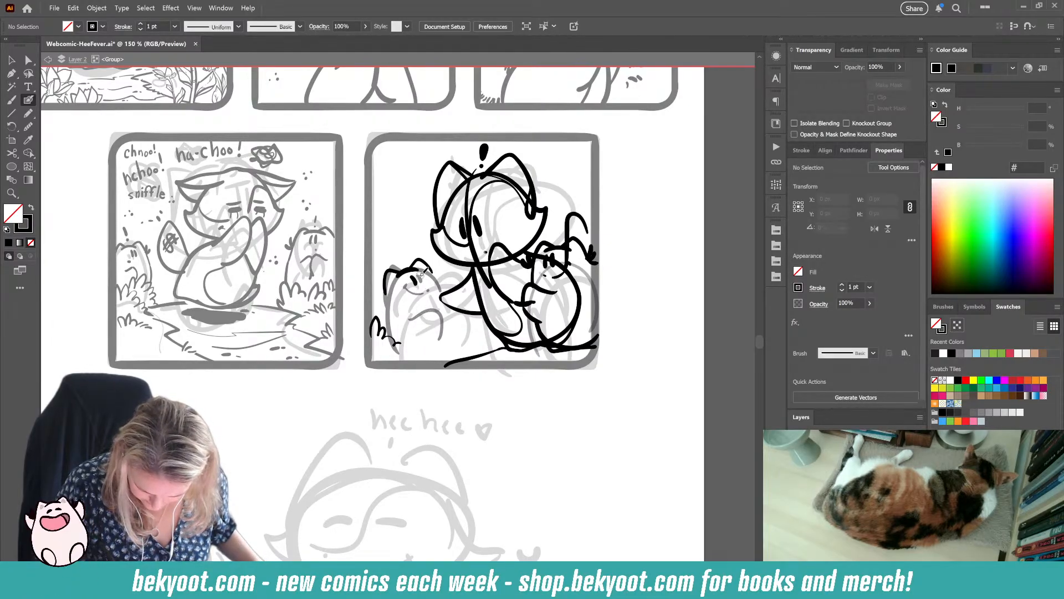
pyautogui.moveTo(413, 274); pyautogui.dragTo(423, 282)
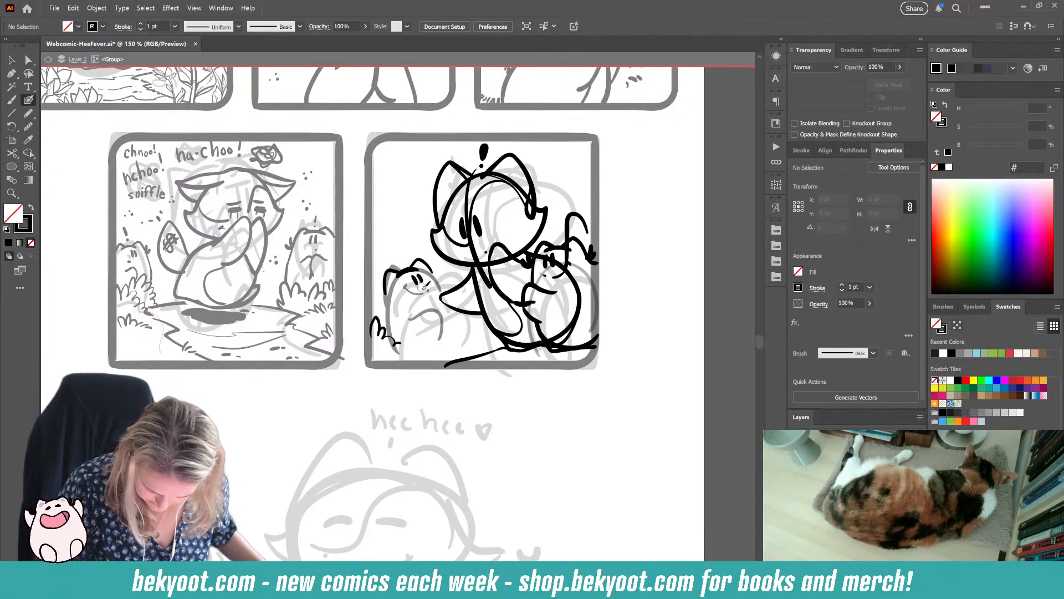
pyautogui.moveTo(390, 274)
pyautogui.mouseDown()
pyautogui.moveTo(386, 296)
pyautogui.moveTo(377, 286)
pyautogui.moveTo(385, 274)
pyautogui.moveTo(392, 361)
pyautogui.mouseUp()
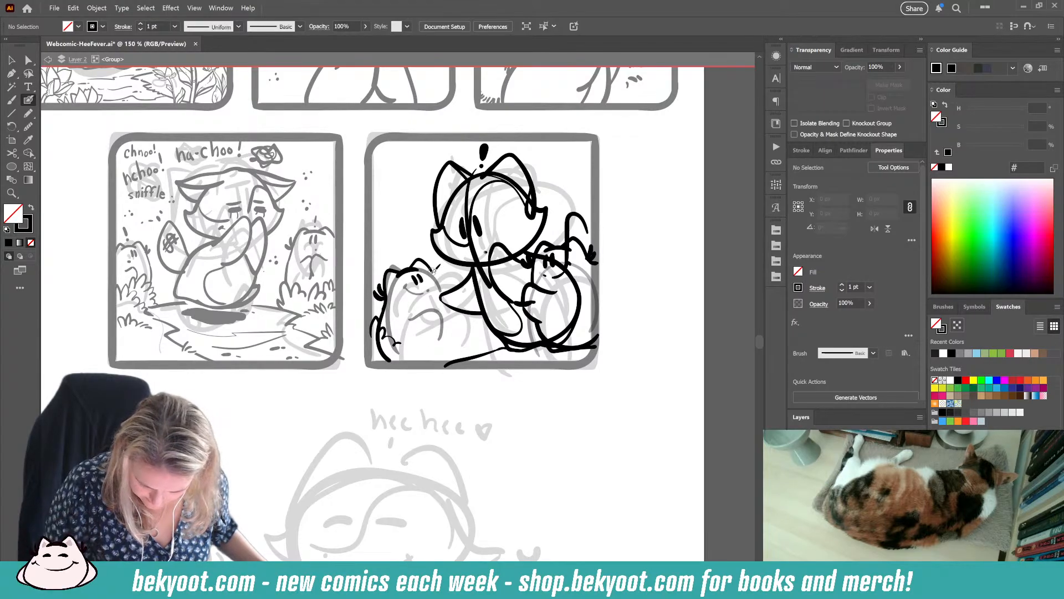
pyautogui.moveTo(433, 271); pyautogui.dragTo(435, 274)
# Step: Undo the trial line down the first creature's body and ink its arm reaching out toward the cat
pyautogui.moveTo(426, 309)
pyautogui.mouseDown()
pyautogui.moveTo(446, 297)
pyautogui.moveTo(452, 306)
pyautogui.moveTo(449, 320)
pyautogui.moveTo(452, 308)
pyautogui.moveTo(435, 305)
pyautogui.moveTo(446, 298)
pyautogui.moveTo(448, 325)
pyautogui.moveTo(426, 370)
pyautogui.mouseUp()
pyautogui.hotkey('ctrl', 'z')
pyautogui.hotkey('ctrl', 'z')
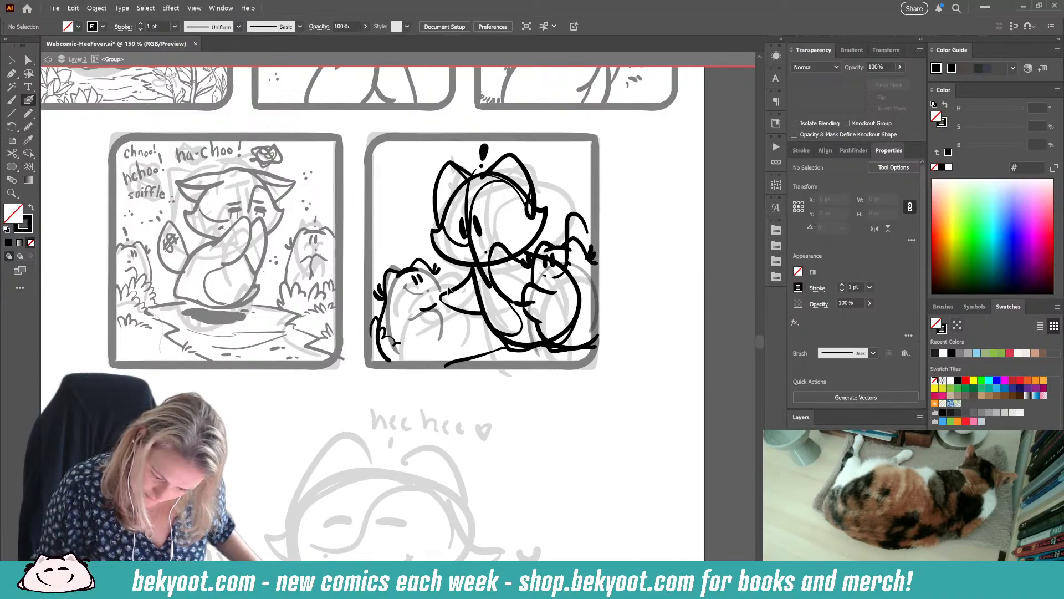
pyautogui.moveTo(444, 298); pyautogui.dragTo(450, 328)
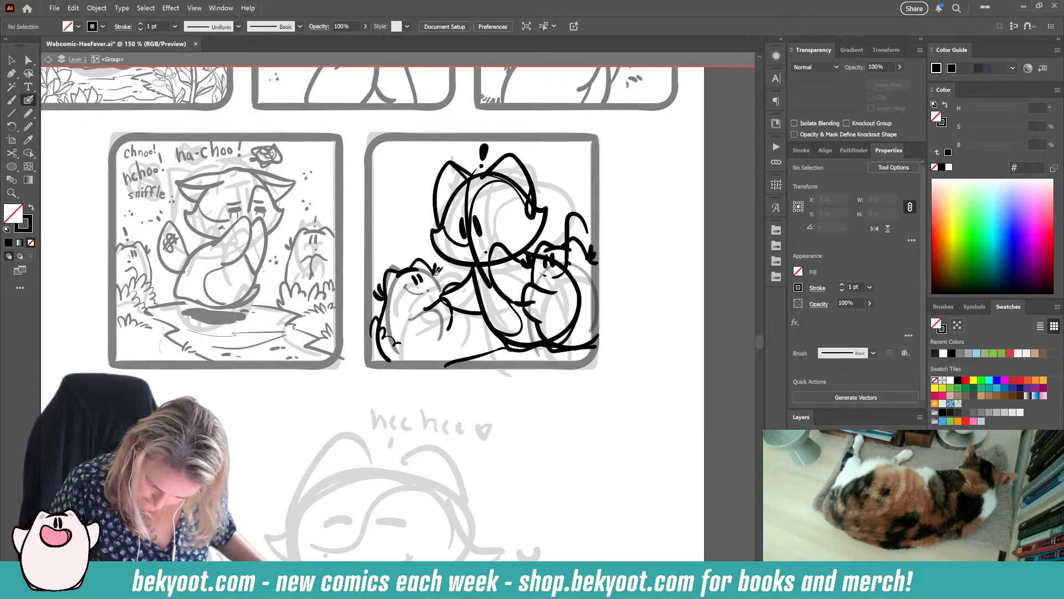
# Step: Redraw the first creature's inner body side until it curves from the arm into a rounded base meeting the outer body line
pyautogui.moveTo(448, 303)
pyautogui.mouseDown()
pyautogui.moveTo(457, 343)
pyautogui.moveTo(444, 360)
pyautogui.mouseUp()
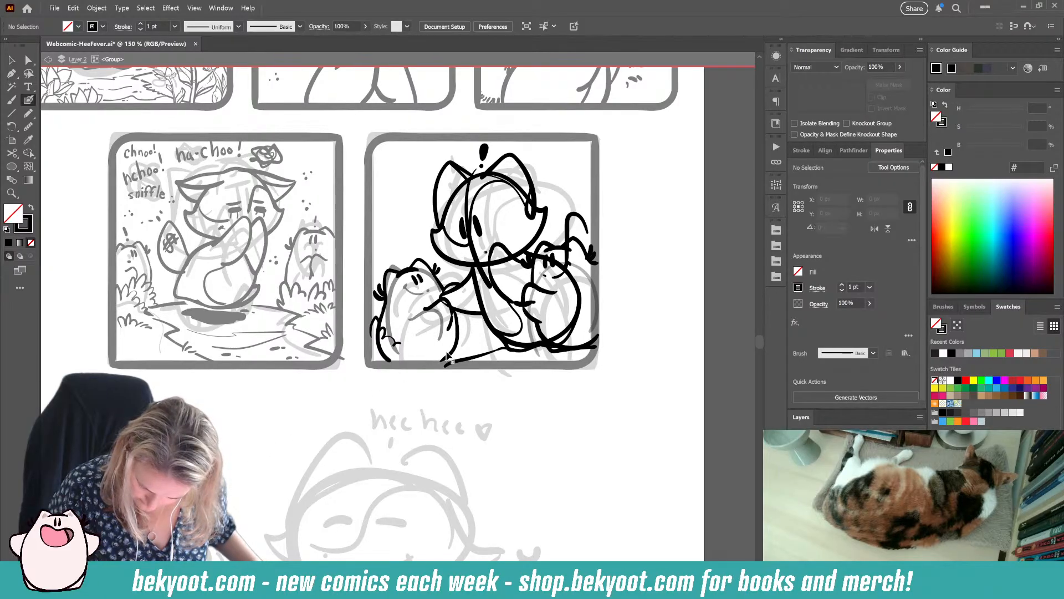
pyautogui.hotkey('ctrl', 'z')
pyautogui.moveTo(452, 309)
pyautogui.mouseDown()
pyautogui.moveTo(451, 349)
pyautogui.moveTo(434, 362)
pyautogui.mouseUp()
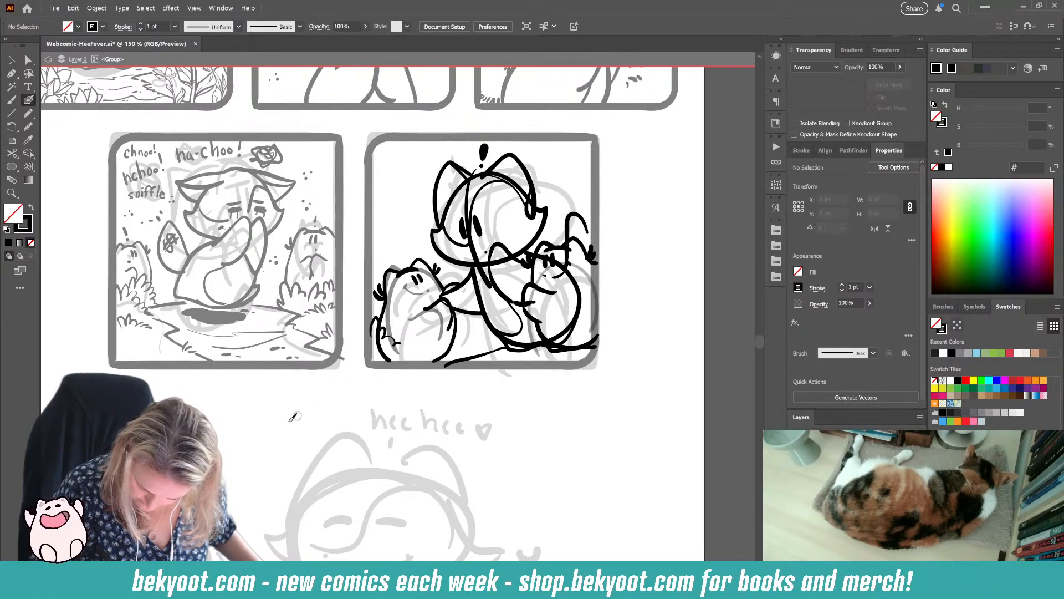
pyautogui.hotkey('ctrl', 'z')
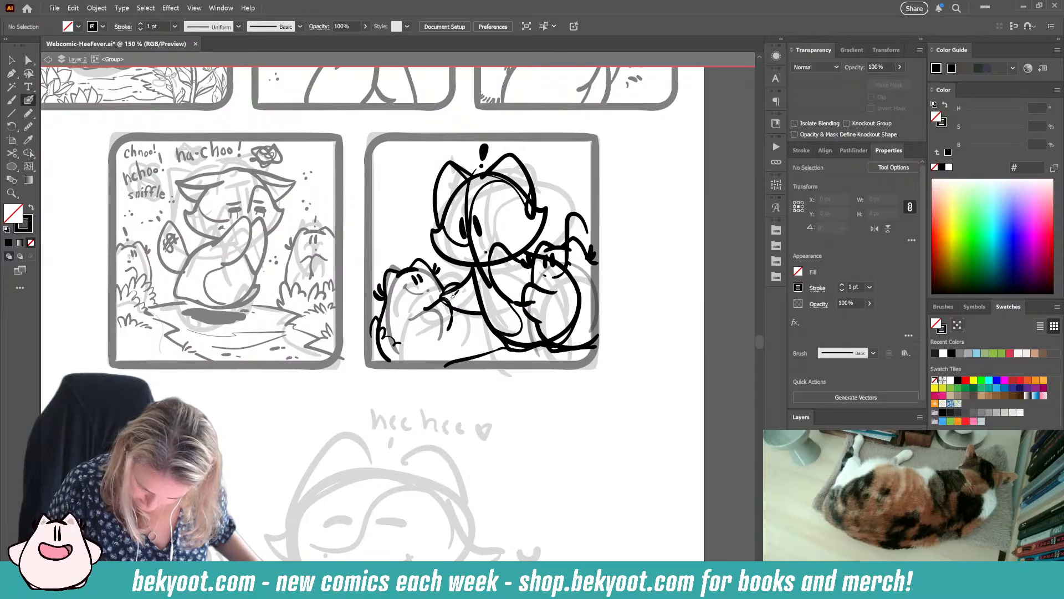
pyautogui.moveTo(453, 306)
pyautogui.mouseDown()
pyautogui.moveTo(455, 346)
pyautogui.moveTo(438, 360)
pyautogui.moveTo(400, 364)
pyautogui.moveTo(388, 352)
pyautogui.mouseUp()
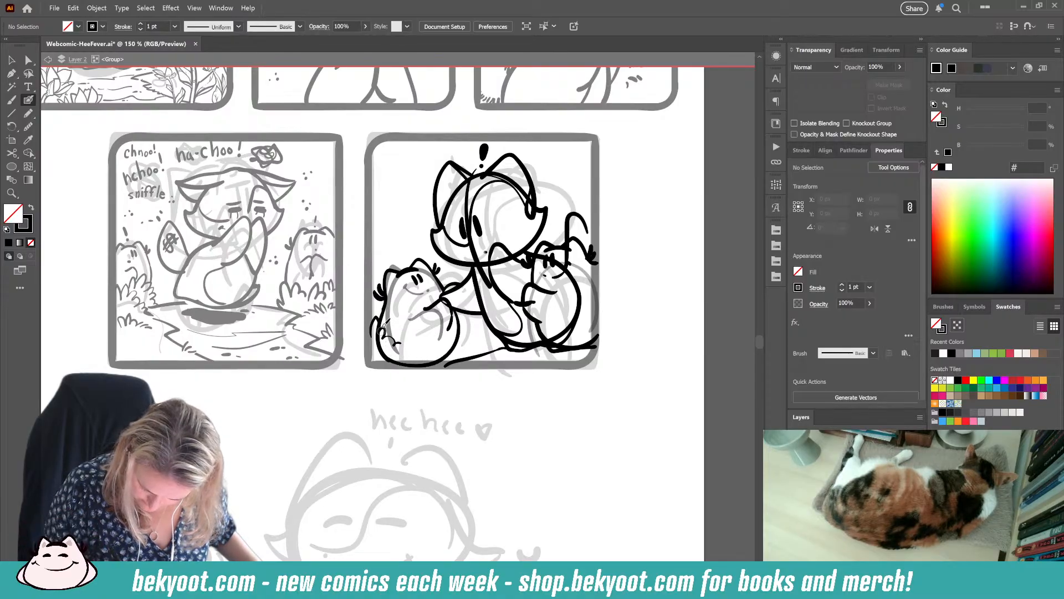
# Step: Draw a curved bottom contour under the small creature on the left of the second panel, replacing the first stroke
pyautogui.moveTo(459, 329)
pyautogui.mouseDown()
pyautogui.moveTo(455, 353)
pyautogui.moveTo(413, 363)
pyautogui.moveTo(379, 340)
pyautogui.moveTo(382, 362)
pyautogui.moveTo(417, 365)
pyautogui.mouseUp()
pyautogui.hotkey('ctrl', 'z')
pyautogui.moveTo(379, 334)
pyautogui.mouseDown()
pyautogui.moveTo(391, 360)
pyautogui.moveTo(421, 365)
pyautogui.mouseUp()
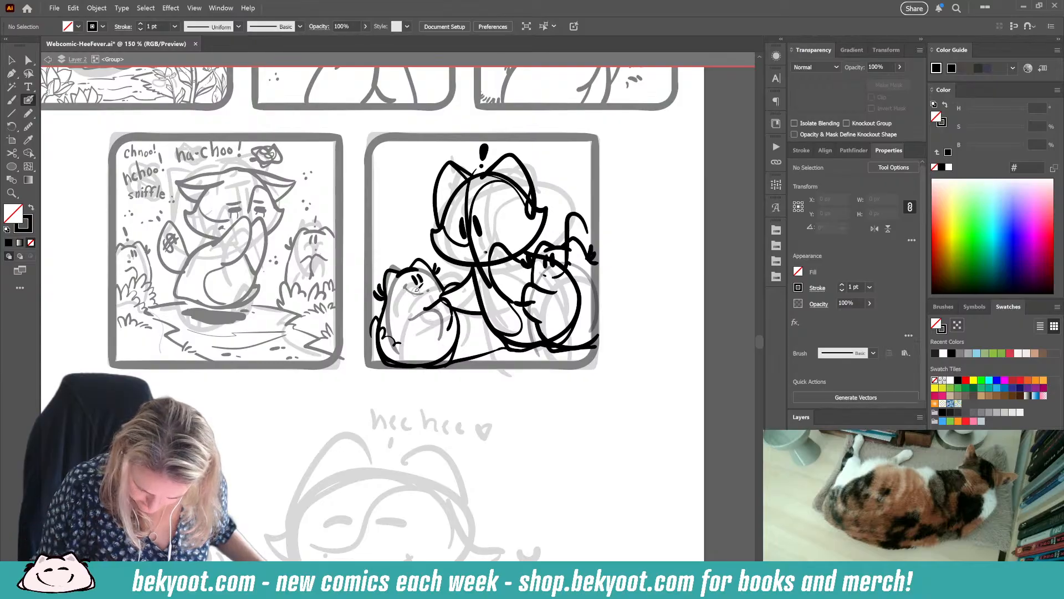
# Step: Delete the left creature's existing mouth and pair of eyes
pyautogui.keyDown('ctrl'); pyautogui.click(413, 290); pyautogui.keyUp('ctrl')
pyautogui.press('Delete')
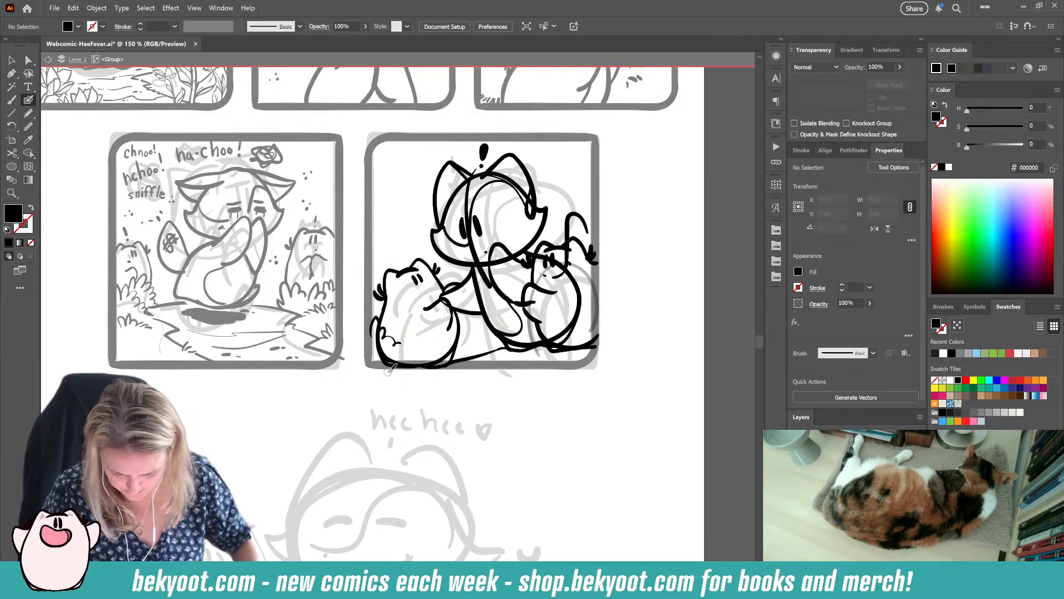
pyautogui.keyDown('ctrl'); pyautogui.click(419, 280); pyautogui.keyUp('ctrl')
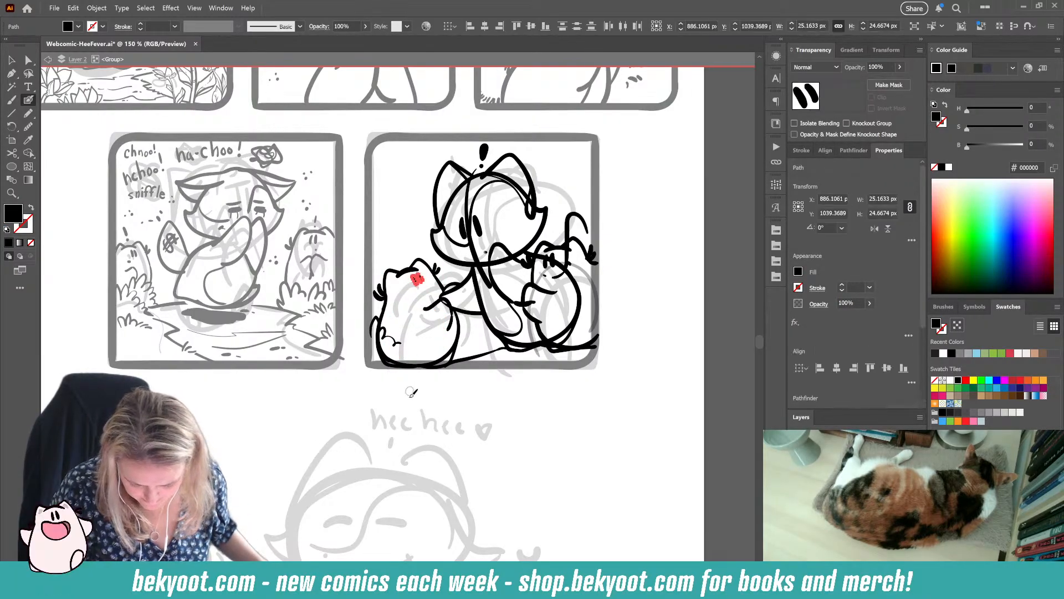
pyautogui.press('Delete')
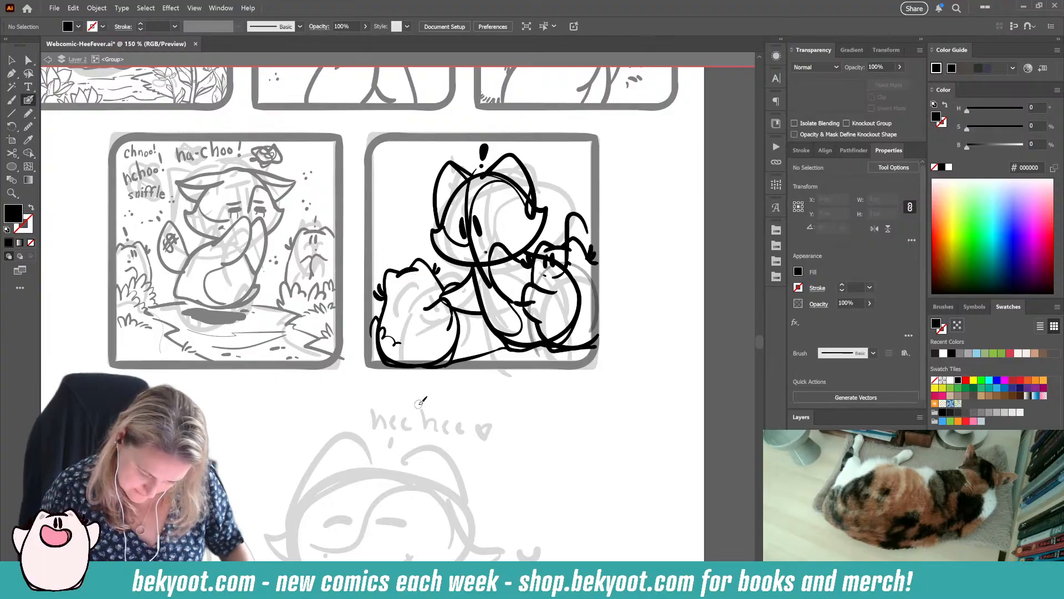
# Step: Draw two short slanted black eyes on the left creature, deleting and redrawing the one on the left
pyautogui.moveTo(411, 277); pyautogui.dragTo(414, 282)
pyautogui.hotkey('shift', 'x')
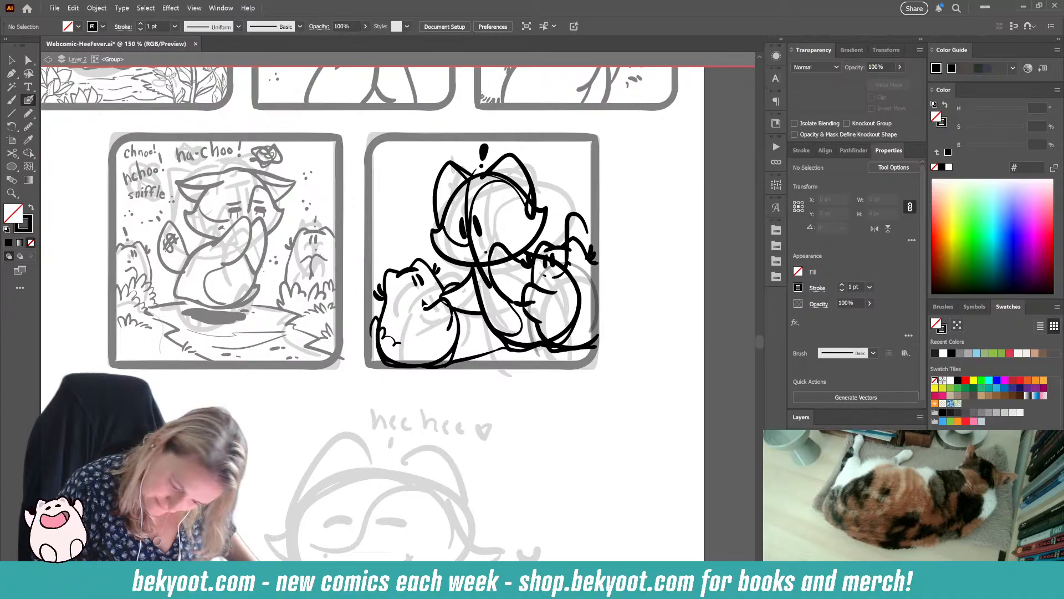
pyautogui.keyDown('ctrl'); pyautogui.click(416, 283); pyautogui.keyUp('ctrl')
pyautogui.press('Delete')
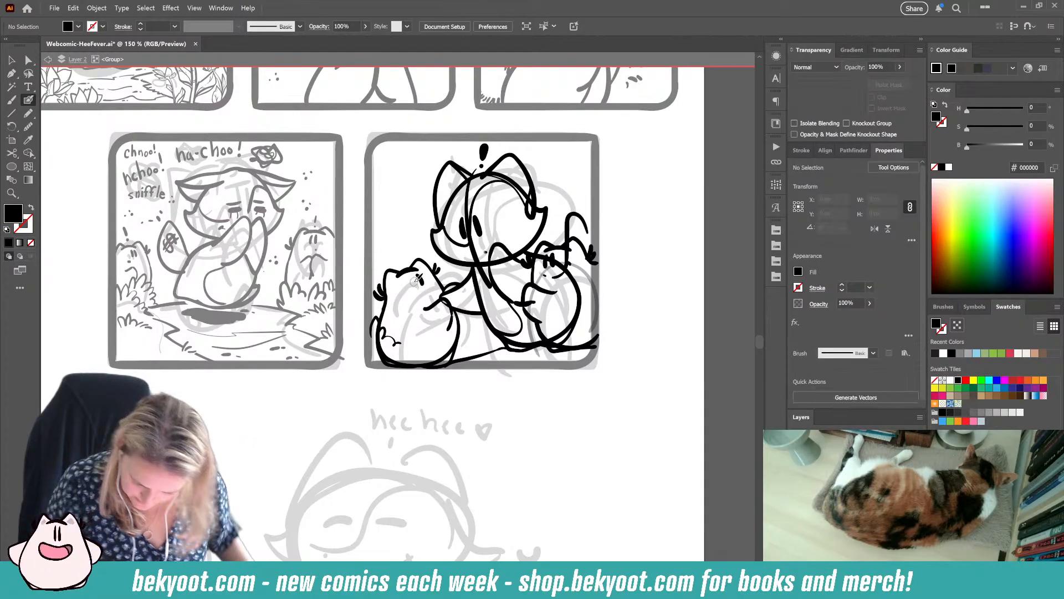
pyautogui.hotkey('shift', 'x')
pyautogui.moveTo(414, 275)
pyautogui.mouseDown()
pyautogui.moveTo(419, 297)
pyautogui.moveTo(415, 289)
pyautogui.mouseUp()
pyautogui.keyDown('ctrl'); pyautogui.click(416, 312); pyautogui.keyUp('ctrl')
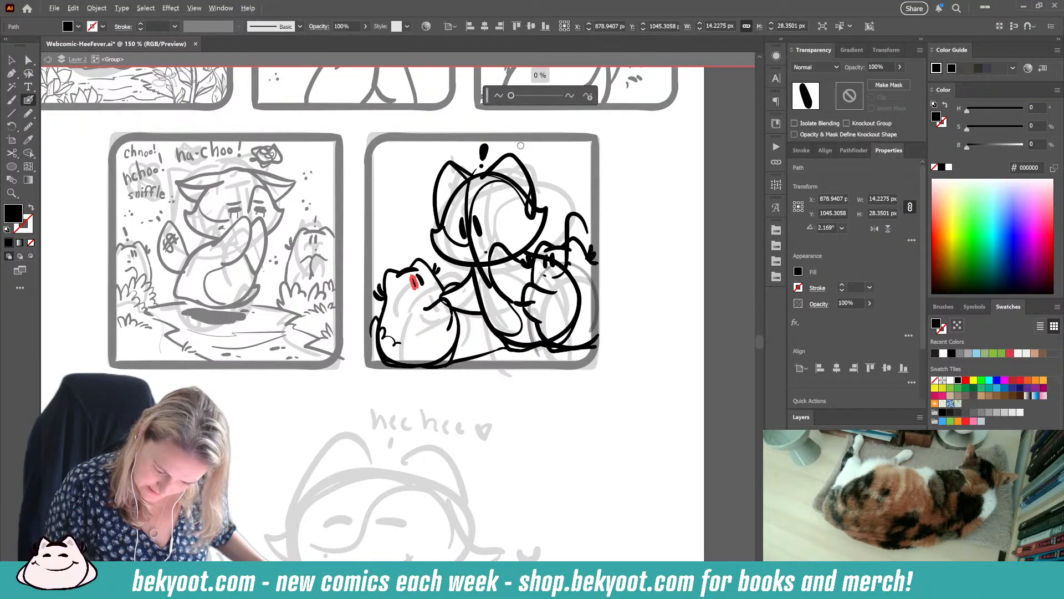
# Step: Smooth the left creature's left eye slightly and draw a small curved smile beneath the eyes
pyautogui.moveTo(511, 96); pyautogui.dragTo(515, 97)
pyautogui.keyDown('ctrl'); pyautogui.click(411, 316); pyautogui.keyUp('ctrl')
pyautogui.keyDown('ctrl'); pyautogui.click(421, 279); pyautogui.keyUp('ctrl')
pyautogui.keyDown('ctrl'); pyautogui.click(412, 331); pyautogui.keyUp('ctrl')
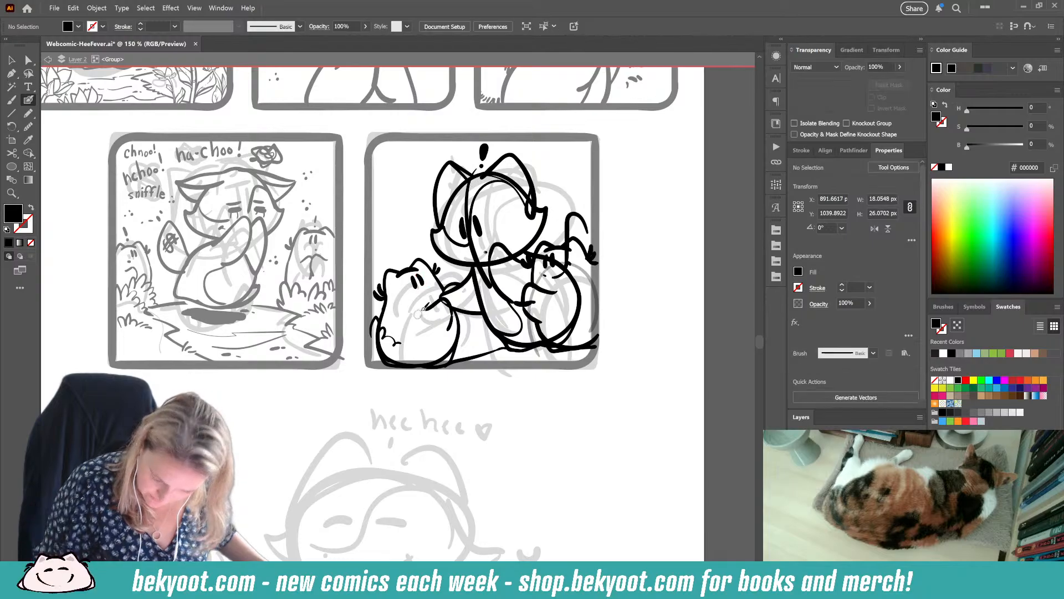
pyautogui.keyDown('ctrl'); pyautogui.click(414, 282); pyautogui.keyUp('ctrl')
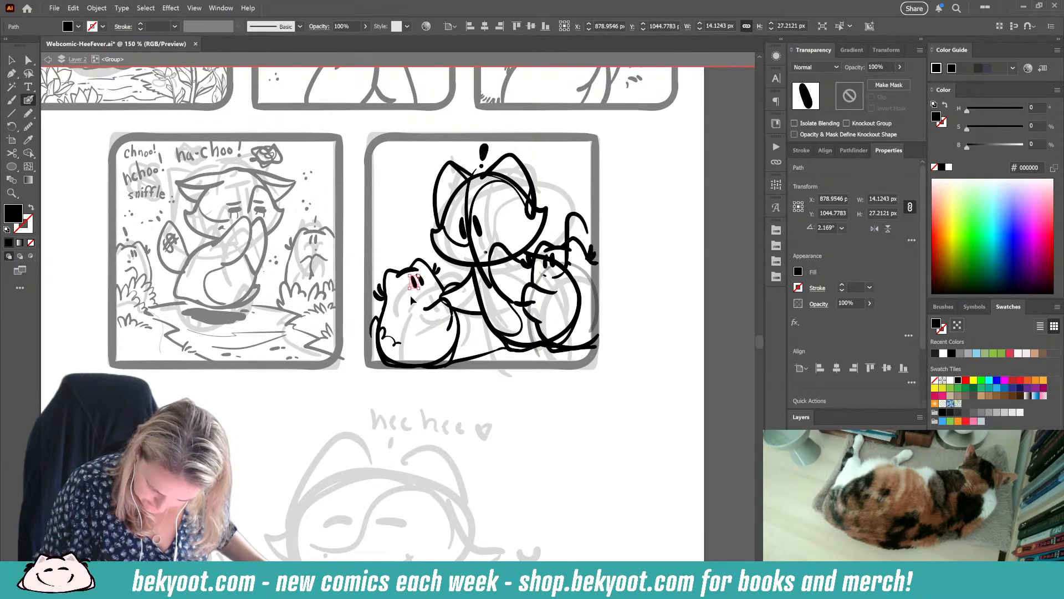
pyautogui.keyDown('ctrl'); pyautogui.click(416, 300); pyautogui.keyUp('ctrl')
pyautogui.hotkey('shift', 'x')
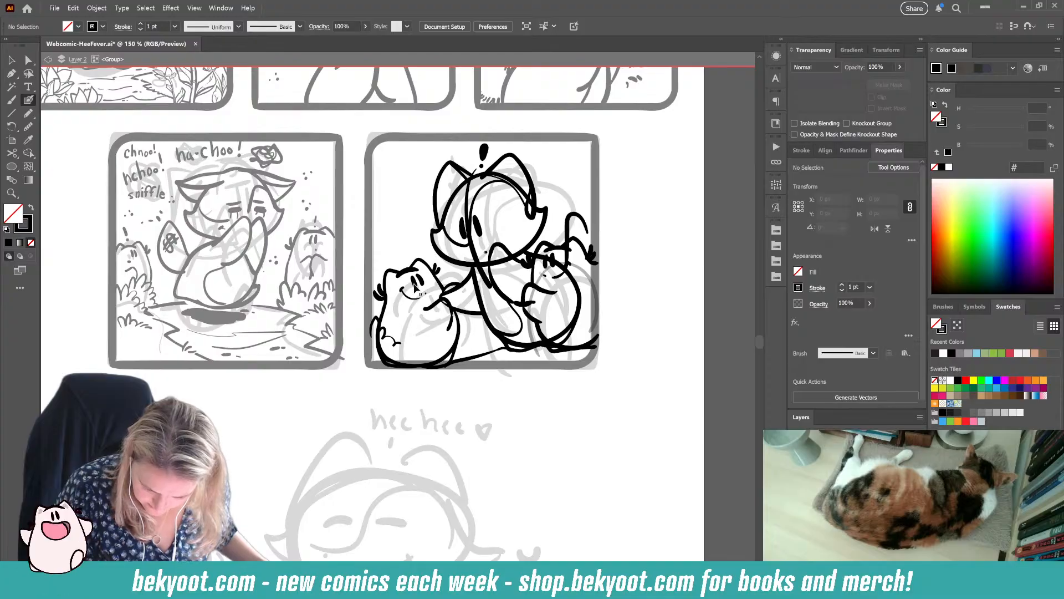
pyautogui.keyDown('ctrl'); pyautogui.click(412, 301); pyautogui.keyUp('ctrl')
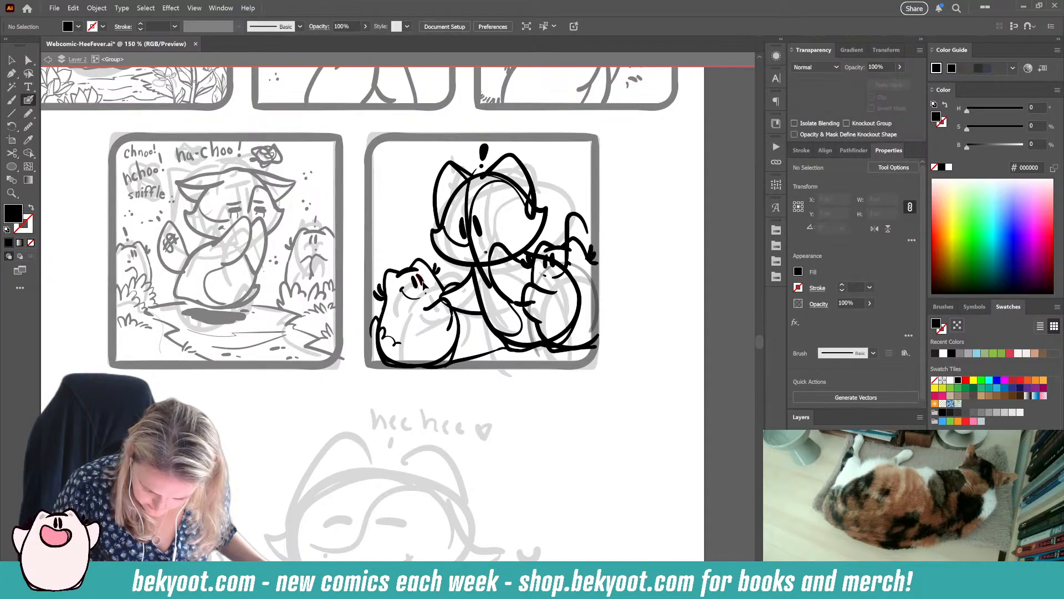
# Step: Adjust the tilt of the left creature's two eyes together
pyautogui.keyDown('ctrl'); pyautogui.click(421, 281); pyautogui.keyUp('ctrl')
pyautogui.keyDown('ctrl'); pyautogui.keyDown('shift'); pyautogui.click(414, 281); pyautogui.keyUp('shift'); pyautogui.keyUp('ctrl')
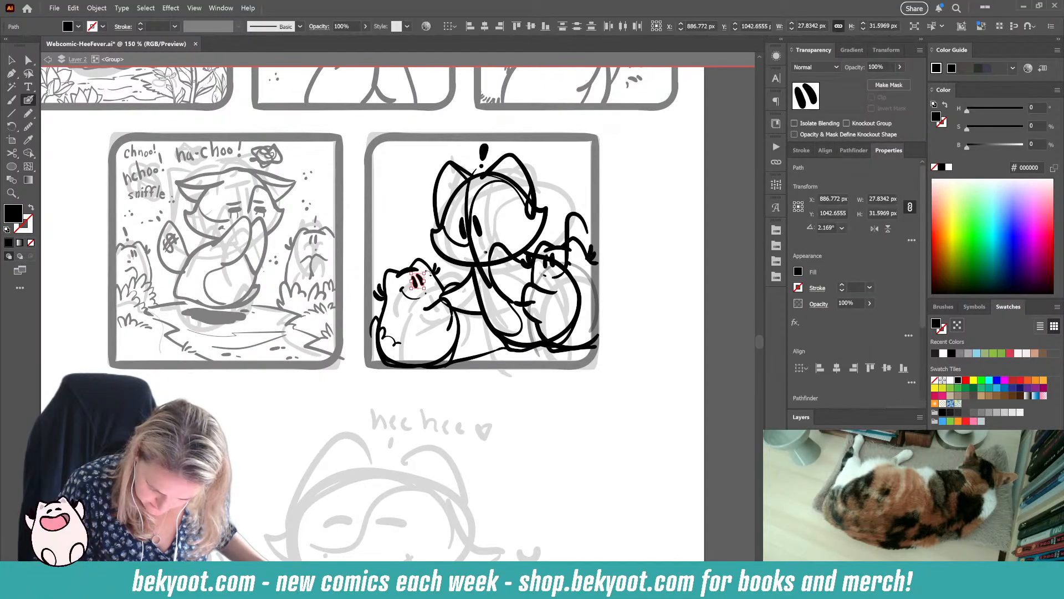
pyautogui.moveTo(431, 272); pyautogui.dragTo(431, 264)
pyautogui.keyDown('ctrl'); pyautogui.click(426, 289); pyautogui.keyUp('ctrl')
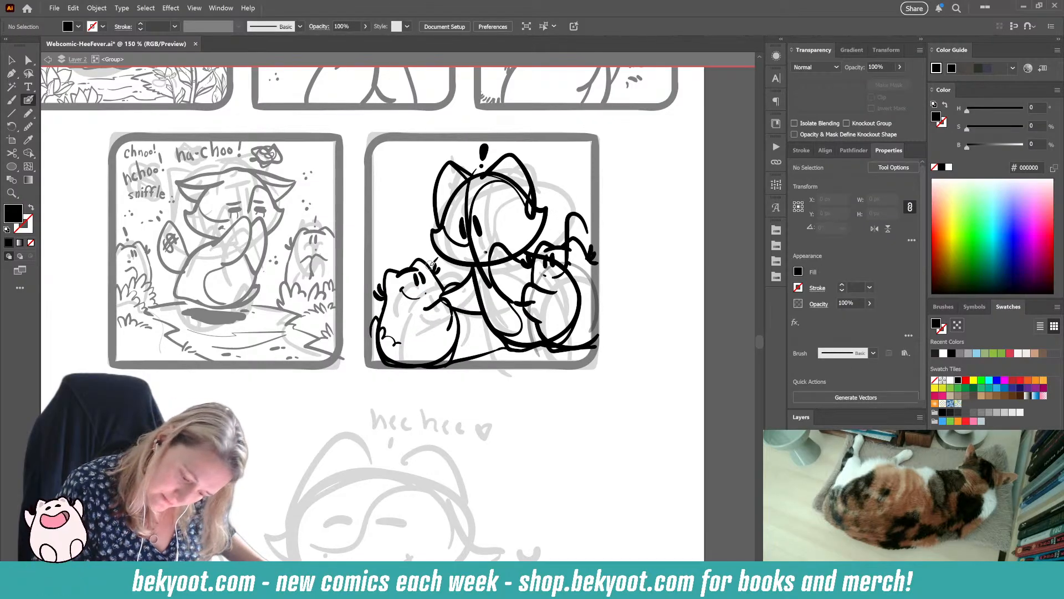
pyautogui.hotkey('ctrl', 'z')
pyautogui.moveTo(462, 400); pyautogui.dragTo(430, 395)
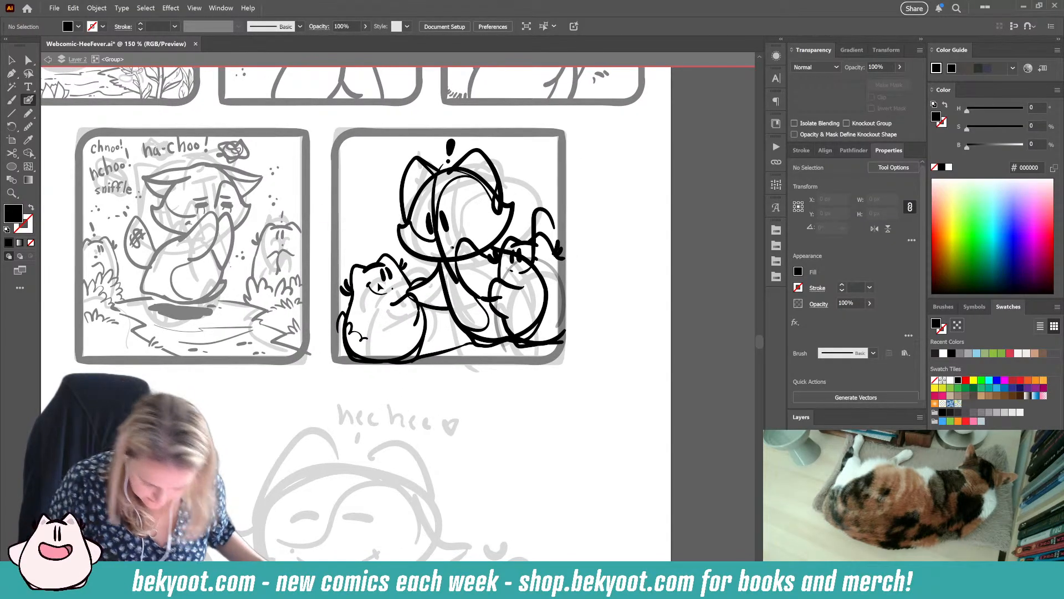
pyautogui.keyDown('ctrl'); pyautogui.click(387, 274); pyautogui.keyUp('ctrl')
pyautogui.moveTo(397, 264); pyautogui.dragTo(384, 265)
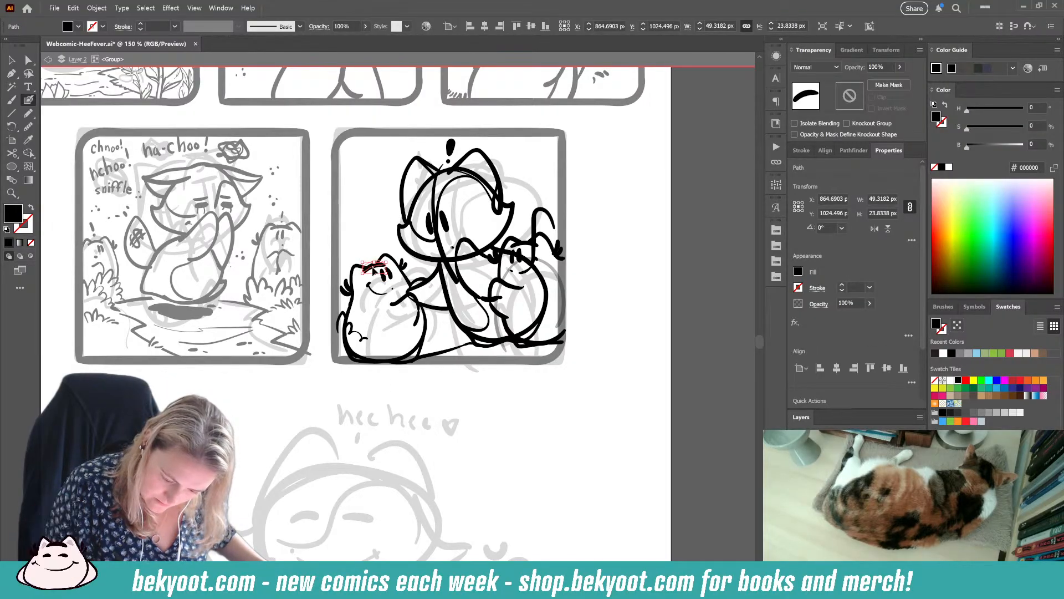
pyautogui.keyDown('ctrl'); pyautogui.click(380, 237); pyautogui.keyUp('ctrl')
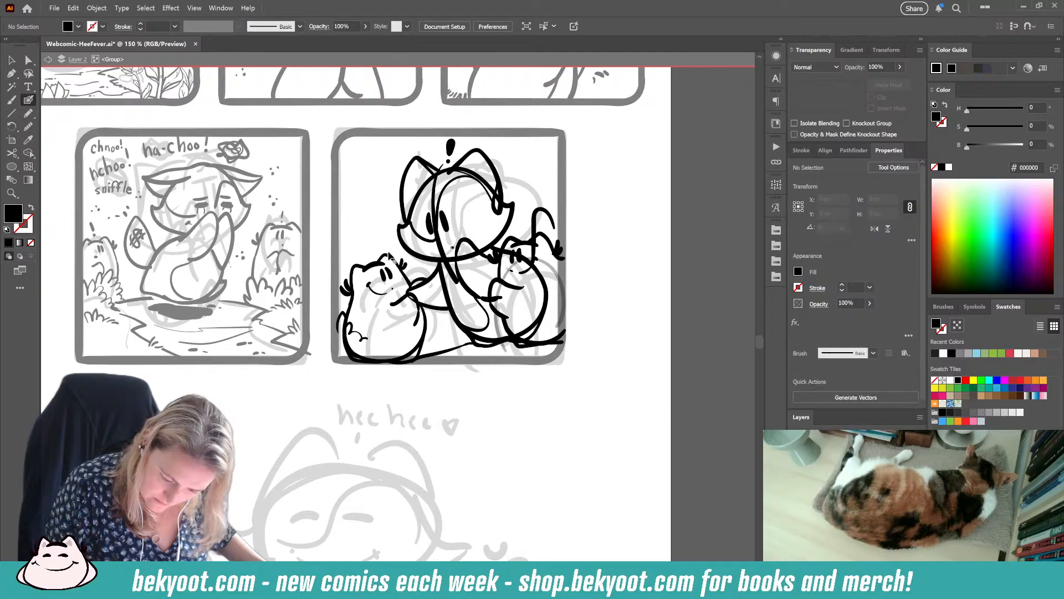
pyautogui.keyDown('ctrl'); pyautogui.click(386, 259); pyautogui.keyUp('ctrl')
pyautogui.keyDown('ctrl'); pyautogui.click(368, 253); pyautogui.keyUp('ctrl')
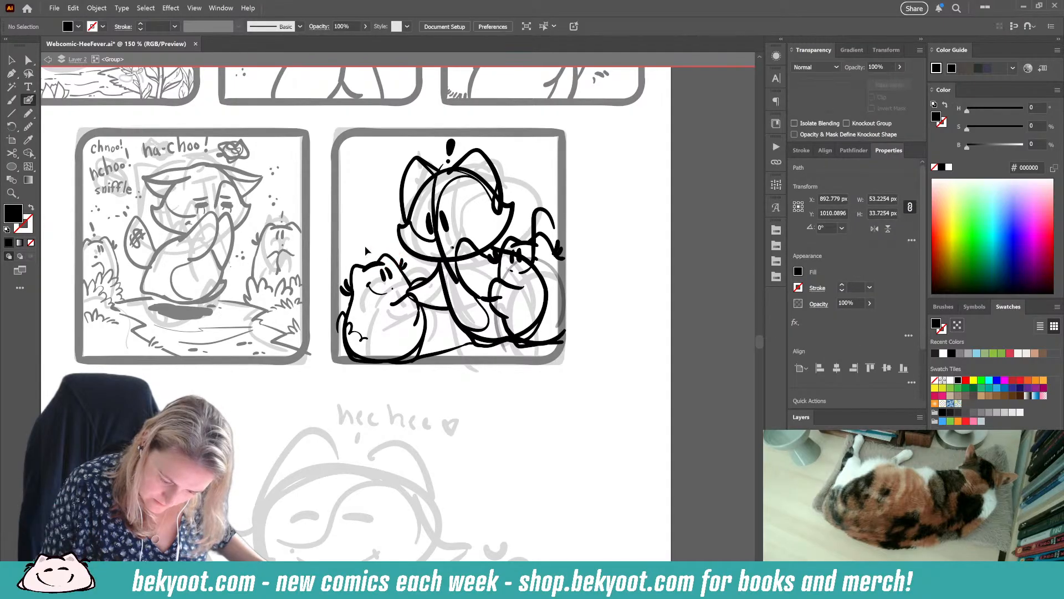
pyautogui.moveTo(364, 270)
pyautogui.mouseDown()
pyautogui.moveTo(389, 252)
pyautogui.moveTo(391, 277)
pyautogui.mouseUp()
pyautogui.hotkey('ctrl', 'z')
# Step: Reposition the left creature's pair of eyes slightly lower and further left on its face
pyautogui.keyDown('ctrl'); pyautogui.click(387, 239); pyautogui.keyUp('ctrl')
pyautogui.keyDown('ctrl'); pyautogui.click(389, 275); pyautogui.keyUp('ctrl')
pyautogui.keyDown('ctrl'); pyautogui.click(390, 243); pyautogui.keyUp('ctrl')
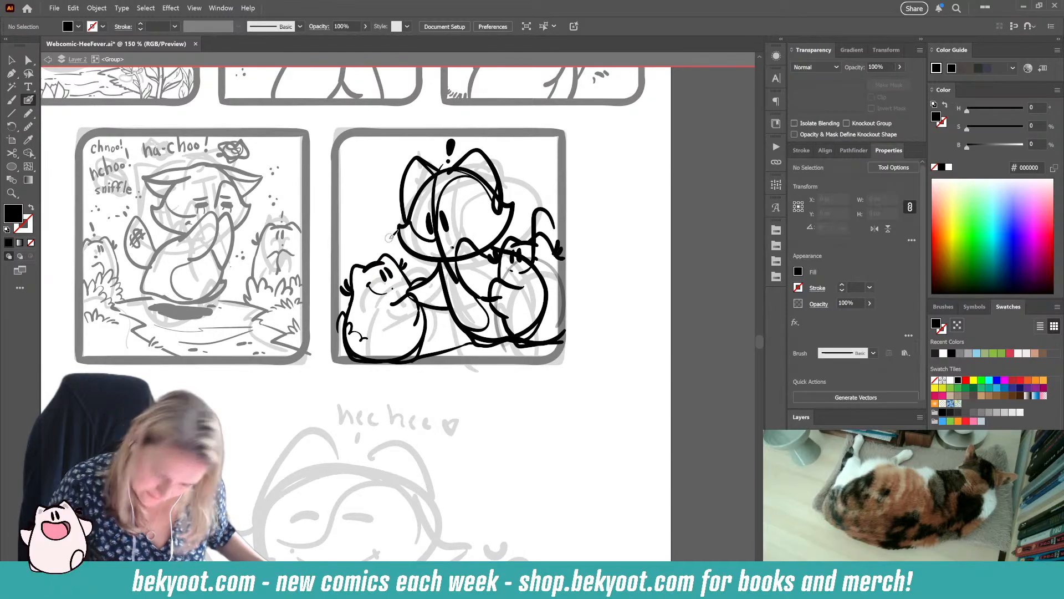
pyautogui.keyDown('ctrl'); pyautogui.click(434, 310); pyautogui.keyUp('ctrl')
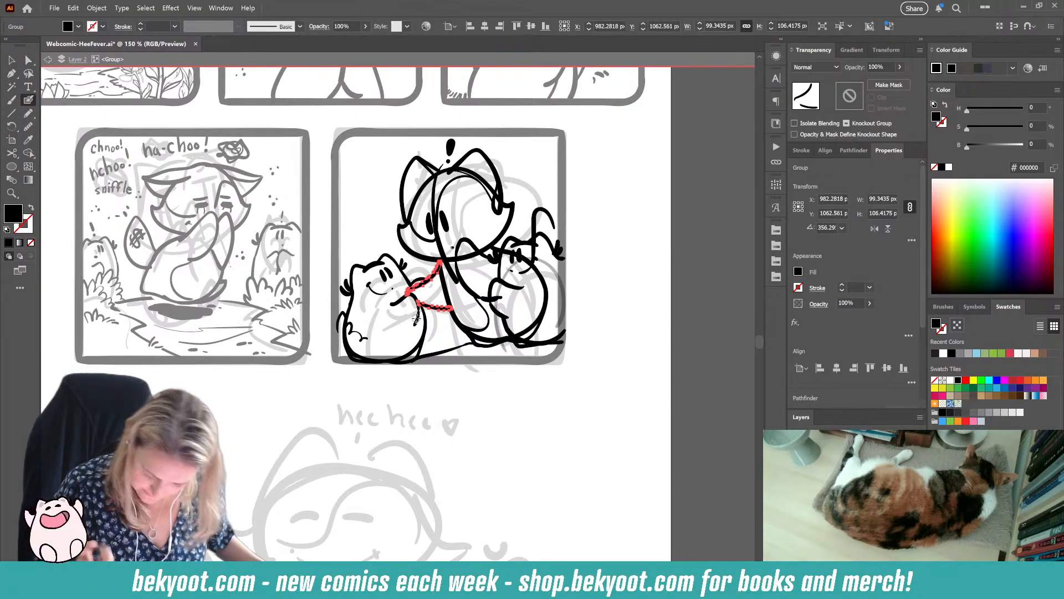
pyautogui.keyDown('ctrl'); pyautogui.click(454, 383); pyautogui.keyUp('ctrl')
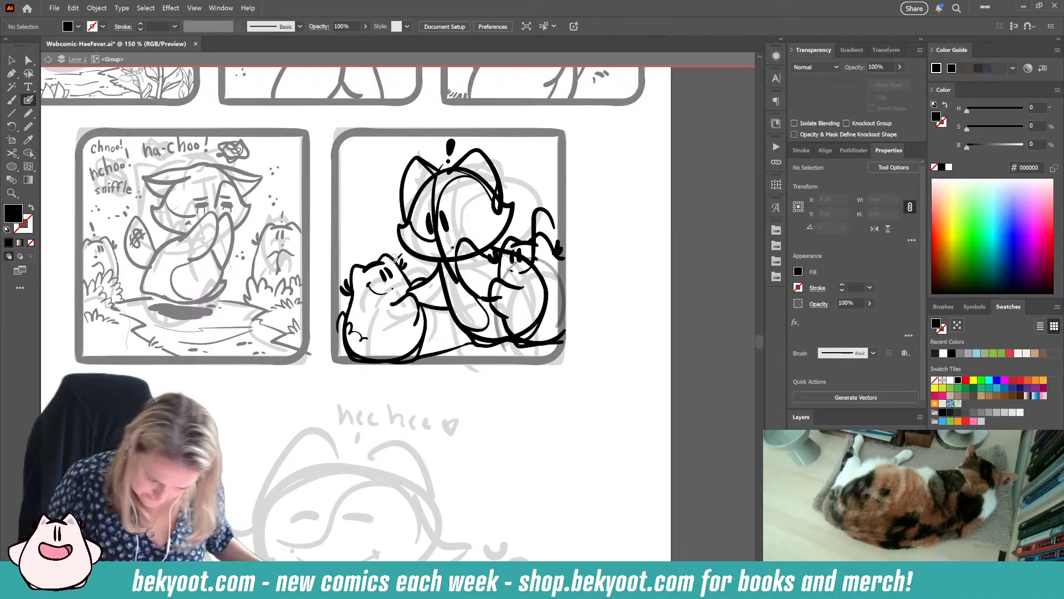
pyautogui.moveTo(389, 268); pyautogui.dragTo(382, 278)
pyautogui.keyDown('ctrl'); pyautogui.click(382, 381); pyautogui.keyUp('ctrl')
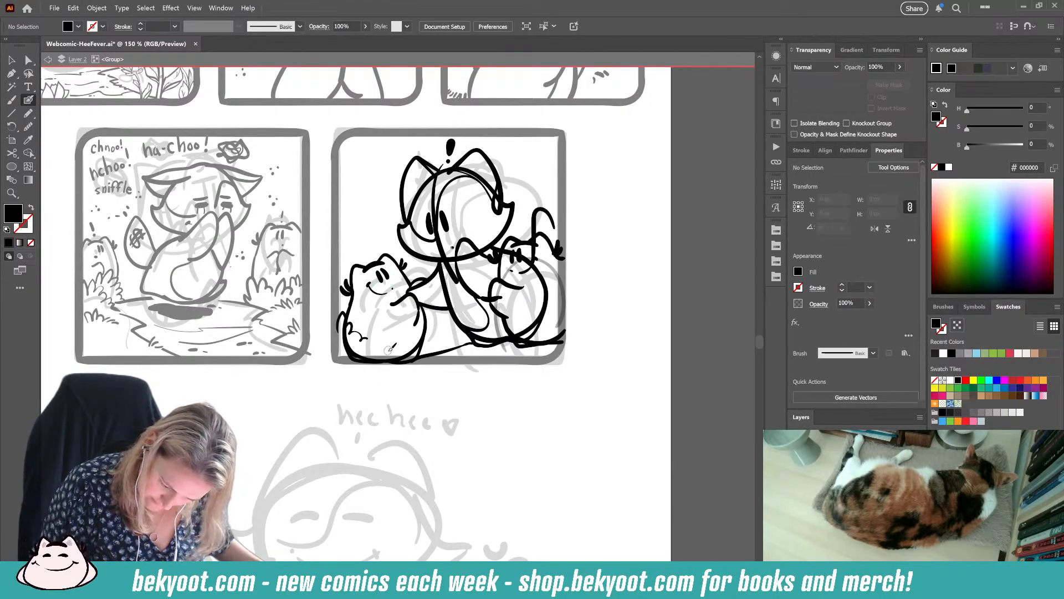
# Step: Remove the long curved line through the large character's face and smooth its cheek and chin outline
pyautogui.moveTo(442, 165); pyautogui.dragTo(456, 279)
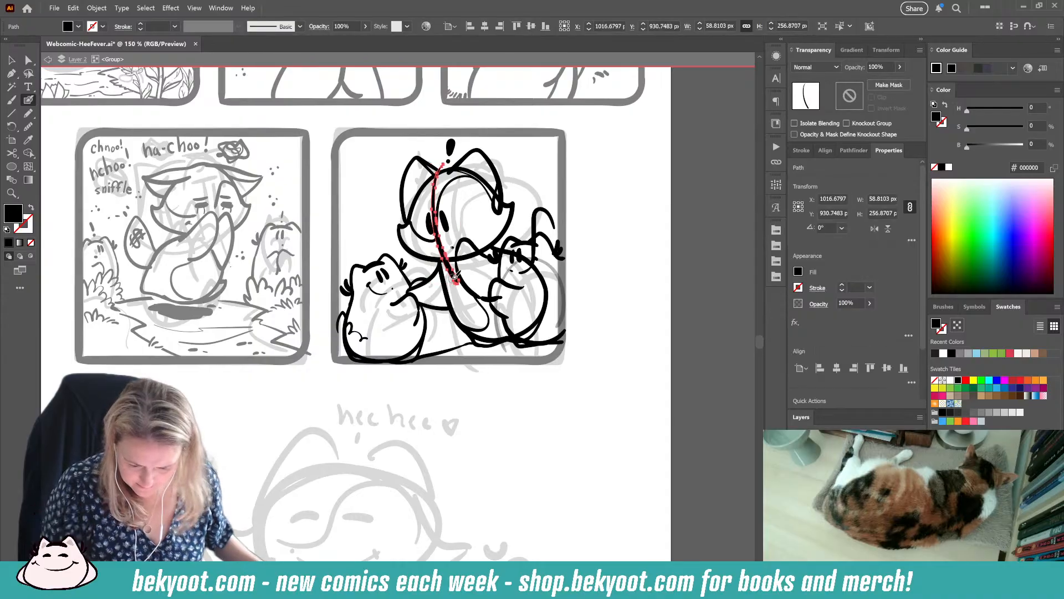
pyautogui.hotkey('ctrl', 'z')
pyautogui.keyDown('ctrl'); pyautogui.click(467, 259); pyautogui.keyUp('ctrl')
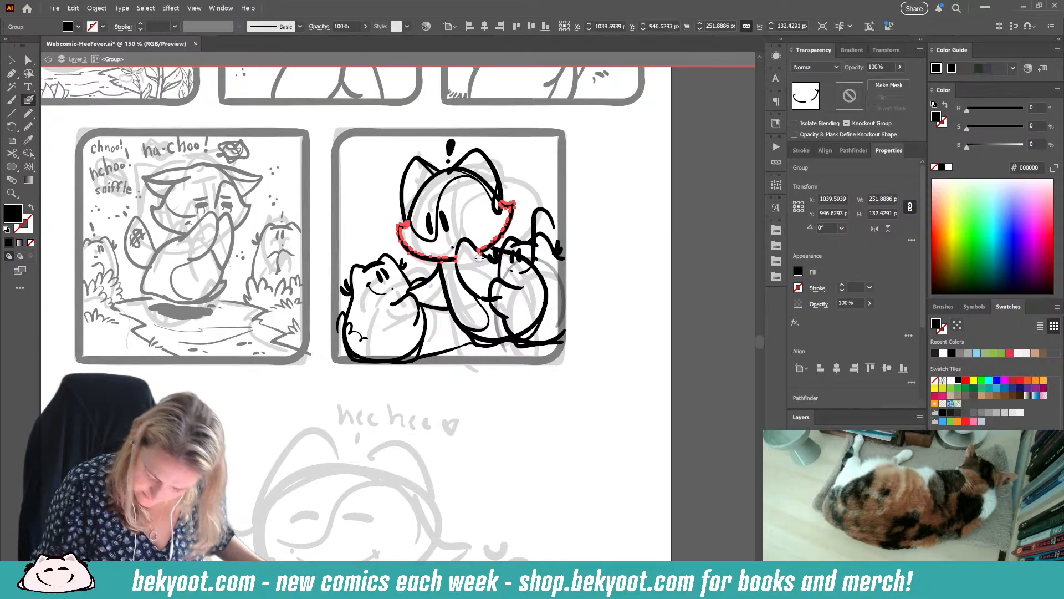
pyautogui.hotkey('ctrl', 'alt', 's')
pyautogui.moveTo(510, 97); pyautogui.dragTo(516, 97)
pyautogui.hotkey('ctrl', 'shift', 'a')
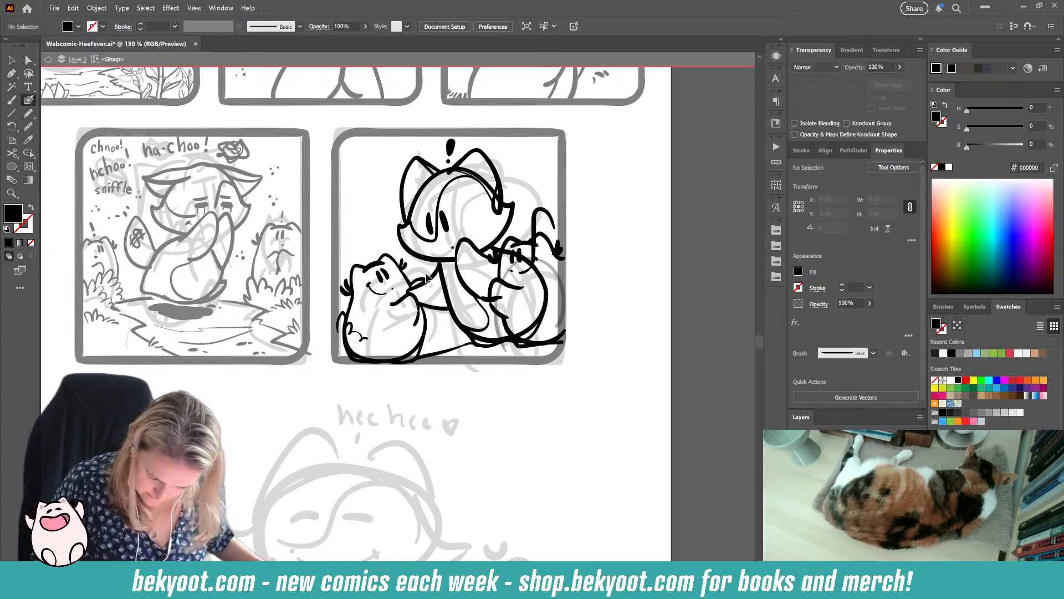
# Step: Draw a grass tuft between the left creature and the large character, and slightly rotate and shrink the creature's eyes
pyautogui.moveTo(430, 339); pyautogui.dragTo(449, 327)
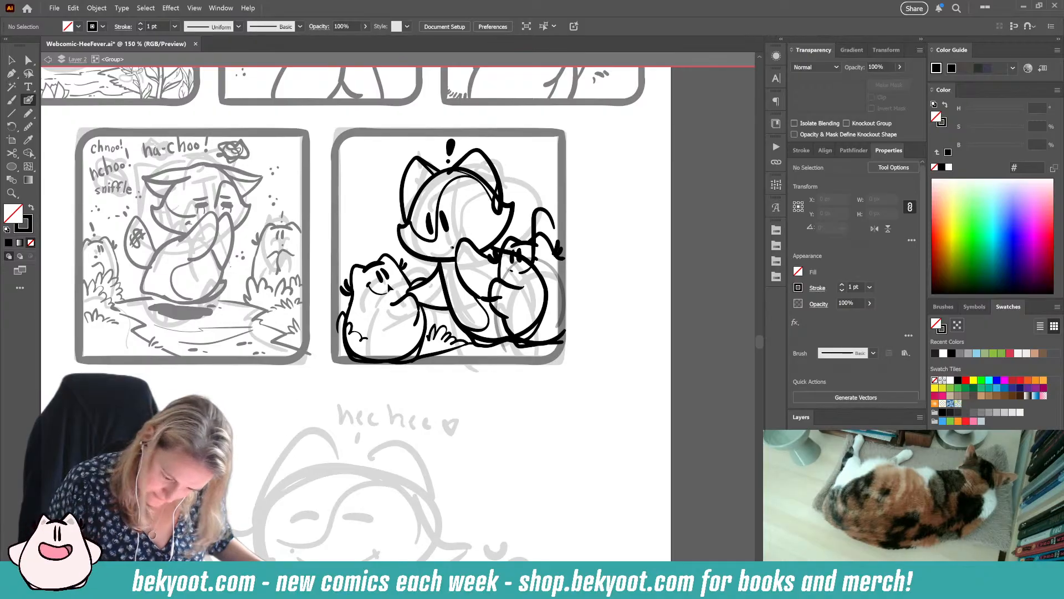
pyautogui.moveTo(382, 285); pyautogui.dragTo(379, 271)
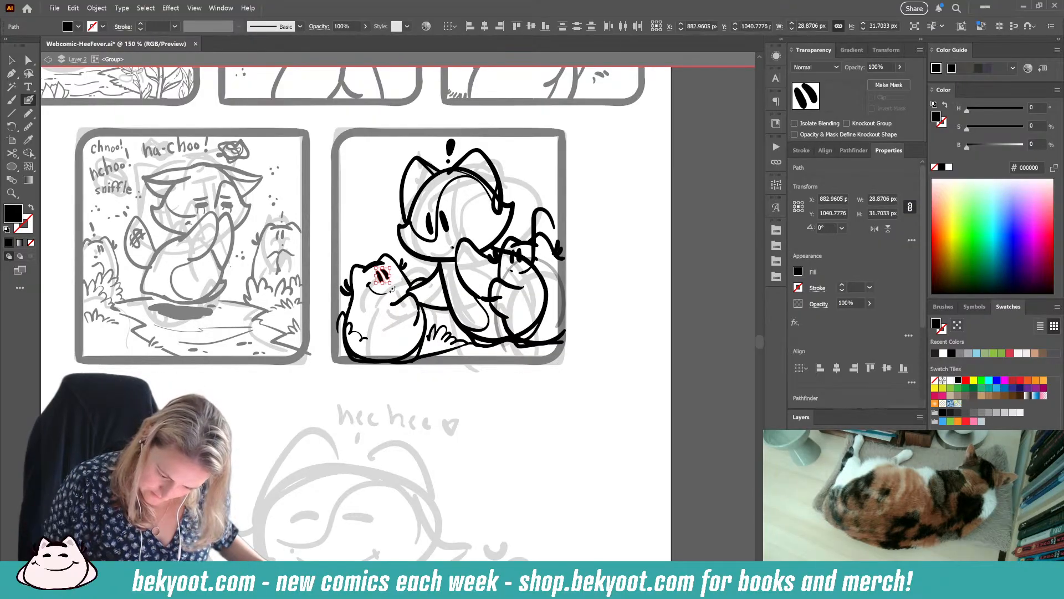
pyautogui.moveTo(389, 282)
pyautogui.mouseDown()
pyautogui.moveTo(386, 270)
pyautogui.moveTo(394, 277)
pyautogui.mouseUp()
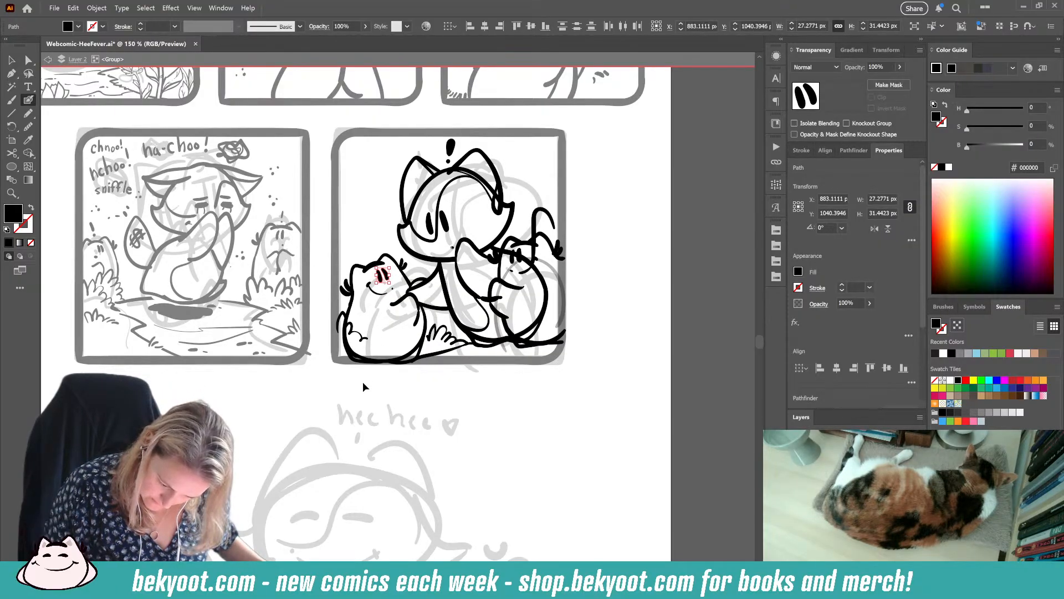
pyautogui.keyDown('ctrl'); pyautogui.click(364, 387); pyautogui.keyUp('ctrl')
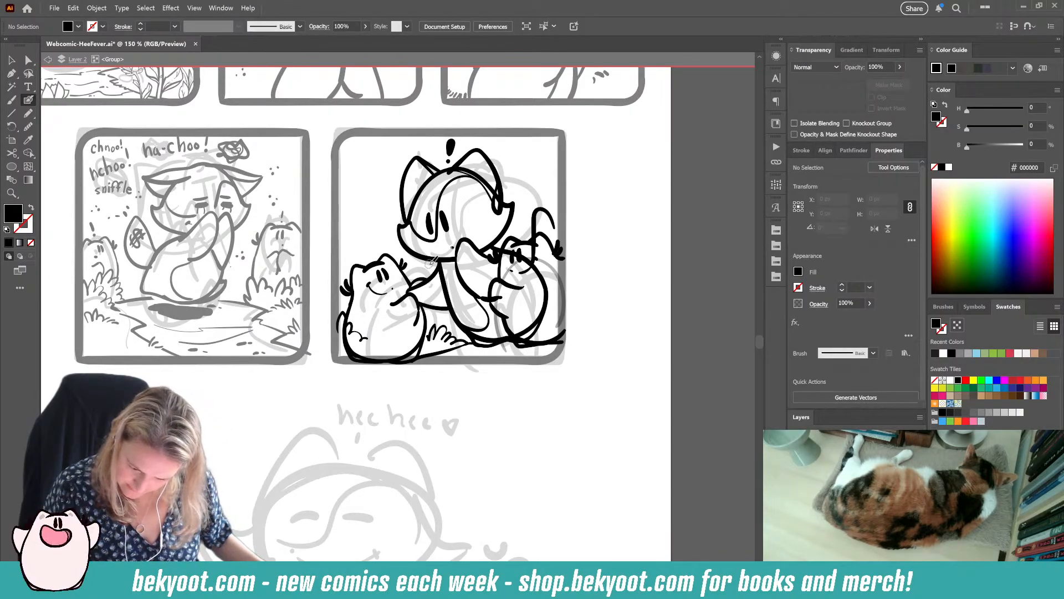
# Step: Erase the right half of the large character's head arc where it runs beneath the right ear
pyautogui.keyDown('ctrl'); pyautogui.click(508, 207); pyautogui.keyUp('ctrl')
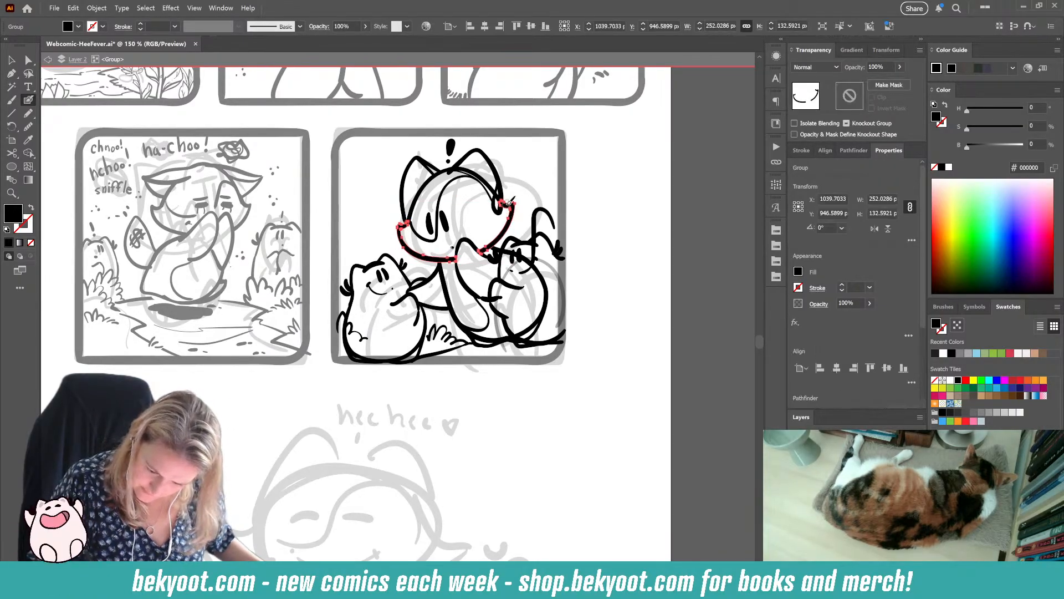
pyautogui.keyDown('ctrl'); pyautogui.click(482, 182); pyautogui.keyUp('ctrl')
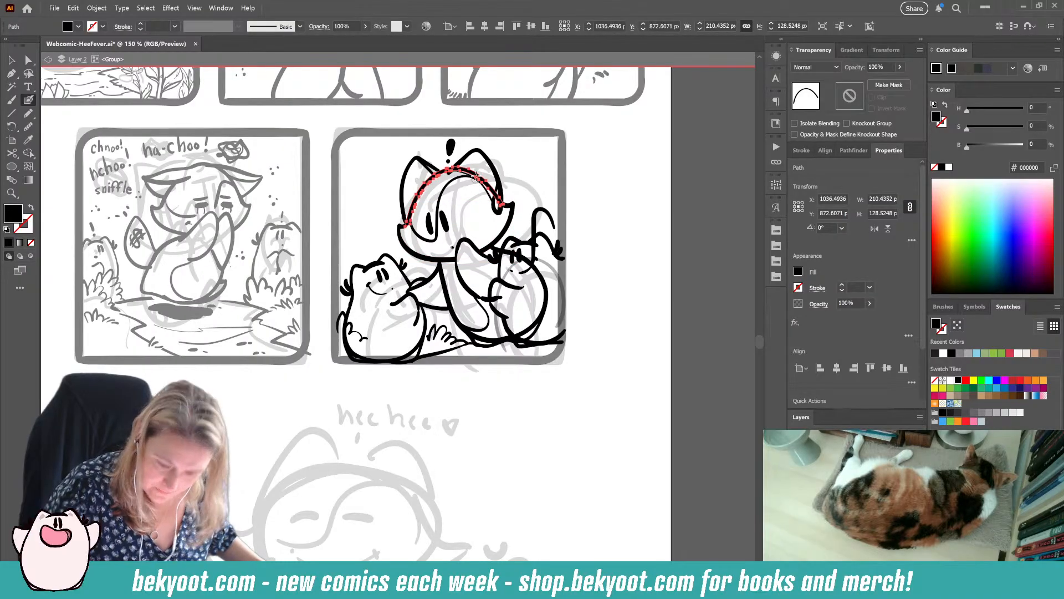
pyautogui.moveTo(456, 172)
pyautogui.mouseDown()
pyautogui.moveTo(471, 169)
pyautogui.moveTo(497, 206)
pyautogui.mouseUp()
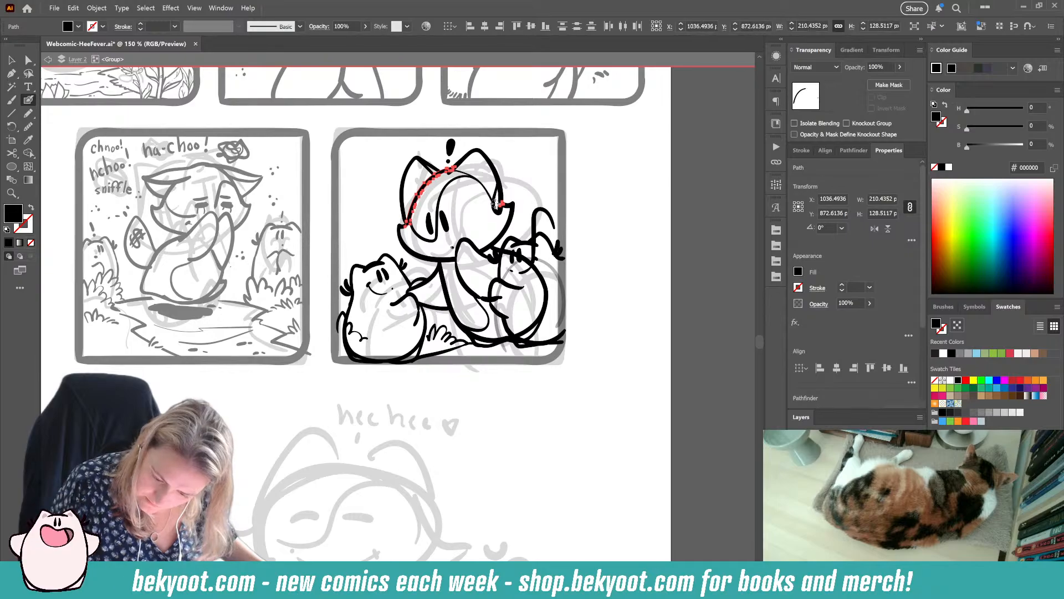
pyautogui.keyDown('ctrl'); pyautogui.click(575, 193); pyautogui.keyUp('ctrl')
# Step: Move the left creature's pair of eyes out to the blank background above its head
pyautogui.moveTo(450, 400); pyautogui.dragTo(437, 406)
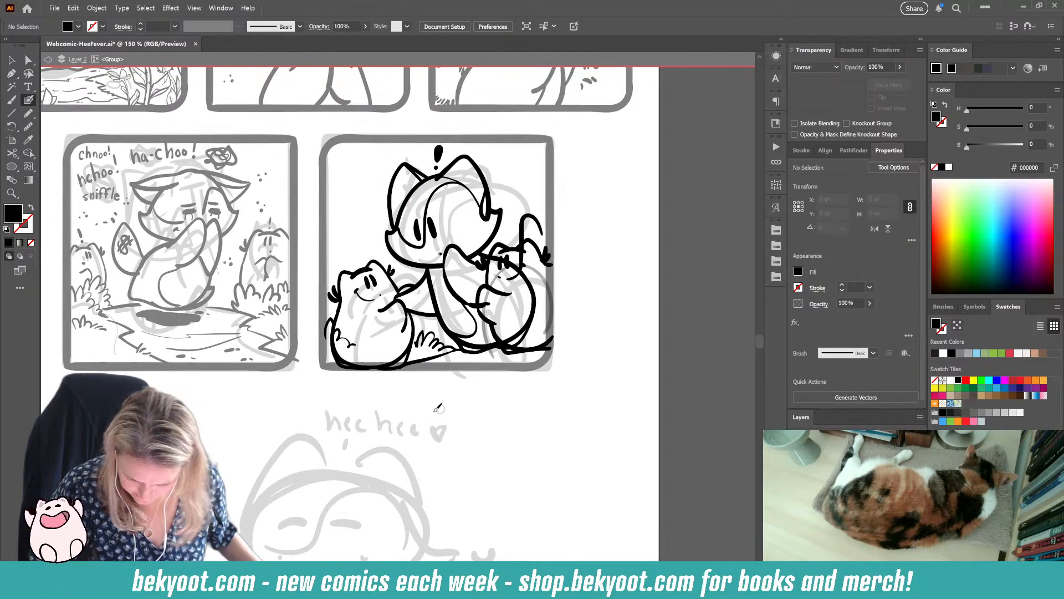
pyautogui.keyDown('ctrl'); pyautogui.click(370, 281); pyautogui.keyUp('ctrl')
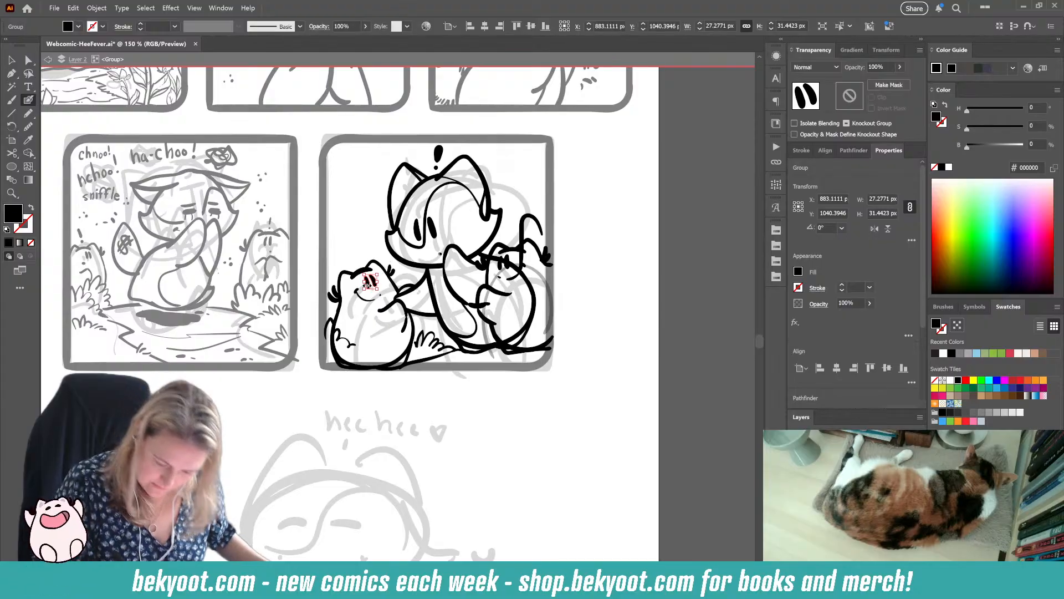
pyautogui.moveTo(373, 286); pyautogui.dragTo(358, 226)
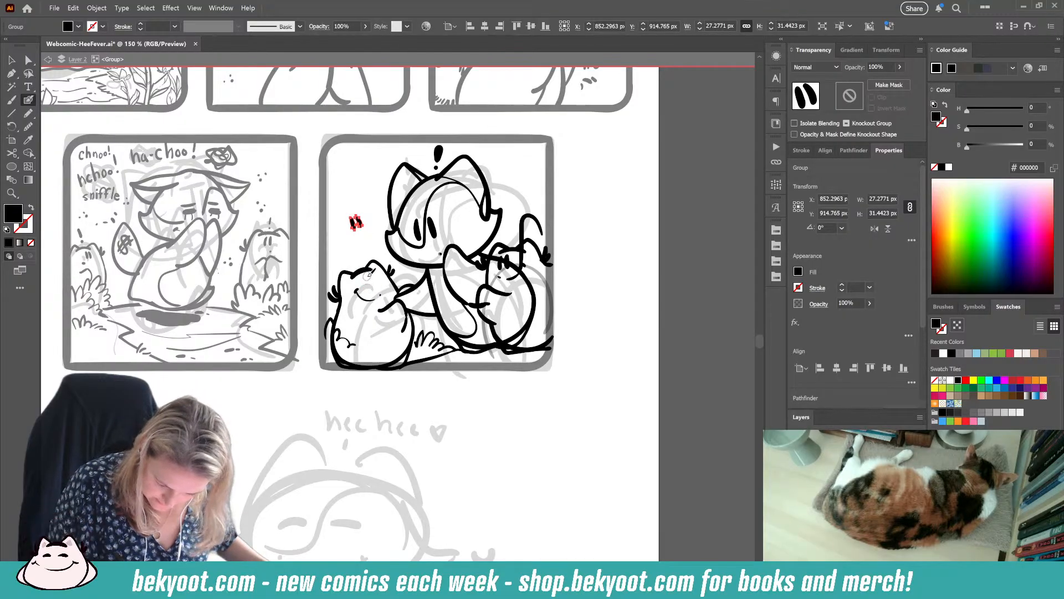
pyautogui.hotkey('ctrl', 'shift', 'a')
# Step: Draw a new pair of slanted eyes on the left creature's face, undoing the unwanted attempts
pyautogui.moveTo(374, 276); pyautogui.dragTo(377, 287)
pyautogui.hotkey('ctrl', 'z')
pyautogui.hotkey('ctrl', 'z')
pyautogui.hotkey('ctrl', 'z')
pyautogui.hotkey('ctrl', 'z')
pyautogui.hotkey('ctrl', 'z')
pyautogui.hotkey('ctrl', 'z')
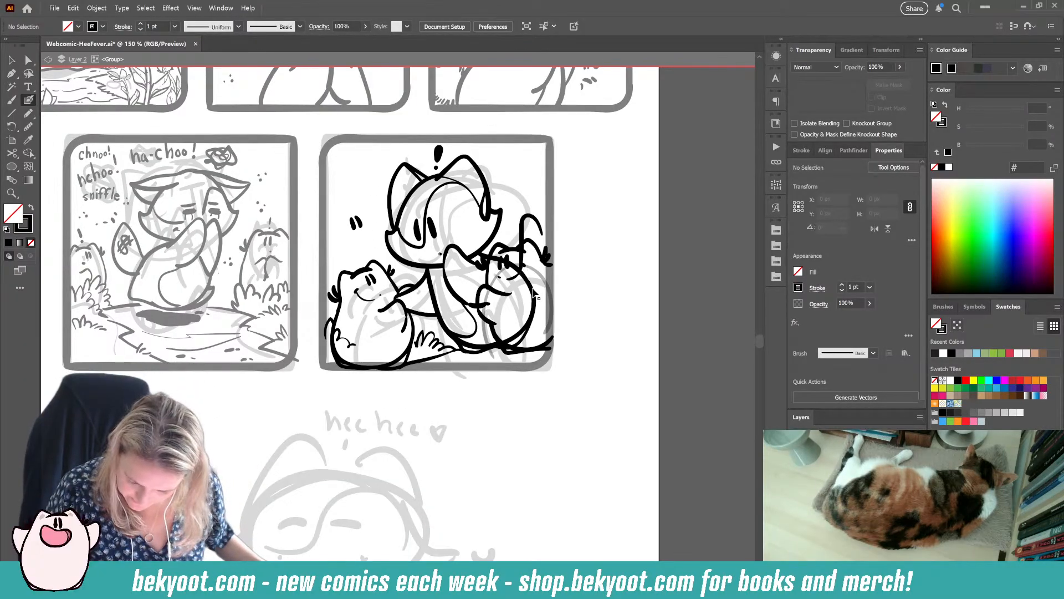
# Step: Erase the part of the large character's body outline that crosses over the right creature's face and body
pyautogui.keyDown('ctrl'); pyautogui.click(534, 328); pyautogui.keyUp('ctrl')
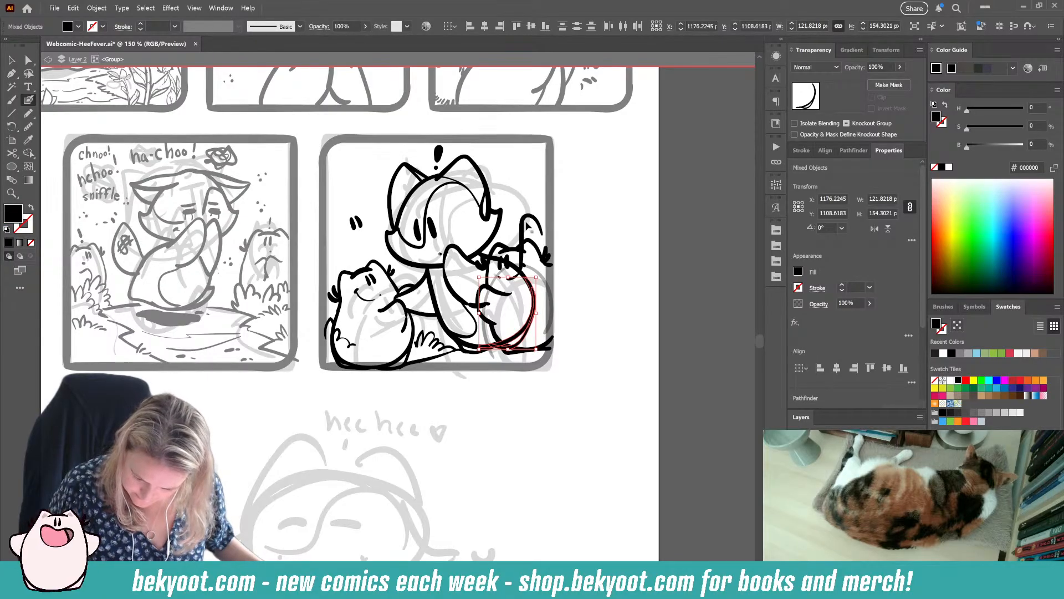
pyautogui.keyDown('ctrl'); pyautogui.keyDown('shift'); pyautogui.click(497, 261); pyautogui.keyUp('shift'); pyautogui.keyUp('ctrl')
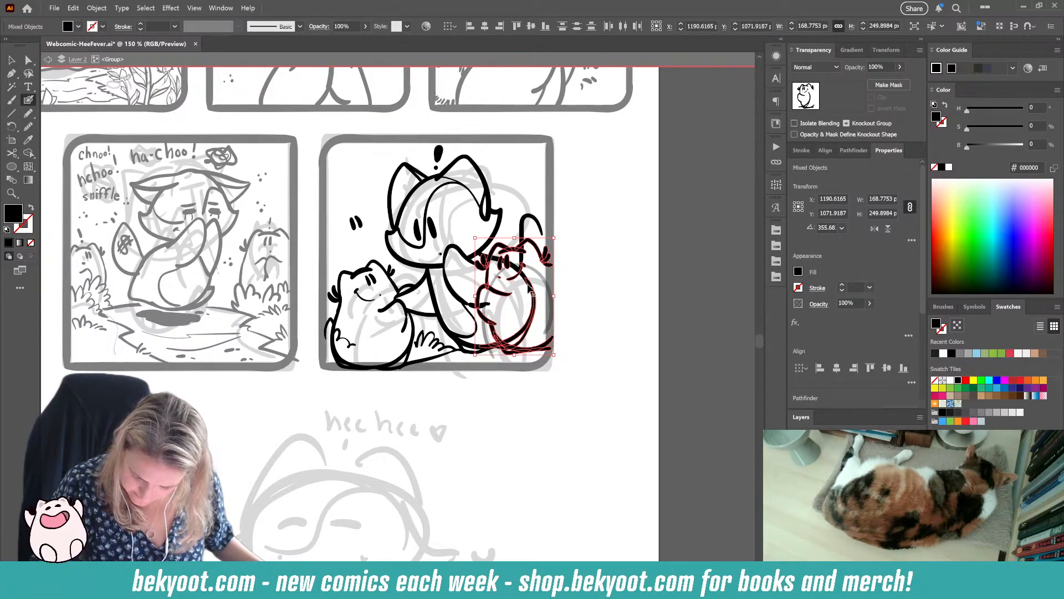
pyautogui.keyDown('ctrl'); pyautogui.keyDown('shift'); pyautogui.click(527, 251); pyautogui.keyUp('shift'); pyautogui.keyUp('ctrl')
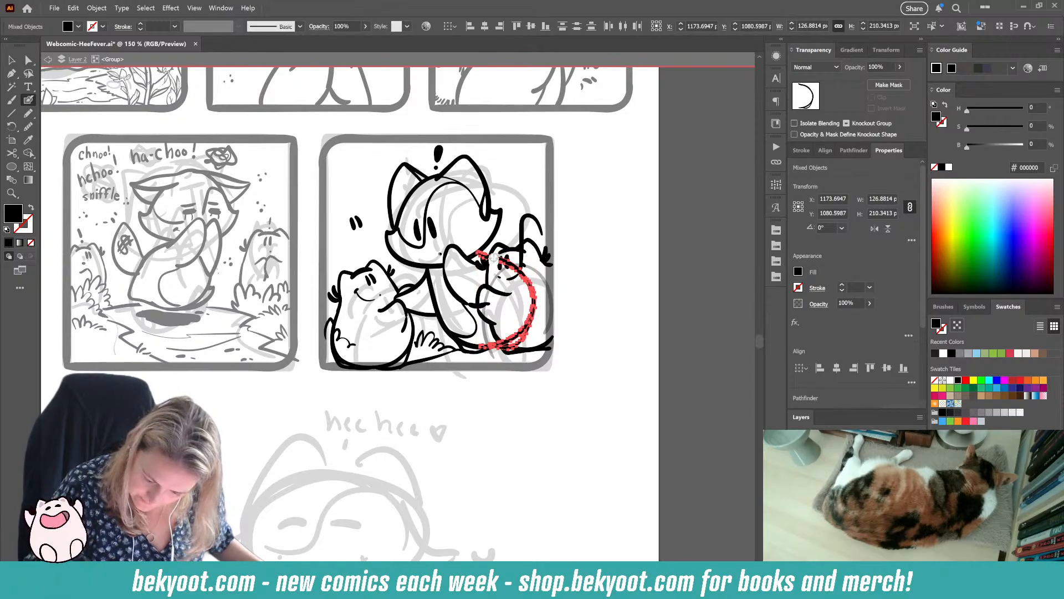
pyautogui.moveTo(497, 255)
pyautogui.mouseDown()
pyautogui.moveTo(529, 281)
pyautogui.moveTo(532, 317)
pyautogui.moveTo(536, 296)
pyautogui.moveTo(532, 329)
pyautogui.moveTo(532, 319)
pyautogui.moveTo(519, 344)
pyautogui.mouseUp()
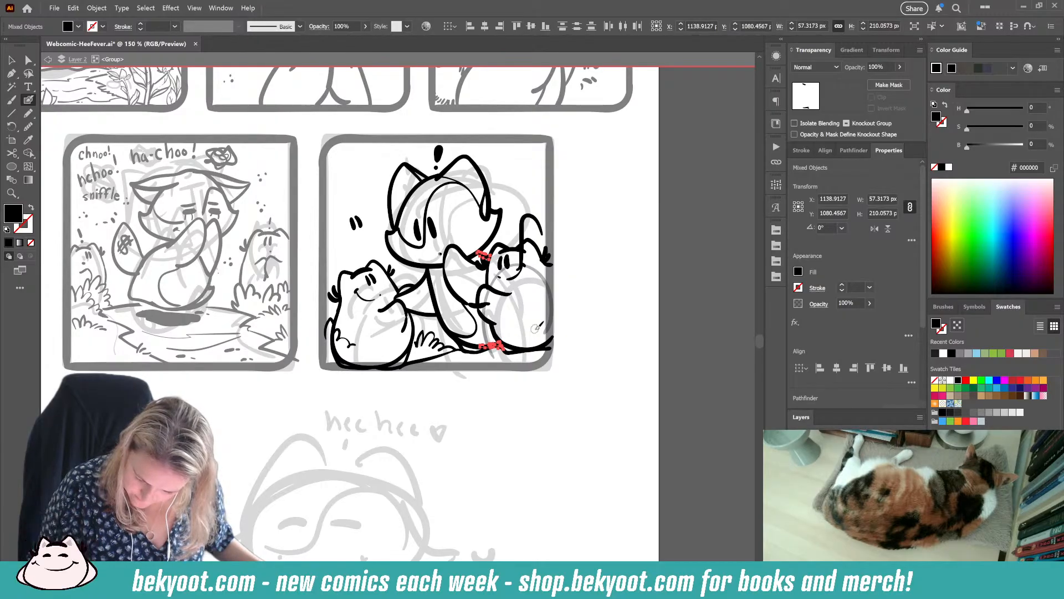
pyautogui.press('ctrl')
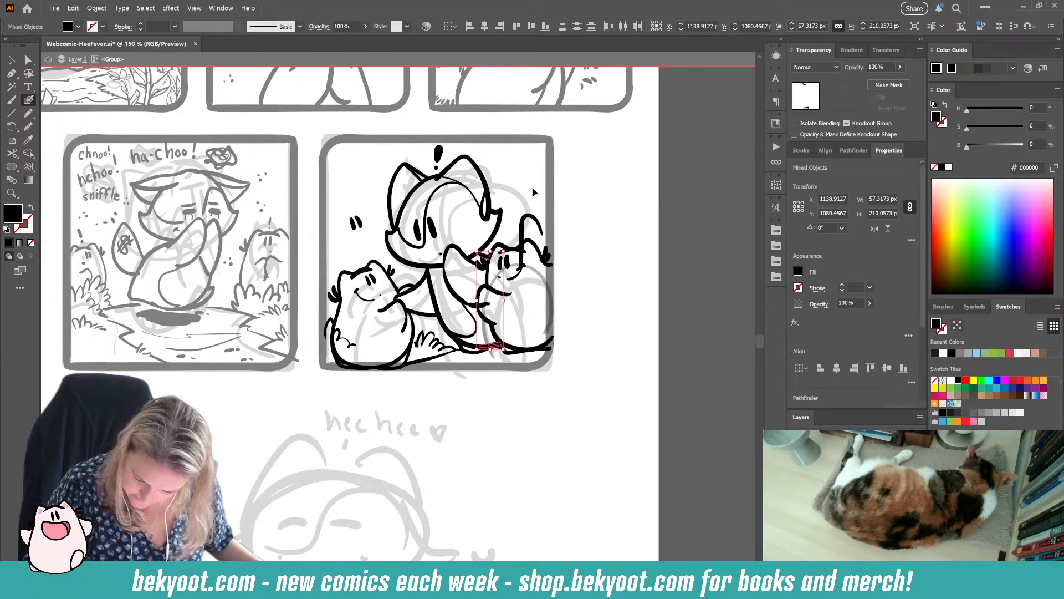
# Step: Erase the large rounded curve overlapping the right creature's body, including its stray end running down beside the creature
pyautogui.keyDown('ctrl'); pyautogui.click(487, 306); pyautogui.keyUp('ctrl')
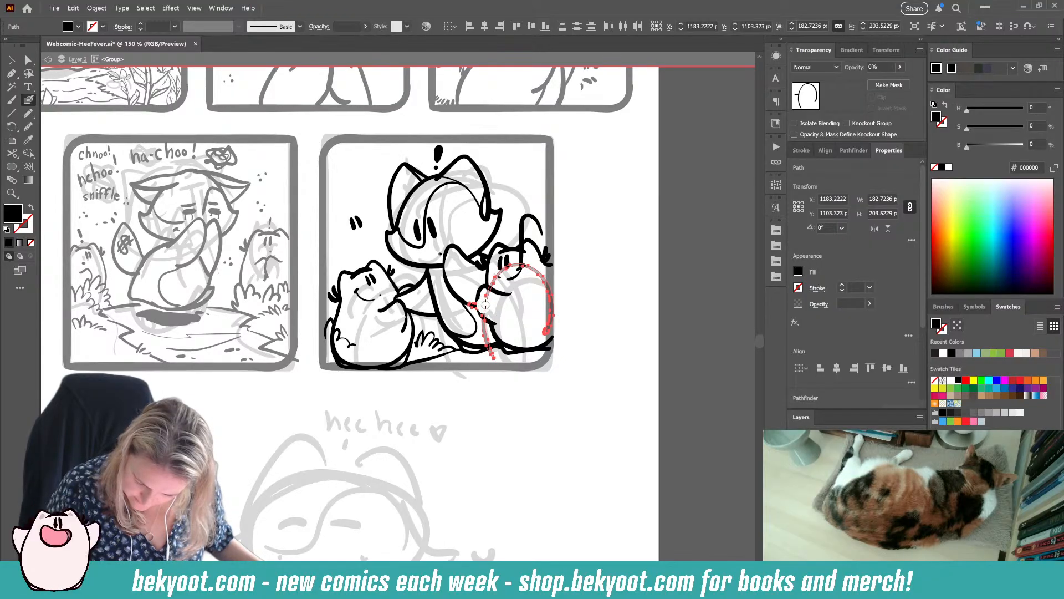
pyautogui.moveTo(486, 304)
pyautogui.mouseDown()
pyautogui.moveTo(518, 263)
pyautogui.moveTo(507, 290)
pyautogui.moveTo(499, 283)
pyautogui.moveTo(486, 300)
pyautogui.moveTo(497, 278)
pyautogui.moveTo(526, 266)
pyautogui.moveTo(543, 282)
pyautogui.moveTo(545, 335)
pyautogui.moveTo(552, 295)
pyautogui.moveTo(538, 276)
pyautogui.mouseUp()
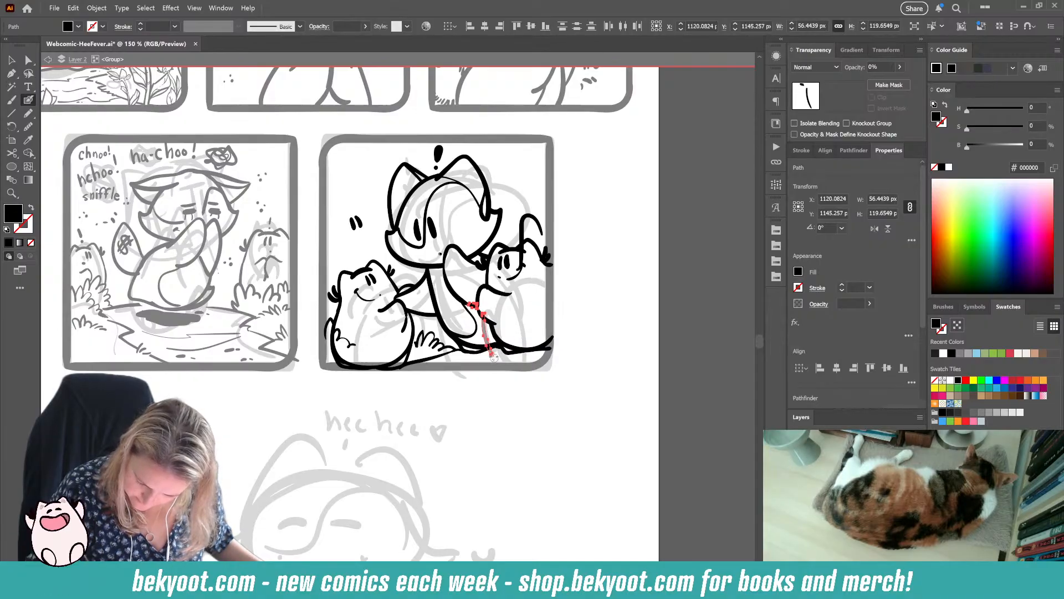
pyautogui.moveTo(493, 356)
pyautogui.mouseDown()
pyautogui.moveTo(485, 314)
pyautogui.moveTo(482, 327)
pyautogui.mouseUp()
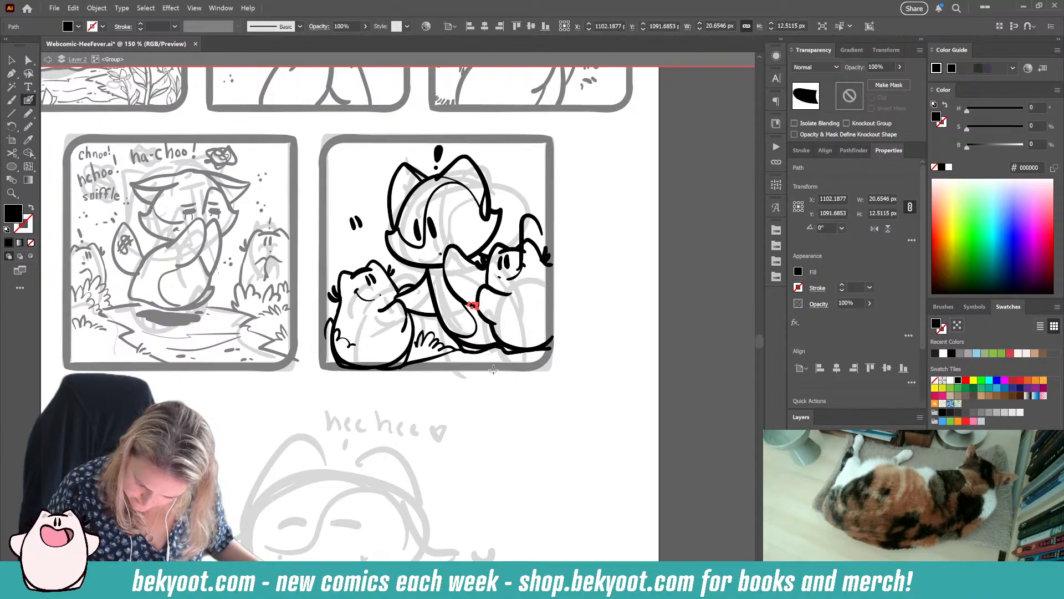
# Step: Erase the lower part of the tail line where it runs across the right creature's face
pyautogui.keyDown('ctrl'); pyautogui.click(525, 221); pyautogui.keyUp('ctrl')
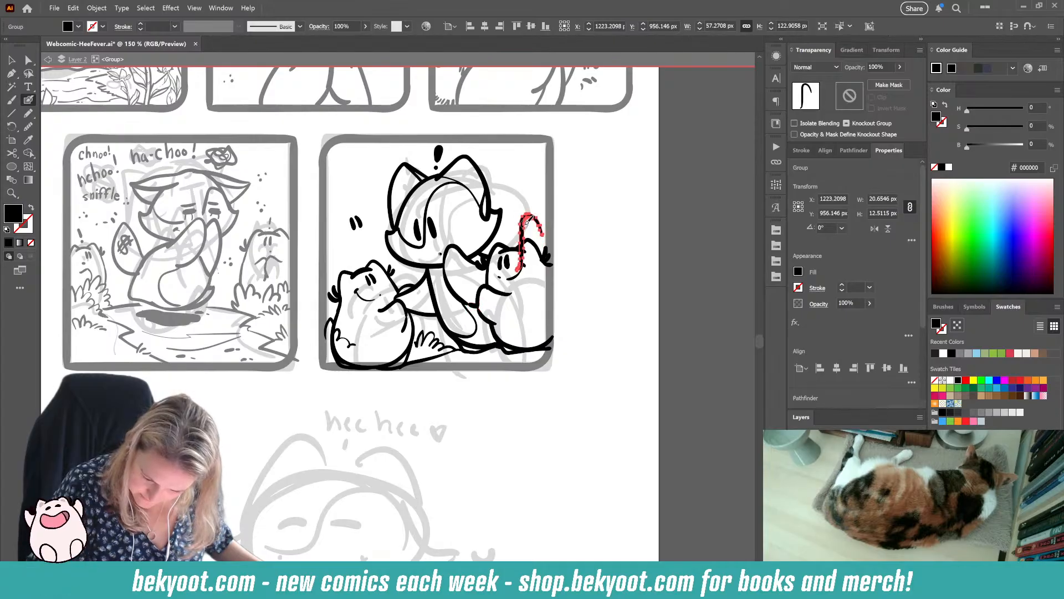
pyautogui.moveTo(514, 278); pyautogui.dragTo(521, 250)
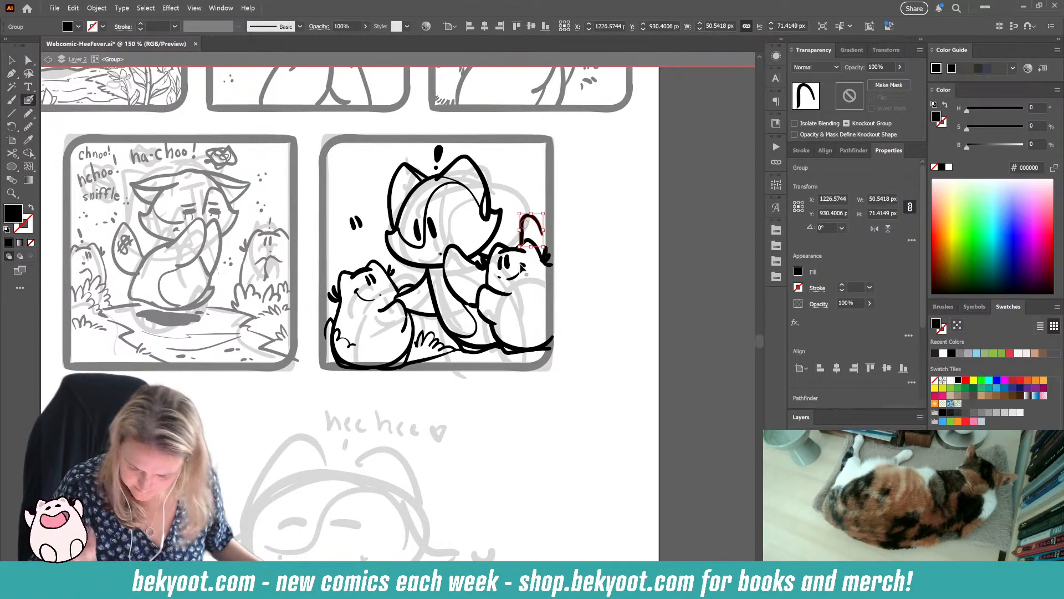
pyautogui.keyDown('ctrl'); pyautogui.click(601, 262); pyautogui.keyUp('ctrl')
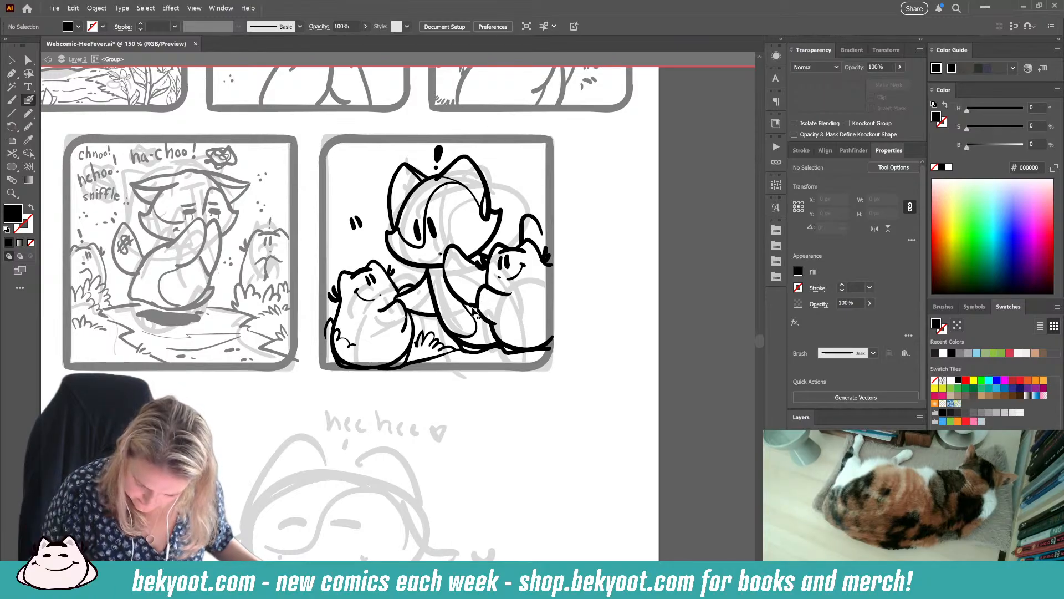
# Step: Isolate the right creature's group and erase the overlap where its arm line meets the side of its face
pyautogui.keyDown('ctrl'); pyautogui.click(493, 298); pyautogui.keyUp('ctrl')
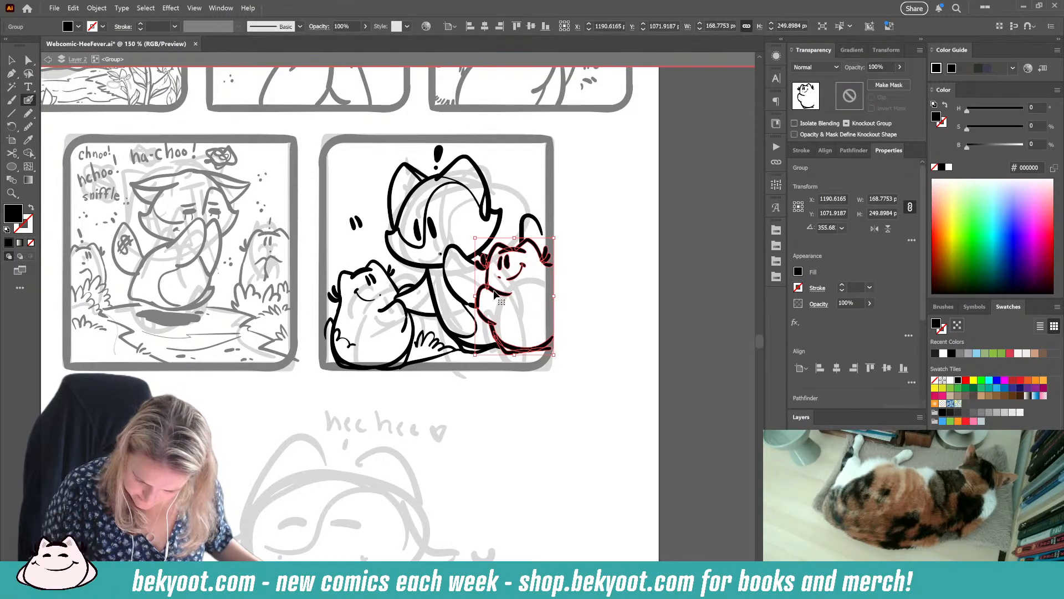
pyautogui.keyDown('ctrl'); pyautogui.doubleClick(493, 292); pyautogui.keyUp('ctrl')
pyautogui.keyDown('ctrl'); pyautogui.click(492, 292); pyautogui.keyUp('ctrl')
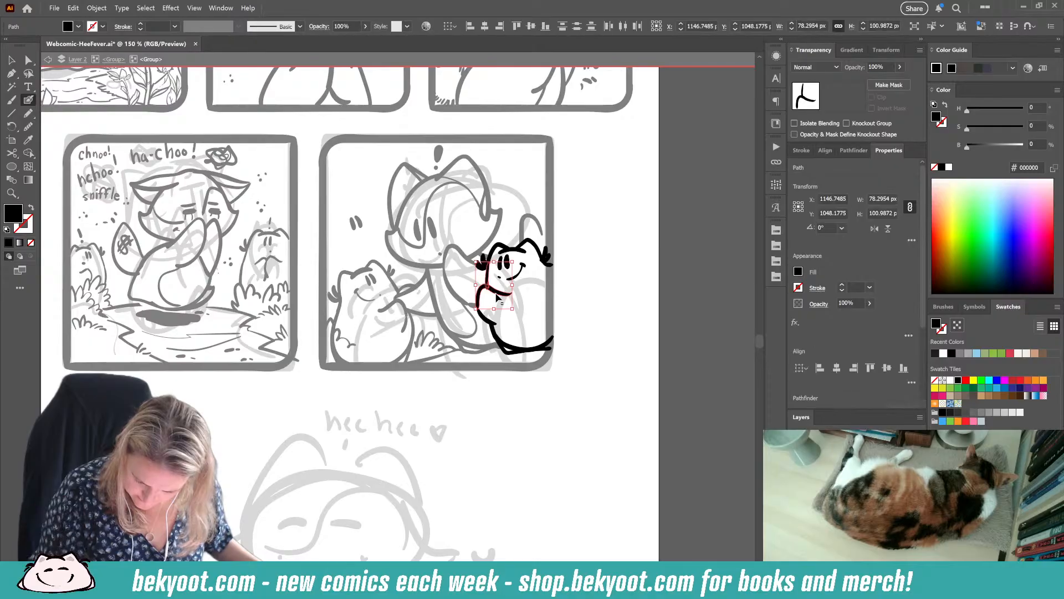
pyautogui.moveTo(486, 290); pyautogui.dragTo(487, 285)
# Step: Delete the short slanted stroke beneath the right creature's raised arm
pyautogui.keyDown('ctrl'); pyautogui.click(490, 328); pyautogui.keyUp('ctrl')
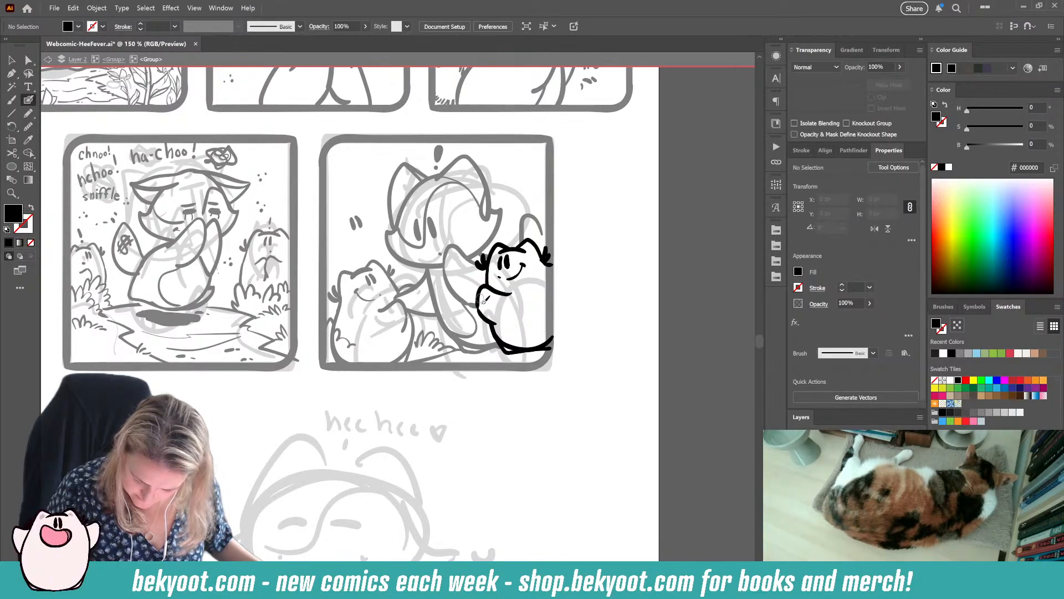
pyautogui.keyDown('ctrl'); pyautogui.click(483, 313); pyautogui.keyUp('ctrl')
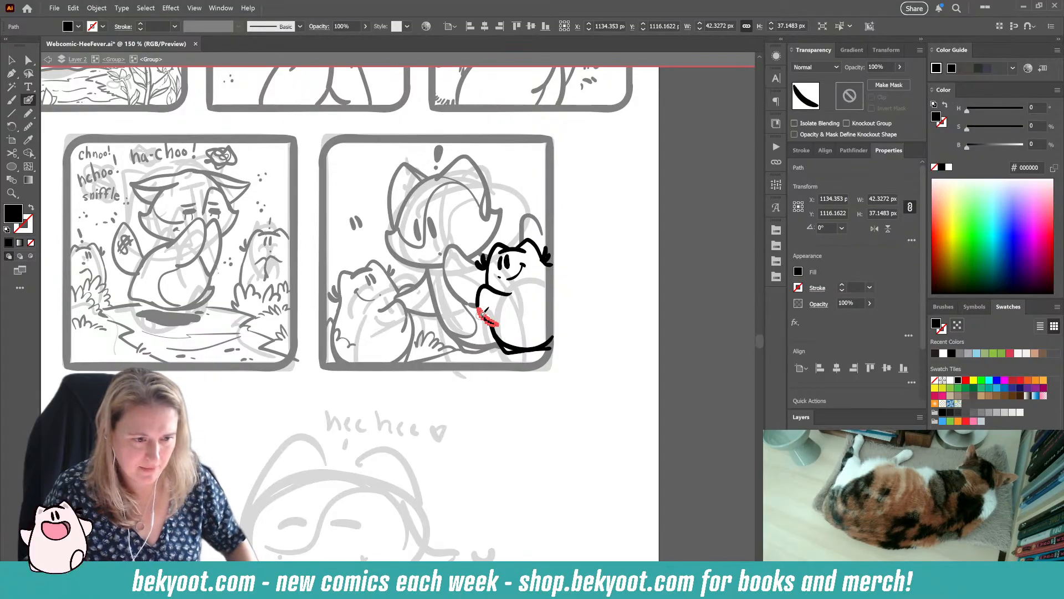
pyautogui.press('Delete')
pyautogui.keyDown('ctrl'); pyautogui.click(478, 298); pyautogui.keyUp('ctrl')
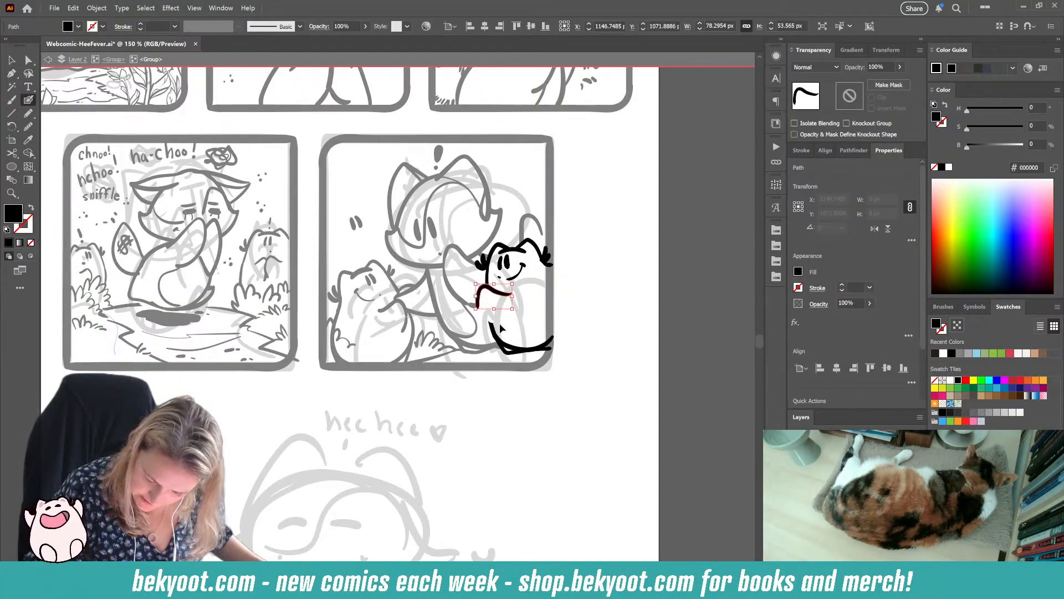
pyautogui.keyDown('ctrl'); pyautogui.click(488, 396); pyautogui.keyUp('ctrl')
# Step: Draw a longer curved stroke for the underside of the right creature's arm and smooth it by 6%
pyautogui.moveTo(480, 298); pyautogui.dragTo(518, 334)
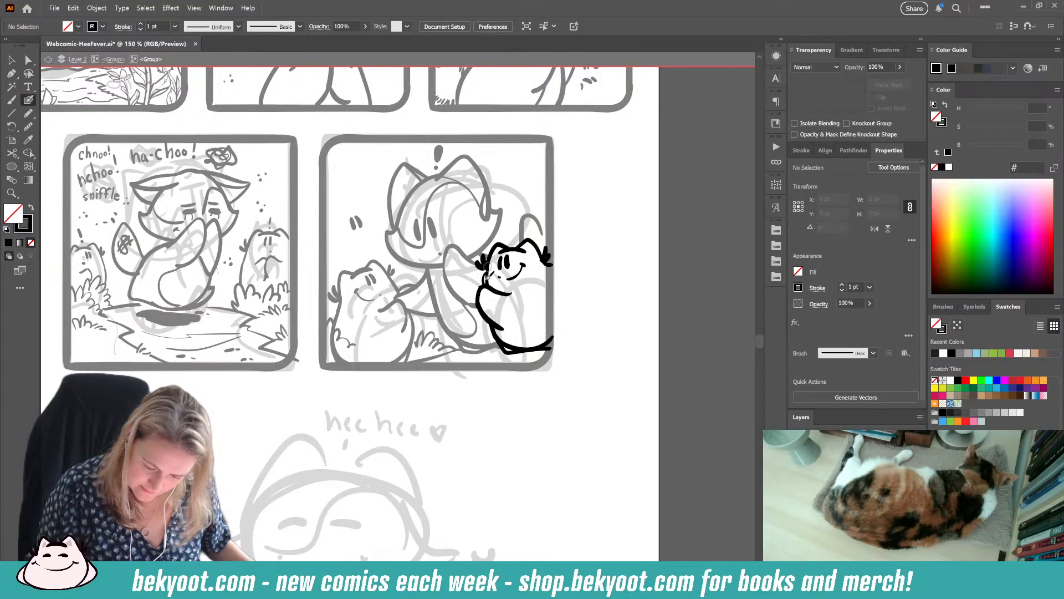
pyautogui.moveTo(478, 287); pyautogui.dragTo(503, 329)
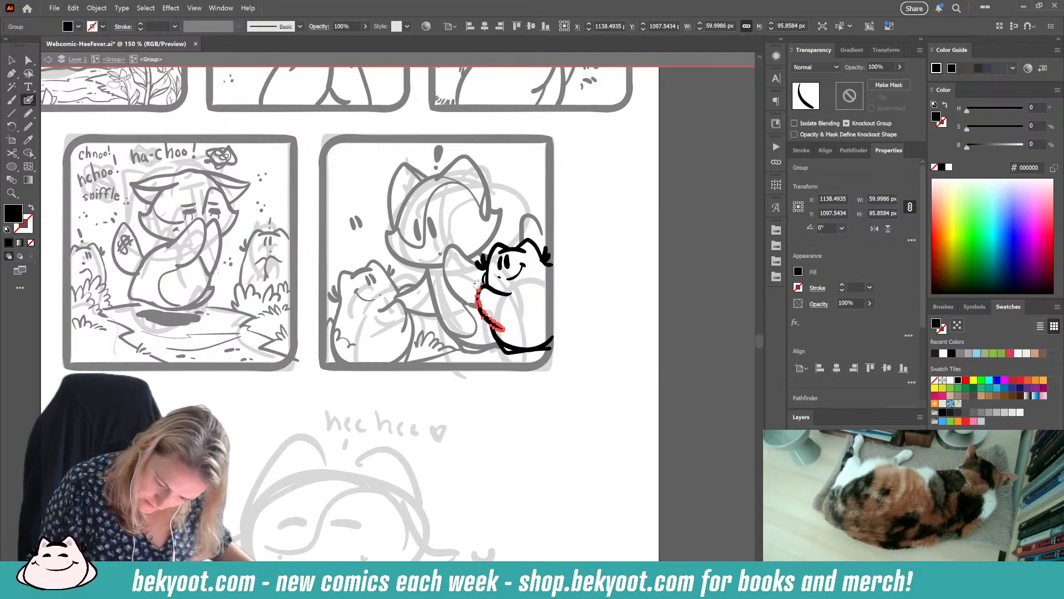
pyautogui.hotkey('ctrl', 'alt', 's')
pyautogui.moveTo(510, 95); pyautogui.dragTo(516, 96)
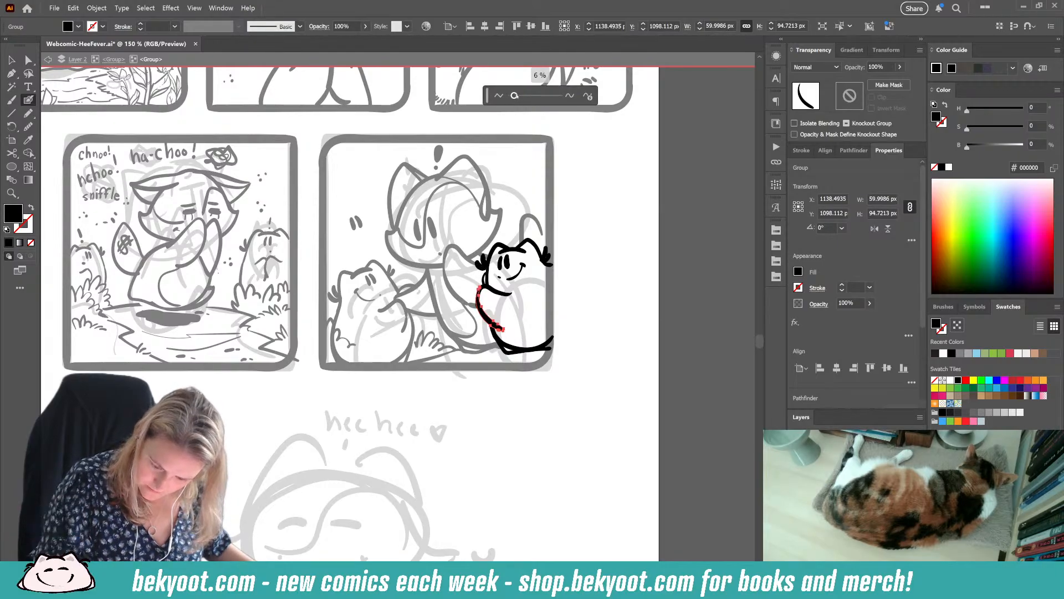
pyautogui.keyDown('ctrl'); pyautogui.click(462, 400); pyautogui.keyUp('ctrl')
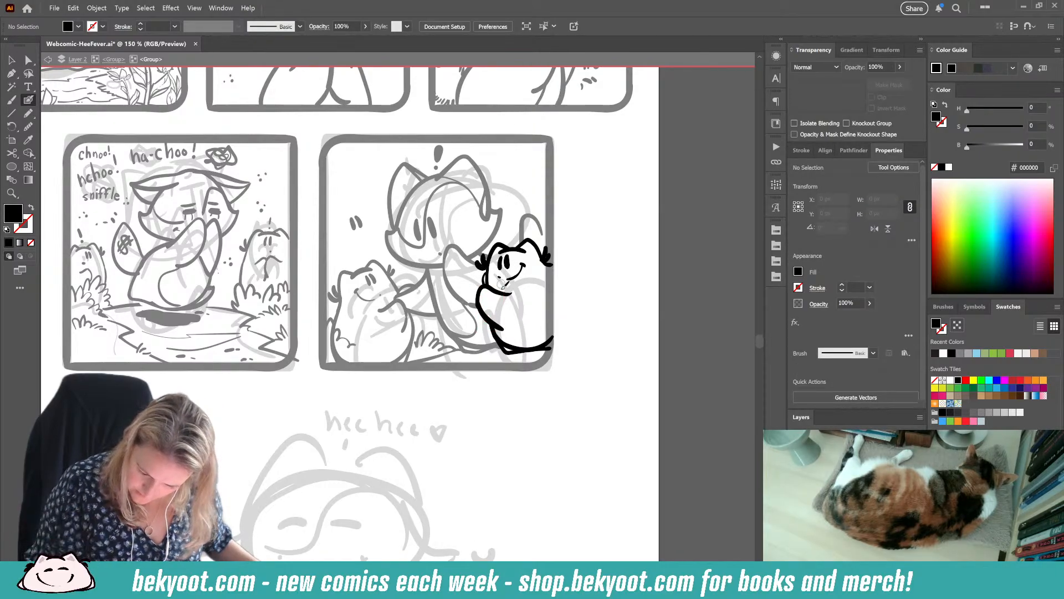
# Step: Clean up the join between the right creature's upper arm line and the new stroke beneath it
pyautogui.moveTo(483, 313); pyautogui.dragTo(490, 324)
pyautogui.keyDown('ctrl'); pyautogui.click(481, 307); pyautogui.keyUp('ctrl')
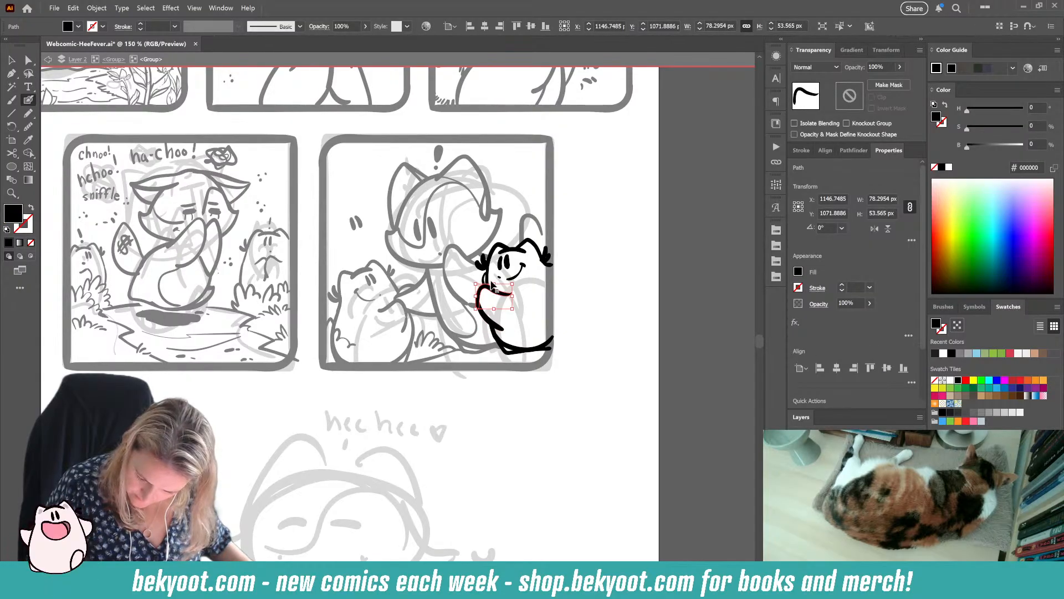
pyautogui.moveTo(491, 290)
pyautogui.mouseDown()
pyautogui.moveTo(467, 291)
pyautogui.moveTo(482, 330)
pyautogui.mouseUp()
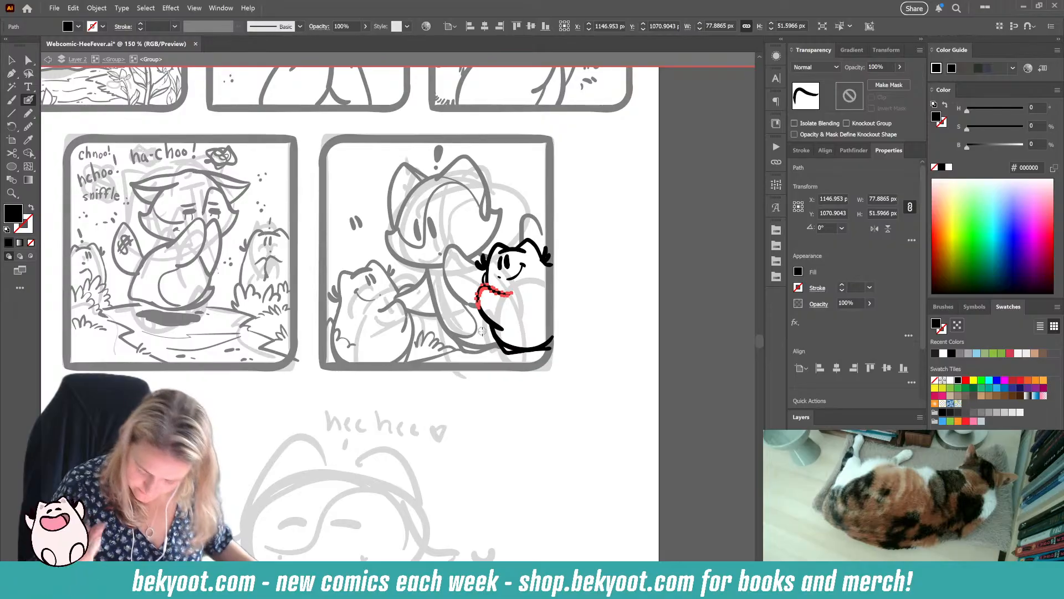
# Step: Draw a small heart above each small creature's head, leaving the right creature's group in between and undoing unwanted strokes
pyautogui.keyDown('ctrl'); pyautogui.click(492, 382); pyautogui.keyUp('ctrl')
pyautogui.hotkey('shift', 'x')
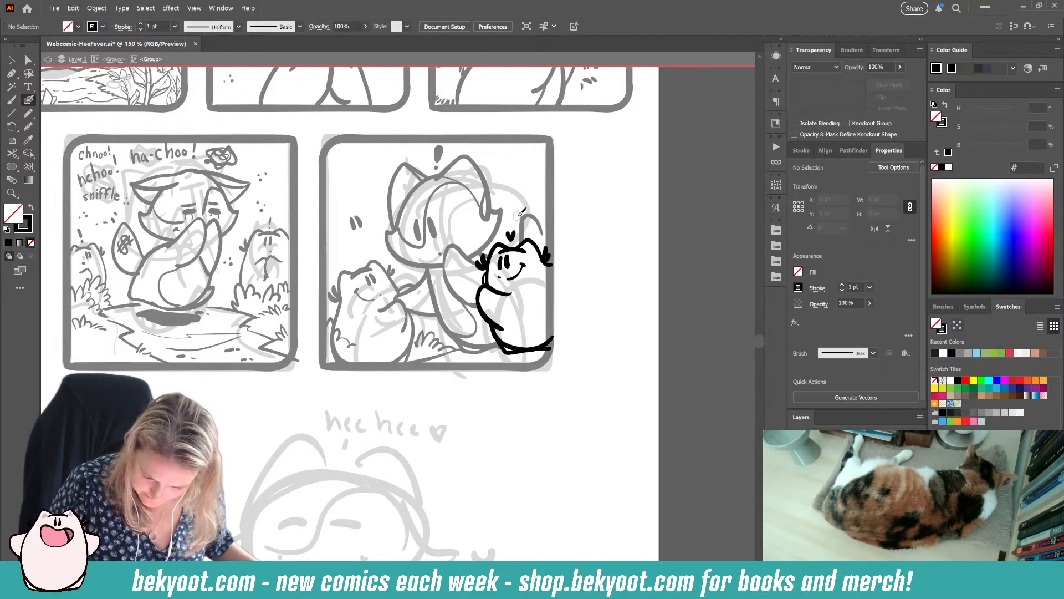
pyautogui.click(117, 61)
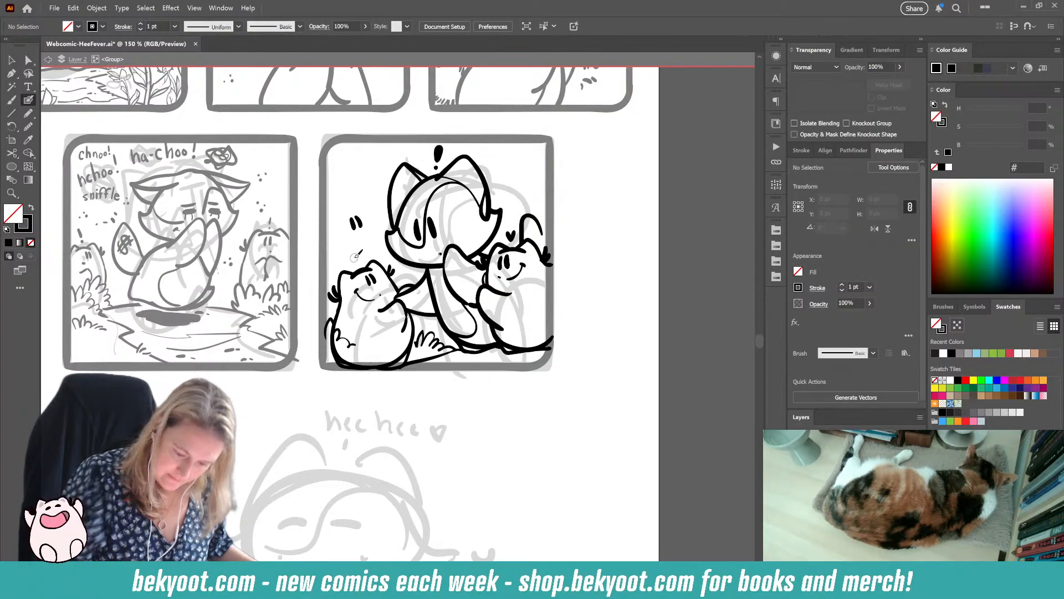
pyautogui.moveTo(361, 257); pyautogui.dragTo(357, 261)
pyautogui.hotkey('ctrl', 'z')
pyautogui.hotkey('ctrl', 'z')
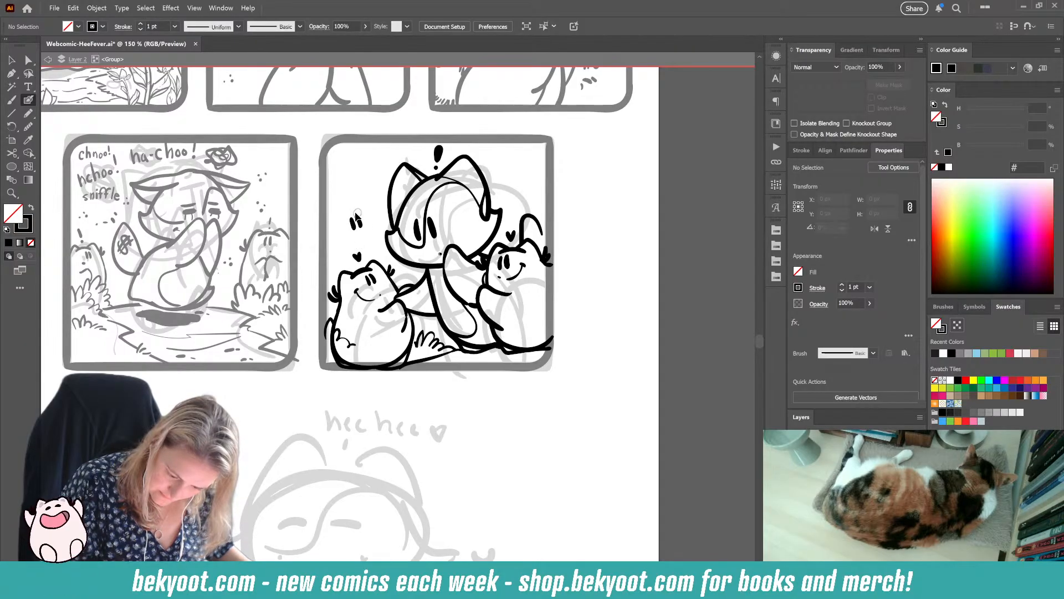
# Step: Delete the spare pair of eyes above the left creature and trim the right end of its smile
pyautogui.keyDown('ctrl'); pyautogui.click(355, 222); pyautogui.keyUp('ctrl')
pyautogui.press('Delete')
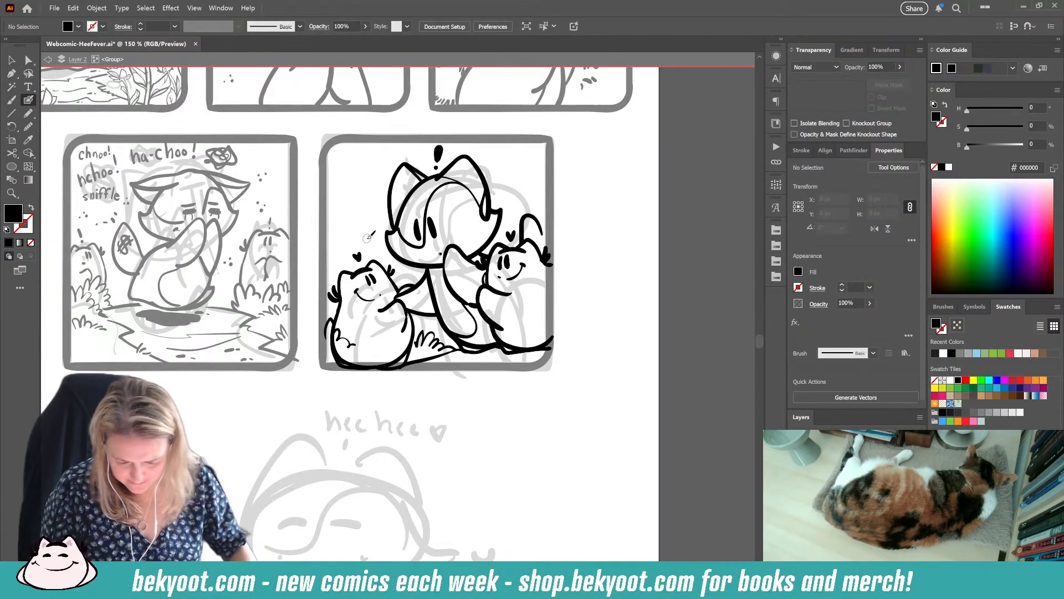
pyautogui.keyDown('ctrl'); pyautogui.click(367, 300); pyautogui.keyUp('ctrl')
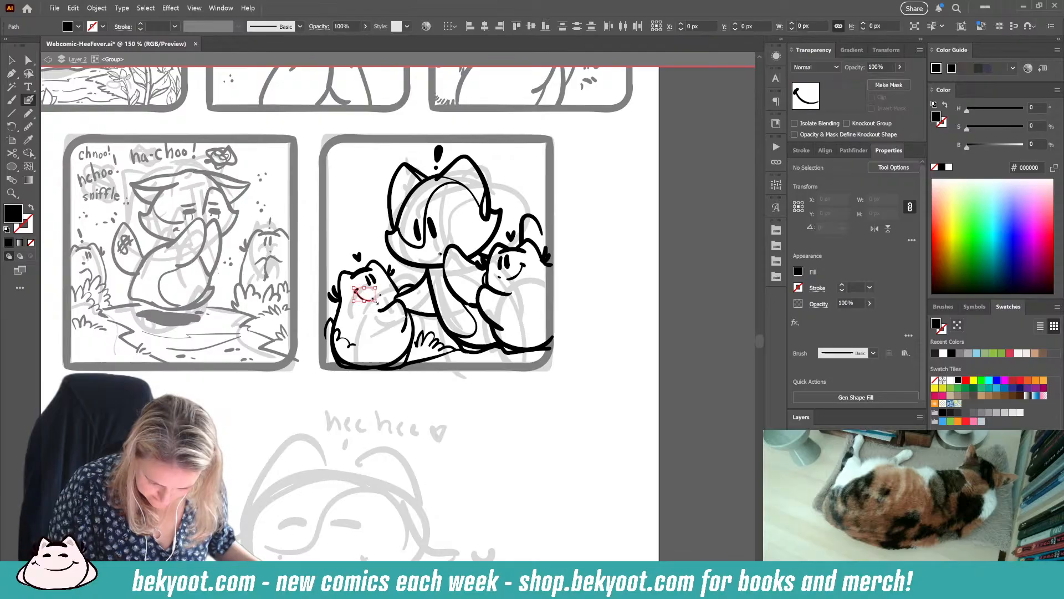
pyautogui.moveTo(380, 299); pyautogui.dragTo(365, 293)
pyautogui.keyDown('ctrl'); pyautogui.click(371, 222); pyautogui.keyUp('ctrl')
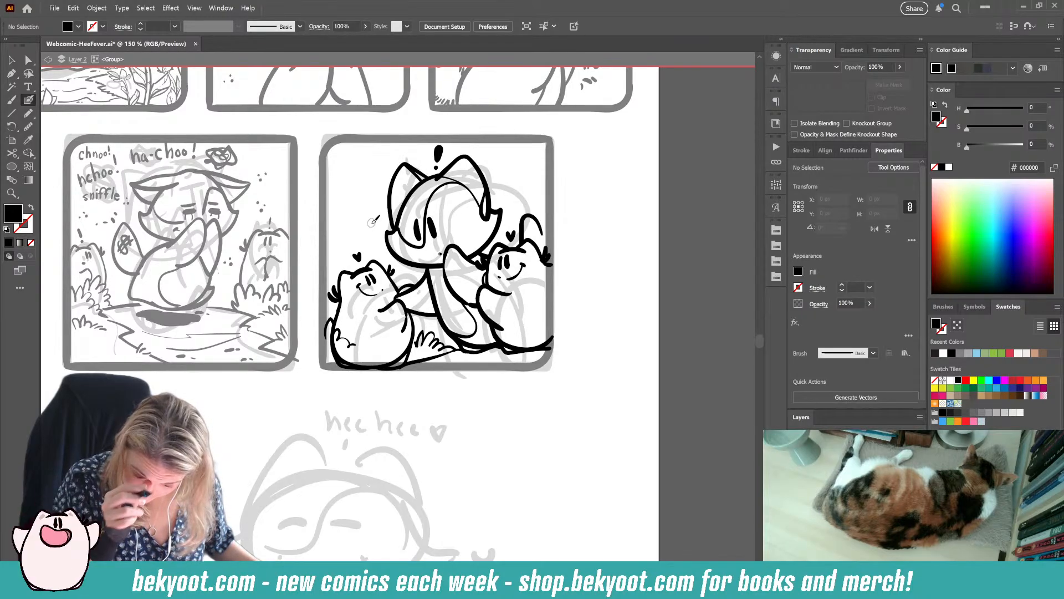
# Step: Erase the part of the grass tuft that overlaps the left creature's lower body
pyautogui.keyDown('ctrl'); pyautogui.click(359, 346); pyautogui.keyUp('ctrl')
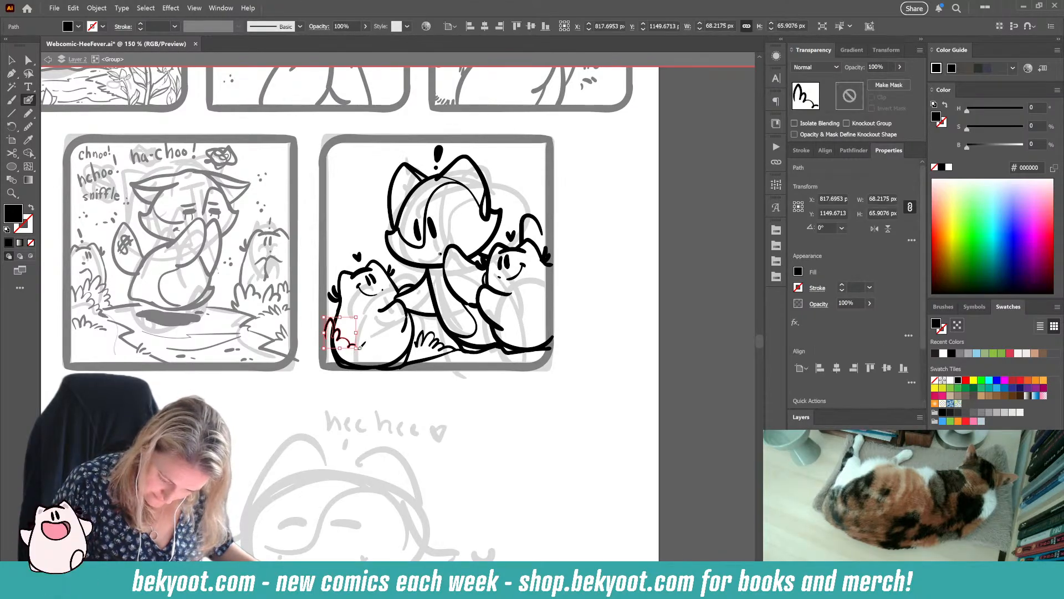
pyautogui.moveTo(359, 346)
pyautogui.mouseDown()
pyautogui.moveTo(338, 334)
pyautogui.moveTo(356, 345)
pyautogui.mouseUp()
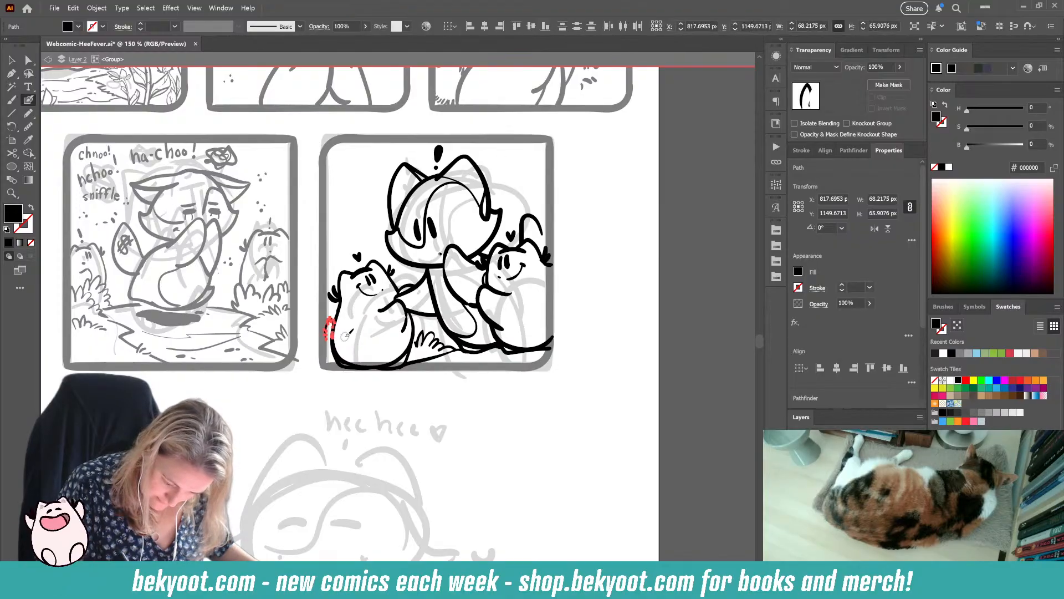
pyautogui.keyDown('ctrl'); pyautogui.click(455, 433); pyautogui.keyUp('ctrl')
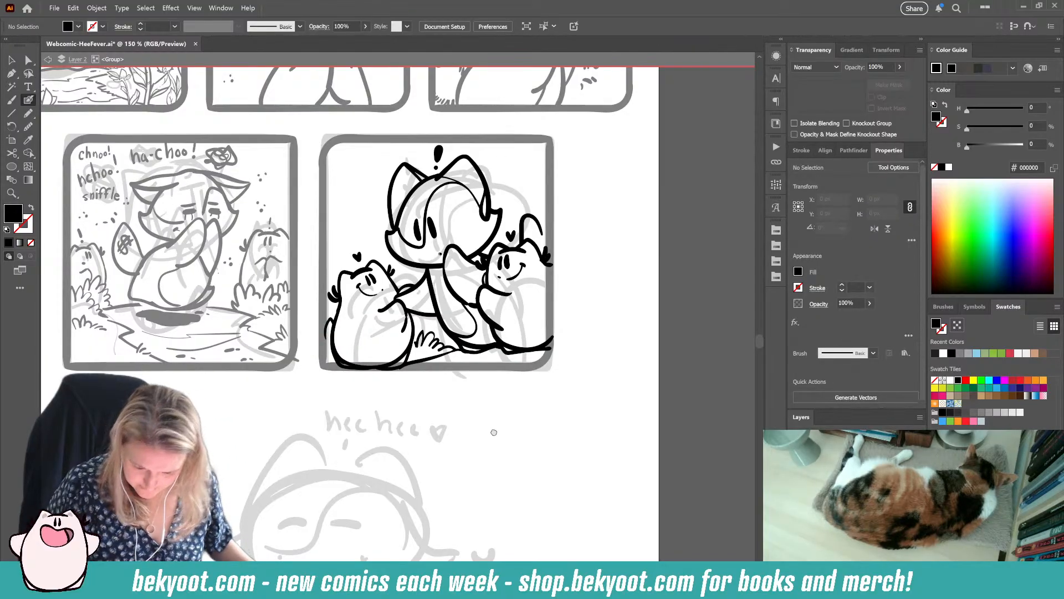
# Step: Draw short ground marks beneath the large character, to the right of the grass tuft
pyautogui.moveTo(481, 419); pyautogui.dragTo(465, 412)
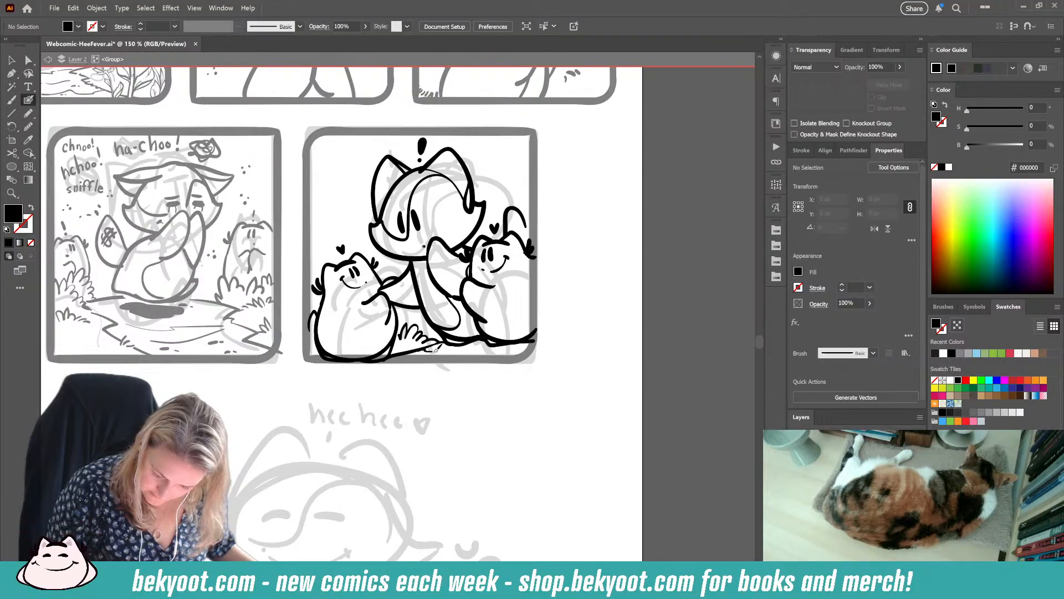
pyautogui.moveTo(434, 352); pyautogui.dragTo(495, 351)
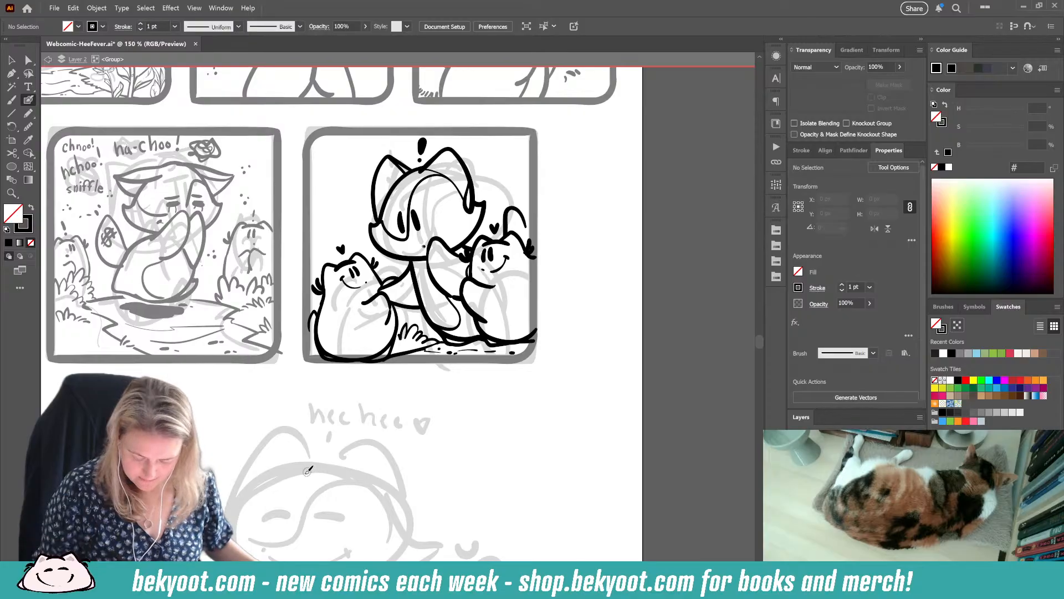
# Step: Slightly smooth the outline of the left creature's left eye
pyautogui.scroll(4, 326, 242)
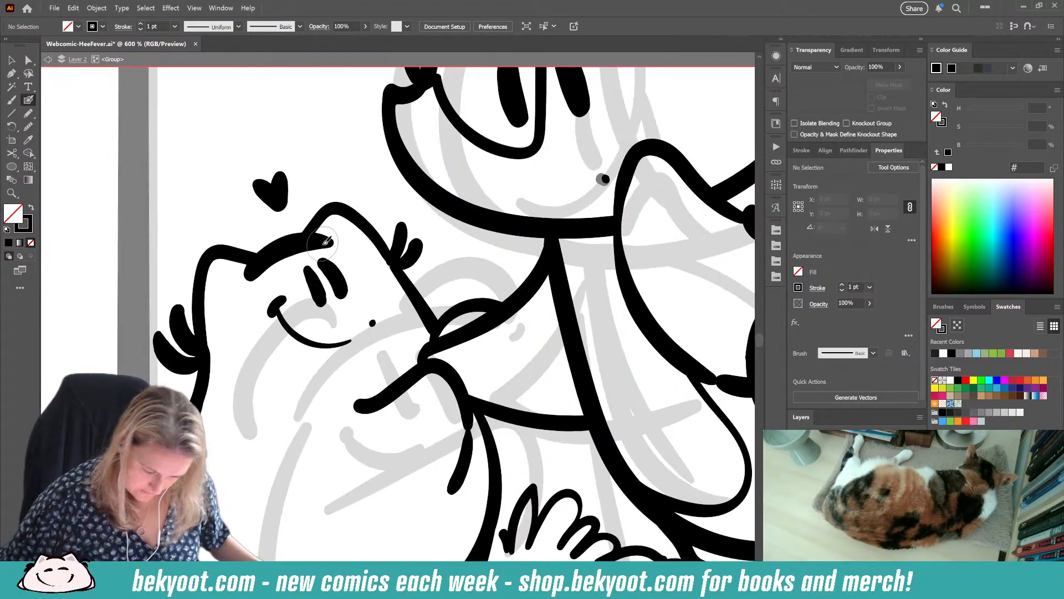
pyautogui.press('v')
pyautogui.click(319, 293)
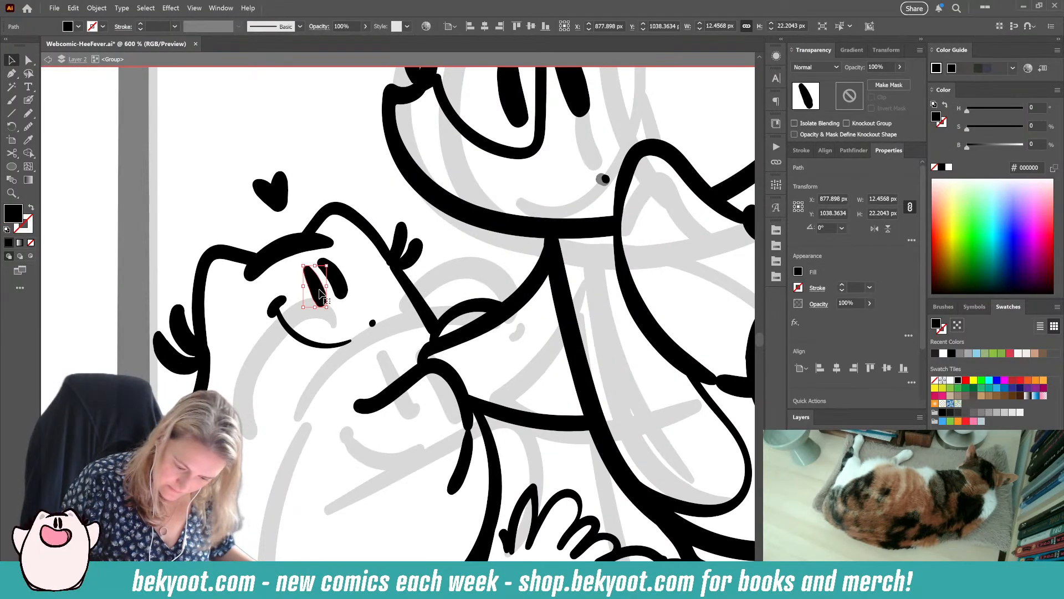
pyautogui.press('a')
pyautogui.press('v')
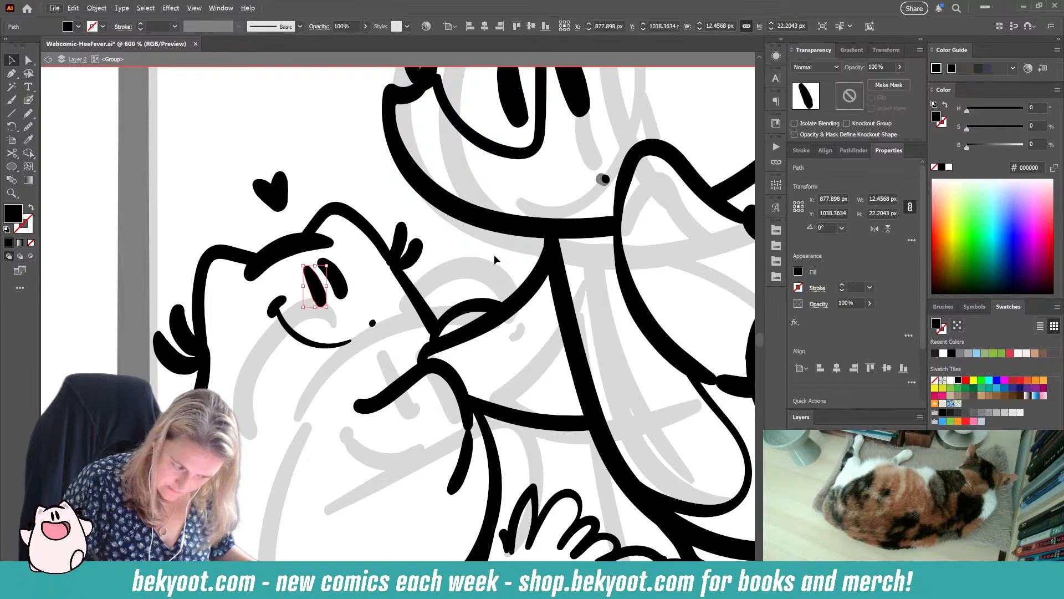
pyautogui.click(28, 100)
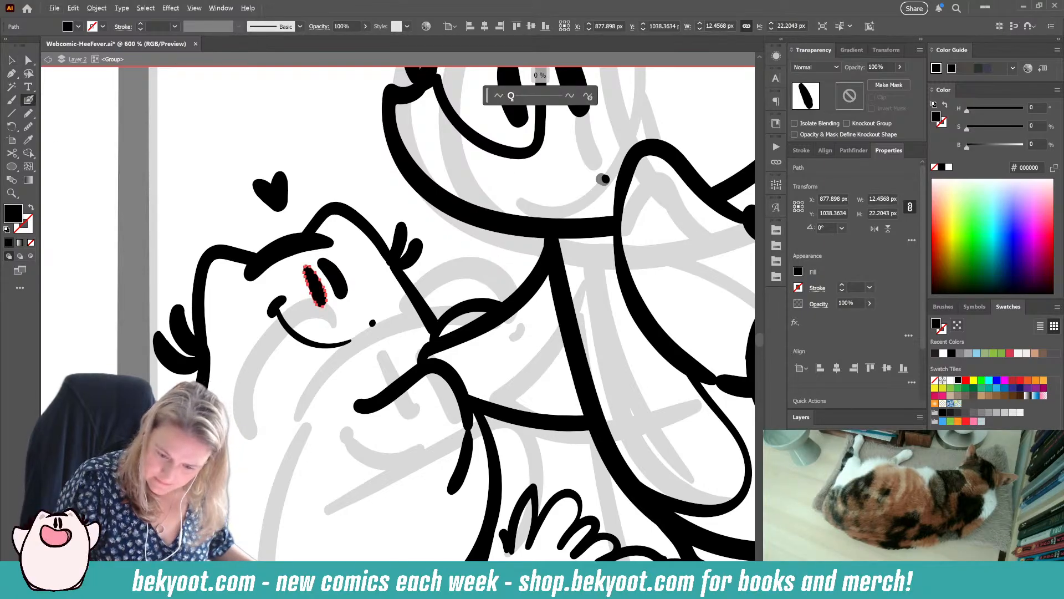
pyautogui.press('v')
pyautogui.moveTo(511, 96); pyautogui.dragTo(513, 96)
# Step: Select the left creature's right eye and narrow it slightly from its left edge
pyautogui.click(339, 281)
pyautogui.hotkey('shift', 'b')
pyautogui.click(361, 275)
pyautogui.keyDown('ctrl'); pyautogui.click(361, 307); pyautogui.keyUp('ctrl')
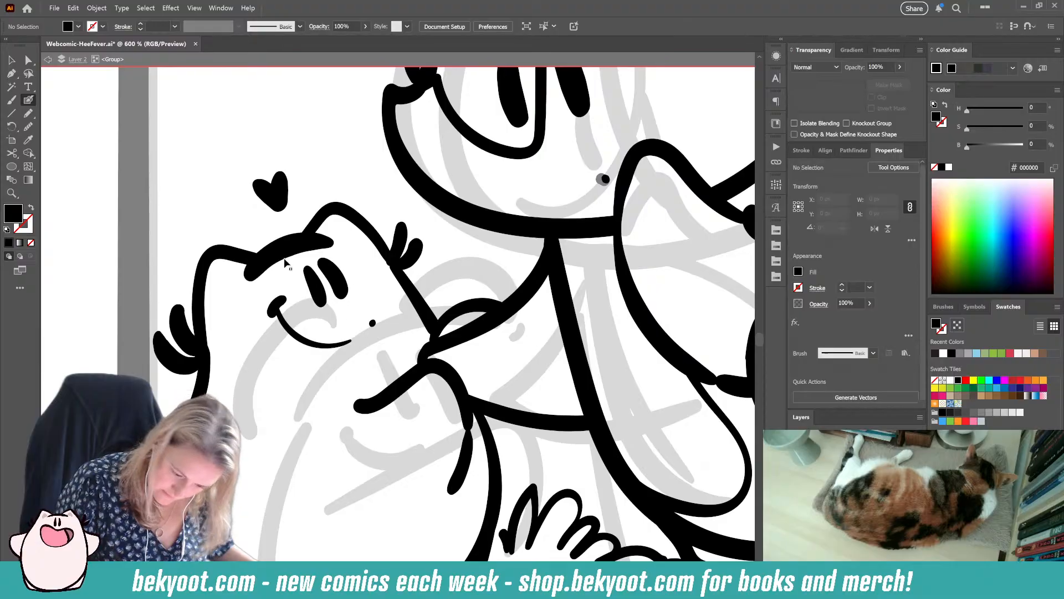
pyautogui.press('v')
pyautogui.click(334, 279)
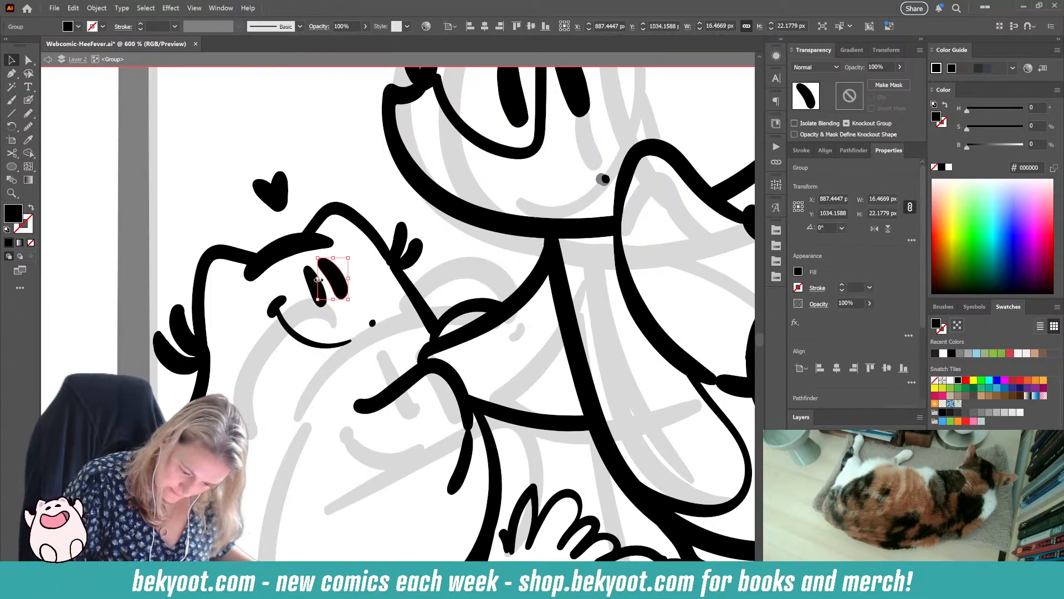
pyautogui.moveTo(318, 280); pyautogui.dragTo(321, 280)
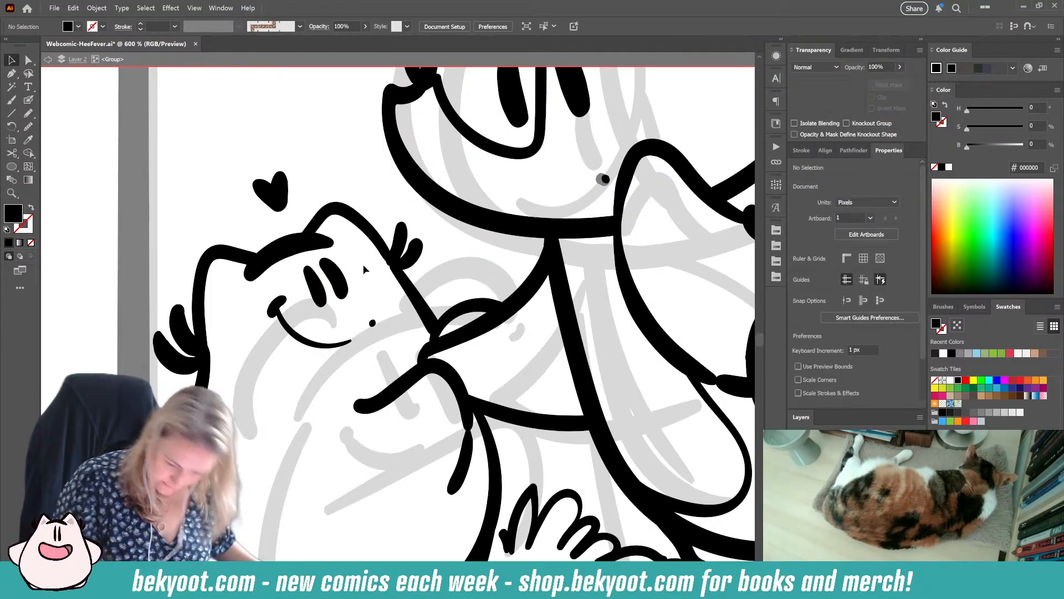
# Step: Reshape the left creature's left eye by adjusting the anchor points along its outer edge
pyautogui.click(314, 294)
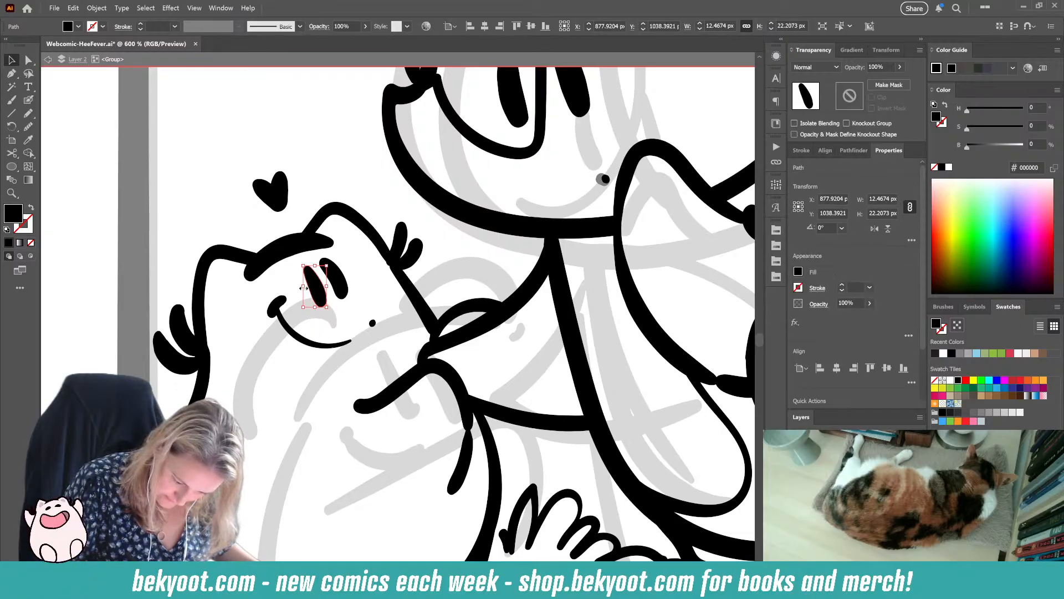
pyautogui.click(28, 60)
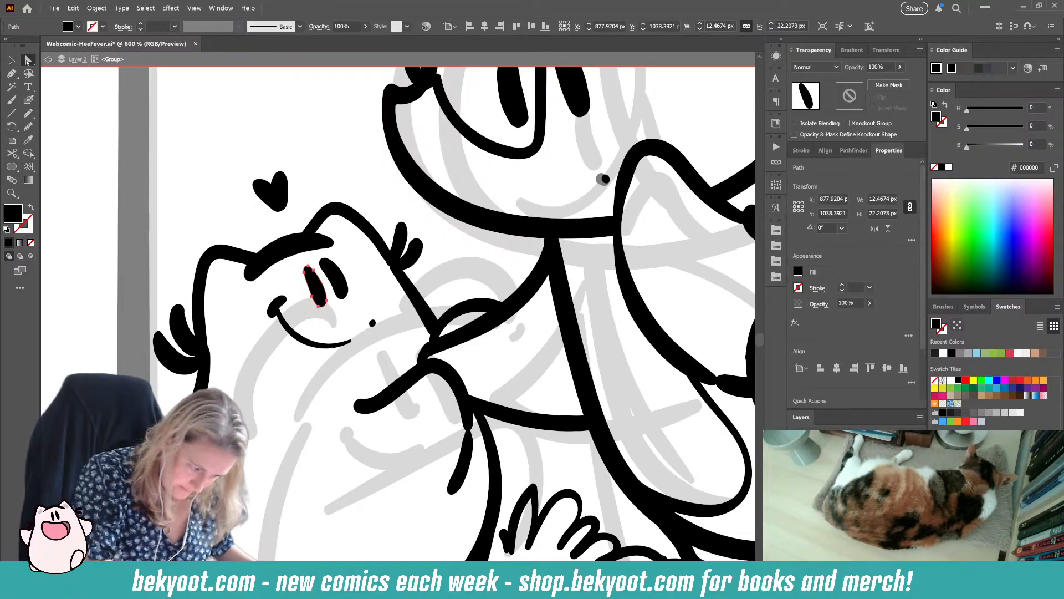
pyautogui.click(311, 296)
pyautogui.moveTo(306, 276); pyautogui.dragTo(304, 275)
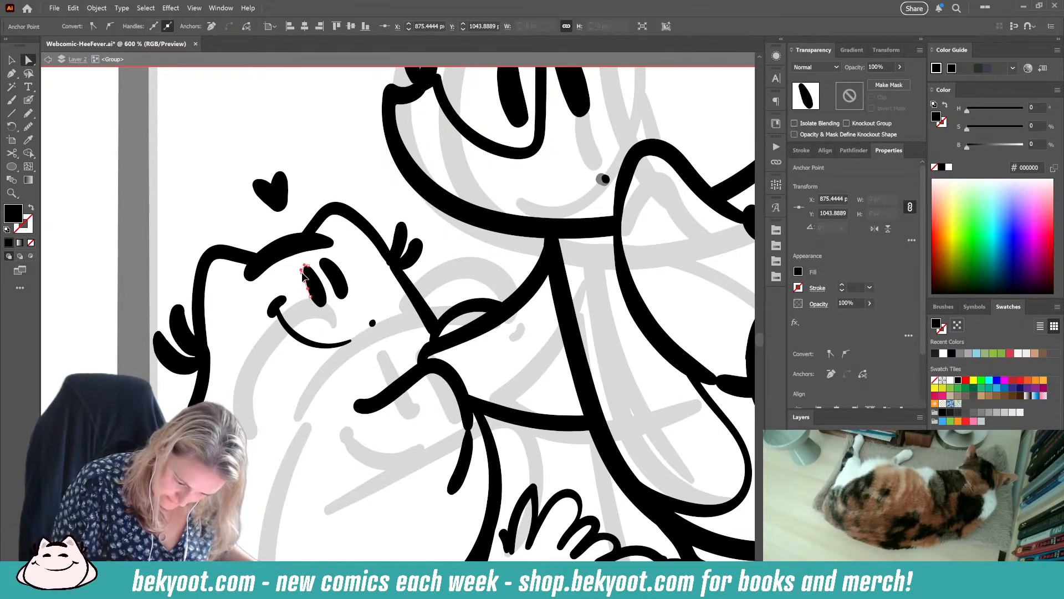
pyautogui.click(306, 266)
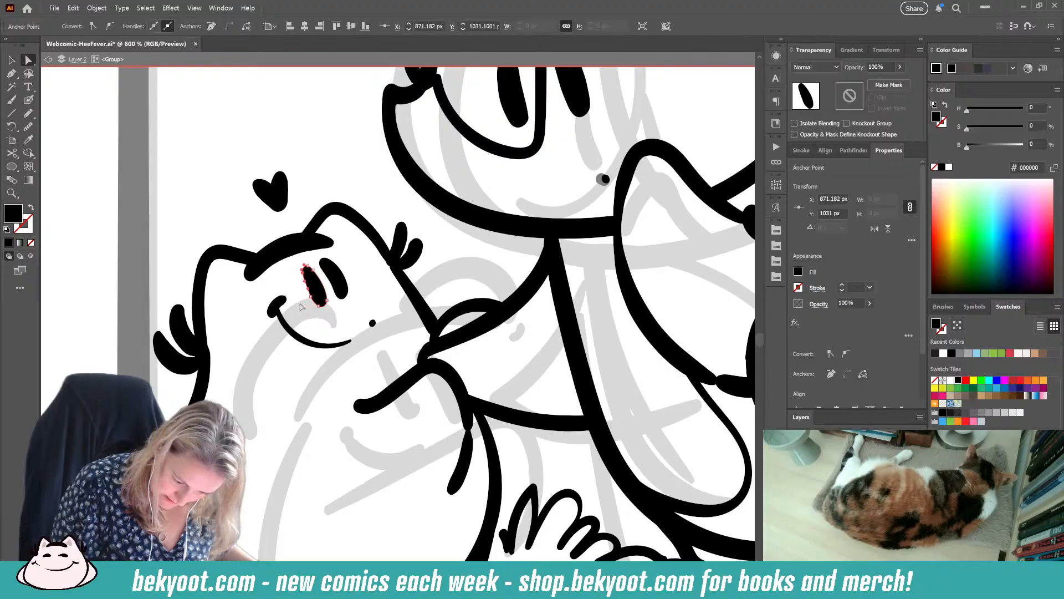
pyautogui.click(334, 325)
# Step: Exit the line-art group and delete the small stray dot on the large cat's lower face in the fifth panel
pyautogui.scroll(-5, 344, 277)
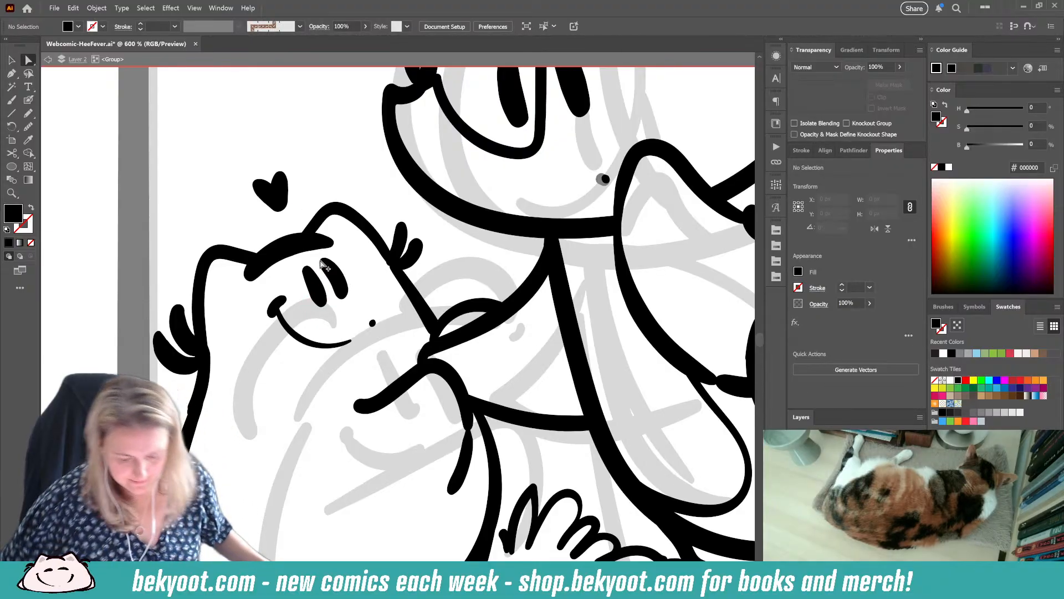
pyautogui.press('v')
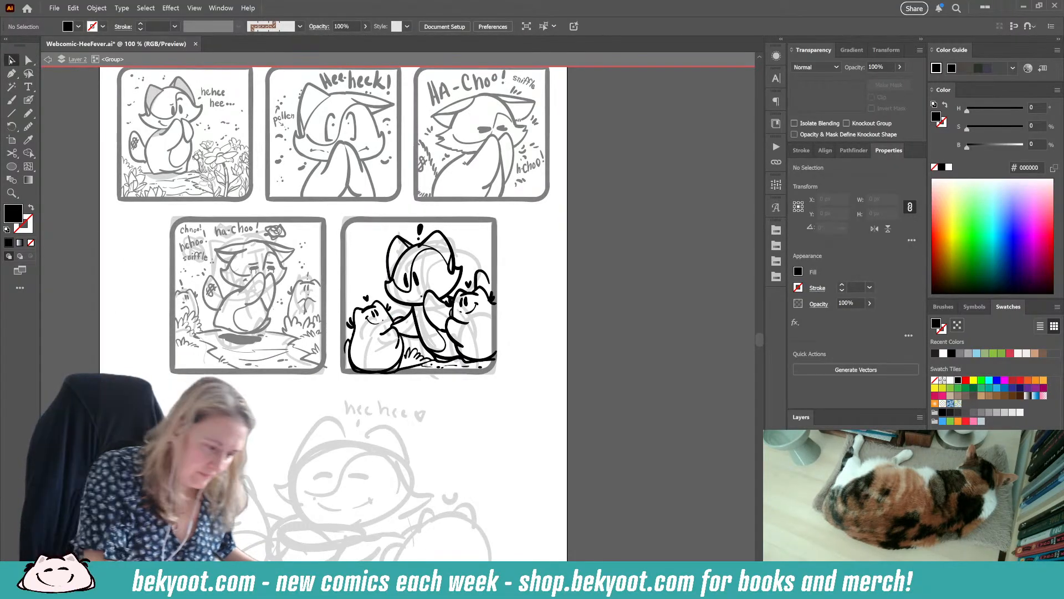
pyautogui.press('Escape')
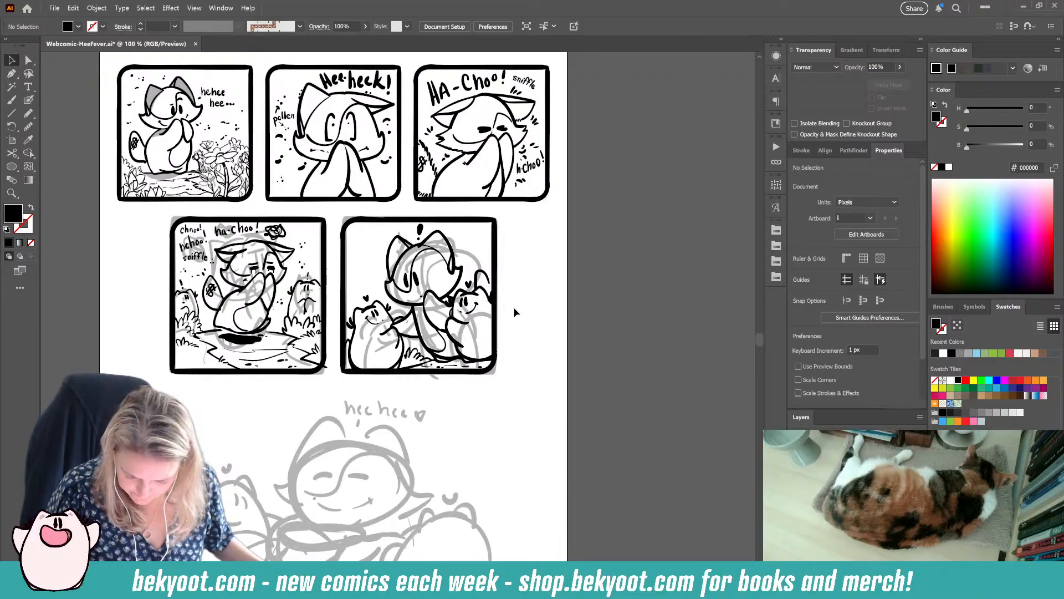
pyautogui.click(419, 298)
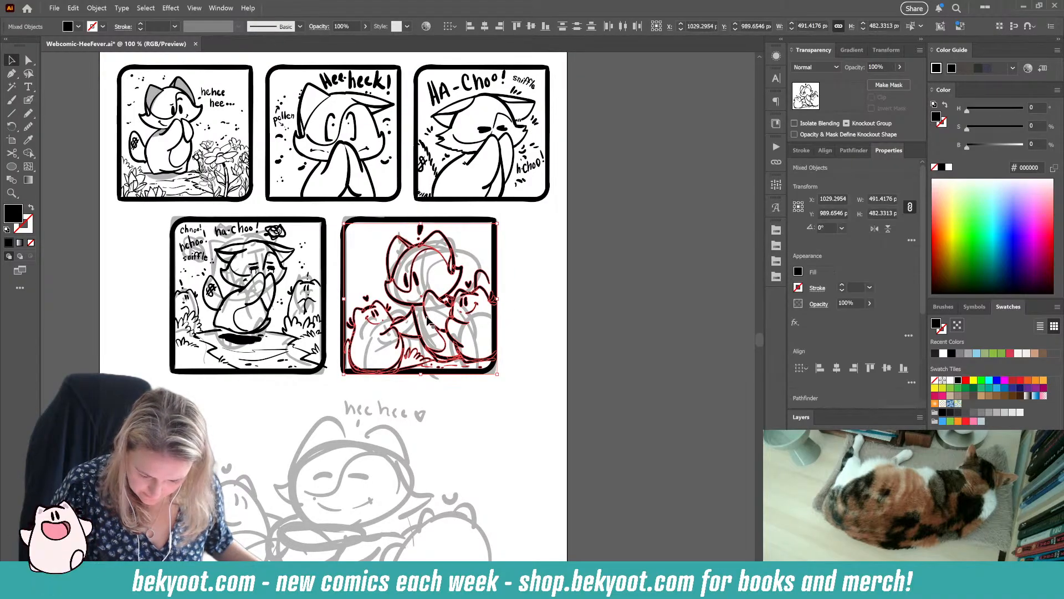
pyautogui.press('Delete')
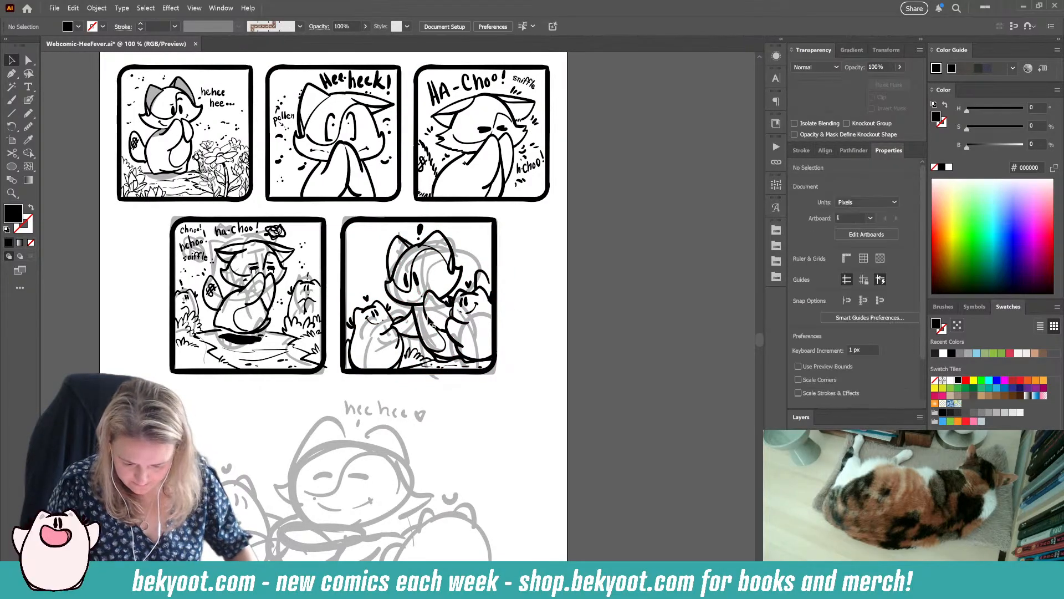
pyautogui.hotkey('ctrl', 'z')
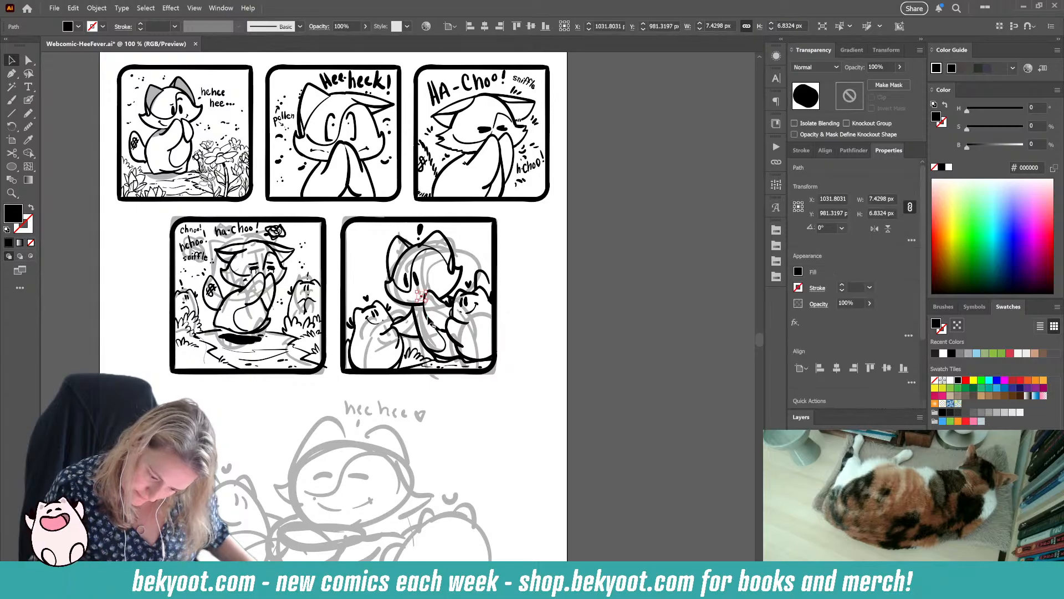
pyautogui.press('Delete')
pyautogui.click(460, 291)
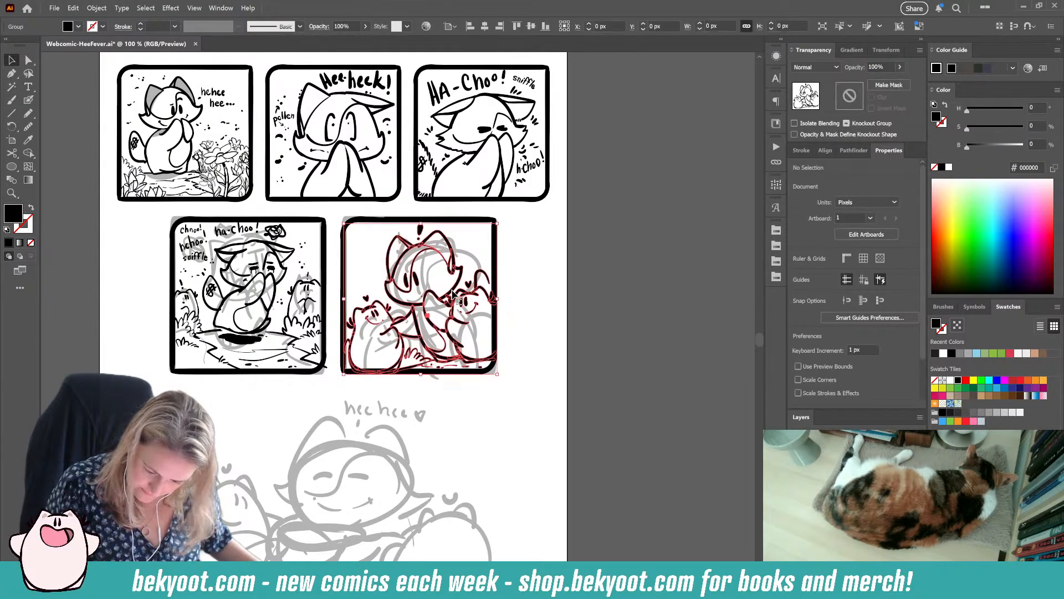
pyautogui.doubleClick(452, 300)
pyautogui.click(520, 284)
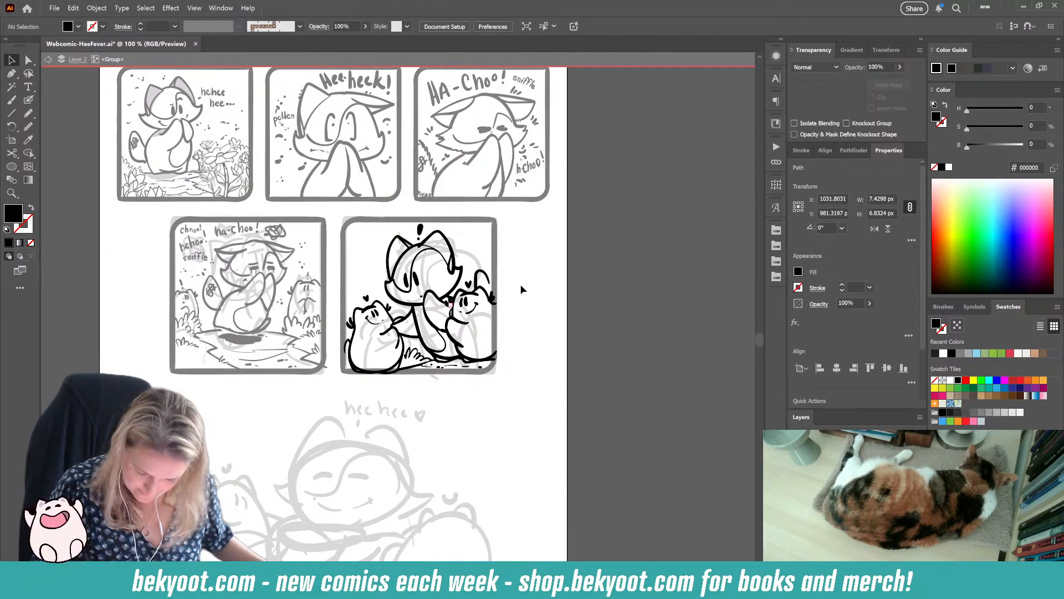
pyautogui.doubleClick(512, 305)
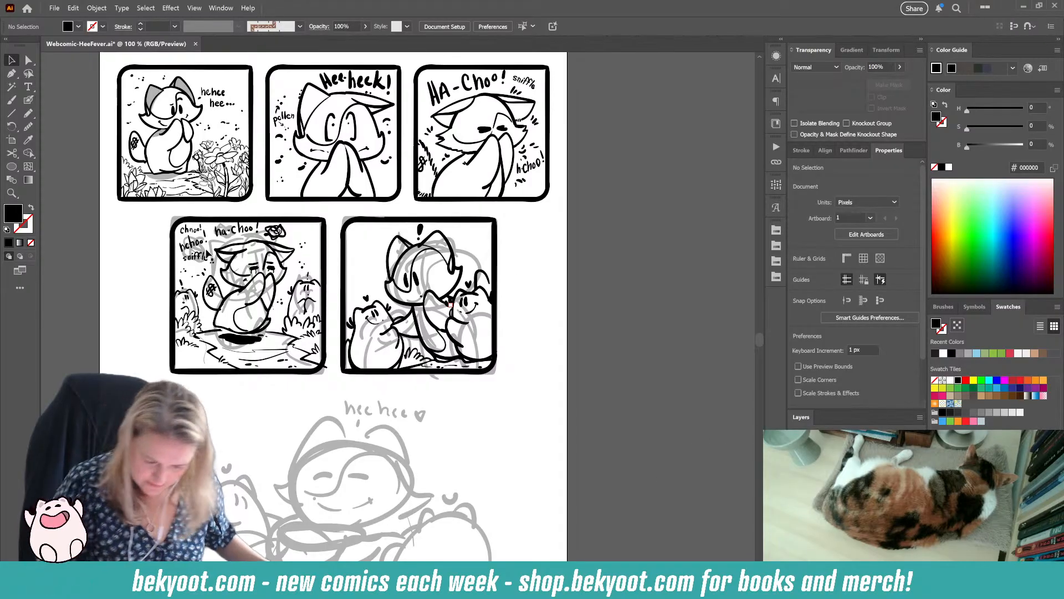
# Step: Move the grey sketch group behind the two lower panels off the artboard beside the other old sketches, and save the file
pyautogui.moveTo(151, 209); pyautogui.dragTo(547, 397)
pyautogui.moveTo(436, 410); pyautogui.dragTo(649, 421)
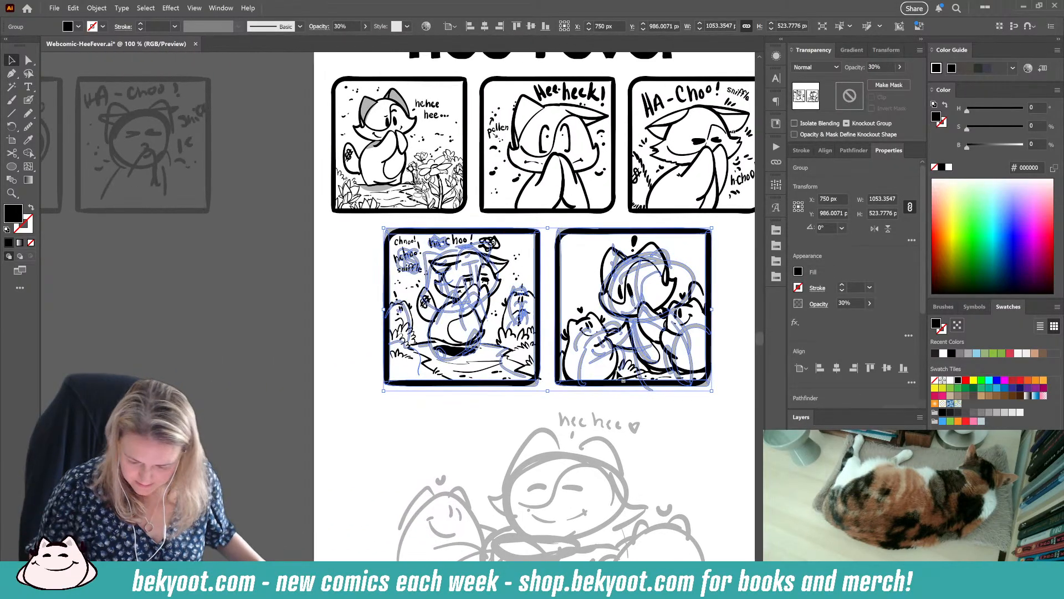
pyautogui.moveTo(576, 366); pyautogui.dragTo(57, 363)
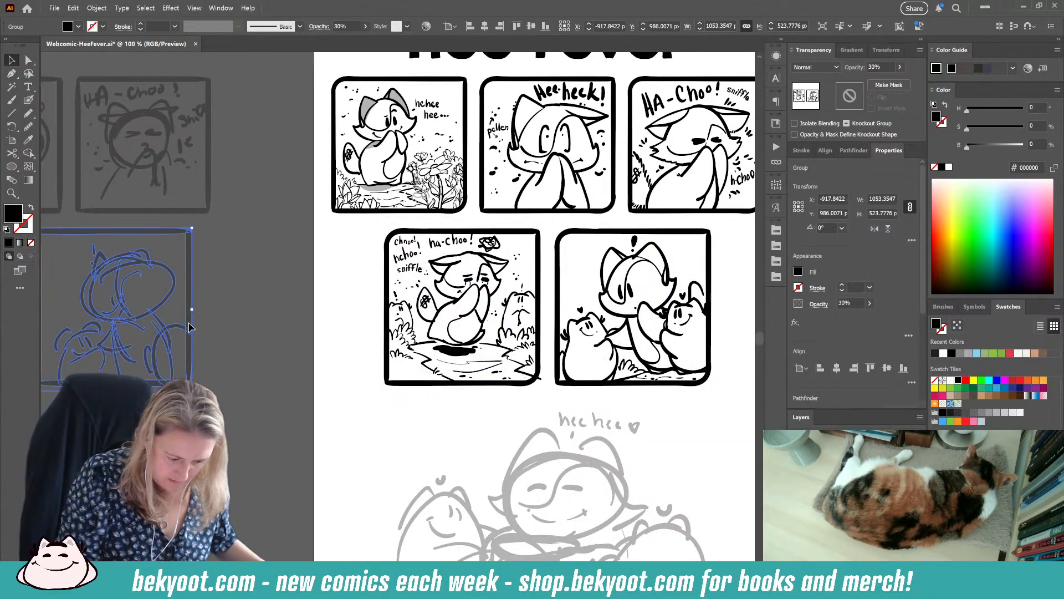
pyautogui.moveTo(189, 323); pyautogui.dragTo(146, 324)
pyautogui.click(250, 372)
pyautogui.moveTo(409, 437); pyautogui.dragTo(190, 371)
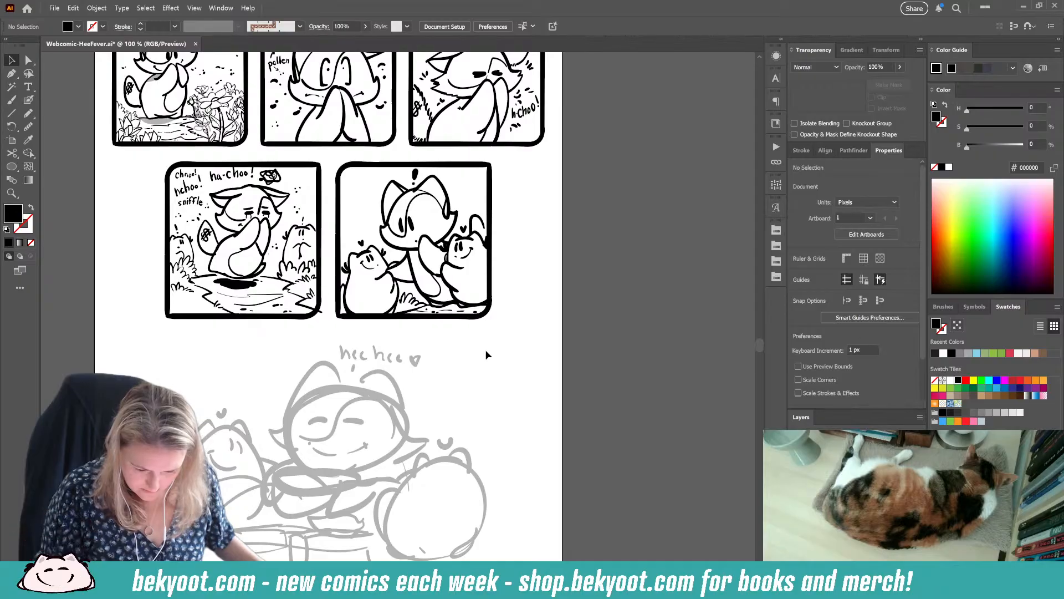
pyautogui.moveTo(470, 401); pyautogui.dragTo(483, 361)
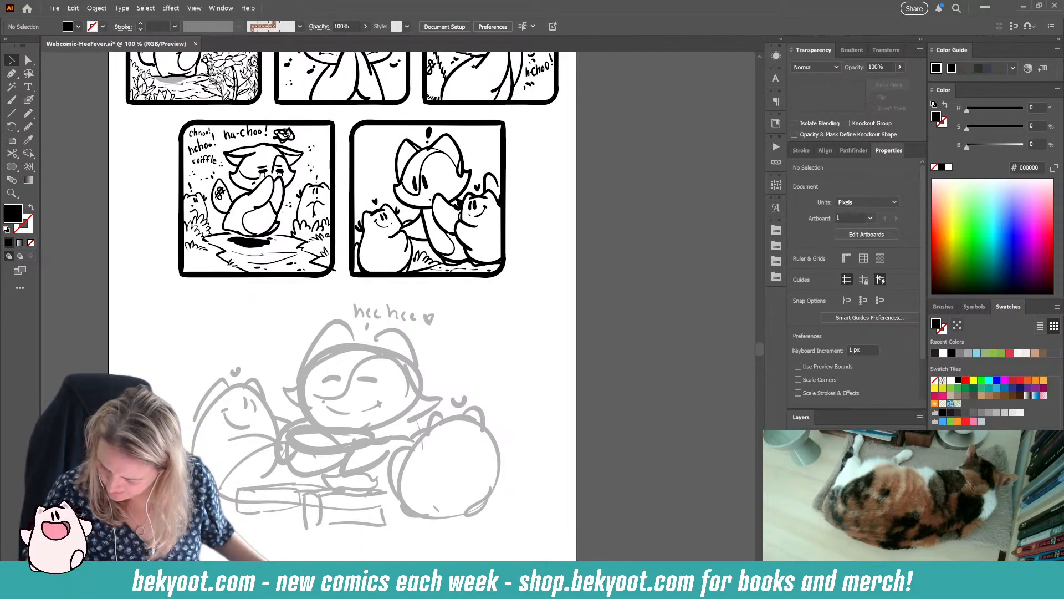
pyautogui.hotkey('ctrl', 's')
# Step: Draw the large cat's rounded head outline with a curved centre line over the final sketch using the Blob Brush, and smooth it slightly
pyautogui.click(28, 100)
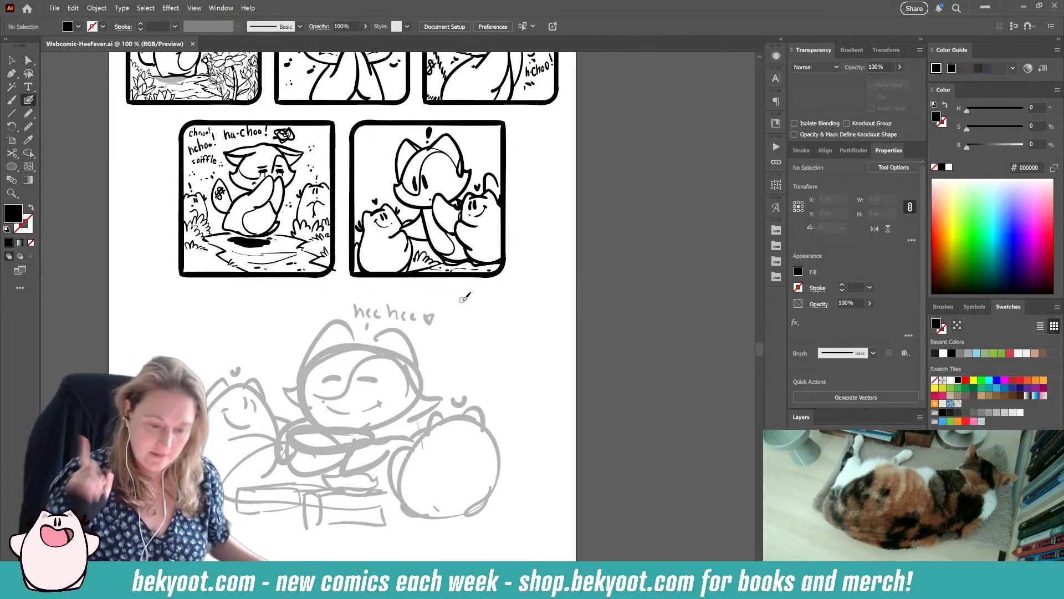
pyautogui.moveTo(509, 307); pyautogui.dragTo(513, 495)
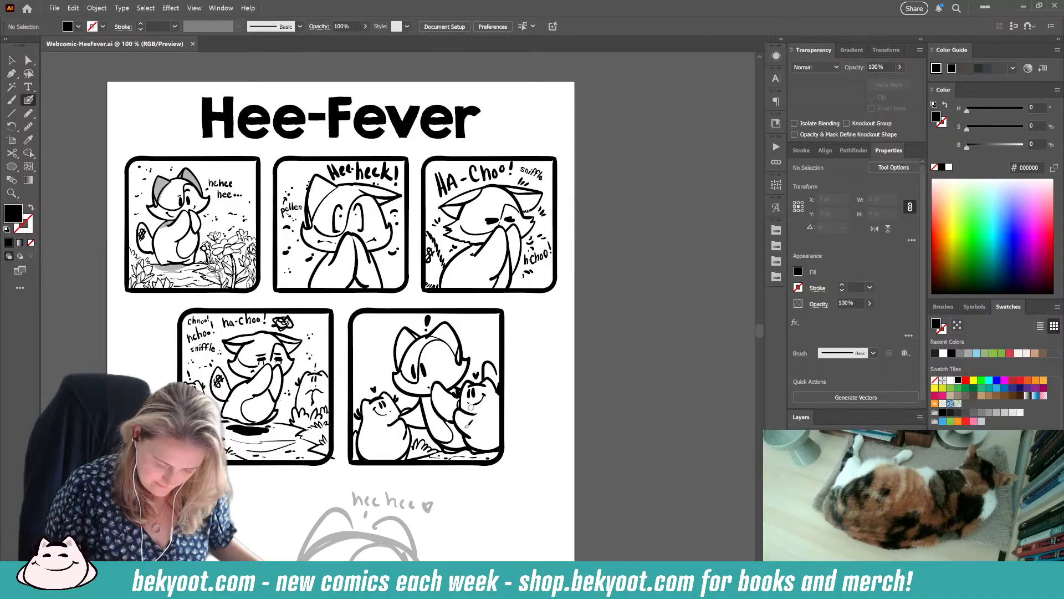
pyautogui.moveTo(439, 483); pyautogui.dragTo(474, 297)
pyautogui.moveTo(439, 417); pyautogui.dragTo(444, 397)
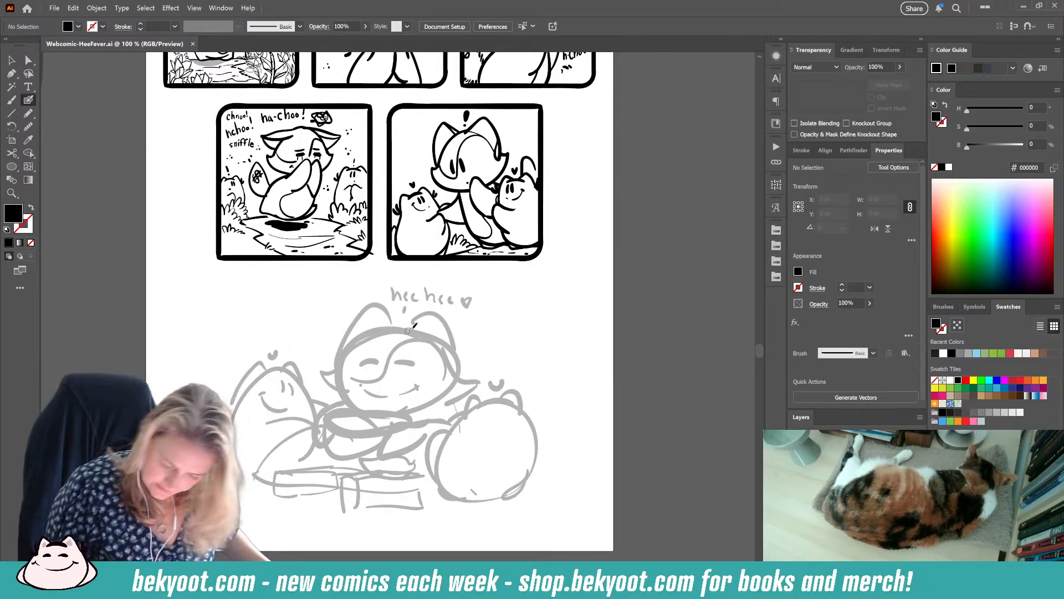
pyautogui.press('Return')
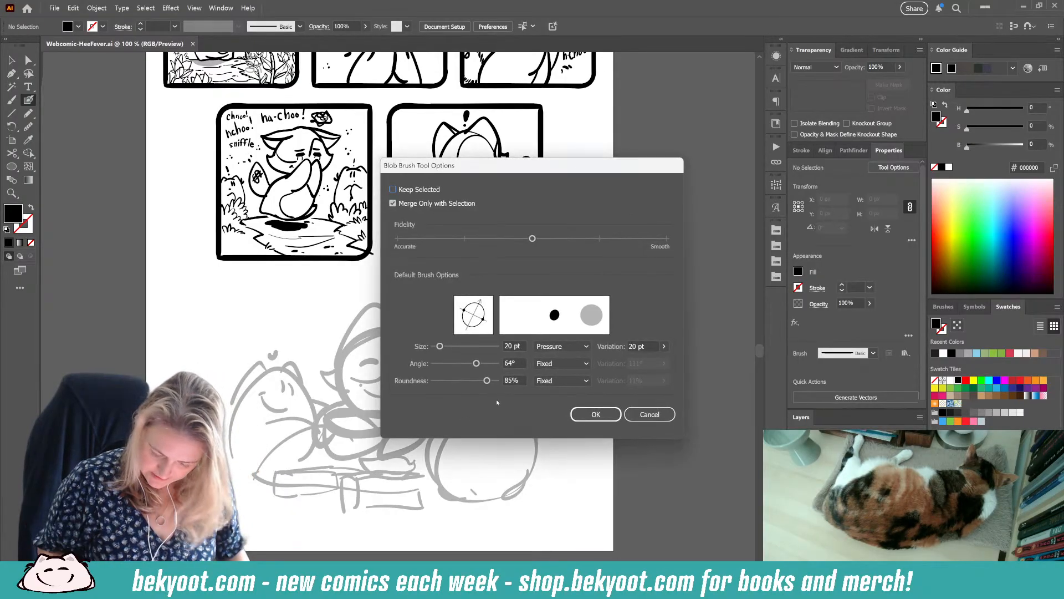
pyautogui.press('Return')
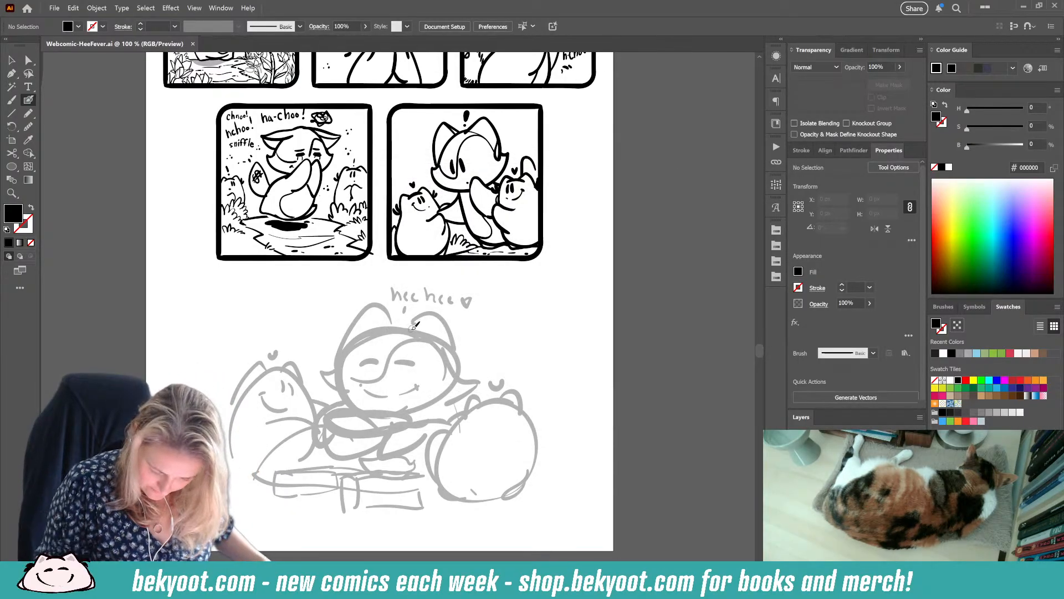
pyautogui.moveTo(410, 328)
pyautogui.mouseDown()
pyautogui.moveTo(379, 323)
pyautogui.moveTo(338, 390)
pyautogui.moveTo(432, 393)
pyautogui.moveTo(437, 358)
pyautogui.moveTo(393, 317)
pyautogui.moveTo(449, 317)
pyautogui.moveTo(423, 323)
pyautogui.moveTo(460, 309)
pyautogui.moveTo(378, 366)
pyautogui.moveTo(379, 410)
pyautogui.mouseUp()
pyautogui.keyDown('ctrl'); pyautogui.click(460, 309); pyautogui.keyUp('ctrl')
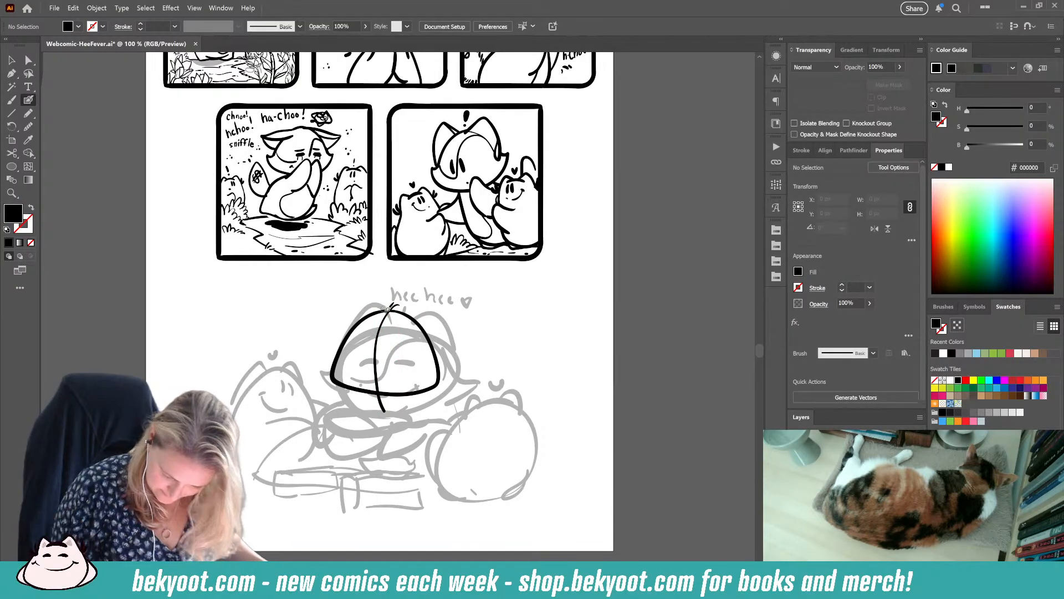
pyautogui.keyDown('ctrl'); pyautogui.click(381, 331); pyautogui.keyUp('ctrl')
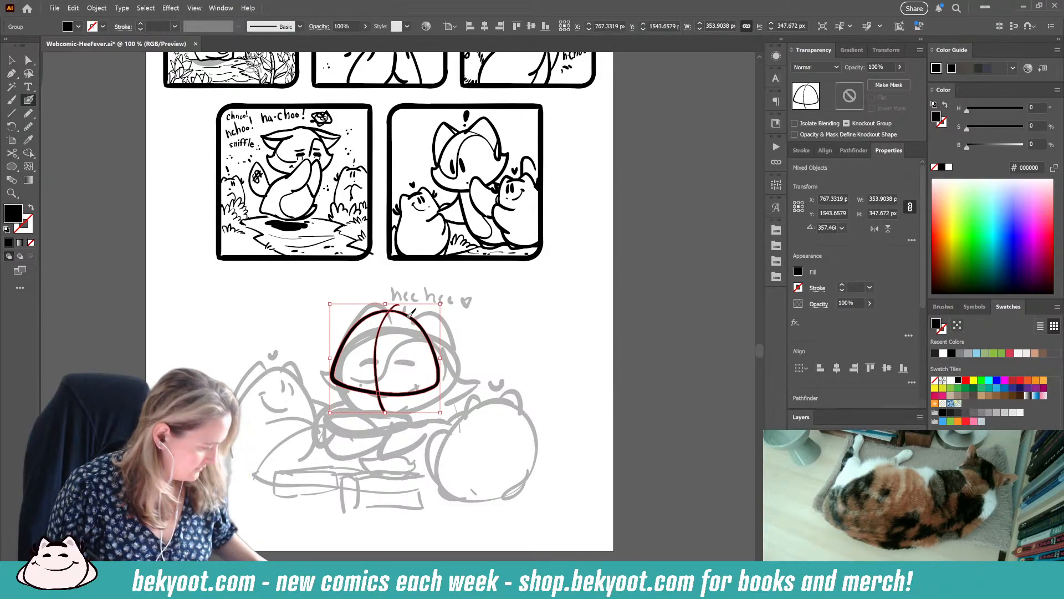
pyautogui.hotkey('ctrl', 'alt', 's')
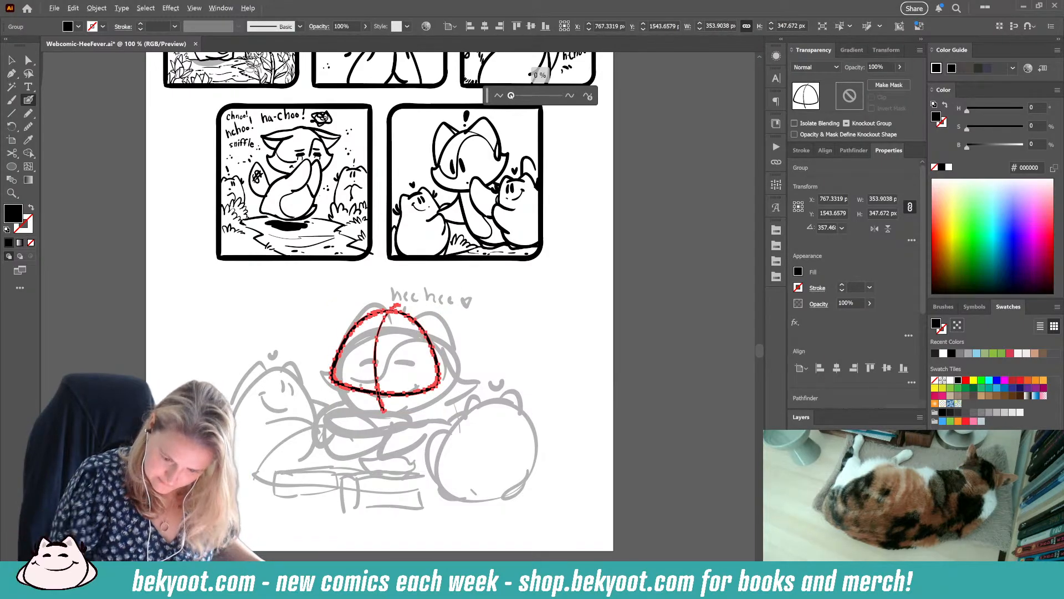
pyautogui.moveTo(511, 95); pyautogui.dragTo(514, 96)
# Step: Inside the head group, draw two pointed ears on top of the large cat's head
pyautogui.keyDown('ctrl'); pyautogui.doubleClick(422, 328); pyautogui.keyUp('ctrl')
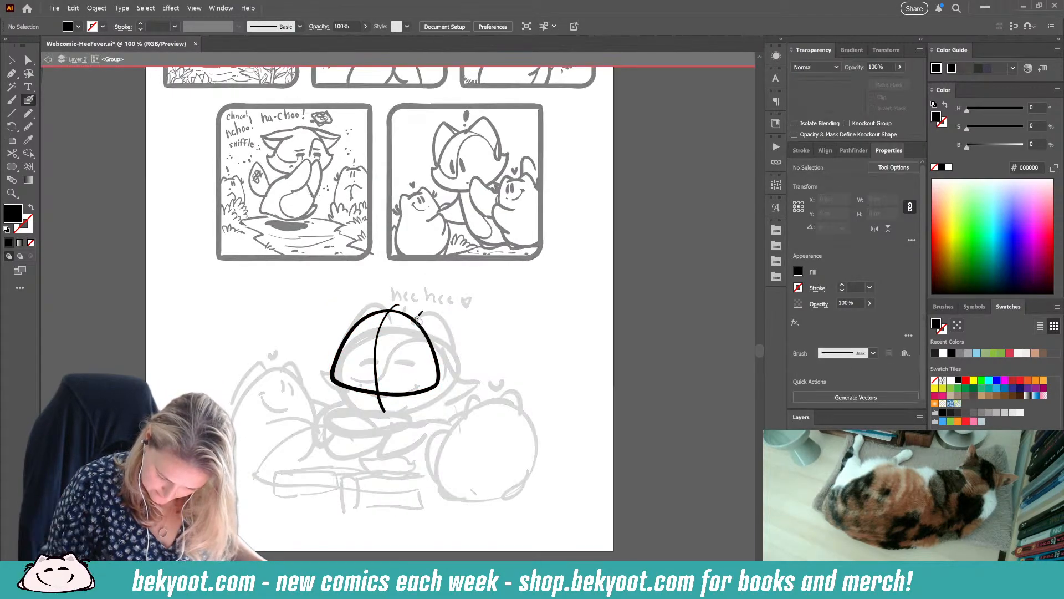
pyautogui.moveTo(392, 306)
pyautogui.mouseDown()
pyautogui.moveTo(362, 291)
pyautogui.moveTo(333, 351)
pyautogui.mouseUp()
pyautogui.hotkey('shift', 'x')
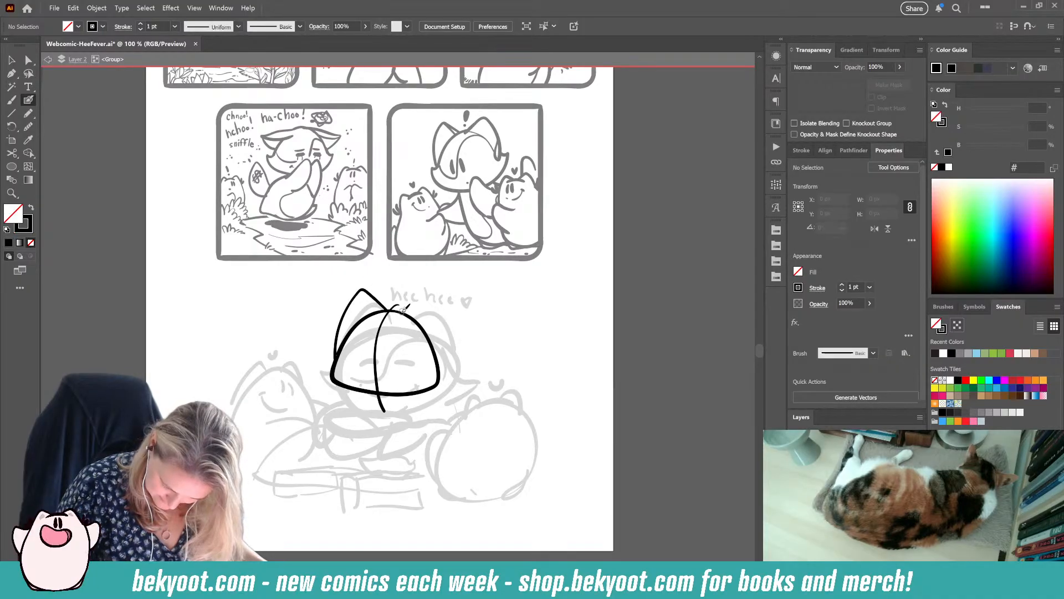
pyautogui.moveTo(437, 294)
pyautogui.mouseDown()
pyautogui.moveTo(448, 319)
pyautogui.moveTo(440, 369)
pyautogui.mouseUp()
pyautogui.moveTo(370, 282); pyautogui.dragTo(388, 312)
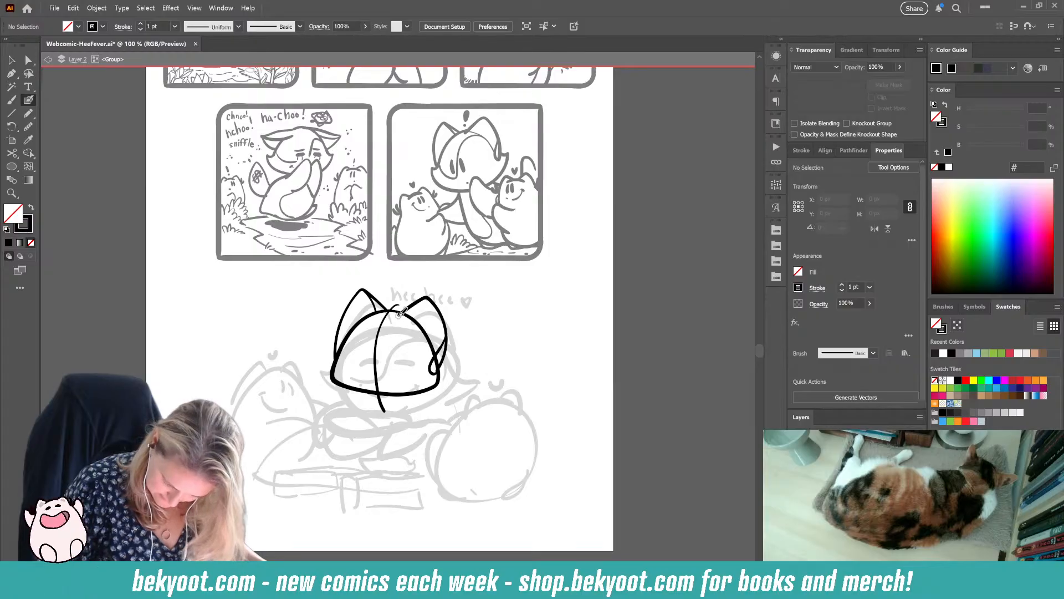
# Step: Refine the strokes of both ears where they meet the large cat's head, reworking the right ear's outer edge and the left ear's inner edge
pyautogui.moveTo(430, 345); pyautogui.dragTo(438, 375)
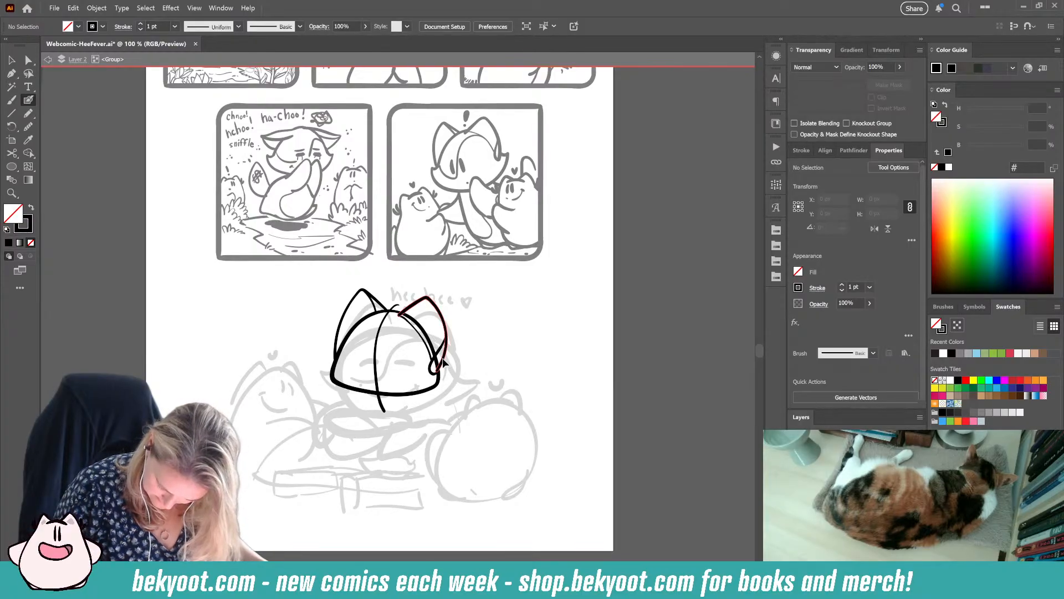
pyautogui.keyDown('ctrl'); pyautogui.click(436, 373); pyautogui.keyUp('ctrl')
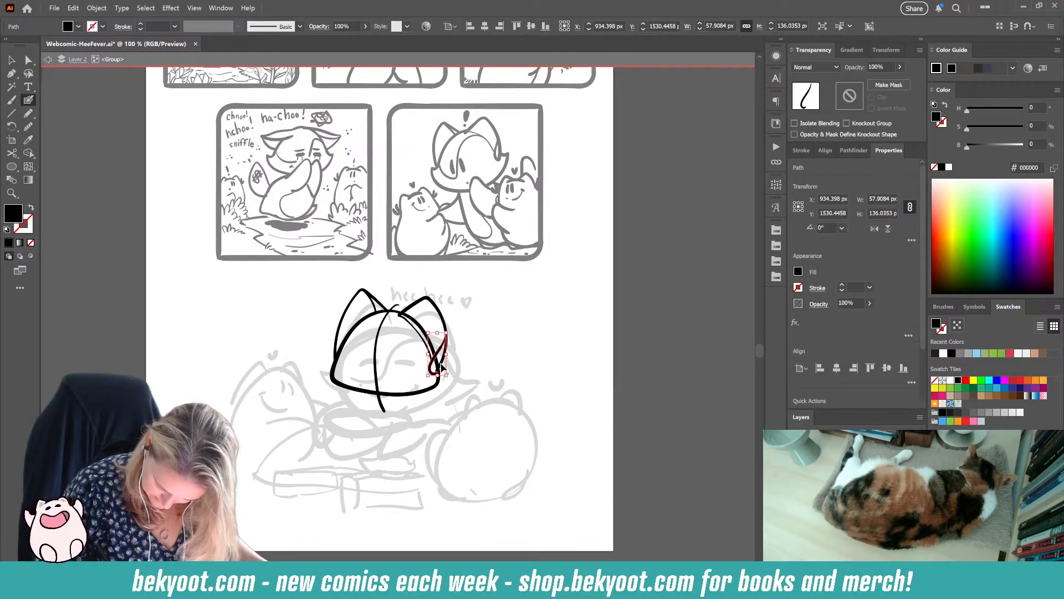
pyautogui.keyDown('ctrl'); pyautogui.click(442, 364); pyautogui.keyUp('ctrl')
pyautogui.moveTo(448, 374); pyautogui.dragTo(450, 375)
pyautogui.keyDown('ctrl'); pyautogui.click(468, 361); pyautogui.keyUp('ctrl')
pyautogui.moveTo(426, 424); pyautogui.dragTo(460, 402)
pyautogui.keyDown('ctrl'); pyautogui.click(410, 276); pyautogui.keyUp('ctrl')
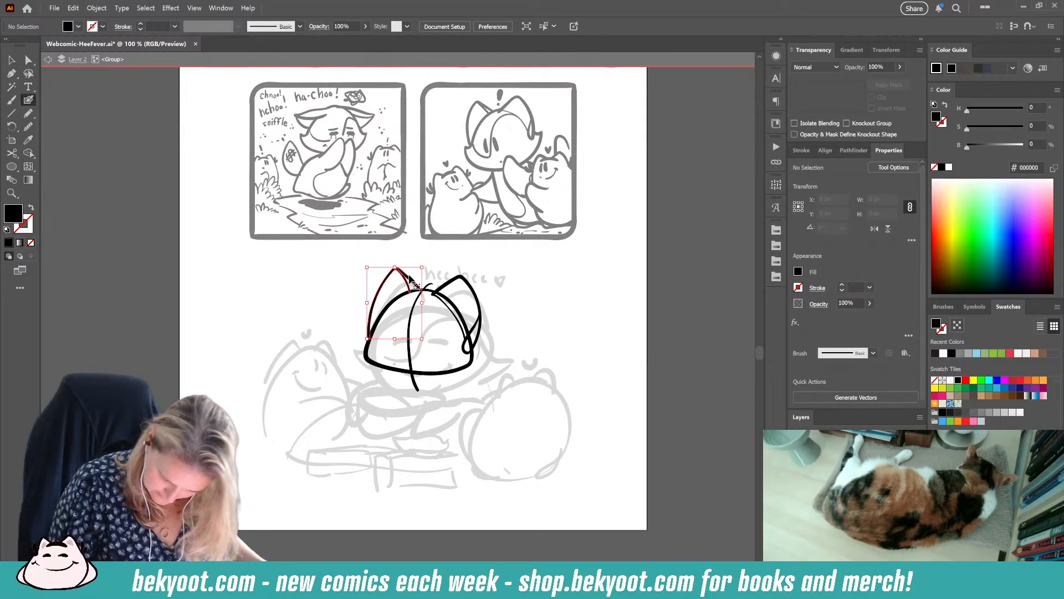
pyautogui.moveTo(416, 283)
pyautogui.mouseDown()
pyautogui.moveTo(419, 275)
pyautogui.moveTo(409, 281)
pyautogui.mouseUp()
pyautogui.keyDown('ctrl'); pyautogui.click(504, 332); pyautogui.keyUp('ctrl')
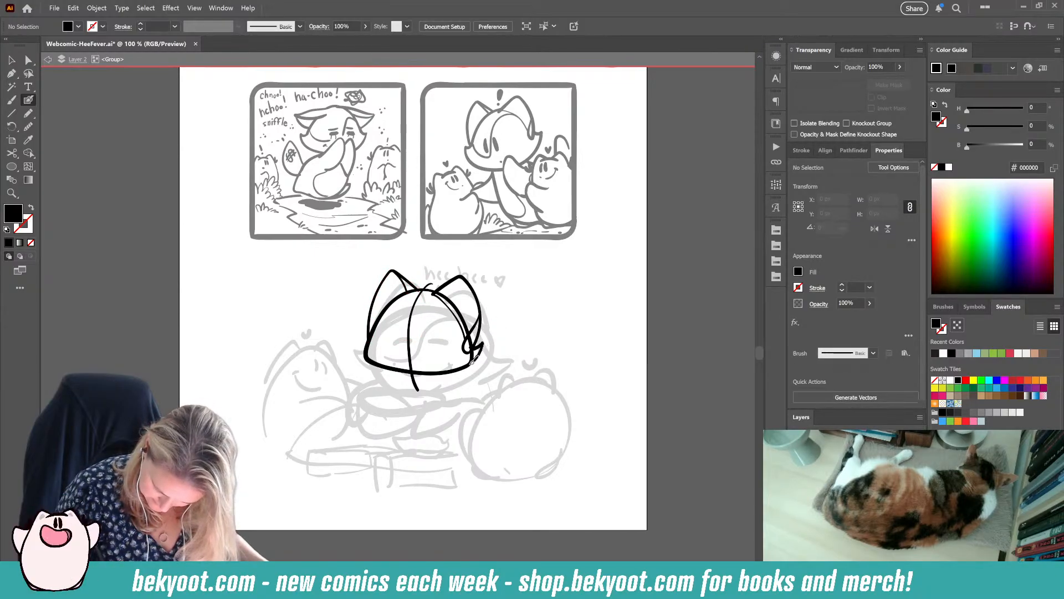
pyautogui.moveTo(472, 363); pyautogui.dragTo(445, 370)
pyautogui.hotkey('ctrl', 'z')
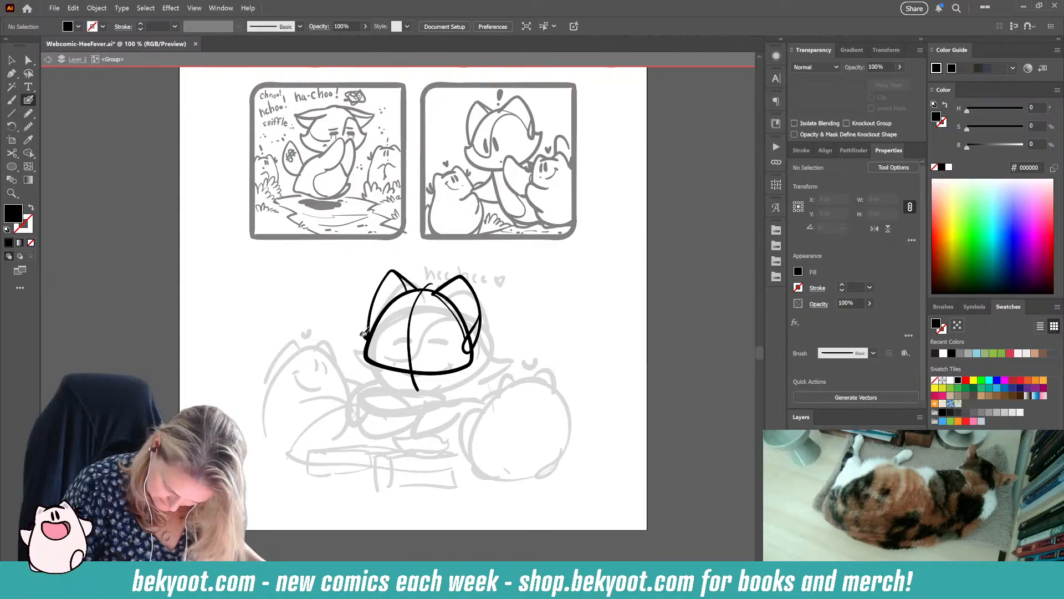
pyautogui.moveTo(363, 334); pyautogui.dragTo(365, 353)
pyautogui.hotkey('ctrl', 'z')
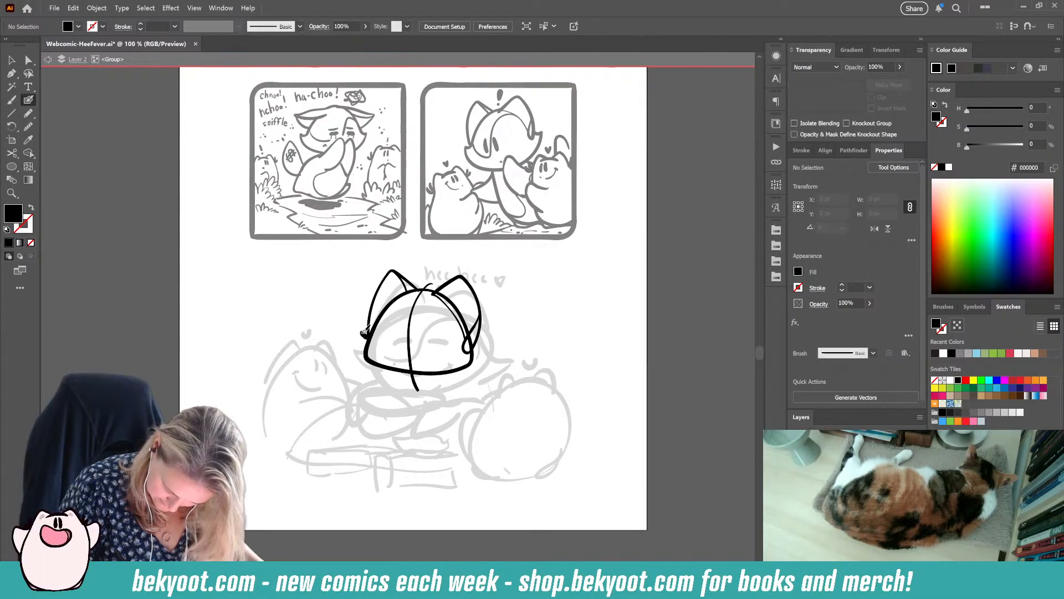
pyautogui.moveTo(378, 355)
pyautogui.mouseDown()
pyautogui.moveTo(363, 341)
pyautogui.moveTo(379, 359)
pyautogui.mouseUp()
pyautogui.hotkey('ctrl', 'z')
pyautogui.hotkey('ctrl', 'z')
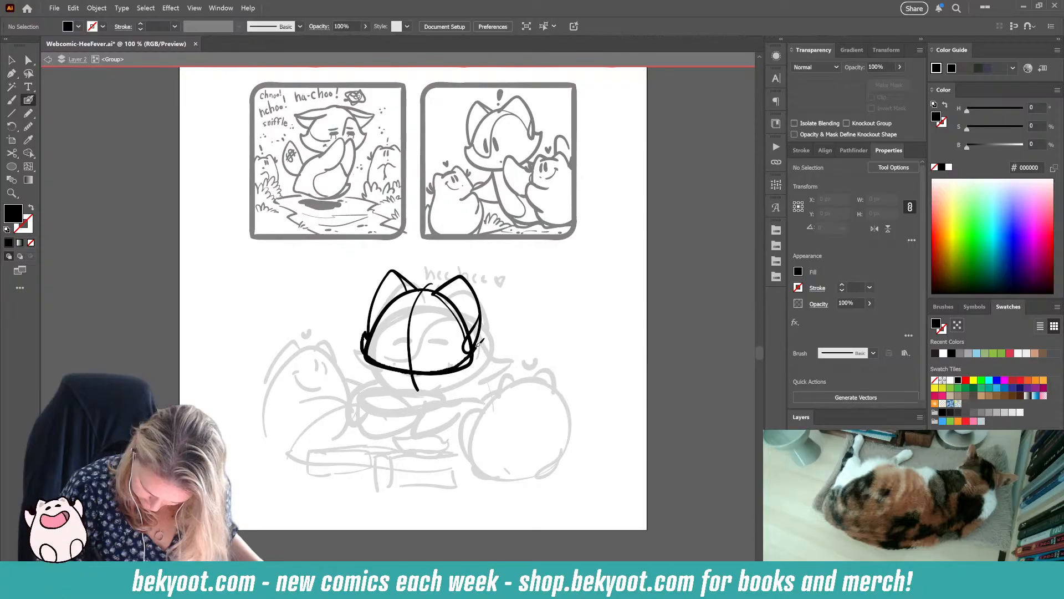
pyautogui.moveTo(471, 339); pyautogui.dragTo(478, 346)
pyautogui.hotkey('ctrl', 'z')
pyautogui.hotkey('ctrl', 'z')
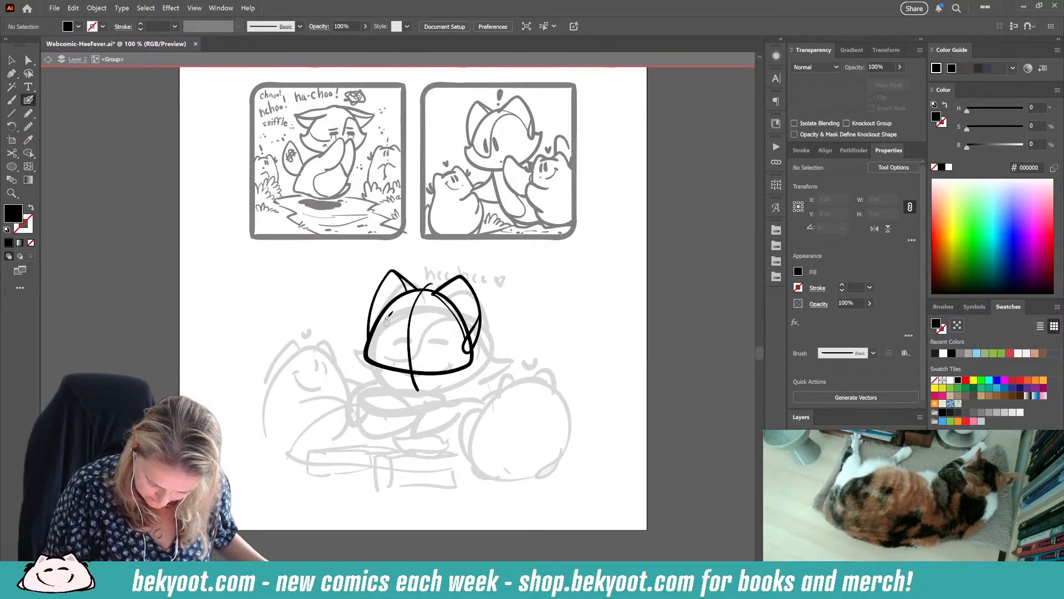
# Step: Draw a small pointed fur tuft on each cheek of the large cat's head
pyautogui.moveTo(361, 335)
pyautogui.mouseDown()
pyautogui.moveTo(372, 358)
pyautogui.moveTo(429, 371)
pyautogui.moveTo(478, 350)
pyautogui.mouseUp()
pyautogui.hotkey('shift', 'x')
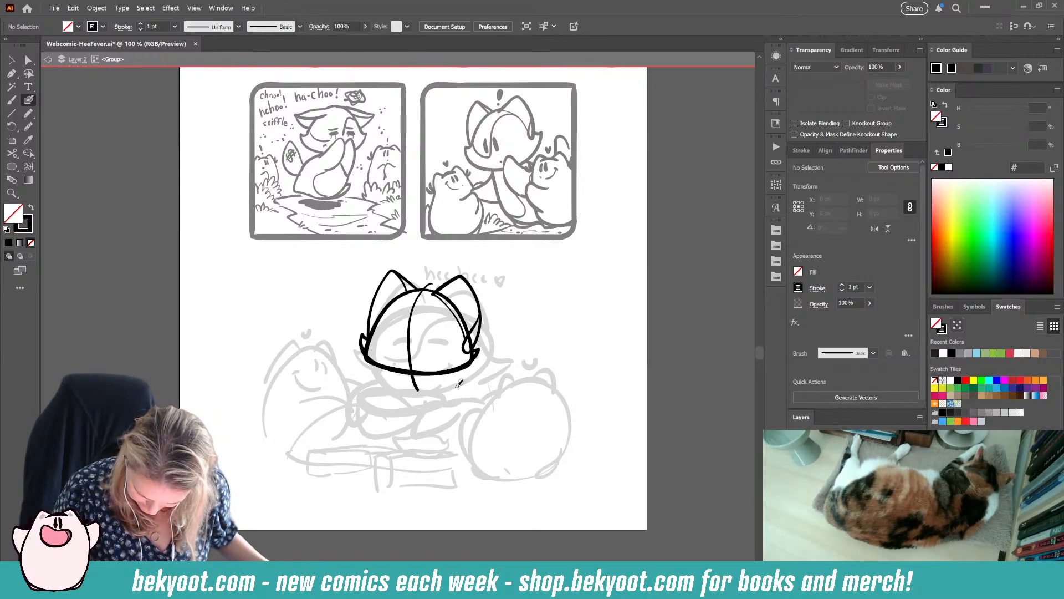
pyautogui.keyDown('ctrl'); pyautogui.click(371, 343); pyautogui.keyUp('ctrl')
pyautogui.keyDown('ctrl'); pyautogui.click(392, 427); pyautogui.keyUp('ctrl')
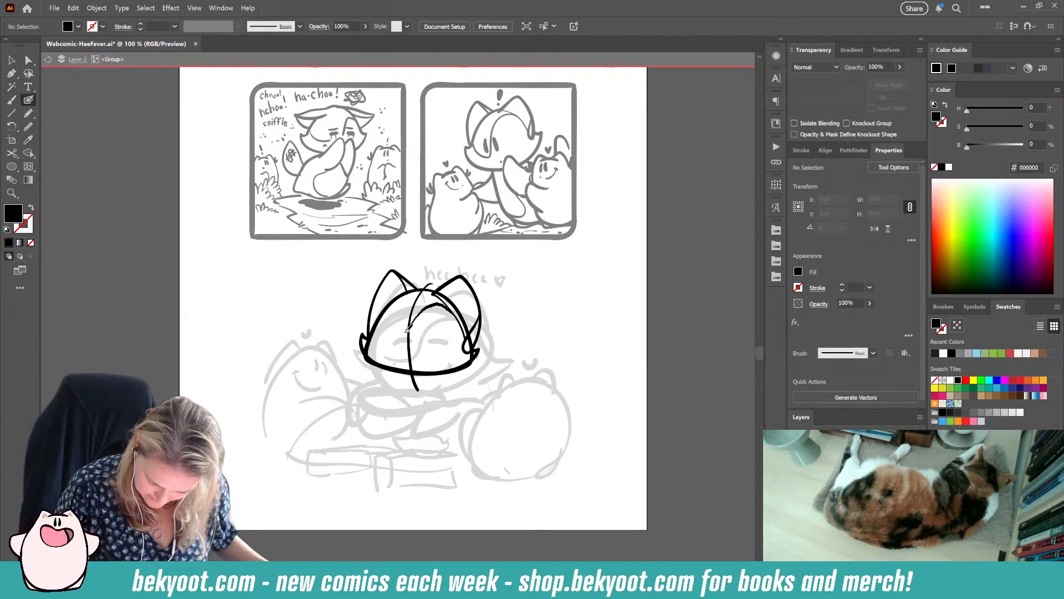
# Step: Draw the curved face marking across the forehead, two closed eyes and a small smile inside the large cat's head
pyautogui.moveTo(407, 330)
pyautogui.mouseDown()
pyautogui.moveTo(372, 339)
pyautogui.moveTo(433, 335)
pyautogui.mouseUp()
pyautogui.hotkey('shift', 'x')
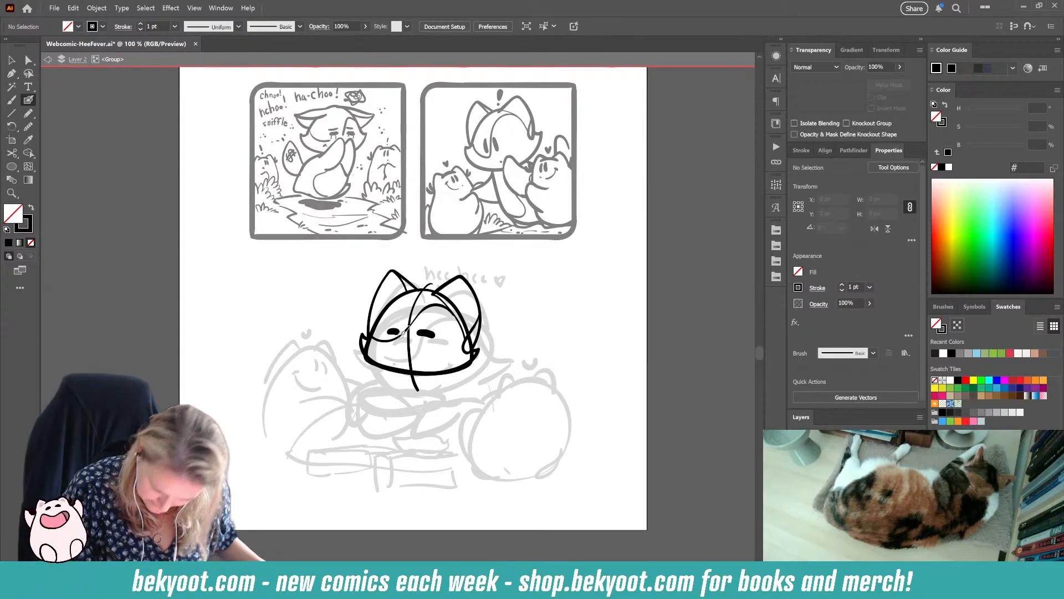
pyautogui.moveTo(393, 331)
pyautogui.mouseDown()
pyautogui.moveTo(427, 328)
pyautogui.moveTo(427, 341)
pyautogui.mouseUp()
pyautogui.keyDown('ctrl'); pyautogui.click(430, 335); pyautogui.keyUp('ctrl')
pyautogui.keyDown('ctrl'); pyautogui.click(373, 381); pyautogui.keyUp('ctrl')
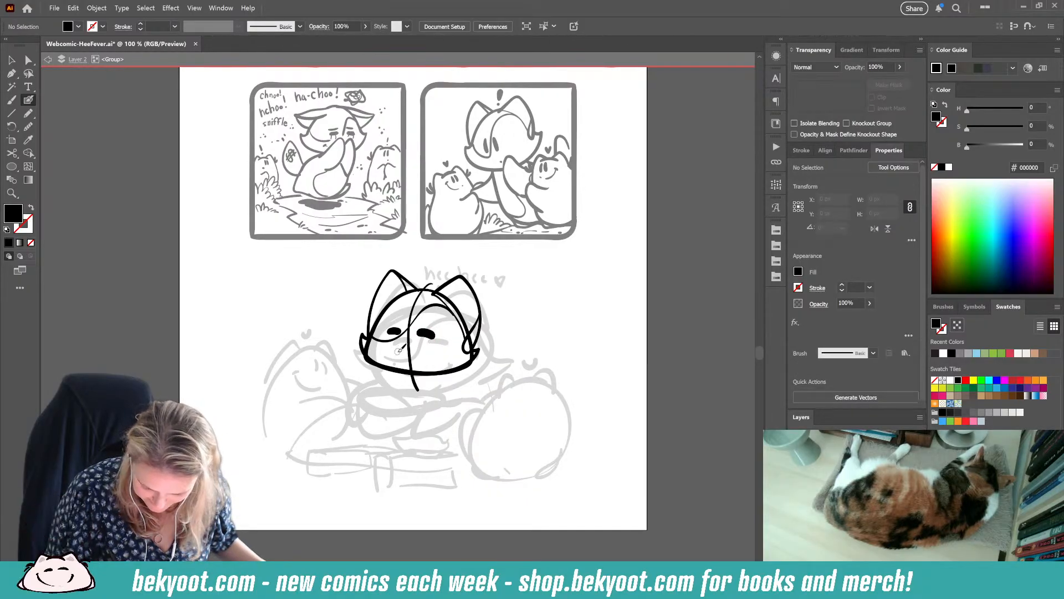
pyautogui.hotkey('shift', 'x')
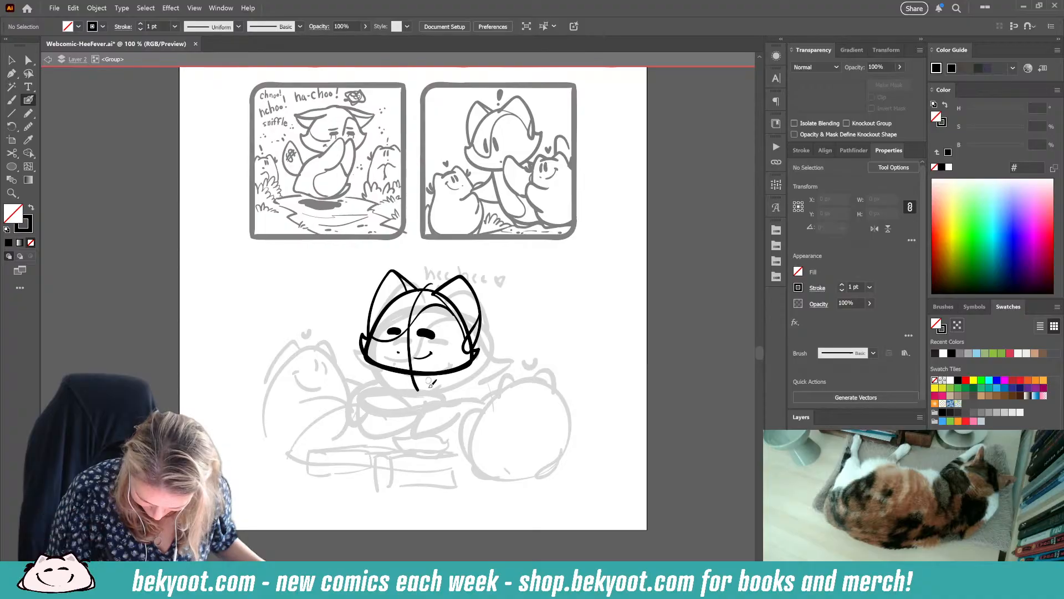
# Step: Erase the overlapping side and bottom of the head outline and redraw it as a rounded jaw joined to the cheek tufts
pyautogui.keyDown('ctrl'); pyautogui.click(369, 349); pyautogui.keyUp('ctrl')
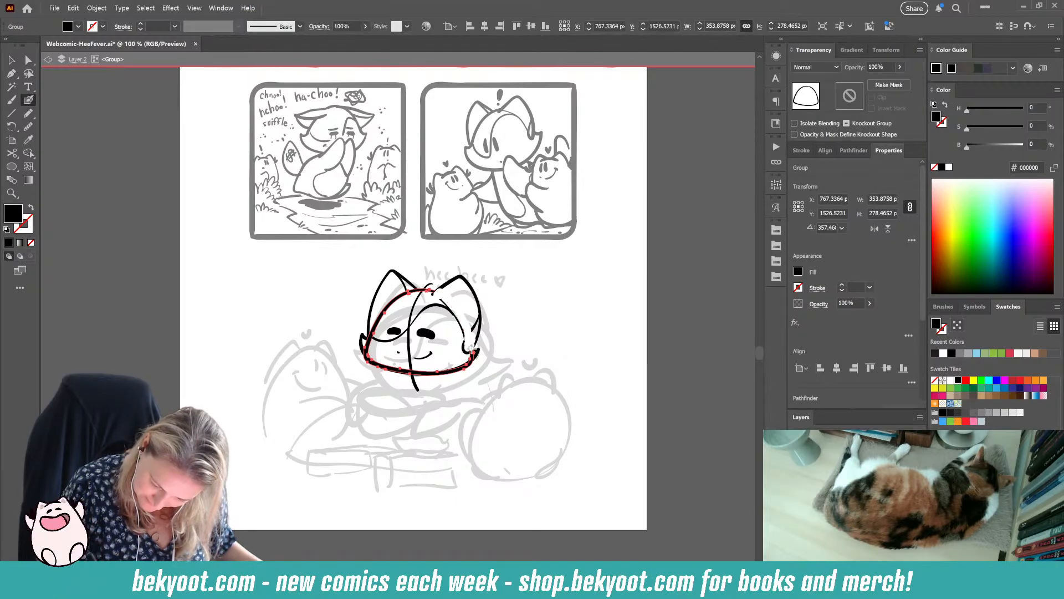
pyautogui.moveTo(473, 357)
pyautogui.mouseDown()
pyautogui.moveTo(408, 373)
pyautogui.moveTo(382, 364)
pyautogui.mouseUp()
pyautogui.moveTo(469, 347); pyautogui.dragTo(462, 324)
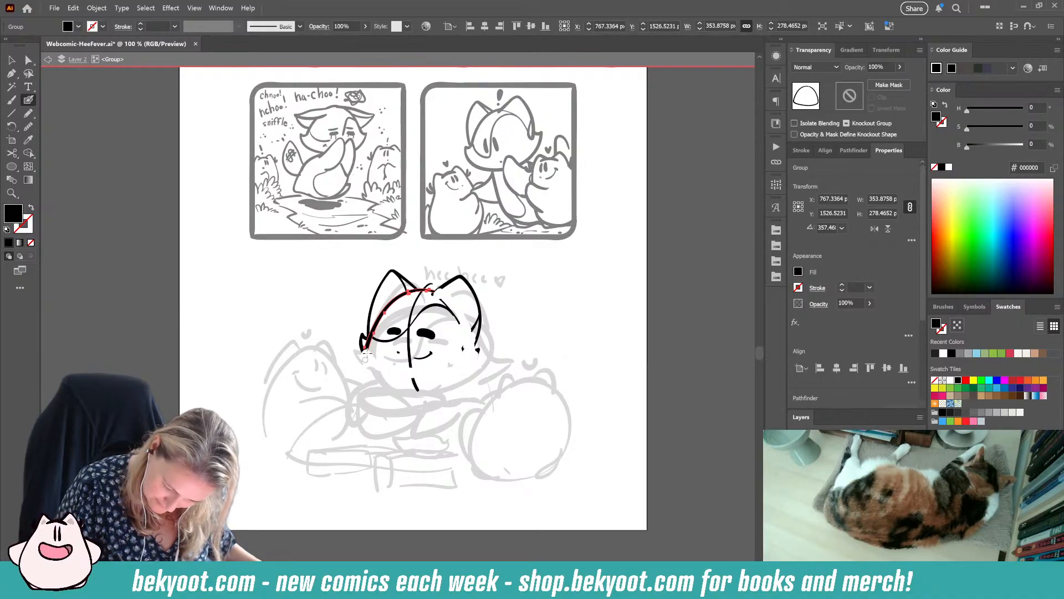
pyautogui.moveTo(366, 340); pyautogui.dragTo(478, 340)
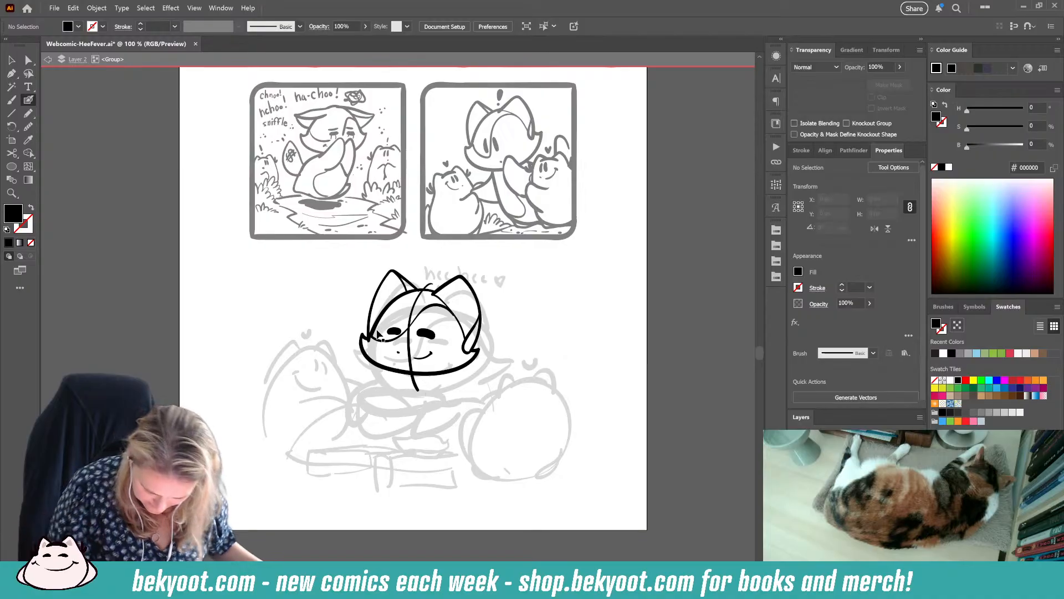
# Step: Trim the lower end of the left ear's outer line so it meets the cheek tuft cleanly
pyautogui.keyDown('ctrl'); pyautogui.click(374, 333); pyautogui.keyUp('ctrl')
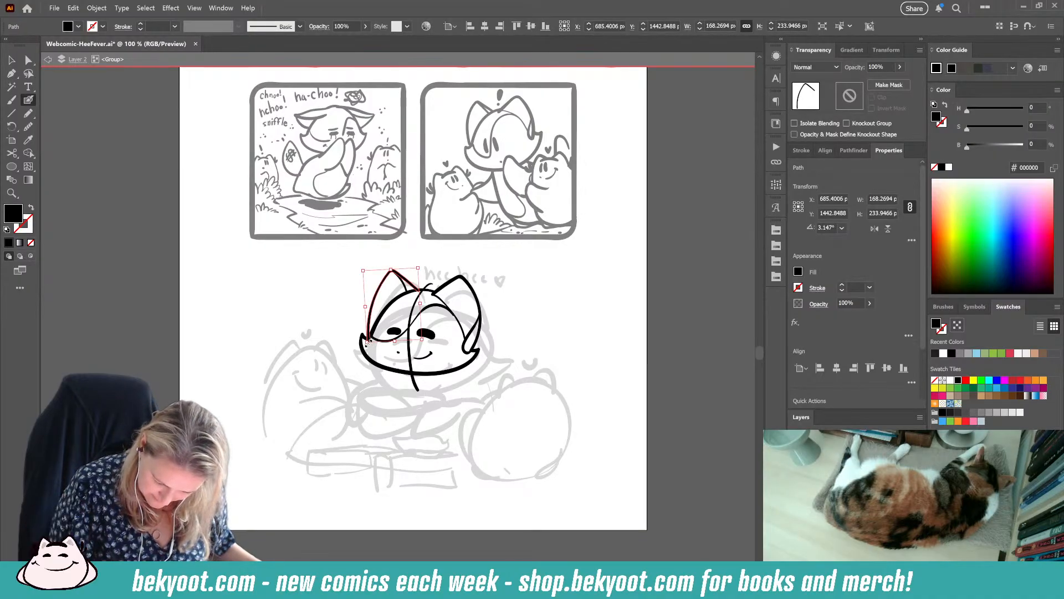
pyautogui.moveTo(368, 343); pyautogui.dragTo(371, 340)
pyautogui.keyDown('ctrl'); pyautogui.click(378, 354); pyautogui.keyUp('ctrl')
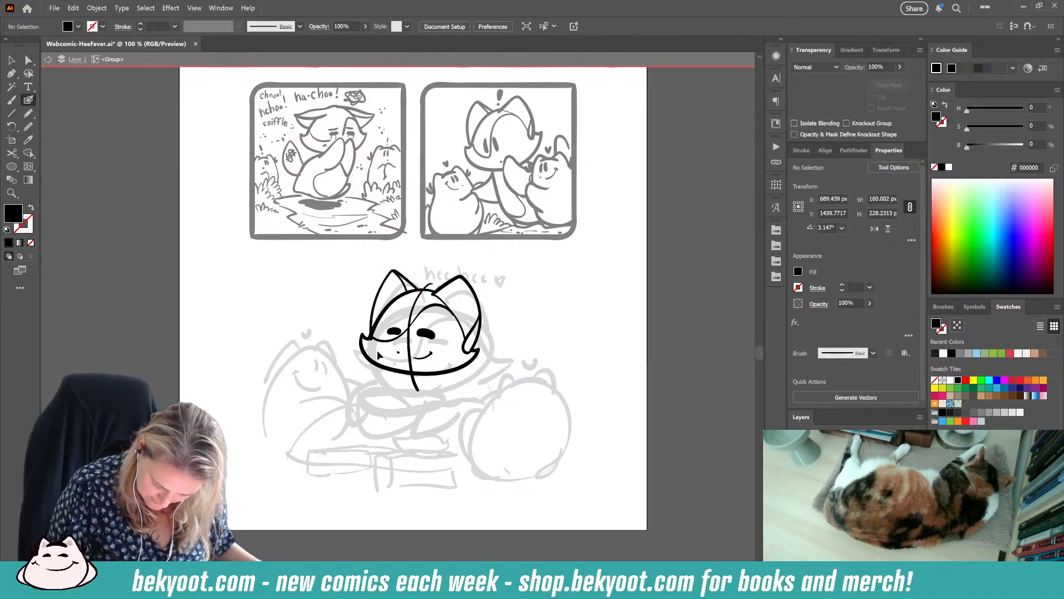
pyautogui.keyDown('ctrl'); pyautogui.click(374, 305); pyautogui.keyUp('ctrl')
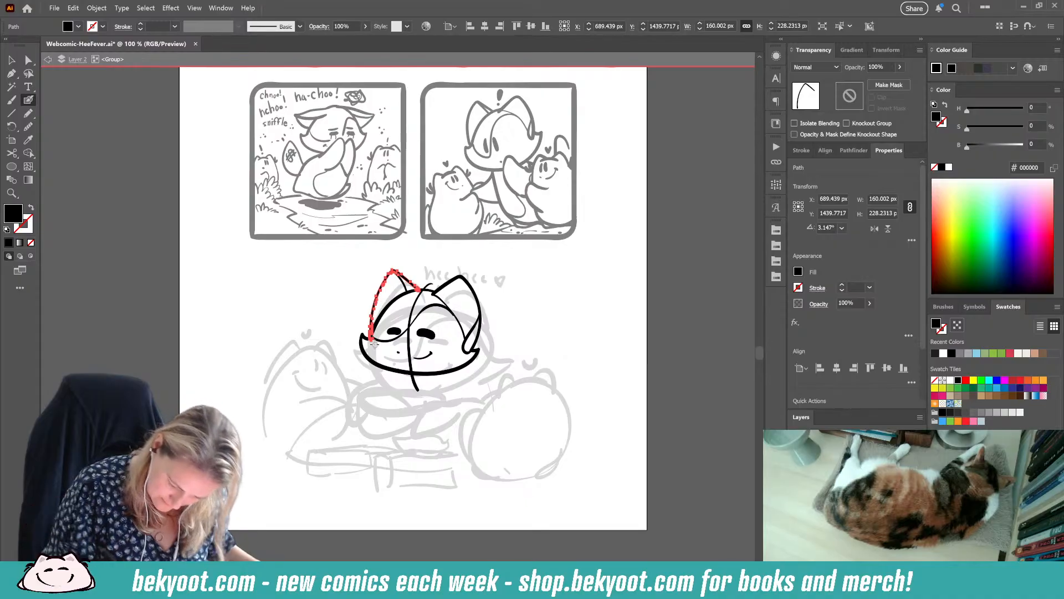
pyautogui.moveTo(368, 339); pyautogui.dragTo(379, 331)
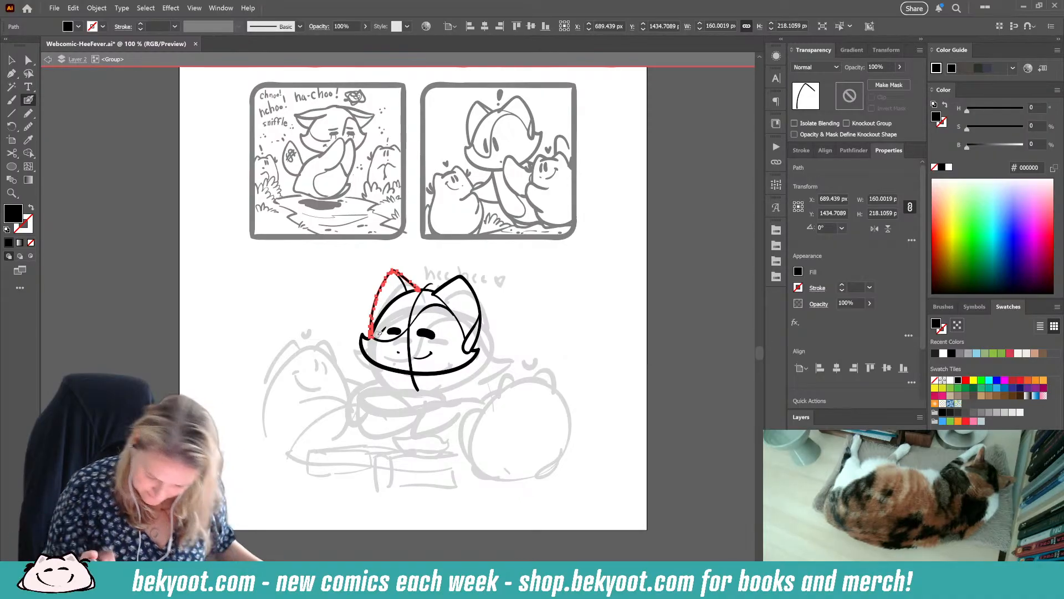
pyautogui.keyDown('ctrl'); pyautogui.click(430, 429); pyautogui.keyUp('ctrl')
# Step: Draw the large cat's rounded body below the head, with a short right side and a left side curving around the base
pyautogui.moveTo(443, 374); pyautogui.dragTo(456, 419)
pyautogui.moveTo(384, 371); pyautogui.dragTo(353, 428)
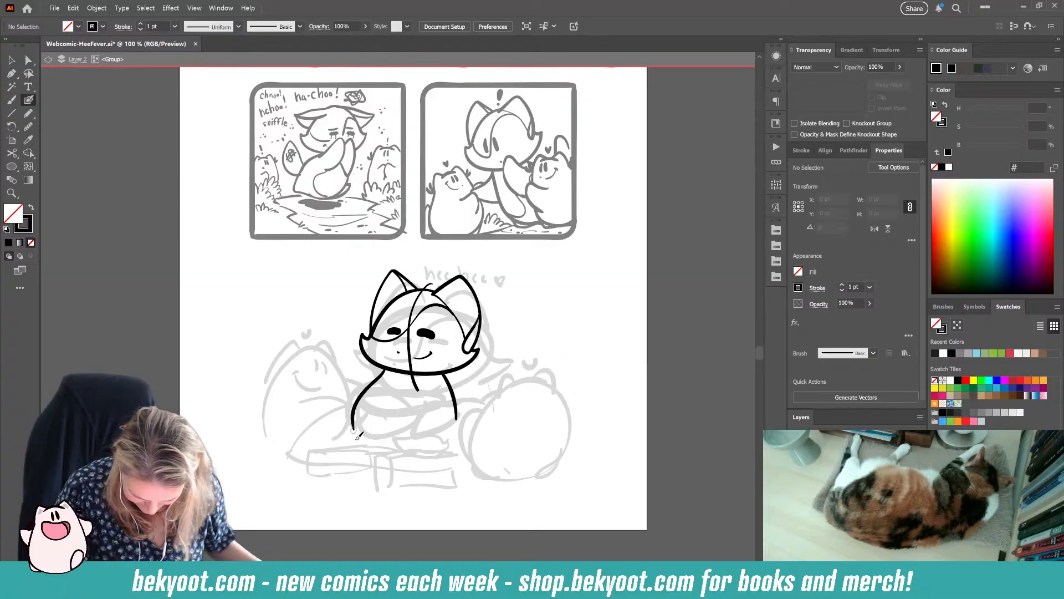
pyautogui.moveTo(381, 369); pyautogui.dragTo(348, 444)
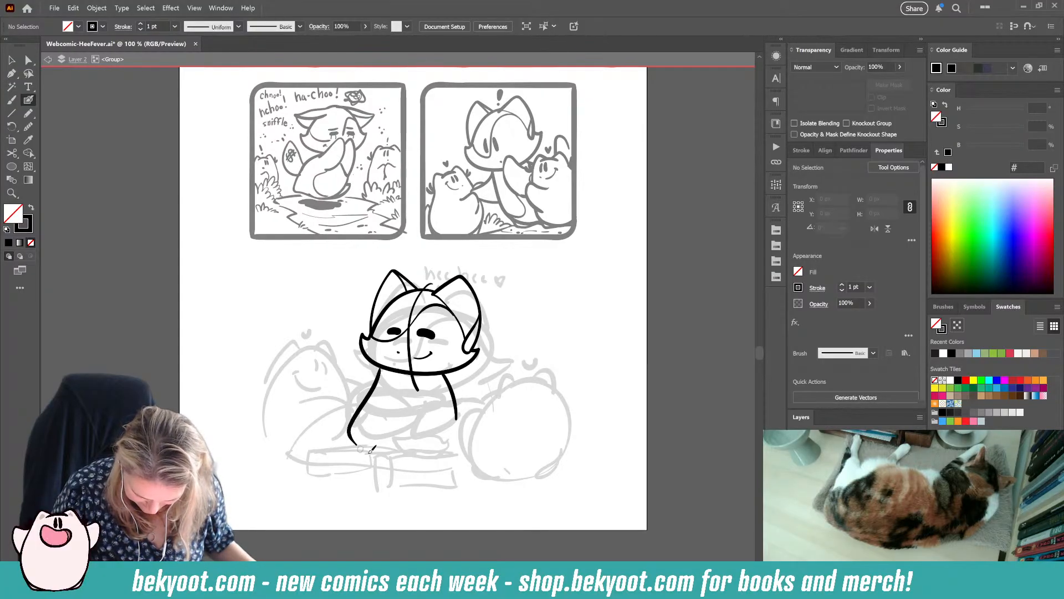
pyautogui.hotkey('ctrl', 'z')
pyautogui.moveTo(388, 368)
pyautogui.mouseDown()
pyautogui.moveTo(352, 428)
pyautogui.moveTo(360, 448)
pyautogui.moveTo(414, 456)
pyautogui.moveTo(434, 448)
pyautogui.mouseUp()
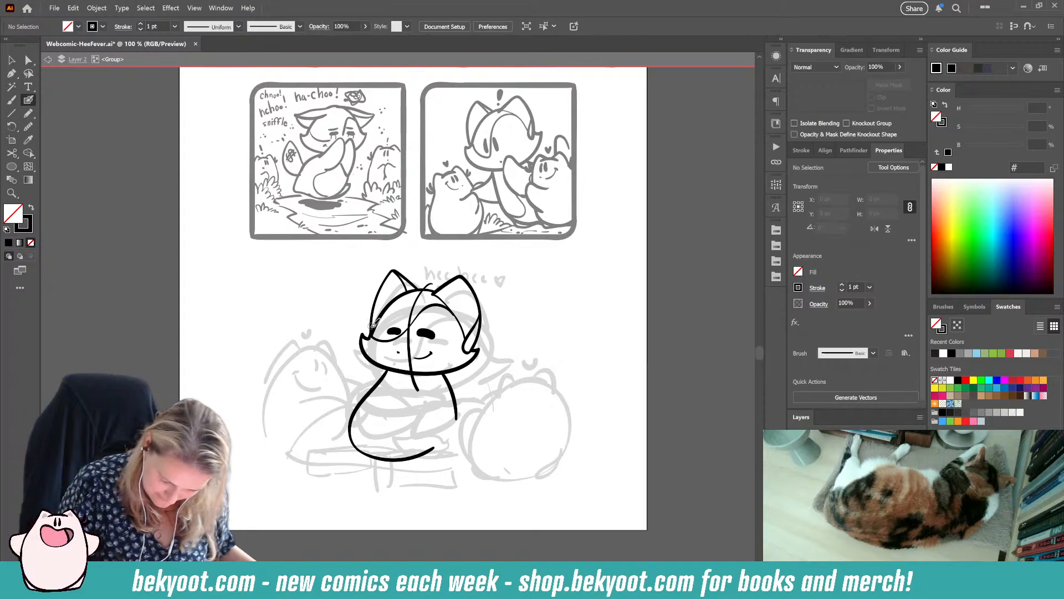
# Step: Draw a tall outline with a pointed upper corner on each side of the large cat, and a short shoulder line under the right cheek
pyautogui.moveTo(370, 324)
pyautogui.mouseDown()
pyautogui.moveTo(334, 312)
pyautogui.moveTo(327, 332)
pyautogui.moveTo(337, 416)
pyautogui.mouseUp()
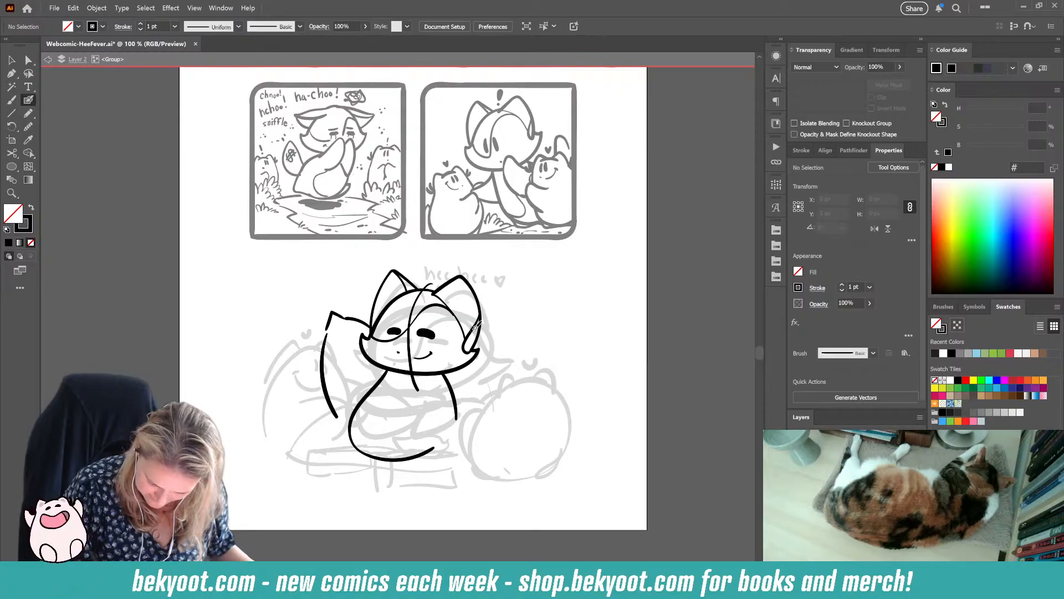
pyautogui.moveTo(455, 331)
pyautogui.mouseDown()
pyautogui.moveTo(505, 317)
pyautogui.moveTo(508, 375)
pyautogui.moveTo(496, 421)
pyautogui.moveTo(477, 443)
pyautogui.mouseUp()
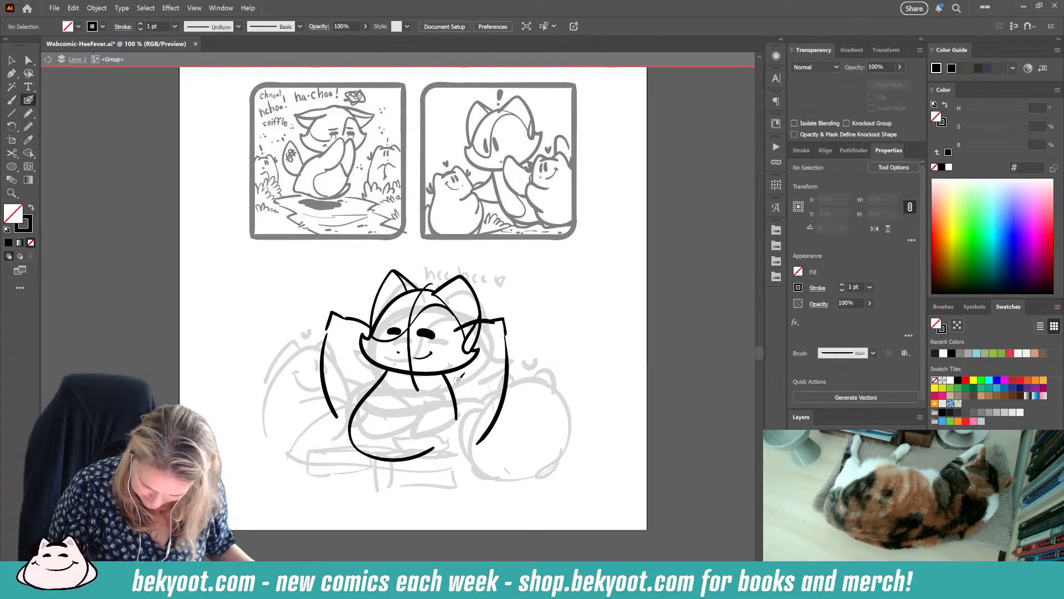
pyautogui.moveTo(482, 355)
pyautogui.mouseDown()
pyautogui.moveTo(444, 387)
pyautogui.moveTo(435, 413)
pyautogui.mouseUp()
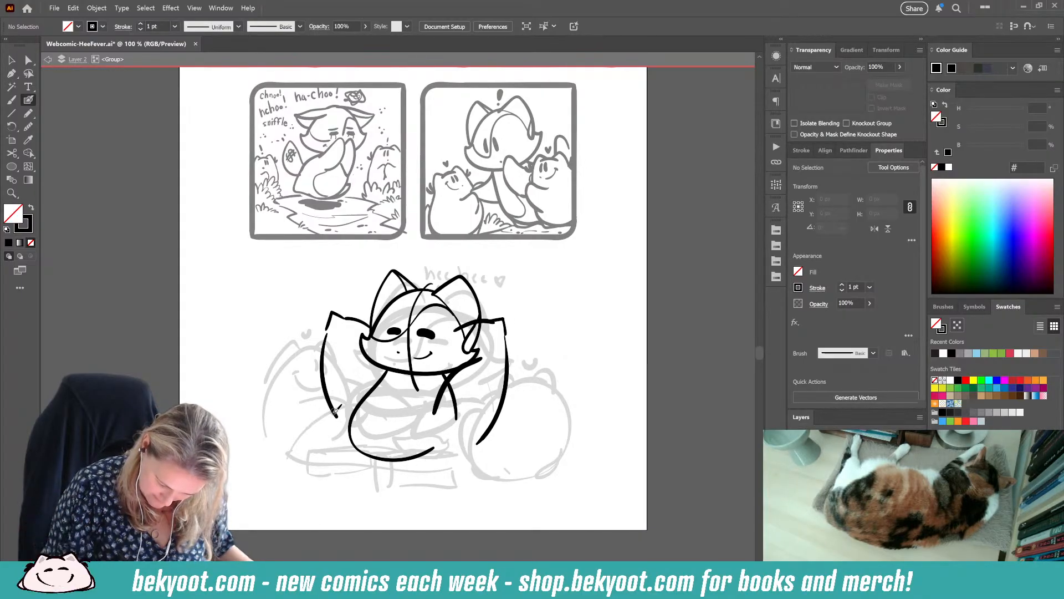
# Step: Draw a small jagged fur edge at the lower end of the left side outline, discarding the diagonal strokes beneath it
pyautogui.moveTo(316, 420); pyautogui.dragTo(280, 460)
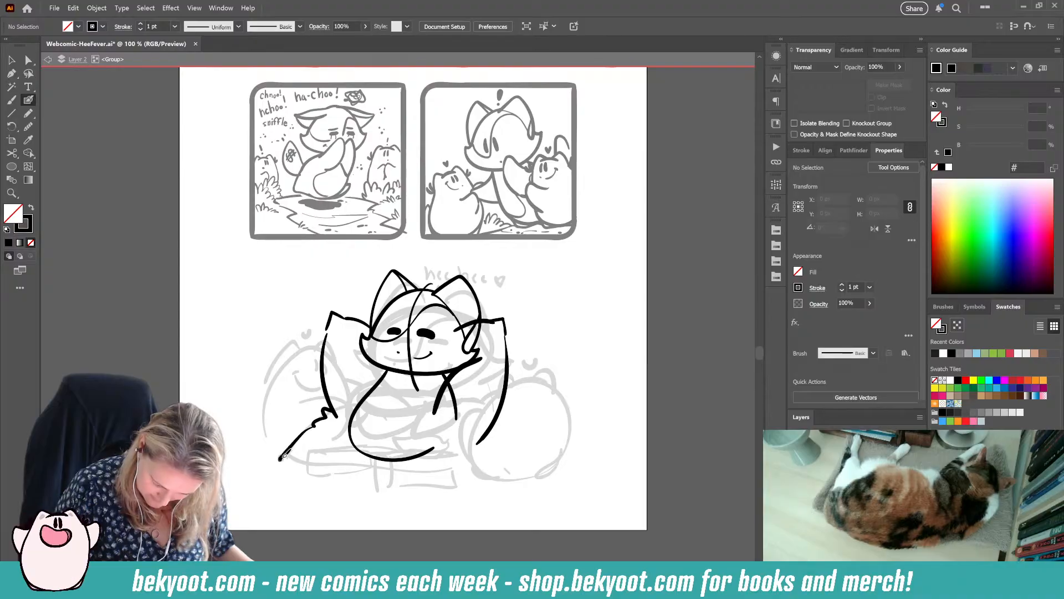
pyautogui.hotkey('ctrl', 'z')
pyautogui.moveTo(315, 426); pyautogui.dragTo(291, 451)
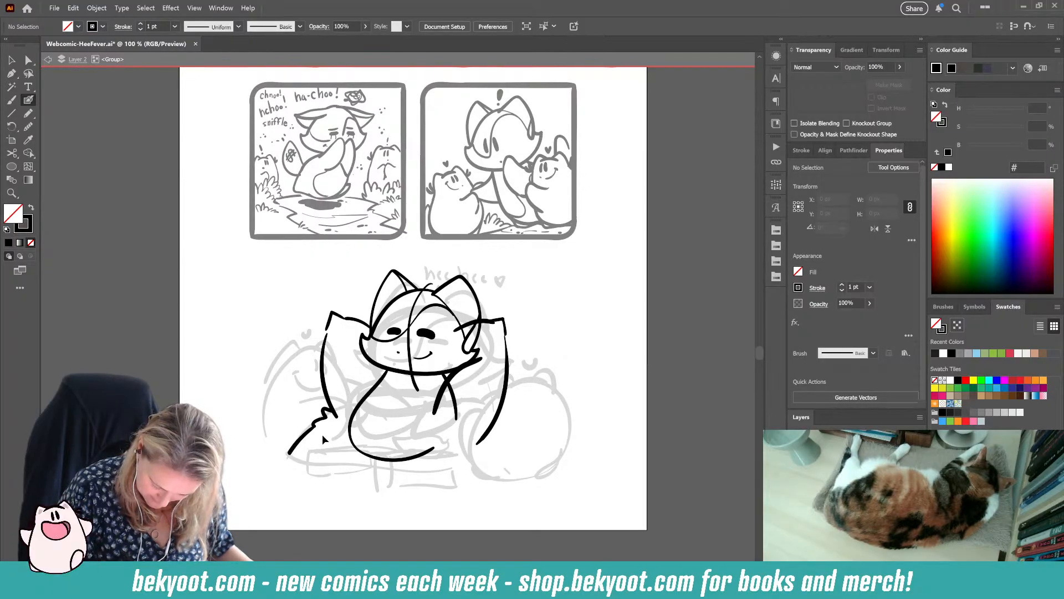
pyautogui.hotkey('ctrl', 'z')
pyautogui.moveTo(326, 333)
pyautogui.mouseDown()
pyautogui.moveTo(334, 413)
pyautogui.moveTo(317, 423)
pyautogui.mouseUp()
pyautogui.hotkey('ctrl', 'z')
pyautogui.hotkey('ctrl', 'shift', 'a')
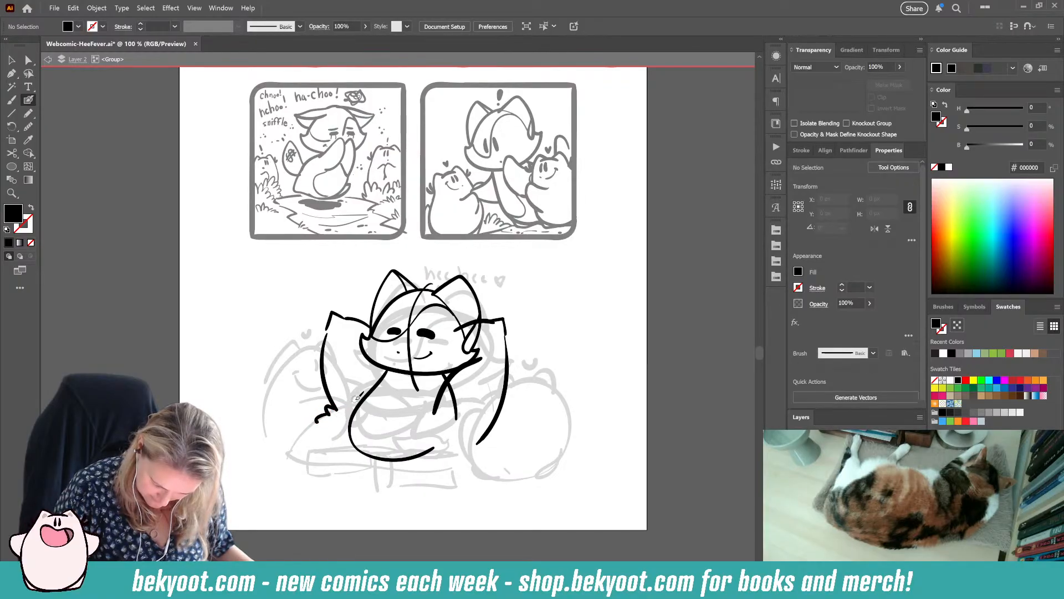
# Step: Draw a short curved stroke left of the cat's neck and a small pointed hook at the lower end of the right side outline
pyautogui.hotkey('shift', 'x')
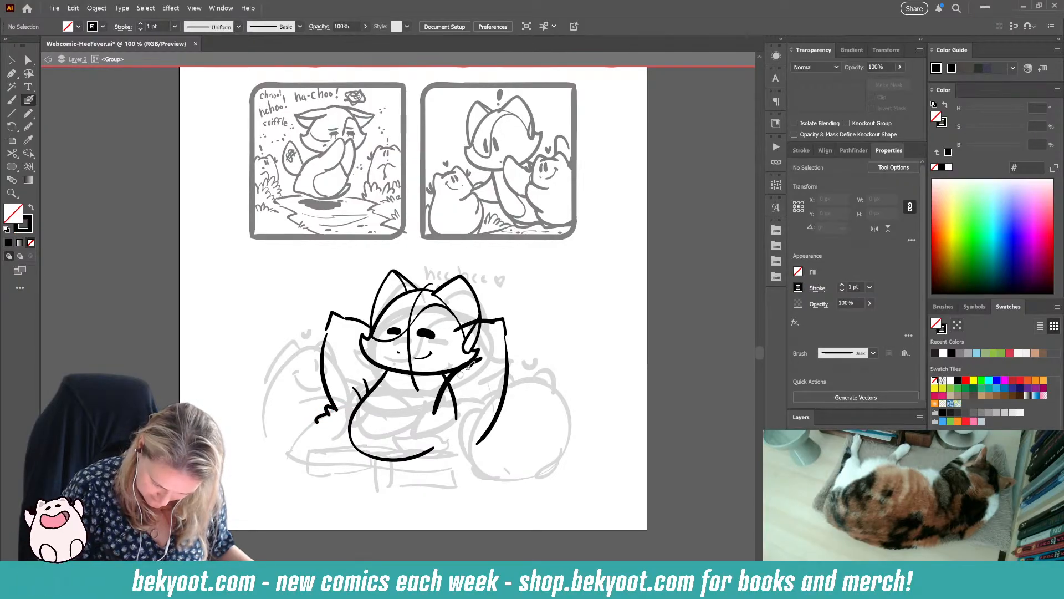
pyautogui.hotkey('ctrl', 'z')
pyautogui.hotkey('ctrl', 'z')
pyautogui.moveTo(366, 366); pyautogui.dragTo(370, 388)
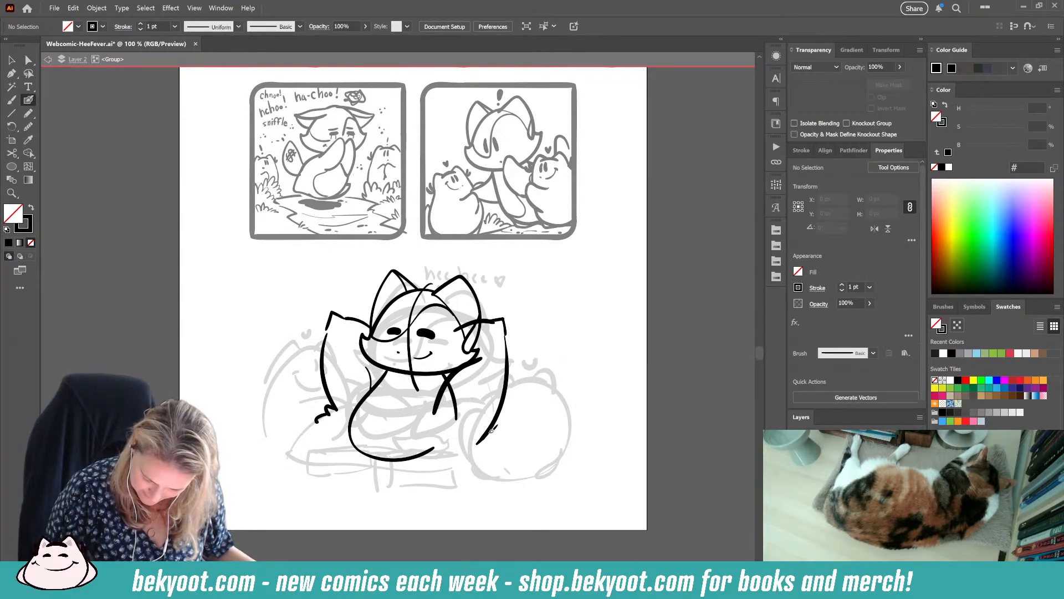
pyautogui.moveTo(491, 430)
pyautogui.mouseDown()
pyautogui.moveTo(502, 444)
pyautogui.moveTo(485, 454)
pyautogui.mouseUp()
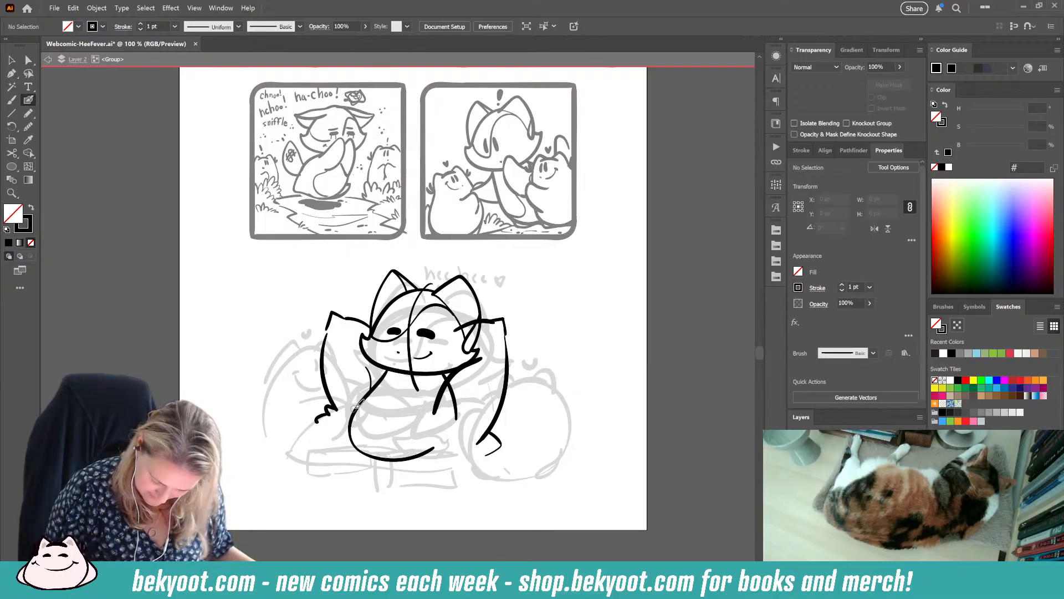
# Step: Redraw the body's lower outline with a flatter, wider base, and sweep a long curved line from the lower left across the body
pyautogui.moveTo(348, 424)
pyautogui.mouseDown()
pyautogui.moveTo(344, 447)
pyautogui.moveTo(367, 455)
pyautogui.moveTo(422, 435)
pyautogui.mouseUp()
pyautogui.hotkey('ctrl', 'z')
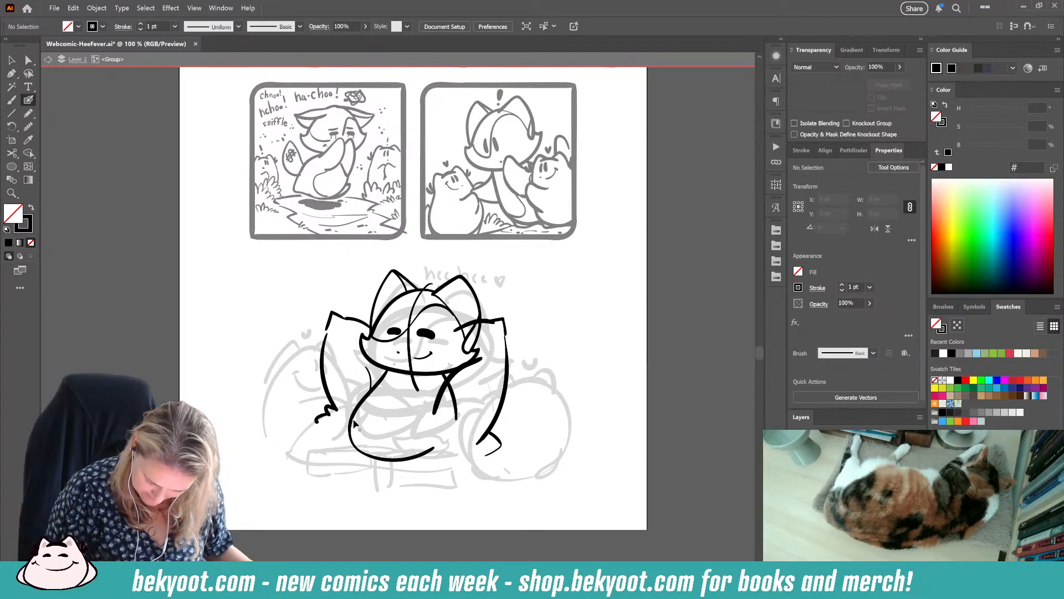
pyautogui.moveTo(350, 422)
pyautogui.mouseDown()
pyautogui.moveTo(347, 450)
pyautogui.moveTo(435, 455)
pyautogui.mouseUp()
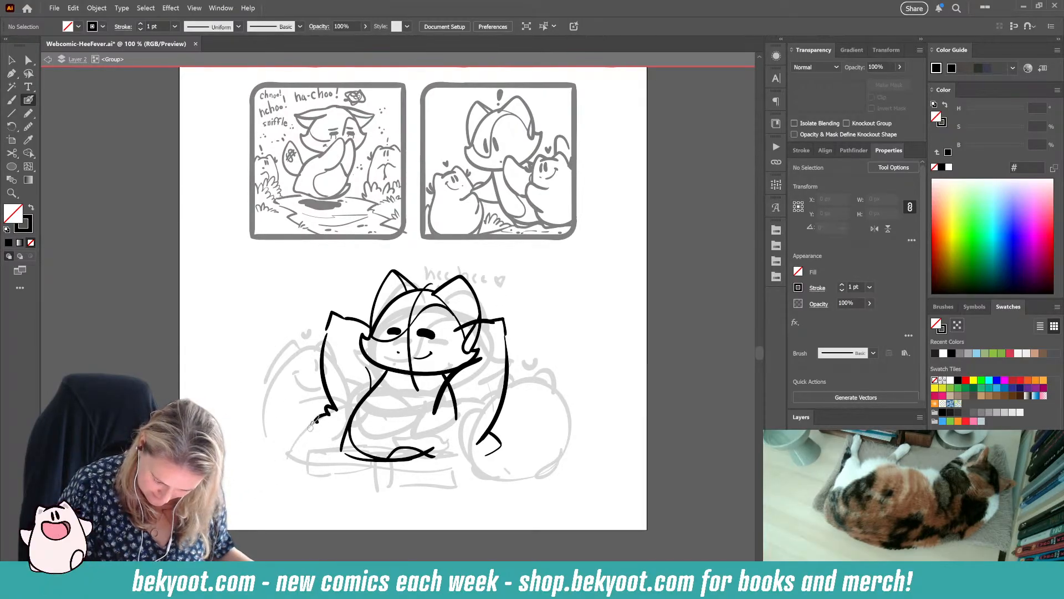
pyautogui.moveTo(295, 440)
pyautogui.mouseDown()
pyautogui.moveTo(327, 408)
pyautogui.moveTo(441, 391)
pyautogui.moveTo(440, 404)
pyautogui.mouseUp()
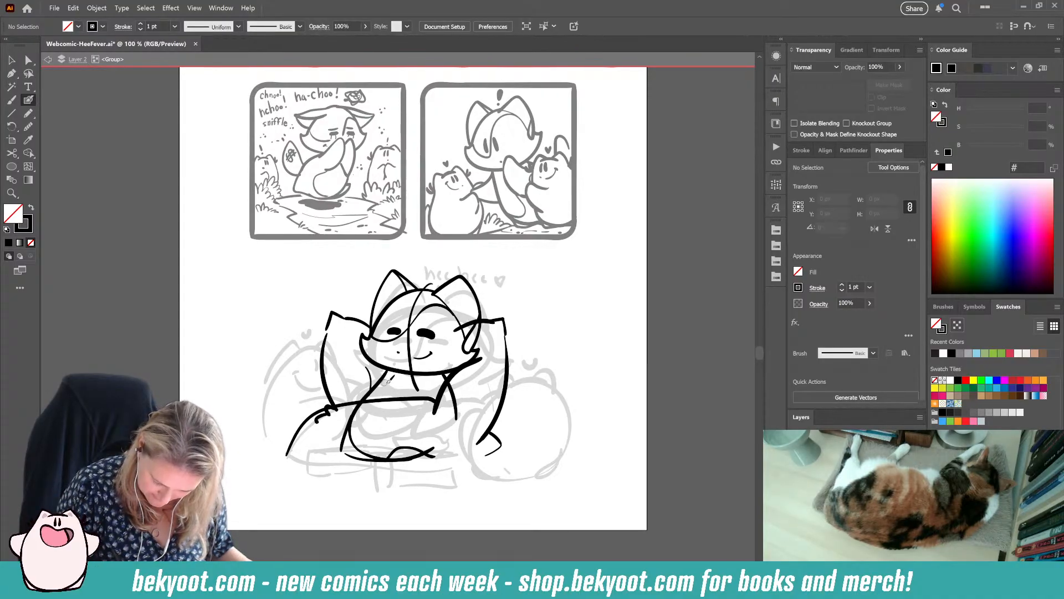
# Step: Draw the folded forelegs beneath the large cat's chin, with stacked horizontal lines and rounded forms at their left end
pyautogui.moveTo(425, 383)
pyautogui.mouseDown()
pyautogui.moveTo(396, 381)
pyautogui.moveTo(386, 398)
pyautogui.mouseUp()
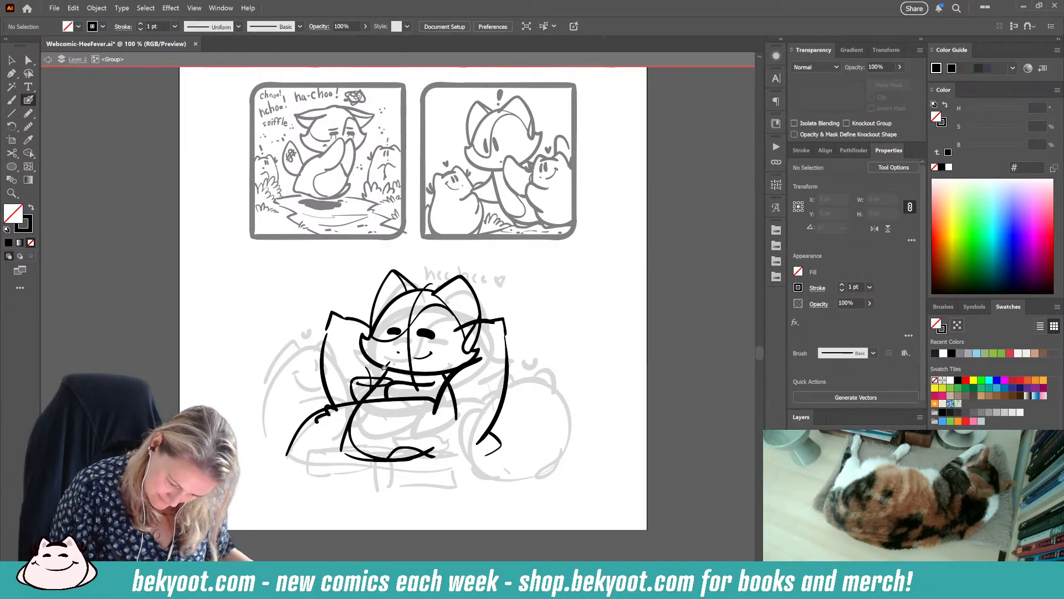
pyautogui.moveTo(352, 382); pyautogui.dragTo(355, 402)
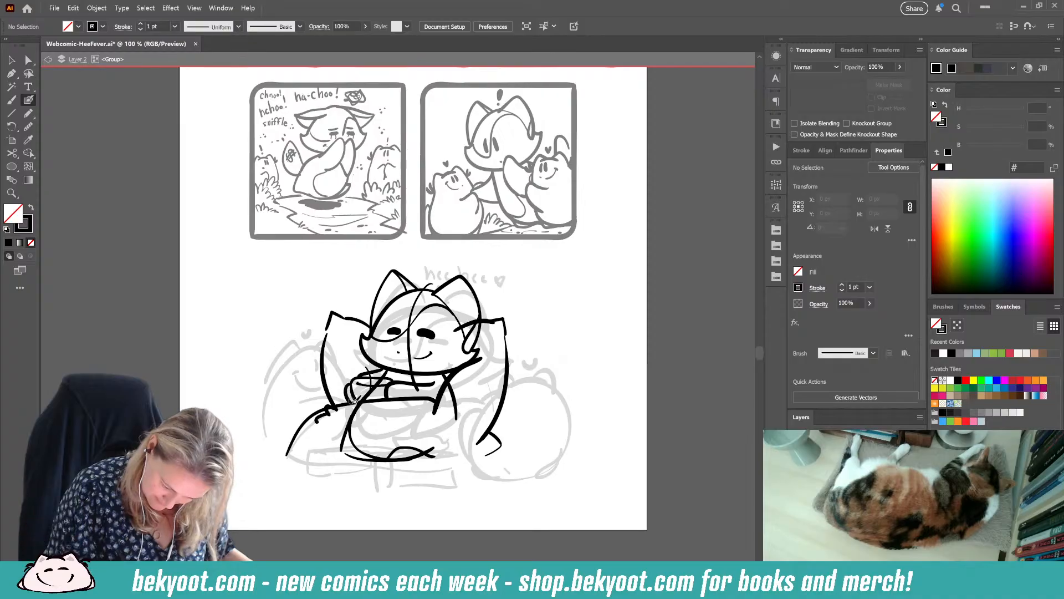
pyautogui.hotkey('ctrl', 'z')
pyautogui.hotkey('ctrl', 'z')
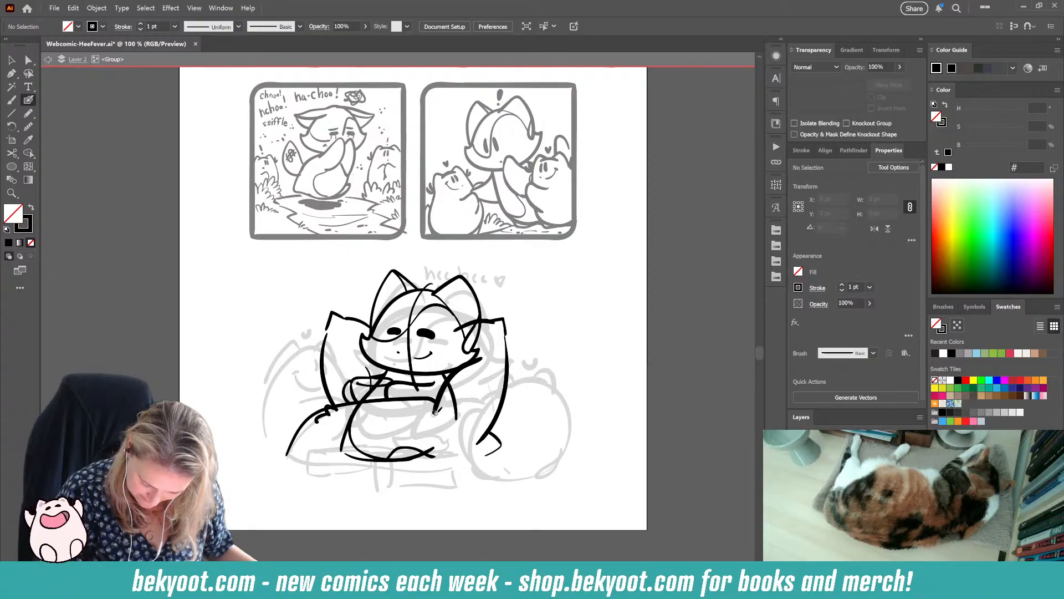
# Step: Draw the body's right edge and a flat base line ending in a small lower-left corner, and pull that corner slightly inward
pyautogui.moveTo(434, 412)
pyautogui.mouseDown()
pyautogui.moveTo(425, 439)
pyautogui.moveTo(446, 460)
pyautogui.moveTo(302, 464)
pyautogui.moveTo(280, 453)
pyautogui.moveTo(289, 448)
pyautogui.mouseUp()
pyautogui.hotkey('ctrl', 'z')
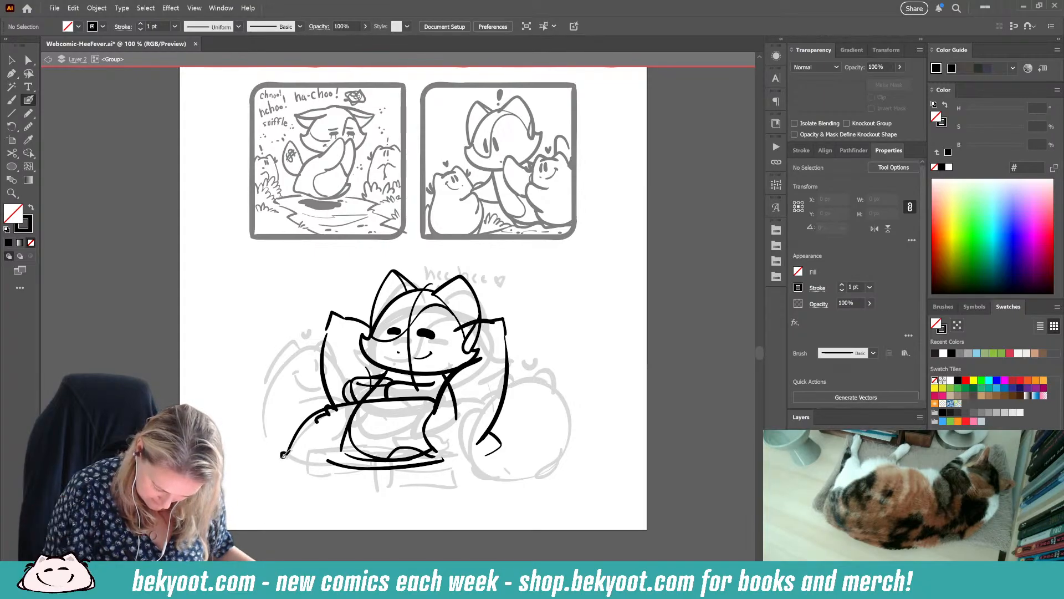
pyautogui.moveTo(280, 457); pyautogui.dragTo(344, 465)
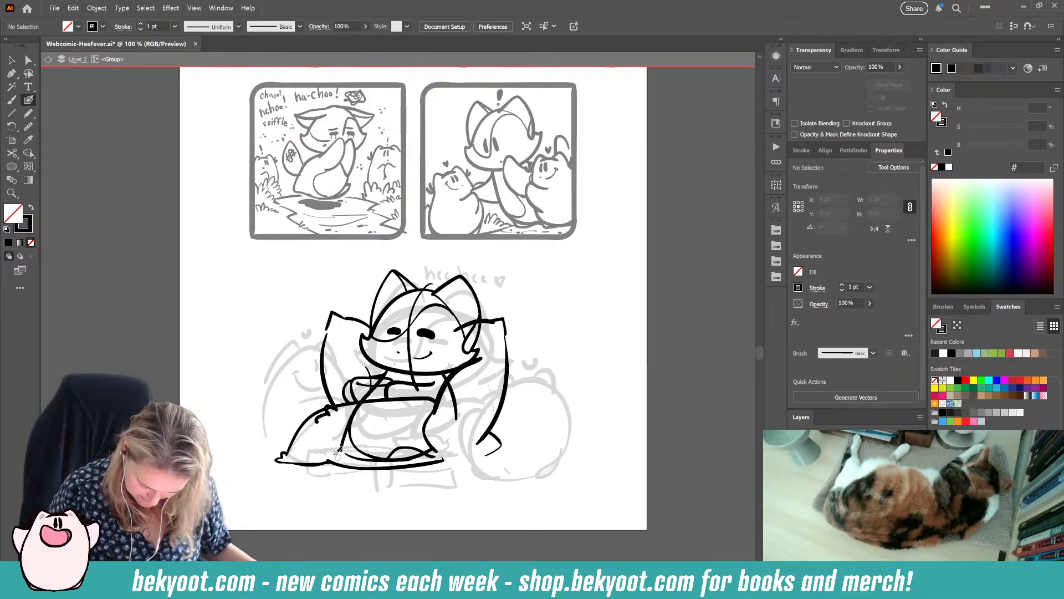
pyautogui.moveTo(294, 464); pyautogui.dragTo(297, 468)
pyautogui.moveTo(276, 431); pyautogui.dragTo(300, 432)
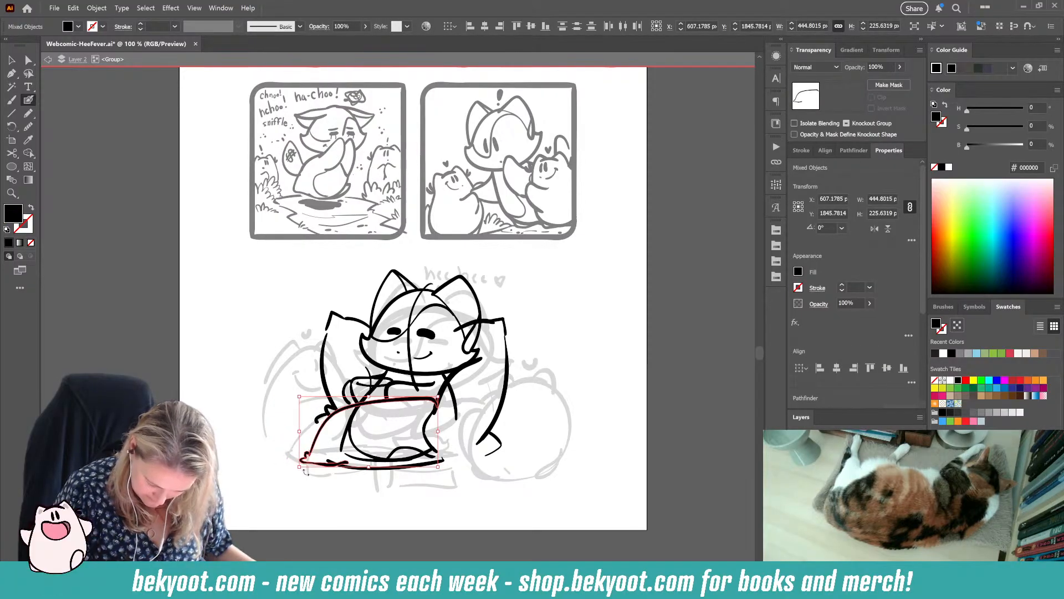
pyautogui.keyDown('ctrl'); pyautogui.click(339, 501); pyautogui.keyUp('ctrl')
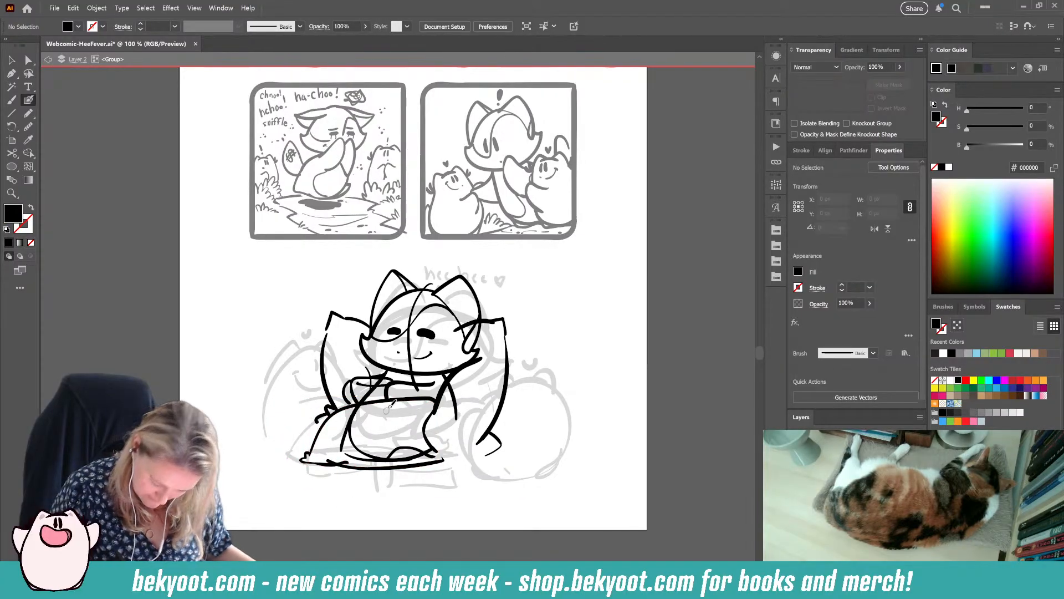
# Step: Adjust the jagged fur edge on the body's left side and try short strokes around the large cat's neck and cheeks
pyautogui.moveTo(328, 415); pyautogui.dragTo(330, 411)
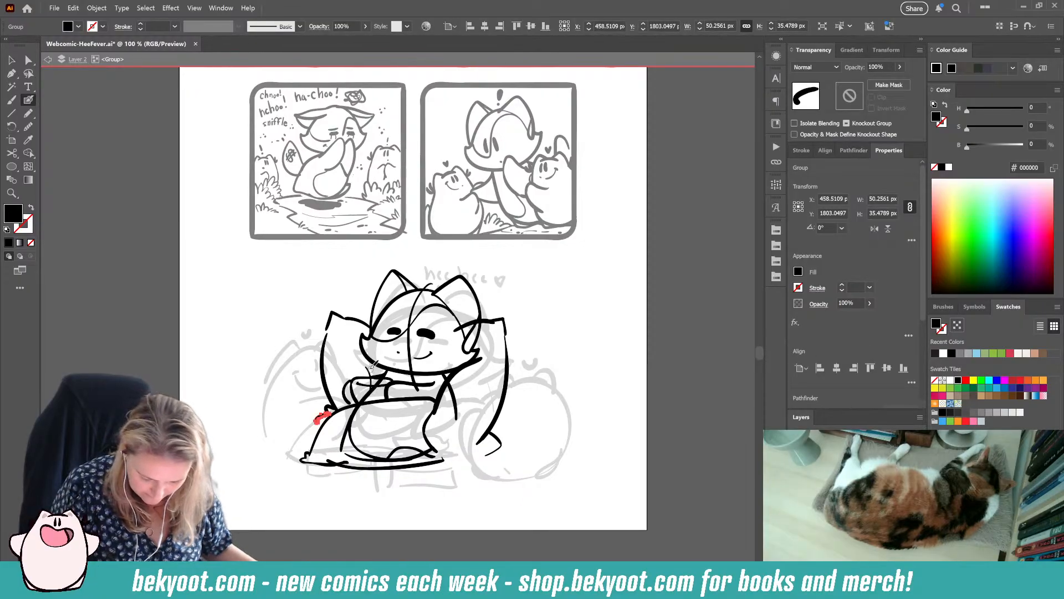
pyautogui.moveTo(363, 361); pyautogui.dragTo(380, 375)
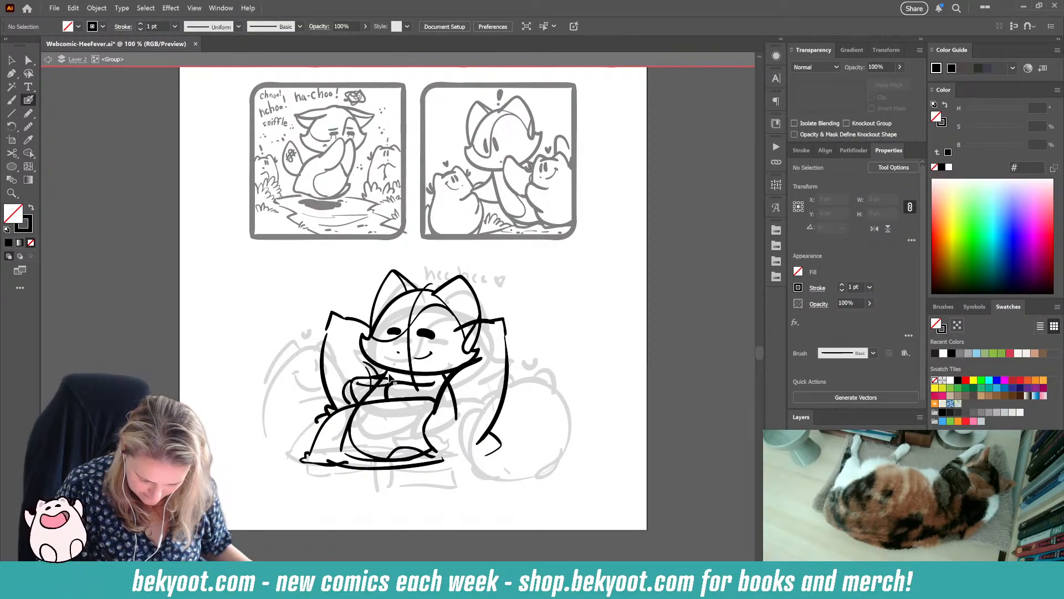
pyautogui.hotkey('ctrl', 'z')
pyautogui.moveTo(363, 331); pyautogui.dragTo(379, 315)
pyautogui.hotkey('ctrl', 'z')
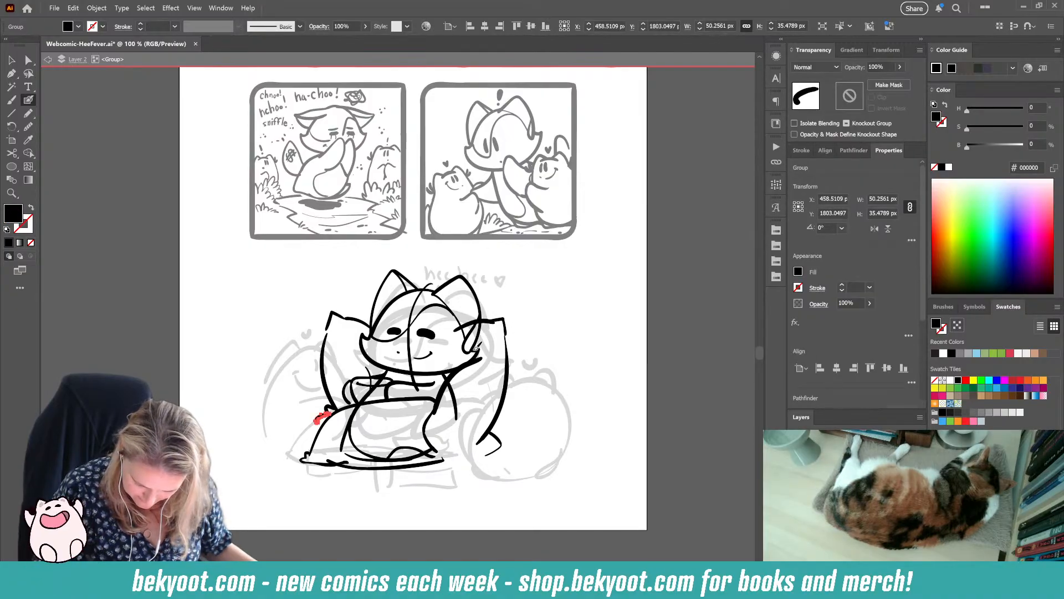
pyautogui.moveTo(474, 350); pyautogui.dragTo(486, 338)
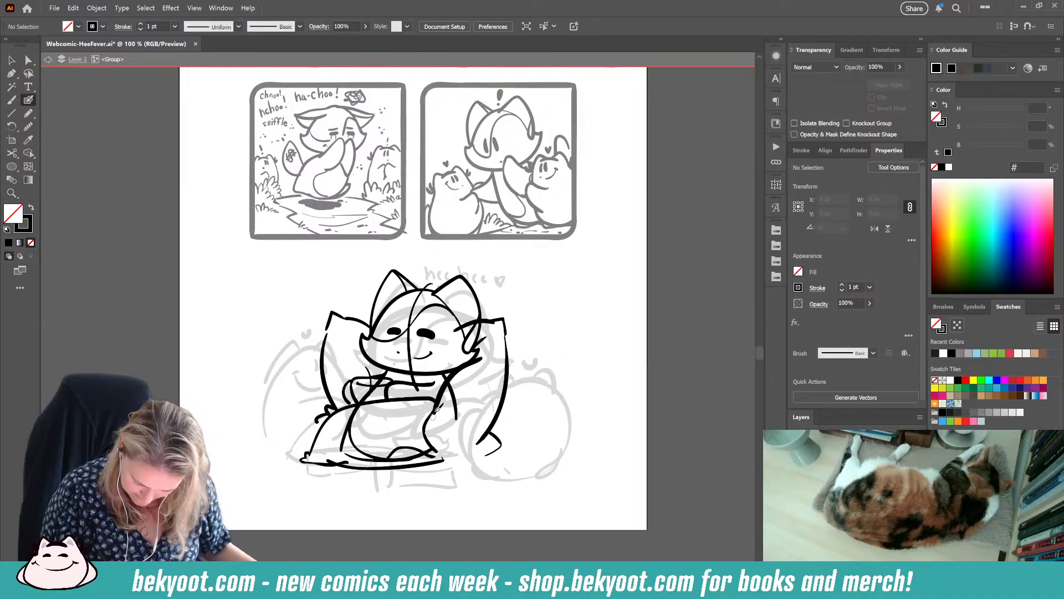
# Step: Draw a base line from the body to the right hook, delete the stray stroke under it, and shorten the side outline's lower end
pyautogui.moveTo(441, 452)
pyautogui.mouseDown()
pyautogui.moveTo(443, 460)
pyautogui.moveTo(501, 443)
pyautogui.mouseUp()
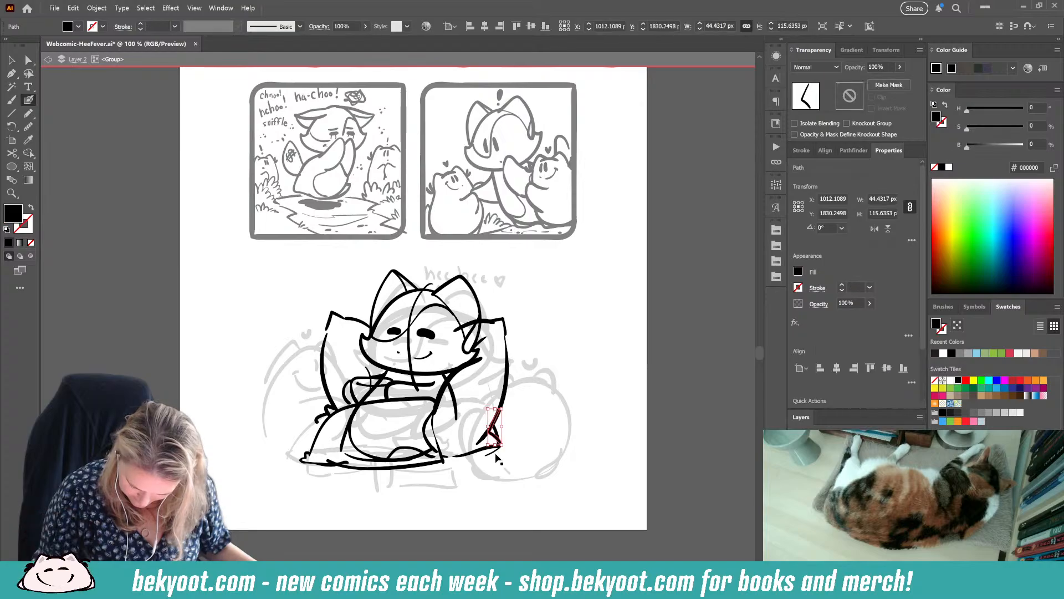
pyautogui.hotkey('ctrl', 'shift', 'a')
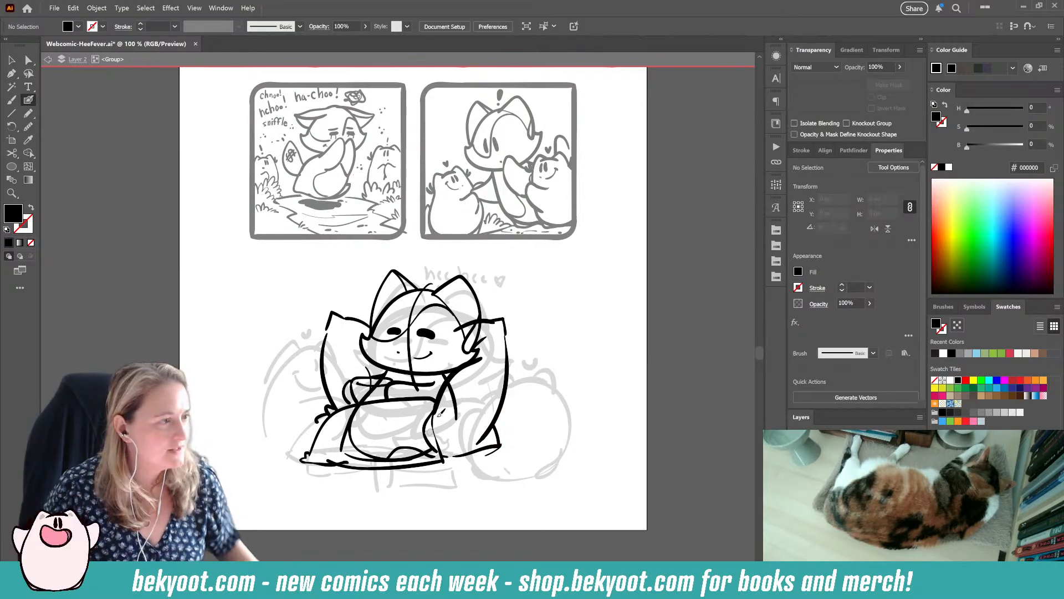
pyautogui.keyDown('ctrl'); pyautogui.click(487, 456); pyautogui.keyUp('ctrl')
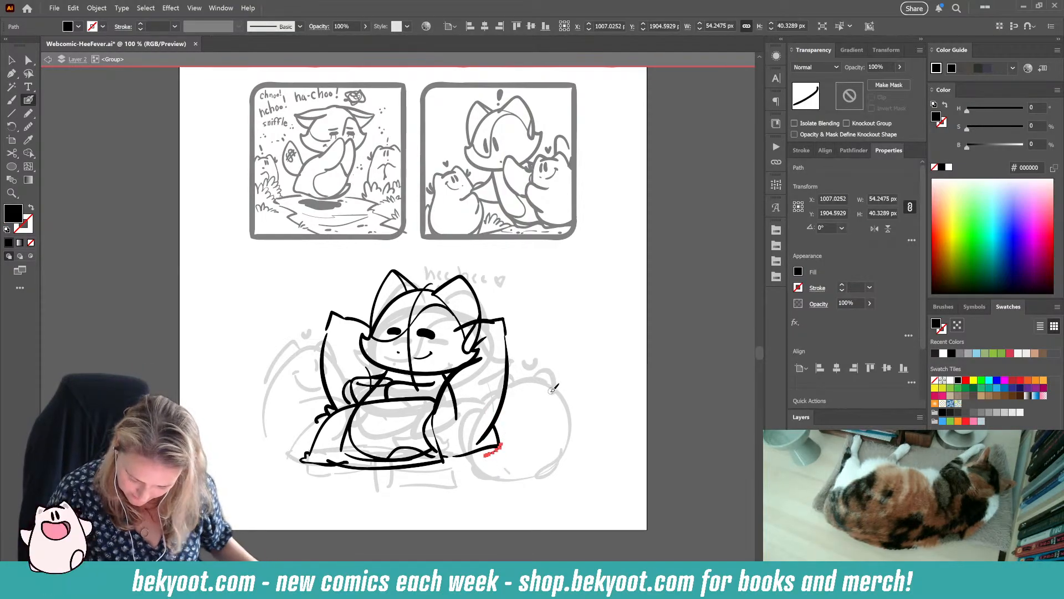
pyautogui.press('Delete')
pyautogui.keyDown('ctrl'); pyautogui.click(487, 433); pyautogui.keyUp('ctrl')
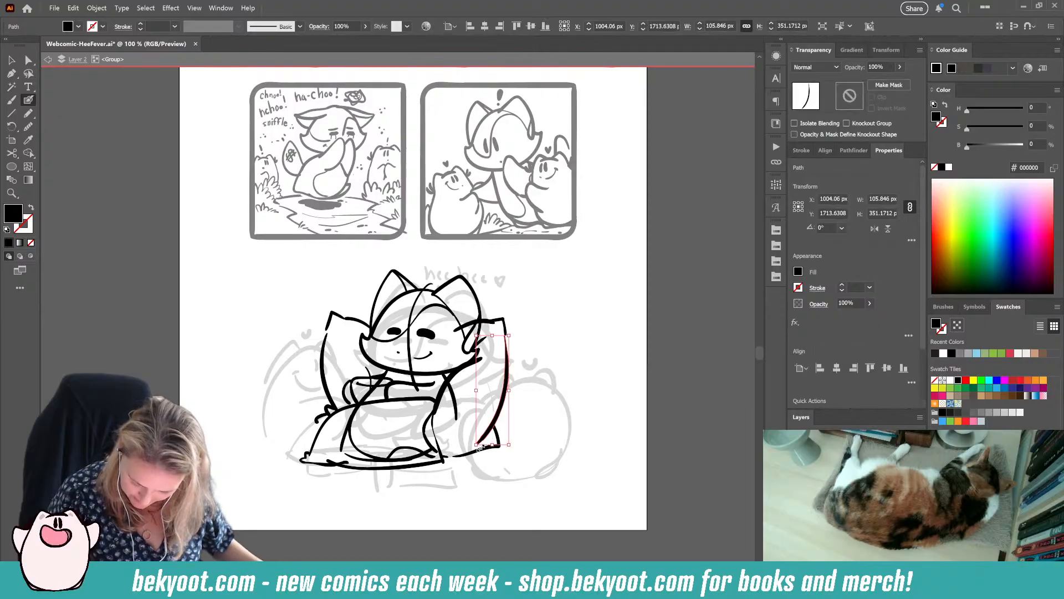
pyautogui.moveTo(493, 444); pyautogui.dragTo(494, 432)
pyautogui.keyDown('ctrl'); pyautogui.click(522, 415); pyautogui.keyUp('ctrl')
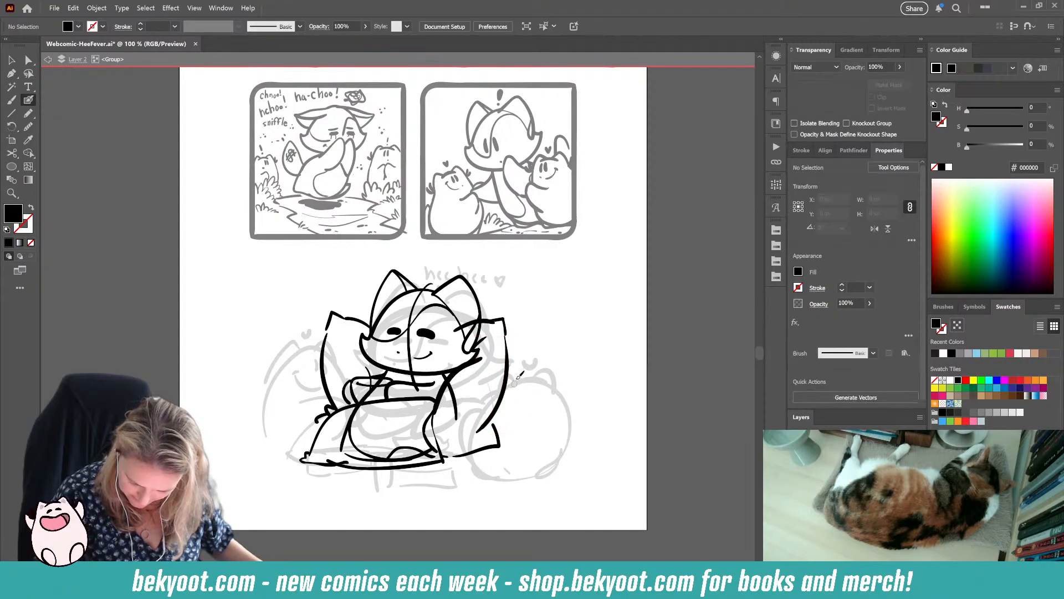
# Step: Draw a wide outline bulging from the large cat's right side, redoing it with a pointed outer corner that returns to the base line
pyautogui.moveTo(522, 340)
pyautogui.mouseDown()
pyautogui.moveTo(533, 336)
pyautogui.moveTo(508, 348)
pyautogui.moveTo(547, 355)
pyautogui.moveTo(557, 413)
pyautogui.moveTo(501, 445)
pyautogui.mouseUp()
pyautogui.hotkey('ctrl', 'z')
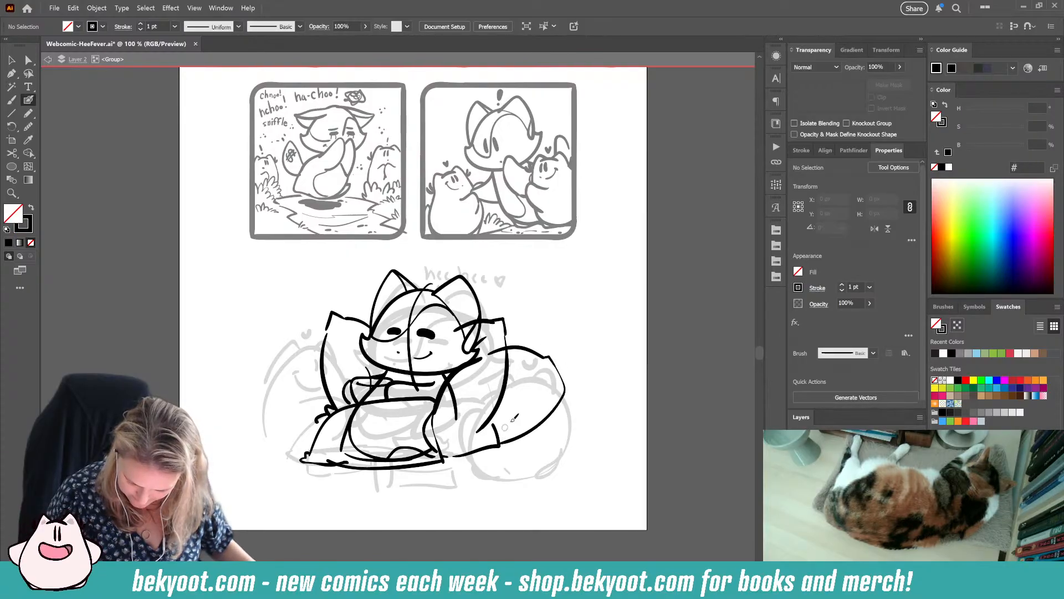
pyautogui.hotkey('ctrl', 'z')
pyautogui.moveTo(541, 354)
pyautogui.mouseDown()
pyautogui.moveTo(577, 411)
pyautogui.moveTo(501, 444)
pyautogui.mouseUp()
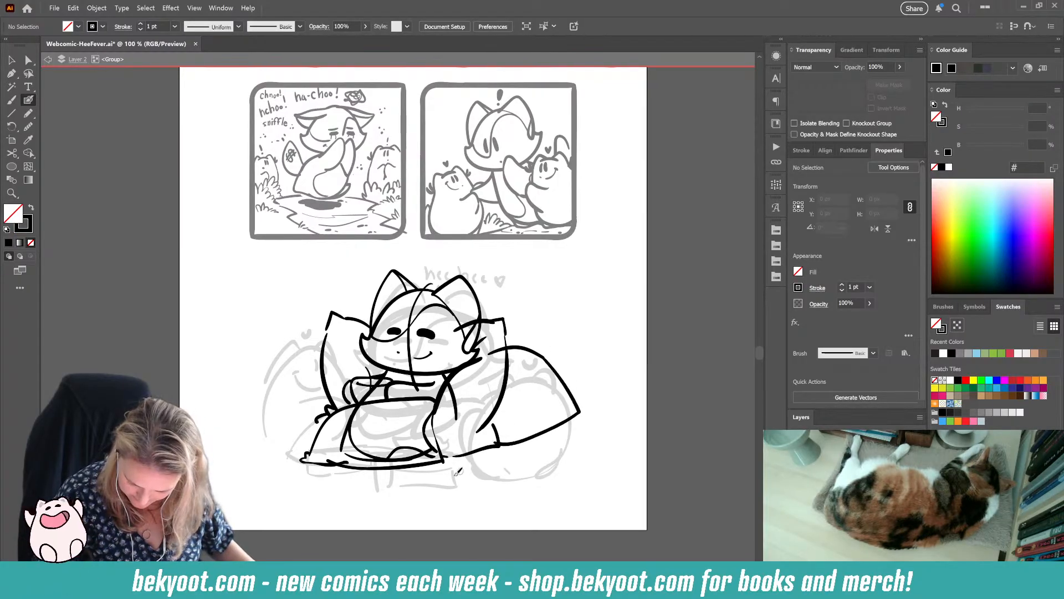
# Step: Try several short curved strokes inside the wide right-hand outline, beside the tall side contour
pyautogui.moveTo(493, 392); pyautogui.dragTo(523, 371)
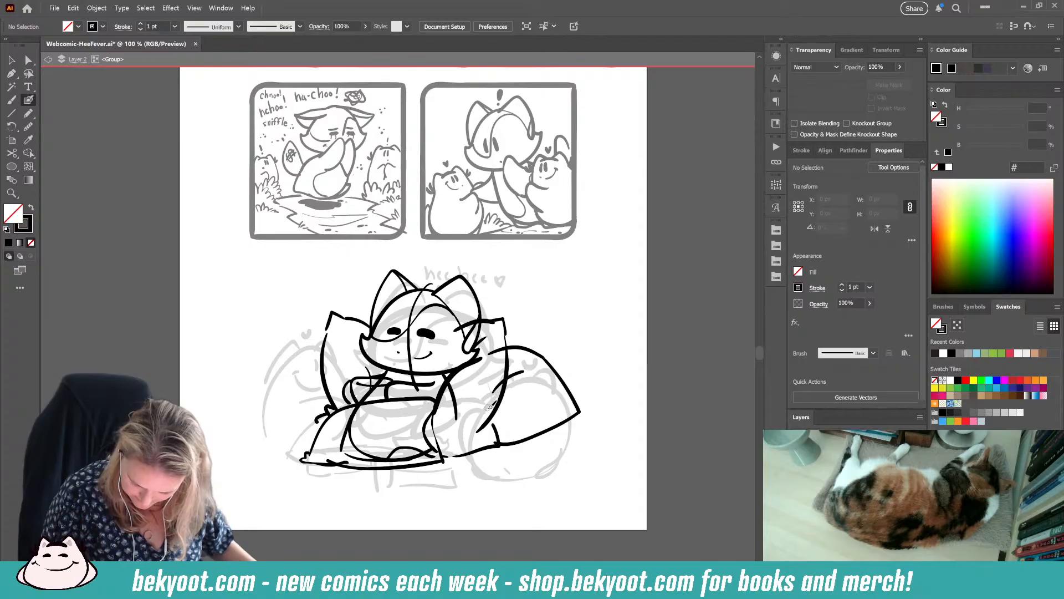
pyautogui.moveTo(490, 409)
pyautogui.mouseDown()
pyautogui.moveTo(529, 382)
pyautogui.moveTo(504, 383)
pyautogui.moveTo(520, 378)
pyautogui.moveTo(531, 391)
pyautogui.moveTo(509, 372)
pyautogui.moveTo(528, 358)
pyautogui.mouseUp()
pyautogui.hotkey('ctrl', 'z')
pyautogui.hotkey('ctrl', 'z')
pyautogui.hotkey('ctrl', 'z')
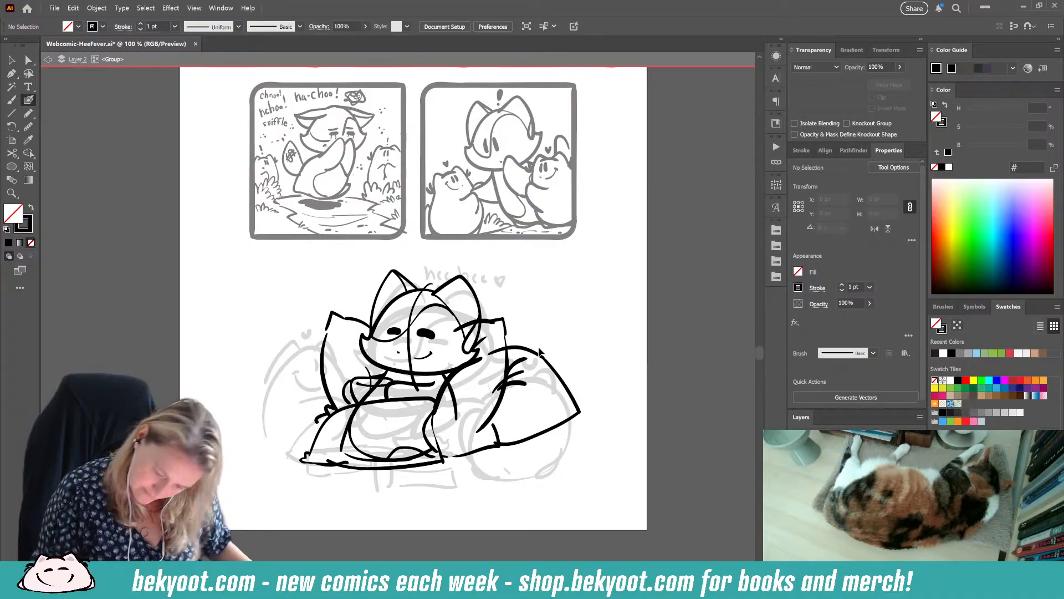
pyautogui.moveTo(501, 385)
pyautogui.mouseDown()
pyautogui.moveTo(529, 380)
pyautogui.moveTo(521, 361)
pyautogui.moveTo(527, 376)
pyautogui.mouseUp()
pyautogui.hotkey('ctrl', 'z')
pyautogui.hotkey('ctrl', 'z')
pyautogui.hotkey('ctrl', 'z')
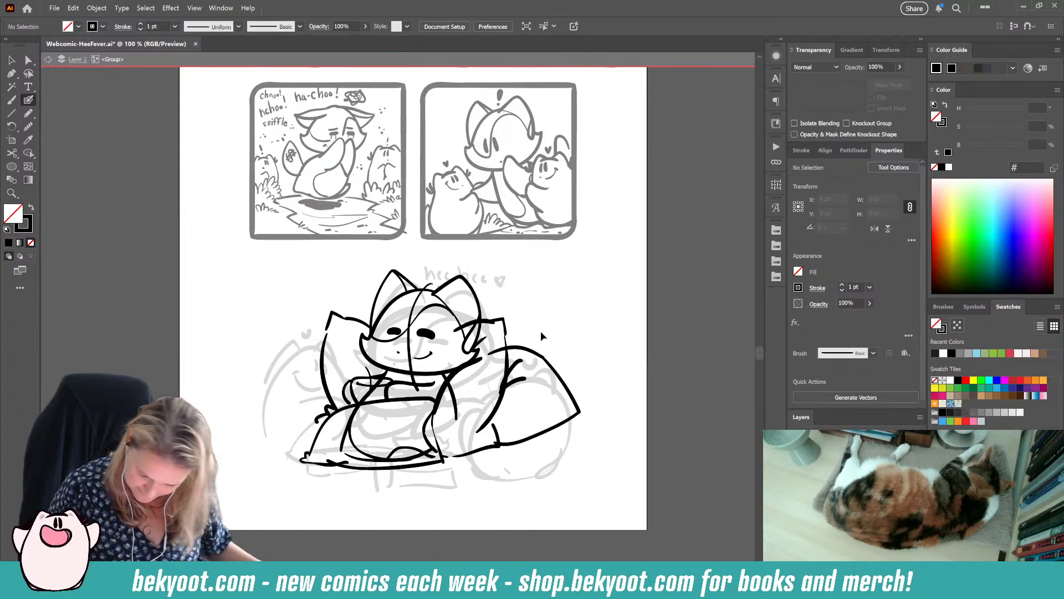
# Step: Narrow the wide right-hand outline, delete the short strokes inside it, and adjust its upper edge to begin at the side contour
pyautogui.moveTo(538, 340); pyautogui.dragTo(554, 374)
pyautogui.moveTo(584, 340); pyautogui.dragTo(592, 352)
pyautogui.moveTo(542, 433); pyautogui.dragTo(525, 440)
pyautogui.keyDown('ctrl'); pyautogui.click(541, 424); pyautogui.keyUp('ctrl')
pyautogui.keyDown('ctrl'); pyautogui.click(514, 365); pyautogui.keyUp('ctrl')
pyautogui.keyDown('ctrl'); pyautogui.keyDown('shift'); pyautogui.click(520, 380); pyautogui.keyUp('shift'); pyautogui.keyUp('ctrl')
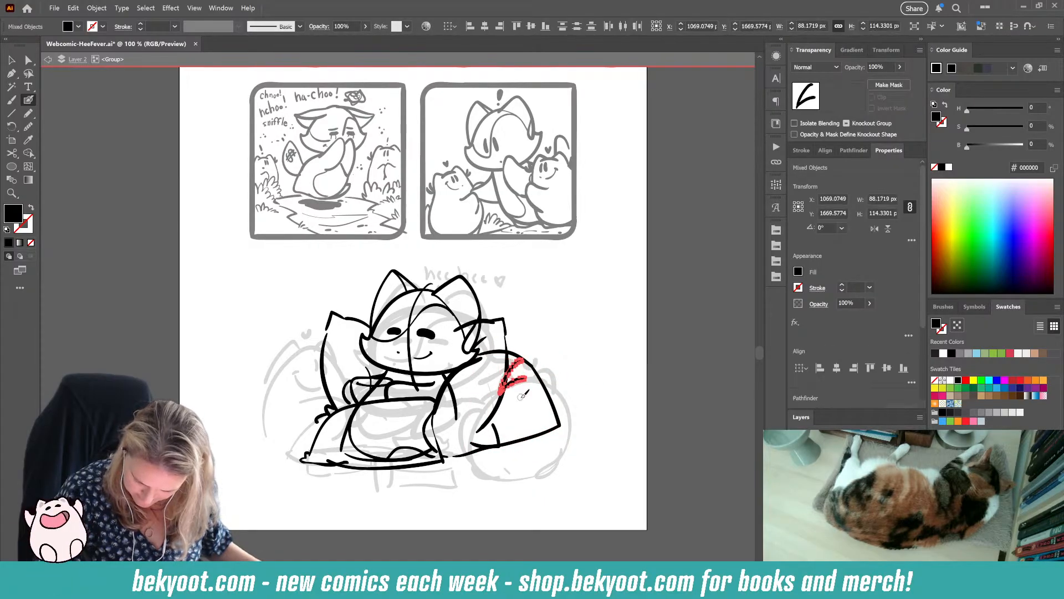
pyautogui.press('Delete')
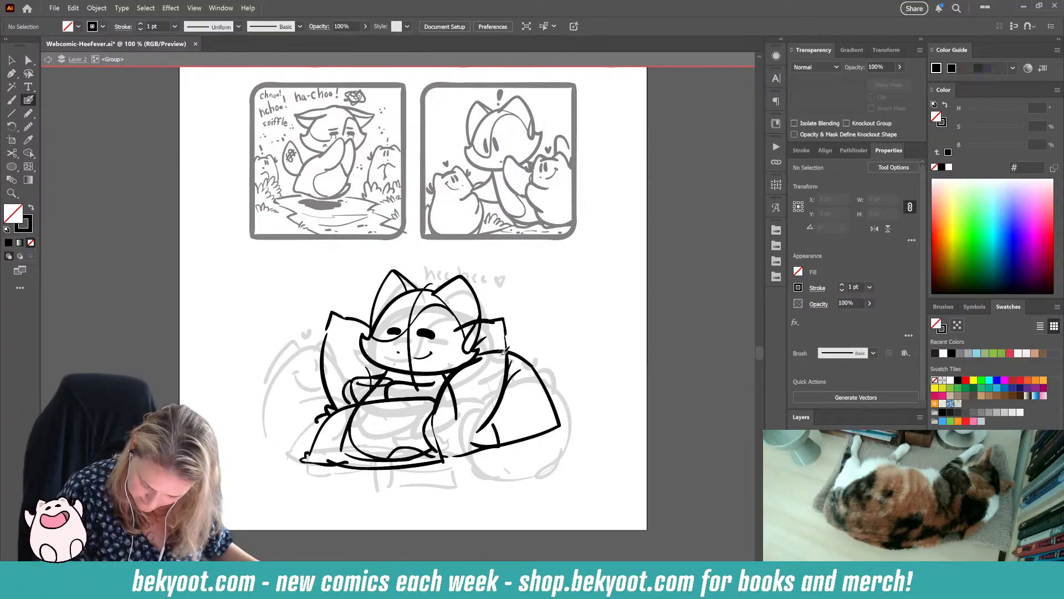
pyautogui.moveTo(535, 361)
pyautogui.mouseDown()
pyautogui.moveTo(479, 356)
pyautogui.moveTo(499, 348)
pyautogui.mouseUp()
pyautogui.hotkey('ctrl', 'shift', 'a')
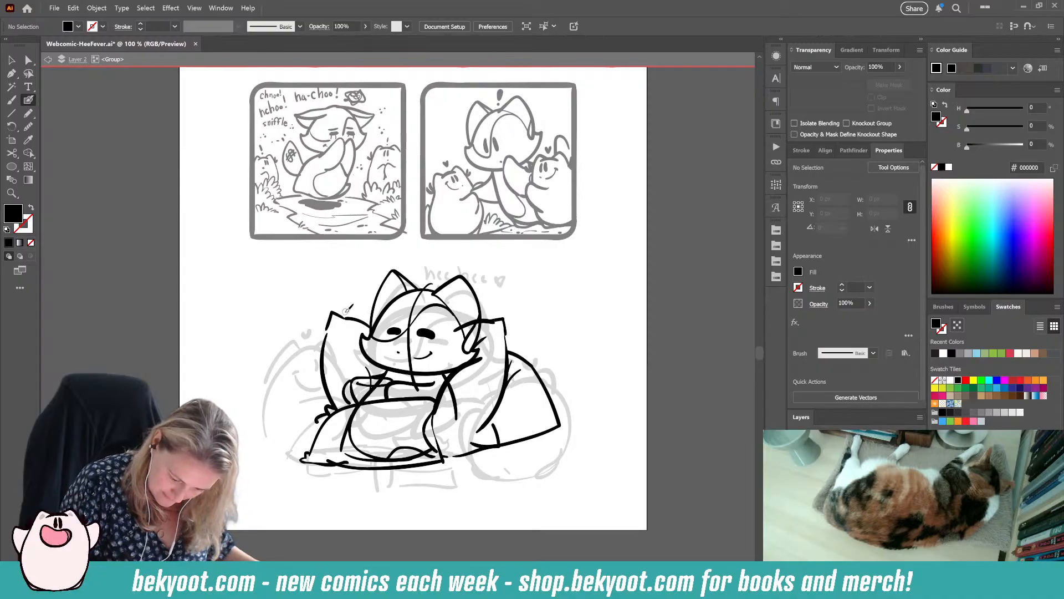
# Step: Remove the large cat's left side outline and its pointed upper corner, and draw a new gently curved left side
pyautogui.moveTo(326, 331); pyautogui.dragTo(345, 317)
pyautogui.hotkey('ctrl', 'z')
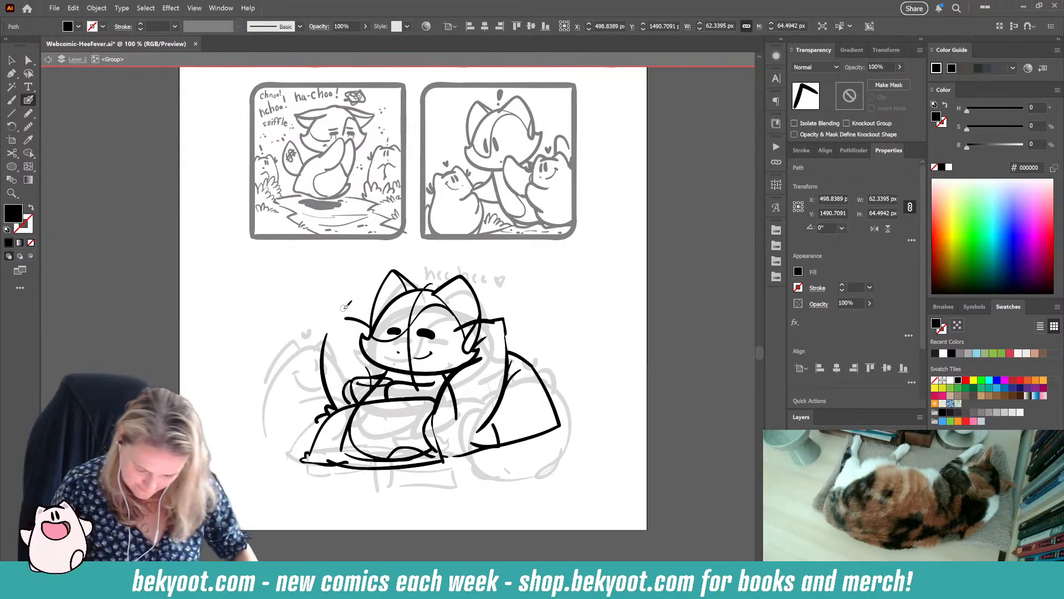
pyautogui.moveTo(335, 410); pyautogui.dragTo(326, 332)
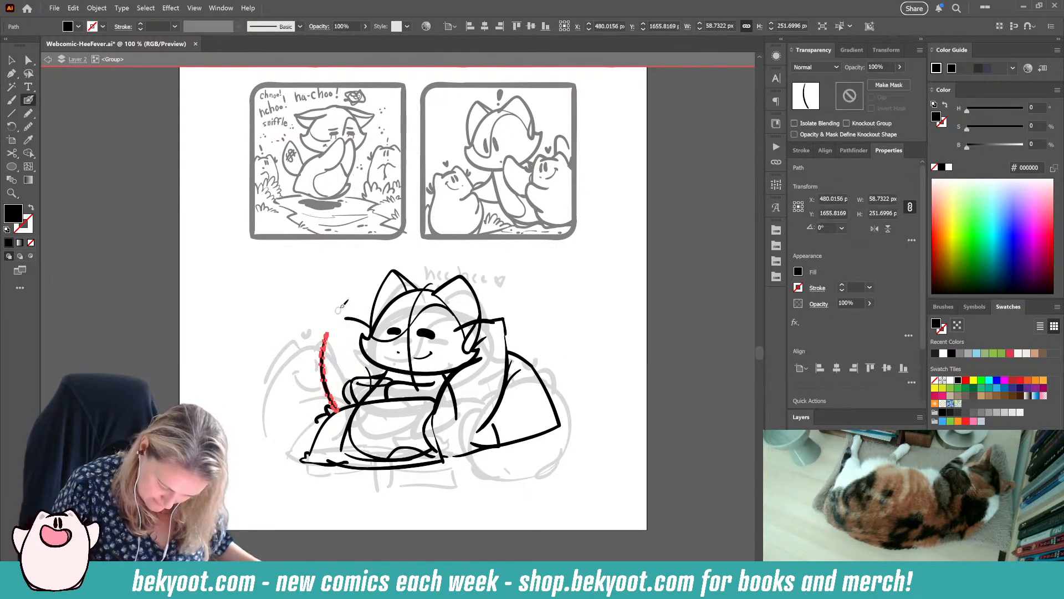
pyautogui.hotkey('ctrl', 'z')
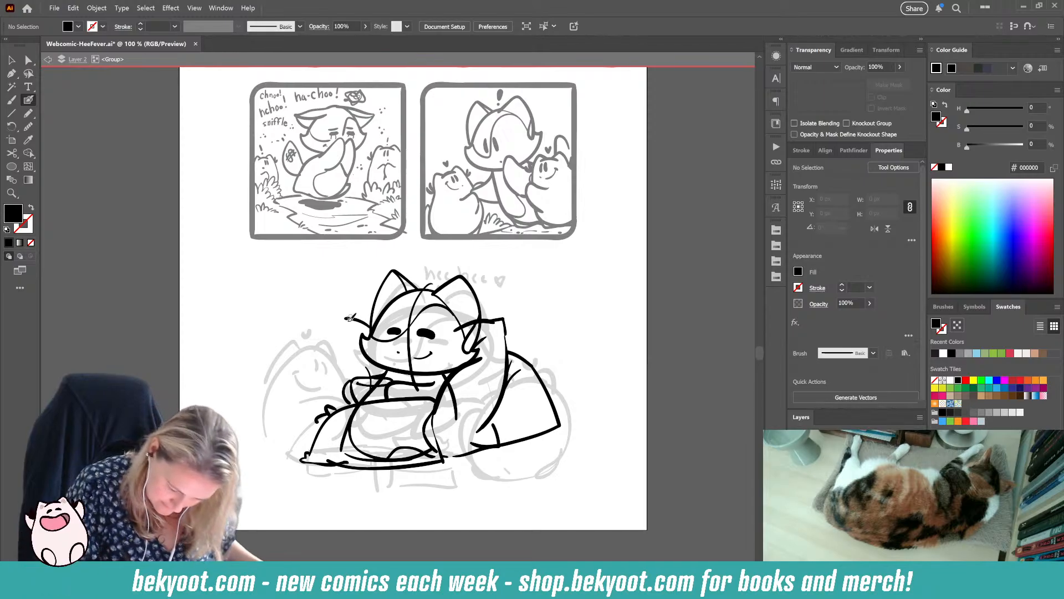
pyautogui.moveTo(332, 326); pyautogui.dragTo(327, 355)
pyautogui.hotkey('shift', 'x')
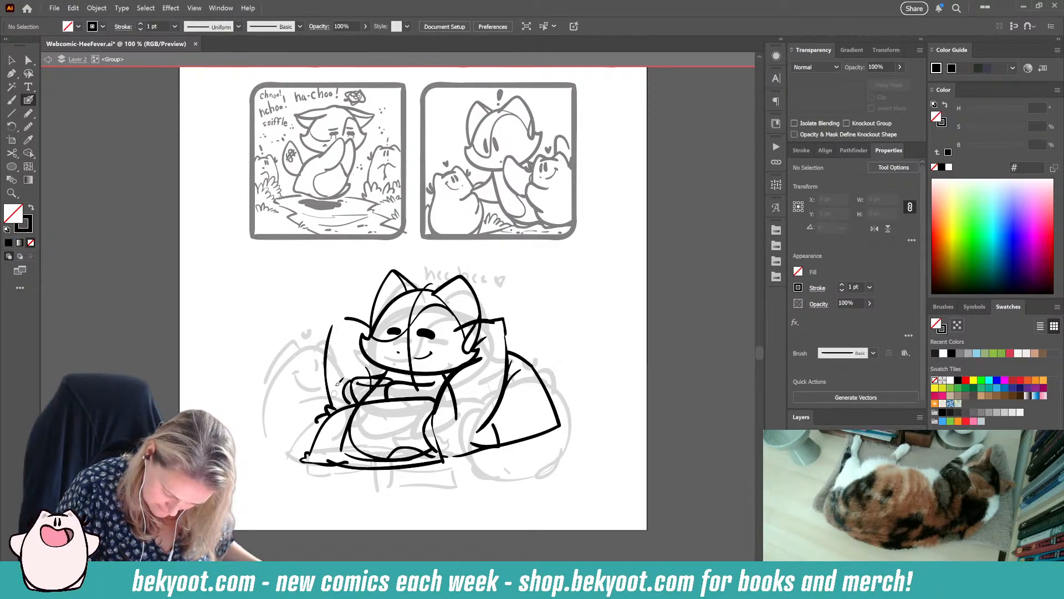
# Step: Join the new left side to the shoulder line with a softer upper corner and shift the side slightly outward
pyautogui.moveTo(334, 322)
pyautogui.mouseDown()
pyautogui.moveTo(331, 335)
pyautogui.moveTo(368, 327)
pyautogui.mouseUp()
pyautogui.hotkey('ctrl', 'shift', 'a')
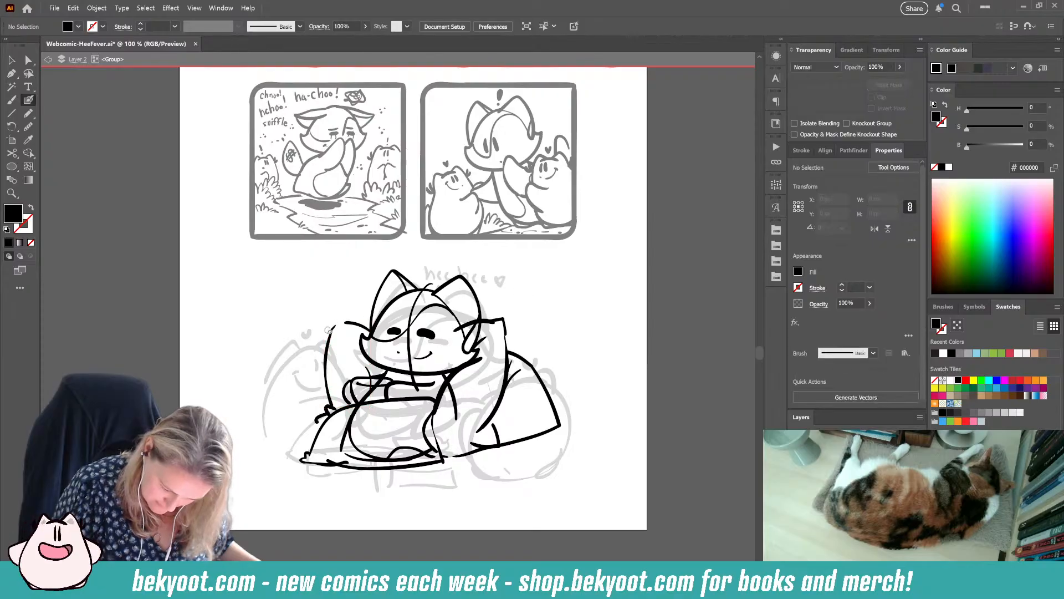
pyautogui.keyDown('ctrl'); pyautogui.click(330, 334); pyautogui.keyUp('ctrl')
pyautogui.hotkey('ctrl', 'shift', 'a')
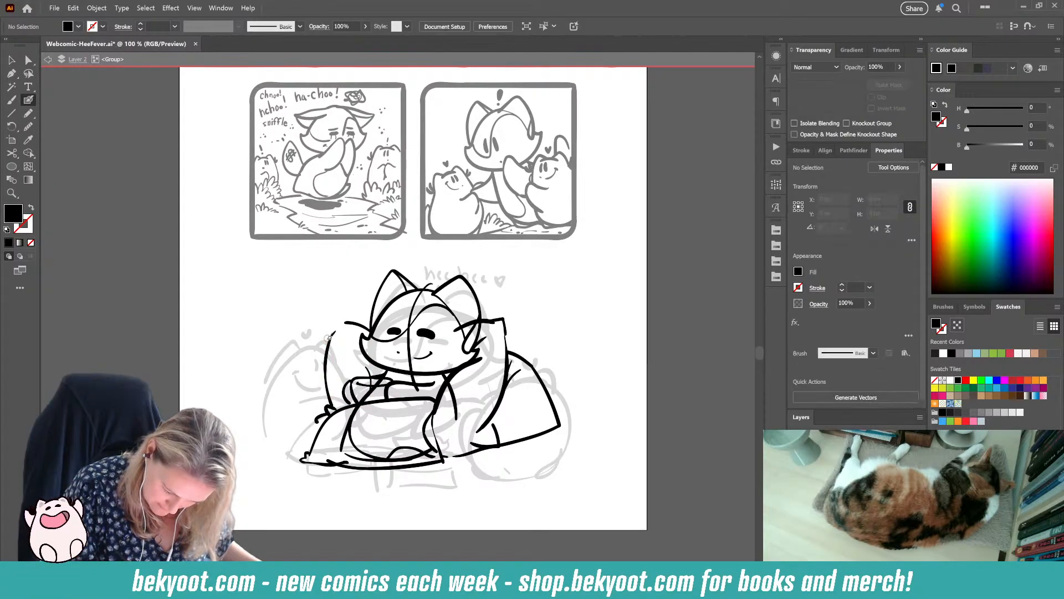
pyautogui.hotkey('shift', 'x')
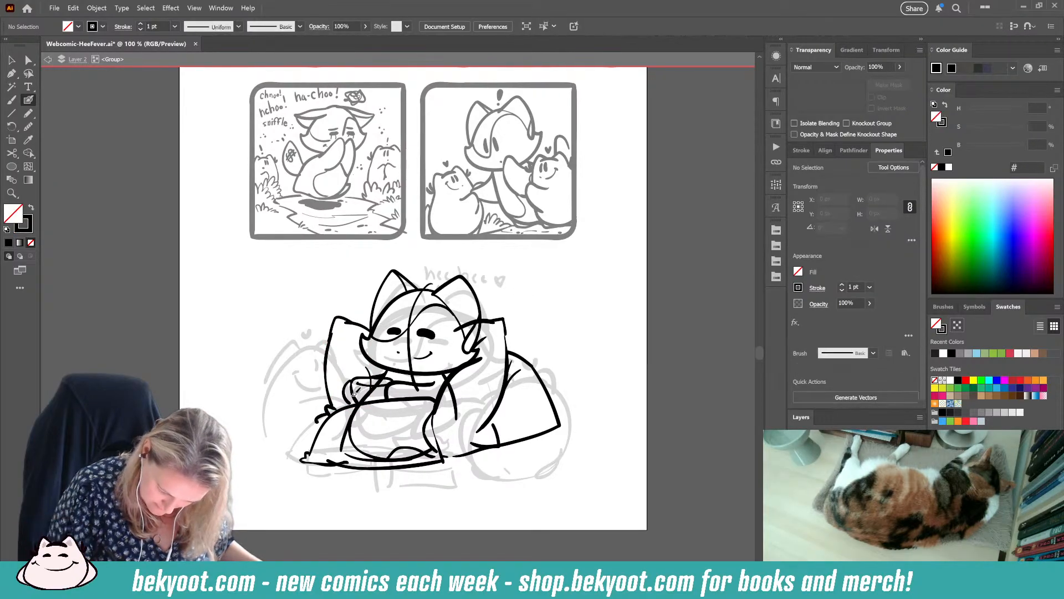
pyautogui.moveTo(326, 368); pyautogui.dragTo(323, 369)
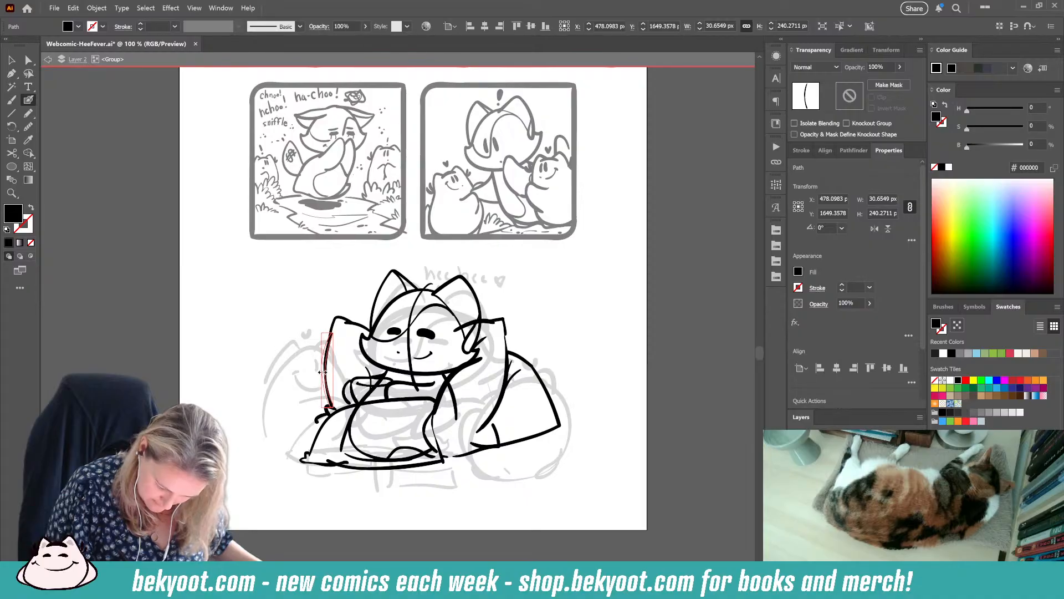
pyautogui.keyDown('ctrl'); pyautogui.click(347, 353); pyautogui.keyUp('ctrl')
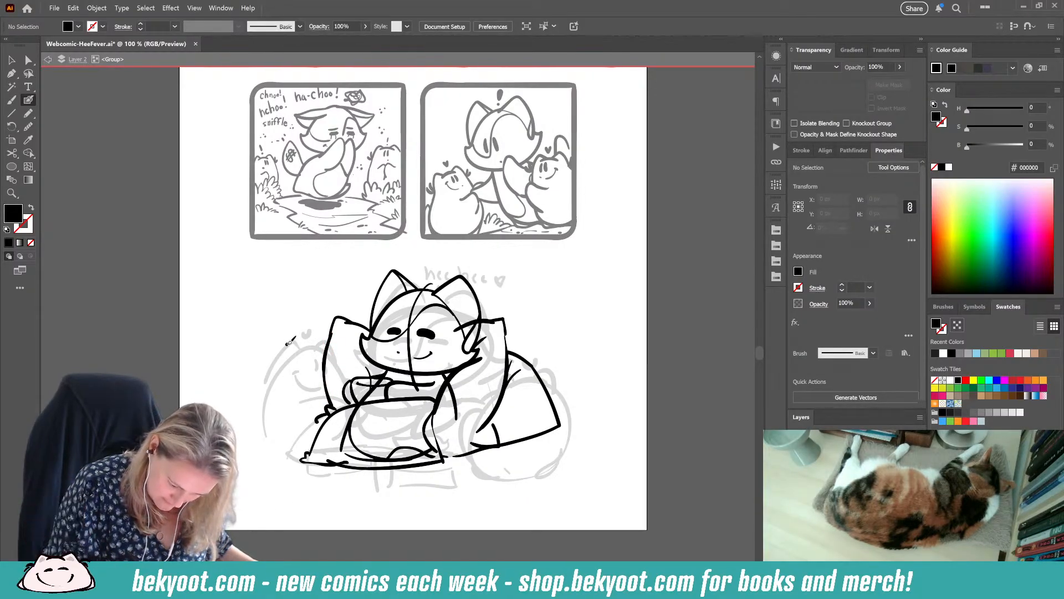
# Step: Draw the left small cat's head beside the large cat, with two ears, two upright eyes and a smile
pyautogui.moveTo(305, 336); pyautogui.dragTo(318, 330)
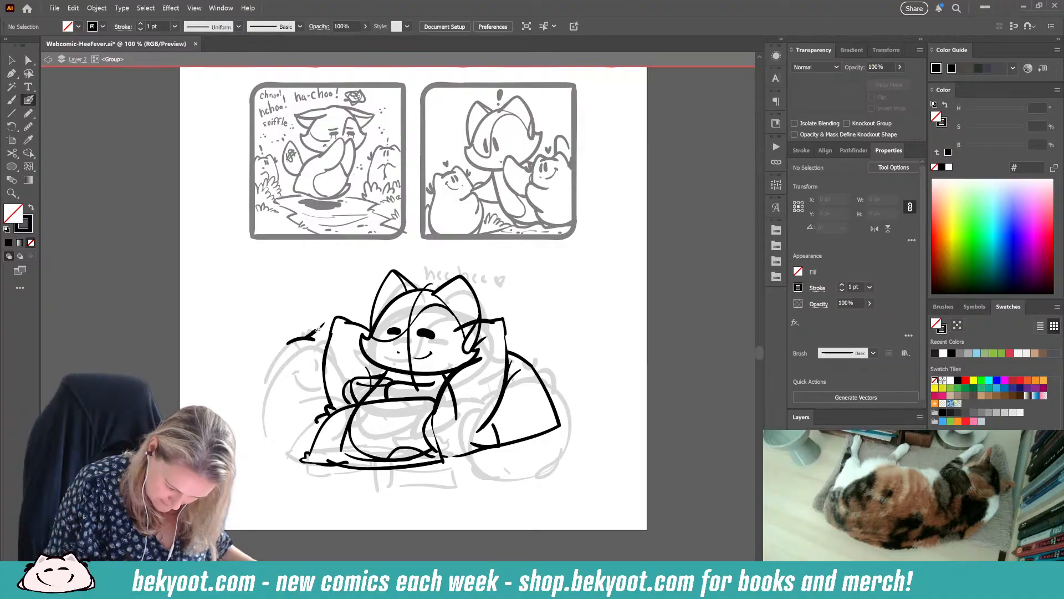
pyautogui.rightClick(327, 331)
pyautogui.click(278, 392)
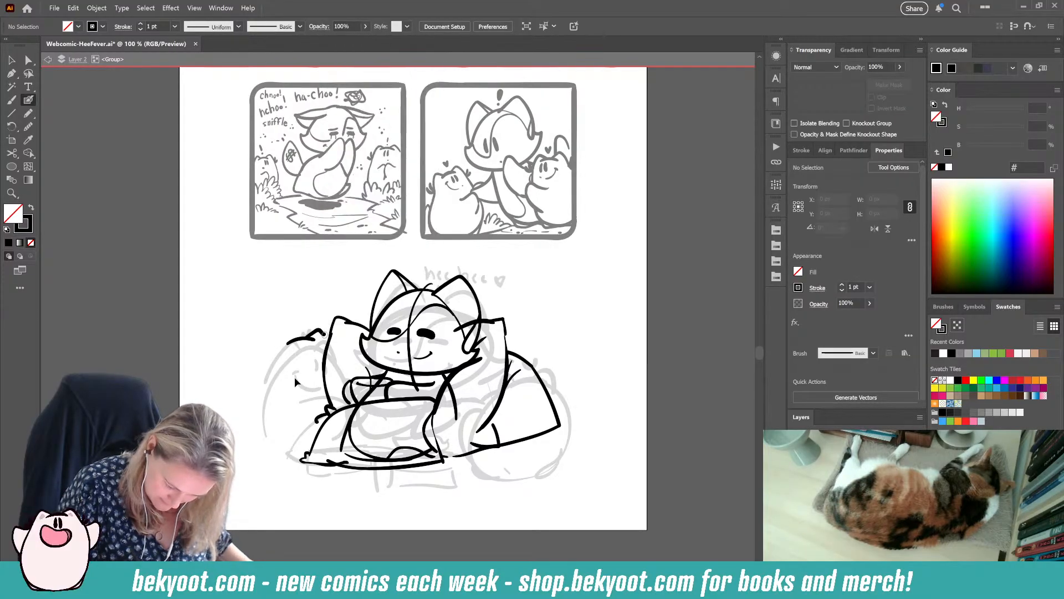
pyautogui.hotkey('ctrl', 'z')
pyautogui.moveTo(306, 337)
pyautogui.mouseDown()
pyautogui.moveTo(329, 332)
pyautogui.moveTo(281, 330)
pyautogui.moveTo(269, 354)
pyautogui.moveTo(312, 345)
pyautogui.moveTo(295, 371)
pyautogui.moveTo(287, 362)
pyautogui.moveTo(310, 370)
pyautogui.moveTo(299, 387)
pyautogui.moveTo(324, 372)
pyautogui.moveTo(311, 414)
pyautogui.mouseUp()
pyautogui.hotkey('ctrl', 'z')
pyautogui.hotkey('ctrl', 'z')
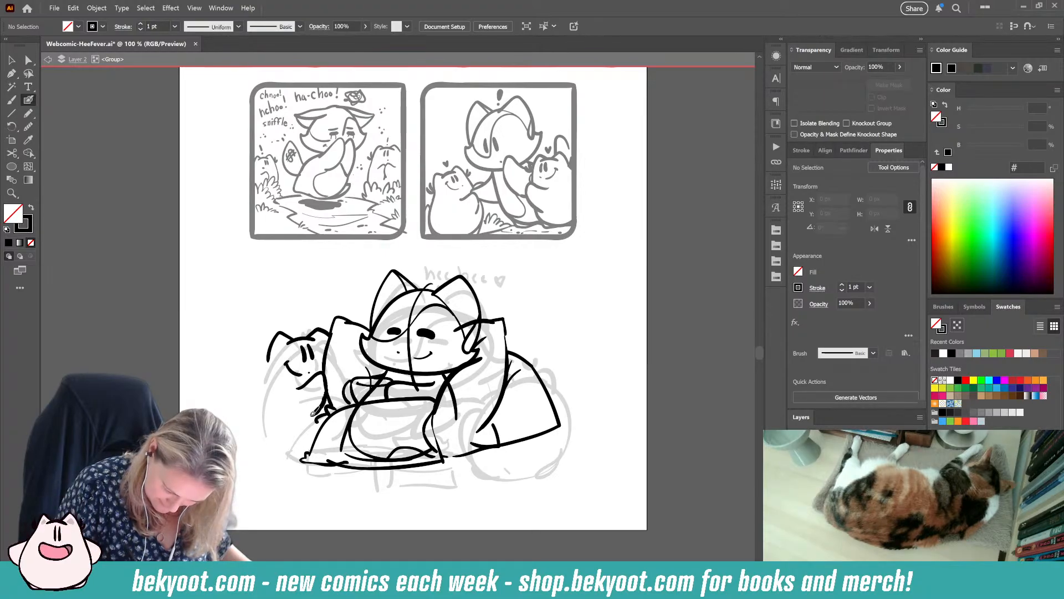
# Step: Draw the left small cat's outer paw, its rounded outer side and a base line meeting the large cat
pyautogui.moveTo(267, 359); pyautogui.dragTo(260, 356)
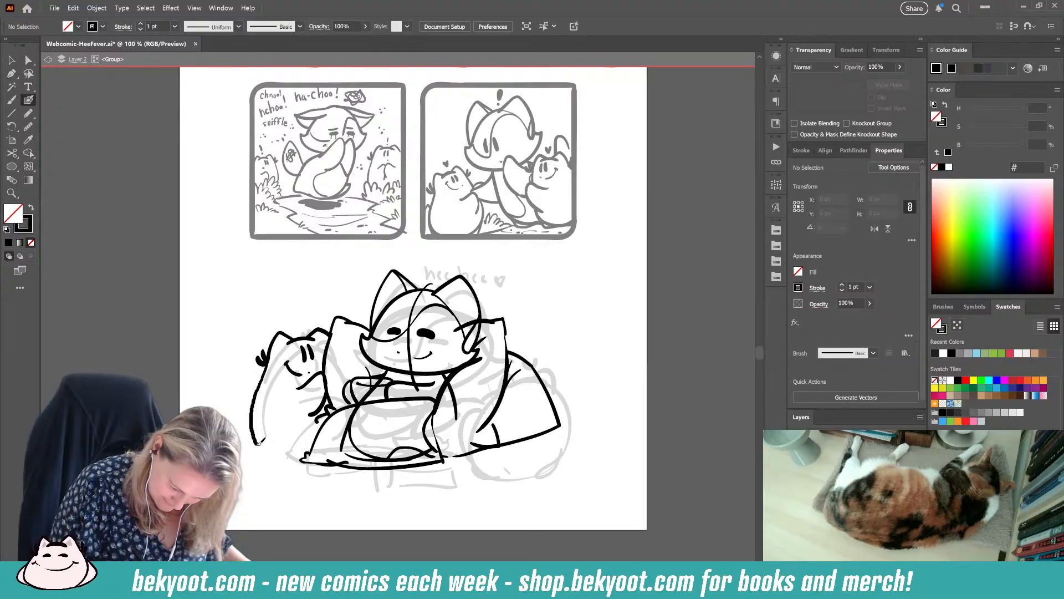
pyautogui.moveTo(280, 458); pyautogui.dragTo(290, 462)
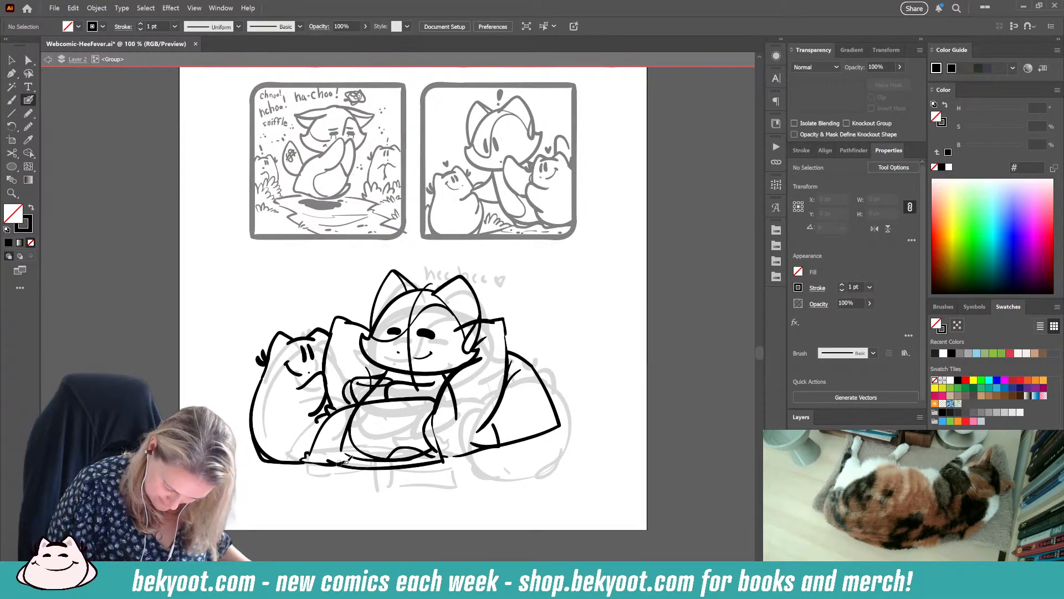
pyautogui.moveTo(239, 449)
pyautogui.mouseDown()
pyautogui.moveTo(283, 472)
pyautogui.moveTo(278, 460)
pyautogui.mouseUp()
pyautogui.keyDown('ctrl'); pyautogui.click(282, 512); pyautogui.keyUp('ctrl')
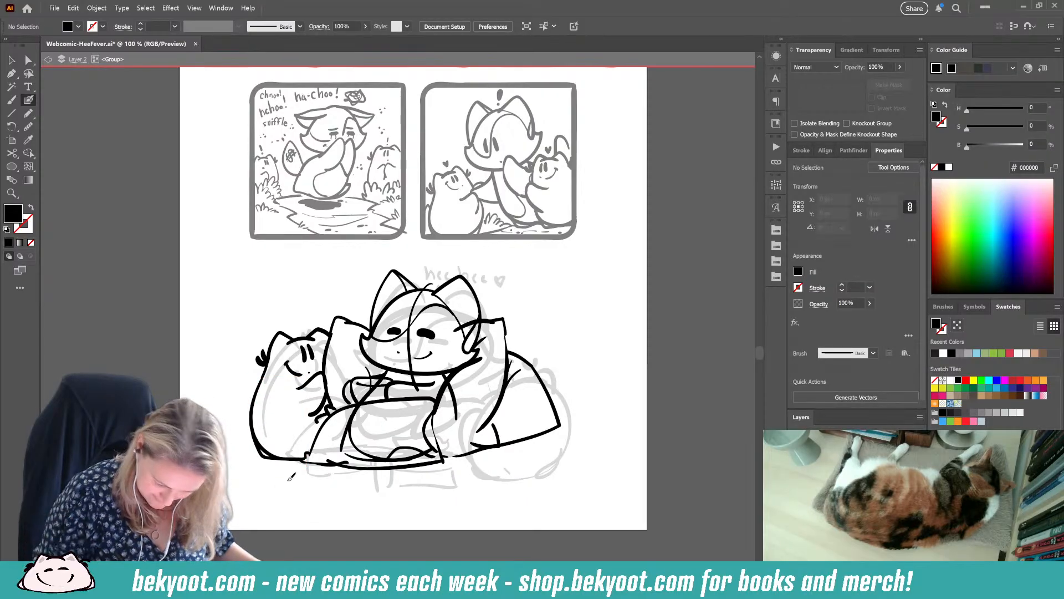
# Step: Trim the left small cat's inner ear where it meets the large cat's side
pyautogui.moveTo(327, 408)
pyautogui.mouseDown()
pyautogui.moveTo(332, 331)
pyautogui.moveTo(323, 339)
pyautogui.mouseUp()
pyautogui.keyDown('ctrl'); pyautogui.click(320, 321); pyautogui.keyUp('ctrl')
pyautogui.keyDown('ctrl'); pyautogui.click(326, 332); pyautogui.keyUp('ctrl')
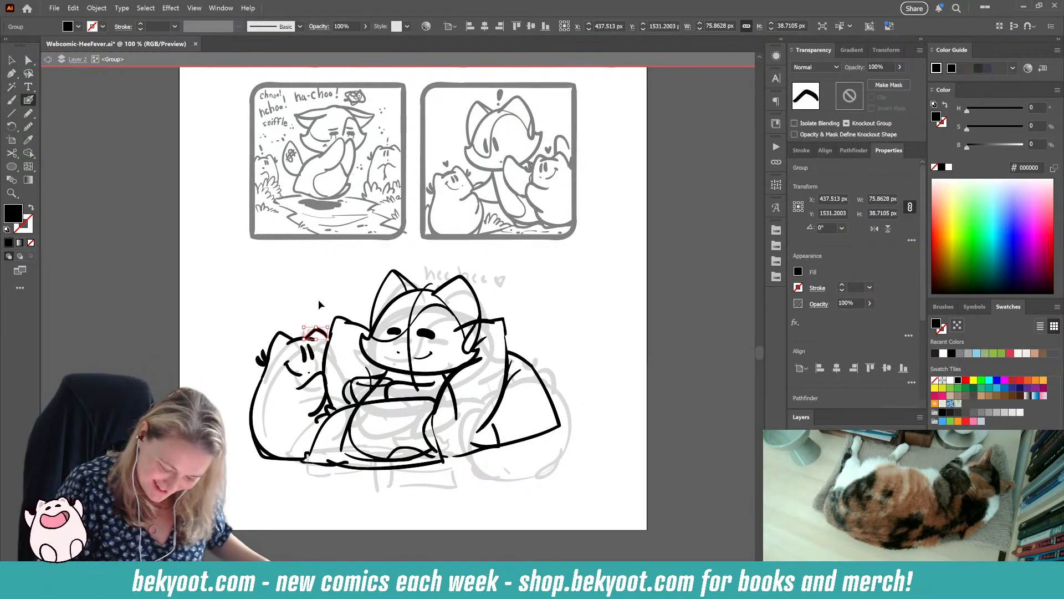
pyautogui.keyDown('ctrl'); pyautogui.click(321, 304); pyautogui.keyUp('ctrl')
pyautogui.keyDown('ctrl'); pyautogui.click(324, 330); pyautogui.keyUp('ctrl')
pyautogui.keyDown('ctrl'); pyautogui.click(326, 333); pyautogui.keyUp('ctrl')
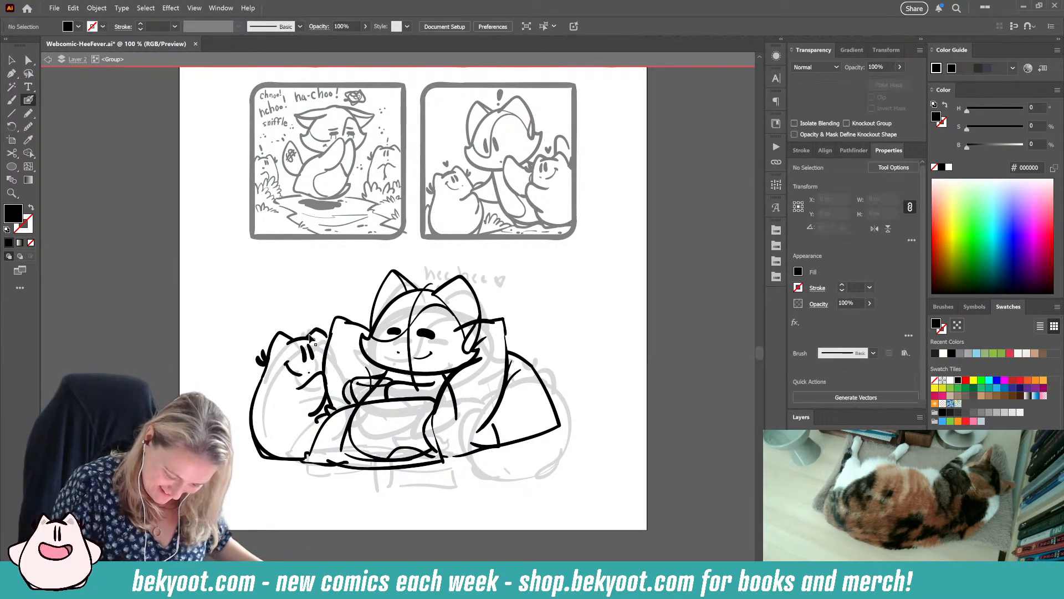
pyautogui.moveTo(307, 334); pyautogui.dragTo(309, 334)
pyautogui.keyDown('ctrl'); pyautogui.click(314, 312); pyautogui.keyUp('ctrl')
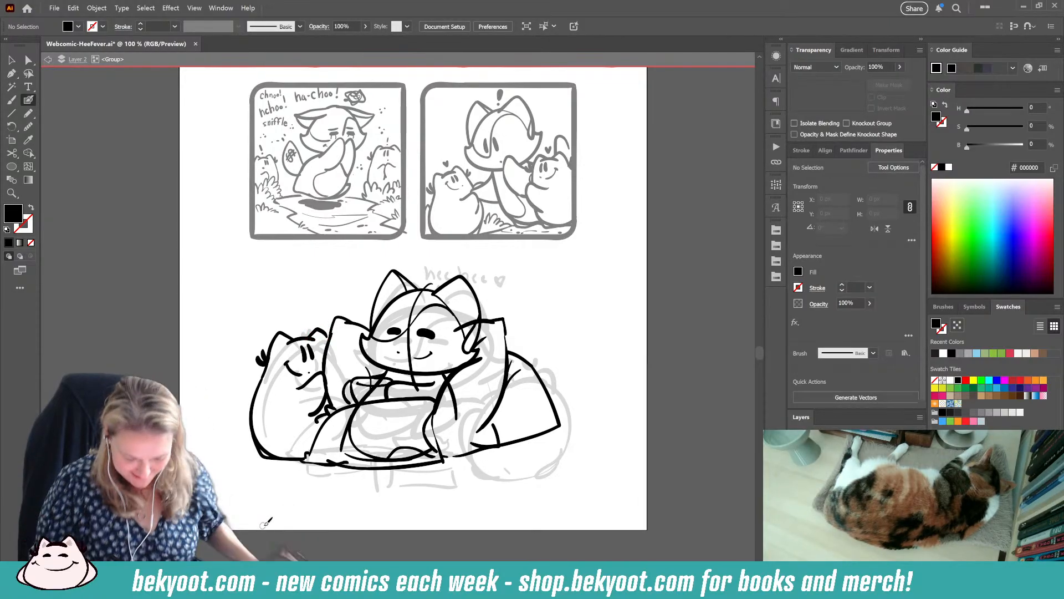
# Step: Delete the left small cat's inner arm outline and redraw it as a curve against the large cat's side
pyautogui.keyDown('ctrl'); pyautogui.click(318, 376); pyautogui.keyUp('ctrl')
pyautogui.keyDown('ctrl'); pyautogui.keyDown('shift'); pyautogui.click(323, 403); pyautogui.keyUp('shift'); pyautogui.keyUp('ctrl')
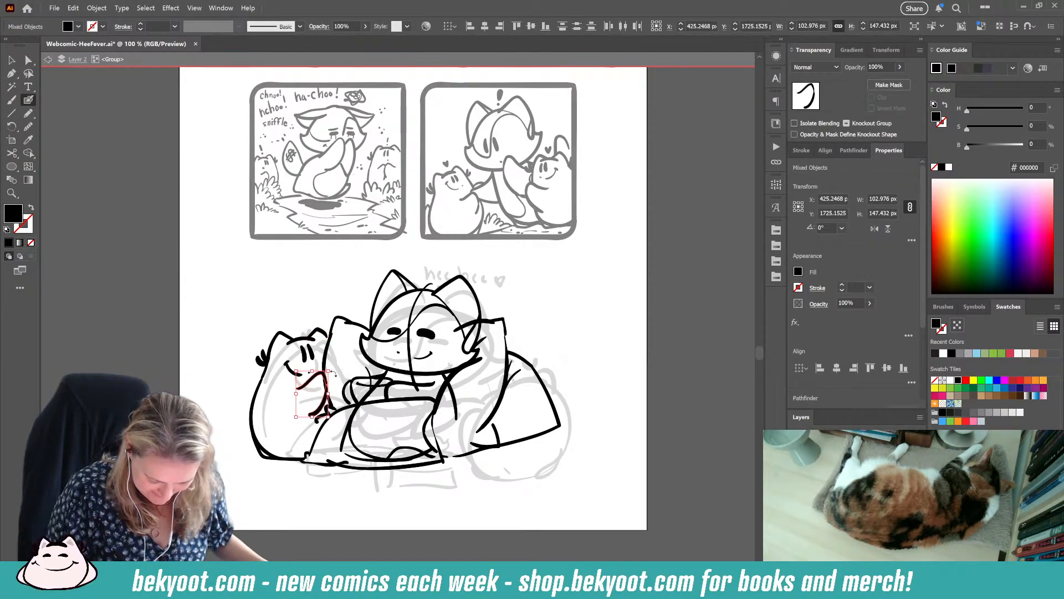
pyautogui.press('Delete')
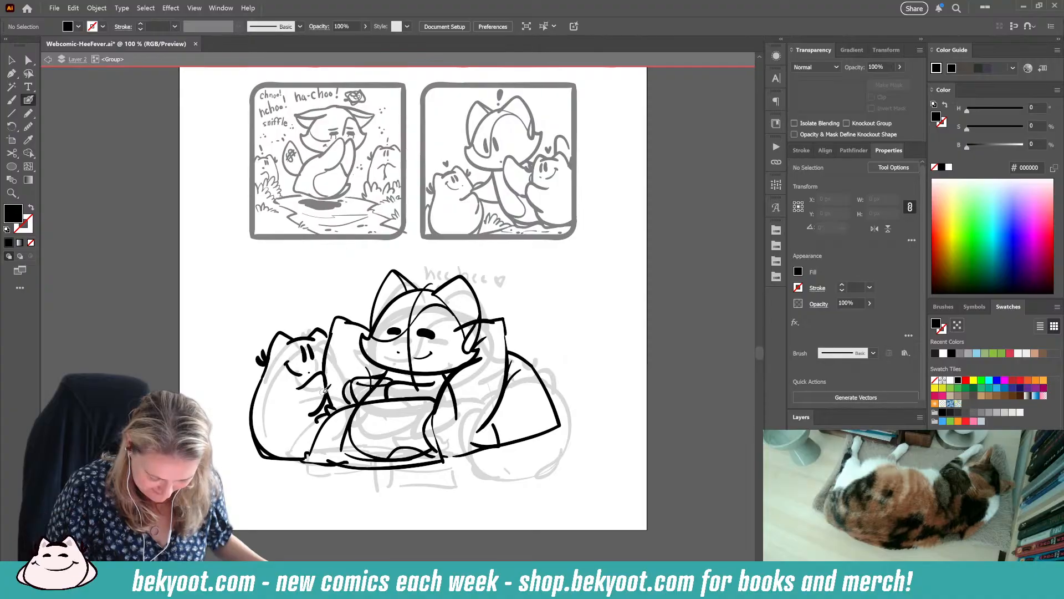
pyautogui.moveTo(326, 333); pyautogui.dragTo(327, 408)
pyautogui.keyDown('ctrl'); pyautogui.click(338, 360); pyautogui.keyUp('ctrl')
pyautogui.moveTo(325, 363); pyautogui.dragTo(329, 390)
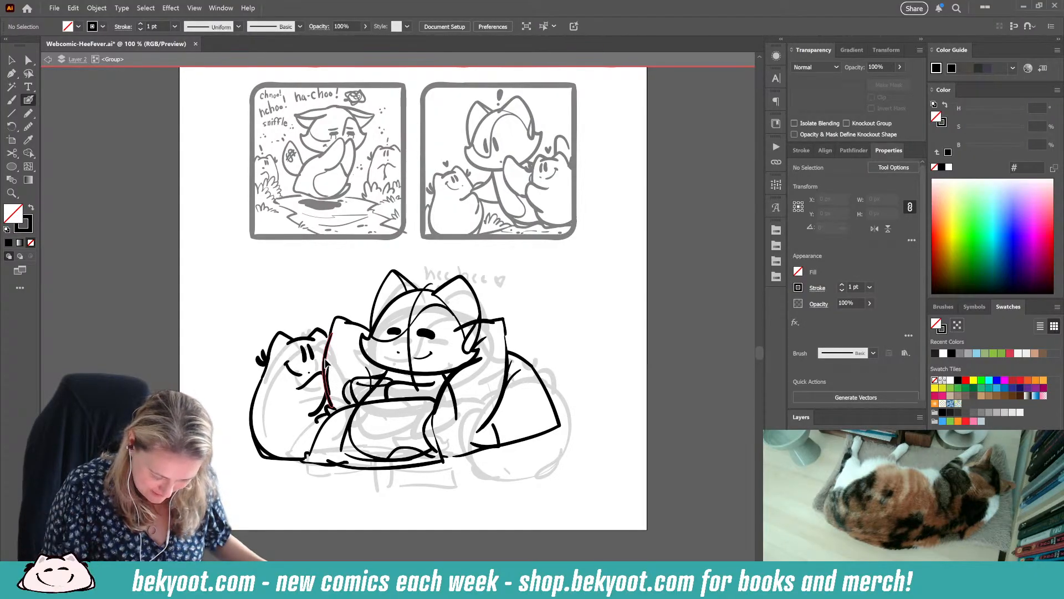
# Step: Erase the part of the large cat's left side contour that runs behind the small cat's arm
pyautogui.keyDown('ctrl'); pyautogui.click(328, 396); pyautogui.keyUp('ctrl')
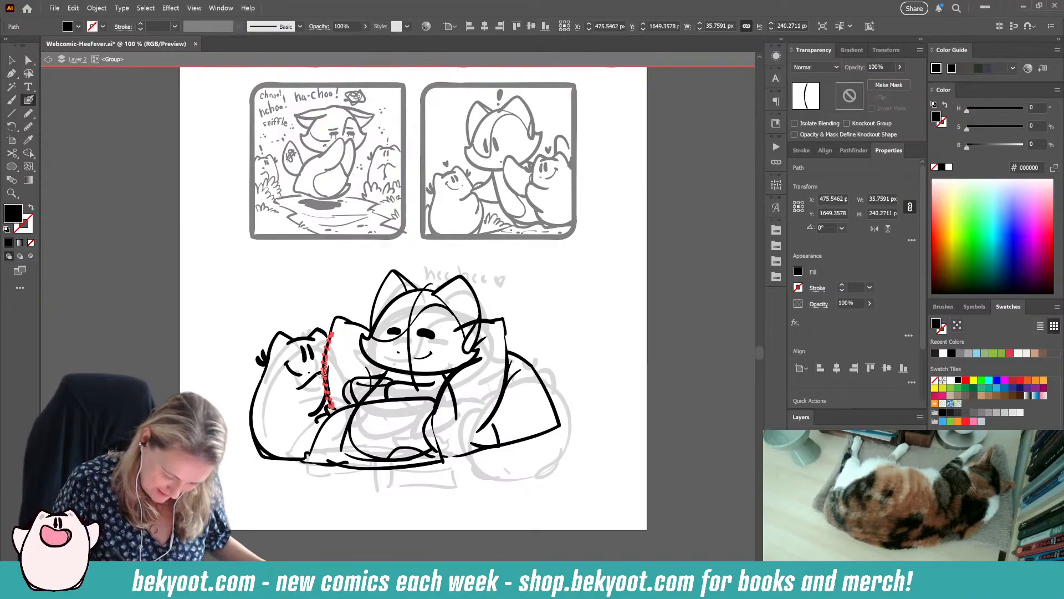
pyautogui.moveTo(324, 393); pyautogui.dragTo(323, 401)
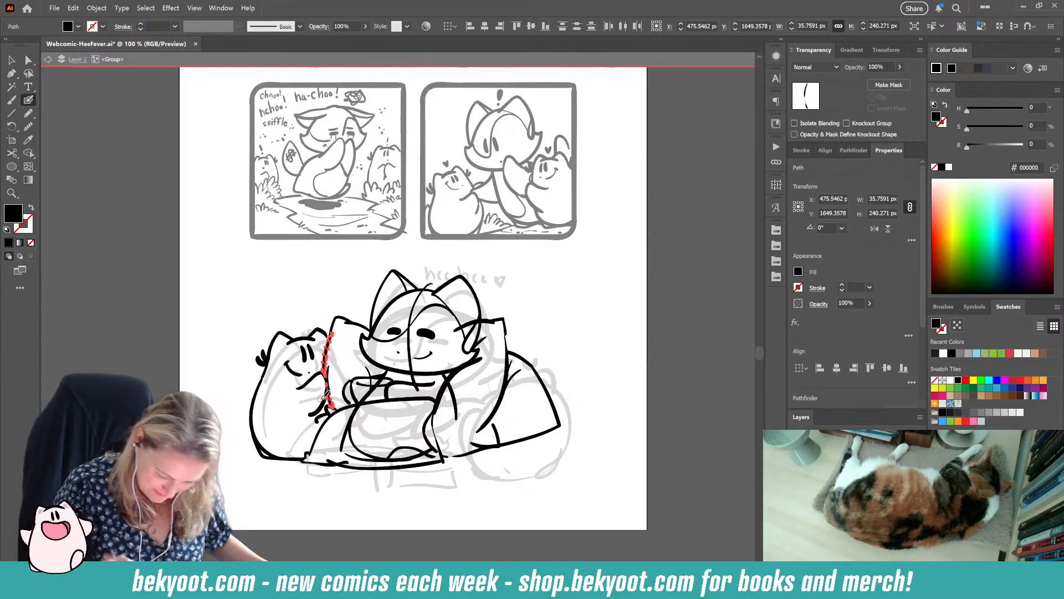
pyautogui.keyDown('ctrl'); pyautogui.click(337, 487); pyautogui.keyUp('ctrl')
pyautogui.moveTo(368, 504); pyautogui.dragTo(340, 504)
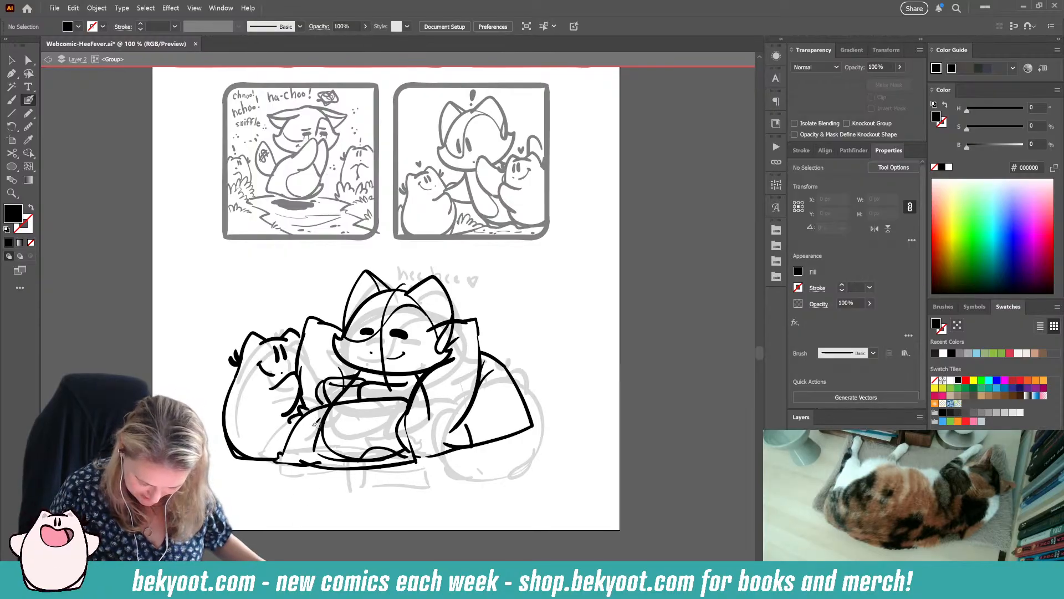
# Step: Draw a small solid black heart above the large cat's head, between the ears
pyautogui.moveTo(411, 488); pyautogui.dragTo(374, 496)
pyautogui.keyDown('ctrl'); pyautogui.click(464, 451); pyautogui.keyUp('ctrl')
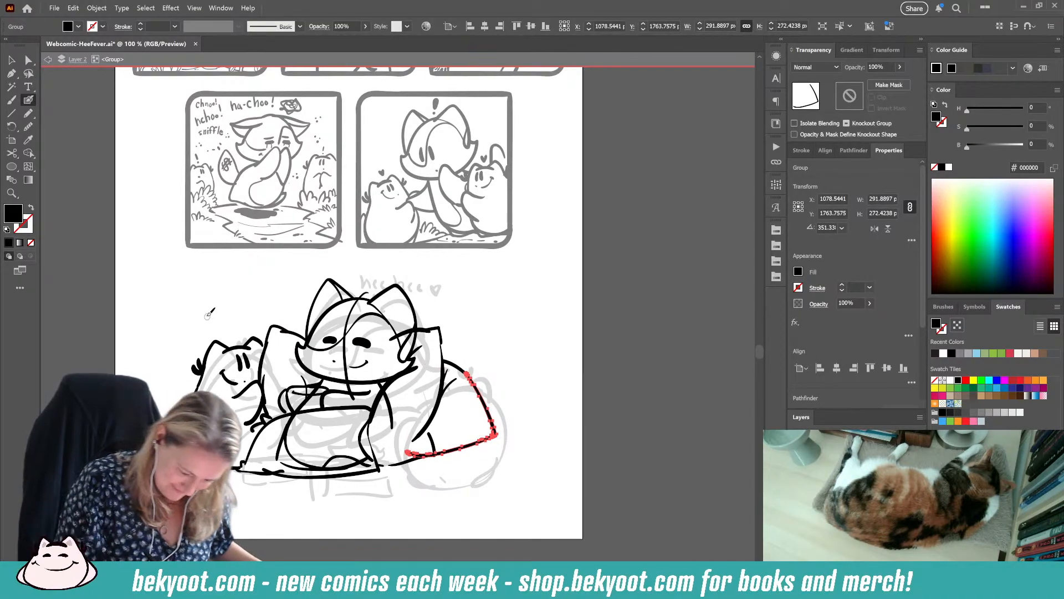
pyautogui.moveTo(358, 276); pyautogui.dragTo(362, 280)
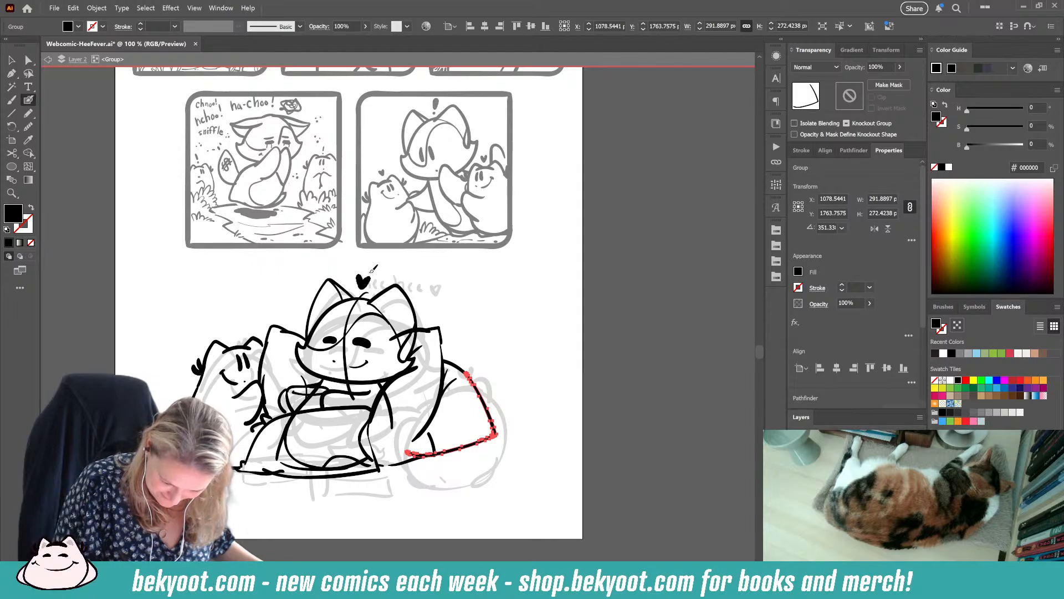
pyautogui.hotkey('ctrl', 'shift', 'a')
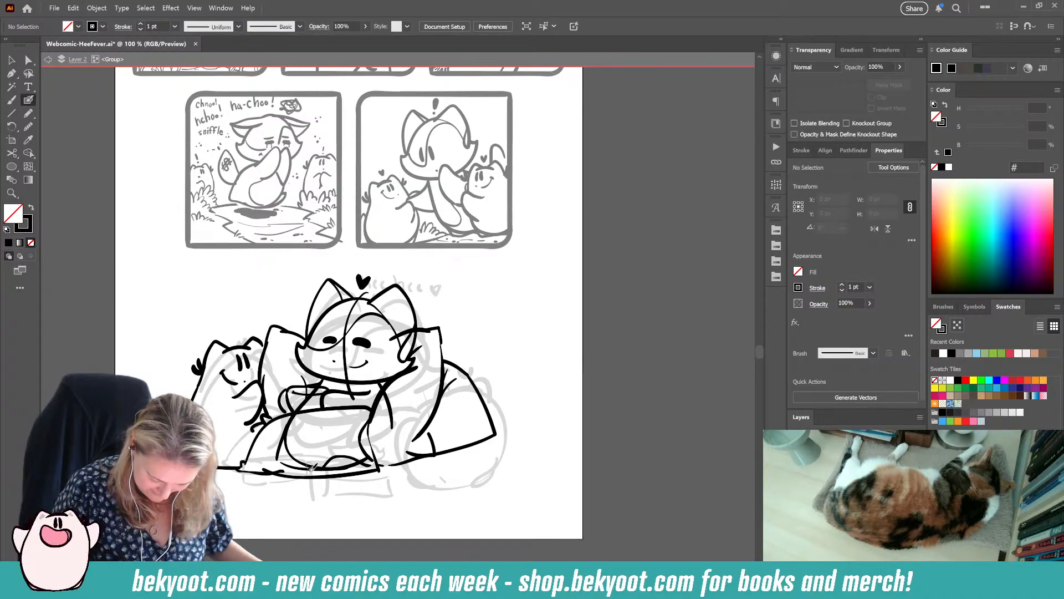
pyautogui.moveTo(384, 464)
pyautogui.mouseDown()
pyautogui.moveTo(433, 466)
pyautogui.moveTo(476, 450)
pyautogui.moveTo(444, 392)
pyautogui.mouseUp()
pyautogui.hotkey('ctrl', 'z')
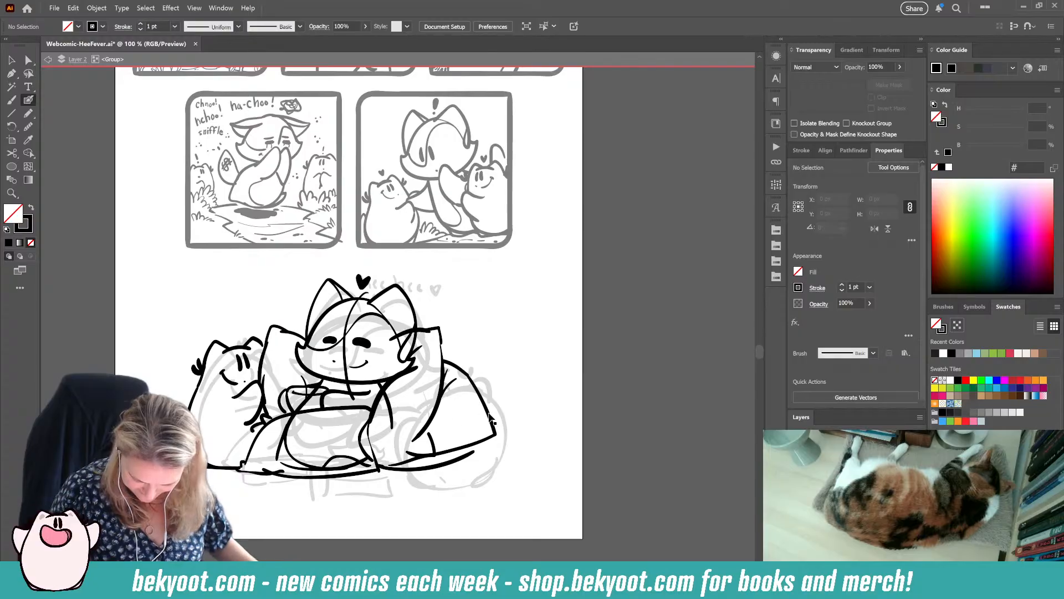
pyautogui.keyDown('ctrl'); pyautogui.click(451, 450); pyautogui.keyUp('ctrl')
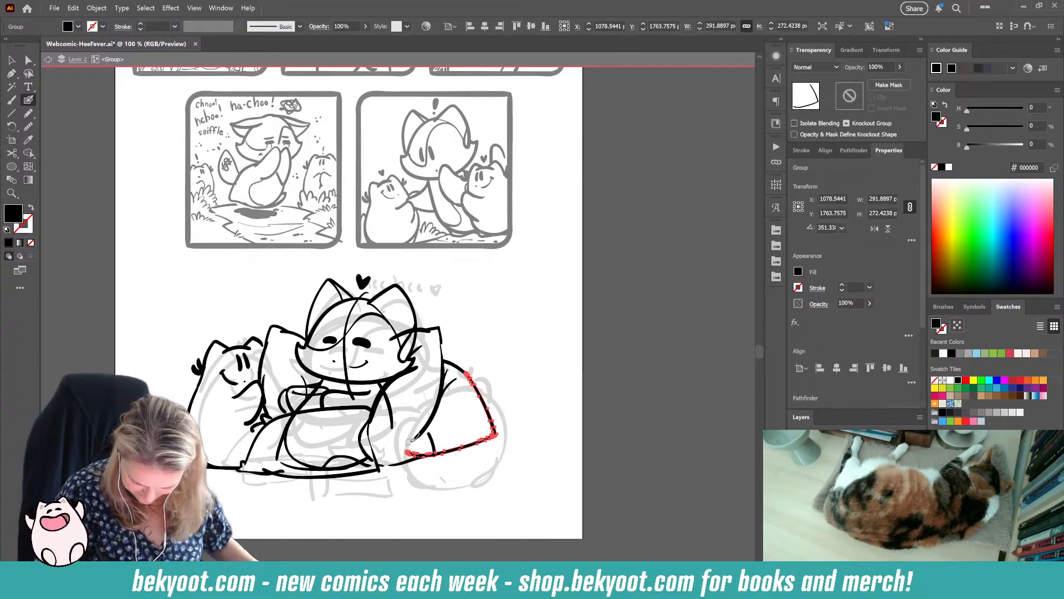
pyautogui.moveTo(403, 447); pyautogui.dragTo(405, 455)
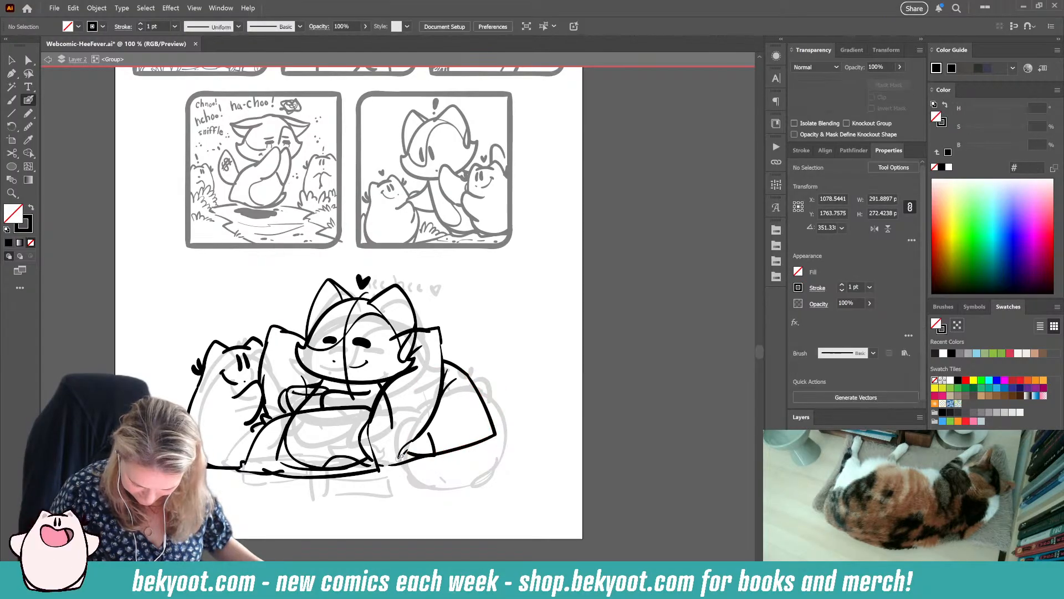
pyautogui.hotkey('ctrl', 'z')
# Step: Extend the large cat's base line beneath the wide right-hand outline and close it with a short upright edge
pyautogui.keyDown('ctrl'); pyautogui.click(416, 463); pyautogui.keyUp('ctrl')
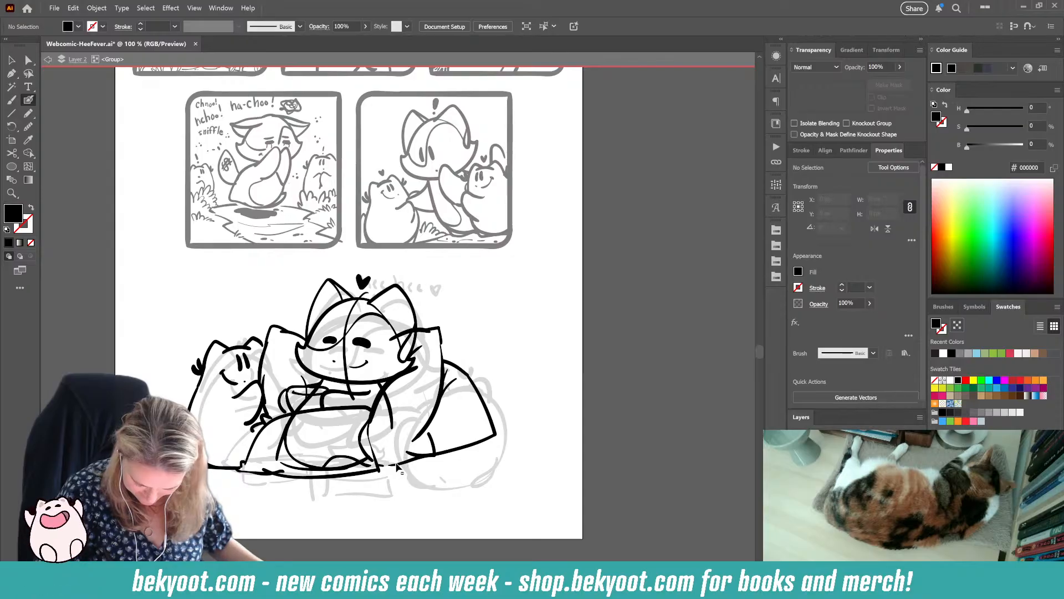
pyautogui.keyDown('ctrl'); pyautogui.click(413, 463); pyautogui.keyUp('ctrl')
pyautogui.moveTo(413, 458)
pyautogui.mouseDown()
pyautogui.moveTo(405, 462)
pyautogui.moveTo(435, 443)
pyautogui.moveTo(406, 467)
pyautogui.moveTo(423, 441)
pyautogui.mouseUp()
pyautogui.keyDown('ctrl'); pyautogui.click(421, 489); pyautogui.keyUp('ctrl')
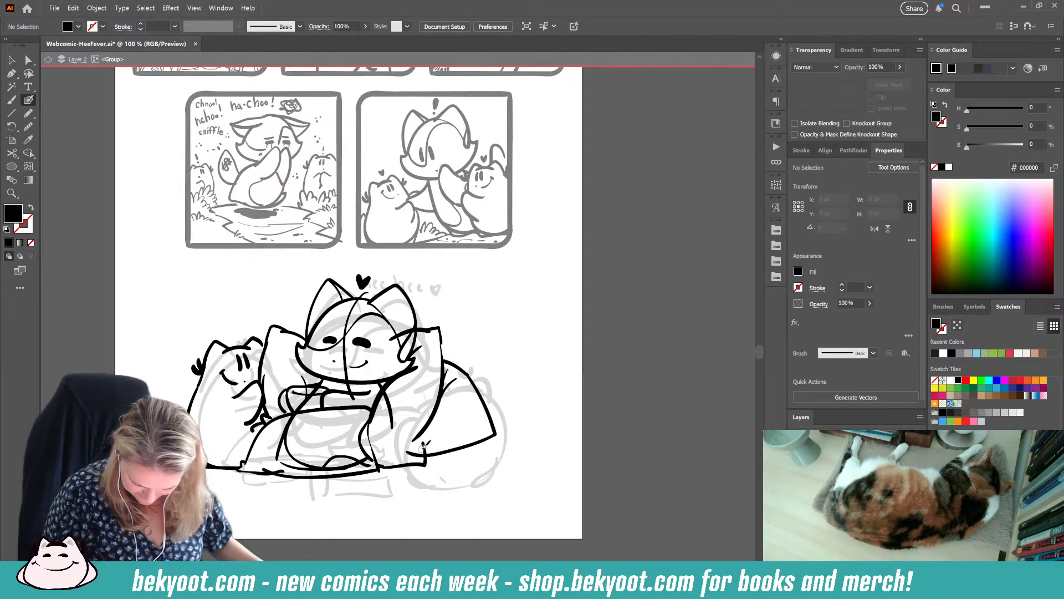
# Step: Add short curved strokes above the extended base line and erase the end of the wide outline that overlaps them
pyautogui.hotkey('shift', 'x')
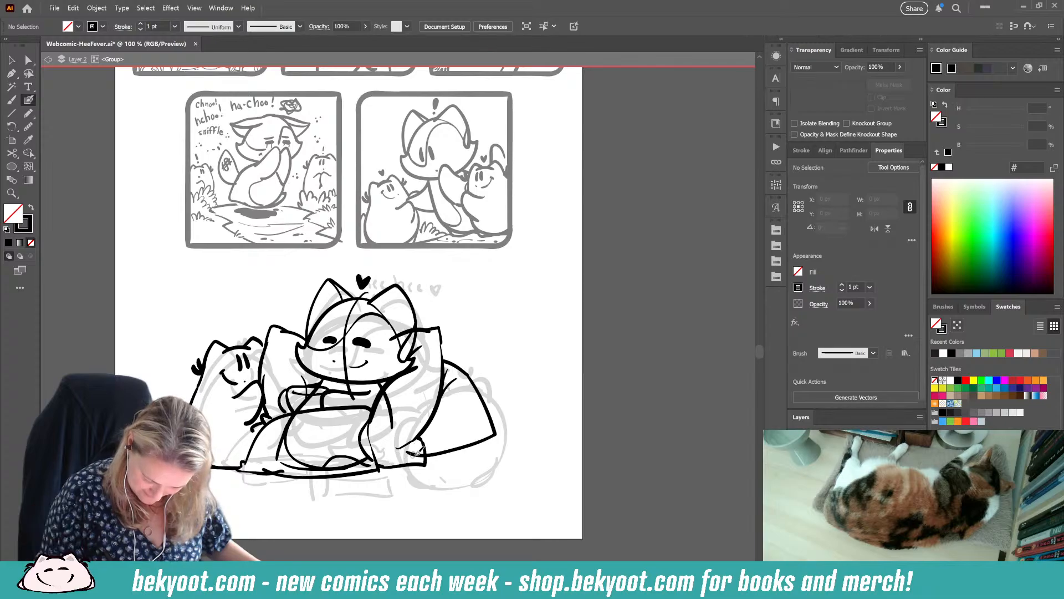
pyautogui.moveTo(394, 450); pyautogui.dragTo(468, 371)
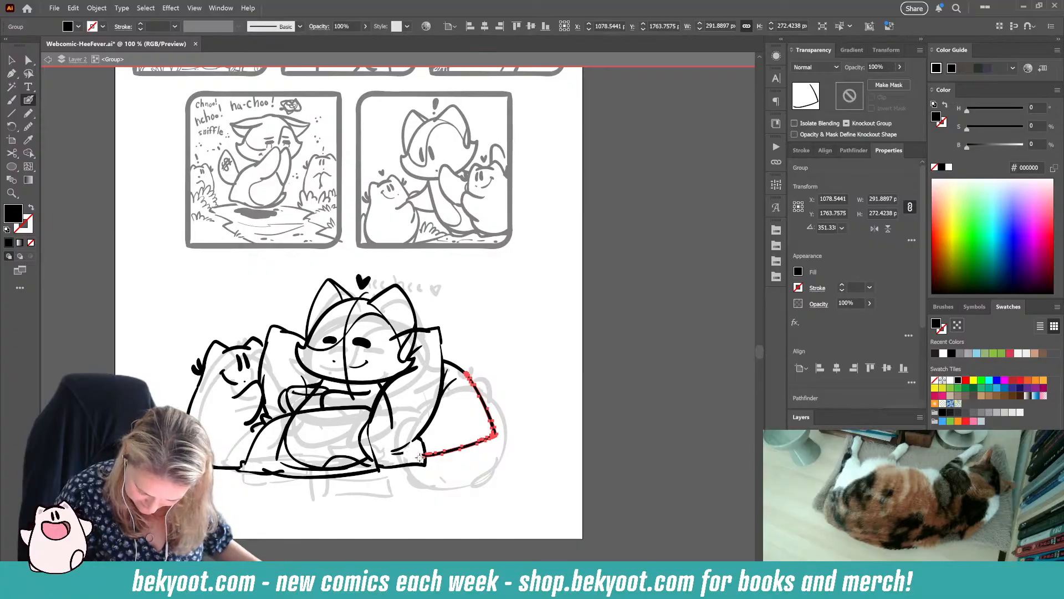
pyautogui.moveTo(420, 462); pyautogui.dragTo(417, 467)
pyautogui.keyDown('ctrl'); pyautogui.click(410, 504); pyautogui.keyUp('ctrl')
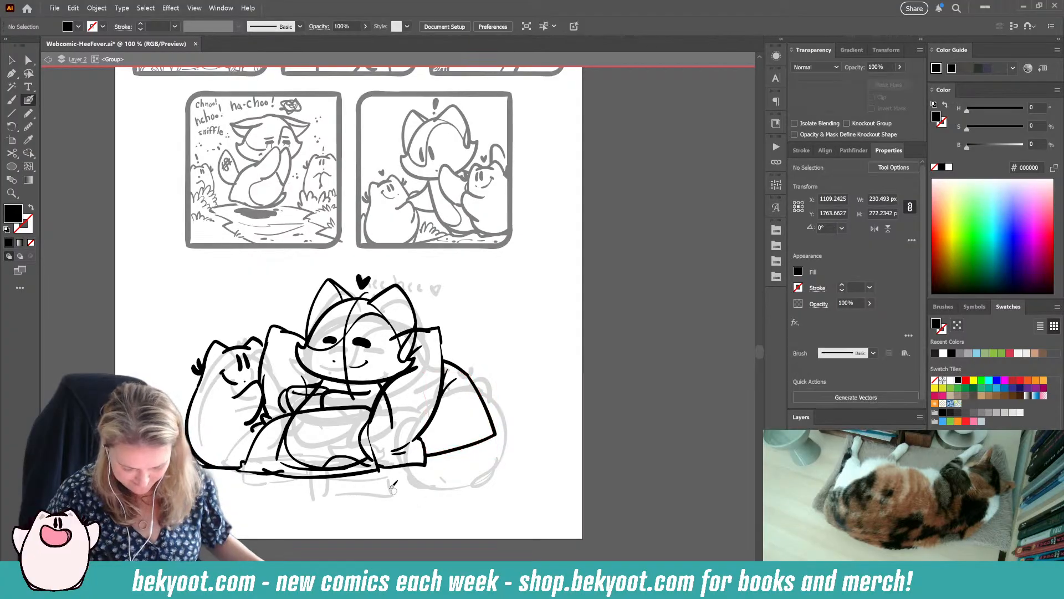
# Step: Delete the wavy contour and the rounded overlapping lines inside the large cat's lower body
pyautogui.keyDown('ctrl'); pyautogui.click(364, 448); pyautogui.keyUp('ctrl')
pyautogui.keyDown('ctrl'); pyautogui.keyDown('shift'); pyautogui.click(362, 429); pyautogui.keyUp('shift'); pyautogui.keyUp('ctrl')
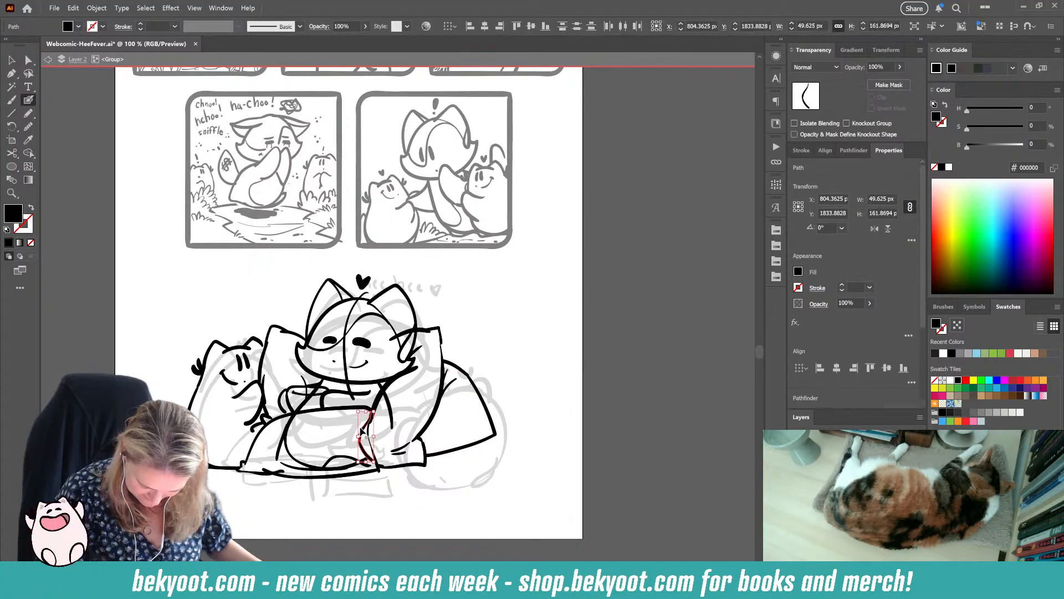
pyautogui.press('Delete')
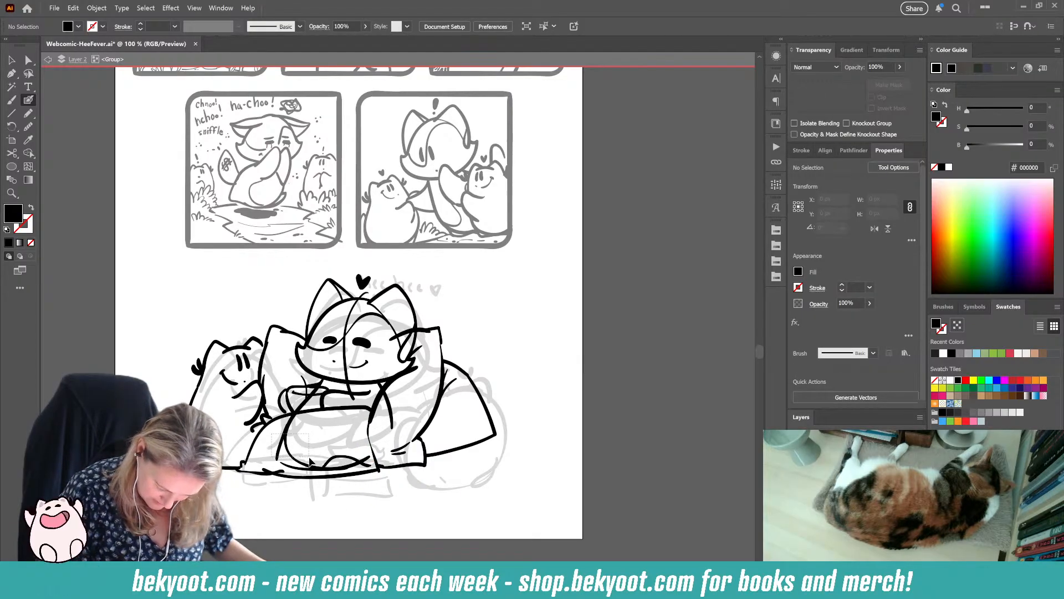
pyautogui.moveTo(310, 462)
pyautogui.mouseDown()
pyautogui.moveTo(343, 459)
pyautogui.moveTo(295, 470)
pyautogui.mouseUp()
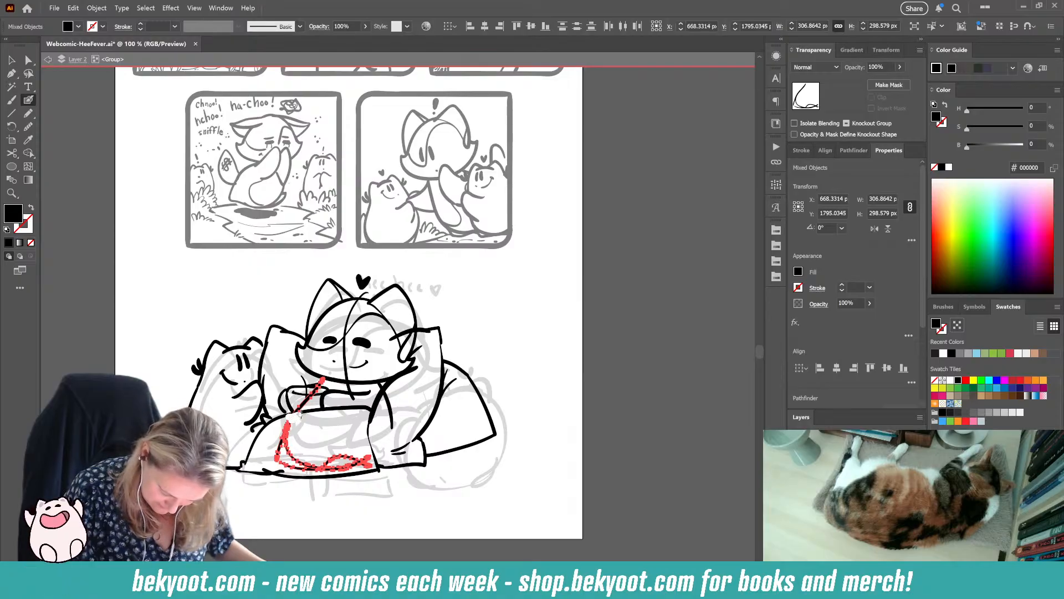
pyautogui.moveTo(288, 424)
pyautogui.mouseDown()
pyautogui.moveTo(274, 457)
pyautogui.moveTo(300, 452)
pyautogui.moveTo(296, 463)
pyautogui.moveTo(316, 462)
pyautogui.moveTo(315, 475)
pyautogui.moveTo(342, 462)
pyautogui.moveTo(370, 467)
pyautogui.moveTo(277, 467)
pyautogui.moveTo(285, 450)
pyautogui.moveTo(347, 465)
pyautogui.mouseUp()
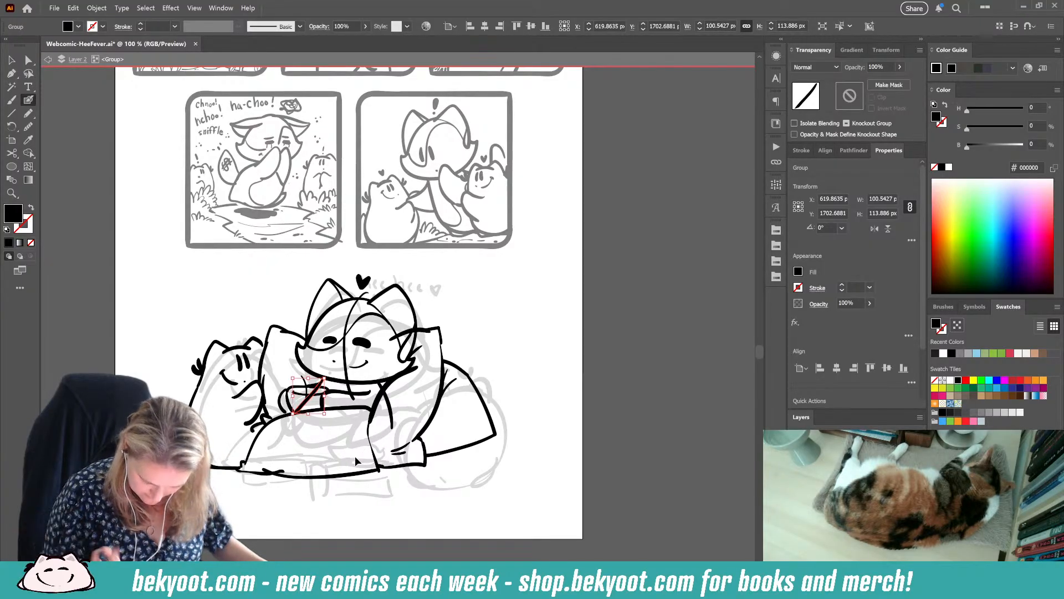
# Step: Erase the short contour running down from the large cat's chin, inside the right-hand body outline
pyautogui.keyDown('ctrl'); pyautogui.click(370, 498); pyautogui.keyUp('ctrl')
pyautogui.keyDown('ctrl'); pyautogui.click(391, 413); pyautogui.keyUp('ctrl')
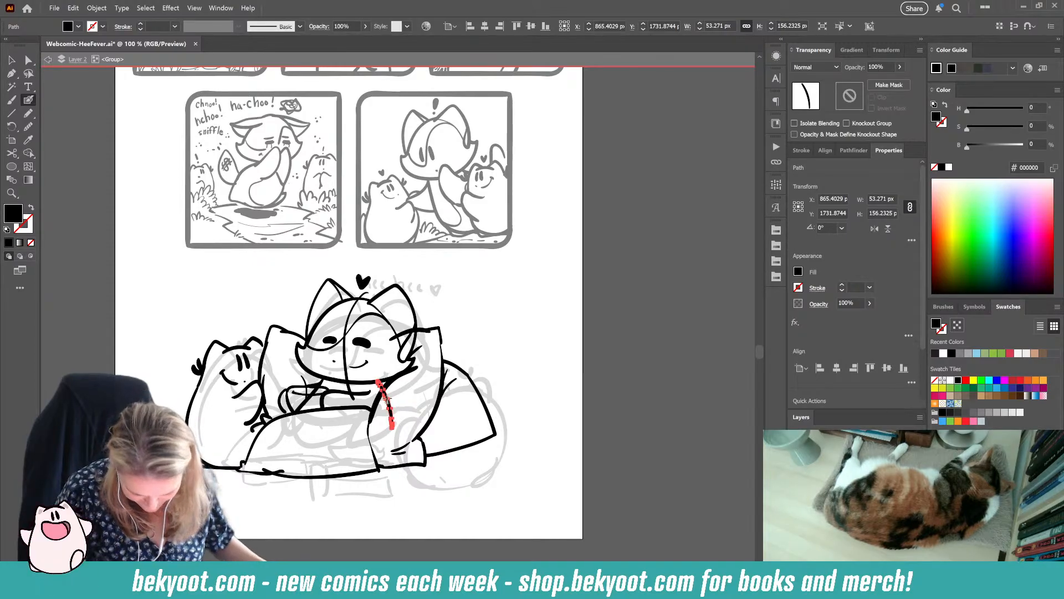
pyautogui.moveTo(384, 395); pyautogui.dragTo(391, 398)
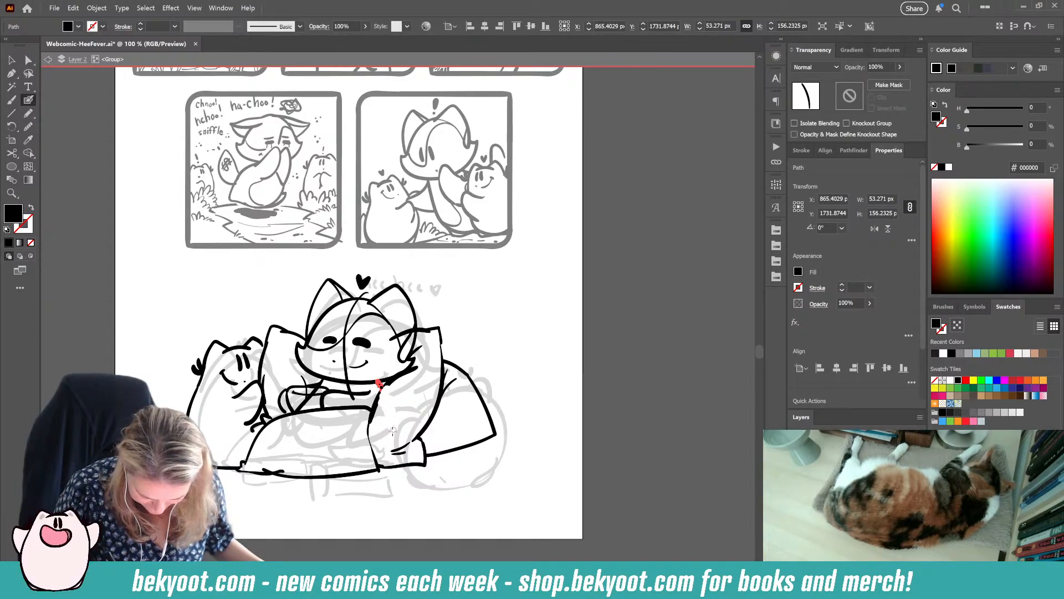
pyautogui.keyDown('ctrl'); pyautogui.click(392, 518); pyautogui.keyUp('ctrl')
# Step: Trim the shoulder line where it crosses the large cat's right cheek and delete the vertical guideline through the face
pyautogui.keyDown('ctrl'); pyautogui.click(403, 331); pyautogui.keyUp('ctrl')
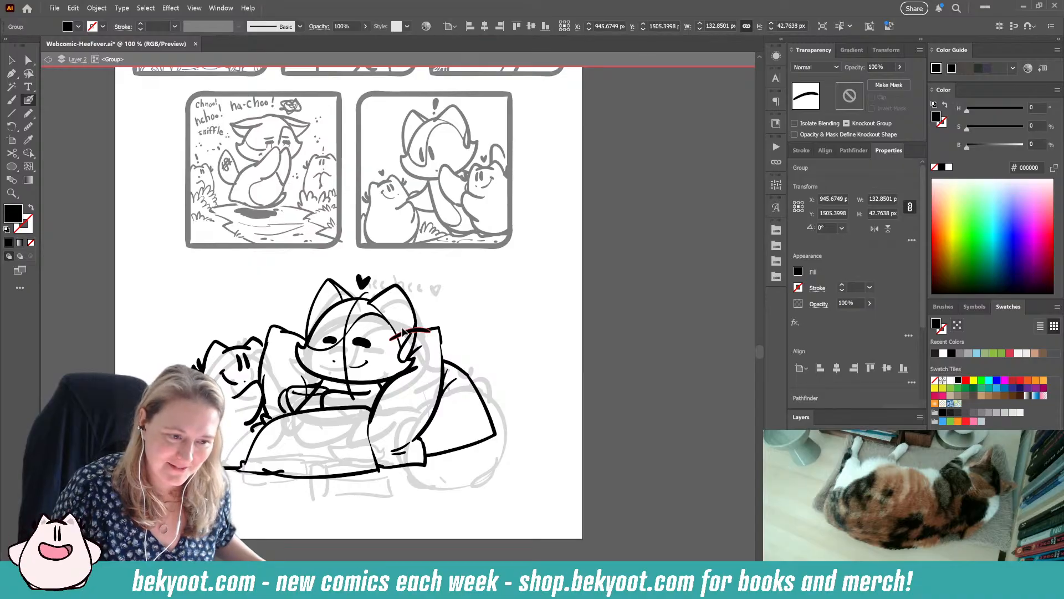
pyautogui.moveTo(390, 339); pyautogui.dragTo(410, 332)
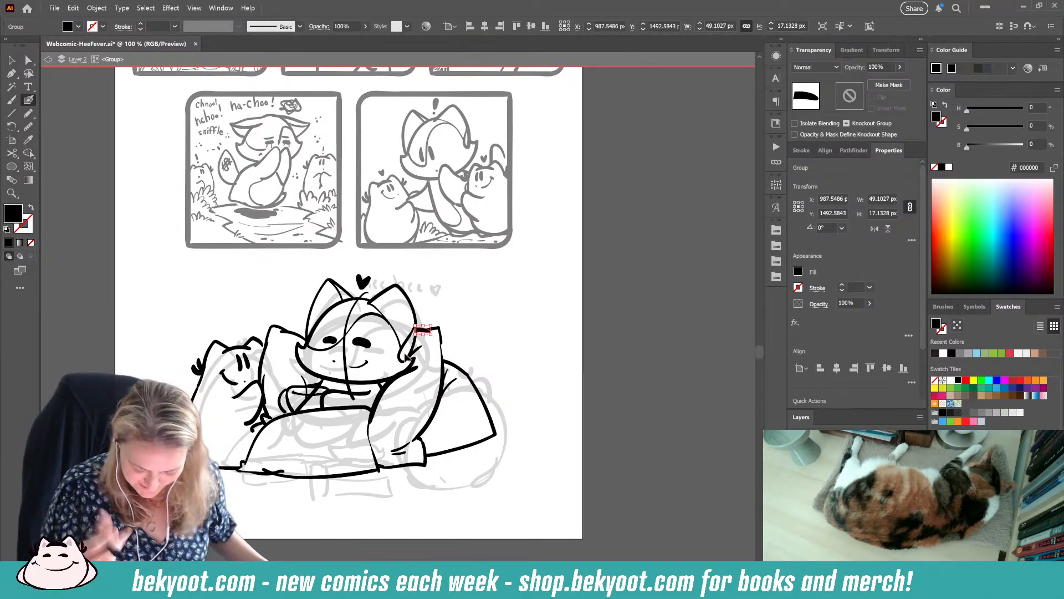
pyautogui.keyDown('ctrl'); pyautogui.click(343, 353); pyautogui.keyUp('ctrl')
pyautogui.press('Delete')
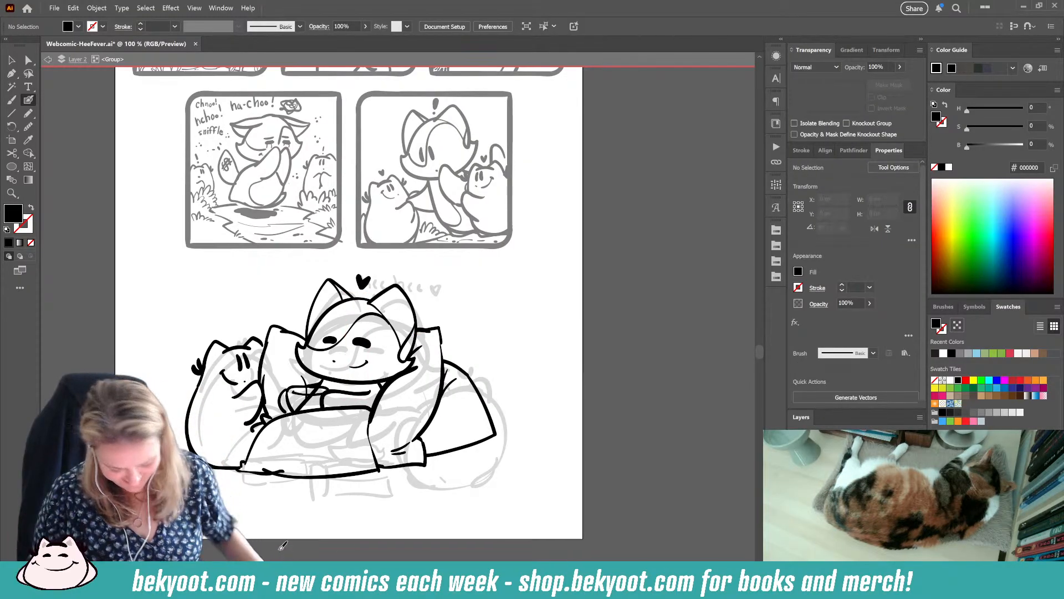
# Step: Delete the uneven base line segments below the large cat's blanket and redraw that base edge as one line
pyautogui.keyDown('ctrl'); pyautogui.click(277, 473); pyautogui.keyUp('ctrl')
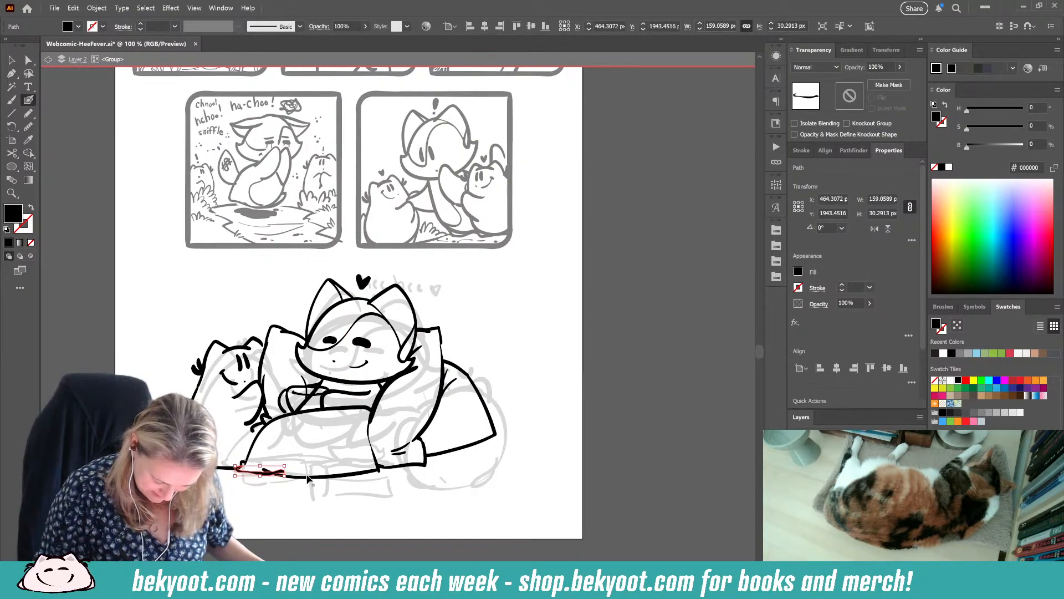
pyautogui.keyDown('ctrl'); pyautogui.click(307, 476); pyautogui.keyUp('ctrl')
pyautogui.press('Delete')
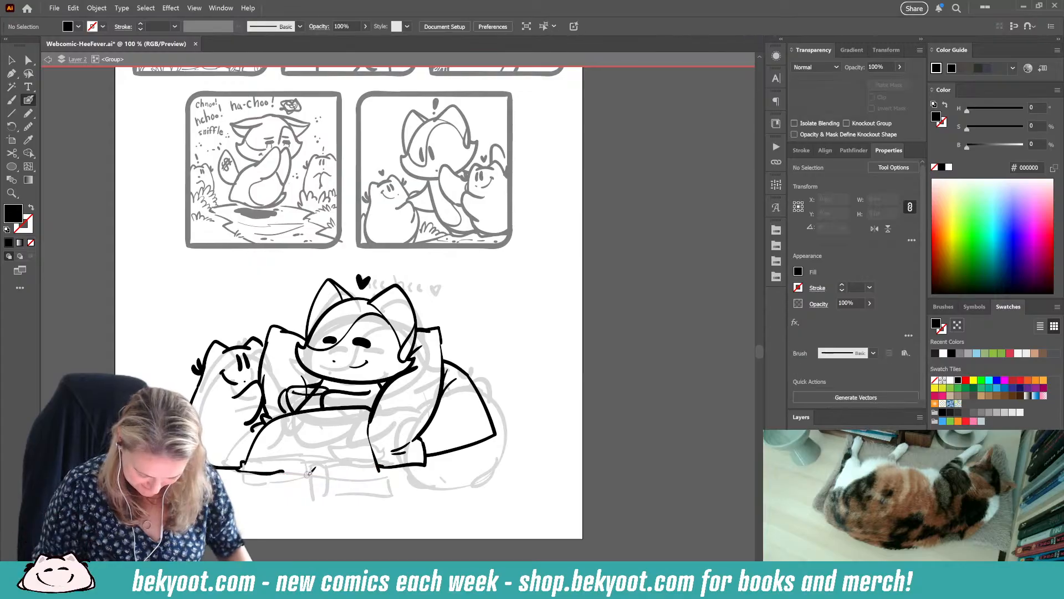
pyautogui.moveTo(283, 471); pyautogui.dragTo(383, 470)
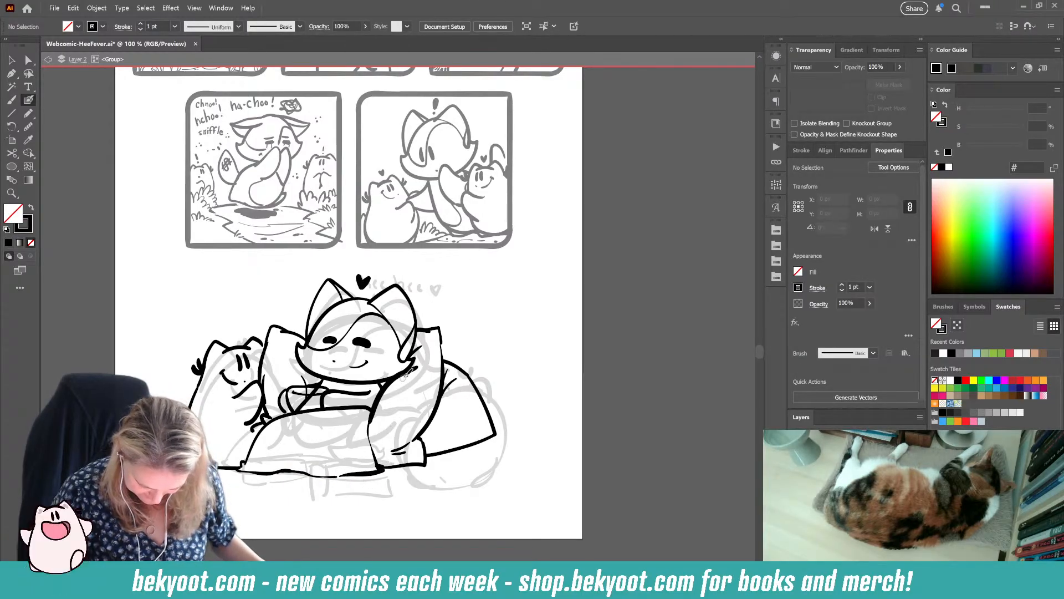
# Step: Erase the stray strokes crossing the mug below the large cat's chin and complete the mug's rim
pyautogui.moveTo(300, 374); pyautogui.dragTo(304, 406)
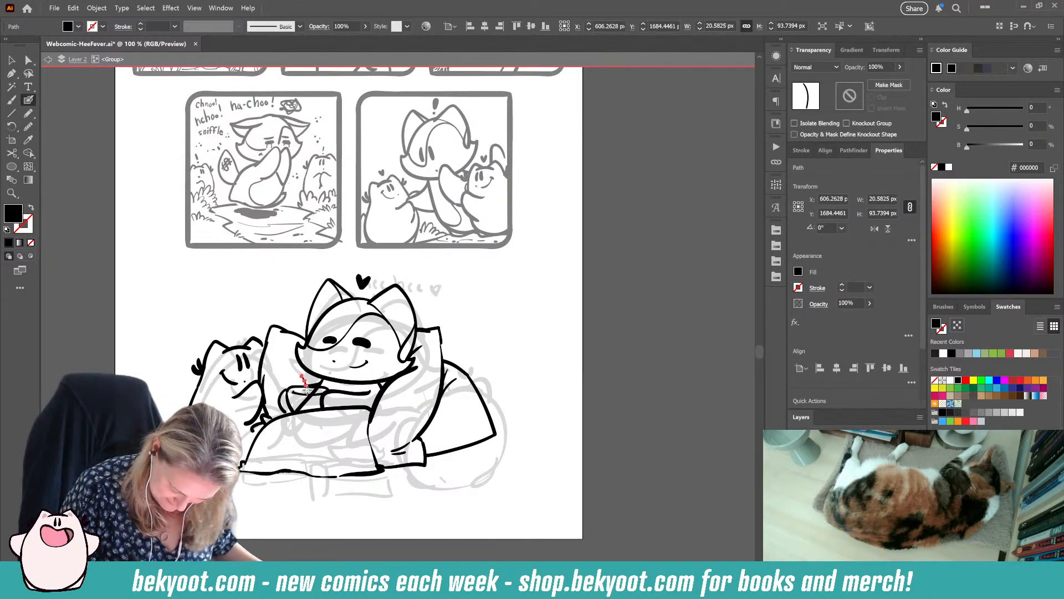
pyautogui.keyDown('ctrl'); pyautogui.click(300, 513); pyautogui.keyUp('ctrl')
pyautogui.keyDown('ctrl'); pyautogui.click(307, 398); pyautogui.keyUp('ctrl')
pyautogui.moveTo(295, 414); pyautogui.dragTo(318, 385)
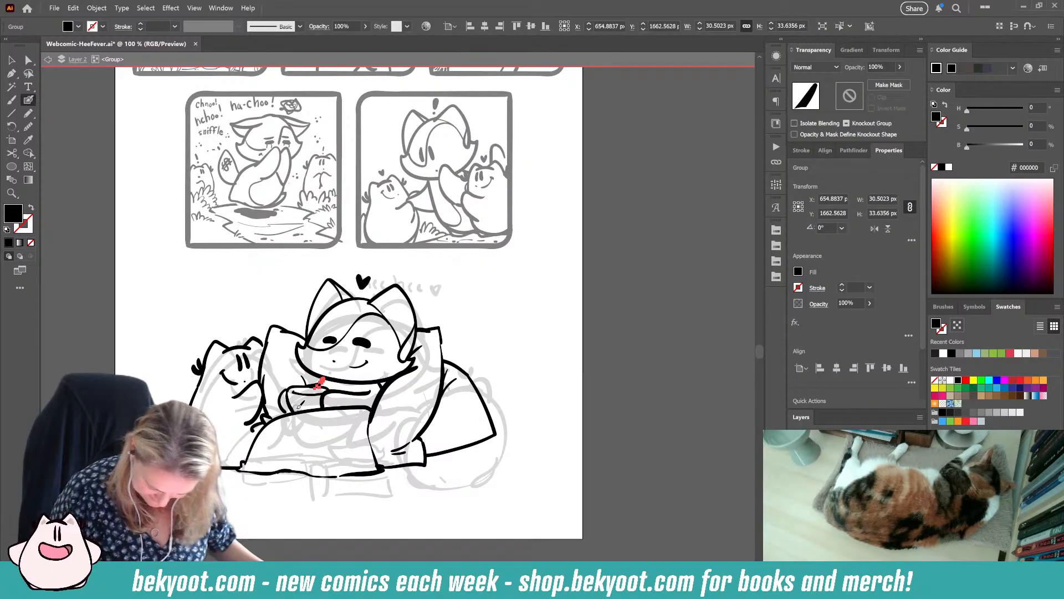
pyautogui.keyDown('ctrl'); pyautogui.click(347, 532); pyautogui.keyUp('ctrl')
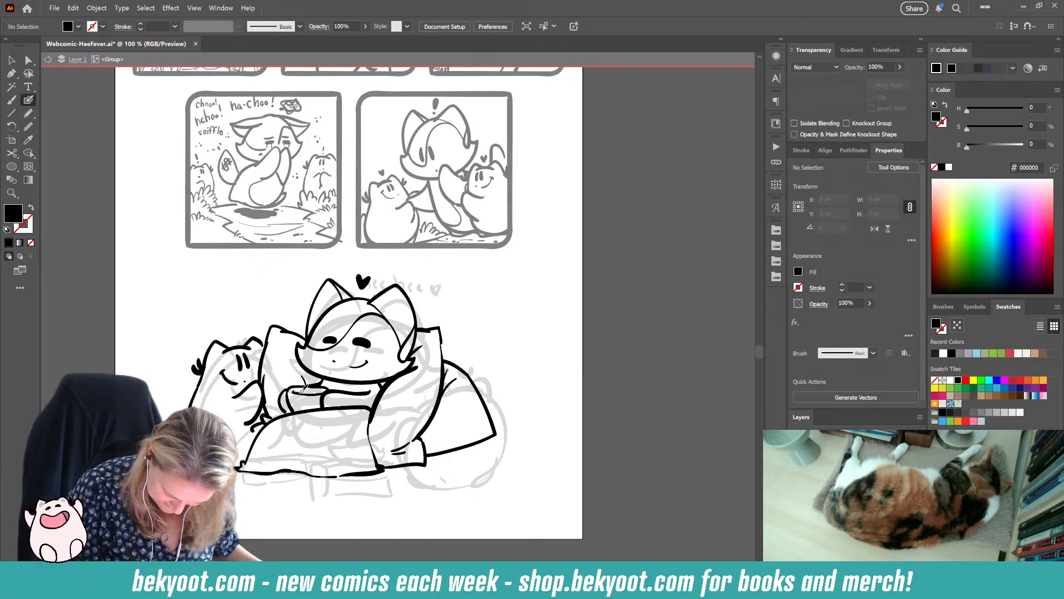
pyautogui.hotkey('shift', 'x')
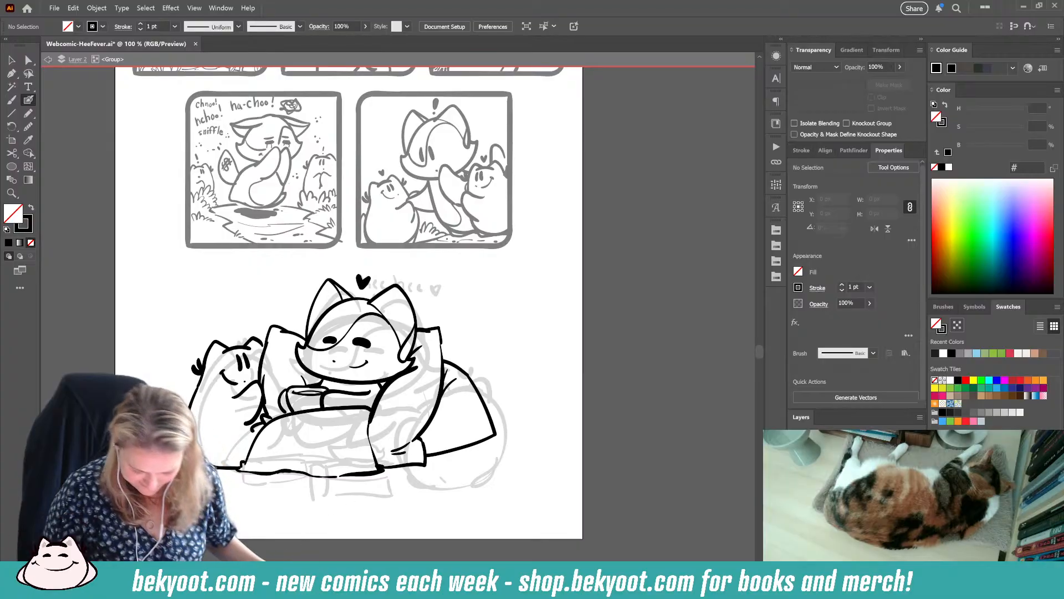
# Step: Undo the last stroke and letter "hee hee" by hand above the small cat beside the pillow
pyautogui.moveTo(366, 509); pyautogui.dragTo(418, 501)
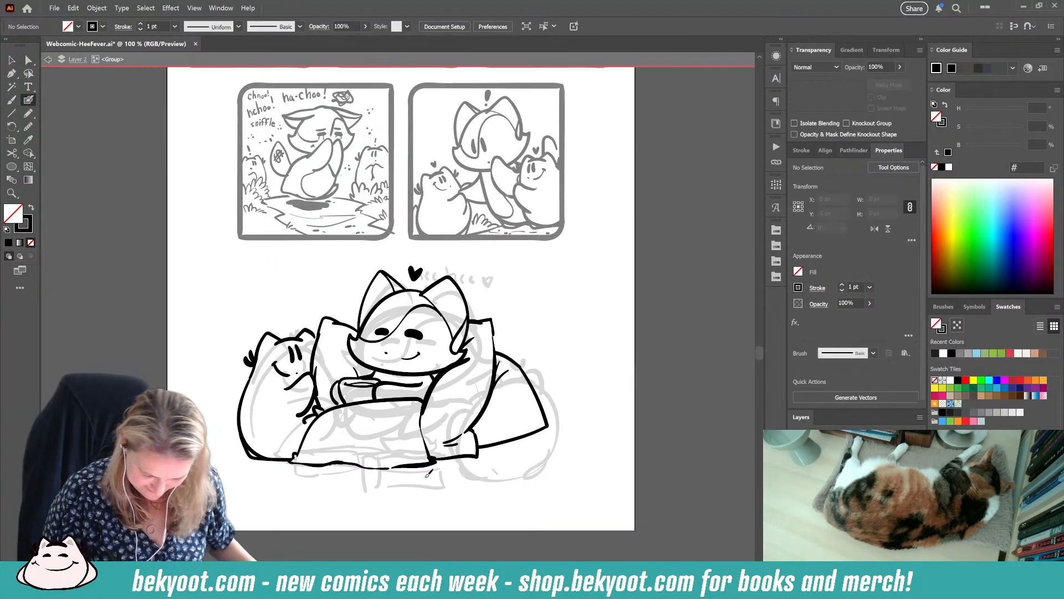
pyautogui.hotkey('ctrl', 'z')
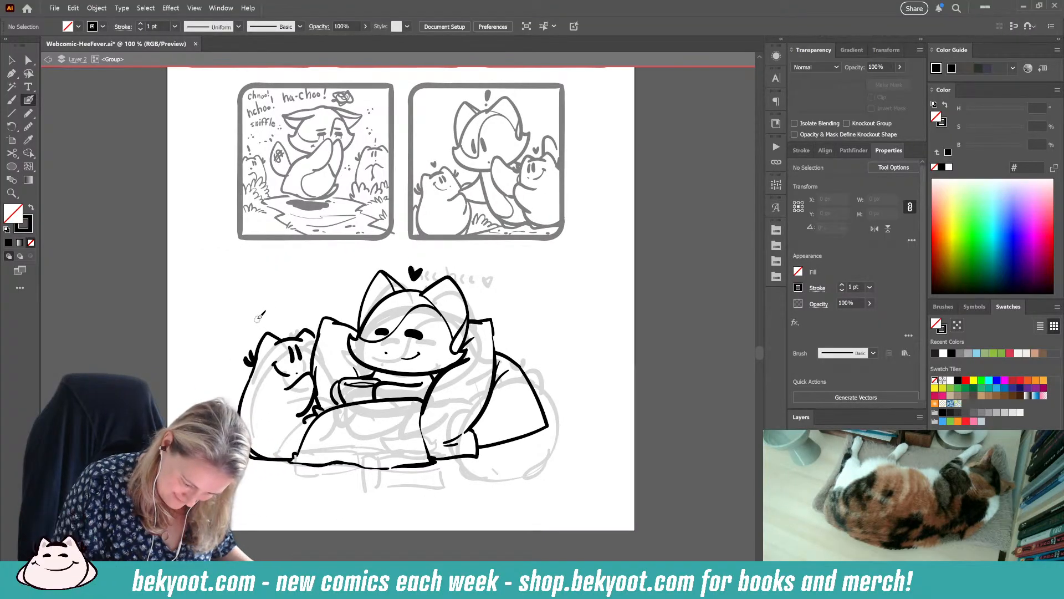
pyautogui.moveTo(265, 316); pyautogui.dragTo(294, 320)
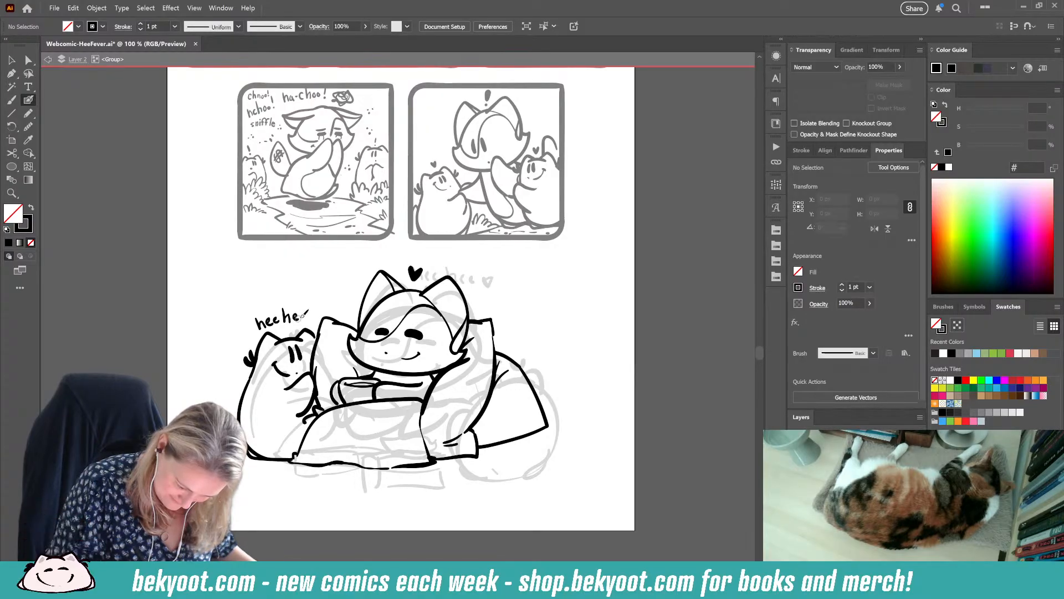
pyautogui.moveTo(345, 500); pyautogui.dragTo(315, 494)
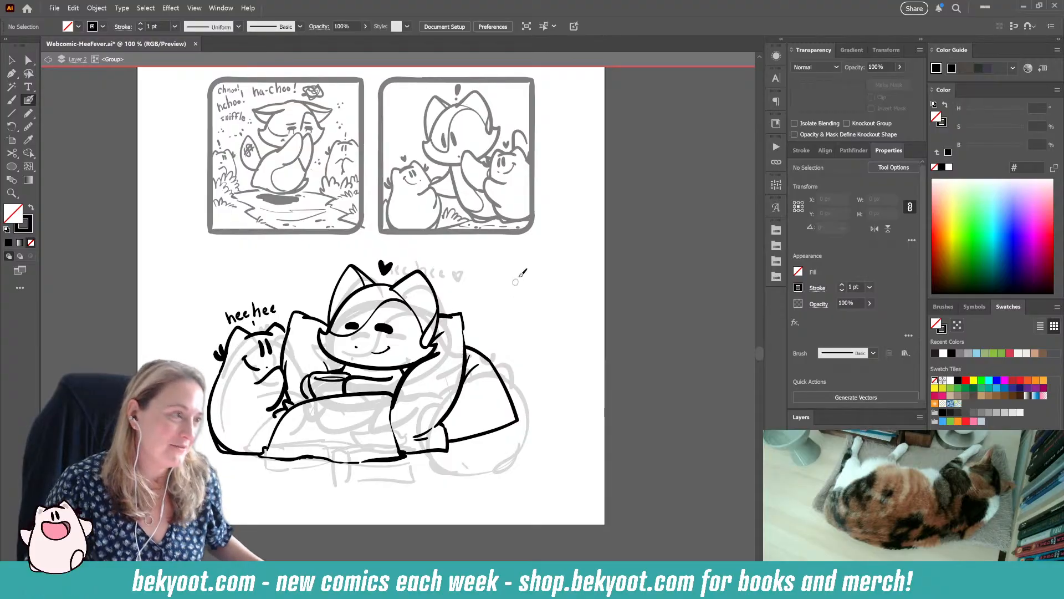
# Step: Draw the tissue box's four-sided front face over the blanket's base, group its strokes and isolate that group
pyautogui.moveTo(328, 441)
pyautogui.mouseDown()
pyautogui.moveTo(330, 472)
pyautogui.moveTo(355, 475)
pyautogui.mouseUp()
pyautogui.moveTo(329, 439)
pyautogui.mouseDown()
pyautogui.moveTo(372, 444)
pyautogui.moveTo(365, 478)
pyautogui.mouseUp()
pyautogui.keyDown('ctrl'); pyautogui.click(331, 465); pyautogui.keyUp('ctrl')
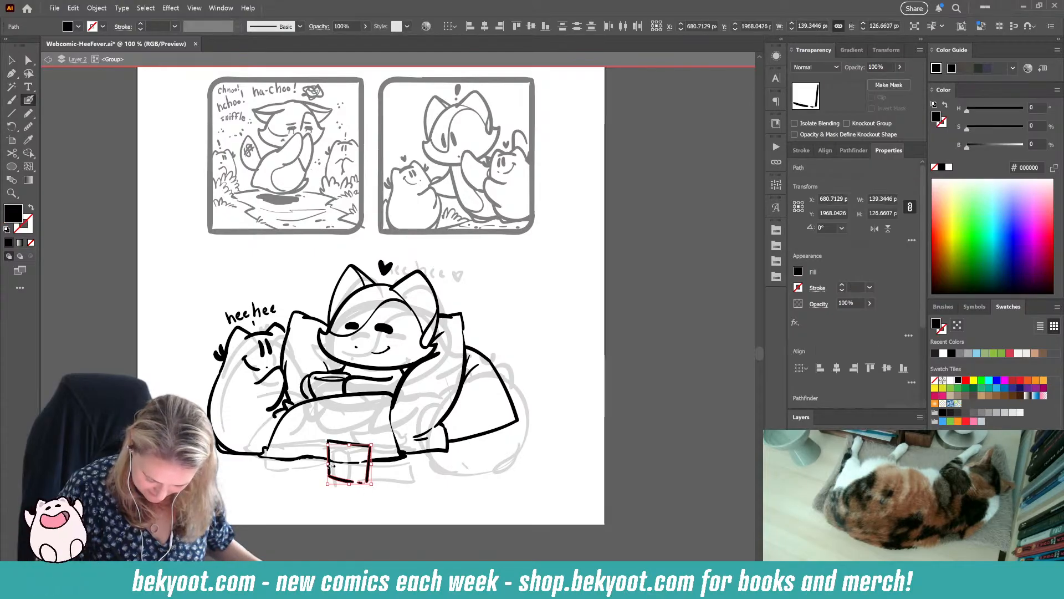
pyautogui.keyDown('ctrl'); pyautogui.keyDown('shift'); pyautogui.click(337, 442); pyautogui.keyUp('shift'); pyautogui.keyUp('ctrl')
pyautogui.keyDown('ctrl'); pyautogui.keyDown('shift'); pyautogui.click(330, 454); pyautogui.keyUp('shift'); pyautogui.keyUp('ctrl')
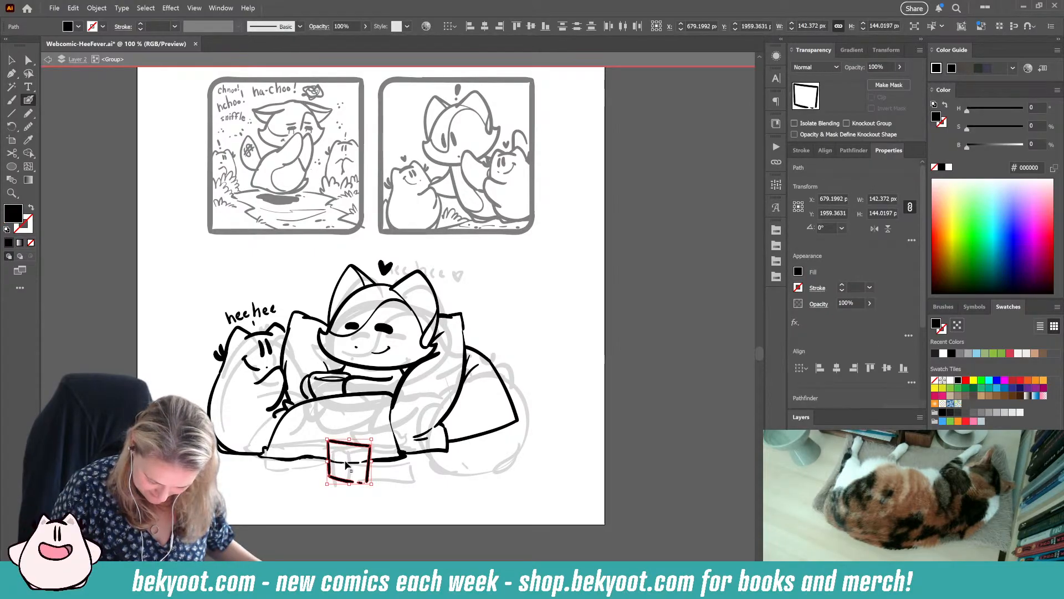
pyautogui.hotkey('ctrl', 'g')
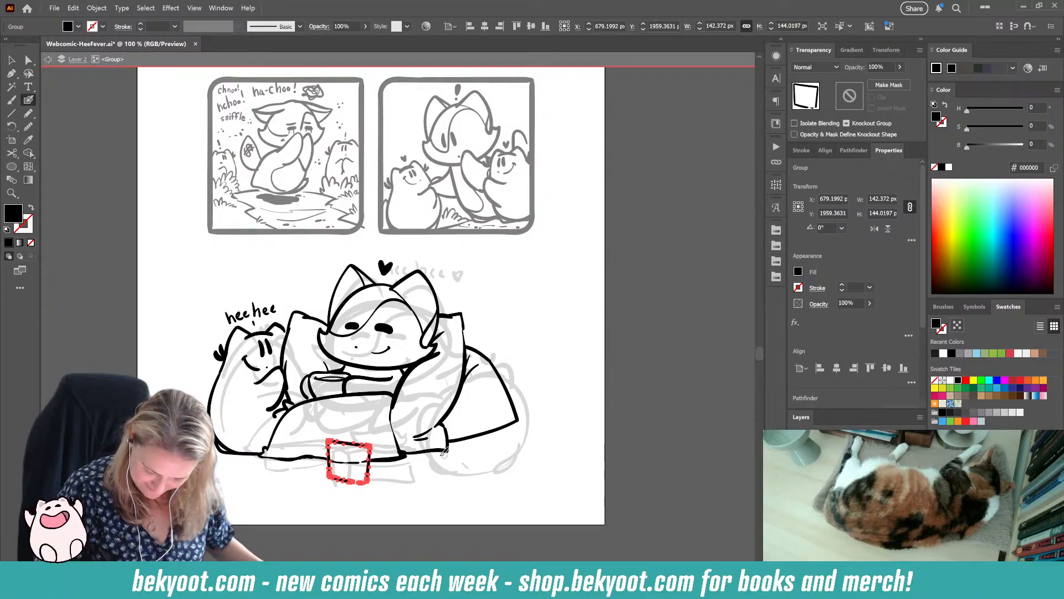
pyautogui.doubleClick(368, 478)
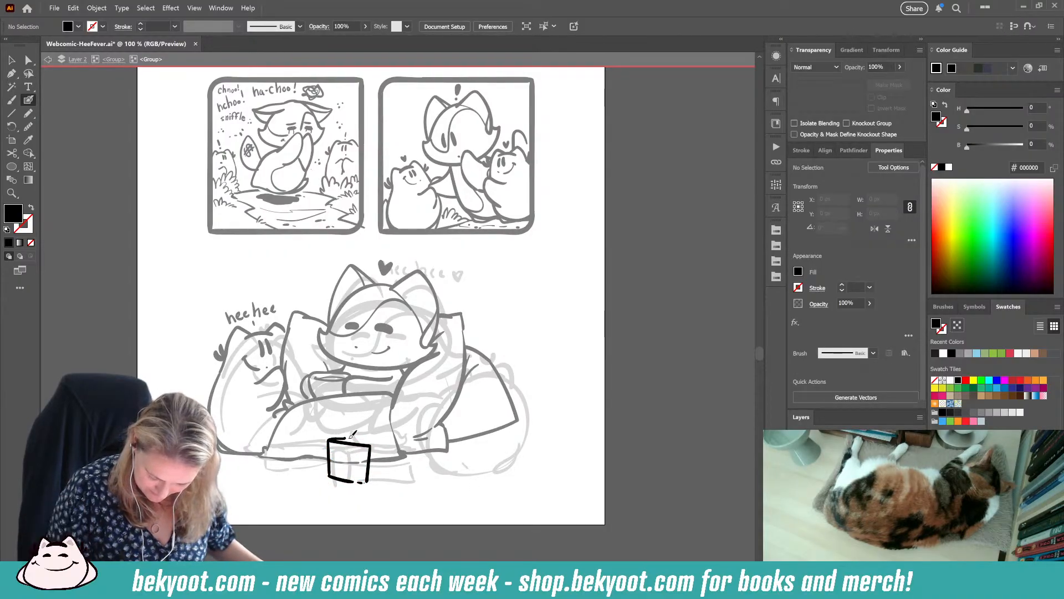
# Step: Add the tissue box's long side and top, and draw the tissues sticking out, repositioning their side edge outward
pyautogui.moveTo(352, 434)
pyautogui.mouseDown()
pyautogui.moveTo(423, 434)
pyautogui.moveTo(424, 464)
pyautogui.mouseUp()
pyautogui.moveTo(365, 480); pyautogui.dragTo(424, 464)
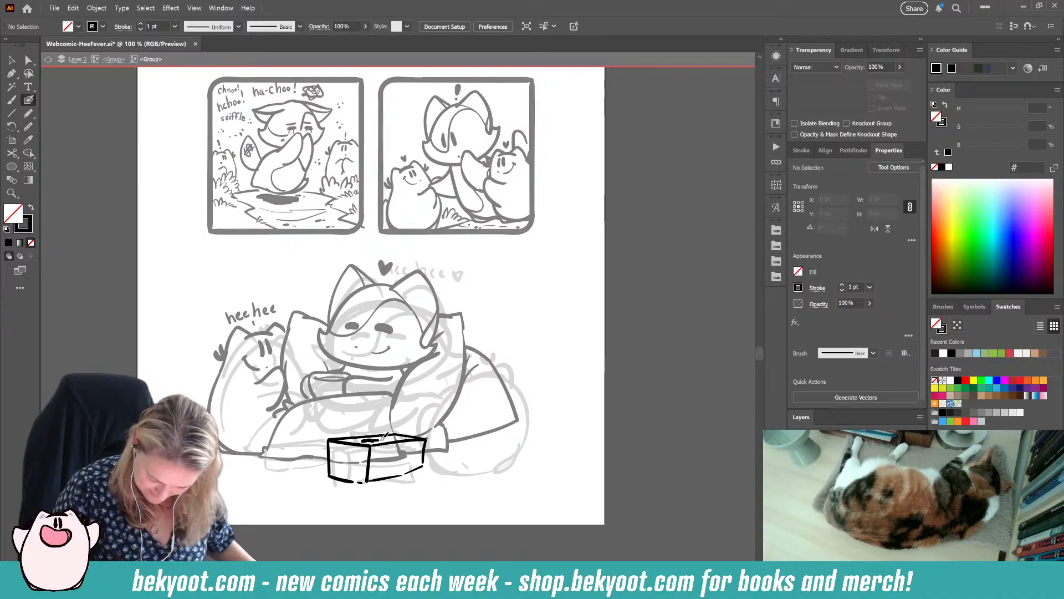
pyautogui.moveTo(383, 438)
pyautogui.mouseDown()
pyautogui.moveTo(400, 435)
pyautogui.moveTo(353, 411)
pyautogui.moveTo(392, 405)
pyautogui.moveTo(388, 444)
pyautogui.mouseUp()
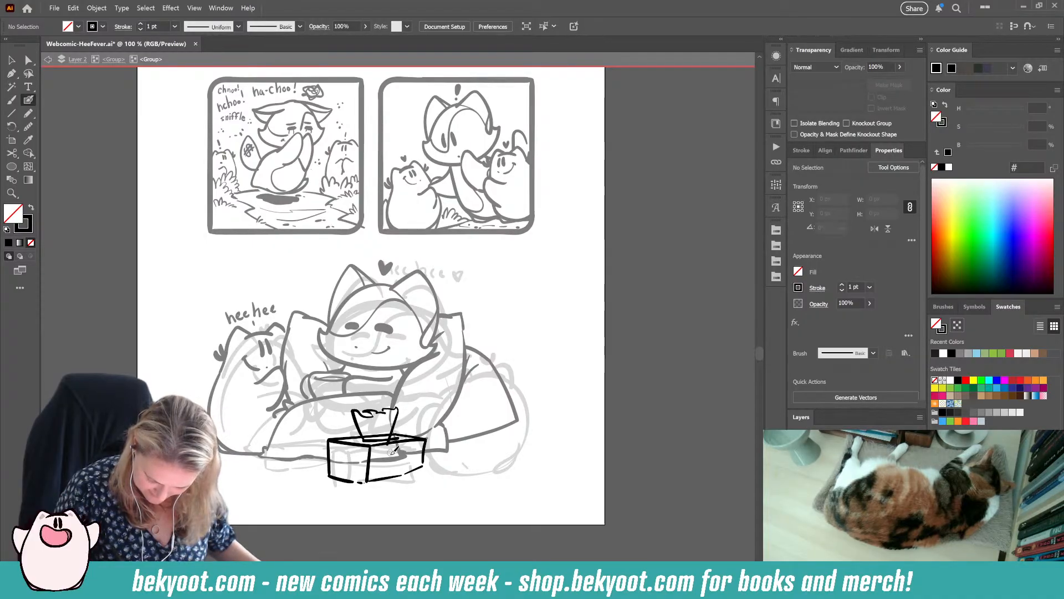
pyautogui.keyDown('ctrl'); pyautogui.click(396, 424); pyautogui.keyUp('ctrl')
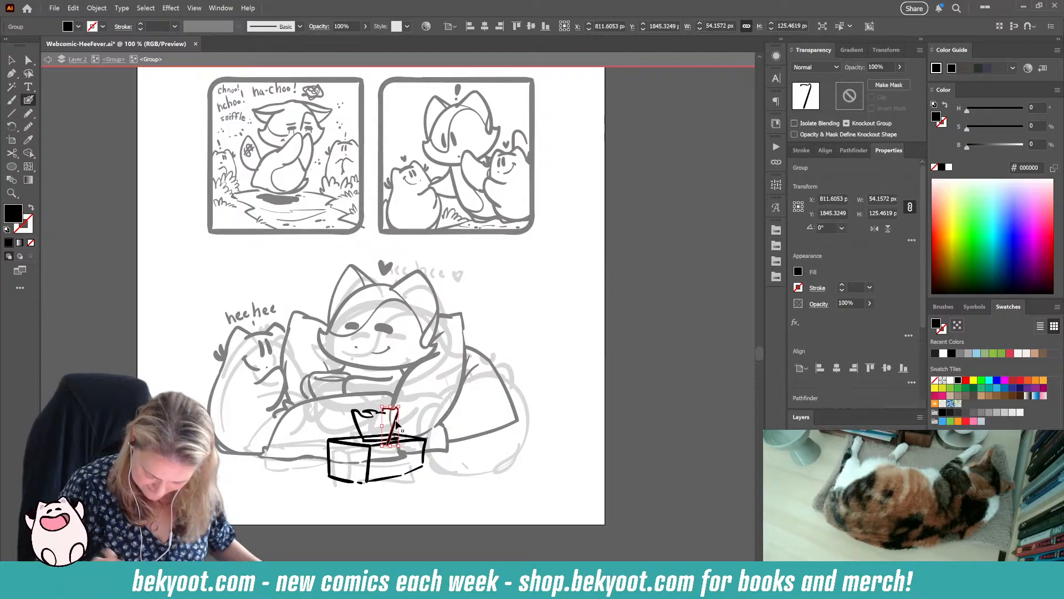
pyautogui.moveTo(397, 429); pyautogui.dragTo(400, 407)
pyautogui.keyDown('ctrl'); pyautogui.click(413, 503); pyautogui.keyUp('ctrl')
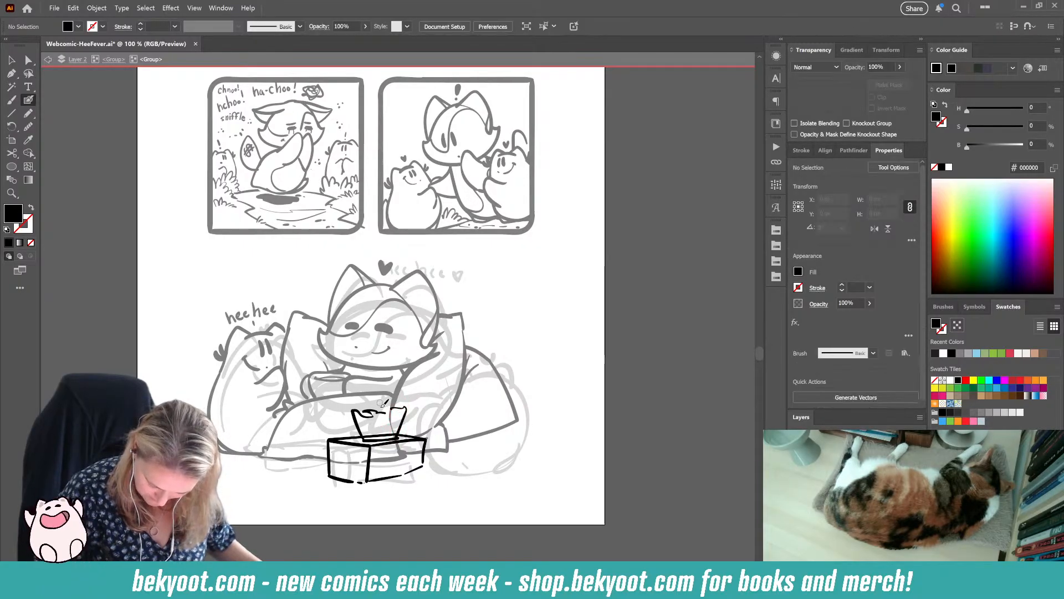
pyautogui.hotkey('shift', 'x')
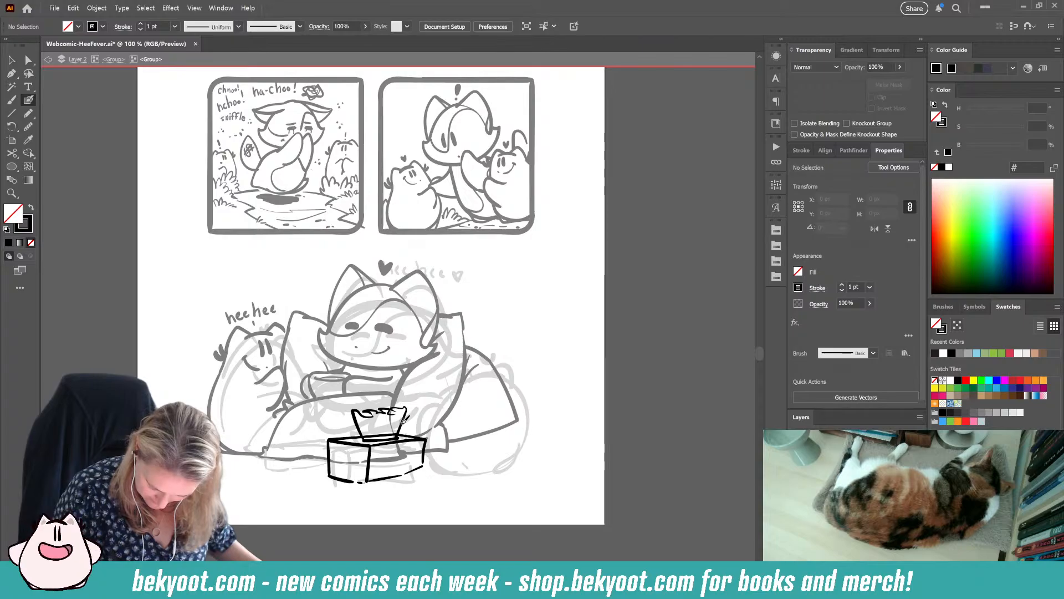
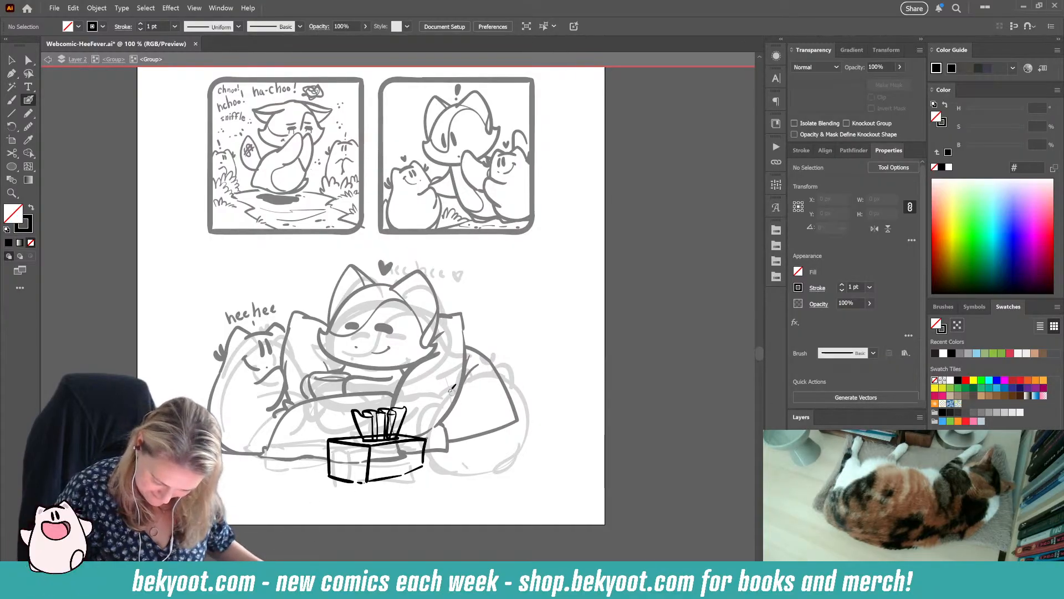
pyautogui.moveTo(412, 378); pyautogui.dragTo(442, 381)
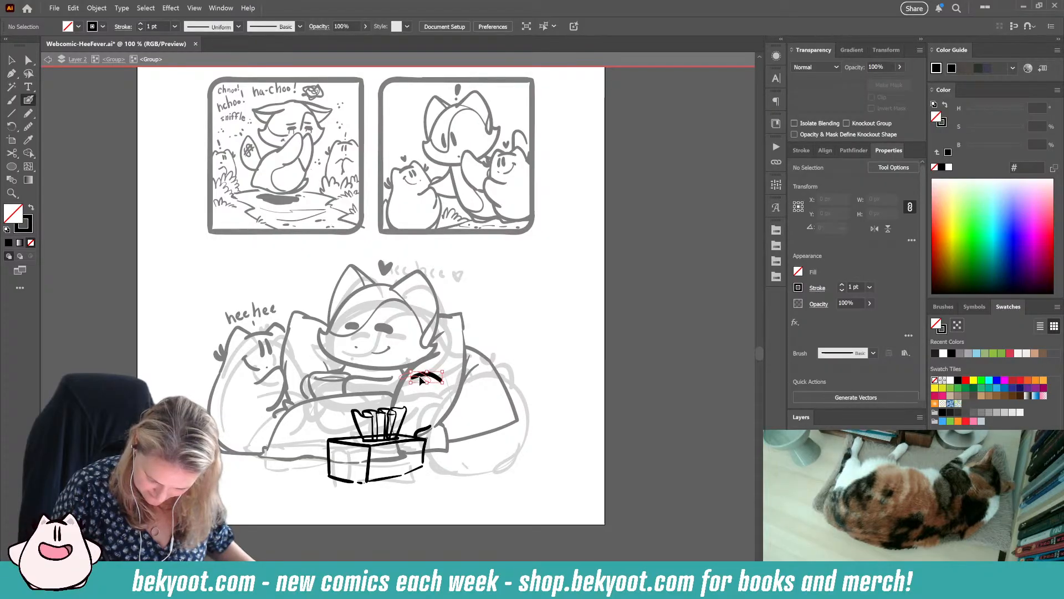
pyautogui.moveTo(419, 380); pyautogui.dragTo(408, 378)
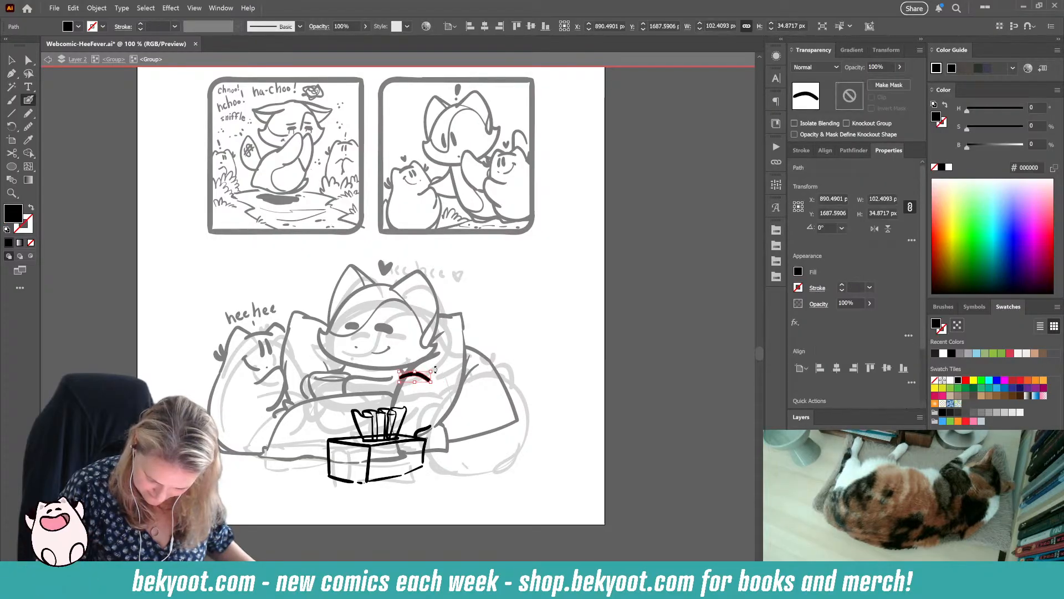
pyautogui.keyDown('ctrl'); pyautogui.click(450, 486); pyautogui.keyUp('ctrl')
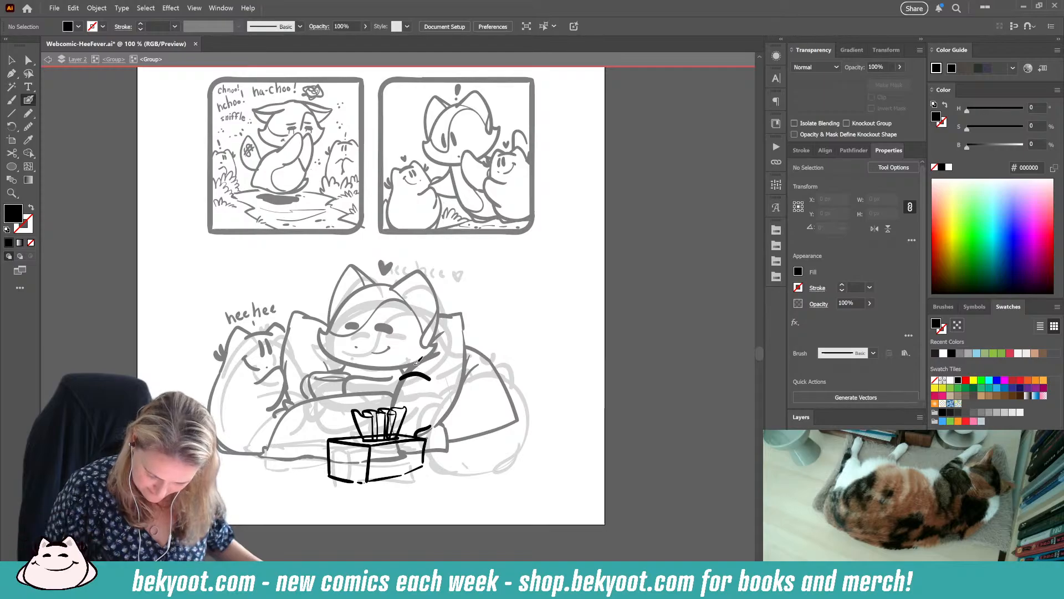
pyautogui.keyDown('ctrl'); pyautogui.click(430, 377); pyautogui.keyUp('ctrl')
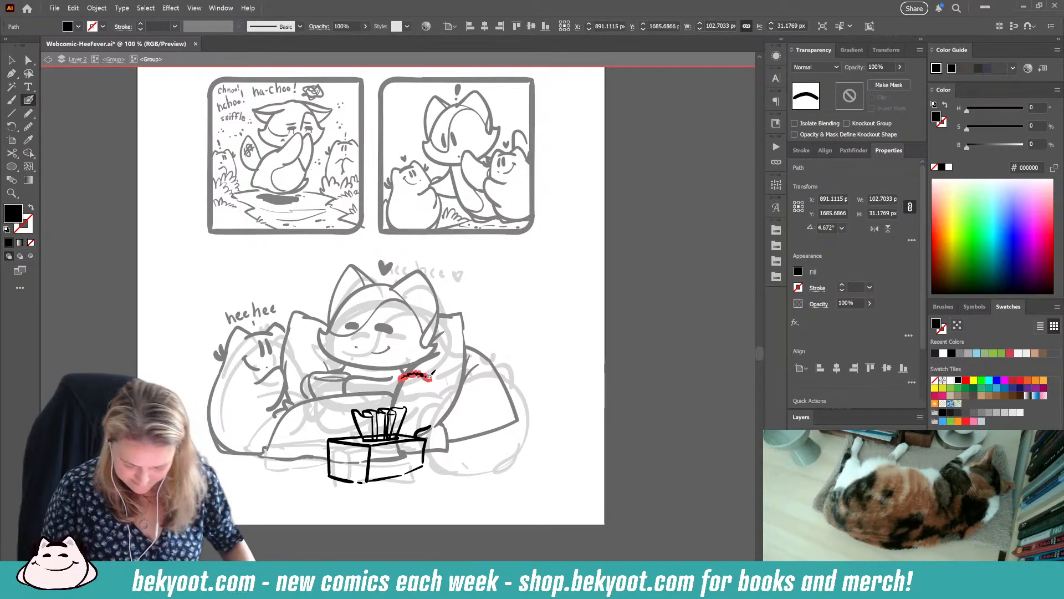
pyautogui.press('Delete')
# Step: Move the tissue box slightly down and away from the first small cat, and draw the second small cat's head line above it
pyautogui.moveTo(398, 455); pyautogui.dragTo(431, 473)
pyautogui.keyDown('ctrl'); pyautogui.click(437, 501); pyautogui.keyUp('ctrl')
pyautogui.moveTo(403, 384); pyautogui.dragTo(427, 381)
pyautogui.hotkey('ctrl', 'z')
pyautogui.hotkey('ctrl', 'z')
pyautogui.keyDown('ctrl'); pyautogui.click(437, 376); pyautogui.keyUp('ctrl')
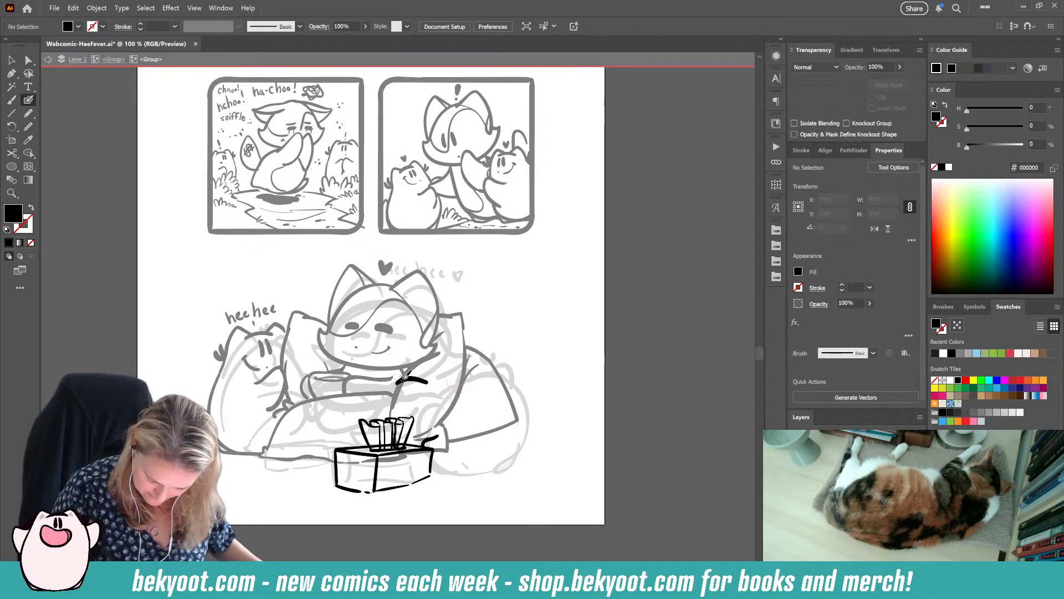
# Step: Draw the second small cat's ears, eyes, smile and cheek tuft around the head line above the tissue box
pyautogui.moveTo(390, 374); pyautogui.dragTo(379, 397)
pyautogui.hotkey('shift', 'x')
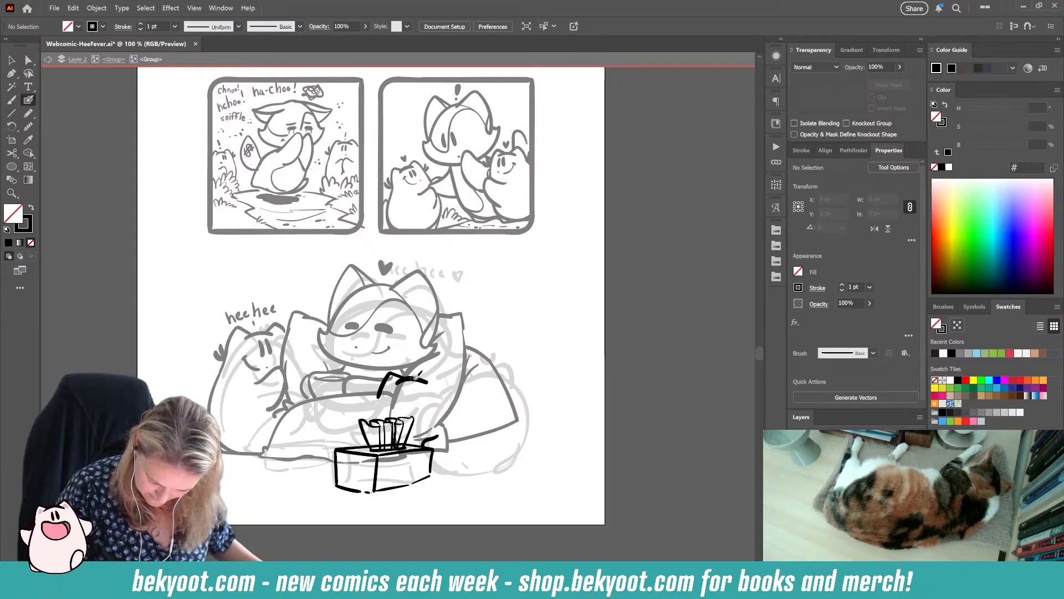
pyautogui.moveTo(430, 367)
pyautogui.mouseDown()
pyautogui.moveTo(459, 392)
pyautogui.moveTo(404, 401)
pyautogui.moveTo(429, 403)
pyautogui.mouseUp()
pyautogui.hotkey('ctrl', 'z')
pyautogui.moveTo(425, 403); pyautogui.dragTo(425, 445)
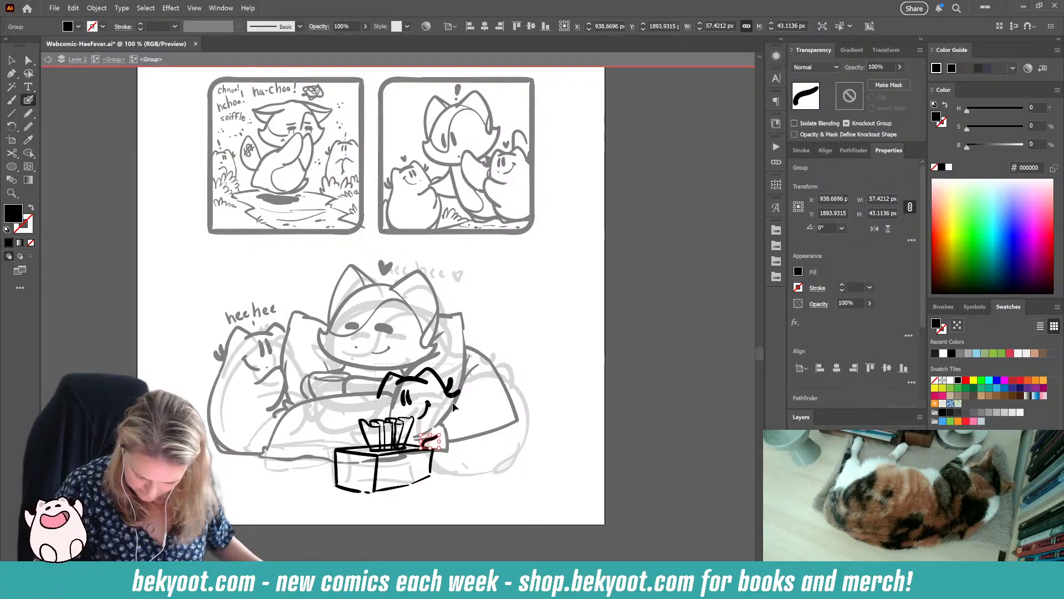
# Step: Shift the second small cat's head outward to the right, away from the large cat, without its left side line
pyautogui.moveTo(453, 403); pyautogui.dragTo(461, 427)
pyautogui.moveTo(414, 378)
pyautogui.mouseDown()
pyautogui.moveTo(435, 369)
pyautogui.moveTo(398, 391)
pyautogui.mouseUp()
pyautogui.keyDown('ctrl'); pyautogui.click(464, 462); pyautogui.keyUp('ctrl')
pyautogui.hotkey('ctrl', 'z')
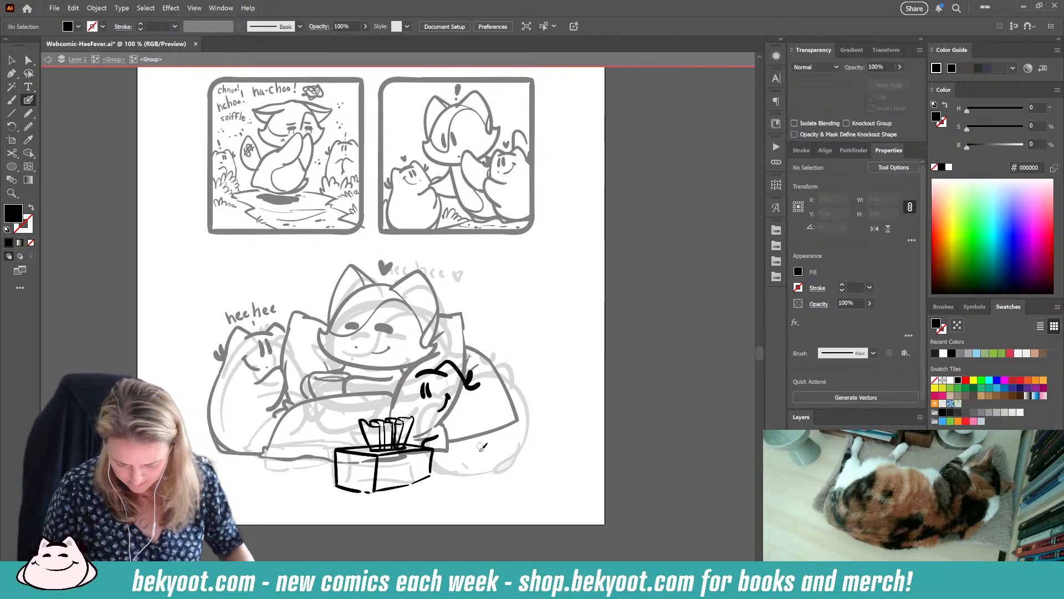
# Step: Draw the second small cat's rounded body down to the tissue box and delete its eyes and smile
pyautogui.moveTo(439, 408)
pyautogui.mouseDown()
pyautogui.moveTo(487, 391)
pyautogui.moveTo(500, 424)
pyautogui.moveTo(487, 460)
pyautogui.moveTo(456, 467)
pyautogui.moveTo(487, 443)
pyautogui.moveTo(490, 453)
pyautogui.moveTo(443, 465)
pyautogui.mouseUp()
pyautogui.press('Delete')
pyautogui.hotkey('shift', 'x')
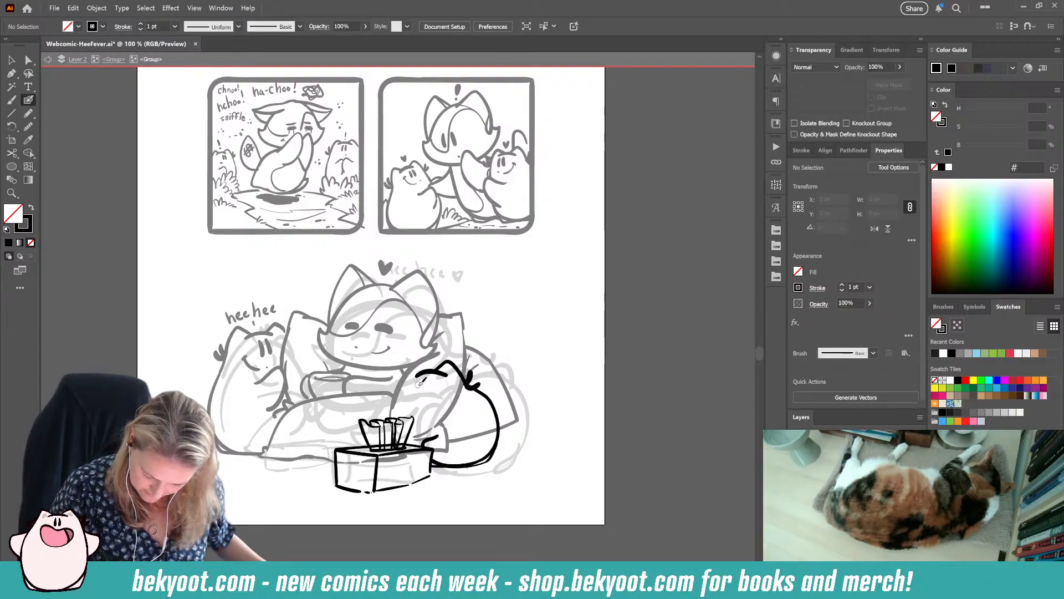
# Step: Redraw the second small cat's left ear, eyes and smile, and add tufts on its left cheek
pyautogui.moveTo(422, 383)
pyautogui.mouseDown()
pyautogui.moveTo(417, 399)
pyautogui.moveTo(442, 390)
pyautogui.moveTo(399, 384)
pyautogui.moveTo(400, 395)
pyautogui.mouseUp()
pyautogui.hotkey('ctrl', 'z')
pyautogui.hotkey('ctrl', 'z')
pyautogui.click(423, 410)
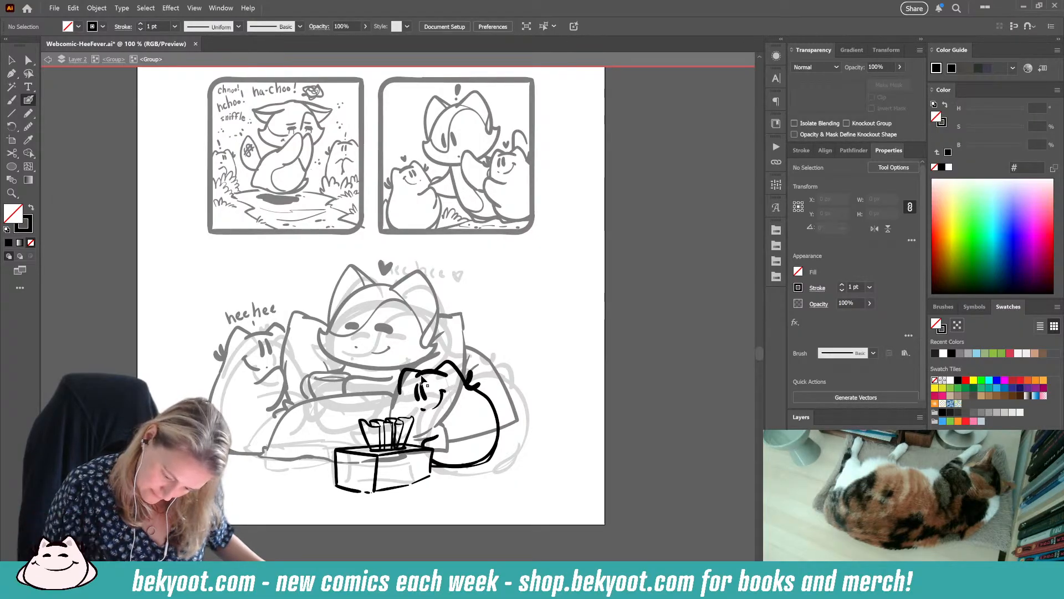
pyautogui.keyDown('ctrl'); pyautogui.click(445, 375); pyautogui.keyUp('ctrl')
pyautogui.moveTo(452, 366)
pyautogui.mouseDown()
pyautogui.moveTo(392, 381)
pyautogui.moveTo(388, 395)
pyautogui.mouseUp()
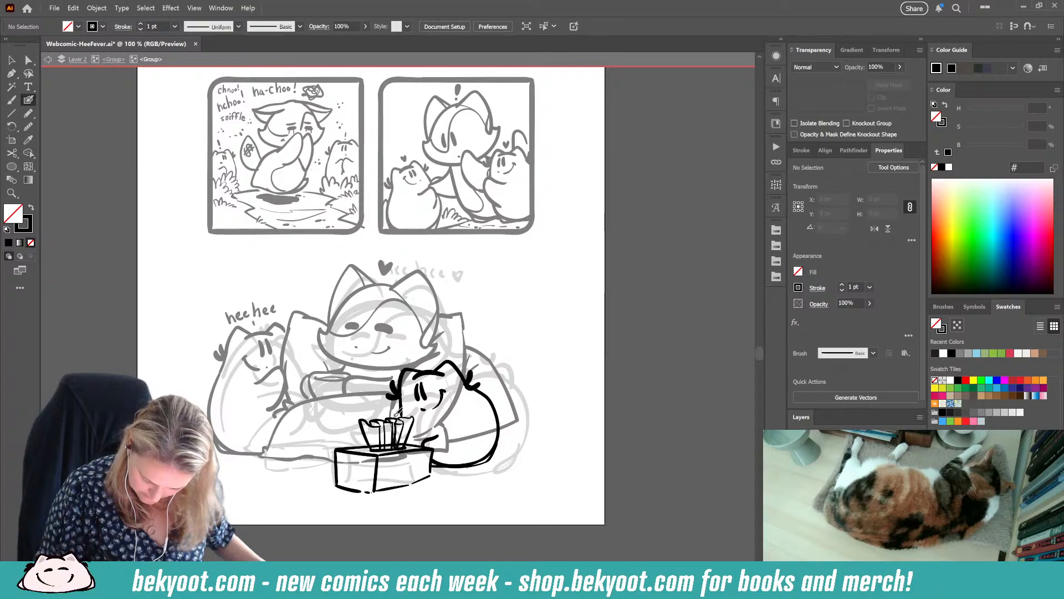
# Step: Delete the second small cat's old paw stroke and redraw the arm reaching toward the tissues
pyautogui.hotkey('shift', 'x')
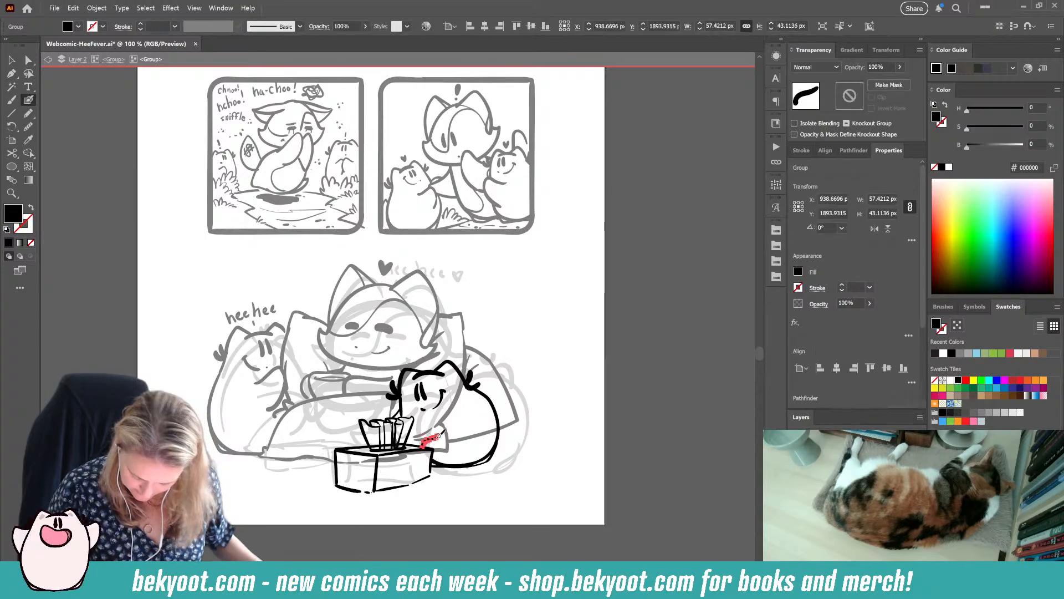
pyautogui.moveTo(440, 414); pyautogui.dragTo(420, 434)
pyautogui.hotkey('shift', 'x')
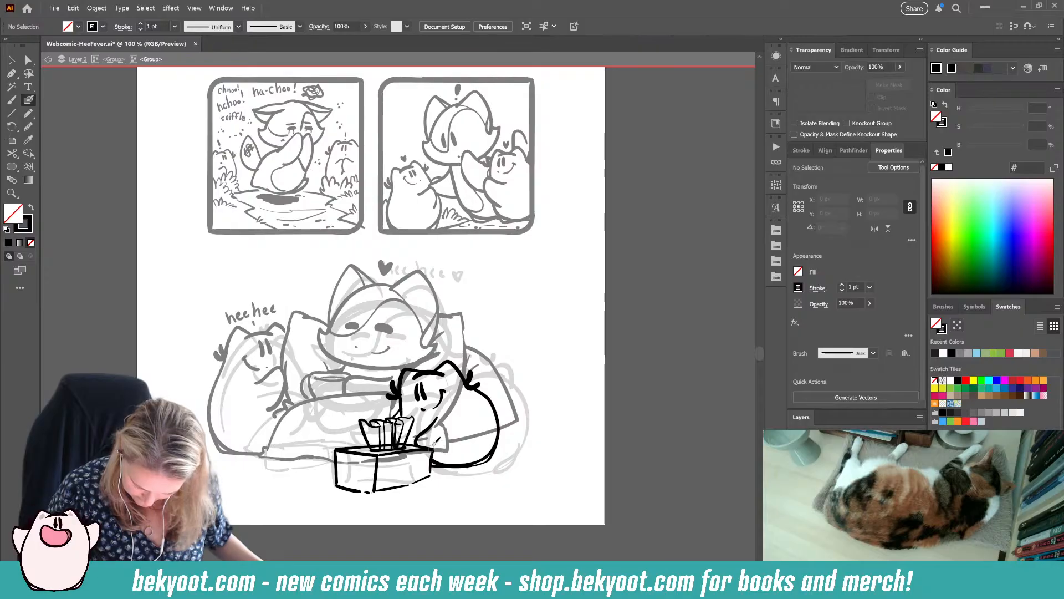
pyautogui.hotkey('shift', 'x')
pyautogui.moveTo(410, 444); pyautogui.dragTo(420, 437)
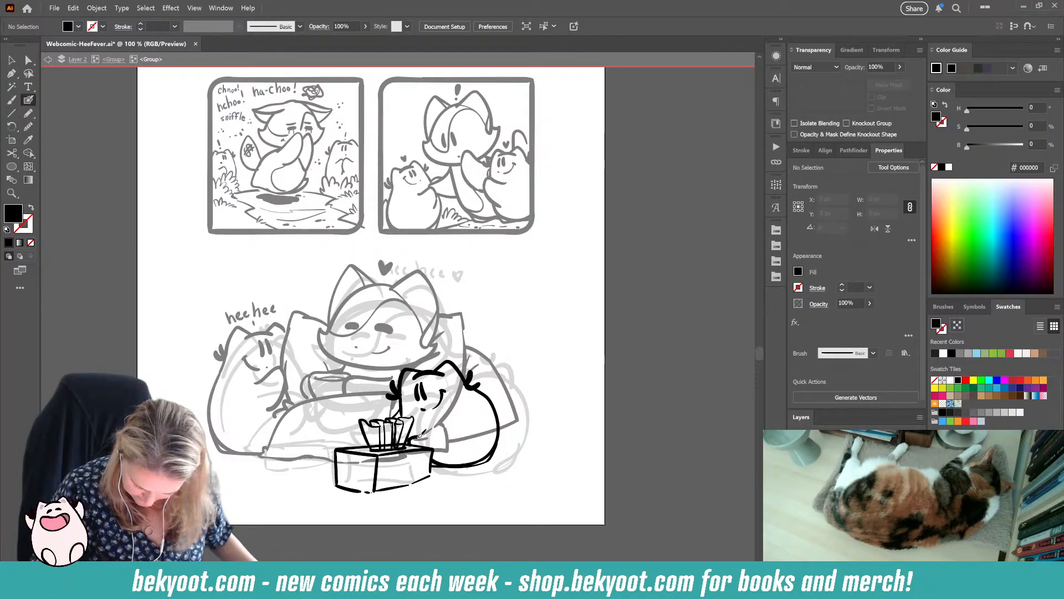
# Step: Select the tissue box and its tissues without the second small cat's lines and scale them down slightly
pyautogui.hotkey('shift', 'x')
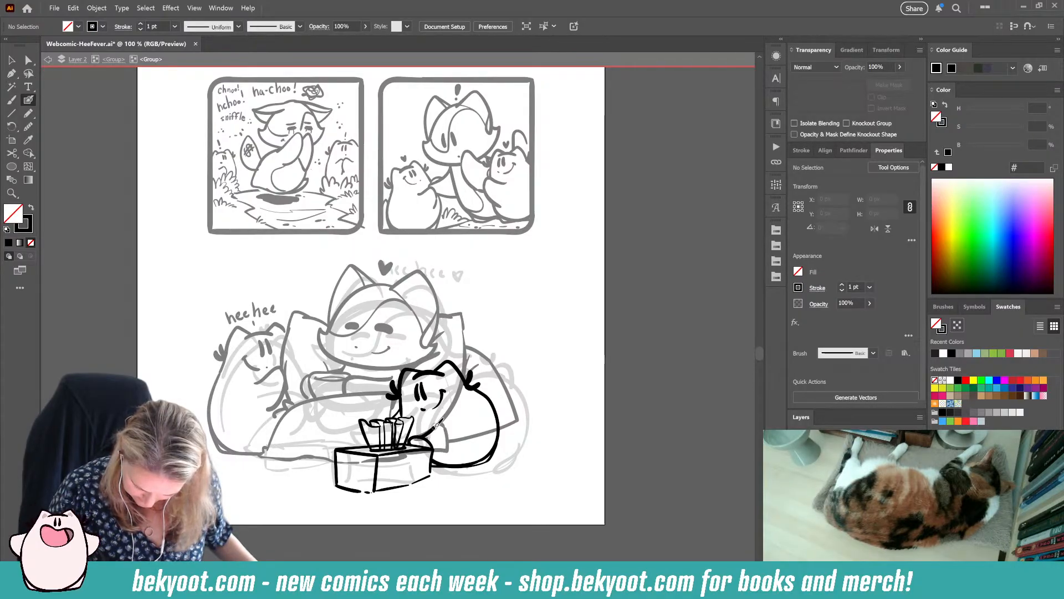
pyautogui.hotkey('shift', 'x')
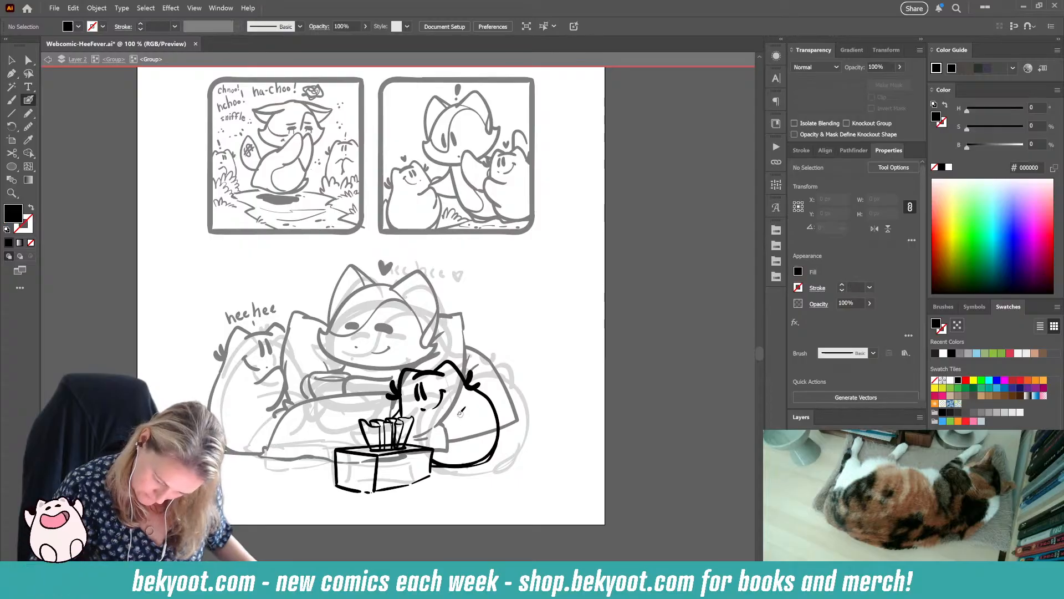
pyautogui.moveTo(328, 412); pyautogui.dragTo(434, 494)
pyautogui.keyDown('shift'); pyautogui.click(444, 468); pyautogui.keyUp('shift')
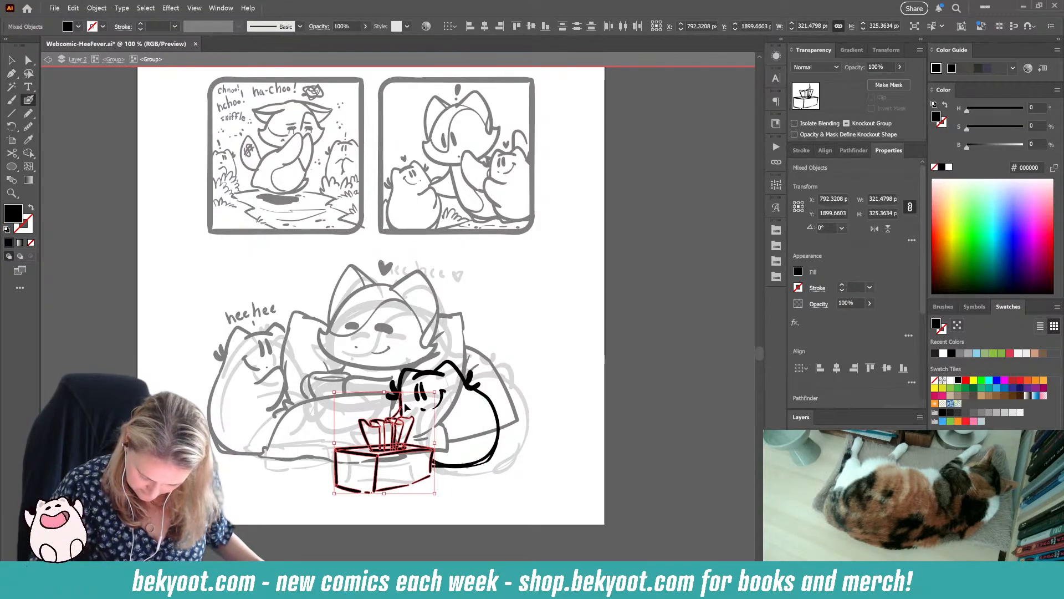
pyautogui.keyDown('shift'); pyautogui.click(396, 410); pyautogui.keyUp('shift')
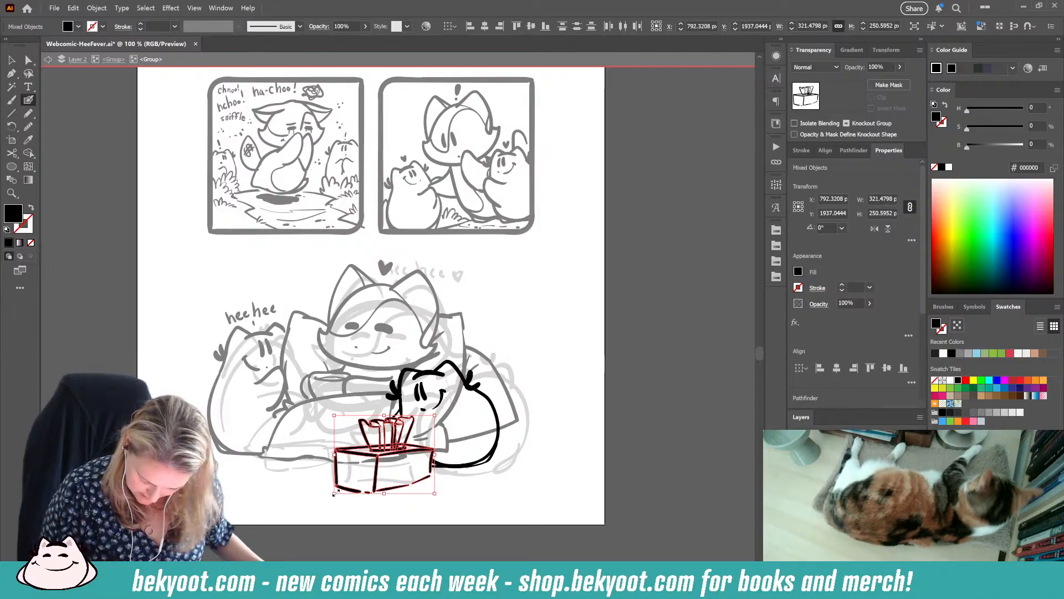
pyautogui.moveTo(341, 490); pyautogui.dragTo(340, 490)
pyautogui.moveTo(380, 453); pyautogui.dragTo(376, 451)
pyautogui.keyDown('ctrl'); pyautogui.click(427, 503); pyautogui.keyUp('ctrl')
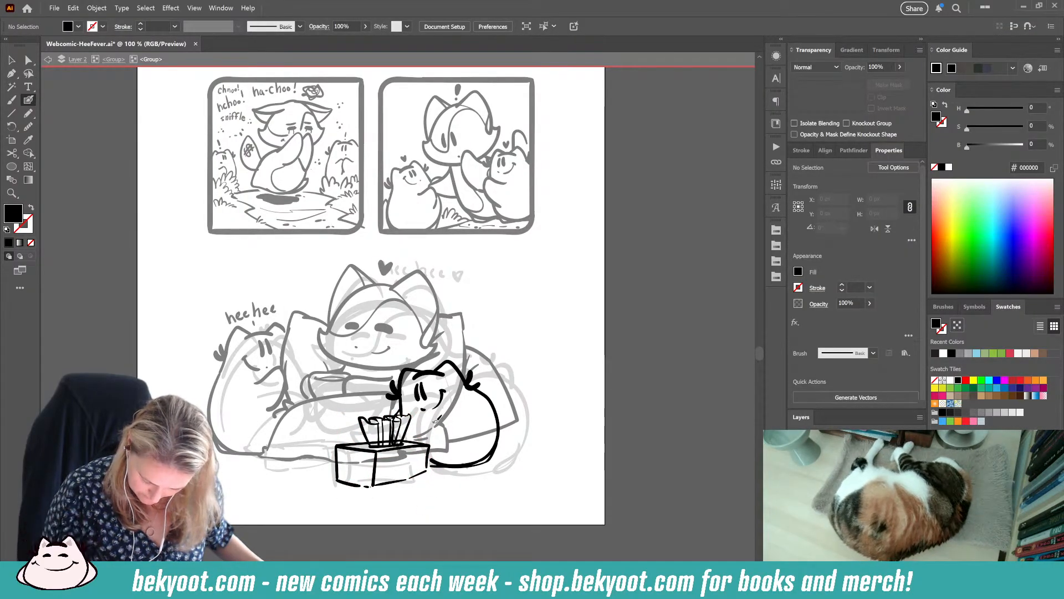
# Step: Reposition the second small cat's upper arm stroke just beside the tissues
pyautogui.hotkey('shift', 'x')
pyautogui.moveTo(415, 435)
pyautogui.mouseDown()
pyautogui.moveTo(430, 446)
pyautogui.moveTo(411, 441)
pyautogui.moveTo(419, 429)
pyautogui.mouseUp()
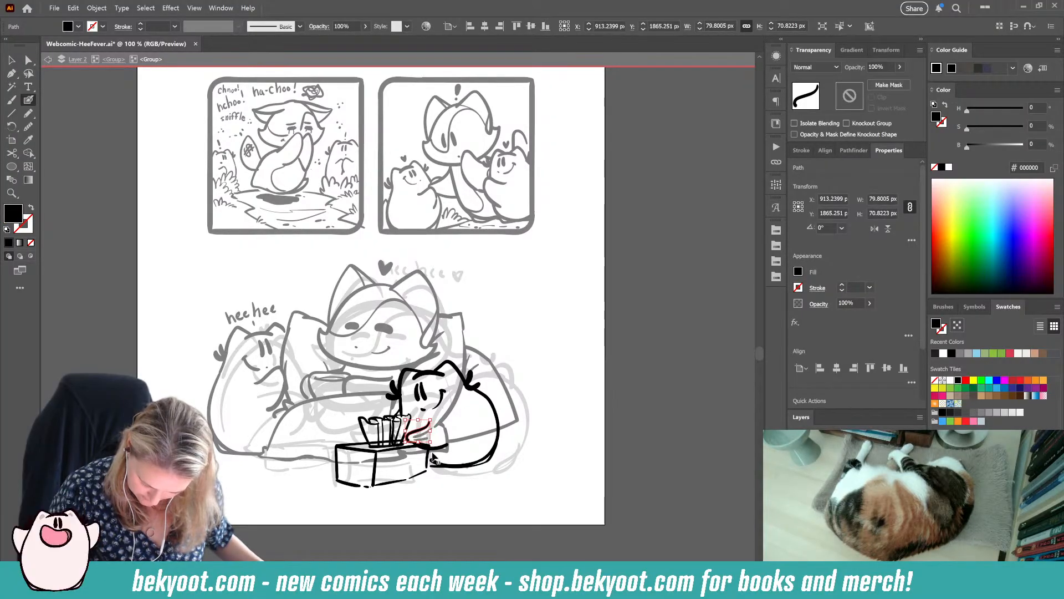
pyautogui.keyDown('ctrl'); pyautogui.click(450, 472); pyautogui.keyUp('ctrl')
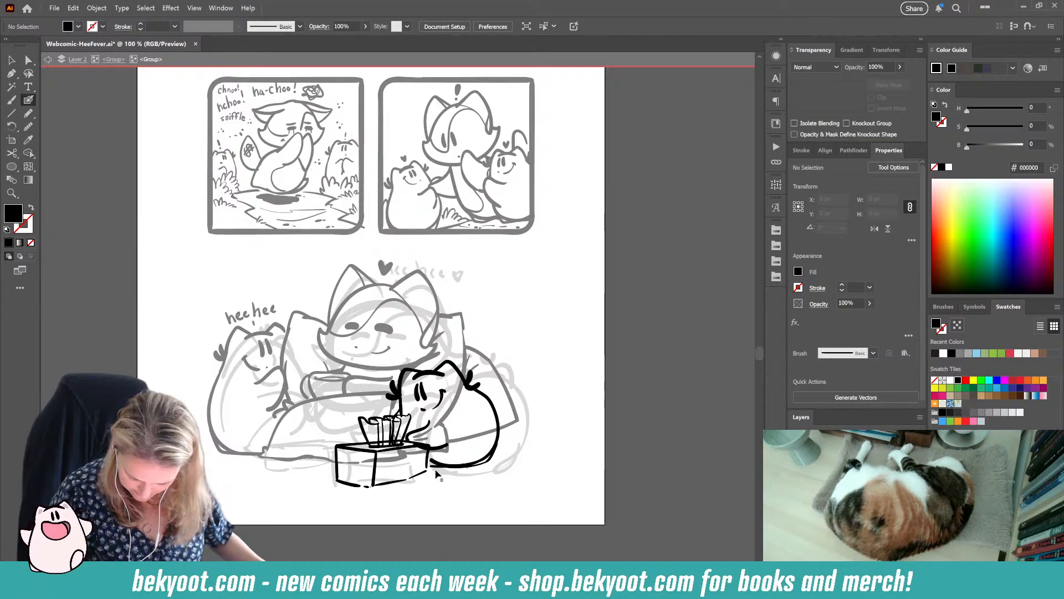
pyautogui.keyDown('ctrl'); pyautogui.click(365, 450); pyautogui.keyUp('ctrl')
pyautogui.keyDown('ctrl'); pyautogui.click(380, 519); pyautogui.keyUp('ctrl')
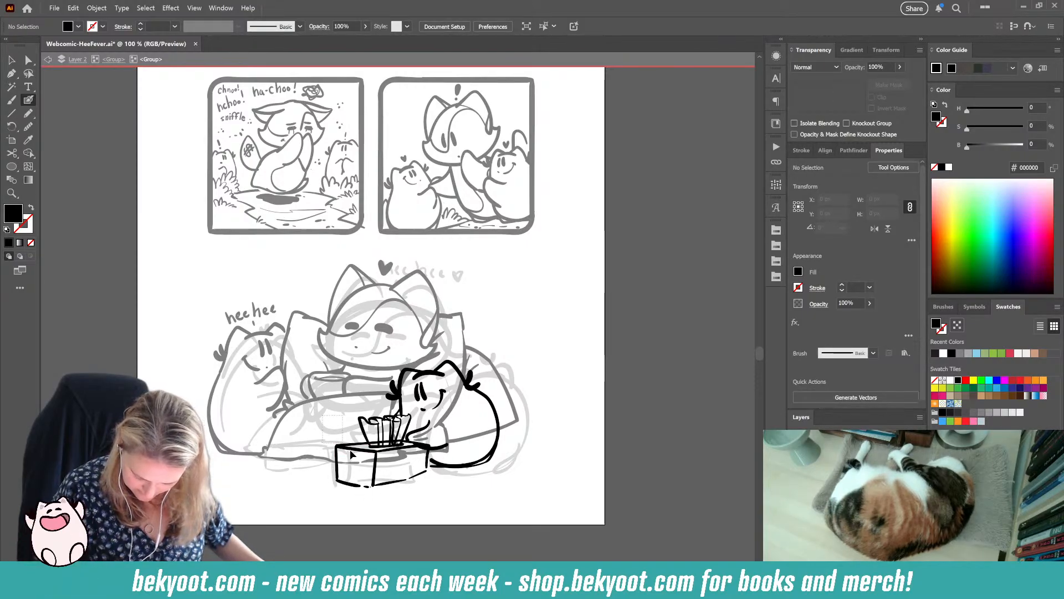
# Step: Group the tissue box with its tissues, excluding the cat's strokes, then narrow the group and rotate it slightly
pyautogui.moveTo(422, 492); pyautogui.dragTo(411, 482)
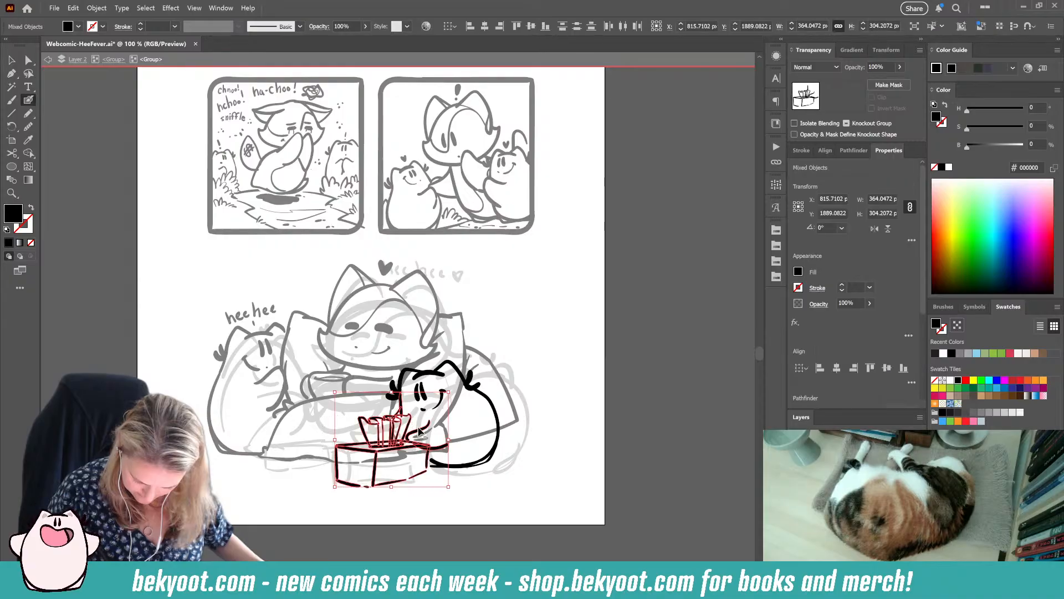
pyautogui.moveTo(447, 439); pyautogui.dragTo(431, 439)
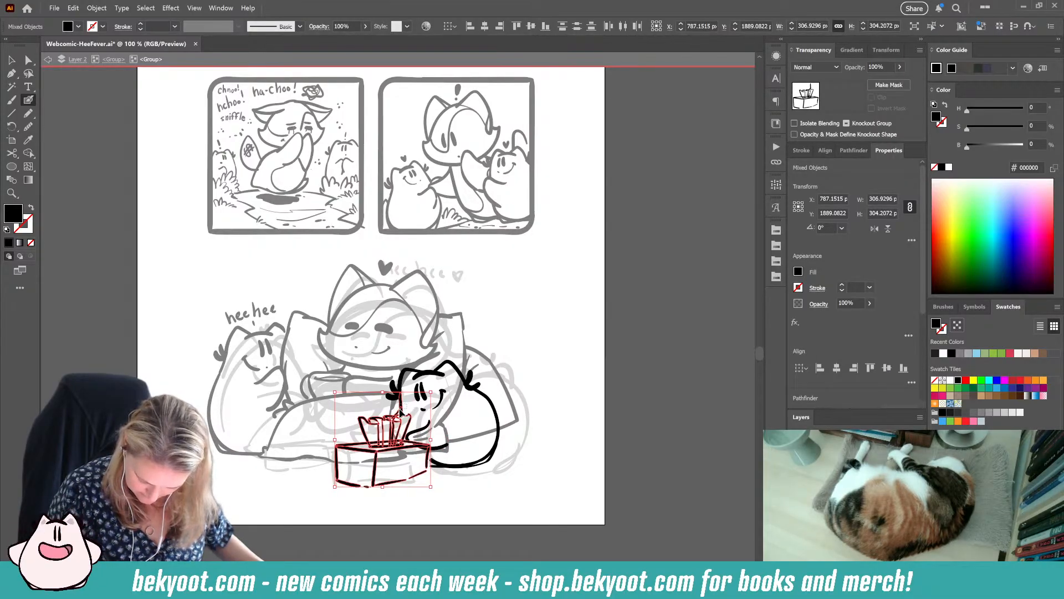
pyautogui.moveTo(400, 411); pyautogui.dragTo(400, 413)
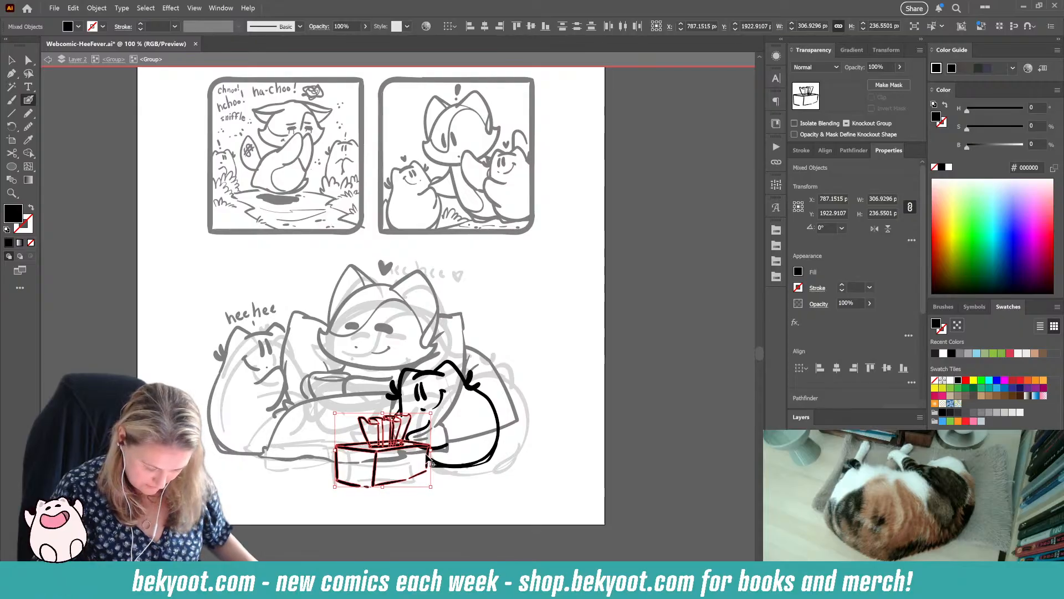
pyautogui.hotkey('ctrl', 'g')
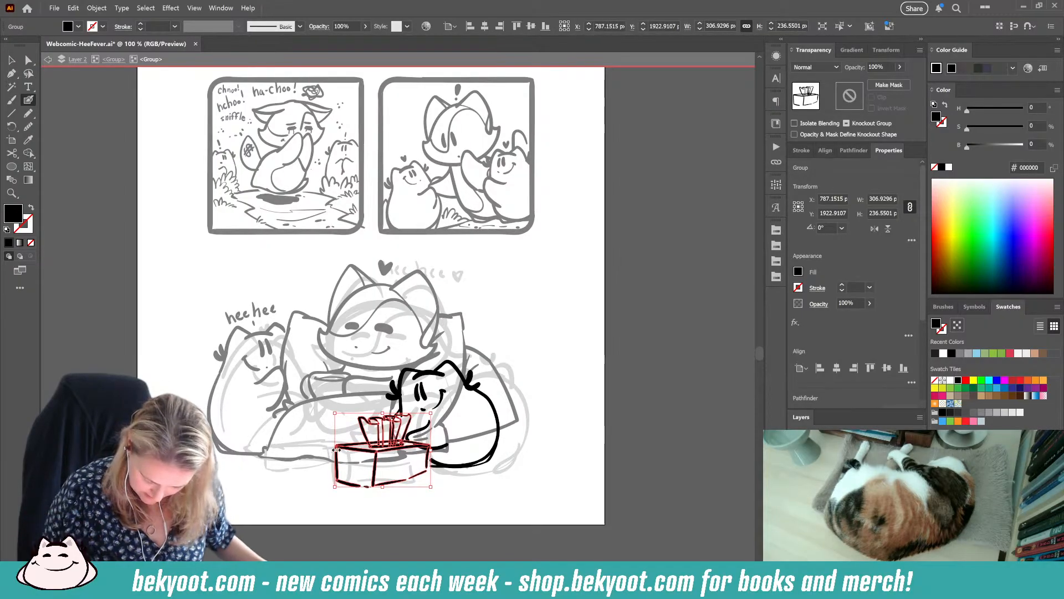
pyautogui.moveTo(336, 450); pyautogui.dragTo(381, 468)
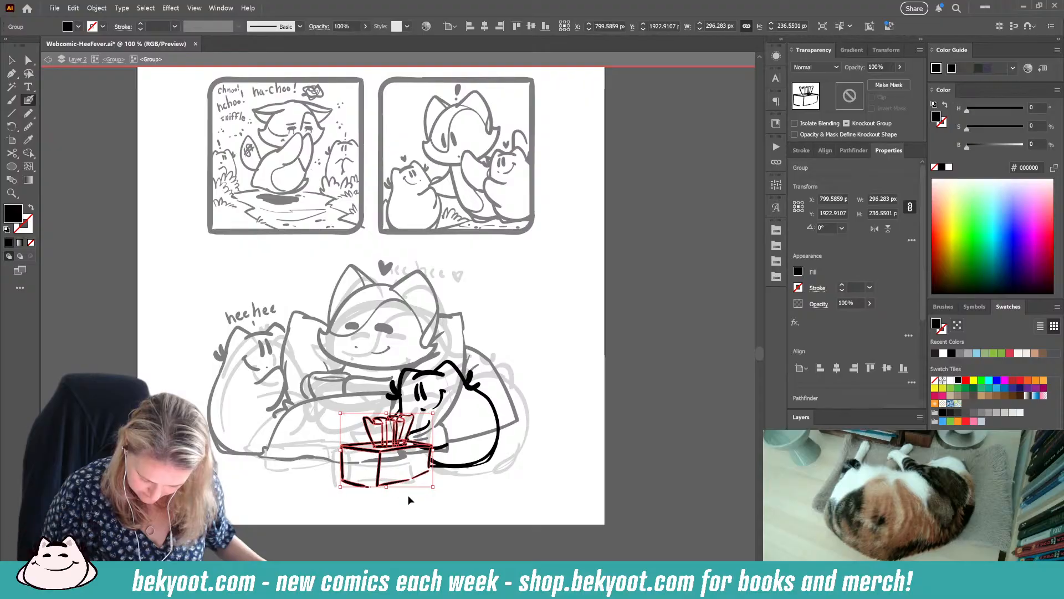
pyautogui.click(460, 482)
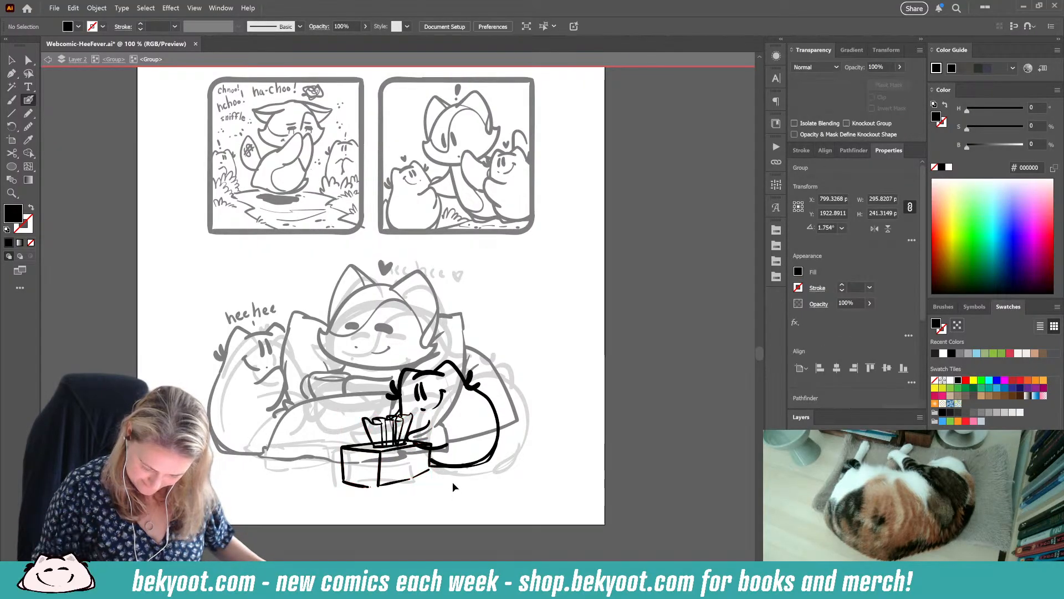
# Step: Remove the second small cat's old arm strokes and redraw the arm bending across its body above the box
pyautogui.moveTo(409, 441); pyautogui.dragTo(432, 421)
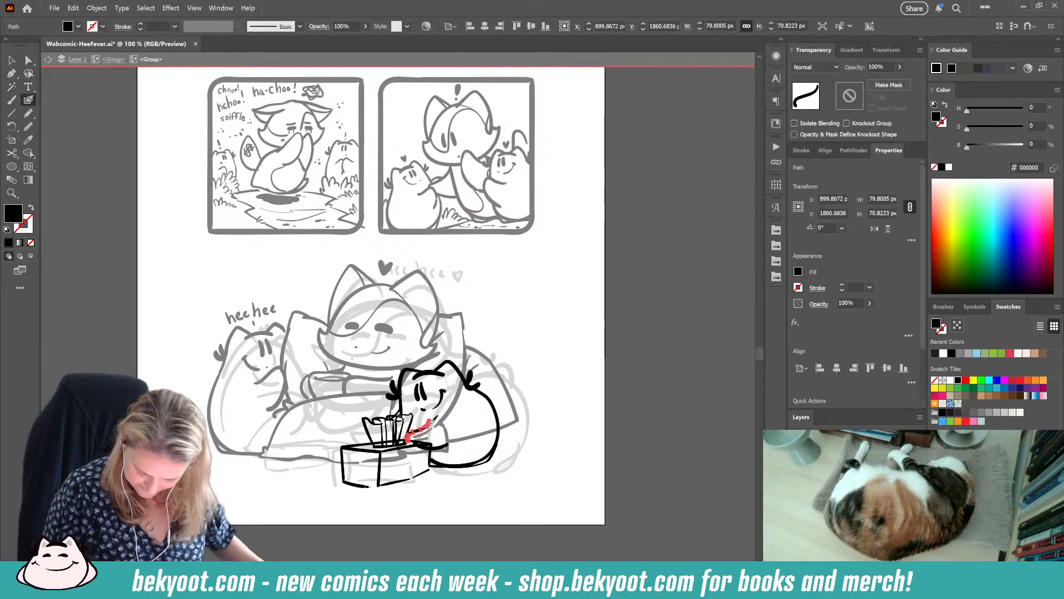
pyautogui.hotkey('ctrl', 'shift', 'a')
pyautogui.keyDown('ctrl'); pyautogui.click(441, 448); pyautogui.keyUp('ctrl')
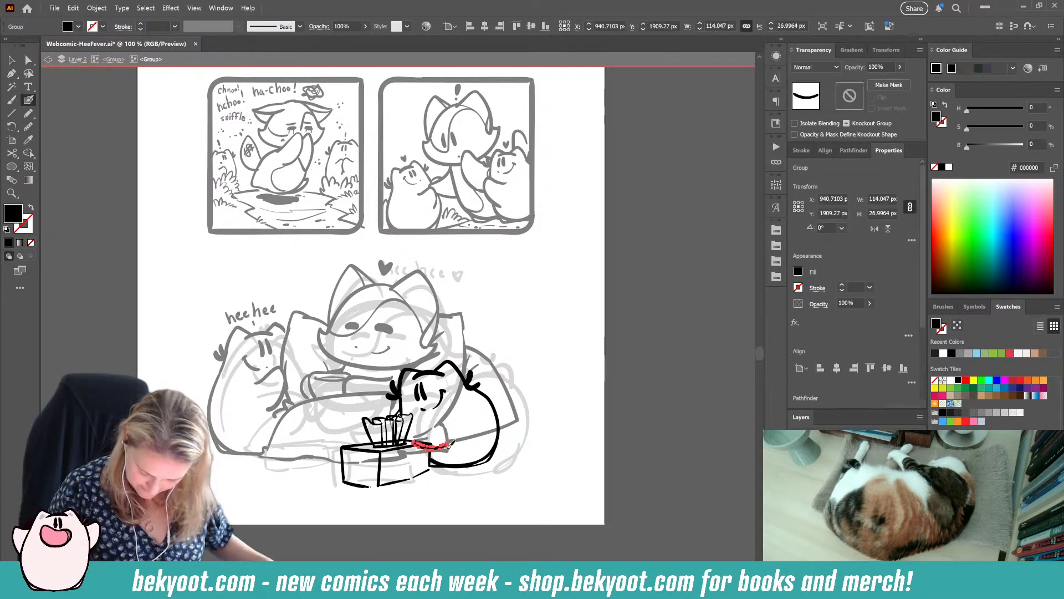
pyautogui.press('Delete')
pyautogui.moveTo(442, 411)
pyautogui.mouseDown()
pyautogui.moveTo(427, 445)
pyautogui.moveTo(466, 437)
pyautogui.mouseUp()
pyautogui.hotkey('shift', 'x')
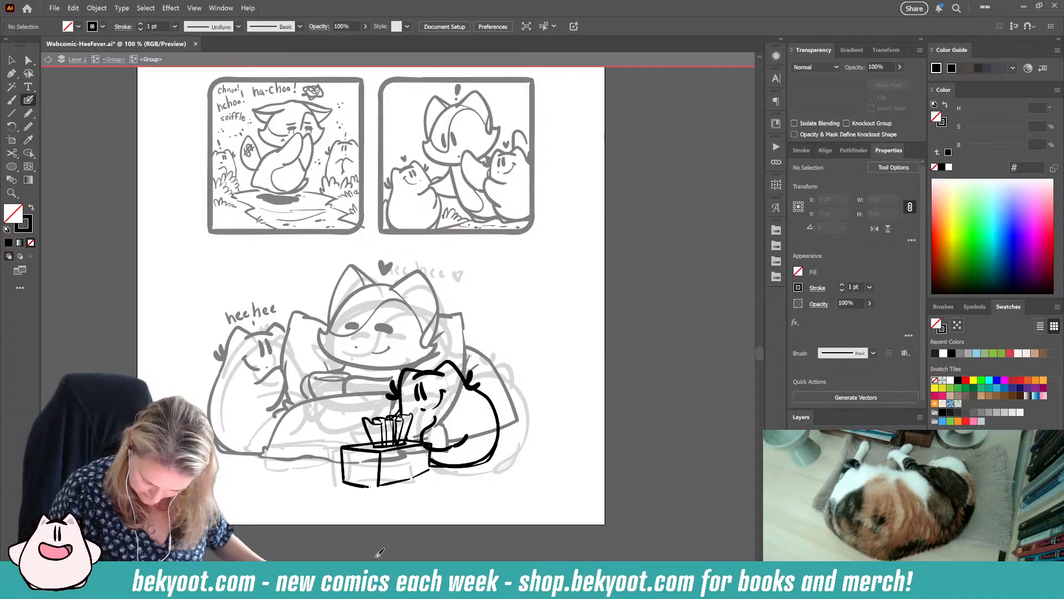
pyautogui.hotkey('shift', 'x')
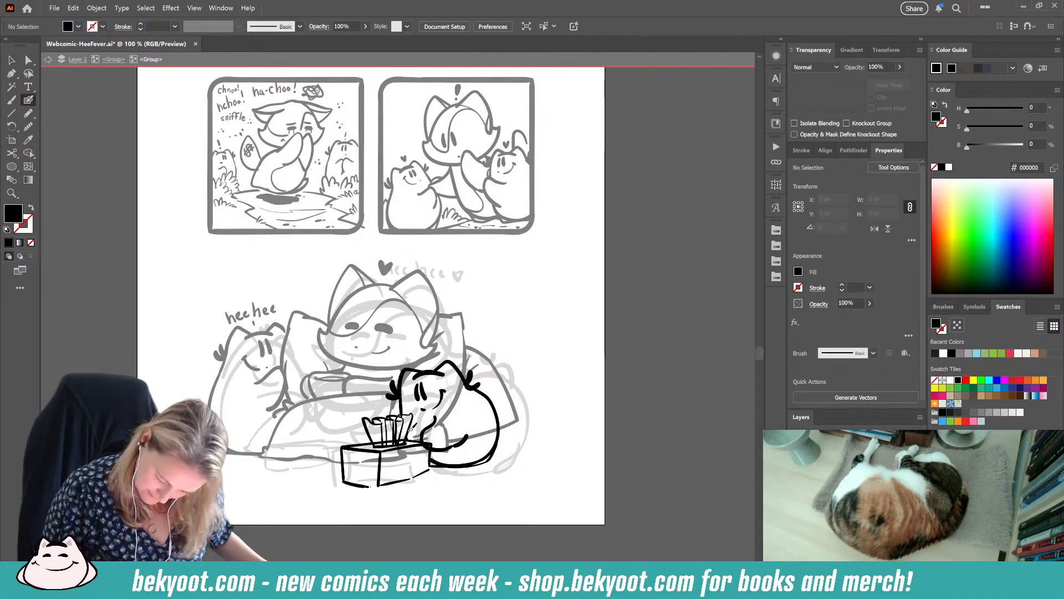
# Step: Draw the second small cat's paw reaching into the tissues at the box's right end
pyautogui.hotkey('shift', 'x')
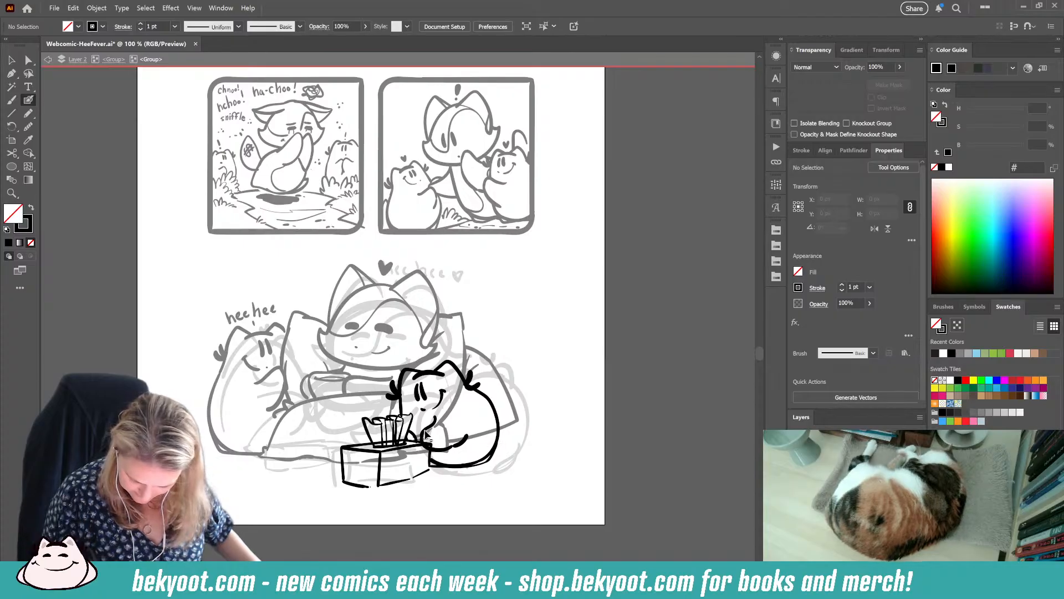
pyautogui.hotkey('shift', 'x')
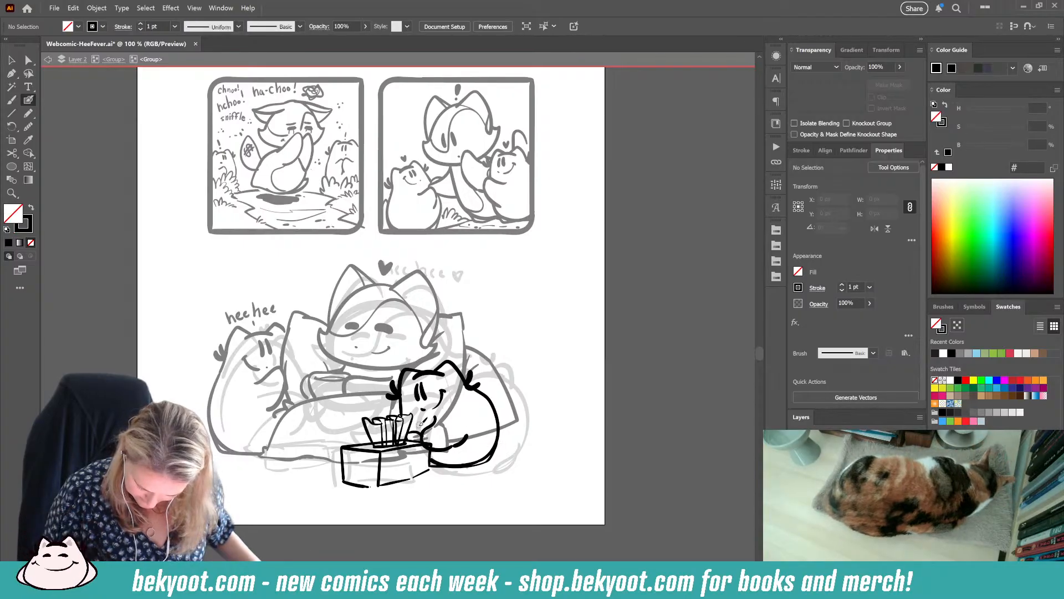
pyautogui.hotkey('shift', 'x')
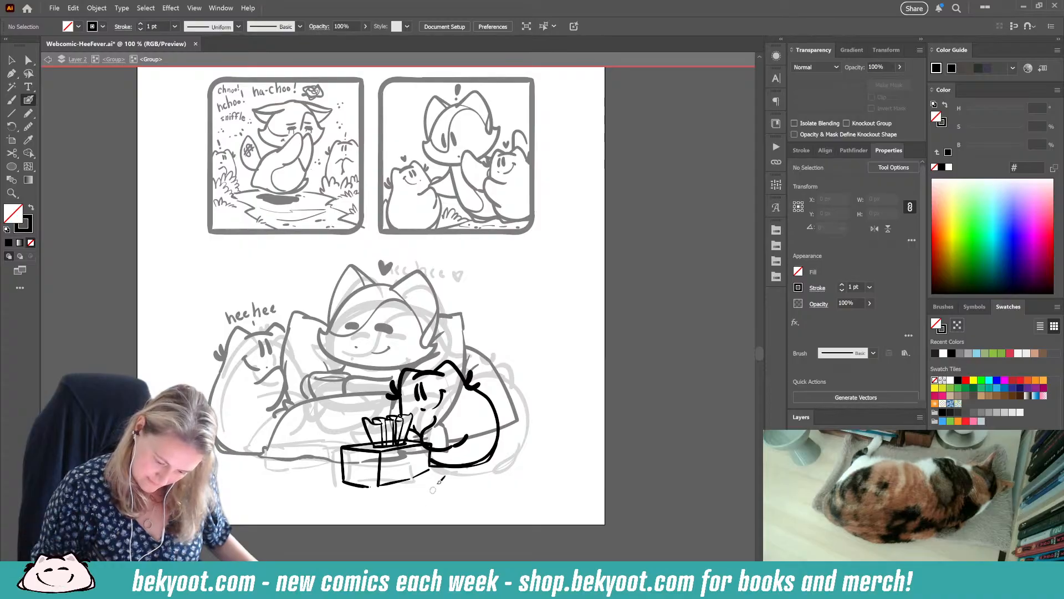
pyautogui.keyDown('ctrl'); pyautogui.click(413, 450); pyautogui.keyUp('ctrl')
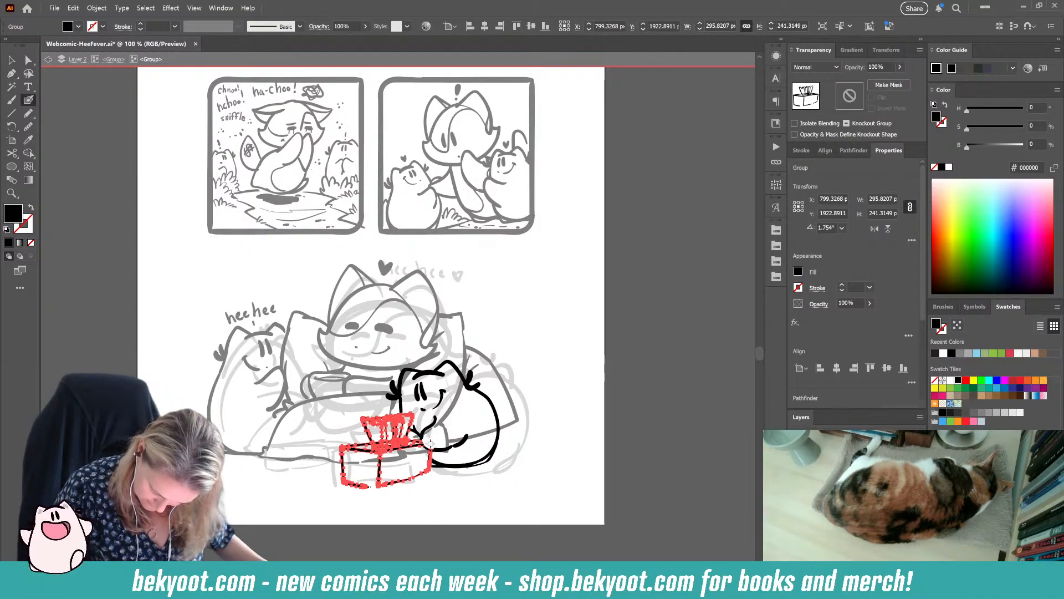
pyautogui.keyDown('ctrl'); pyautogui.click(461, 493); pyautogui.keyUp('ctrl')
# Step: Draw a small filled heart above the tissues, left of the second small cat's cheek, instead of above its head
pyautogui.moveTo(446, 494); pyautogui.dragTo(467, 501)
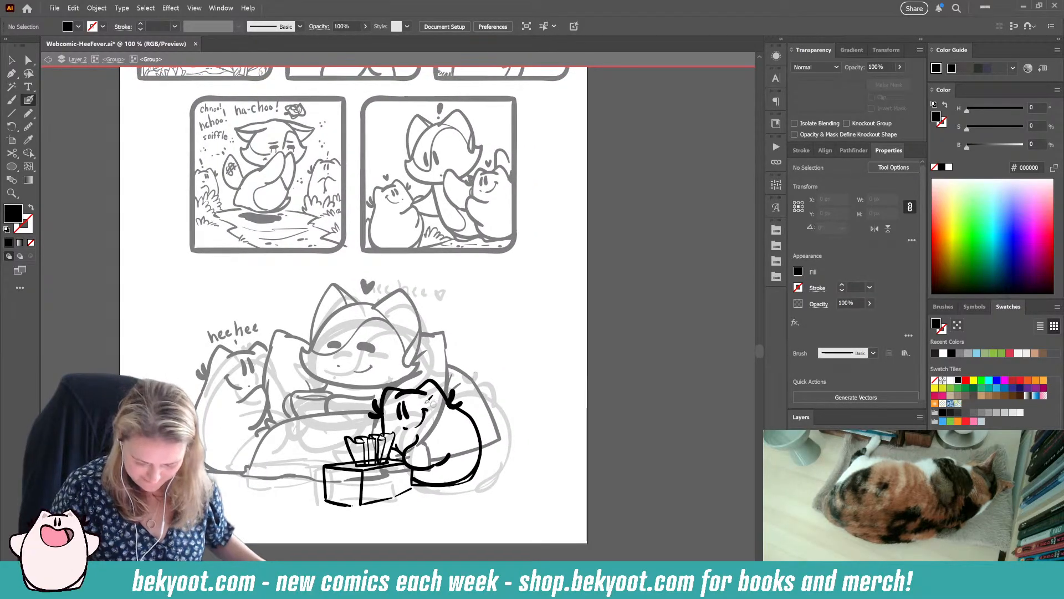
pyautogui.hotkey('shift', 'x')
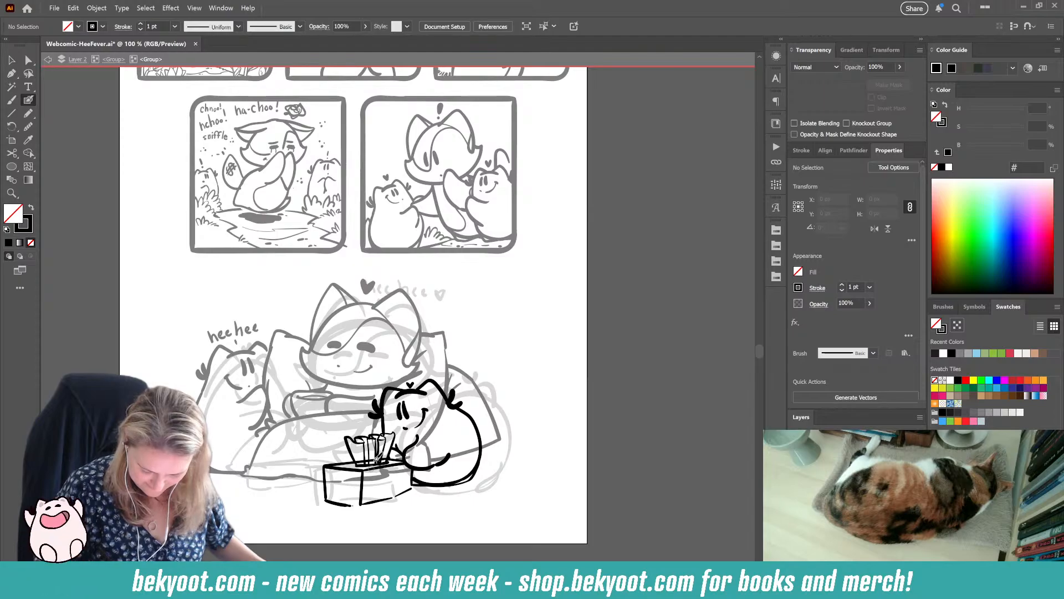
pyautogui.hotkey('shift', 'x')
pyautogui.hotkey('shift', 'x')
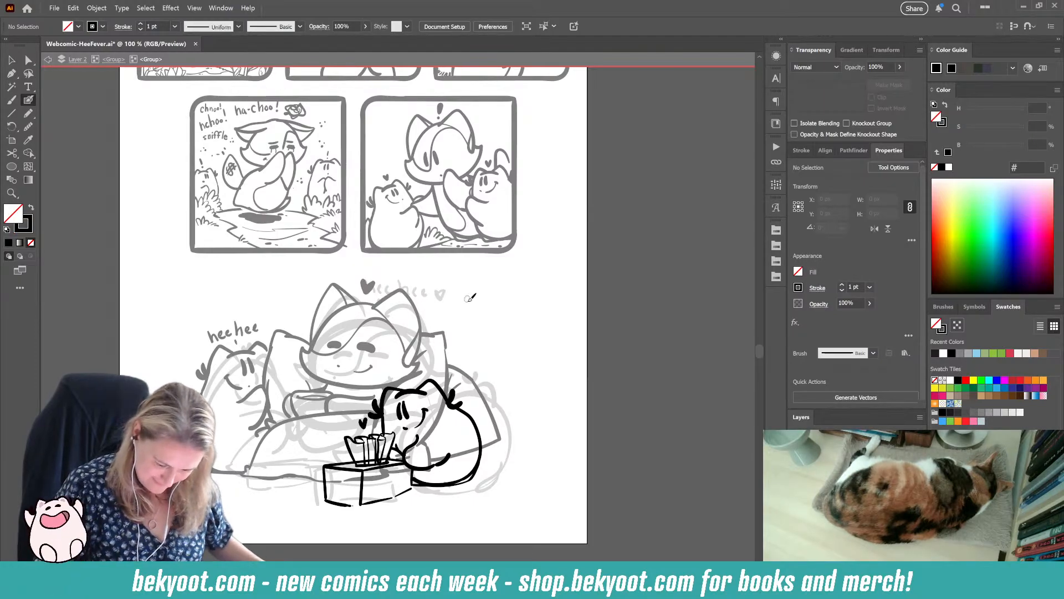
# Step: Redraw the top-of-head line between the second small cat's ears
pyautogui.hotkey('shift', 'x')
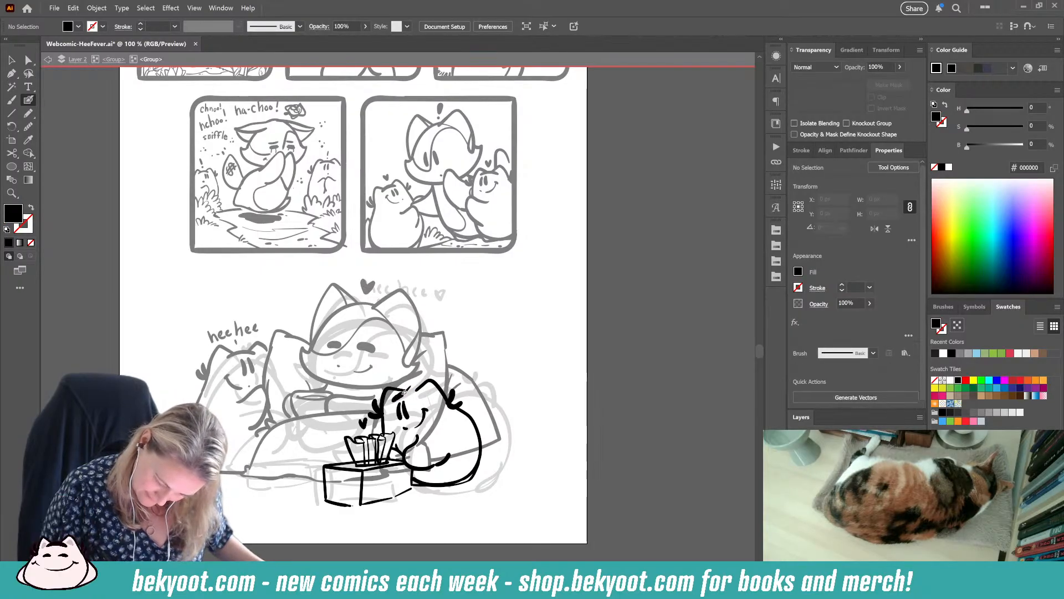
pyautogui.hotkey('shift', 'x')
pyautogui.hotkey('shift', 'x')
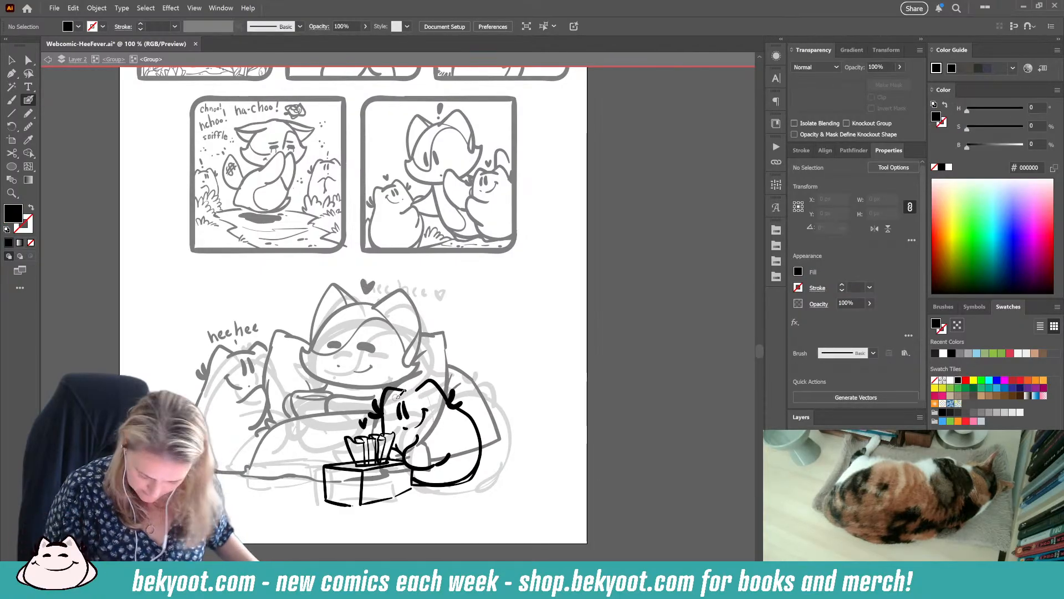
pyautogui.moveTo(397, 395); pyautogui.dragTo(419, 395)
pyautogui.hotkey('ctrl', 'z')
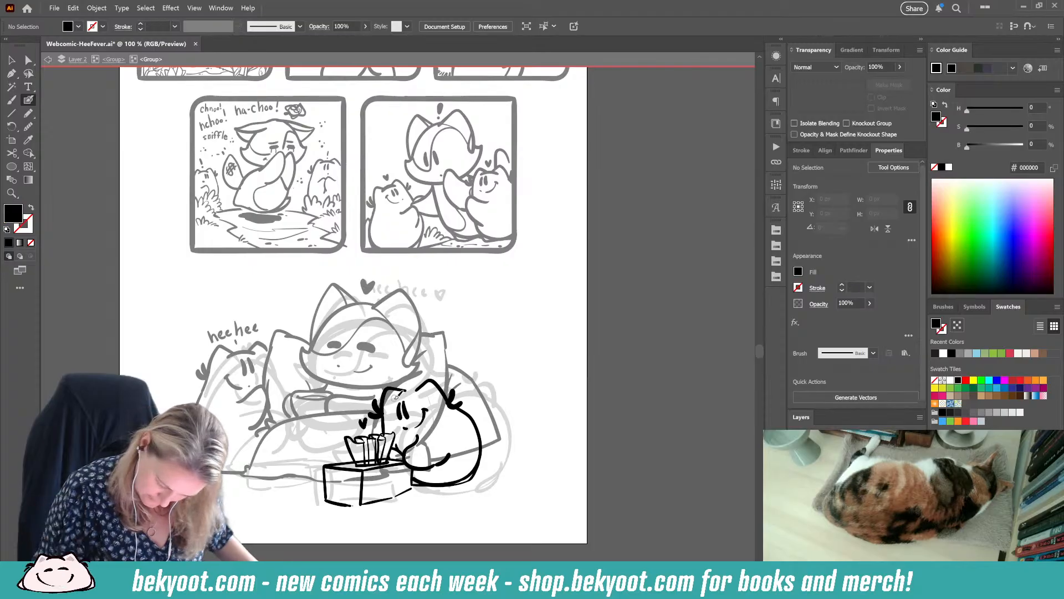
pyautogui.hotkey('shift', 'x')
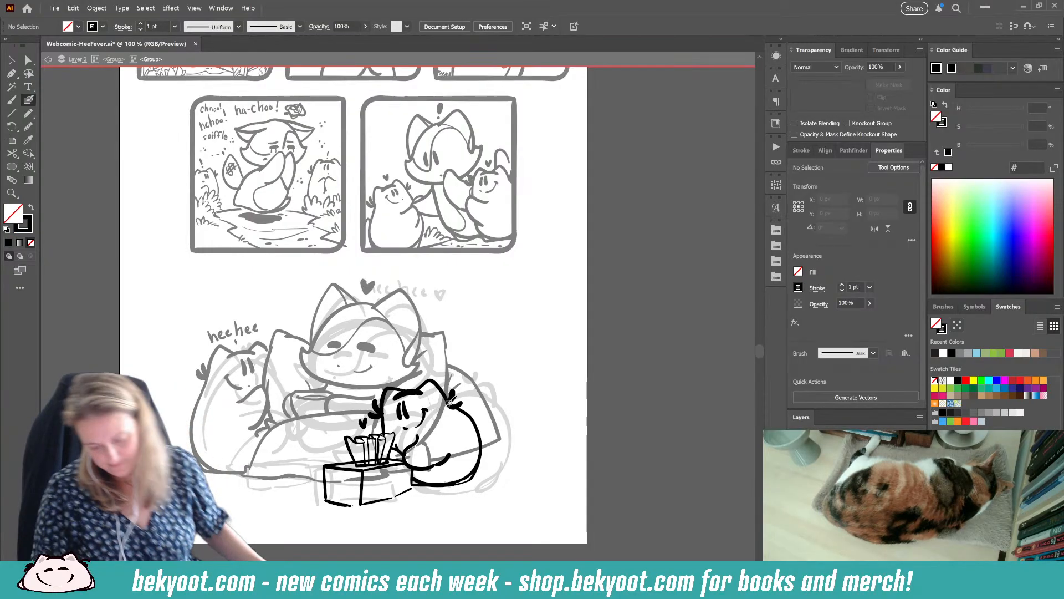
# Step: Redraw the second small cat's left ear line down to its cheek tufts
pyautogui.moveTo(381, 413); pyautogui.dragTo(400, 389)
pyautogui.hotkey('ctrl', 'z')
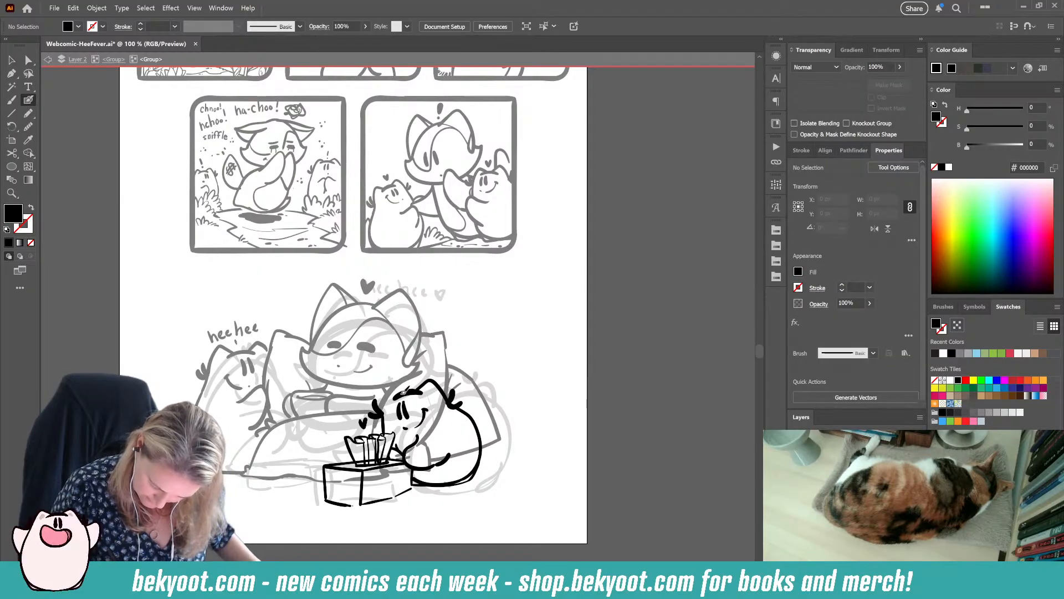
pyautogui.hotkey('shift', 'x')
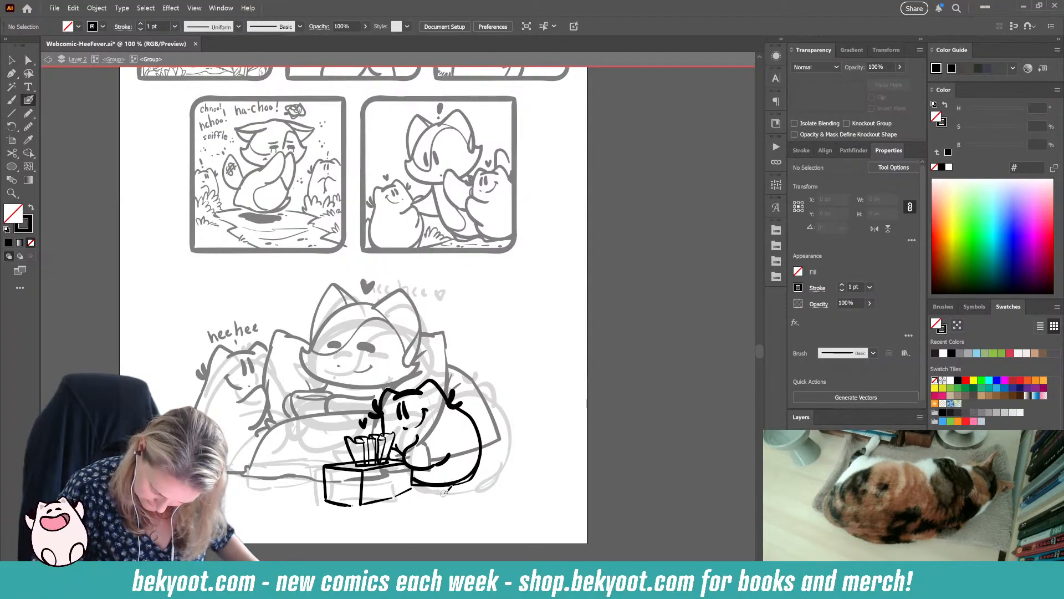
pyautogui.moveTo(394, 399)
pyautogui.mouseDown()
pyautogui.moveTo(427, 386)
pyautogui.moveTo(382, 406)
pyautogui.mouseUp()
pyautogui.keyDown('ctrl'); pyautogui.click(381, 405); pyautogui.keyUp('ctrl')
pyautogui.keyDown('ctrl'); pyautogui.click(508, 356); pyautogui.keyUp('ctrl')
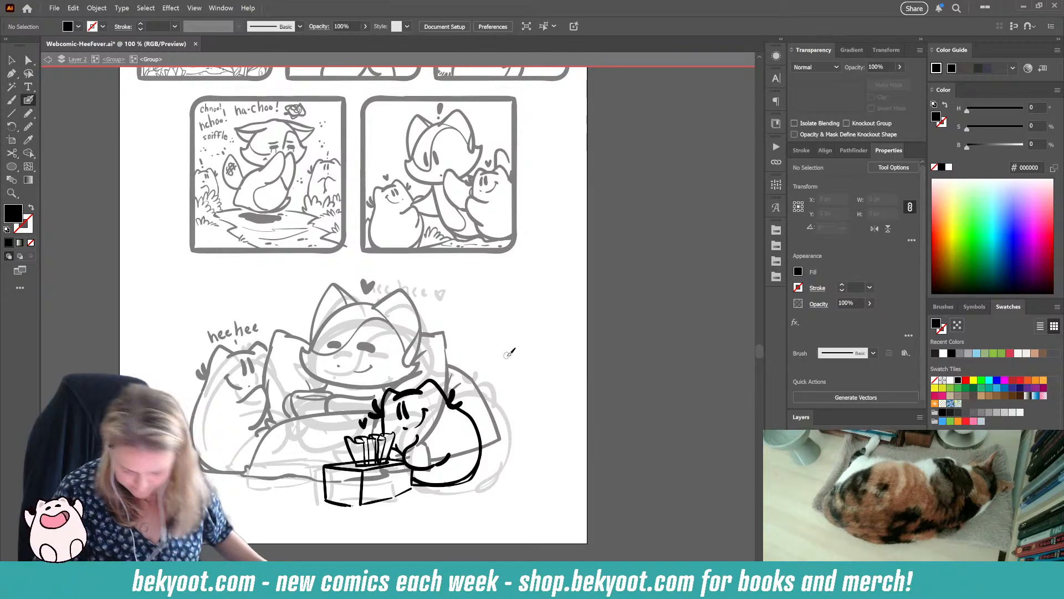
# Step: Rotate the lower stroke of the tuft beside the second small cat's right ear by about 8.6 degrees
pyautogui.keyDown('ctrl'); pyautogui.click(403, 409); pyautogui.keyUp('ctrl')
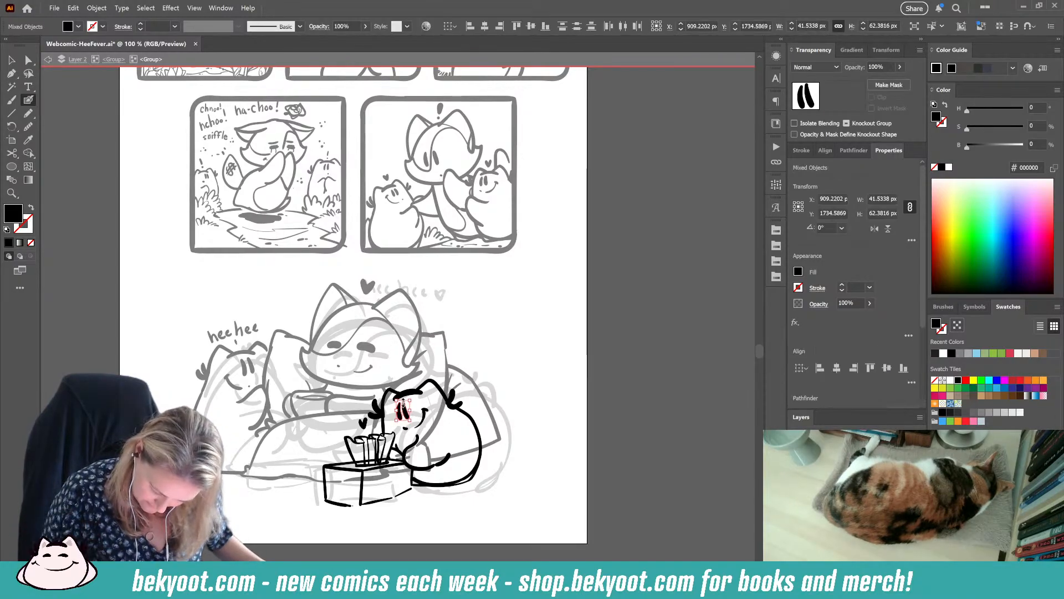
pyautogui.keyDown('ctrl'); pyautogui.click(433, 435); pyautogui.keyUp('ctrl')
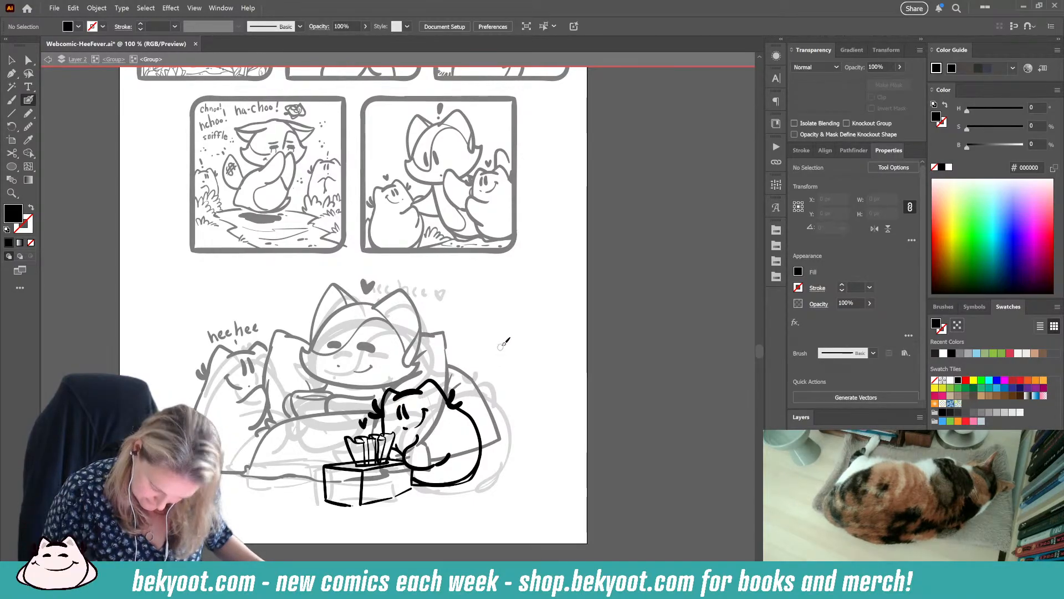
pyautogui.keyDown('ctrl'); pyautogui.click(462, 410); pyautogui.keyUp('ctrl')
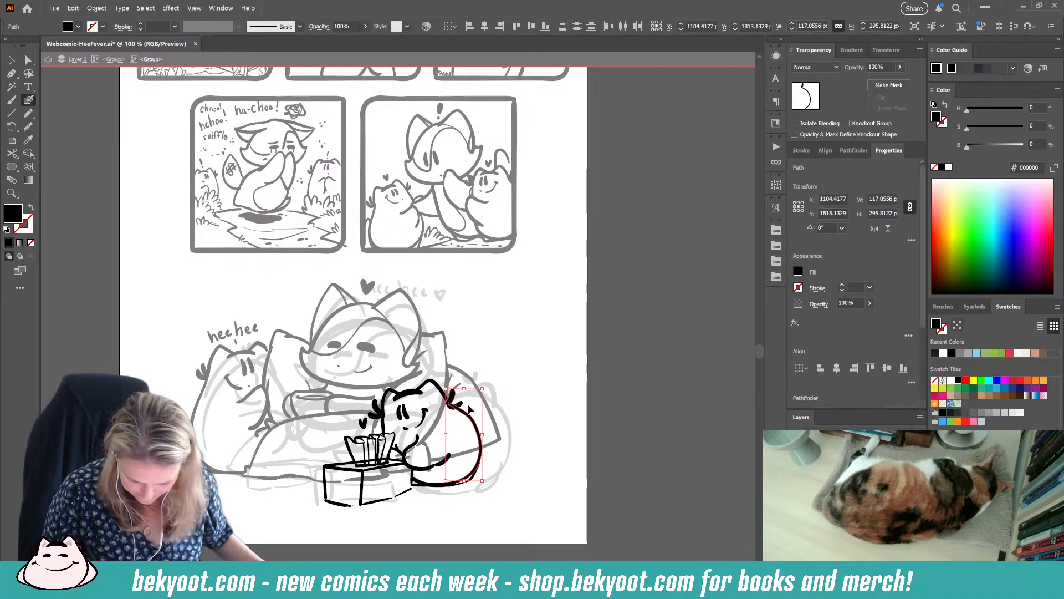
pyautogui.keyDown('ctrl'); pyautogui.click(474, 391); pyautogui.keyUp('ctrl')
pyautogui.keyDown('ctrl'); pyautogui.click(457, 406); pyautogui.keyUp('ctrl')
pyautogui.keyDown('ctrl'); pyautogui.click(460, 392); pyautogui.keyUp('ctrl')
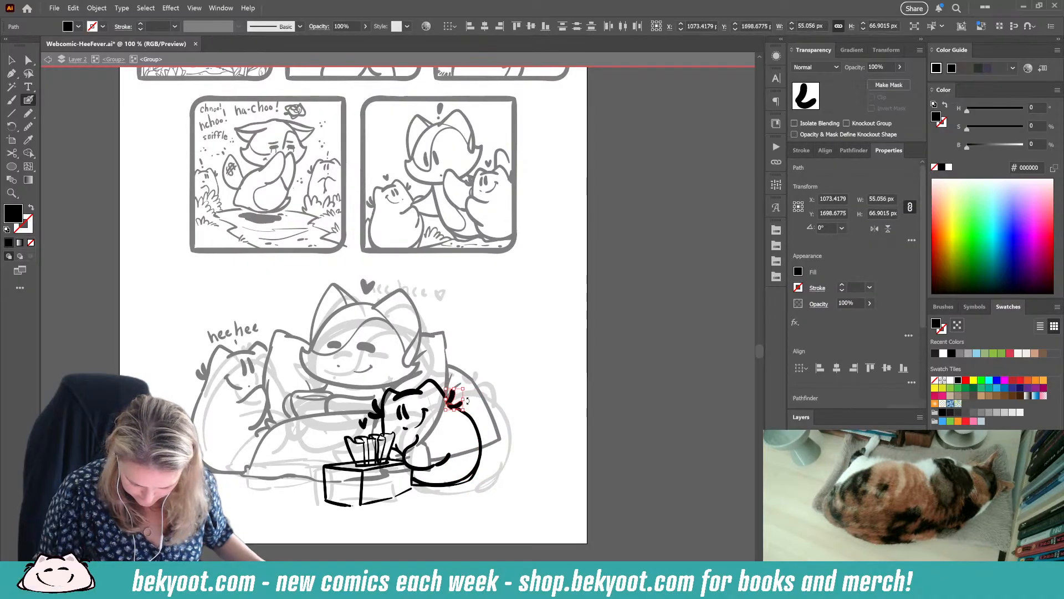
pyautogui.keyDown('ctrl'); pyautogui.click(473, 402); pyautogui.keyUp('ctrl')
pyautogui.keyDown('ctrl'); pyautogui.click(458, 405); pyautogui.keyUp('ctrl')
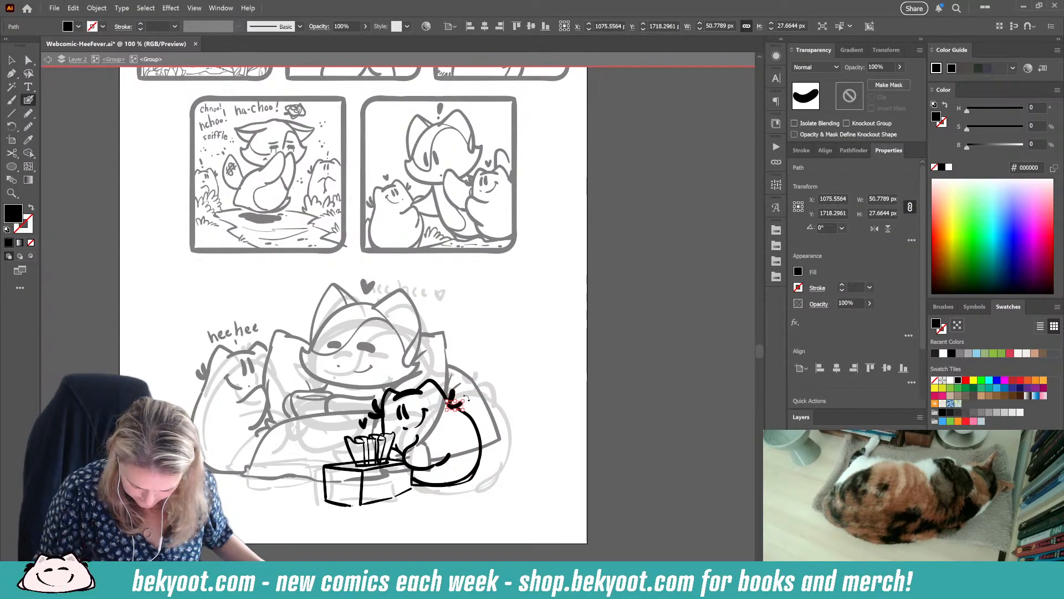
pyautogui.moveTo(466, 395); pyautogui.dragTo(462, 406)
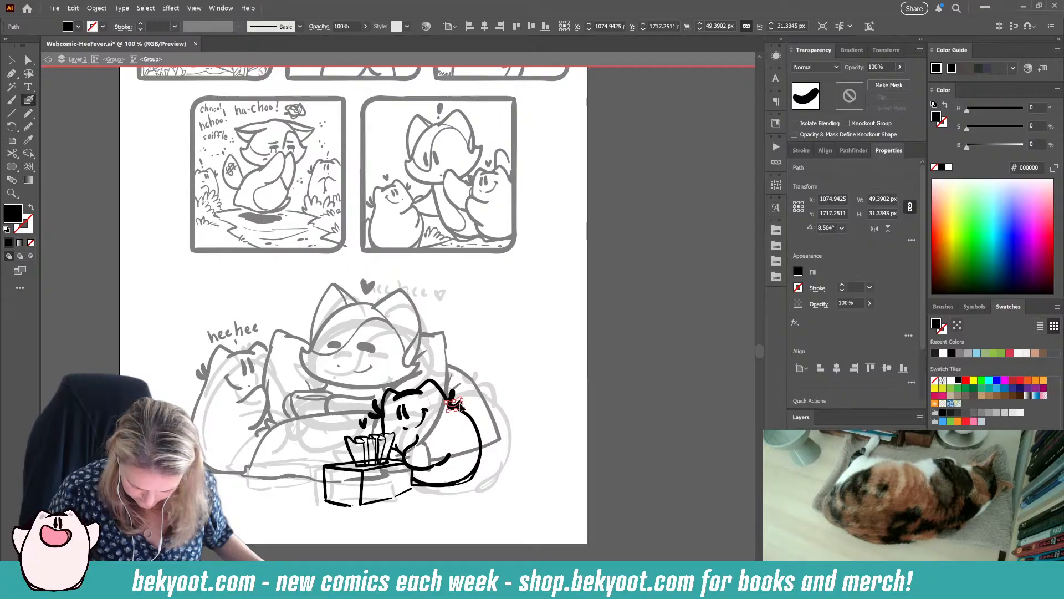
pyautogui.keyDown('ctrl'); pyautogui.click(496, 397); pyautogui.keyUp('ctrl')
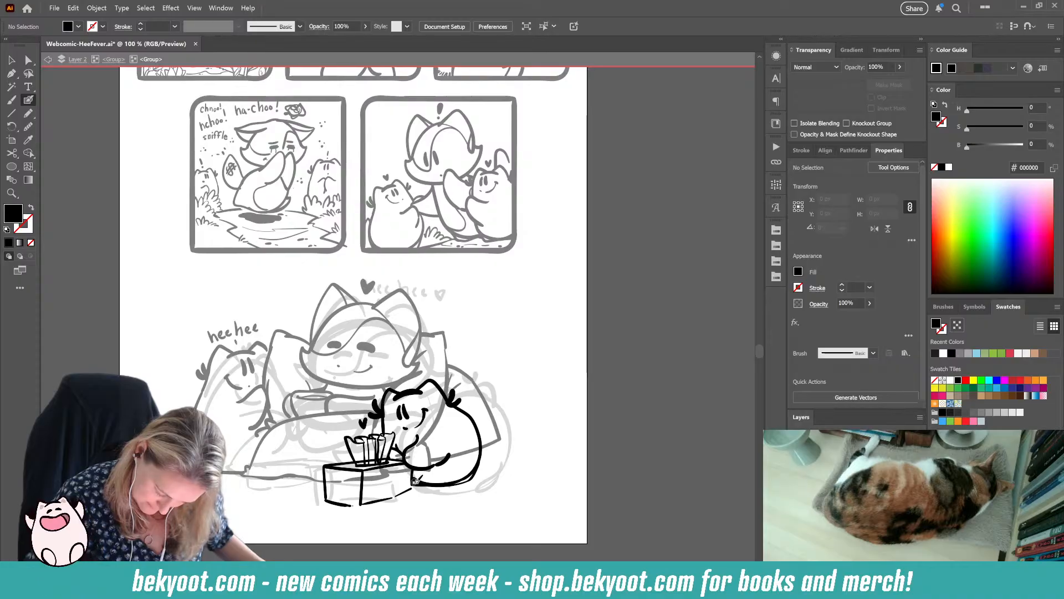
# Step: Close the tissue box's right edge and shorten its back top edge line to stop at the tissues
pyautogui.hotkey('shift', 'x')
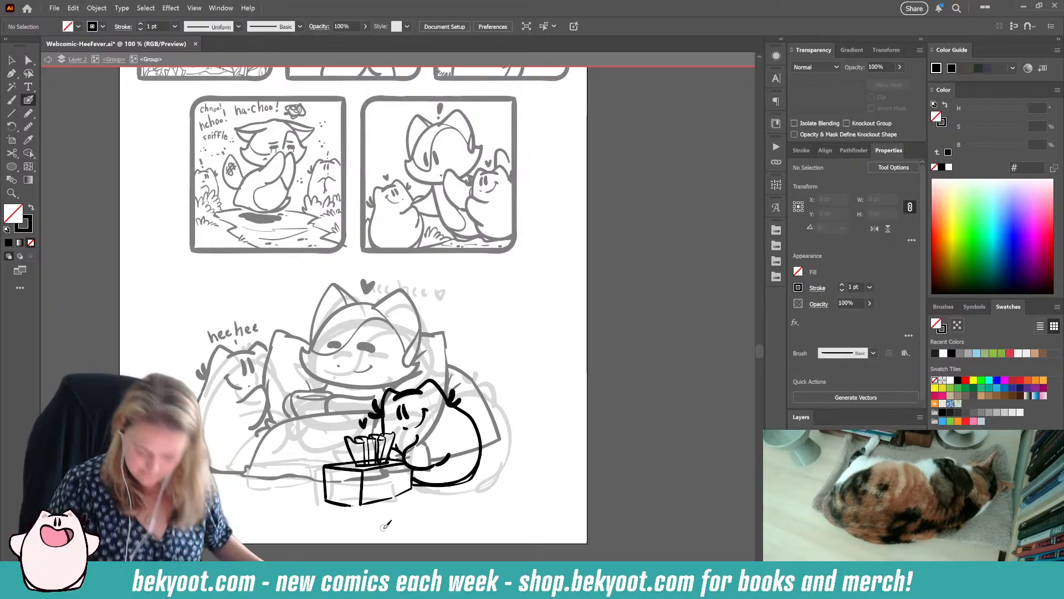
pyautogui.keyDown('ctrl'); pyautogui.click(343, 465); pyautogui.keyUp('ctrl')
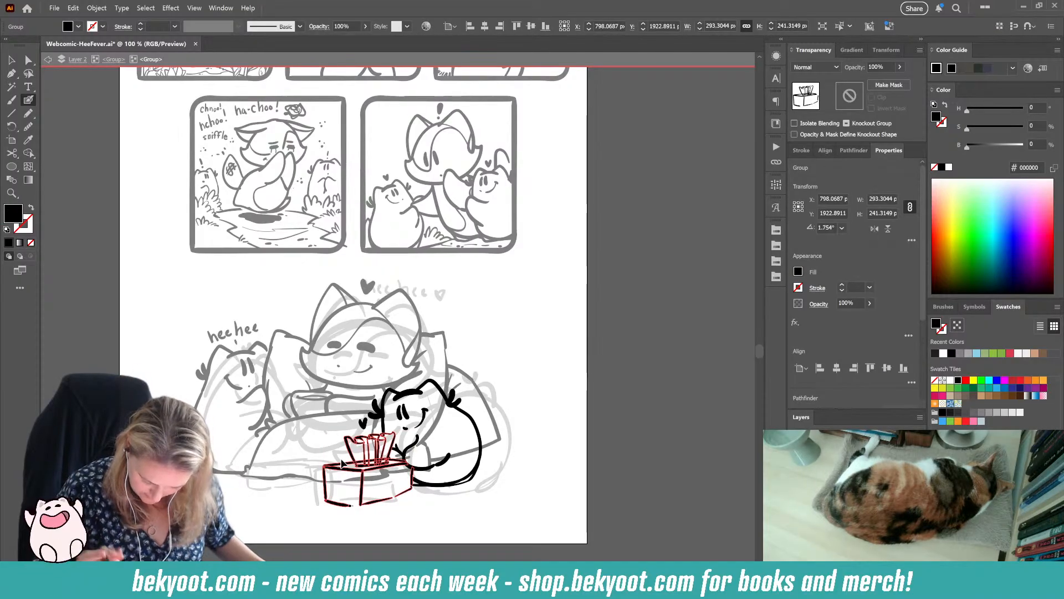
pyautogui.keyDown('ctrl'); pyautogui.doubleClick(343, 465); pyautogui.keyUp('ctrl')
pyautogui.keyDown('ctrl'); pyautogui.click(349, 460); pyautogui.keyUp('ctrl')
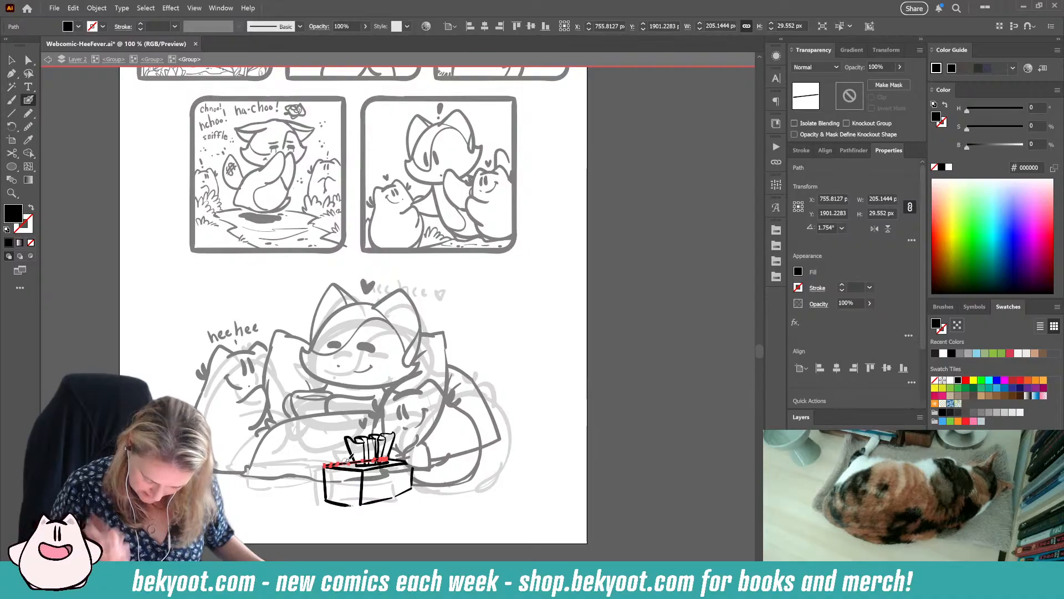
pyautogui.moveTo(382, 458)
pyautogui.mouseDown()
pyautogui.moveTo(358, 461)
pyautogui.moveTo(387, 456)
pyautogui.mouseUp()
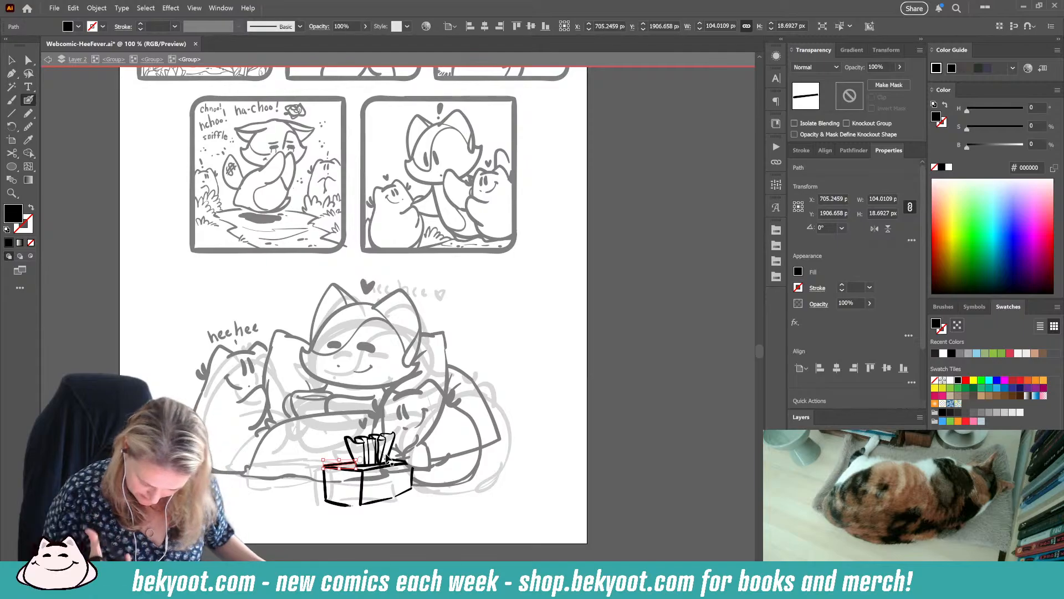
pyautogui.keyDown('ctrl'); pyautogui.click(400, 515); pyautogui.keyUp('ctrl')
pyautogui.keyDown('ctrl'); pyautogui.click(398, 461); pyautogui.keyUp('ctrl')
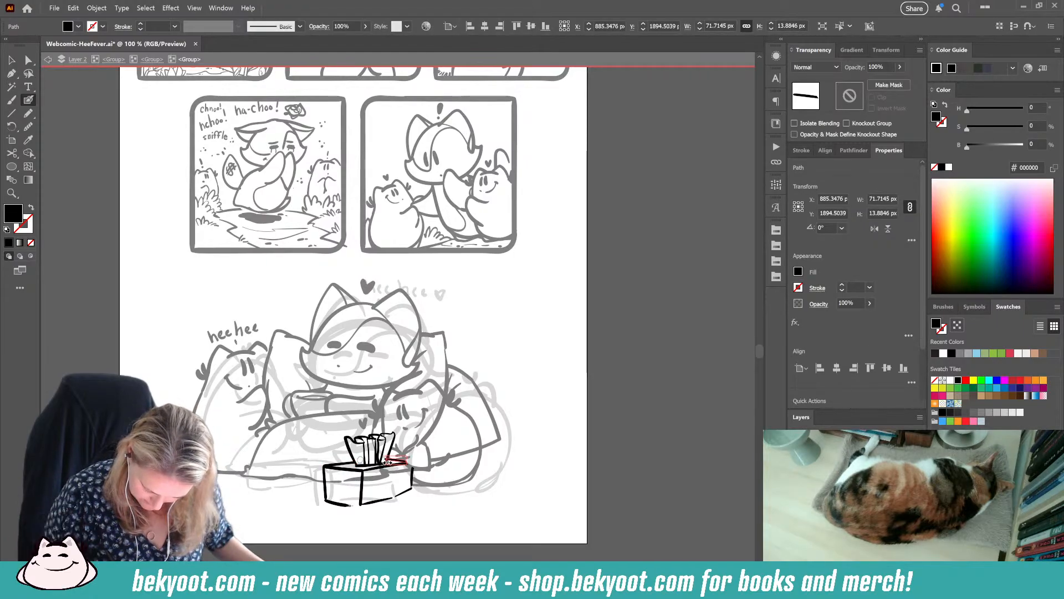
pyautogui.rightClick(387, 461)
pyautogui.keyDown('ctrl'); pyautogui.click(397, 516); pyautogui.keyUp('ctrl')
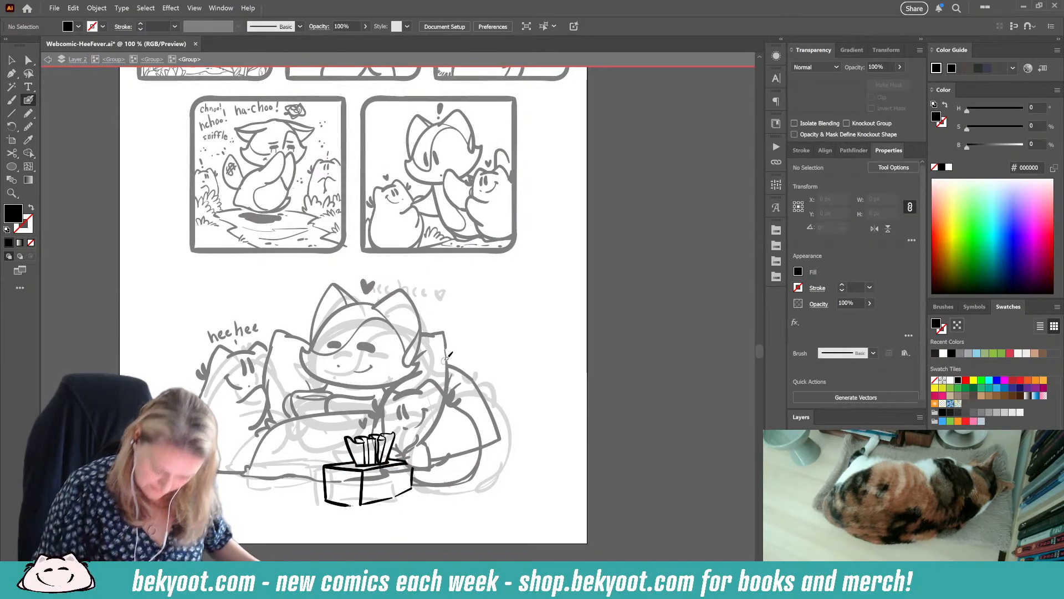
# Step: Shorten the second small cat's left face line slightly where it meets the tissues
pyautogui.click(152, 59)
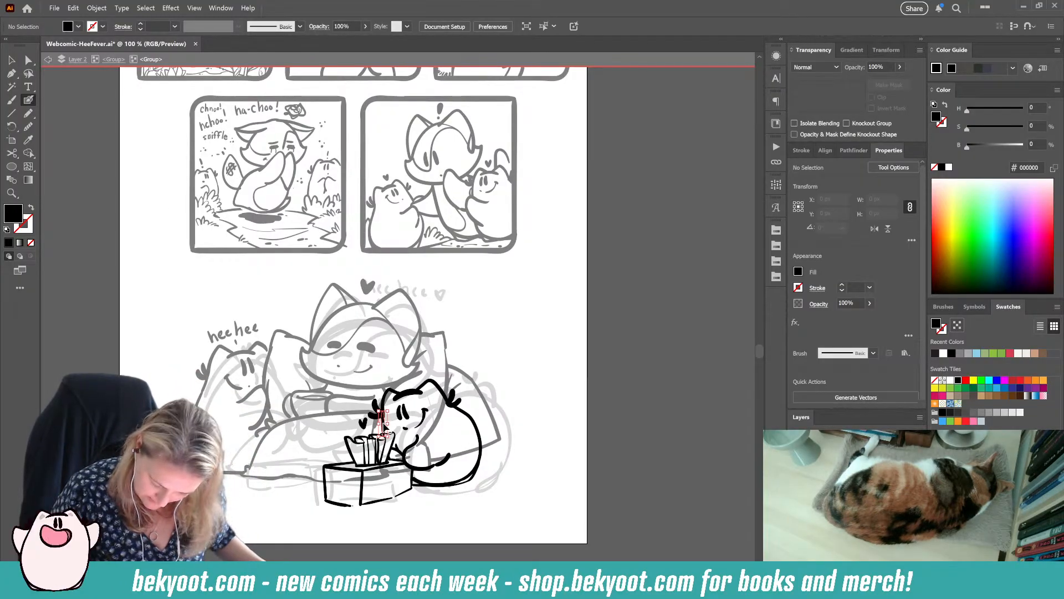
pyautogui.keyDown('ctrl'); pyautogui.click(383, 423); pyautogui.keyUp('ctrl')
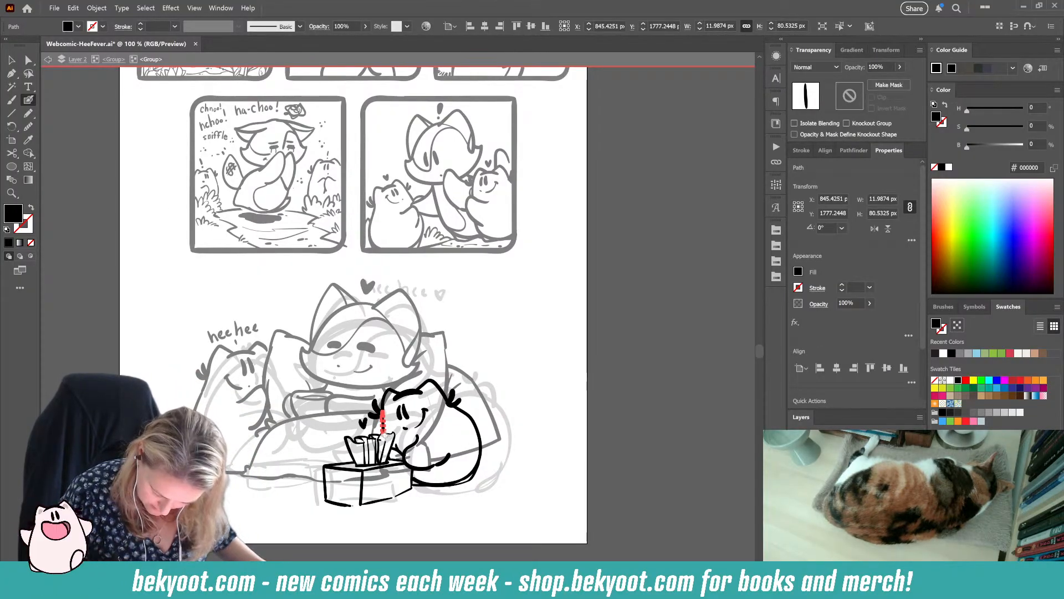
pyautogui.moveTo(384, 435); pyautogui.dragTo(383, 438)
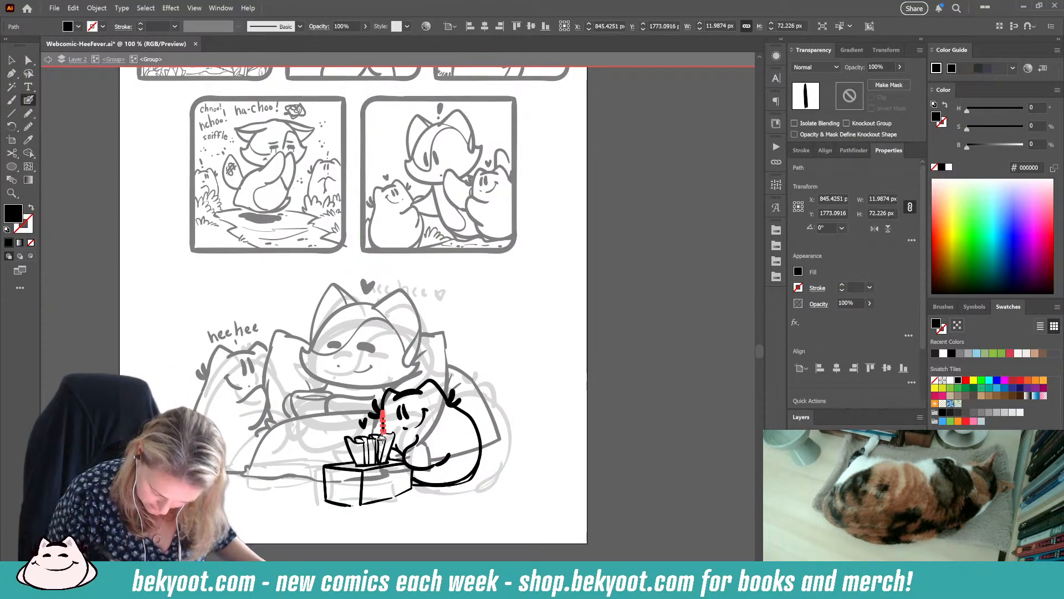
pyautogui.keyDown('ctrl'); pyautogui.click(518, 386); pyautogui.keyUp('ctrl')
# Step: Move the whole inked final illustration slightly up, closer to the panels above it
pyautogui.click(113, 60)
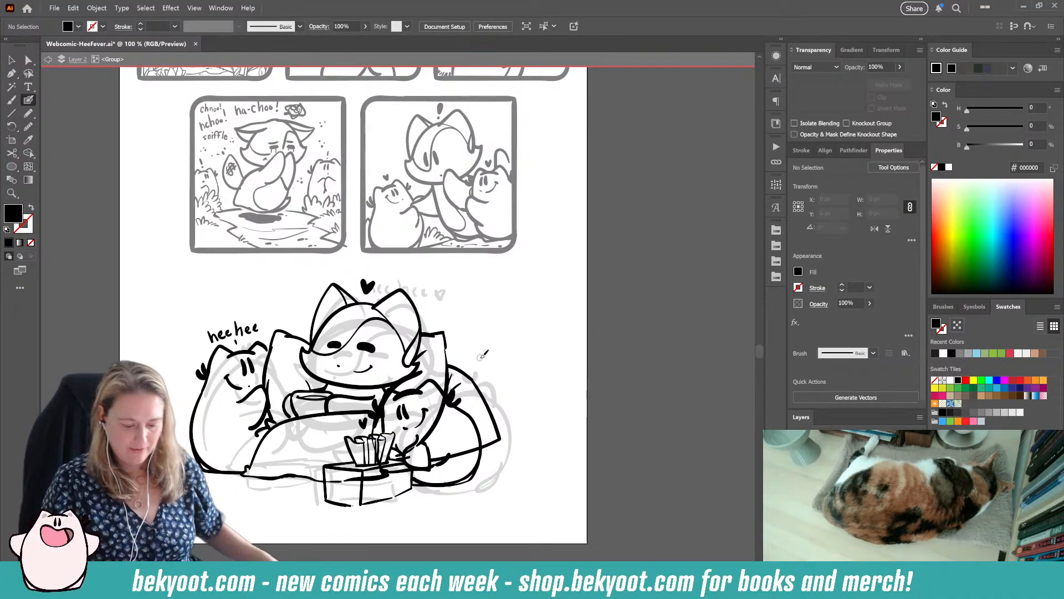
pyautogui.click(11, 60)
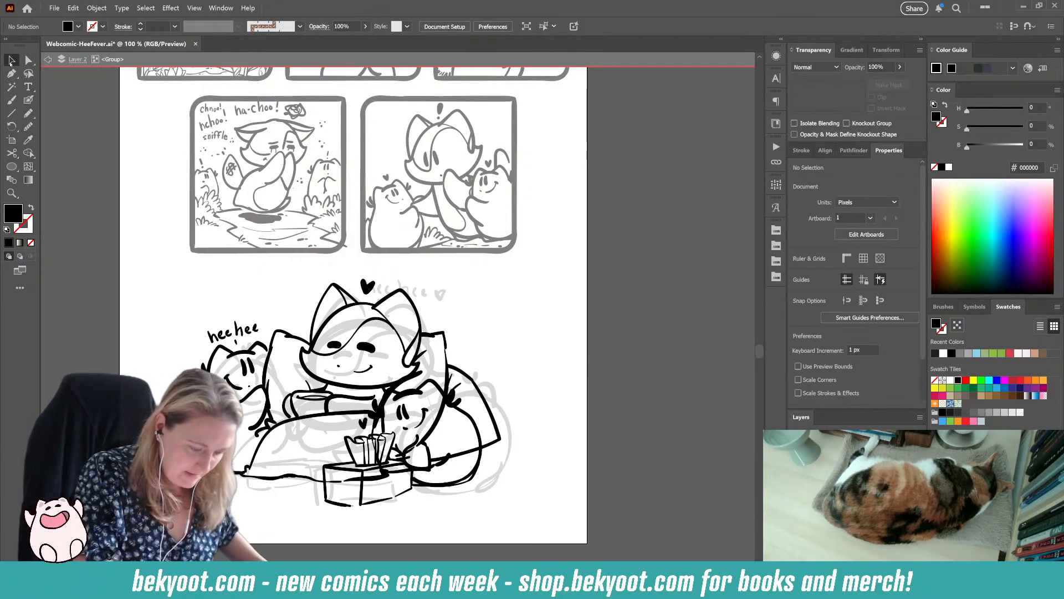
pyautogui.moveTo(446, 293); pyautogui.dragTo(457, 299)
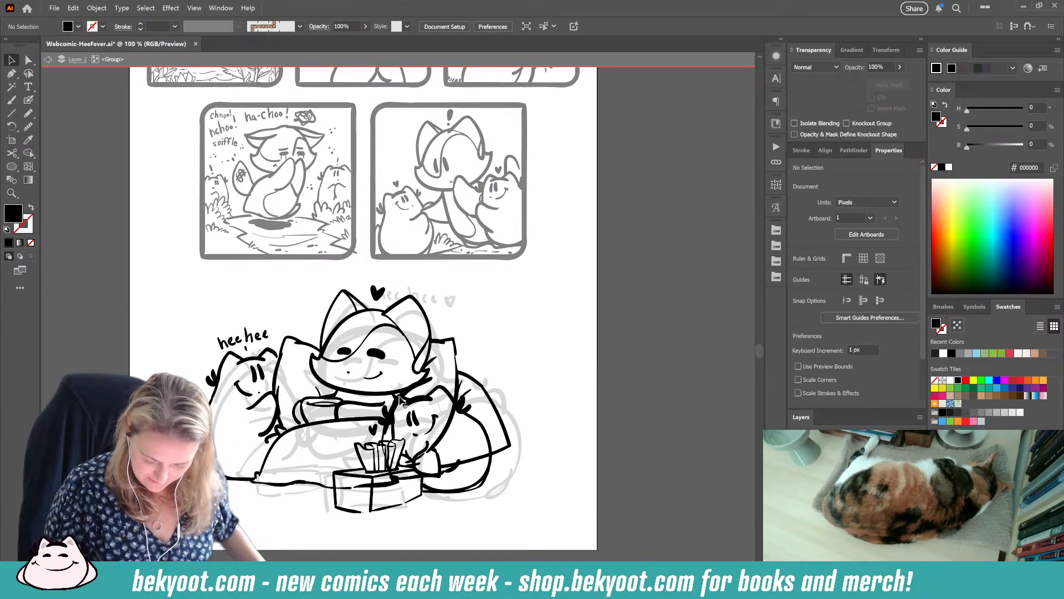
pyautogui.press('Escape')
pyautogui.click(478, 372)
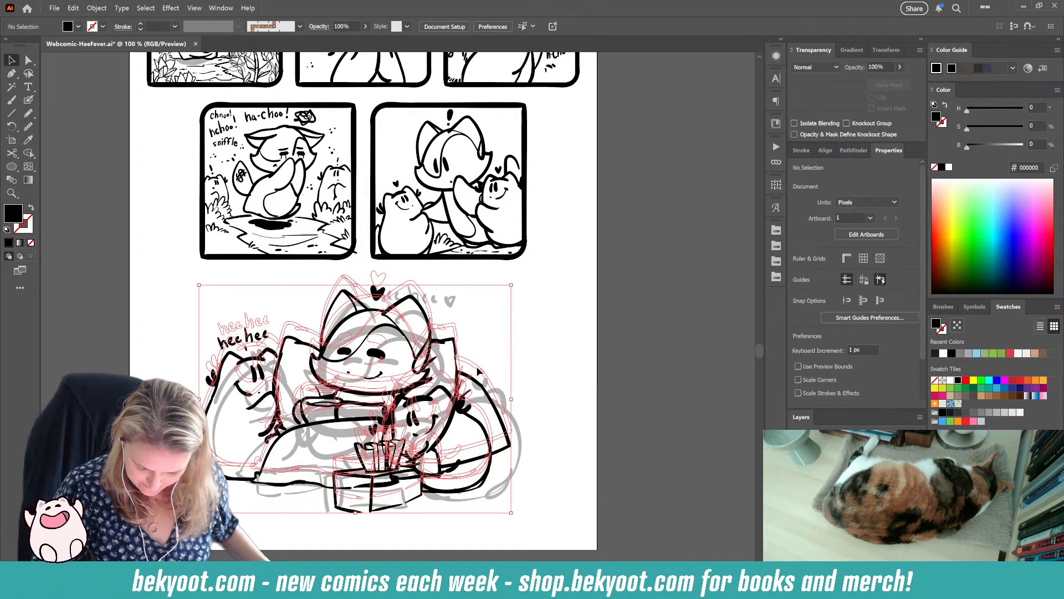
pyautogui.click(551, 337)
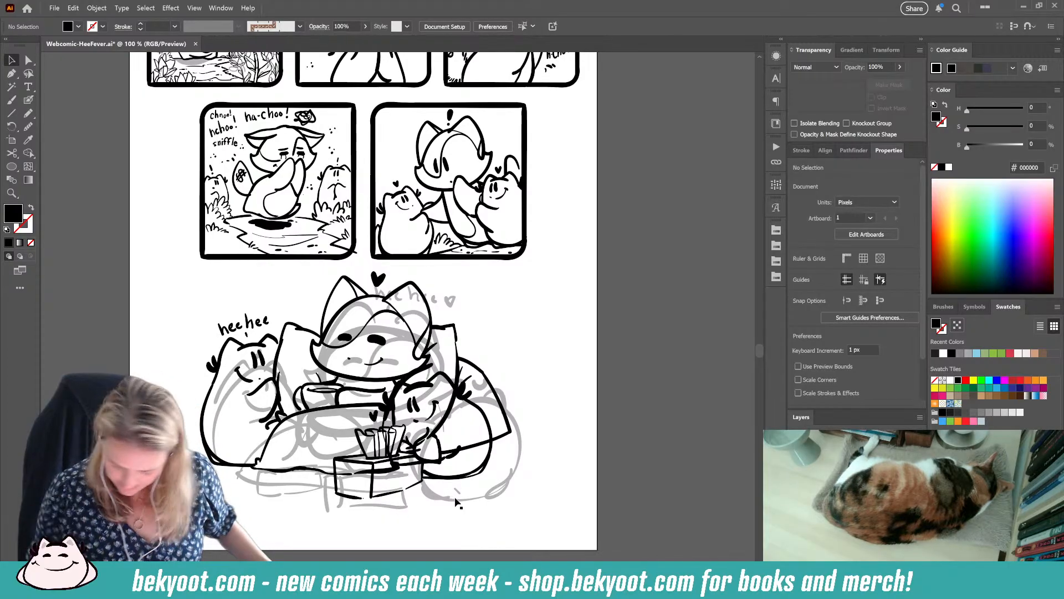
# Step: Move the final illustration's rough sketch off the artboard to the left and save the file
pyautogui.moveTo(455, 497); pyautogui.dragTo(214, 491)
pyautogui.moveTo(421, 510); pyautogui.dragTo(656, 461)
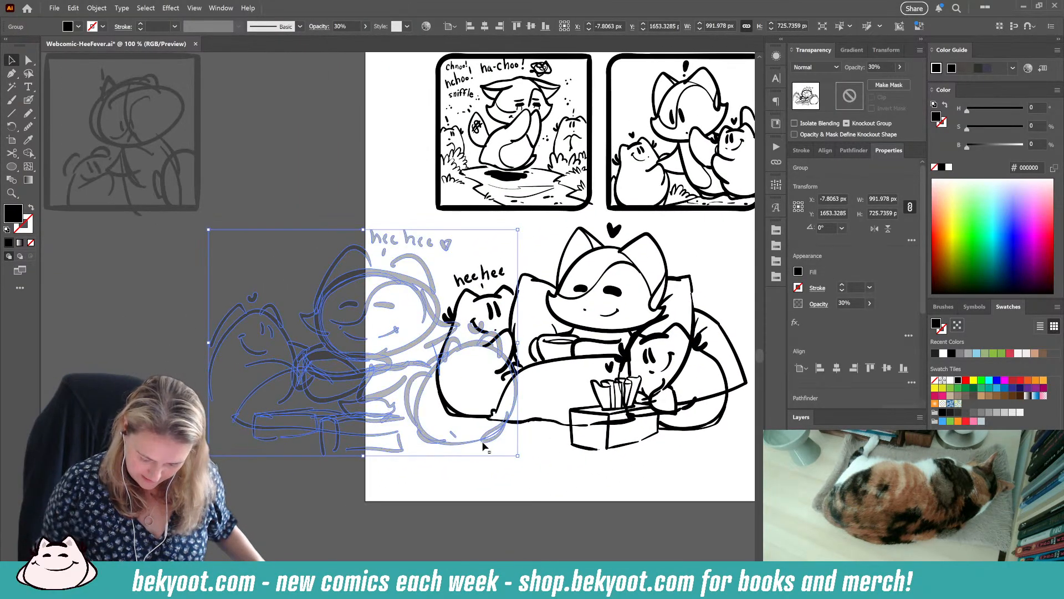
pyautogui.moveTo(482, 443); pyautogui.dragTo(121, 435)
pyautogui.click(332, 471)
pyautogui.moveTo(509, 473); pyautogui.dragTo(275, 503)
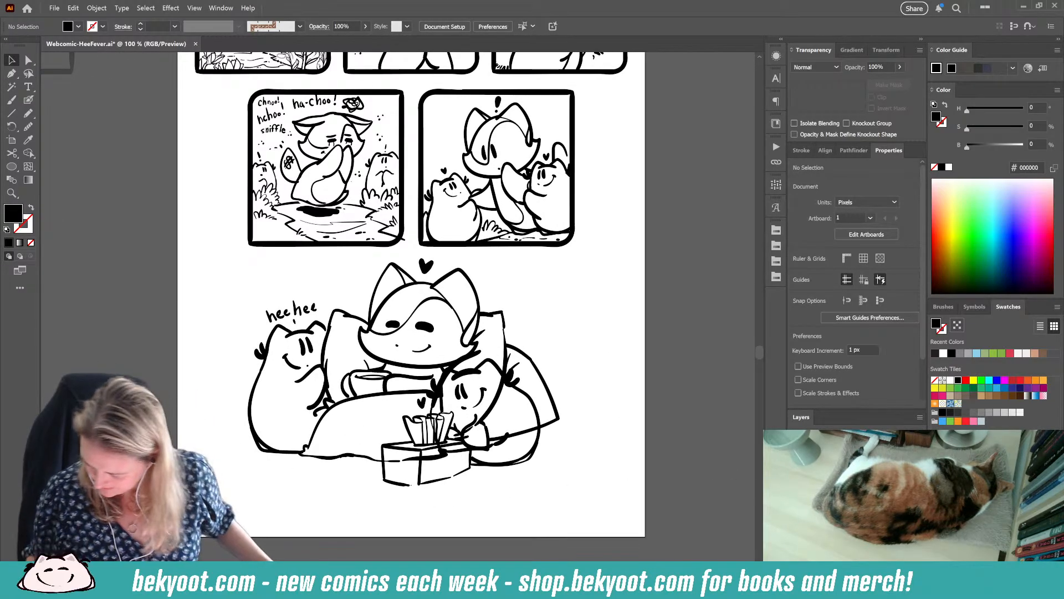
pyautogui.moveTo(554, 296); pyautogui.dragTo(462, 453)
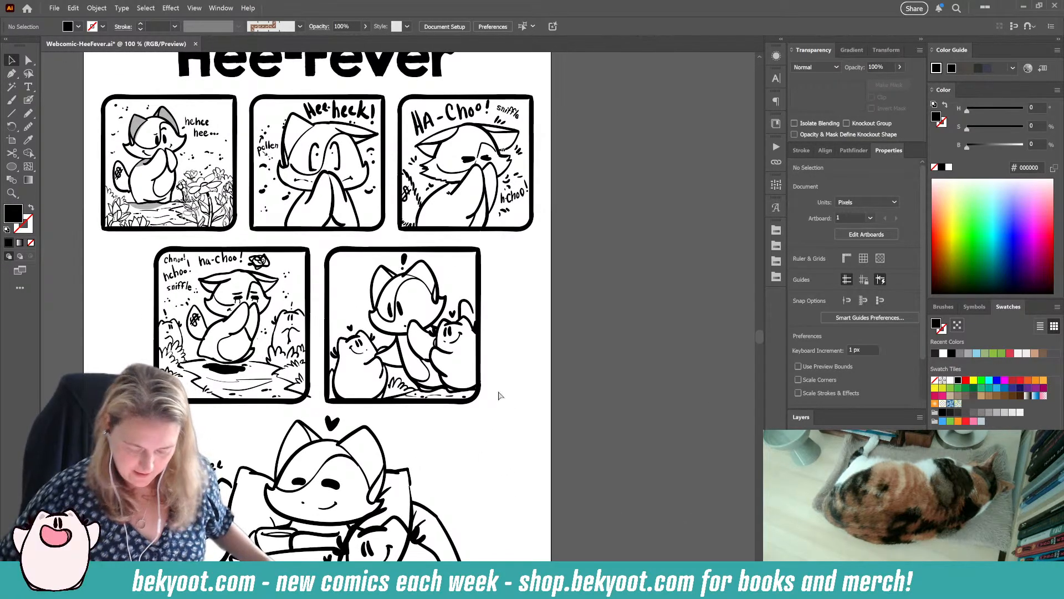
pyautogui.hotkey('ctrl', 's')
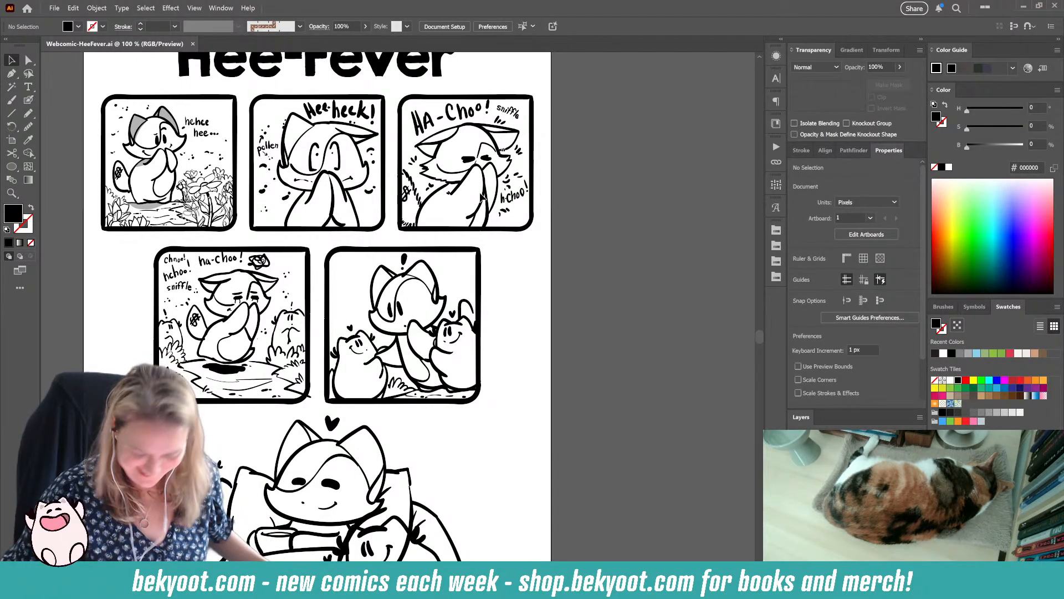
# Step: Hand-letter "Mischief, he barked!" with the Blob Brush in the empty space above the artboard and save the file
pyautogui.scroll(-1, 480, 276)
pyautogui.moveTo(504, 276)
pyautogui.mouseDown()
pyautogui.moveTo(481, 276)
pyautogui.moveTo(407, 404)
pyautogui.mouseUp()
pyautogui.hotkey('shift', 'b')
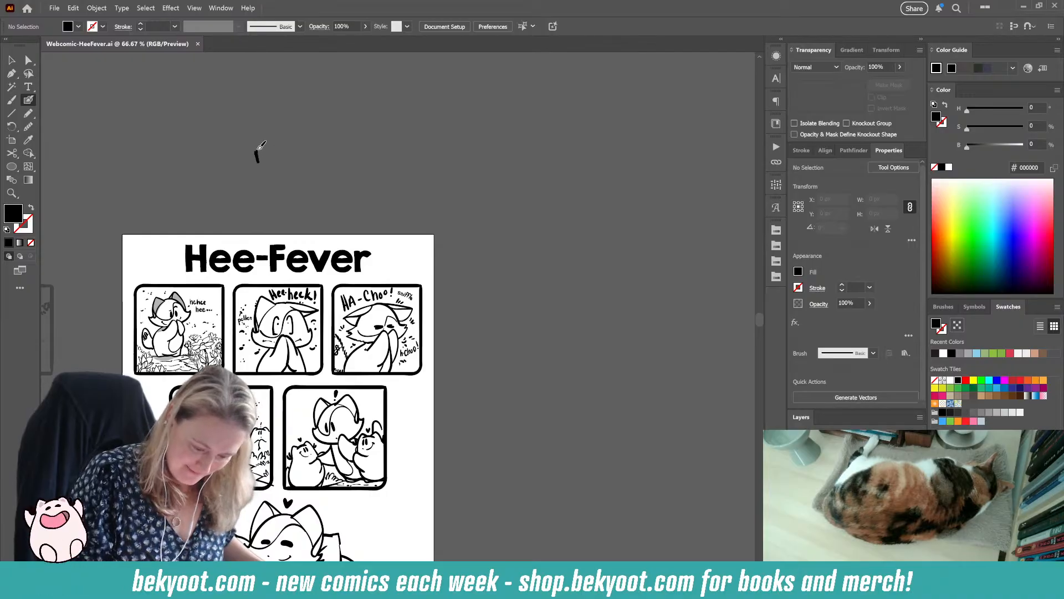
pyautogui.moveTo(260, 146)
pyautogui.mouseDown()
pyautogui.moveTo(305, 133)
pyautogui.moveTo(342, 117)
pyautogui.mouseUp()
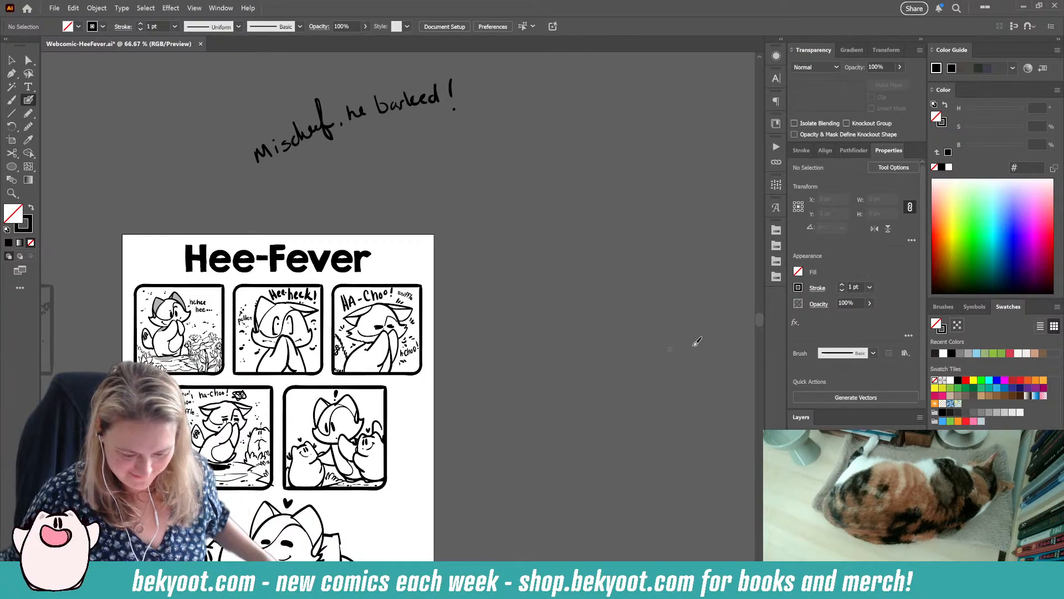
pyautogui.click(55, 9)
pyautogui.click(82, 109)
pyautogui.scroll(-1, 468, 218)
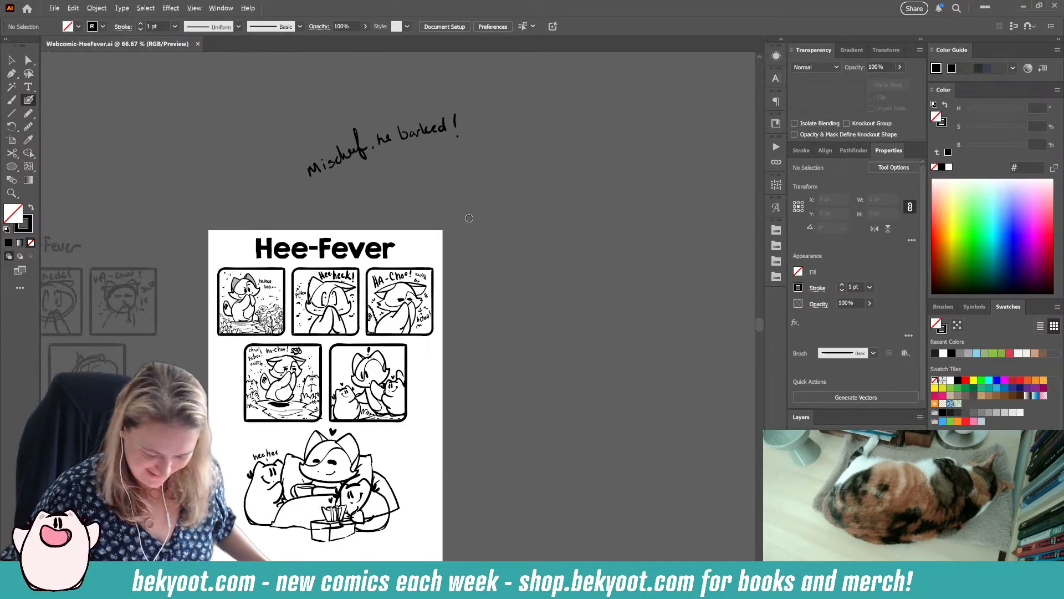
pyautogui.moveTo(330, 270); pyautogui.dragTo(354, 215)
pyautogui.scroll(1, 354, 215)
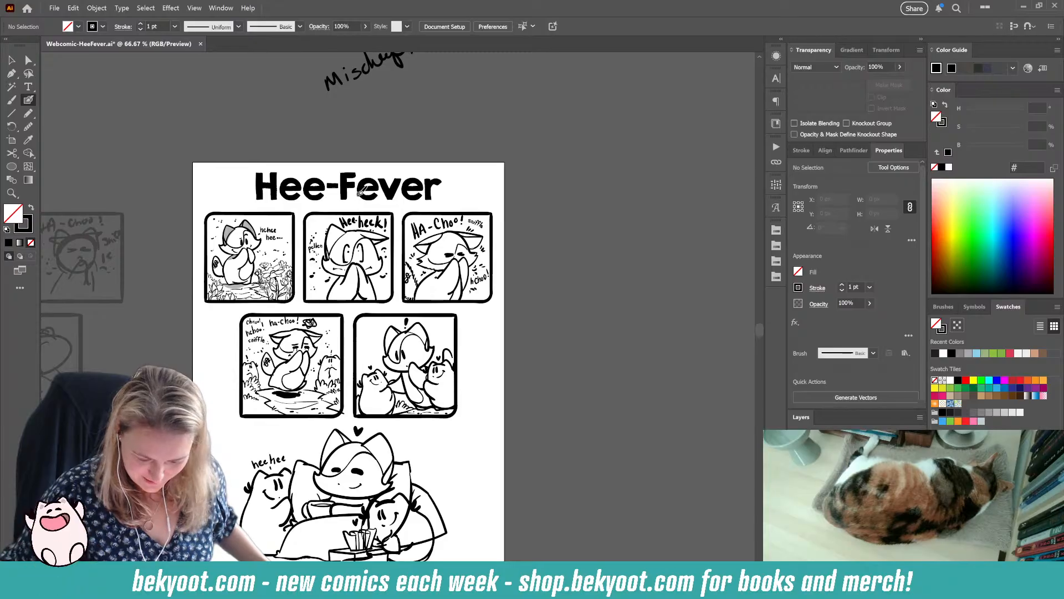
pyautogui.hotkey('ctrl', 's')
# Step: Enlarge the "Hee-Fever" title slightly from its centre to a font size of about 165.38 pt
pyautogui.click(12, 60)
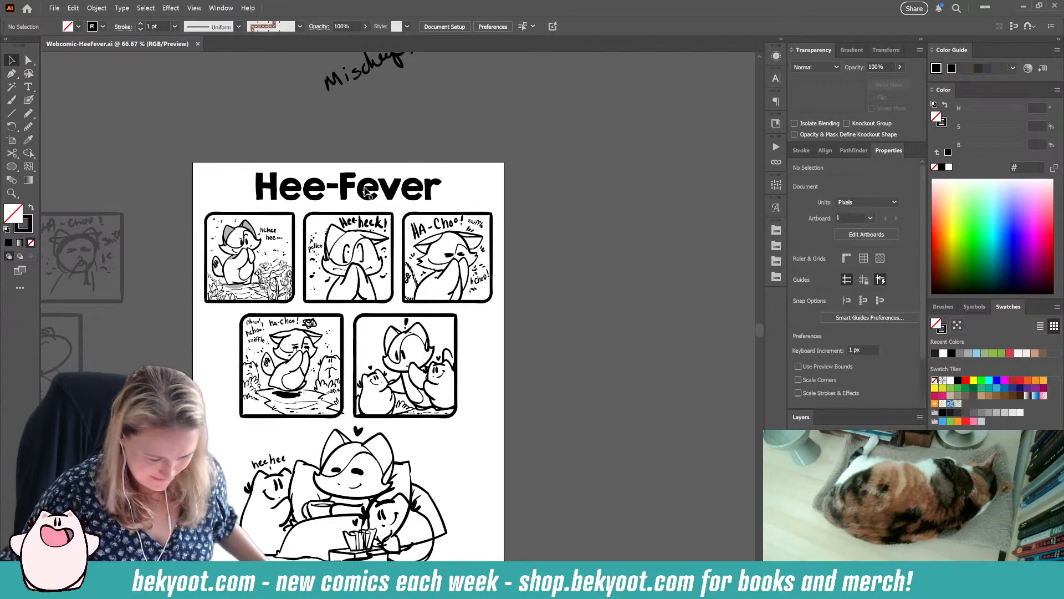
pyautogui.click(368, 193)
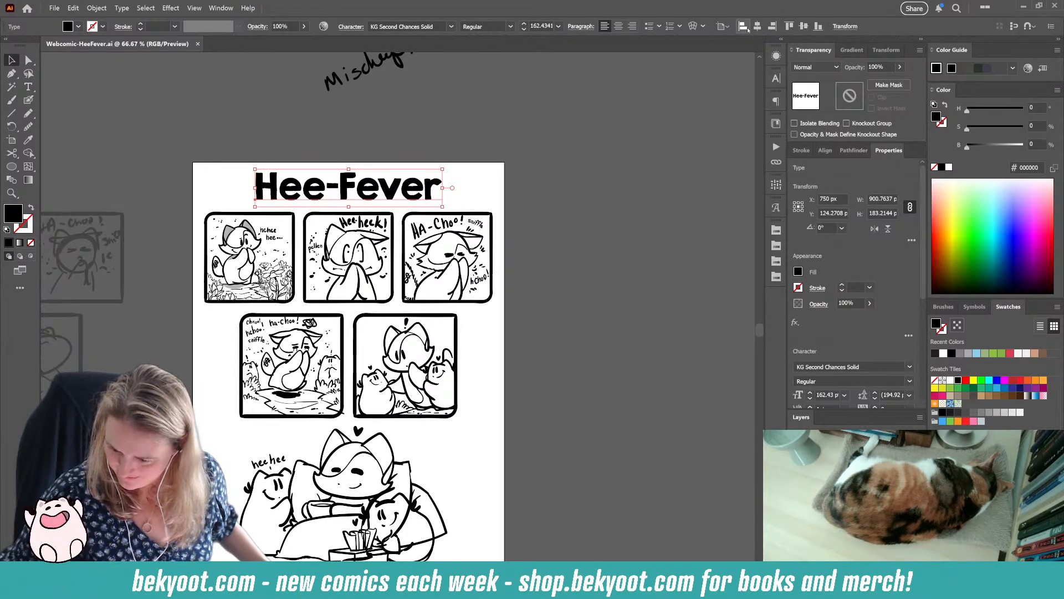
pyautogui.moveTo(443, 171); pyautogui.dragTo(444, 170)
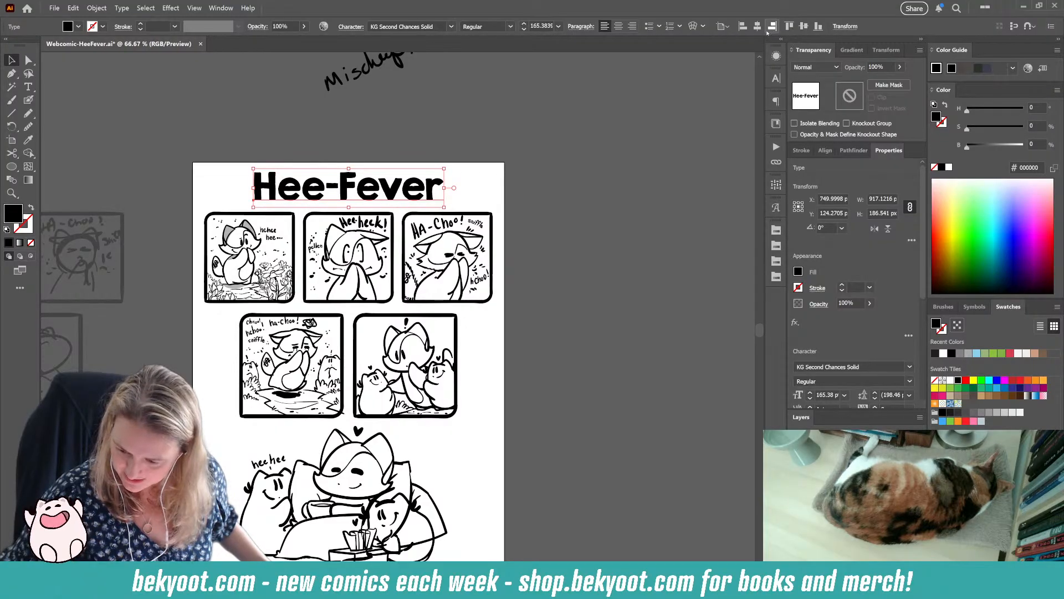
pyautogui.click(575, 201)
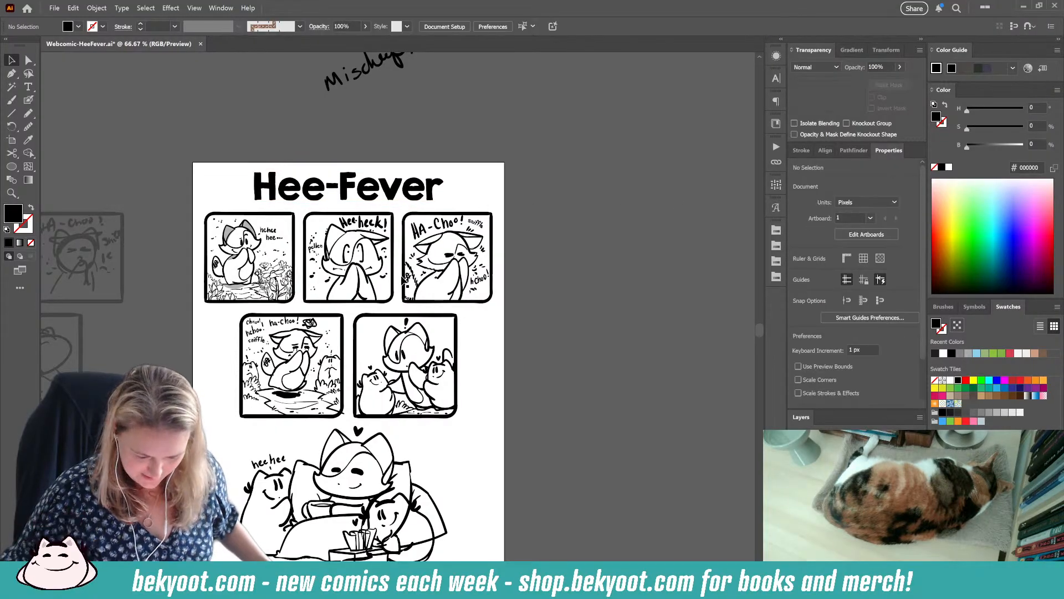
# Step: Examine the inks of all five panels and the final borderless illustration up close, starting from the first panel
pyautogui.scroll(3, 255, 236)
pyautogui.moveTo(261, 284); pyautogui.dragTo(342, 276)
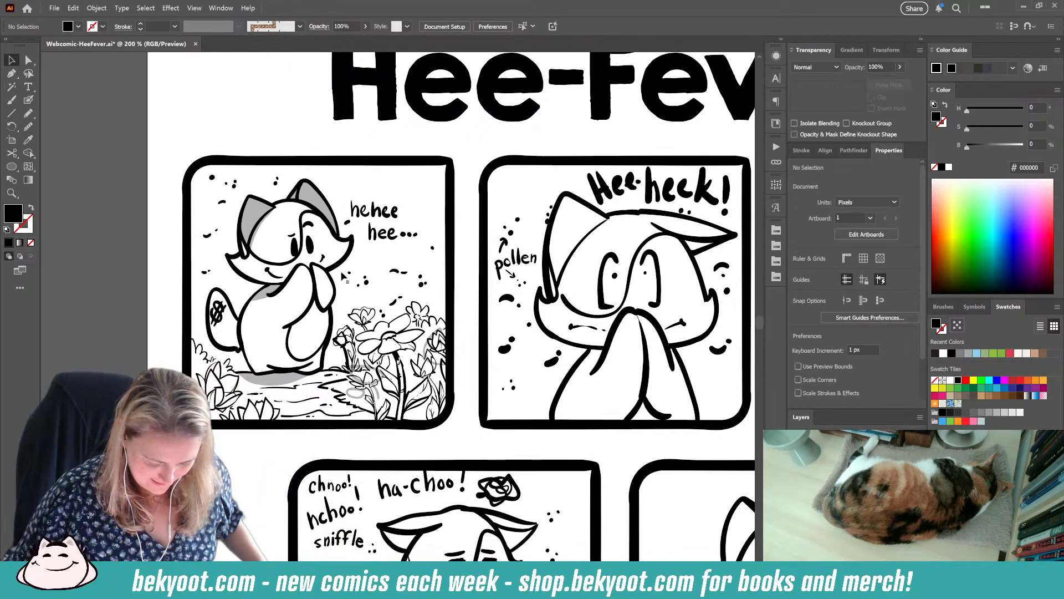
pyautogui.click(360, 395)
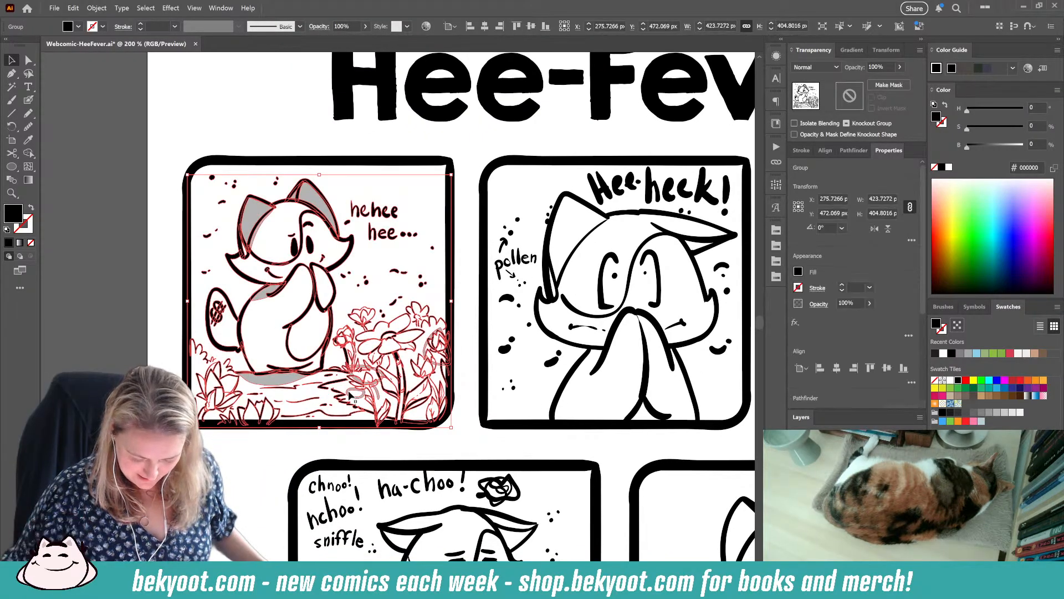
pyautogui.doubleClick(360, 394)
pyautogui.click(387, 197)
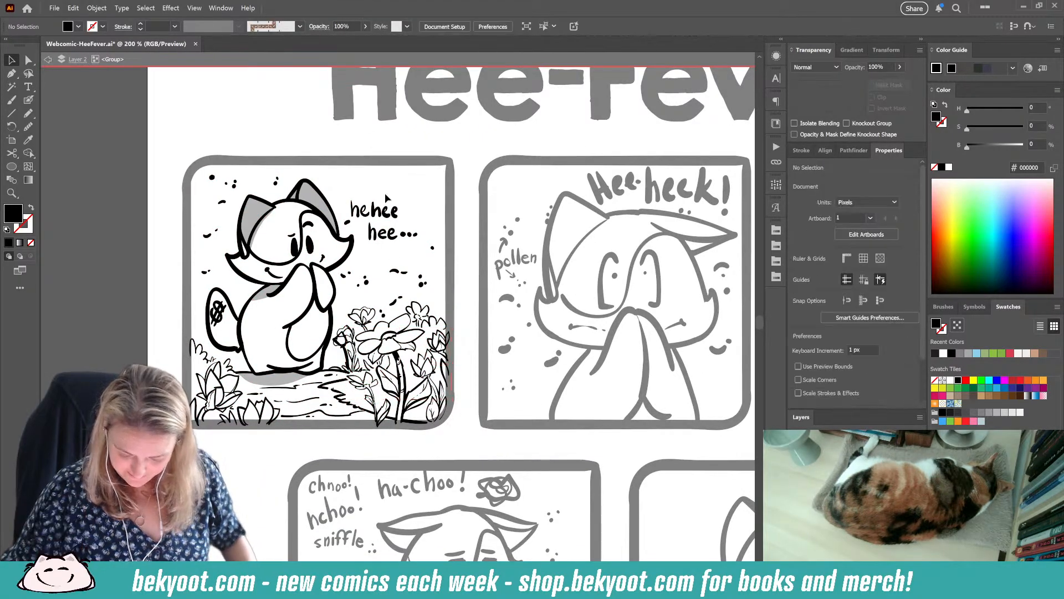
pyautogui.doubleClick(441, 136)
pyautogui.hscroll(5, 399, 221)
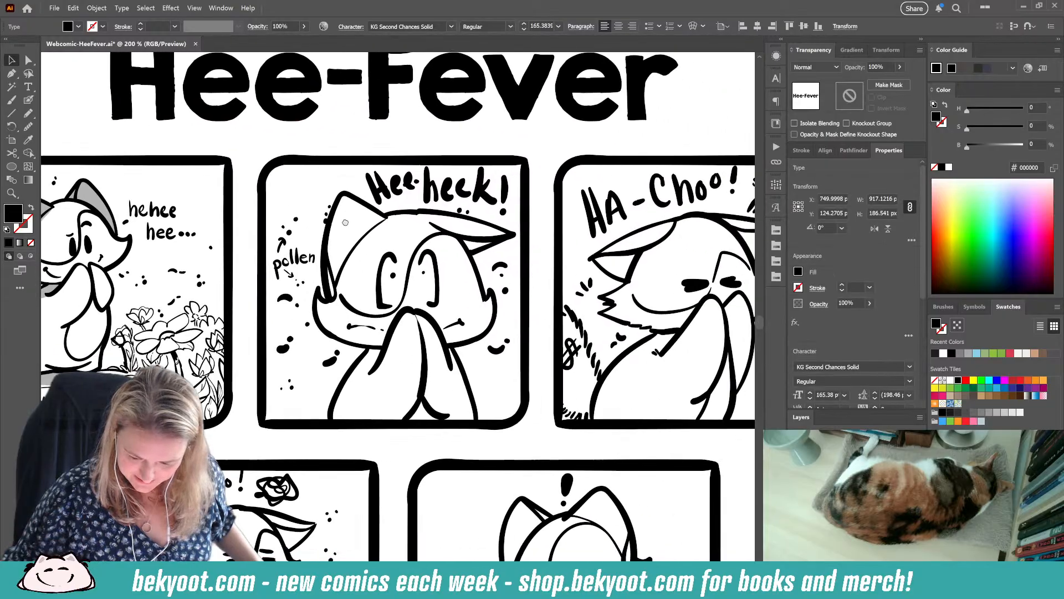
pyautogui.moveTo(530, 341); pyautogui.dragTo(324, 295)
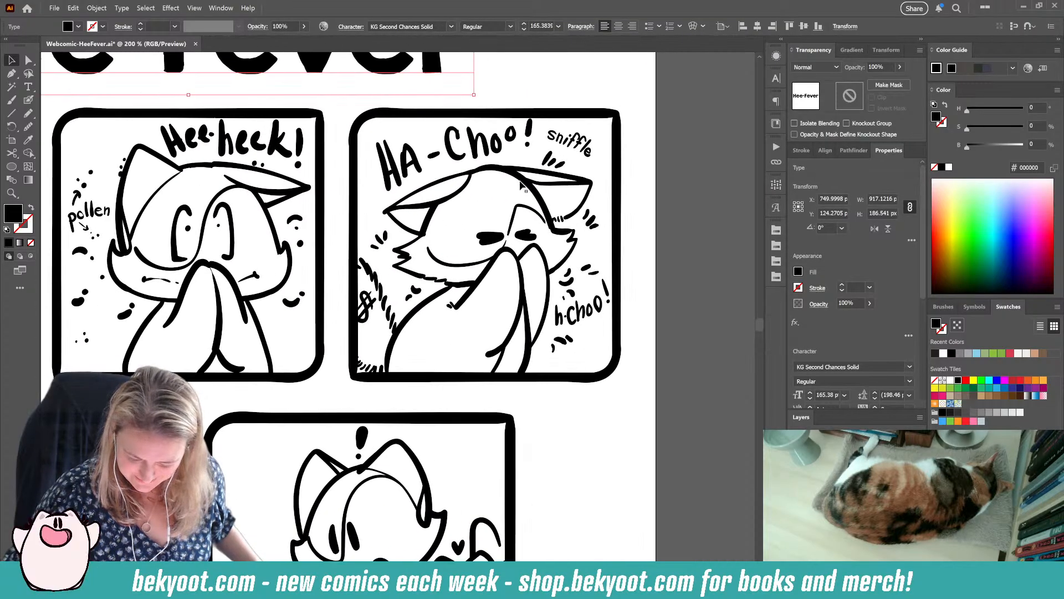
pyautogui.moveTo(327, 392); pyautogui.dragTo(354, 338)
pyautogui.moveTo(290, 368); pyautogui.dragTo(482, 249)
pyautogui.moveTo(231, 288); pyautogui.dragTo(297, 231)
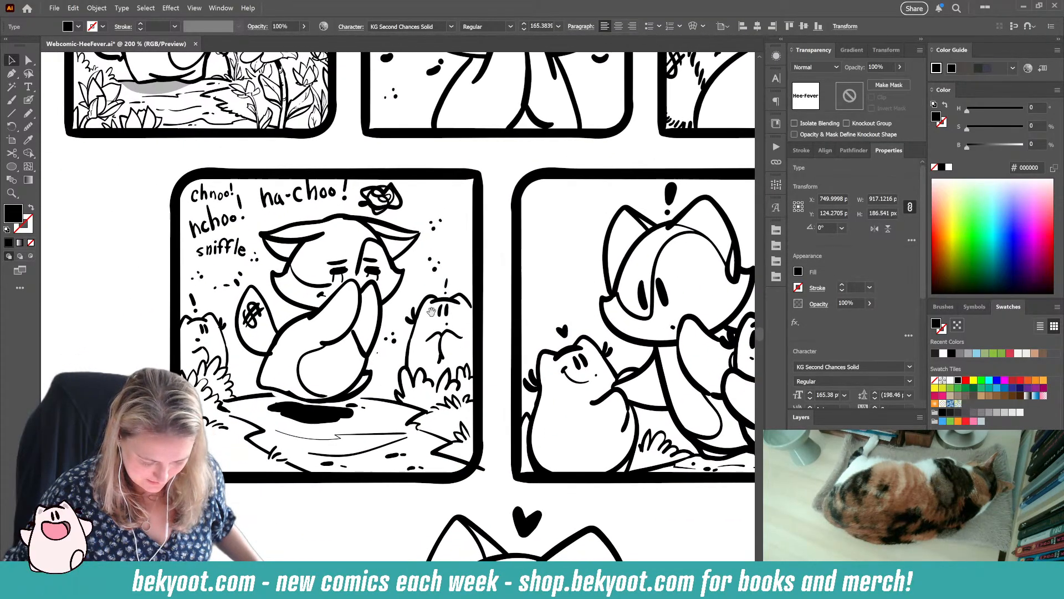
pyautogui.hscroll(5, 570, 294)
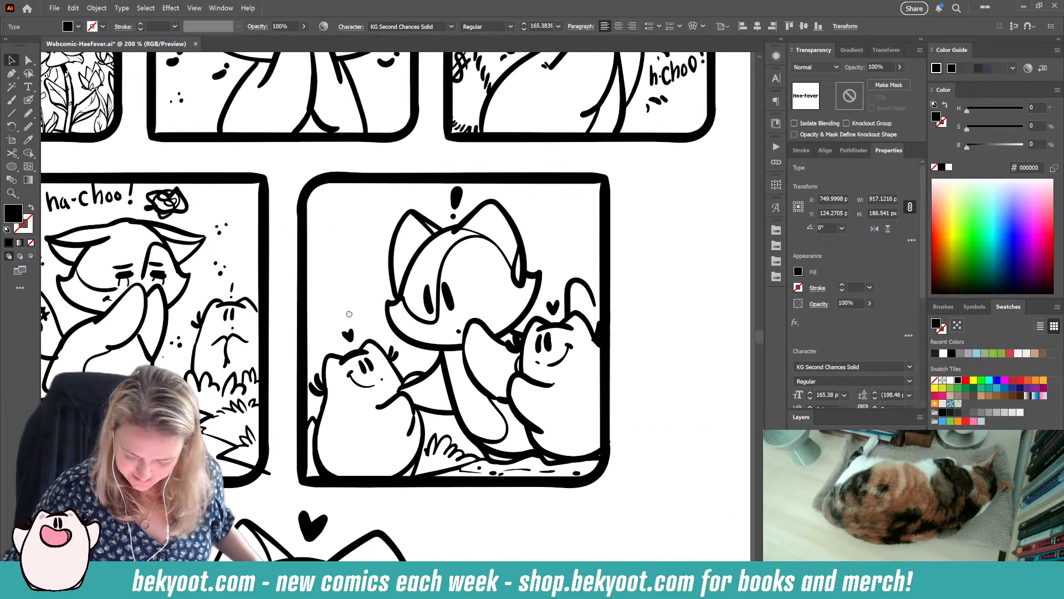
pyautogui.scroll(-6, 309, 507)
pyautogui.hscroll(-3, 309, 507)
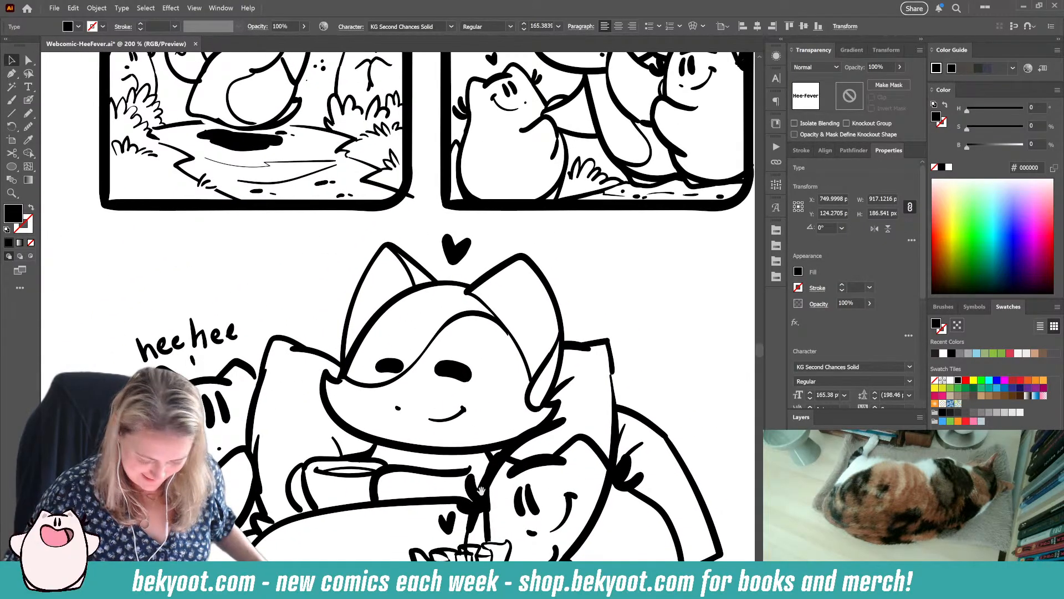
pyautogui.scroll(-2, 482, 489)
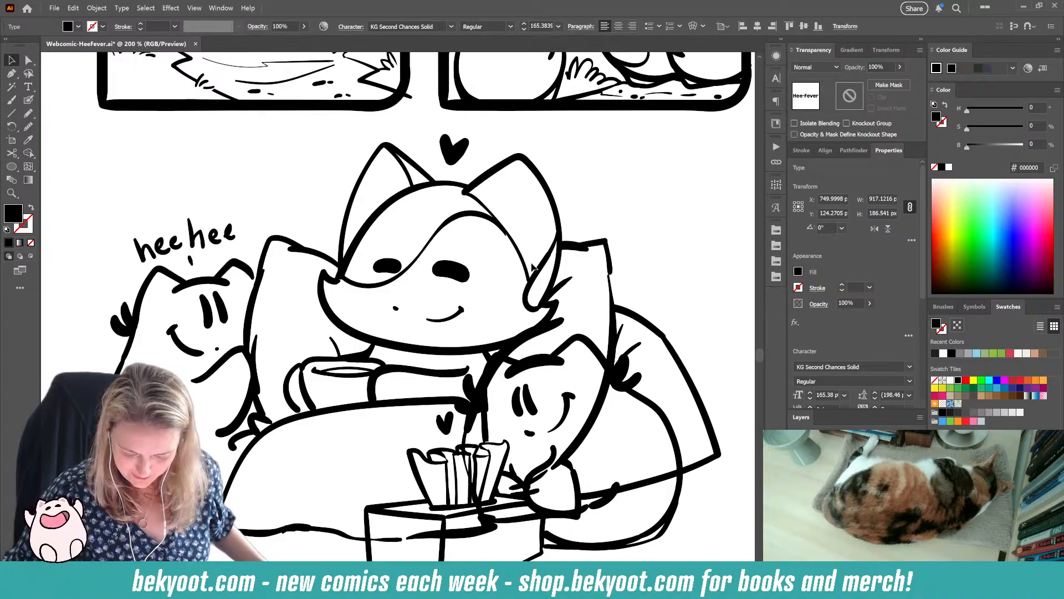
pyautogui.scroll(-3, 588, 388)
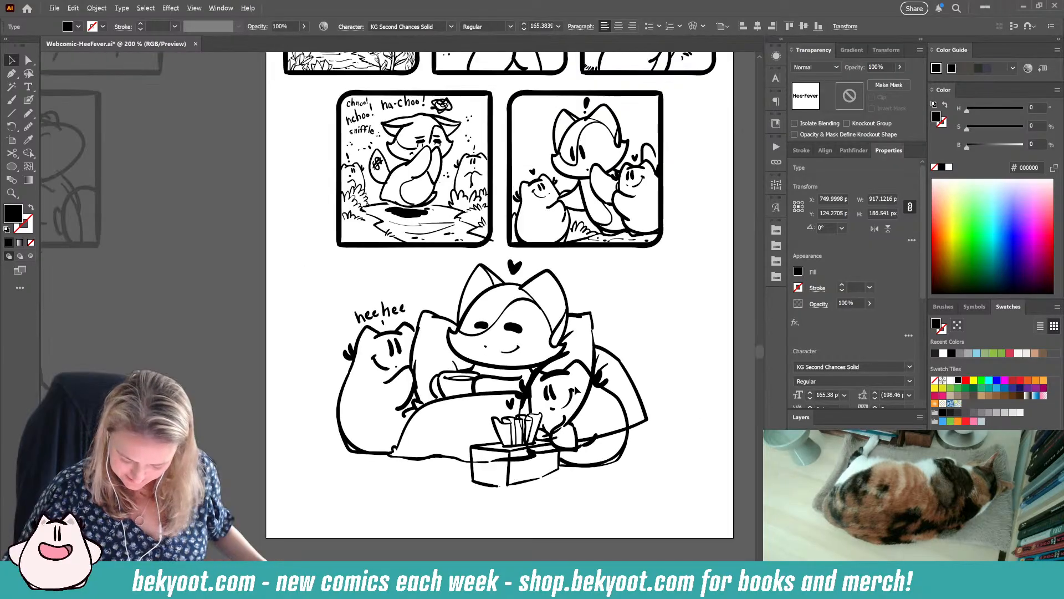
pyautogui.scroll(2, 568, 409)
pyautogui.hscroll(2, 554, 344)
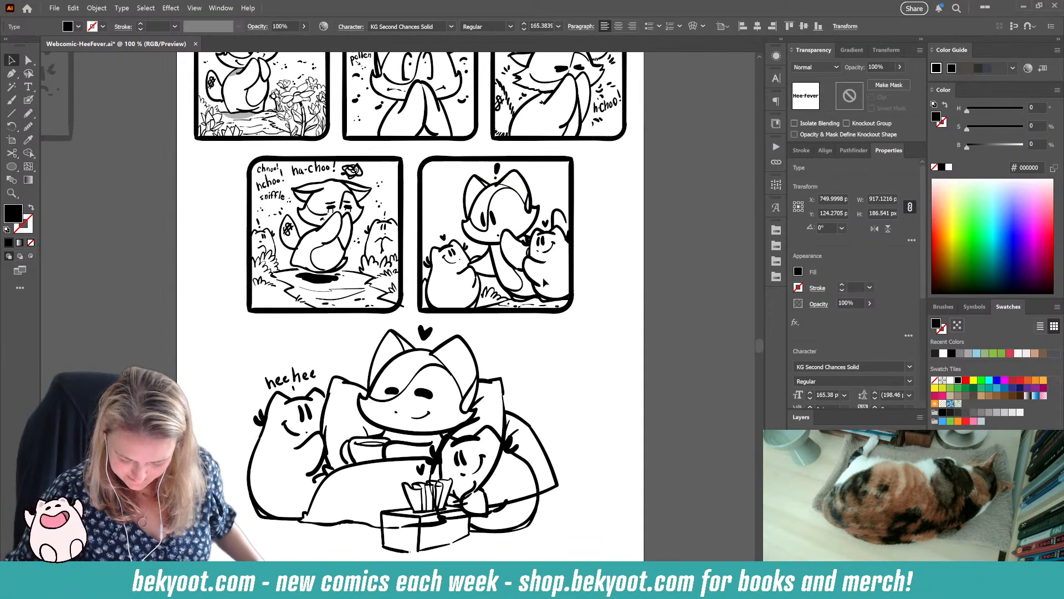
# Step: Shorten the artboard from its bottom edge to a height of about 2082.22 px, closer below the final illustration, and save the file
pyautogui.scroll(-2, 443, 316)
pyautogui.hscroll(1, 444, 316)
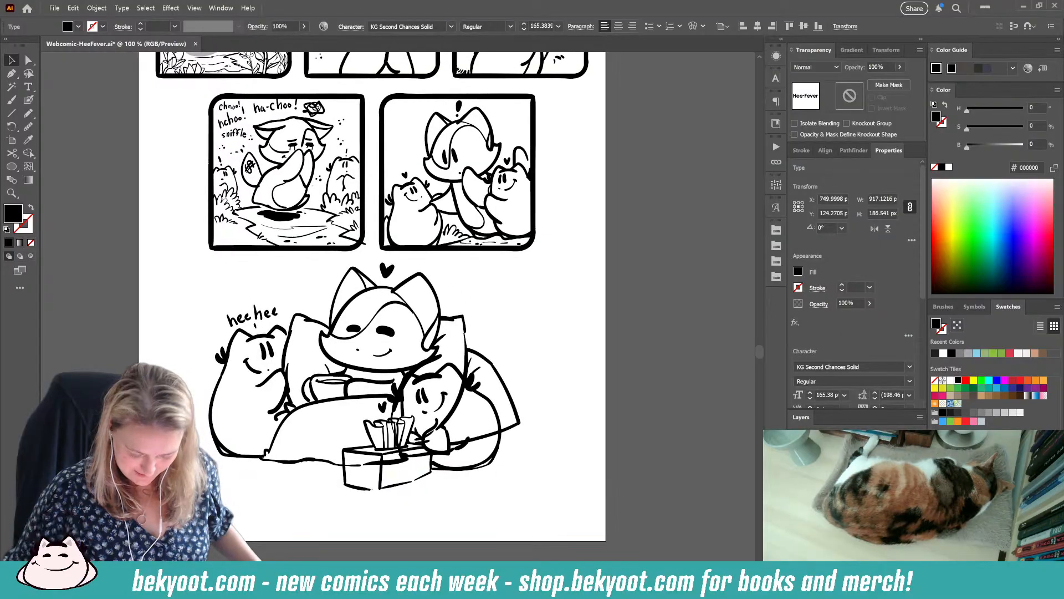
pyautogui.hotkey('shift', 'o')
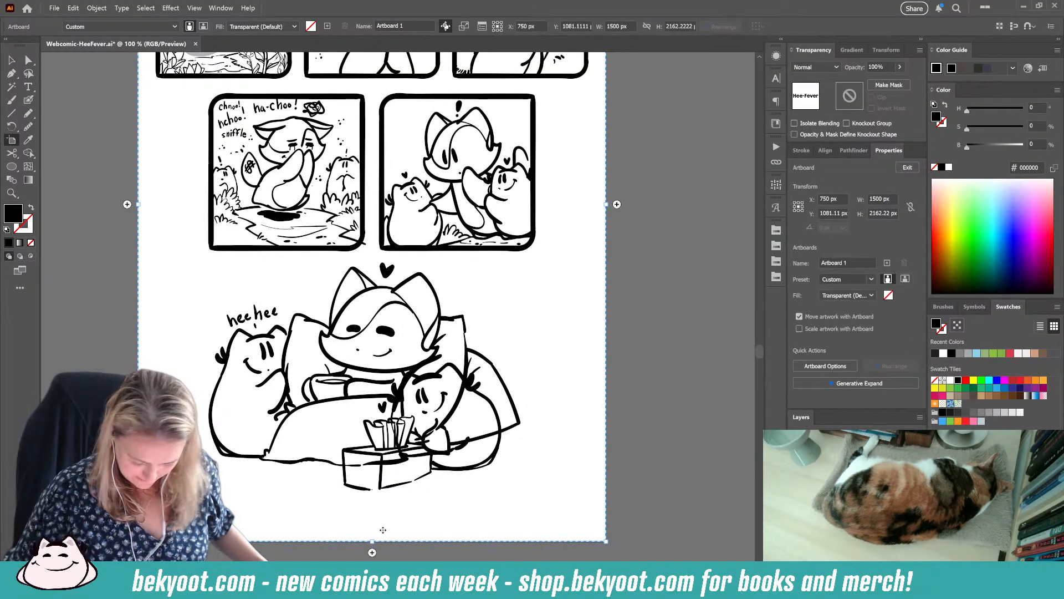
pyautogui.moveTo(373, 540); pyautogui.dragTo(370, 516)
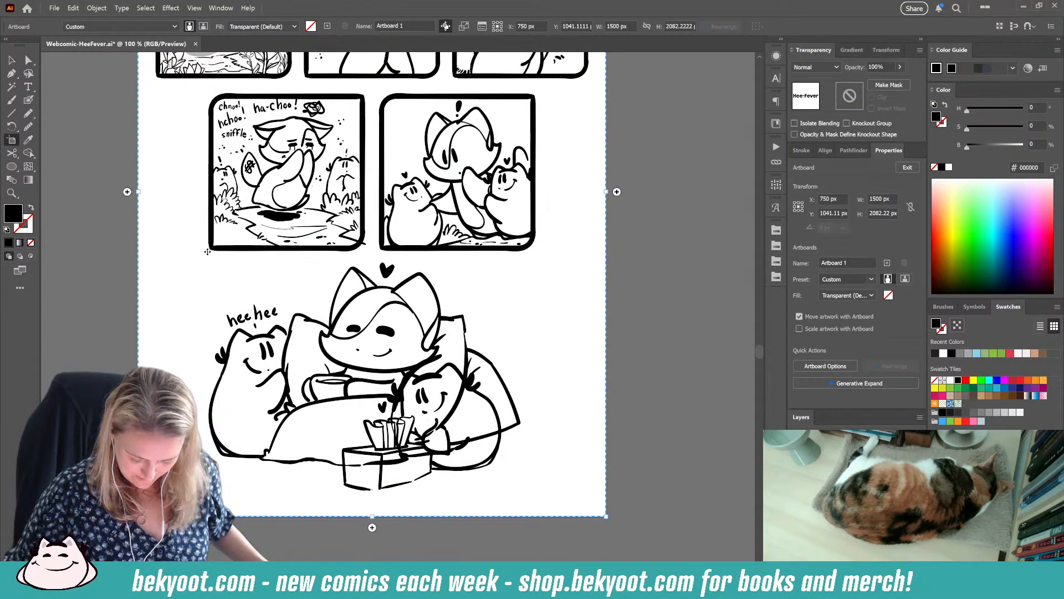
pyautogui.click(11, 59)
pyautogui.scroll(5, 574, 307)
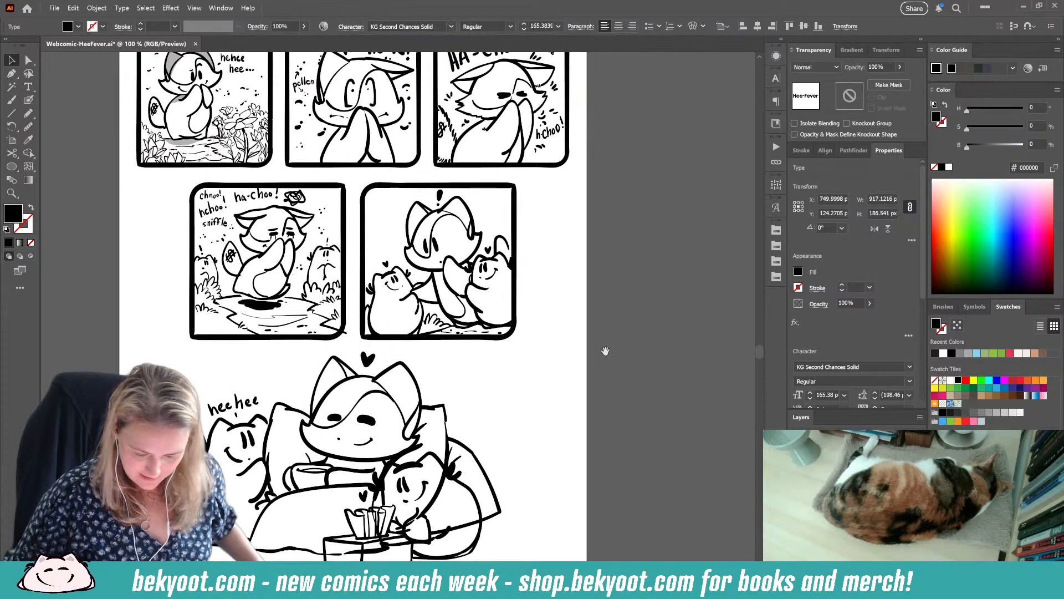
pyautogui.hotkey('ctrl', 's')
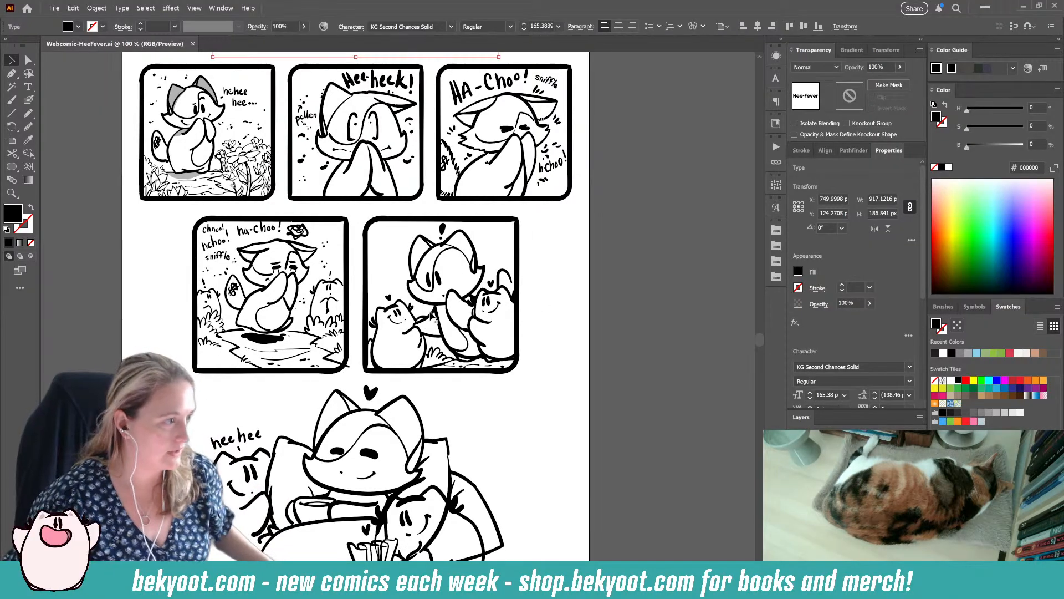
pyautogui.click(543, 221)
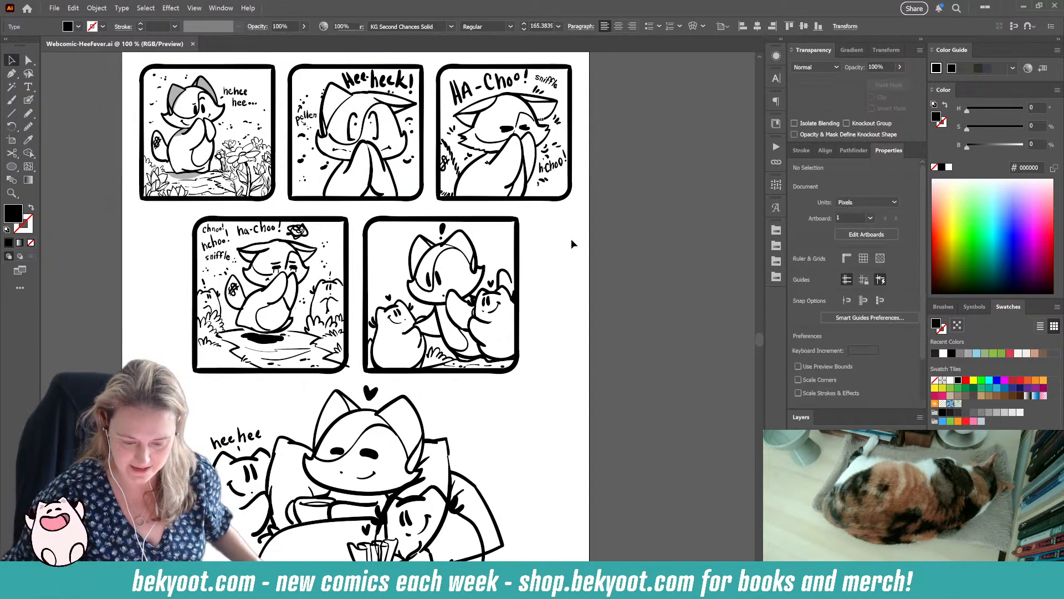
pyautogui.moveTo(557, 255); pyautogui.dragTo(599, 349)
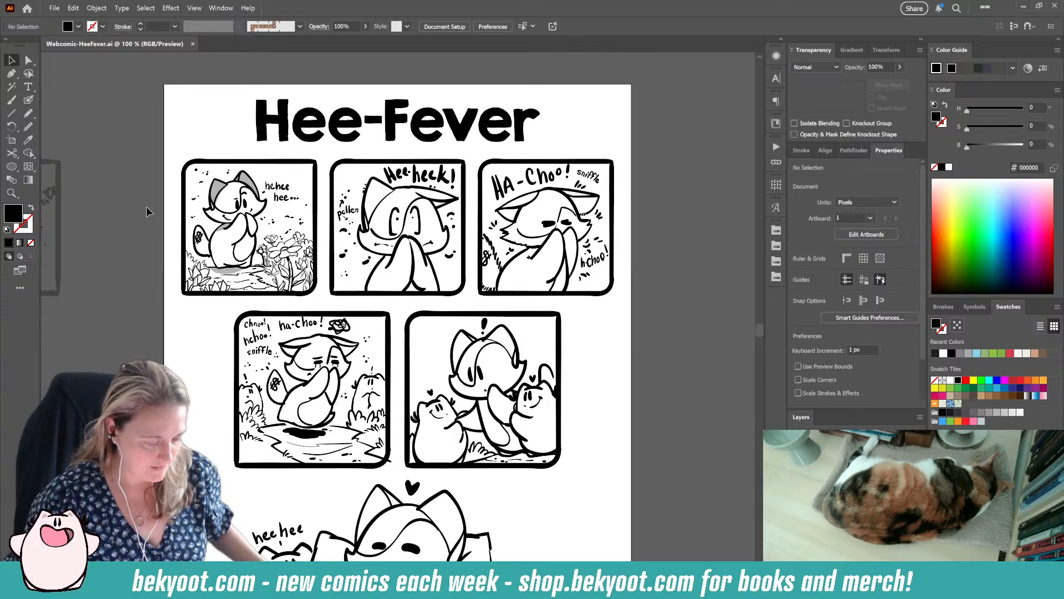